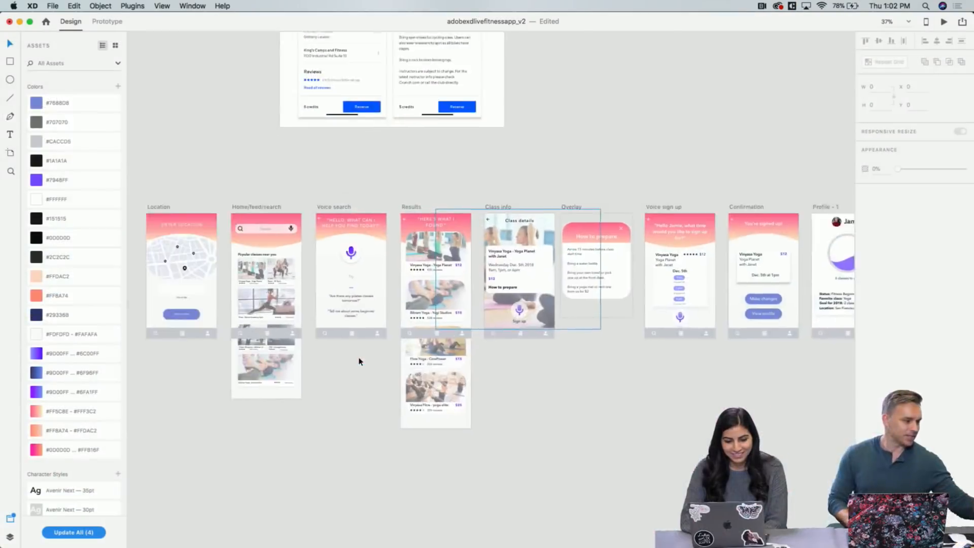
Look over the fitness app's artboards, examining the Find Fit start screen, 5 Sign Up, Location and Home/feed/search up close
{"action": "scroll", "coordinate": [359, 361], "scroll_direction": "left", "scroll_amount": 5}
{"action": "scroll", "coordinate": [359, 361], "scroll_direction": "down", "scroll_amount": 3}
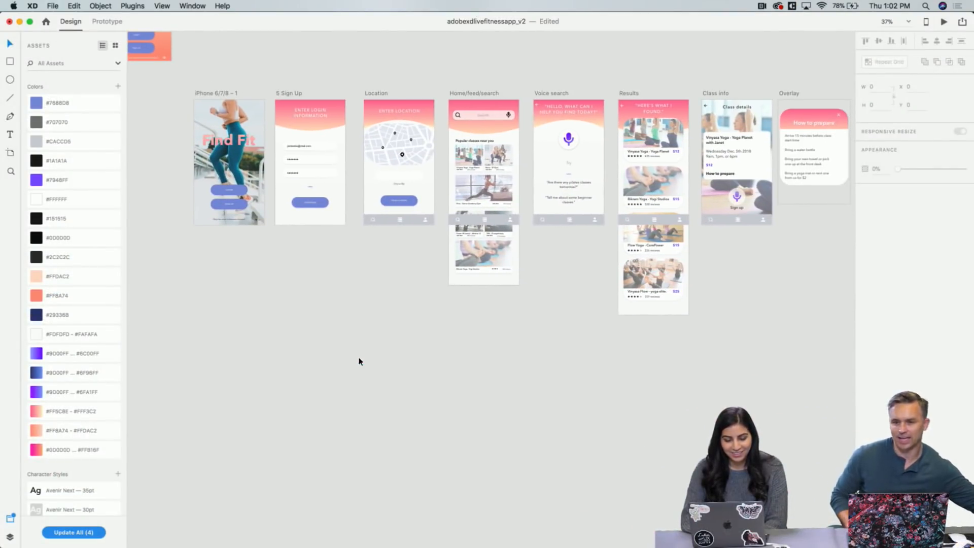
{"action": "scroll", "coordinate": [358, 361], "scroll_direction": "up", "scroll_amount": 4}
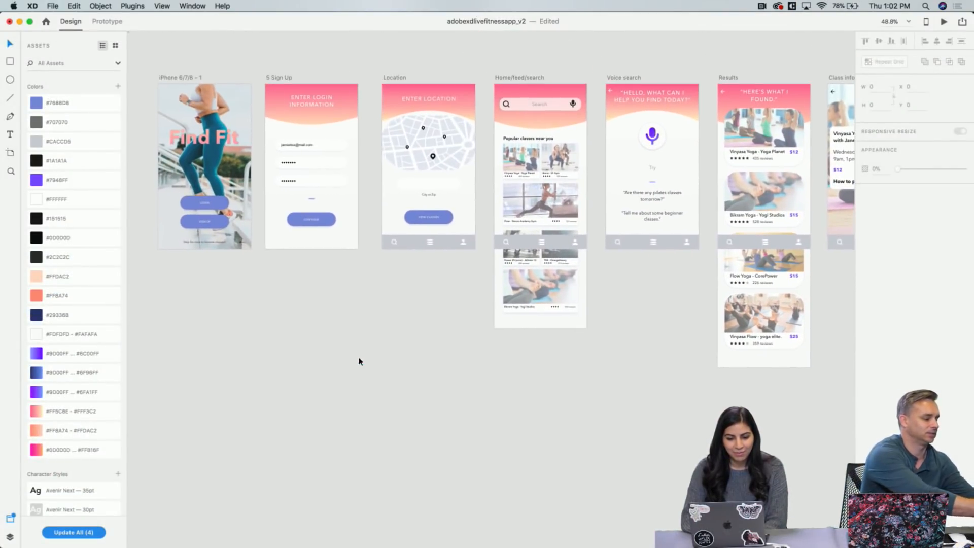
{"action": "scroll", "coordinate": [359, 361], "scroll_direction": "down", "scroll_amount": 1}
{"action": "scroll", "coordinate": [359, 361], "scroll_direction": "right", "scroll_amount": 2}
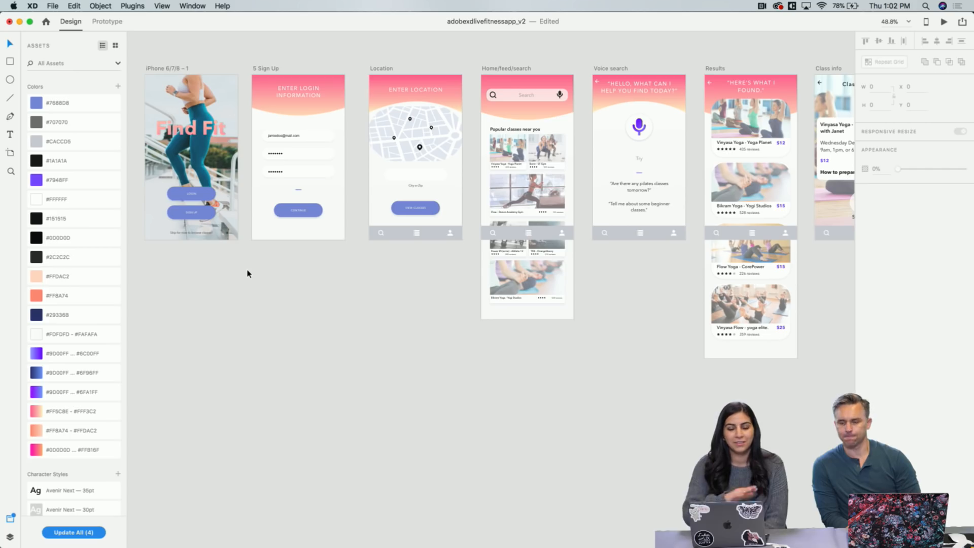
{"action": "scroll", "coordinate": [248, 273], "scroll_direction": "up", "scroll_amount": 2}
{"action": "scroll", "coordinate": [248, 274], "scroll_direction": "left", "scroll_amount": 2}
{"action": "scroll", "coordinate": [247, 273], "scroll_direction": "up", "scroll_amount": 4}
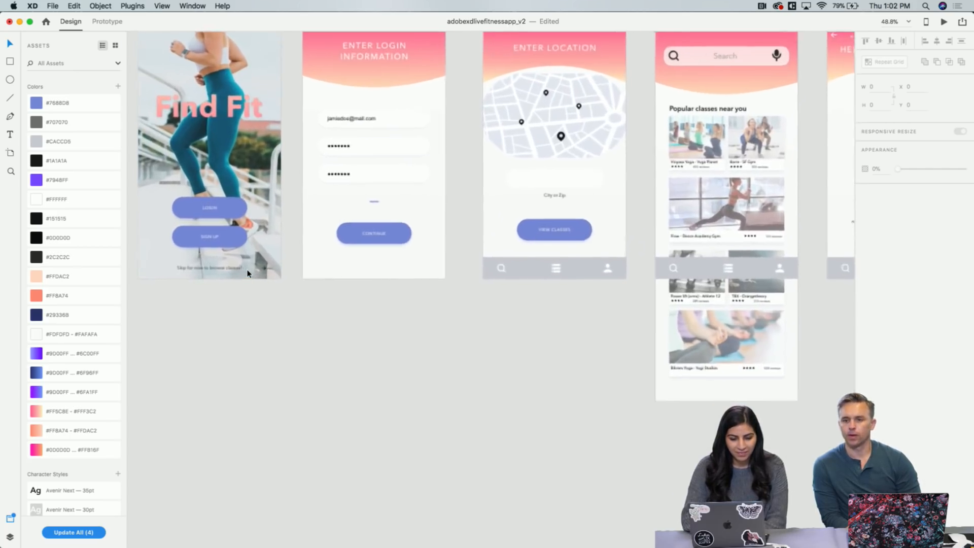
{"action": "scroll", "coordinate": [247, 273], "scroll_direction": "up", "scroll_amount": 2}
{"action": "scroll", "coordinate": [247, 274], "scroll_direction": "left", "scroll_amount": 1}
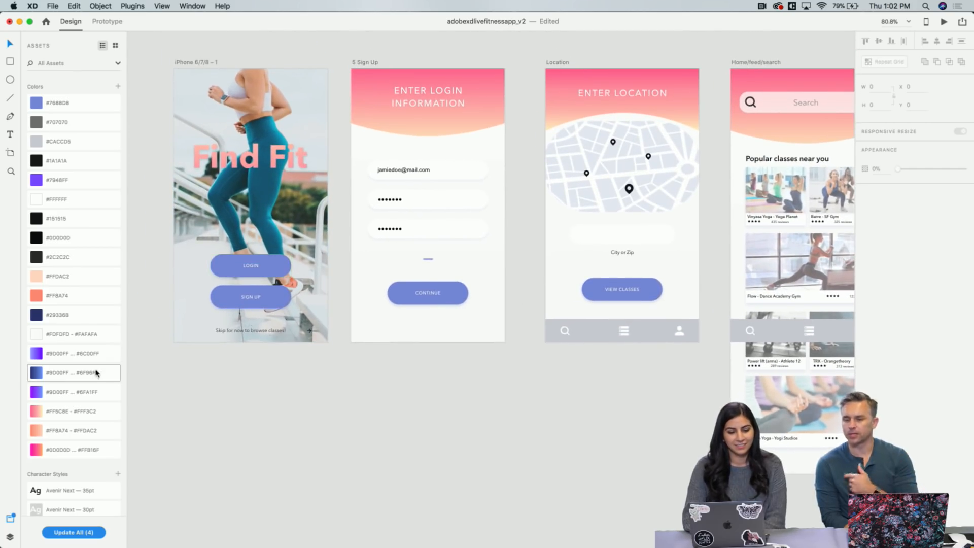
Show the document's artboard list and move the Welcome artboard directly left of iPhone 6/7/8 – 1, aligning their top edges
{"action": "left_click", "coordinate": [12, 539]}
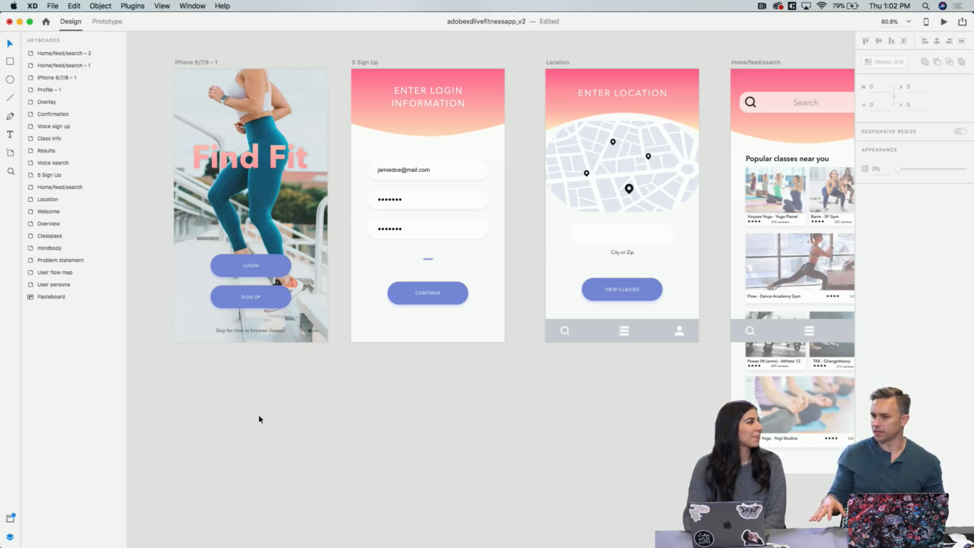
{"action": "scroll", "coordinate": [259, 419], "scroll_direction": "up", "scroll_amount": 2}
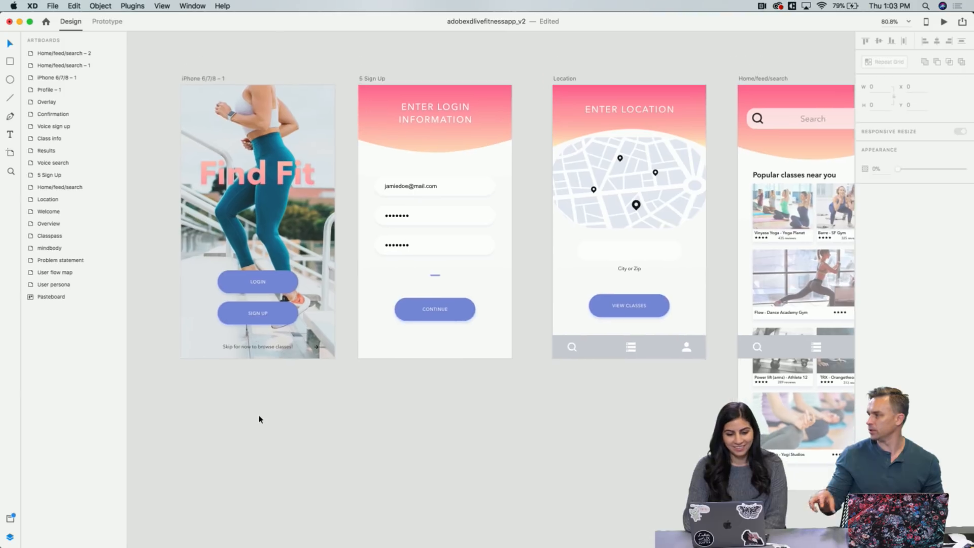
{"action": "scroll", "coordinate": [259, 419], "scroll_direction": "down", "scroll_amount": 2}
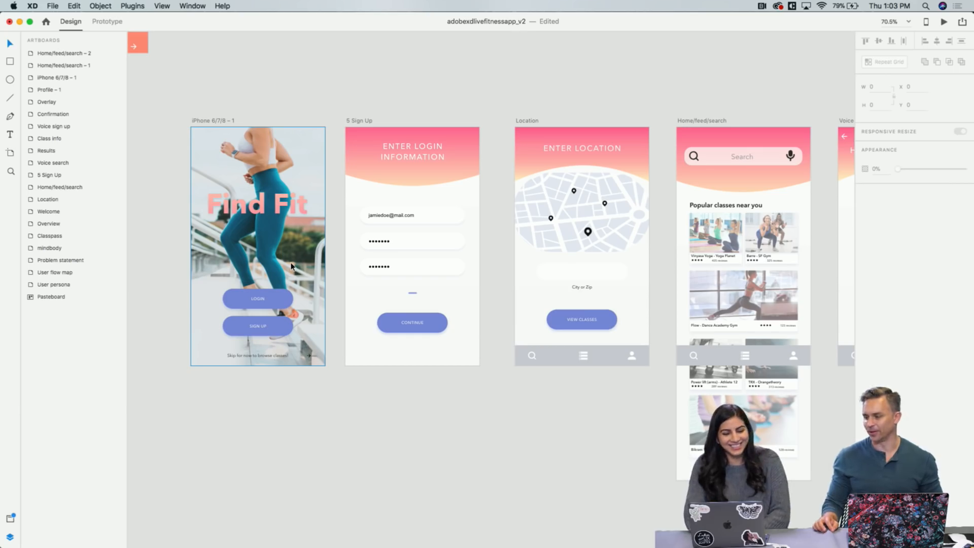
{"action": "scroll", "coordinate": [292, 266], "scroll_direction": "down", "scroll_amount": 3}
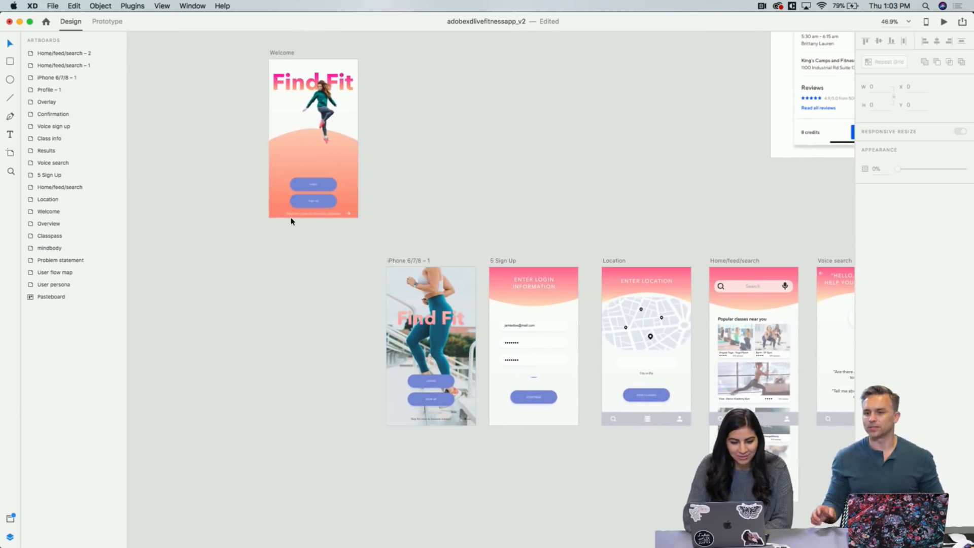
{"action": "left_click_drag", "start_coordinate": [286, 57], "coordinate": [297, 264]}
{"action": "scroll", "coordinate": [297, 264], "scroll_direction": "up", "scroll_amount": 5}
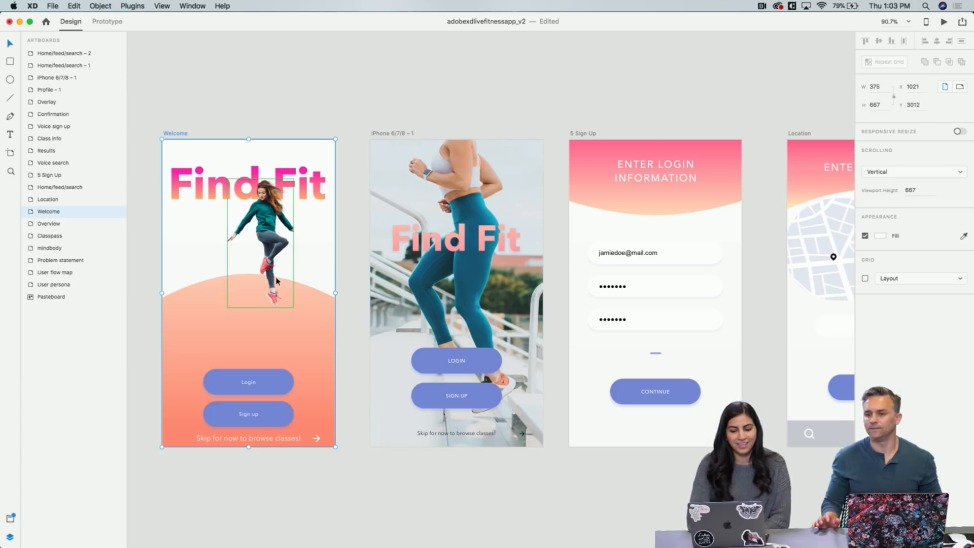
Compare the two Find Fit start screens and follow the app flow from 5 Sign Up through to Class info
{"action": "scroll", "coordinate": [313, 122], "scroll_direction": "down", "scroll_amount": 2}
{"action": "scroll", "coordinate": [313, 122], "scroll_direction": "right", "scroll_amount": 2}
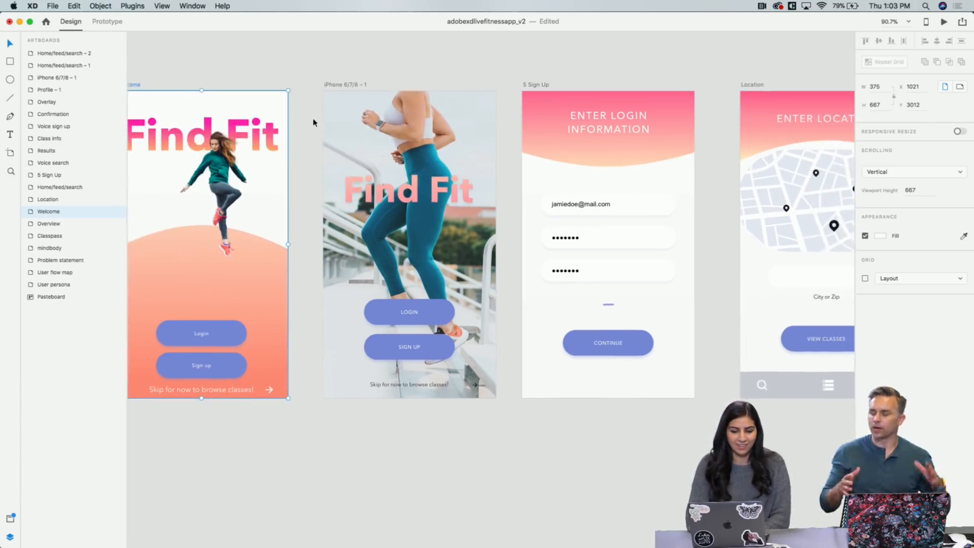
{"action": "scroll", "coordinate": [313, 122], "scroll_direction": "left", "scroll_amount": 3}
{"action": "scroll", "coordinate": [313, 122], "scroll_direction": "up", "scroll_amount": 1}
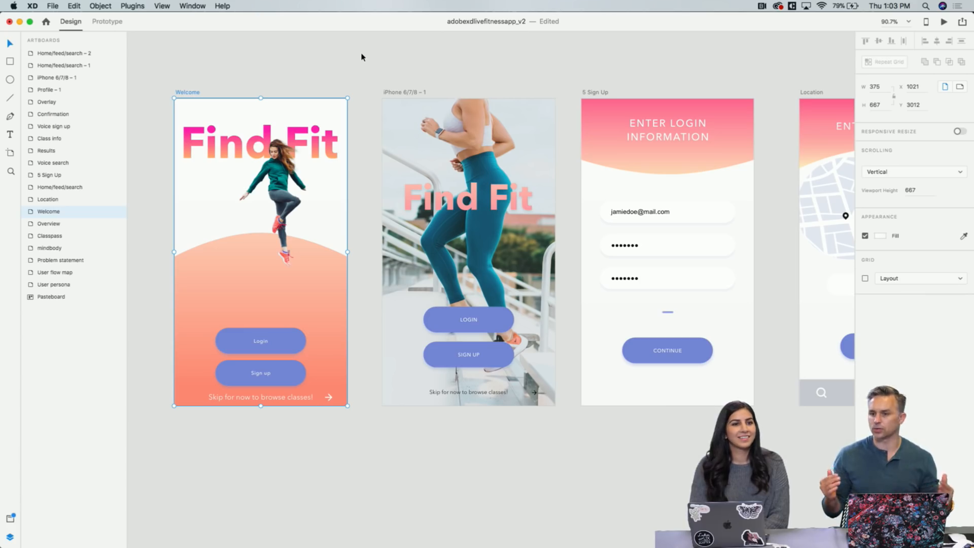
{"action": "scroll", "coordinate": [361, 57], "scroll_direction": "right", "scroll_amount": 6}
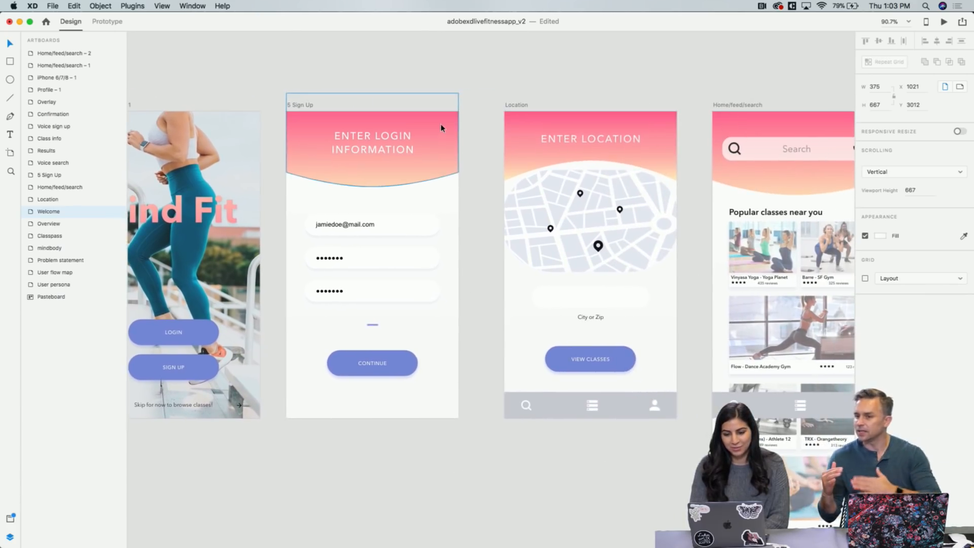
{"action": "scroll", "coordinate": [556, 170], "scroll_direction": "right", "scroll_amount": 3}
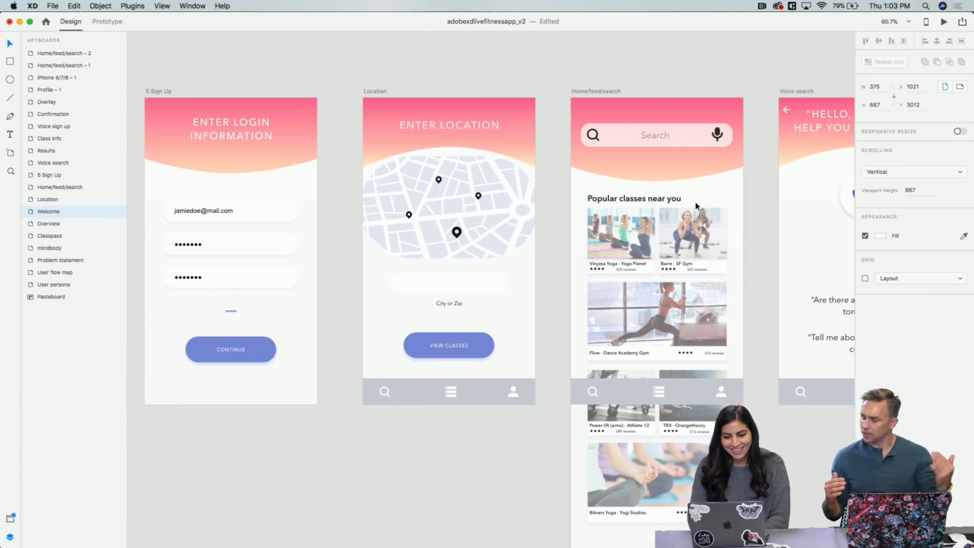
{"action": "scroll", "coordinate": [696, 205], "scroll_direction": "right", "scroll_amount": 3}
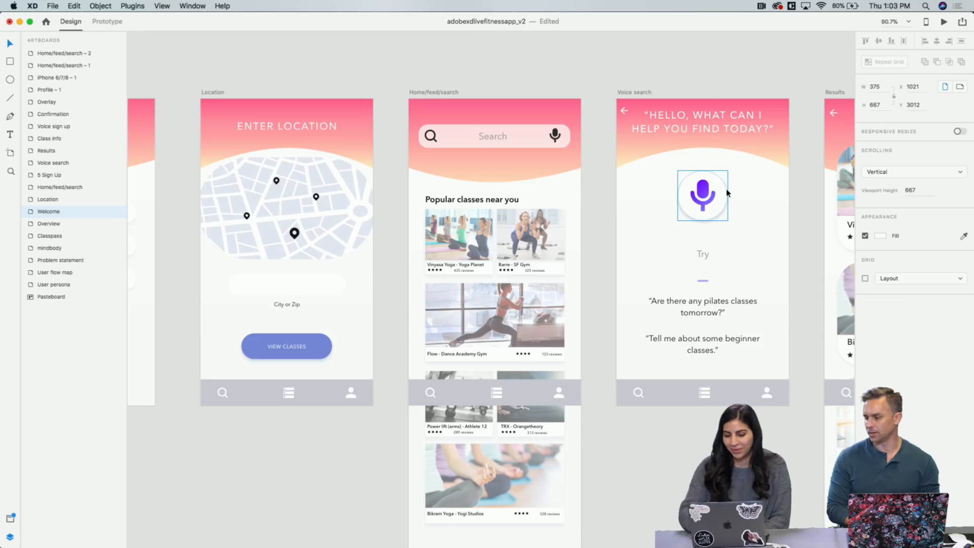
{"action": "scroll", "coordinate": [726, 193], "scroll_direction": "right", "scroll_amount": 4}
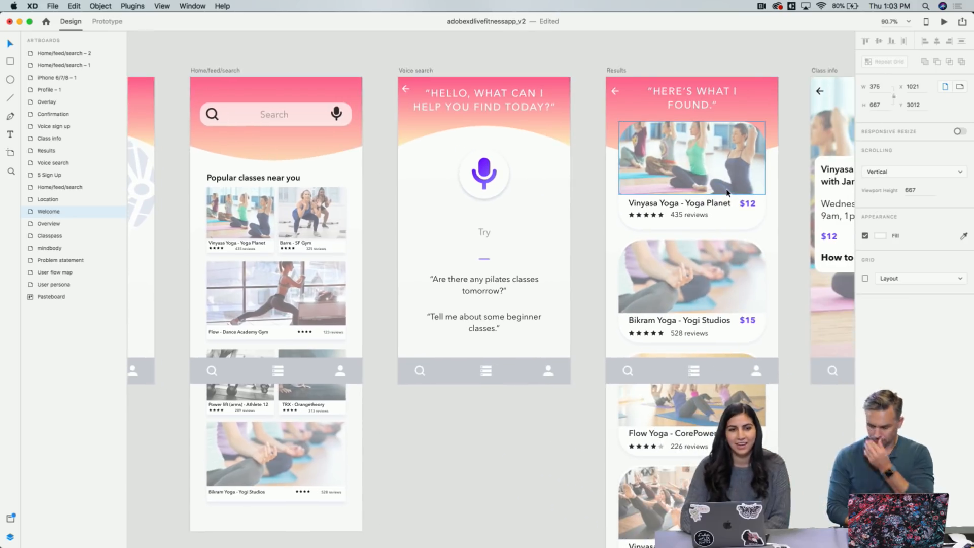
{"action": "scroll", "coordinate": [727, 193], "scroll_direction": "right", "scroll_amount": 4}
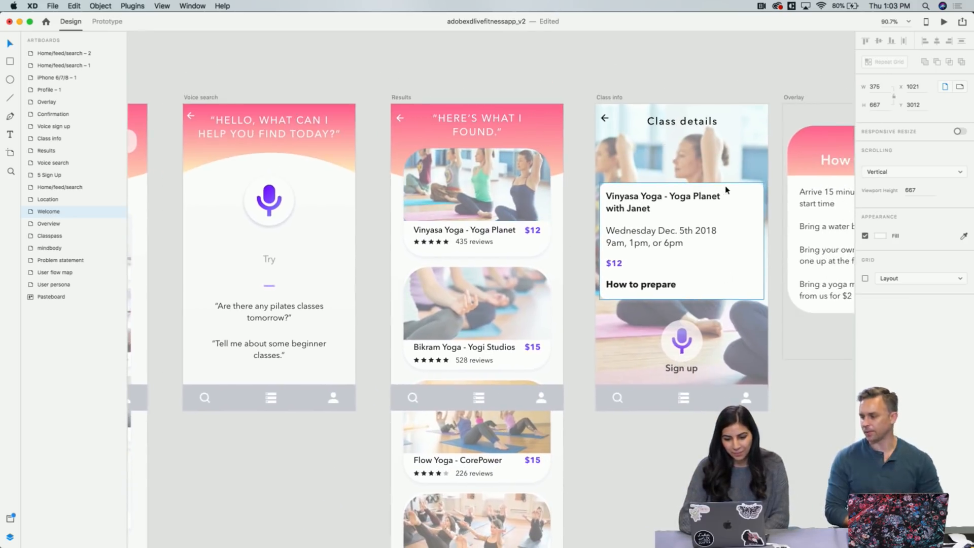
Review the flow from the start screens again, examining the Home/feed/search class feed, its search bar and the Voice search artboard
{"action": "scroll", "coordinate": [727, 190], "scroll_direction": "down", "scroll_amount": 5}
{"action": "scroll", "coordinate": [727, 191], "scroll_direction": "left", "scroll_amount": 4}
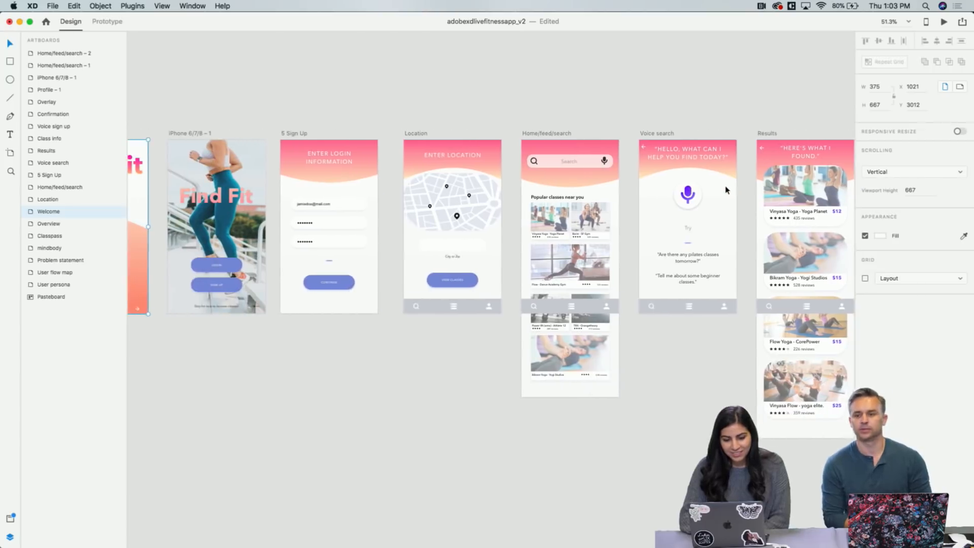
{"action": "scroll", "coordinate": [725, 191], "scroll_direction": "left", "scroll_amount": 2}
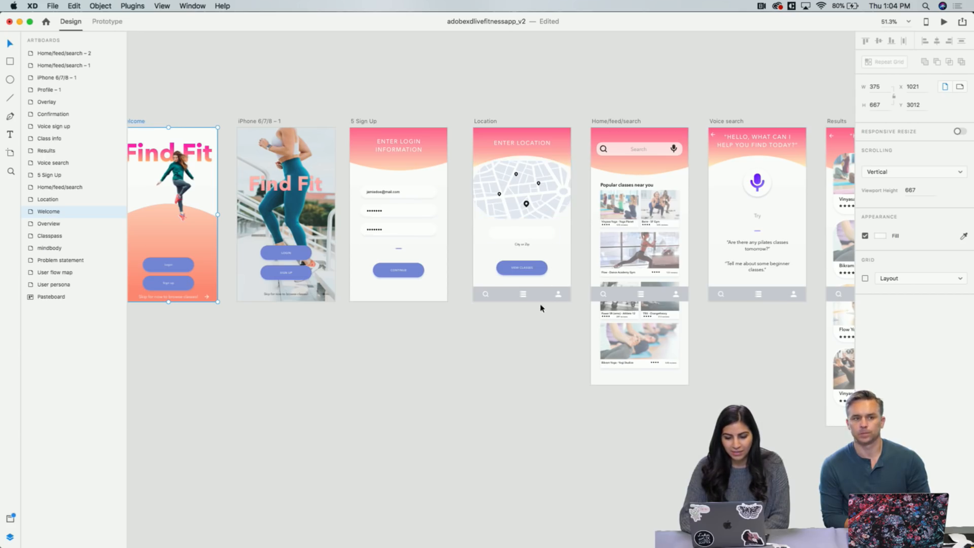
{"action": "scroll", "coordinate": [526, 366], "scroll_direction": "right", "scroll_amount": 3}
{"action": "scroll", "coordinate": [525, 366], "scroll_direction": "up", "scroll_amount": 5}
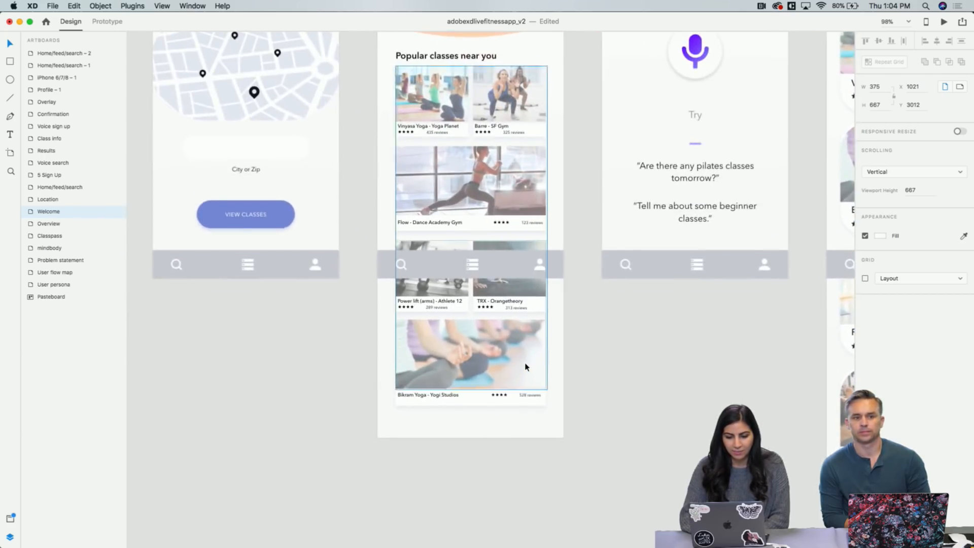
{"action": "scroll", "coordinate": [525, 366], "scroll_direction": "up", "scroll_amount": 3}
{"action": "scroll", "coordinate": [526, 366], "scroll_direction": "right", "scroll_amount": 3}
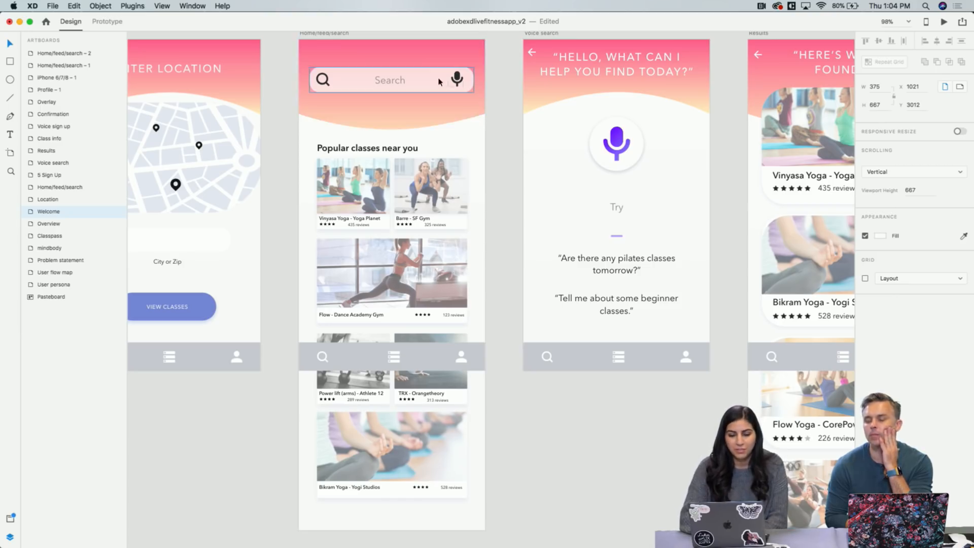
{"action": "scroll", "coordinate": [469, 72], "scroll_direction": "right", "scroll_amount": 4}
{"action": "scroll", "coordinate": [470, 71], "scroll_direction": "up", "scroll_amount": 2}
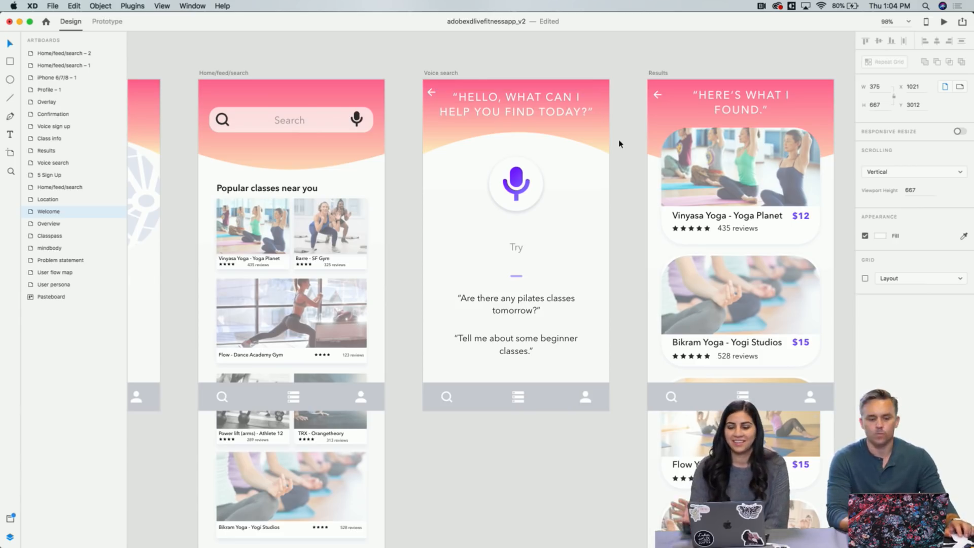
Examine the booking screens from Results through Class info, Overlay, Voice sign up and Confirmation to Profile – 1
{"action": "scroll", "coordinate": [618, 144], "scroll_direction": "right", "scroll_amount": 5}
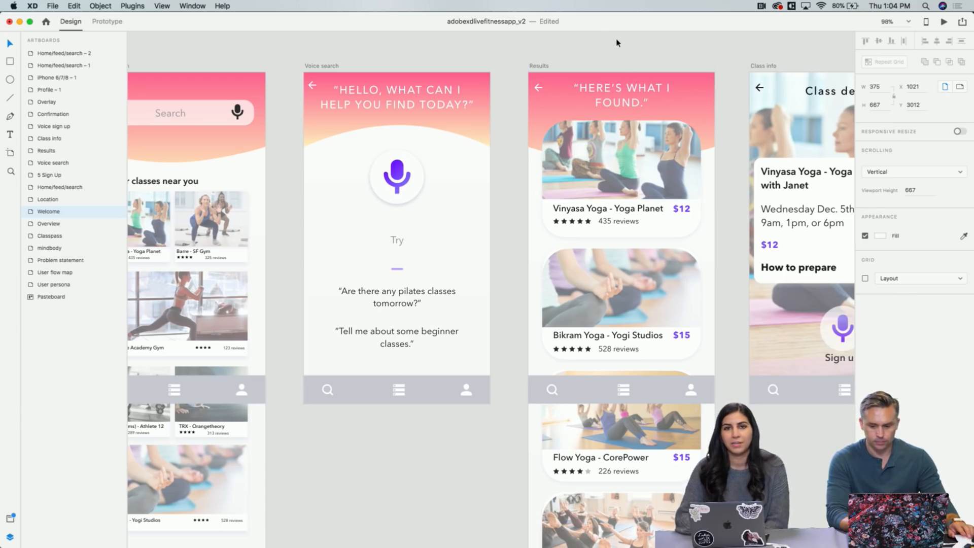
{"action": "scroll", "coordinate": [635, 50], "scroll_direction": "right", "scroll_amount": 10}
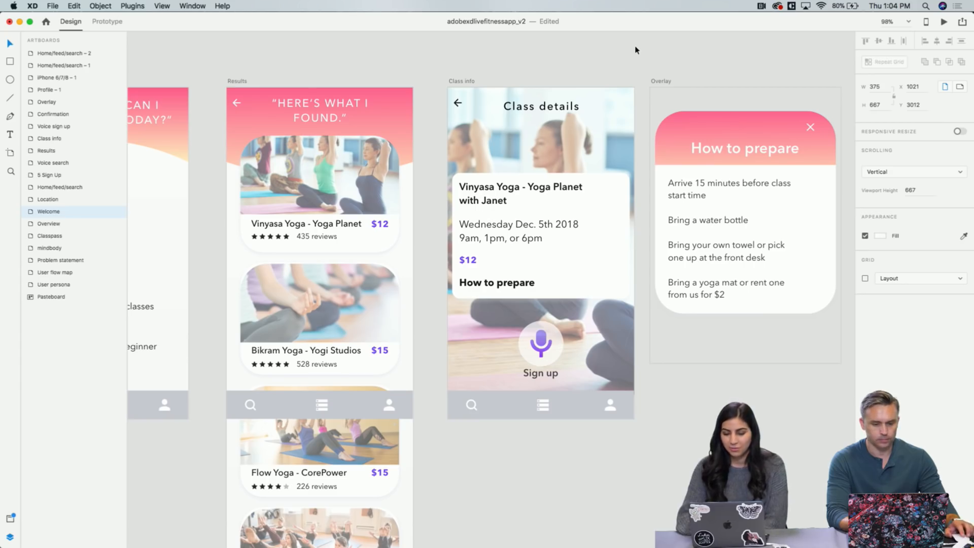
{"action": "scroll", "coordinate": [635, 50], "scroll_direction": "right", "scroll_amount": 3}
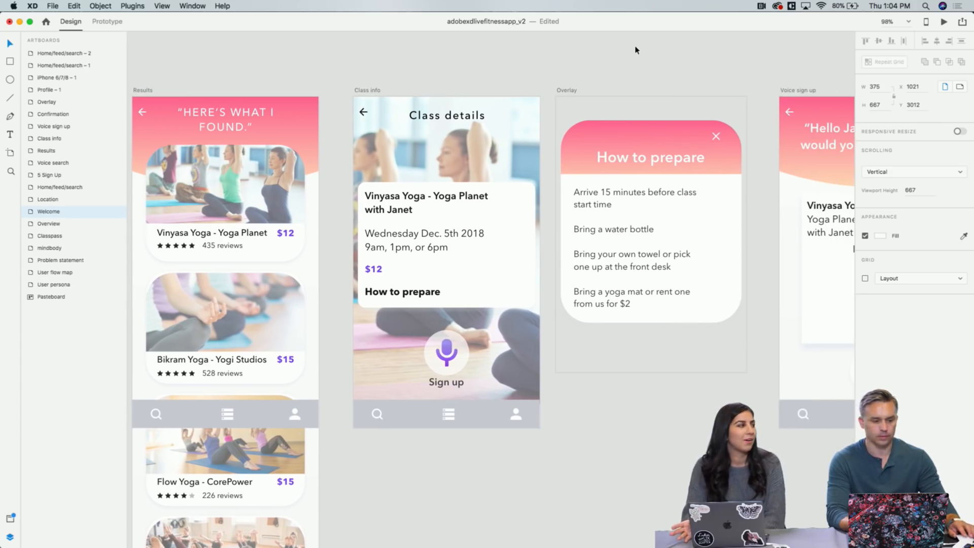
{"action": "scroll", "coordinate": [636, 50], "scroll_direction": "right", "scroll_amount": 5}
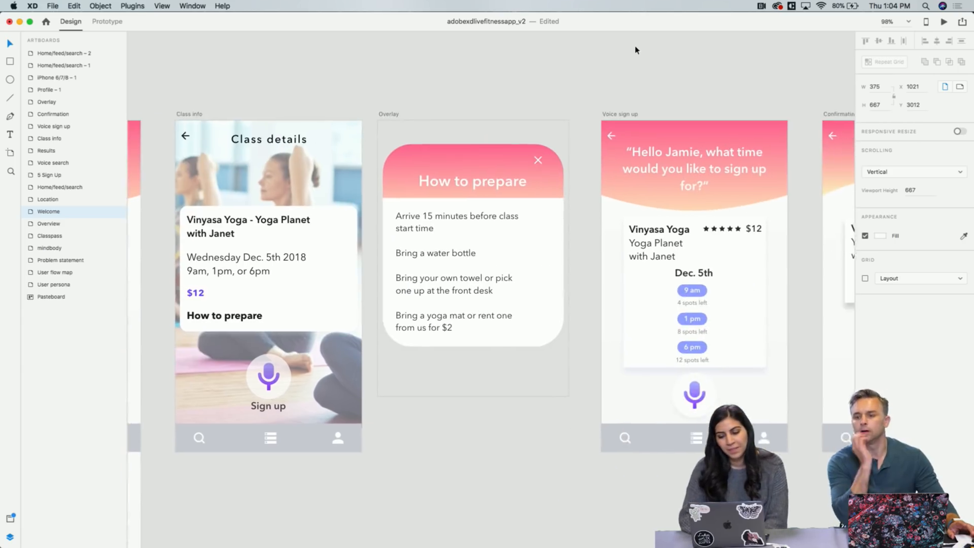
{"action": "scroll", "coordinate": [635, 49], "scroll_direction": "right", "scroll_amount": 3}
{"action": "scroll", "coordinate": [635, 50], "scroll_direction": "down", "scroll_amount": 5}
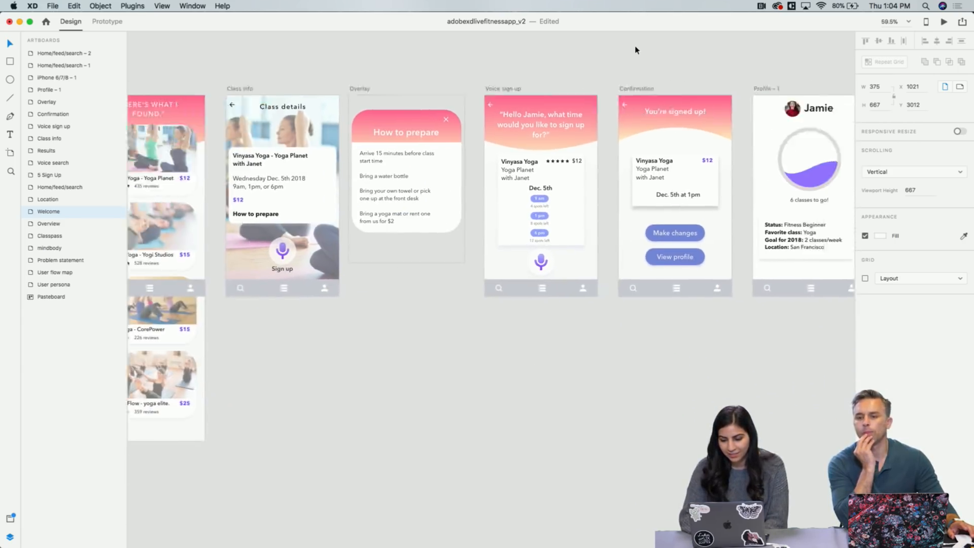
{"action": "scroll", "coordinate": [635, 50], "scroll_direction": "right", "scroll_amount": 2}
{"action": "scroll", "coordinate": [636, 50], "scroll_direction": "up", "scroll_amount": 5}
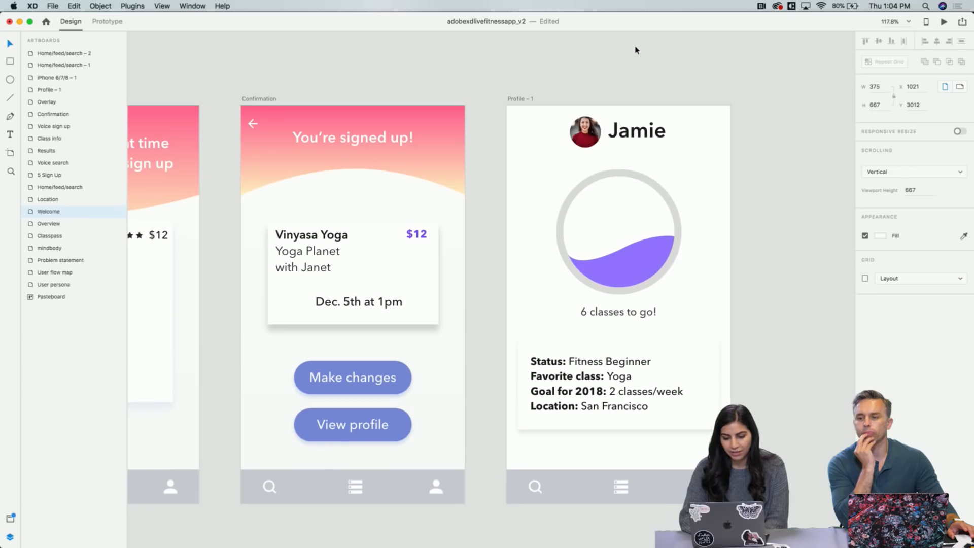
{"action": "scroll", "coordinate": [681, 304], "scroll_direction": "down", "scroll_amount": 2}
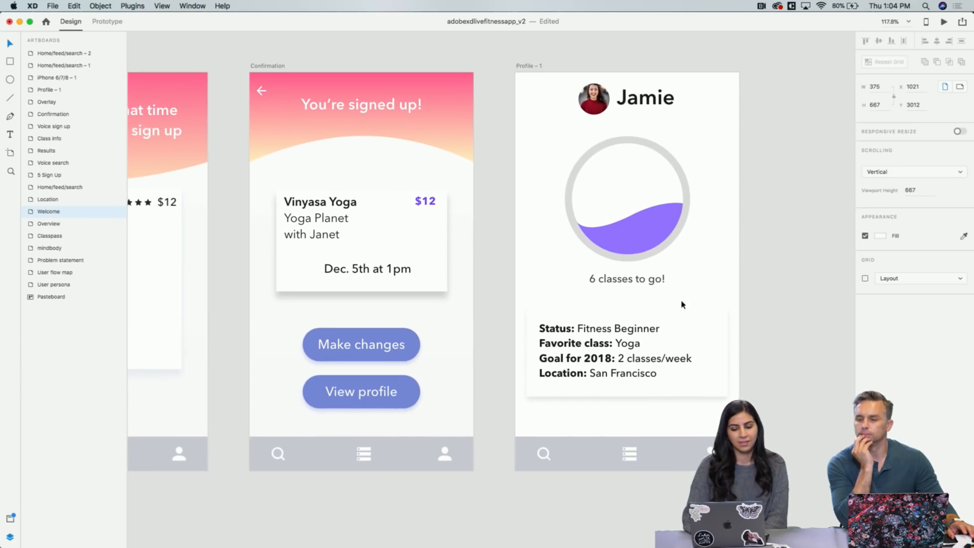
Review the screens in reverse order from Profile – 1 back to Home/feed/search
{"action": "scroll", "coordinate": [733, 354], "scroll_direction": "left", "scroll_amount": 3}
{"action": "scroll", "coordinate": [732, 354], "scroll_direction": "left", "scroll_amount": 1}
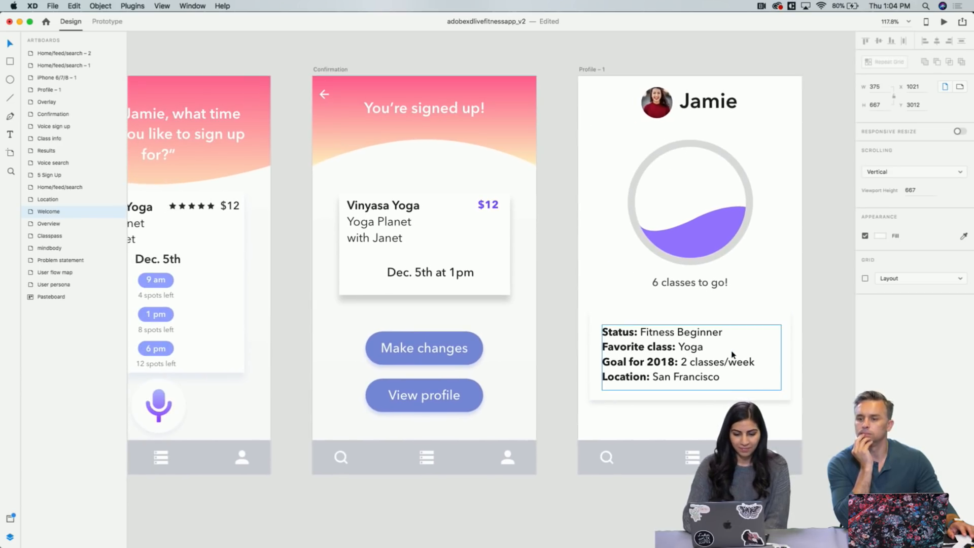
{"action": "scroll", "coordinate": [731, 354], "scroll_direction": "left", "scroll_amount": 3}
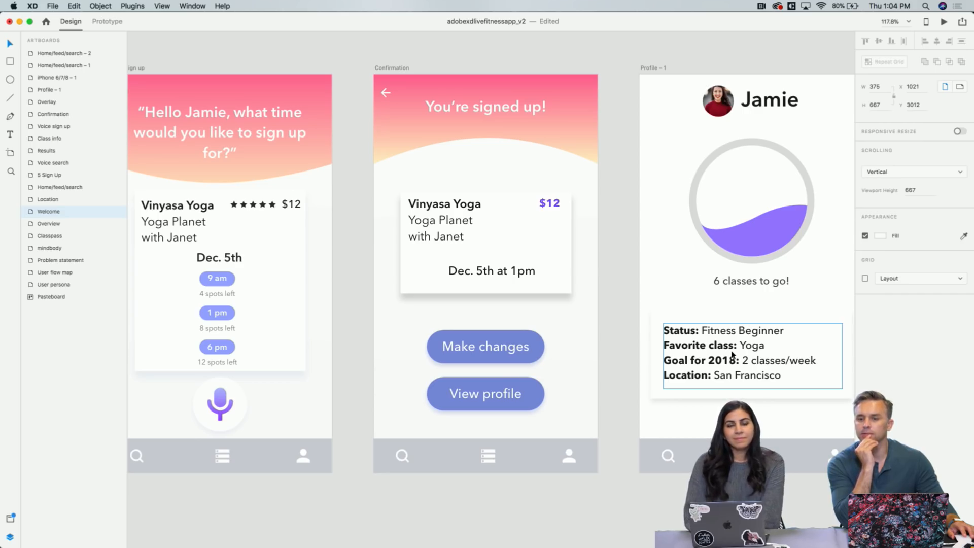
{"action": "scroll", "coordinate": [731, 354], "scroll_direction": "down", "scroll_amount": 2}
{"action": "scroll", "coordinate": [731, 354], "scroll_direction": "left", "scroll_amount": 10}
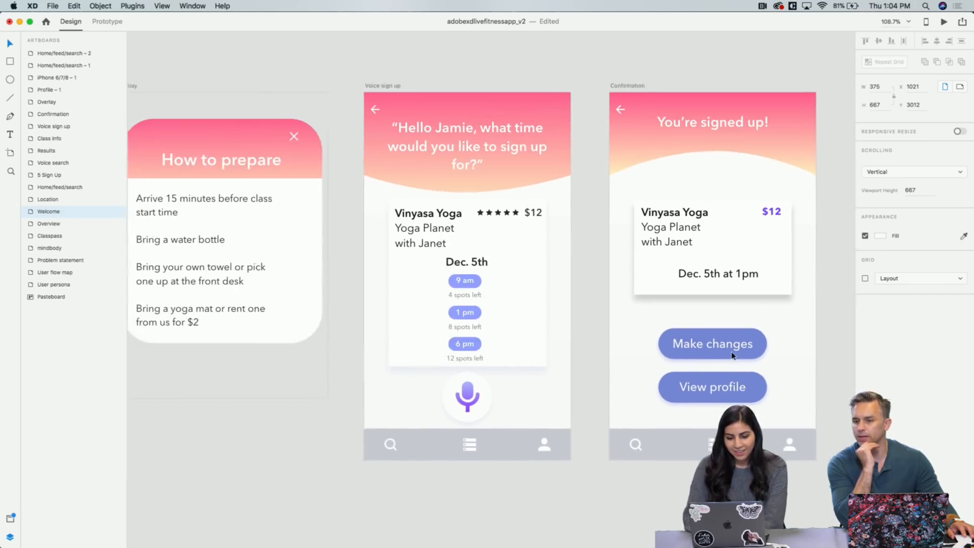
{"action": "scroll", "coordinate": [732, 354], "scroll_direction": "left", "scroll_amount": 3}
{"action": "scroll", "coordinate": [731, 354], "scroll_direction": "left", "scroll_amount": 8}
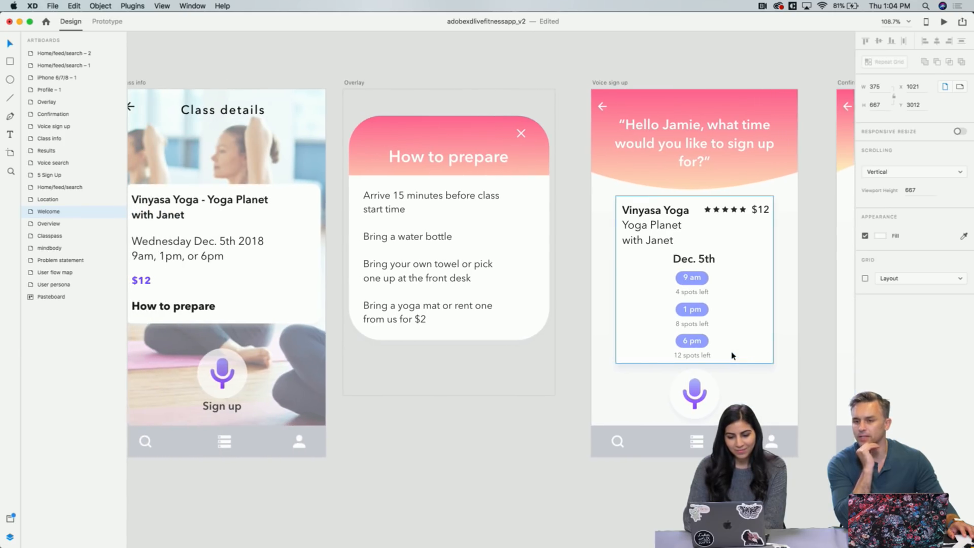
{"action": "scroll", "coordinate": [545, 448], "scroll_direction": "left", "scroll_amount": 12}
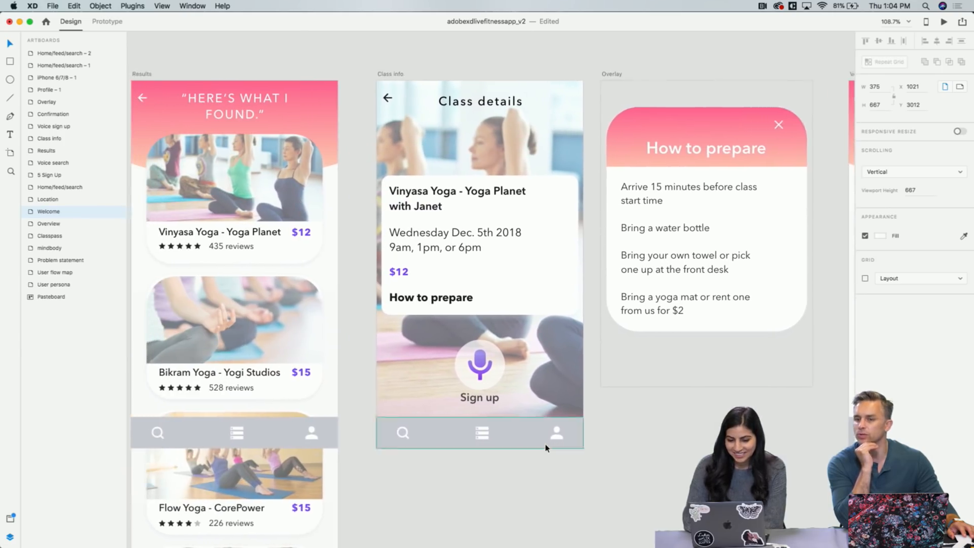
{"action": "scroll", "coordinate": [545, 447], "scroll_direction": "left", "scroll_amount": 20}
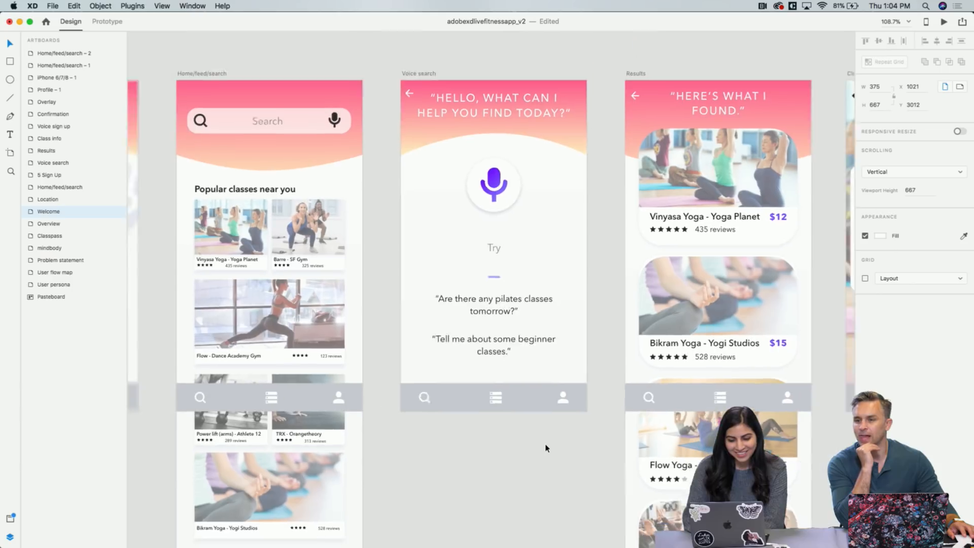
Examine the Home/feed/search, Voice search and Results artboards, and return to the Location screen that precedes them
{"action": "scroll", "coordinate": [546, 448], "scroll_direction": "down", "scroll_amount": 3}
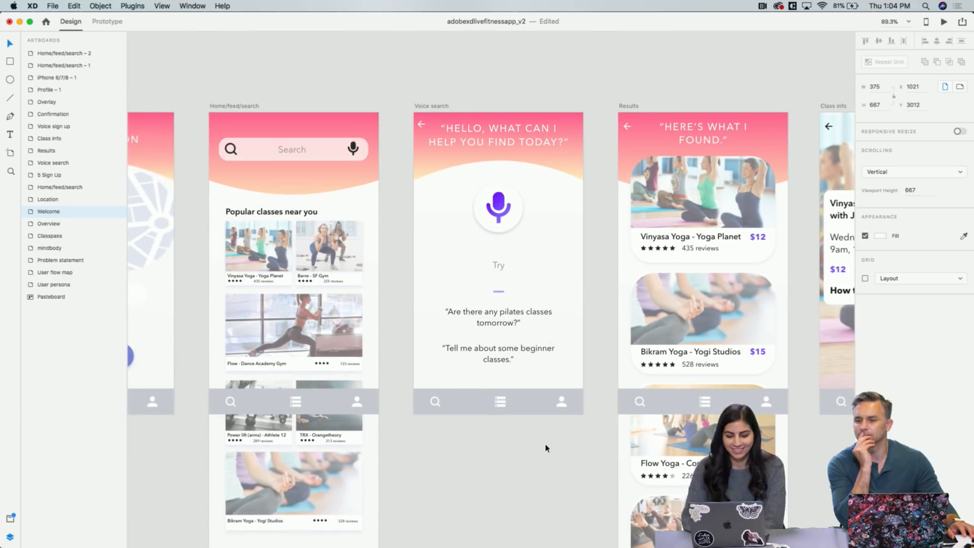
{"action": "scroll", "coordinate": [545, 447], "scroll_direction": "down", "scroll_amount": 1}
{"action": "scroll", "coordinate": [546, 447], "scroll_direction": "right", "scroll_amount": 1}
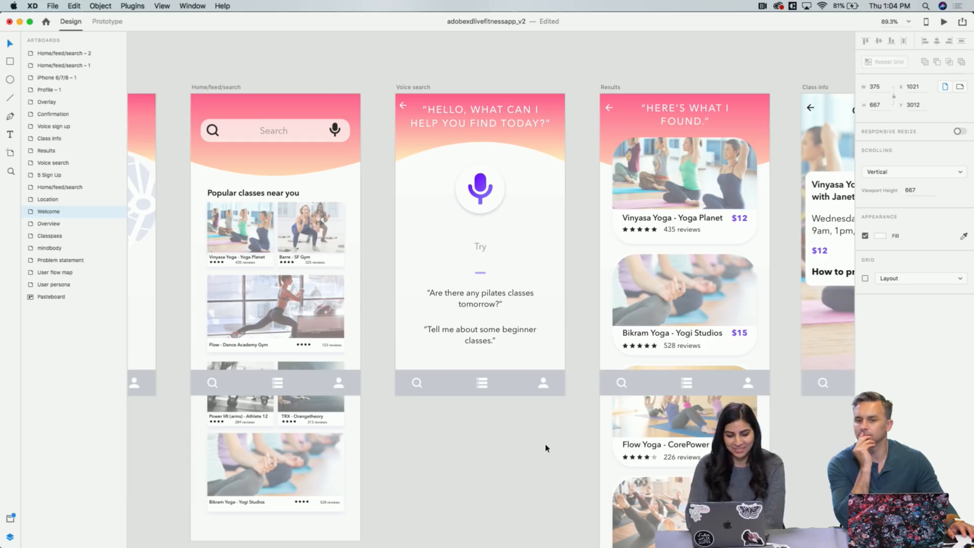
{"action": "scroll", "coordinate": [546, 448], "scroll_direction": "down", "scroll_amount": 1}
{"action": "scroll", "coordinate": [545, 448], "scroll_direction": "right", "scroll_amount": 1}
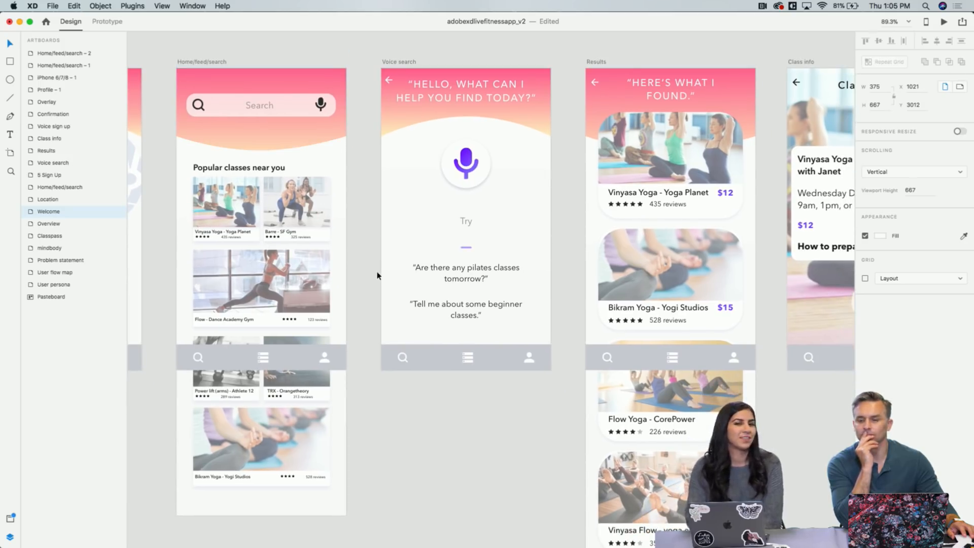
{"action": "scroll", "coordinate": [377, 275], "scroll_direction": "left", "scroll_amount": 10}
{"action": "scroll", "coordinate": [377, 275], "scroll_direction": "up", "scroll_amount": 1}
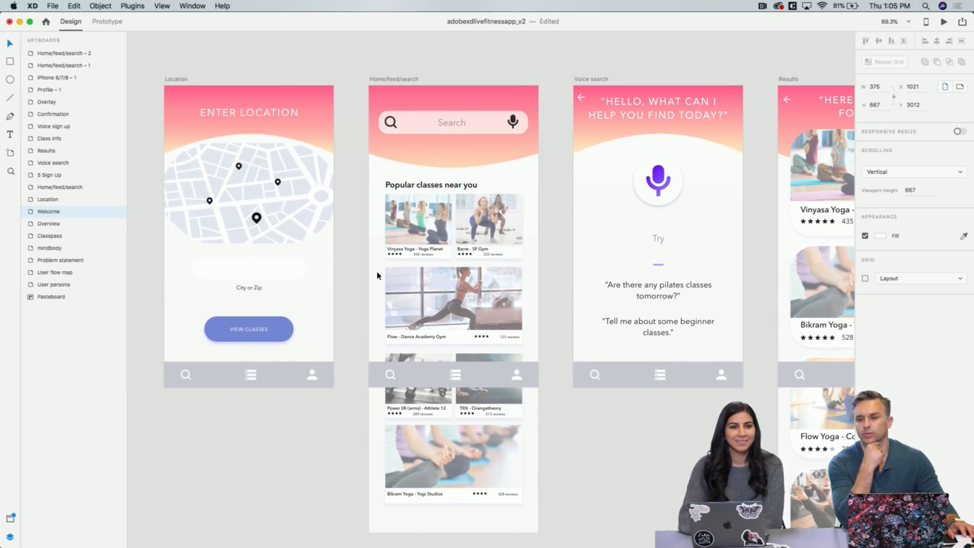
{"action": "scroll", "coordinate": [377, 275], "scroll_direction": "left", "scroll_amount": 3}
{"action": "scroll", "coordinate": [376, 276], "scroll_direction": "up", "scroll_amount": 1}
{"action": "scroll", "coordinate": [377, 275], "scroll_direction": "left", "scroll_amount": 1}
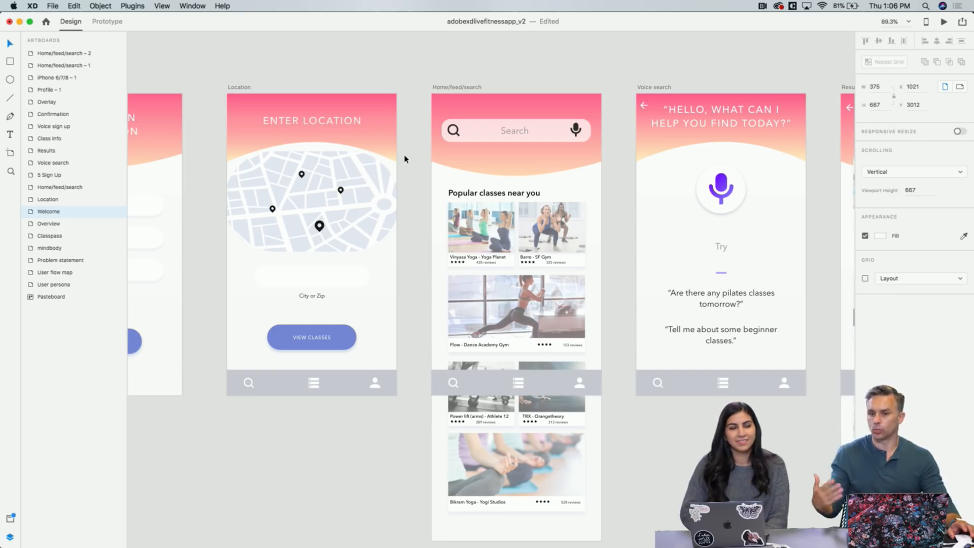
{"action": "scroll", "coordinate": [405, 160], "scroll_direction": "down", "scroll_amount": 2}
{"action": "scroll", "coordinate": [406, 160], "scroll_direction": "right", "scroll_amount": 2}
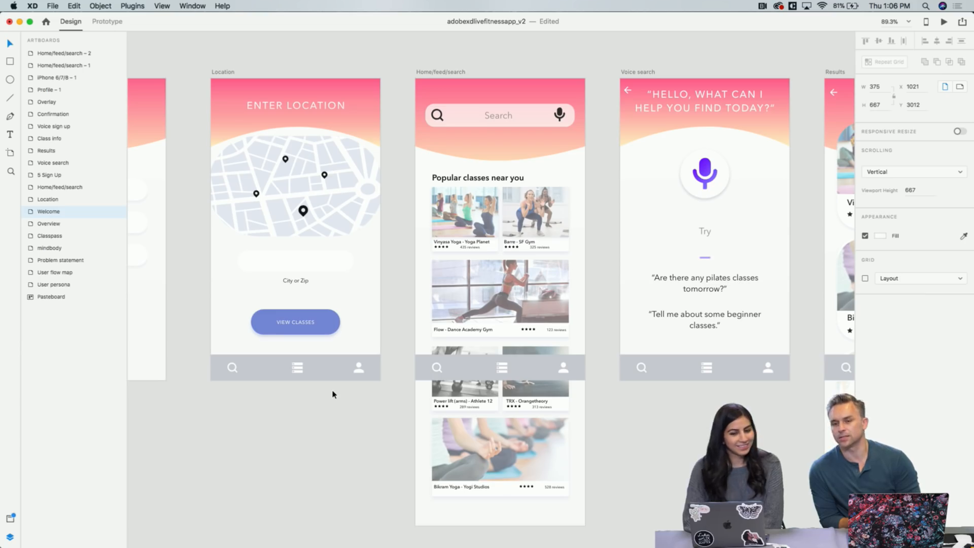
Follow the flow from Location through Home/feed/search, Voice search and Results to Class info and the How to prepare overlay
{"action": "scroll", "coordinate": [336, 417], "scroll_direction": "down", "scroll_amount": 3}
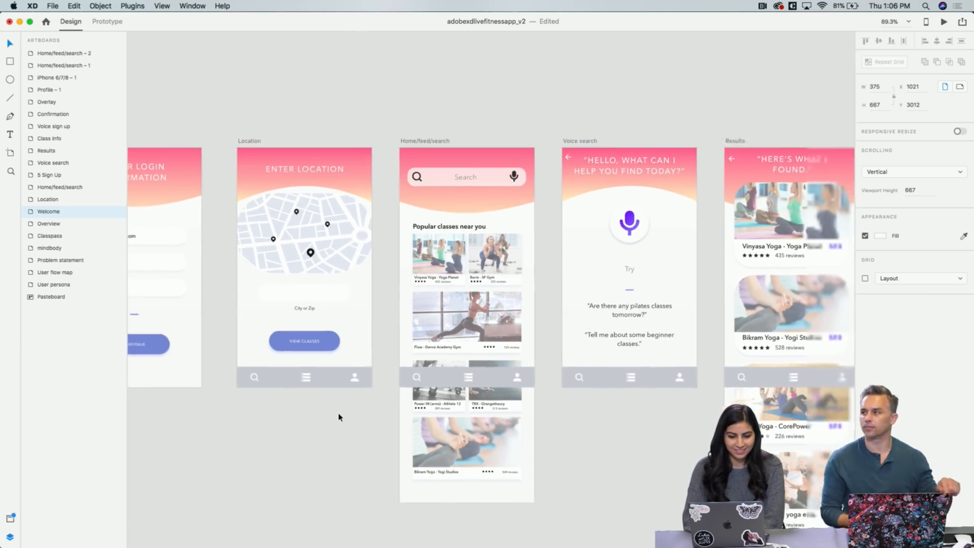
{"action": "scroll", "coordinate": [338, 416], "scroll_direction": "left", "scroll_amount": 4}
{"action": "scroll", "coordinate": [338, 417], "scroll_direction": "right", "scroll_amount": 5}
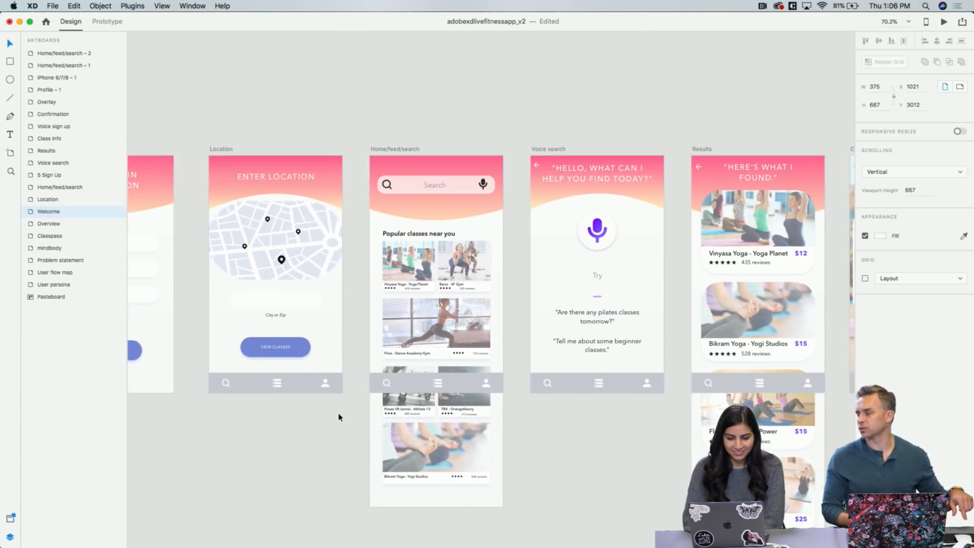
{"action": "scroll", "coordinate": [338, 417], "scroll_direction": "right", "scroll_amount": 3}
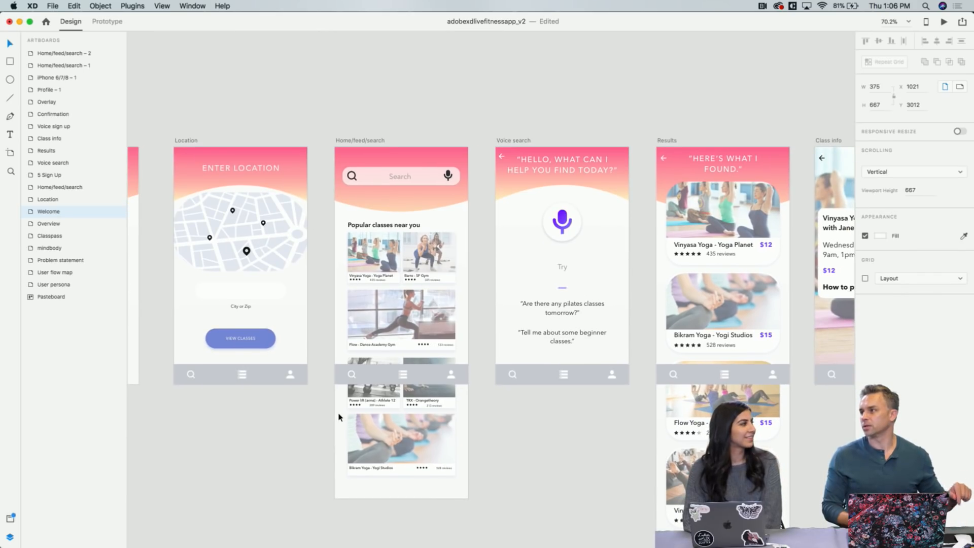
{"action": "scroll", "coordinate": [338, 417], "scroll_direction": "right", "scroll_amount": 2}
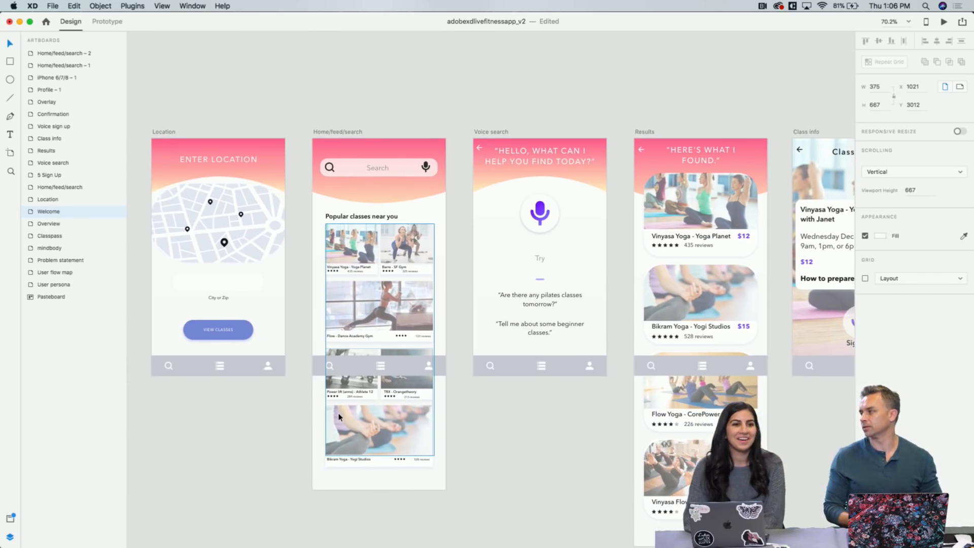
{"action": "scroll", "coordinate": [338, 416], "scroll_direction": "right", "scroll_amount": 10}
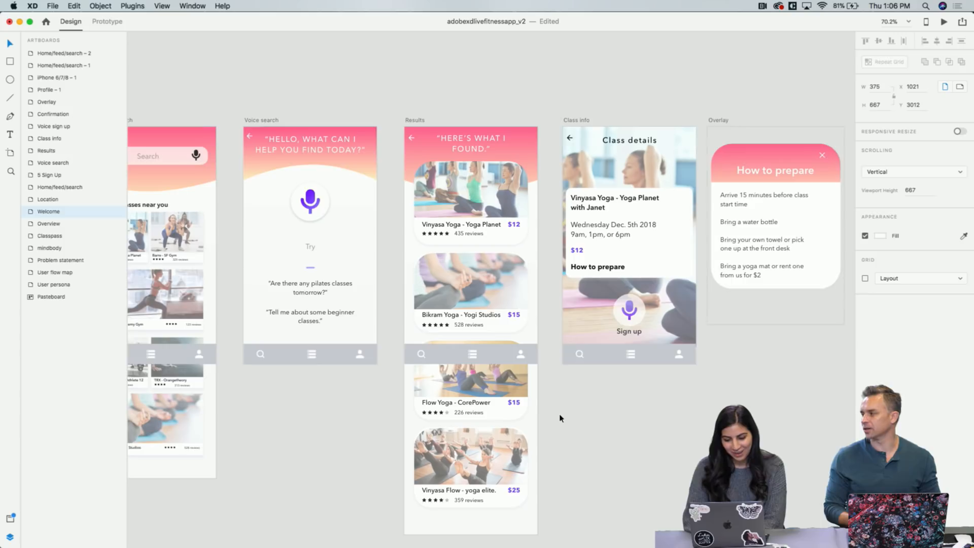
{"action": "scroll", "coordinate": [560, 418], "scroll_direction": "down", "scroll_amount": 3}
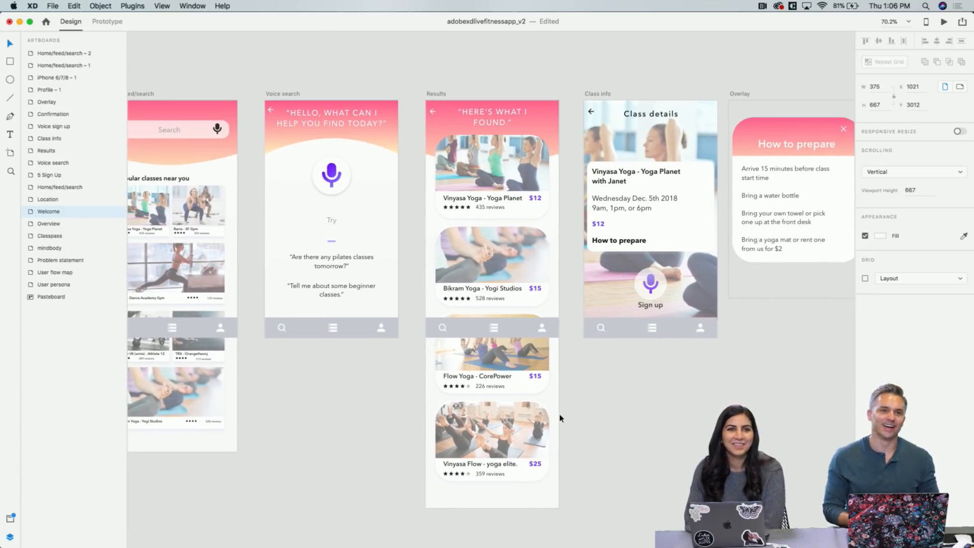
{"action": "scroll", "coordinate": [560, 418], "scroll_direction": "up", "scroll_amount": 5}
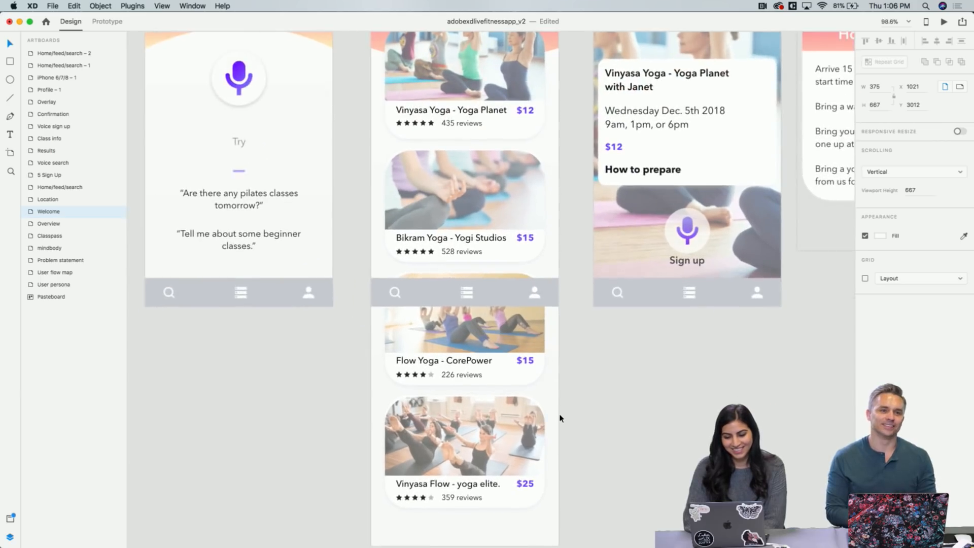
{"action": "scroll", "coordinate": [582, 339], "scroll_direction": "right", "scroll_amount": 3}
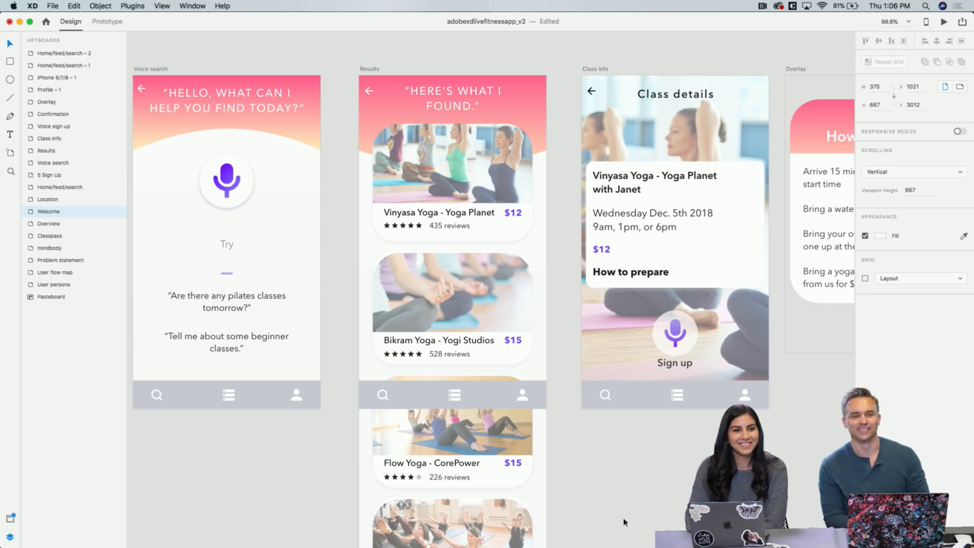
{"action": "scroll", "coordinate": [623, 522], "scroll_direction": "right", "scroll_amount": 3}
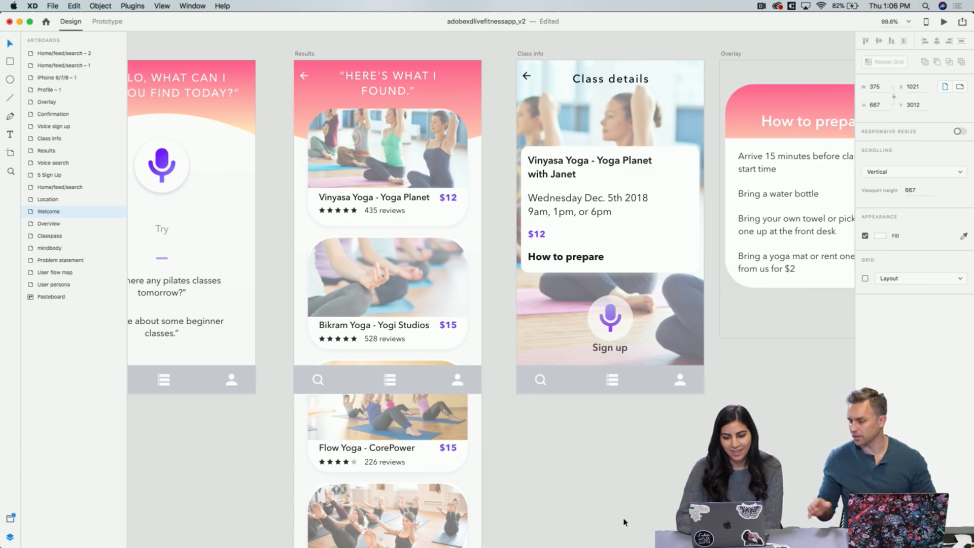
Go back from Class info to Home/feed/search and compare its curved gradient header with the Voice search and Results headers
{"action": "scroll", "coordinate": [623, 523], "scroll_direction": "left", "scroll_amount": 5}
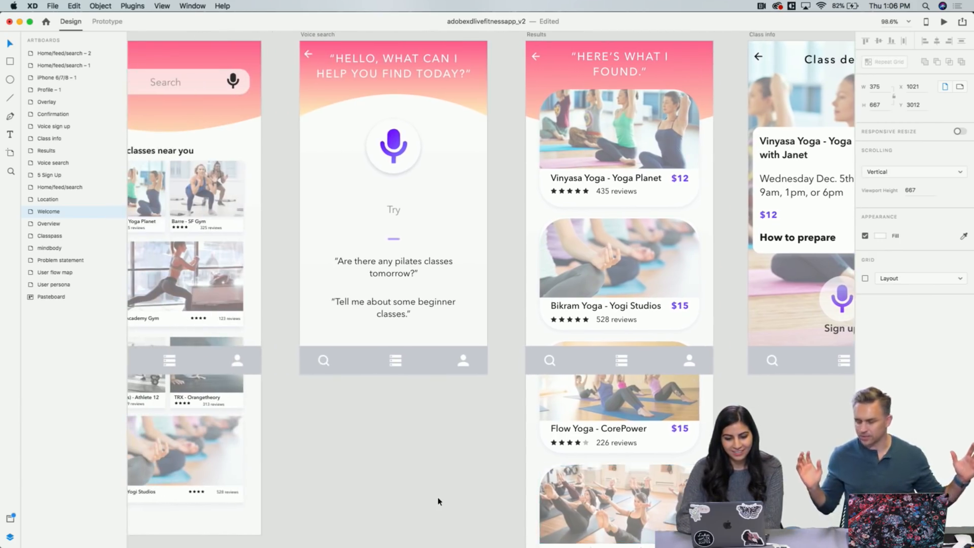
{"action": "scroll", "coordinate": [439, 501], "scroll_direction": "left", "scroll_amount": 4}
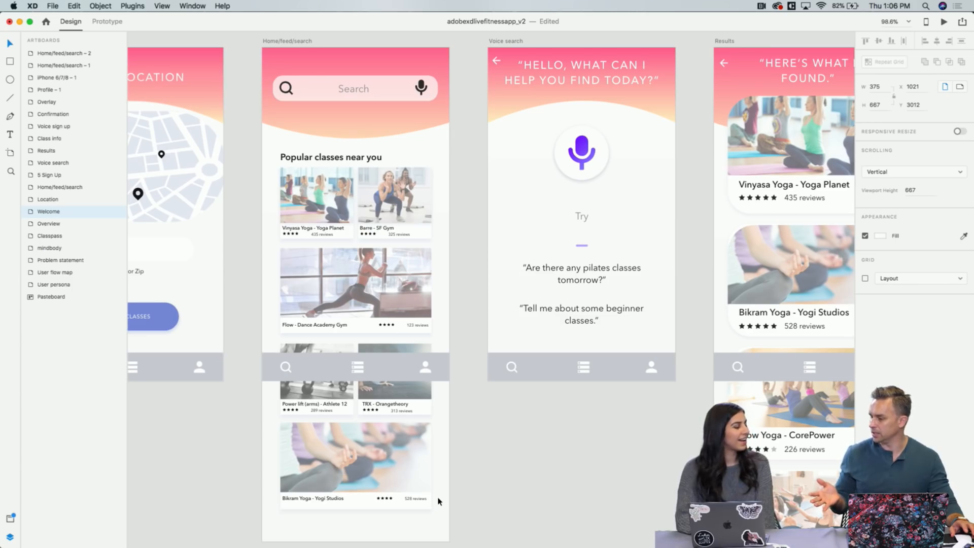
{"action": "scroll", "coordinate": [473, 443], "scroll_direction": "right", "scroll_amount": 2}
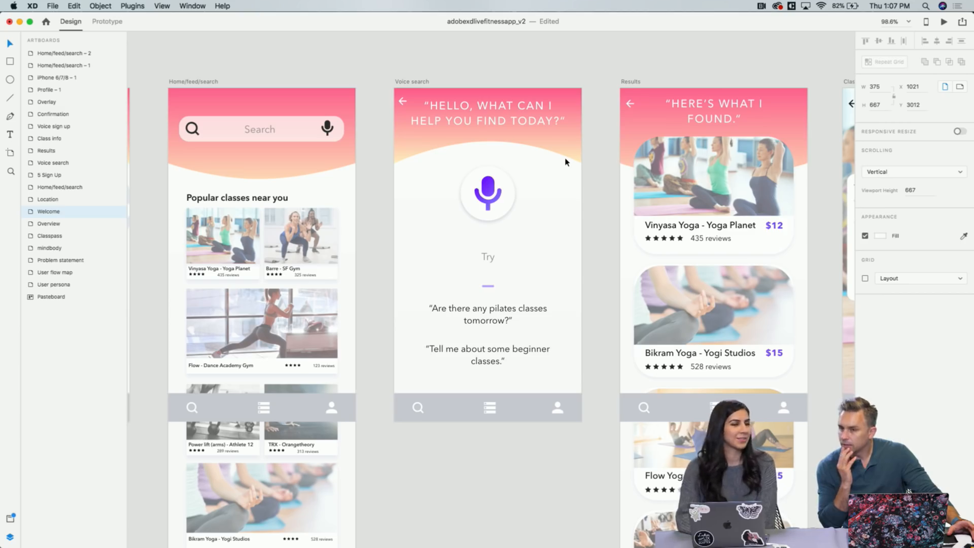
{"action": "scroll", "coordinate": [566, 162], "scroll_direction": "right", "scroll_amount": 2}
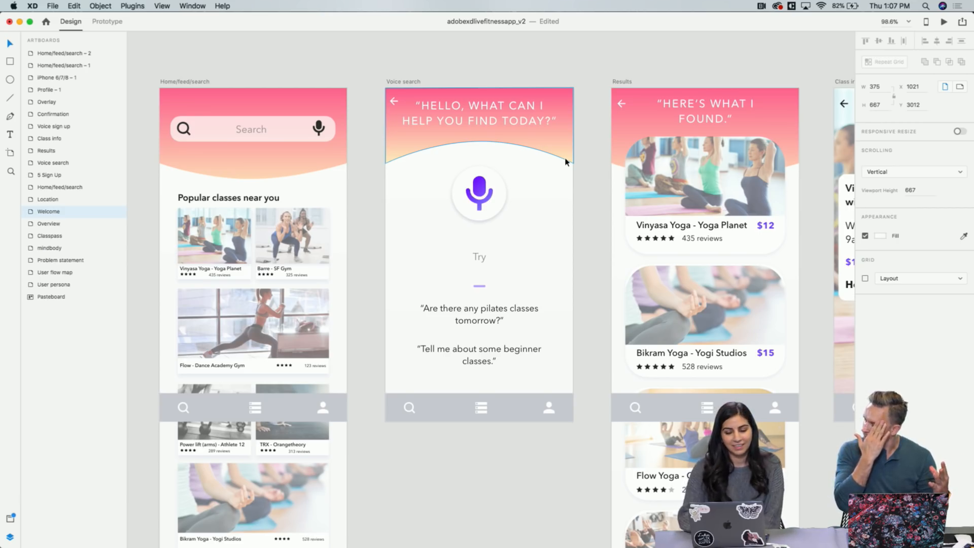
{"action": "scroll", "coordinate": [566, 162], "scroll_direction": "right", "scroll_amount": 3}
{"action": "scroll", "coordinate": [566, 161], "scroll_direction": "down", "scroll_amount": 2}
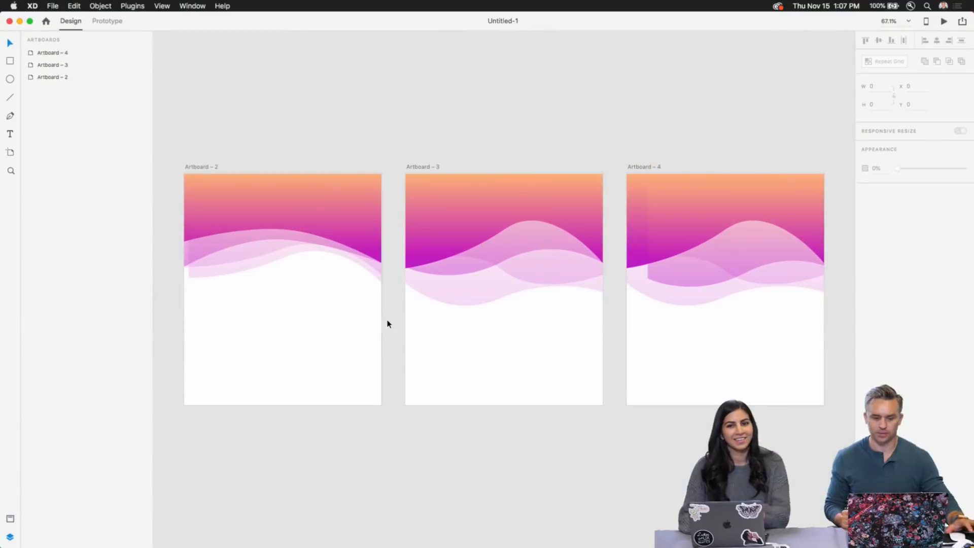
Inspect the trigger, action, easing and duration settings of the prototype transition from Artboard – 2 to Artboard – 3 in Untitled-1
{"action": "left_click", "coordinate": [191, 167]}
{"action": "left_click", "coordinate": [107, 21]}
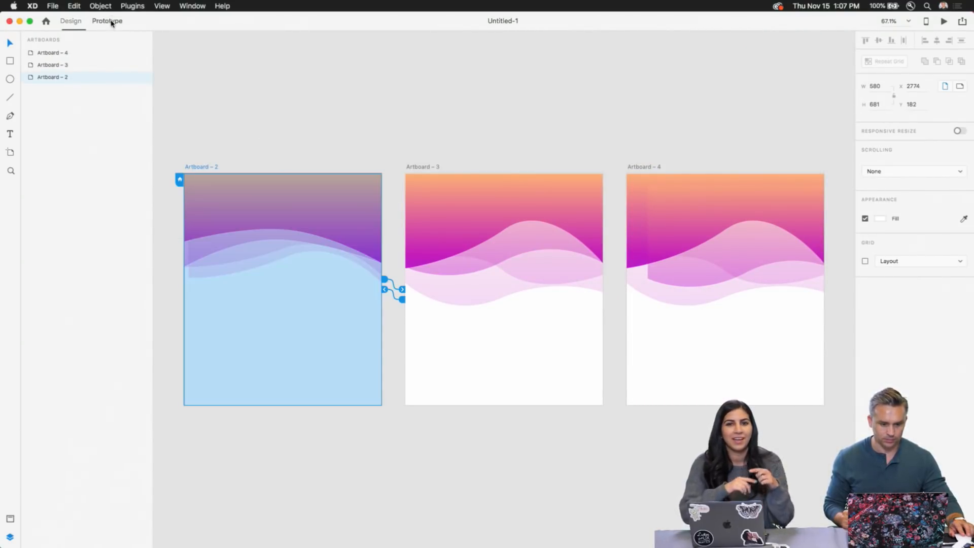
{"action": "left_click_drag", "start_coordinate": [384, 289], "coordinate": [401, 290]}
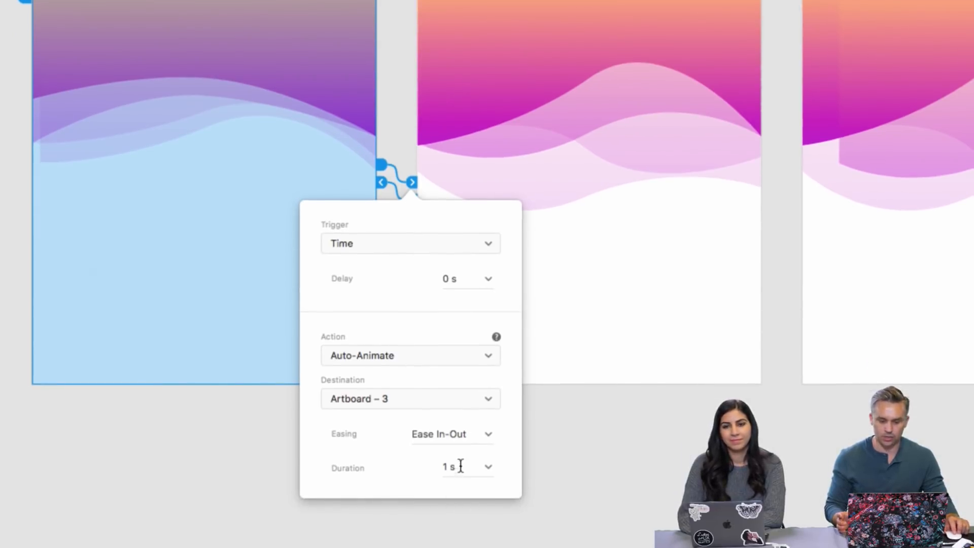
{"action": "left_click", "coordinate": [461, 466]}
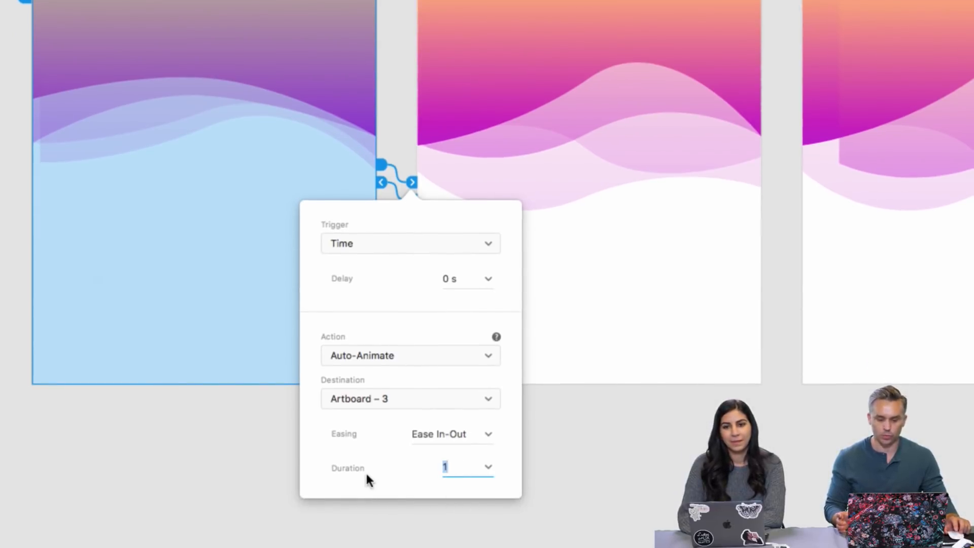
{"action": "left_click", "coordinate": [675, 463]}
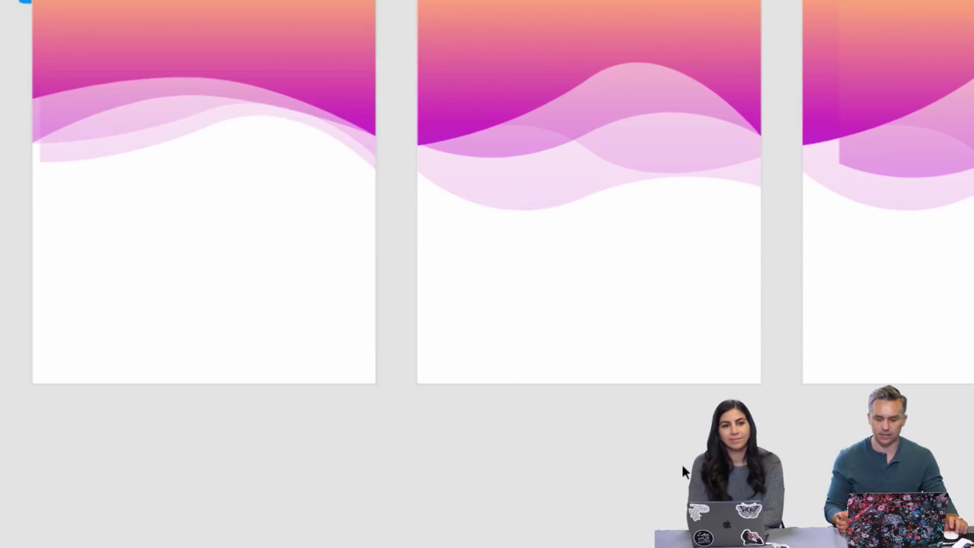
Move the offset wave shape on Artboard – 4 so it lines up with the artboard's side and upper edges
{"action": "scroll", "coordinate": [676, 461], "scroll_direction": "right", "scroll_amount": 7}
{"action": "scroll", "coordinate": [654, 356], "scroll_direction": "up", "scroll_amount": 3}
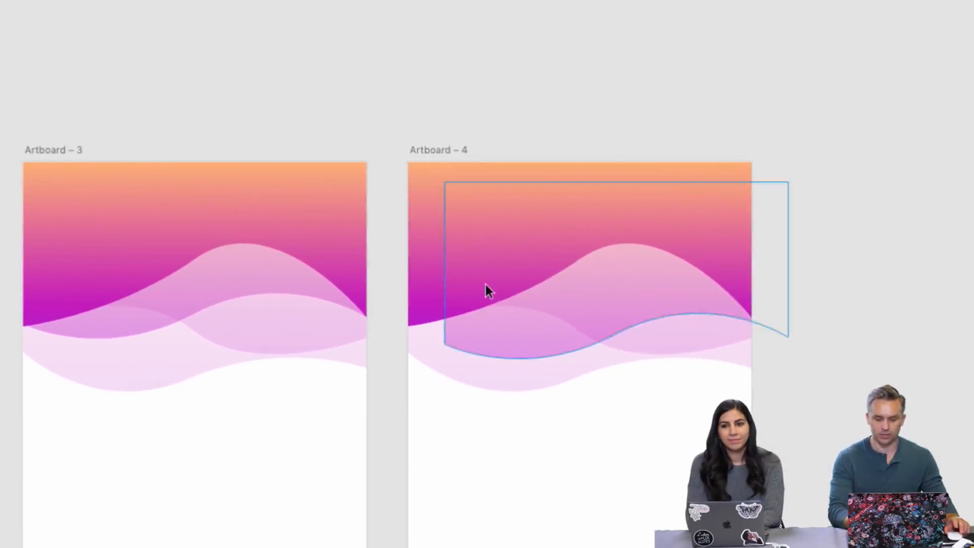
{"action": "left_click_drag", "start_coordinate": [485, 283], "coordinate": [450, 269]}
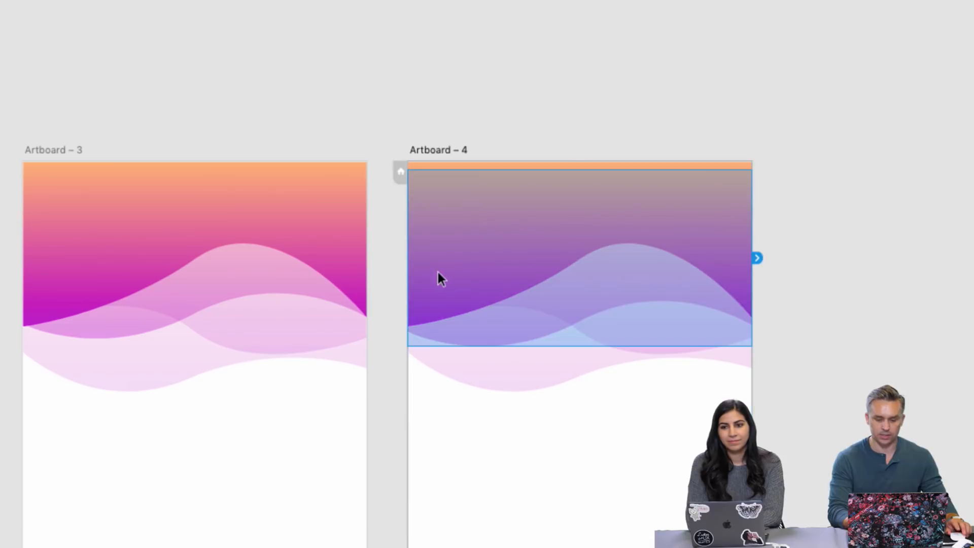
{"action": "left_click_drag", "start_coordinate": [458, 192], "coordinate": [459, 183]}
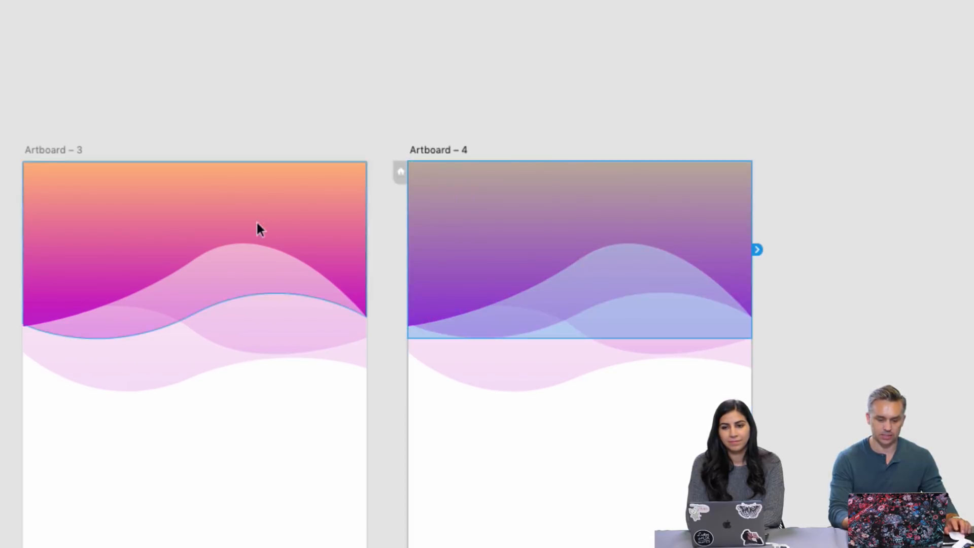
Preview the wave animation prototype with the preview window moved over the artboards, and close the preview
{"action": "scroll", "coordinate": [257, 220], "scroll_direction": "down", "scroll_amount": 5}
{"action": "left_click", "coordinate": [184, 123]}
{"action": "left_click_drag", "start_coordinate": [84, 120], "coordinate": [331, 106]}
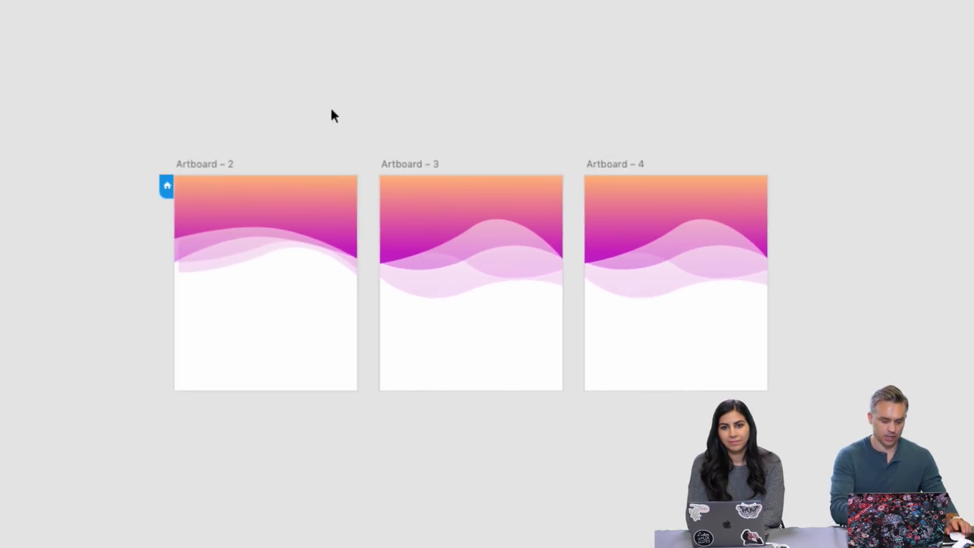
{"action": "key", "text": "super+Return"}
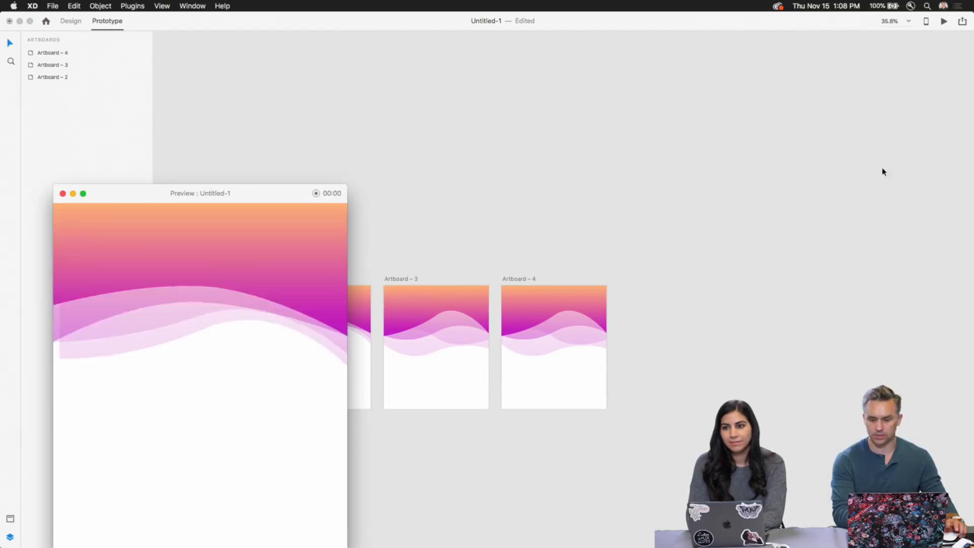
{"action": "left_click_drag", "start_coordinate": [176, 186], "coordinate": [497, 109]}
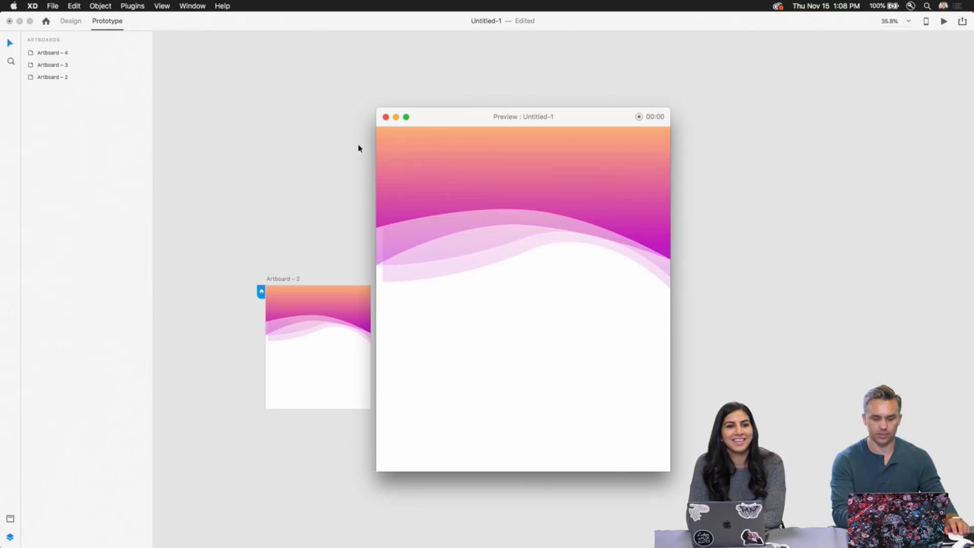
{"action": "left_click", "coordinate": [386, 118]}
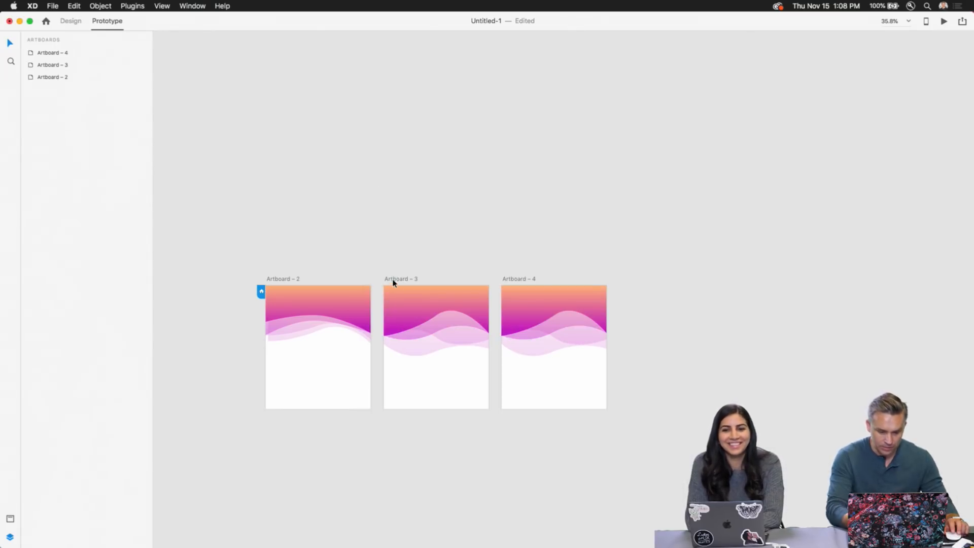
Reposition the offset wave shape Path 8 on Artboard – 2 towards the artboard's left edge
{"action": "scroll", "coordinate": [393, 281], "scroll_direction": "up", "scroll_amount": 5}
{"action": "left_click_drag", "start_coordinate": [301, 194], "coordinate": [531, 76]}
{"action": "left_click_drag", "start_coordinate": [358, 282], "coordinate": [351, 287]}
{"action": "left_click", "coordinate": [352, 290]}
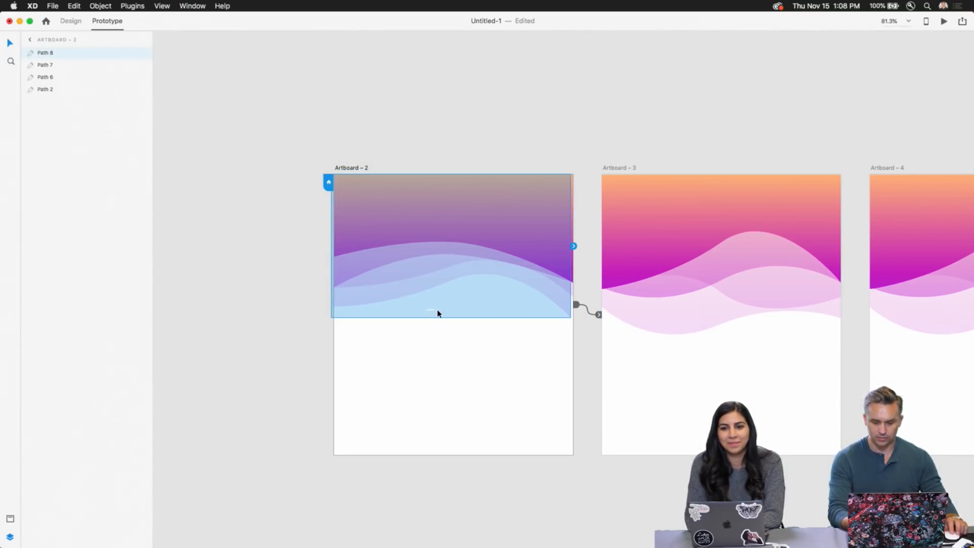
{"action": "left_click_drag", "start_coordinate": [358, 302], "coordinate": [362, 304]}
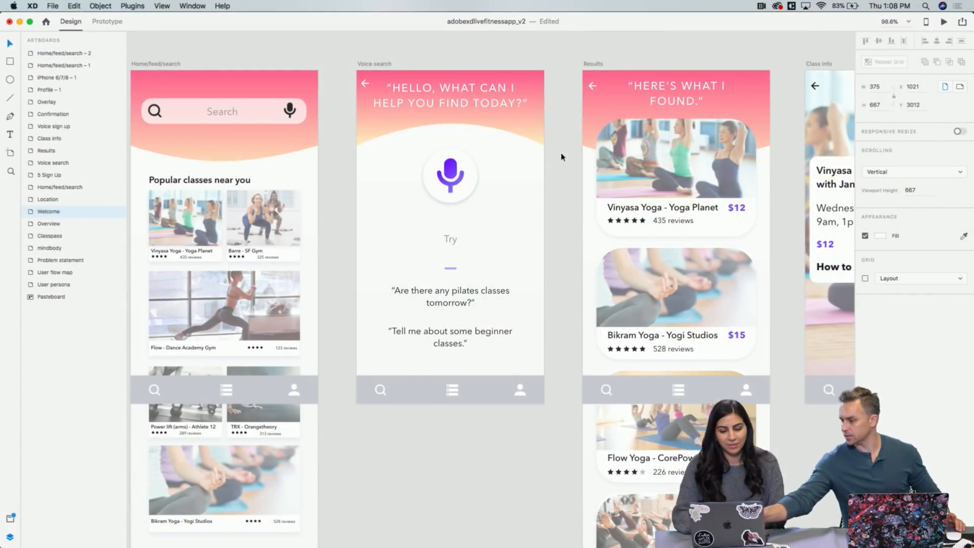
Look over the header shapes and layouts of the Voice search, Home/feed/search and Location artboards
{"action": "scroll", "coordinate": [471, 180], "scroll_direction": "up", "scroll_amount": 3}
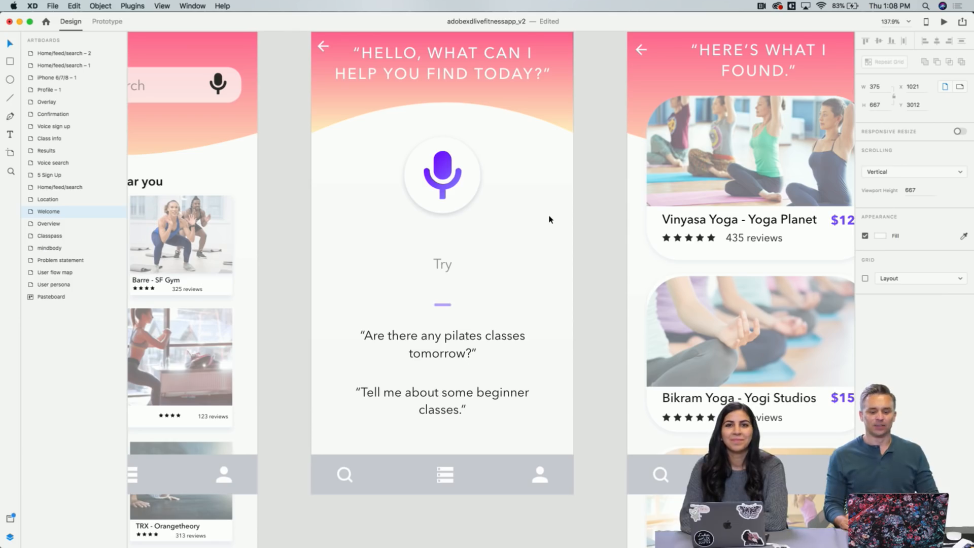
{"action": "scroll", "coordinate": [549, 220], "scroll_direction": "left", "scroll_amount": 7}
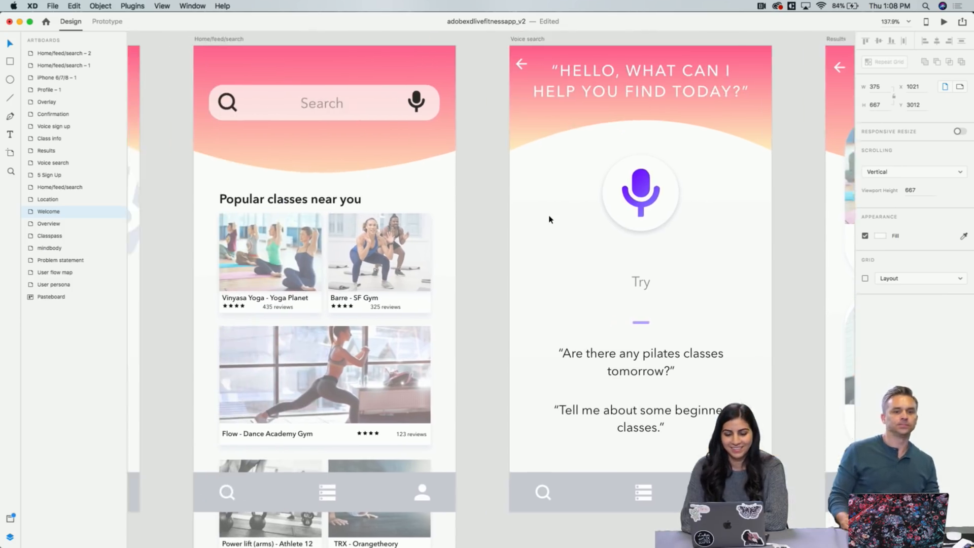
{"action": "scroll", "coordinate": [548, 219], "scroll_direction": "down", "scroll_amount": 2}
{"action": "scroll", "coordinate": [548, 219], "scroll_direction": "down", "scroll_amount": 3}
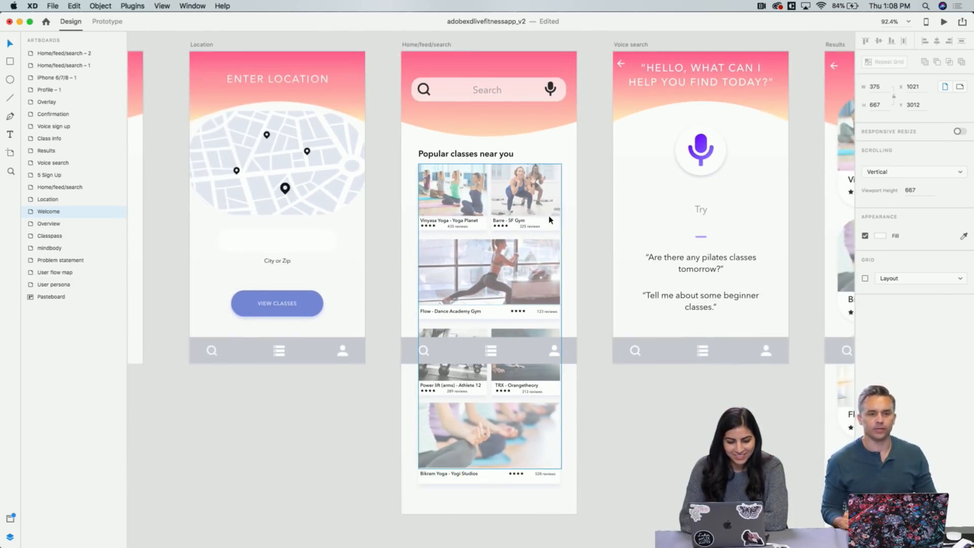
{"action": "scroll", "coordinate": [548, 220], "scroll_direction": "left", "scroll_amount": 1}
{"action": "scroll", "coordinate": [549, 220], "scroll_direction": "up", "scroll_amount": 1}
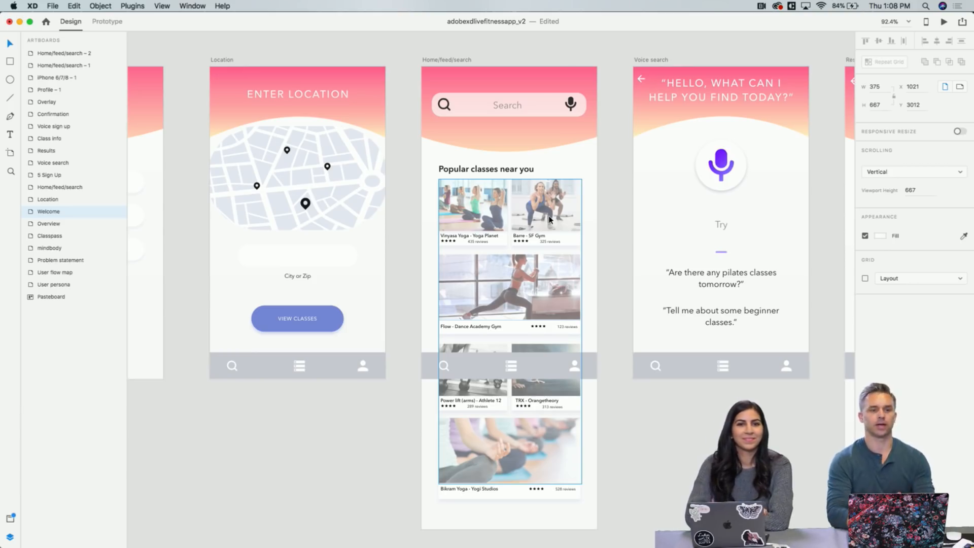
{"action": "scroll", "coordinate": [549, 219], "scroll_direction": "down", "scroll_amount": 1}
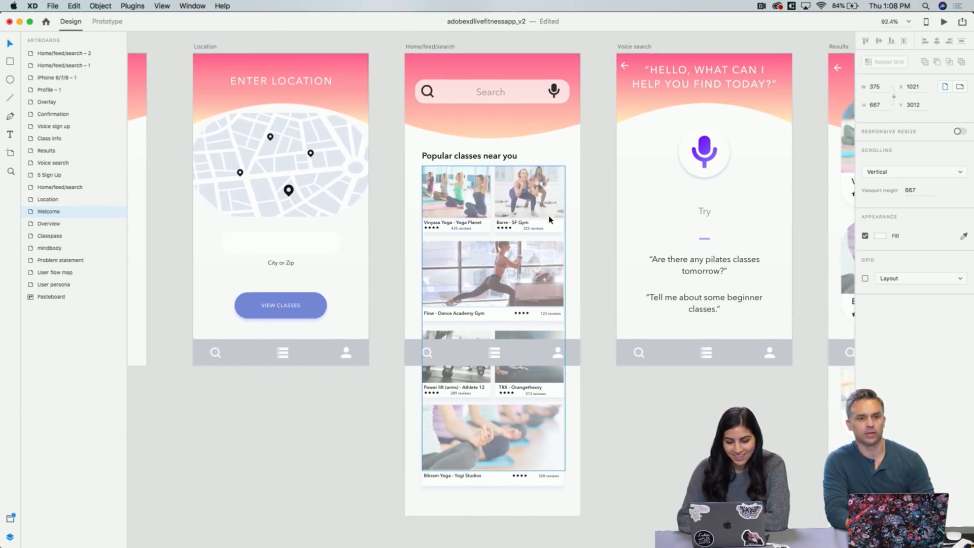
{"action": "scroll", "coordinate": [548, 219], "scroll_direction": "left", "scroll_amount": 5}
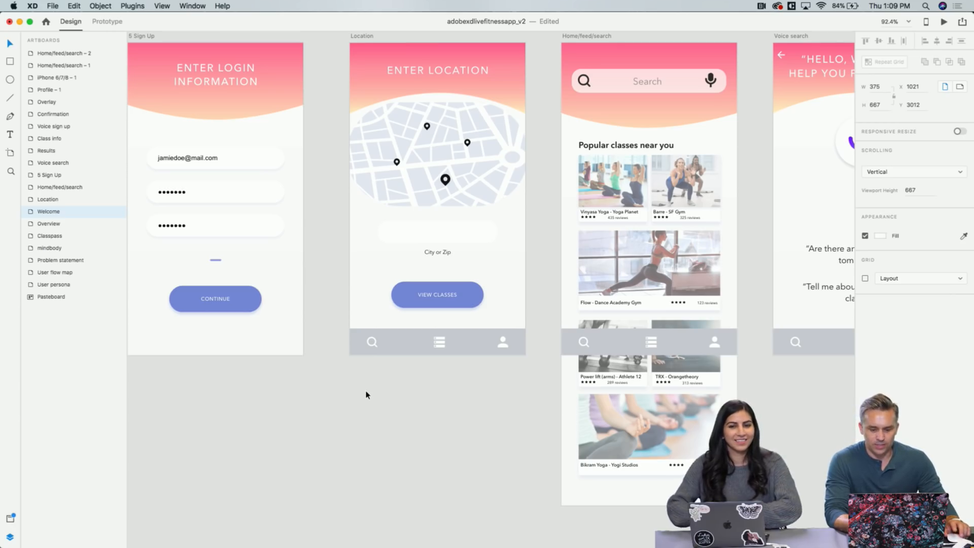
Compare the screen titles from the Find Fit start screen through 5 Sign Up and Location to the Overlay artboard
{"action": "scroll", "coordinate": [367, 394], "scroll_direction": "left", "scroll_amount": 10}
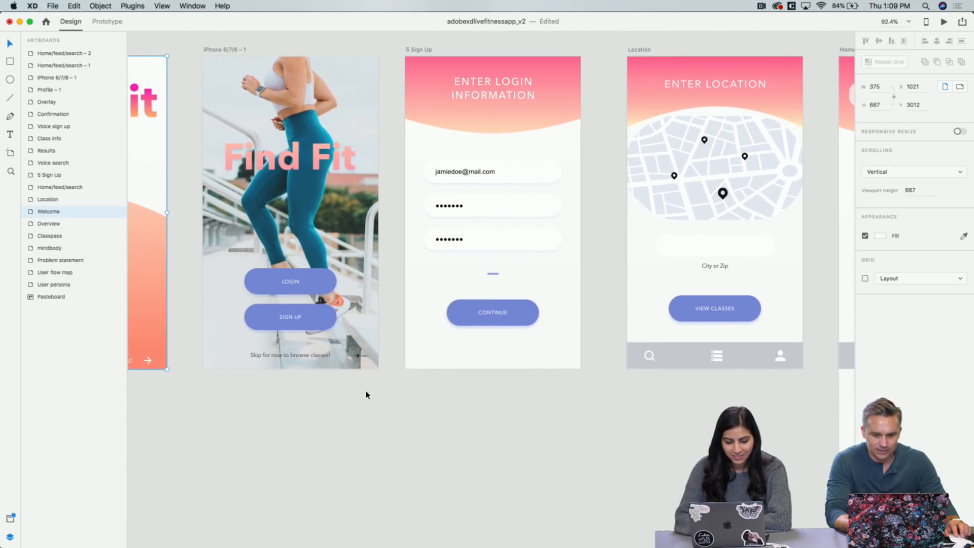
{"action": "scroll", "coordinate": [371, 393], "scroll_direction": "right", "scroll_amount": 8}
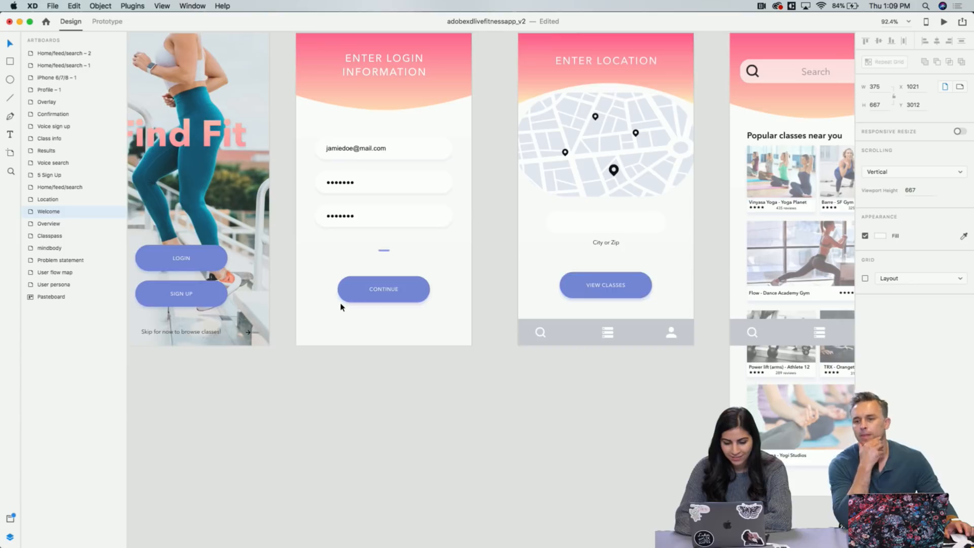
{"action": "scroll", "coordinate": [343, 274], "scroll_direction": "up", "scroll_amount": 5}
{"action": "scroll", "coordinate": [369, 159], "scroll_direction": "up", "scroll_amount": 5}
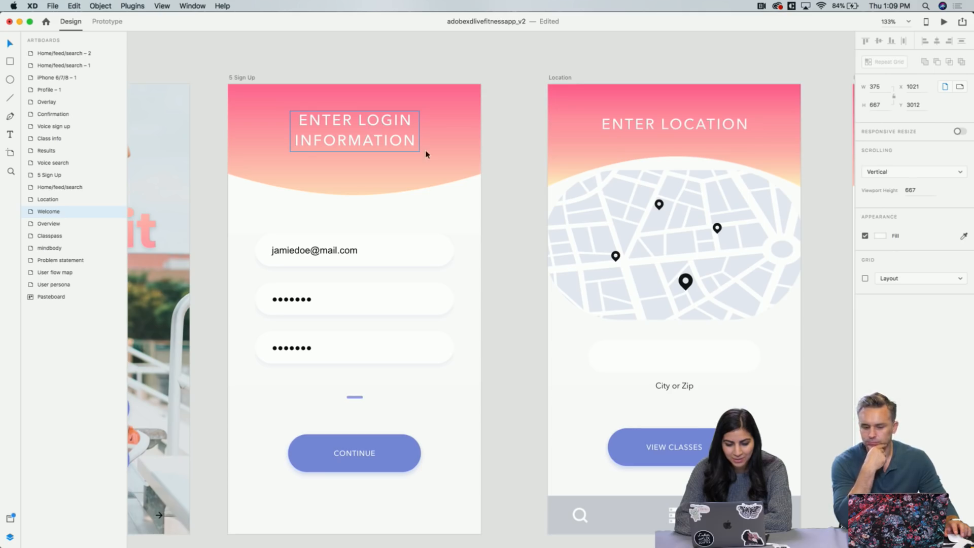
{"action": "scroll", "coordinate": [520, 180], "scroll_direction": "down", "scroll_amount": 5}
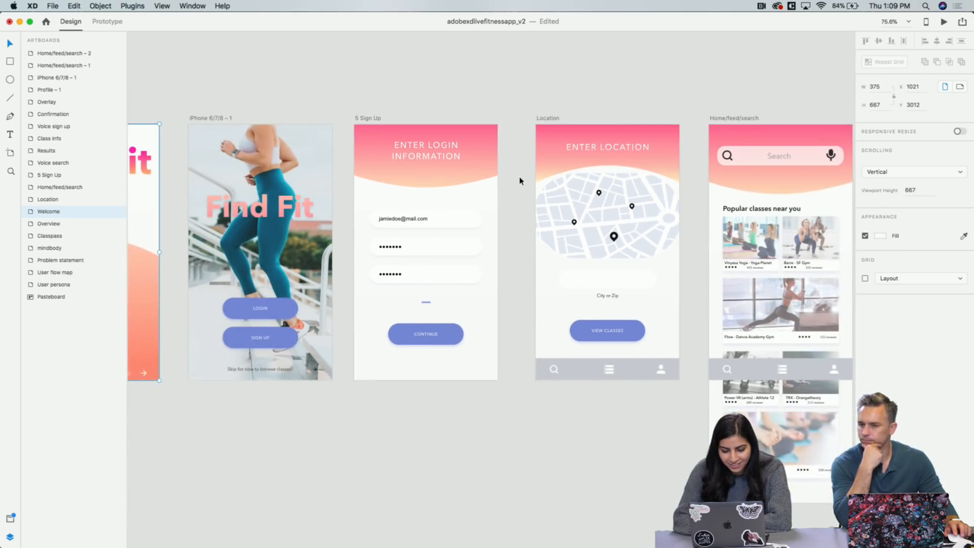
{"action": "scroll", "coordinate": [520, 180], "scroll_direction": "right", "scroll_amount": 8}
{"action": "scroll", "coordinate": [524, 180], "scroll_direction": "right", "scroll_amount": 15}
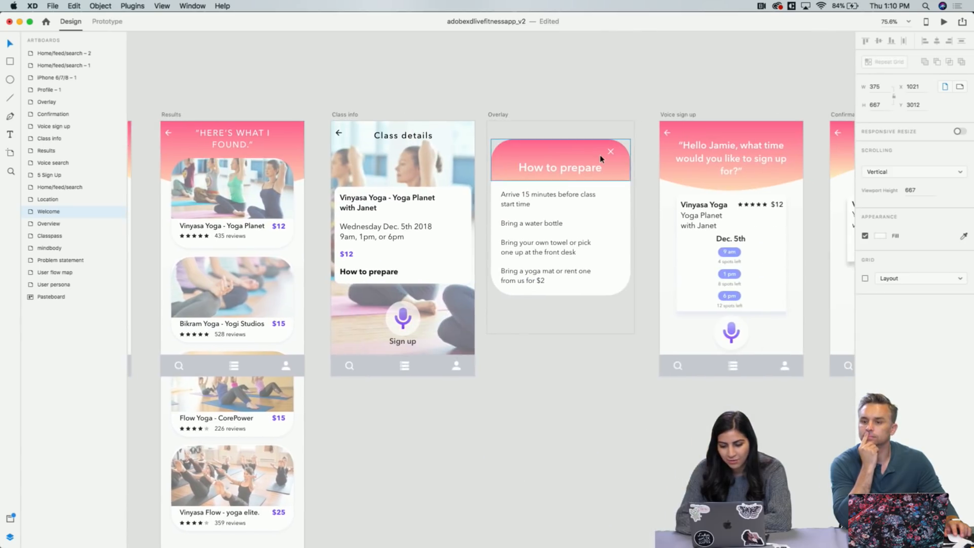
Examine the capitalization of the titles on the Overlay, Class info and Results artboards up close
{"action": "scroll", "coordinate": [600, 159], "scroll_direction": "up", "scroll_amount": 5}
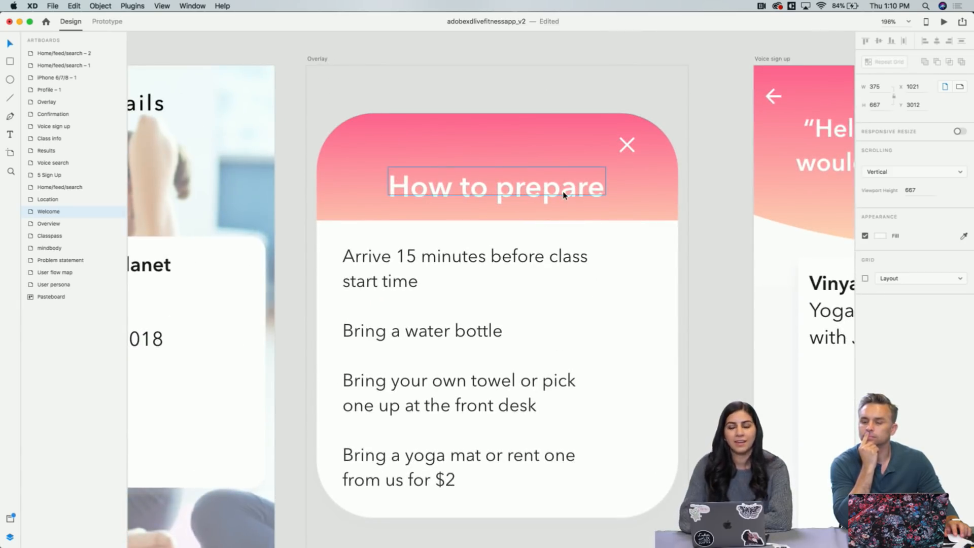
{"action": "scroll", "coordinate": [554, 196], "scroll_direction": "right", "scroll_amount": 3}
{"action": "scroll", "coordinate": [554, 196], "scroll_direction": "left", "scroll_amount": 5}
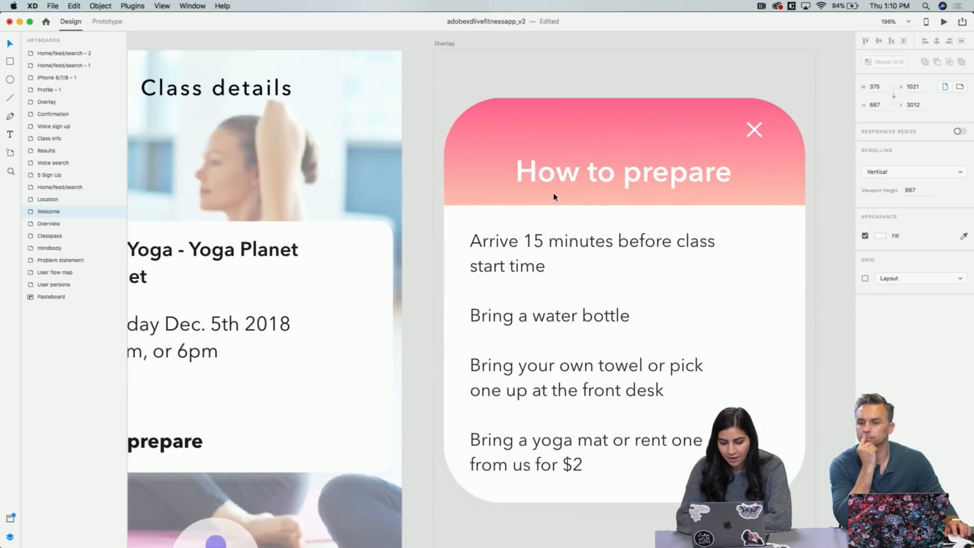
{"action": "scroll", "coordinate": [554, 197], "scroll_direction": "left", "scroll_amount": 15}
{"action": "scroll", "coordinate": [436, 111], "scroll_direction": "right", "scroll_amount": 3}
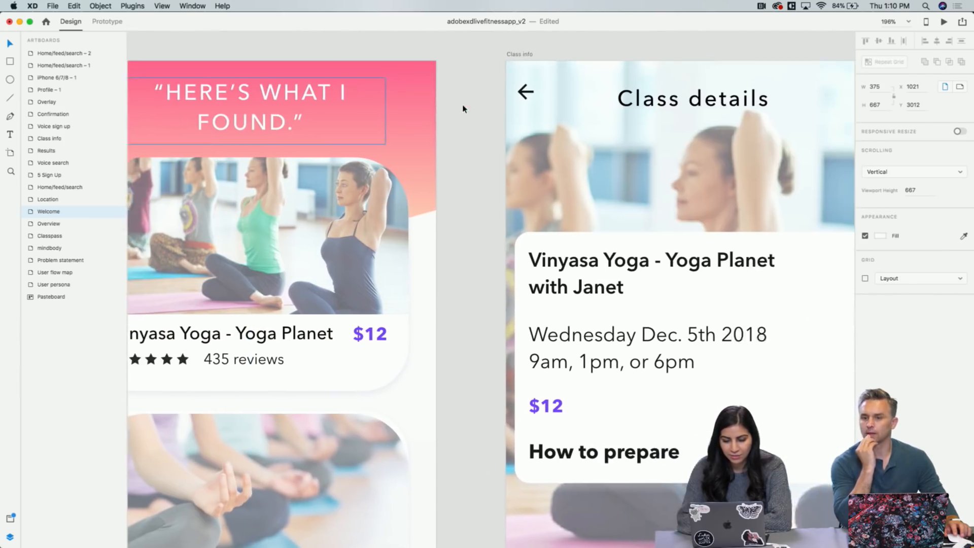
{"action": "scroll", "coordinate": [463, 108], "scroll_direction": "right", "scroll_amount": 1}
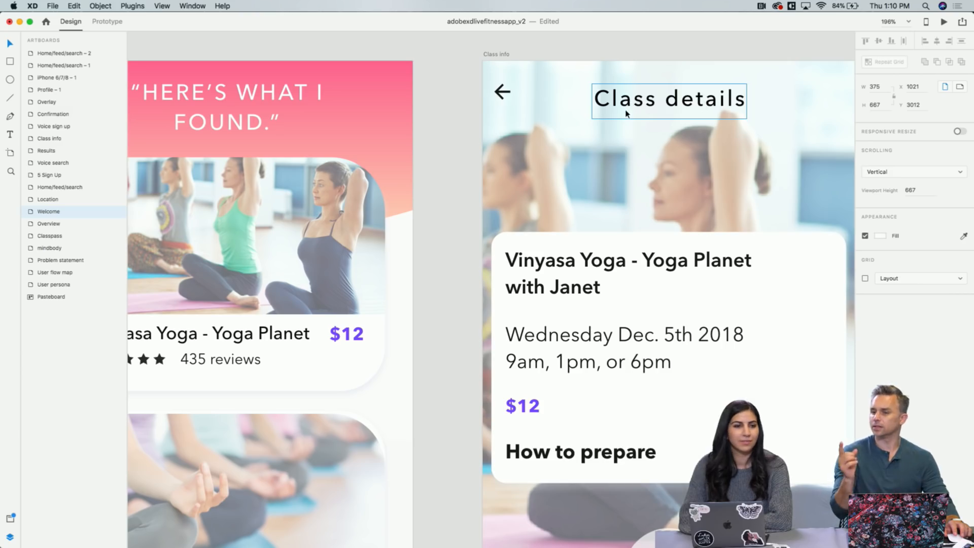
{"action": "scroll", "coordinate": [578, 175], "scroll_direction": "left", "scroll_amount": 2}
{"action": "scroll", "coordinate": [578, 175], "scroll_direction": "up", "scroll_amount": 1}
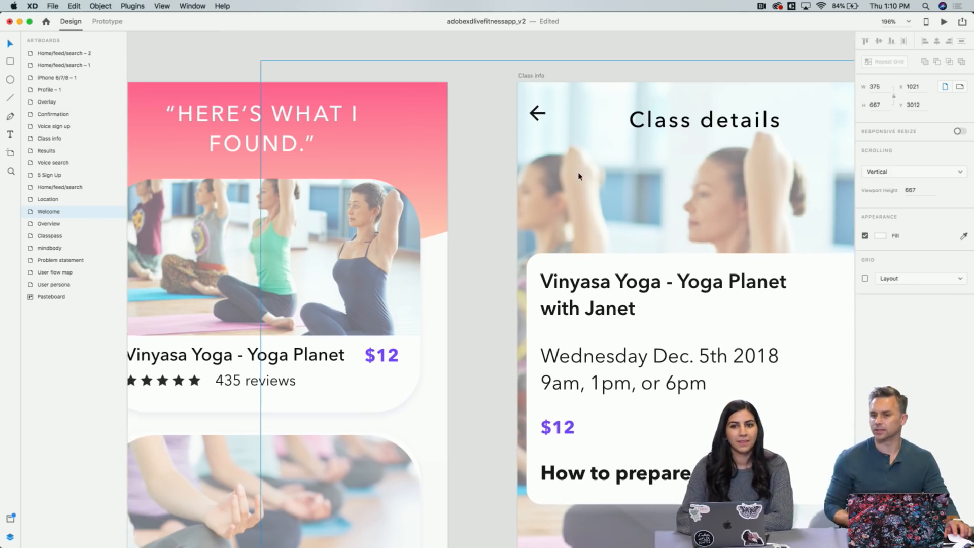
{"action": "scroll", "coordinate": [578, 175], "scroll_direction": "left", "scroll_amount": 2}
{"action": "scroll", "coordinate": [578, 175], "scroll_direction": "up", "scroll_amount": 1}
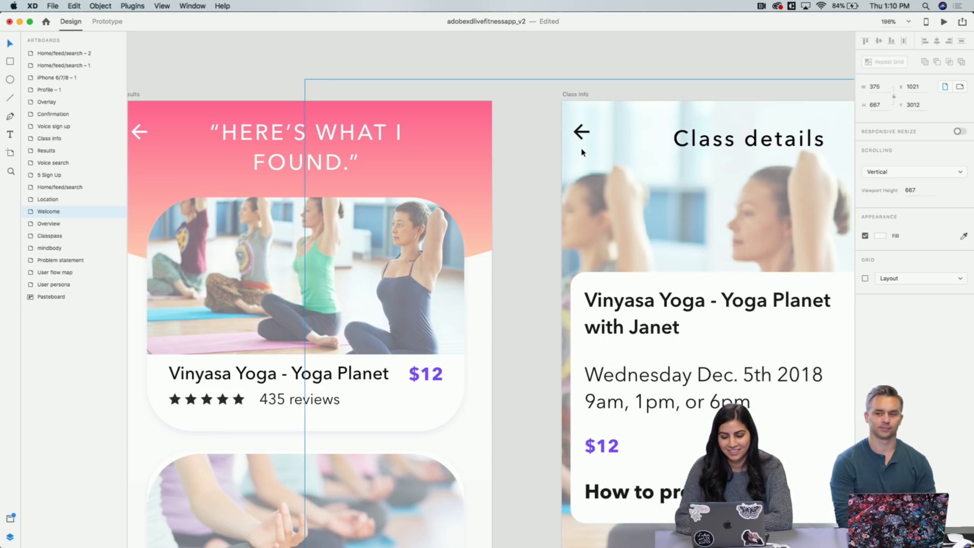
Change the title on the Class info artboard to all capitals, reading "CLASS DETAILS"
{"action": "scroll", "coordinate": [550, 91], "scroll_direction": "down", "scroll_amount": 4}
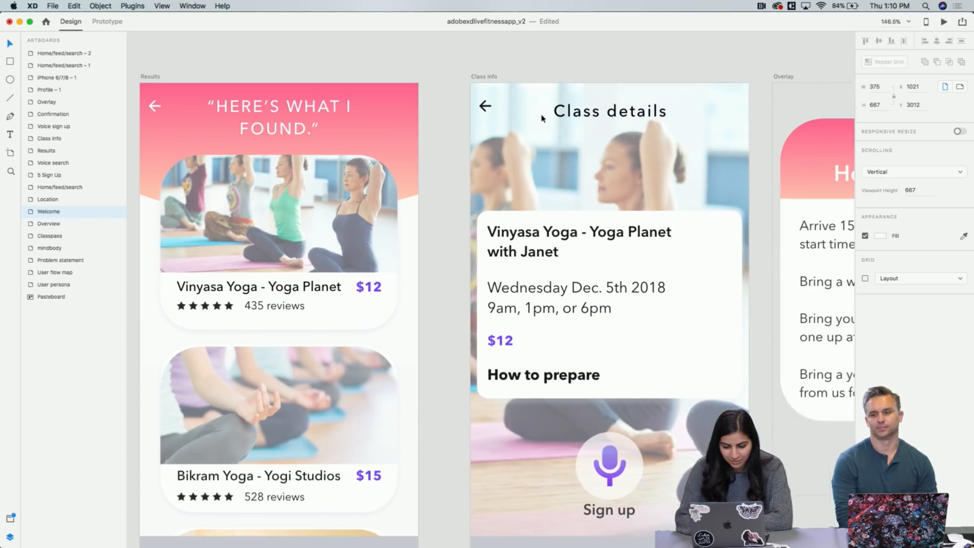
{"action": "scroll", "coordinate": [541, 118], "scroll_direction": "right", "scroll_amount": 1}
{"action": "double_click", "coordinate": [598, 113]}
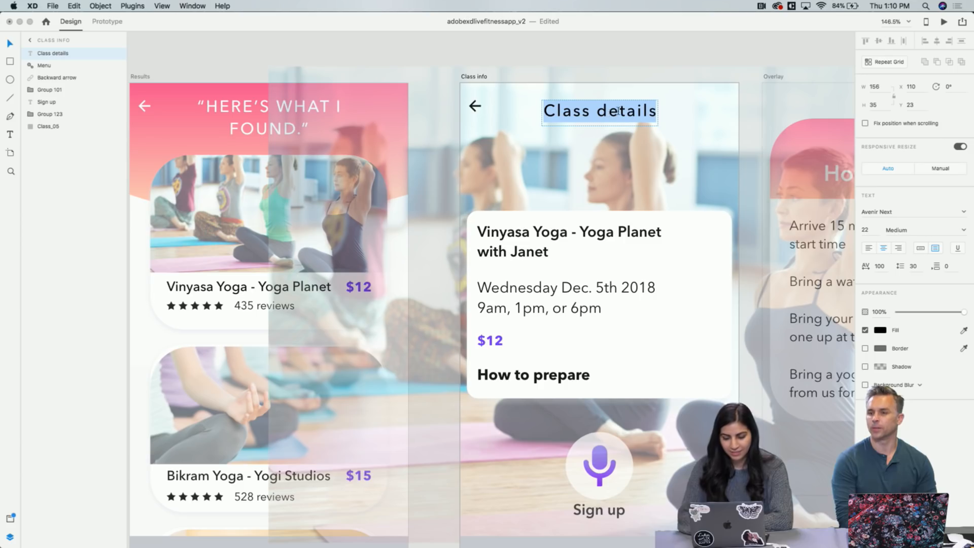
{"action": "type", "text": "CLASS E"}
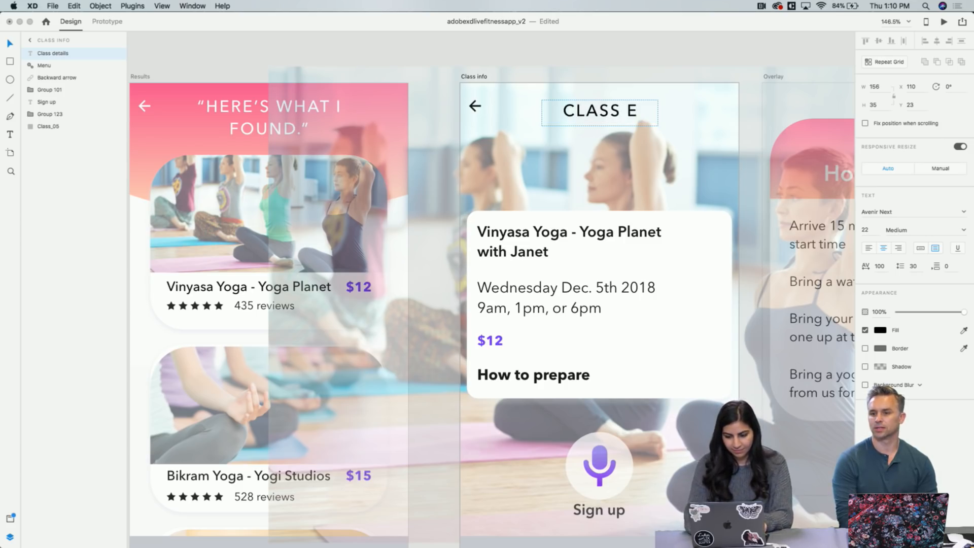
{"action": "key", "text": "BackSpace"}
{"action": "type", "text": "DETAILS"}
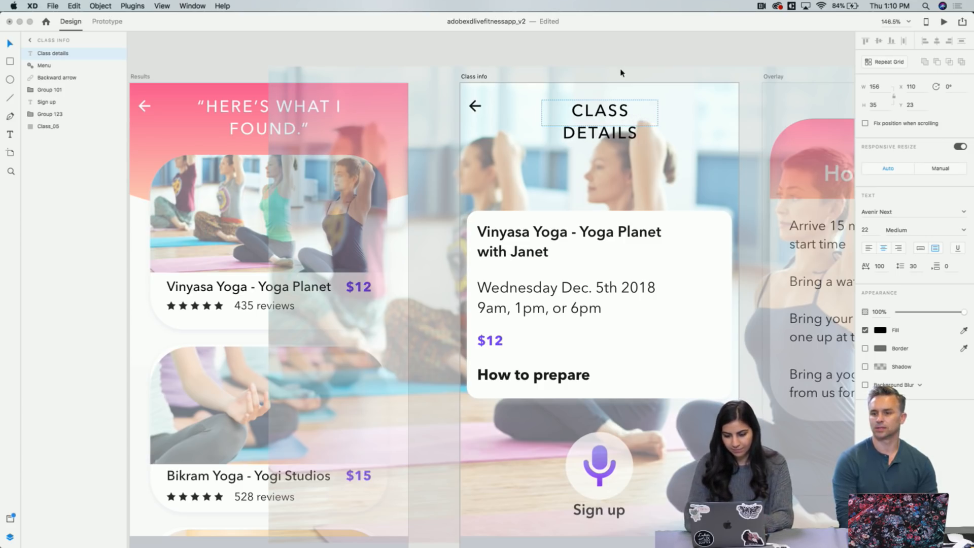
{"action": "key", "text": "Escape"}
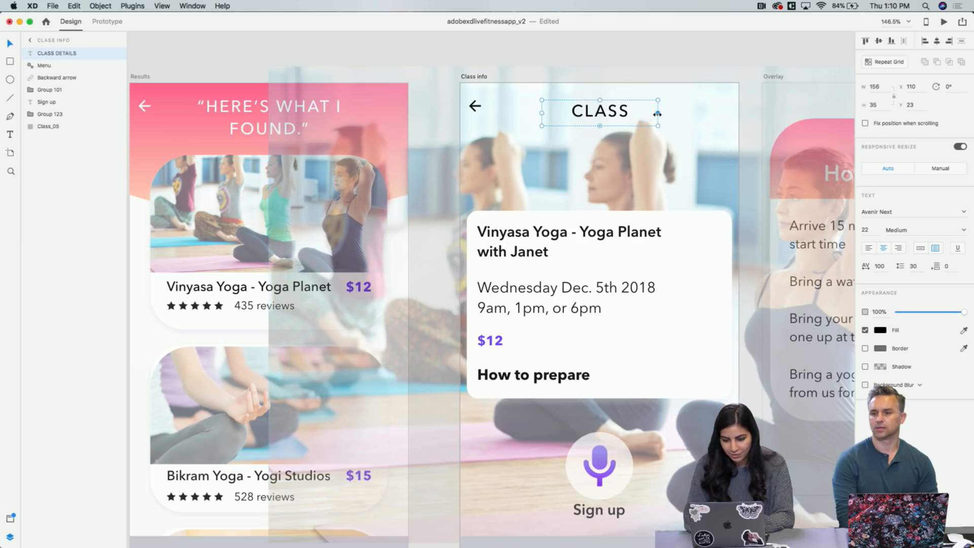
Widen the CLASS DETAILS text box to 201 so the title fits one line, and move it up to Y 15, keeping it centered
{"action": "mouse_move", "coordinate": [658, 112]}
{"action": "left_mouse_down"}
{"action": "mouse_move", "coordinate": [691, 112]}
{"action": "mouse_move", "coordinate": [662, 112]}
{"action": "left_mouse_up"}
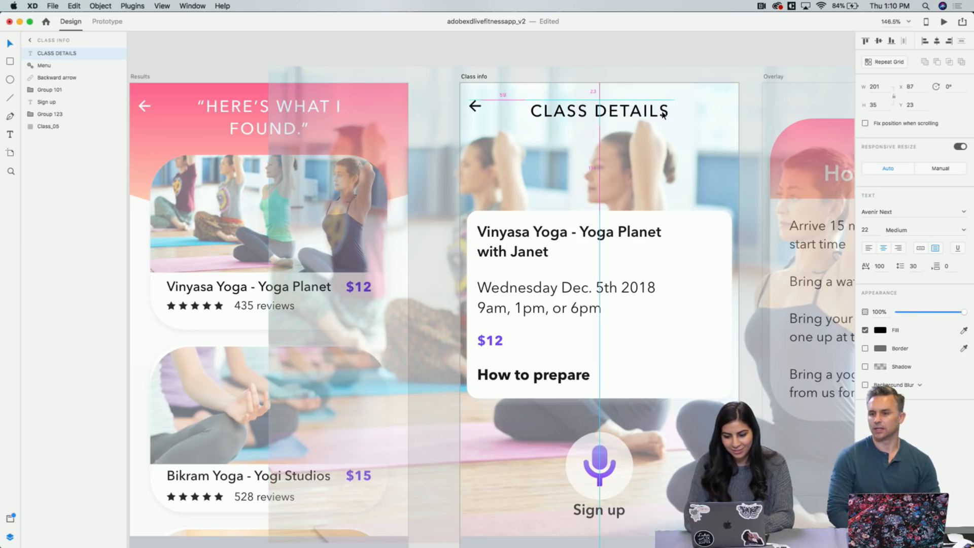
{"action": "left_click", "coordinate": [665, 63]}
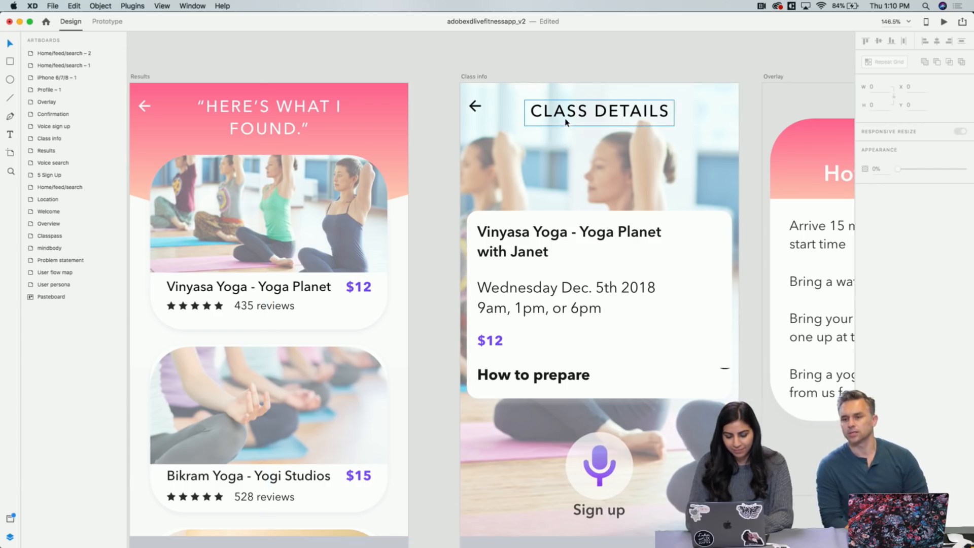
{"action": "left_click_drag", "start_coordinate": [565, 119], "coordinate": [567, 116]}
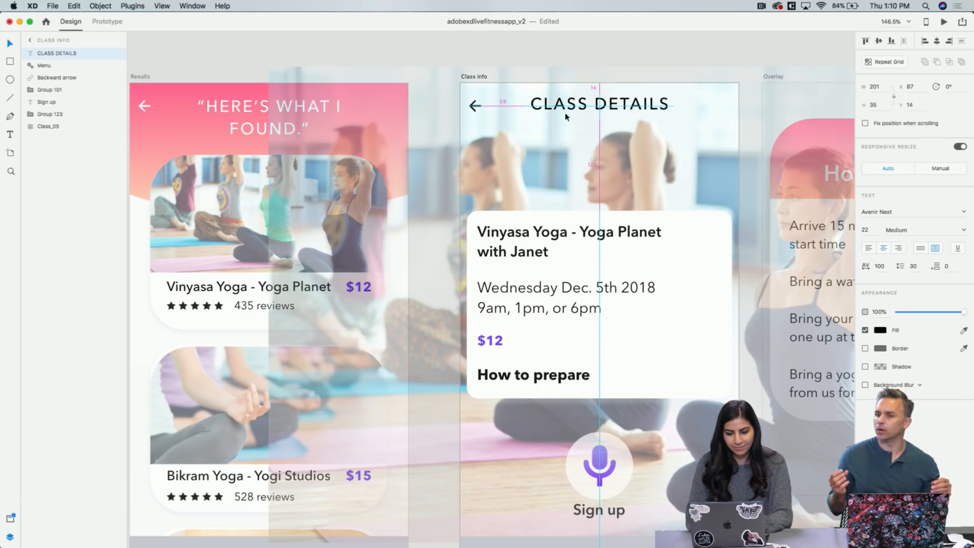
{"action": "key", "text": "Down"}
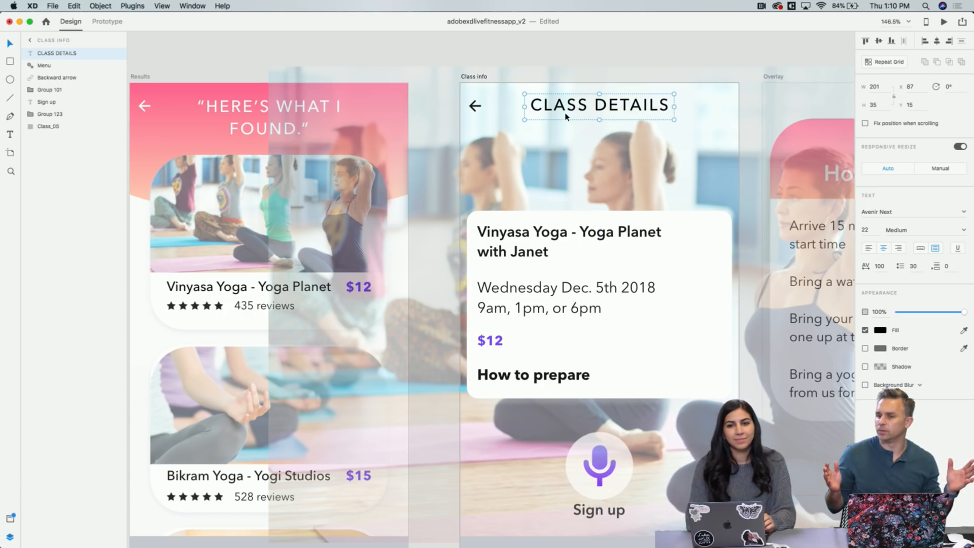
{"action": "left_click", "coordinate": [606, 60]}
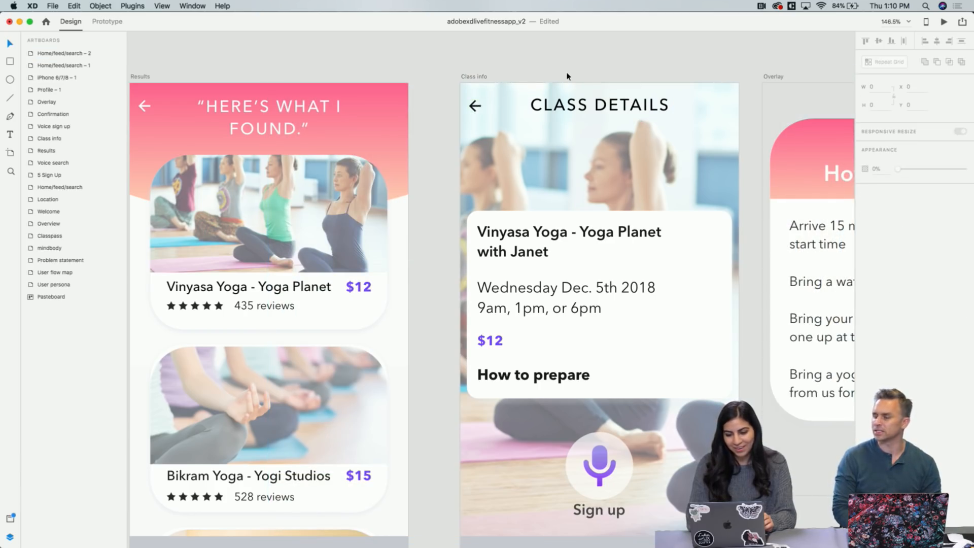
{"action": "scroll", "coordinate": [567, 76], "scroll_direction": "down", "scroll_amount": 2}
{"action": "scroll", "coordinate": [533, 156], "scroll_direction": "down", "scroll_amount": 5}
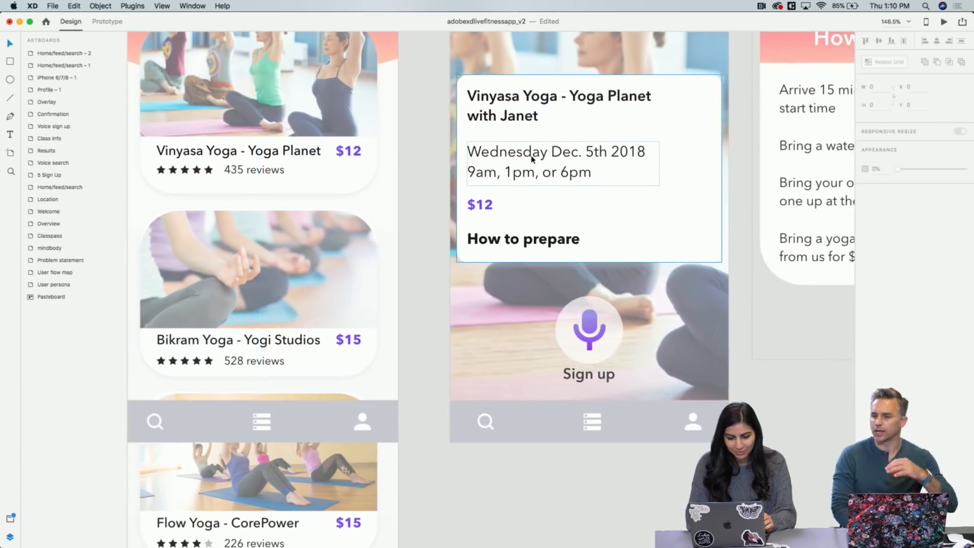
{"action": "scroll", "coordinate": [532, 159], "scroll_direction": "up", "scroll_amount": 2}
{"action": "scroll", "coordinate": [533, 159], "scroll_direction": "left", "scroll_amount": 2}
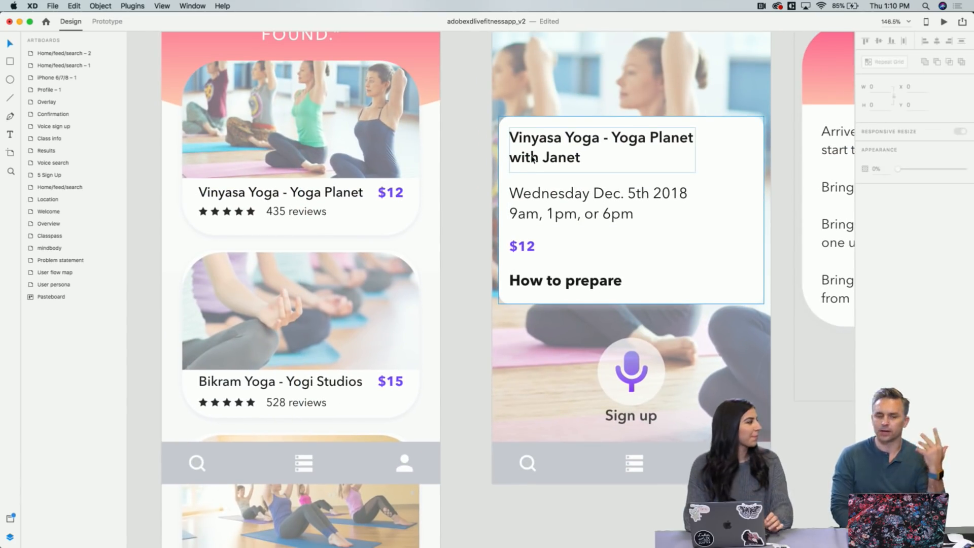
{"action": "scroll", "coordinate": [532, 158], "scroll_direction": "up", "scroll_amount": 4}
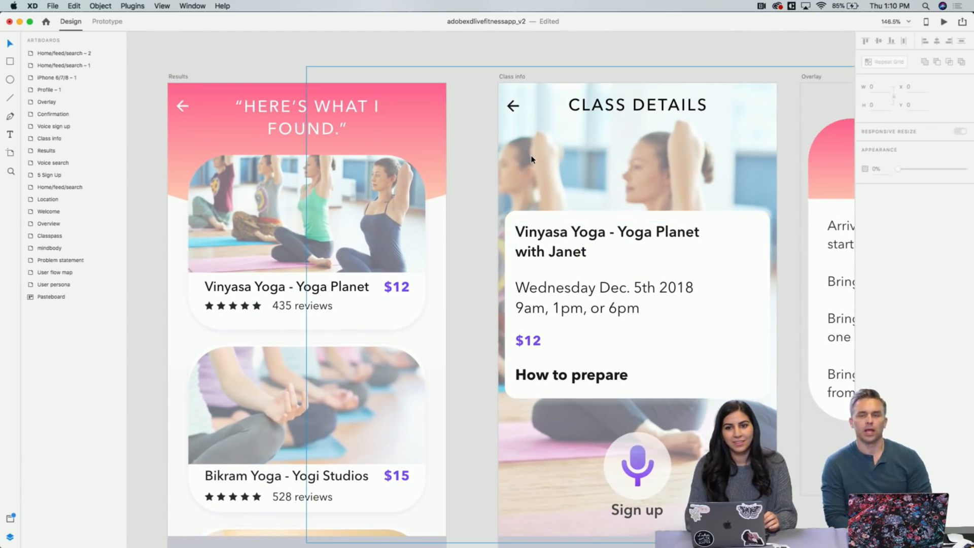
Change the label under the microphone on the Class info artboard to all capitals, reading "SIGN UP"
{"action": "scroll", "coordinate": [532, 159], "scroll_direction": "right", "scroll_amount": 4}
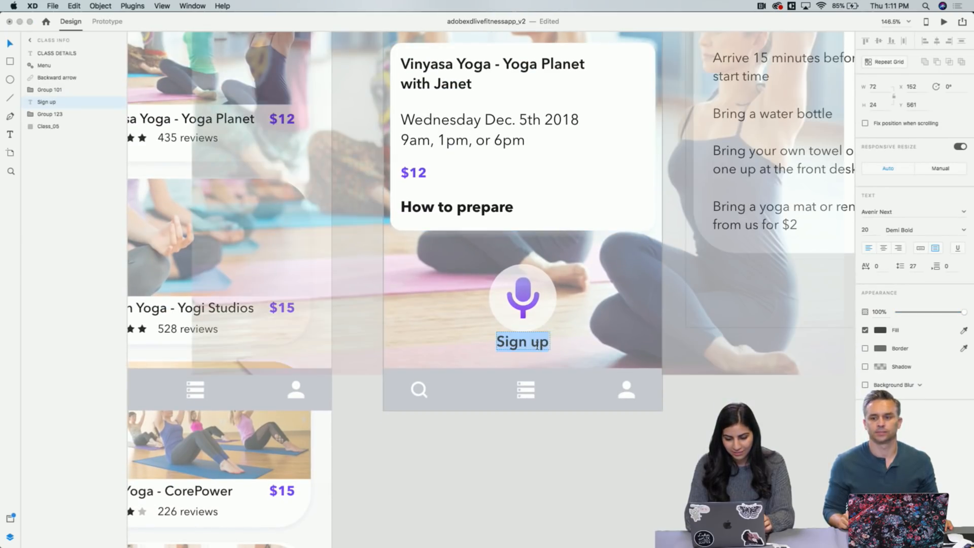
{"action": "type", "text": "SIGN"}
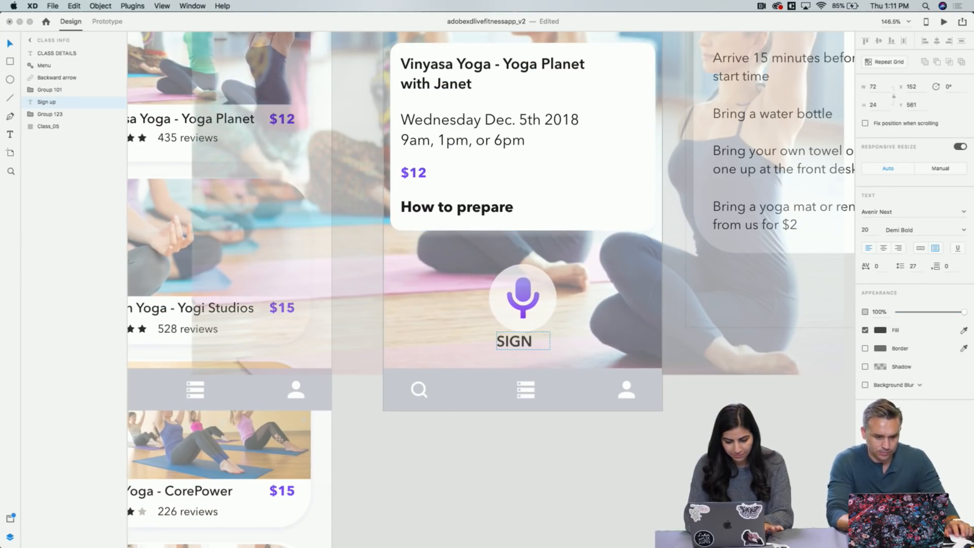
{"action": "type", "text": " up"}
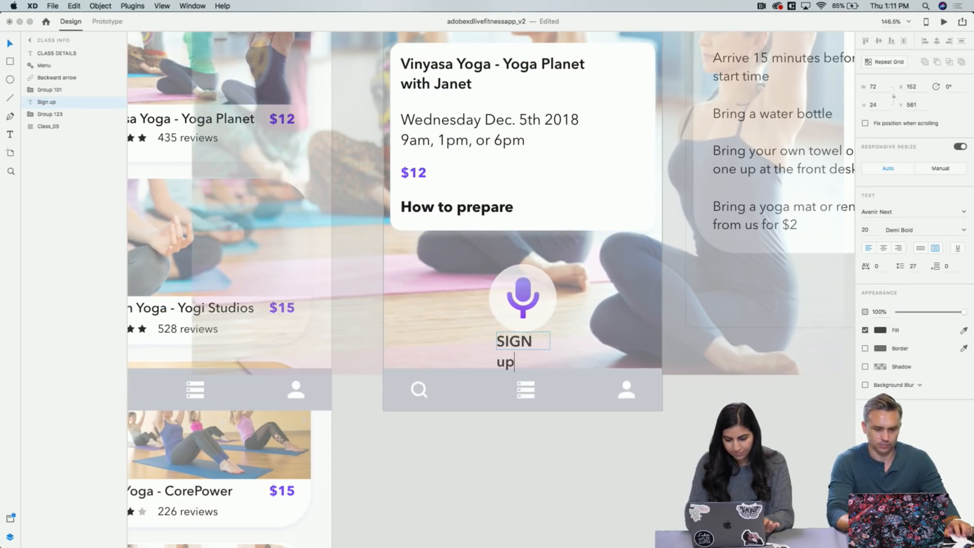
{"action": "key", "text": "BackSpace"}
{"action": "key", "text": "BackSpace"}
{"action": "key", "text": "BackSpace"}
{"action": "type", "text": "I"}
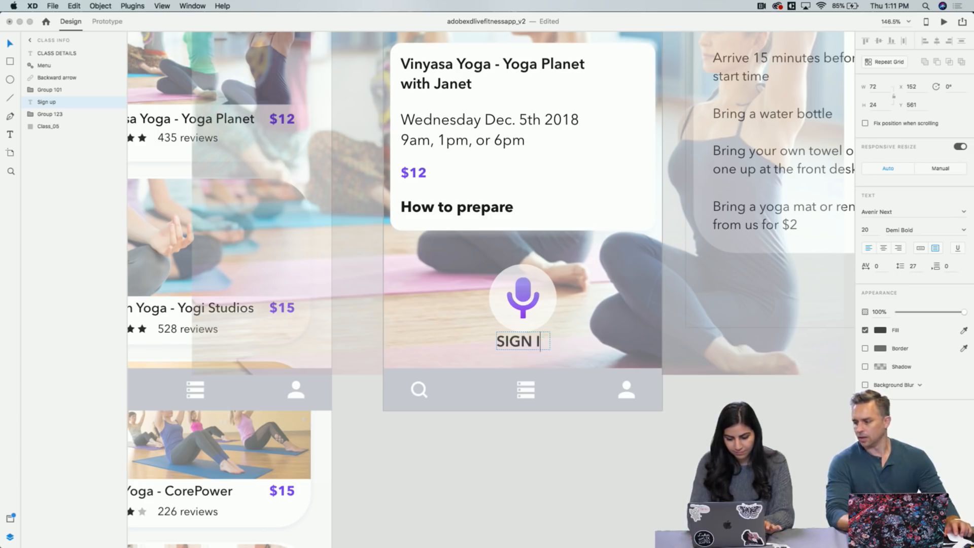
{"action": "key", "text": "BackSpace"}
{"action": "type", "text": "UP"}
{"action": "key", "text": "Escape"}
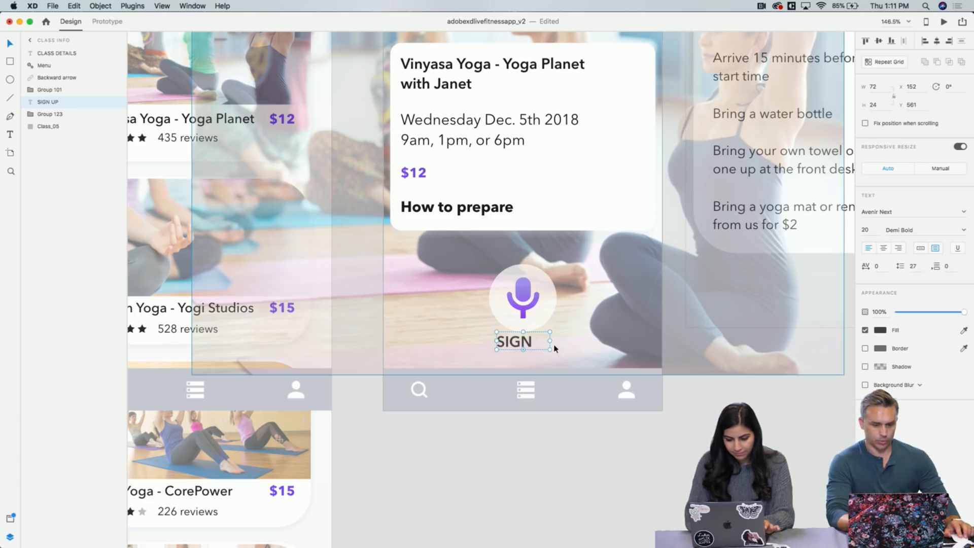
Widen the SIGN UP text box to 81, center it below the microphone, and settle on the Medium weight after trying Italic and Regular
{"action": "left_click_drag", "start_coordinate": [549, 340], "coordinate": [545, 347]}
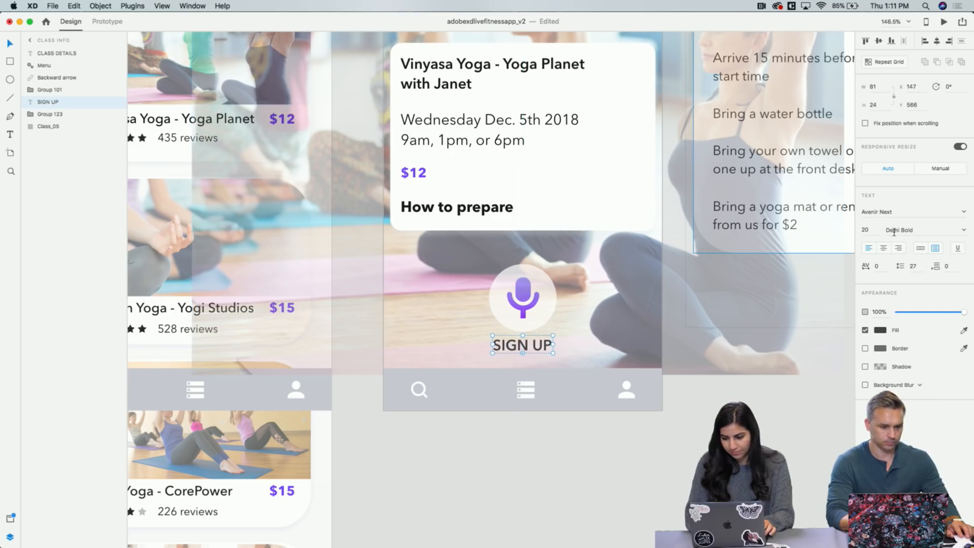
{"action": "left_click", "coordinate": [963, 230]}
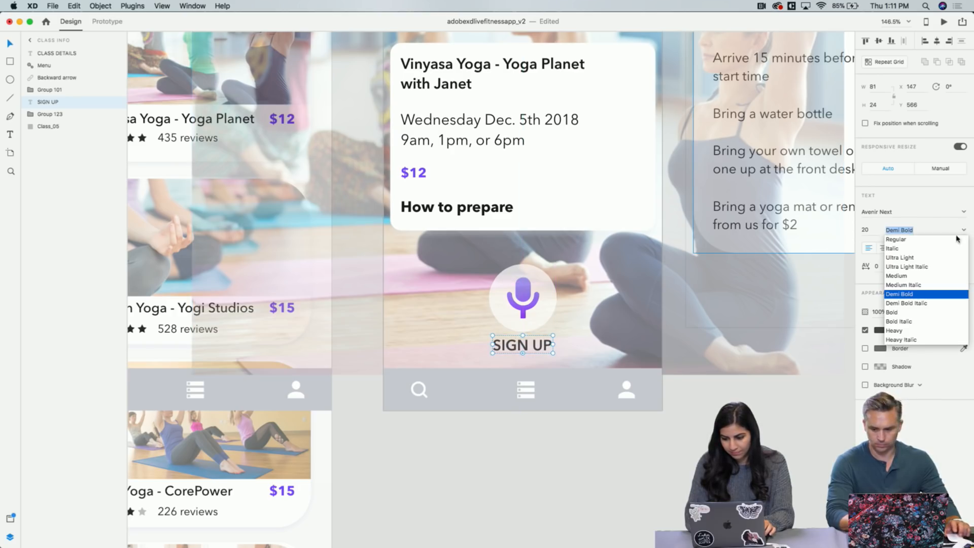
{"action": "left_click", "coordinate": [917, 277]}
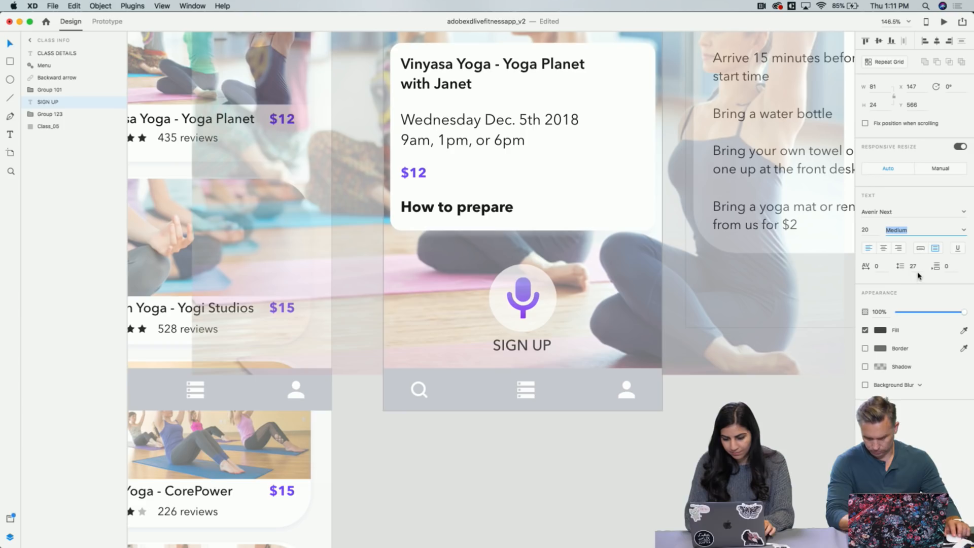
{"action": "left_click", "coordinate": [963, 231]}
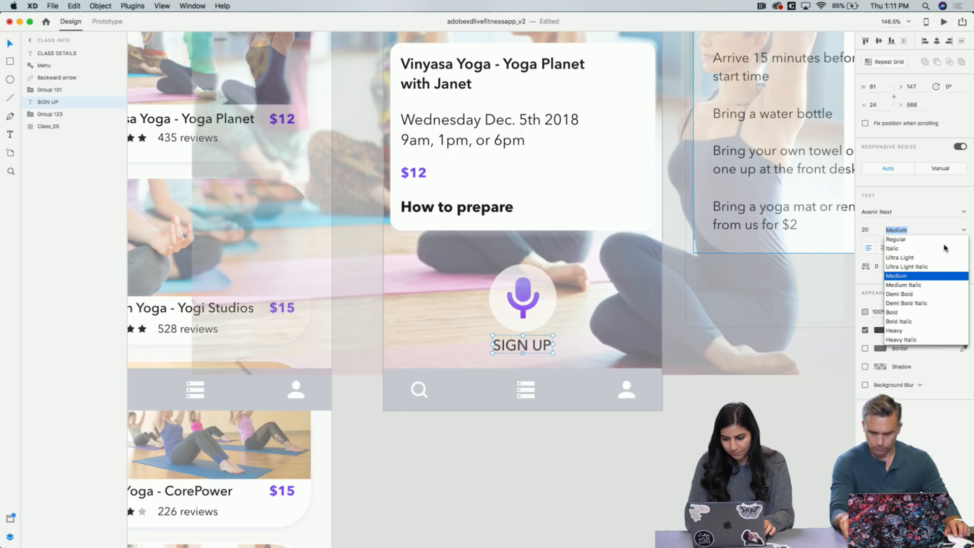
{"action": "left_click", "coordinate": [945, 248]}
{"action": "left_click", "coordinate": [963, 231]}
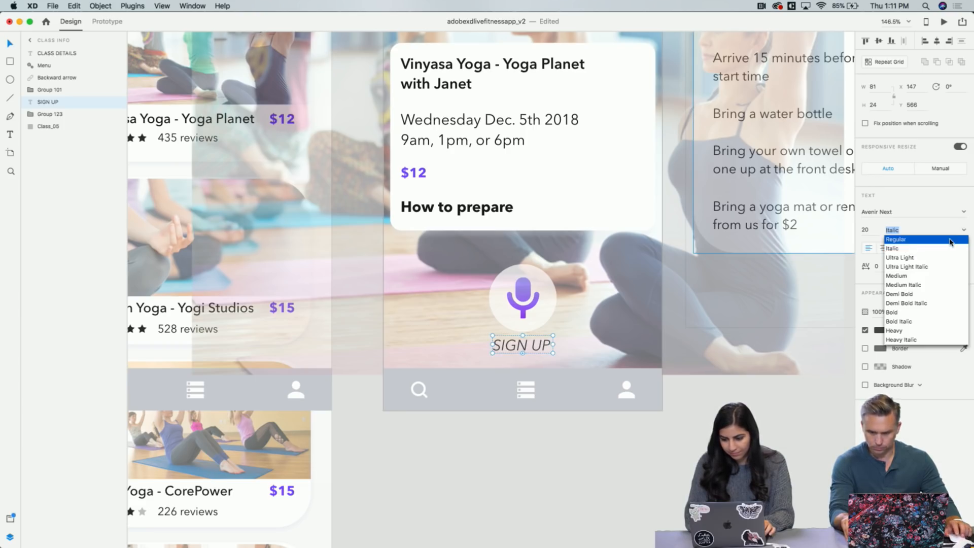
{"action": "left_click", "coordinate": [950, 241]}
{"action": "left_click", "coordinate": [963, 232]}
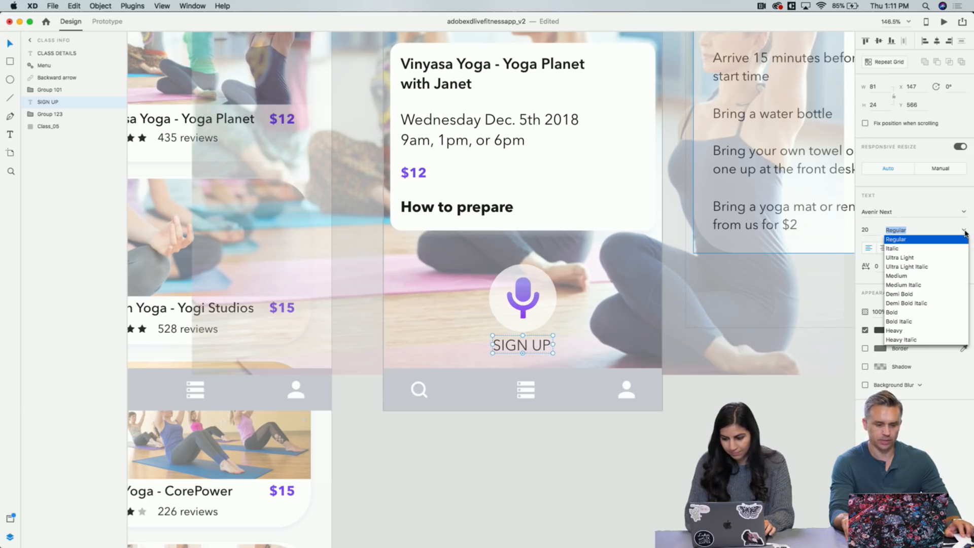
{"action": "left_click", "coordinate": [950, 275]}
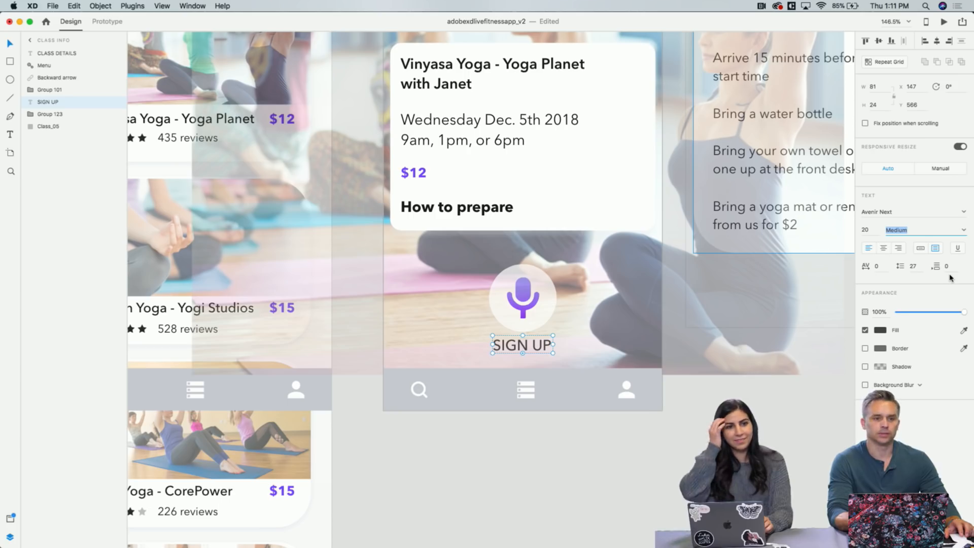
Set the SIGN UP label's font size to 18 and reposition it below the microphone at X 152, Y 567
{"action": "left_click", "coordinate": [862, 229]}
{"action": "type", "text": "18"}
{"action": "key", "text": "Return"}
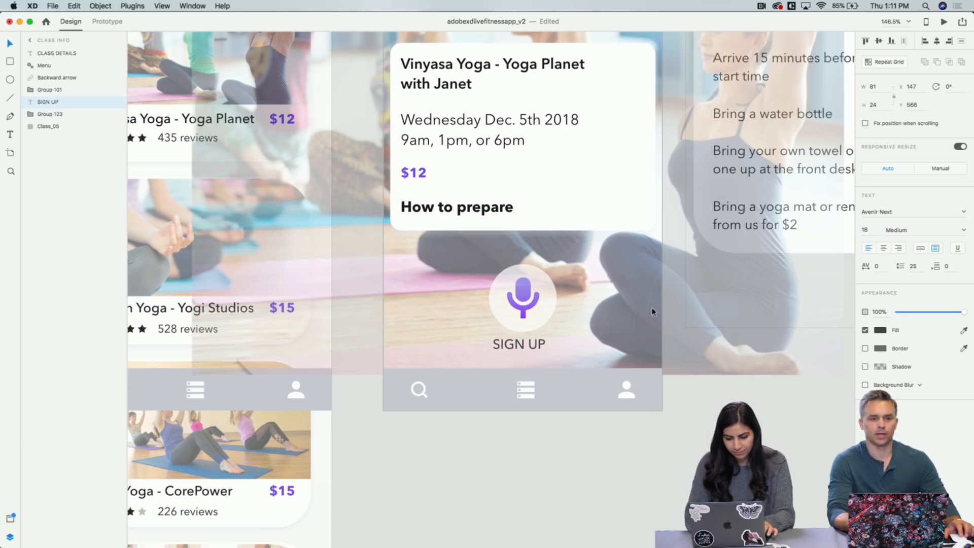
{"action": "left_click_drag", "start_coordinate": [535, 350], "coordinate": [535, 347]}
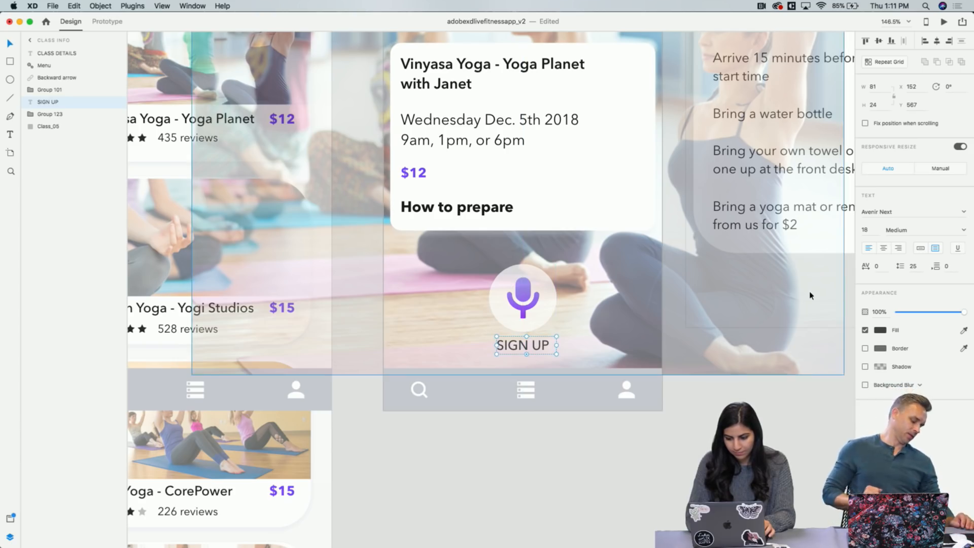
Apply the white Avenir Next 22pt character style to the SIGN UP label and widen its text box to 105, centered below the microphone
{"action": "left_click", "coordinate": [874, 267]}
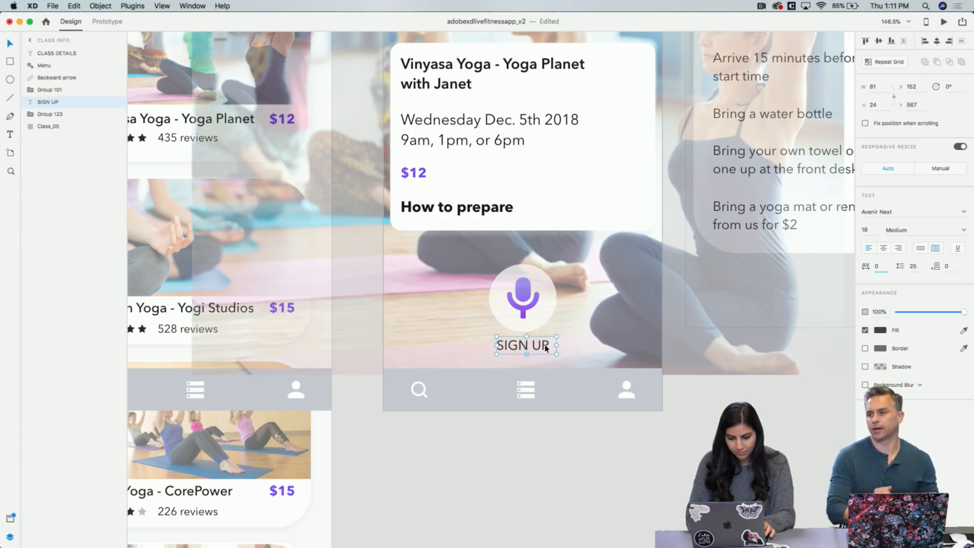
{"action": "left_click", "coordinate": [9, 518]}
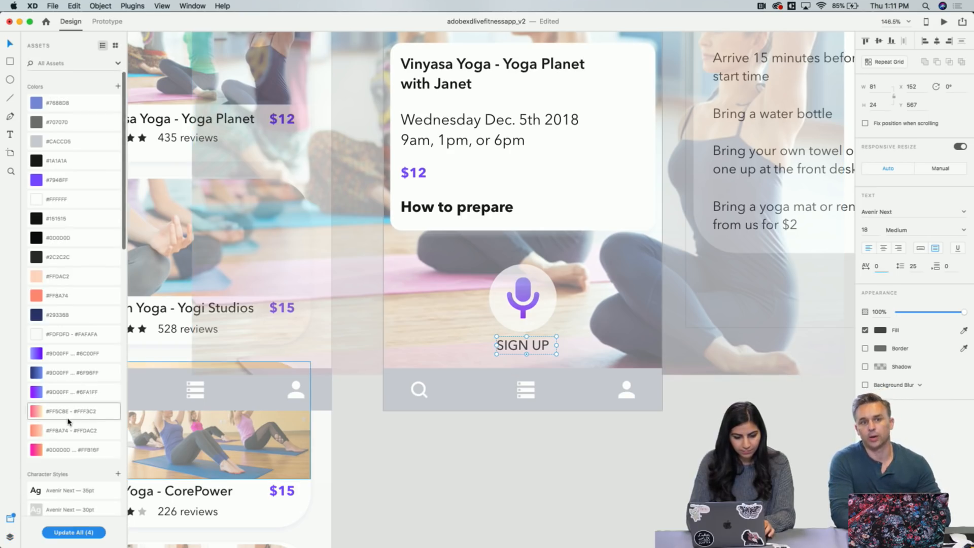
{"action": "scroll", "coordinate": [68, 405], "scroll_direction": "down", "scroll_amount": 10}
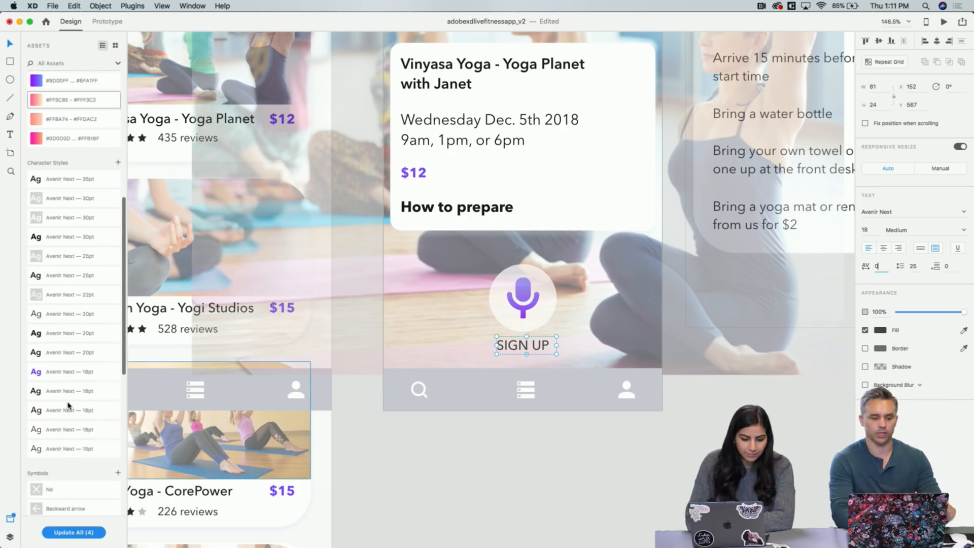
{"action": "left_click", "coordinate": [89, 294]}
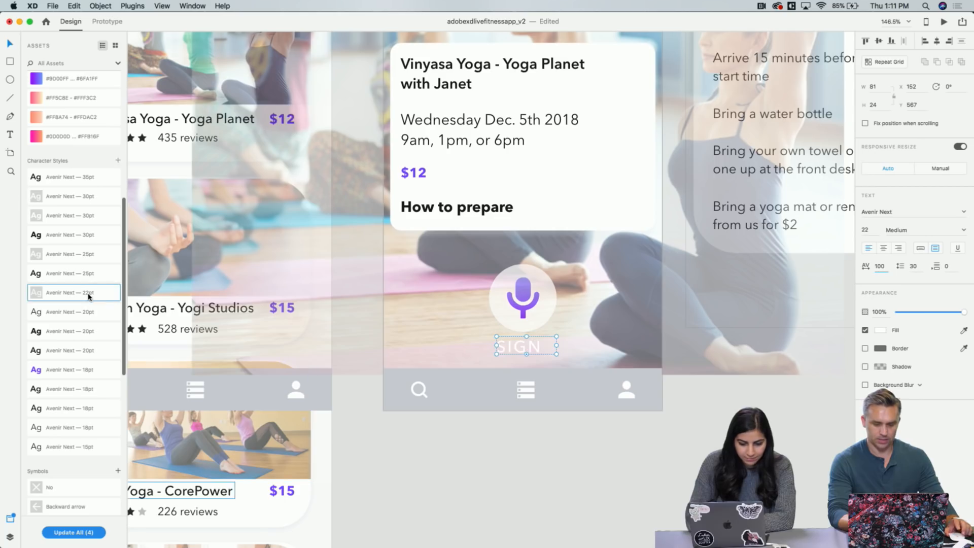
{"action": "mouse_move", "coordinate": [556, 346]}
{"action": "left_mouse_down"}
{"action": "mouse_move", "coordinate": [573, 343]}
{"action": "mouse_move", "coordinate": [549, 349]}
{"action": "left_mouse_up"}
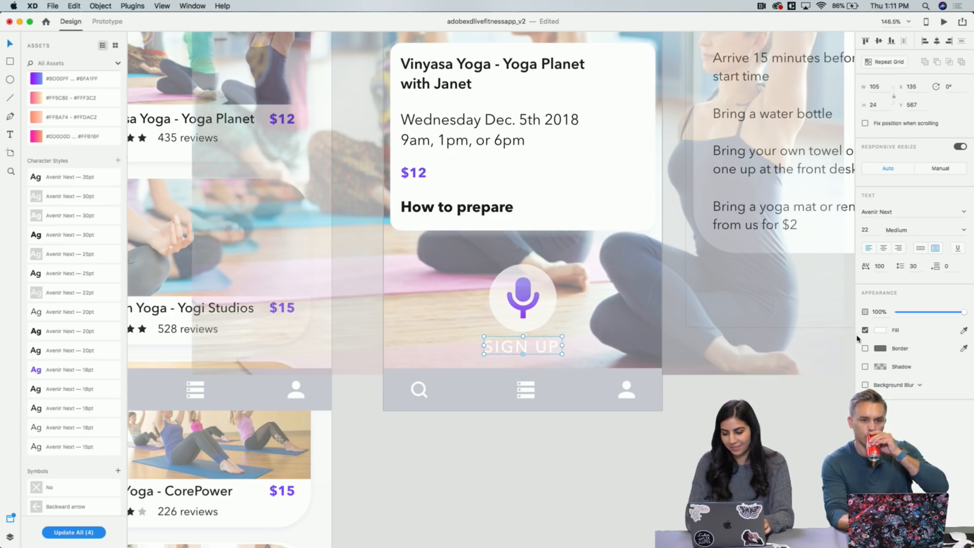
Give the SIGN UP label a dark fill from the saved swatches and lower its opacity to 65%
{"action": "left_click", "coordinate": [881, 331]}
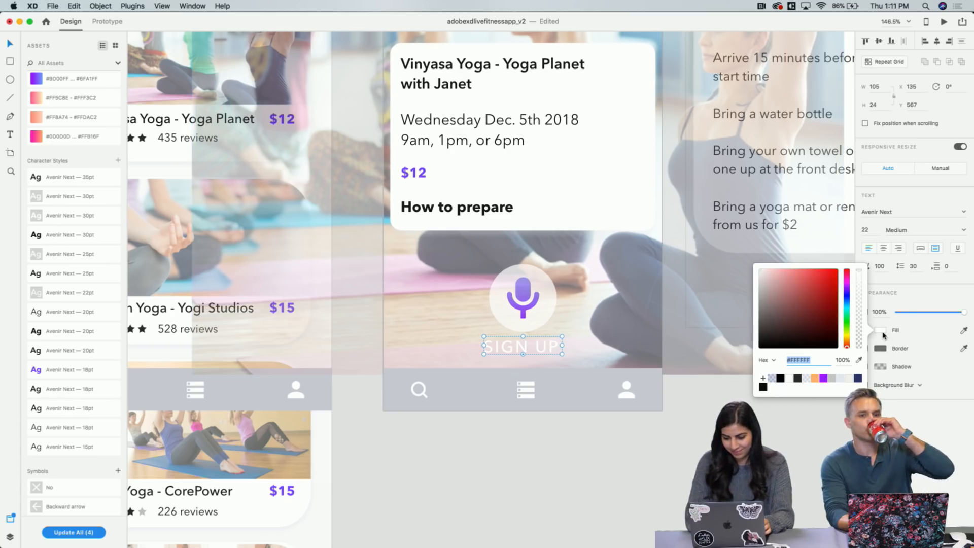
{"action": "left_click", "coordinate": [798, 379]}
{"action": "left_click", "coordinate": [953, 340]}
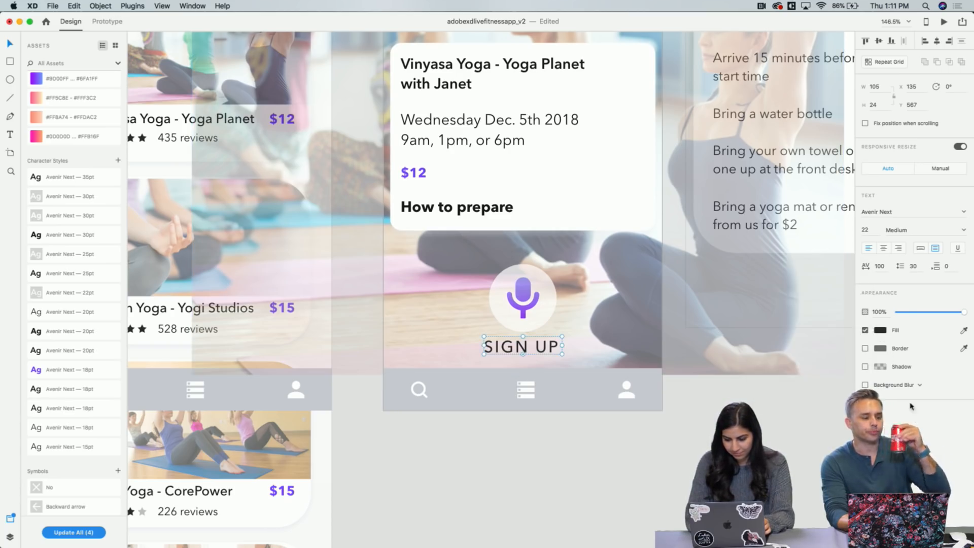
{"action": "left_click_drag", "start_coordinate": [962, 312], "coordinate": [938, 314]}
Set the SIGN UP label's font size to 18, narrow its text box to 84, and center it below the microphone at Y 572
{"action": "left_click", "coordinate": [866, 230]}
{"action": "type", "text": "18"}
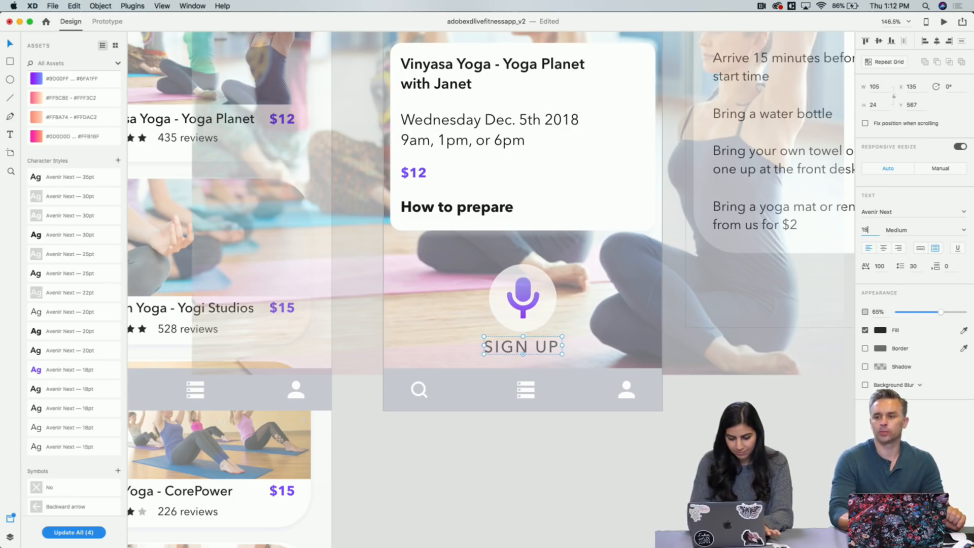
{"action": "key", "text": "Return"}
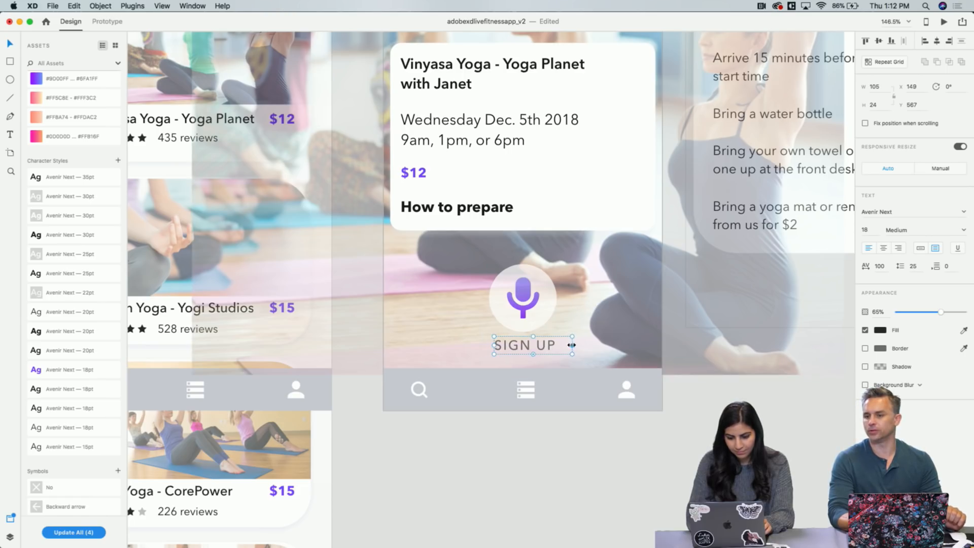
{"action": "left_click_drag", "start_coordinate": [570, 344], "coordinate": [542, 348]}
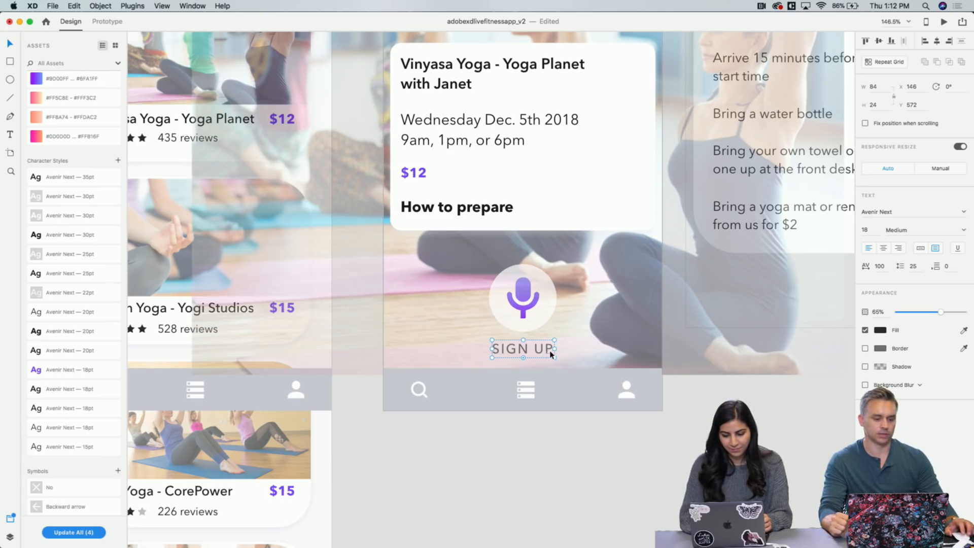
{"action": "left_click", "coordinate": [546, 445]}
Apply the white Avenir Next 22pt character style to the "How to prepare" title on the Overlay artboard
{"action": "scroll", "coordinate": [574, 413], "scroll_direction": "up", "scroll_amount": 2}
{"action": "scroll", "coordinate": [574, 413], "scroll_direction": "right", "scroll_amount": 2}
{"action": "scroll", "coordinate": [574, 413], "scroll_direction": "up", "scroll_amount": 1}
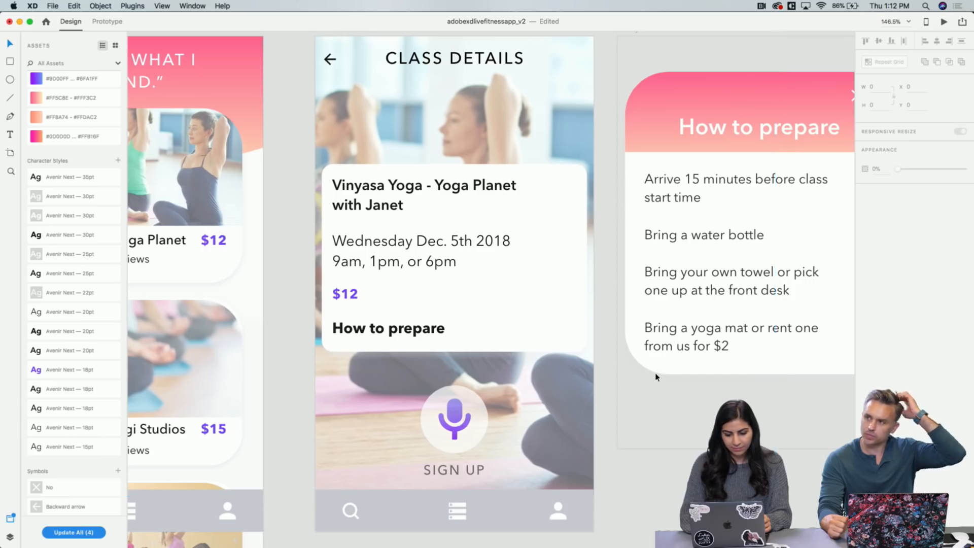
{"action": "scroll", "coordinate": [609, 396], "scroll_direction": "right", "scroll_amount": 5}
{"action": "scroll", "coordinate": [608, 395], "scroll_direction": "up", "scroll_amount": 3}
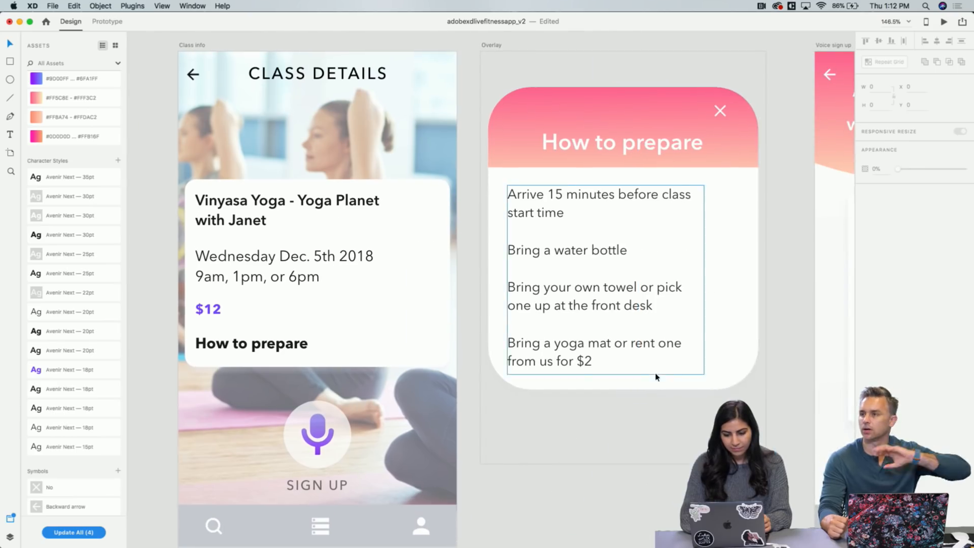
{"action": "double_click", "coordinate": [661, 149]}
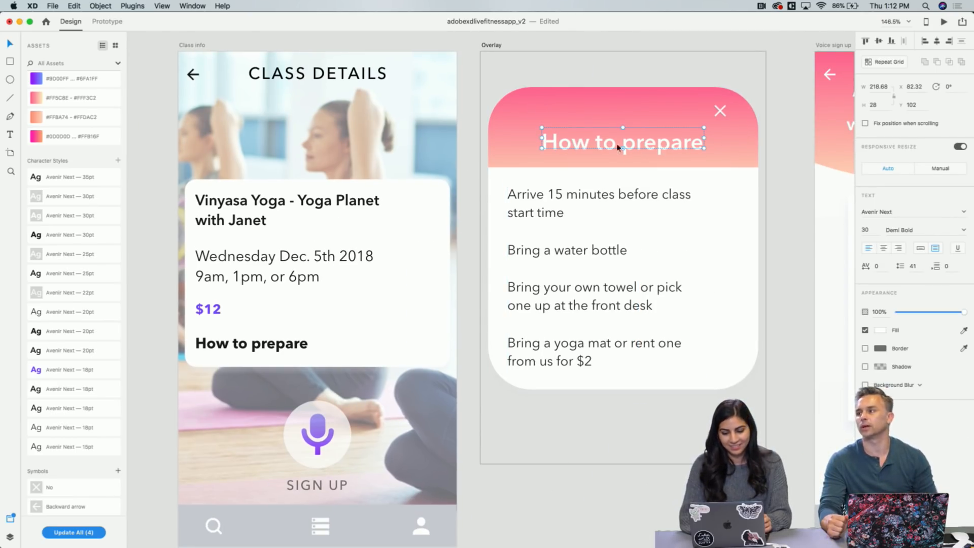
{"action": "left_click", "coordinate": [87, 292]}
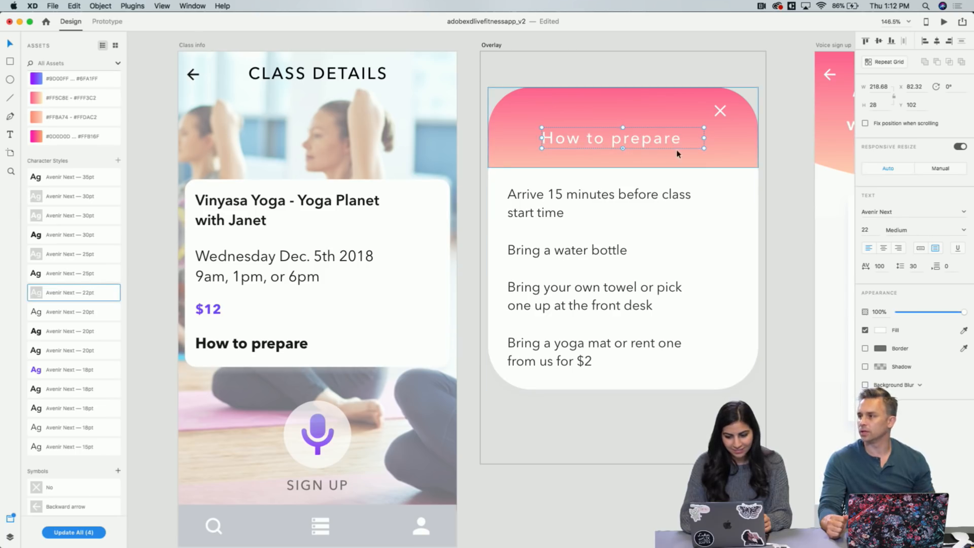
Retype the Overlay artboard's title in all capitals as "HOW TO PREPARE"
{"action": "double_click", "coordinate": [668, 136]}
{"action": "type", "text": "H"}
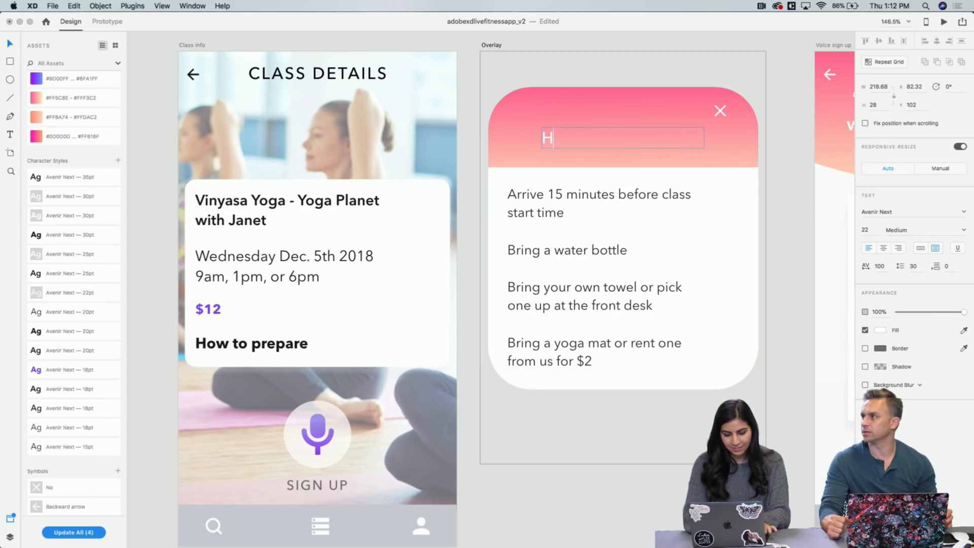
{"action": "type", "text": "OW TO PREPARE"}
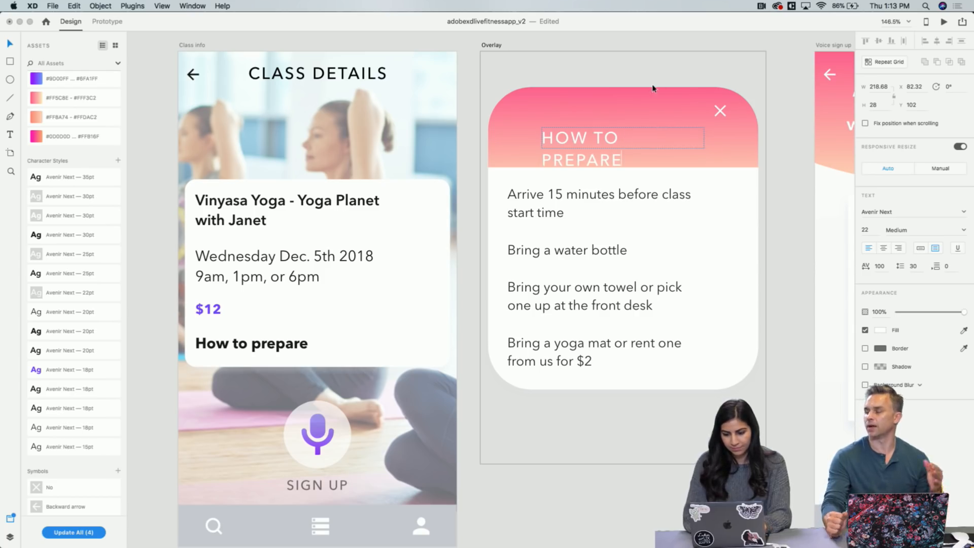
{"action": "key", "text": "BackSpace"}
{"action": "key", "text": "BackSpace"}
{"action": "key", "text": "BackSpace"}
{"action": "key", "text": "BackSpace"}
{"action": "key", "text": "BackSpace"}
{"action": "key", "text": "BackSpace"}
{"action": "key", "text": "BackSpace"}
{"action": "key", "text": "Escape"}
Widen the HOW TO PREPARE text box to 225.68 so it fits one line, and center it on the card at X 79.32
{"action": "left_click_drag", "start_coordinate": [703, 139], "coordinate": [711, 140]}
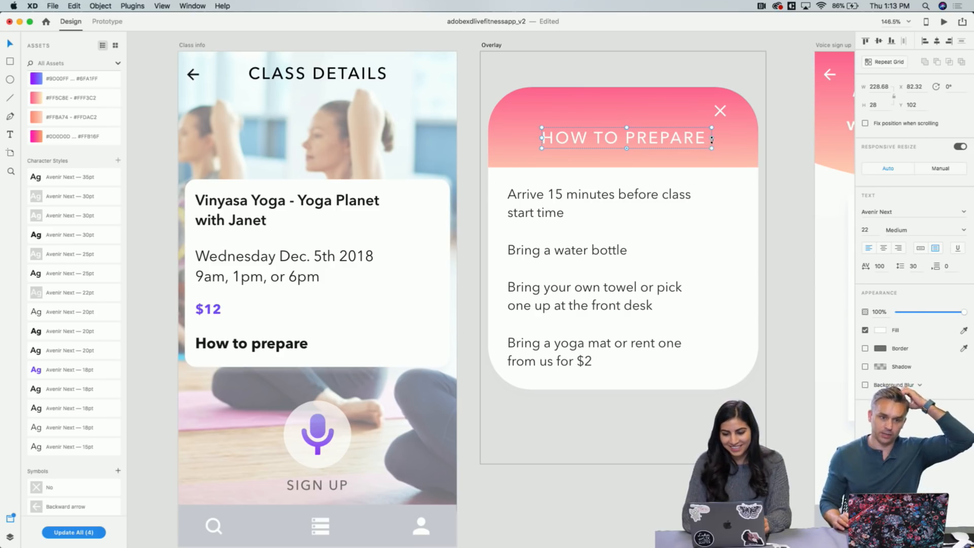
{"action": "left_click_drag", "start_coordinate": [691, 137], "coordinate": [687, 144]}
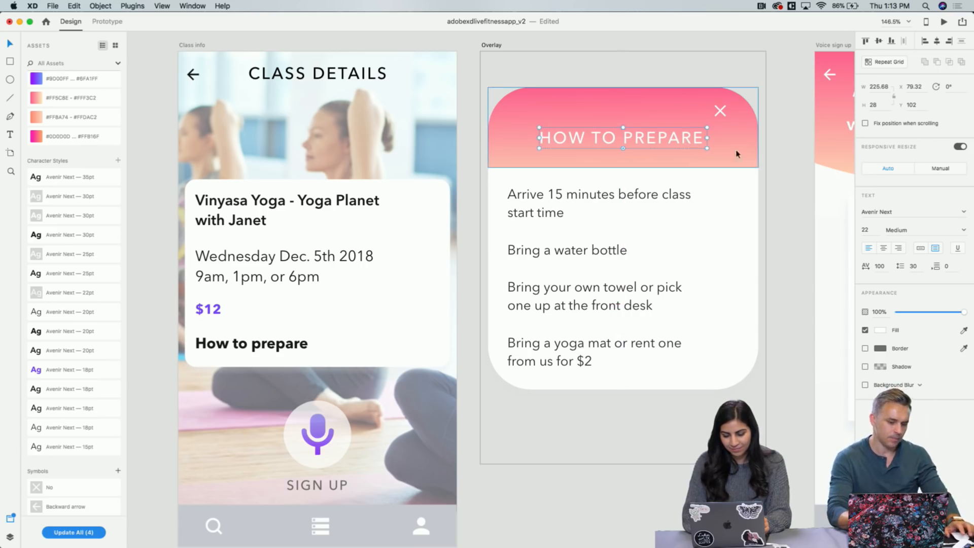
{"action": "left_click", "coordinate": [724, 218]}
Apply the white Avenir Next 22pt character style to the greeting question on the Voice sign up artboard
{"action": "scroll", "coordinate": [724, 218], "scroll_direction": "right", "scroll_amount": 10}
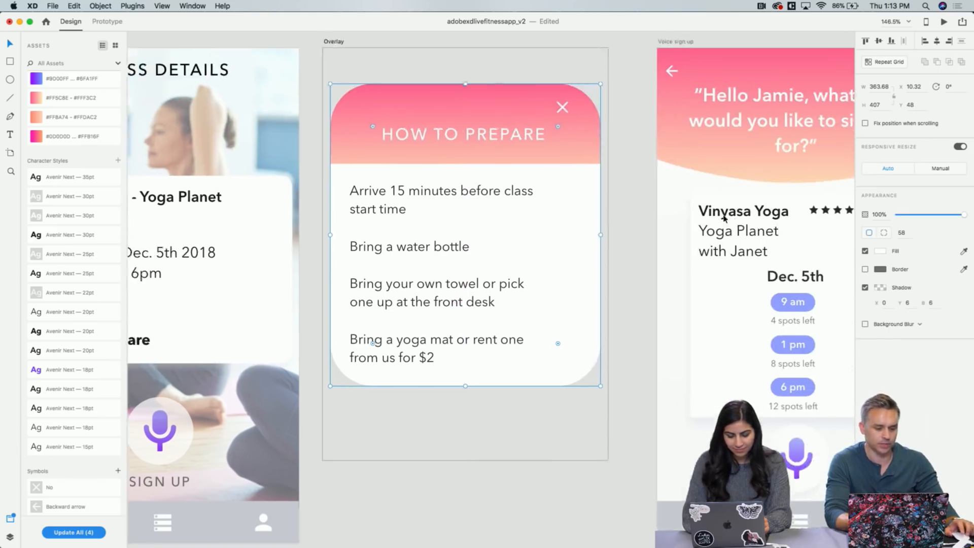
{"action": "left_click", "coordinate": [591, 148]}
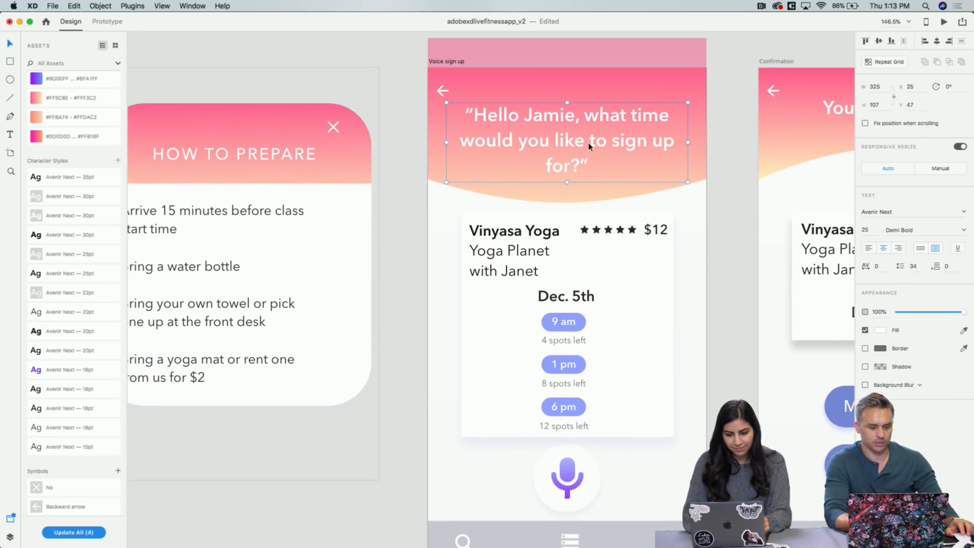
{"action": "double_click", "coordinate": [592, 148]}
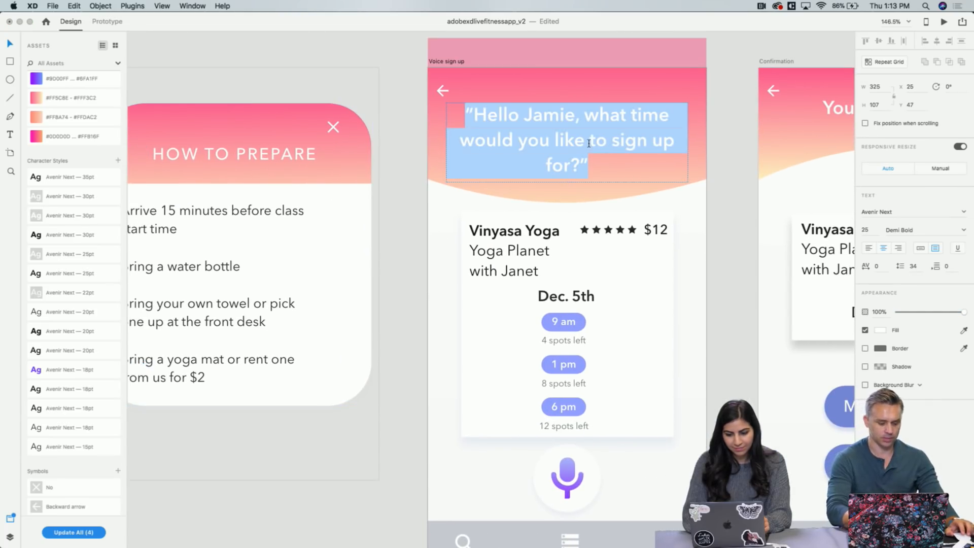
{"action": "left_click", "coordinate": [76, 292]}
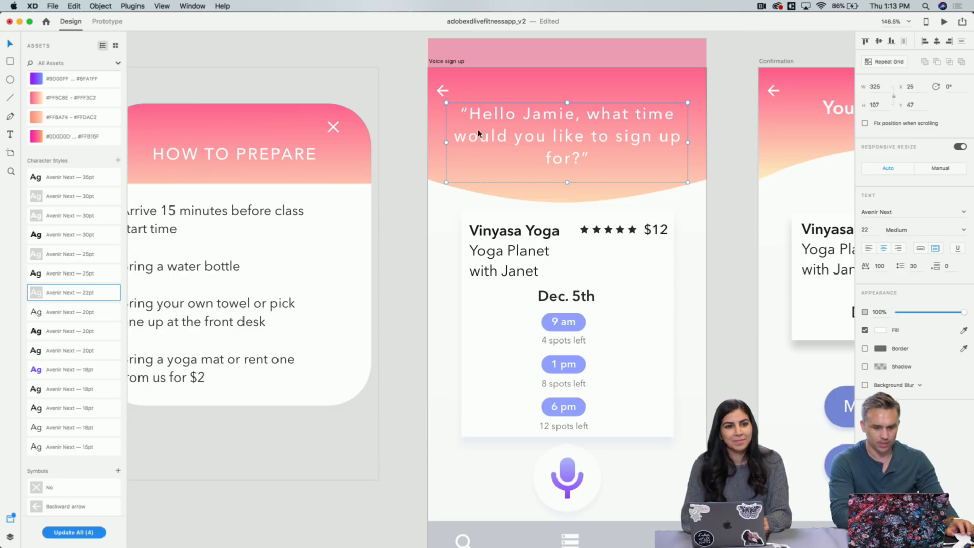
Retype the Voice sign up artboard's quoted greeting in all capitals, keeping the customer's first name and ending "WHAT TIME WOULD YOU LIKE TO SIGN UP FOR?"
{"action": "double_click", "coordinate": [524, 120]}
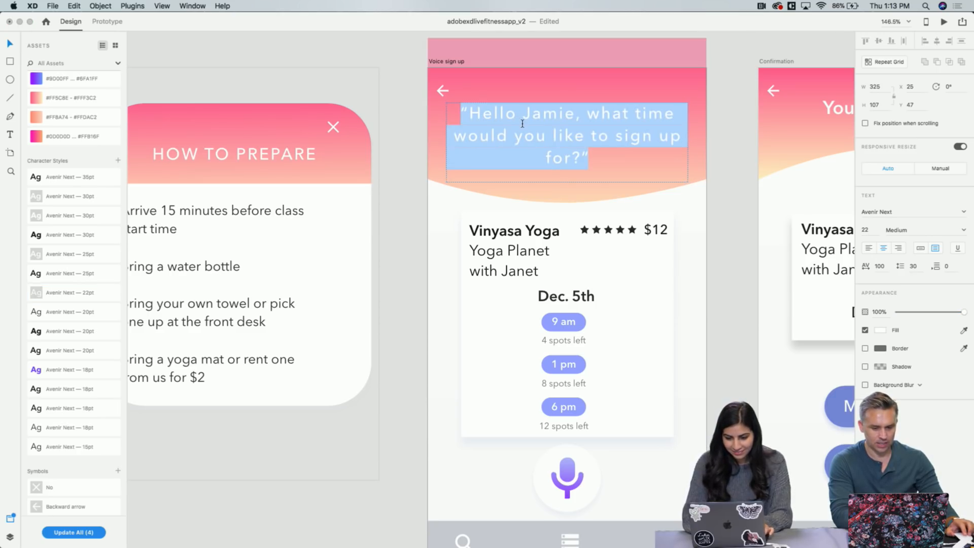
{"action": "type", "text": "\""}
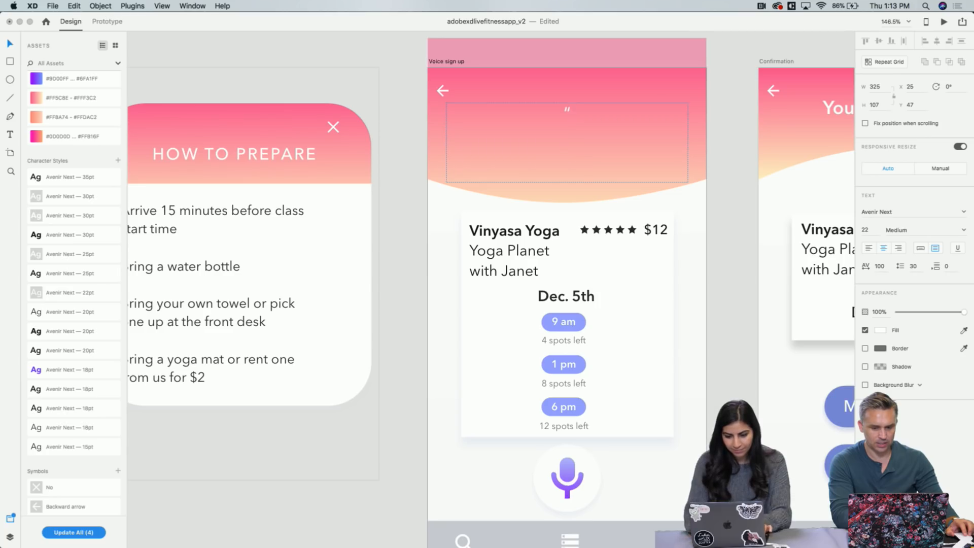
{"action": "type", "text": "HELLO JA"}
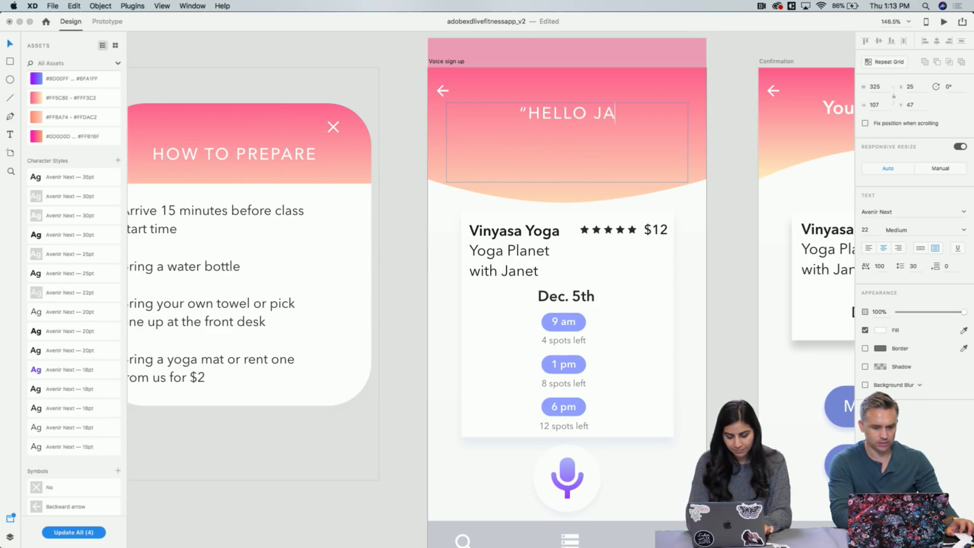
{"action": "type", "text": "MIE , W"}
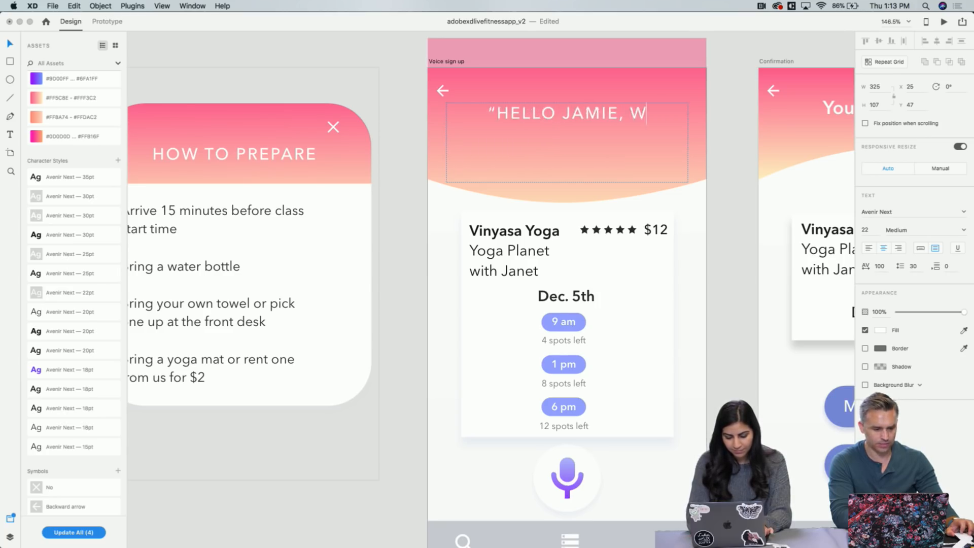
{"action": "type", "text": "HAT TIME WOUY"}
{"action": "key", "text": "BackSpace"}
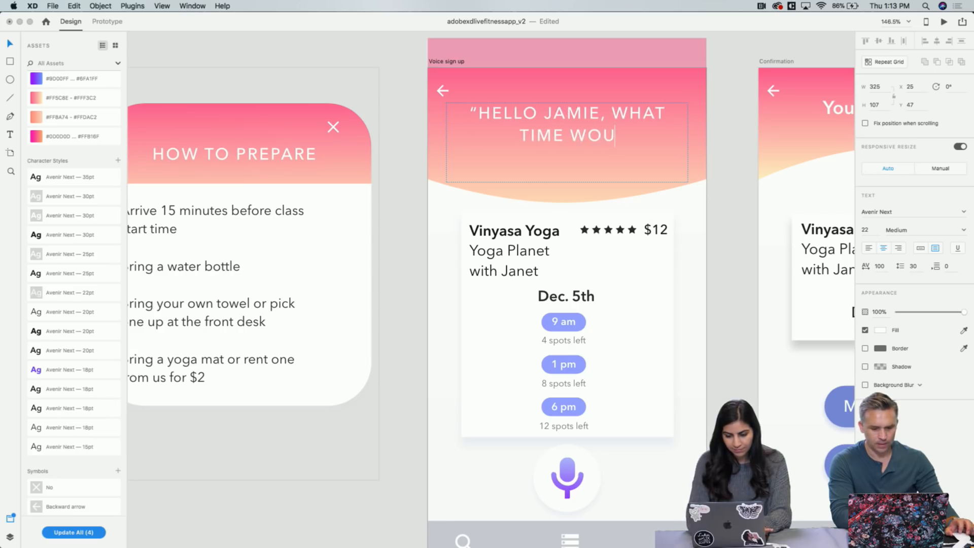
{"action": "type", "text": "LD YOU"}
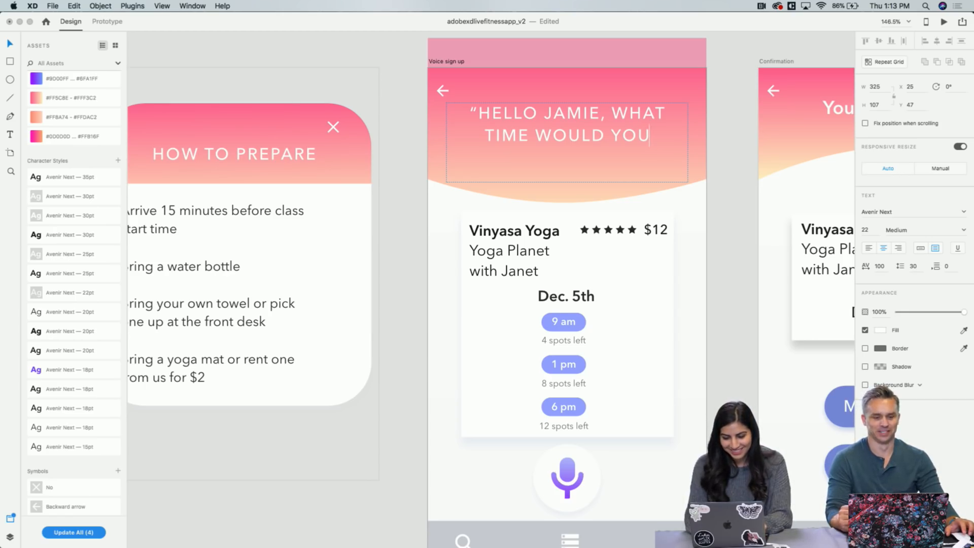
{"action": "type", "text": "LIKE"}
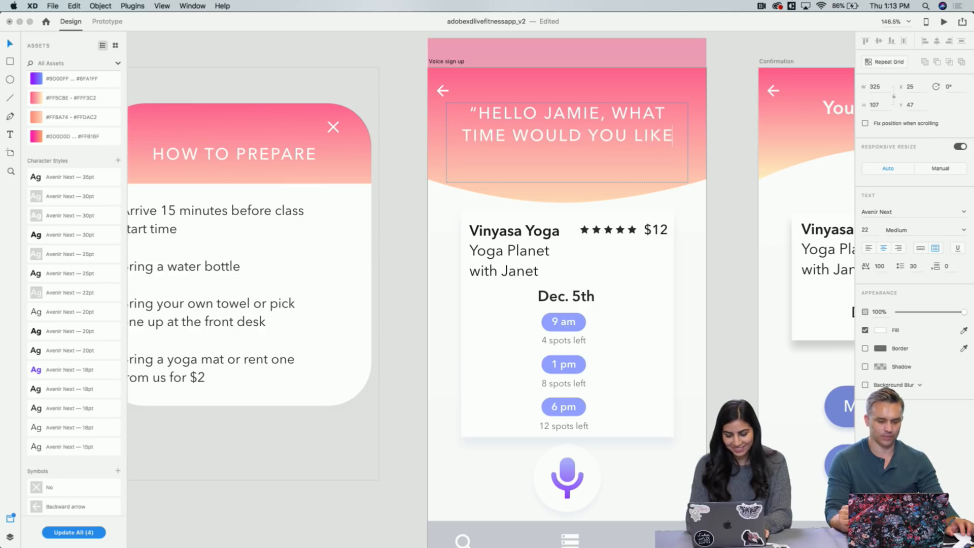
{"action": "type", "text": " TO SIGN UP F"}
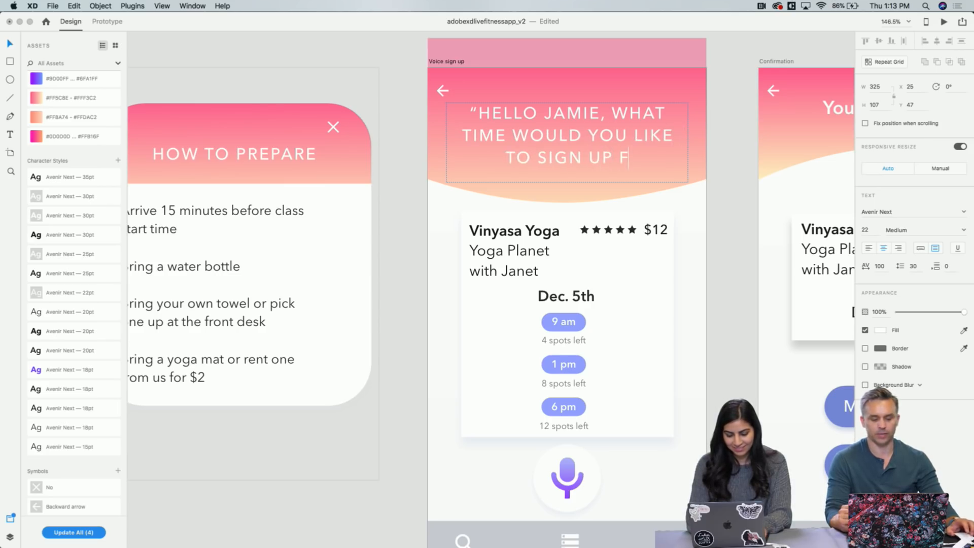
{"action": "type", "text": "OR?\""}
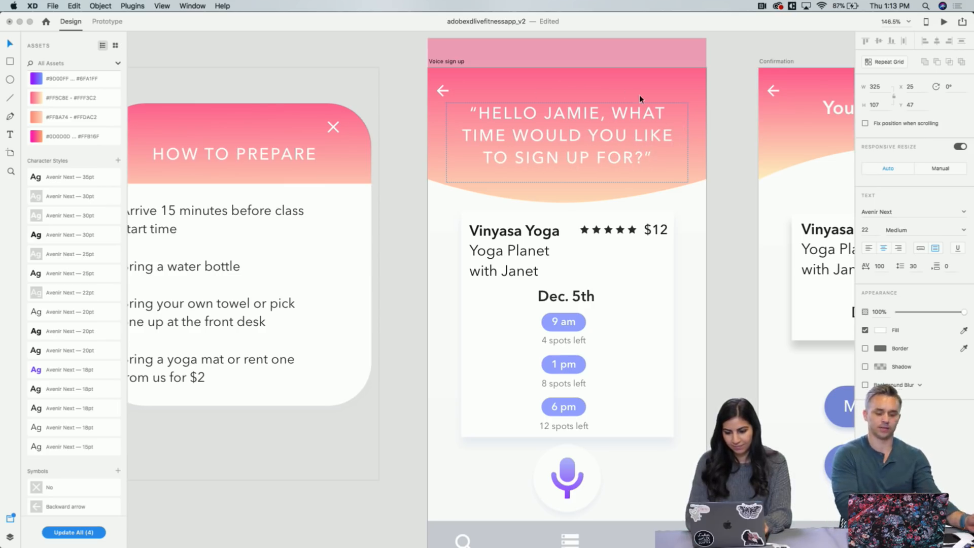
{"action": "key", "text": "Escape"}
{"action": "mouse_move", "coordinate": [605, 130]}
{"action": "left_mouse_down"}
{"action": "mouse_move", "coordinate": [604, 108]}
{"action": "mouse_move", "coordinate": [606, 131]}
{"action": "left_mouse_up"}
{"action": "left_click", "coordinate": [710, 184]}
Apply the white Avenir Next 22pt character style to the "You're signed up!" title on the Confirmation artboard
{"action": "scroll", "coordinate": [718, 187], "scroll_direction": "down", "scroll_amount": 2}
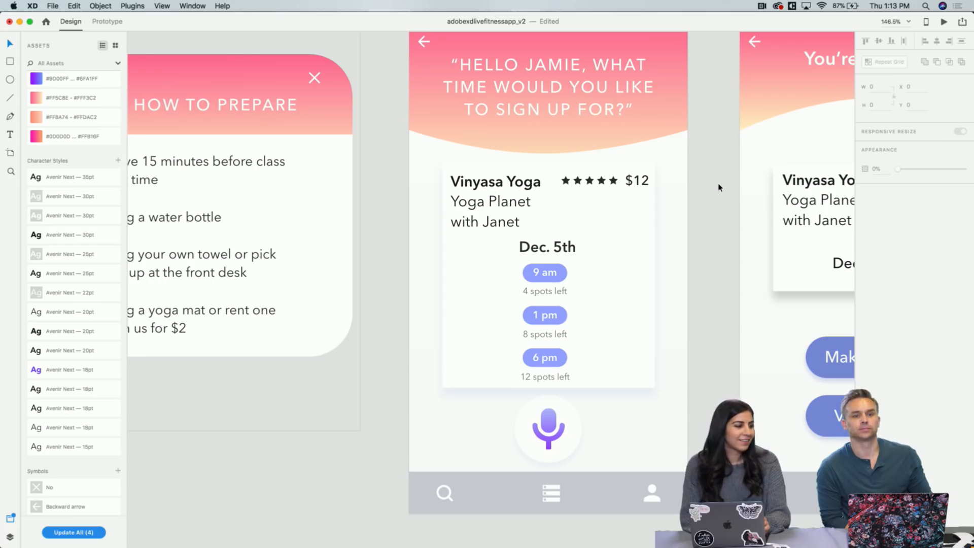
{"action": "scroll", "coordinate": [715, 225], "scroll_direction": "down", "scroll_amount": 3}
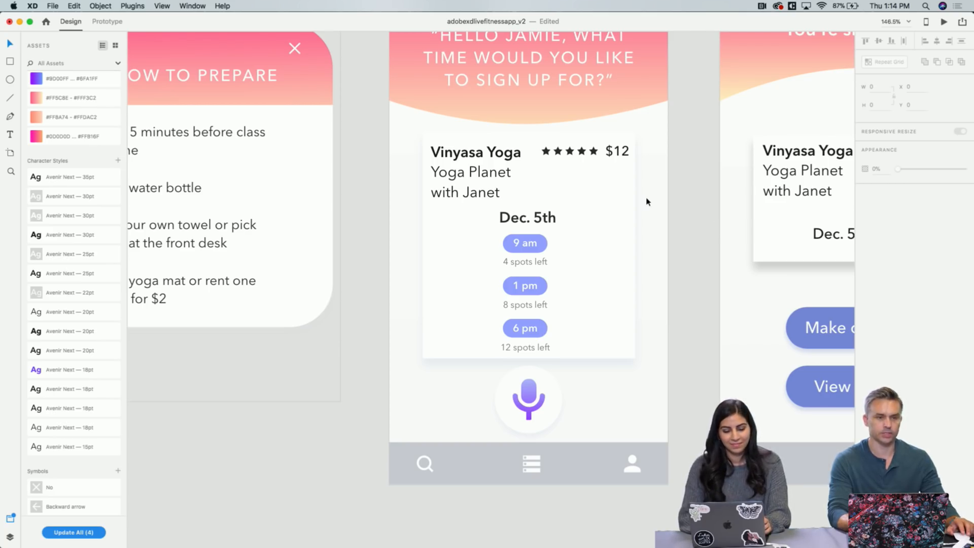
{"action": "scroll", "coordinate": [647, 202], "scroll_direction": "right", "scroll_amount": 10}
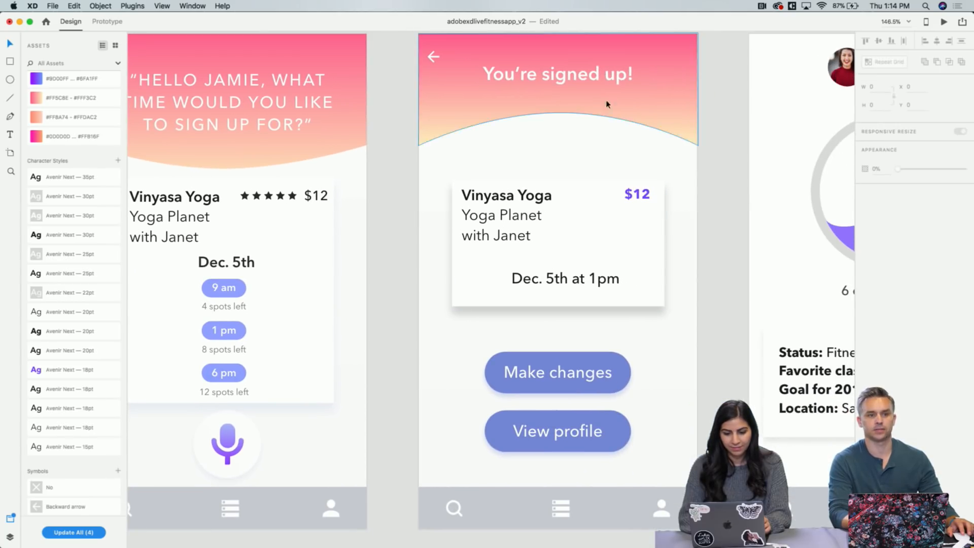
{"action": "left_click", "coordinate": [603, 76]}
{"action": "double_click", "coordinate": [602, 76]}
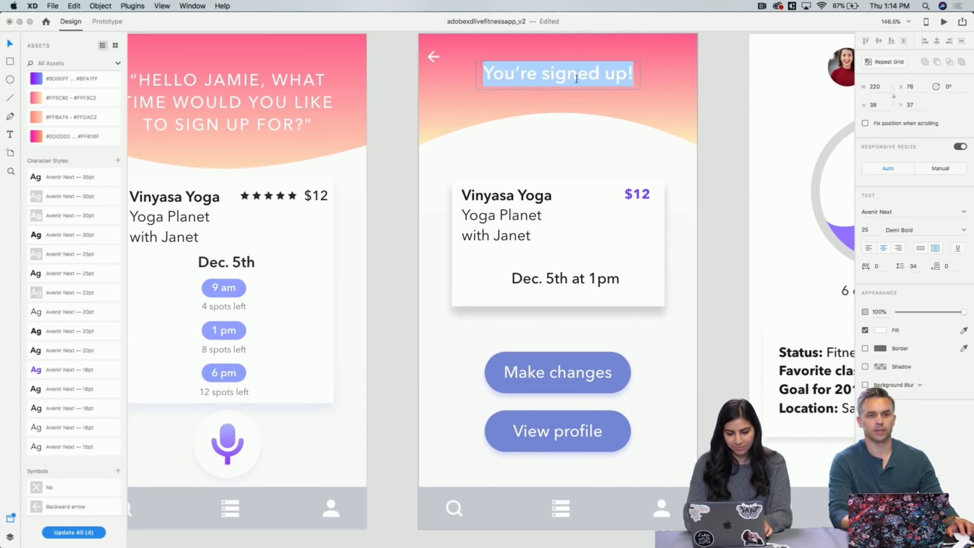
{"action": "left_click", "coordinate": [83, 292]}
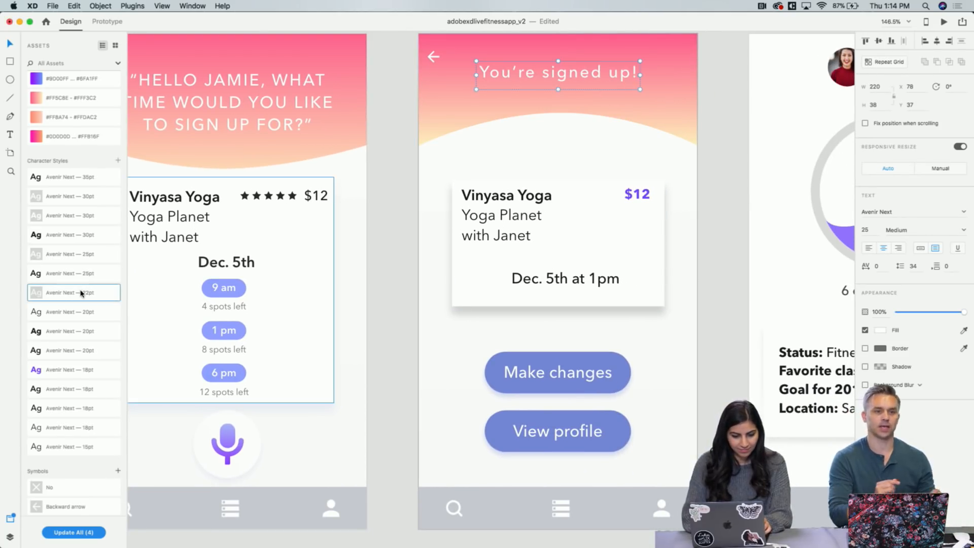
Retype the Confirmation title as "YOU'RE SIGNED UP!" and widen its text box to 247 so it fits one line
{"action": "double_click", "coordinate": [567, 74]}
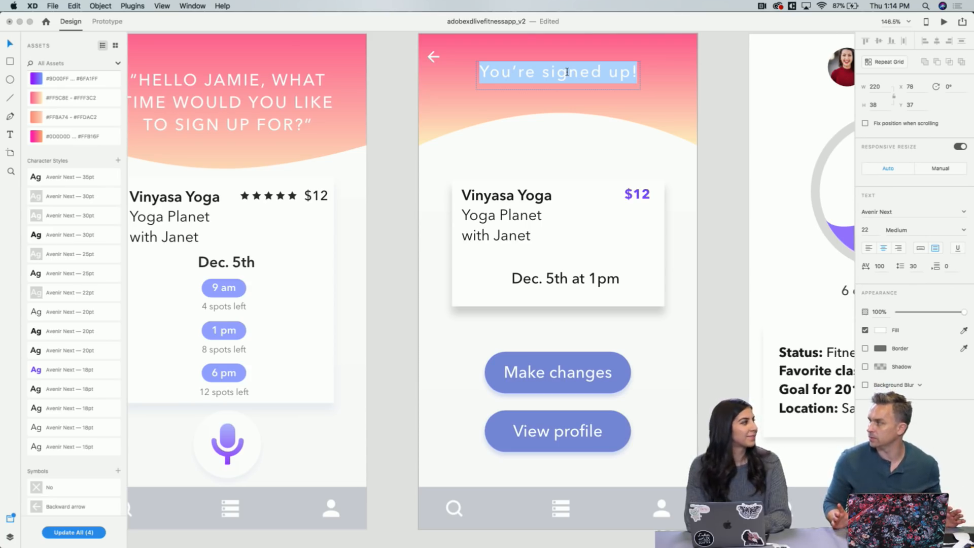
{"action": "type", "text": "YOU'RE"}
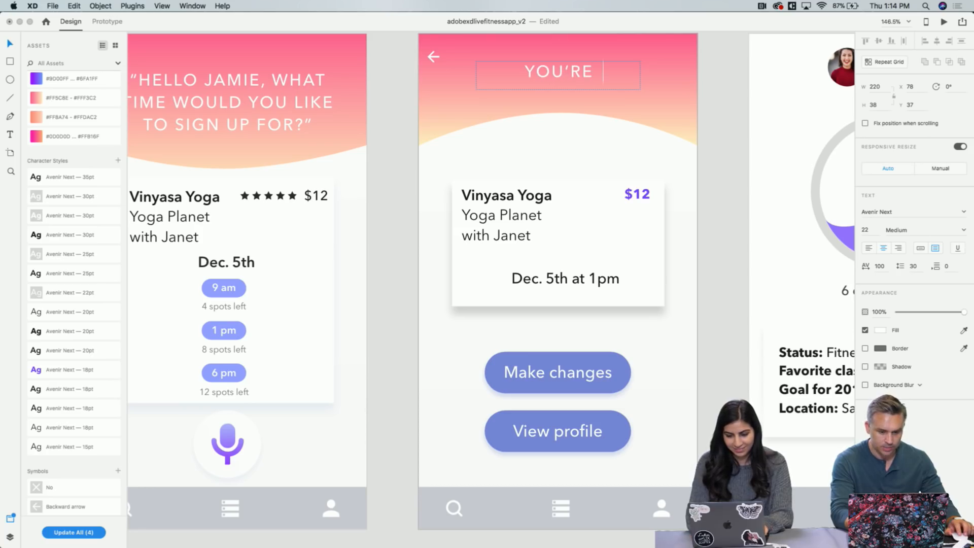
{"action": "type", "text": " SIGNED UP!"}
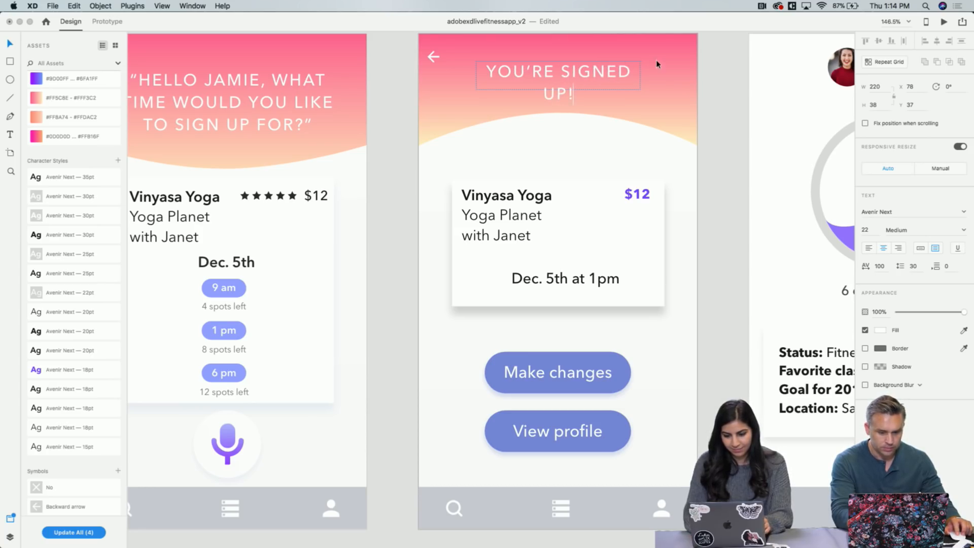
{"action": "key", "text": "Escape"}
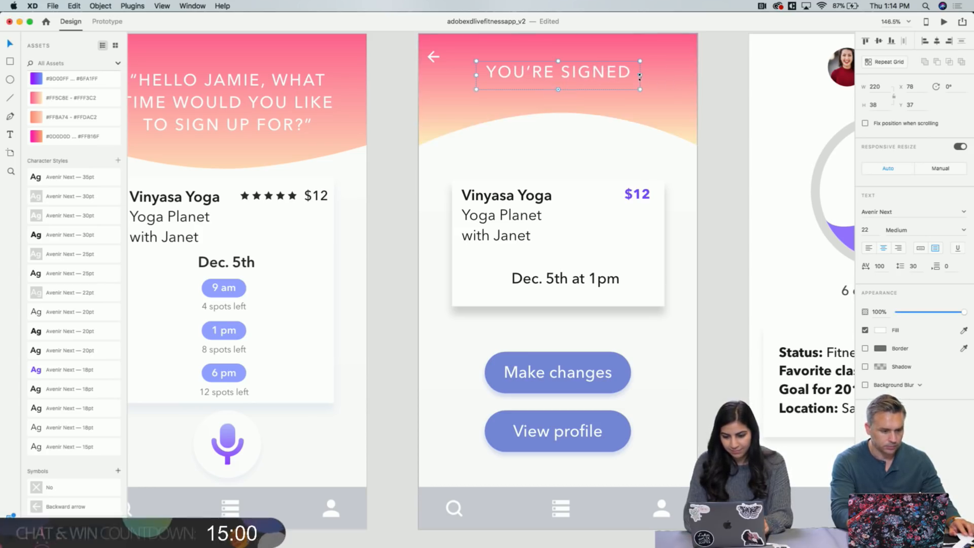
{"action": "mouse_move", "coordinate": [640, 76]}
{"action": "left_mouse_down"}
{"action": "mouse_move", "coordinate": [659, 76]}
{"action": "mouse_move", "coordinate": [643, 73]}
{"action": "left_mouse_up"}
Apply the white Avenir Next 22pt character style to the "Make changes" button label and widen its text box to 173
{"action": "scroll", "coordinate": [670, 192], "scroll_direction": "right", "scroll_amount": 3}
{"action": "scroll", "coordinate": [671, 192], "scroll_direction": "down", "scroll_amount": 2}
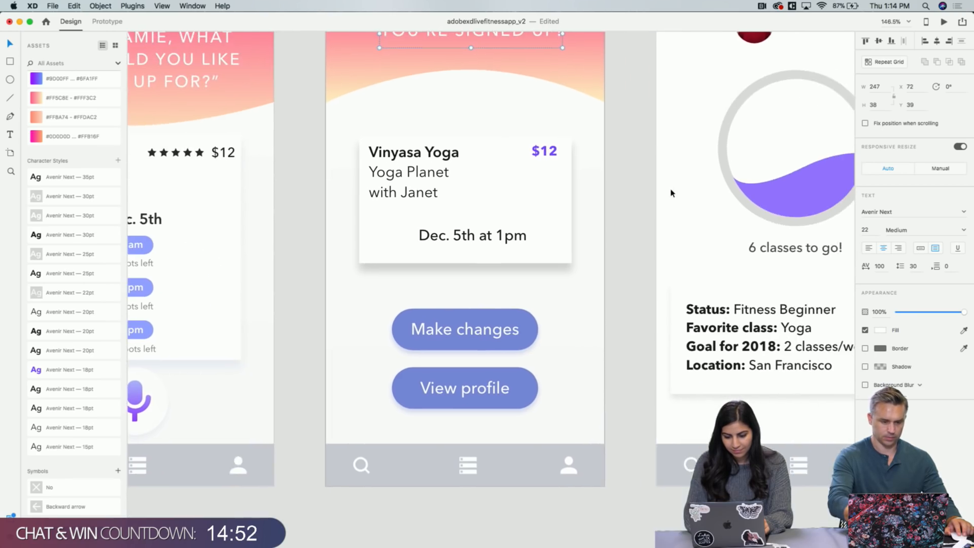
{"action": "scroll", "coordinate": [671, 193], "scroll_direction": "left", "scroll_amount": 10}
{"action": "scroll", "coordinate": [674, 196], "scroll_direction": "right", "scroll_amount": 10}
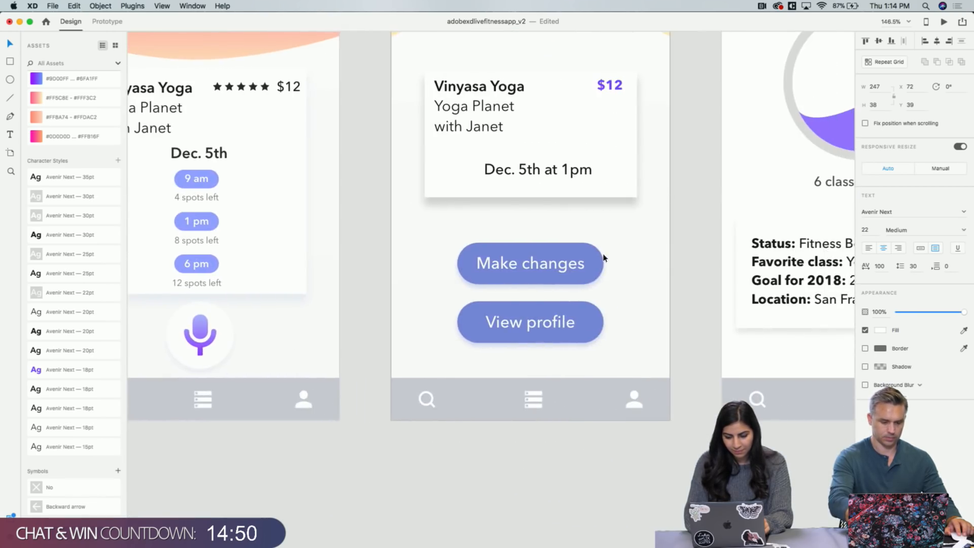
{"action": "left_click", "coordinate": [577, 263]}
{"action": "double_click", "coordinate": [565, 267]}
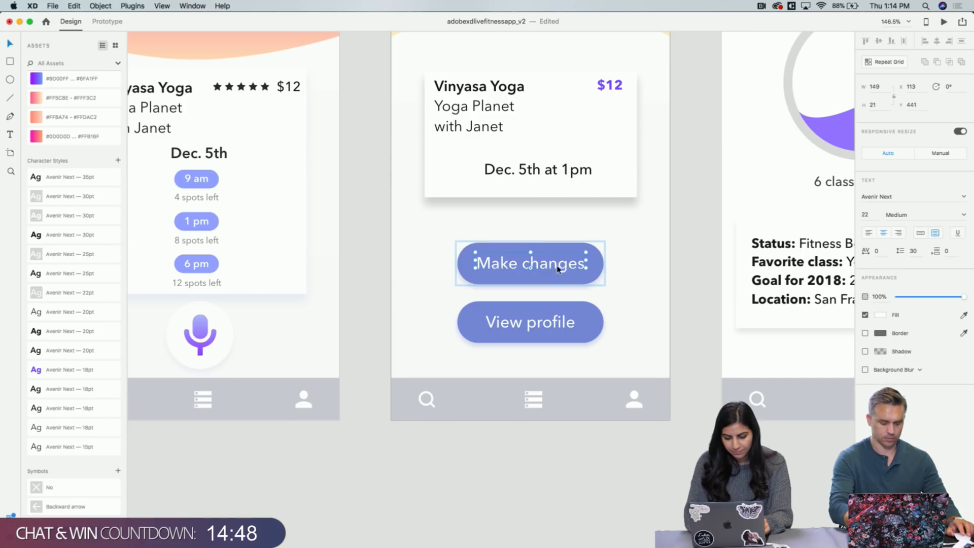
{"action": "double_click", "coordinate": [558, 267]}
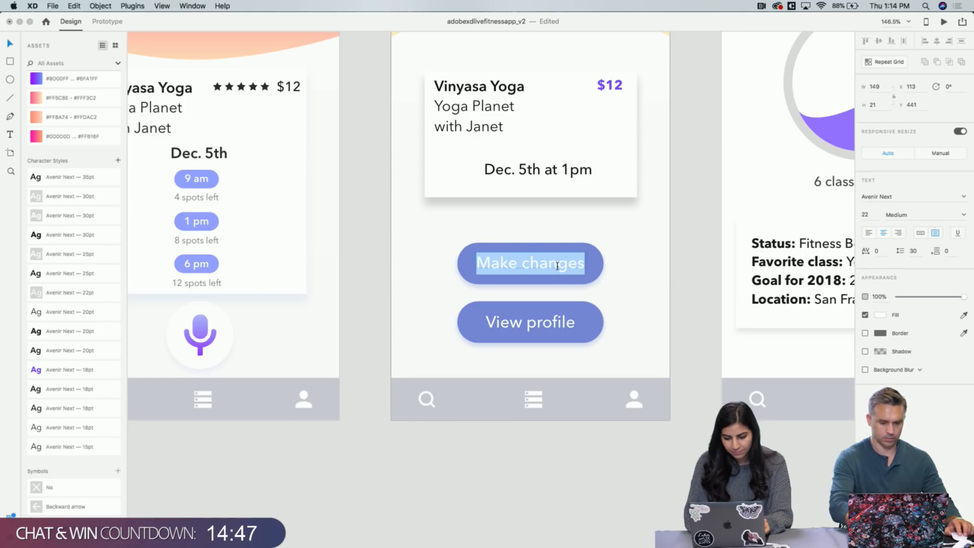
{"action": "left_click", "coordinate": [74, 293]}
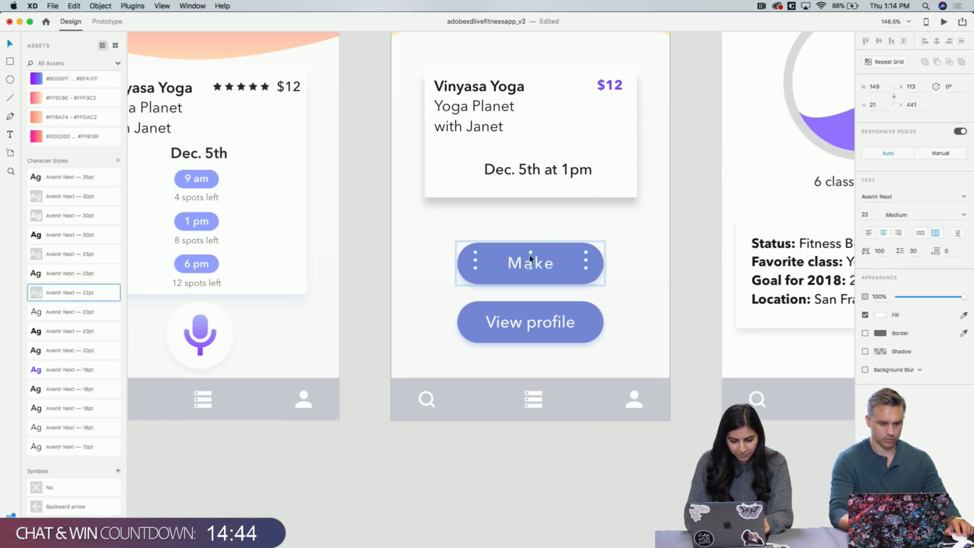
{"action": "left_click_drag", "start_coordinate": [586, 263], "coordinate": [601, 262]}
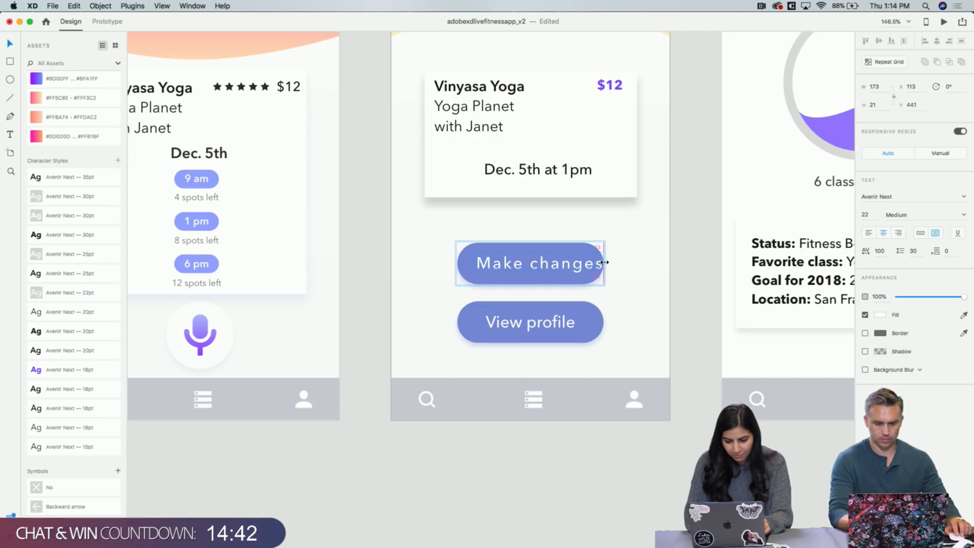
Retype the label of the Confirmation artboard's upper button in all capitals as "MAKE CHANGES"
{"action": "double_click", "coordinate": [586, 268]}
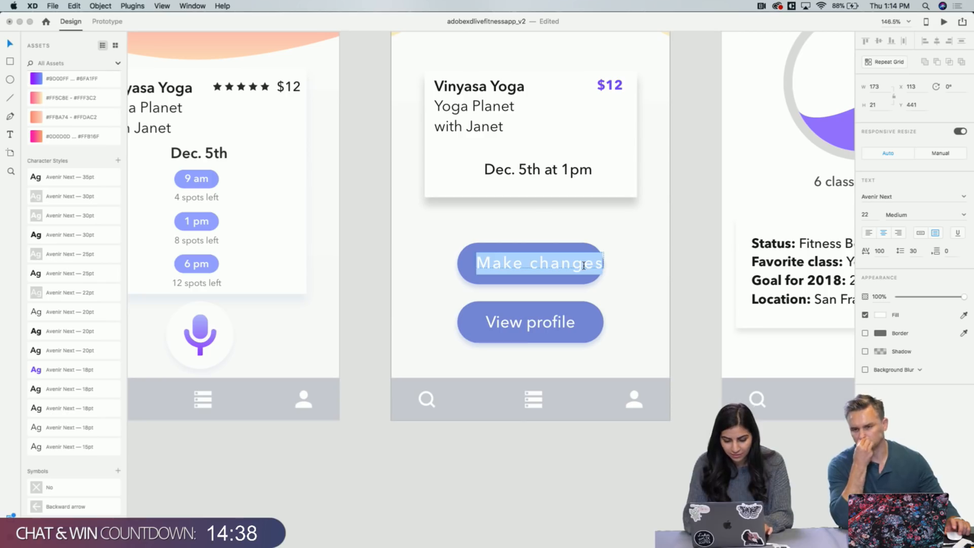
{"action": "type", "text": "MAKE CH"}
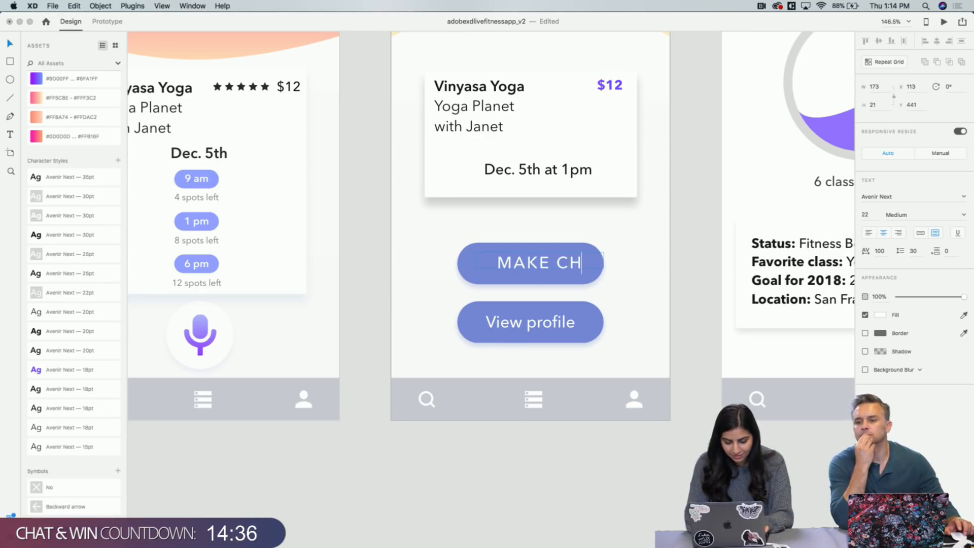
{"action": "type", "text": "ANGES"}
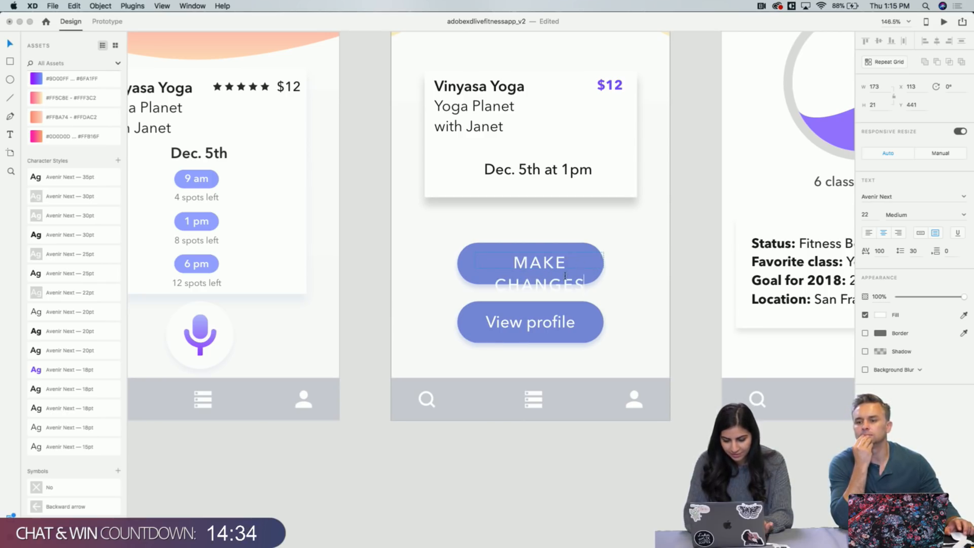
{"action": "key", "text": "super+a"}
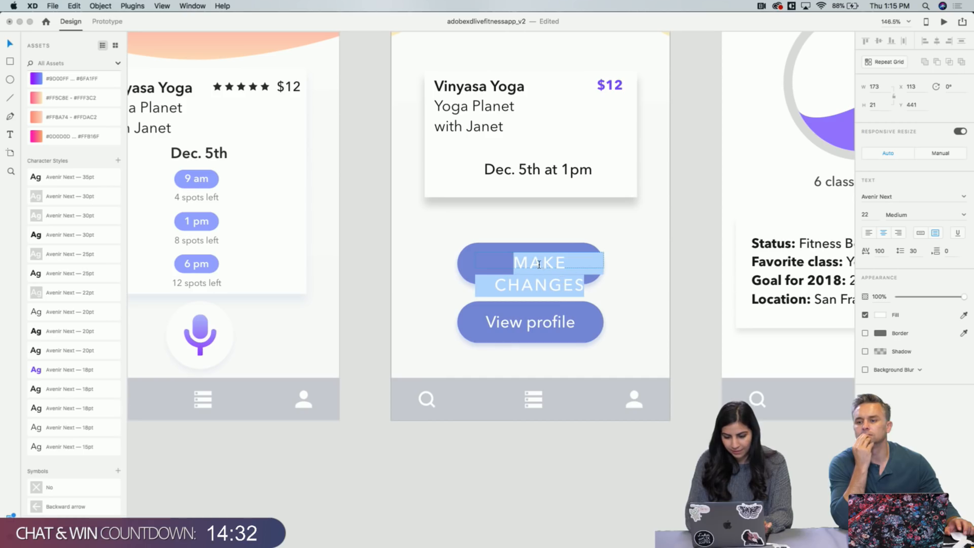
{"action": "key", "text": "Escape"}
Check the text size of the VIEW CLASSES button label and set the MAKE CHANGES label's font size to match, at 11
{"action": "scroll", "coordinate": [422, 450], "scroll_direction": "down", "scroll_amount": 10}
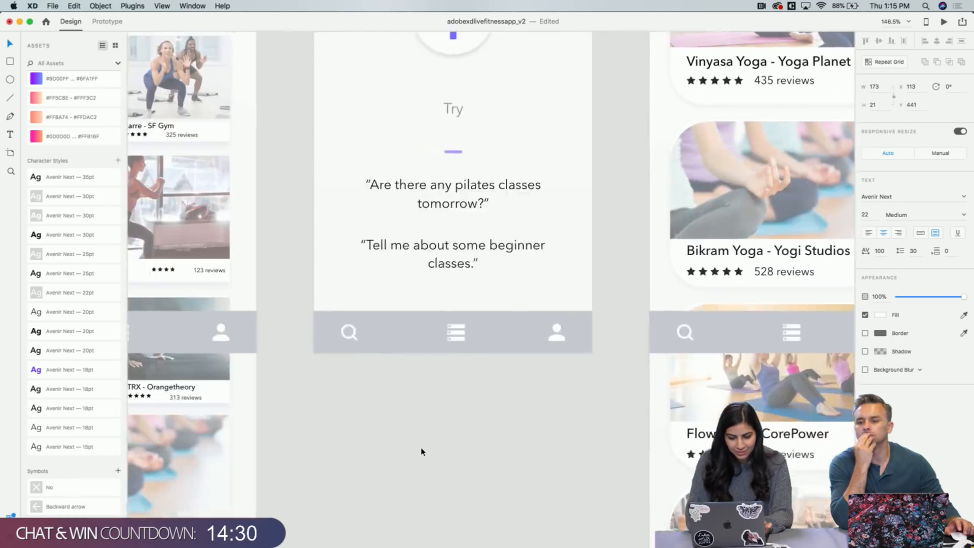
{"action": "scroll", "coordinate": [421, 451], "scroll_direction": "left", "scroll_amount": 15}
{"action": "scroll", "coordinate": [421, 452], "scroll_direction": "right", "scroll_amount": 8}
{"action": "scroll", "coordinate": [422, 450], "scroll_direction": "left", "scroll_amount": 1}
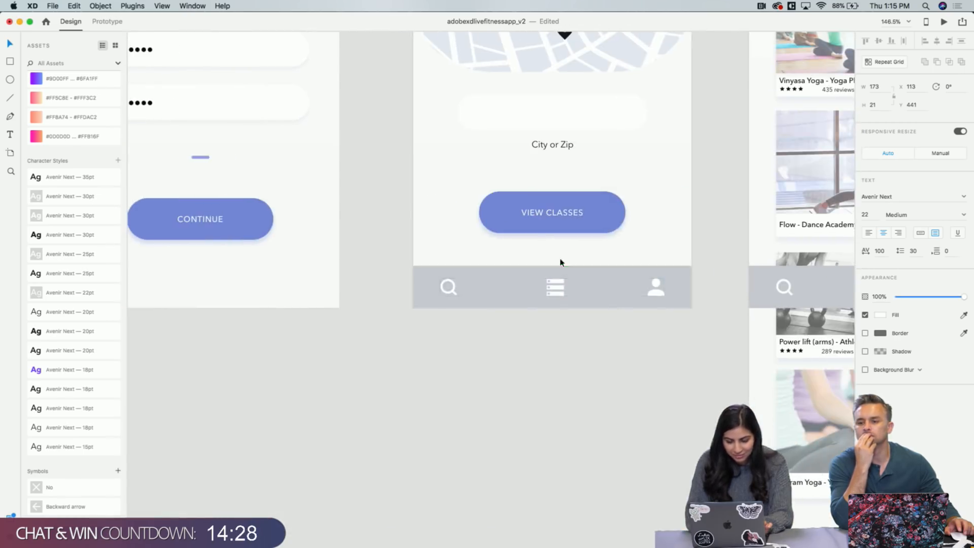
{"action": "double_click", "coordinate": [565, 213]}
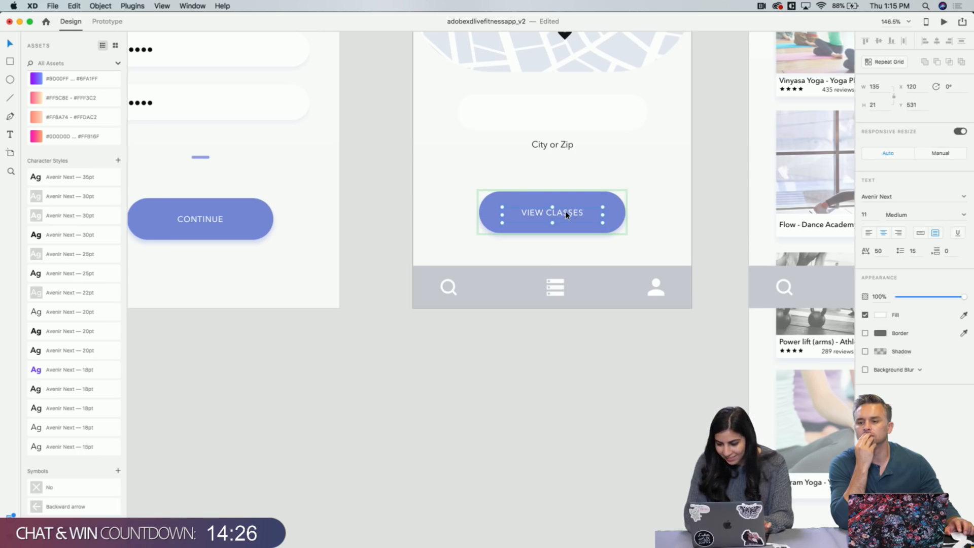
{"action": "left_click", "coordinate": [570, 346]}
{"action": "scroll", "coordinate": [570, 346], "scroll_direction": "right", "scroll_amount": 20}
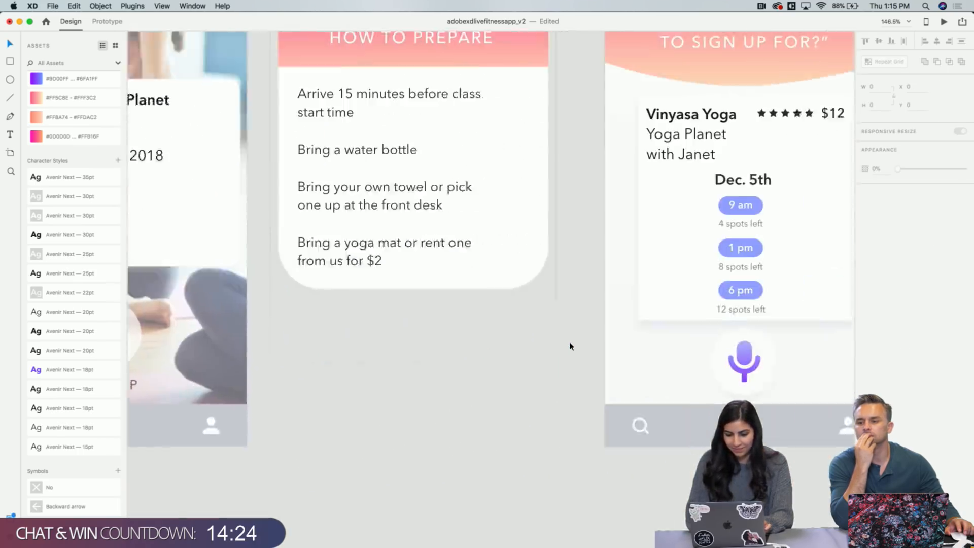
{"action": "scroll", "coordinate": [569, 346], "scroll_direction": "right", "scroll_amount": 10}
{"action": "double_click", "coordinate": [619, 293]}
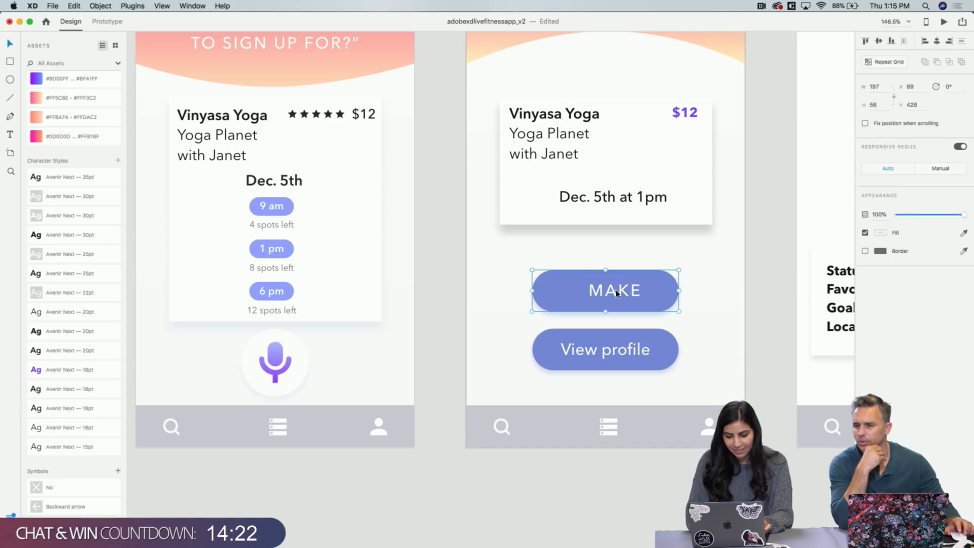
{"action": "left_click", "coordinate": [865, 215]}
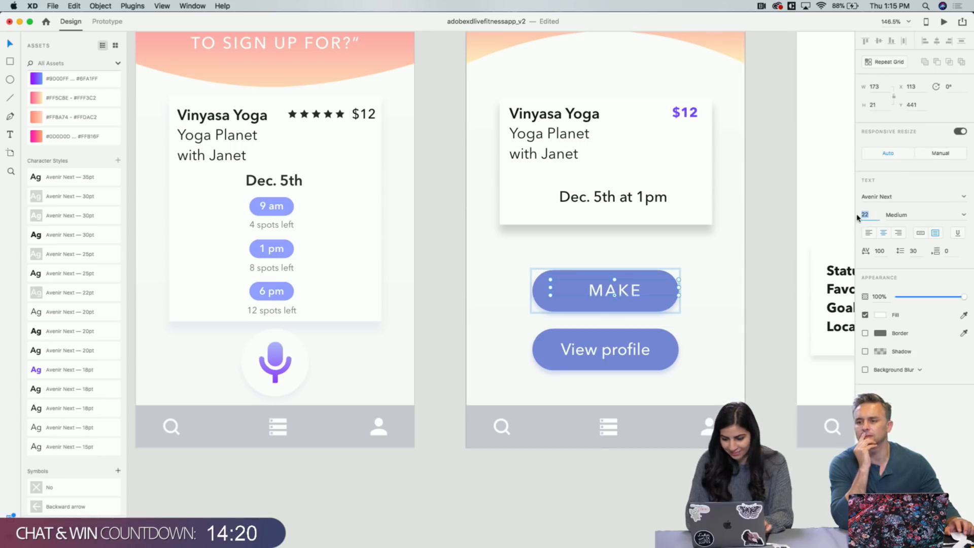
{"action": "type", "text": "11"}
{"action": "key", "text": "Return"}
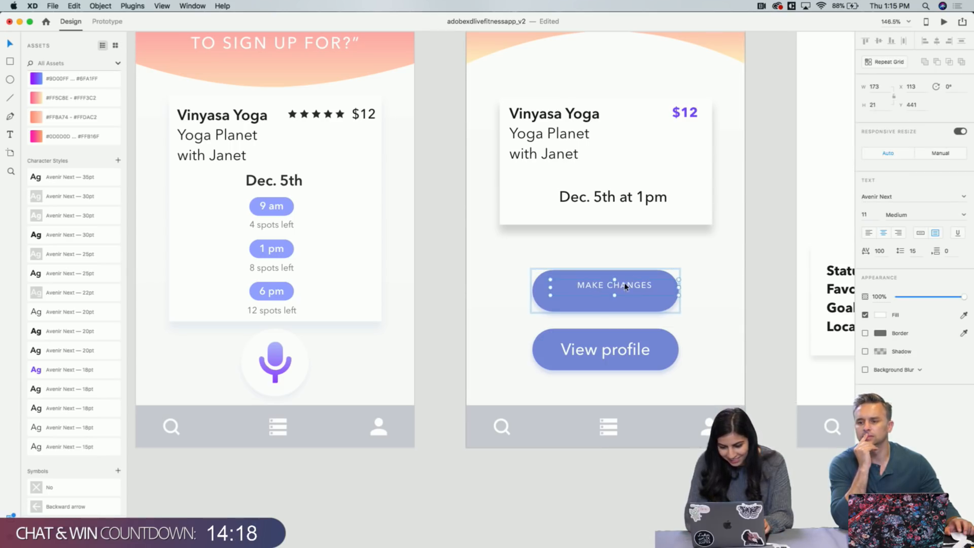
Center the MAKE CHANGES label inside its button and shrink its text box to 112 by 15
{"action": "left_click_drag", "start_coordinate": [620, 285], "coordinate": [616, 288]}
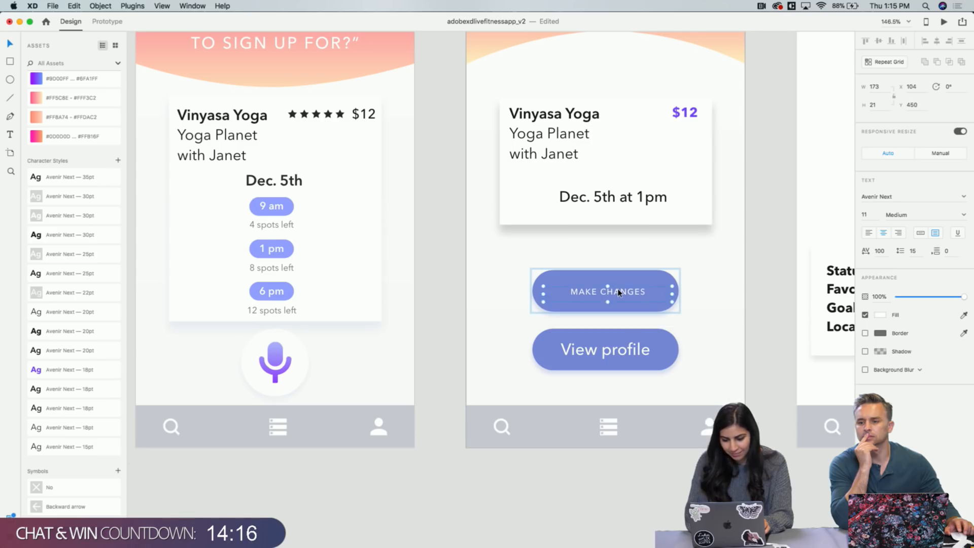
{"action": "scroll", "coordinate": [616, 288], "scroll_direction": "up", "scroll_amount": 5}
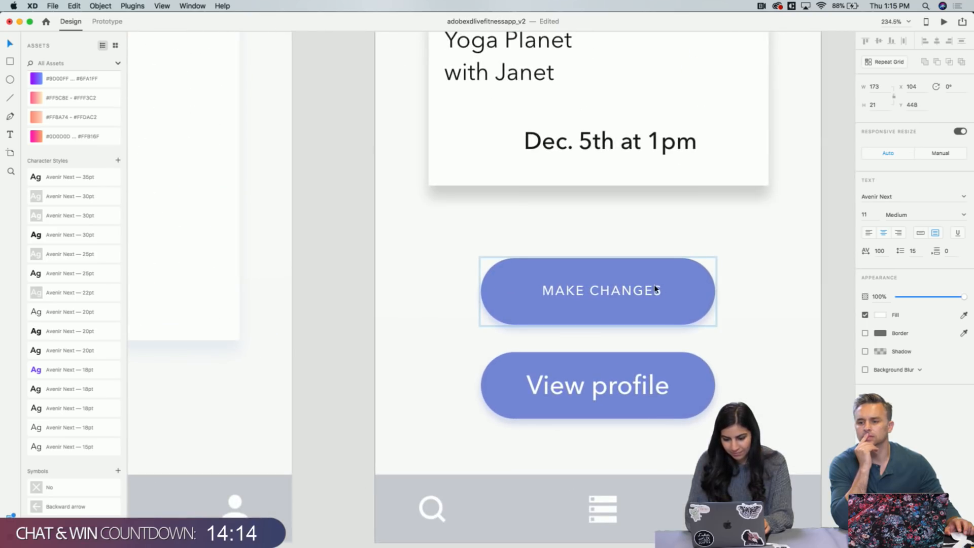
{"action": "key", "text": "Up"}
{"action": "left_click_drag", "start_coordinate": [705, 294], "coordinate": [643, 296]}
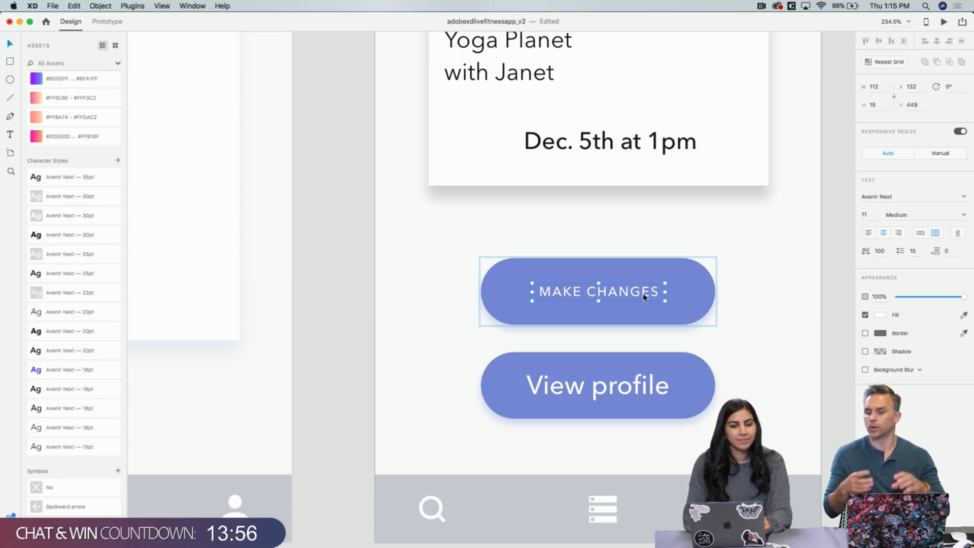
Retype the label of the Confirmation artboard's lower button in all capitals as "VIEW PROFILE"
{"action": "left_click", "coordinate": [622, 387]}
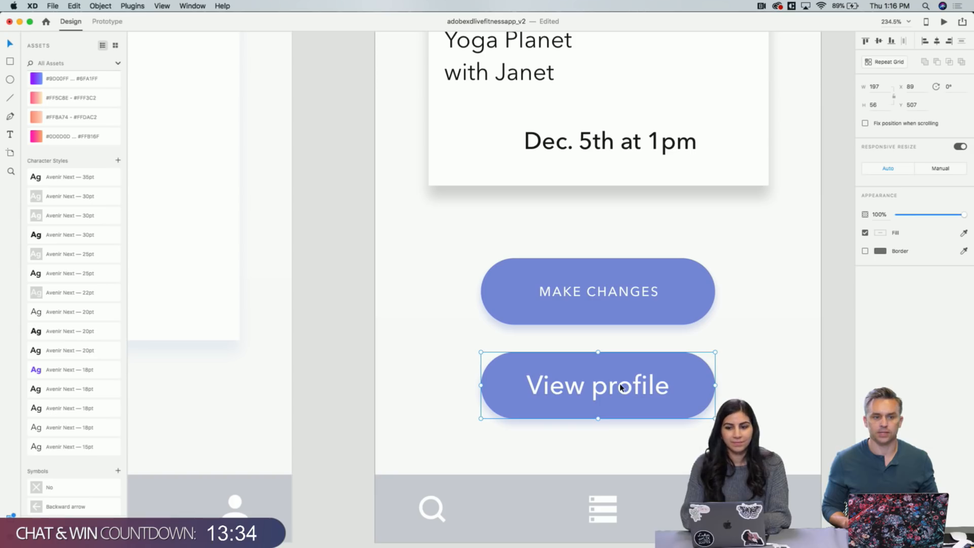
{"action": "double_click", "coordinate": [631, 388]}
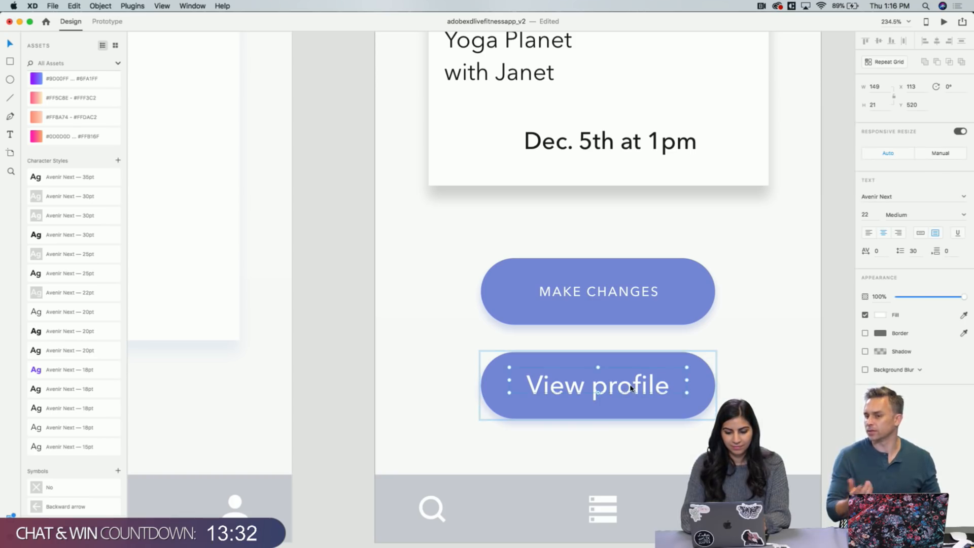
{"action": "double_click", "coordinate": [631, 389]}
{"action": "type", "text": "VI"}
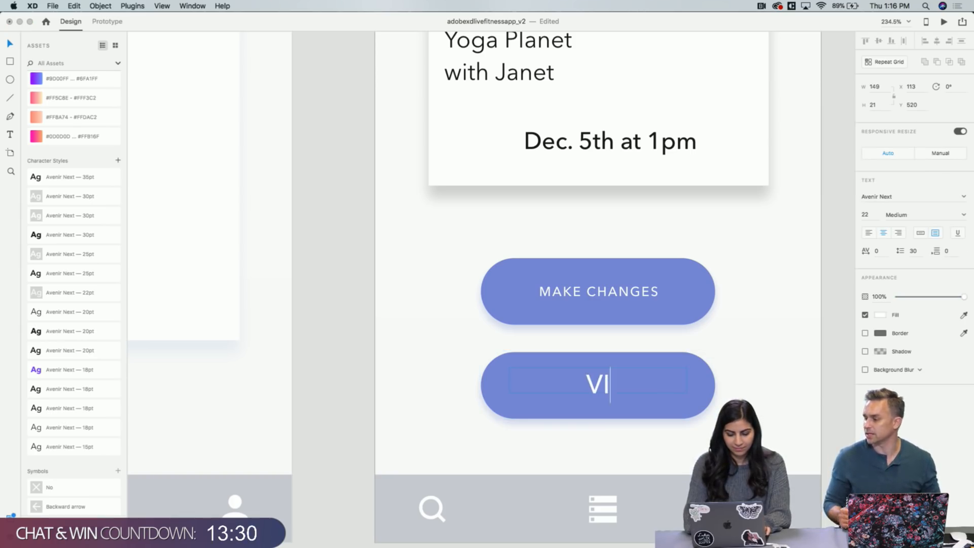
{"action": "type", "text": "EW PROFILE"}
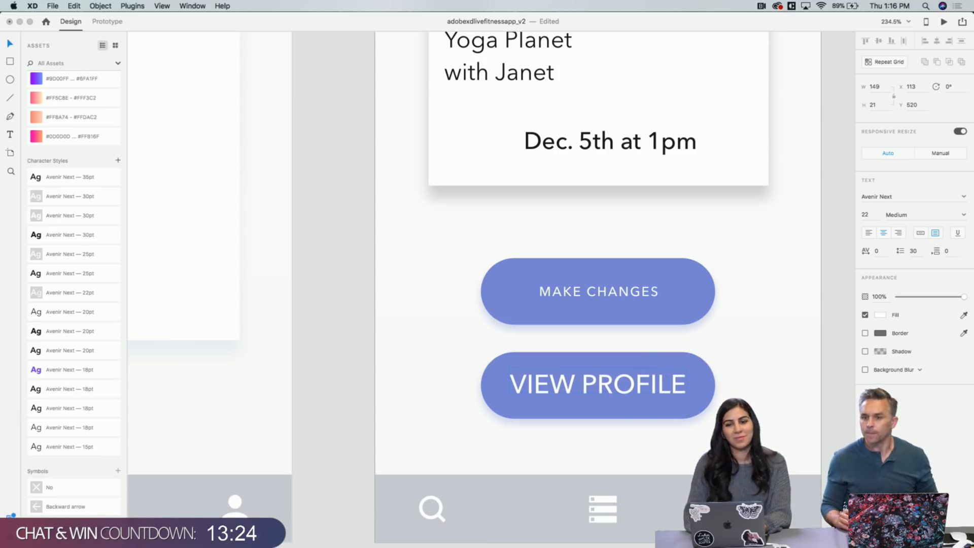
Apply the white Avenir Next 22pt character style to the VIEW PROFILE label and widen its text box to 177
{"action": "double_click", "coordinate": [643, 386]}
{"action": "left_click", "coordinate": [643, 387]}
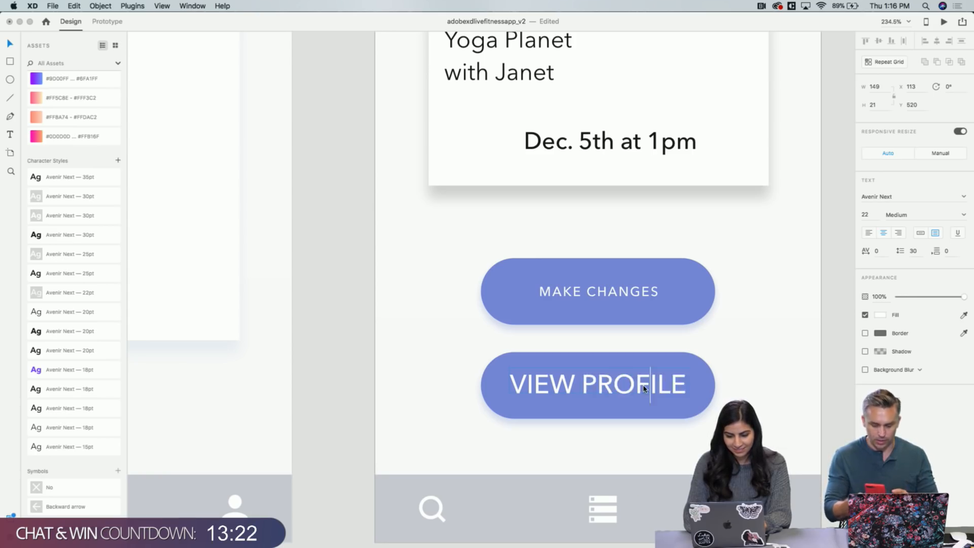
{"action": "triple_click", "coordinate": [643, 388]}
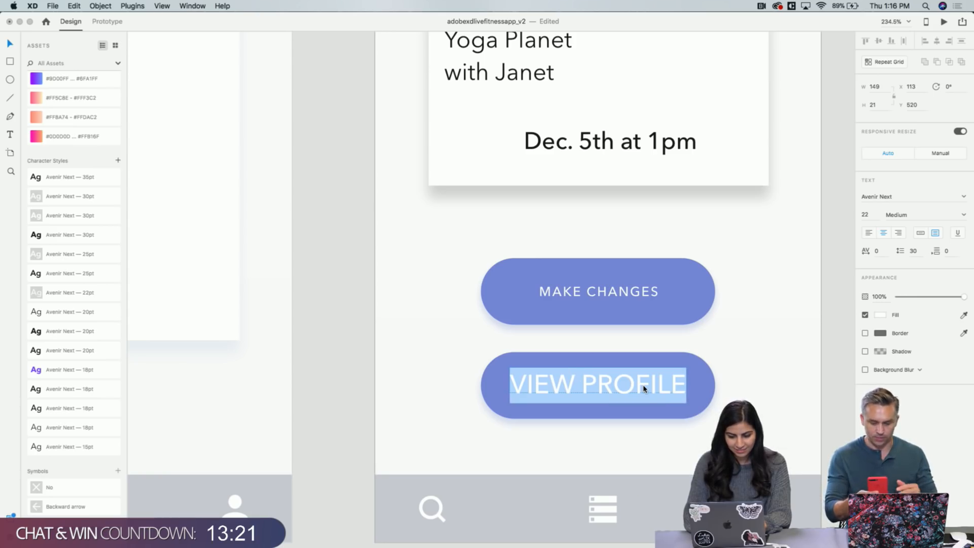
{"action": "left_click", "coordinate": [86, 293]}
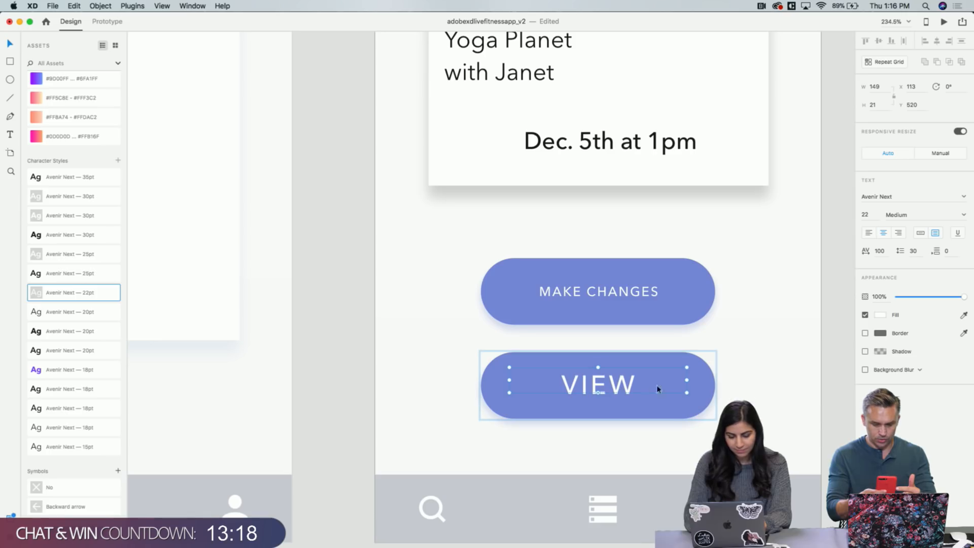
{"action": "left_click_drag", "start_coordinate": [687, 380], "coordinate": [720, 381]}
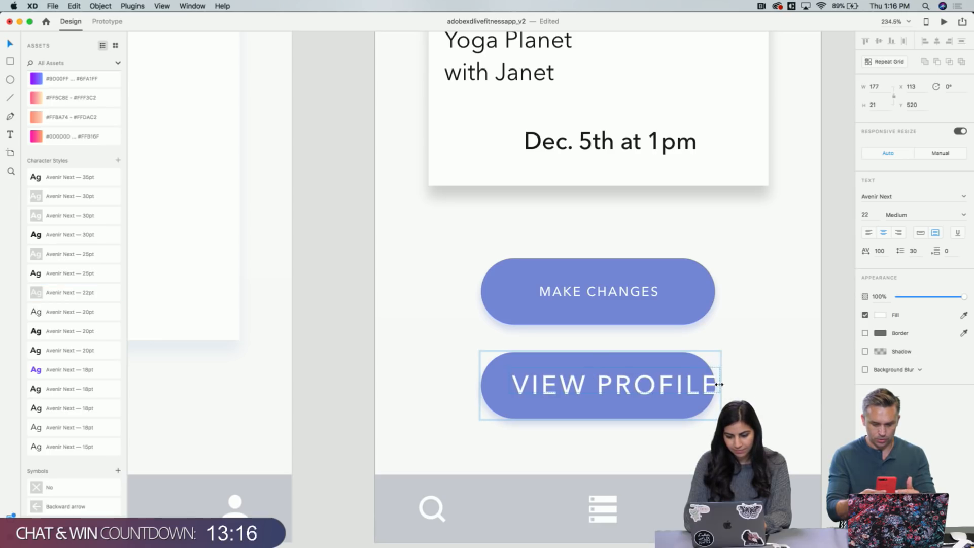
Set the VIEW PROFILE label's font size to 11 and move it towards the middle of its button
{"action": "left_click", "coordinate": [871, 214]}
{"action": "type", "text": "11"}
{"action": "key", "text": "Return"}
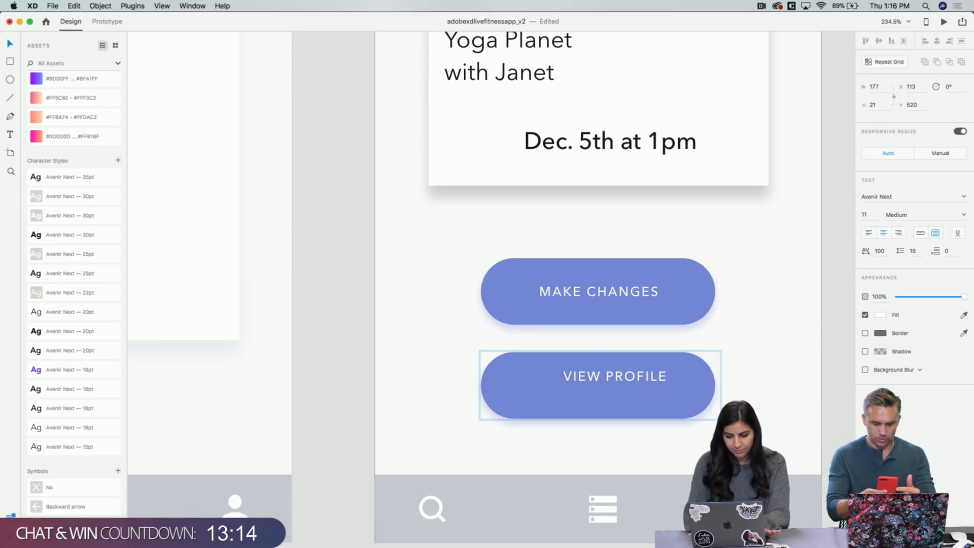
{"action": "mouse_move", "coordinate": [639, 376]}
{"action": "left_mouse_down"}
{"action": "mouse_move", "coordinate": [627, 394]}
{"action": "mouse_move", "coordinate": [624, 385]}
{"action": "left_mouse_up"}
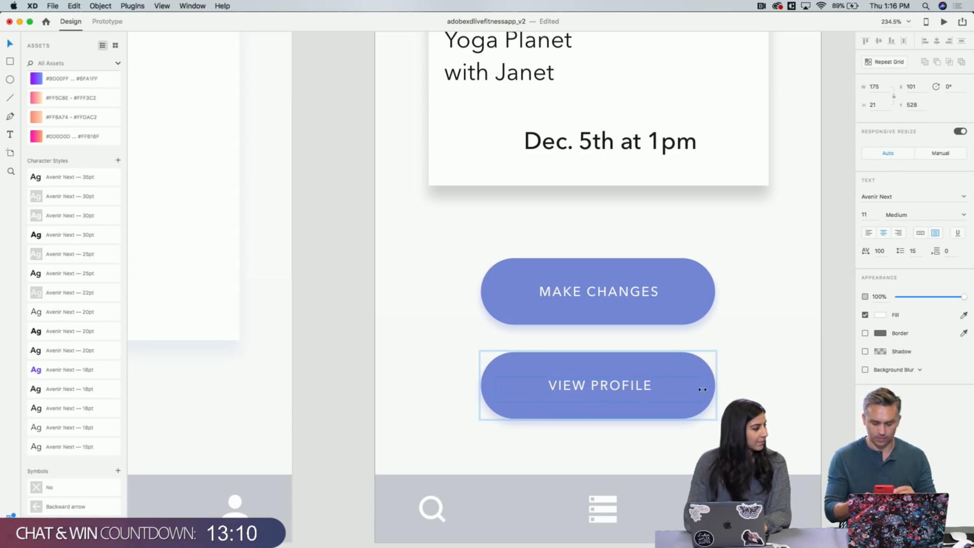
Shrink the VIEW PROFILE text box to 100 by 14 and center it in the button
{"action": "left_click_drag", "start_coordinate": [704, 389], "coordinate": [631, 389]}
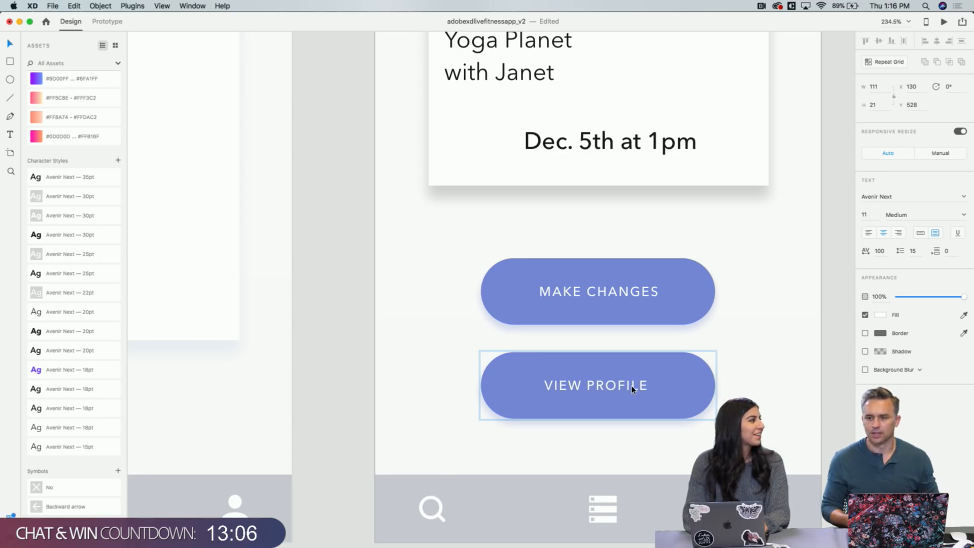
{"action": "left_click", "coordinate": [631, 389]}
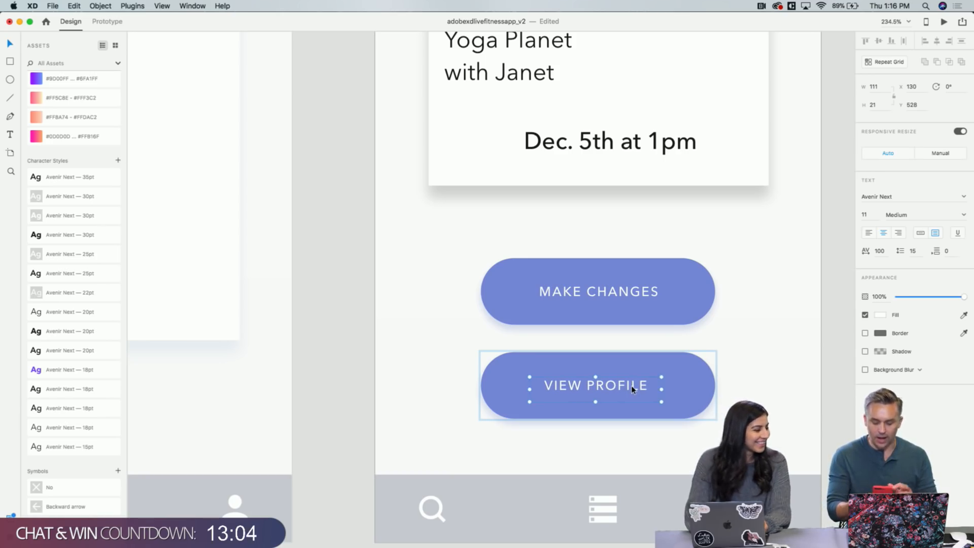
{"action": "double_click", "coordinate": [659, 400]}
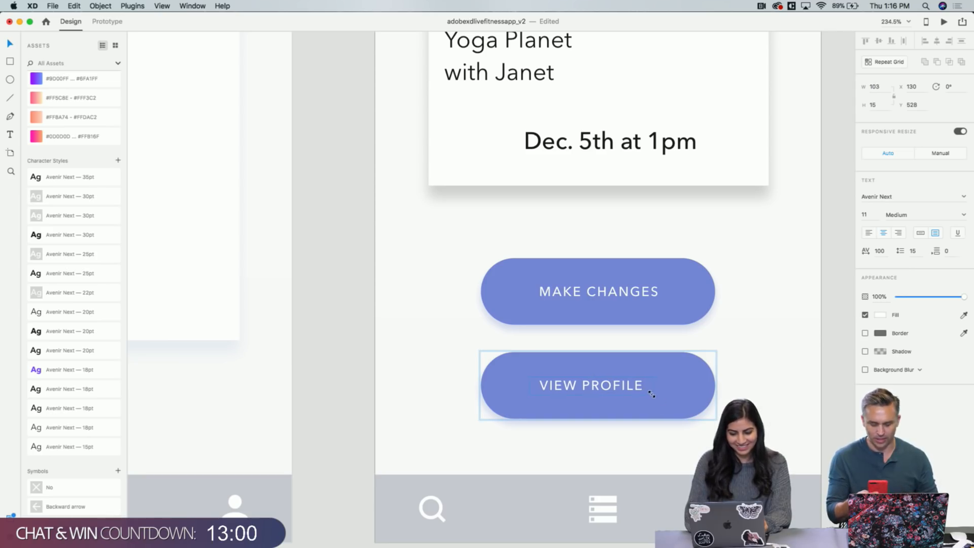
{"action": "left_click_drag", "start_coordinate": [632, 391], "coordinate": [641, 389]}
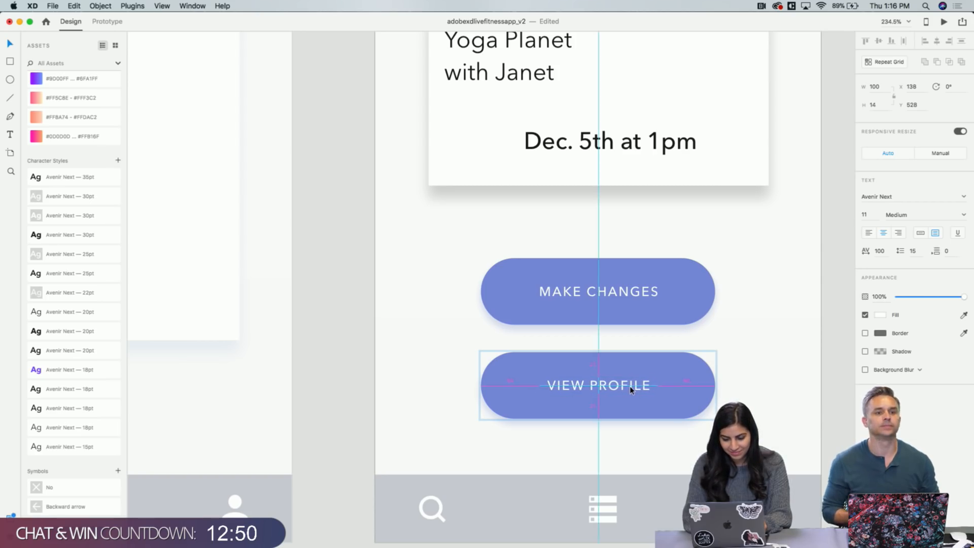
{"action": "left_click", "coordinate": [665, 432]}
Apply the Avenir Next 22pt character style to the name heading on the Profile – 1 artboard and set its fill to black, #000000
{"action": "scroll", "coordinate": [665, 431], "scroll_direction": "down", "scroll_amount": 5}
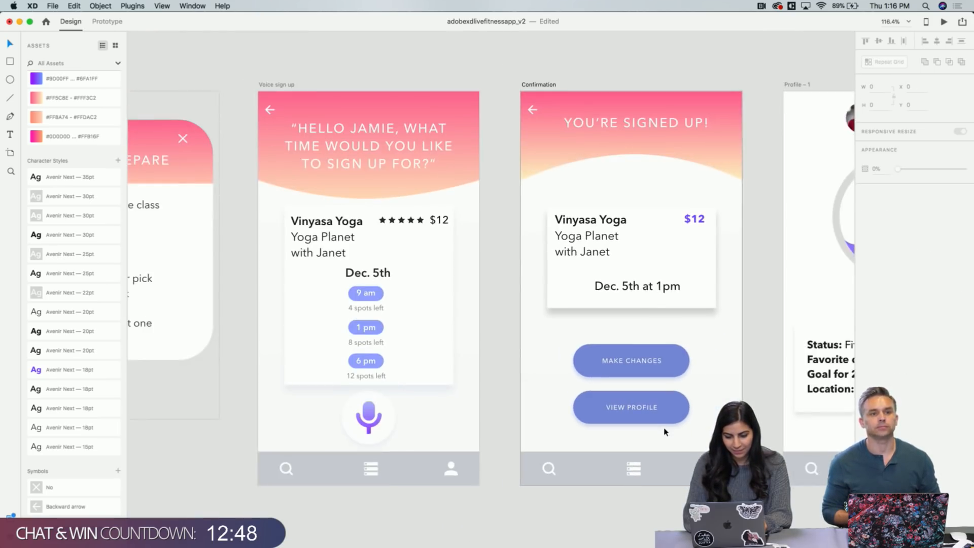
{"action": "scroll", "coordinate": [664, 431], "scroll_direction": "right", "scroll_amount": 4}
{"action": "scroll", "coordinate": [665, 432], "scroll_direction": "right", "scroll_amount": 2}
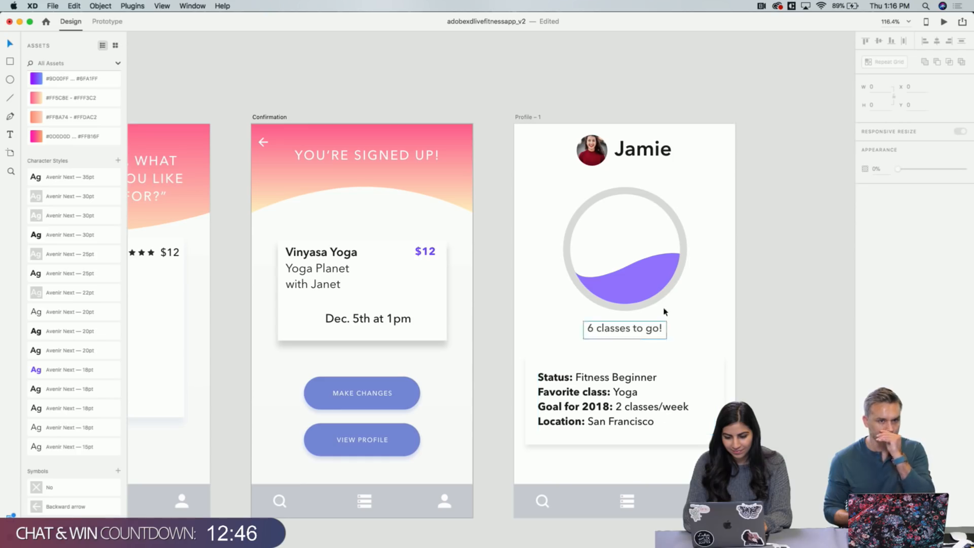
{"action": "double_click", "coordinate": [645, 153]}
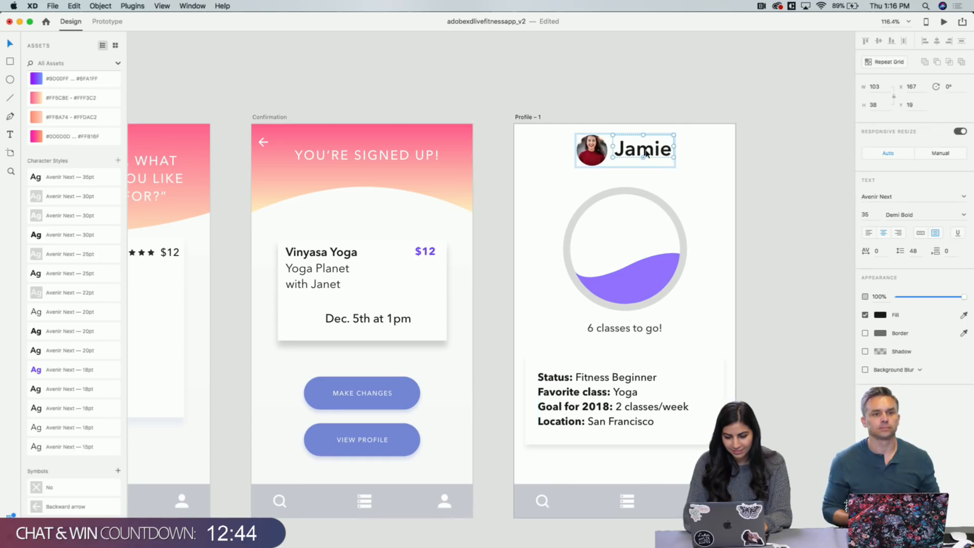
{"action": "left_click", "coordinate": [85, 296]}
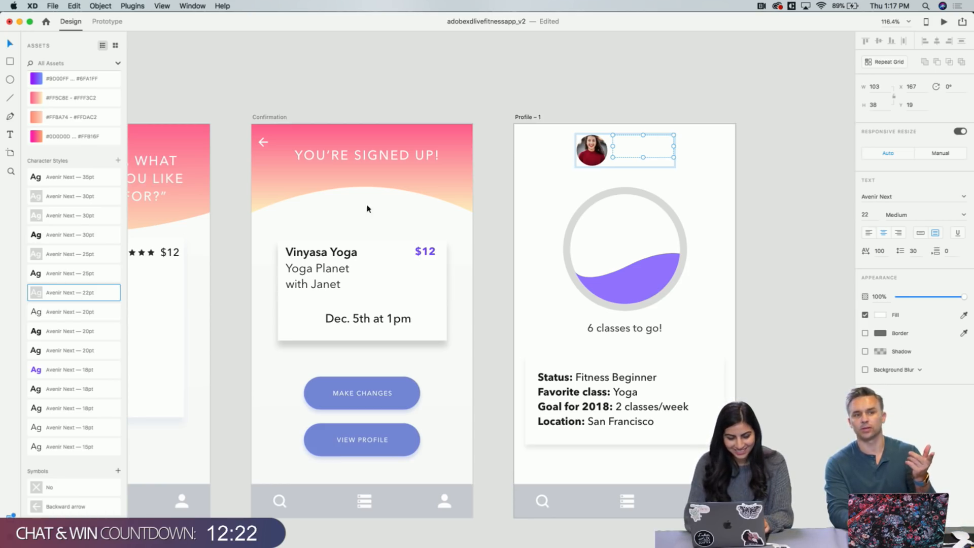
{"action": "left_click", "coordinate": [879, 315]}
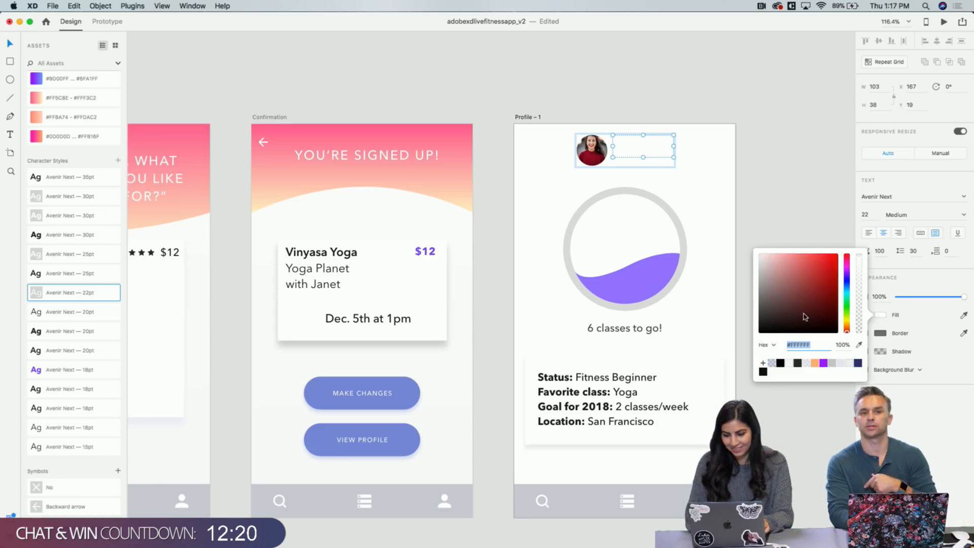
{"action": "left_click_drag", "start_coordinate": [805, 317], "coordinate": [759, 333]}
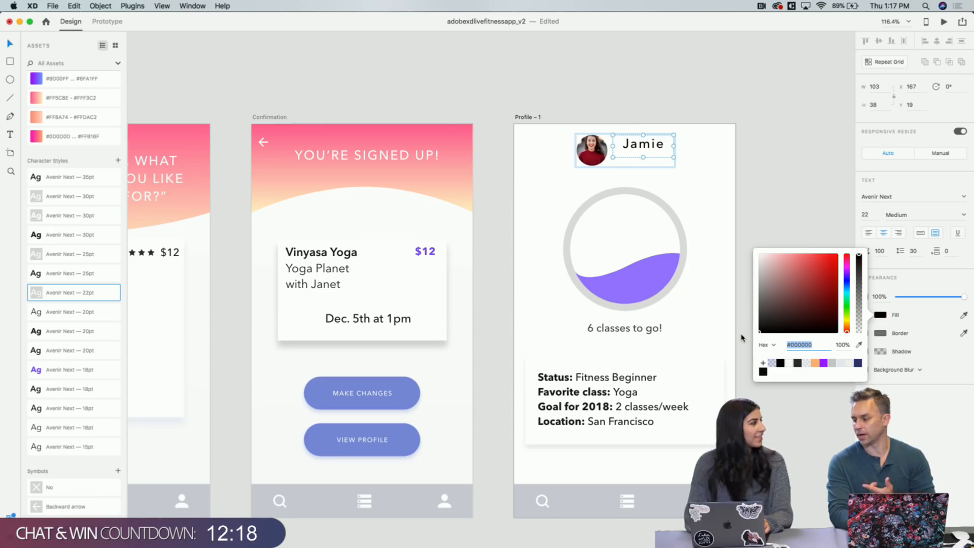
Retype the profile's first name in the heading in all capitals
{"action": "double_click", "coordinate": [654, 147]}
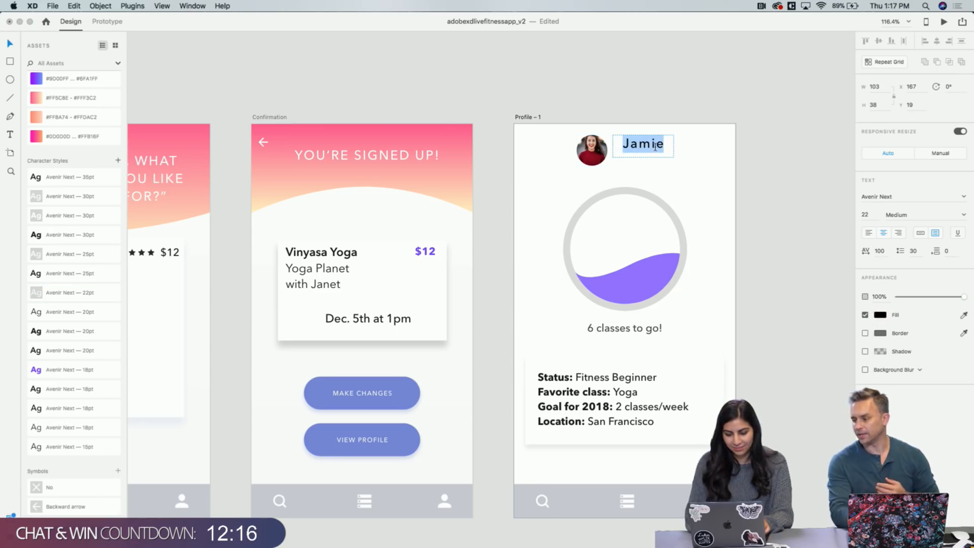
{"action": "type", "text": "JAMIE"}
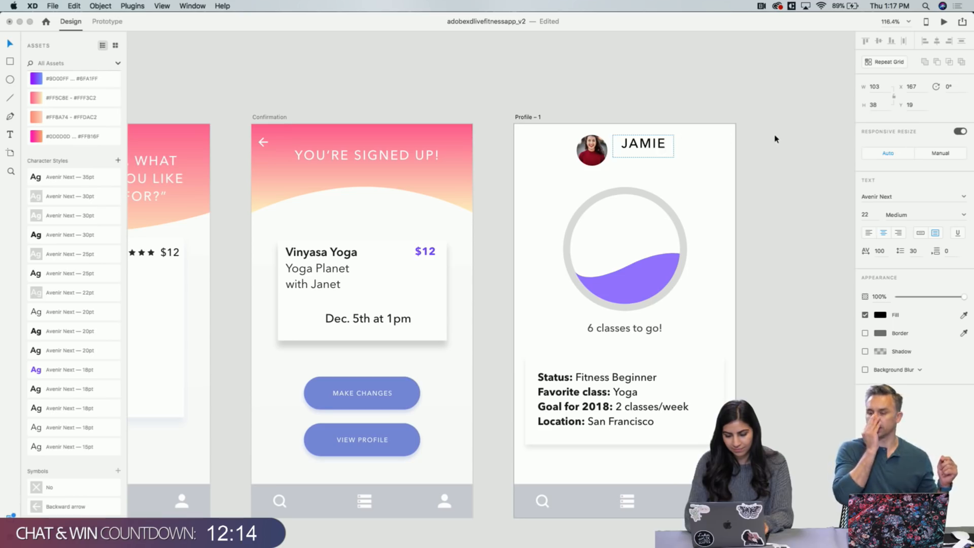
{"action": "left_click", "coordinate": [711, 158]}
Move the name's text box slightly down beside the profile photo
{"action": "left_click", "coordinate": [651, 145]}
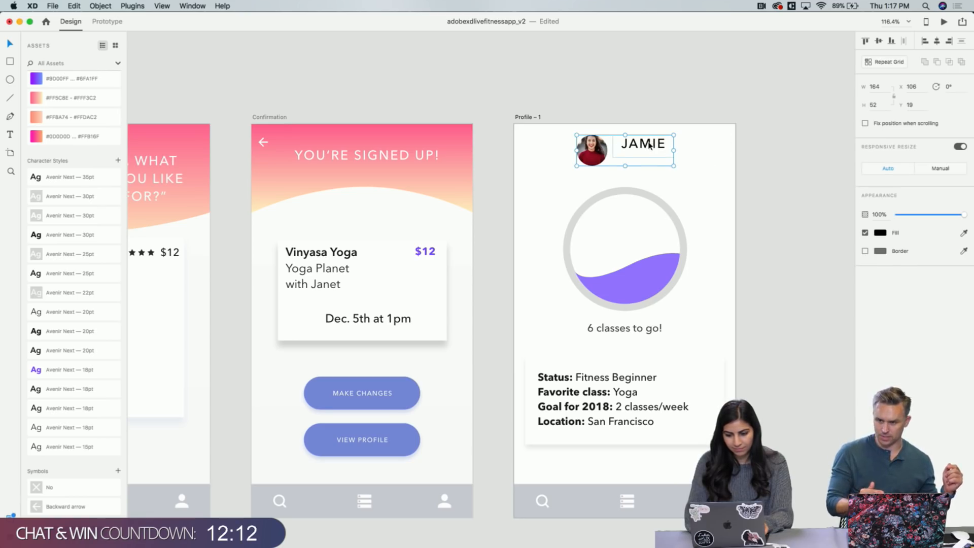
{"action": "double_click", "coordinate": [637, 150]}
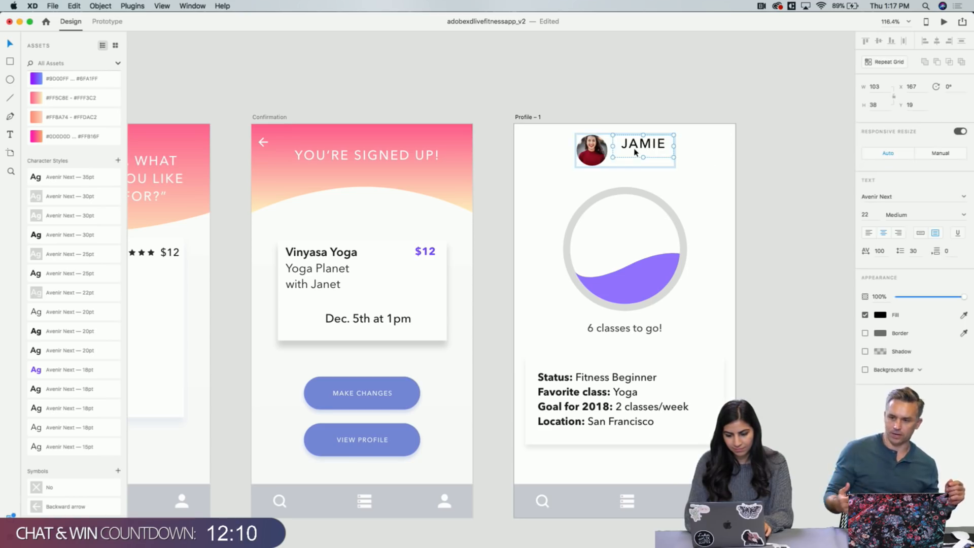
{"action": "left_click_drag", "start_coordinate": [638, 152], "coordinate": [639, 158]}
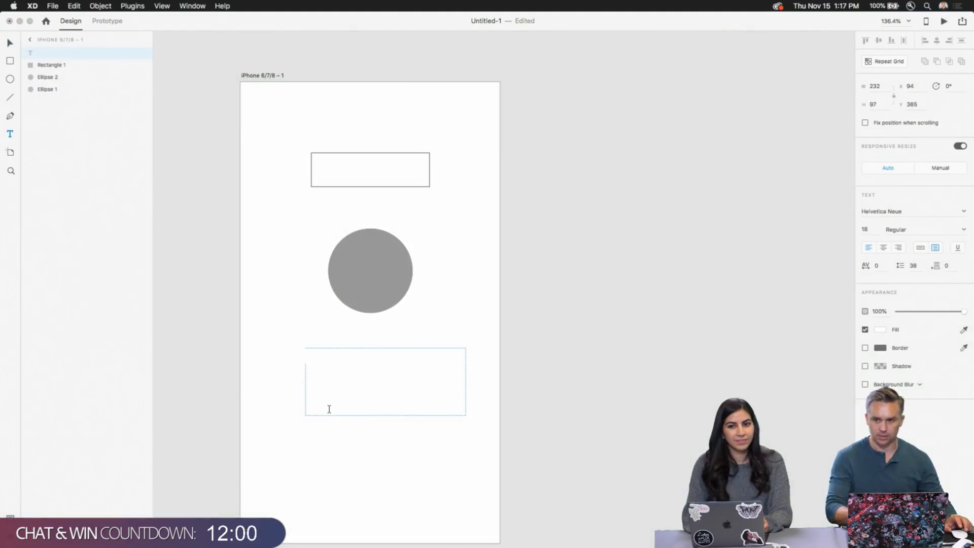
In the Untitled-1 document, draw a text box about 178 by 100 below the gray circle and enter the sample text "Kjhlklkj"
{"action": "scroll", "coordinate": [342, 424], "scroll_direction": "up", "scroll_amount": 5}
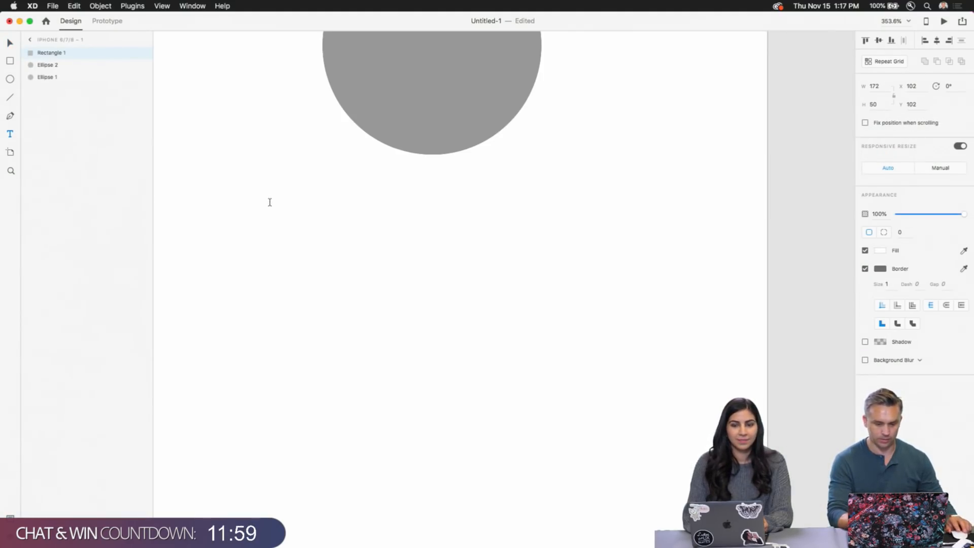
{"action": "left_click_drag", "start_coordinate": [235, 205], "coordinate": [553, 384]}
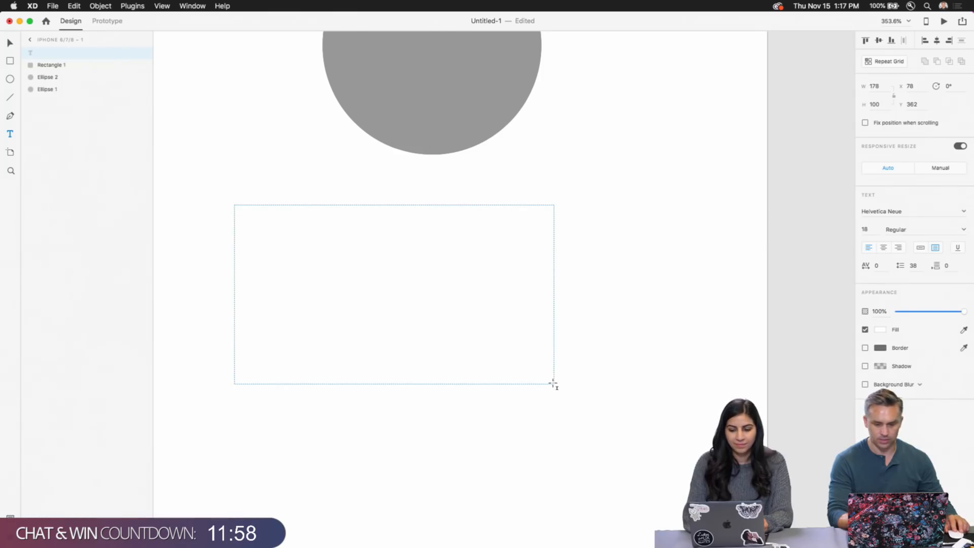
{"action": "type", "text": "asdfas"}
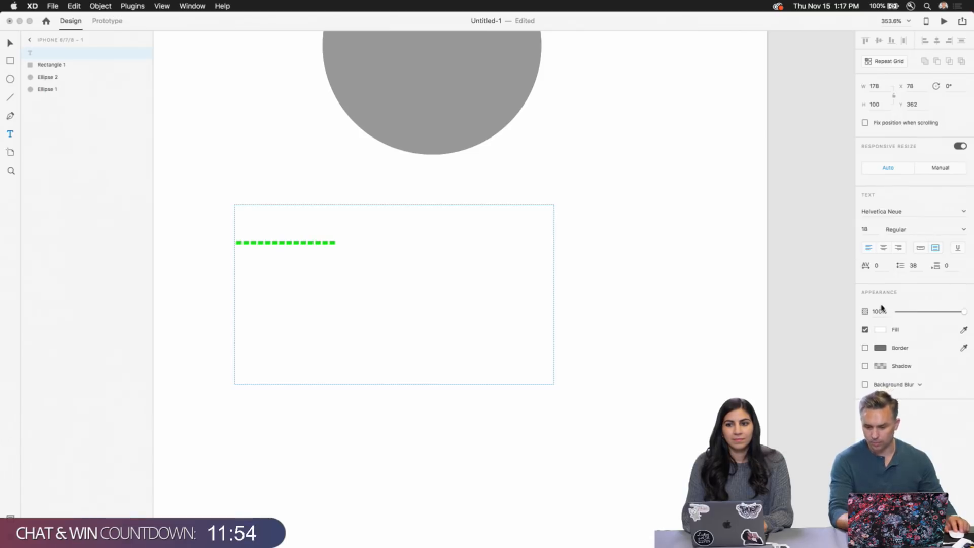
Set the sample text's fill to dark red, #B91919, and lower its opacity to 23%
{"action": "left_click", "coordinate": [880, 329]}
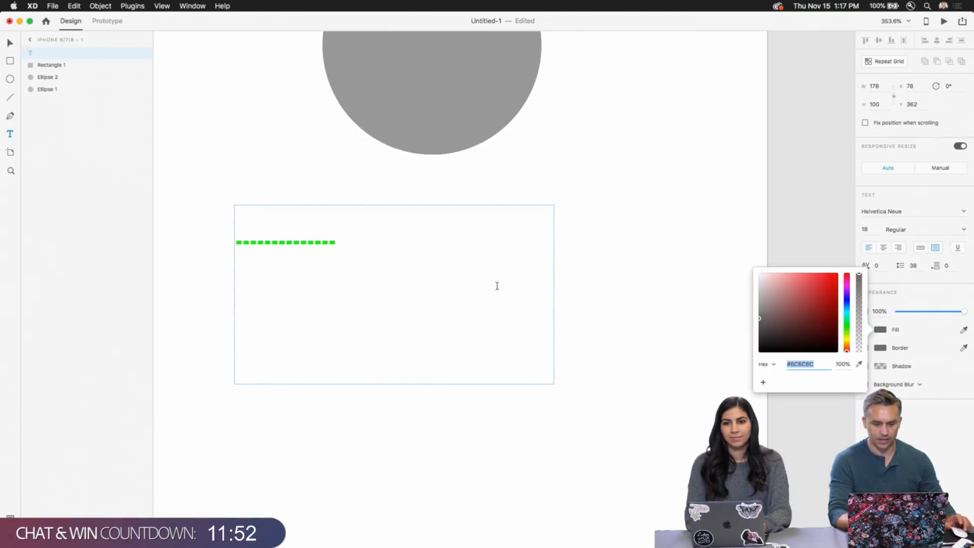
{"action": "left_click", "coordinate": [288, 236]}
{"action": "double_click", "coordinate": [288, 237]}
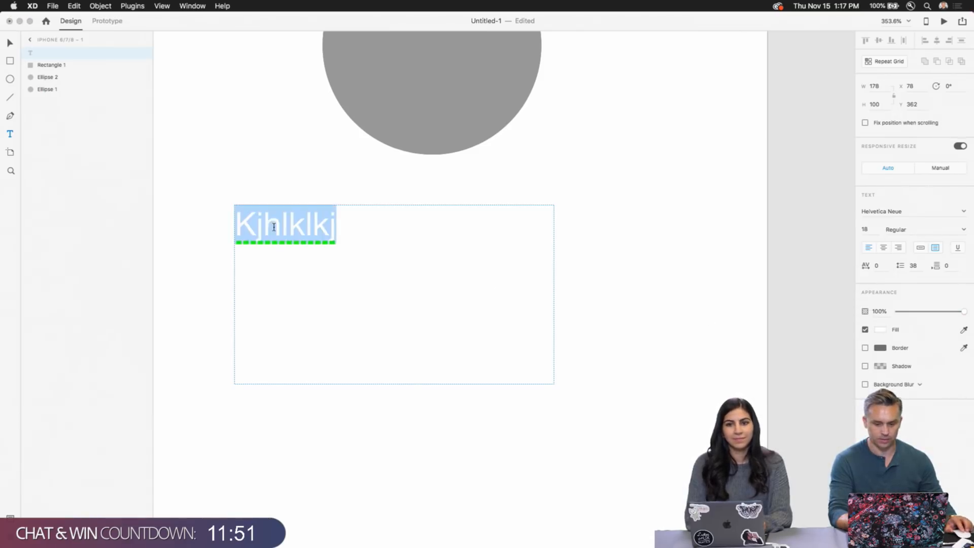
{"action": "left_click", "coordinate": [880, 330]}
{"action": "left_click", "coordinate": [825, 295]}
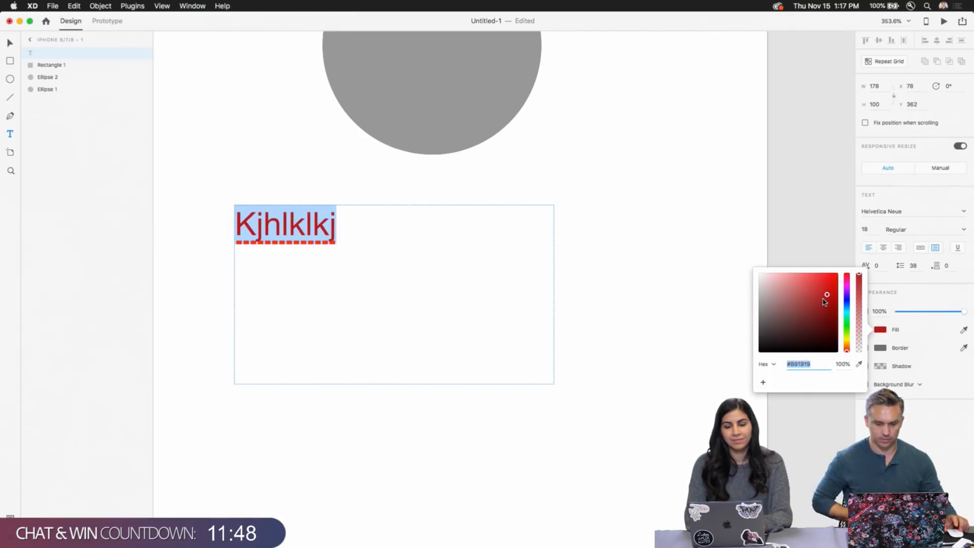
{"action": "left_click", "coordinate": [911, 311]}
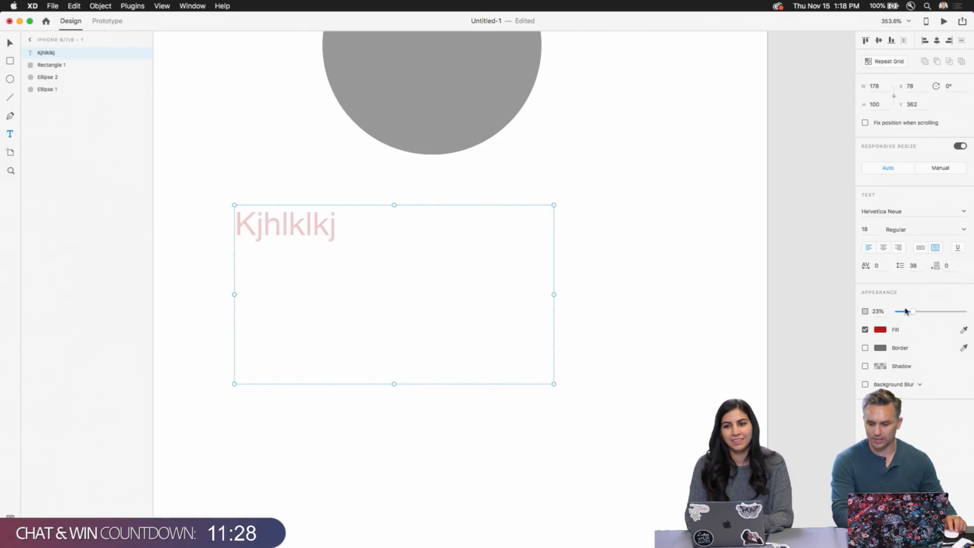
Set the sample text's opacity to 100% and switch its fixed-size text box to auto-sized point text
{"action": "left_click_drag", "start_coordinate": [912, 311], "coordinate": [962, 311]}
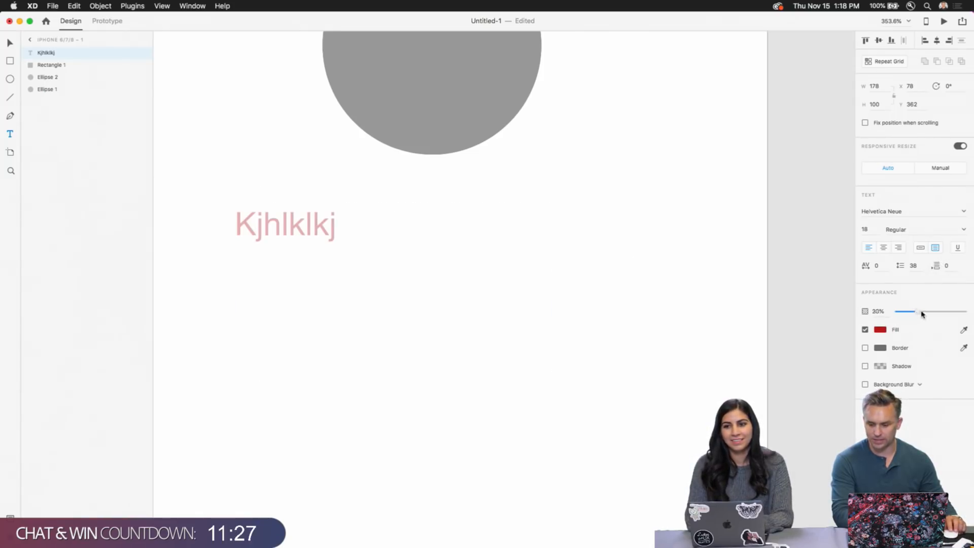
{"action": "left_click", "coordinate": [920, 248]}
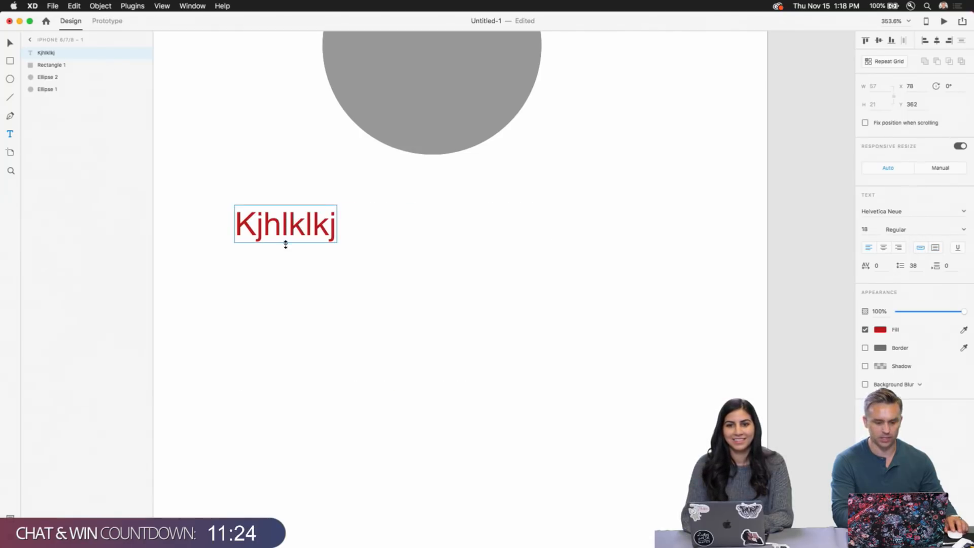
{"action": "left_click_drag", "start_coordinate": [285, 244], "coordinate": [419, 239]}
{"action": "key", "text": "v"}
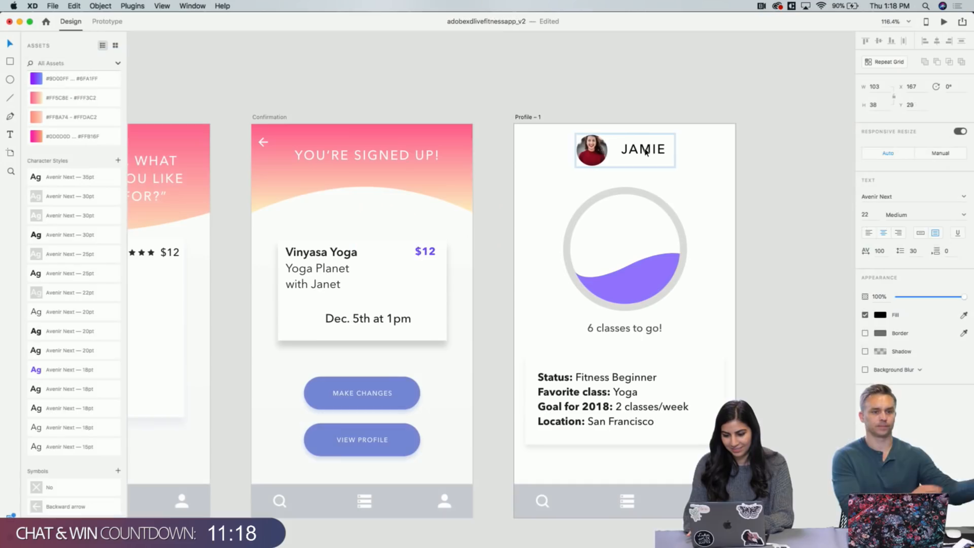
In the adobexdlivefitnessapp_v2 document, nudge the profile heading's name text up one unit to Y 28
{"action": "double_click", "coordinate": [645, 151]}
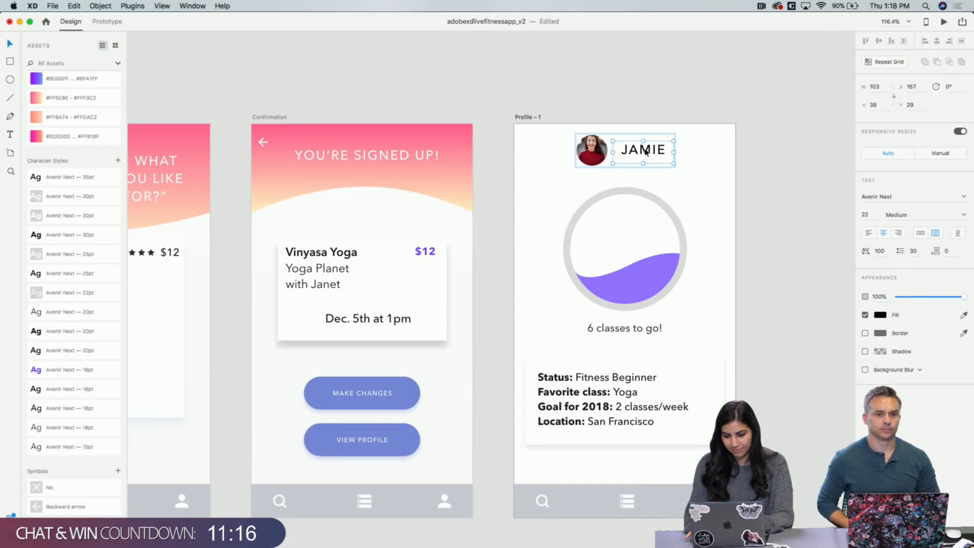
{"action": "key", "text": "Up"}
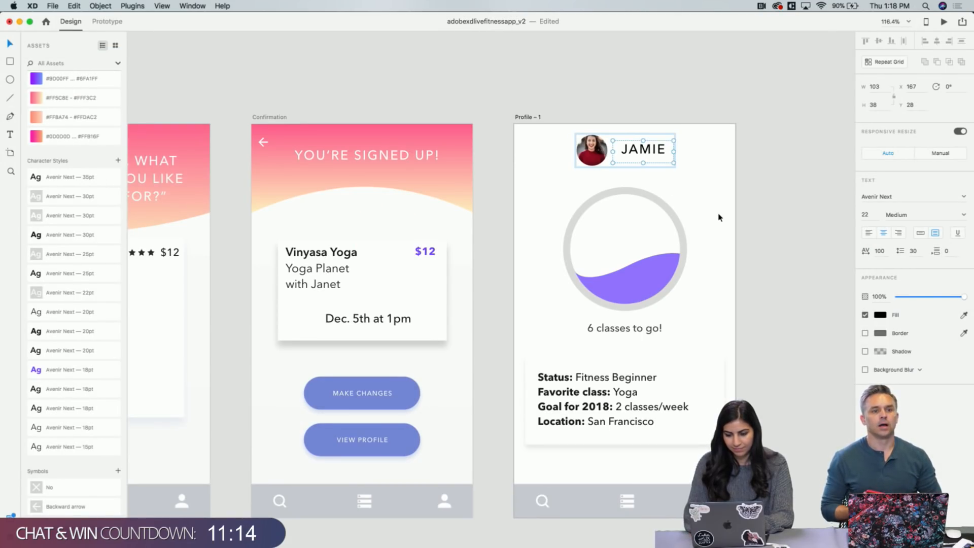
{"action": "left_click", "coordinate": [718, 217]}
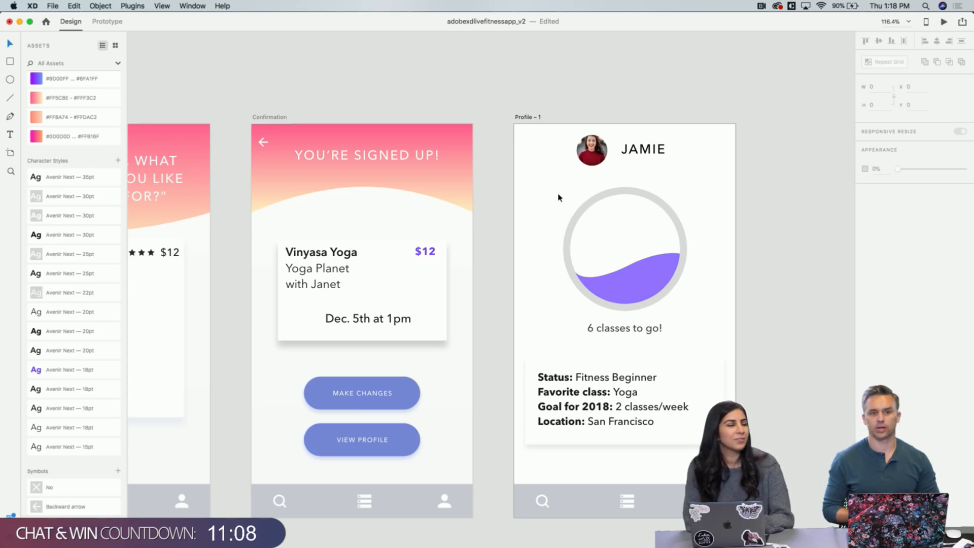
Try to run the Typist plugin with nothing selected on the canvas
{"action": "left_click", "coordinate": [131, 6]}
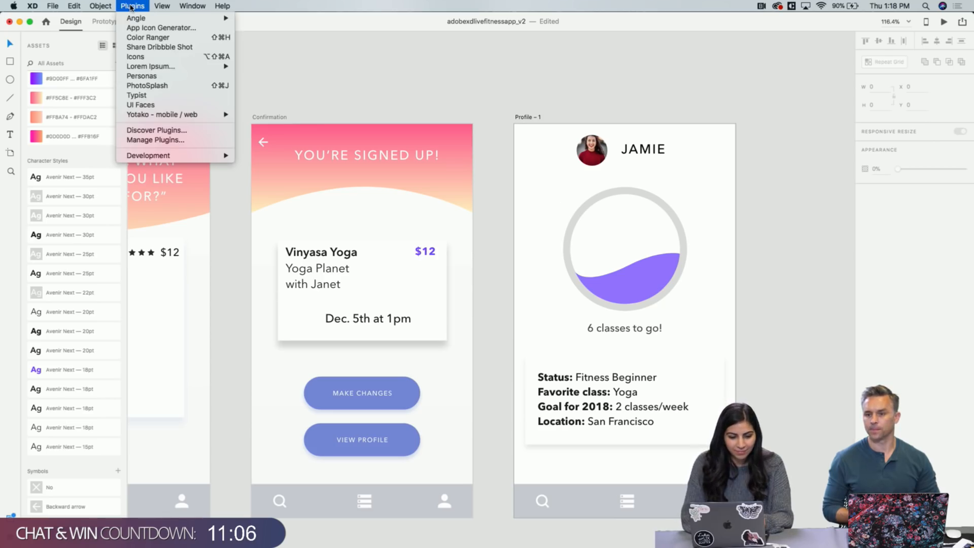
{"action": "mouse_move", "coordinate": [145, 67]}
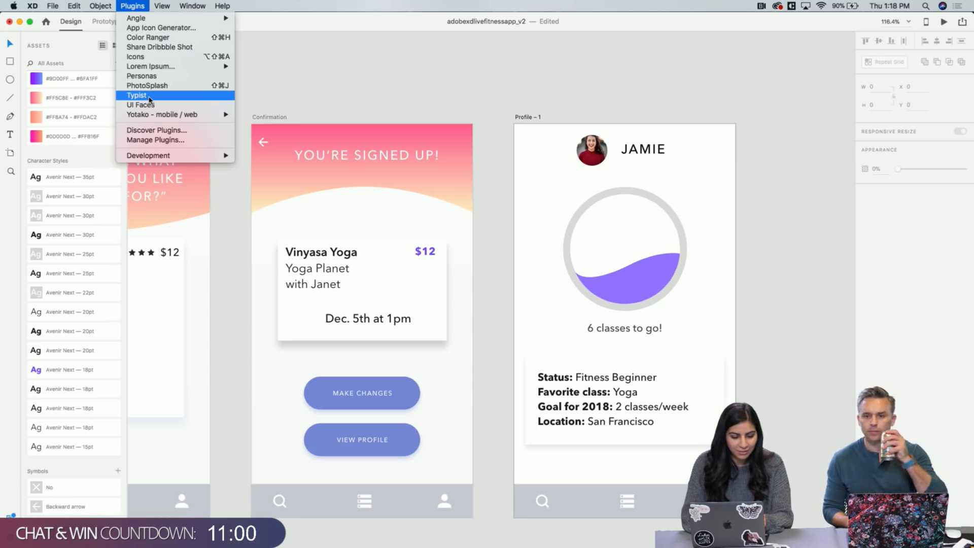
{"action": "left_click", "coordinate": [144, 97]}
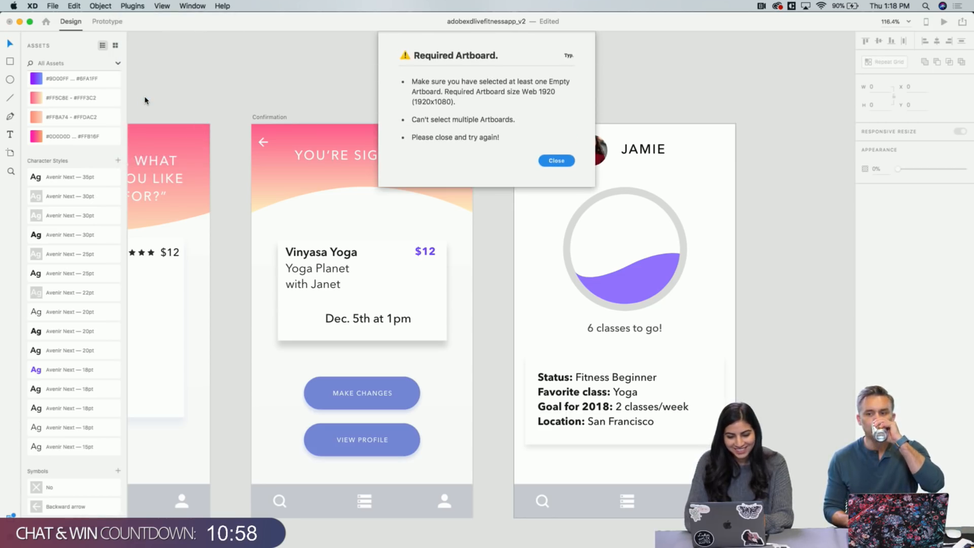
{"action": "left_click", "coordinate": [556, 160]}
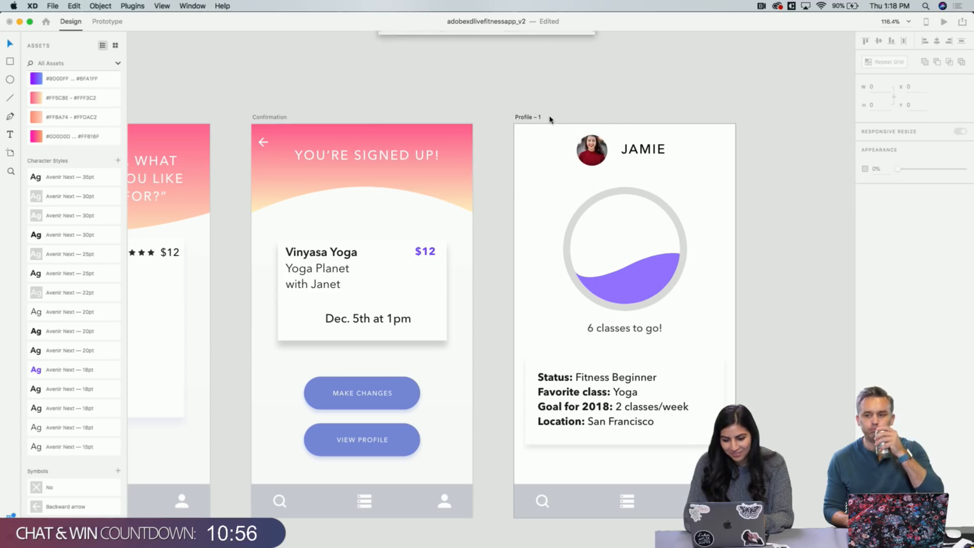
Try to run the Typist plugin with the Profile – 1 artboard selected
{"action": "left_click", "coordinate": [529, 117]}
{"action": "left_click", "coordinate": [130, 6]}
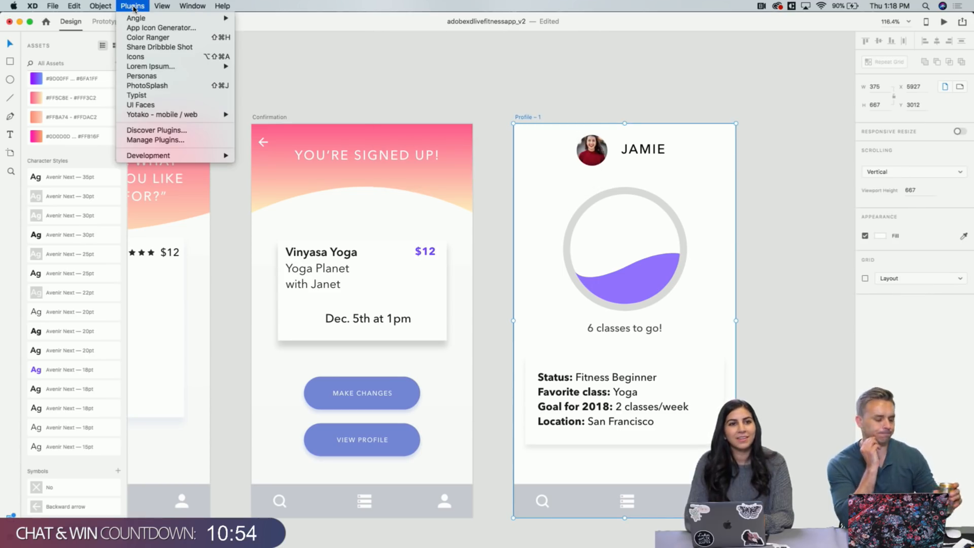
{"action": "left_click", "coordinate": [147, 97]}
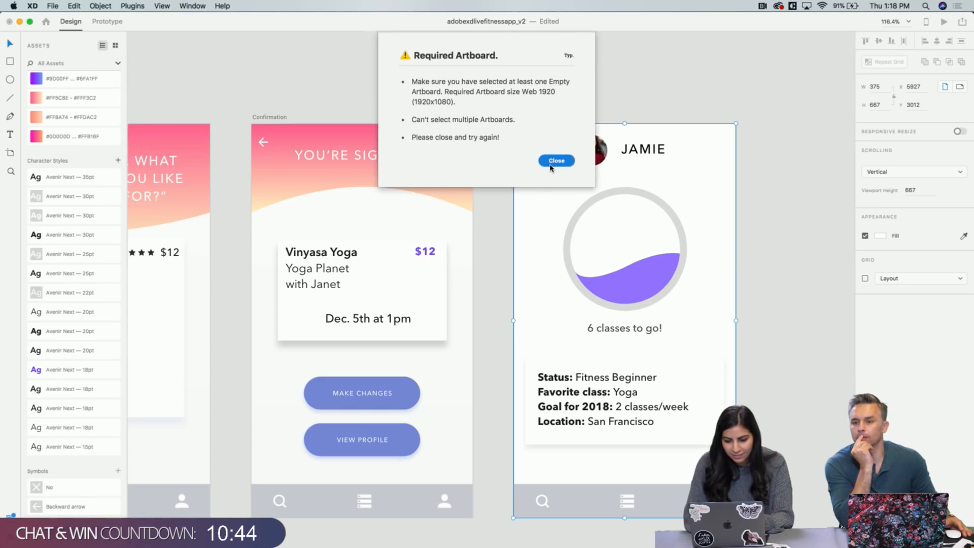
{"action": "left_click", "coordinate": [549, 163]}
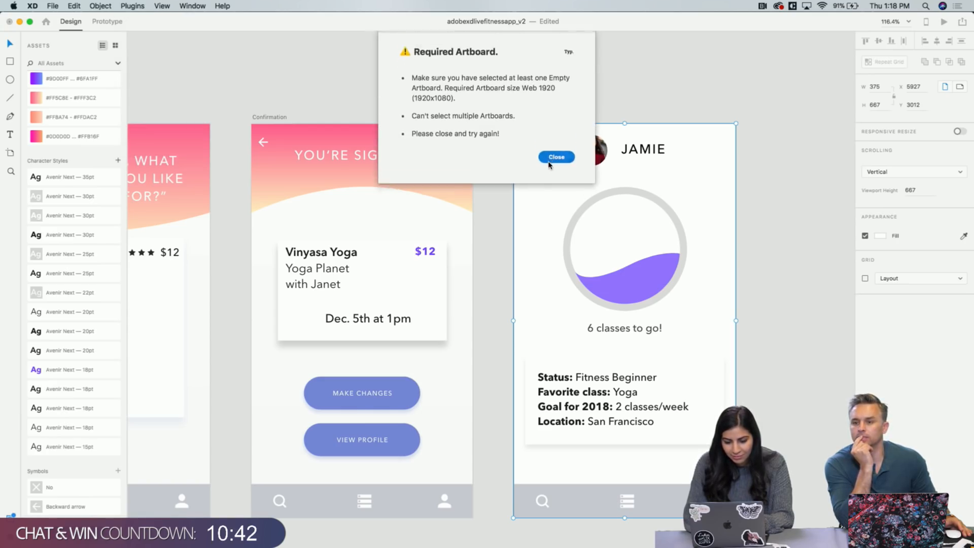
Add an empty iPhone 6/7/8 artboard beside Profile – 1 and try to run the Typist plugin on it
{"action": "scroll", "coordinate": [549, 165], "scroll_direction": "right", "scroll_amount": 5}
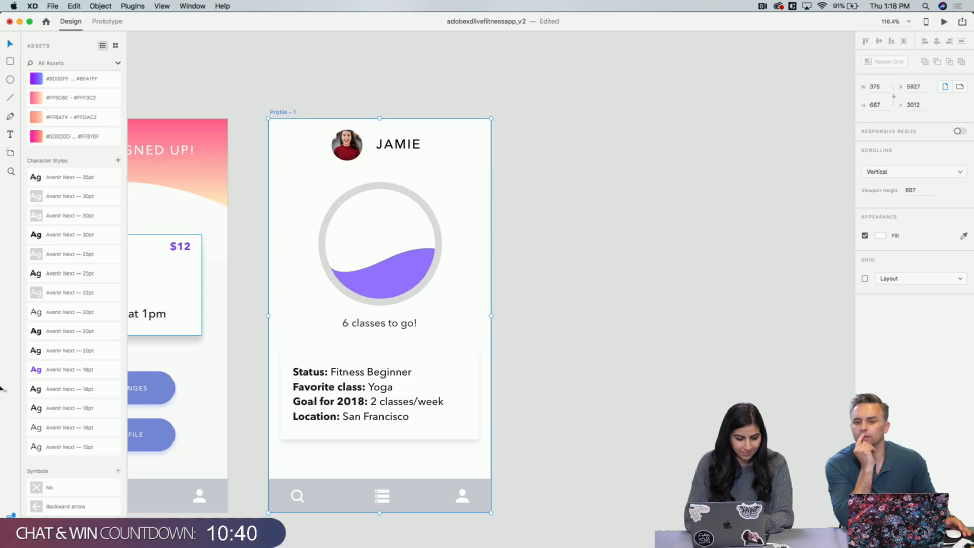
{"action": "key", "text": "a"}
{"action": "left_click", "coordinate": [428, 105]}
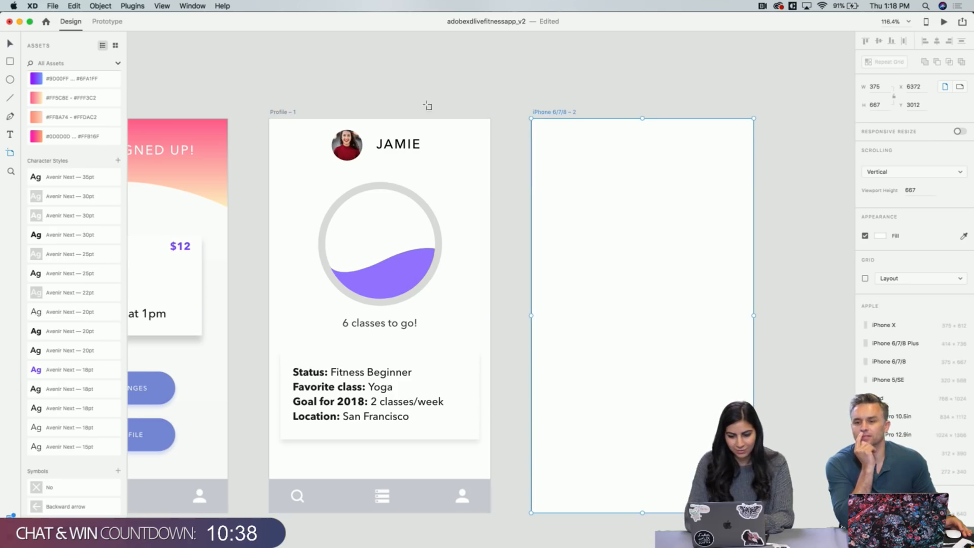
{"action": "left_click", "coordinate": [133, 6]}
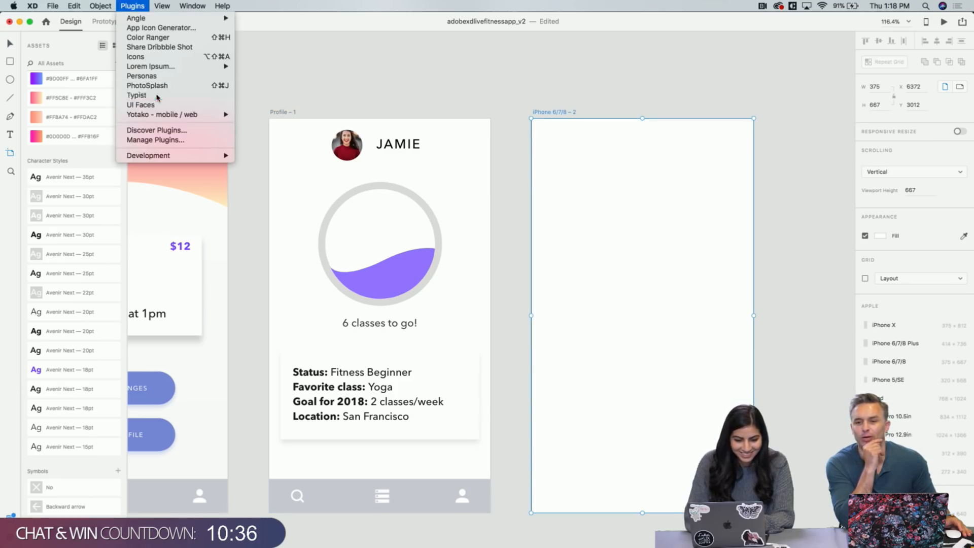
{"action": "left_click", "coordinate": [136, 95]}
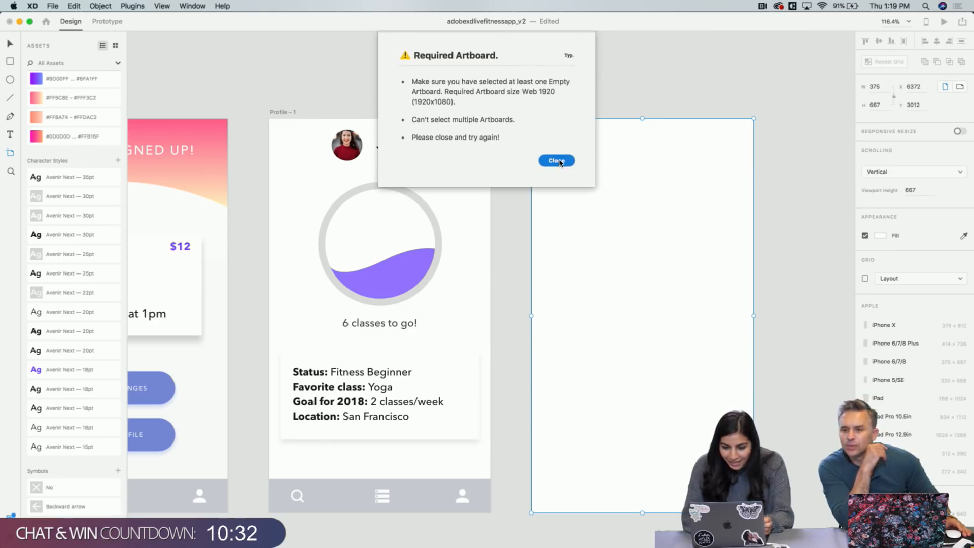
{"action": "left_click", "coordinate": [560, 160]}
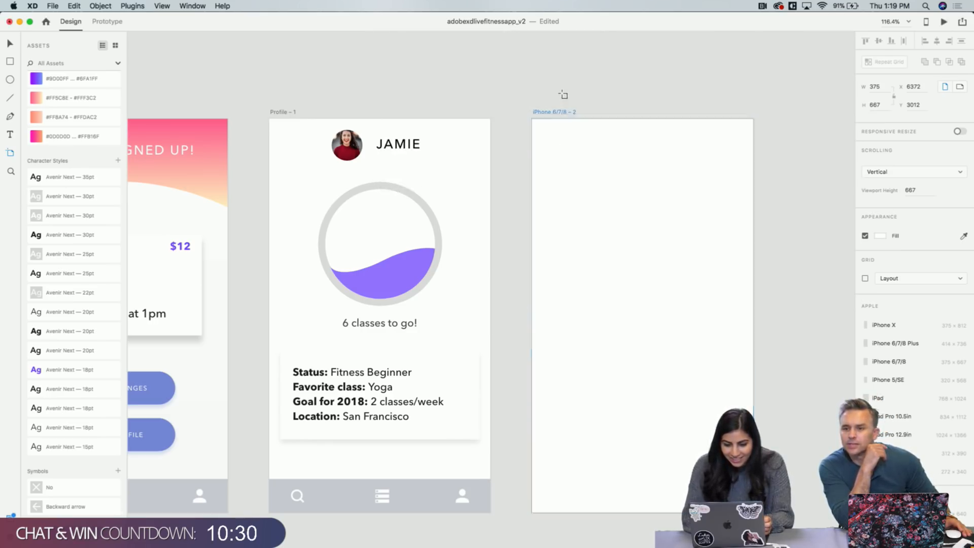
Add a second empty iPhone 6/7/8 artboard and try the Typist plugin again with only the first empty artboard selected
{"action": "left_click", "coordinate": [560, 97]}
{"action": "key", "text": "v"}
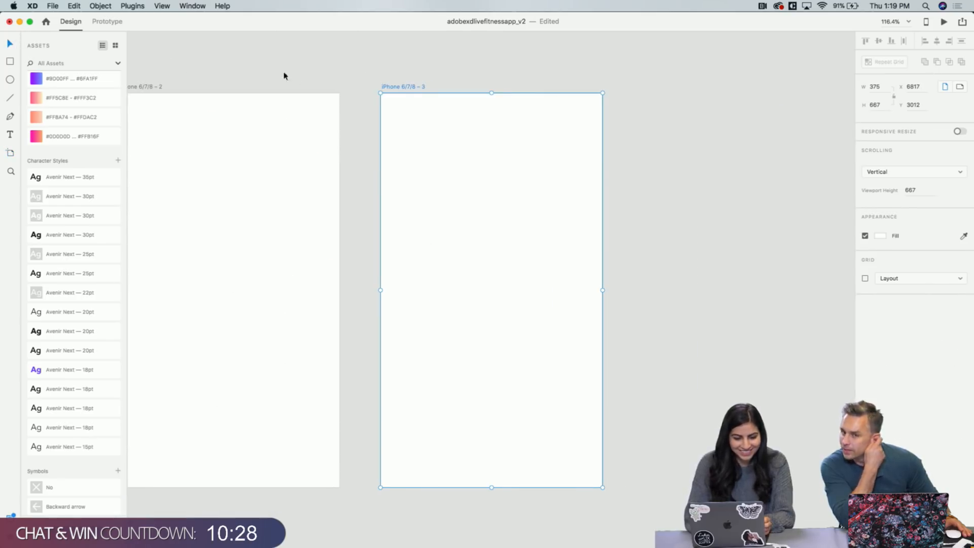
{"action": "scroll", "coordinate": [289, 76], "scroll_direction": "left", "scroll_amount": 5}
{"action": "left_click", "coordinate": [290, 95]}
{"action": "left_click", "coordinate": [141, 6]}
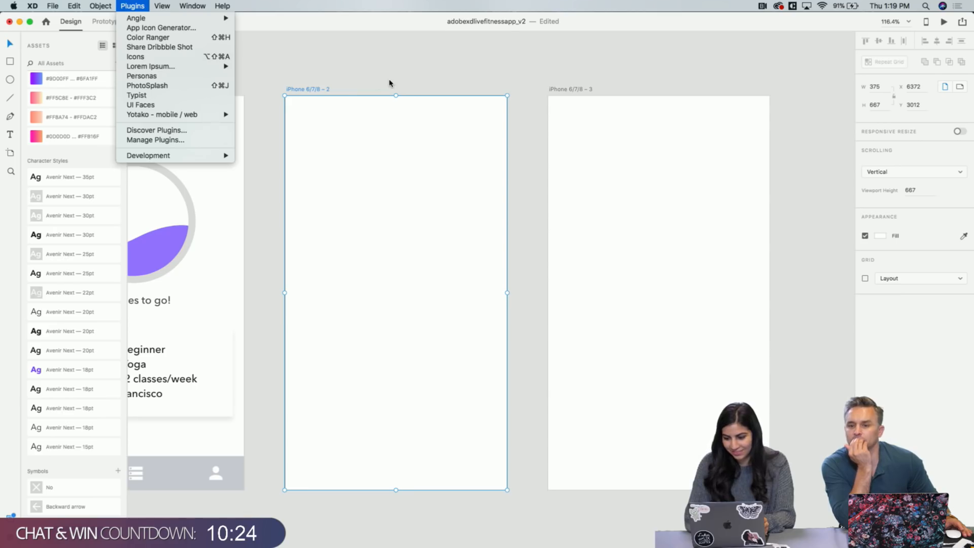
{"action": "left_click", "coordinate": [143, 97]}
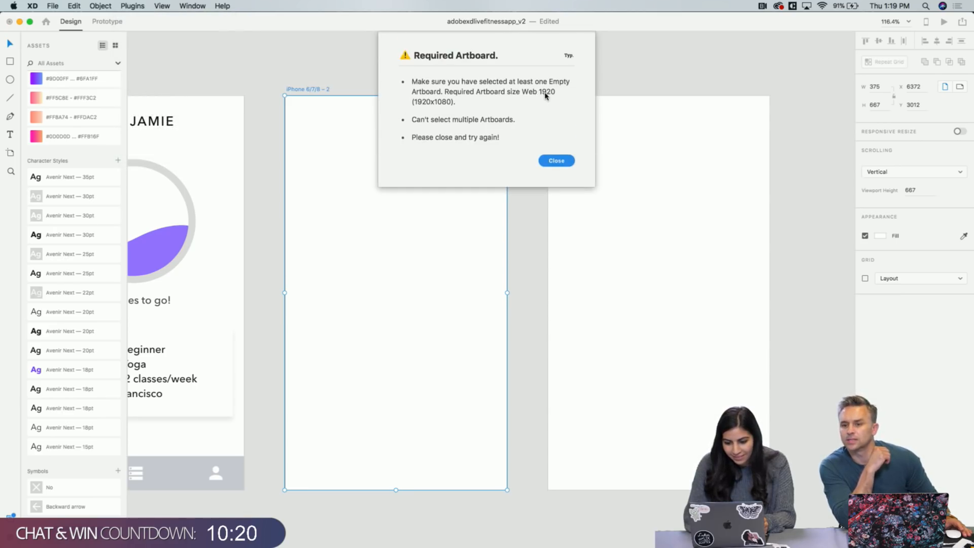
{"action": "left_click", "coordinate": [556, 160]}
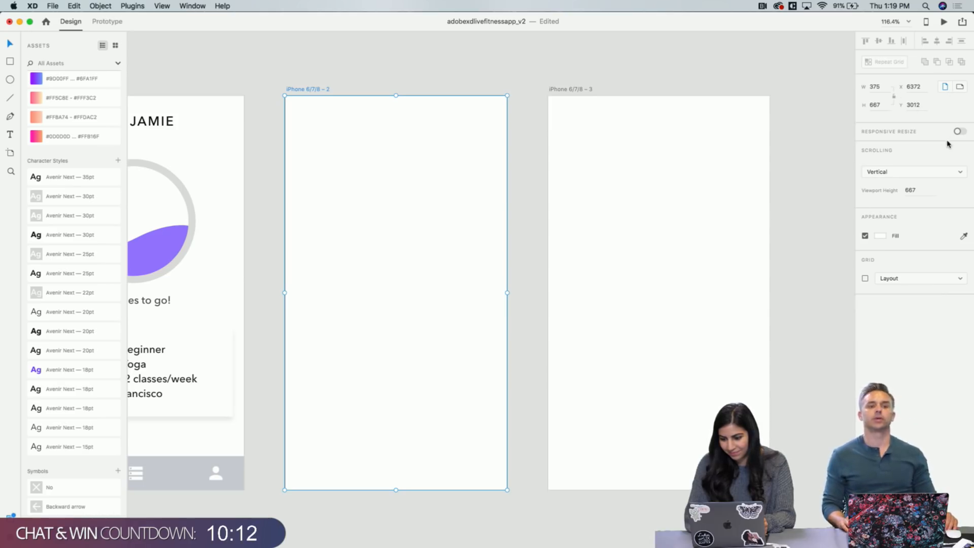
Resize the first empty artboard to 1920 by 1080 and delete the second empty artboard overlapping it
{"action": "left_click", "coordinate": [953, 171]}
{"action": "left_click", "coordinate": [953, 174]}
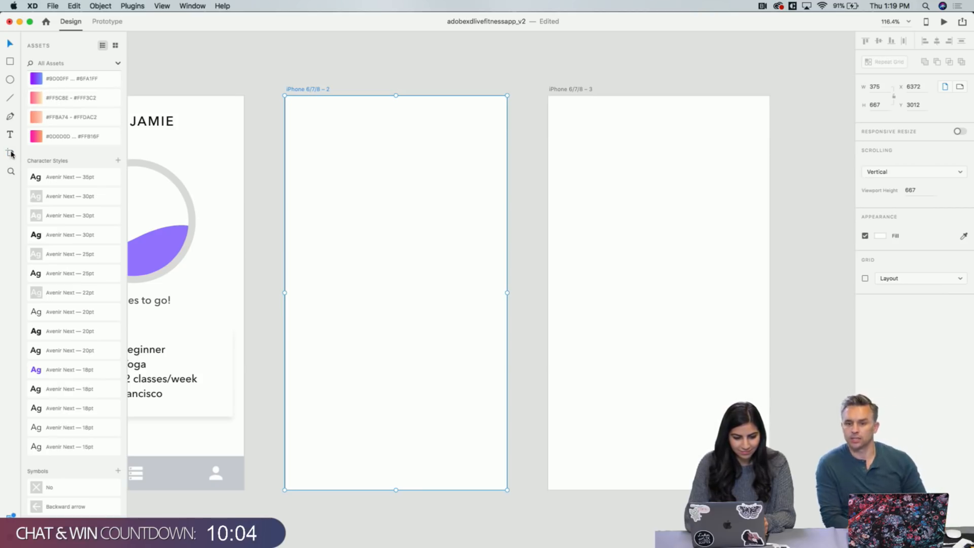
{"action": "left_click", "coordinate": [885, 90]}
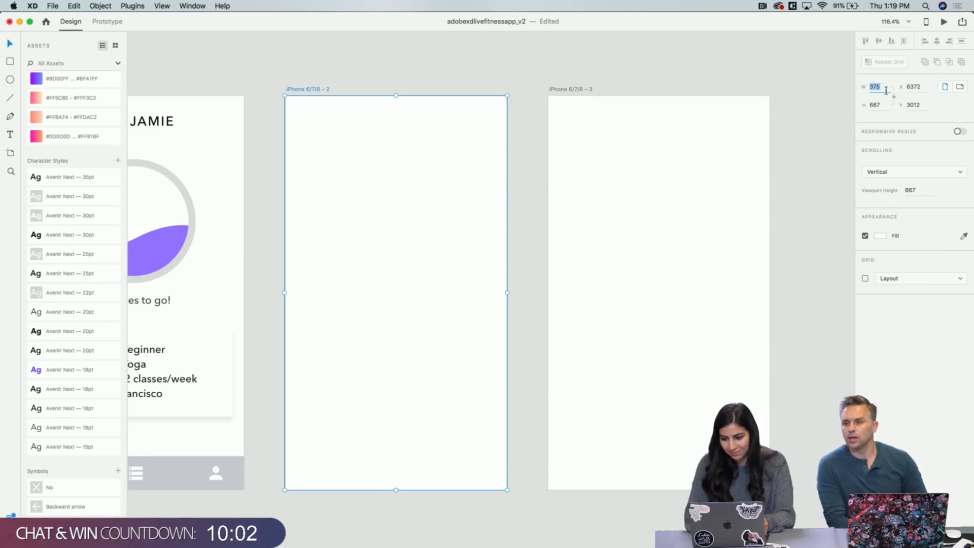
{"action": "type", "text": "1920"}
{"action": "left_click", "coordinate": [877, 105]}
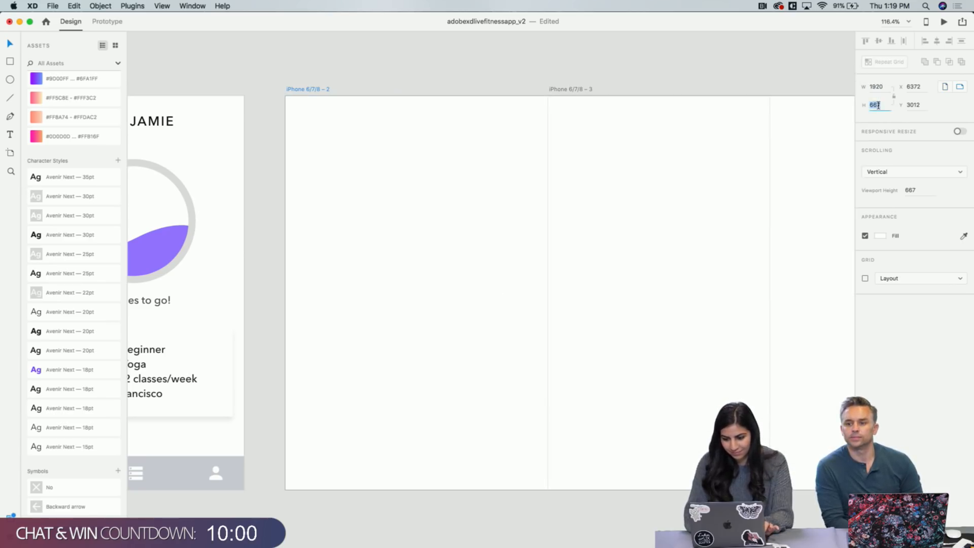
{"action": "type", "text": "1080"}
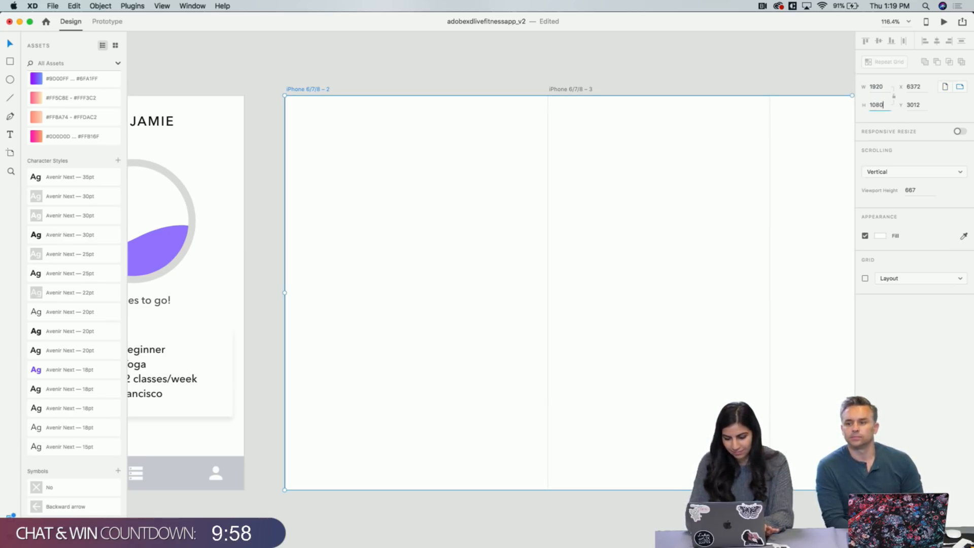
{"action": "key", "text": "Return"}
{"action": "left_click", "coordinate": [562, 90]}
{"action": "key", "text": "Delete"}
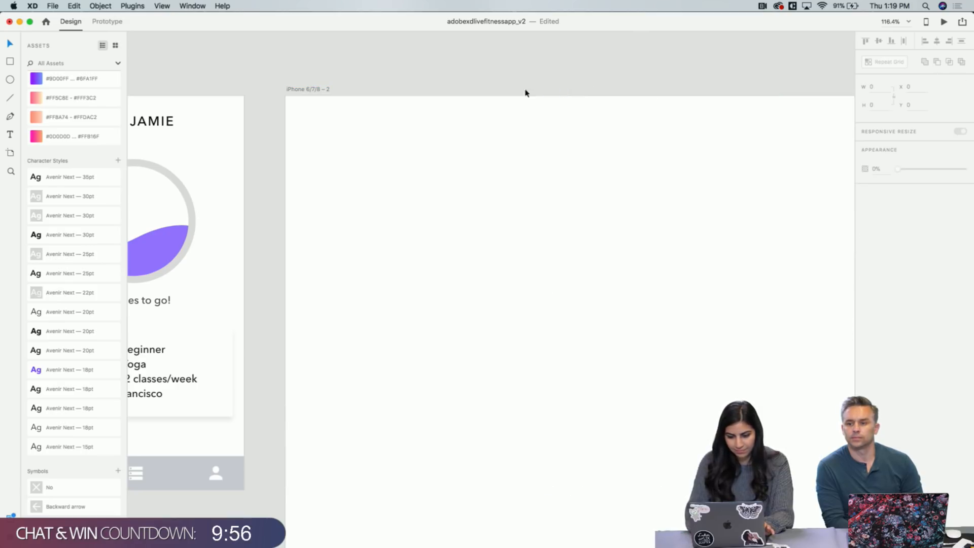
Try to generate modular typography on the 1920 by 1080 artboard with Typist, submitting only the ratio Golden Ratio - 1.618034
{"action": "scroll", "coordinate": [525, 93], "scroll_direction": "right", "scroll_amount": 4}
{"action": "scroll", "coordinate": [508, 96], "scroll_direction": "down", "scroll_amount": 5}
{"action": "left_click", "coordinate": [333, 79]}
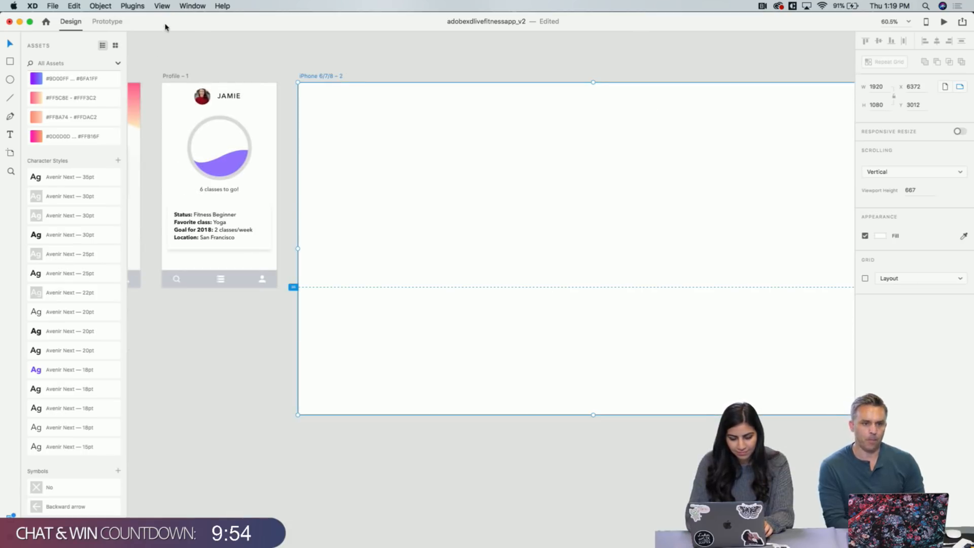
{"action": "scroll", "coordinate": [245, 78], "scroll_direction": "right", "scroll_amount": 4}
{"action": "left_click", "coordinate": [133, 6]}
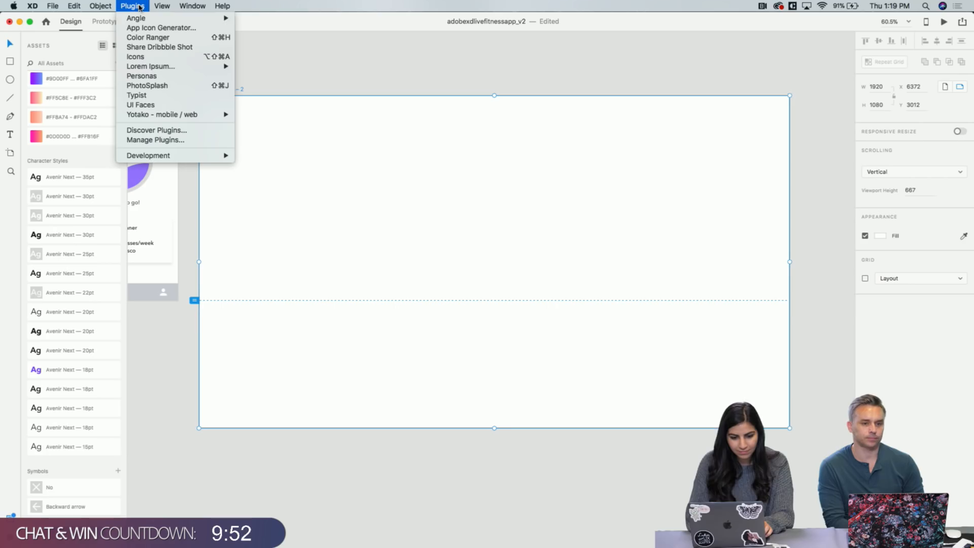
{"action": "left_click", "coordinate": [153, 95]}
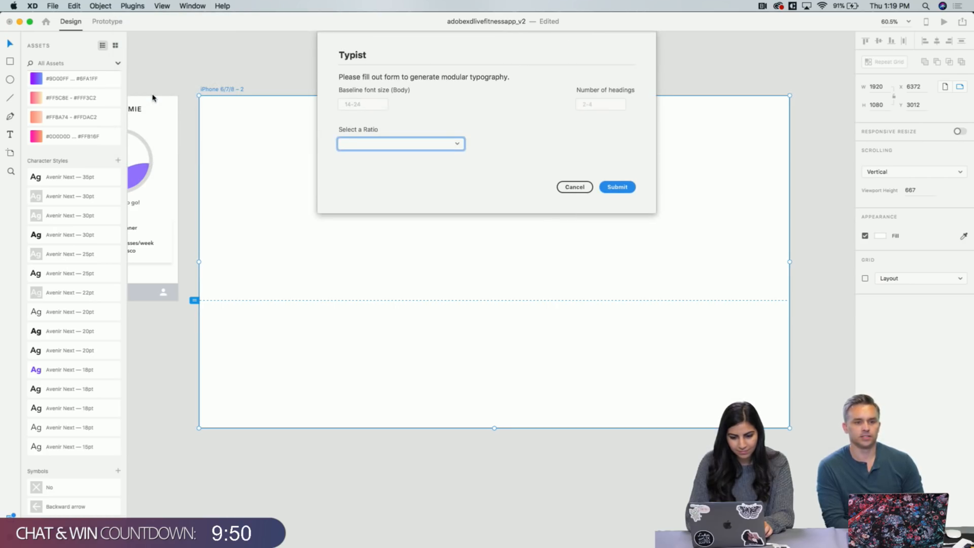
{"action": "left_click", "coordinate": [373, 143]}
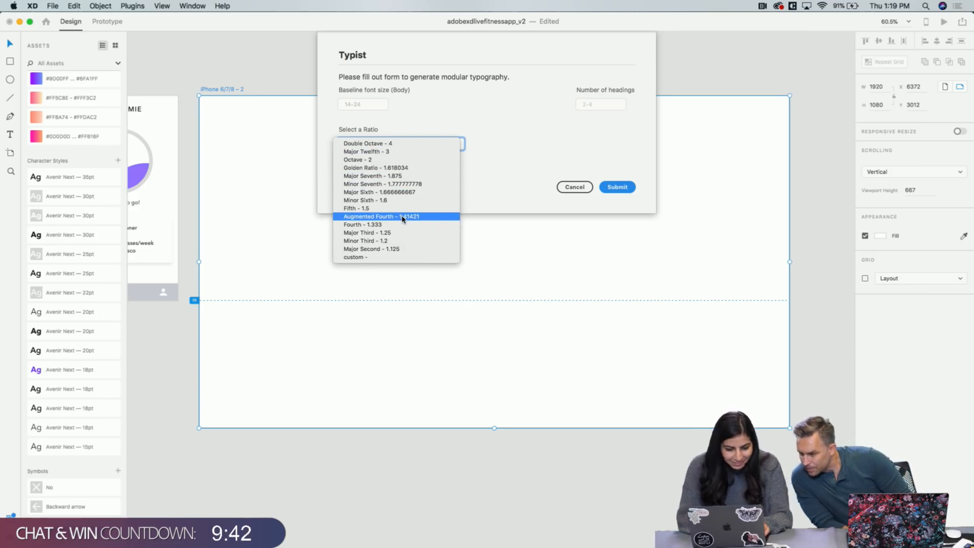
{"action": "left_click", "coordinate": [381, 169]}
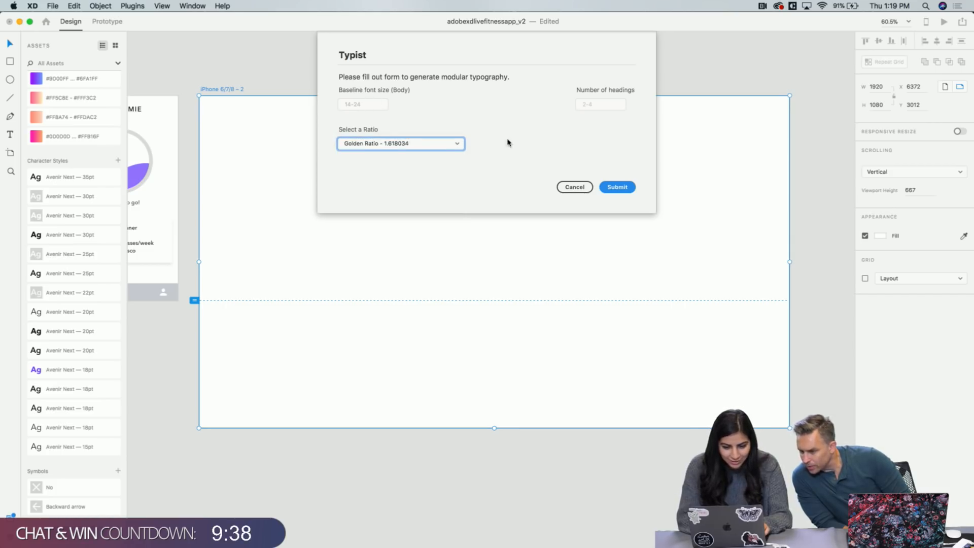
{"action": "left_click", "coordinate": [614, 188]}
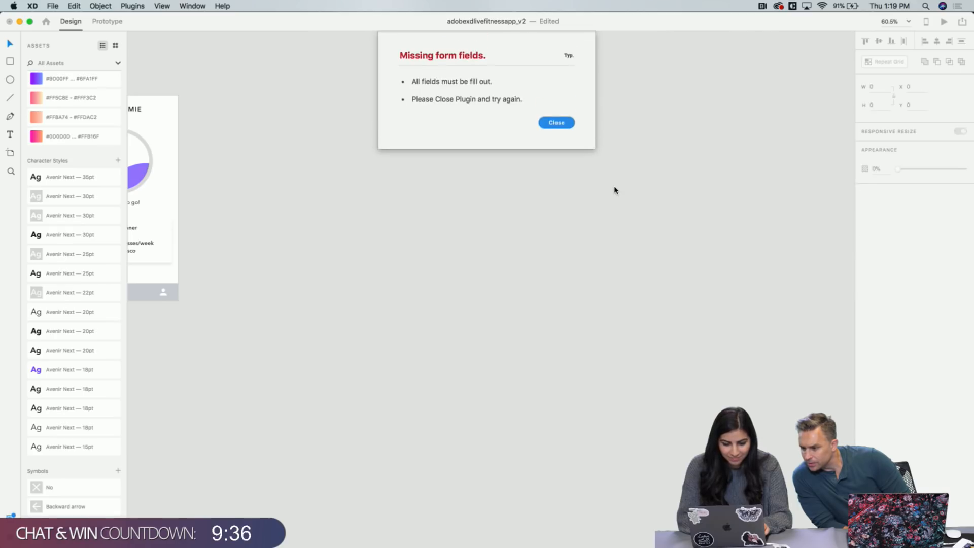
{"action": "left_click", "coordinate": [559, 125]}
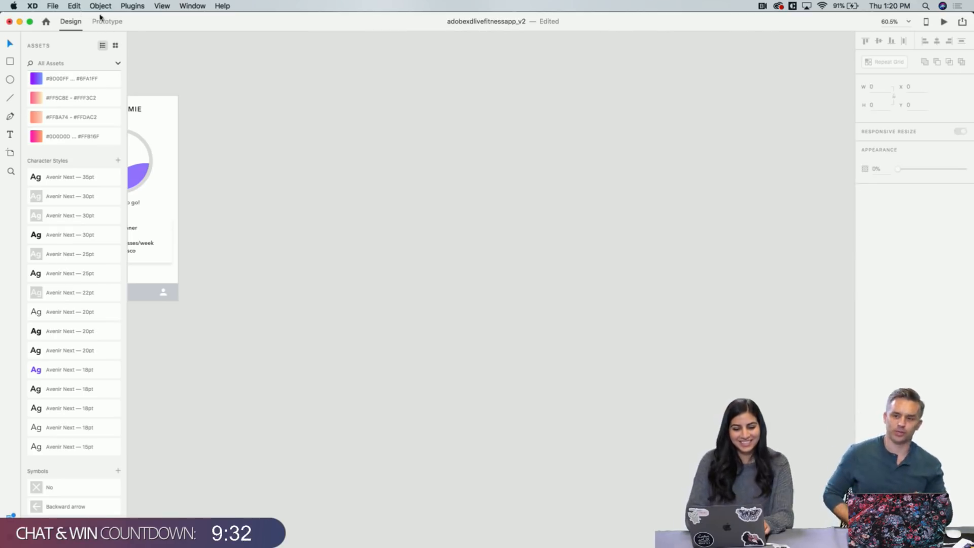
{"action": "scroll", "coordinate": [294, 182], "scroll_direction": "left", "scroll_amount": 5}
{"action": "scroll", "coordinate": [293, 183], "scroll_direction": "left", "scroll_amount": 5}
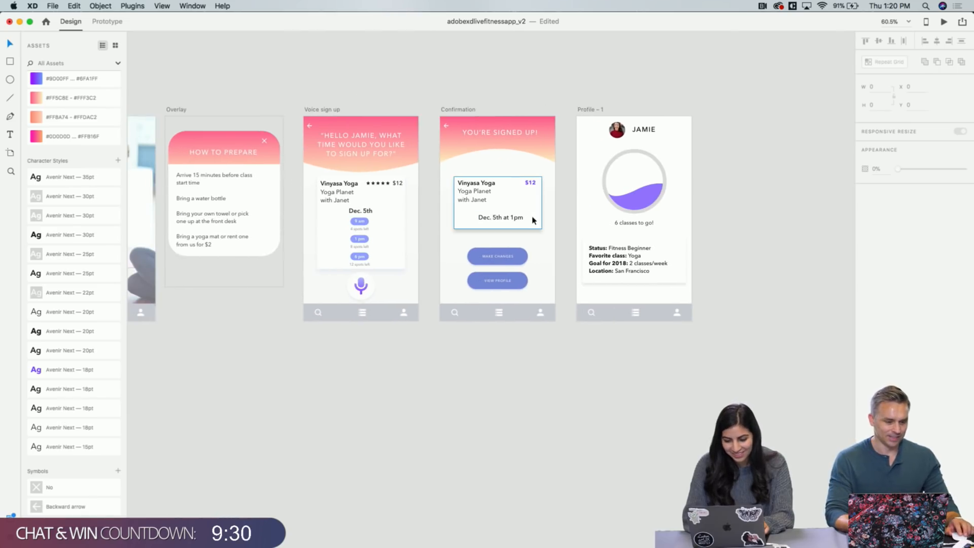
Review the app's row of artboards from Profile – 1 back to Welcome
{"action": "scroll", "coordinate": [532, 218], "scroll_direction": "left", "scroll_amount": 5}
{"action": "scroll", "coordinate": [533, 220], "scroll_direction": "left", "scroll_amount": 10}
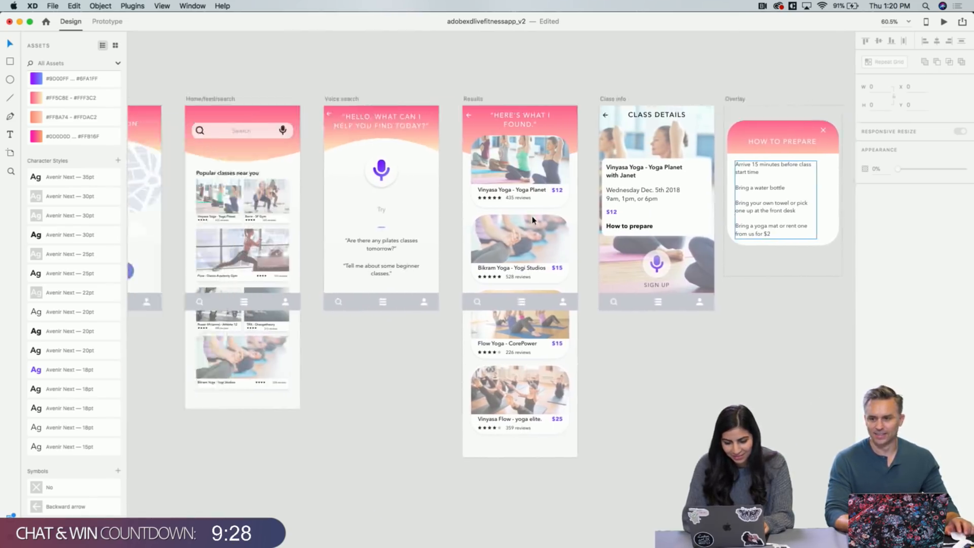
{"action": "scroll", "coordinate": [532, 220], "scroll_direction": "left", "scroll_amount": 3}
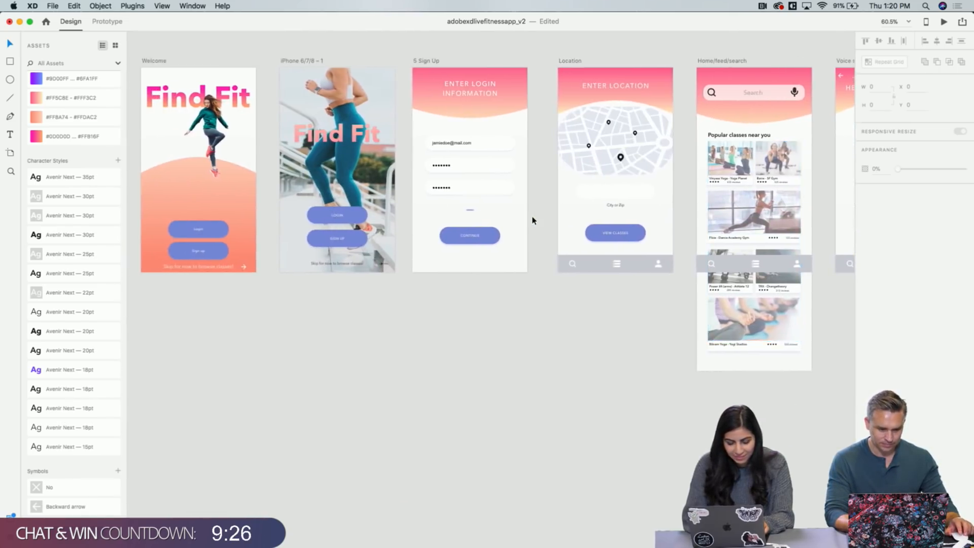
{"action": "scroll", "coordinate": [532, 220], "scroll_direction": "right", "scroll_amount": 10}
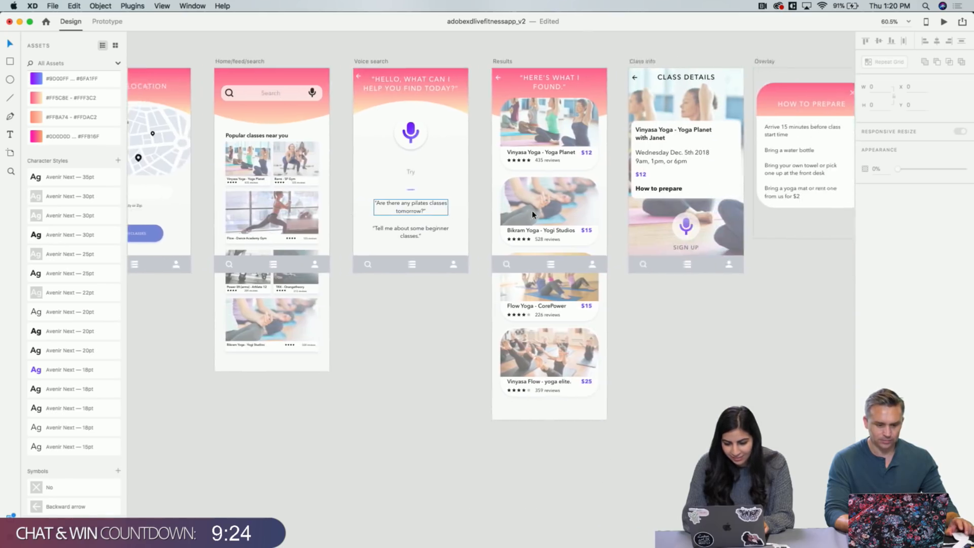
{"action": "scroll", "coordinate": [532, 214], "scroll_direction": "right", "scroll_amount": 7}
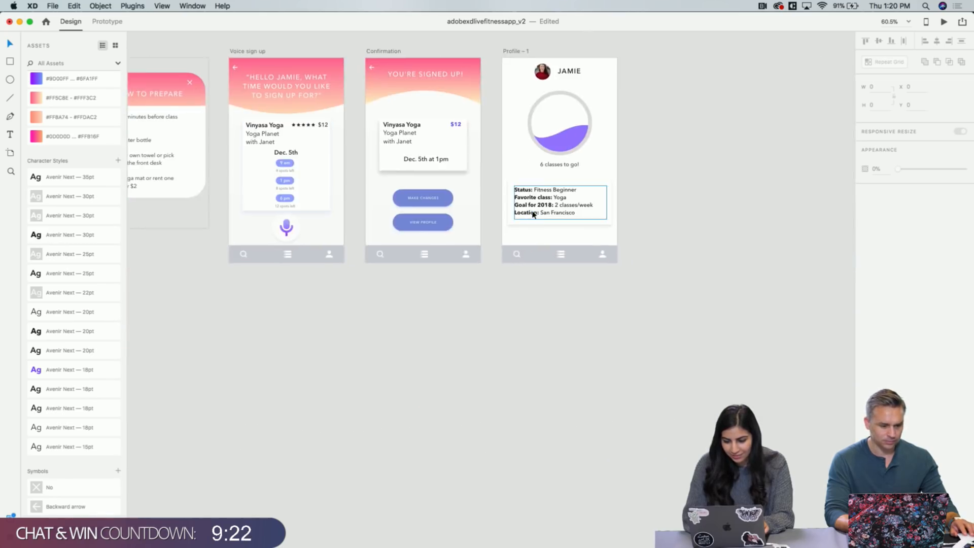
{"action": "scroll", "coordinate": [532, 214], "scroll_direction": "left", "scroll_amount": 20}
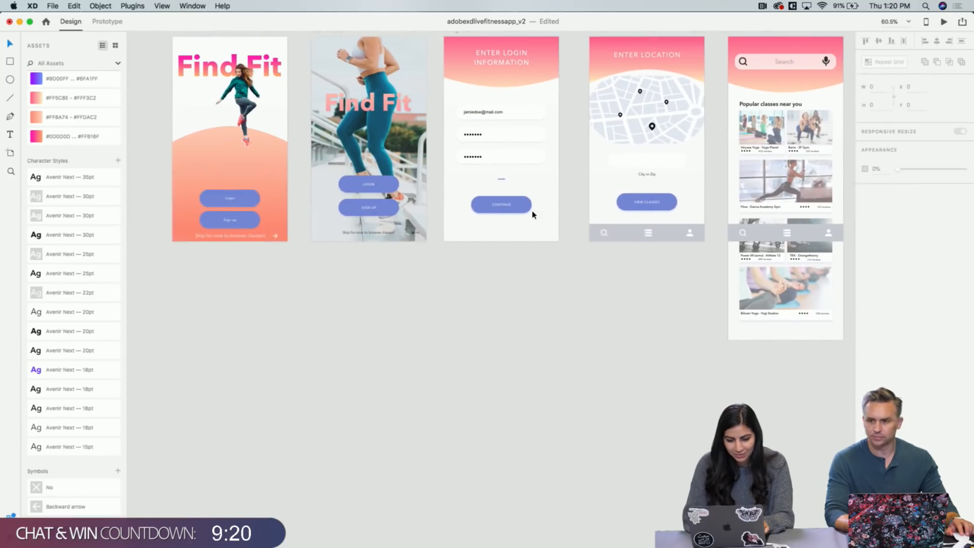
{"action": "scroll", "coordinate": [532, 210], "scroll_direction": "left", "scroll_amount": 2}
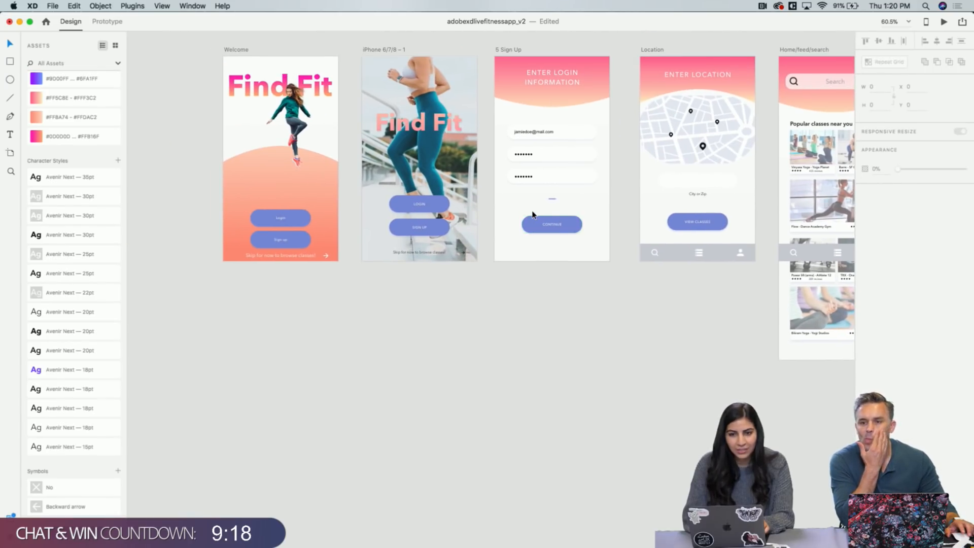
Move the Welcome artboard up and away from the main row of screens, to X 385 and Y 2059
{"action": "scroll", "coordinate": [272, 124], "scroll_direction": "up", "scroll_amount": 3}
{"action": "left_click_drag", "start_coordinate": [297, 135], "coordinate": [169, 37]}
{"action": "scroll", "coordinate": [213, 78], "scroll_direction": "up", "scroll_amount": 3}
{"action": "scroll", "coordinate": [219, 78], "scroll_direction": "up", "scroll_amount": 4}
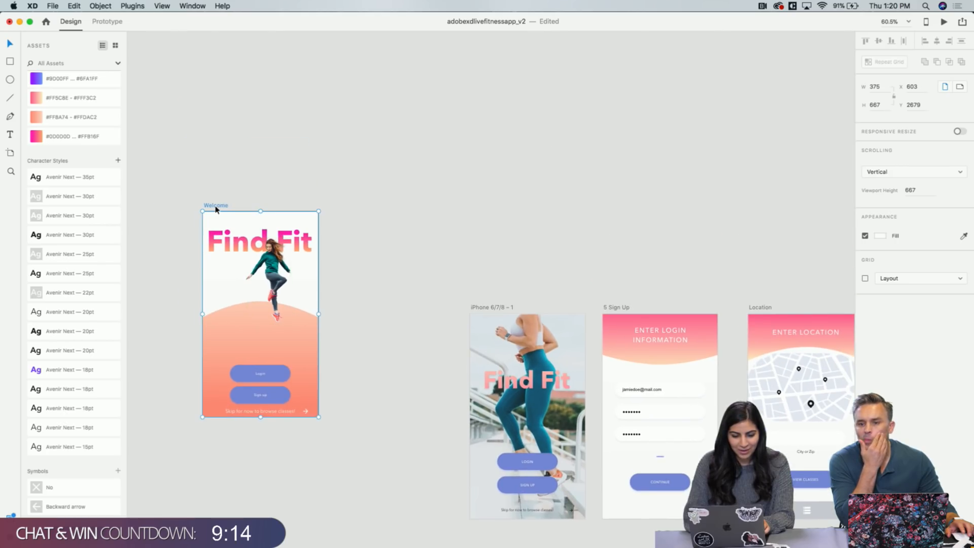
{"action": "left_click_drag", "start_coordinate": [215, 209], "coordinate": [149, 19]}
Check the moved Welcome artboard's placement against the row of screens that starts with iPhone 6/7/8 – 1
{"action": "scroll", "coordinate": [401, 232], "scroll_direction": "right", "scroll_amount": 6}
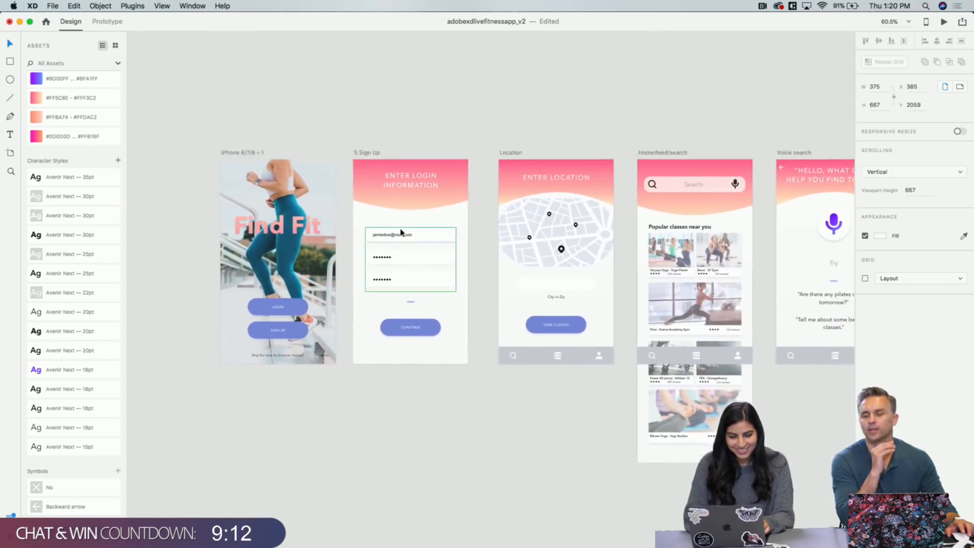
{"action": "scroll", "coordinate": [400, 233], "scroll_direction": "left", "scroll_amount": 10}
{"action": "scroll", "coordinate": [401, 232], "scroll_direction": "up", "scroll_amount": 5}
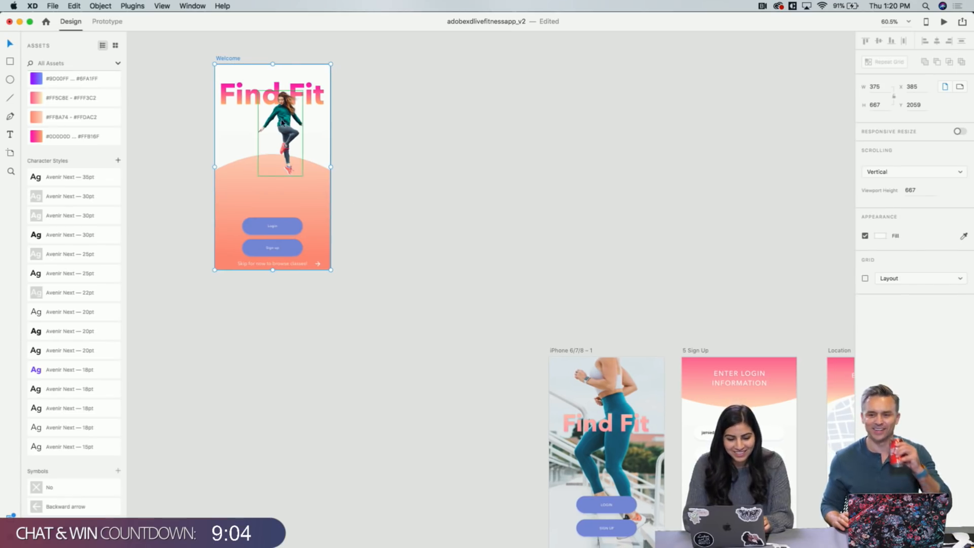
{"action": "scroll", "coordinate": [393, 297], "scroll_direction": "down", "scroll_amount": 2}
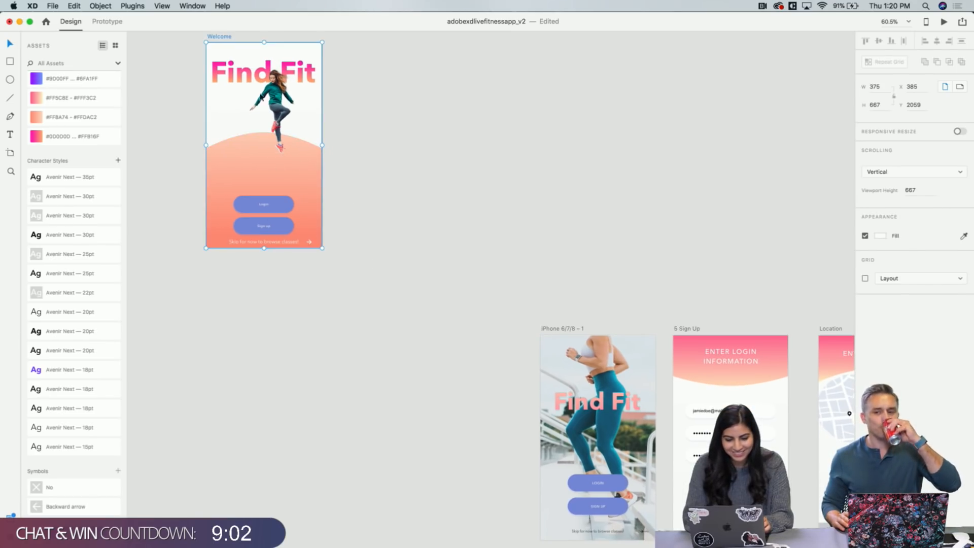
{"action": "scroll", "coordinate": [421, 284], "scroll_direction": "down", "scroll_amount": 5}
{"action": "scroll", "coordinate": [422, 285], "scroll_direction": "right", "scroll_amount": 3}
{"action": "scroll", "coordinate": [538, 203], "scroll_direction": "down", "scroll_amount": 3}
{"action": "scroll", "coordinate": [537, 203], "scroll_direction": "right", "scroll_amount": 6}
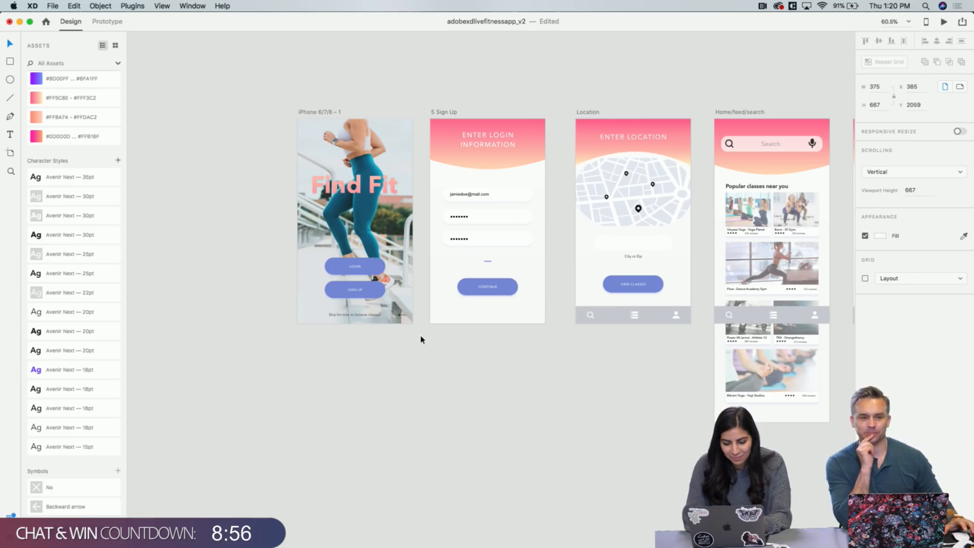
In prototype mode, link the LOGIN button to the 5 Sign Up artboard with a tap-triggered Dissolve transition using Ease In-Out easing
{"action": "scroll", "coordinate": [373, 261], "scroll_direction": "up", "scroll_amount": 5}
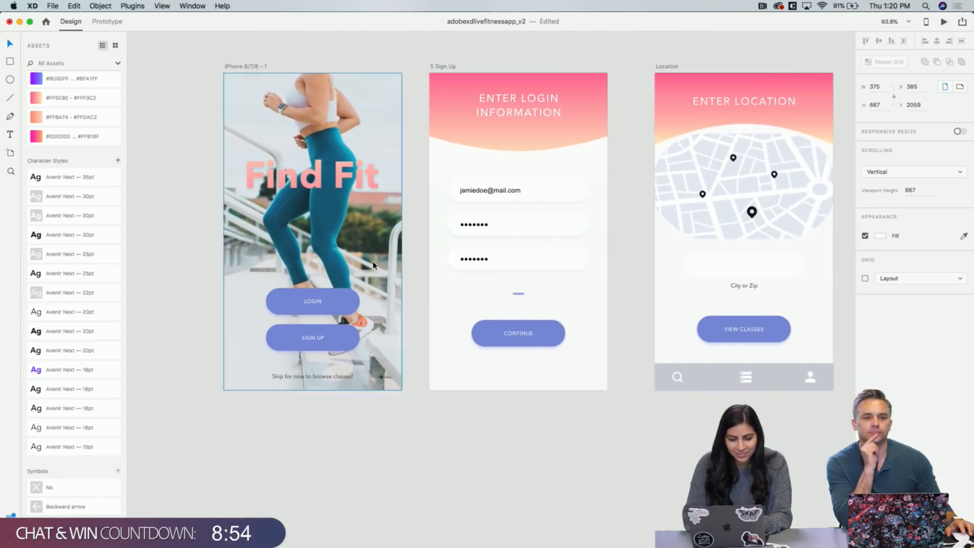
{"action": "left_click", "coordinate": [109, 21]}
{"action": "scroll", "coordinate": [328, 251], "scroll_direction": "down", "scroll_amount": 1}
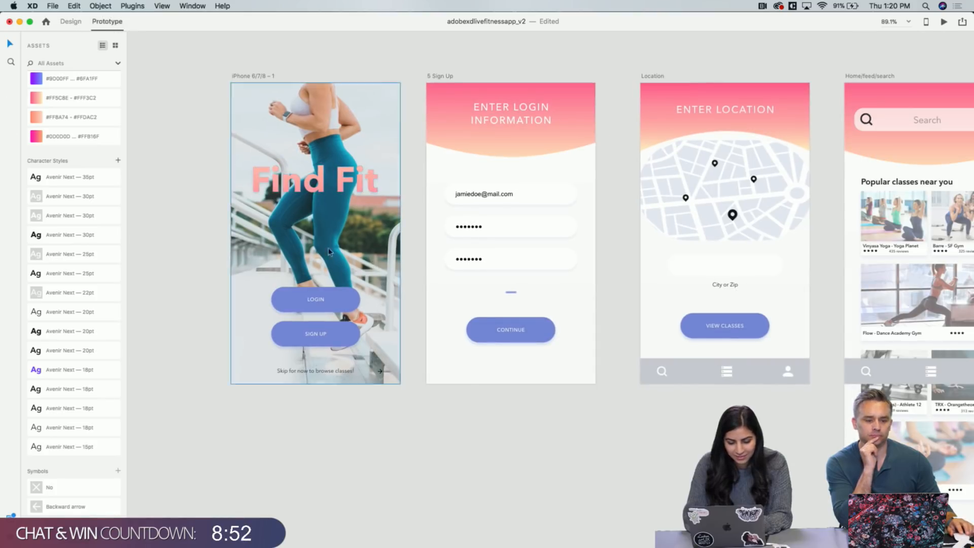
{"action": "left_click", "coordinate": [334, 303]}
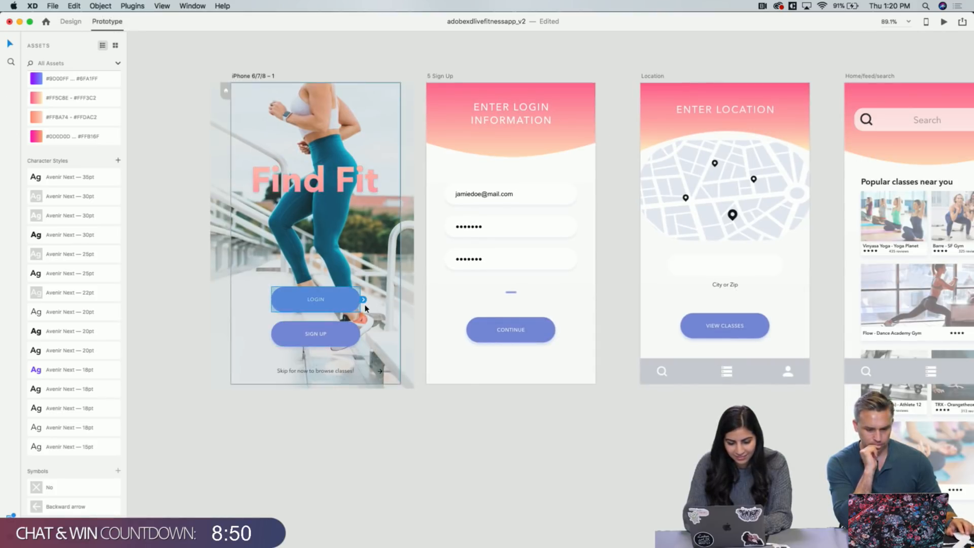
{"action": "left_click_drag", "start_coordinate": [363, 300], "coordinate": [364, 300]}
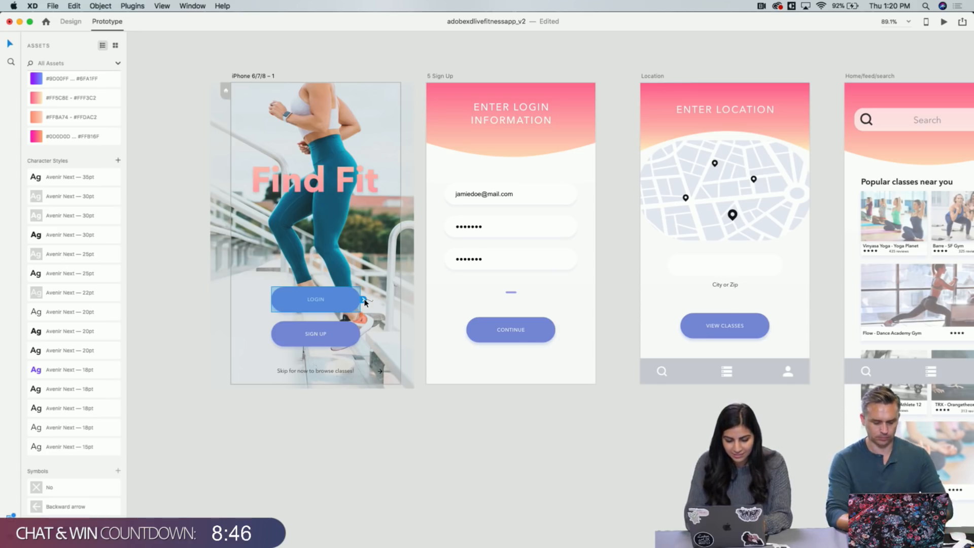
{"action": "left_click_drag", "start_coordinate": [364, 302], "coordinate": [510, 330]}
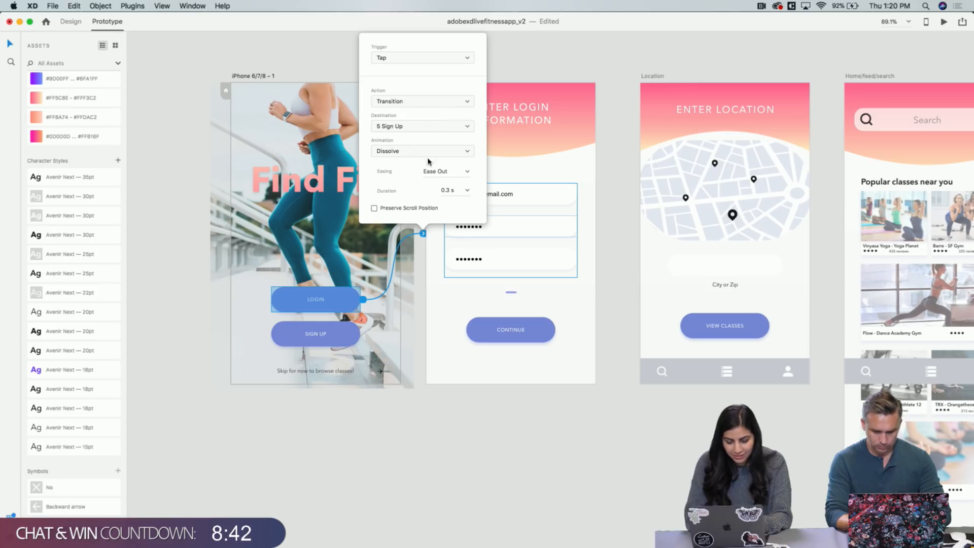
{"action": "left_click", "coordinate": [468, 173]}
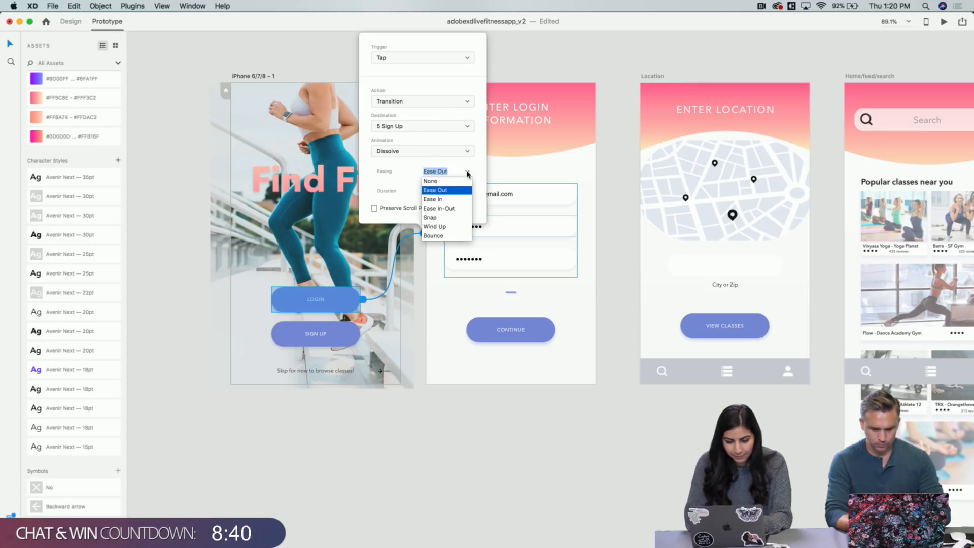
{"action": "left_click", "coordinate": [448, 209]}
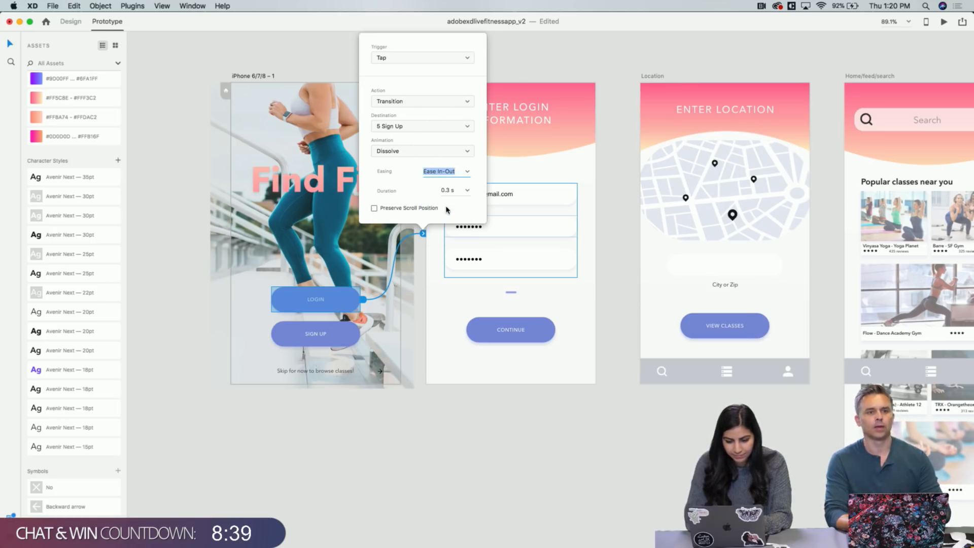
{"action": "left_click", "coordinate": [519, 74]}
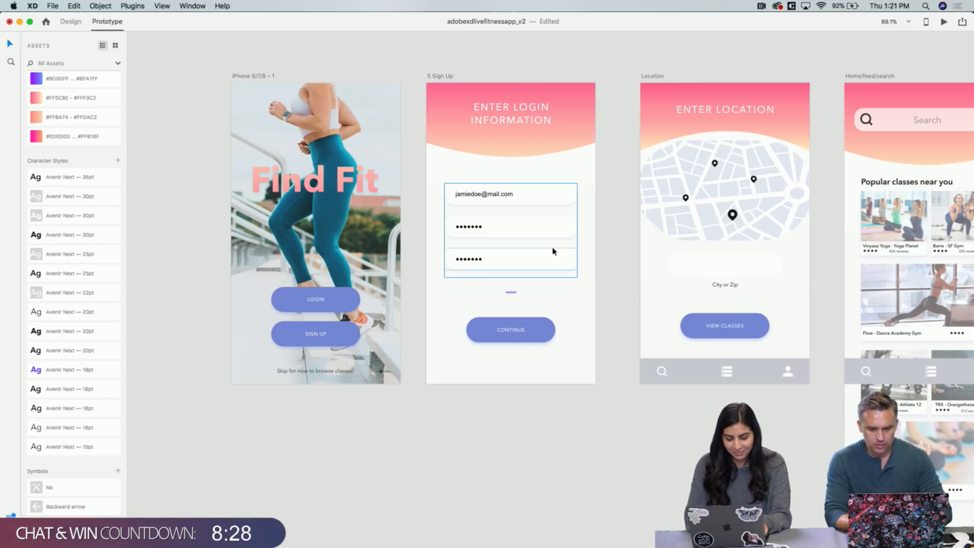
{"action": "scroll", "coordinate": [552, 251], "scroll_direction": "right", "scroll_amount": 5}
{"action": "left_click", "coordinate": [424, 318]}
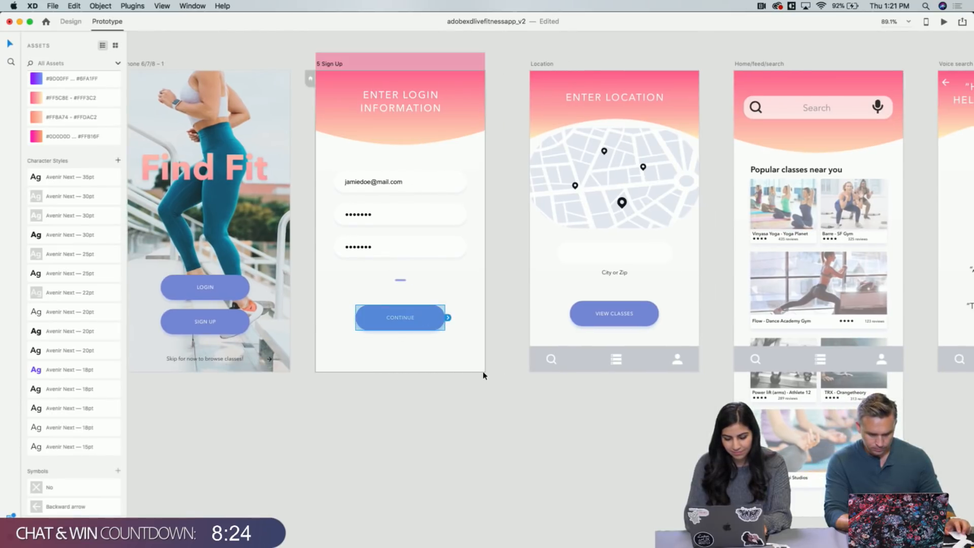
{"action": "scroll", "coordinate": [483, 376], "scroll_direction": "right", "scroll_amount": 5}
{"action": "scroll", "coordinate": [483, 376], "scroll_direction": "down", "scroll_amount": 3}
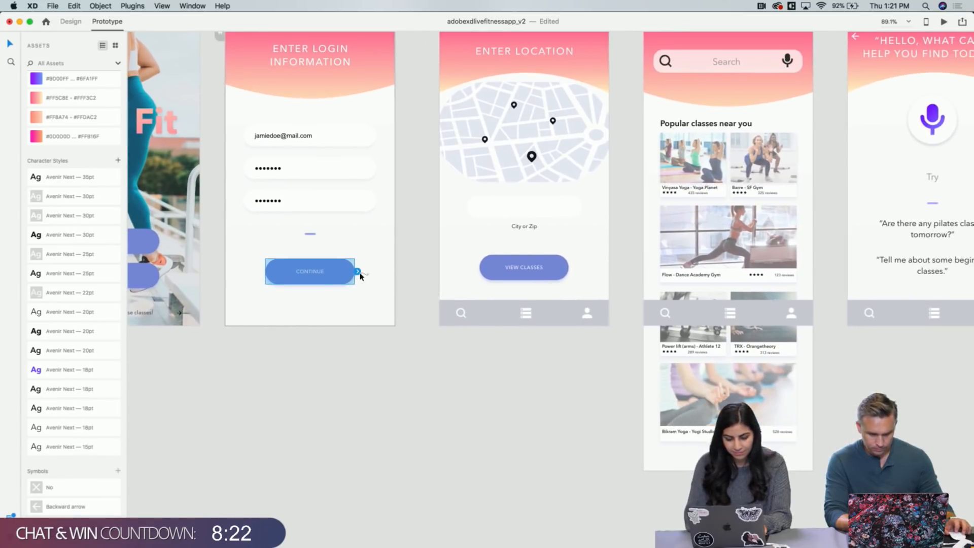
{"action": "left_click", "coordinate": [425, 263]}
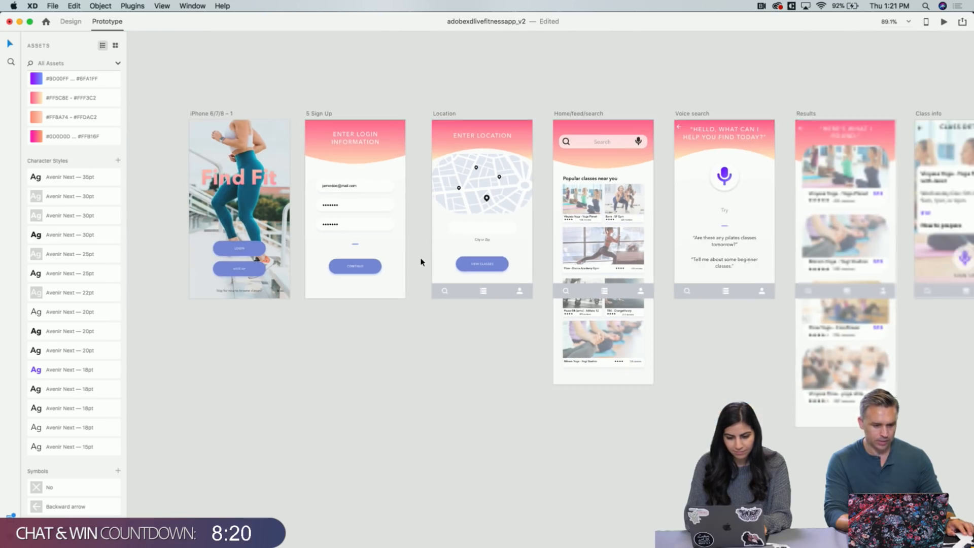
{"action": "scroll", "coordinate": [420, 262], "scroll_direction": "down", "scroll_amount": 5}
{"action": "scroll", "coordinate": [420, 262], "scroll_direction": "up", "scroll_amount": 3}
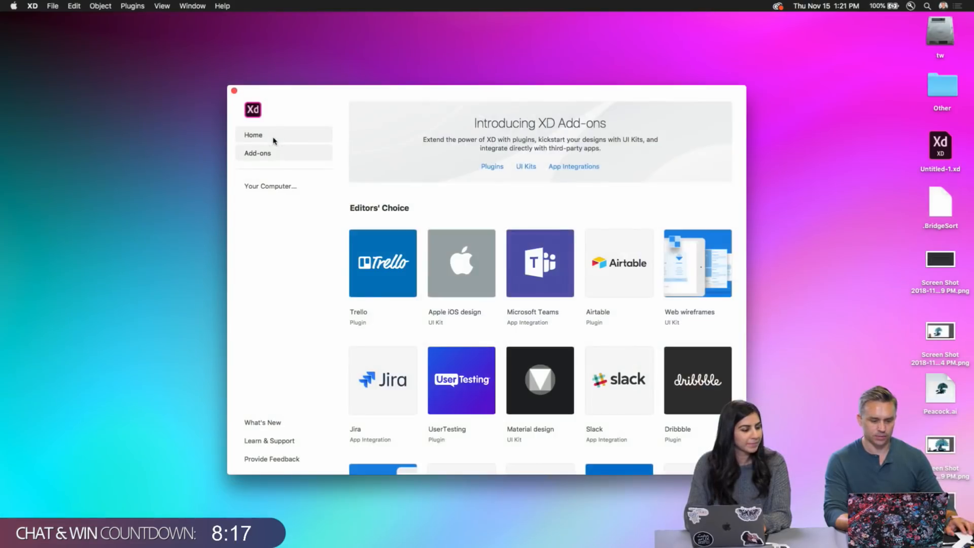
Open the list of all available plugins from the XD add-ons page
{"action": "left_click", "coordinate": [304, 134]}
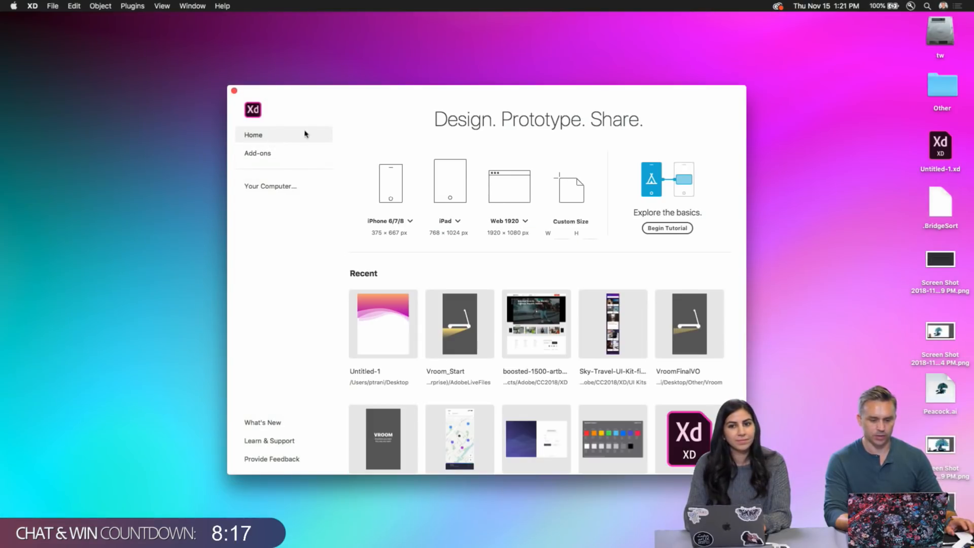
{"action": "left_click", "coordinate": [272, 157]}
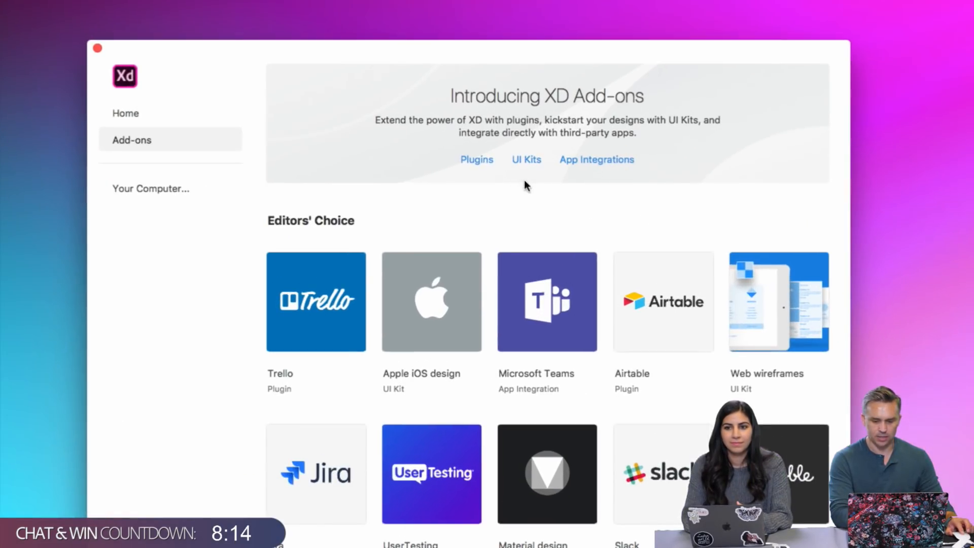
{"action": "left_click", "coordinate": [489, 166]}
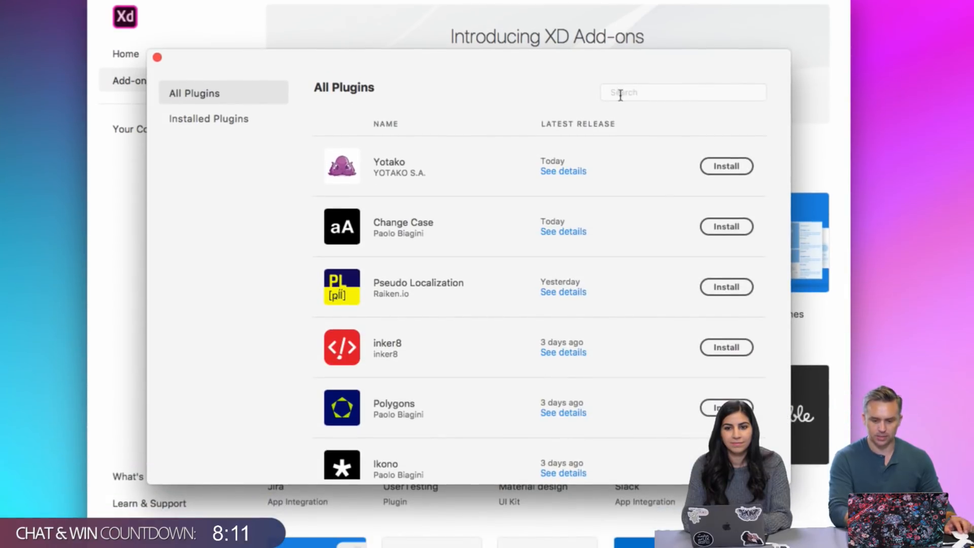
Search the plugins for "change case" and show the details of the Change Case plugin
{"action": "left_click", "coordinate": [619, 95]}
{"action": "type", "text": "c"}
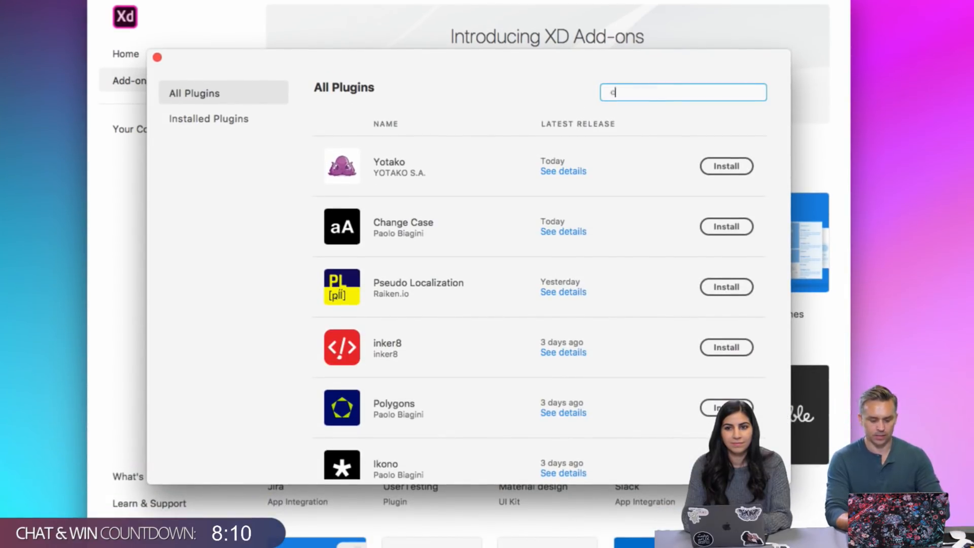
{"action": "type", "text": "hange case"}
{"action": "key", "text": "Return"}
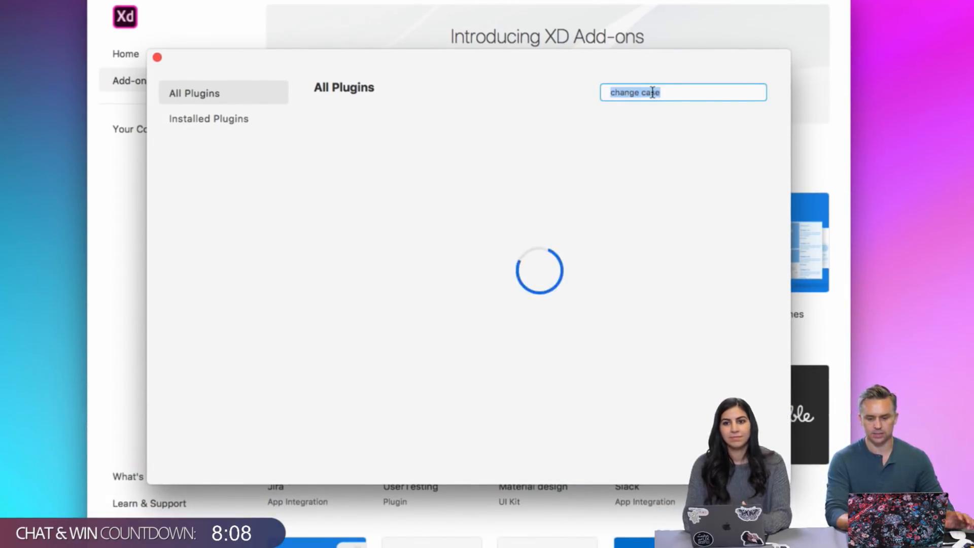
{"action": "left_click", "coordinate": [554, 174]}
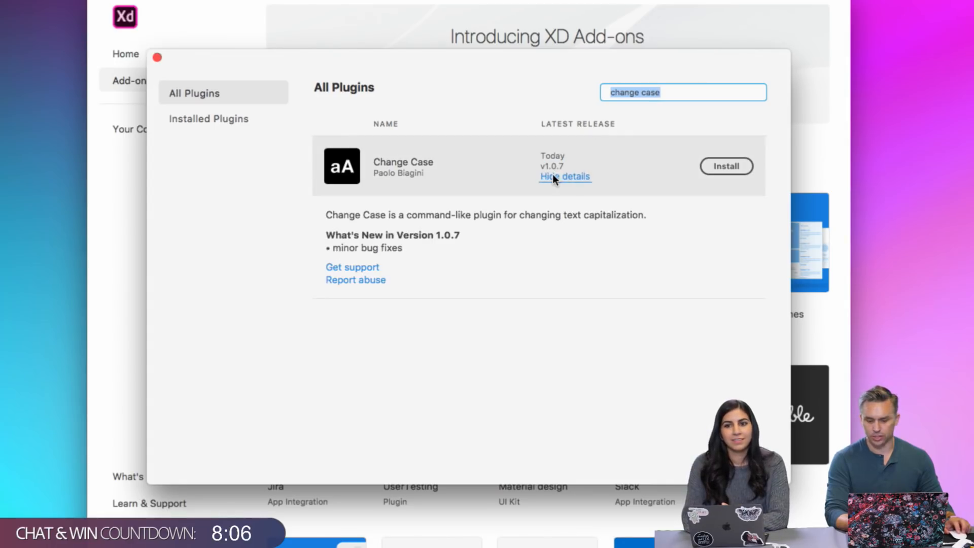
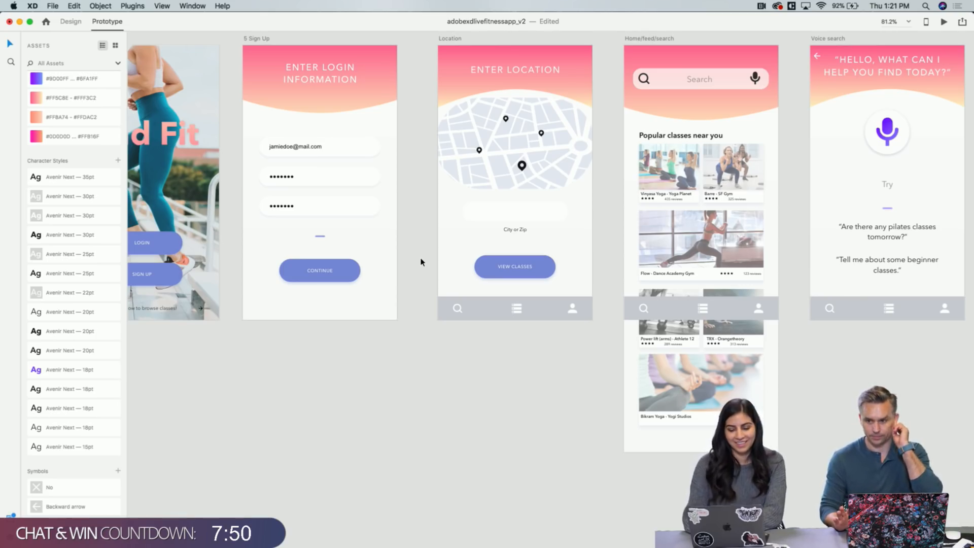
Return to the fitness app document's design mode and duplicate the Location artboard directly below the original
{"action": "scroll", "coordinate": [479, 279], "scroll_direction": "up", "scroll_amount": 3}
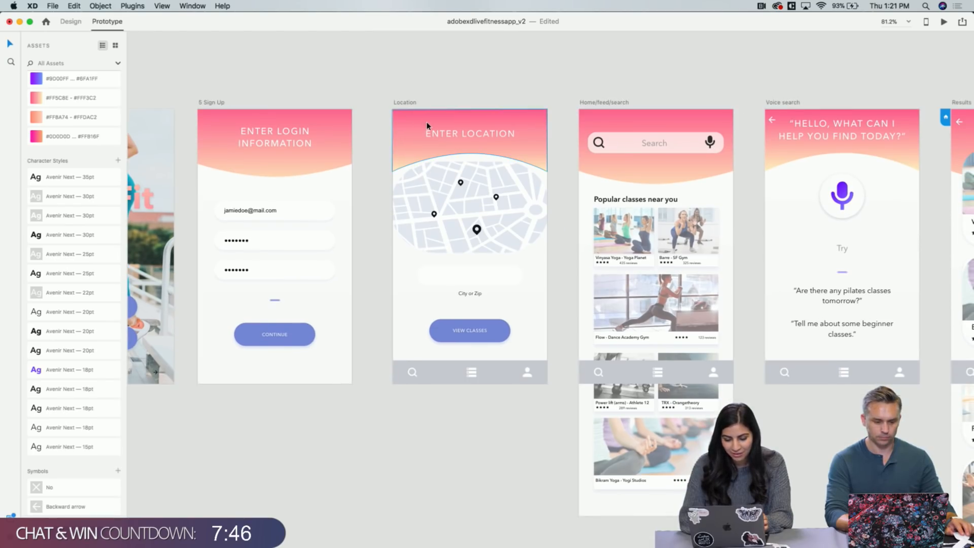
{"action": "scroll", "coordinate": [428, 127], "scroll_direction": "down", "scroll_amount": 2}
{"action": "scroll", "coordinate": [439, 73], "scroll_direction": "right", "scroll_amount": 2}
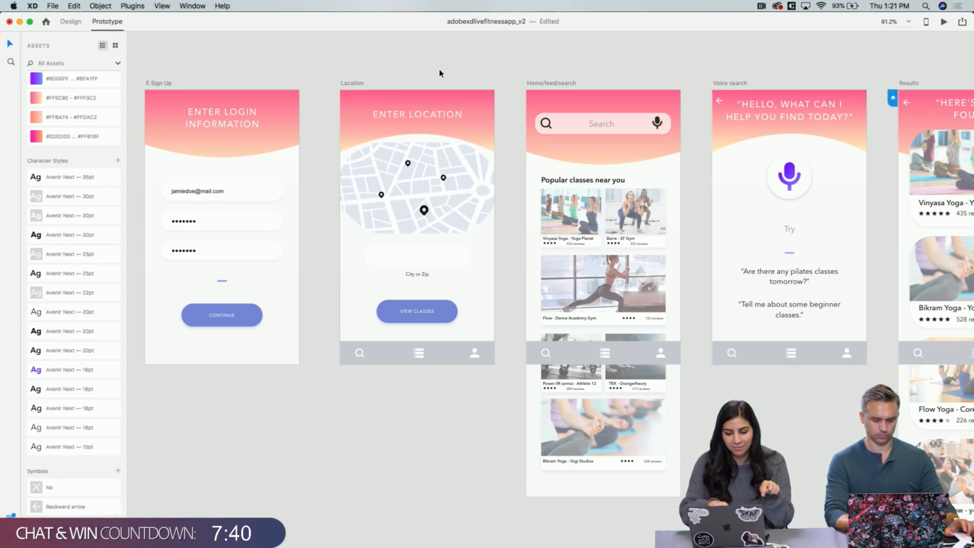
{"action": "scroll", "coordinate": [439, 73], "scroll_direction": "down", "scroll_amount": 2}
{"action": "scroll", "coordinate": [439, 73], "scroll_direction": "left", "scroll_amount": 2}
{"action": "left_click", "coordinate": [381, 47]}
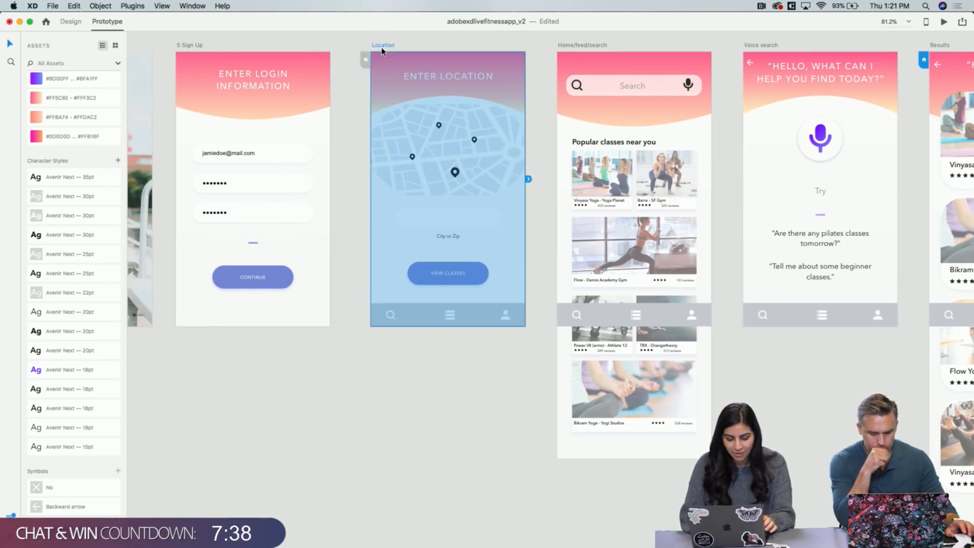
{"action": "key", "text": "ctrl+Tab"}
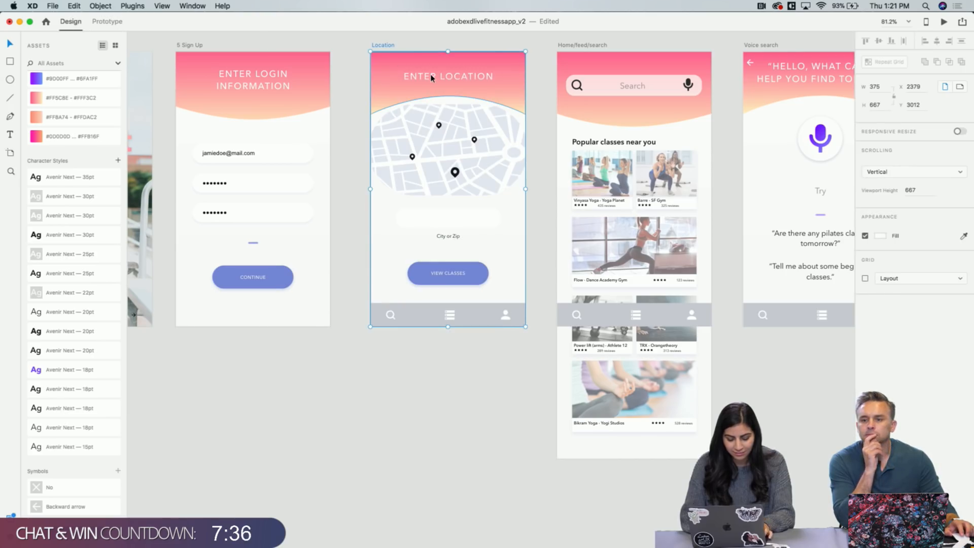
{"action": "key", "text": "super+d"}
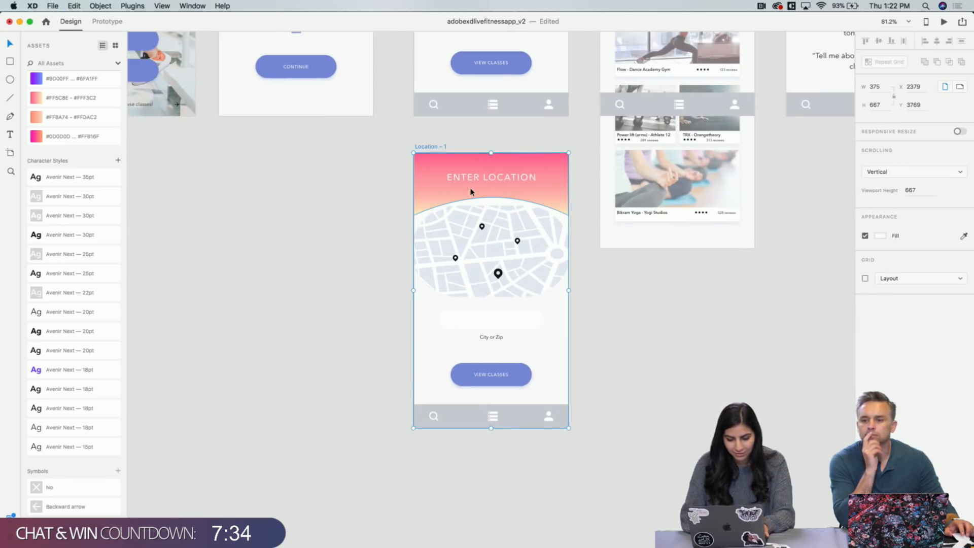
Duplicate the Location – 1 artboard and place the copy directly to its left, with their top edges aligned
{"action": "key", "text": "super+d"}
{"action": "left_click_drag", "start_coordinate": [440, 148], "coordinate": [179, 343]}
{"action": "scroll", "coordinate": [330, 324], "scroll_direction": "down", "scroll_amount": 3}
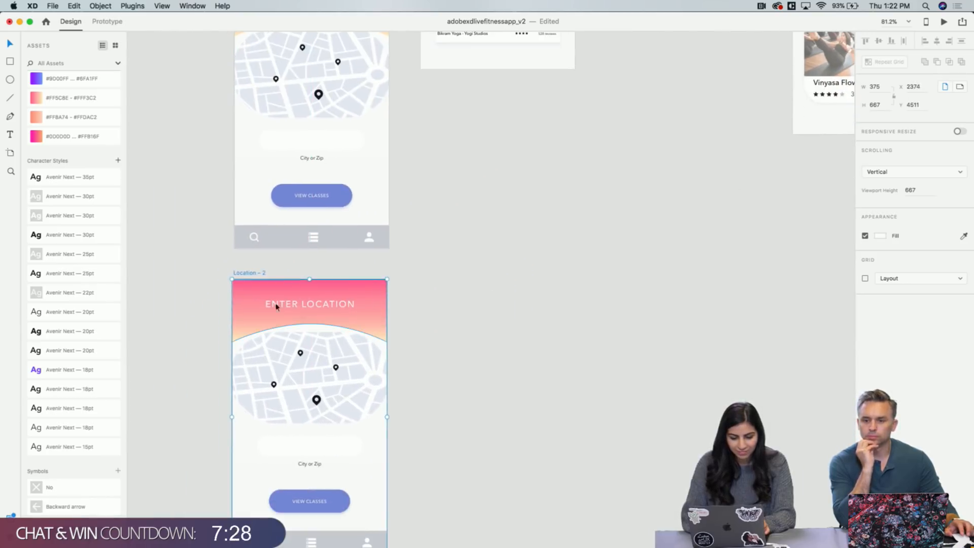
{"action": "left_click_drag", "start_coordinate": [242, 283], "coordinate": [146, 192]}
{"action": "scroll", "coordinate": [157, 198], "scroll_direction": "up", "scroll_amount": 5}
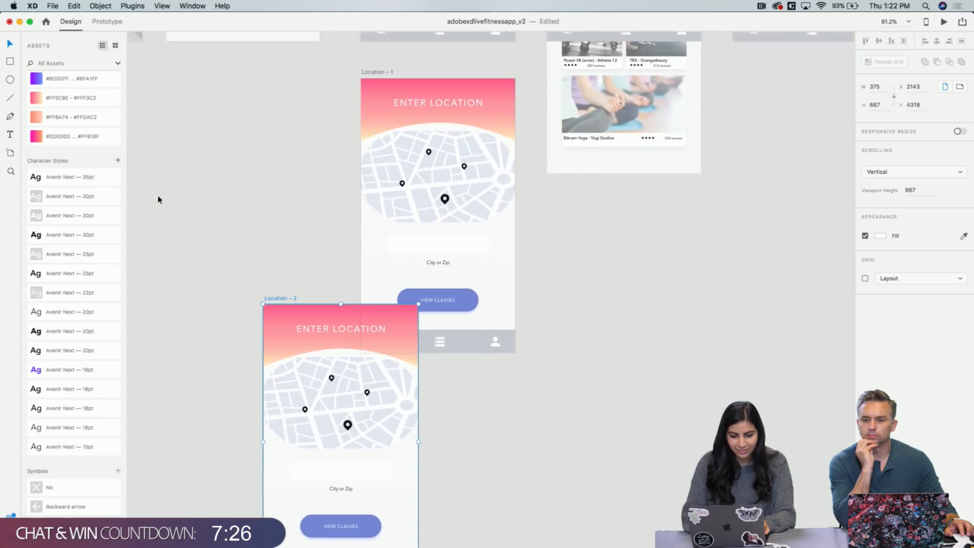
{"action": "left_click_drag", "start_coordinate": [320, 376], "coordinate": [230, 148]}
{"action": "scroll", "coordinate": [230, 147], "scroll_direction": "up", "scroll_amount": 5}
{"action": "scroll", "coordinate": [230, 148], "scroll_direction": "down", "scroll_amount": 4}
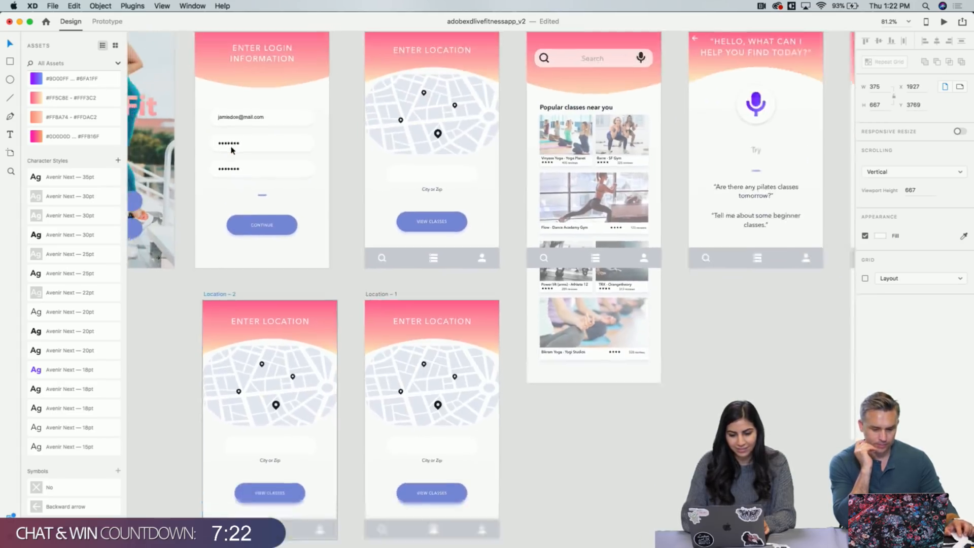
Duplicate the Location – 1 artboard once more and place this copy directly below it
{"action": "left_click", "coordinate": [353, 264]}
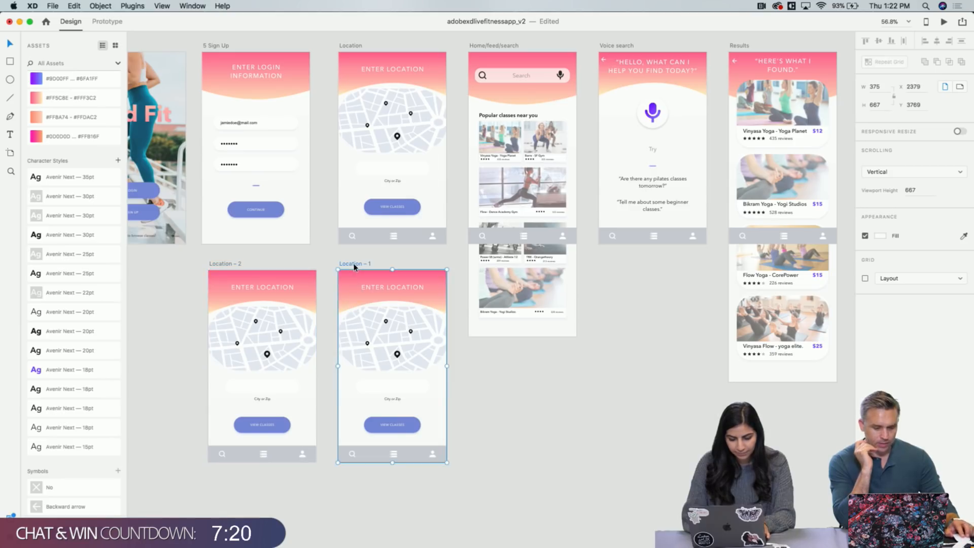
{"action": "key", "text": "super+d"}
{"action": "left_click_drag", "start_coordinate": [612, 265], "coordinate": [355, 478]}
{"action": "scroll", "coordinate": [354, 477], "scroll_direction": "down", "scroll_amount": 5}
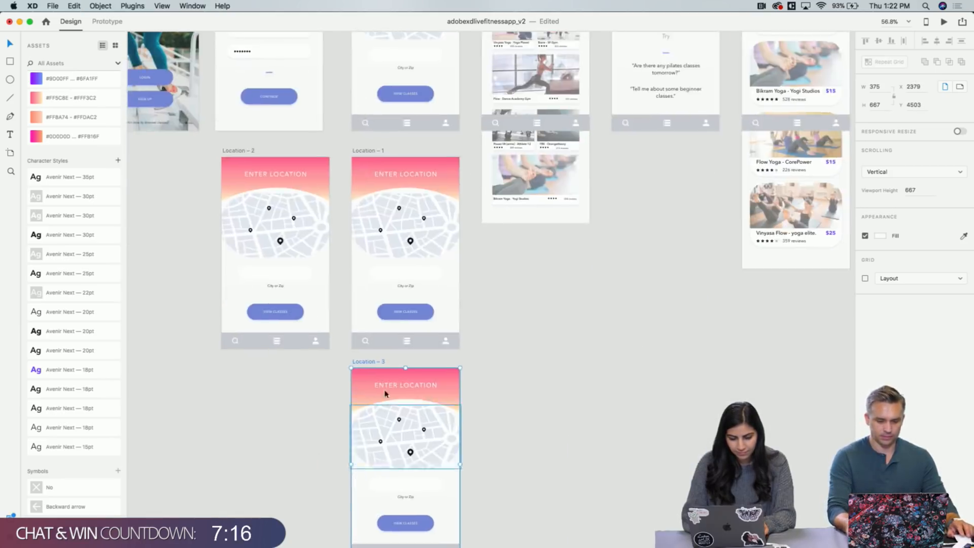
{"action": "scroll", "coordinate": [315, 274], "scroll_direction": "left", "scroll_amount": 2}
{"action": "scroll", "coordinate": [345, 314], "scroll_direction": "up", "scroll_amount": 5}
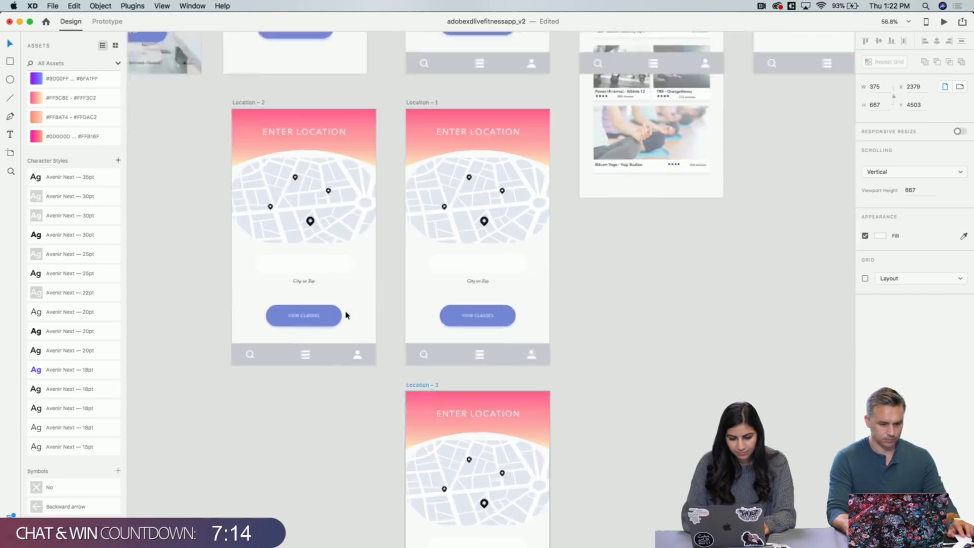
On the Location – 2 artboard, move the topmost map pin up behind the pink header, to about X 157, Y 85
{"action": "scroll", "coordinate": [346, 315], "scroll_direction": "up", "scroll_amount": 4}
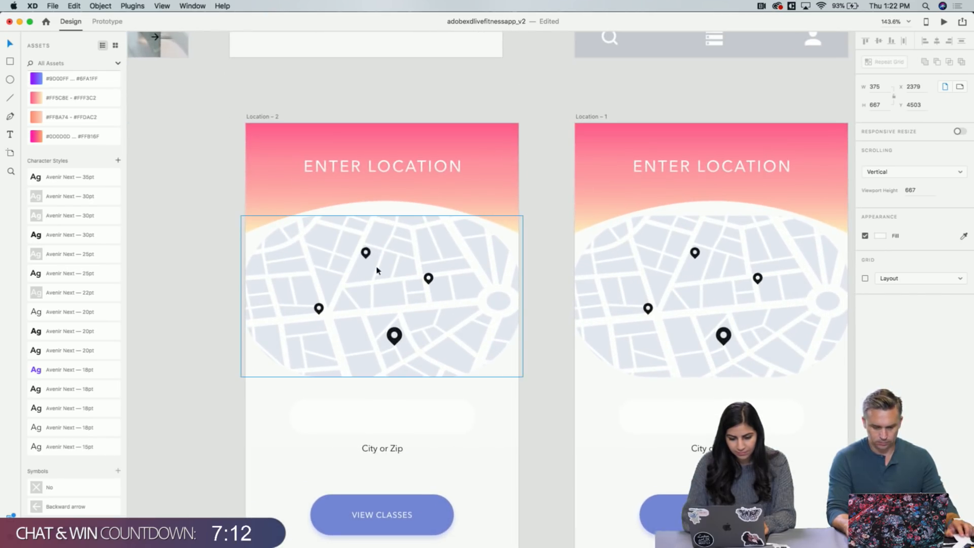
{"action": "left_click", "coordinate": [367, 253]}
{"action": "double_click", "coordinate": [366, 254]}
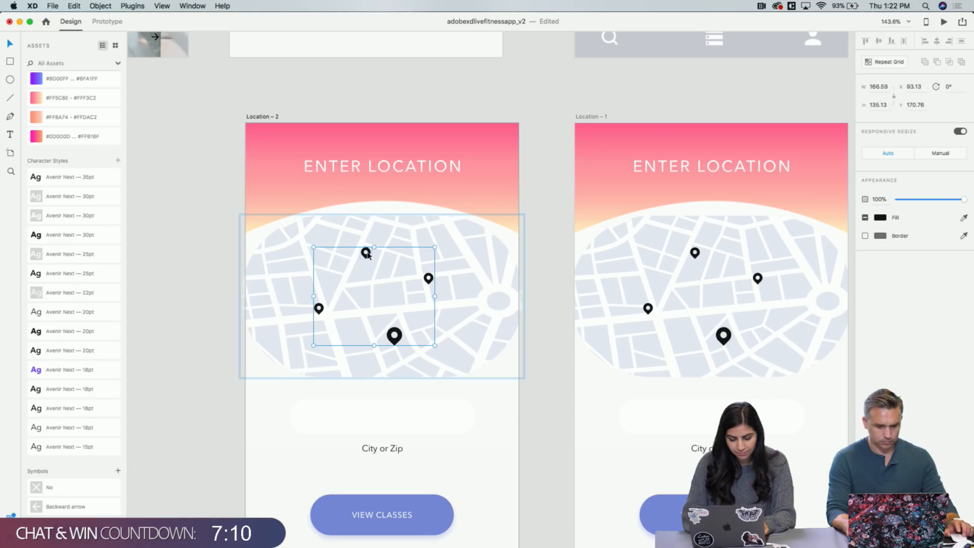
{"action": "scroll", "coordinate": [366, 255], "scroll_direction": "right", "scroll_amount": 1}
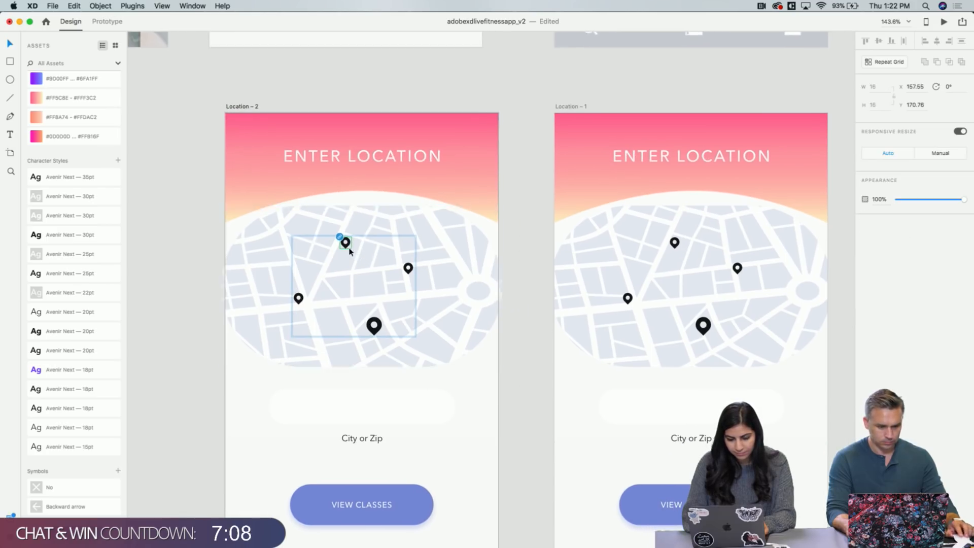
{"action": "double_click", "coordinate": [346, 245]}
{"action": "left_click", "coordinate": [346, 244]}
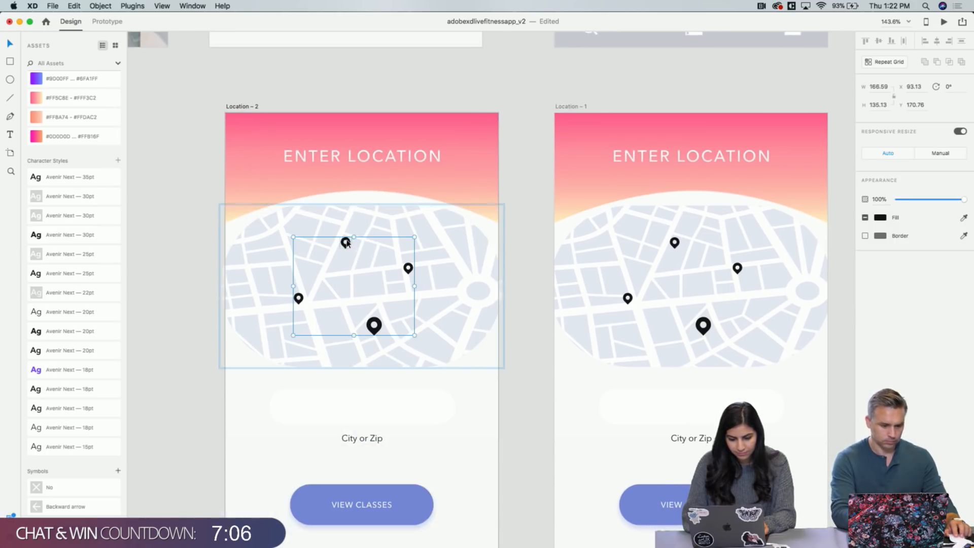
{"action": "scroll", "coordinate": [347, 245], "scroll_direction": "up", "scroll_amount": 5}
{"action": "double_click", "coordinate": [351, 246]}
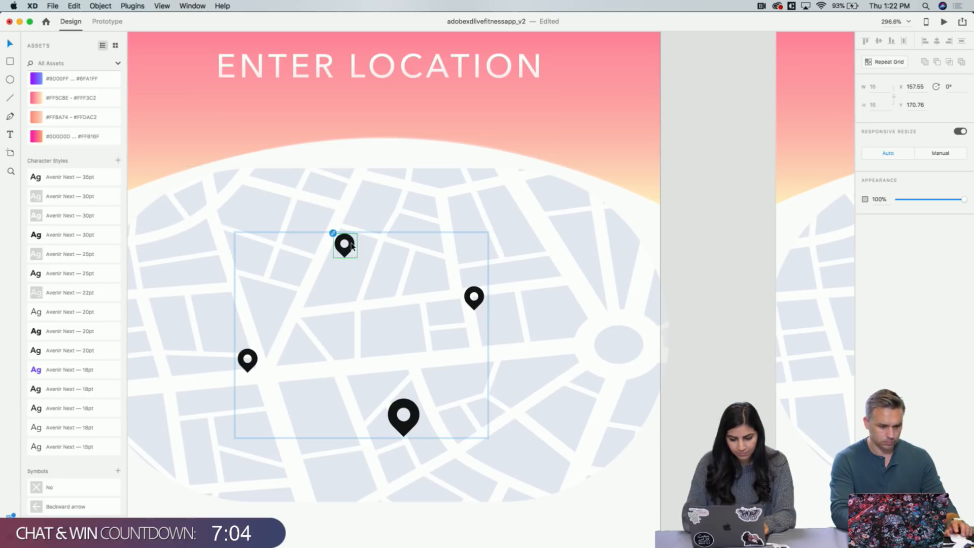
{"action": "key", "text": "Up"}
{"action": "key", "text": "Up"}
{"action": "key", "text": "Up"}
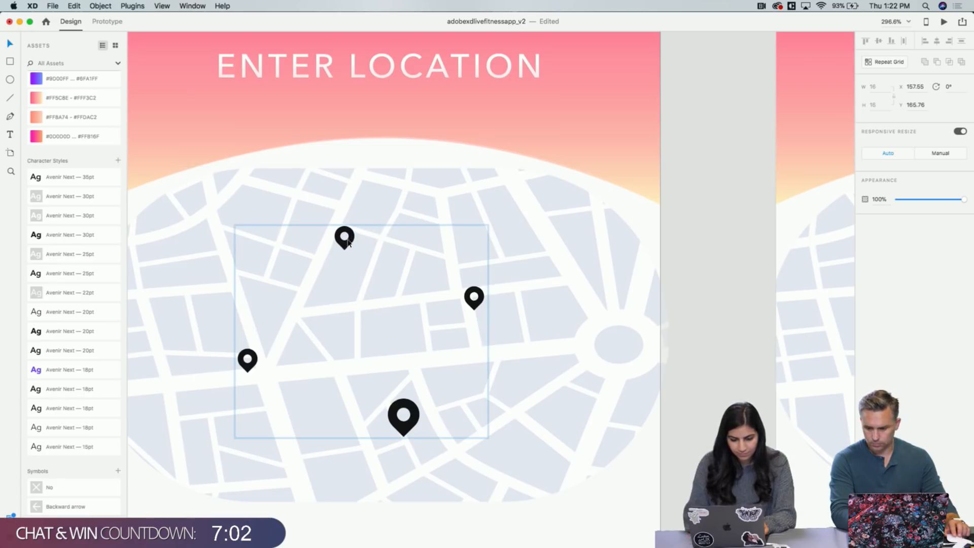
{"action": "left_click_drag", "start_coordinate": [352, 246], "coordinate": [349, 118]}
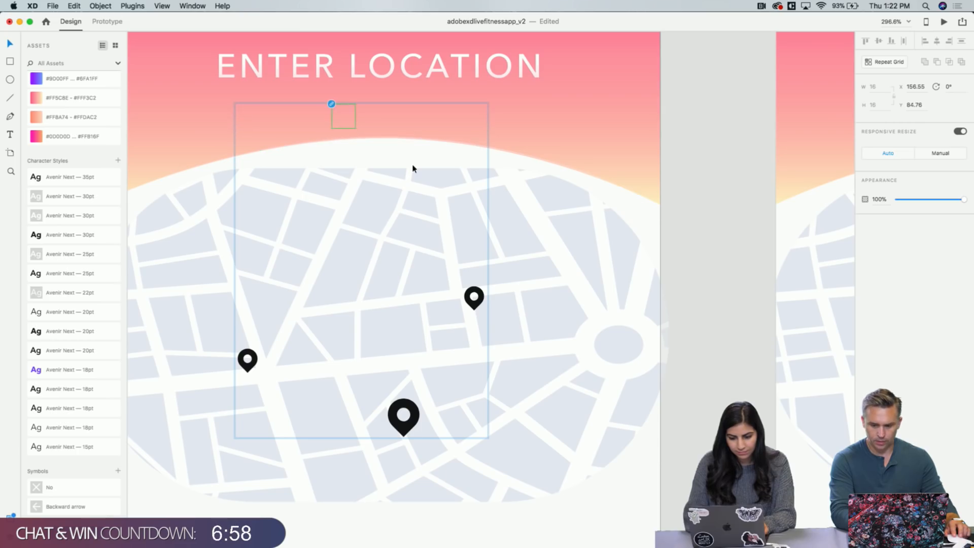
Move the left map pin on Location – 2 up behind the pink header, to about X 89, Y 95
{"action": "scroll", "coordinate": [370, 182], "scroll_direction": "up", "scroll_amount": 2}
{"action": "scroll", "coordinate": [370, 183], "scroll_direction": "right", "scroll_amount": 1}
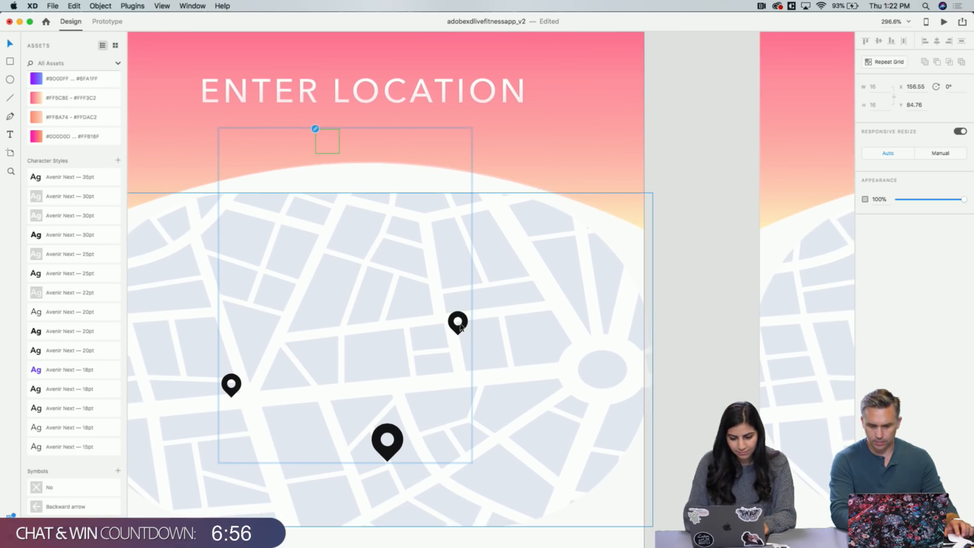
{"action": "left_click", "coordinate": [460, 326]}
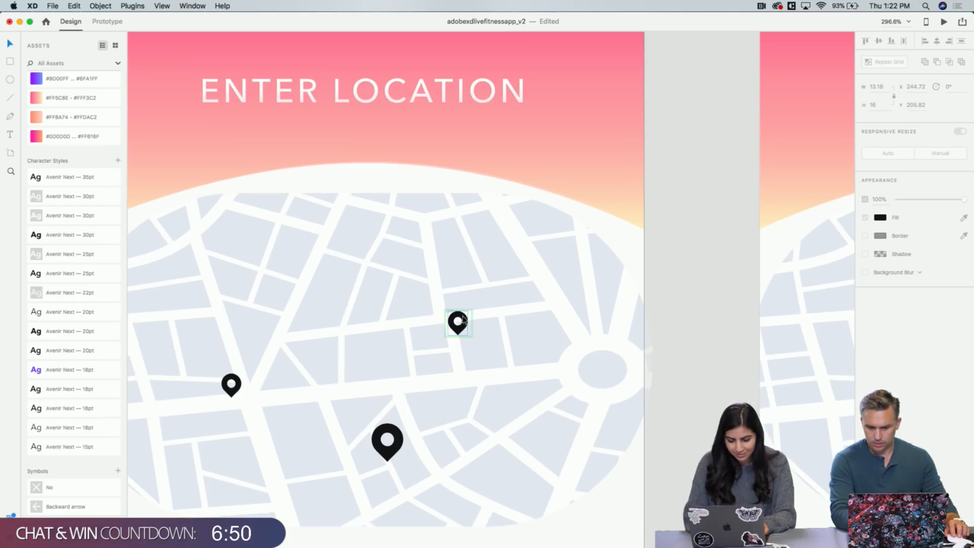
{"action": "left_click", "coordinate": [236, 391]}
{"action": "double_click", "coordinate": [237, 391]}
{"action": "left_click_drag", "start_coordinate": [237, 391], "coordinate": [231, 163]}
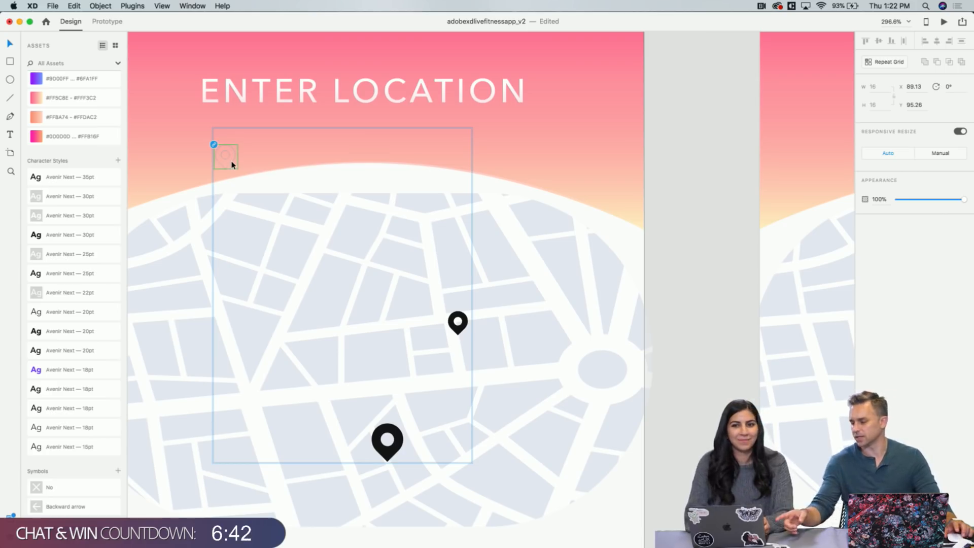
In the Location – 2 layer list, move the pin group and the Location & Maps group out of Group 99, placing them above it
{"action": "right_click", "coordinate": [227, 162]}
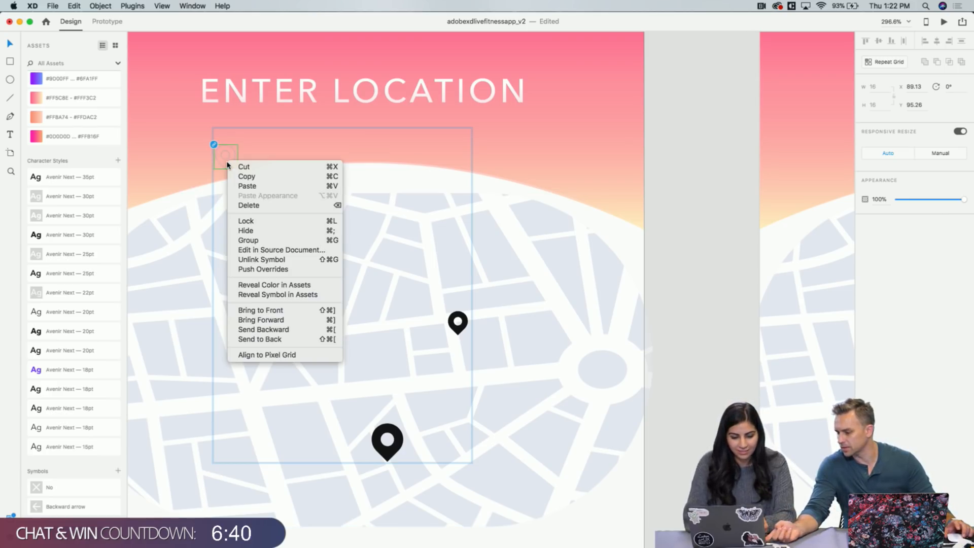
{"action": "left_click", "coordinate": [10, 534]}
{"action": "left_click", "coordinate": [10, 534]}
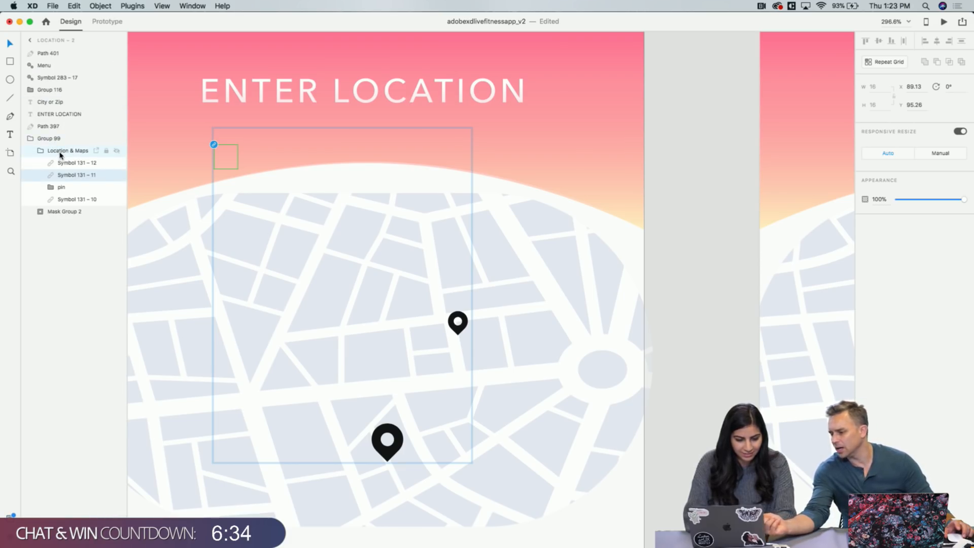
{"action": "left_click", "coordinate": [62, 187]}
{"action": "left_click", "coordinate": [50, 189]}
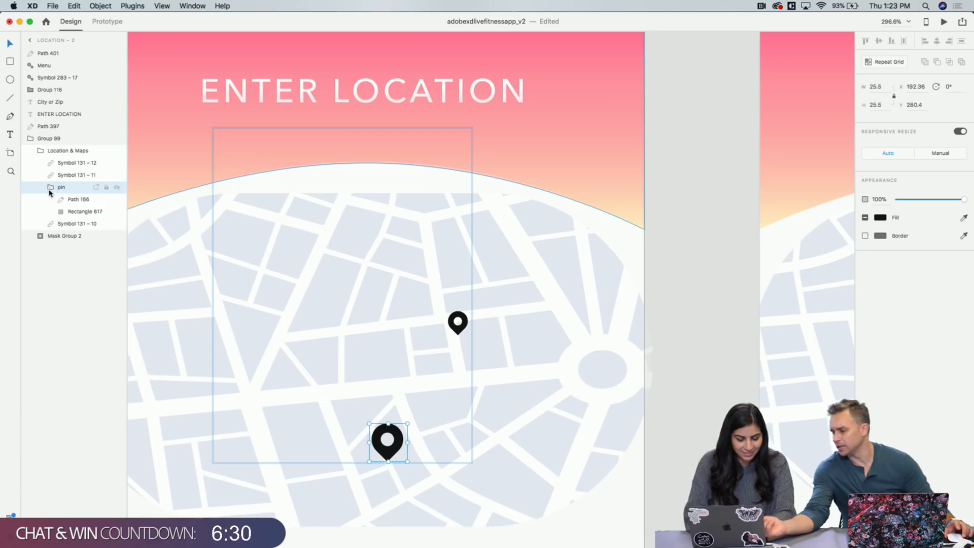
{"action": "left_click", "coordinate": [50, 187]}
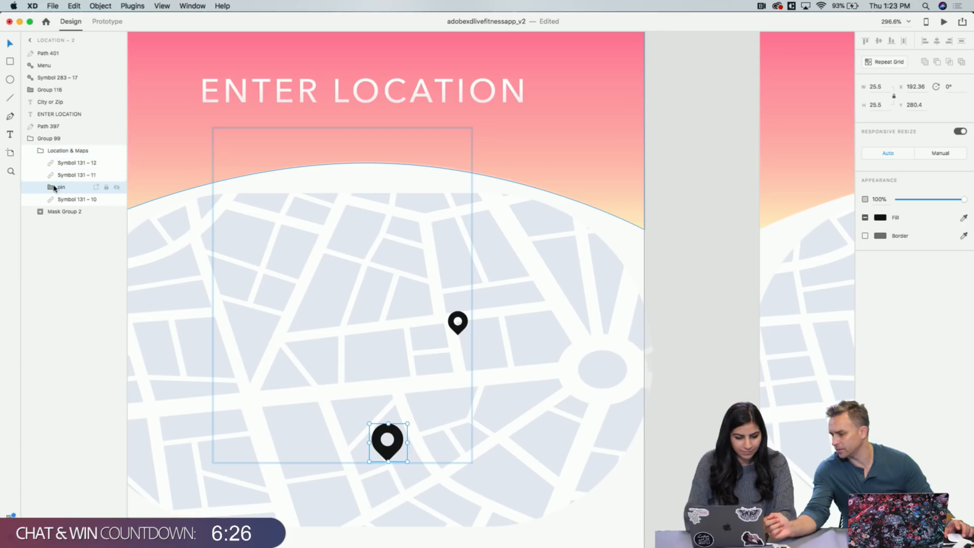
{"action": "left_click_drag", "start_coordinate": [55, 189], "coordinate": [40, 133]}
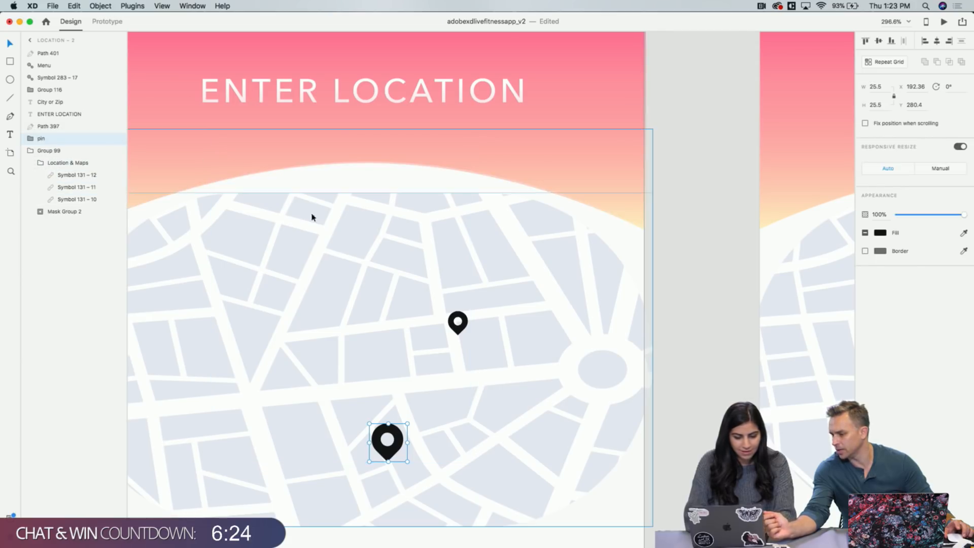
{"action": "left_click", "coordinate": [460, 324]}
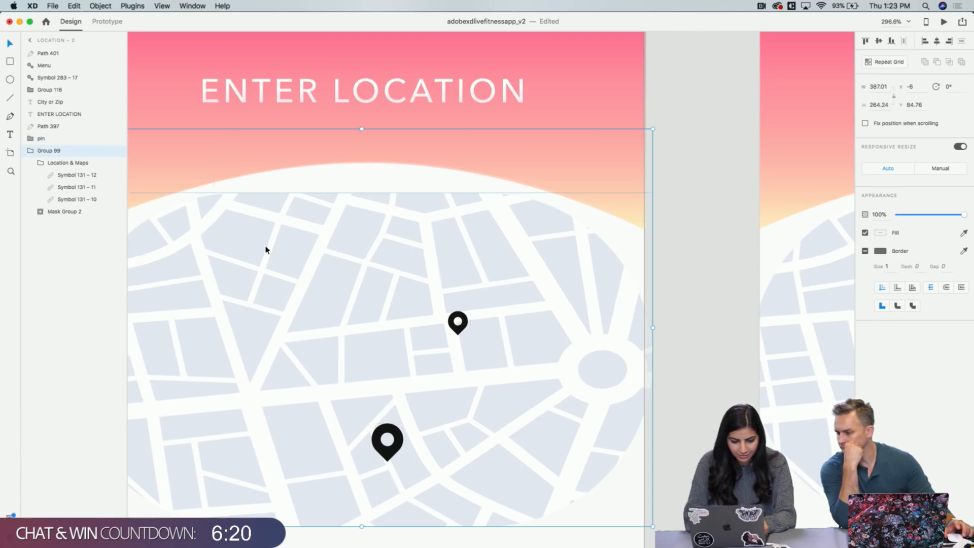
{"action": "left_click_drag", "start_coordinate": [49, 165], "coordinate": [48, 133]}
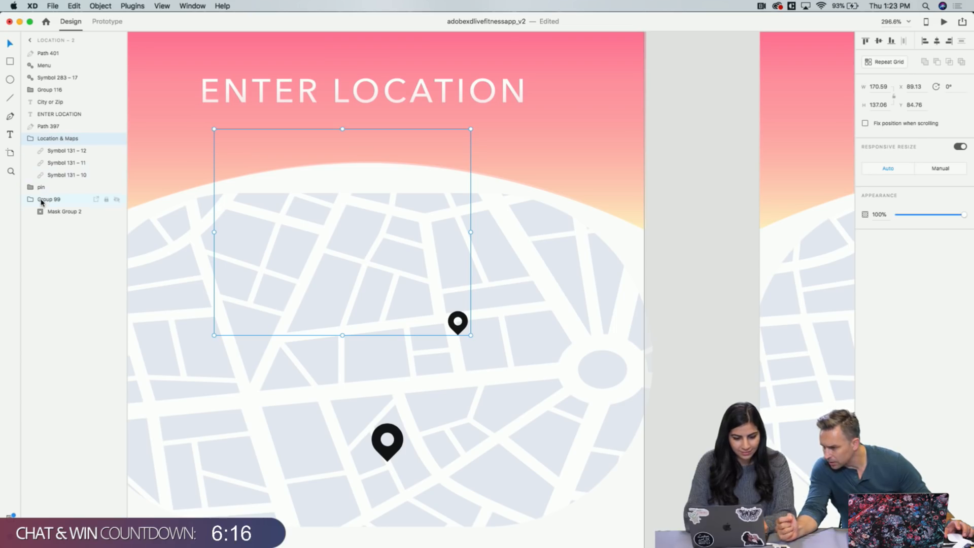
Raise the right map pin slightly and dissolve the Location & Maps group by moving its three symbols out and deleting the empty group
{"action": "double_click", "coordinate": [462, 322]}
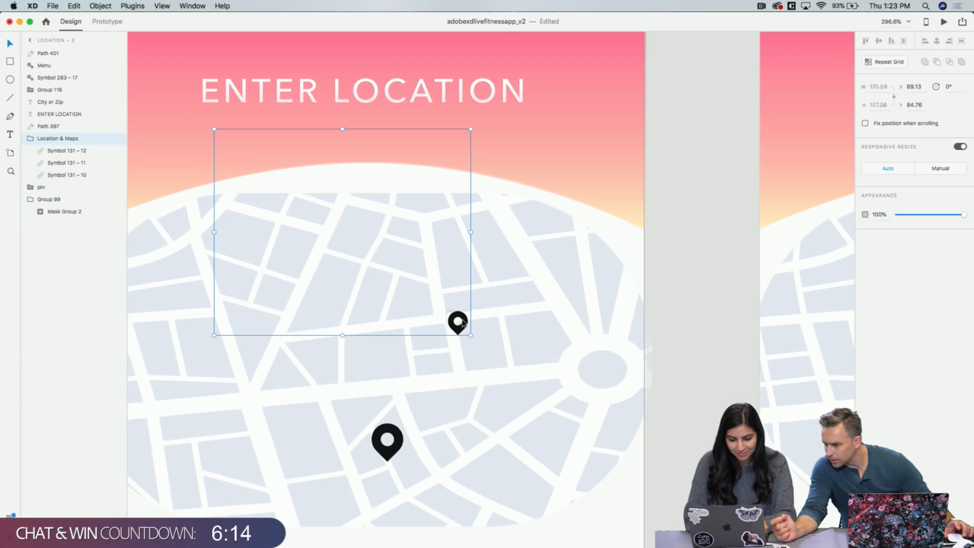
{"action": "left_click_drag", "start_coordinate": [461, 322], "coordinate": [461, 310]}
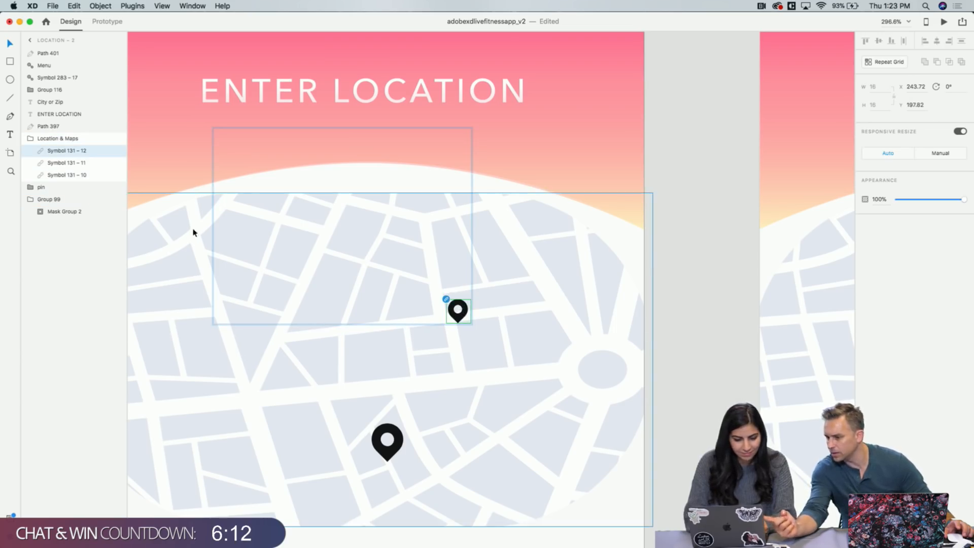
{"action": "mouse_move", "coordinate": [64, 154]}
{"action": "left_mouse_down"}
{"action": "mouse_move", "coordinate": [56, 132]}
{"action": "mouse_move", "coordinate": [59, 160]}
{"action": "left_mouse_up"}
{"action": "left_click", "coordinate": [45, 175]}
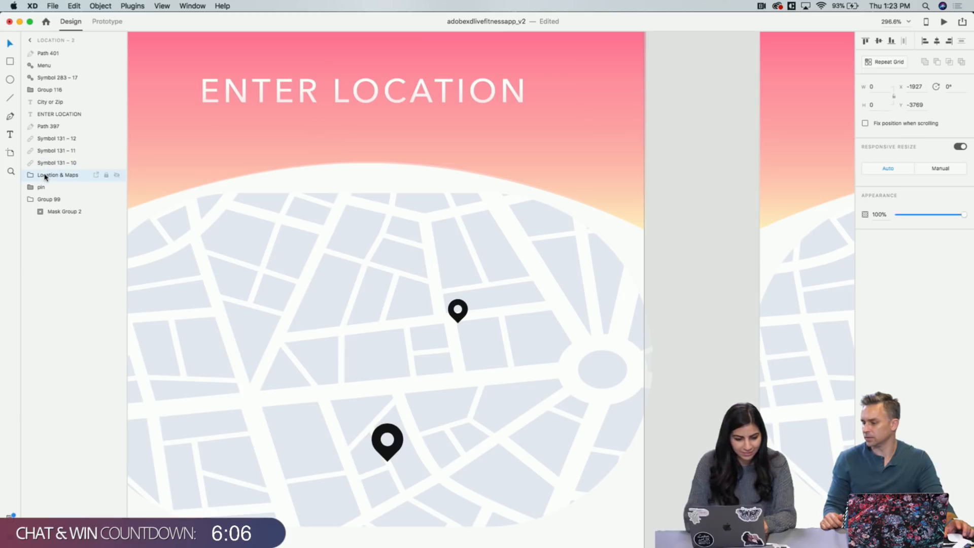
{"action": "key", "text": "Delete"}
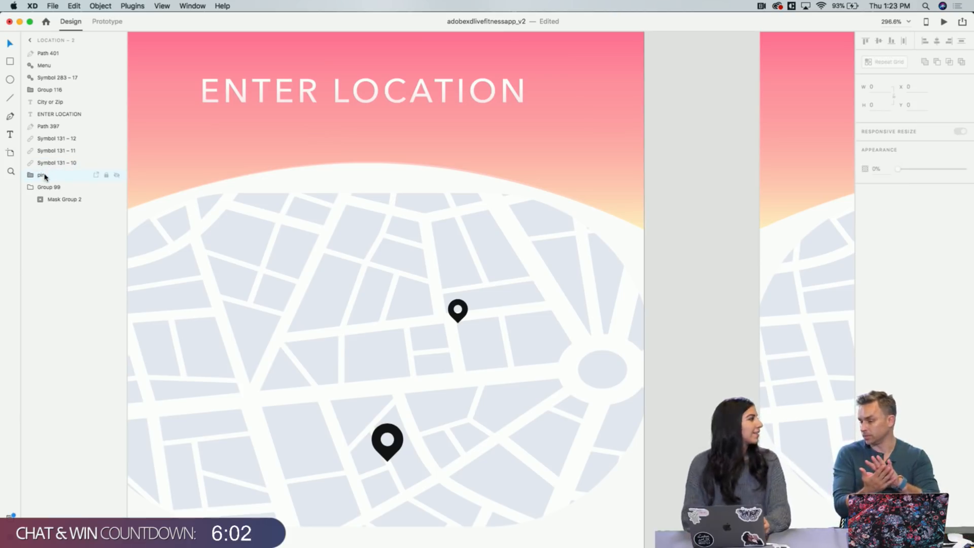
Move the right map pin on Location – 2 up behind the pink header, to about X 241, Y 85
{"action": "scroll", "coordinate": [177, 168], "scroll_direction": "down", "scroll_amount": 1}
{"action": "scroll", "coordinate": [177, 168], "scroll_direction": "down", "scroll_amount": 2}
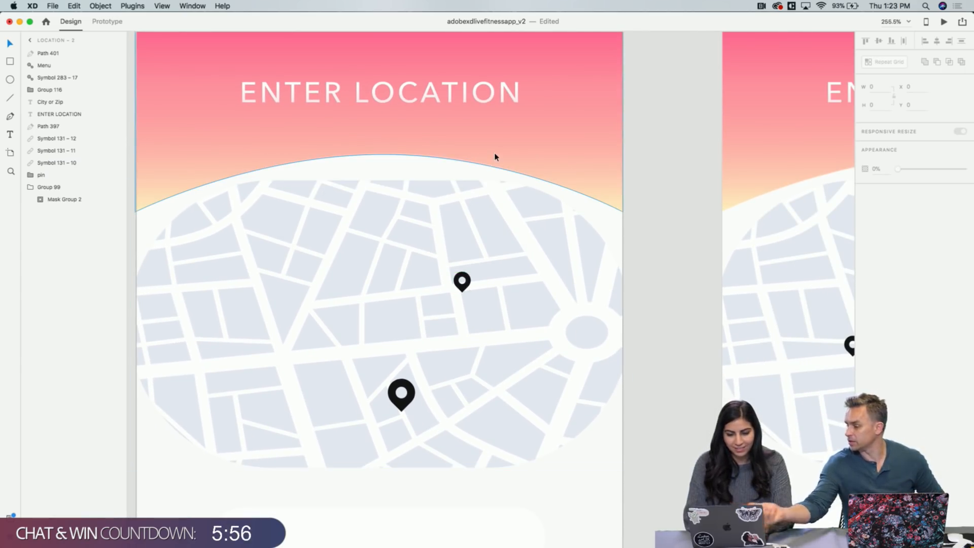
{"action": "scroll", "coordinate": [496, 157], "scroll_direction": "up", "scroll_amount": 2}
{"action": "left_click", "coordinate": [477, 316]}
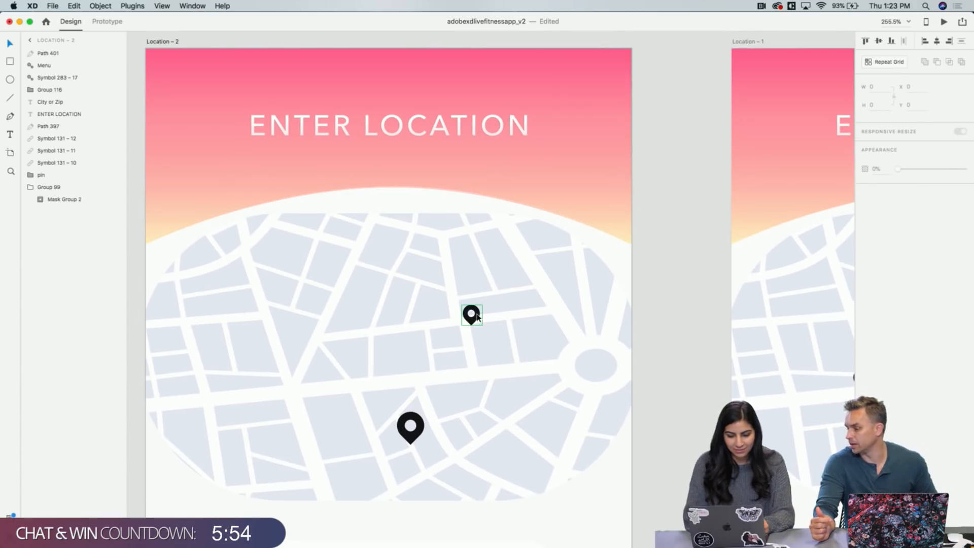
{"action": "left_click_drag", "start_coordinate": [477, 316], "coordinate": [474, 172]}
{"action": "scroll", "coordinate": [475, 205], "scroll_direction": "right", "scroll_amount": 3}
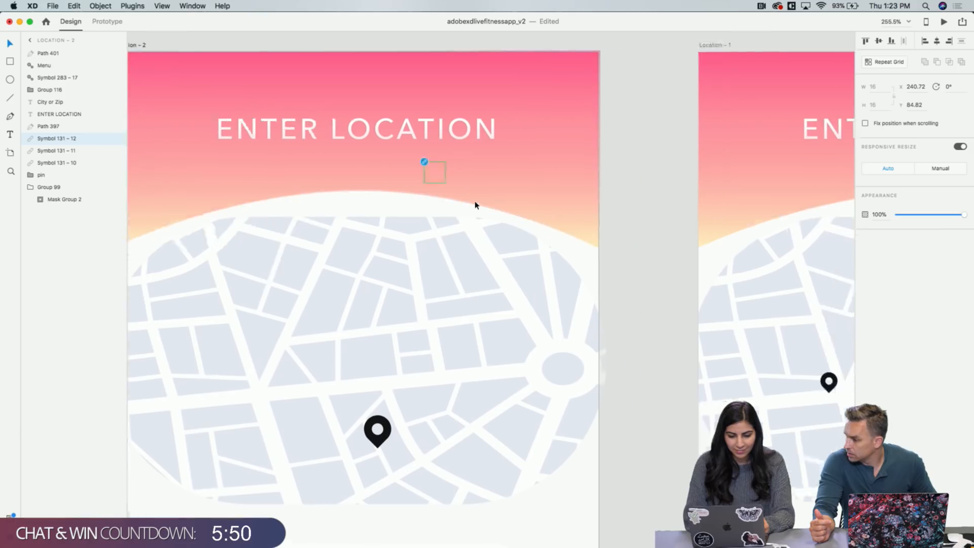
Compare the map pins on the Location – 2 artboard with those on Location – 1
{"action": "scroll", "coordinate": [473, 206], "scroll_direction": "down", "scroll_amount": 3}
{"action": "scroll", "coordinate": [475, 207], "scroll_direction": "right", "scroll_amount": 2}
{"action": "scroll", "coordinate": [475, 207], "scroll_direction": "left", "scroll_amount": 5}
{"action": "scroll", "coordinate": [475, 207], "scroll_direction": "down", "scroll_amount": 2}
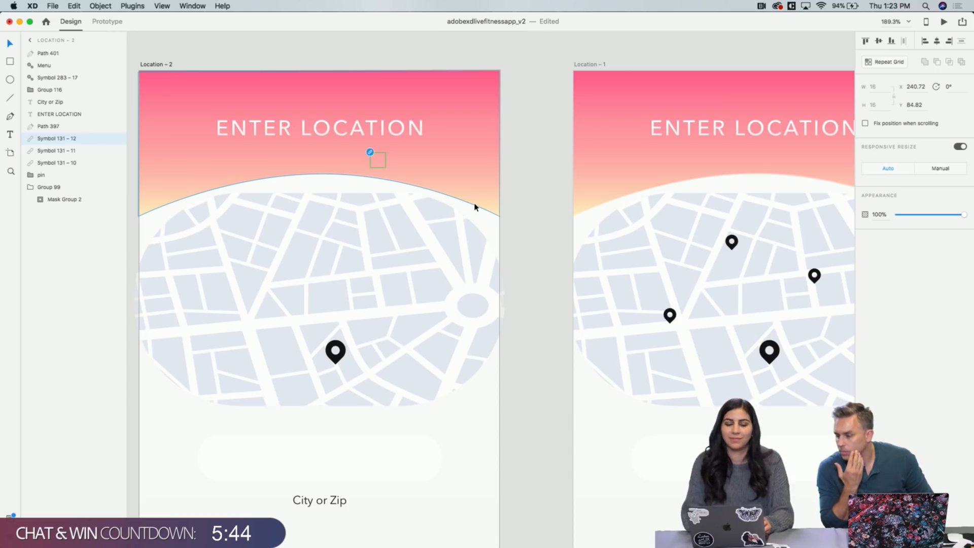
{"action": "scroll", "coordinate": [474, 207], "scroll_direction": "down", "scroll_amount": 2}
{"action": "scroll", "coordinate": [475, 207], "scroll_direction": "down", "scroll_amount": 5}
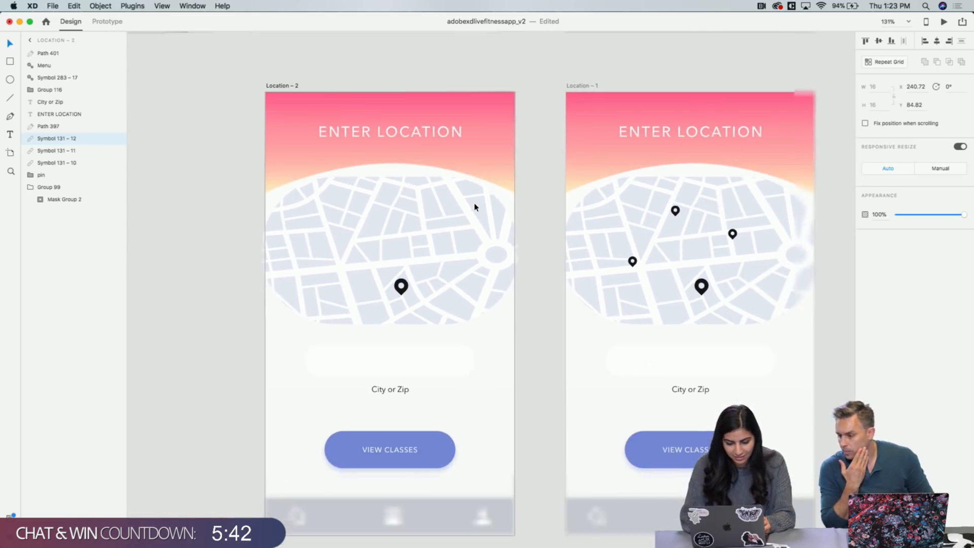
{"action": "scroll", "coordinate": [412, 268], "scroll_direction": "down", "scroll_amount": 3}
{"action": "scroll", "coordinate": [411, 269], "scroll_direction": "right", "scroll_amount": 2}
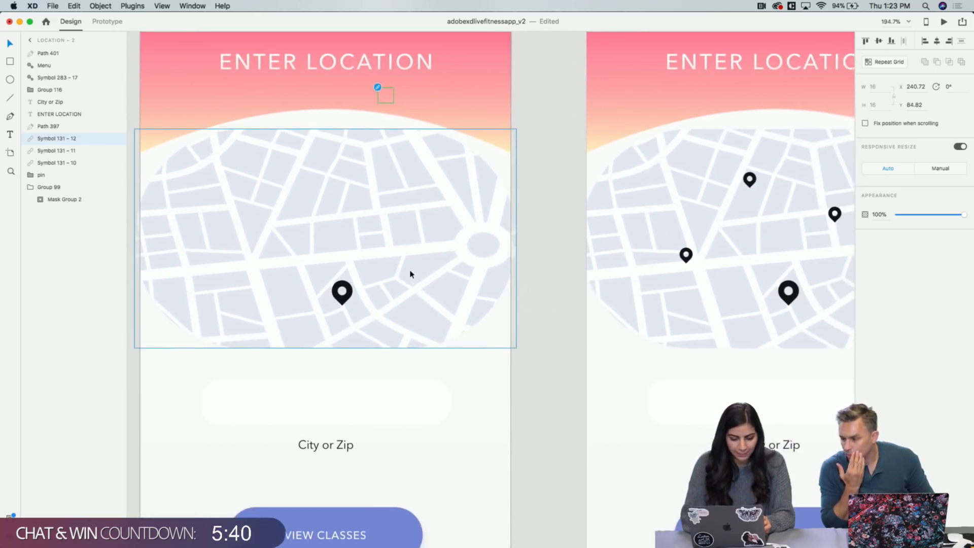
{"action": "scroll", "coordinate": [411, 271], "scroll_direction": "up", "scroll_amount": 3}
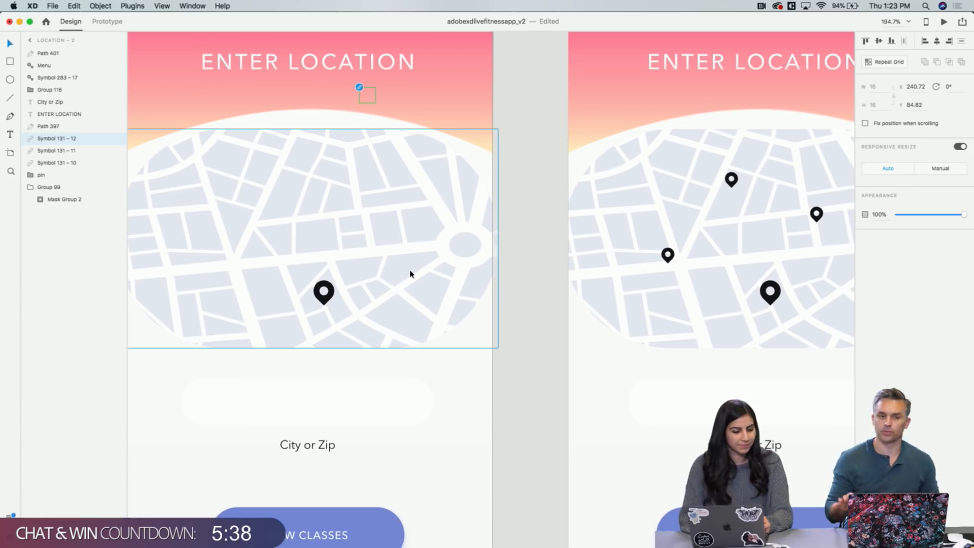
{"action": "scroll", "coordinate": [405, 158], "scroll_direction": "up", "scroll_amount": 3}
{"action": "scroll", "coordinate": [405, 158], "scroll_direction": "left", "scroll_amount": 2}
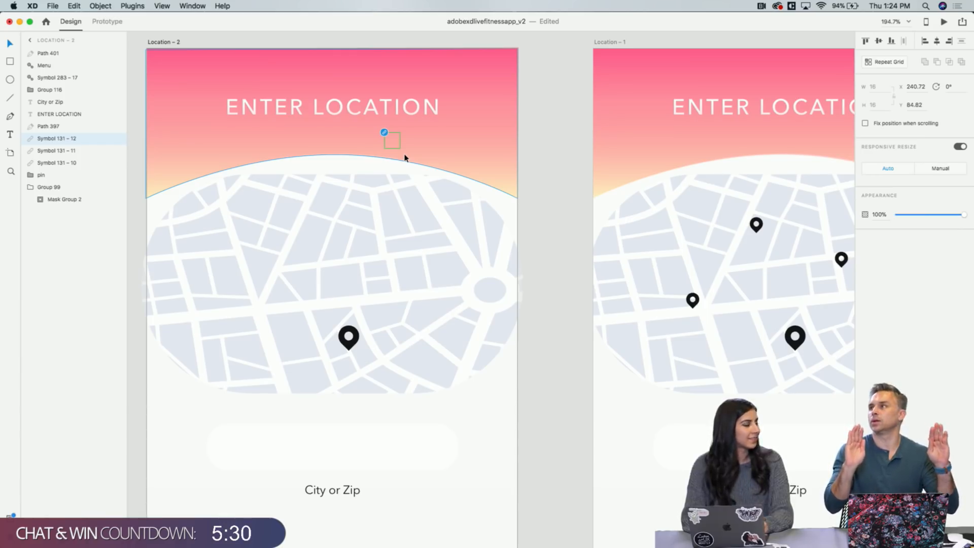
Compare the map pins on Location – 2 and Location – 1 and review the surrounding artboards
{"action": "scroll", "coordinate": [405, 158], "scroll_direction": "down", "scroll_amount": 5}
{"action": "scroll", "coordinate": [406, 158], "scroll_direction": "up", "scroll_amount": 4}
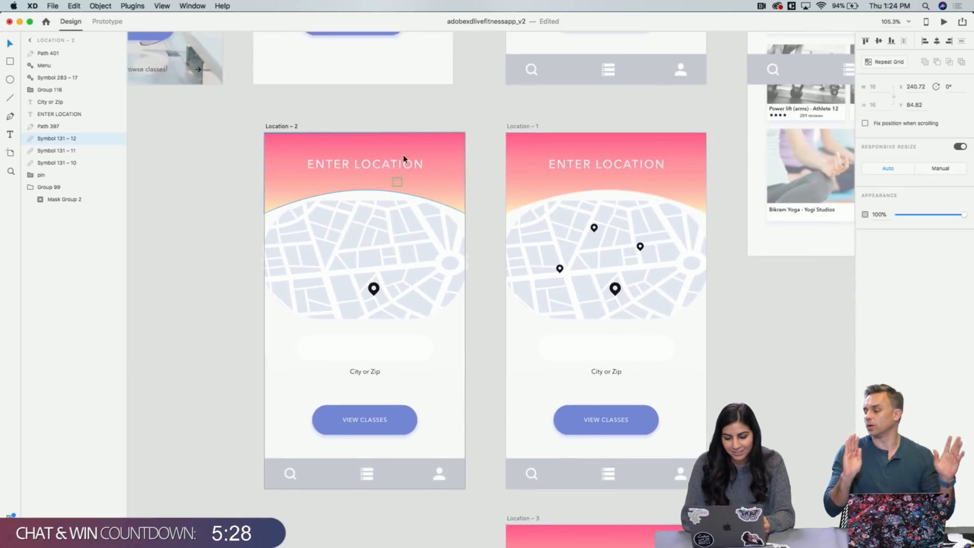
{"action": "scroll", "coordinate": [403, 159], "scroll_direction": "up", "scroll_amount": 3}
{"action": "scroll", "coordinate": [403, 158], "scroll_direction": "down", "scroll_amount": 5}
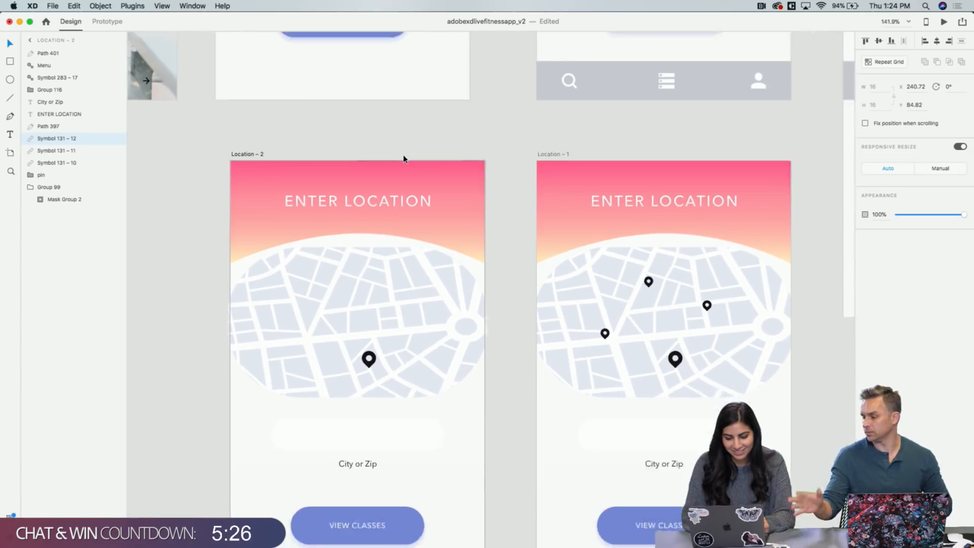
{"action": "scroll", "coordinate": [403, 158], "scroll_direction": "left", "scroll_amount": 3}
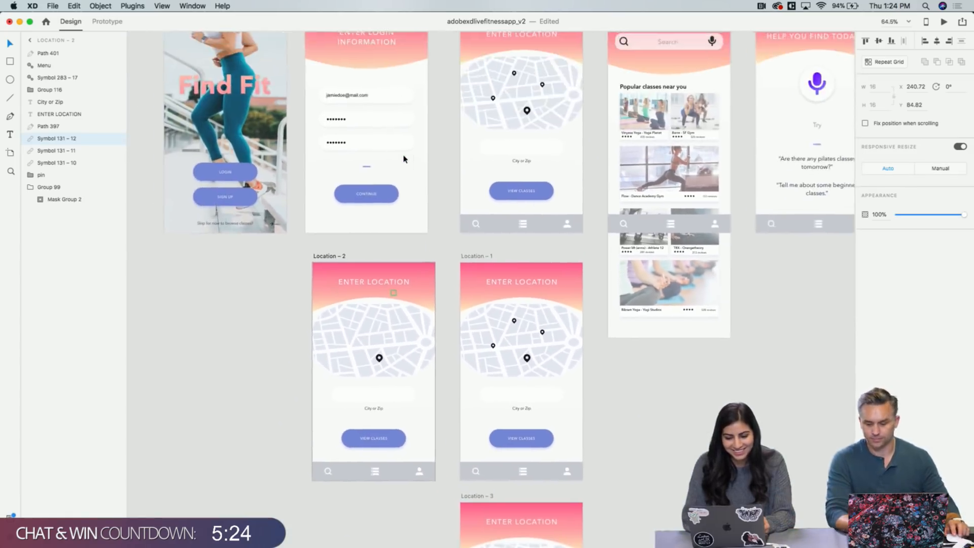
{"action": "scroll", "coordinate": [422, 151], "scroll_direction": "up", "scroll_amount": 5}
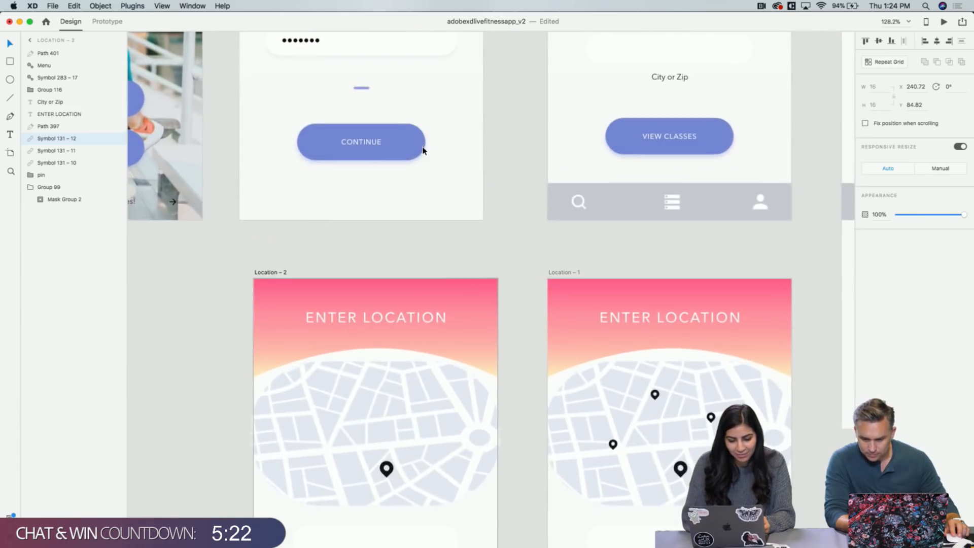
{"action": "scroll", "coordinate": [423, 150], "scroll_direction": "down", "scroll_amount": 5}
{"action": "scroll", "coordinate": [423, 151], "scroll_direction": "right", "scroll_amount": 2}
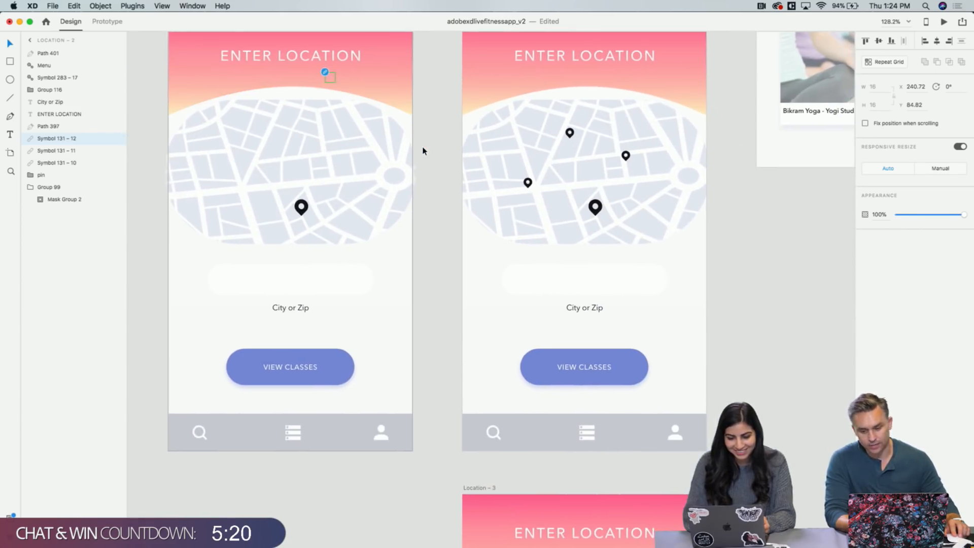
{"action": "scroll", "coordinate": [422, 151], "scroll_direction": "right", "scroll_amount": 3}
{"action": "scroll", "coordinate": [422, 151], "scroll_direction": "up", "scroll_amount": 5}
{"action": "scroll", "coordinate": [422, 151], "scroll_direction": "down", "scroll_amount": 10}
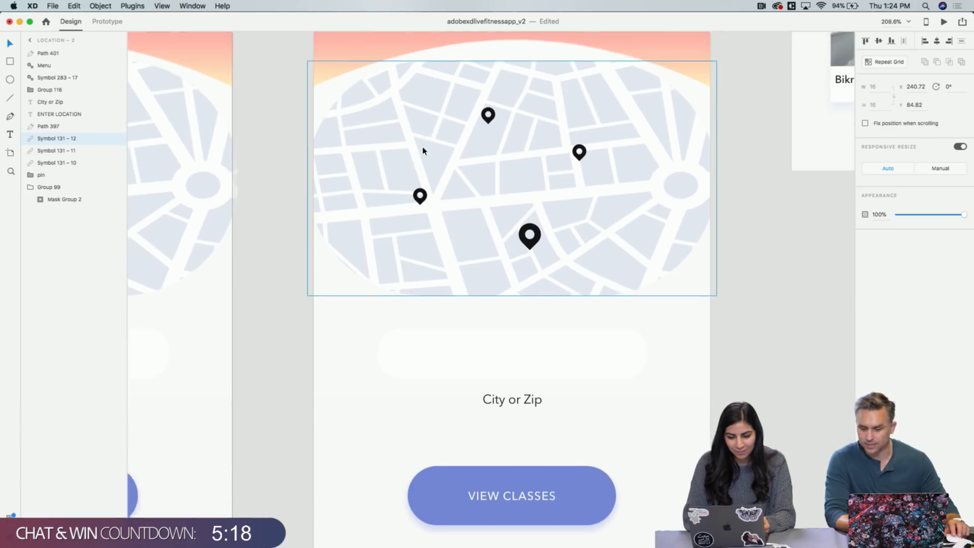
Move the top map pin on Location – 3 straight up into the pink header, to about X 158, Y 81
{"action": "scroll", "coordinate": [422, 151], "scroll_direction": "left", "scroll_amount": 2}
{"action": "scroll", "coordinate": [424, 152], "scroll_direction": "down", "scroll_amount": 5}
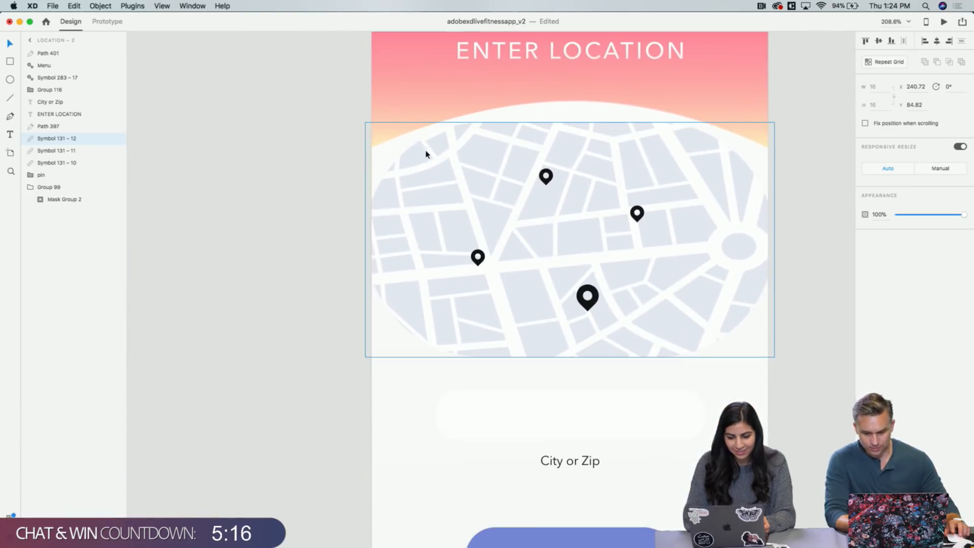
{"action": "double_click", "coordinate": [547, 181]}
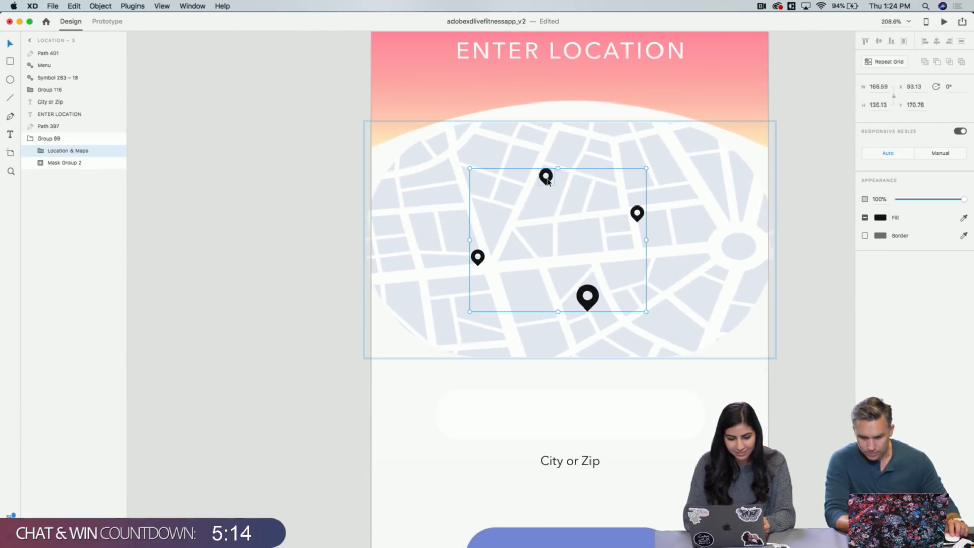
{"action": "double_click", "coordinate": [547, 181]}
{"action": "left_click_drag", "start_coordinate": [549, 181], "coordinate": [549, 86]}
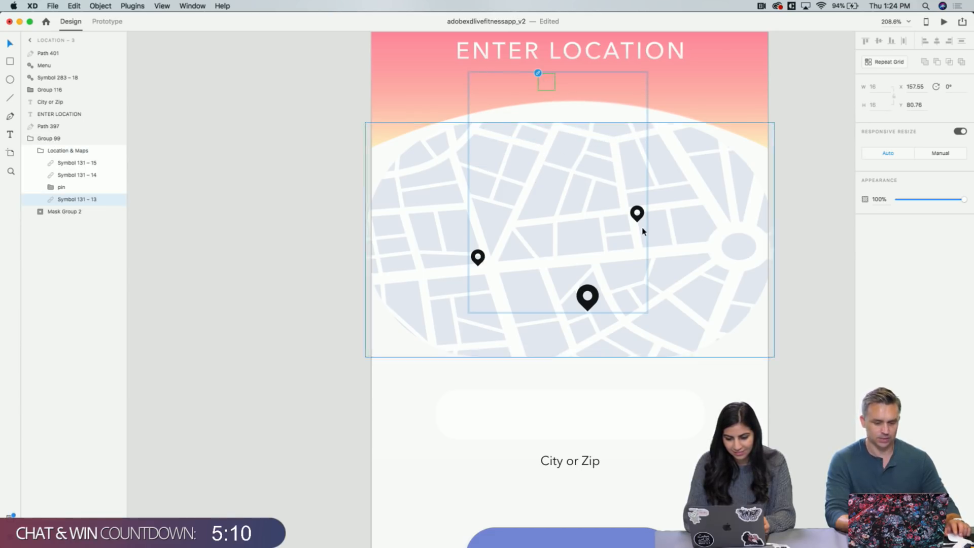
Take the right map pin's symbol out of the Location & Maps group on Location – 3, placing it above that group within Group 99
{"action": "double_click", "coordinate": [637, 214]}
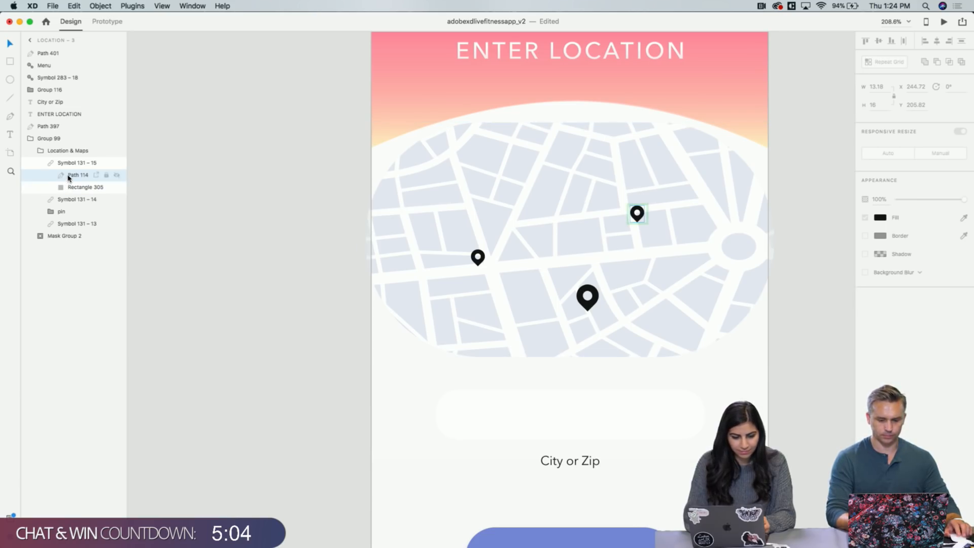
{"action": "left_click_drag", "start_coordinate": [71, 175], "coordinate": [53, 149]}
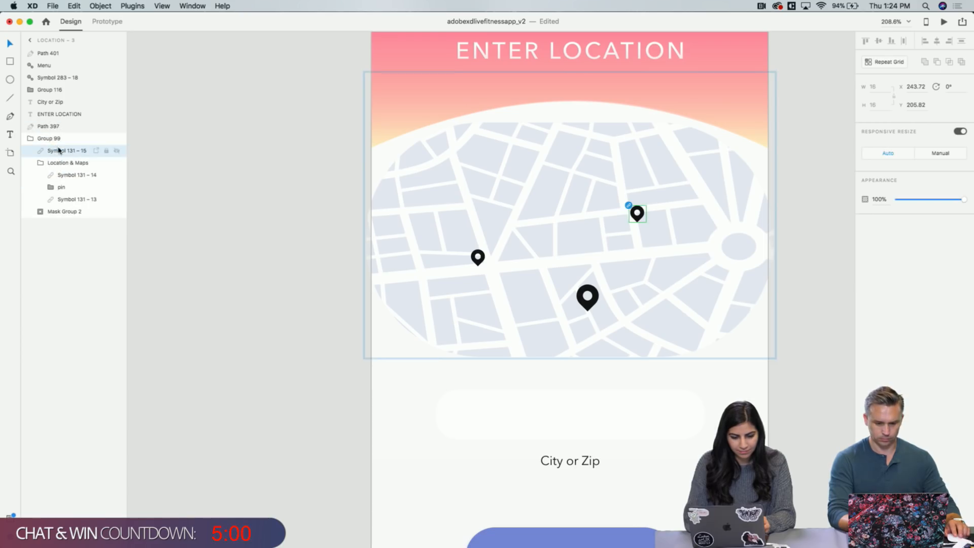
{"action": "mouse_move", "coordinate": [637, 214]}
{"action": "left_mouse_down"}
{"action": "mouse_move", "coordinate": [639, 202]}
{"action": "mouse_move", "coordinate": [636, 216]}
{"action": "left_mouse_up"}
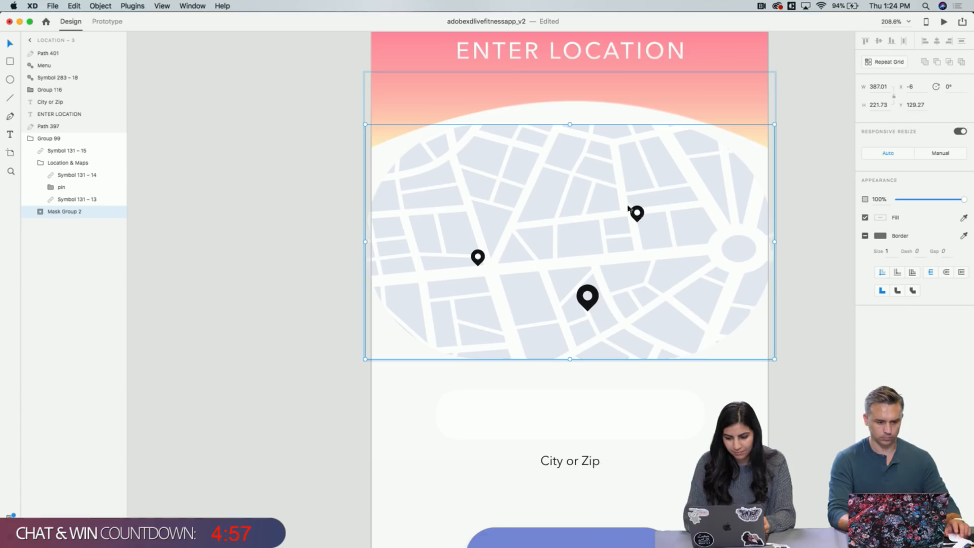
{"action": "left_click", "coordinate": [74, 7]}
{"action": "left_click", "coordinate": [84, 17]}
Ungroup Group 99 on the Location – 3 artboard
{"action": "left_click", "coordinate": [636, 212]}
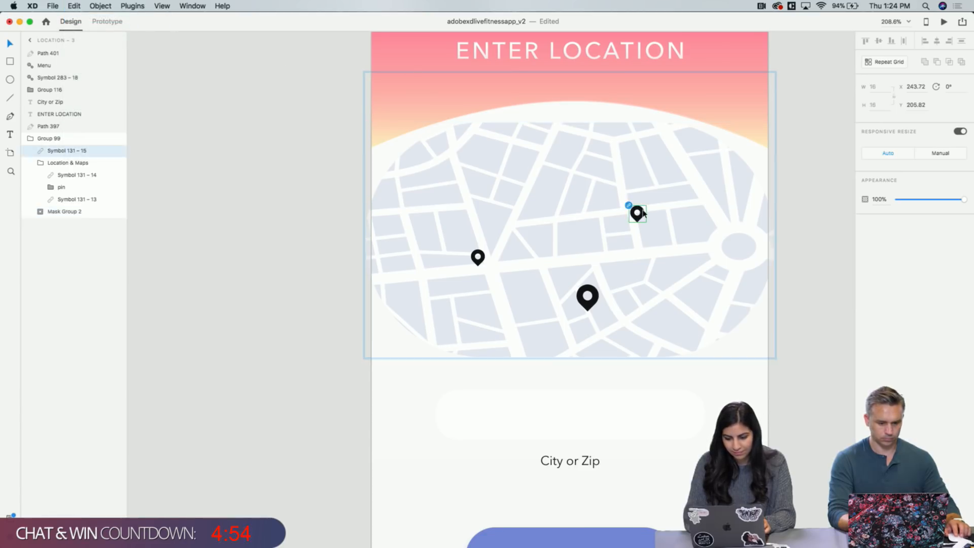
{"action": "double_click", "coordinate": [637, 212]}
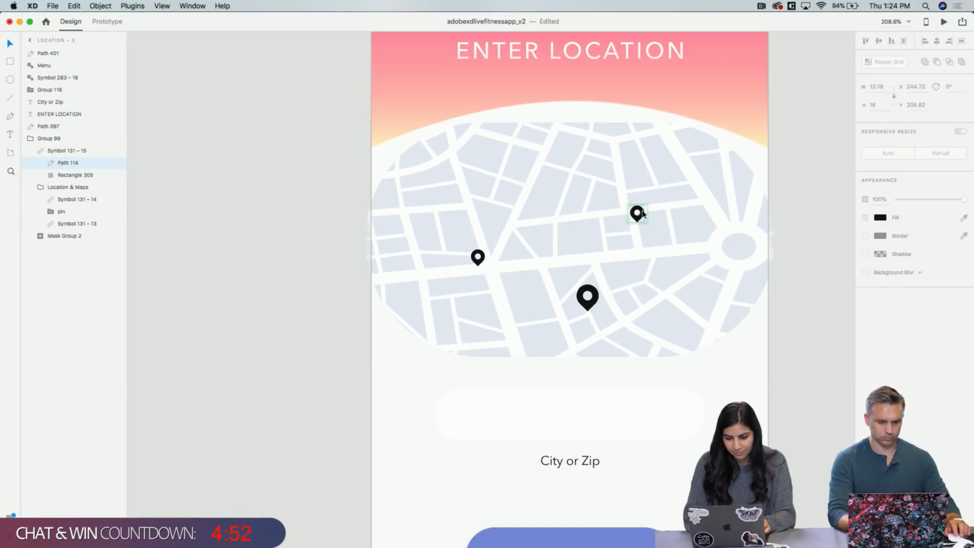
{"action": "left_click", "coordinate": [45, 141]}
{"action": "right_click", "coordinate": [45, 143]}
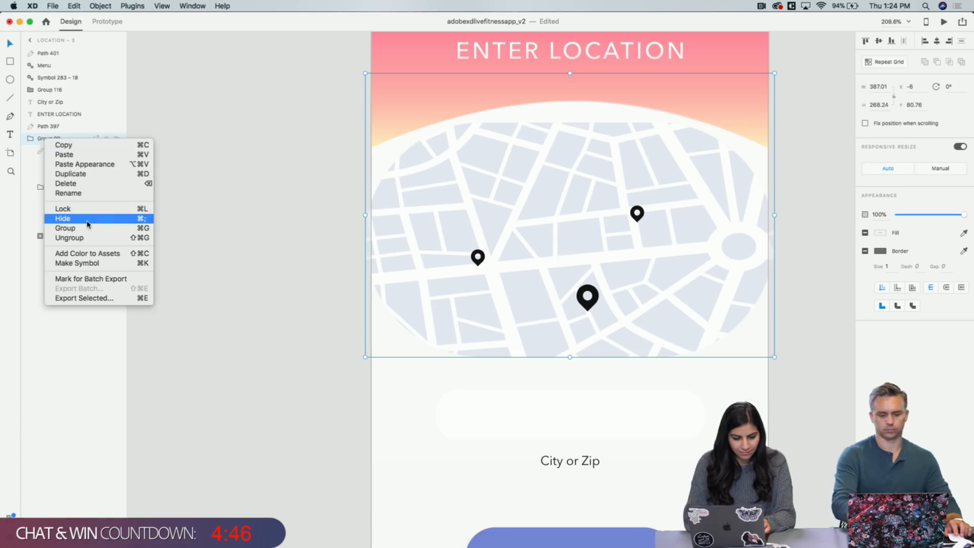
{"action": "left_click", "coordinate": [78, 237]}
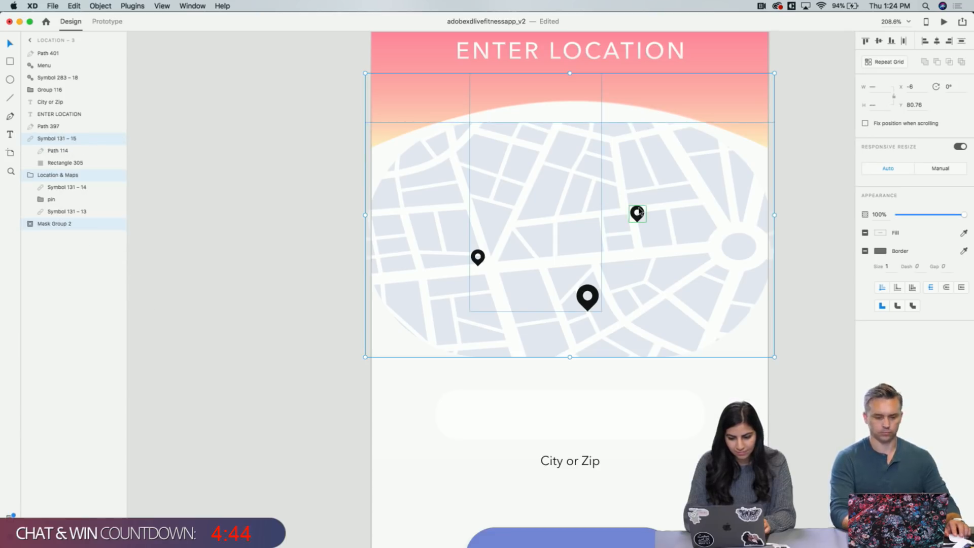
Move the left map pin on Location – 3 up behind the header, to about X 91, Y 97
{"action": "left_click", "coordinate": [639, 213]}
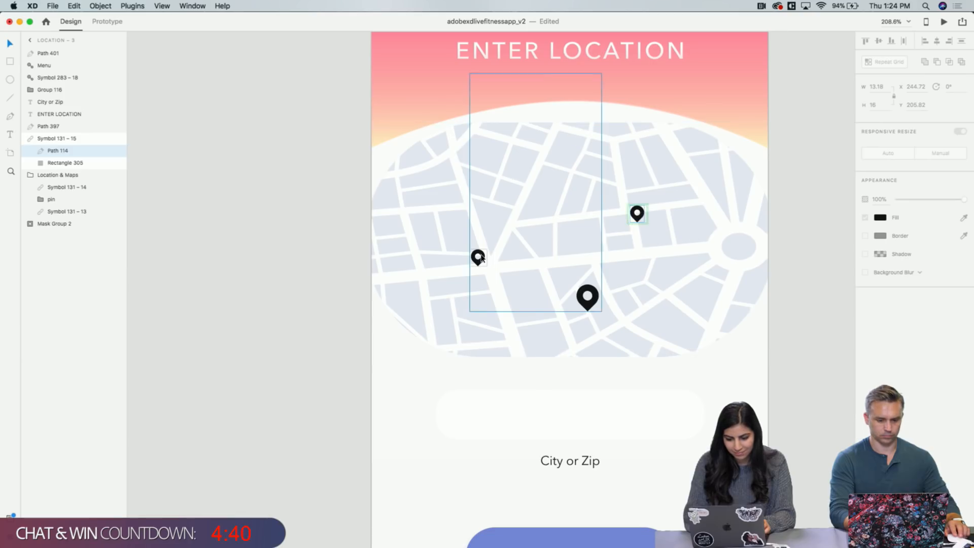
{"action": "left_click_drag", "start_coordinate": [479, 257], "coordinate": [481, 98]}
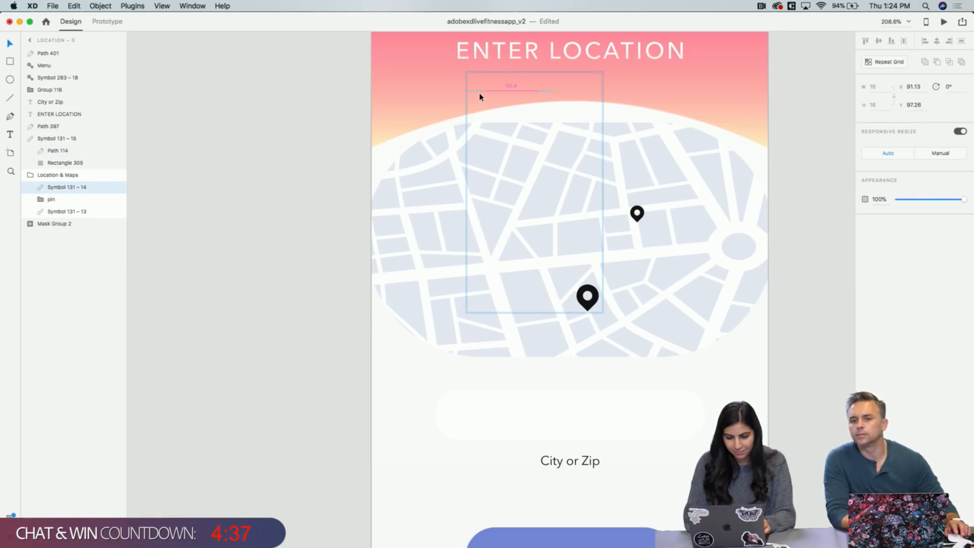
{"action": "double_click", "coordinate": [640, 213]}
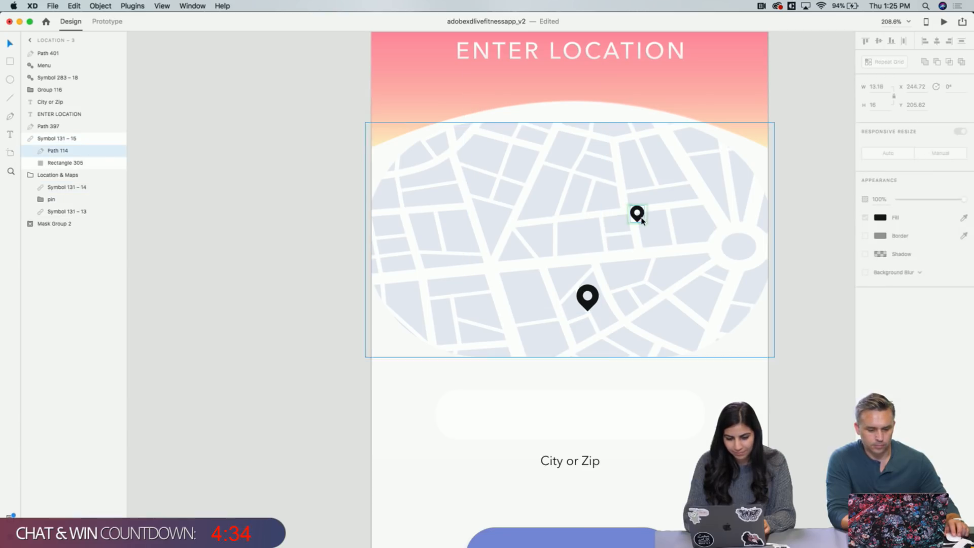
{"action": "right_click", "coordinate": [61, 154]}
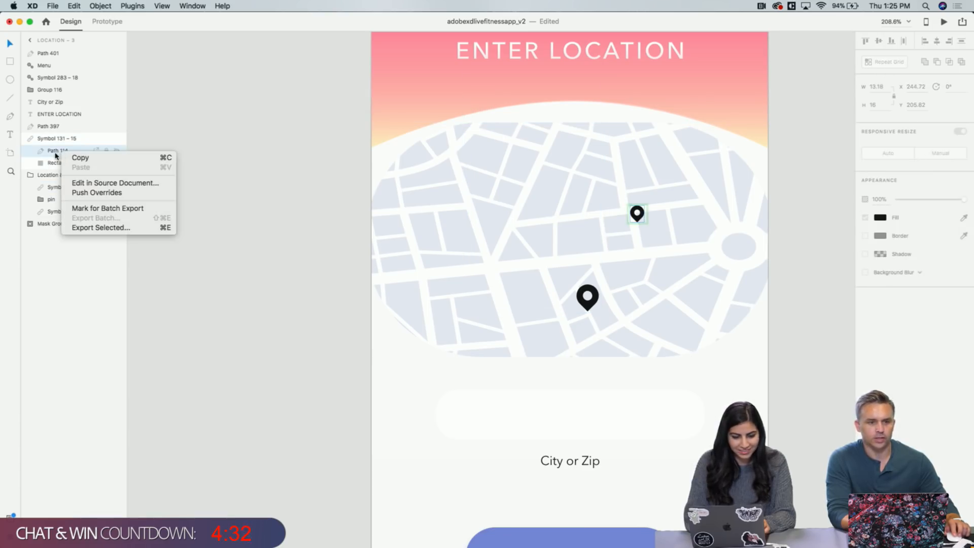
{"action": "left_click", "coordinate": [57, 145]}
{"action": "left_click", "coordinate": [57, 140]}
{"action": "right_click", "coordinate": [58, 141]}
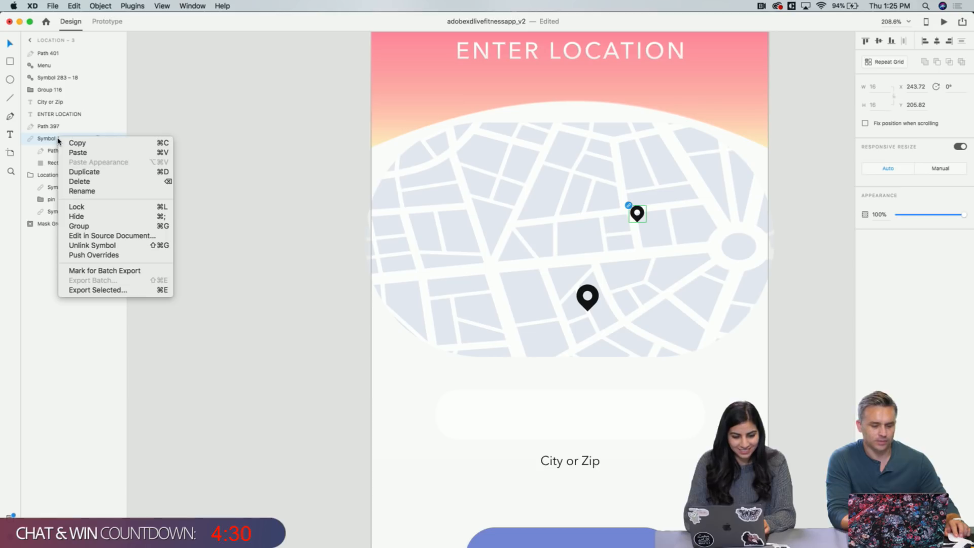
{"action": "left_click", "coordinate": [57, 146]}
{"action": "right_click", "coordinate": [50, 164]}
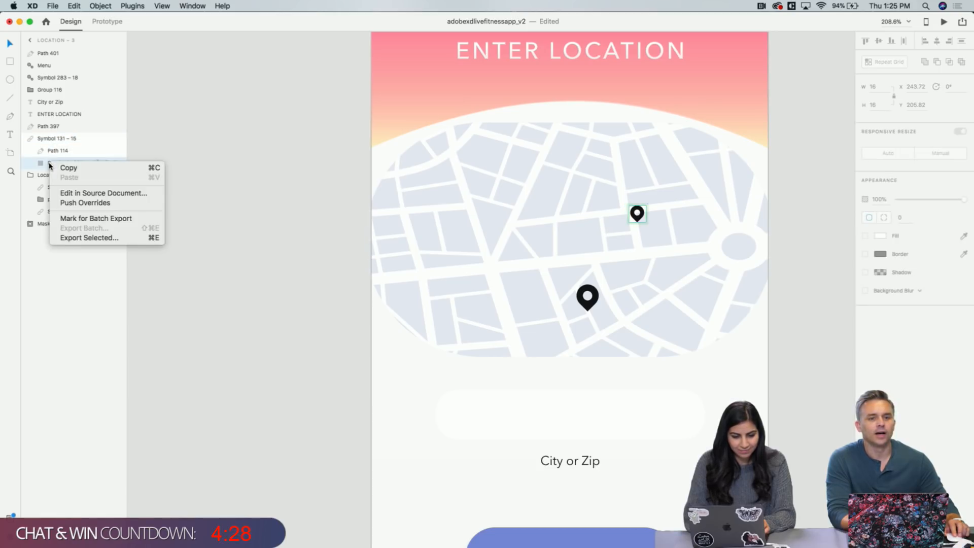
{"action": "left_click", "coordinate": [45, 164]}
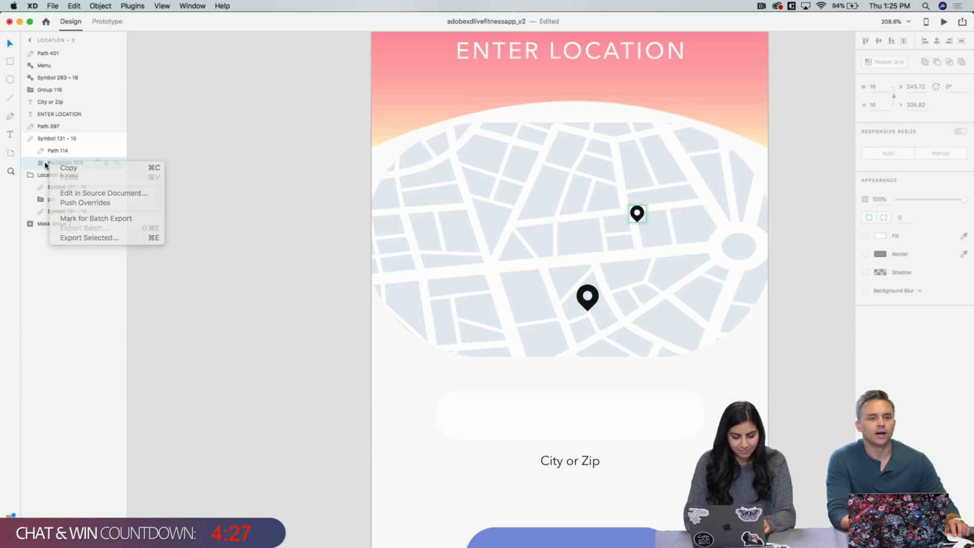
{"action": "left_click", "coordinate": [638, 215]}
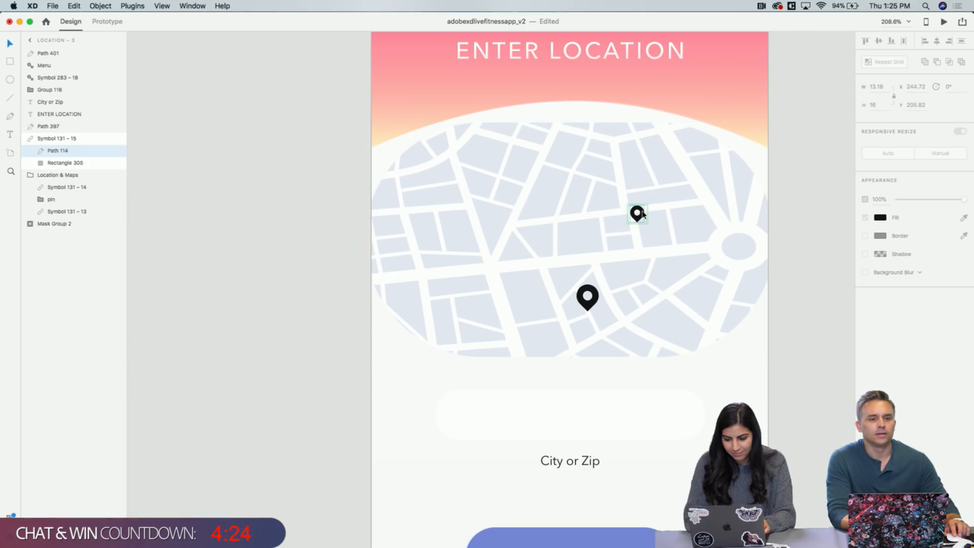
{"action": "right_click", "coordinate": [642, 214]}
{"action": "key", "text": "Escape"}
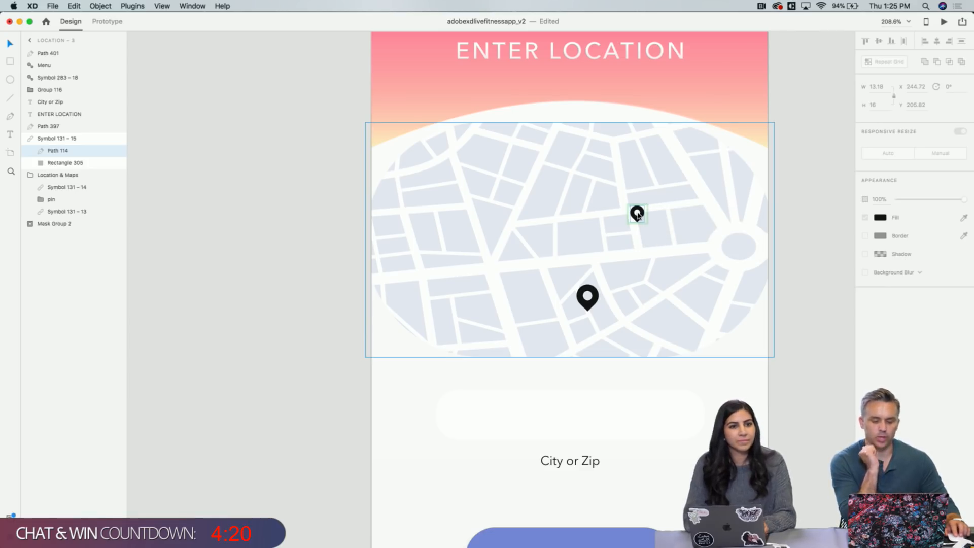
Reorder the right map pin's symbol on Location – 3 so it sits above Path 397 in the layer list
{"action": "scroll", "coordinate": [610, 221], "scroll_direction": "right", "scroll_amount": 2}
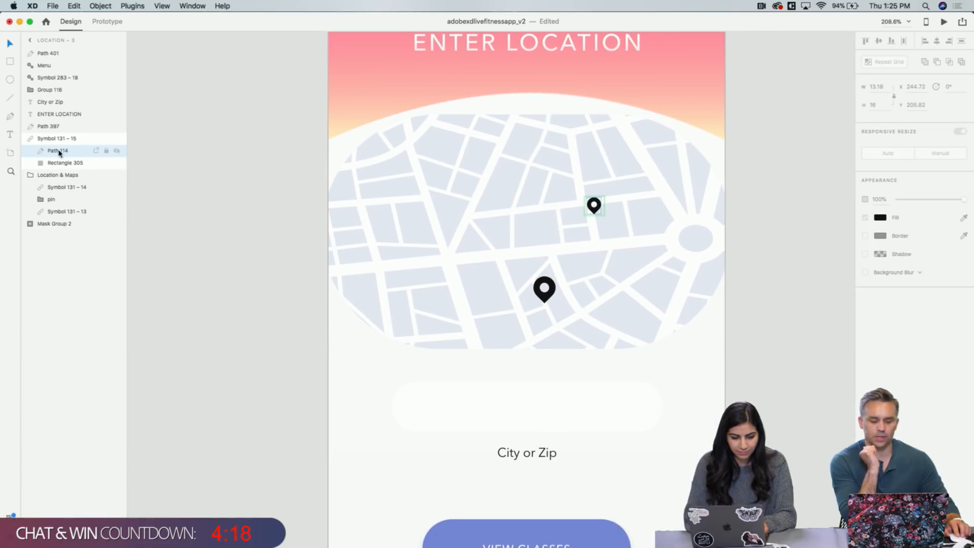
{"action": "left_click_drag", "start_coordinate": [59, 148], "coordinate": [58, 125]}
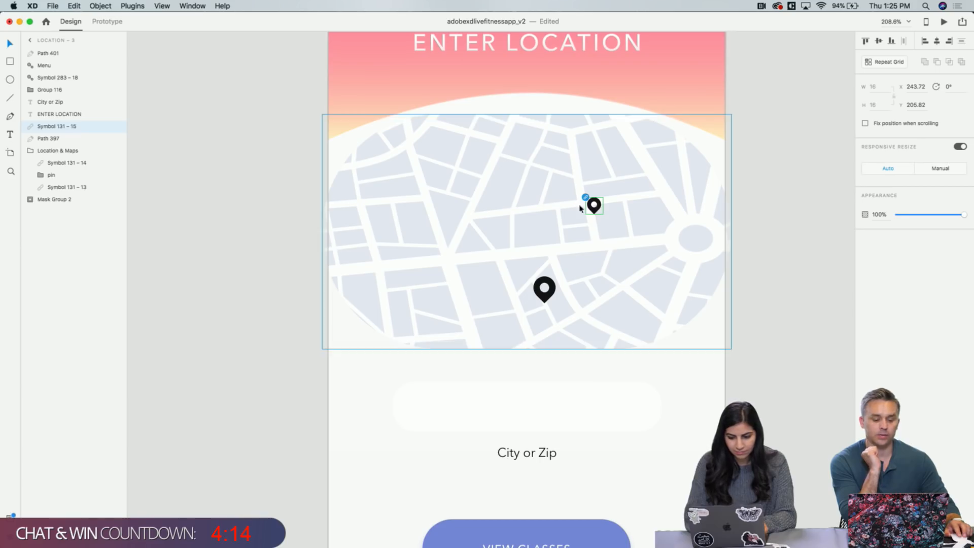
{"action": "mouse_move", "coordinate": [593, 205]}
{"action": "left_mouse_down"}
{"action": "mouse_move", "coordinate": [598, 99]}
{"action": "mouse_move", "coordinate": [603, 213]}
{"action": "left_mouse_up"}
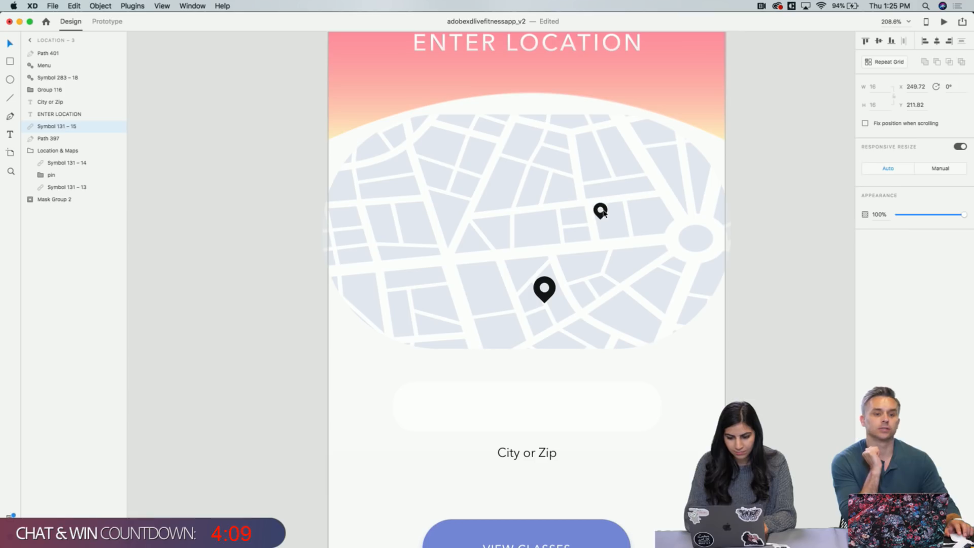
{"action": "left_click", "coordinate": [74, 6]}
{"action": "left_click", "coordinate": [80, 17]}
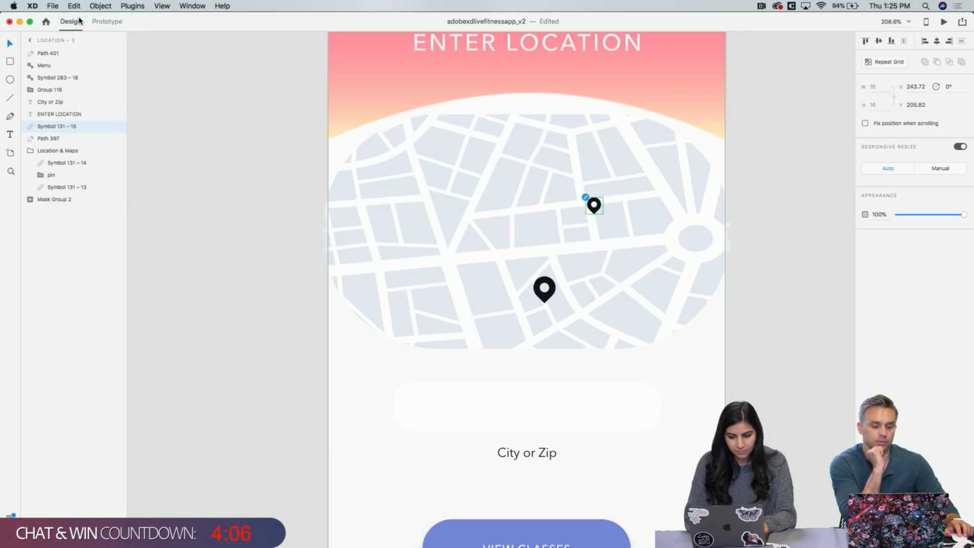
Ungroup the Location & Maps pin group inside Group 99 on the Location – 1 artboard
{"action": "left_click", "coordinate": [791, 205]}
{"action": "scroll", "coordinate": [791, 205], "scroll_direction": "right", "scroll_amount": 3}
{"action": "scroll", "coordinate": [791, 205], "scroll_direction": "down", "scroll_amount": 4}
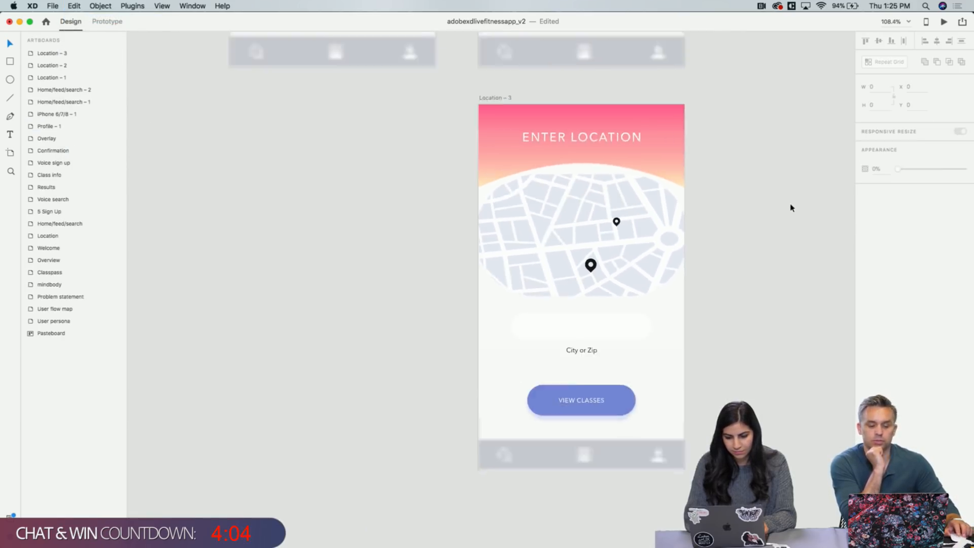
{"action": "scroll", "coordinate": [791, 205], "scroll_direction": "up", "scroll_amount": 5}
{"action": "scroll", "coordinate": [789, 207], "scroll_direction": "up", "scroll_amount": 4}
{"action": "scroll", "coordinate": [789, 218], "scroll_direction": "right", "scroll_amount": 1}
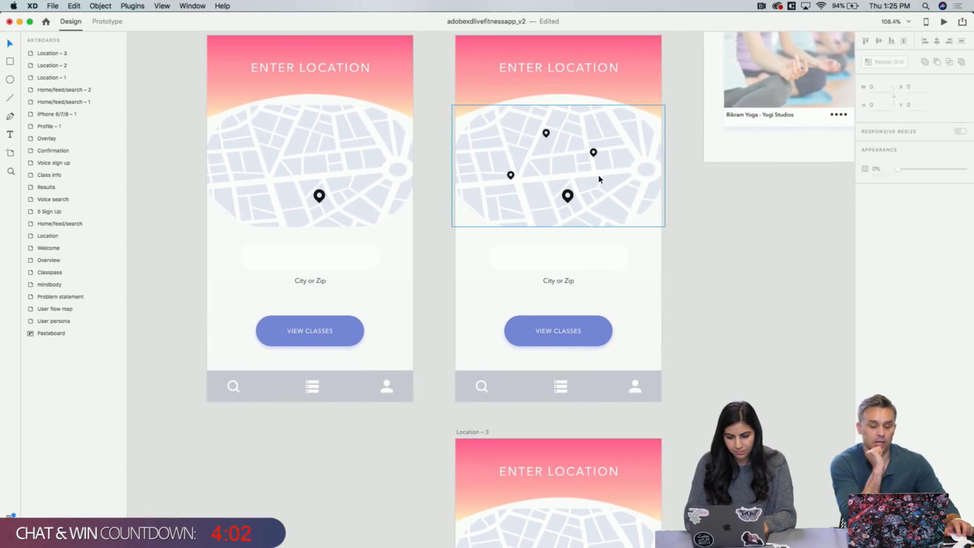
{"action": "scroll", "coordinate": [598, 179], "scroll_direction": "up", "scroll_amount": 5}
{"action": "scroll", "coordinate": [598, 179], "scroll_direction": "up", "scroll_amount": 2}
{"action": "scroll", "coordinate": [599, 179], "scroll_direction": "left", "scroll_amount": 2}
{"action": "double_click", "coordinate": [544, 203]}
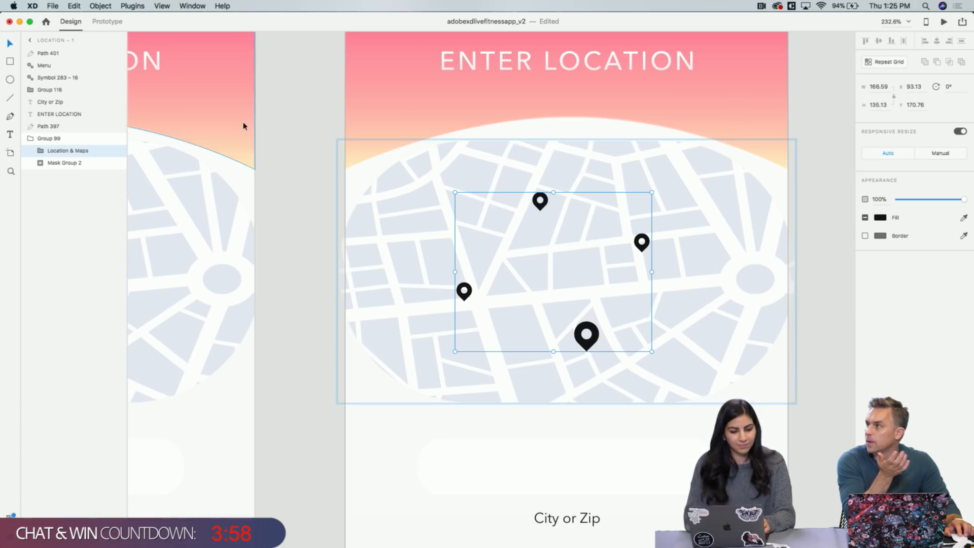
{"action": "right_click", "coordinate": [57, 154]}
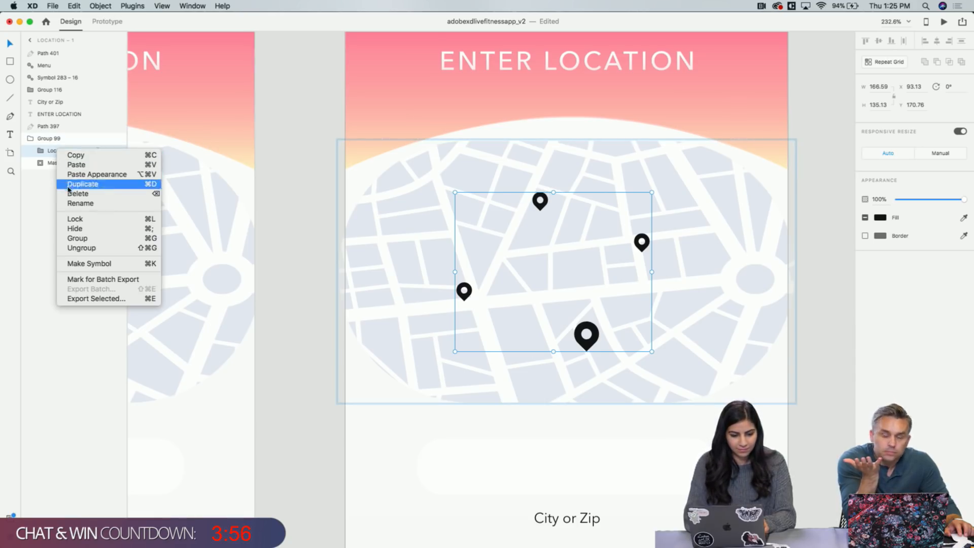
{"action": "left_click", "coordinate": [78, 248]}
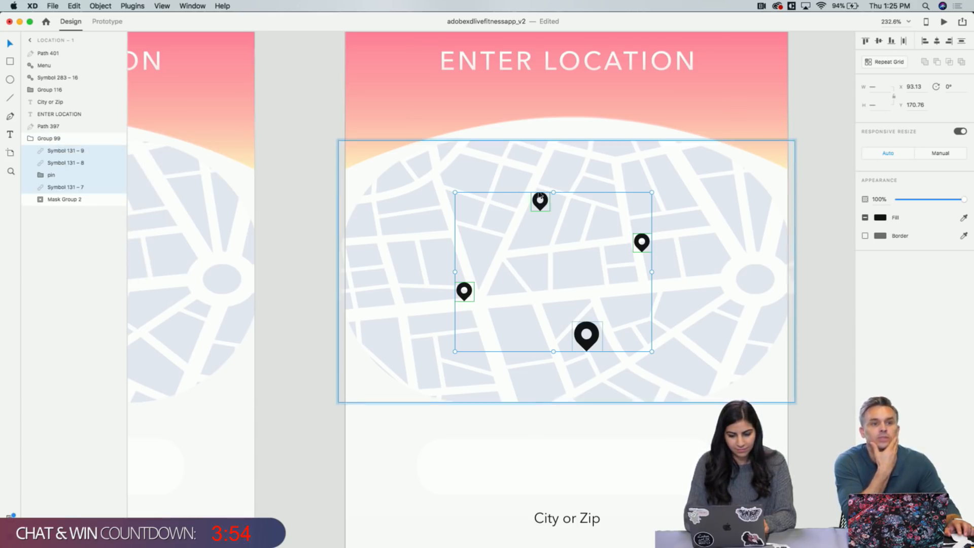
Move the top map pin on Location – 1 up behind the pink header, to about X 157, Y 72
{"action": "left_click", "coordinate": [567, 209]}
{"action": "left_click_drag", "start_coordinate": [546, 206], "coordinate": [532, 79]}
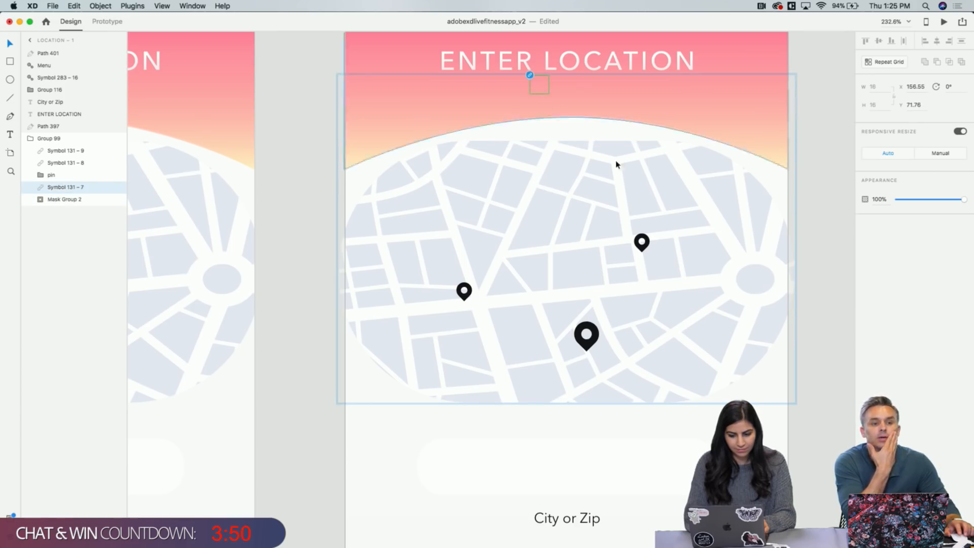
Deselect the map pin, switch to Prototype mode and select the Continue button on the 5 Sign Up artboard for wiring
{"action": "left_click", "coordinate": [828, 225]}
{"action": "scroll", "coordinate": [828, 225], "scroll_direction": "down", "scroll_amount": 5}
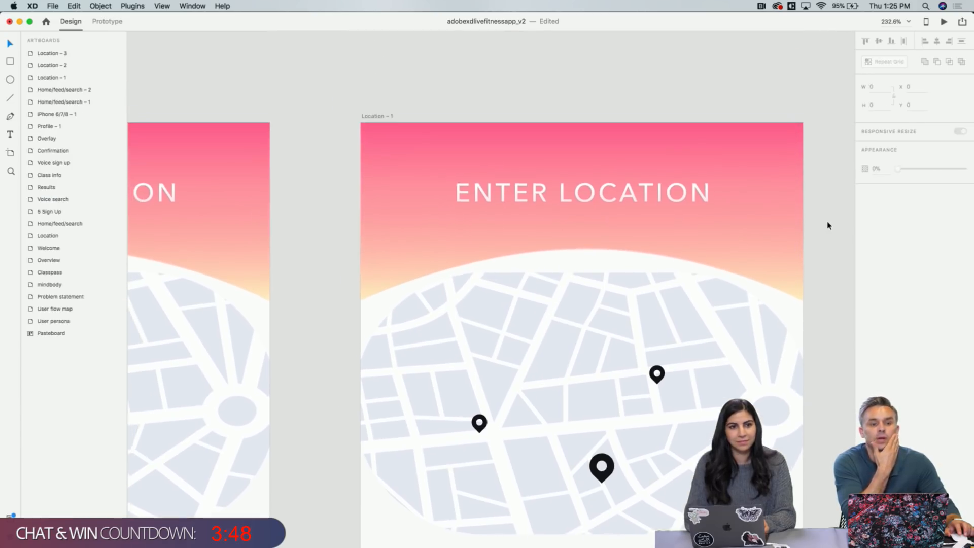
{"action": "scroll", "coordinate": [827, 225], "scroll_direction": "down", "scroll_amount": 2}
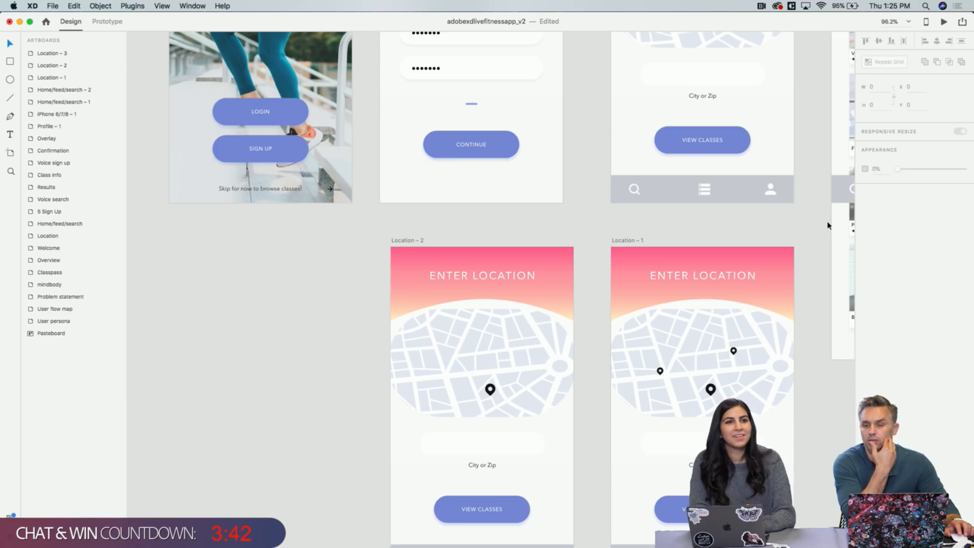
{"action": "scroll", "coordinate": [827, 225], "scroll_direction": "right", "scroll_amount": 5}
{"action": "scroll", "coordinate": [828, 225], "scroll_direction": "up", "scroll_amount": 3}
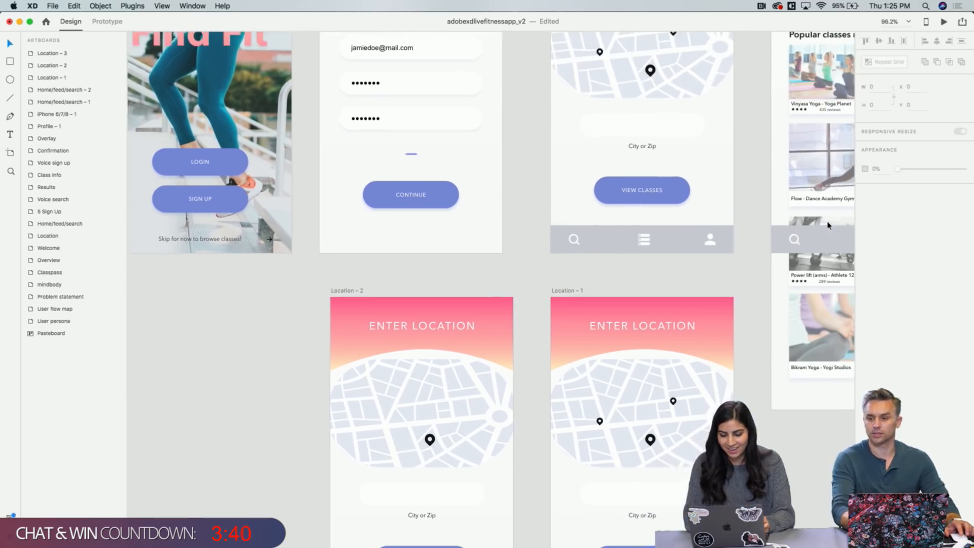
{"action": "scroll", "coordinate": [828, 225], "scroll_direction": "down", "scroll_amount": 5}
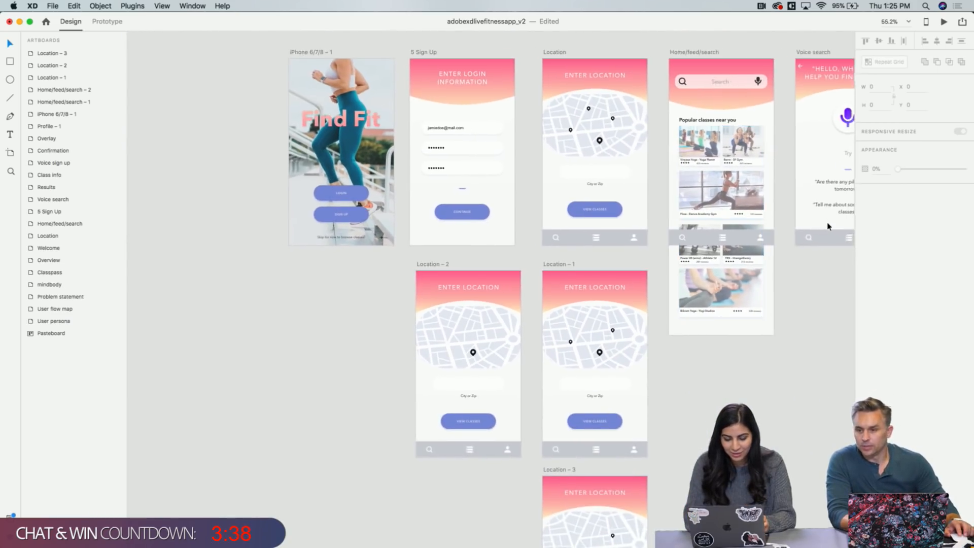
{"action": "scroll", "coordinate": [446, 147], "scroll_direction": "right", "scroll_amount": 3}
{"action": "scroll", "coordinate": [446, 147], "scroll_direction": "down", "scroll_amount": 1}
{"action": "key", "text": "super+2"}
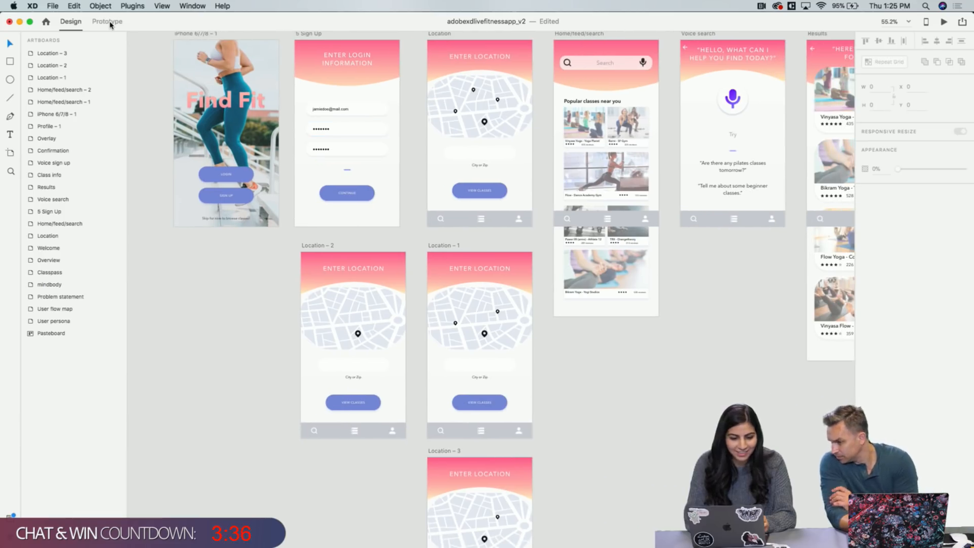
{"action": "left_click", "coordinate": [364, 194]}
{"action": "scroll", "coordinate": [365, 188], "scroll_direction": "down", "scroll_amount": 2}
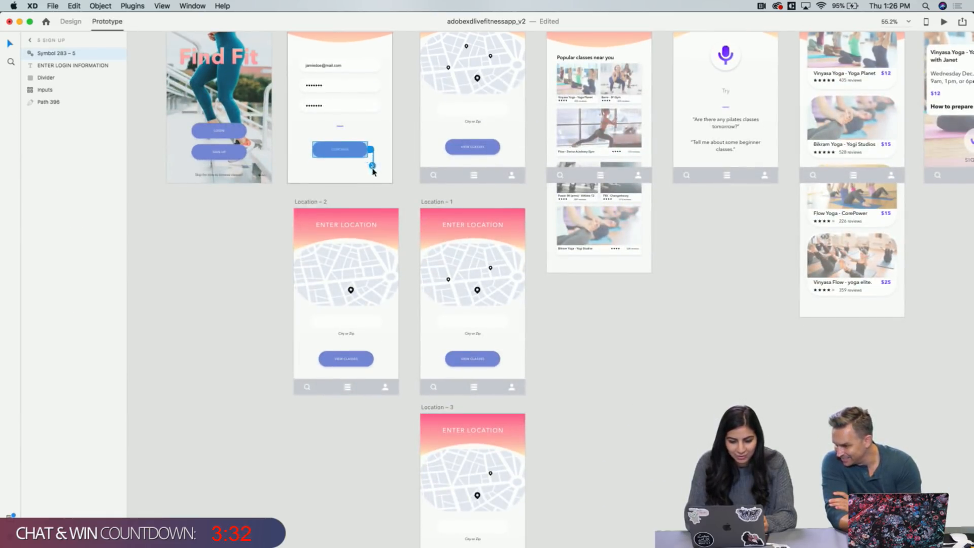
Link the Continue button on the sign-up artboard to Location – 2 with a Tap-triggered Dissolve transition
{"action": "left_click_drag", "start_coordinate": [373, 171], "coordinate": [361, 220]}
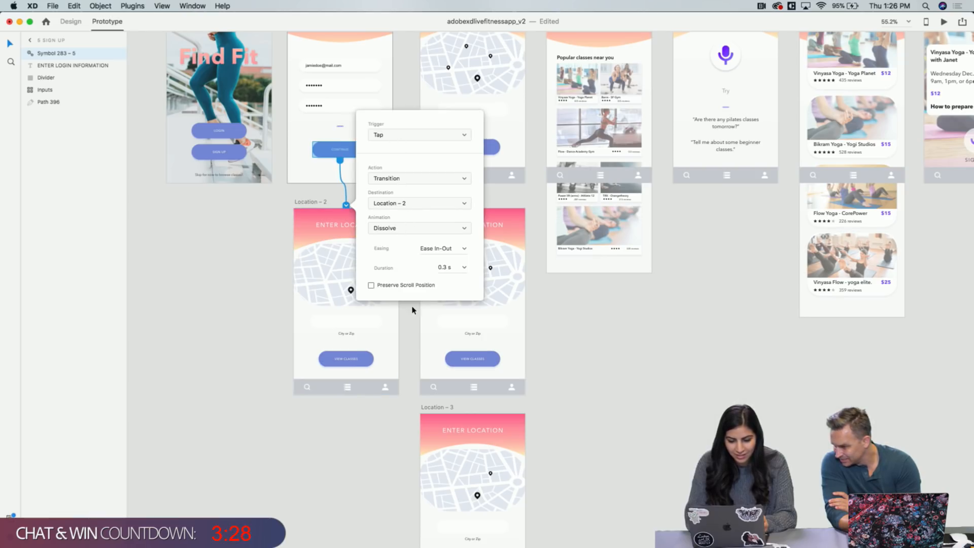
{"action": "left_click", "coordinate": [378, 411]}
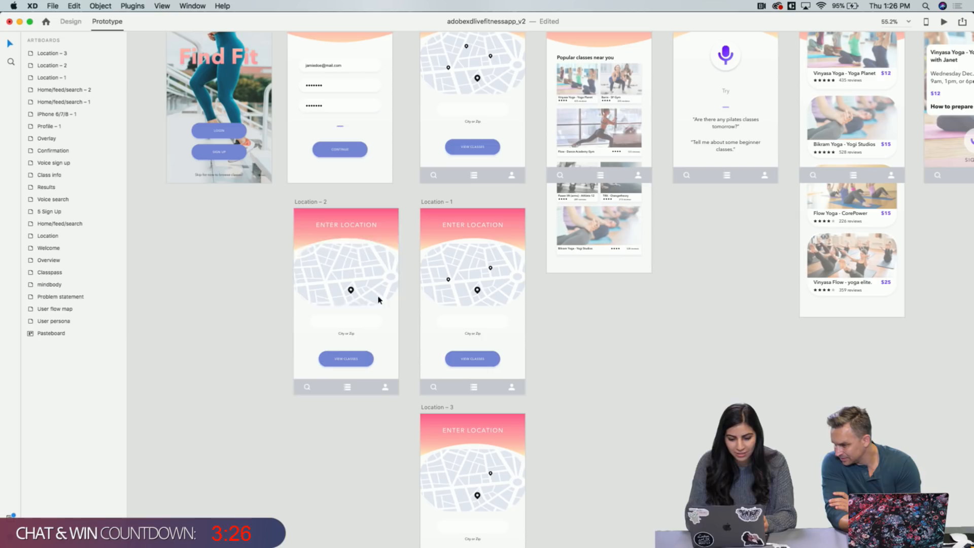
Link the Location – 2 artboard to Location – 3 using an Auto-Animate action with Snap easing
{"action": "left_click", "coordinate": [311, 203]}
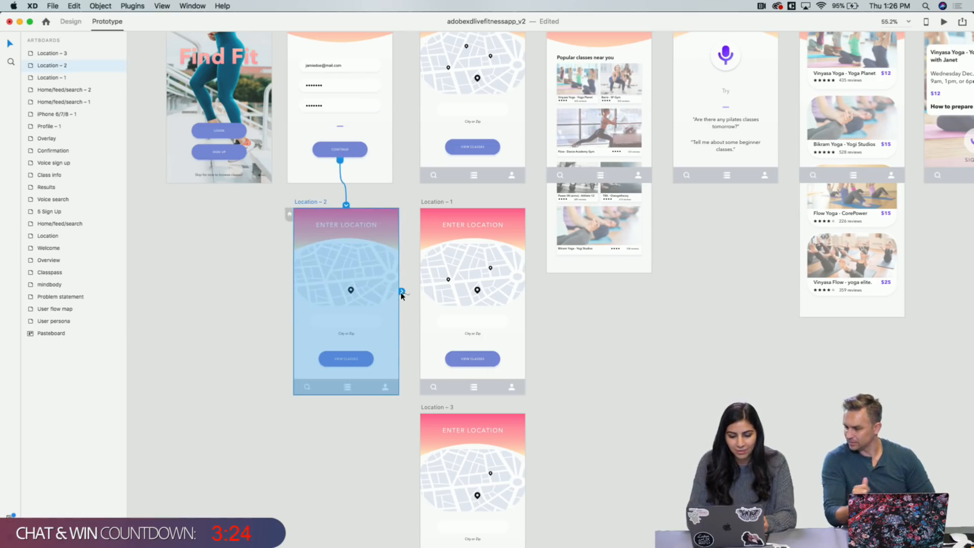
{"action": "left_click_drag", "start_coordinate": [401, 293], "coordinate": [428, 453]}
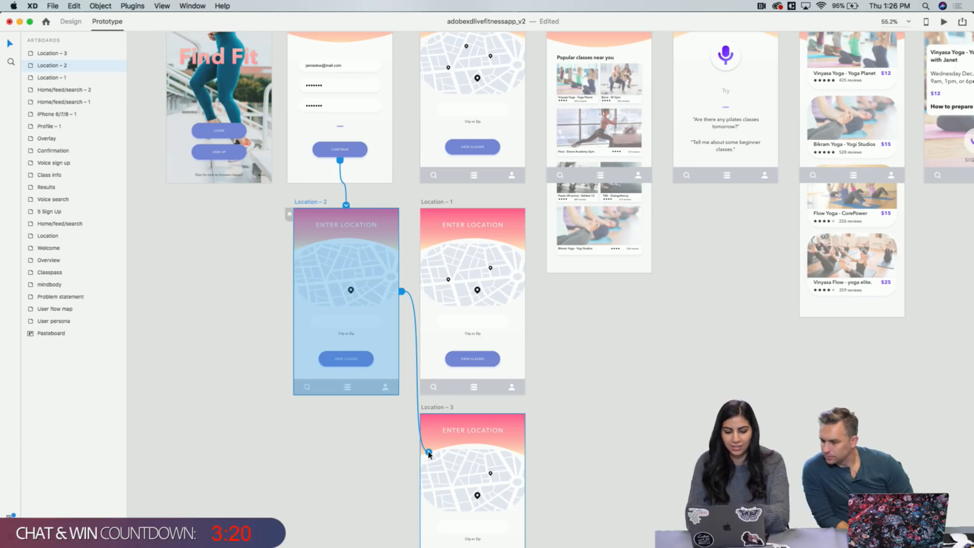
{"action": "left_click_drag", "start_coordinate": [428, 453], "coordinate": [428, 454]}
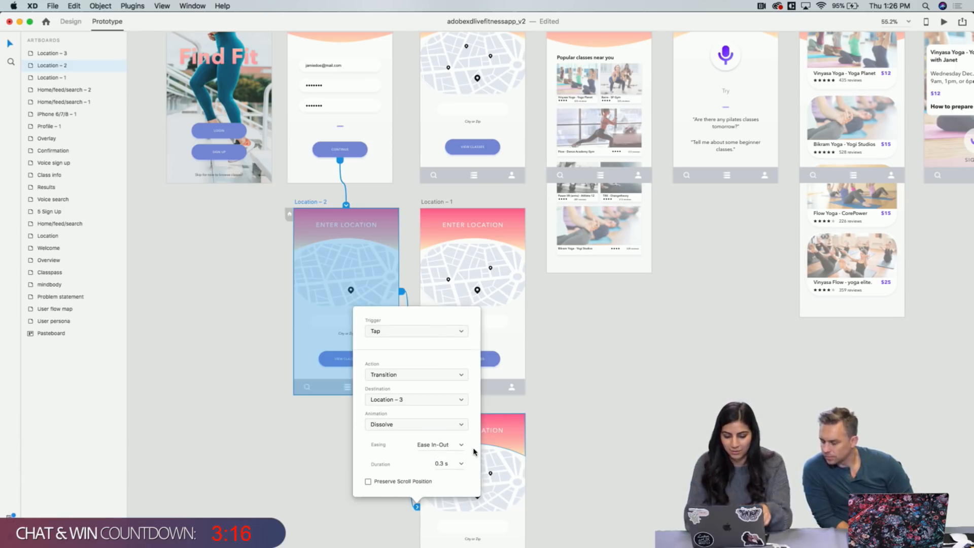
{"action": "left_click", "coordinate": [439, 375]}
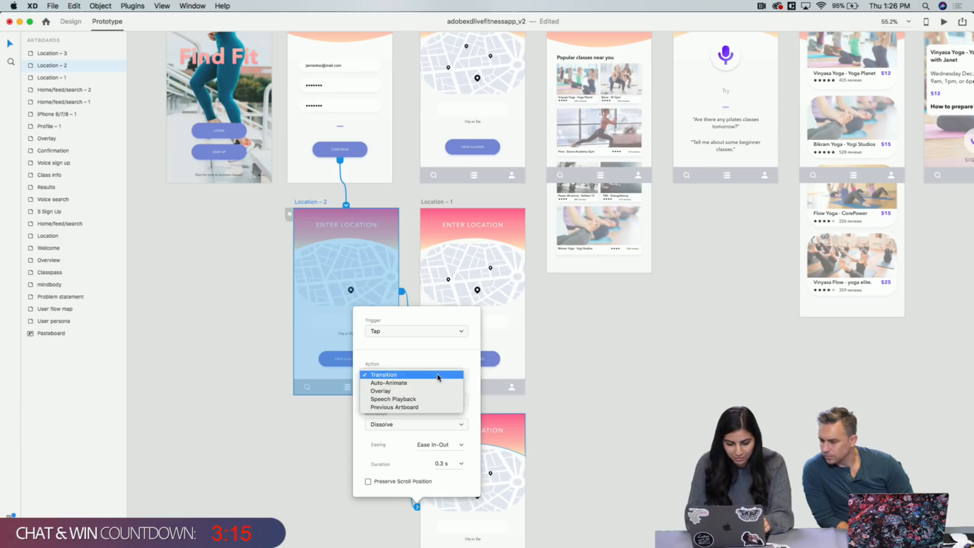
{"action": "left_click", "coordinate": [424, 385]}
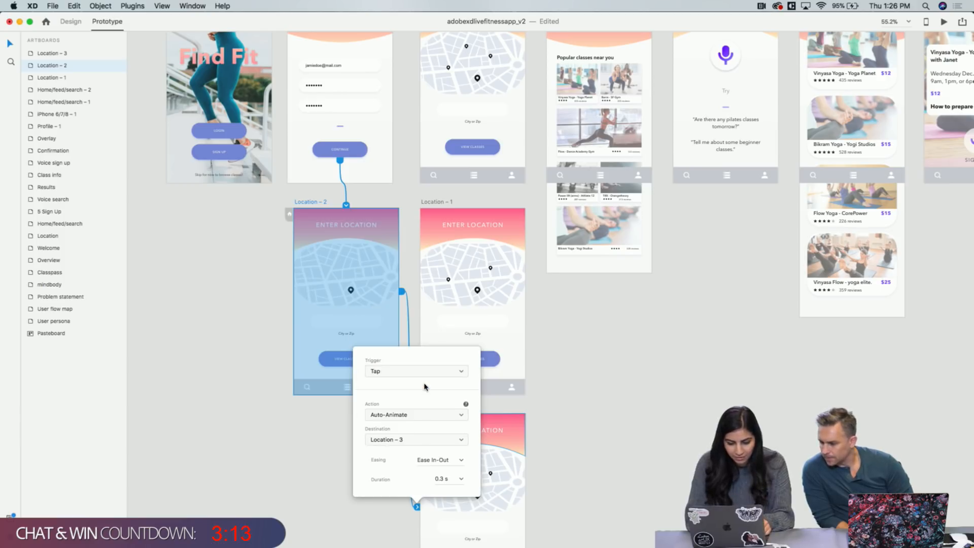
{"action": "left_click", "coordinate": [461, 460]}
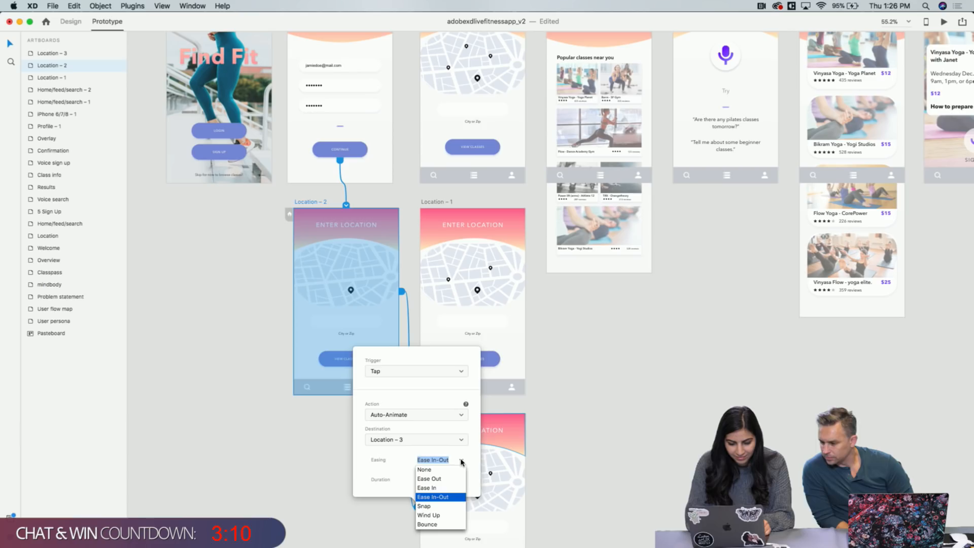
{"action": "left_click", "coordinate": [434, 505]}
{"action": "left_click", "coordinate": [568, 428]}
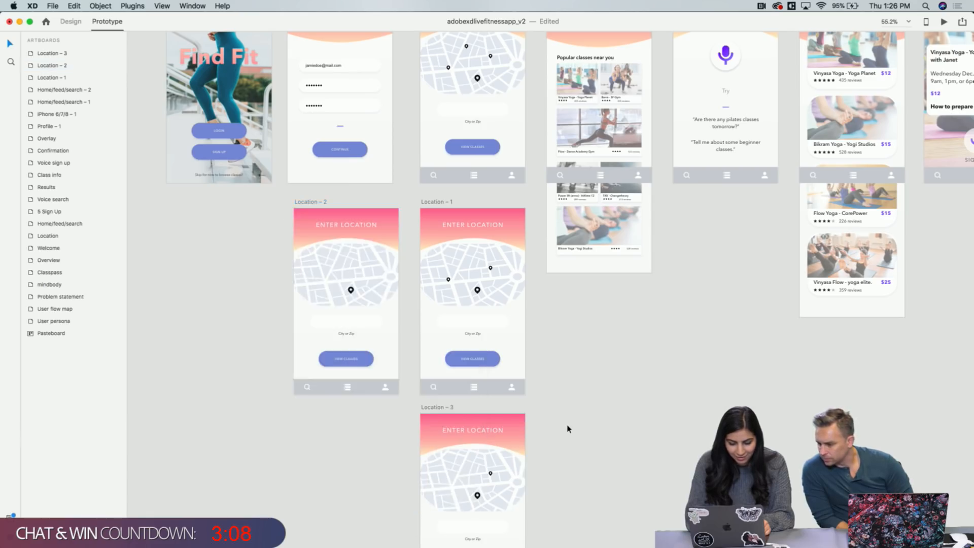
Link the Location – 3 artboard to Location – 1 with a Time-triggered Auto-Animate action
{"action": "scroll", "coordinate": [568, 428], "scroll_direction": "down", "scroll_amount": 3}
{"action": "scroll", "coordinate": [482, 327], "scroll_direction": "up", "scroll_amount": 5}
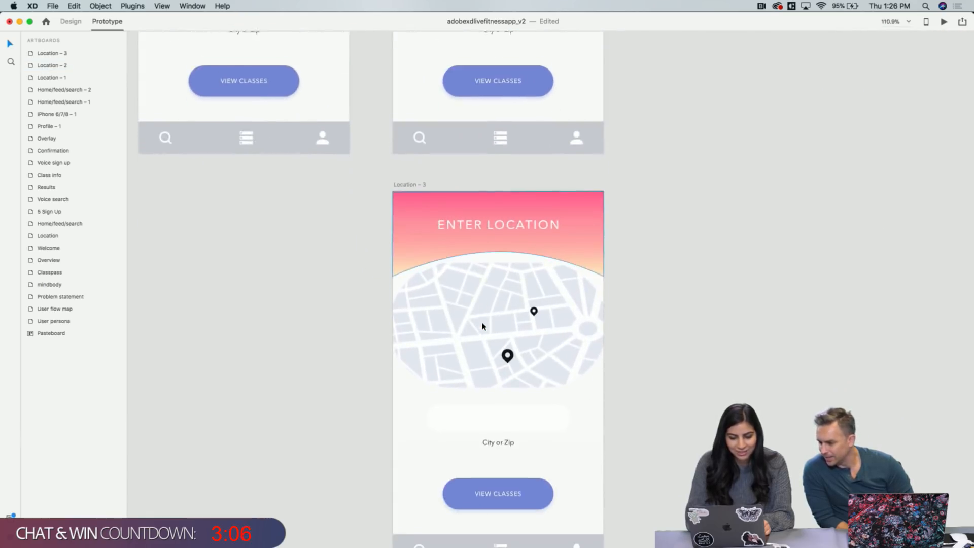
{"action": "scroll", "coordinate": [482, 326], "scroll_direction": "up", "scroll_amount": 3}
{"action": "scroll", "coordinate": [481, 332], "scroll_direction": "down", "scroll_amount": 4}
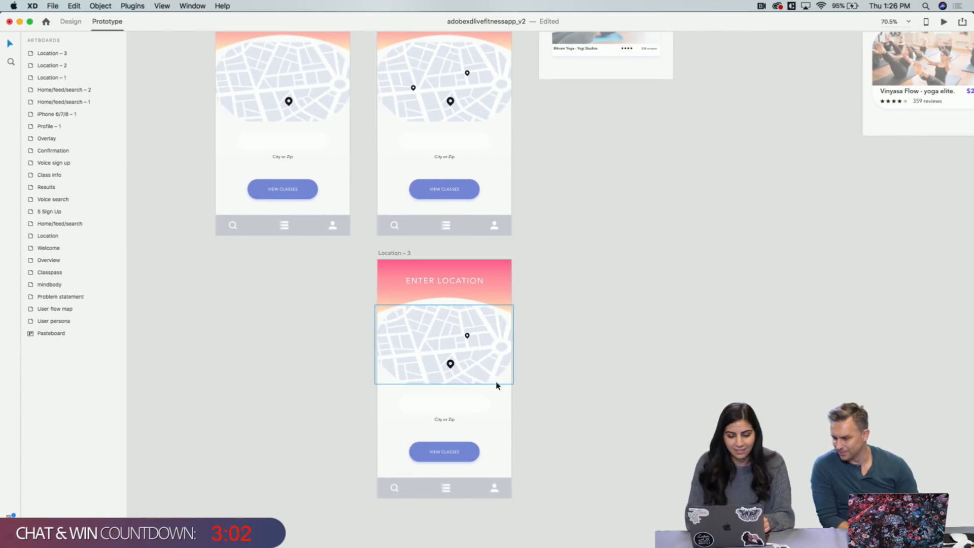
{"action": "left_click", "coordinate": [385, 252]}
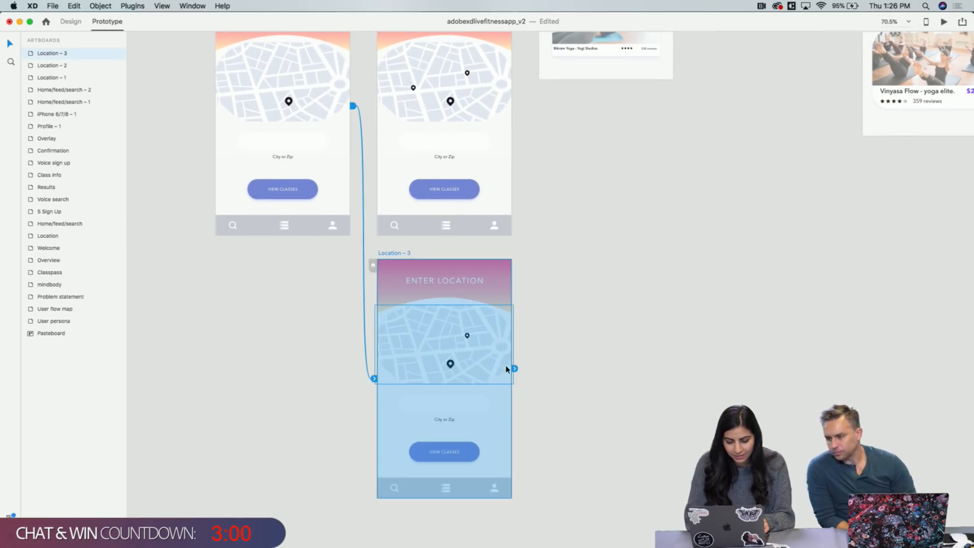
{"action": "left_click_drag", "start_coordinate": [515, 369], "coordinate": [507, 193]}
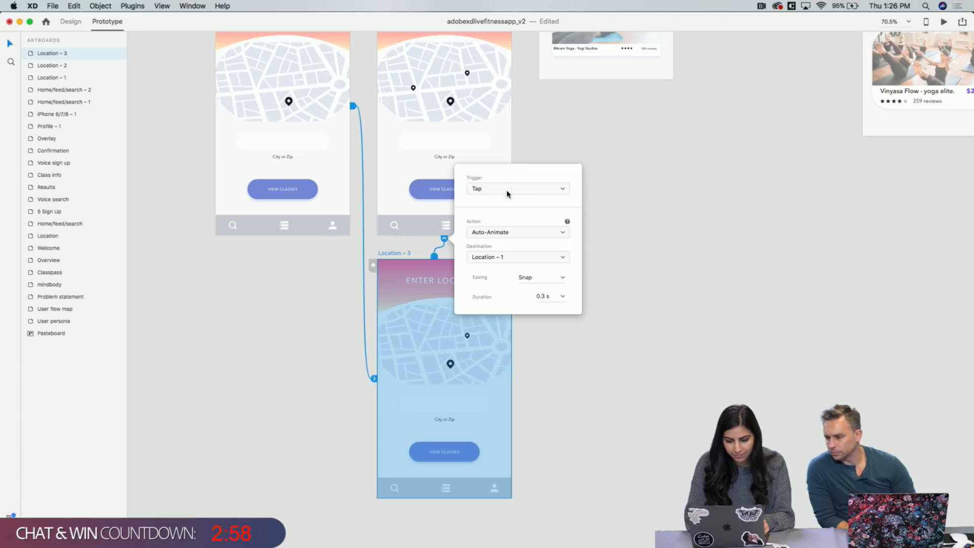
{"action": "left_click", "coordinate": [545, 189]}
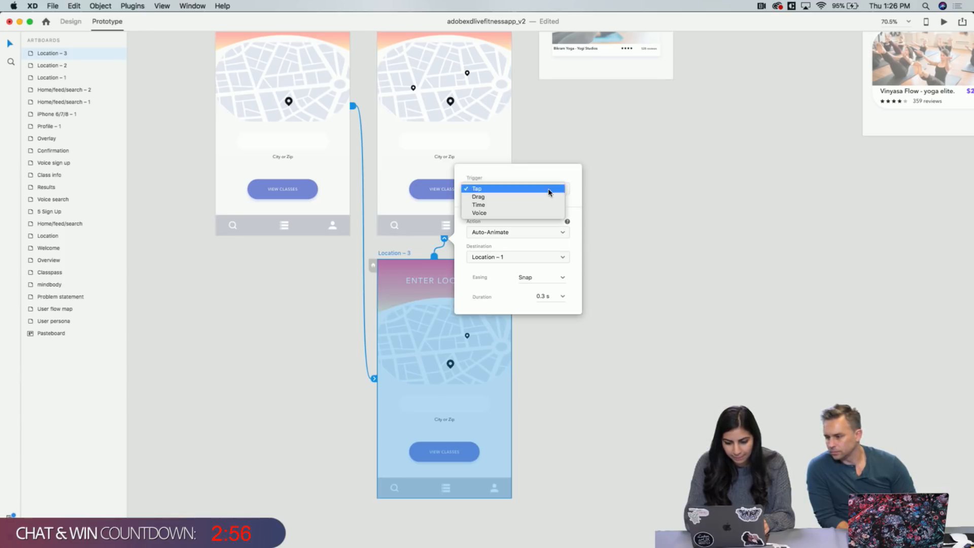
{"action": "left_click", "coordinate": [529, 206]}
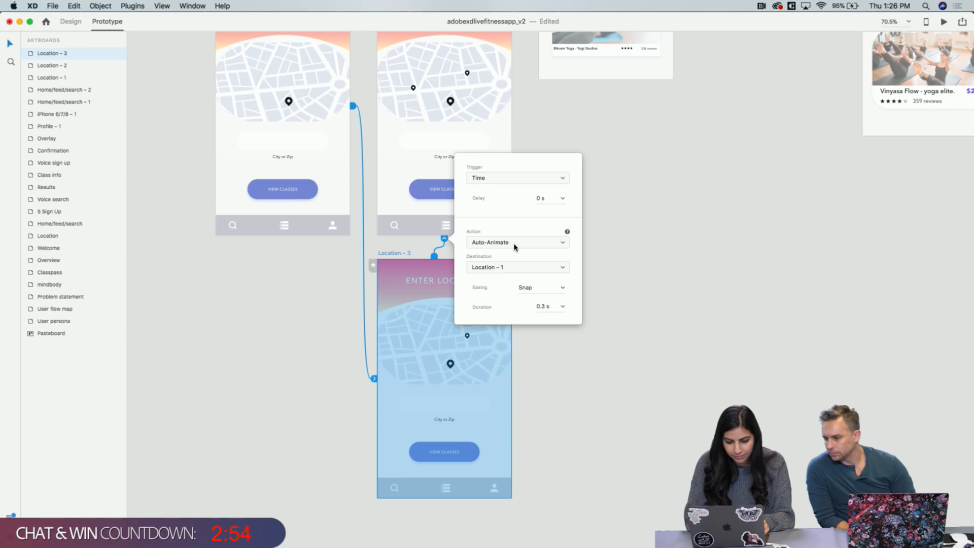
{"action": "left_click", "coordinate": [608, 303]}
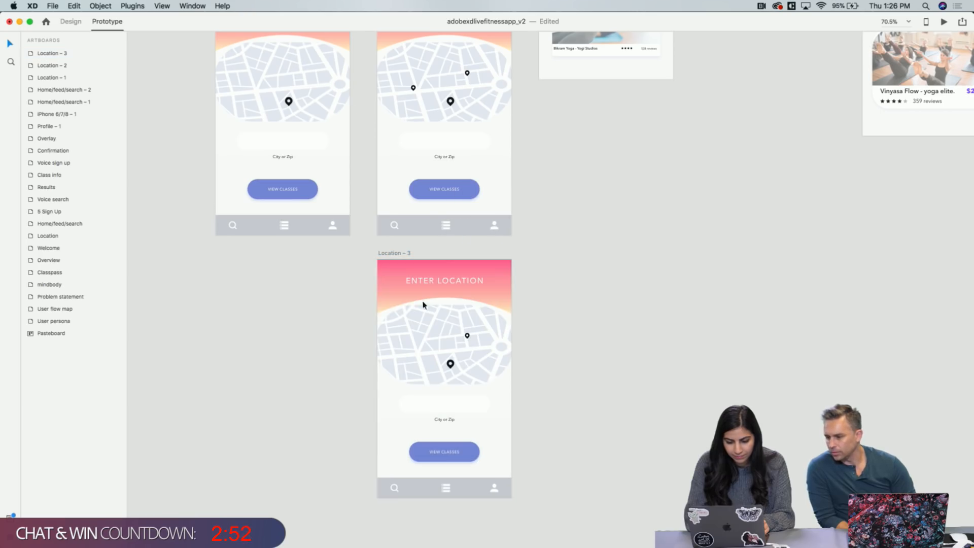
Set the trigger of the link from Location – 2 to Location – 3 to Time
{"action": "left_click", "coordinate": [344, 130]}
{"action": "left_click", "coordinate": [375, 378]}
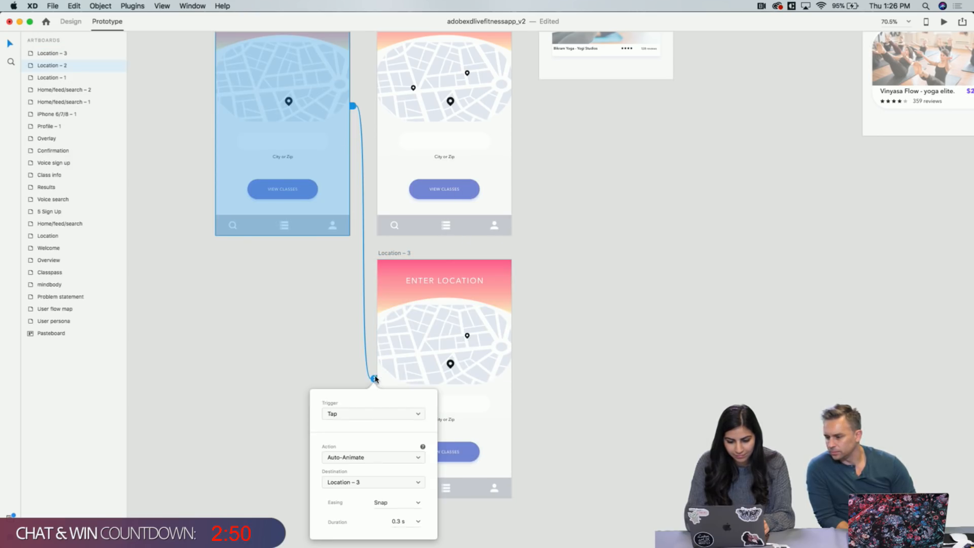
{"action": "left_click", "coordinate": [364, 415]}
{"action": "left_click", "coordinate": [352, 432]}
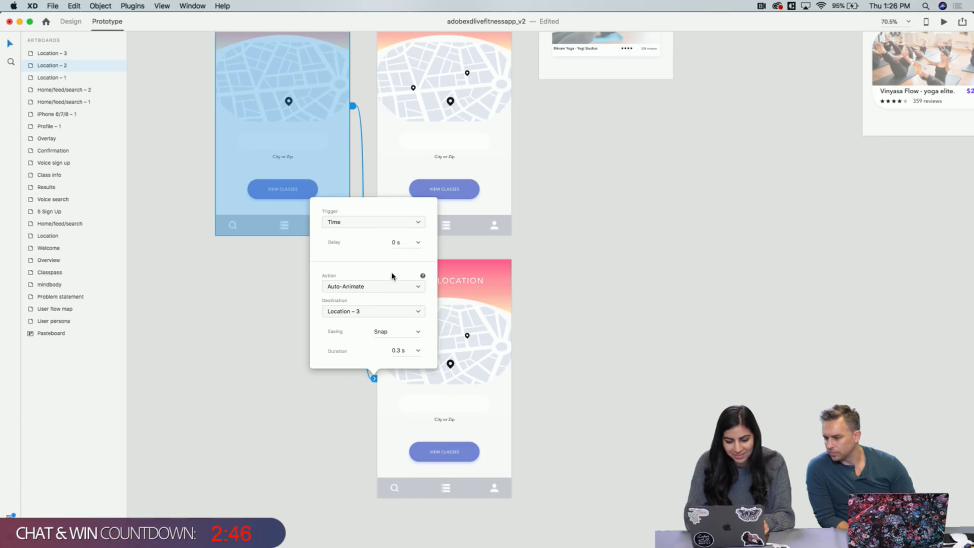
{"action": "left_click", "coordinate": [541, 263]}
Link the Location – 1 artboard to the Location artboard with a Time-triggered Auto-Animate action
{"action": "scroll", "coordinate": [541, 263], "scroll_direction": "up", "scroll_amount": 6}
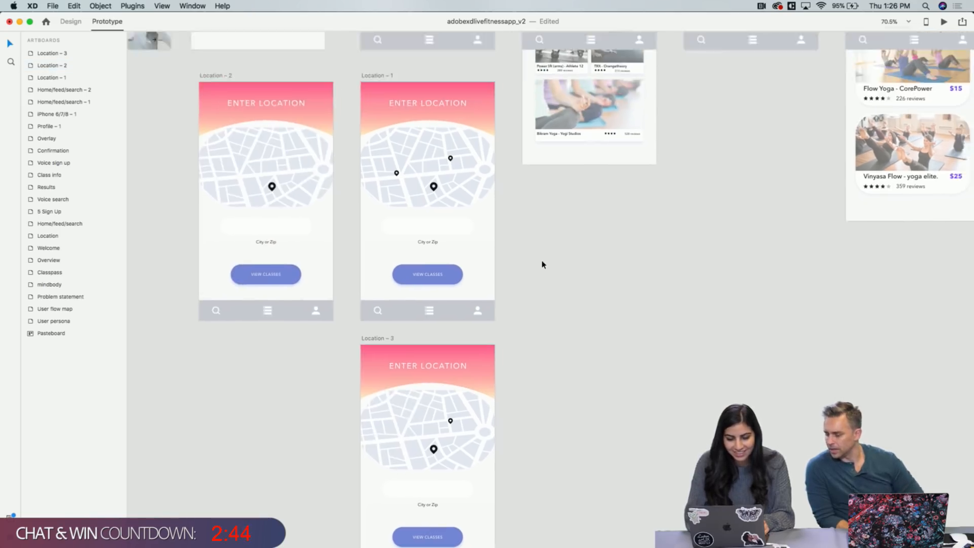
{"action": "left_click", "coordinate": [353, 153]}
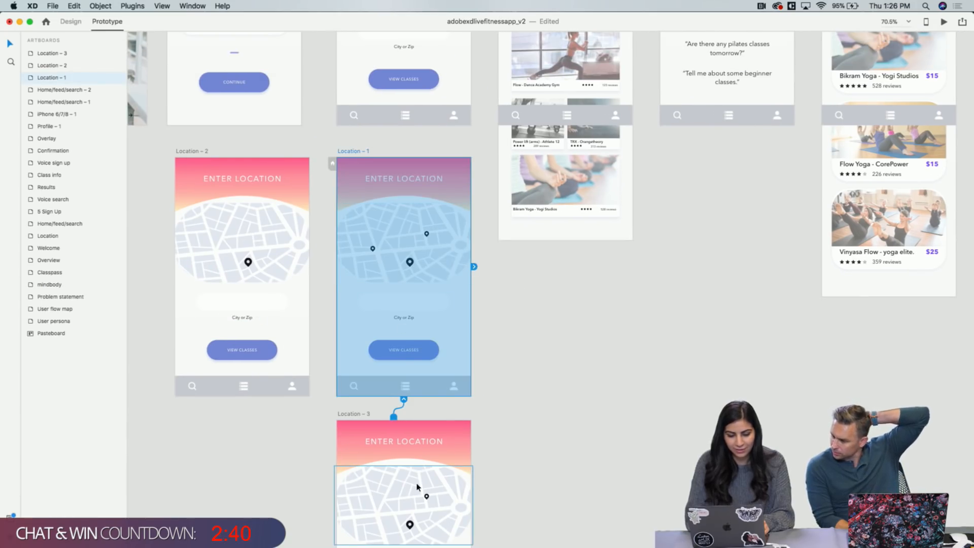
{"action": "scroll", "coordinate": [417, 457], "scroll_direction": "down", "scroll_amount": 4}
{"action": "scroll", "coordinate": [467, 198], "scroll_direction": "up", "scroll_amount": 5}
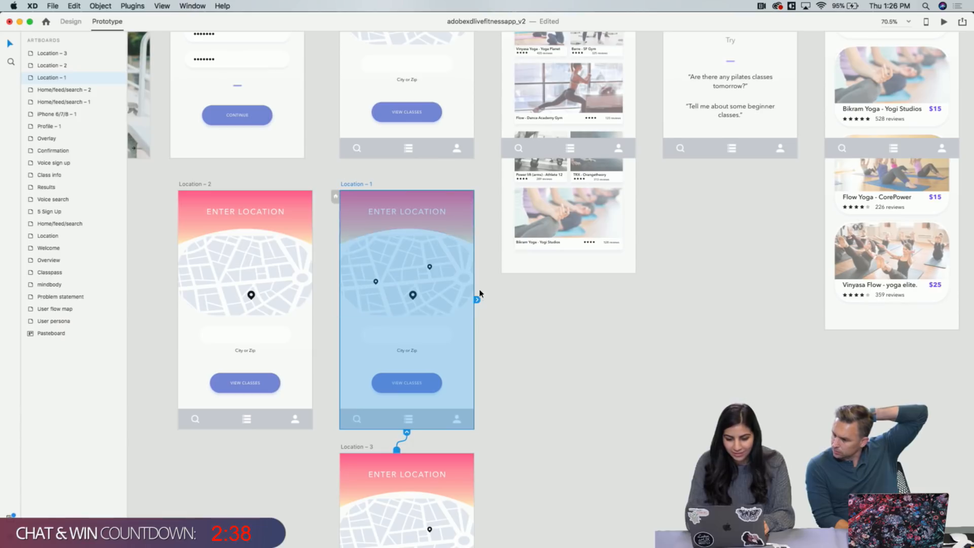
{"action": "left_click_drag", "start_coordinate": [477, 300], "coordinate": [453, 142]}
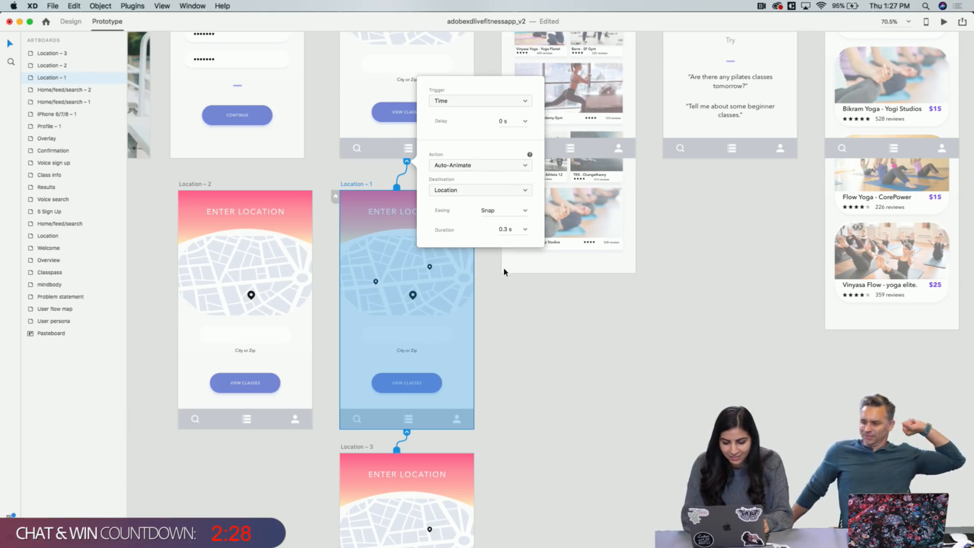
{"action": "left_click", "coordinate": [503, 317]}
Preview the prototype from the 5 Sign Up artboard, continue to the location screens to play the pin animation, and close the preview
{"action": "scroll", "coordinate": [504, 317], "scroll_direction": "up", "scroll_amount": 5}
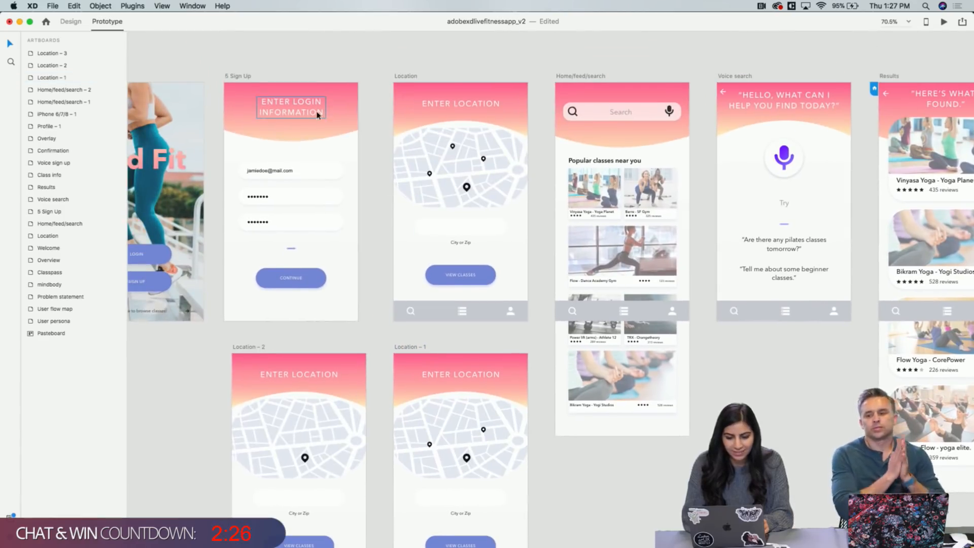
{"action": "left_click", "coordinate": [242, 77]}
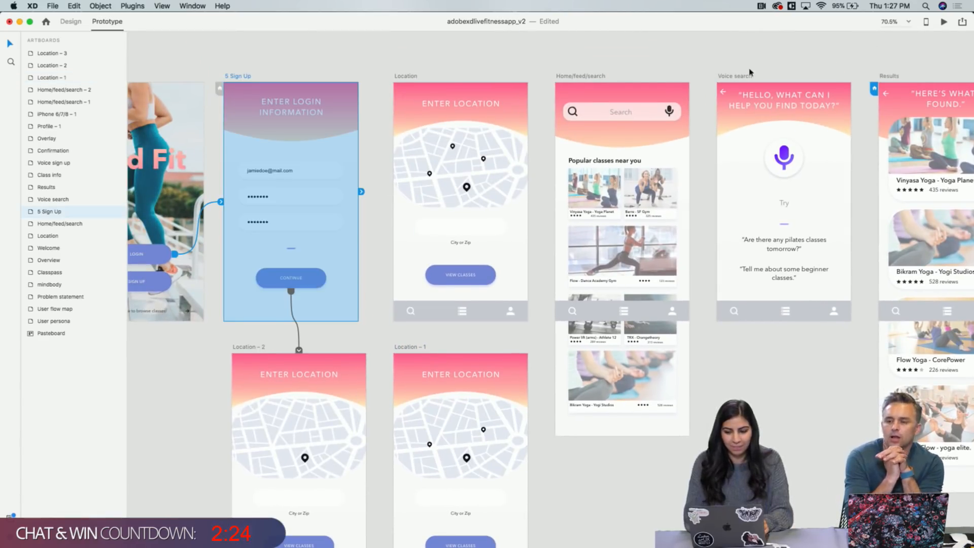
{"action": "left_click", "coordinate": [943, 23]}
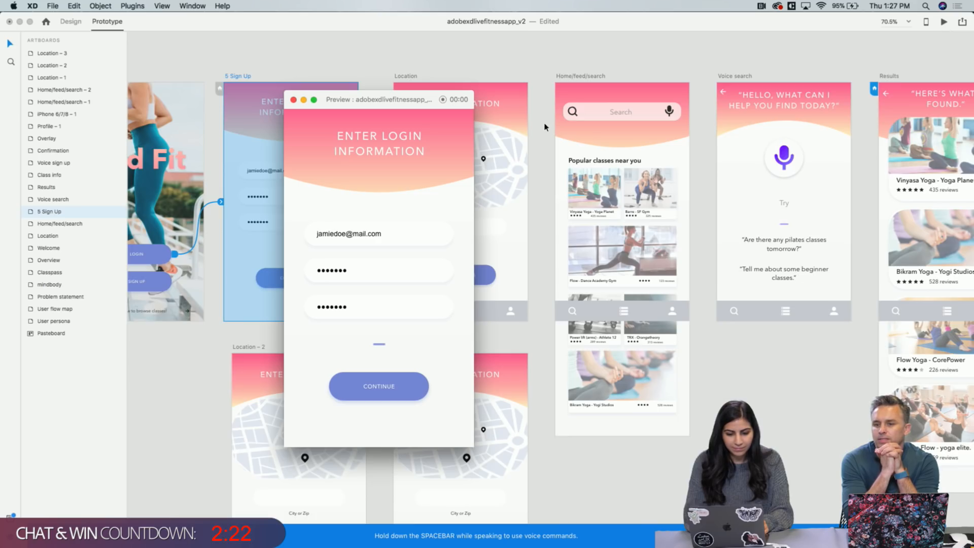
{"action": "scroll", "coordinate": [545, 126], "scroll_direction": "up", "scroll_amount": 5}
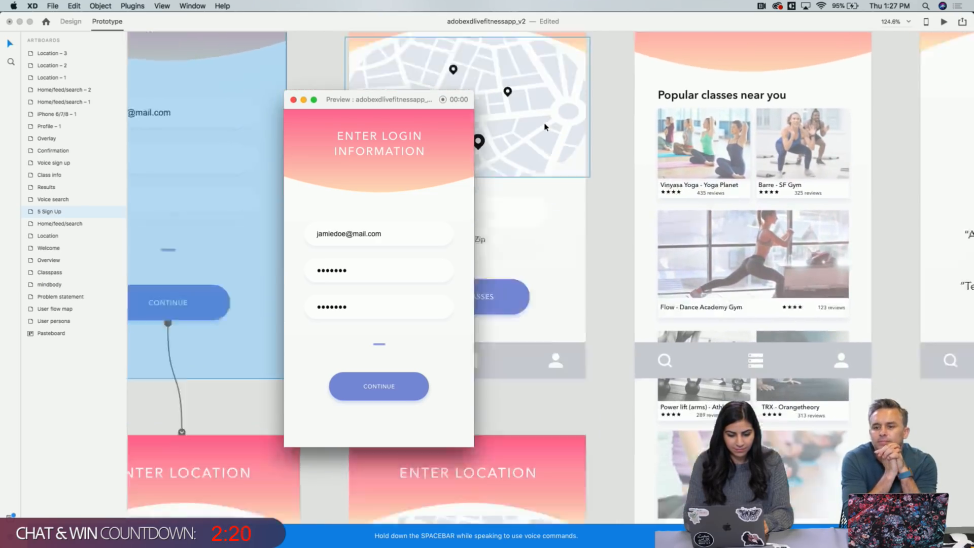
{"action": "scroll", "coordinate": [544, 126], "scroll_direction": "down", "scroll_amount": 3}
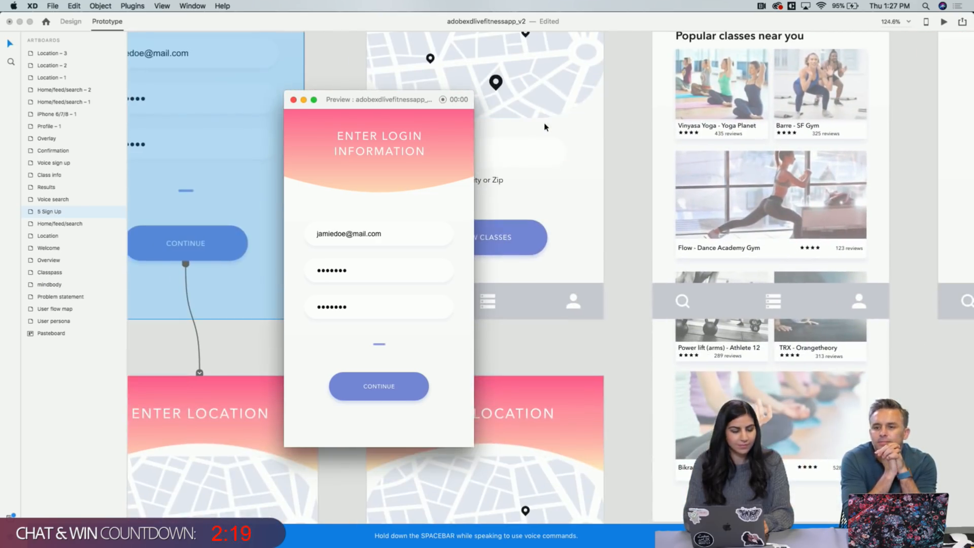
{"action": "left_click", "coordinate": [370, 392]}
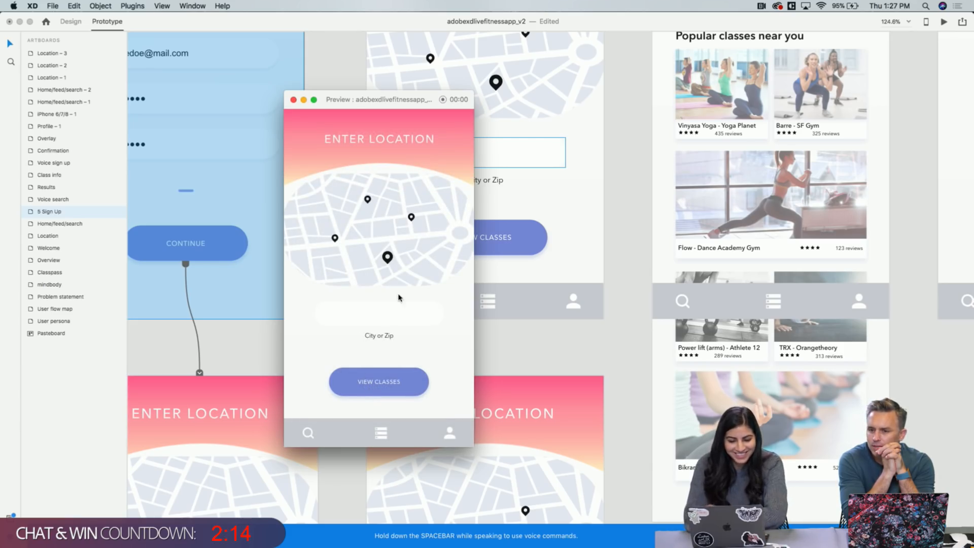
{"action": "left_click", "coordinate": [294, 101]}
Set the Auto-Animate duration of the link from Location – 2 to Location – 3 to 0.6 s
{"action": "scroll", "coordinate": [283, 337], "scroll_direction": "down", "scroll_amount": 10}
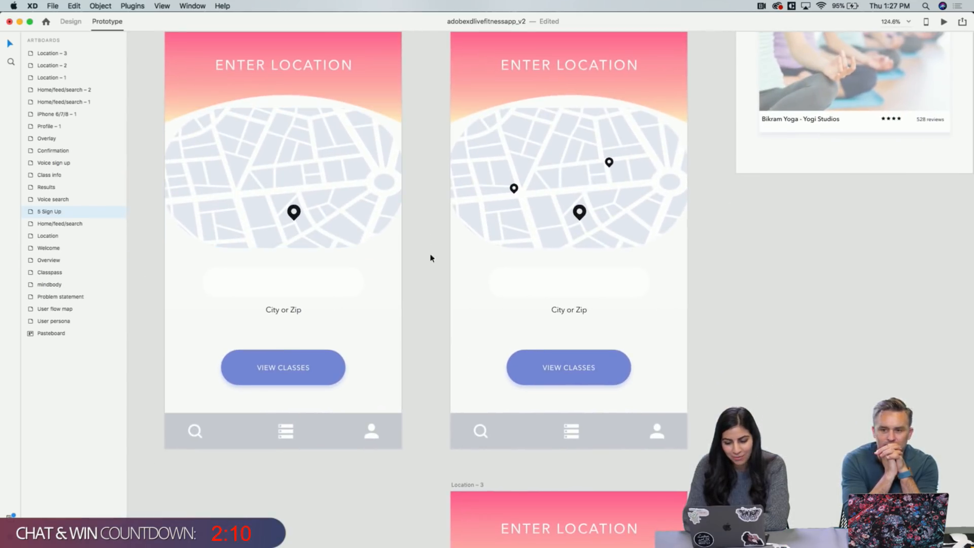
{"action": "scroll", "coordinate": [374, 197], "scroll_direction": "down", "scroll_amount": 7}
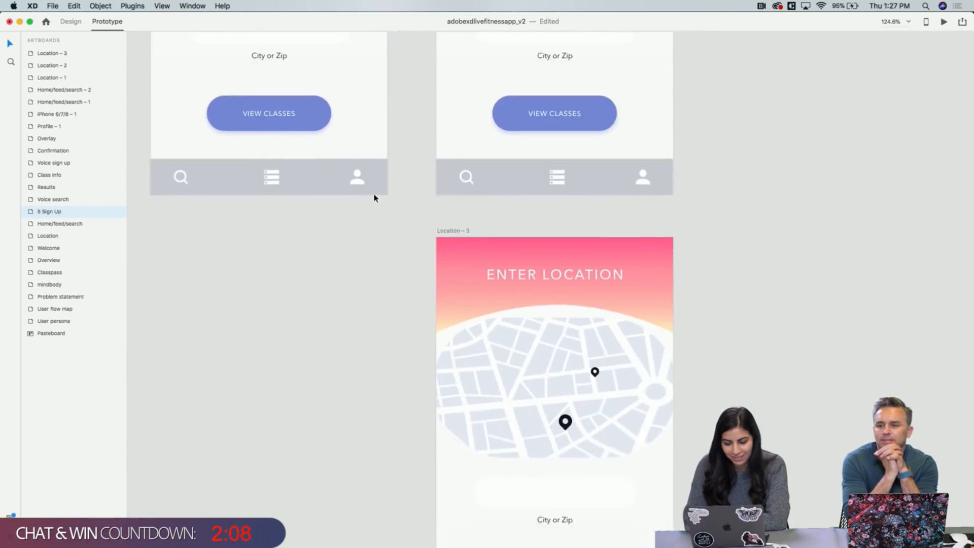
{"action": "scroll", "coordinate": [375, 196], "scroll_direction": "up", "scroll_amount": 8}
{"action": "scroll", "coordinate": [357, 261], "scroll_direction": "down", "scroll_amount": 5}
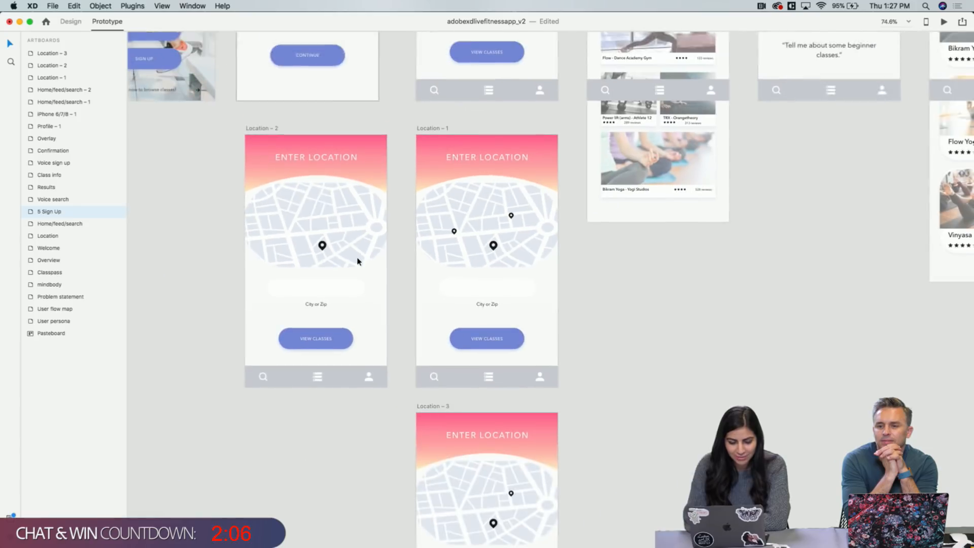
{"action": "left_click", "coordinate": [272, 122]}
{"action": "left_click_drag", "start_coordinate": [390, 238], "coordinate": [408, 479]}
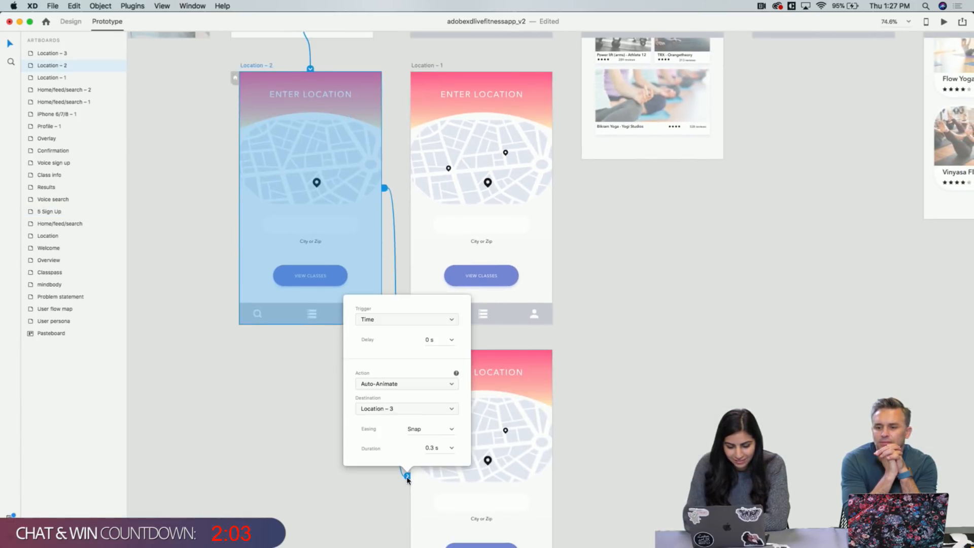
{"action": "left_click", "coordinate": [452, 448]}
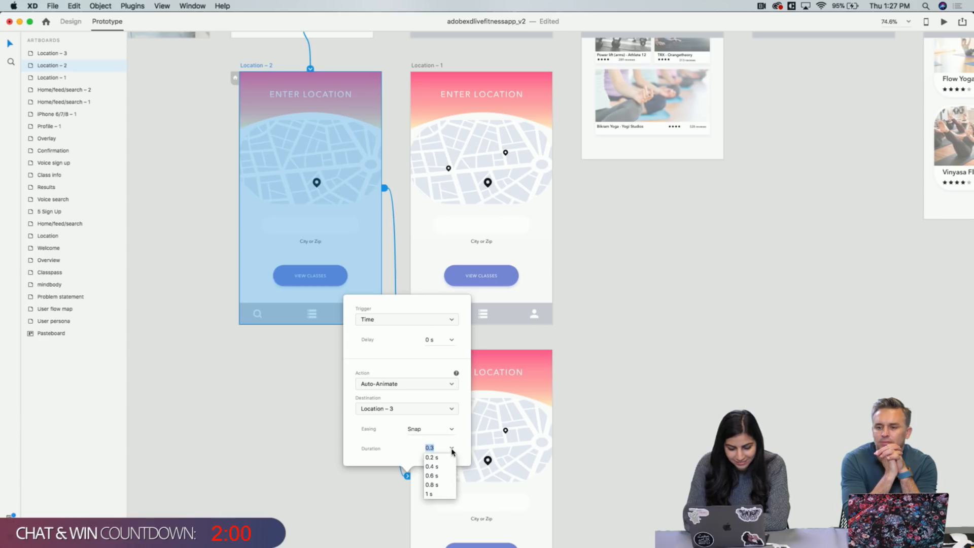
{"action": "left_click", "coordinate": [432, 476]}
{"action": "left_click", "coordinate": [555, 410]}
Set the Auto-Animate duration of the link from Location – 3 to Location – 1 to 0.6 s
{"action": "scroll", "coordinate": [624, 376], "scroll_direction": "down", "scroll_amount": 3}
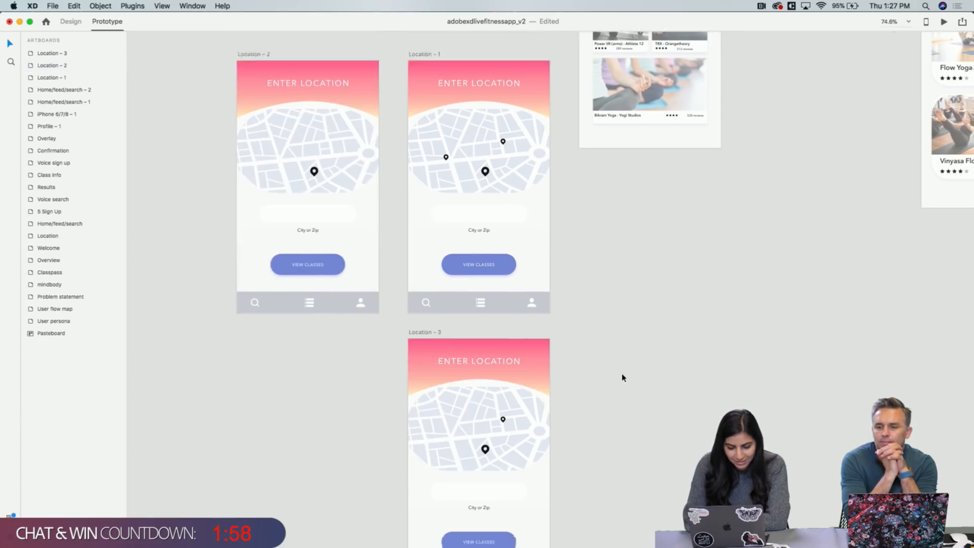
{"action": "left_click", "coordinate": [425, 263]}
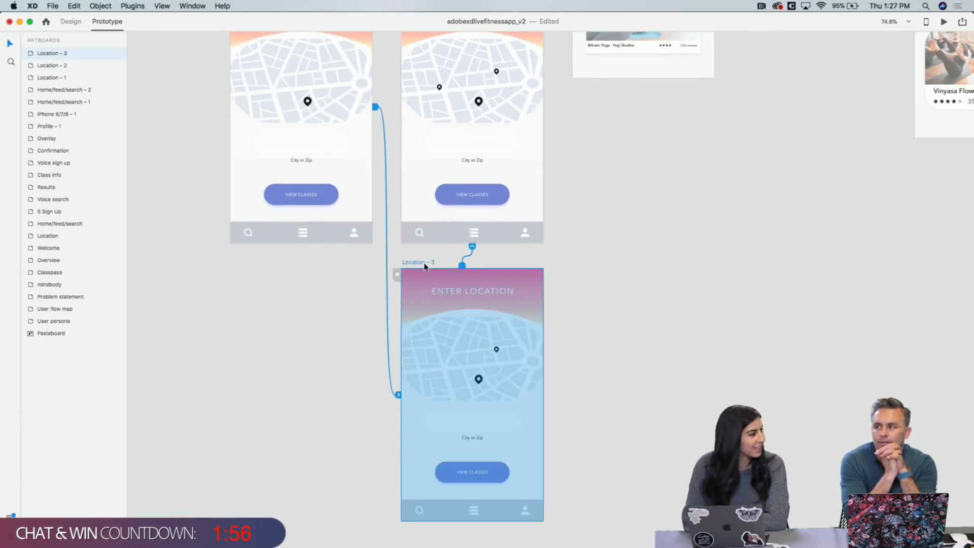
{"action": "scroll", "coordinate": [424, 267], "scroll_direction": "down", "scroll_amount": 2}
{"action": "scroll", "coordinate": [435, 241], "scroll_direction": "right", "scroll_amount": 2}
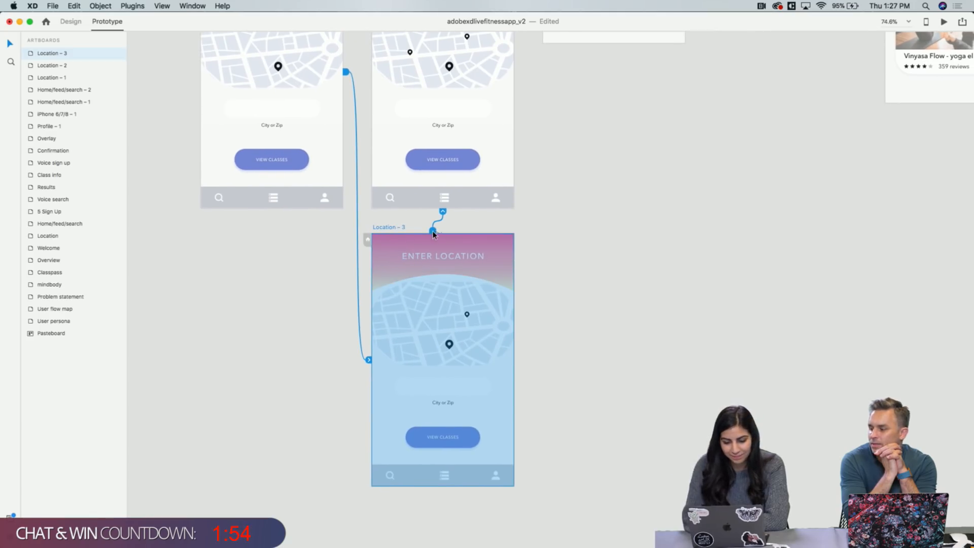
{"action": "left_click", "coordinate": [443, 213]}
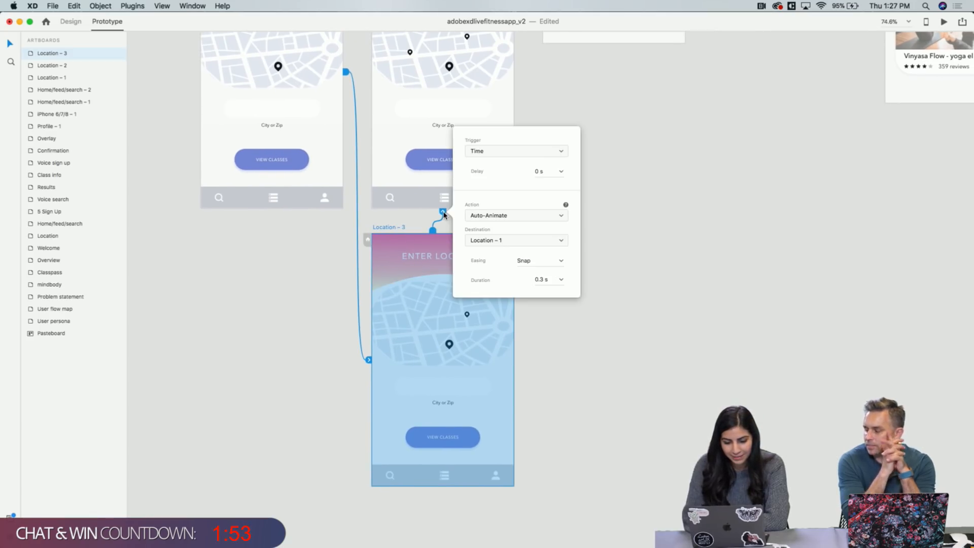
{"action": "left_click", "coordinate": [561, 279]}
{"action": "left_click", "coordinate": [547, 307]}
{"action": "left_click", "coordinate": [583, 290]}
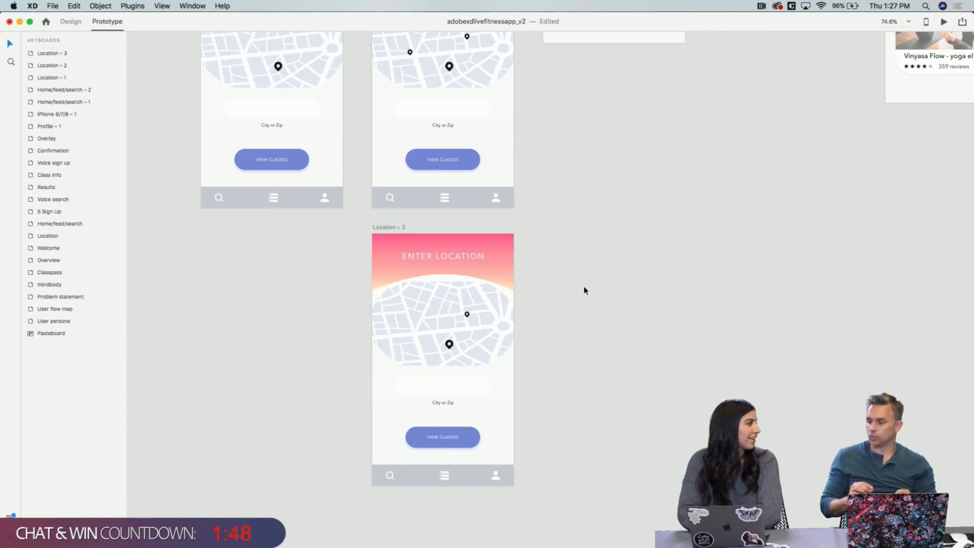
Review the three duplicated Location artboards together with the original Location artboard and its neighbouring app screens
{"action": "scroll", "coordinate": [584, 291], "scroll_direction": "up", "scroll_amount": 3}
{"action": "scroll", "coordinate": [583, 290], "scroll_direction": "left", "scroll_amount": 2}
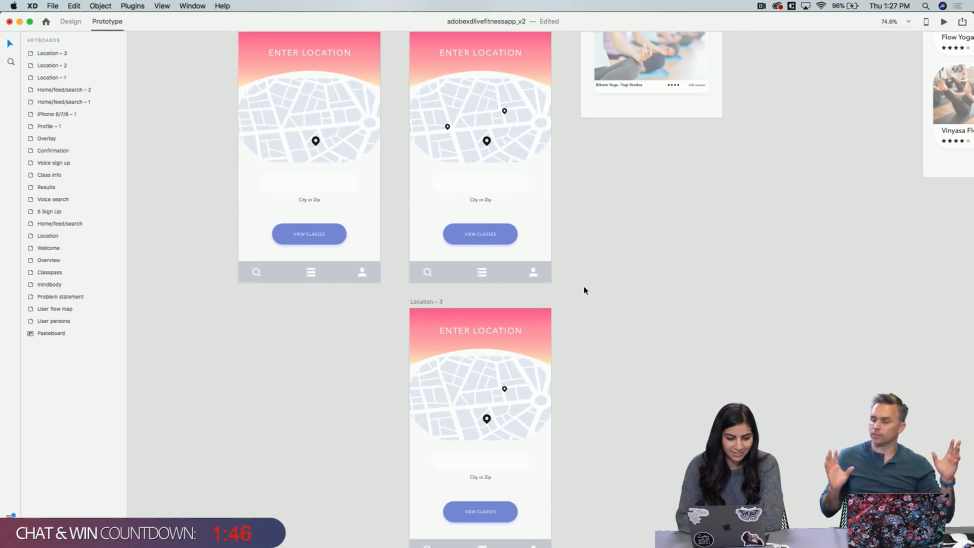
{"action": "scroll", "coordinate": [584, 290], "scroll_direction": "down", "scroll_amount": 3}
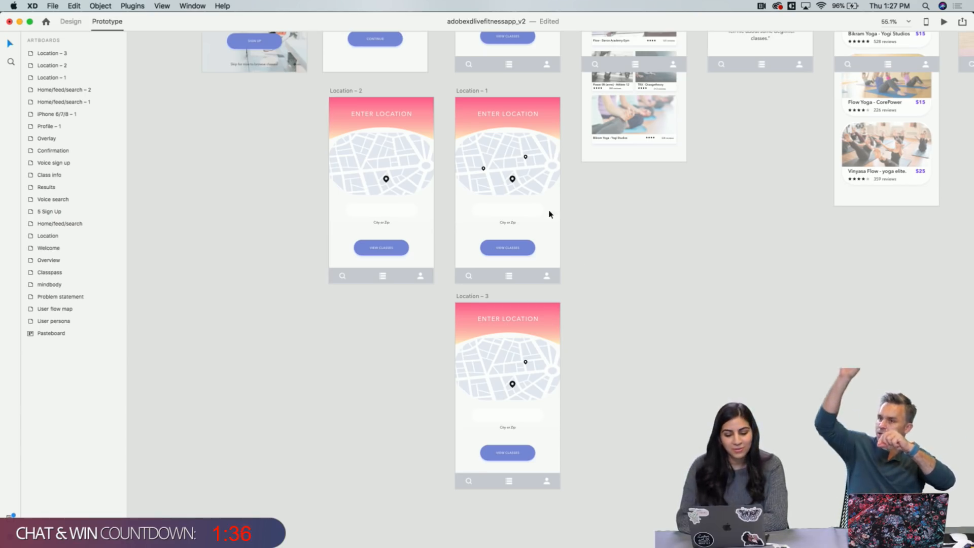
{"action": "scroll", "coordinate": [467, 272], "scroll_direction": "up", "scroll_amount": 3}
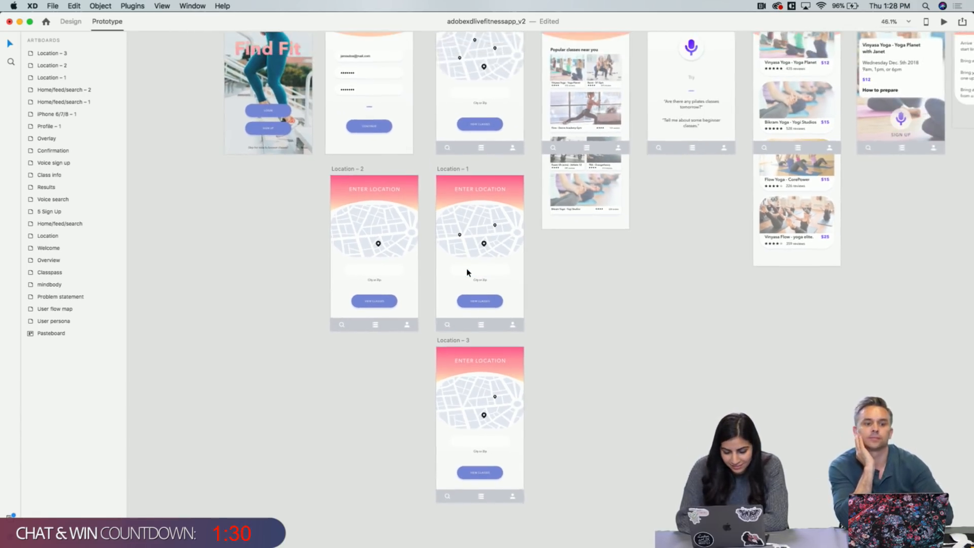
{"action": "scroll", "coordinate": [467, 272], "scroll_direction": "up", "scroll_amount": 5}
{"action": "scroll", "coordinate": [467, 272], "scroll_direction": "down", "scroll_amount": 2}
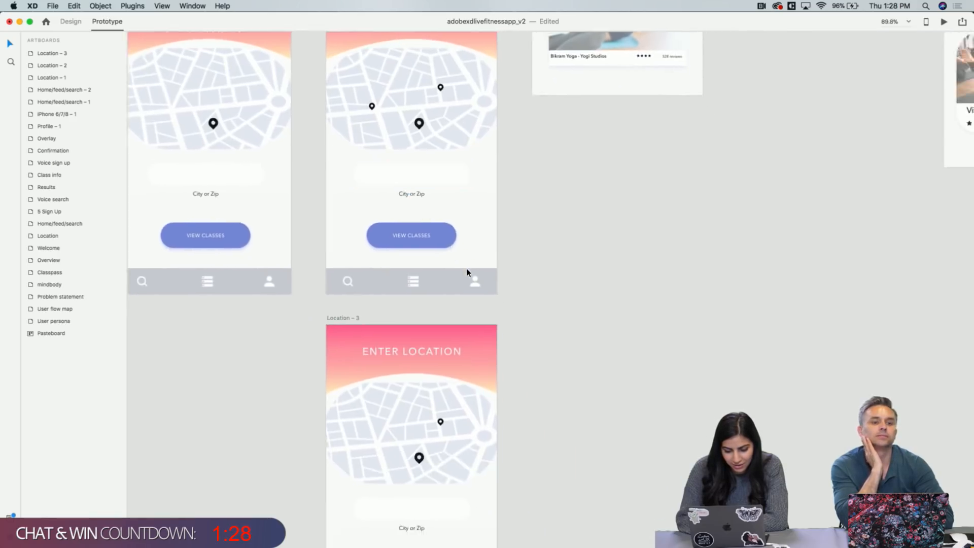
{"action": "scroll", "coordinate": [467, 273], "scroll_direction": "up", "scroll_amount": 7}
{"action": "scroll", "coordinate": [467, 273], "scroll_direction": "up", "scroll_amount": 2}
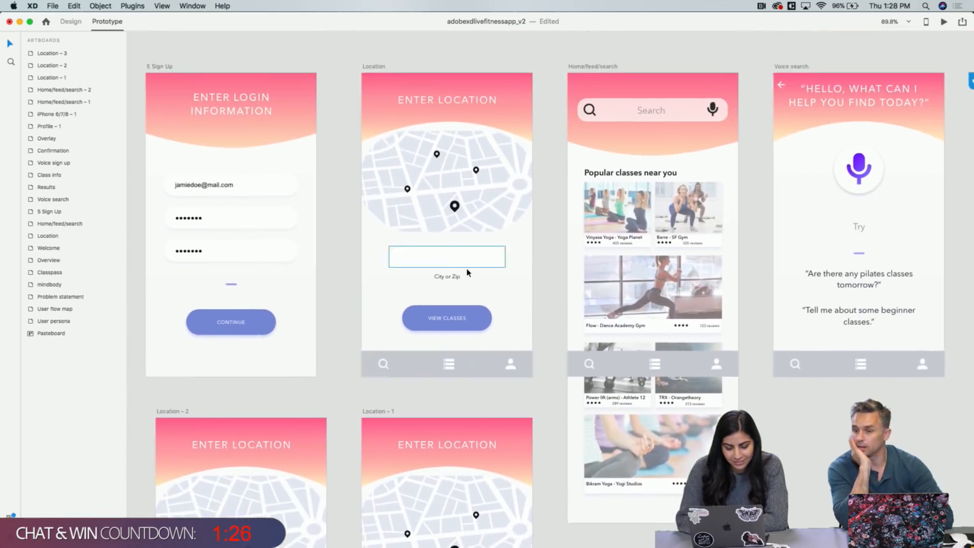
{"action": "scroll", "coordinate": [467, 272], "scroll_direction": "down", "scroll_amount": 8}
{"action": "scroll", "coordinate": [467, 272], "scroll_direction": "down", "scroll_amount": 5}
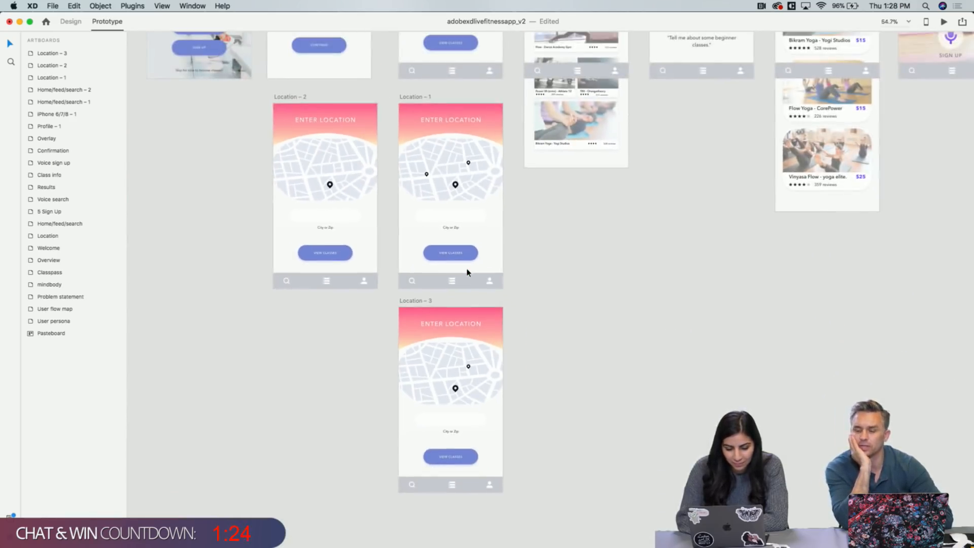
Switch to design mode and delete the Location – 3, Location – 1 and Location – 2 artboards
{"action": "left_click", "coordinate": [414, 304]}
{"action": "scroll", "coordinate": [304, 177], "scroll_direction": "up", "scroll_amount": 2}
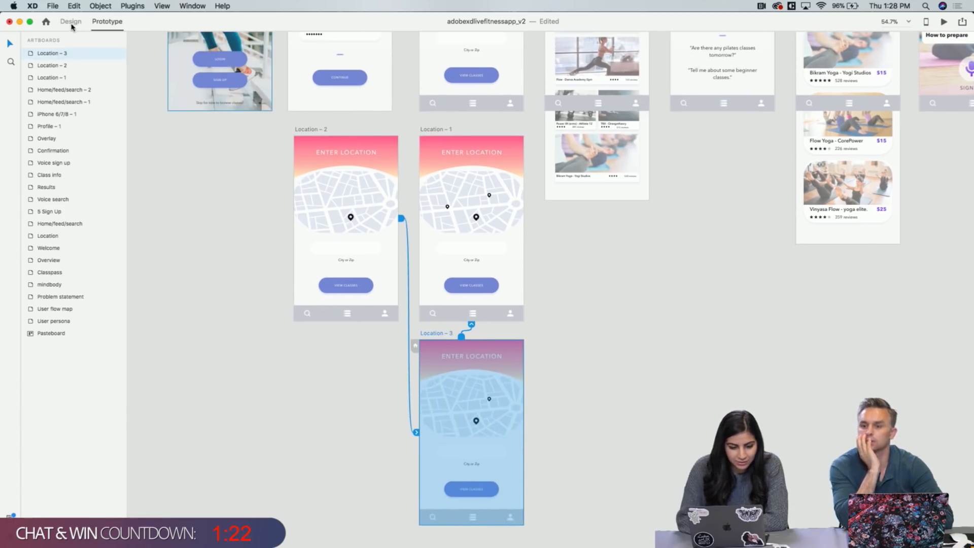
{"action": "left_click", "coordinate": [71, 23]}
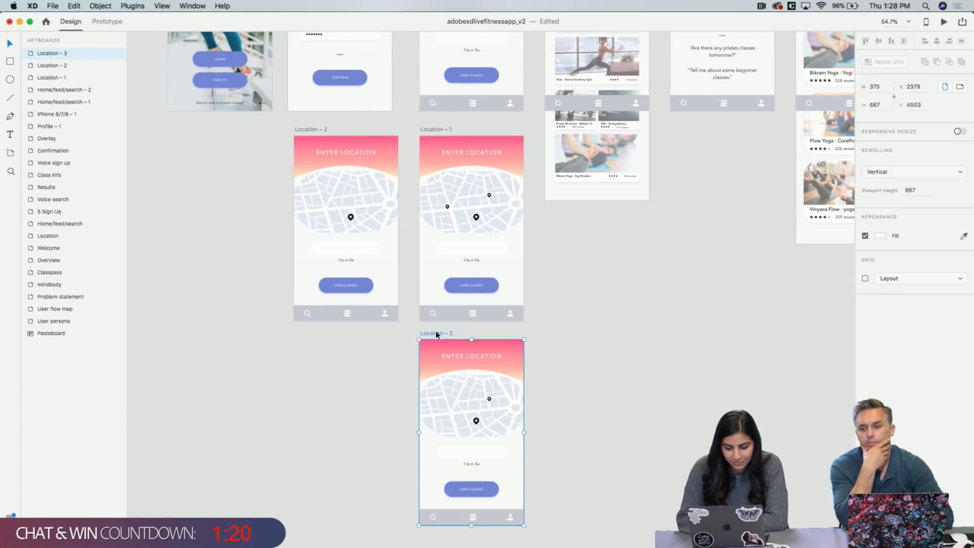
{"action": "mouse_move", "coordinate": [434, 337]}
{"action": "left_mouse_down"}
{"action": "mouse_move", "coordinate": [385, 337]}
{"action": "mouse_move", "coordinate": [438, 341]}
{"action": "left_mouse_up"}
{"action": "key", "text": "Delete"}
{"action": "left_click", "coordinate": [432, 129]}
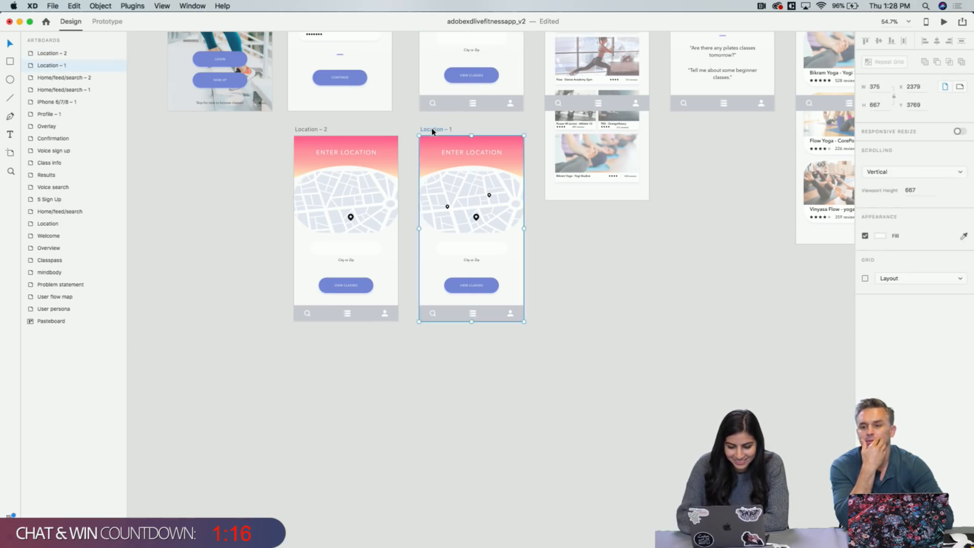
{"action": "key", "text": "Delete"}
{"action": "left_click", "coordinate": [327, 131]}
{"action": "key", "text": "Delete"}
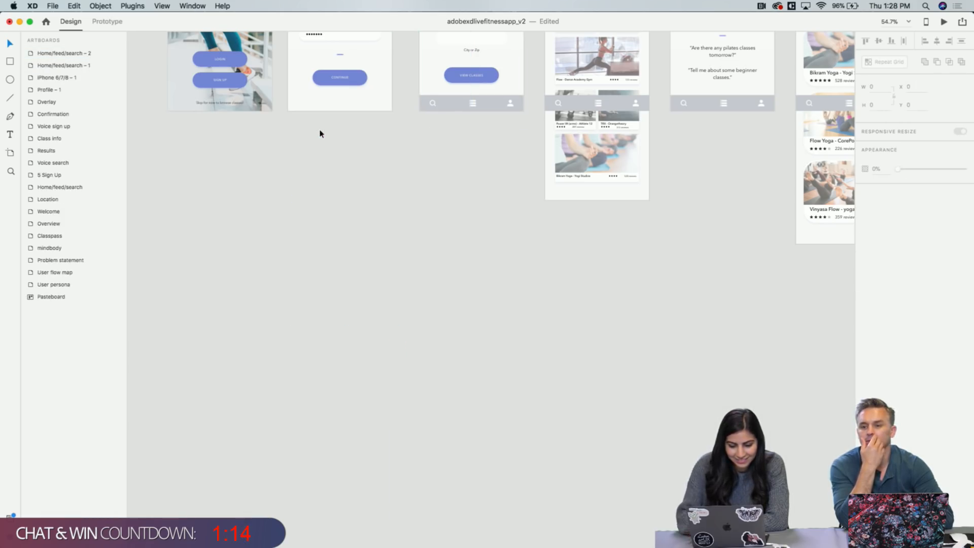
Duplicate the original Location artboard
{"action": "scroll", "coordinate": [320, 132], "scroll_direction": "up", "scroll_amount": 5}
{"action": "left_click", "coordinate": [405, 132]}
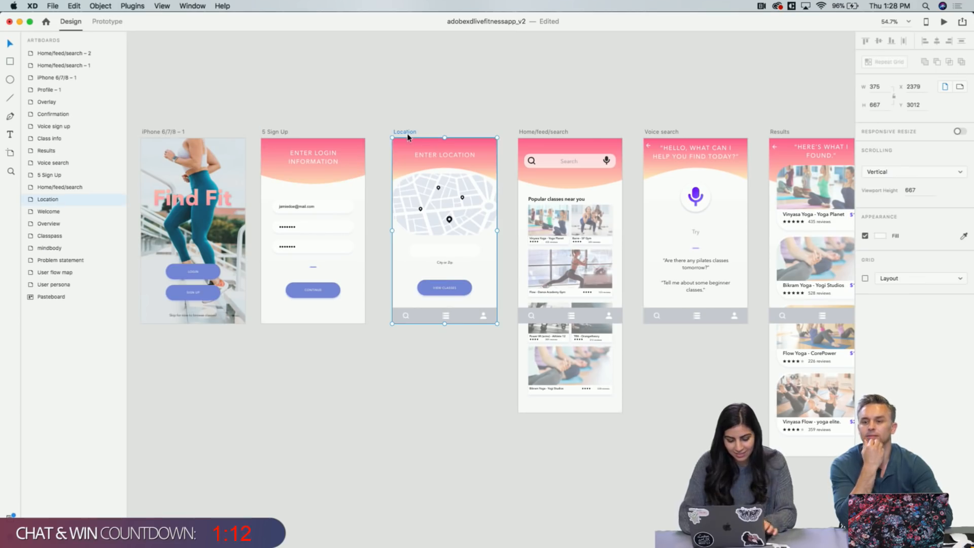
{"action": "key", "text": "super+d"}
Ungroup Group 99, which holds the map and pins, on the Location – 1 artboard
{"action": "scroll", "coordinate": [410, 385], "scroll_direction": "up", "scroll_amount": 5}
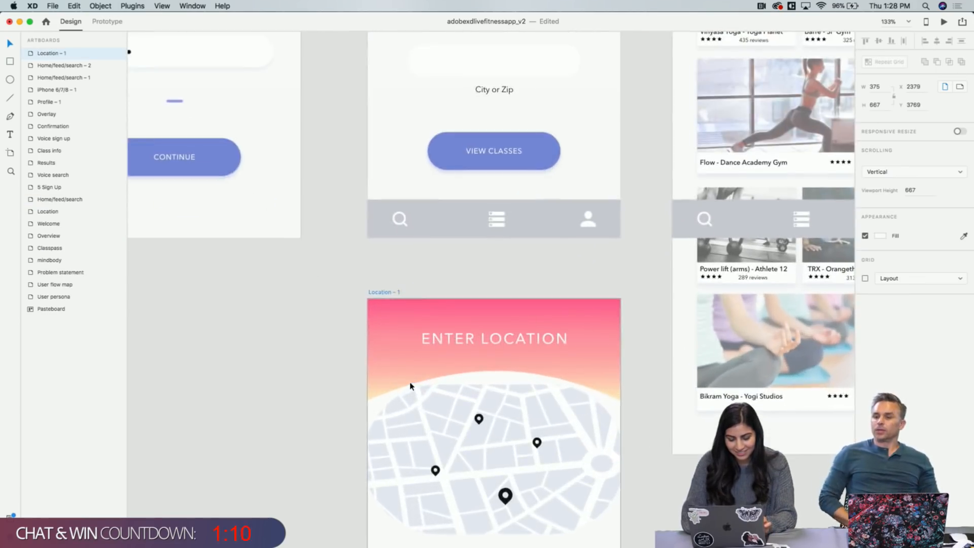
{"action": "left_click", "coordinate": [393, 314]}
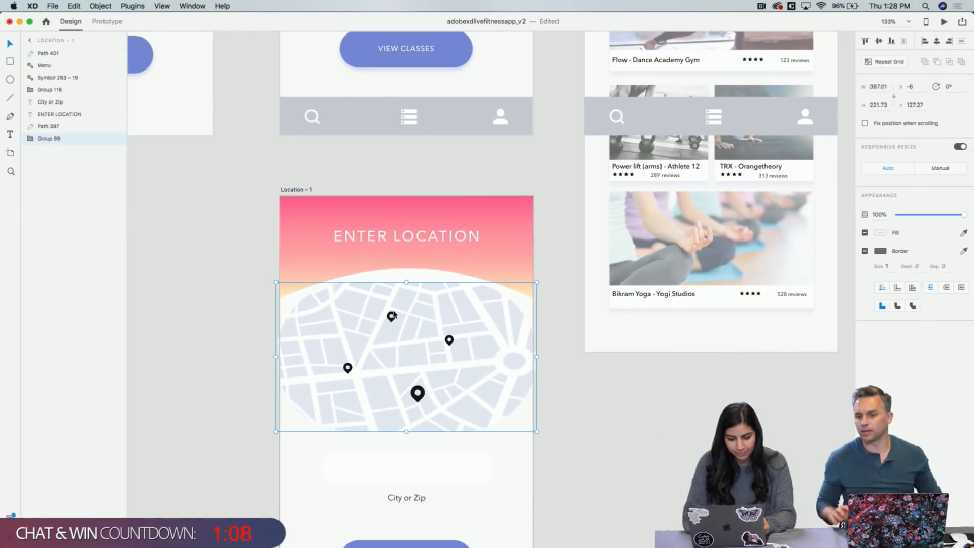
{"action": "right_click", "coordinate": [36, 141]}
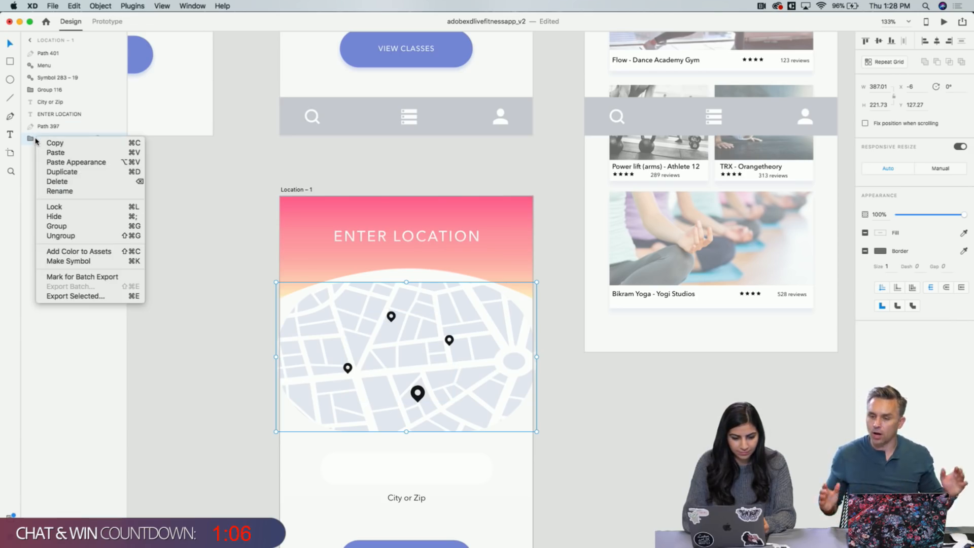
{"action": "left_click", "coordinate": [65, 235]}
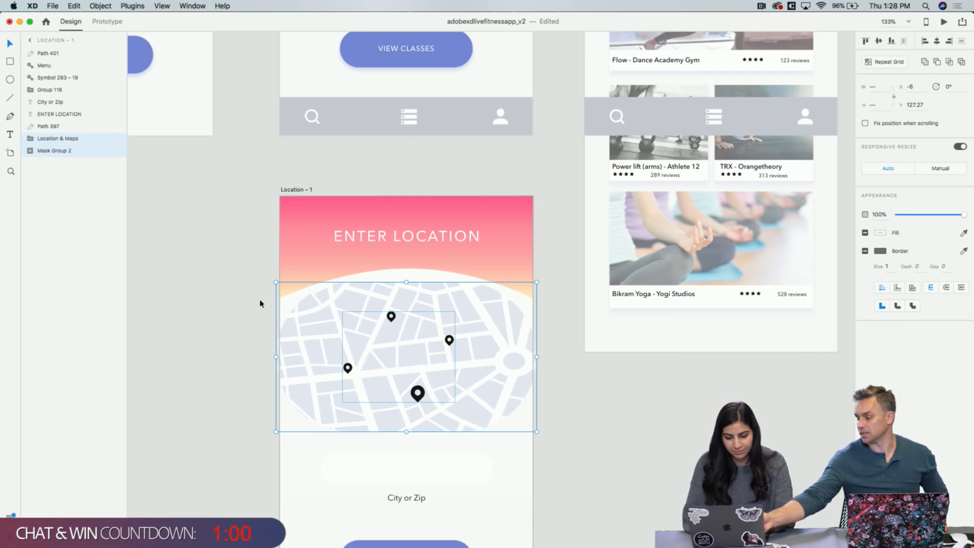
Ungroup the large map pin's "pin" group inside the Location & Maps group
{"action": "scroll", "coordinate": [260, 303], "scroll_direction": "down", "scroll_amount": 4}
{"action": "scroll", "coordinate": [259, 304], "scroll_direction": "right", "scroll_amount": 1}
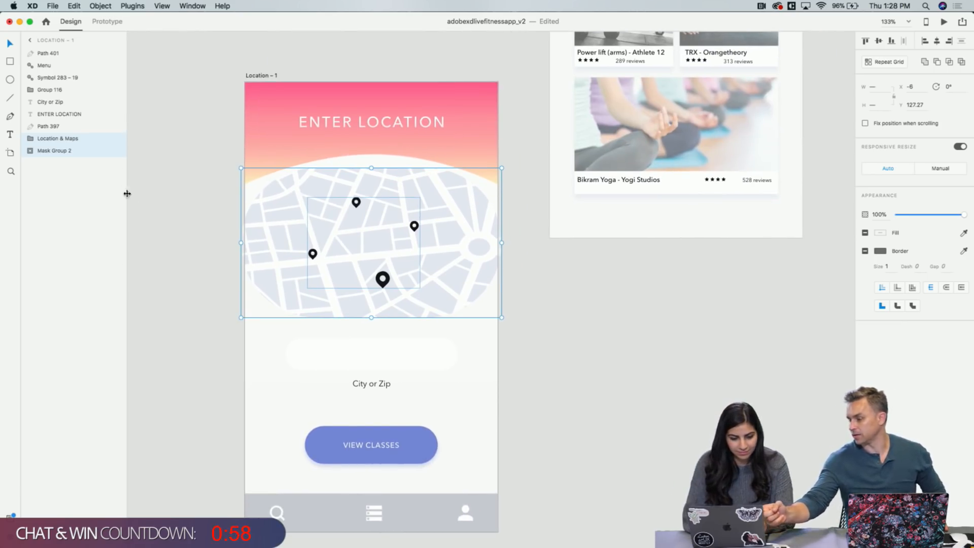
{"action": "double_click", "coordinate": [356, 203]}
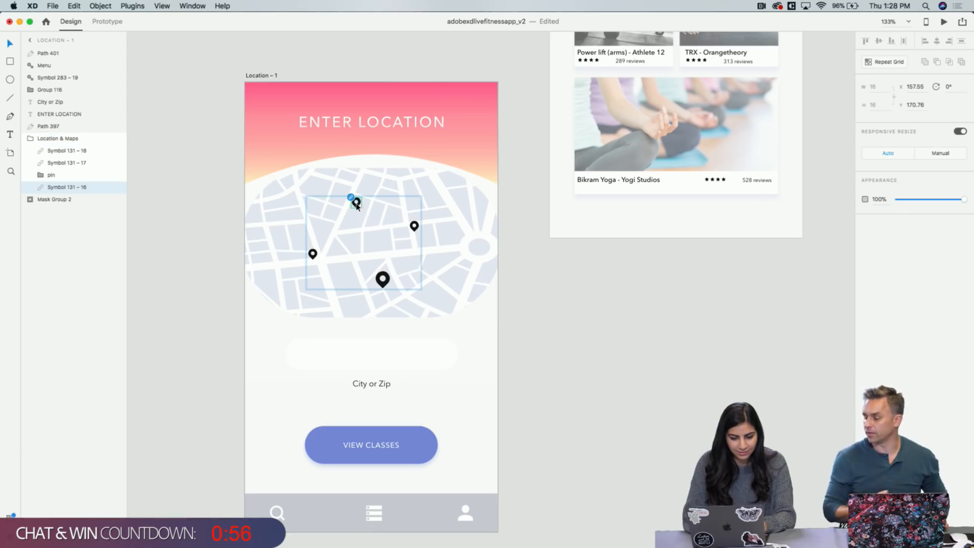
{"action": "right_click", "coordinate": [64, 189]}
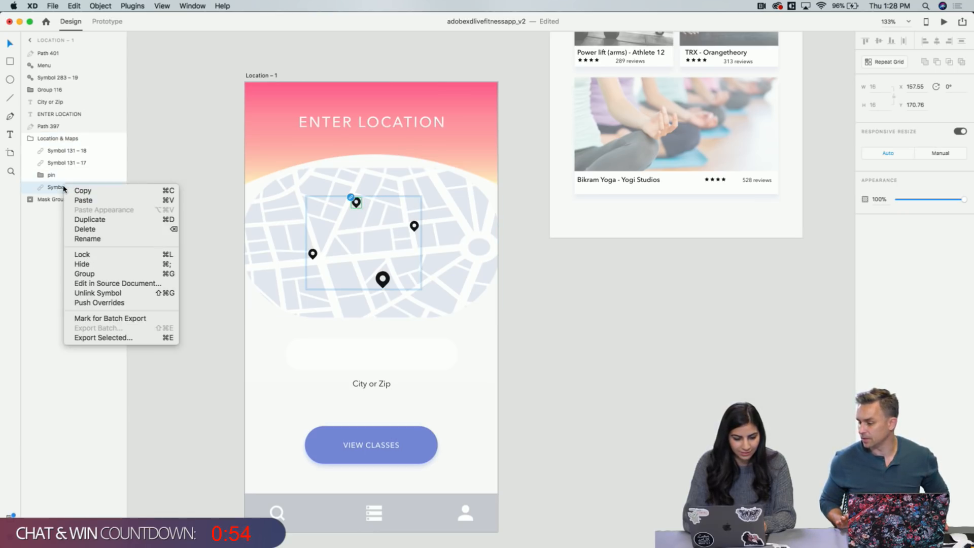
{"action": "key", "text": "Escape"}
{"action": "left_click", "coordinate": [48, 175]}
{"action": "right_click", "coordinate": [48, 176]}
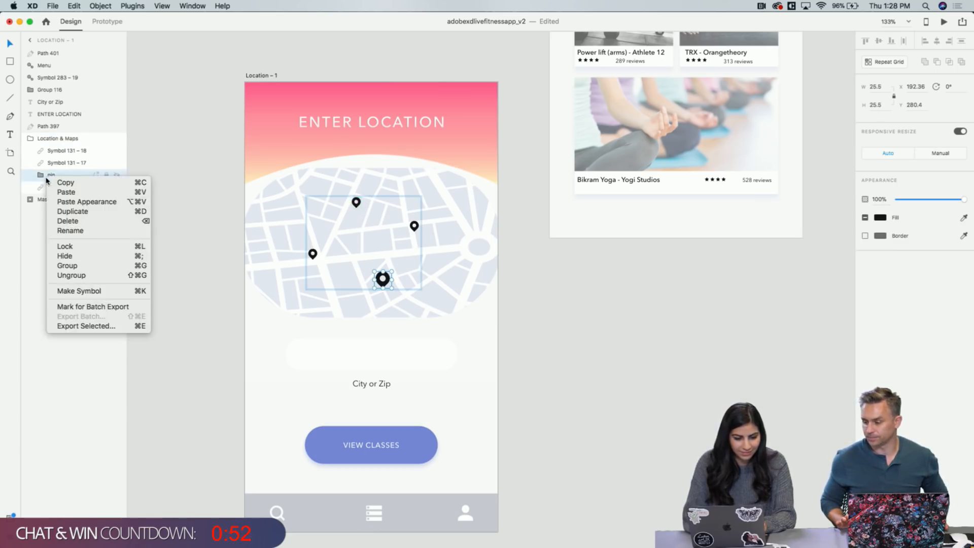
{"action": "left_click", "coordinate": [74, 275]}
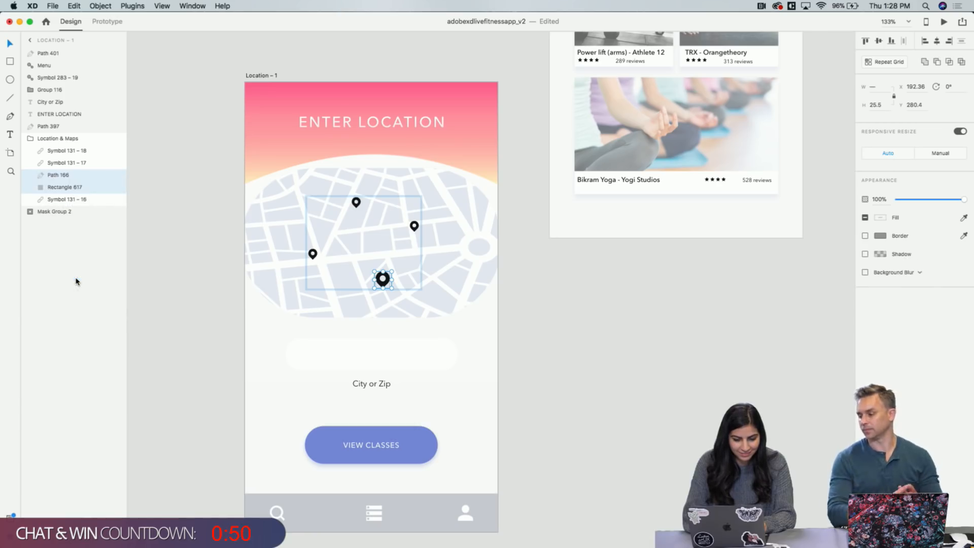
Move the Location & Maps group to the top of Location – 1's layer order and ungroup it into separate pins
{"action": "left_click", "coordinate": [43, 141]}
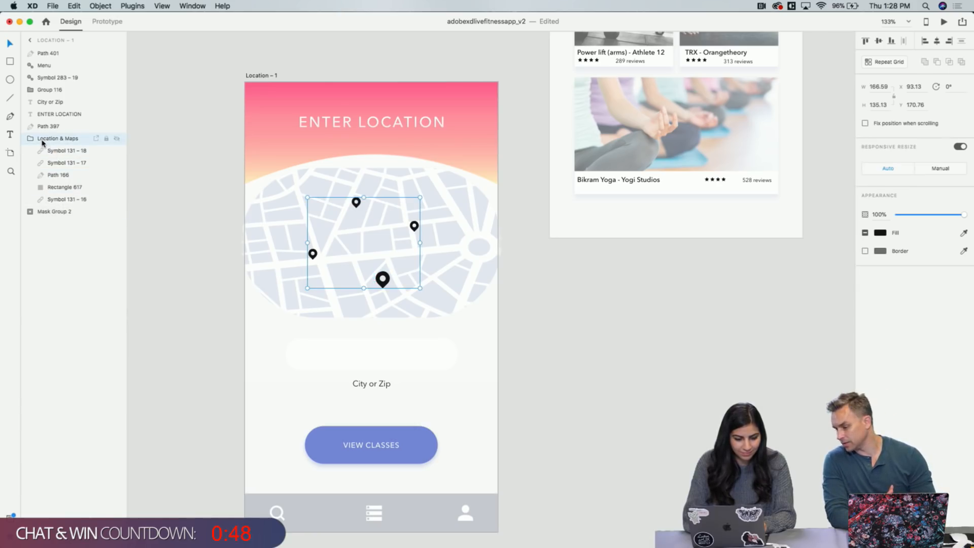
{"action": "left_click_drag", "start_coordinate": [30, 141], "coordinate": [34, 52]}
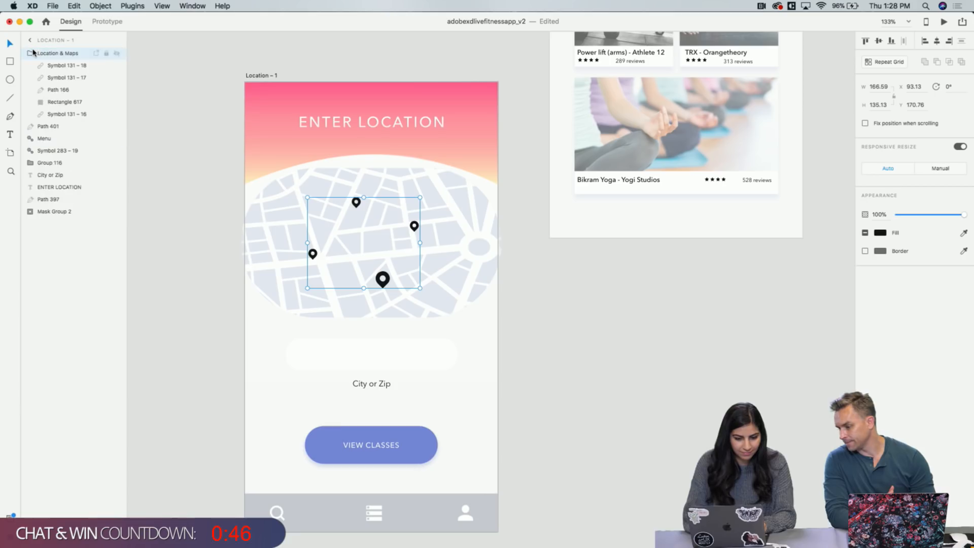
{"action": "right_click", "coordinate": [356, 204]}
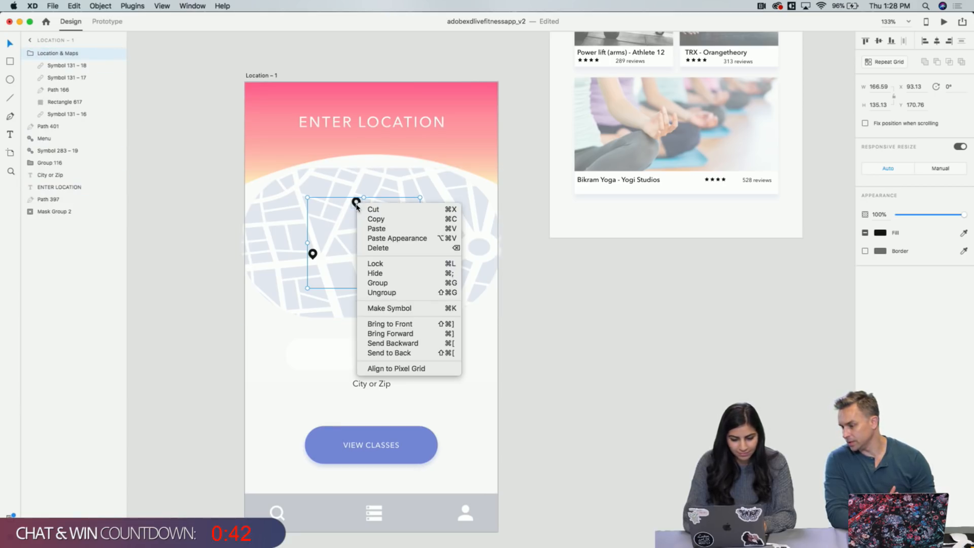
{"action": "left_click", "coordinate": [375, 295]}
{"action": "left_click", "coordinate": [239, 218]}
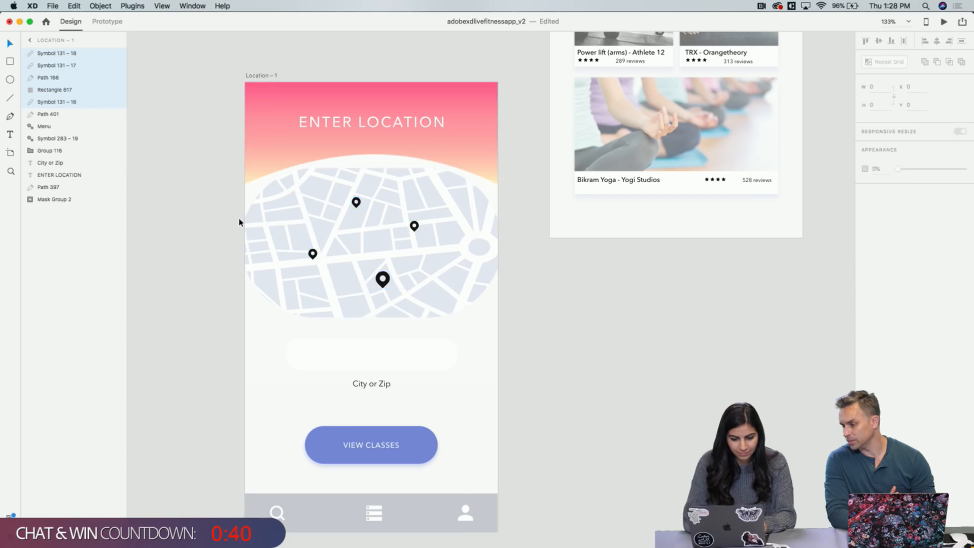
Move the map's uppermost pin straight up into the header above the title, at about Y 6.76, and reduce its opacity to 44%
{"action": "left_click", "coordinate": [359, 207]}
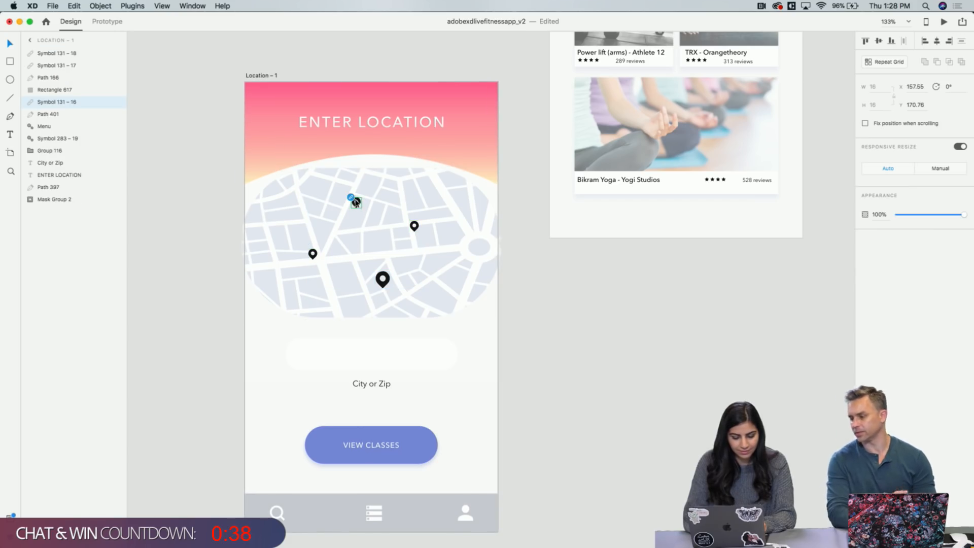
{"action": "scroll", "coordinate": [356, 202], "scroll_direction": "up", "scroll_amount": 5}
{"action": "scroll", "coordinate": [356, 203], "scroll_direction": "down", "scroll_amount": 4}
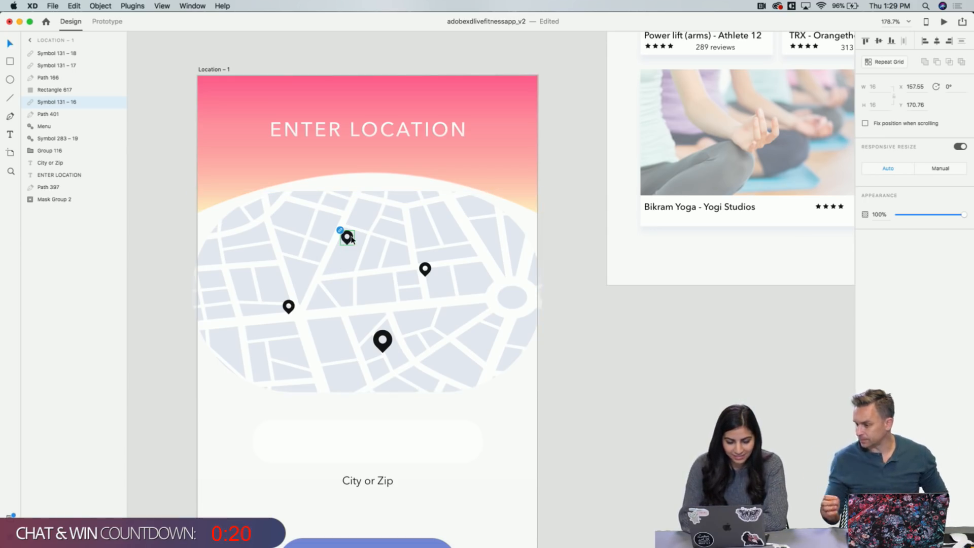
{"action": "left_click_drag", "start_coordinate": [348, 238], "coordinate": [352, 98]}
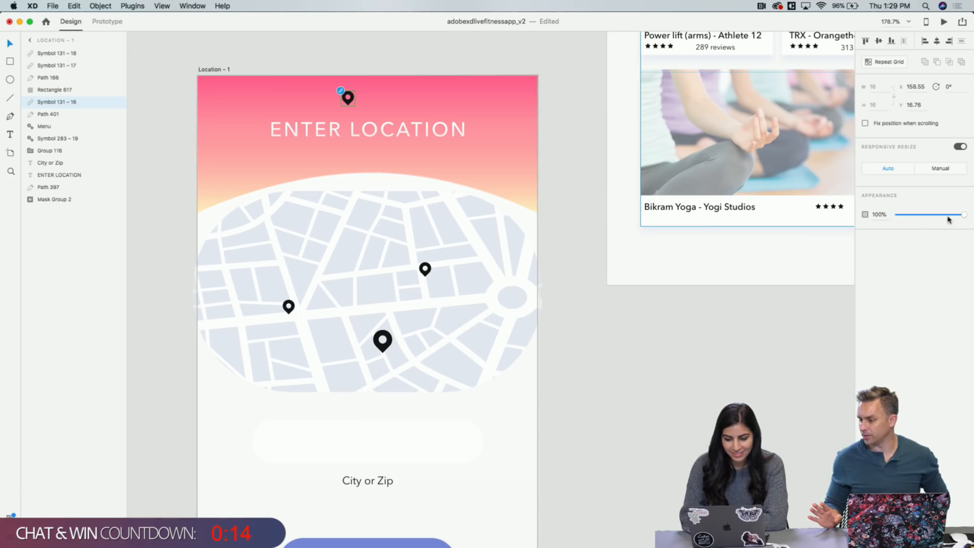
{"action": "left_click_drag", "start_coordinate": [957, 217], "coordinate": [924, 213]}
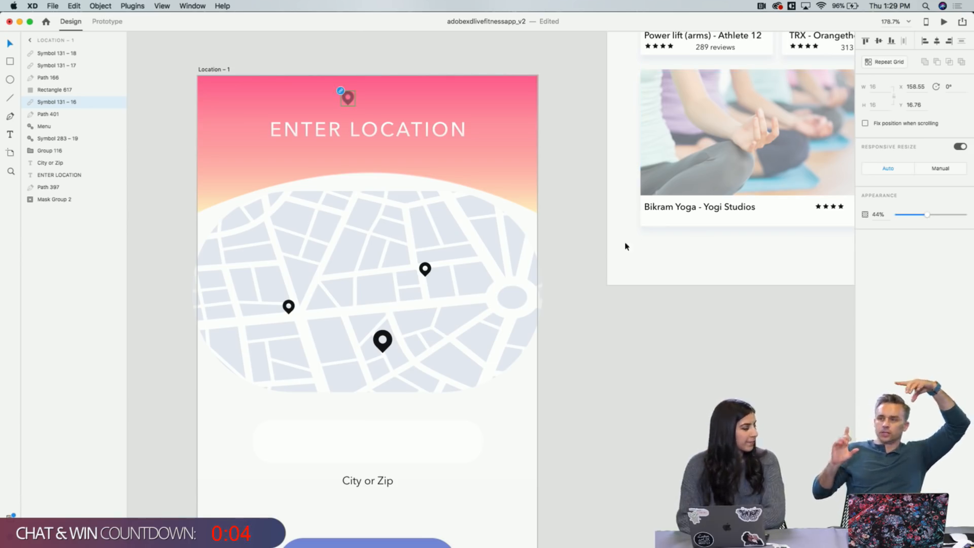
{"action": "scroll", "coordinate": [594, 242], "scroll_direction": "up", "scroll_amount": 3}
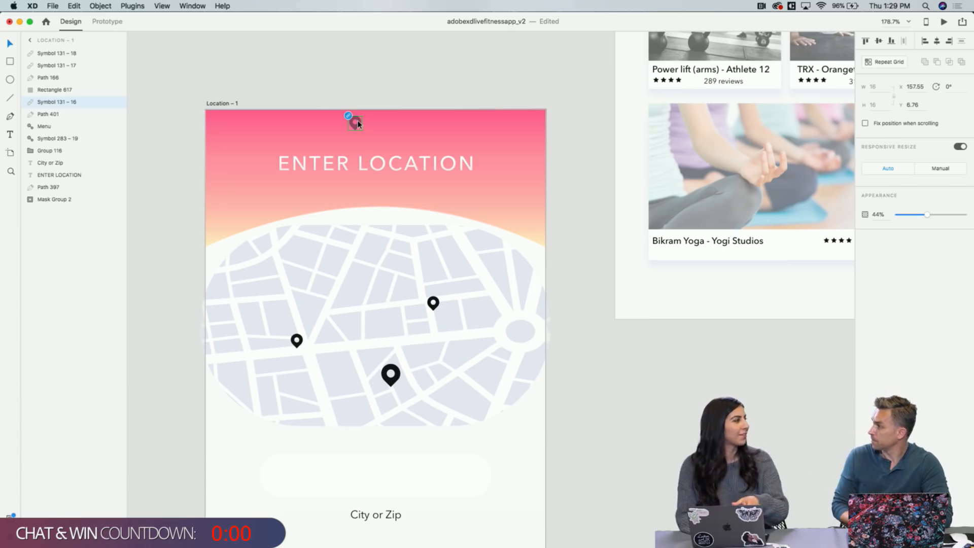
{"action": "scroll", "coordinate": [358, 124], "scroll_direction": "down", "scroll_amount": 1}
{"action": "scroll", "coordinate": [358, 123], "scroll_direction": "right", "scroll_amount": 1}
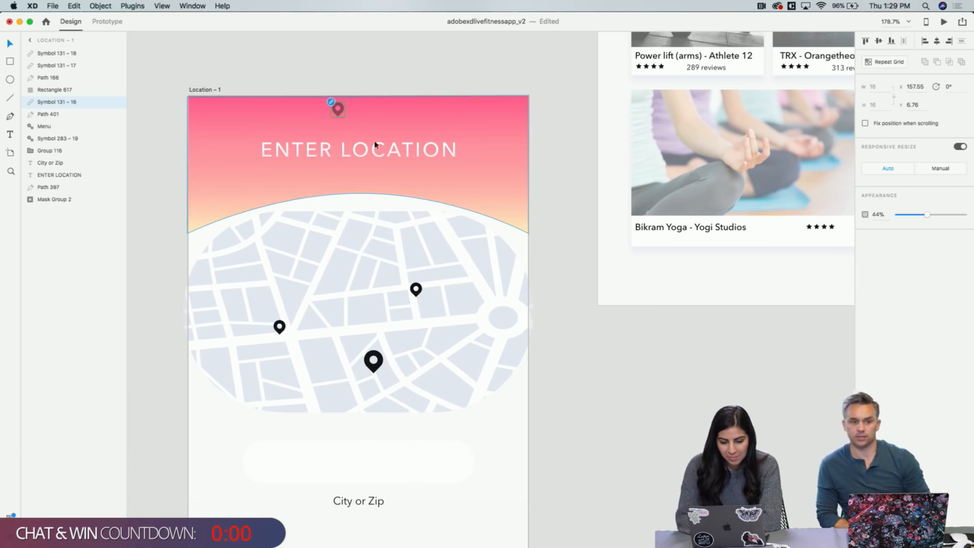
Move the map's right-hand small pin up to the header's lower edge, at about Y 93.82, and restore the topmost pin's opacity to 100%
{"action": "left_click_drag", "start_coordinate": [417, 289], "coordinate": [415, 190]}
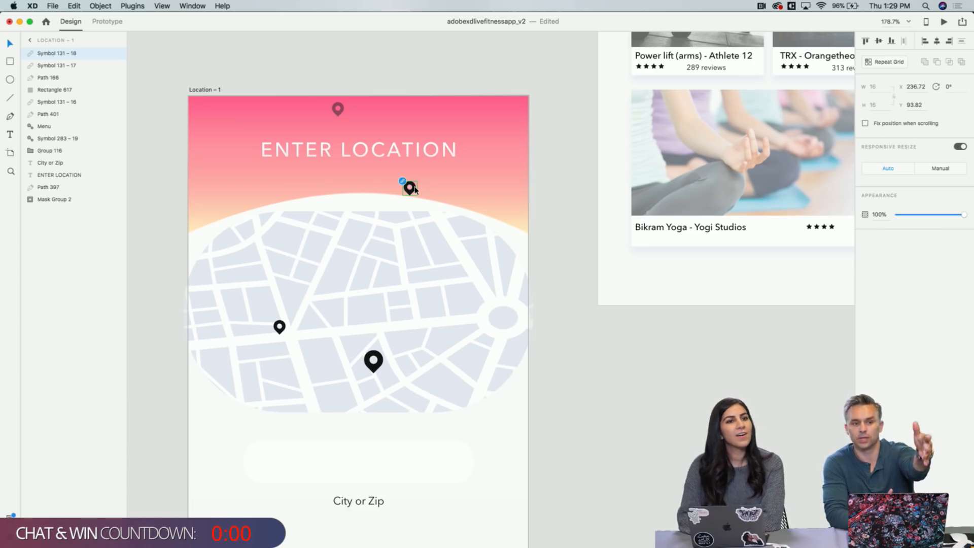
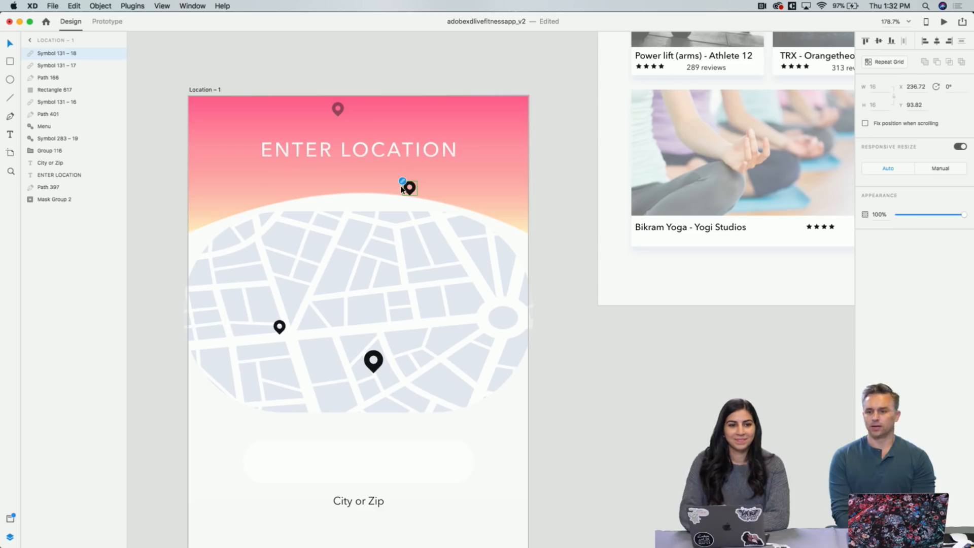
{"action": "left_click", "coordinate": [337, 108]}
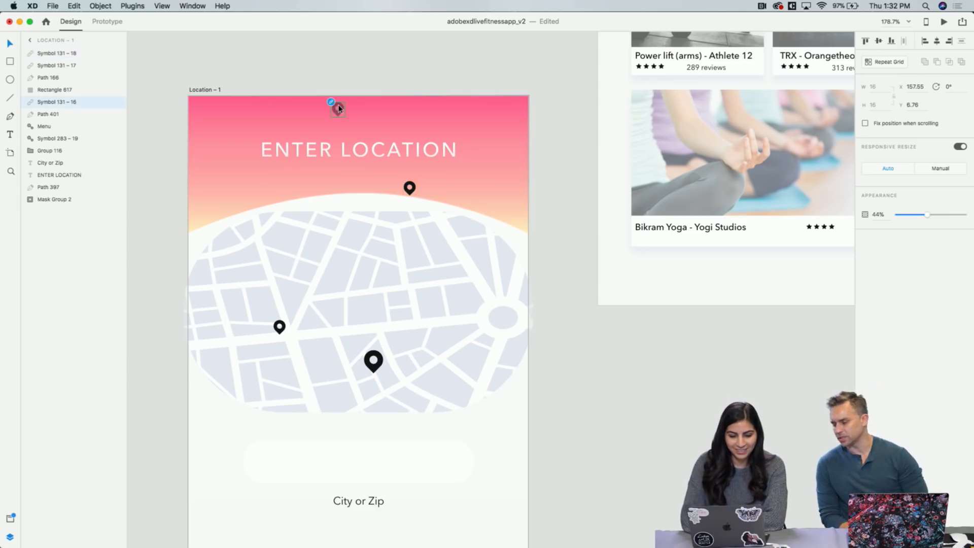
{"action": "left_click", "coordinate": [963, 214]}
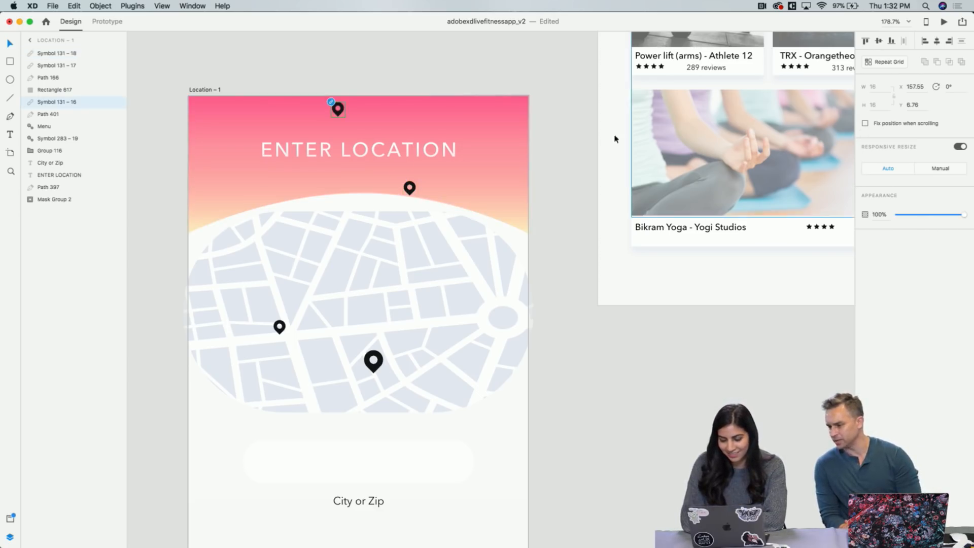
Group all four map pins on the Location – 1 artboard
{"action": "left_click", "coordinate": [411, 188], "text": "shift"}
{"action": "left_click", "coordinate": [279, 326], "text": "shift"}
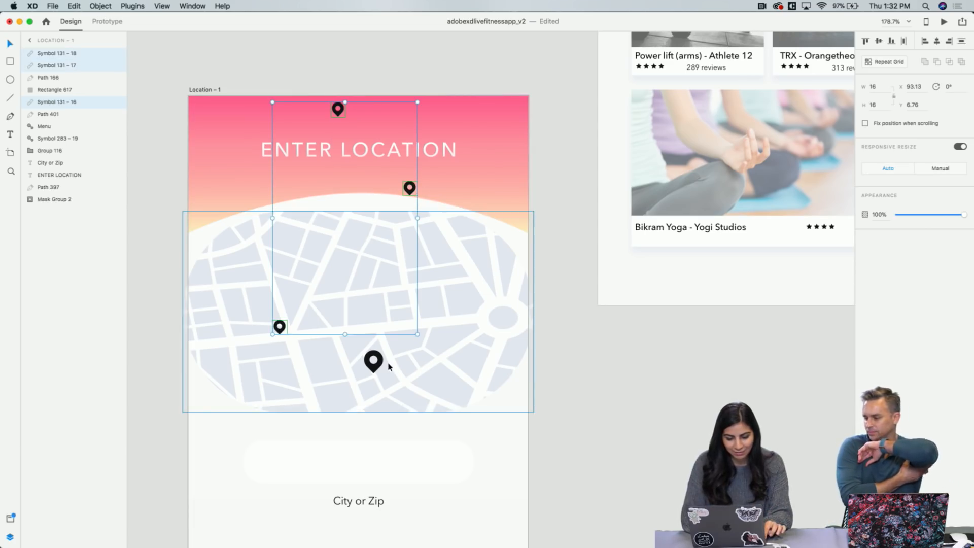
{"action": "left_click", "coordinate": [374, 361], "text": "shift"}
{"action": "key", "text": "super+g"}
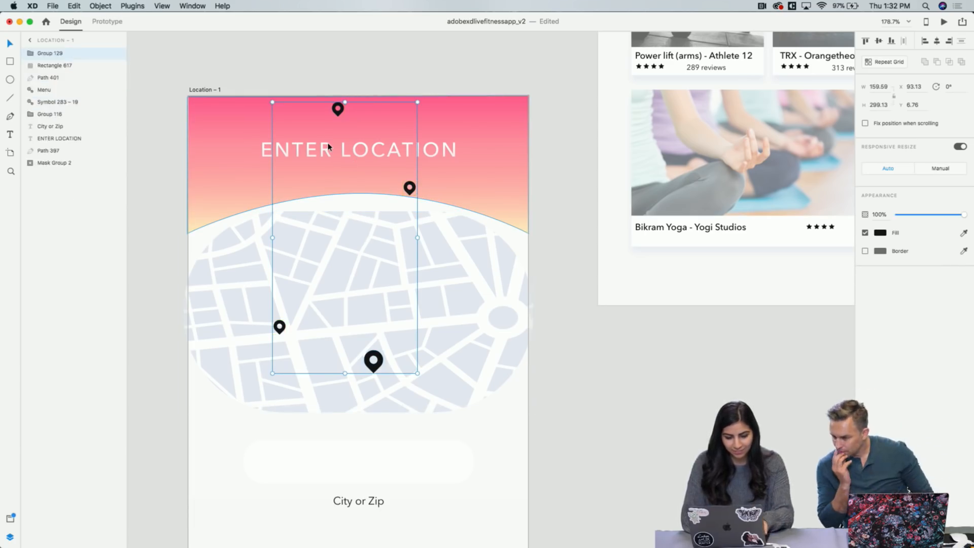
Inside the pin group, move the topmost pin above the artboard to about Y -82.24 and the right-hand small pin to about Y -16.18
{"action": "left_click_drag", "start_coordinate": [338, 107], "coordinate": [341, 57]}
{"action": "double_click", "coordinate": [340, 110]}
{"action": "scroll", "coordinate": [340, 56], "scroll_direction": "up", "scroll_amount": 3}
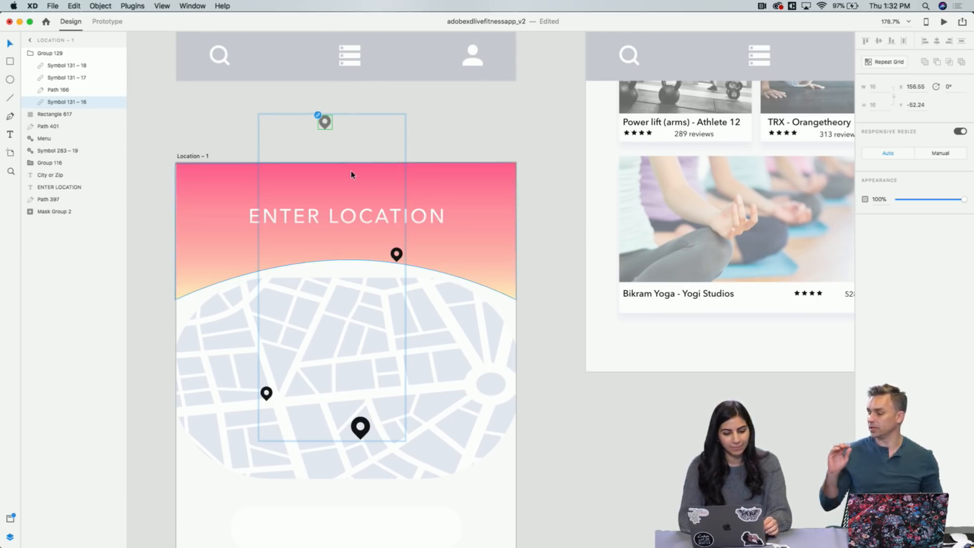
{"action": "scroll", "coordinate": [351, 172], "scroll_direction": "down", "scroll_amount": 2}
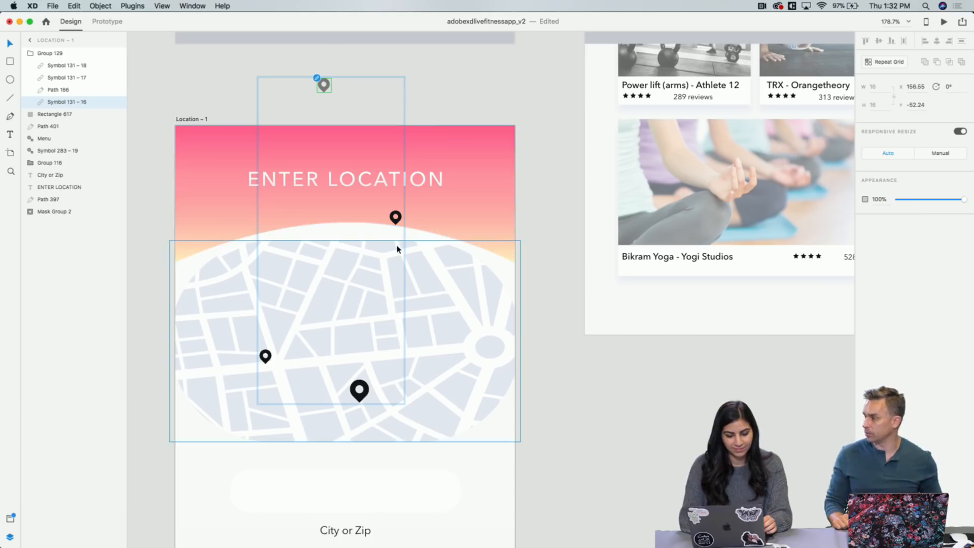
{"action": "left_click_drag", "start_coordinate": [399, 222], "coordinate": [392, 121]}
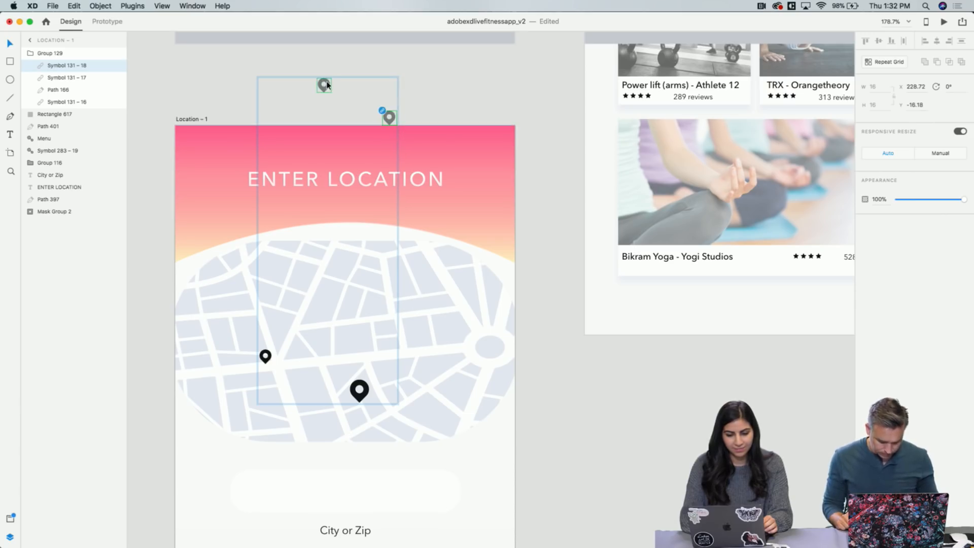
{"action": "left_click_drag", "start_coordinate": [327, 84], "coordinate": [327, 57]}
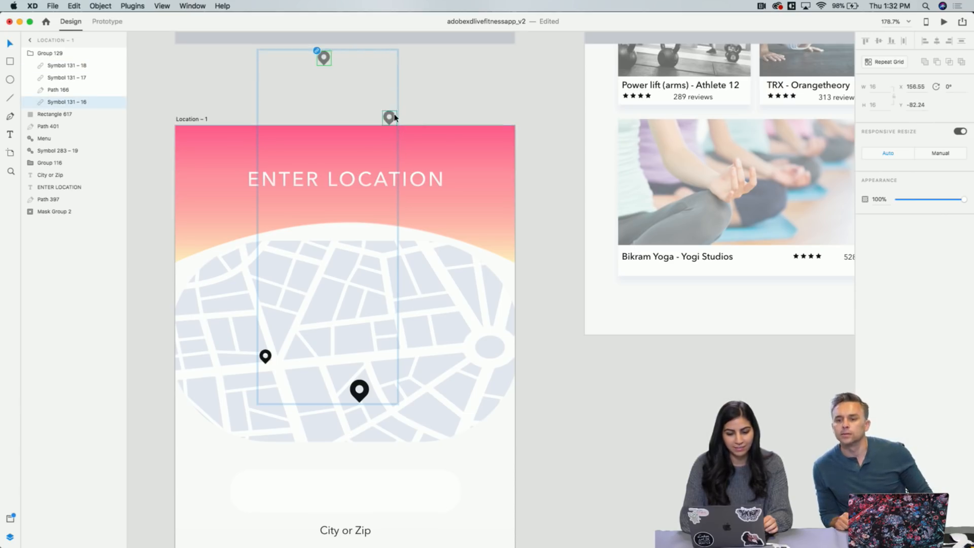
{"action": "mouse_move", "coordinate": [395, 117]}
{"action": "left_mouse_down"}
{"action": "mouse_move", "coordinate": [392, 109]}
{"action": "mouse_move", "coordinate": [408, 110]}
{"action": "mouse_move", "coordinate": [395, 111]}
{"action": "left_mouse_up"}
{"action": "scroll", "coordinate": [389, 144], "scroll_direction": "up", "scroll_amount": 10}
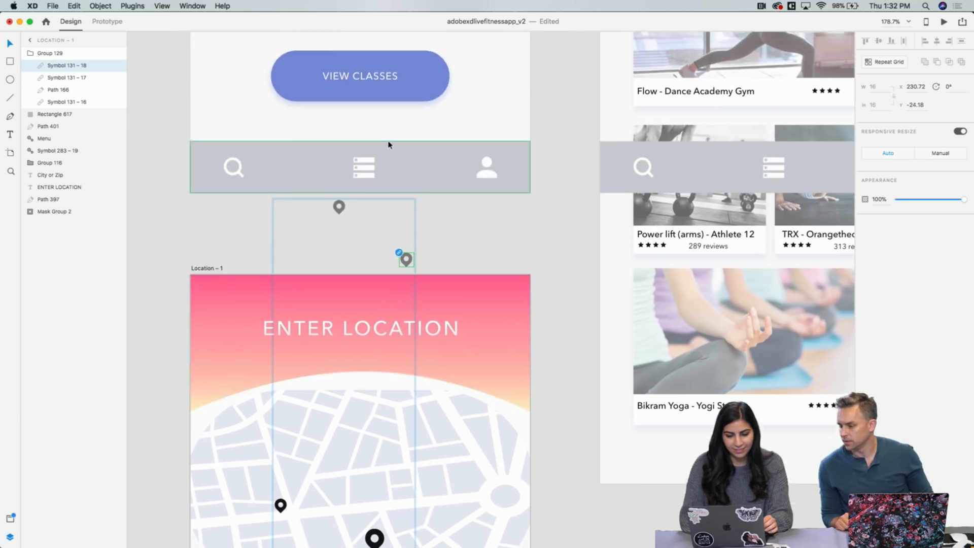
{"action": "scroll", "coordinate": [389, 145], "scroll_direction": "down", "scroll_amount": 10}
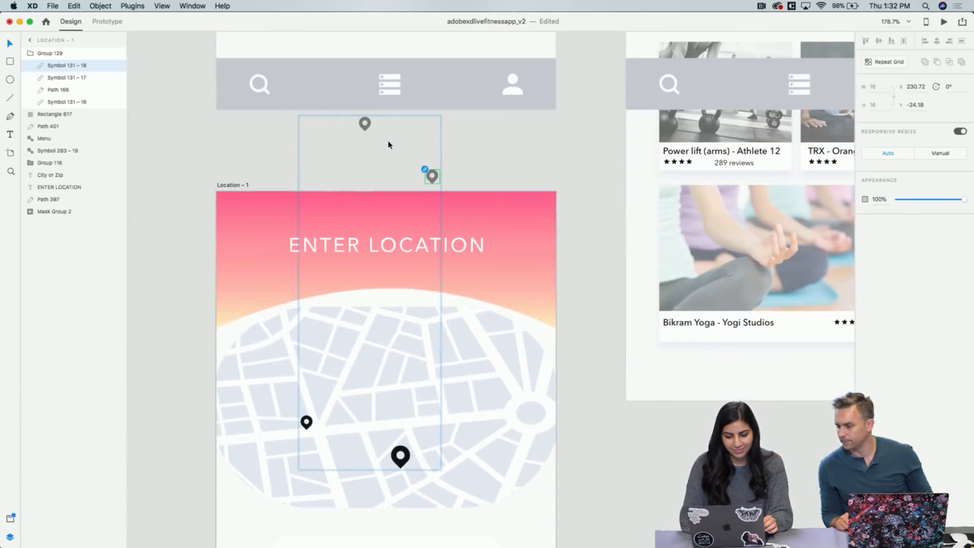
{"action": "left_click", "coordinate": [74, 6]}
{"action": "left_click", "coordinate": [87, 17]}
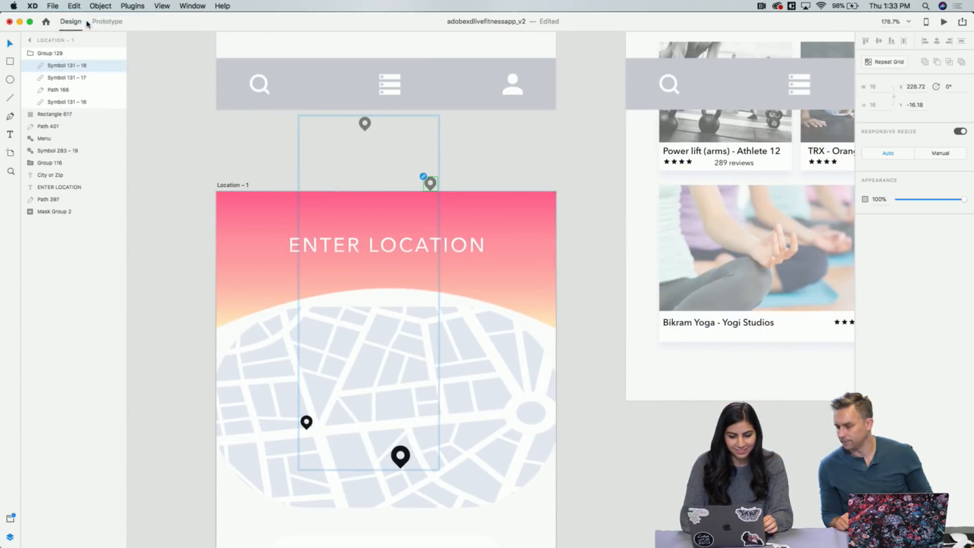
{"action": "left_click_drag", "start_coordinate": [307, 423], "coordinate": [310, 274]}
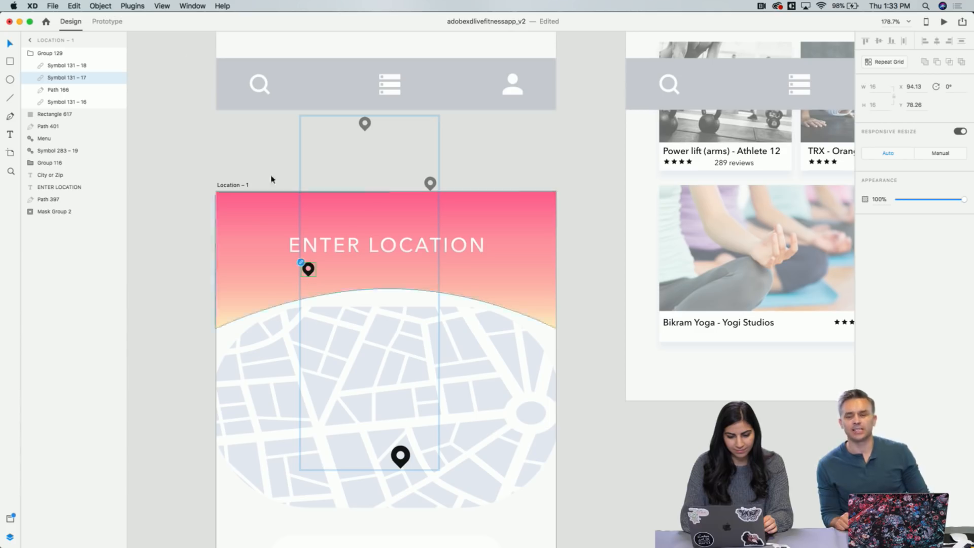
{"action": "left_click", "coordinate": [74, 6]}
{"action": "left_click", "coordinate": [84, 18]}
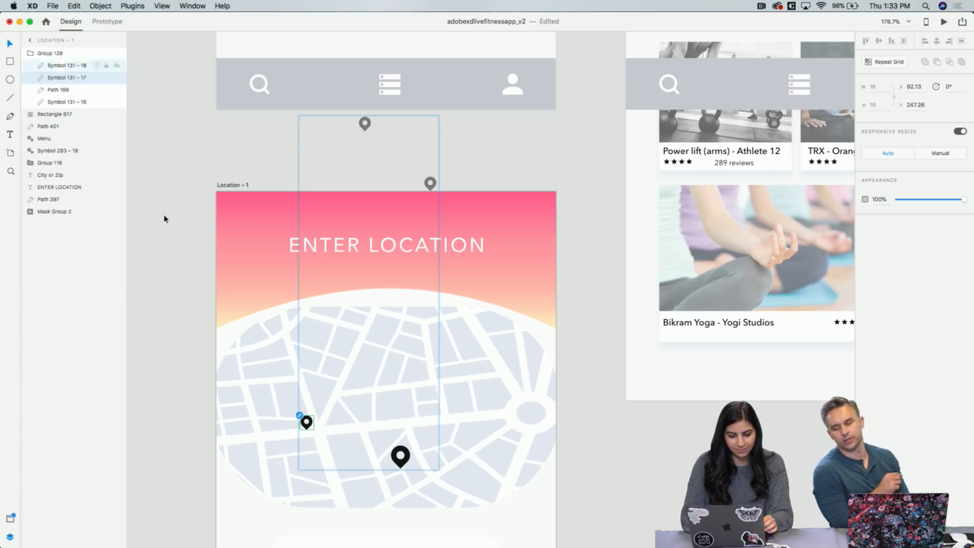
Move the left small pin up from the map into the header, at about Y 84.26, and set its opacity to 0%
{"action": "left_click_drag", "start_coordinate": [309, 425], "coordinate": [312, 288]}
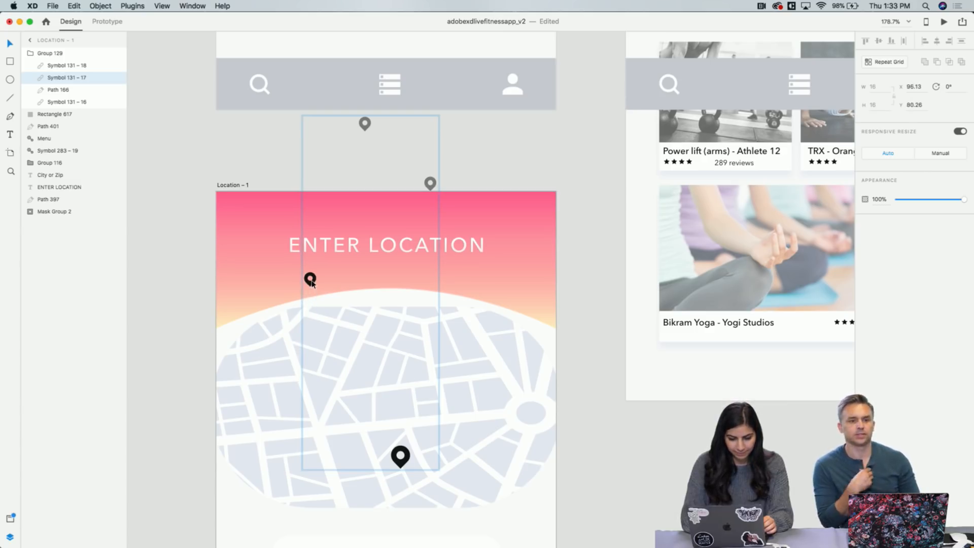
{"action": "left_click_drag", "start_coordinate": [312, 282], "coordinate": [311, 278]}
{"action": "left_click_drag", "start_coordinate": [962, 202], "coordinate": [896, 199]}
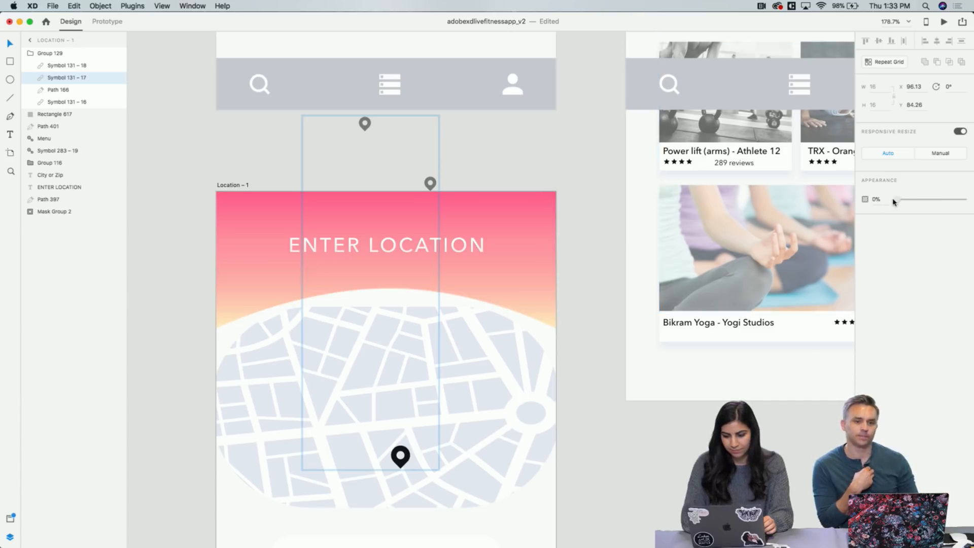
Set the opacity of the two small pins above the Location – 1 artboard to 0%
{"action": "left_click", "coordinate": [432, 182]}
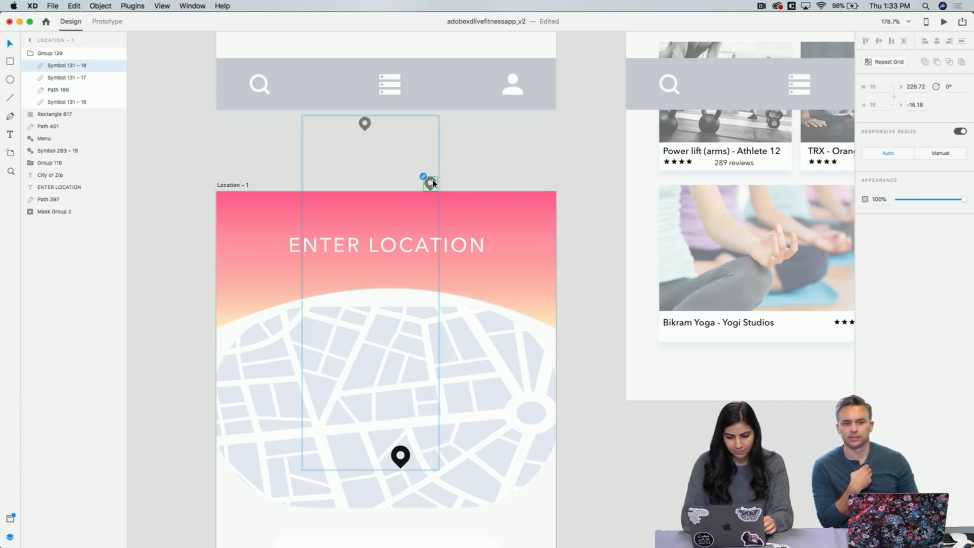
{"action": "left_click_drag", "start_coordinate": [963, 200], "coordinate": [879, 200]}
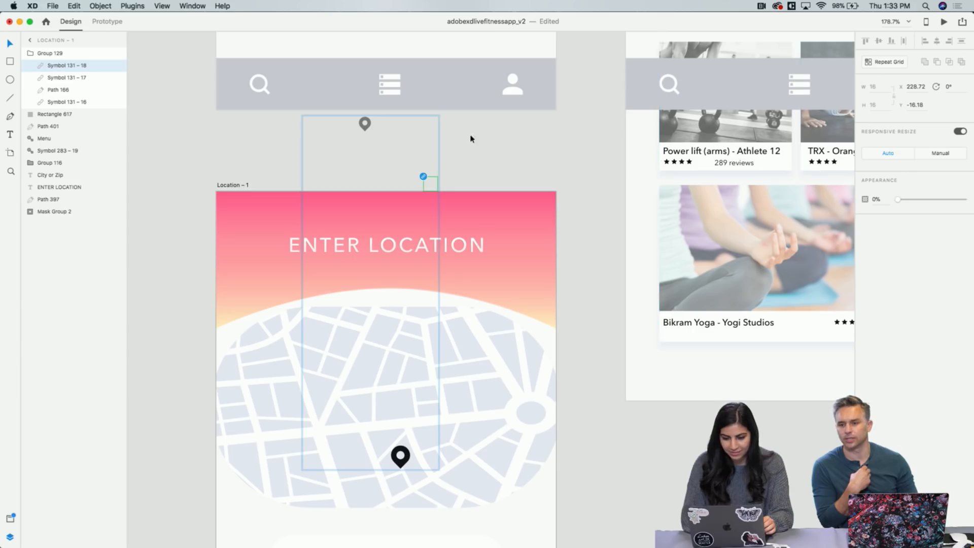
{"action": "left_click", "coordinate": [366, 122]}
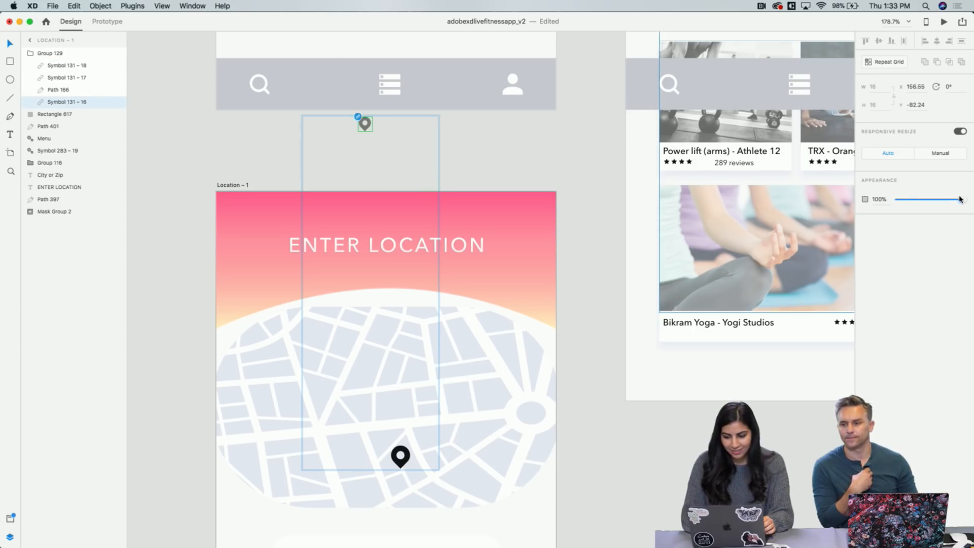
{"action": "left_click_drag", "start_coordinate": [959, 200], "coordinate": [893, 199]}
{"action": "left_click", "coordinate": [504, 154]}
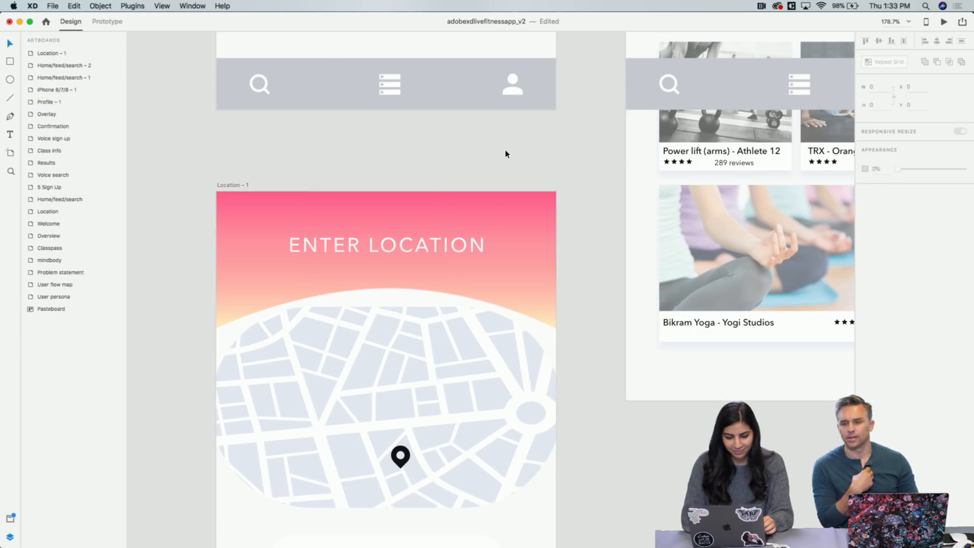
In Prototype mode, link the 5 Sign Up screen's Continue button to Location – 1 with a Tap trigger and a Dissolve transition
{"action": "scroll", "coordinate": [505, 154], "scroll_direction": "down", "scroll_amount": 5}
{"action": "scroll", "coordinate": [505, 154], "scroll_direction": "up", "scroll_amount": 4}
{"action": "scroll", "coordinate": [505, 153], "scroll_direction": "down", "scroll_amount": 2}
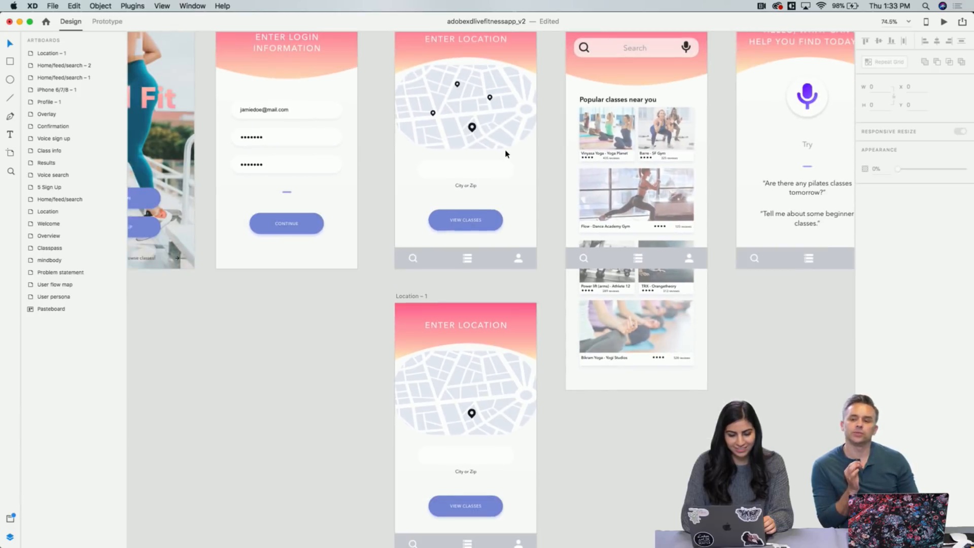
{"action": "left_click", "coordinate": [107, 21]}
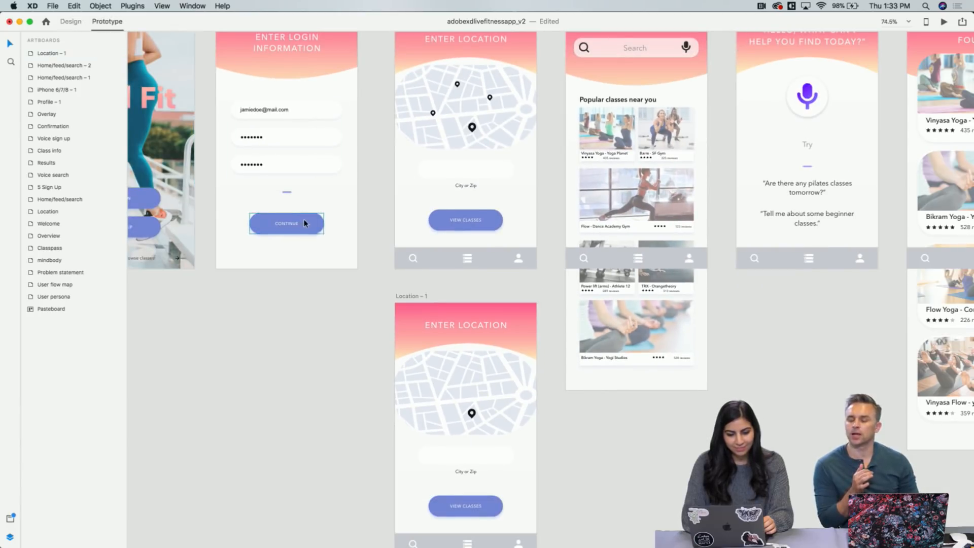
{"action": "left_click", "coordinate": [318, 229]}
{"action": "left_click_drag", "start_coordinate": [327, 224], "coordinate": [407, 337]}
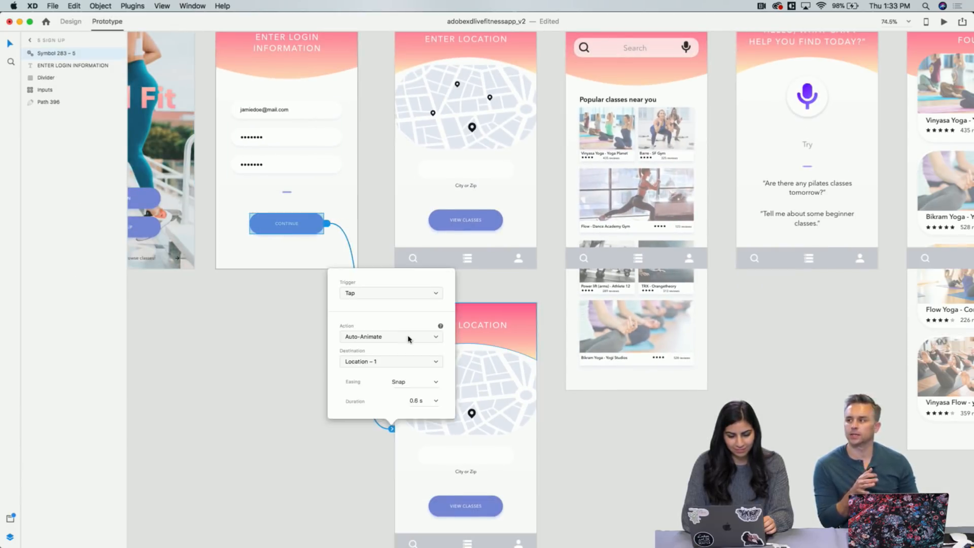
{"action": "left_click", "coordinate": [386, 336]}
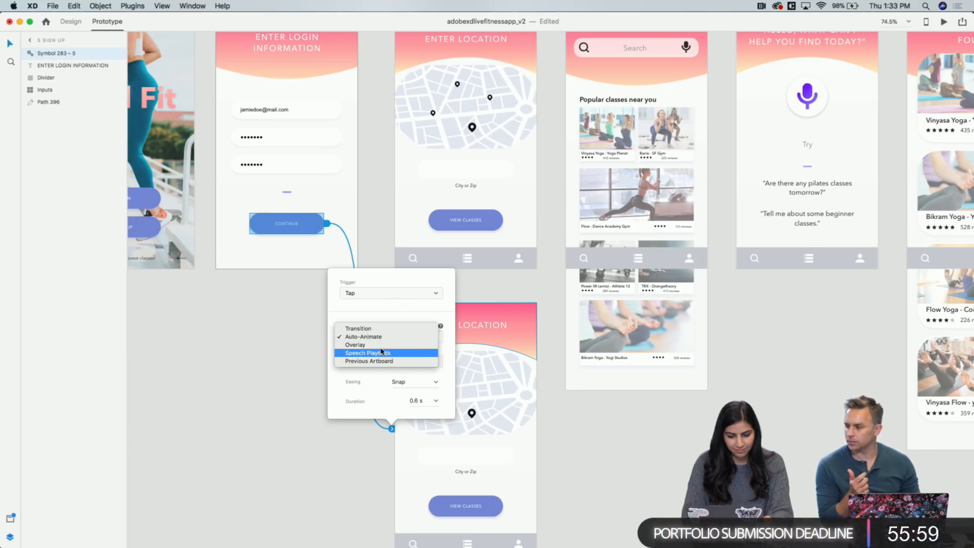
{"action": "left_click", "coordinate": [376, 324]}
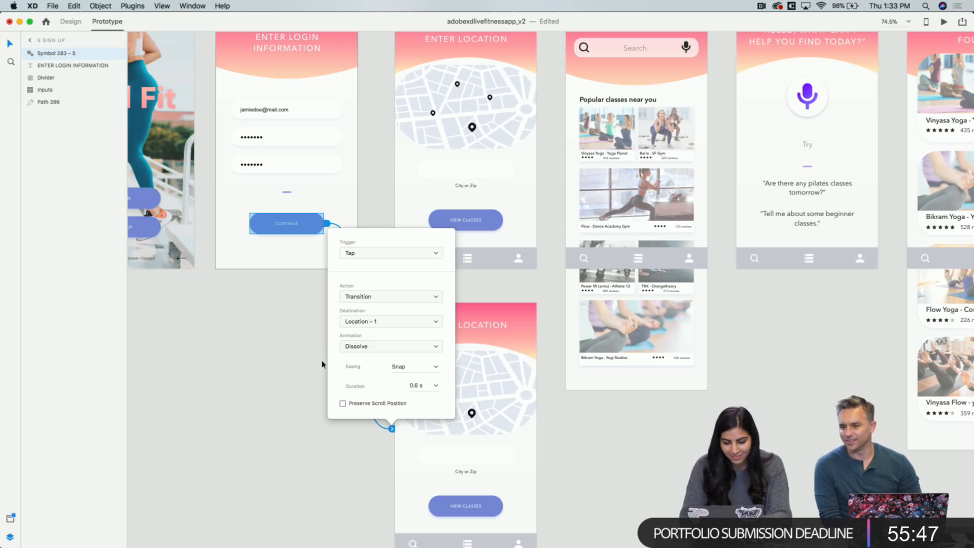
{"action": "left_click", "coordinate": [317, 455]}
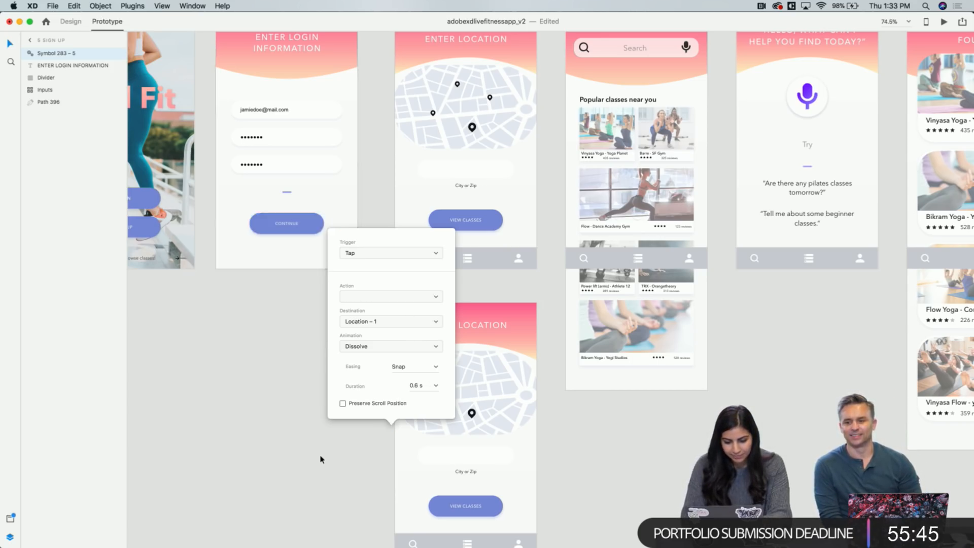
Link the Location – 1 artboard to Location with a Time trigger and an Auto-Animate action
{"action": "left_click", "coordinate": [415, 298]}
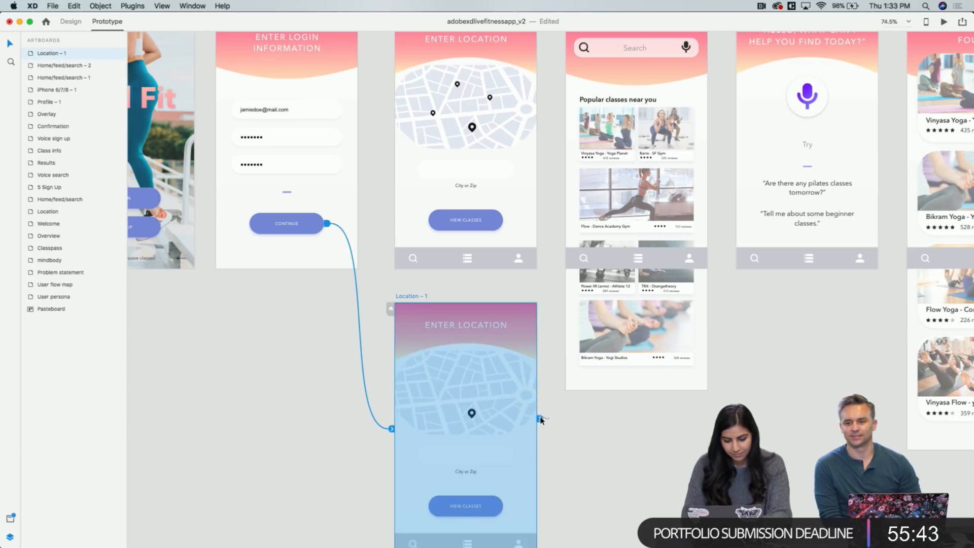
{"action": "left_click_drag", "start_coordinate": [539, 419], "coordinate": [535, 203]}
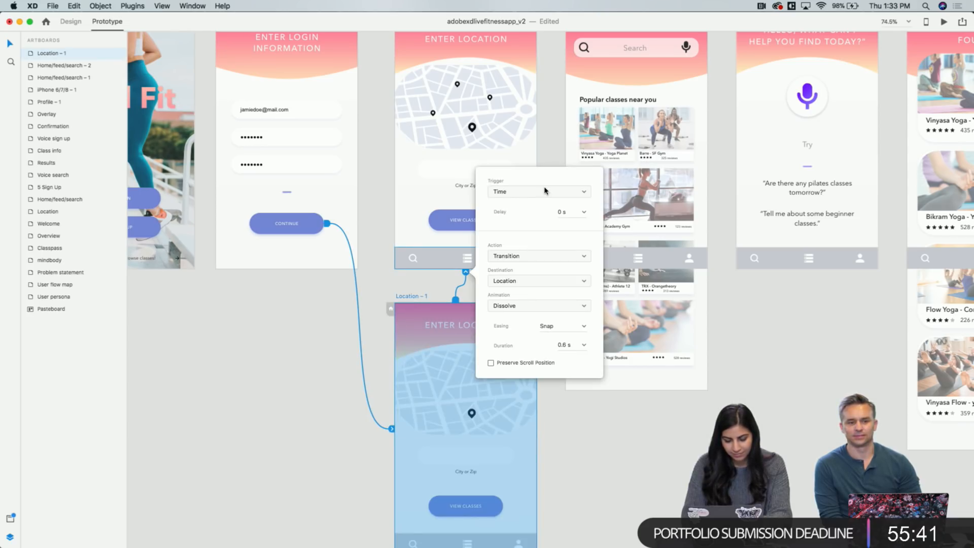
{"action": "left_click", "coordinate": [547, 256]}
{"action": "left_click", "coordinate": [533, 265]}
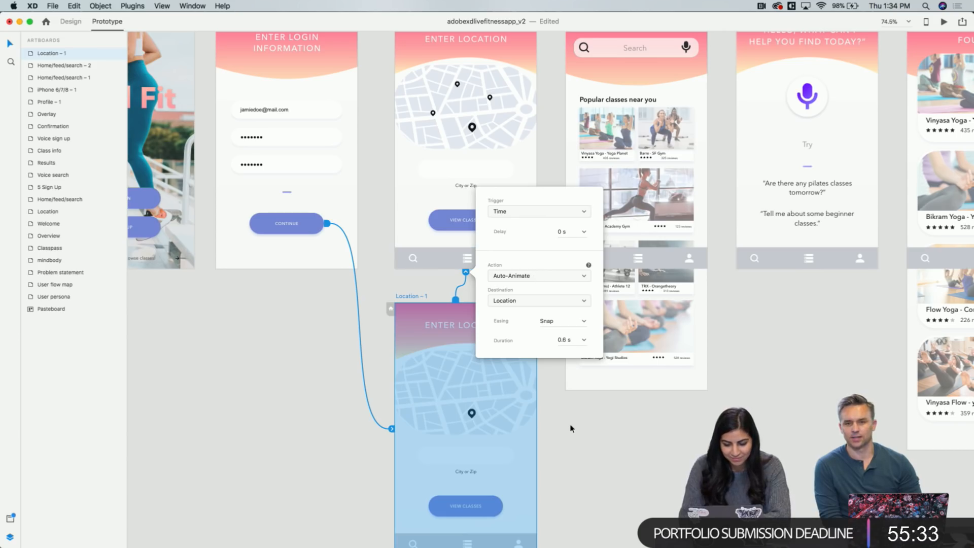
{"action": "left_click", "coordinate": [564, 456]}
Preview the prototype from the 5 Sign Up artboard, continue to the location screen to watch the pin animation, and close the preview
{"action": "scroll", "coordinate": [326, 119], "scroll_direction": "up", "scroll_amount": 5}
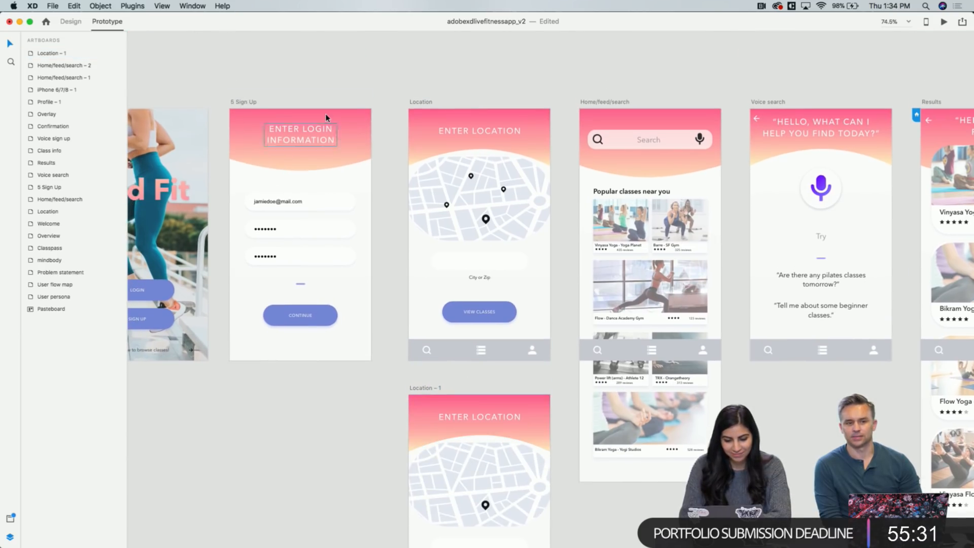
{"action": "left_click", "coordinate": [247, 106]}
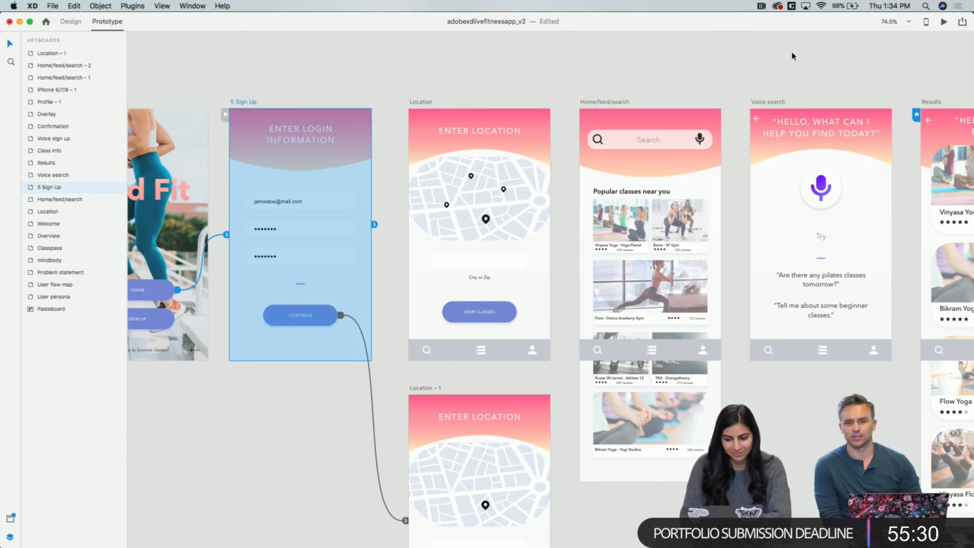
{"action": "left_click", "coordinate": [943, 23]}
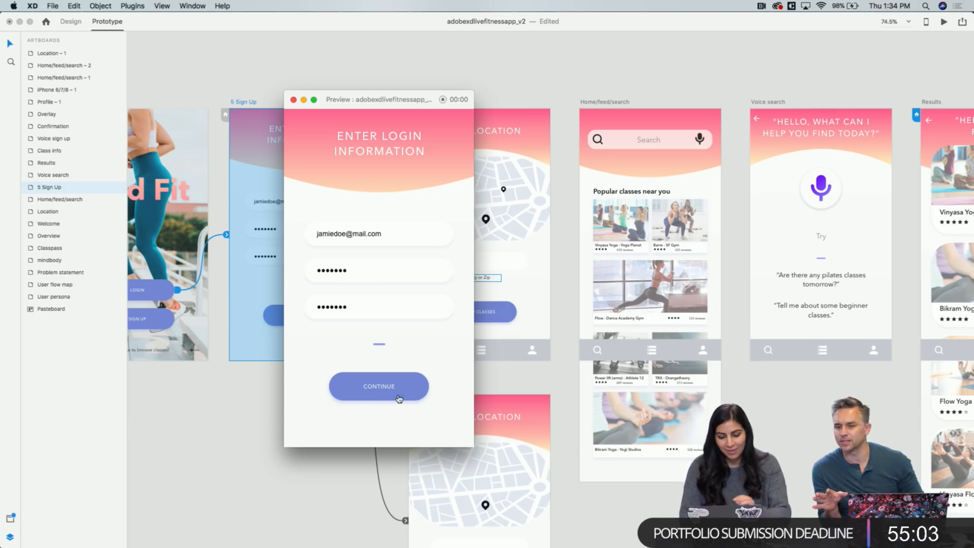
{"action": "left_click", "coordinate": [387, 391]}
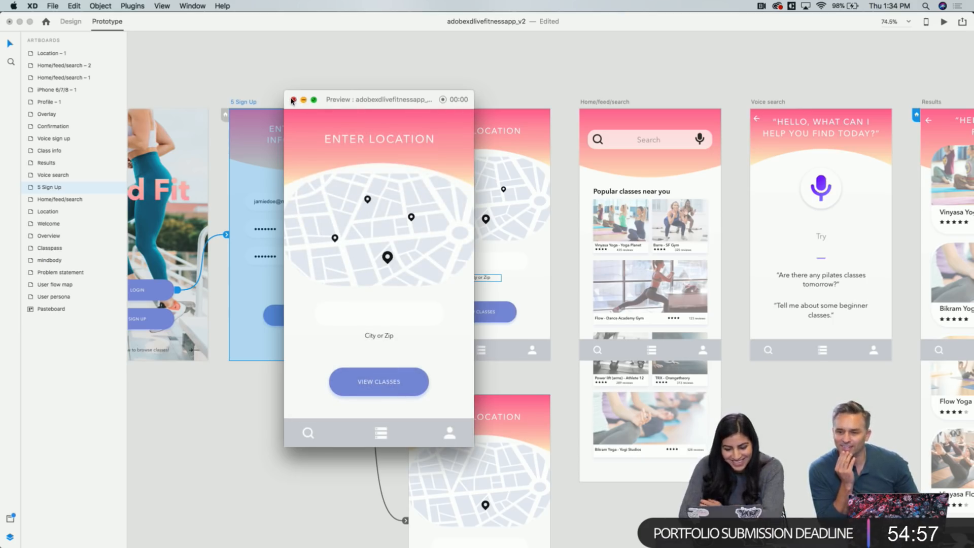
{"action": "left_click", "coordinate": [293, 100]}
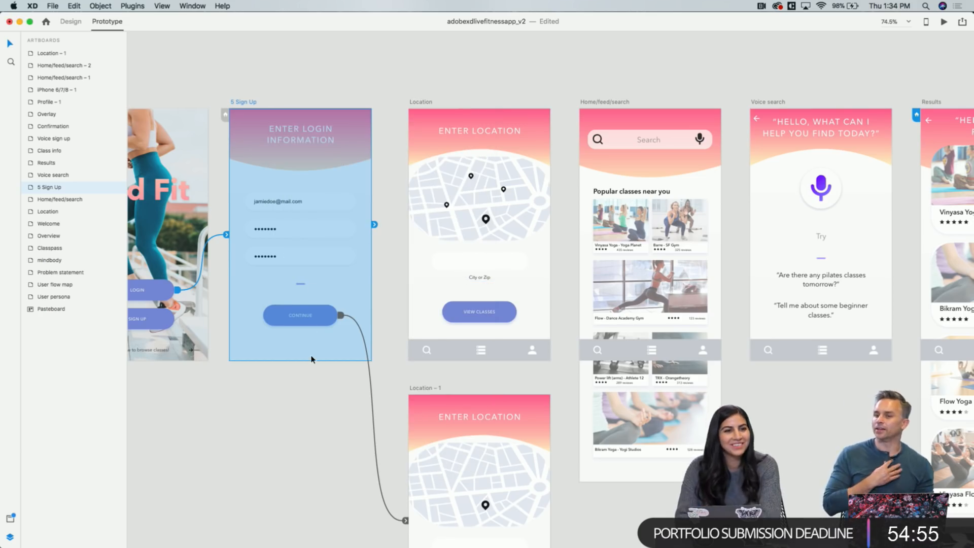
Select the pin group on the Location – 1 artboard, switch to Design mode, and compare its map with the Location artboard's
{"action": "scroll", "coordinate": [311, 359], "scroll_direction": "down", "scroll_amount": 8}
{"action": "scroll", "coordinate": [333, 309], "scroll_direction": "up", "scroll_amount": 5}
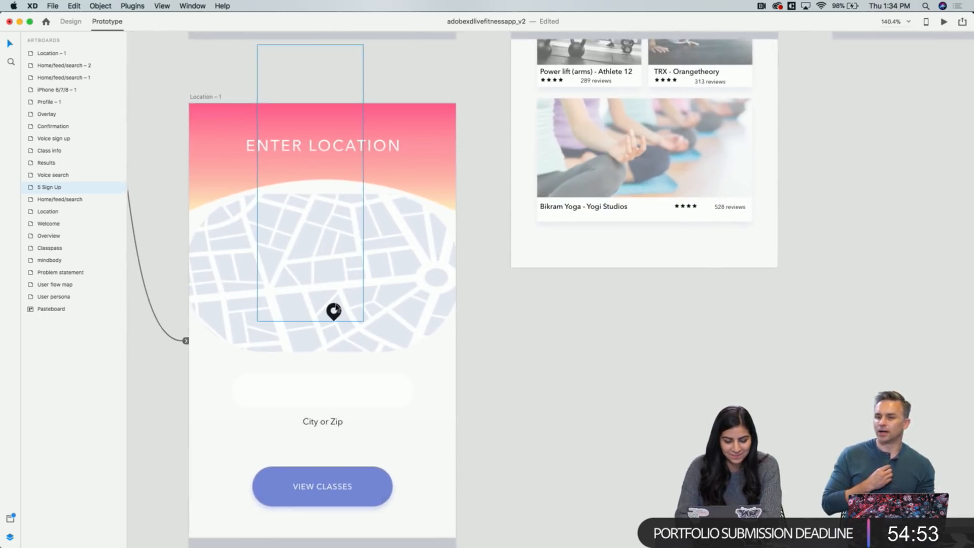
{"action": "scroll", "coordinate": [335, 309], "scroll_direction": "up", "scroll_amount": 3}
{"action": "scroll", "coordinate": [338, 355], "scroll_direction": "down", "scroll_amount": 5}
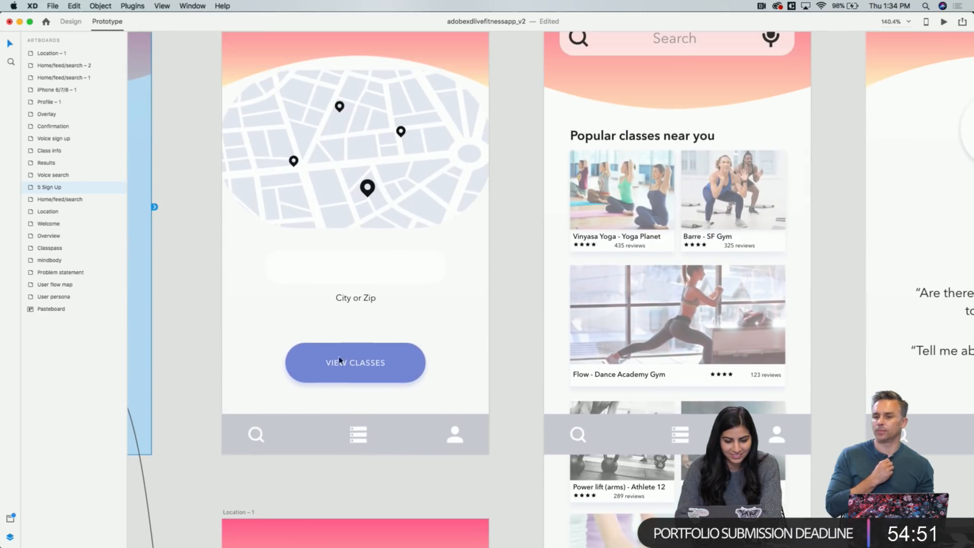
{"action": "scroll", "coordinate": [370, 288], "scroll_direction": "down", "scroll_amount": 5}
{"action": "scroll", "coordinate": [370, 289], "scroll_direction": "down", "scroll_amount": 2}
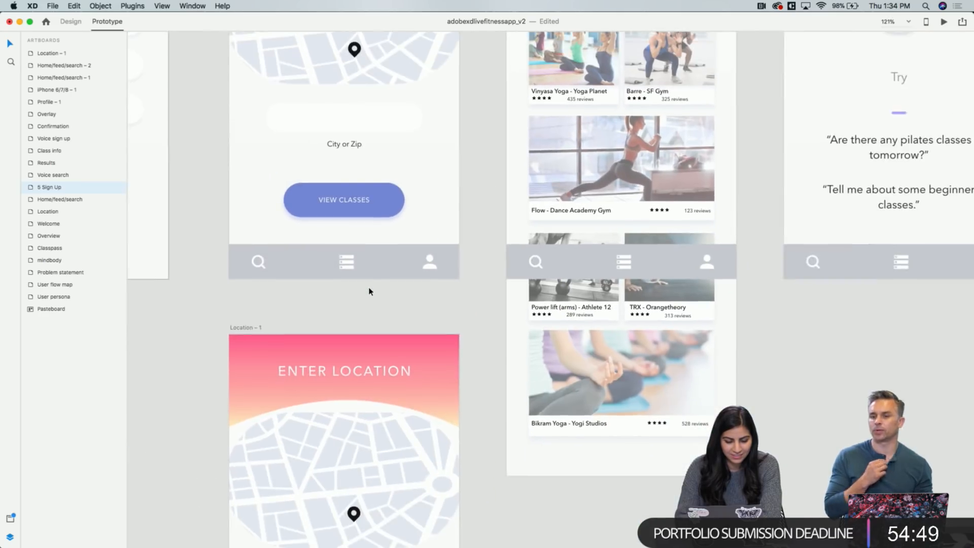
{"action": "scroll", "coordinate": [370, 289], "scroll_direction": "down", "scroll_amount": 5}
{"action": "left_click", "coordinate": [361, 416]}
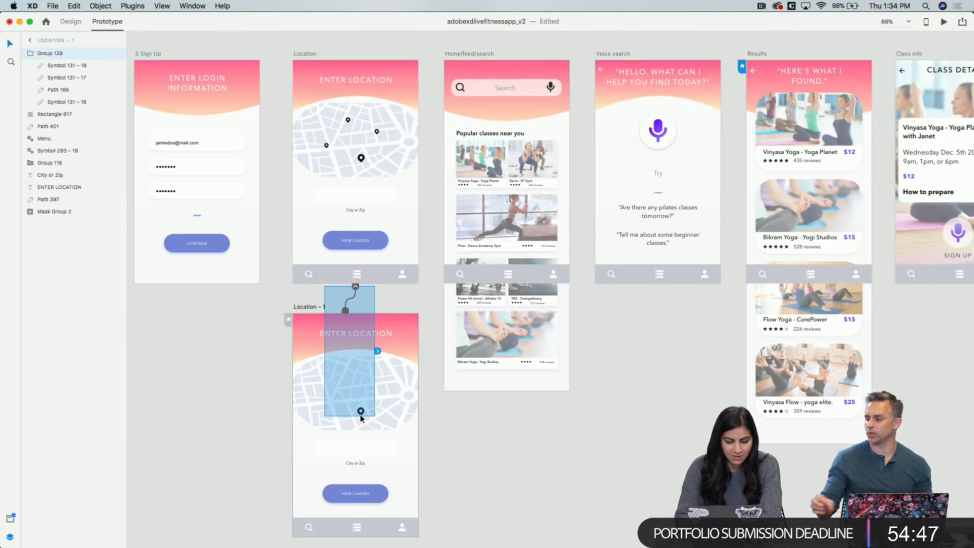
{"action": "left_click", "coordinate": [71, 22]}
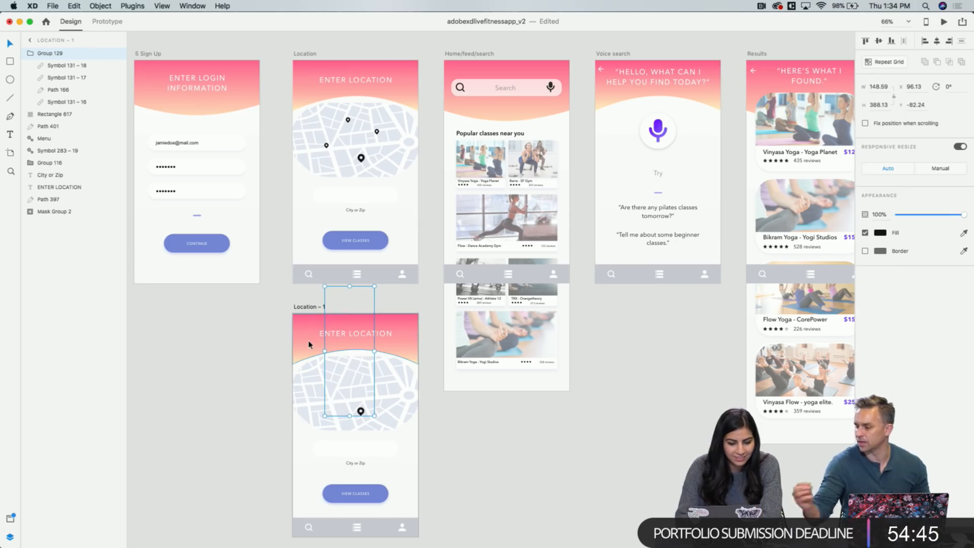
{"action": "scroll", "coordinate": [383, 392], "scroll_direction": "up", "scroll_amount": 6}
{"action": "scroll", "coordinate": [337, 398], "scroll_direction": "down", "scroll_amount": 3}
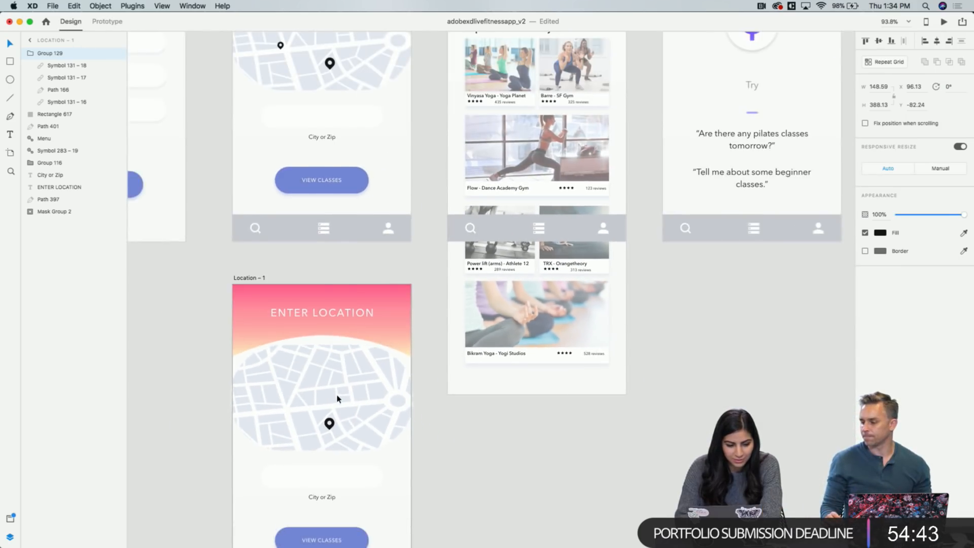
{"action": "scroll", "coordinate": [337, 398], "scroll_direction": "up", "scroll_amount": 3}
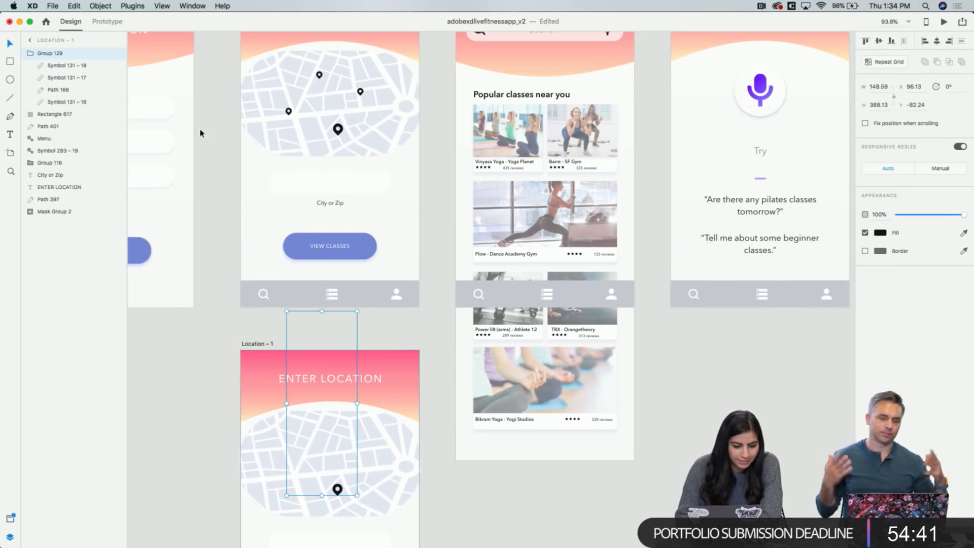
Examine how the large pin is grouped on the Location – 1 artboard
{"action": "left_click", "coordinate": [338, 129]}
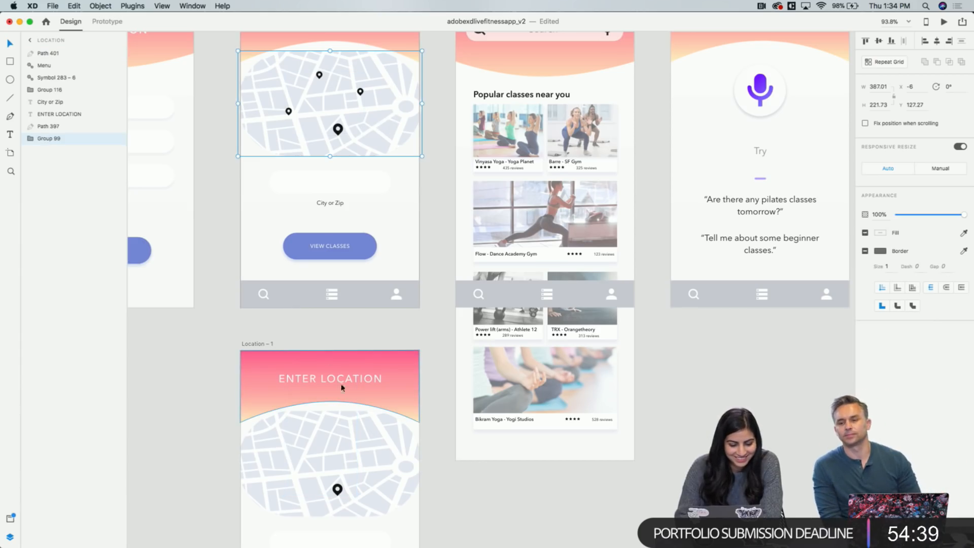
{"action": "scroll", "coordinate": [334, 345], "scroll_direction": "down", "scroll_amount": 3}
{"action": "left_click", "coordinate": [336, 346]}
{"action": "double_click", "coordinate": [336, 347]}
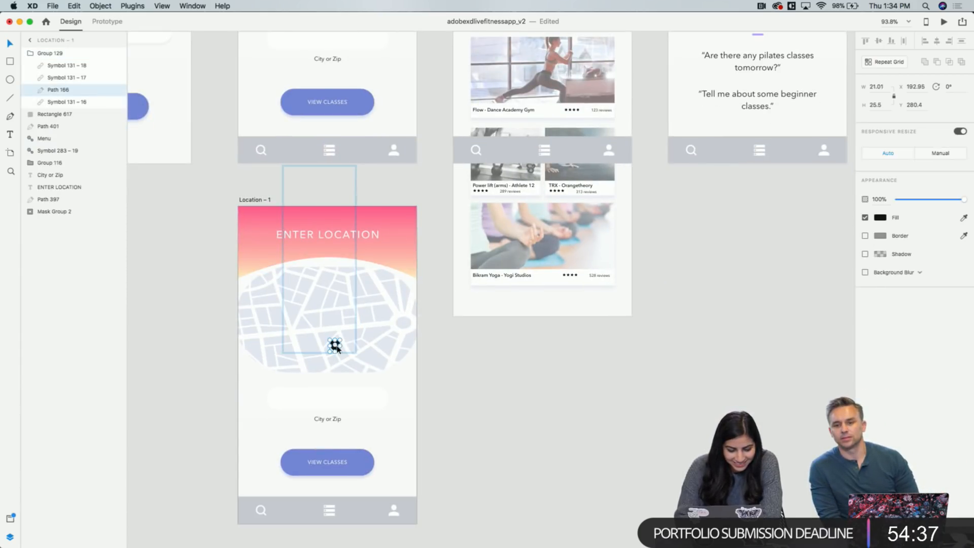
{"action": "left_click", "coordinate": [350, 345]}
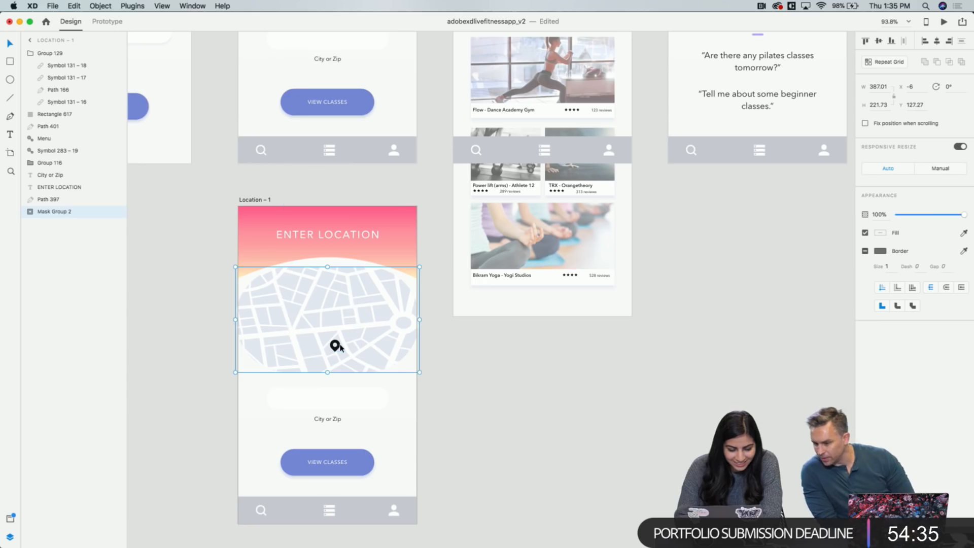
{"action": "left_click", "coordinate": [335, 345]}
{"action": "scroll", "coordinate": [326, 302], "scroll_direction": "up", "scroll_amount": 5}
{"action": "scroll", "coordinate": [325, 303], "scroll_direction": "up", "scroll_amount": 2}
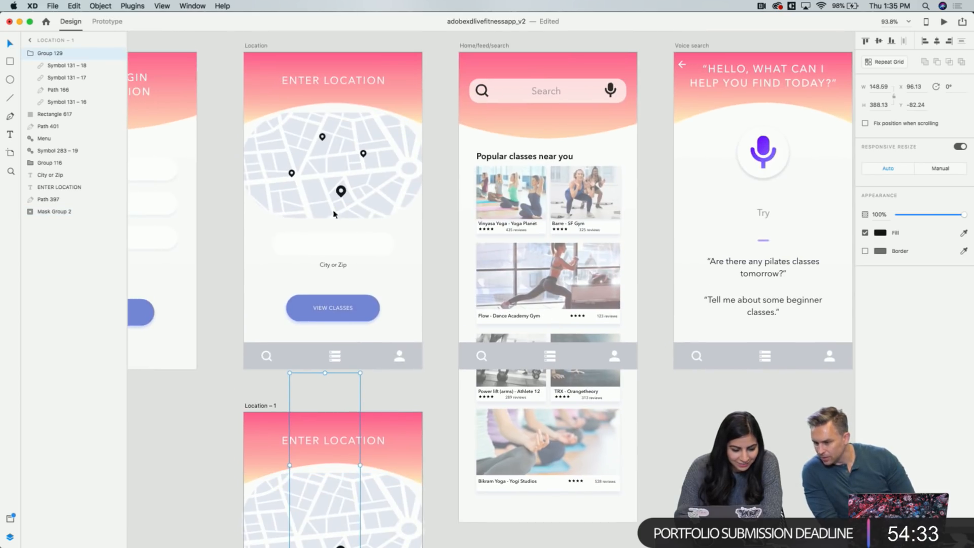
Examine the nested groups that hold the large pin on the Location artboard's map
{"action": "left_click", "coordinate": [341, 190]}
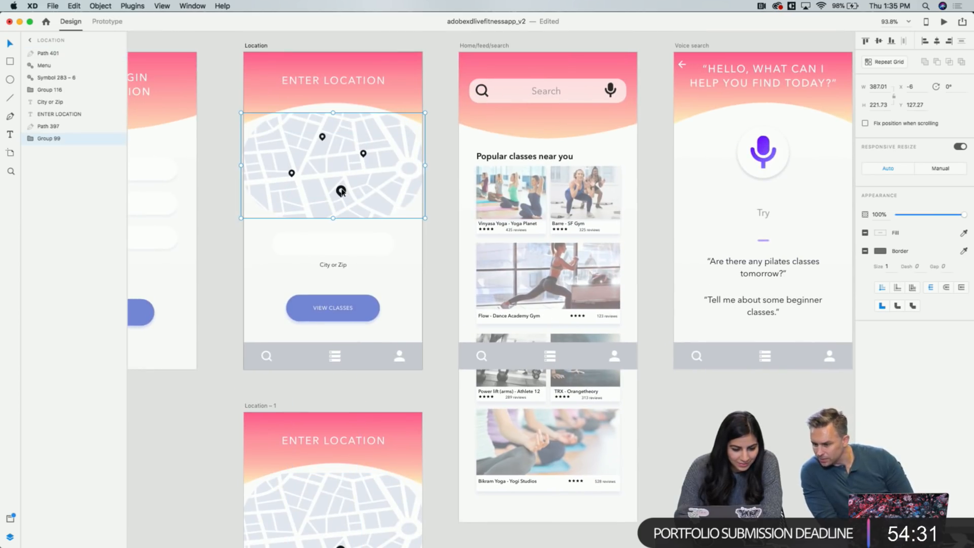
{"action": "double_click", "coordinate": [341, 190]}
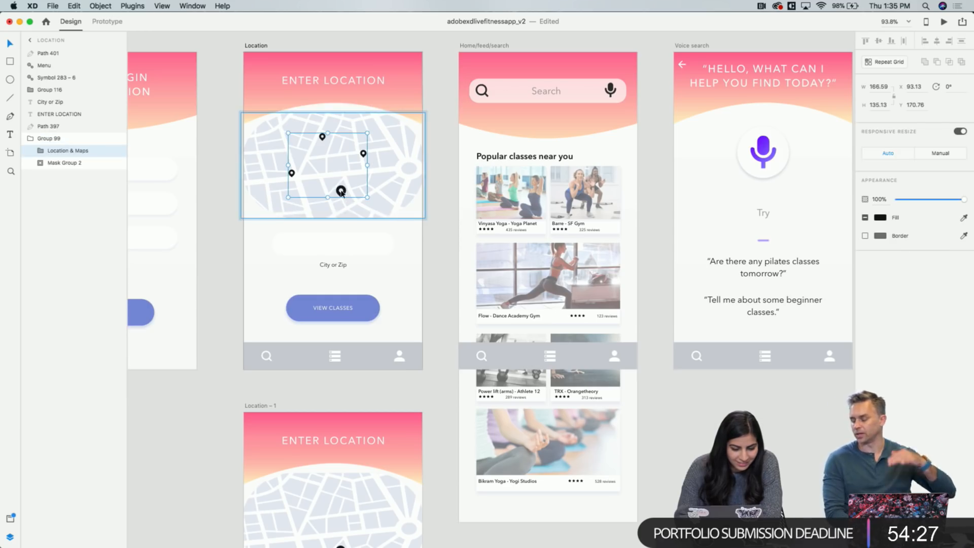
{"action": "double_click", "coordinate": [340, 191]}
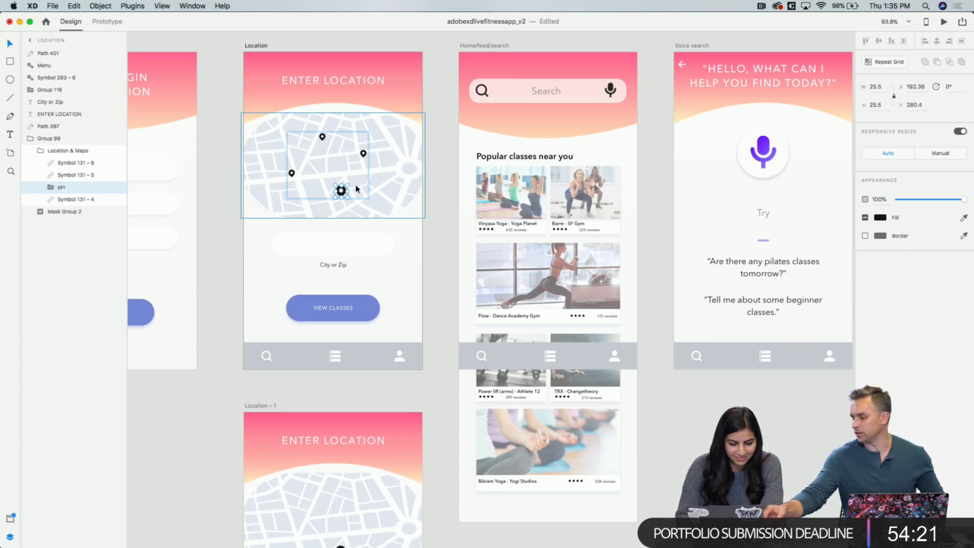
{"action": "left_click", "coordinate": [356, 189]}
{"action": "key", "text": "Escape"}
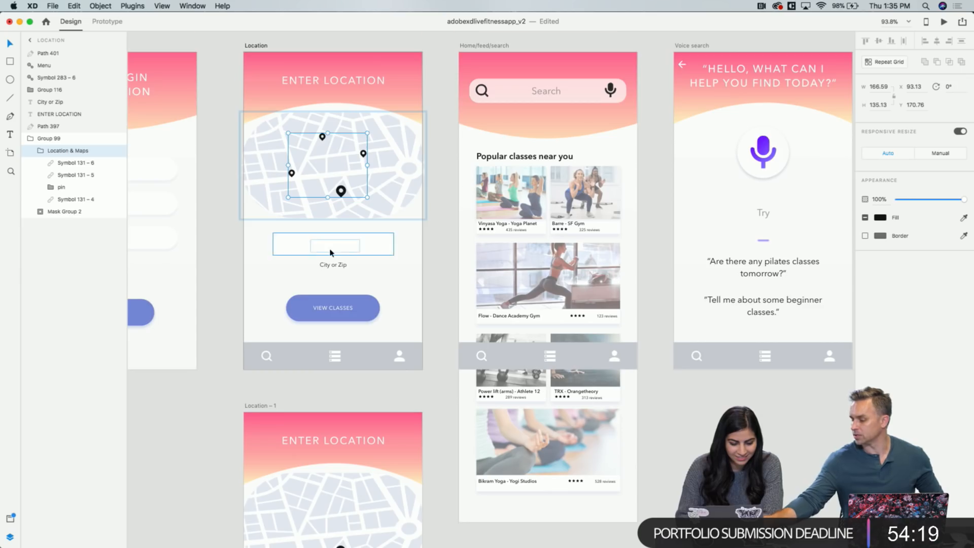
Duplicate the Location – 1 artboard and place the copy directly to its left
{"action": "scroll", "coordinate": [334, 371], "scroll_direction": "down", "scroll_amount": 5}
{"action": "scroll", "coordinate": [335, 374], "scroll_direction": "down", "scroll_amount": 3}
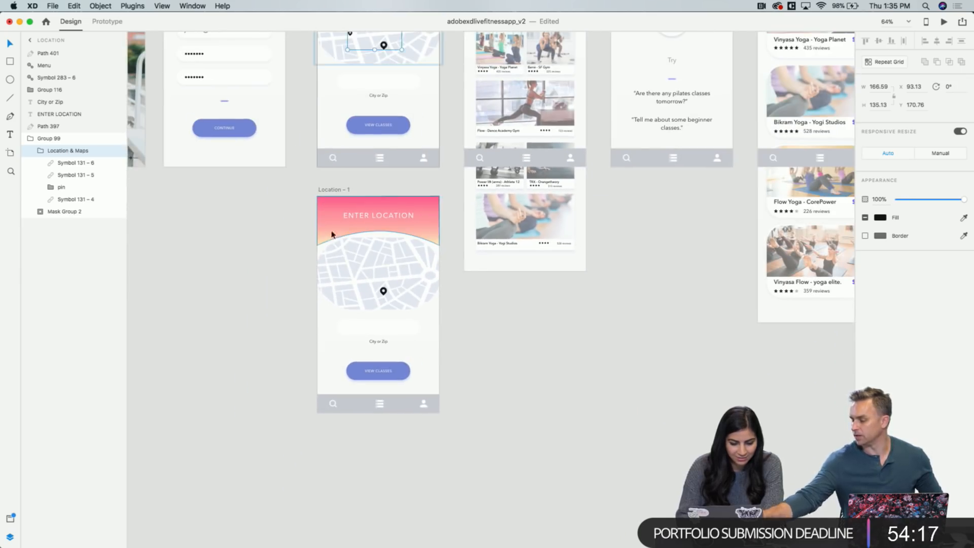
{"action": "left_click", "coordinate": [333, 191]}
{"action": "left_click_drag", "start_coordinate": [333, 191], "coordinate": [198, 191]}
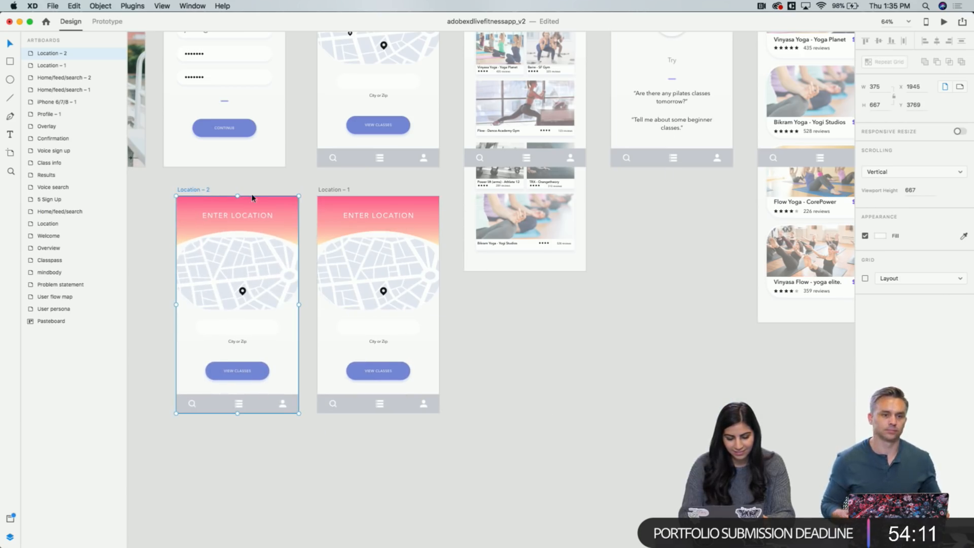
Expand the pin group on the duplicated location artboard and set the hidden upper-right pin's opacity to 100%
{"action": "scroll", "coordinate": [250, 195], "scroll_direction": "left", "scroll_amount": 5}
{"action": "scroll", "coordinate": [484, 276], "scroll_direction": "up", "scroll_amount": 5}
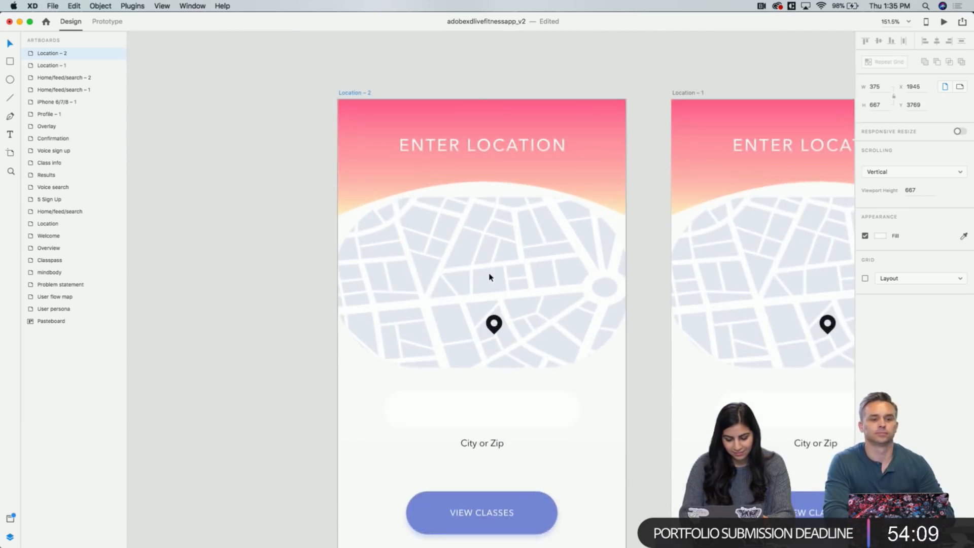
{"action": "left_click", "coordinate": [489, 276]}
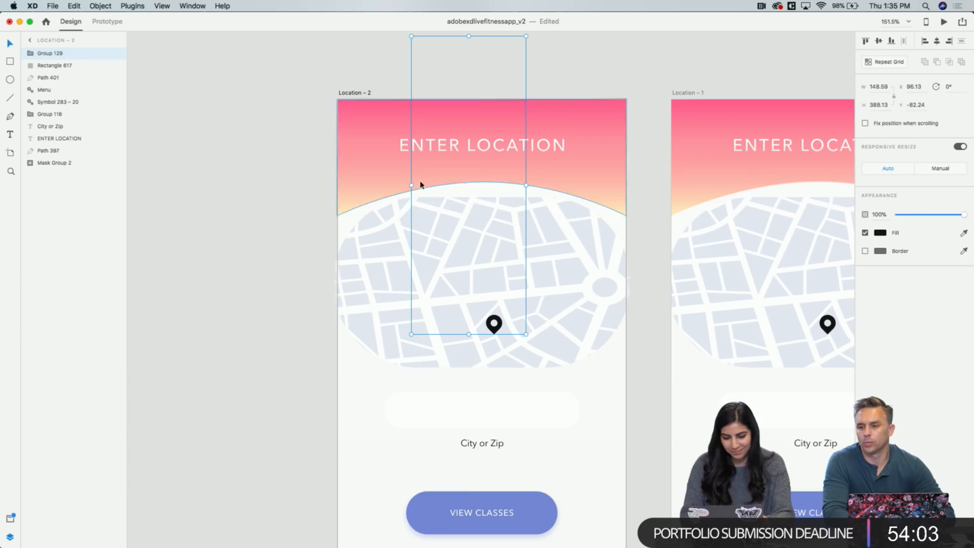
{"action": "left_click", "coordinate": [31, 54]}
{"action": "left_click", "coordinate": [54, 66]}
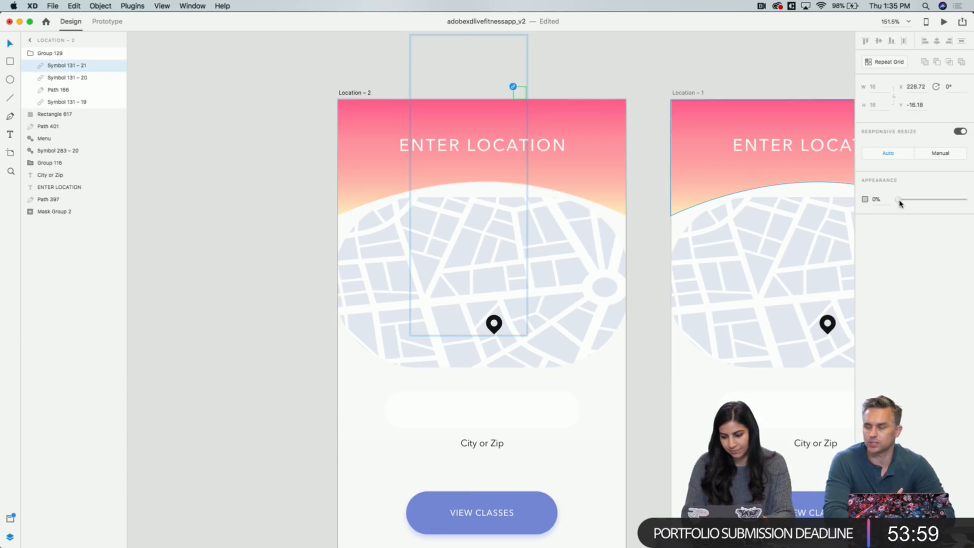
{"action": "left_click_drag", "start_coordinate": [901, 203], "coordinate": [963, 200]}
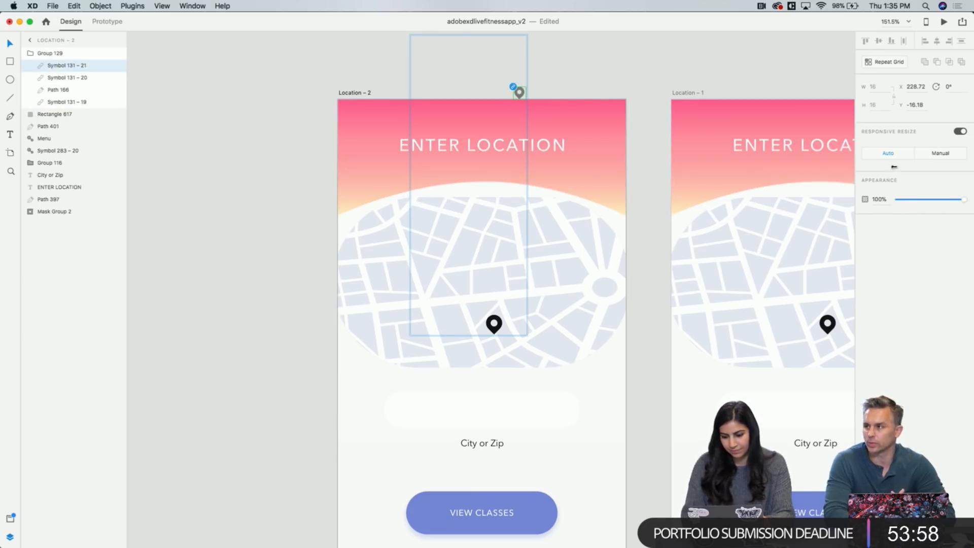
Set the opacity of the hidden left pin and the topmost pin in the duplicated artboard's group to 100%
{"action": "left_click", "coordinate": [30, 78]}
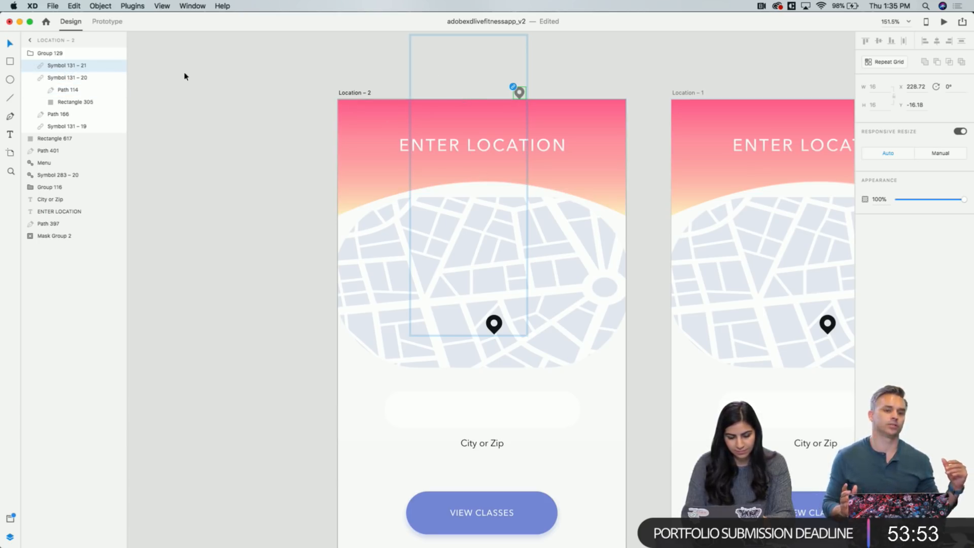
{"action": "left_click", "coordinate": [58, 80]}
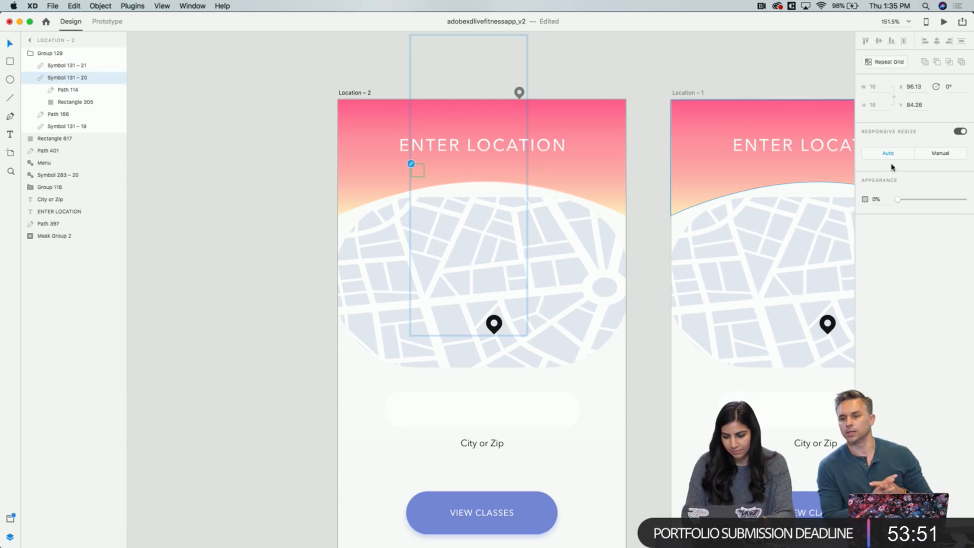
{"action": "left_click_drag", "start_coordinate": [898, 200], "coordinate": [964, 200]}
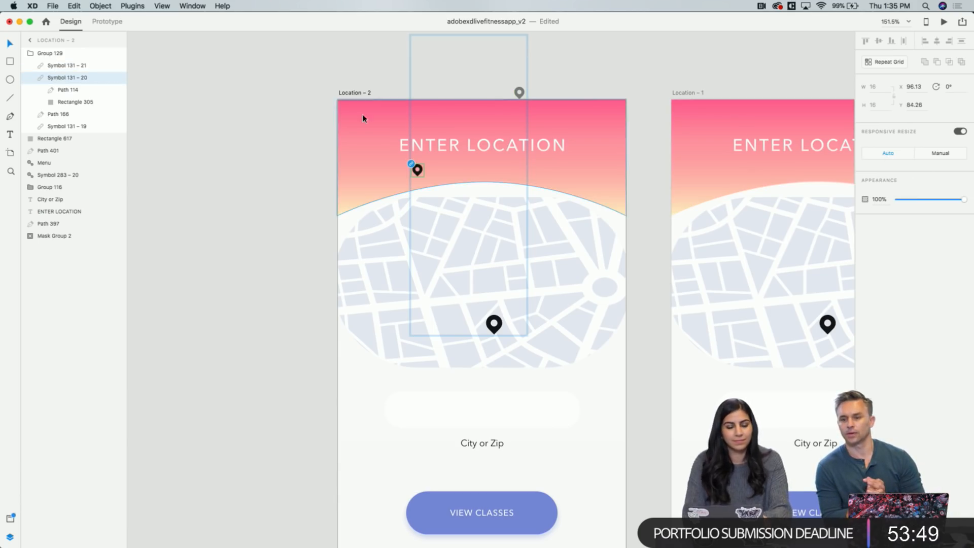
{"action": "left_click", "coordinate": [71, 91]}
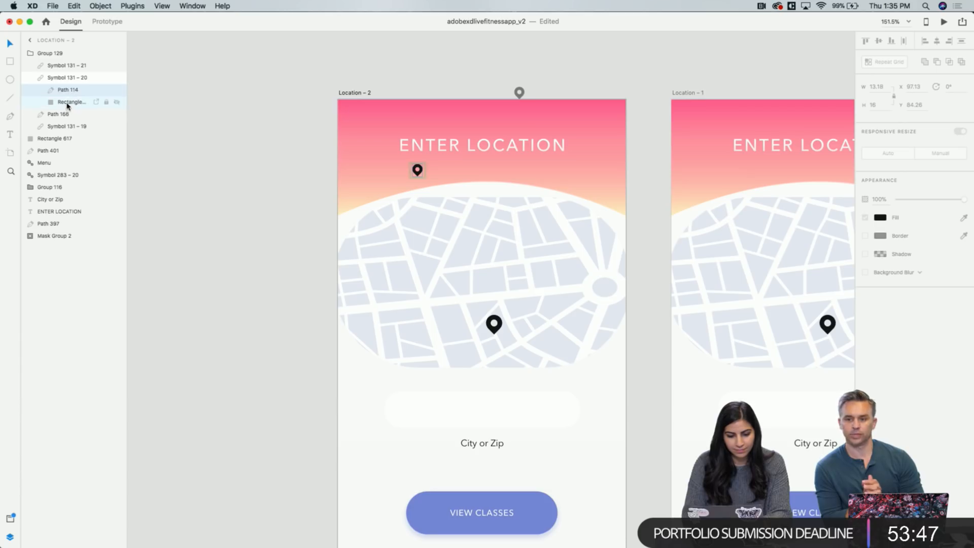
{"action": "left_click", "coordinate": [69, 103]}
{"action": "left_click", "coordinate": [54, 118]}
{"action": "left_click", "coordinate": [54, 126]}
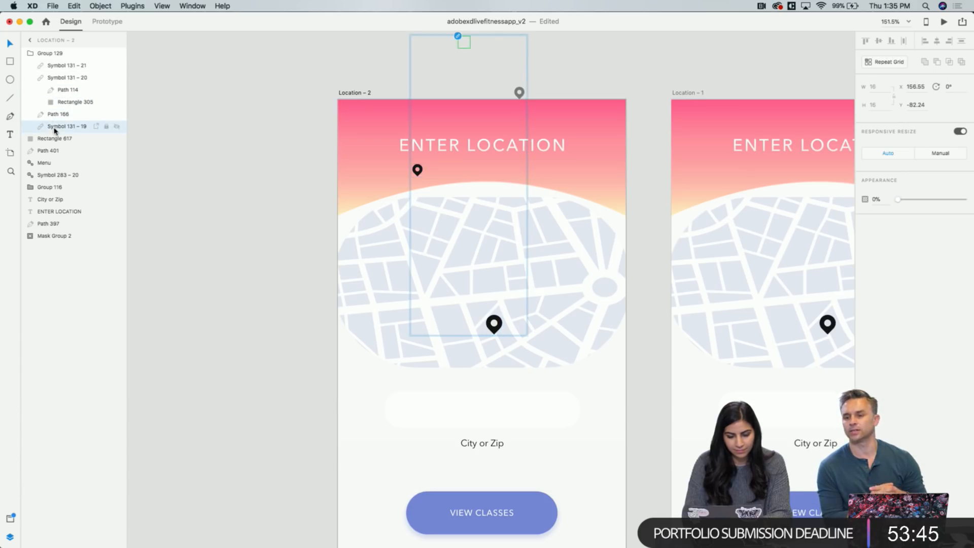
{"action": "left_click_drag", "start_coordinate": [897, 201], "coordinate": [972, 204]}
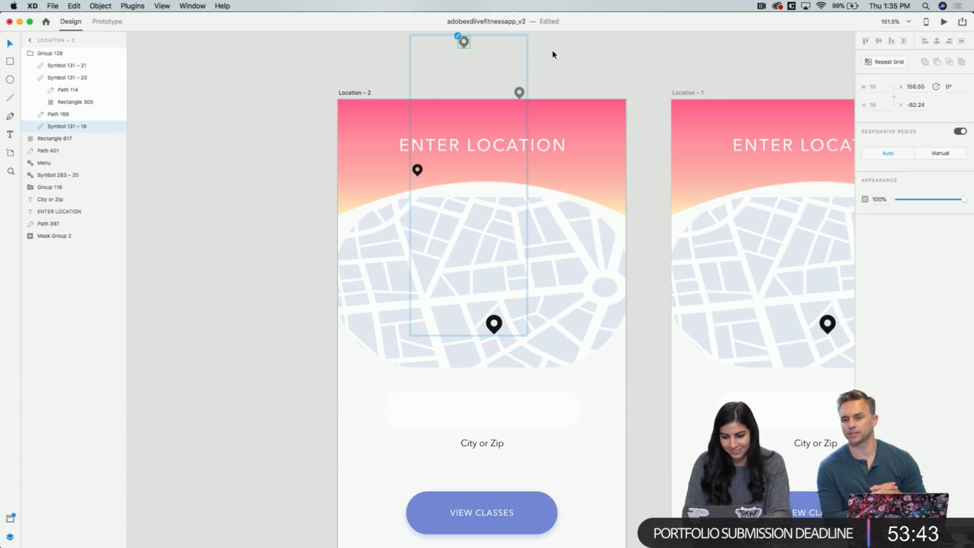
Move the topmost pin down onto the map's middle and the upper-right pin to about X 247, Y 167 on the duplicated artboard
{"action": "left_click_drag", "start_coordinate": [466, 47], "coordinate": [473, 242]}
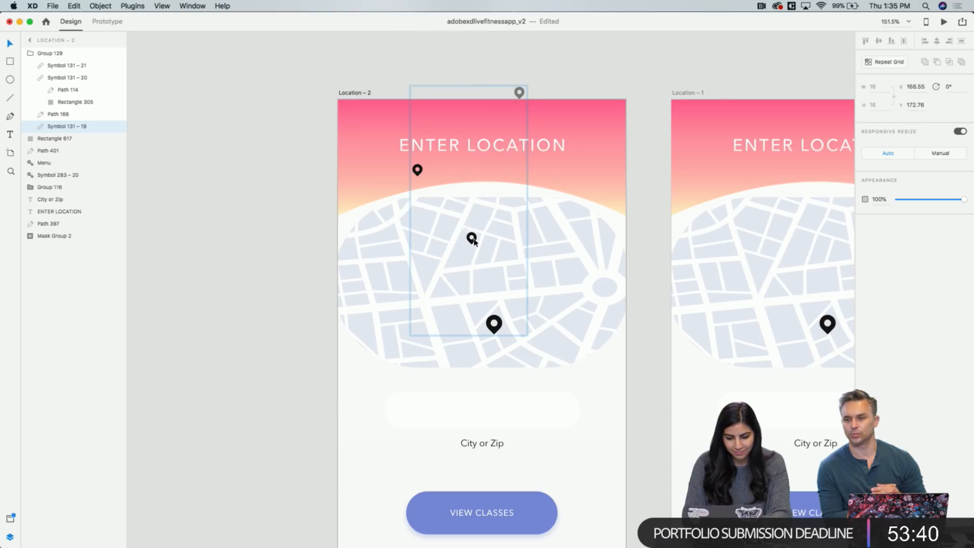
{"action": "left_click", "coordinate": [519, 96]}
{"action": "left_click", "coordinate": [423, 167]}
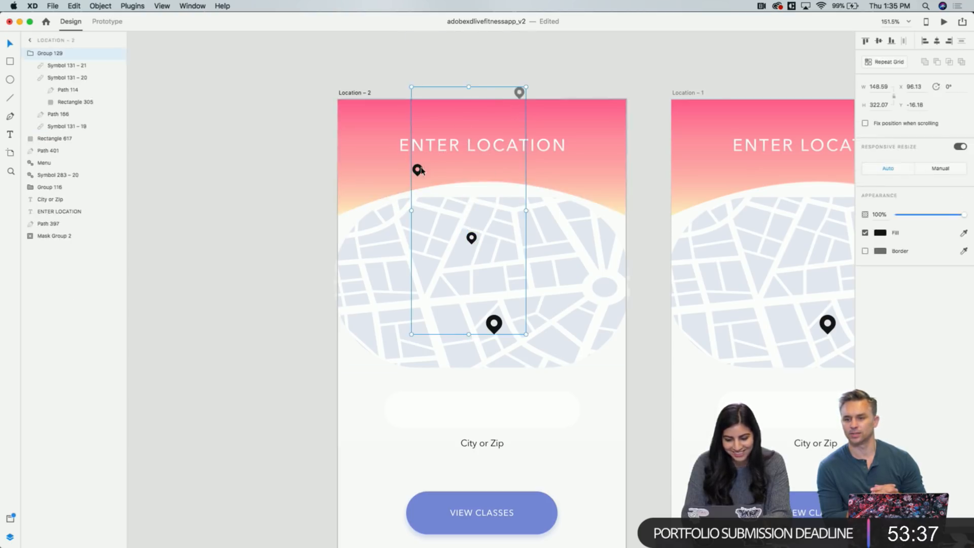
{"action": "left_click_drag", "start_coordinate": [521, 94], "coordinate": [536, 235]}
{"action": "double_click", "coordinate": [520, 105]}
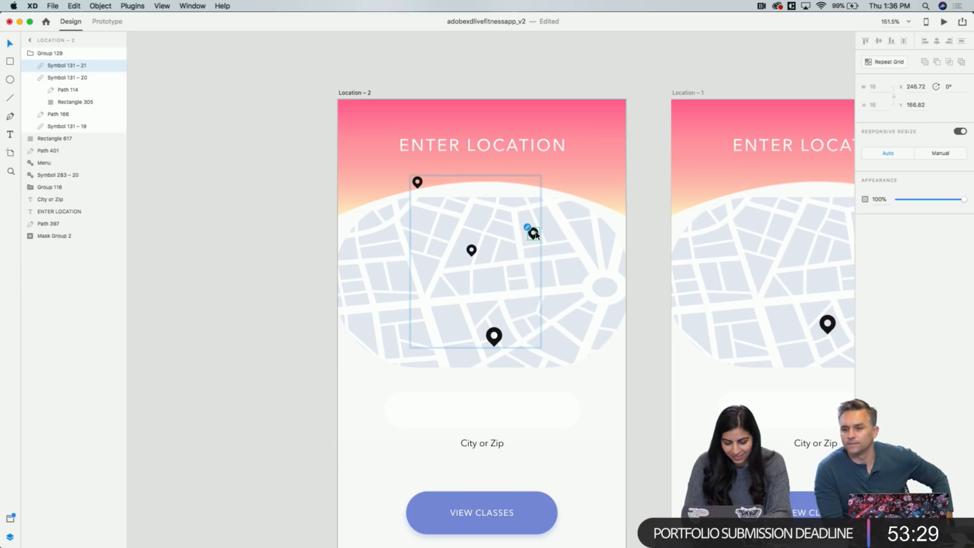
Move the left pin down onto the map and lower the middle pin to about X 177, Y 219 on the duplicated artboard
{"action": "double_click", "coordinate": [418, 182]}
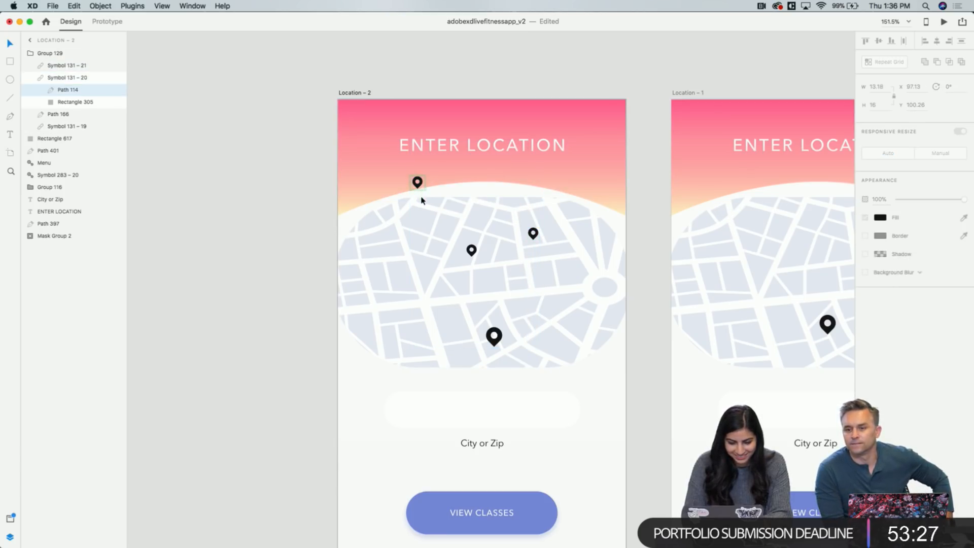
{"action": "key", "text": "Escape"}
{"action": "key", "text": "Escape"}
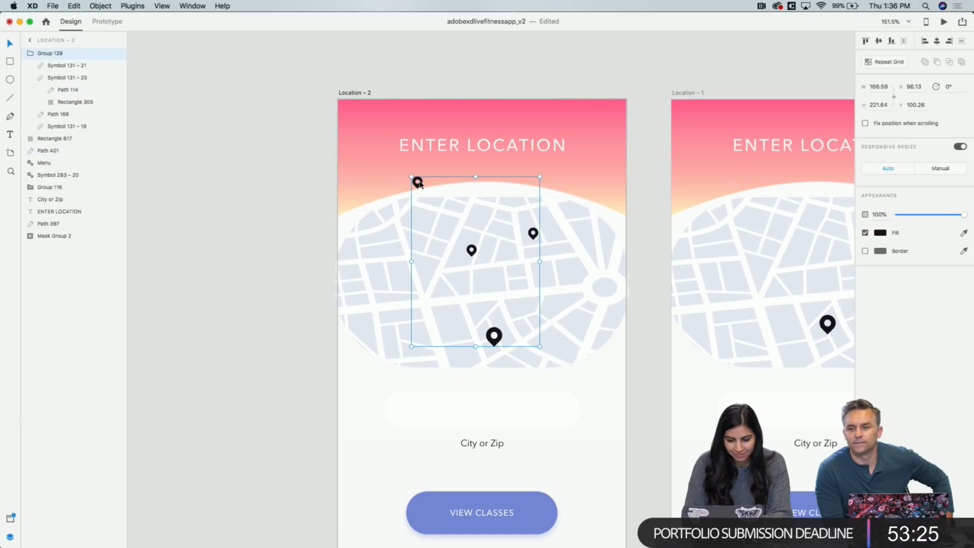
{"action": "left_click_drag", "start_coordinate": [419, 182], "coordinate": [421, 221]}
{"action": "left_click_drag", "start_coordinate": [472, 249], "coordinate": [482, 273]}
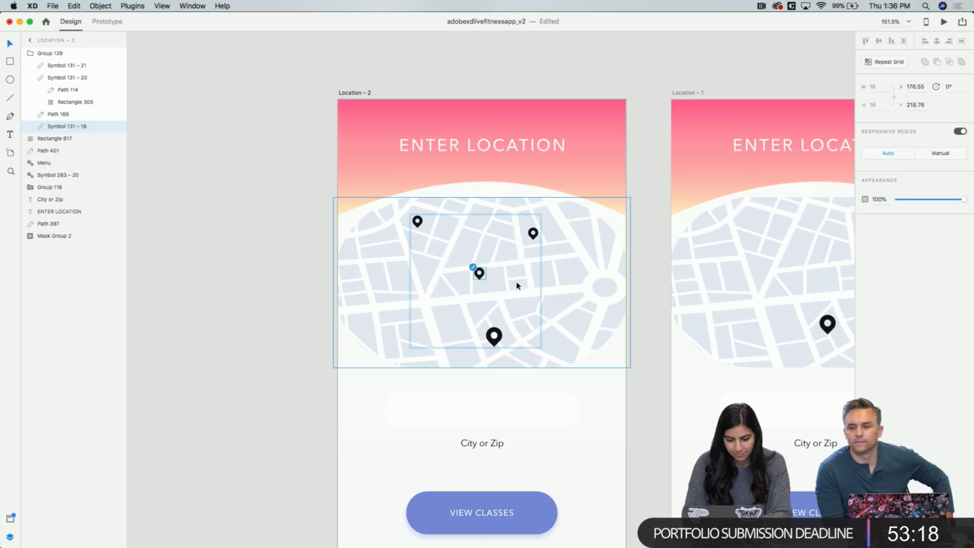
{"action": "left_click", "coordinate": [533, 234]}
Delete the whole pin group from the Location – 1 artboard
{"action": "scroll", "coordinate": [557, 264], "scroll_direction": "right", "scroll_amount": 5}
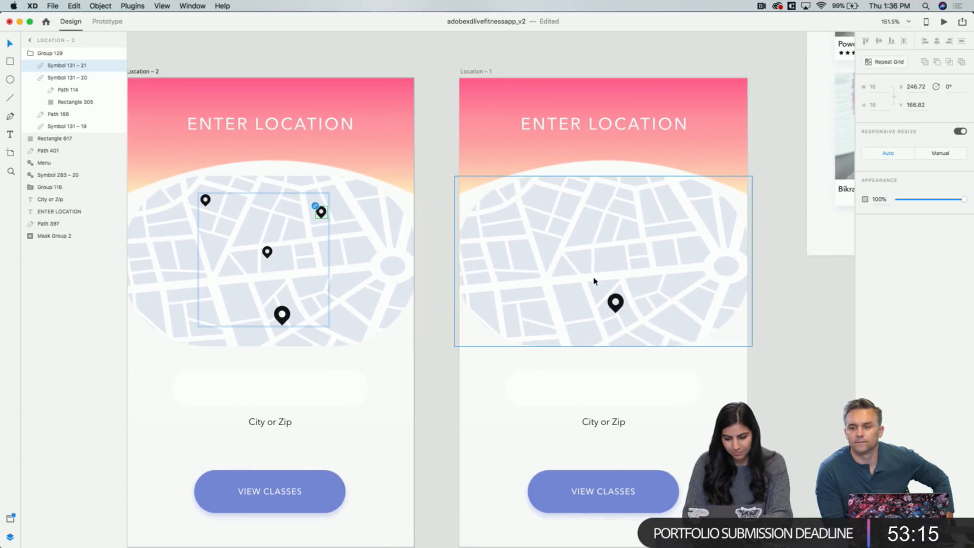
{"action": "left_click", "coordinate": [620, 306]}
{"action": "left_click", "coordinate": [622, 305]}
{"action": "key", "text": "Delete"}
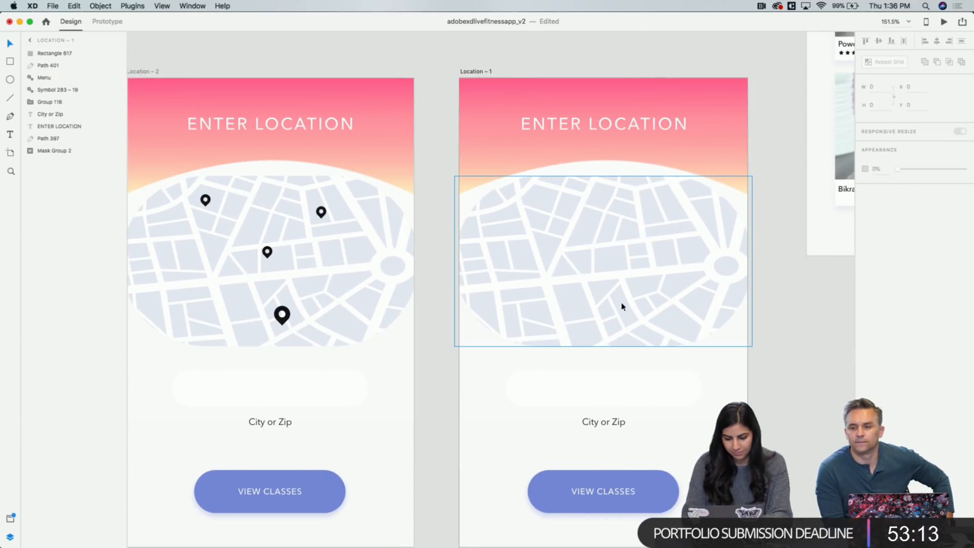
Copy the four-pin group from the Location – 2 artboard and paste it onto the Location – 1 artboard's map
{"action": "key", "text": "ctrl+v"}
{"action": "key", "text": "Delete"}
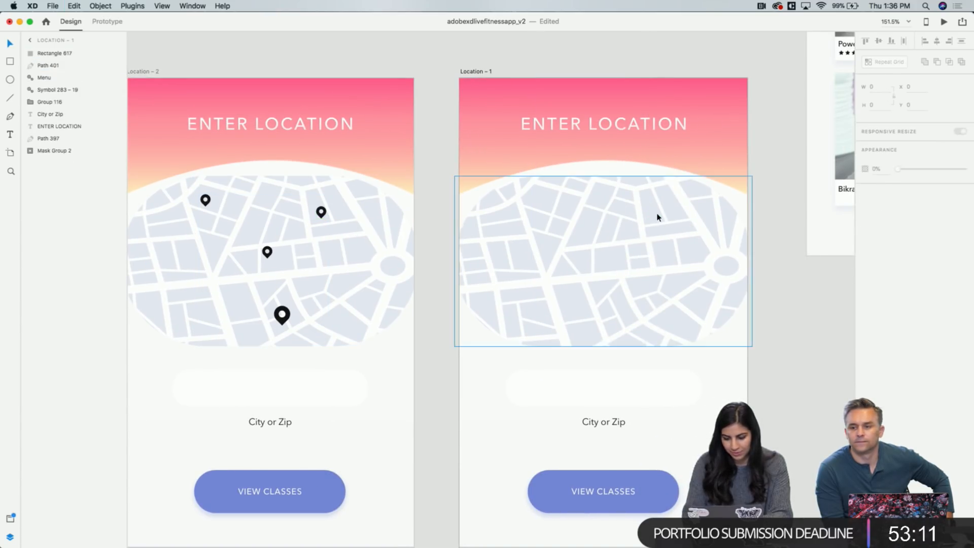
{"action": "left_click", "coordinate": [266, 254]}
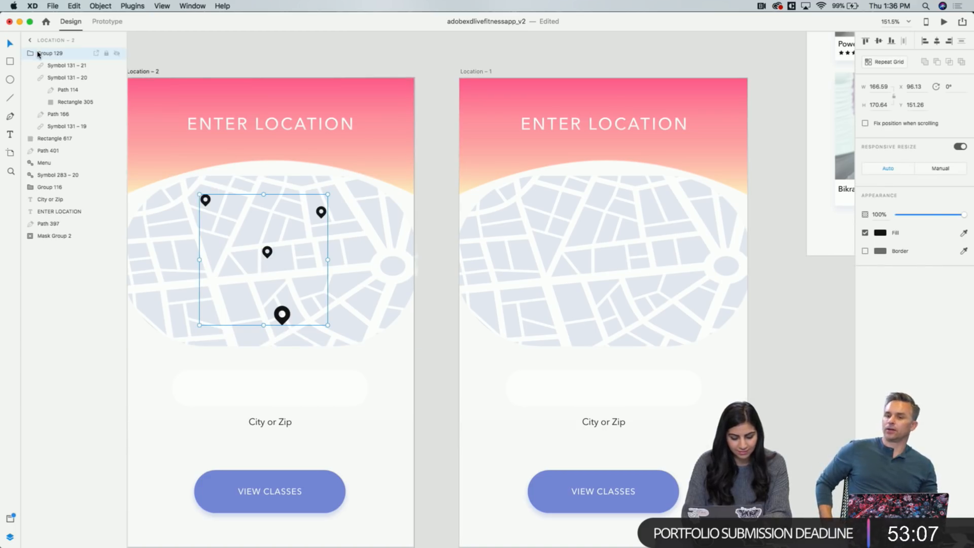
{"action": "left_click", "coordinate": [577, 211]}
{"action": "key", "text": "ctrl+v"}
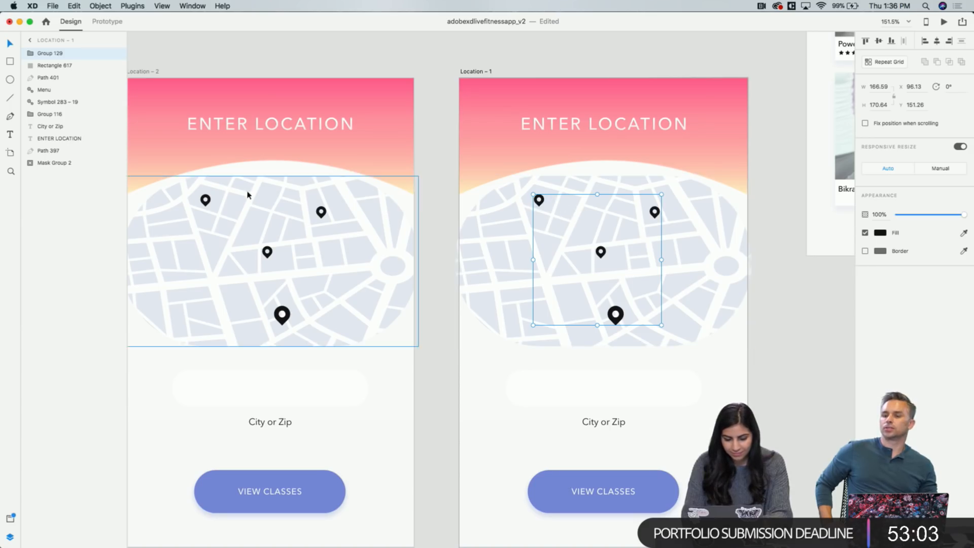
Move the upper-left pin on the Location – 2 artboard straight up above the artboard, to about Y −37
{"action": "double_click", "coordinate": [206, 201]}
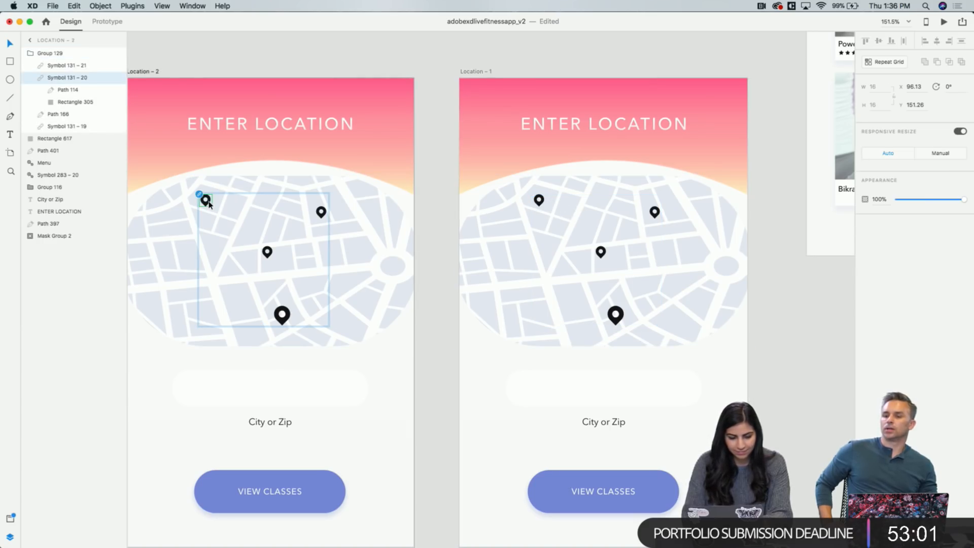
{"action": "left_click_drag", "start_coordinate": [208, 204], "coordinate": [210, 184]}
{"action": "left_click", "coordinate": [74, 6]}
{"action": "left_click", "coordinate": [94, 16]}
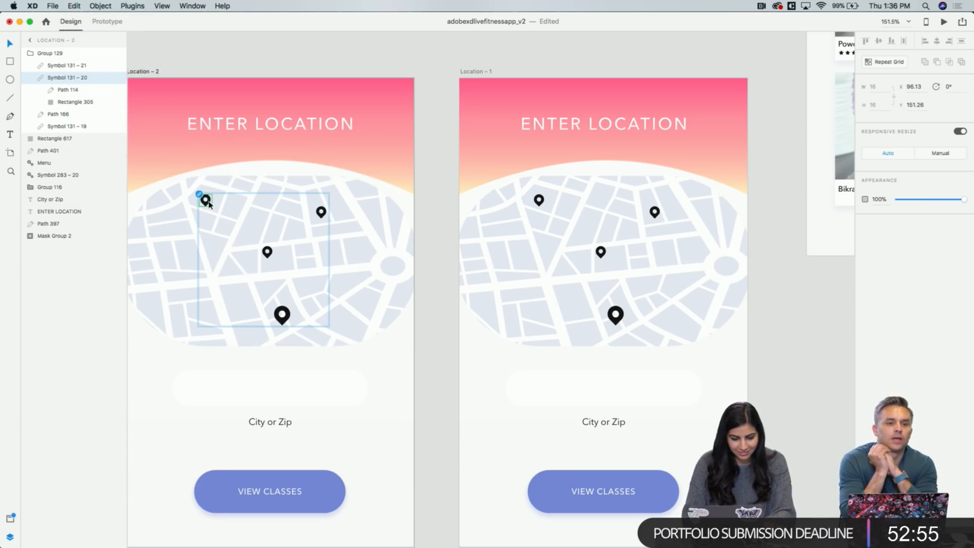
{"action": "left_click_drag", "start_coordinate": [209, 199], "coordinate": [213, 60]}
{"action": "scroll", "coordinate": [219, 85], "scroll_direction": "up", "scroll_amount": 3}
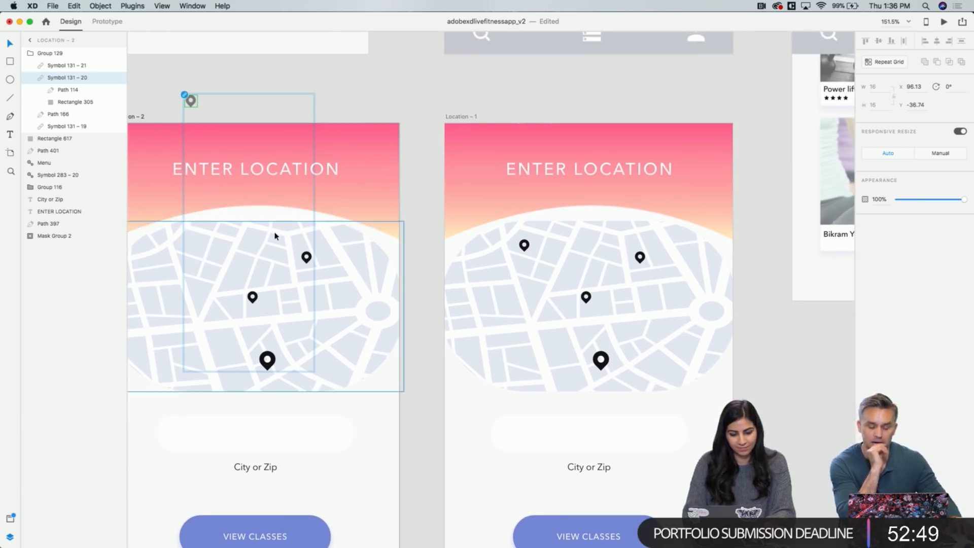
Raise the upper-left and upper-right pins together until the former is at about Y −83, and move the upper-right pin further up over the header
{"action": "left_click", "coordinate": [308, 258], "text": "shift"}
{"action": "left_click_drag", "start_coordinate": [308, 256], "coordinate": [308, 223]}
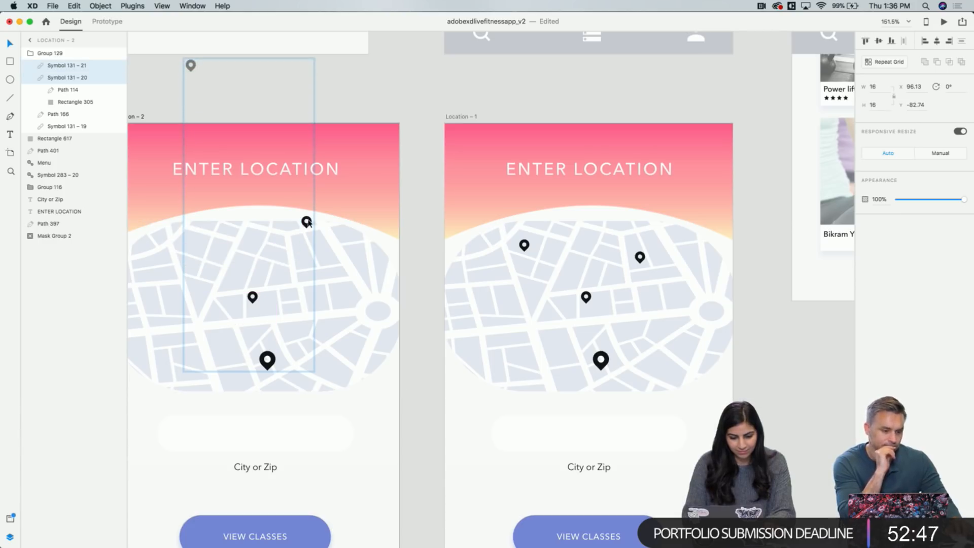
{"action": "double_click", "coordinate": [307, 222]}
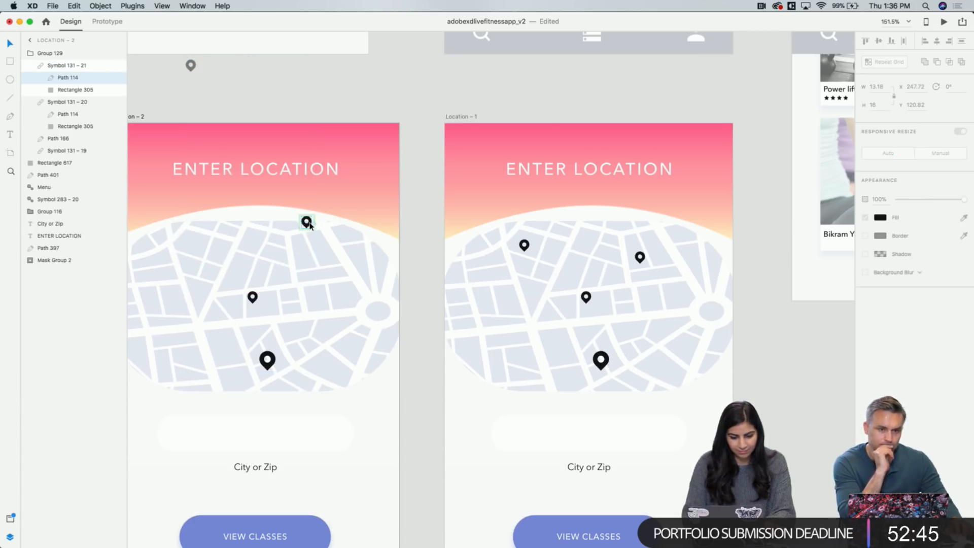
{"action": "left_click", "coordinate": [252, 296]}
{"action": "left_click", "coordinate": [253, 297]}
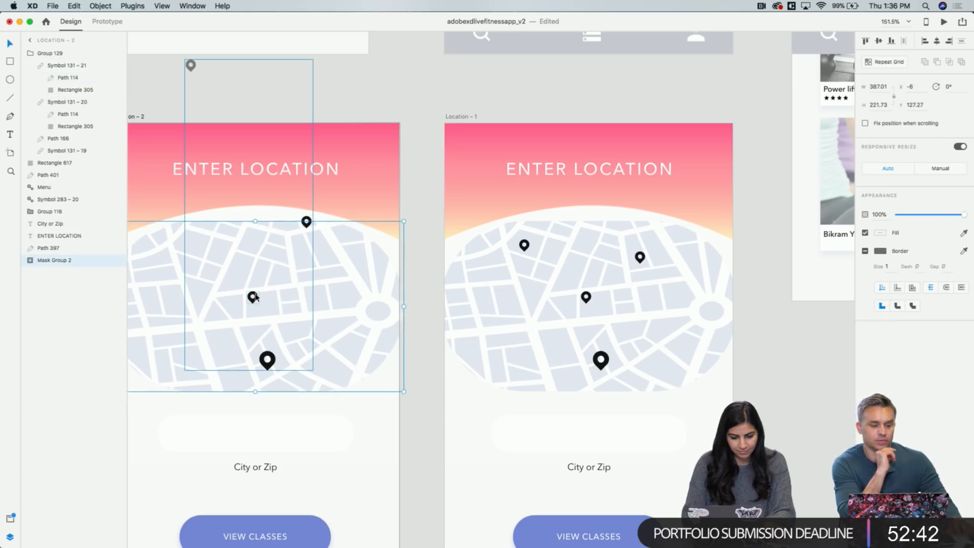
{"action": "double_click", "coordinate": [308, 221]}
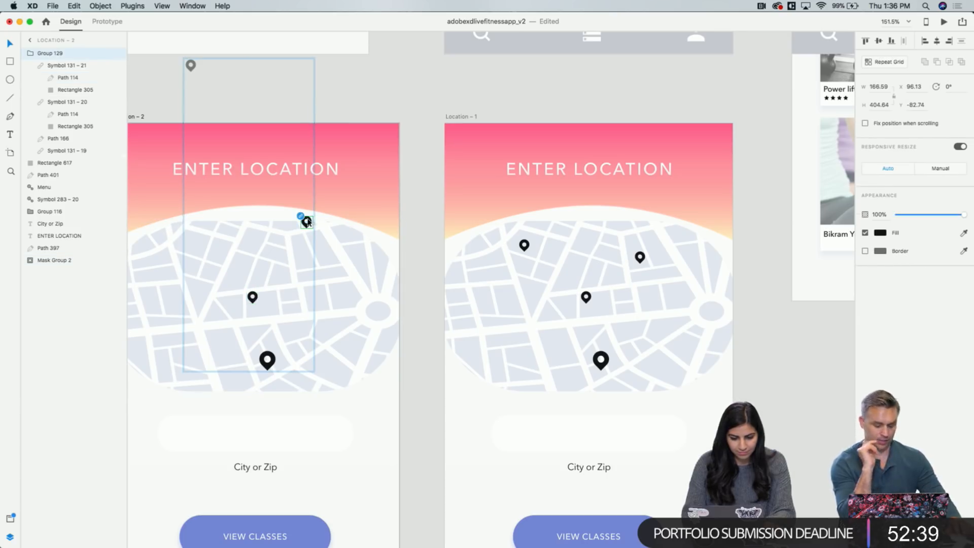
{"action": "left_click_drag", "start_coordinate": [307, 222], "coordinate": [306, 160]}
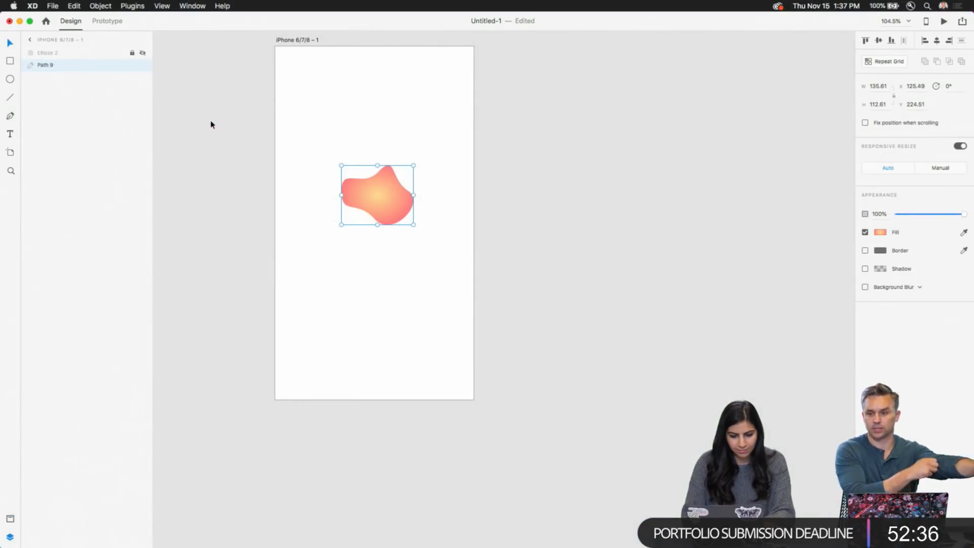
In the Untitled-1 document, undo the earlier edits to the gradient blob until it is the original circle behind the gray ellipse
{"action": "scroll", "coordinate": [263, 165], "scroll_direction": "up", "scroll_amount": 5}
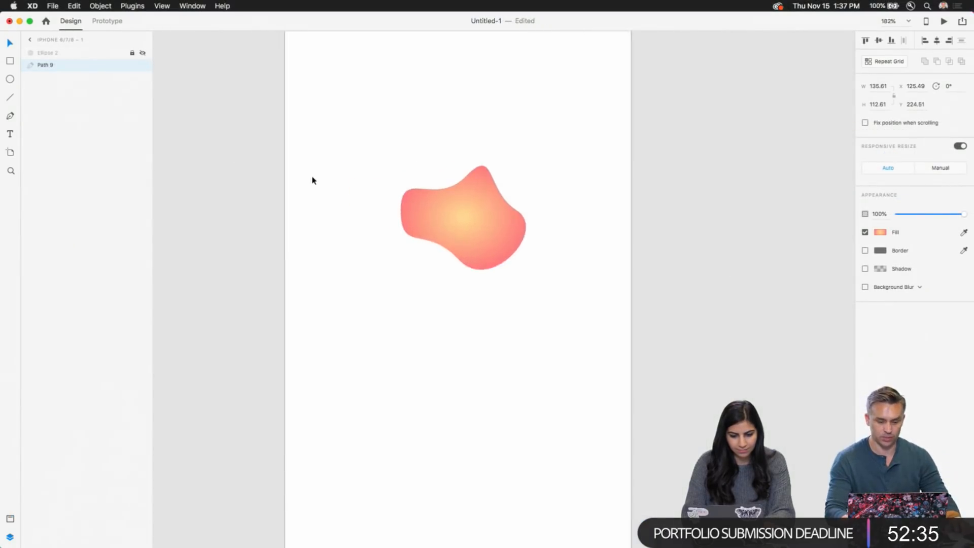
{"action": "left_click_drag", "start_coordinate": [332, 164], "coordinate": [285, 183]}
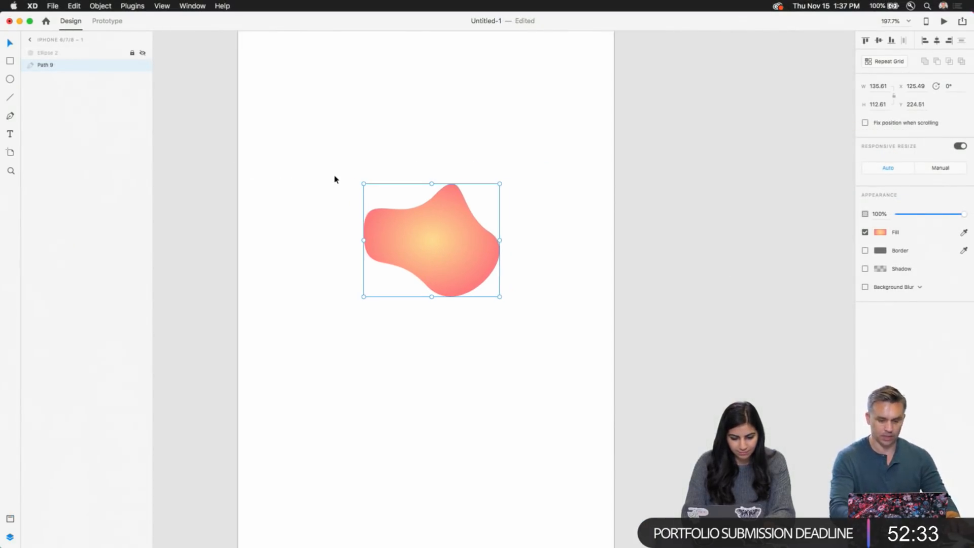
{"action": "mouse_move", "coordinate": [407, 237]}
{"action": "left_mouse_down", "text": "alt"}
{"action": "mouse_move", "coordinate": [416, 237]}
{"action": "mouse_move", "coordinate": [404, 237]}
{"action": "left_mouse_up", "text": "alt"}
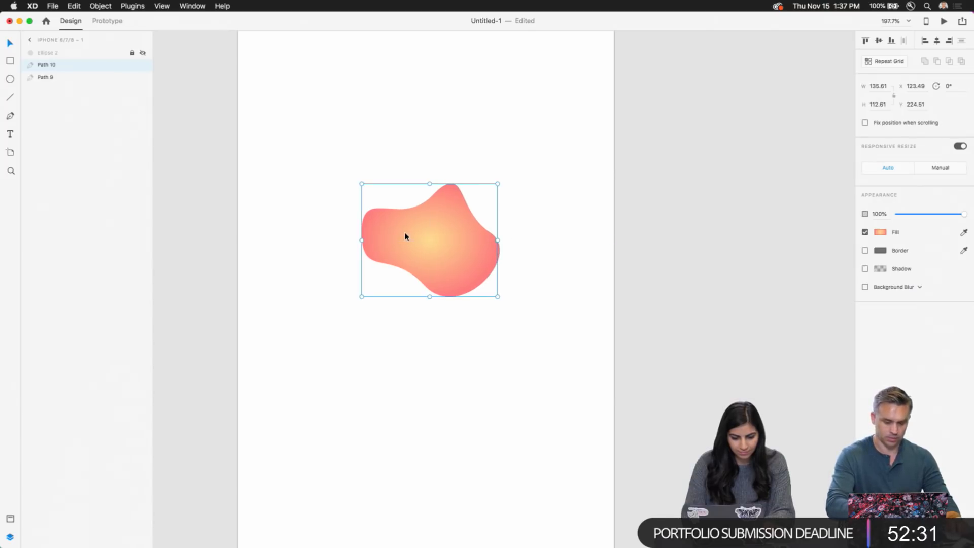
{"action": "key", "text": "super+z"}
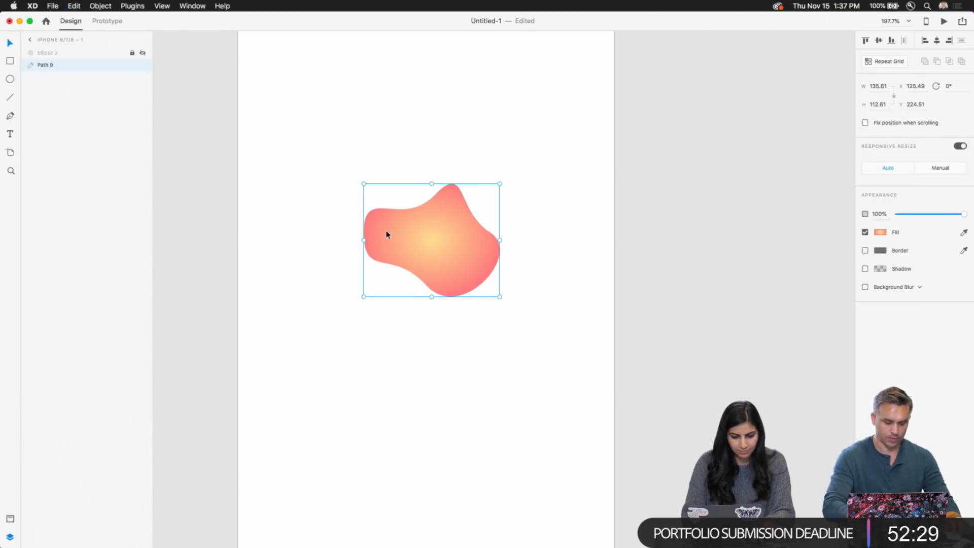
{"action": "key", "text": "super+z"}
{"action": "key", "text": "super+z"}
{"action": "key", "text": "super+z"}
{"action": "key", "text": "super+z"}
{"action": "key", "text": "super+z"}
{"action": "key", "text": "super+z"}
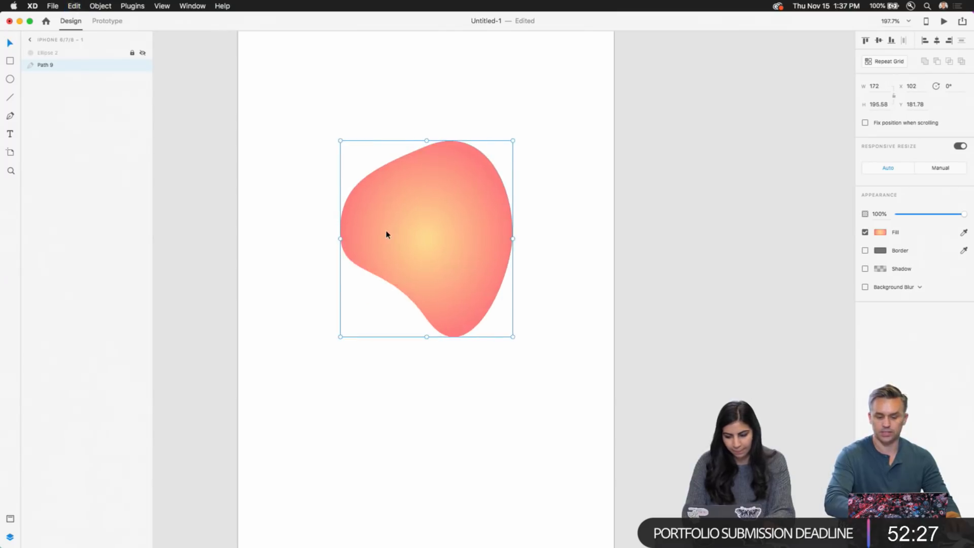
{"action": "key", "text": "super+z"}
{"action": "key", "text": "super+z"}
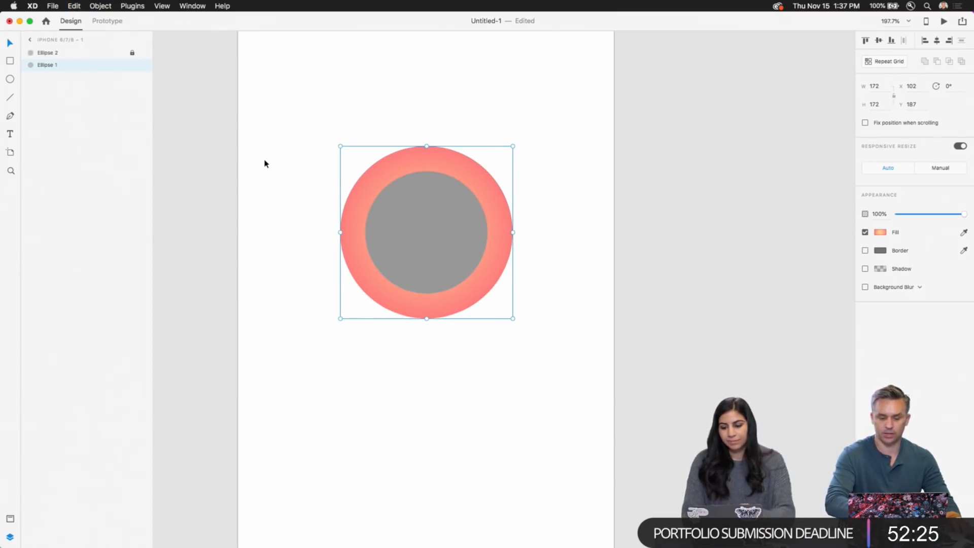
Enlarge the gradient circle from its center to 180 × 180 and hide the gray Ellipse 2
{"action": "left_click", "coordinate": [264, 164]}
{"action": "left_click", "coordinate": [381, 174]}
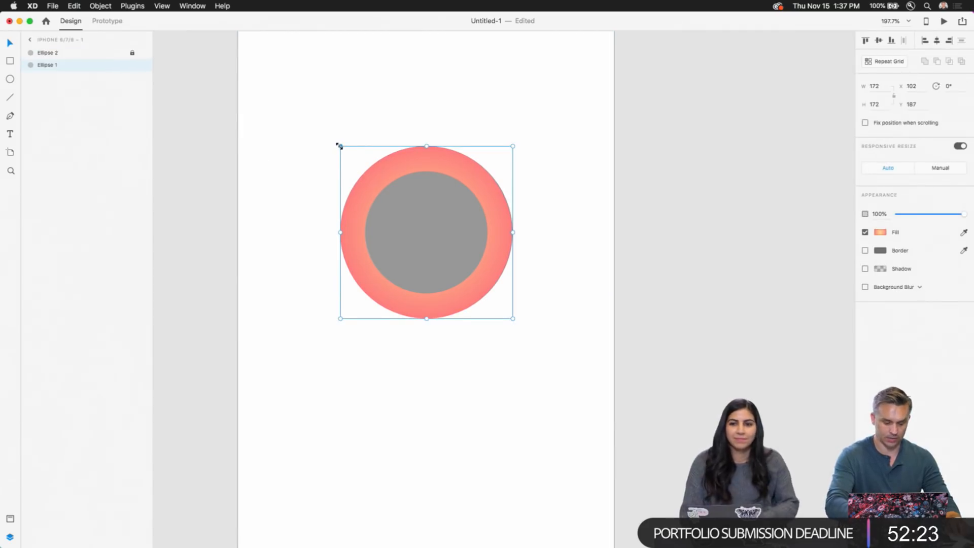
{"action": "left_click_drag", "start_coordinate": [338, 145], "coordinate": [294, 142]}
{"action": "left_click", "coordinate": [142, 53]}
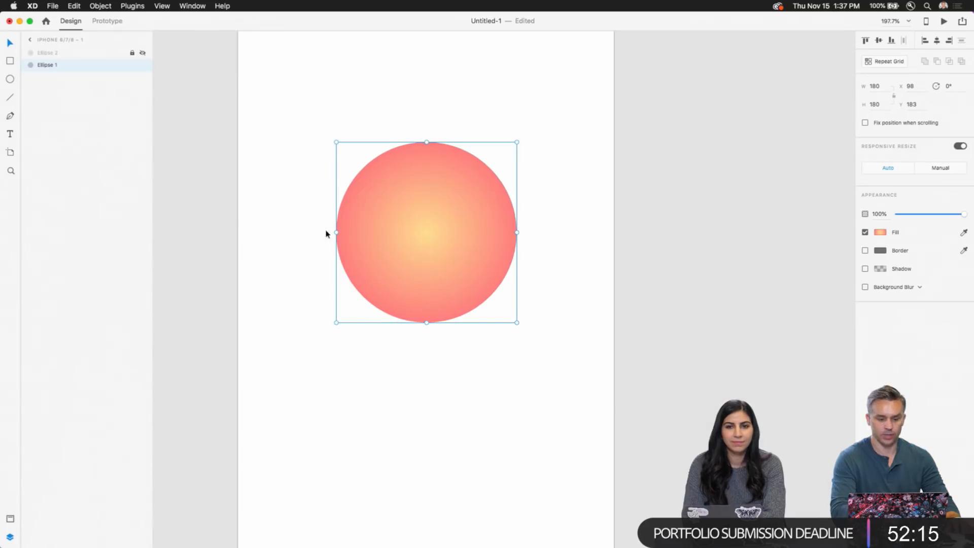
Tilt the circle's top curve by moving the top anchor's left handle down to about X 138, Y 195
{"action": "double_click", "coordinate": [426, 184]}
{"action": "left_click_drag", "start_coordinate": [376, 142], "coordinate": [375, 154]}
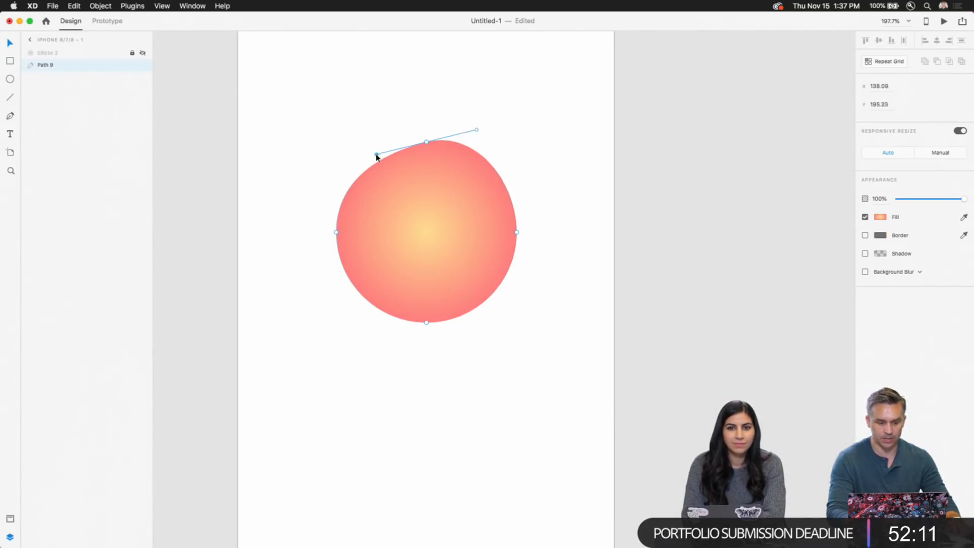
{"action": "left_click", "coordinate": [317, 140]}
{"action": "left_click", "coordinate": [35, 66]}
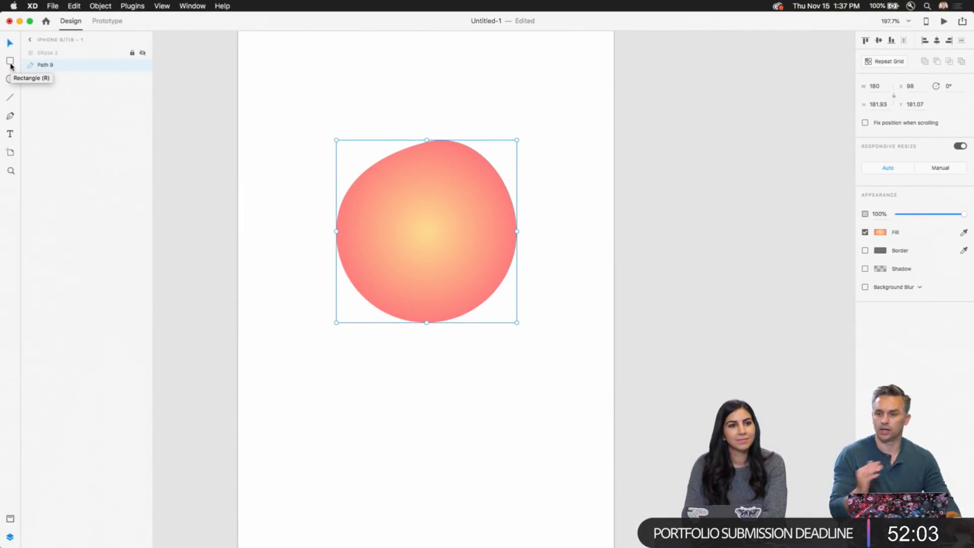
Deform the circle into a blob: lower the top anchor, tilt the bottom curve, and pull the bottom anchor up and the right anchor inward to about X 260
{"action": "double_click", "coordinate": [410, 177]}
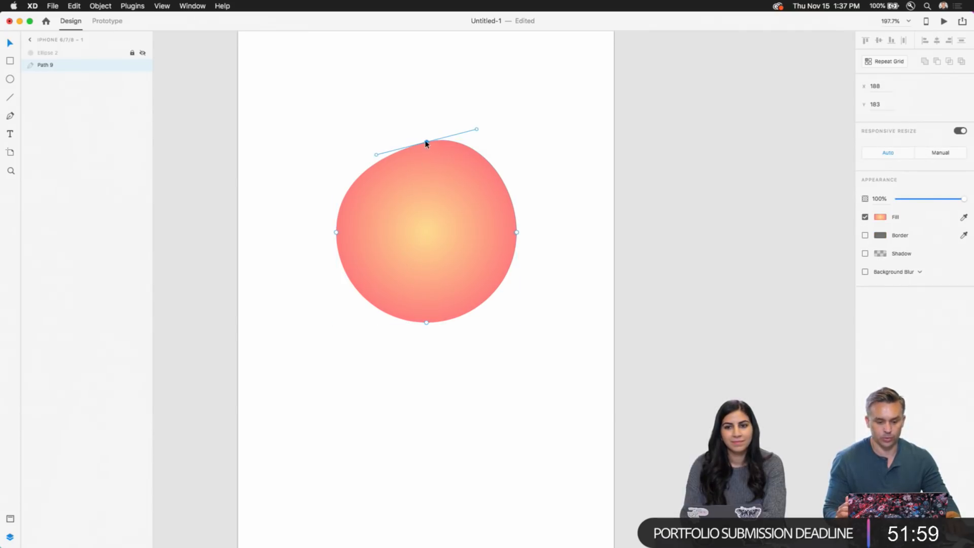
{"action": "left_click_drag", "start_coordinate": [426, 142], "coordinate": [423, 150]}
{"action": "left_click", "coordinate": [427, 323]}
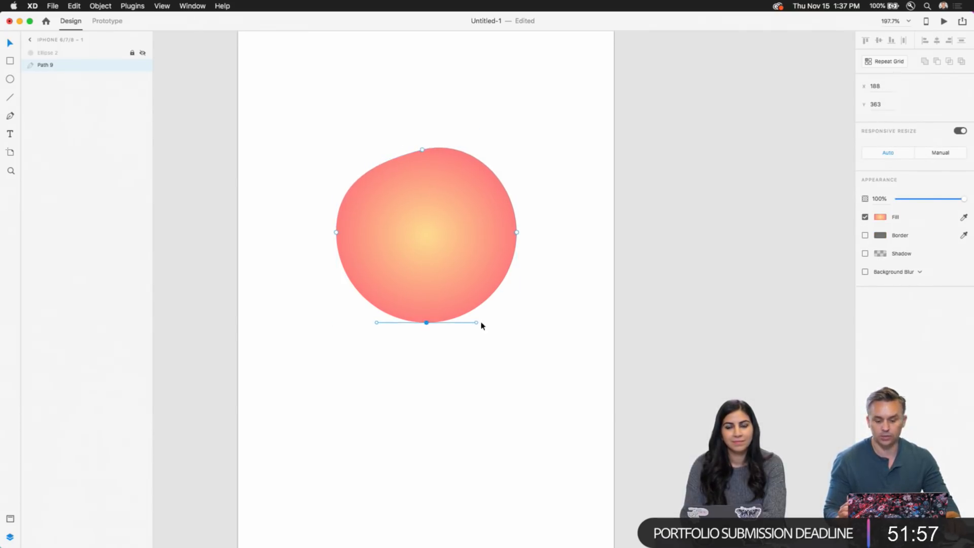
{"action": "left_click_drag", "start_coordinate": [476, 324], "coordinate": [475, 359]}
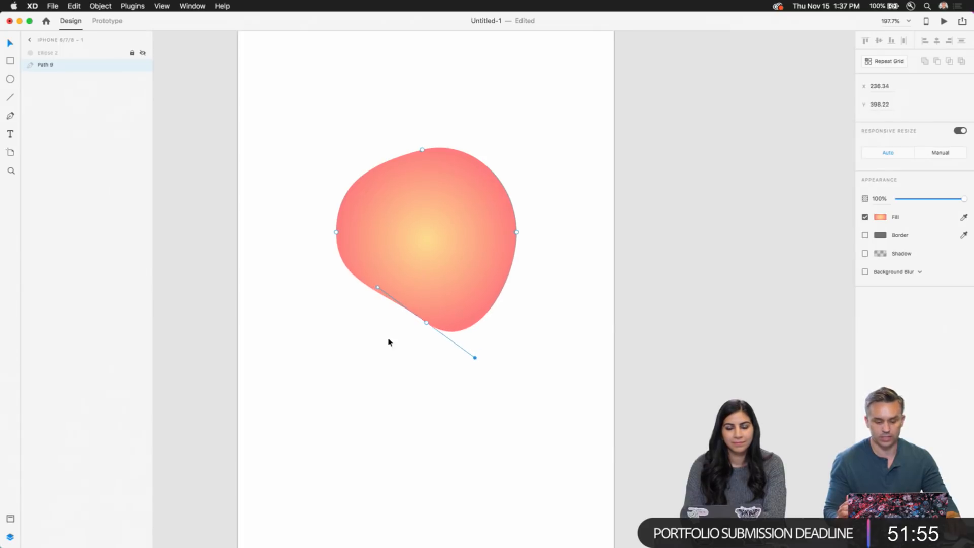
{"action": "left_click_drag", "start_coordinate": [426, 324], "coordinate": [422, 306]}
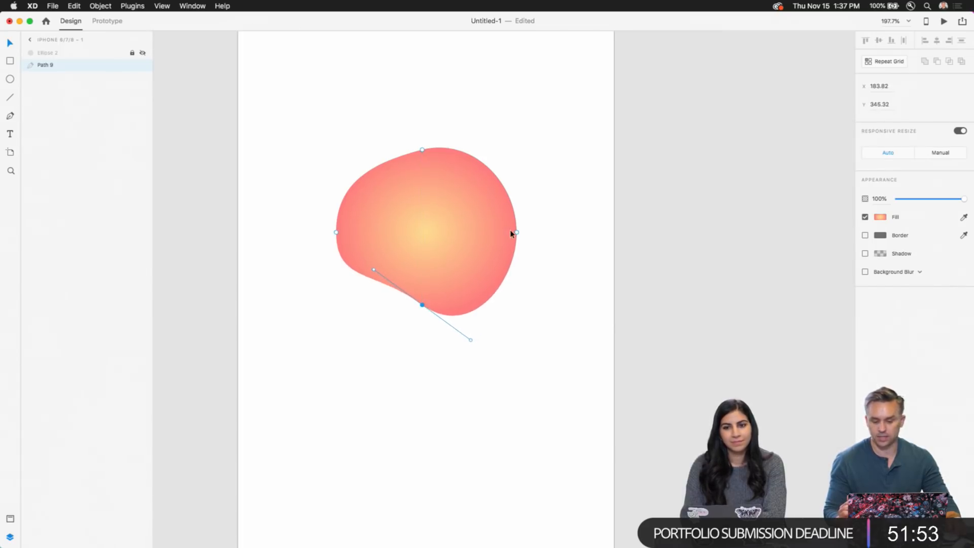
{"action": "left_click_drag", "start_coordinate": [516, 233], "coordinate": [499, 235]}
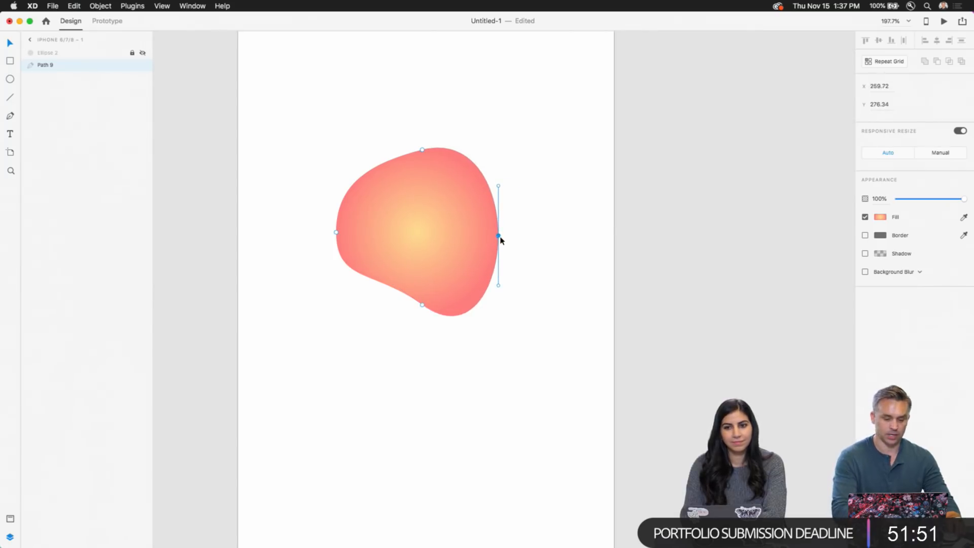
Duplicate the iPhone 6/7/8 – 1 artboard containing the blob
{"action": "scroll", "coordinate": [502, 241], "scroll_direction": "down", "scroll_amount": 5}
{"action": "left_click", "coordinate": [379, 94]}
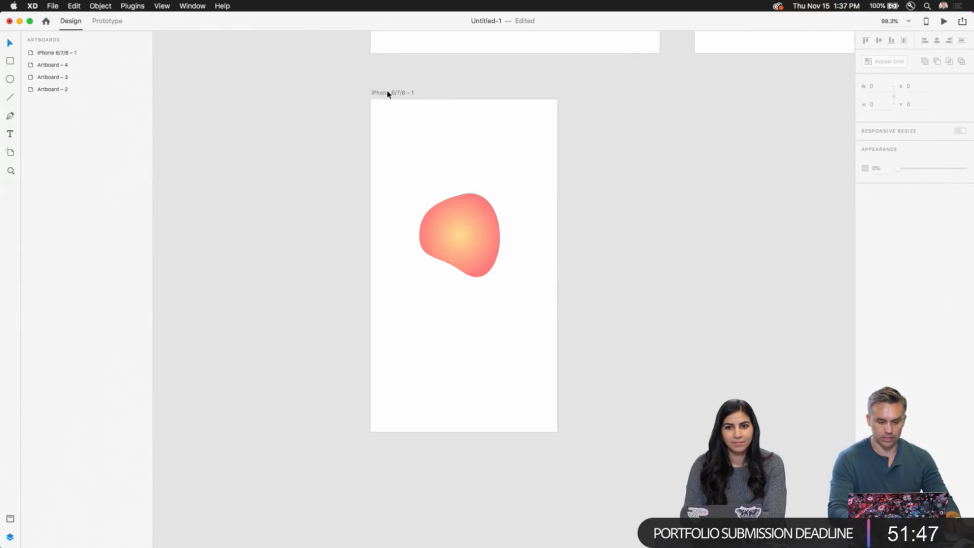
{"action": "left_click", "coordinate": [388, 95]}
{"action": "key", "text": "super+d"}
Reshape the blob on the duplicated artboard by altering its bottom curve and moving its right anchor to about X 251, Y 280
{"action": "left_click", "coordinate": [658, 219]}
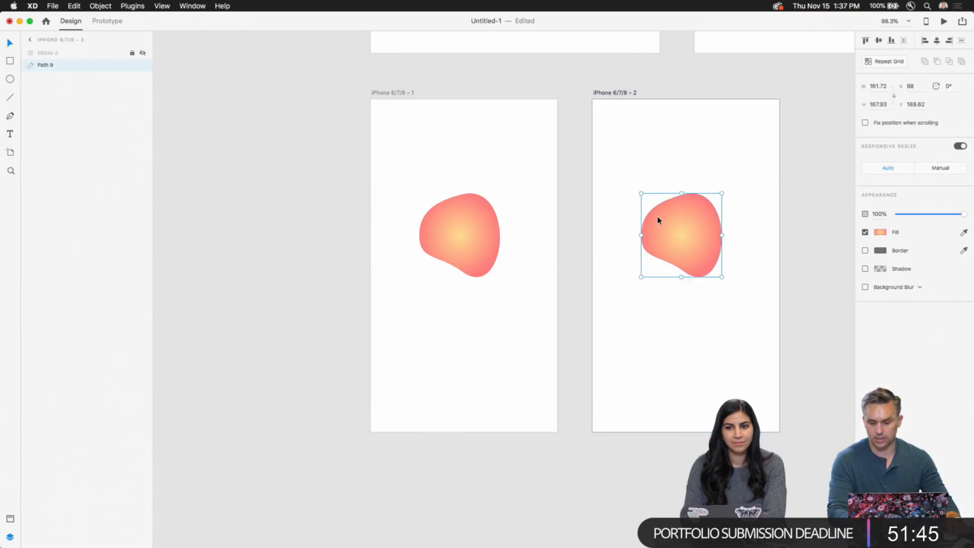
{"action": "double_click", "coordinate": [659, 223]}
{"action": "mouse_move", "coordinate": [684, 271]}
{"action": "left_mouse_down"}
{"action": "mouse_move", "coordinate": [648, 276]}
{"action": "mouse_move", "coordinate": [647, 287]}
{"action": "mouse_move", "coordinate": [674, 269]}
{"action": "left_mouse_up"}
{"action": "left_click", "coordinate": [683, 195]}
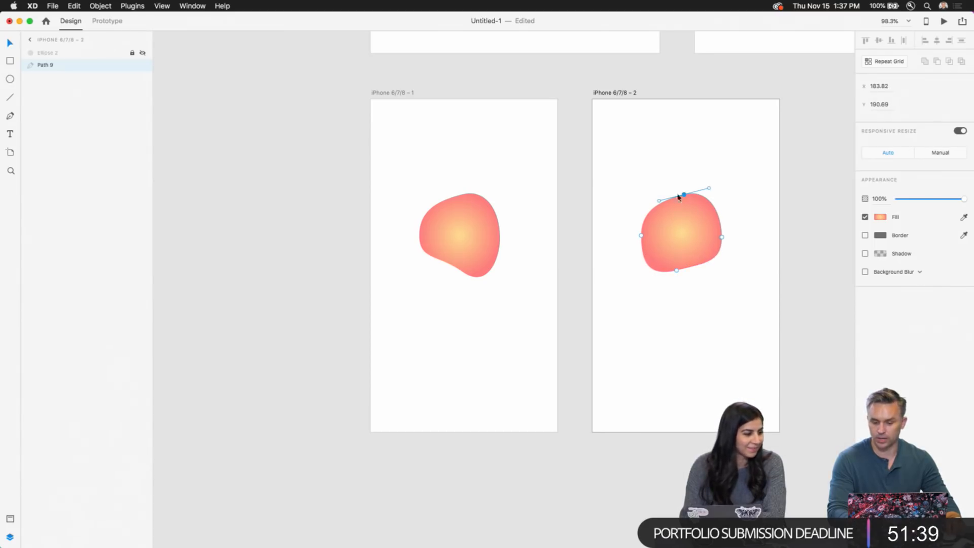
{"action": "left_click_drag", "start_coordinate": [721, 236], "coordinate": [717, 239]}
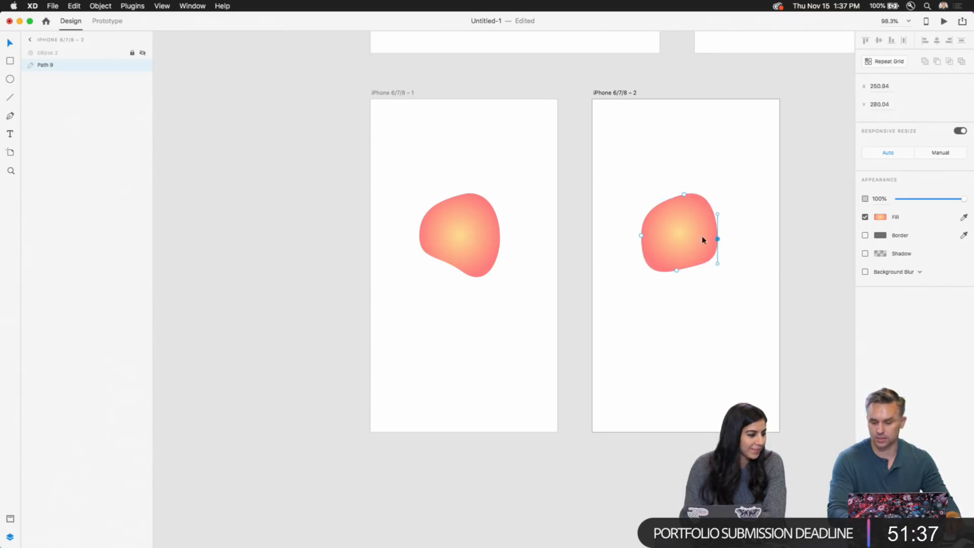
{"action": "key", "text": "Escape"}
{"action": "key", "text": "Escape"}
Link the iPhone 6/7/8 – 1 artboard to iPhone 6/7/8 – 2 in the prototype with a Time trigger
{"action": "left_click", "coordinate": [395, 93]}
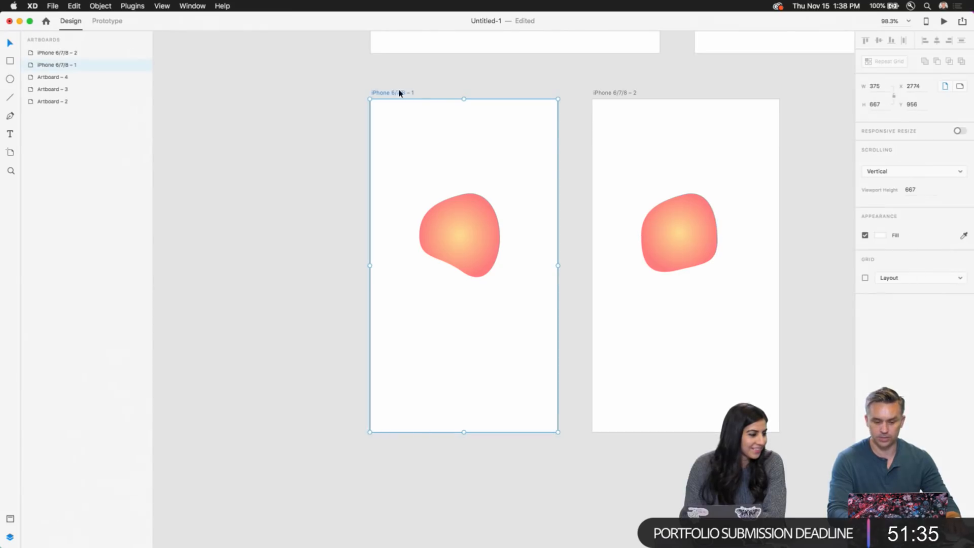
{"action": "left_click", "coordinate": [104, 23]}
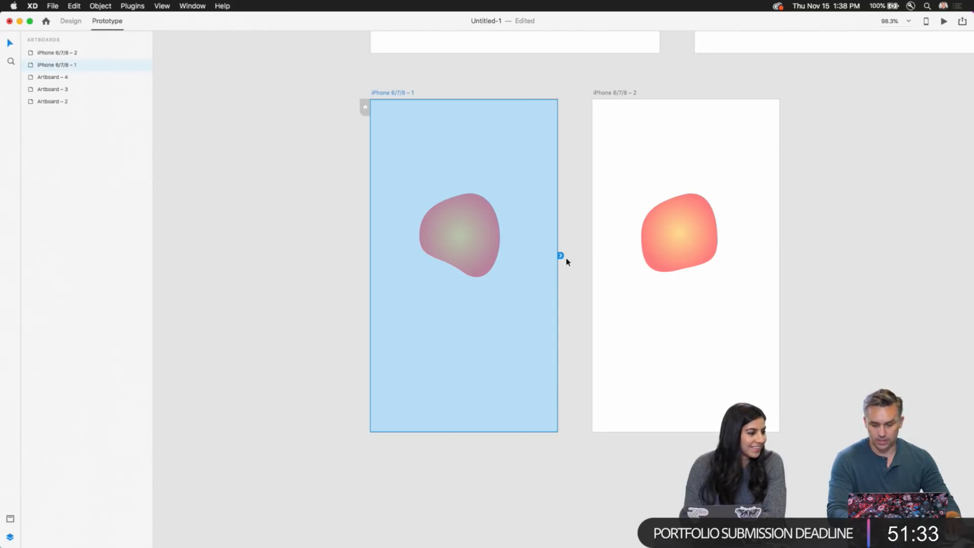
{"action": "left_click_drag", "start_coordinate": [560, 255], "coordinate": [616, 255]}
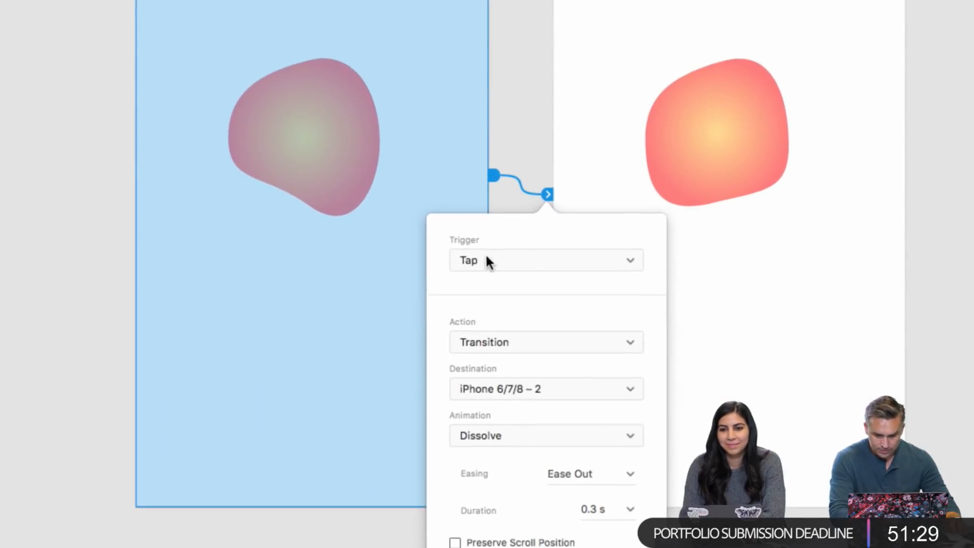
{"action": "left_click", "coordinate": [556, 301]}
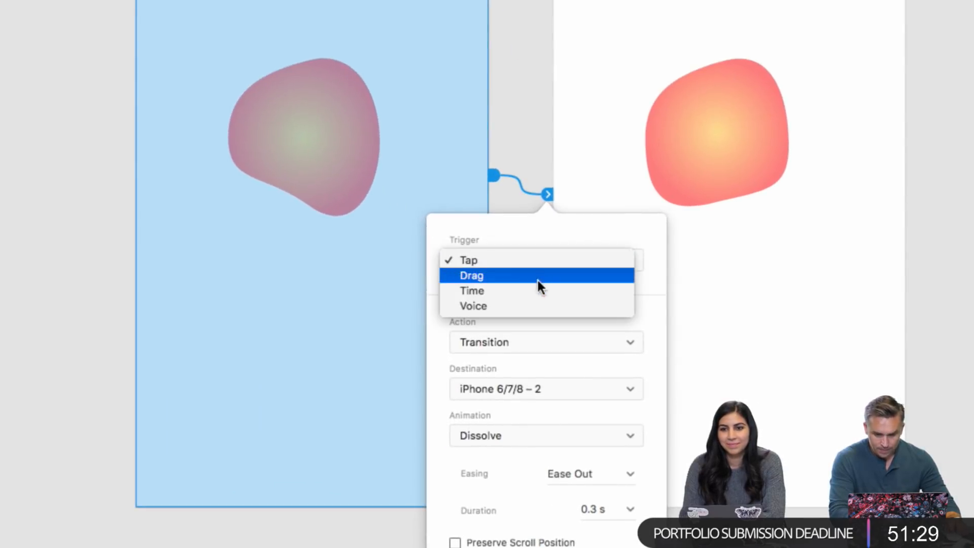
{"action": "left_click", "coordinate": [541, 294]}
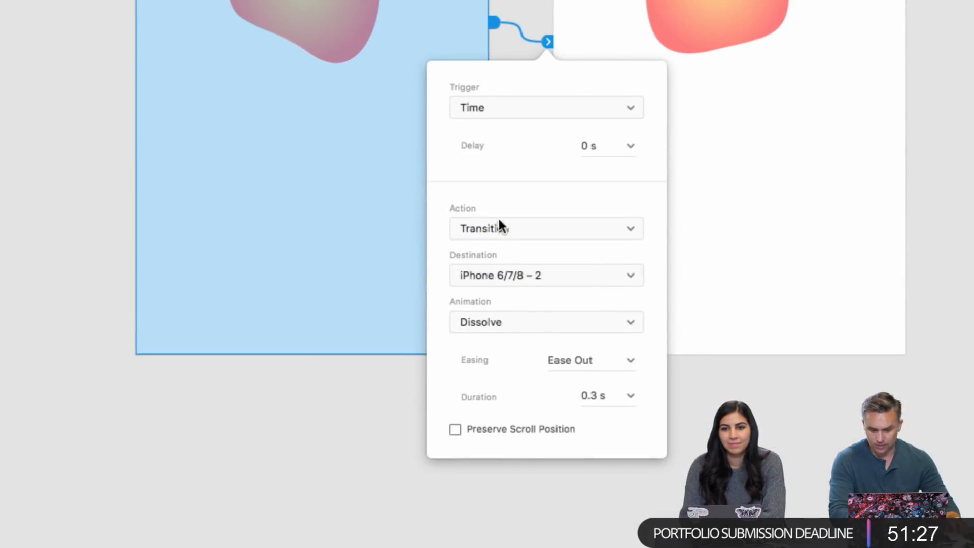
Set the link to iPhone 6/7/8 – 2 to Auto-Animate with a duration of 1 s and Ease In-Out easing
{"action": "left_click", "coordinate": [512, 229]}
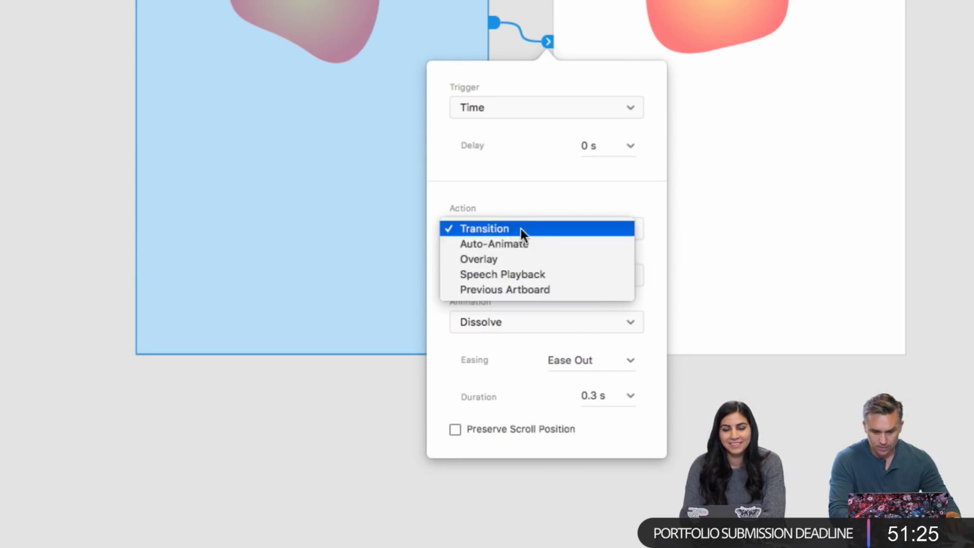
{"action": "left_click", "coordinate": [554, 245]}
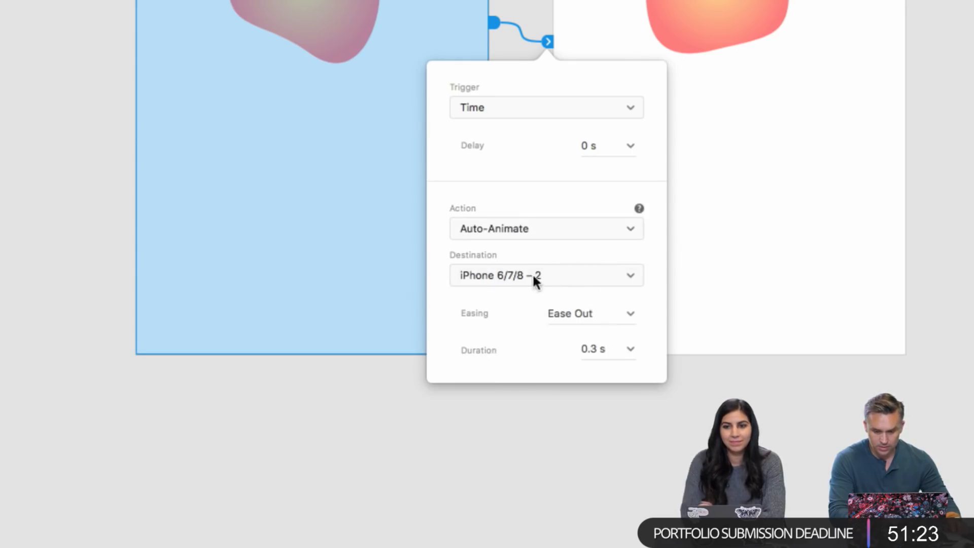
{"action": "double_click", "coordinate": [605, 347]}
{"action": "type", "text": "1"}
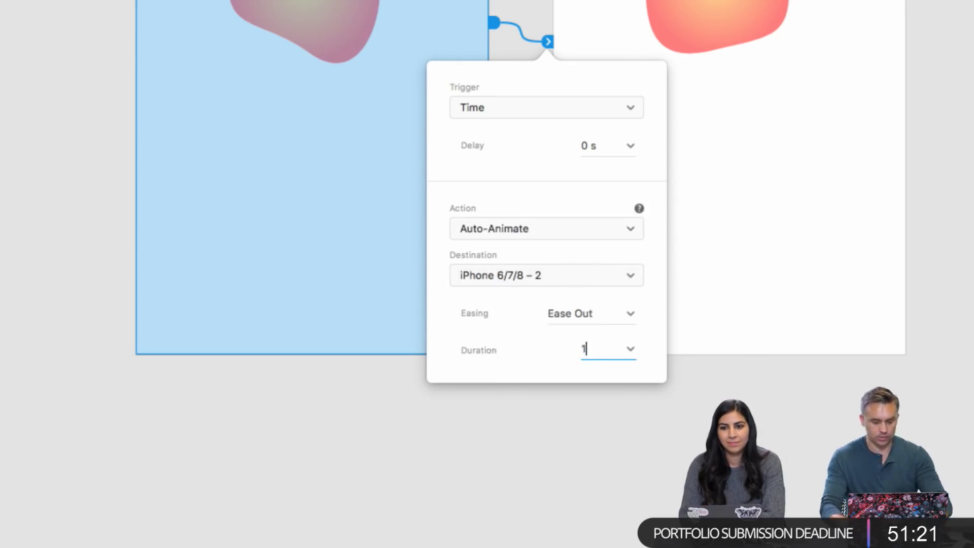
{"action": "key", "text": "Return"}
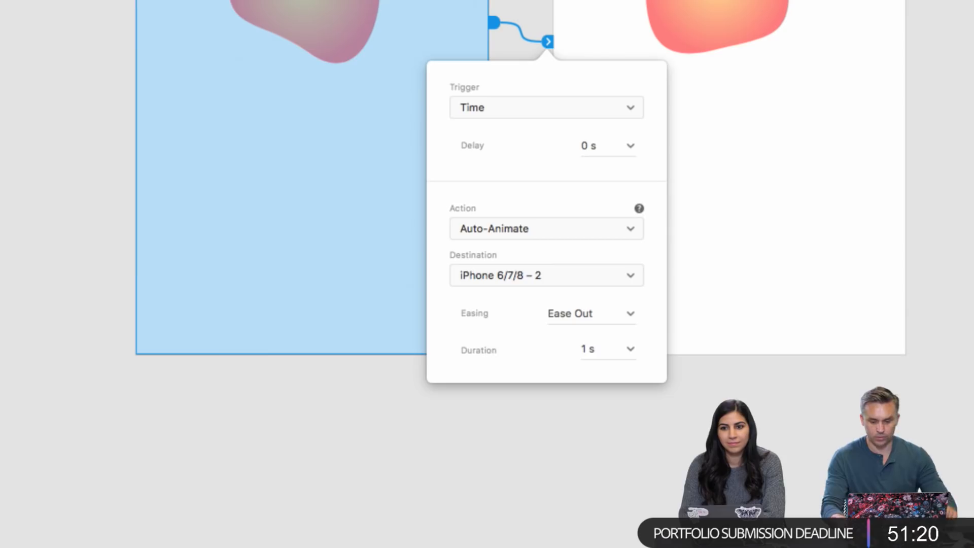
{"action": "left_click", "coordinate": [630, 313]}
{"action": "left_click", "coordinate": [583, 384]}
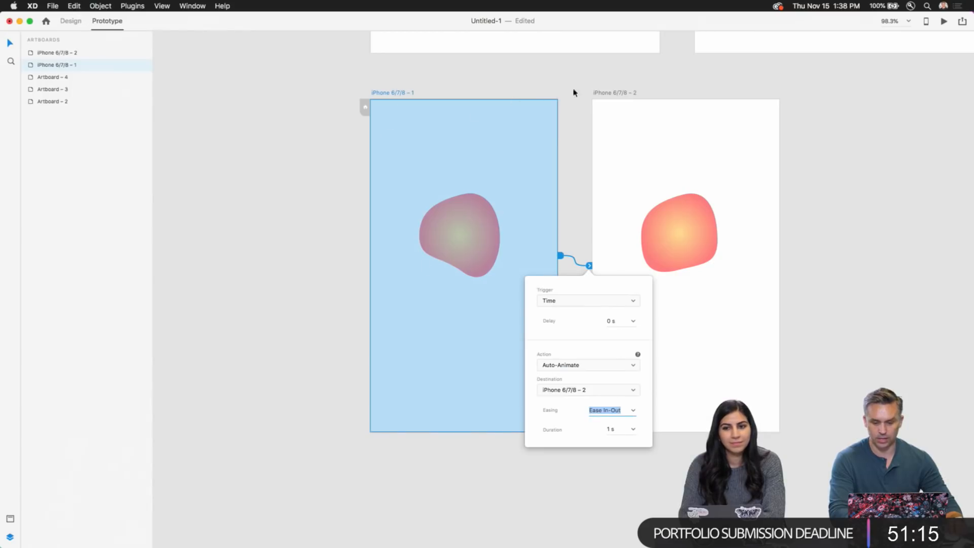
Link iPhone 6/7/8 – 2 back to iPhone 6/7/8 – 1 with a Time trigger, Auto-Animate, Ease In-Out and 1 s
{"action": "left_click", "coordinate": [616, 93]}
{"action": "left_click_drag", "start_coordinate": [784, 258], "coordinate": [481, 340]}
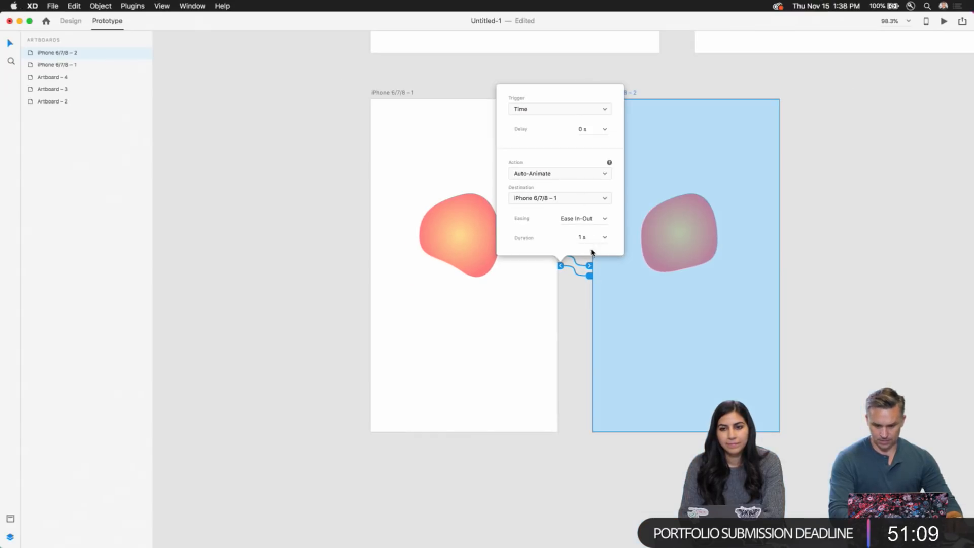
Preview the looping blob animation starting from the iPhone 6/7/8 – 1 artboard
{"action": "left_click", "coordinate": [385, 93]}
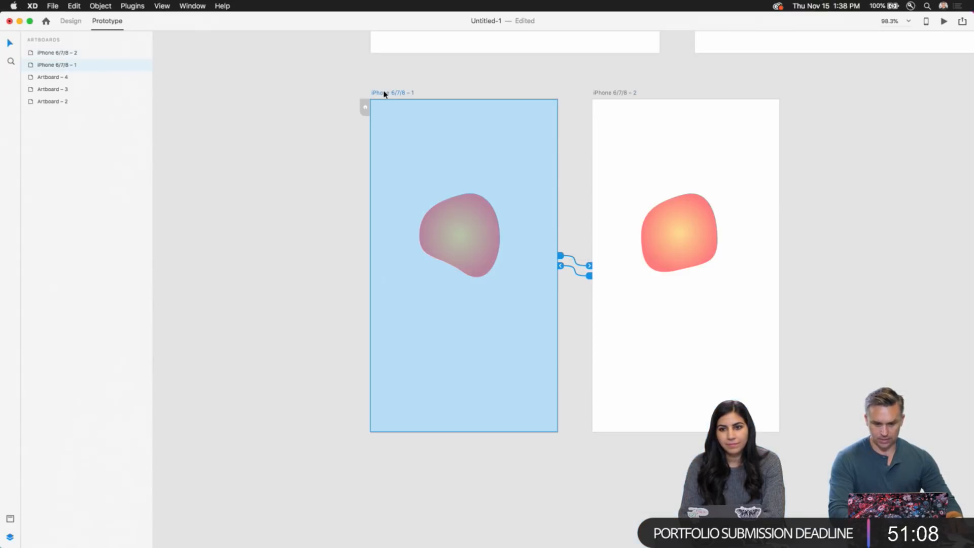
{"action": "left_click", "coordinate": [943, 22]}
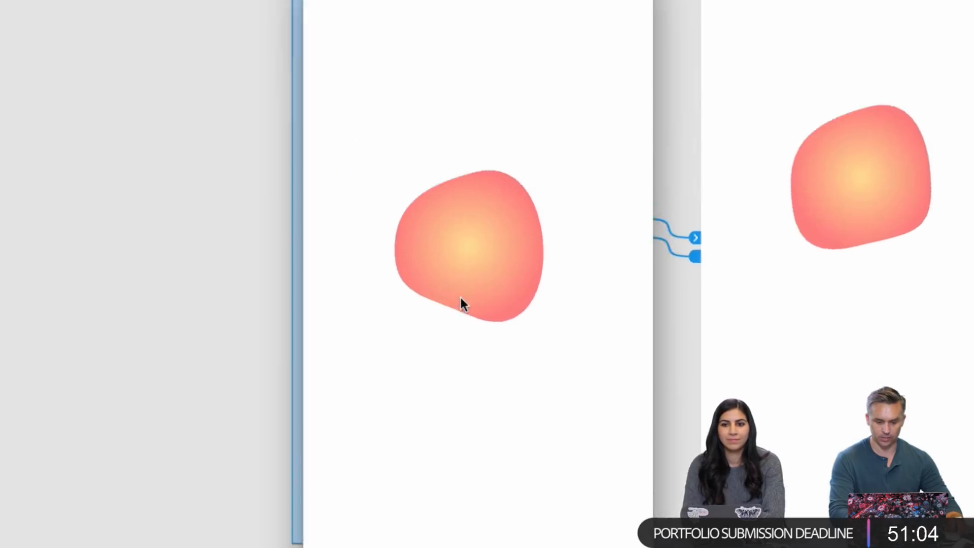
{"action": "left_click", "coordinate": [462, 299]}
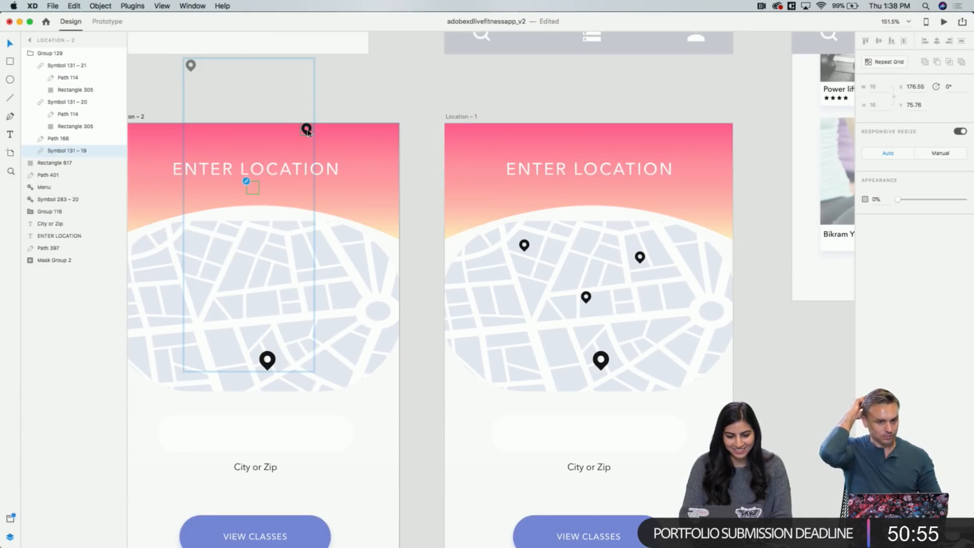
In adobexdlivefitnessapp_v2, set the opacity of the two remaining small pins above the Location – 2 map to 0%
{"action": "left_click", "coordinate": [306, 131]}
{"action": "scroll", "coordinate": [372, 135], "scroll_direction": "left", "scroll_amount": 5}
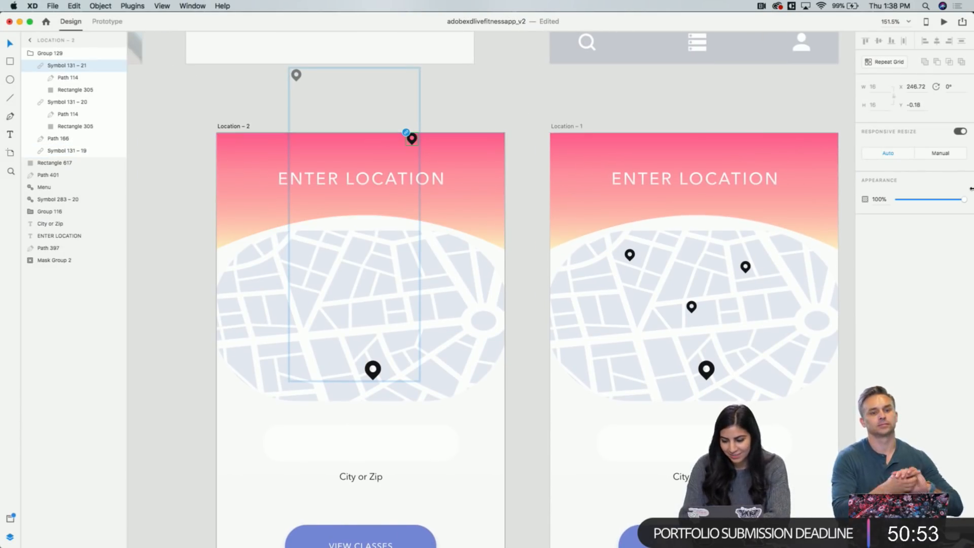
{"action": "left_click_drag", "start_coordinate": [962, 199], "coordinate": [873, 208]}
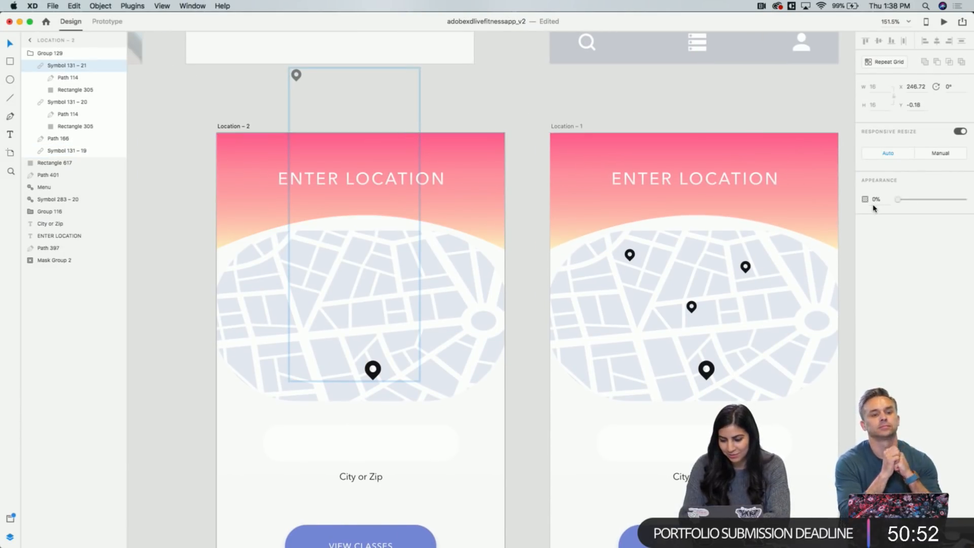
{"action": "left_click", "coordinate": [298, 76]}
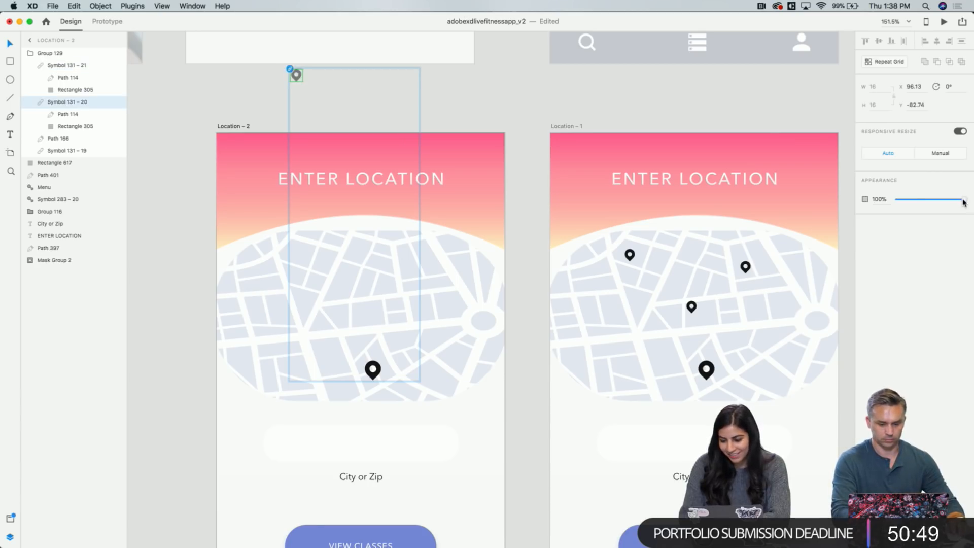
{"action": "left_click_drag", "start_coordinate": [962, 201], "coordinate": [843, 207]}
{"action": "left_click", "coordinate": [464, 95]}
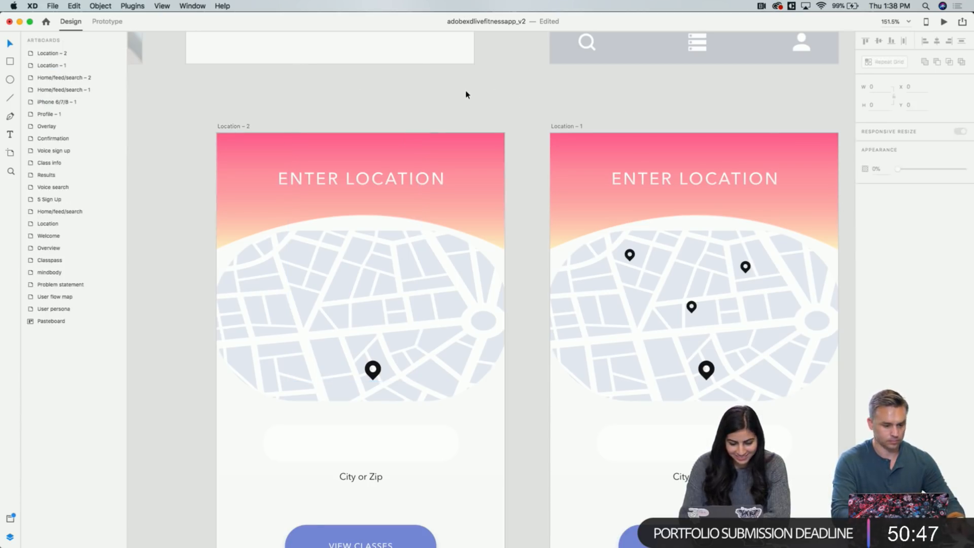
Redirect the prototype link of the login screen's CONTINUE button from Location – 1 to Location – 2
{"action": "scroll", "coordinate": [464, 94], "scroll_direction": "right", "scroll_amount": 2}
{"action": "scroll", "coordinate": [465, 94], "scroll_direction": "down", "scroll_amount": 4}
{"action": "scroll", "coordinate": [465, 94], "scroll_direction": "up", "scroll_amount": 5}
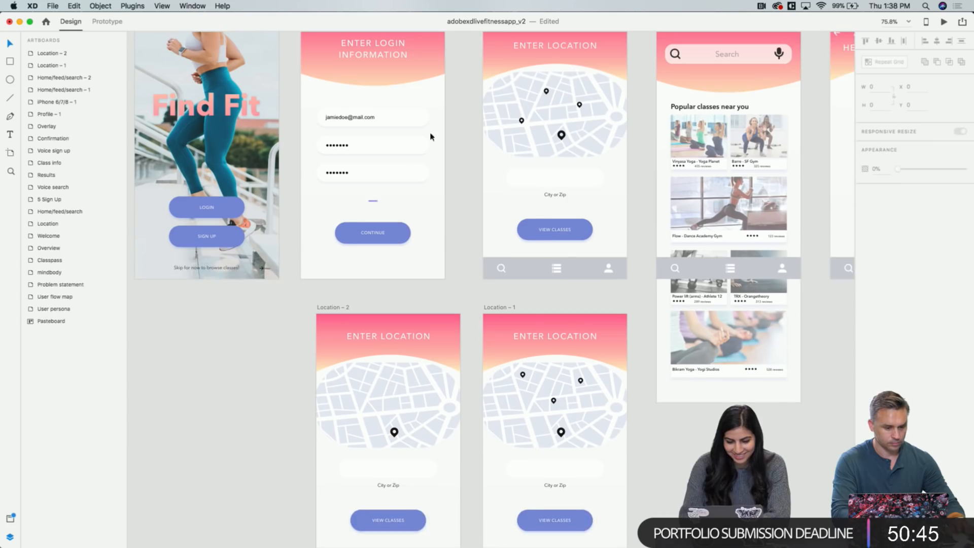
{"action": "left_click", "coordinate": [397, 235]}
{"action": "left_click", "coordinate": [107, 21]}
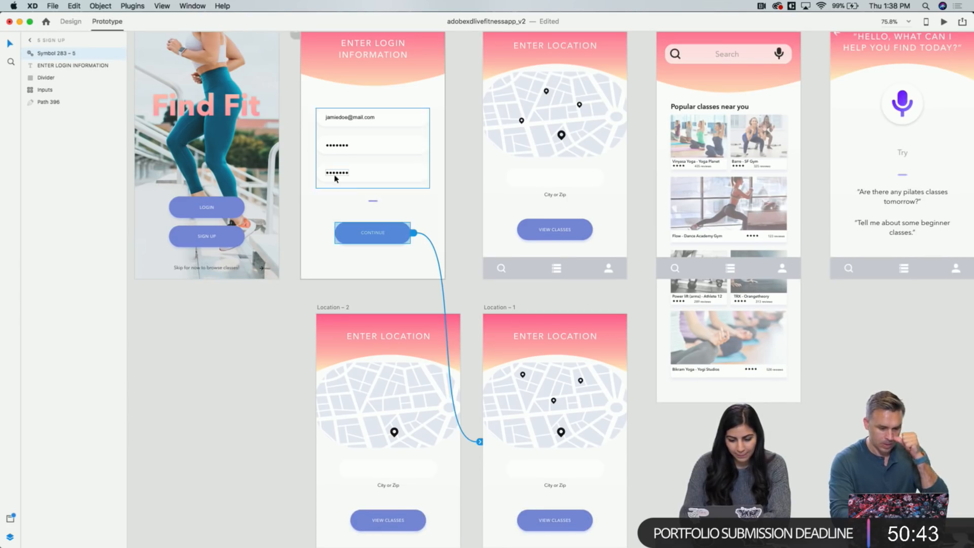
{"action": "scroll", "coordinate": [474, 374], "scroll_direction": "down", "scroll_amount": 3}
{"action": "left_click_drag", "start_coordinate": [475, 367], "coordinate": [373, 269]}
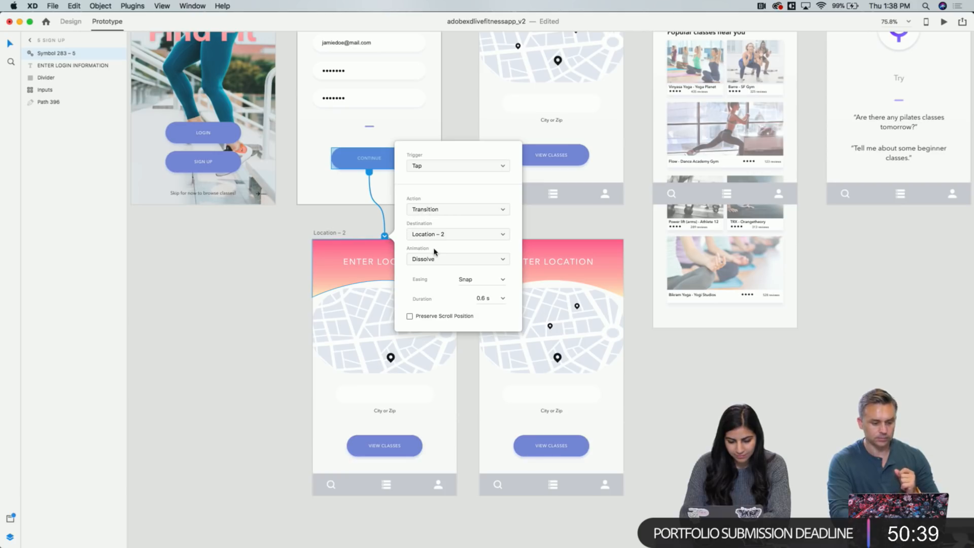
{"action": "left_click", "coordinate": [462, 372]}
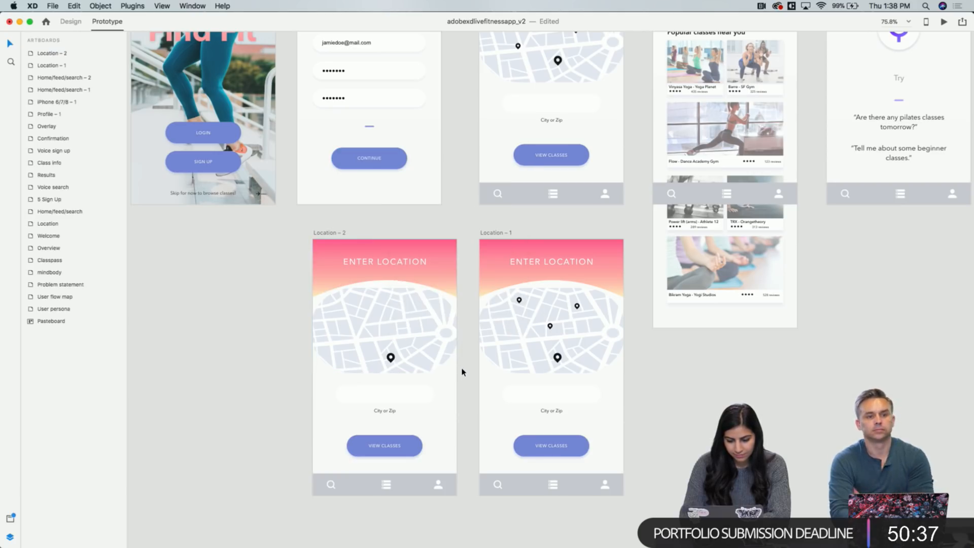
Link the Location – 2 artboard to Location – 1 with a Time trigger, Auto-Animate, Snap easing and 0.6 s duration
{"action": "left_click", "coordinate": [326, 233]}
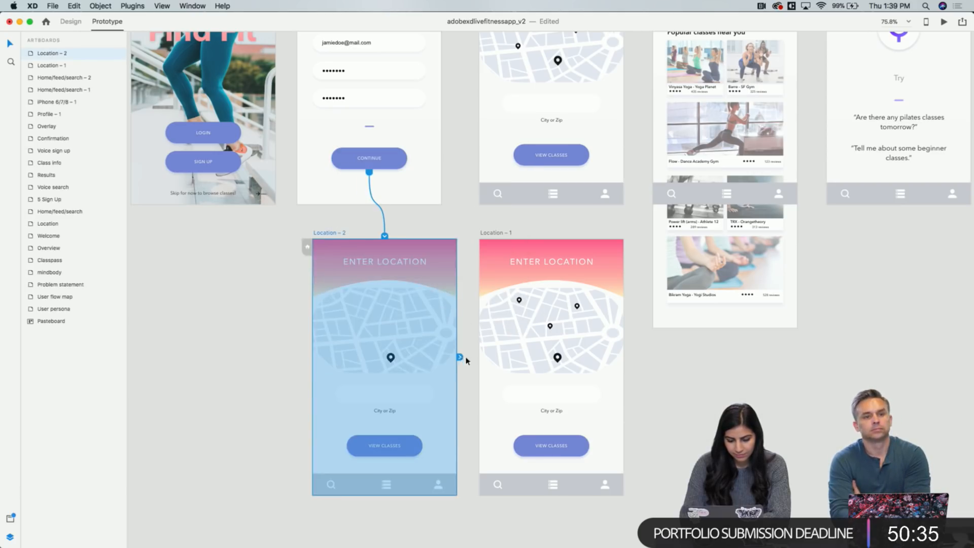
{"action": "left_click_drag", "start_coordinate": [465, 358], "coordinate": [482, 364]}
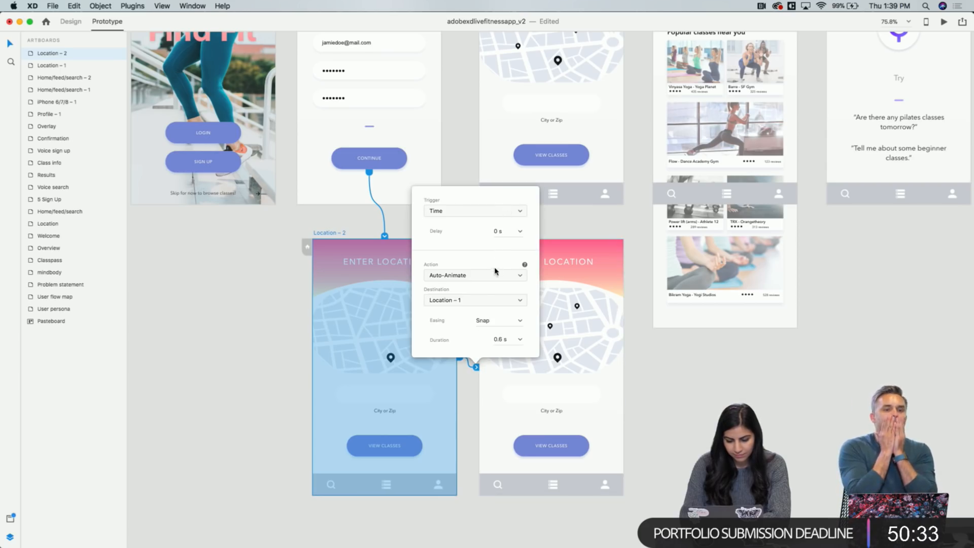
{"action": "left_click", "coordinate": [645, 374]}
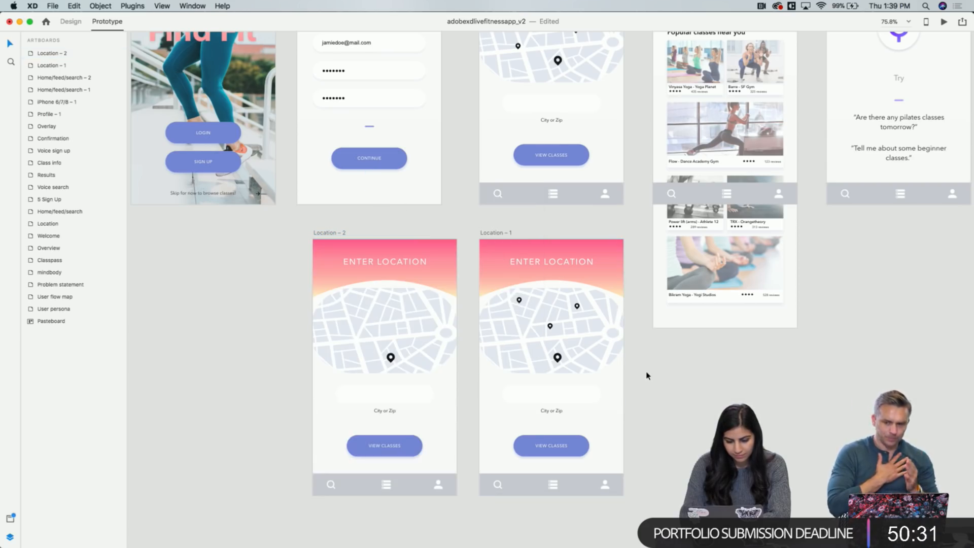
Preview the flow from the login information screen through CONTINUE to the location screens, and close the preview
{"action": "left_click", "coordinate": [426, 142]}
{"action": "left_click", "coordinate": [943, 22]}
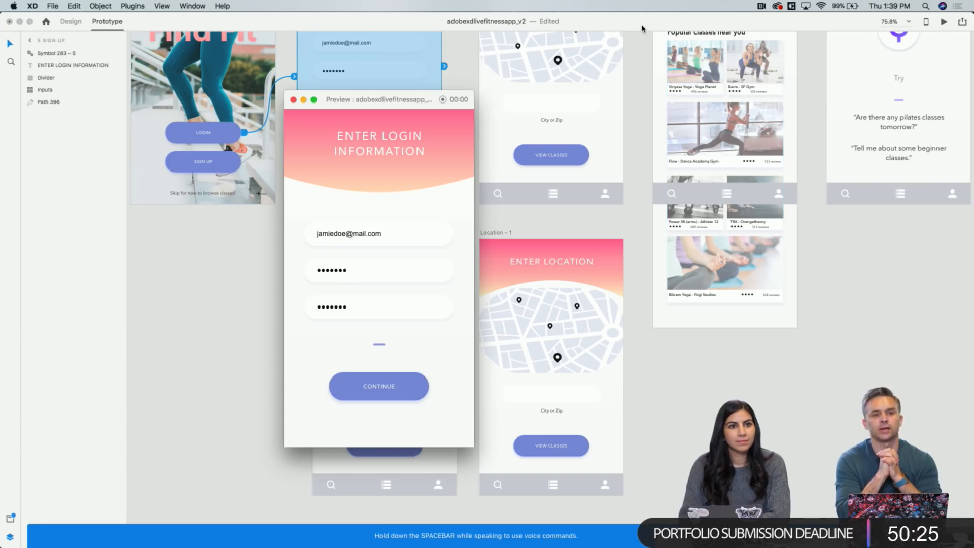
{"action": "left_click", "coordinate": [381, 385]}
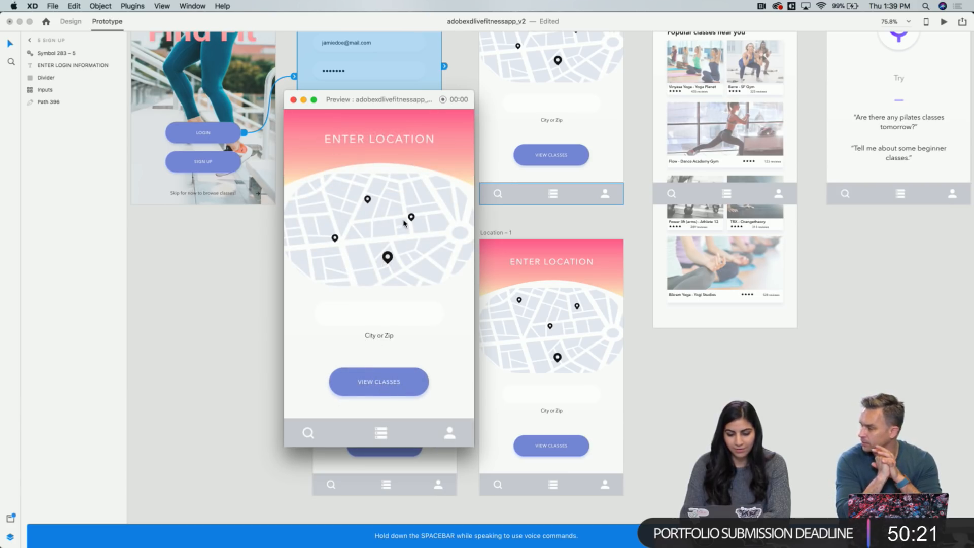
{"action": "left_click", "coordinate": [293, 100]}
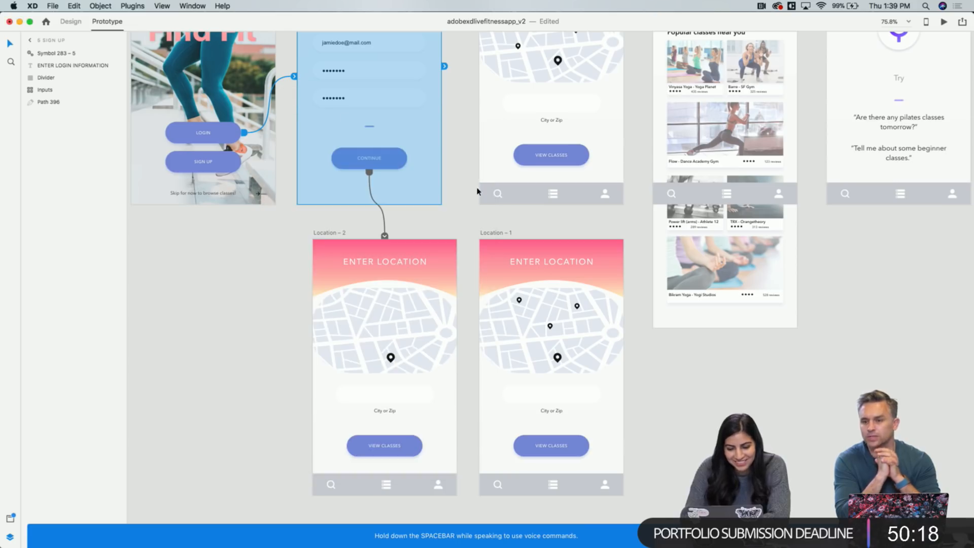
Remove the prototype link from the Location – 1 artboard to the original Location artboard above it
{"action": "left_click", "coordinate": [514, 256]}
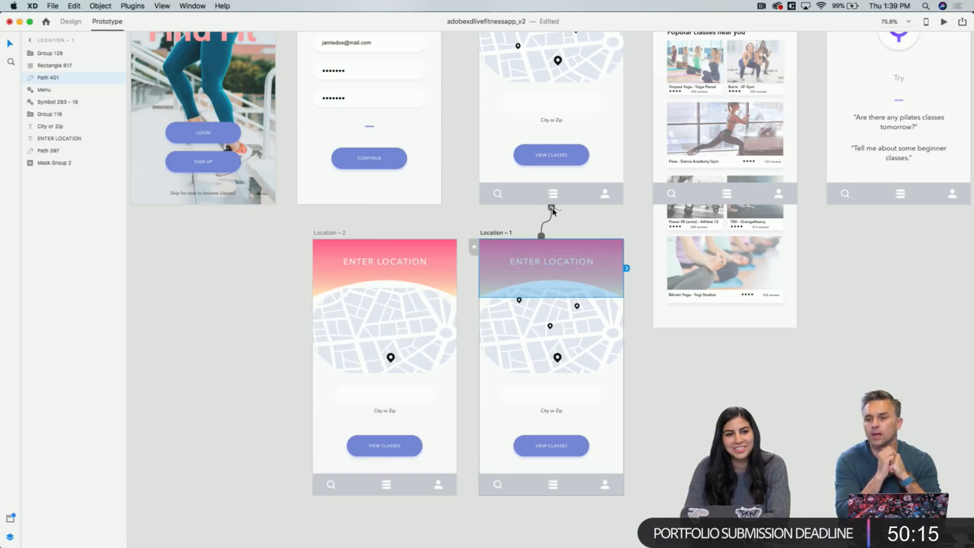
{"action": "left_click_drag", "start_coordinate": [552, 208], "coordinate": [533, 238]}
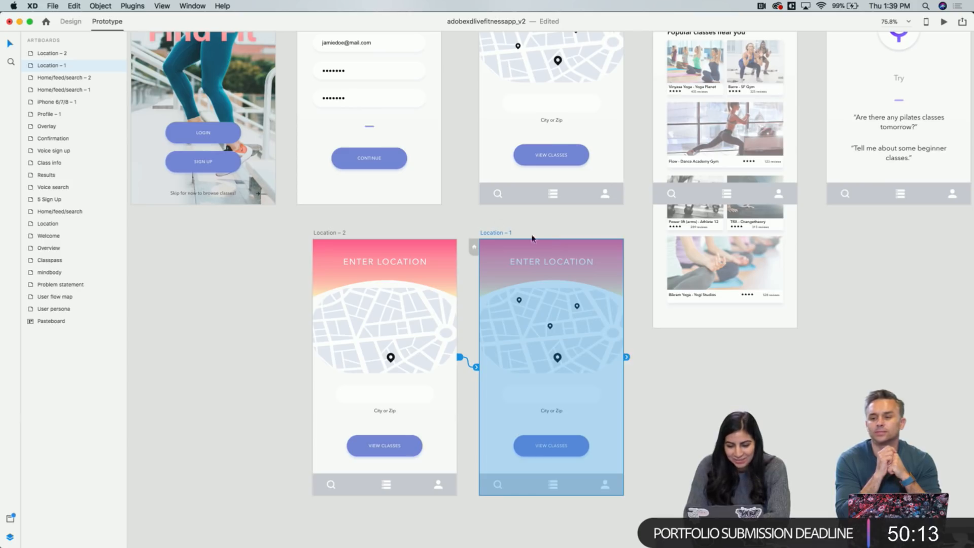
Replay the pin-drop animation from the login information screen through CONTINUE, and close the preview
{"action": "left_click", "coordinate": [428, 124]}
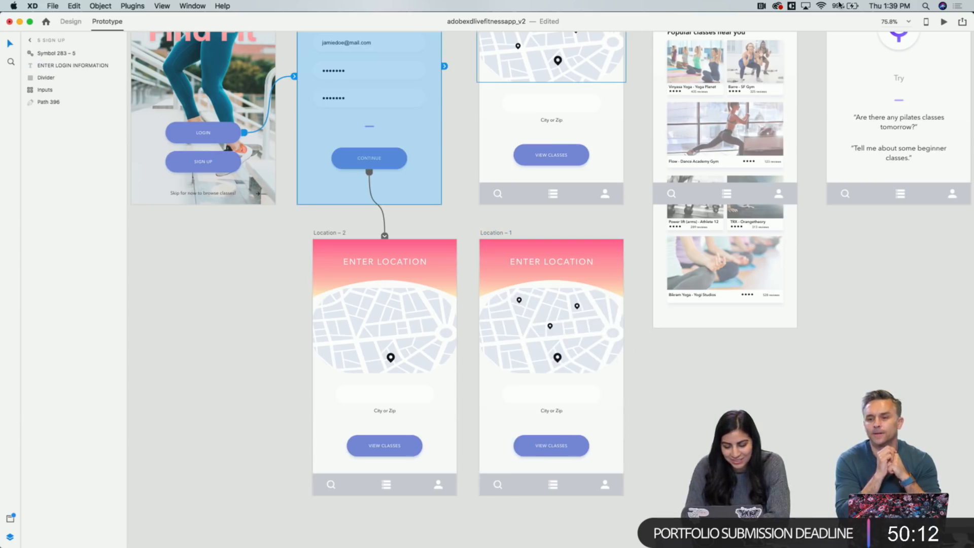
{"action": "left_click", "coordinate": [944, 23]}
{"action": "left_click", "coordinate": [382, 389]}
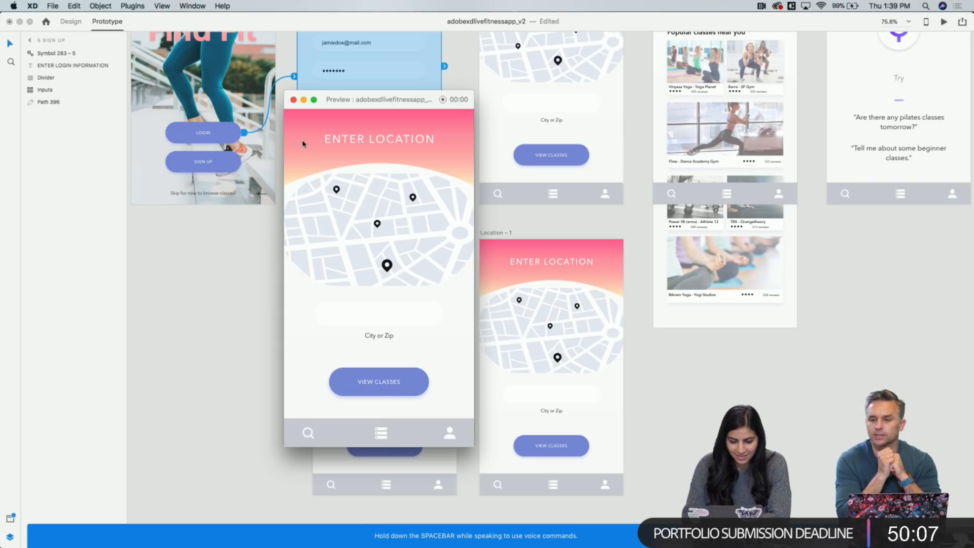
{"action": "left_click", "coordinate": [292, 100]}
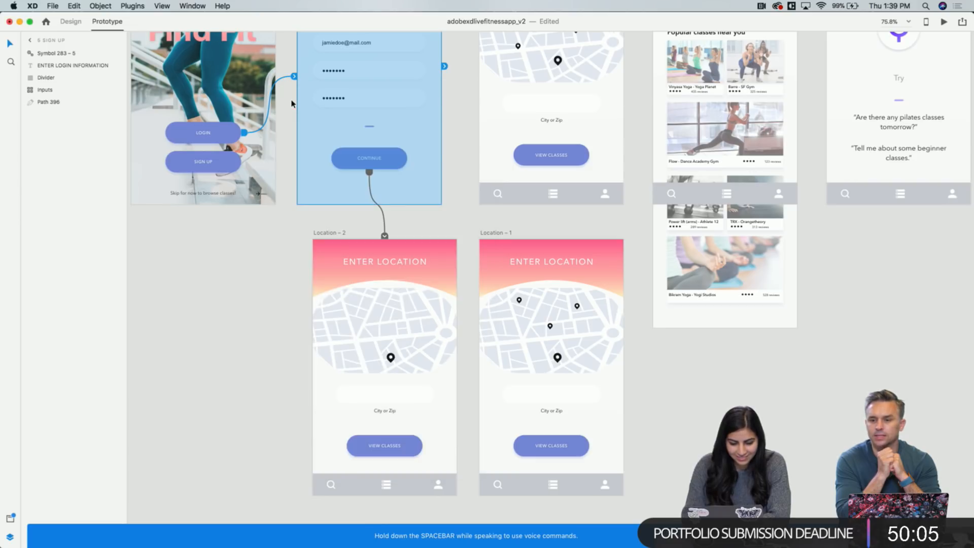
{"action": "scroll", "coordinate": [460, 299], "scroll_direction": "down", "scroll_amount": 3}
{"action": "scroll", "coordinate": [460, 299], "scroll_direction": "right", "scroll_amount": 2}
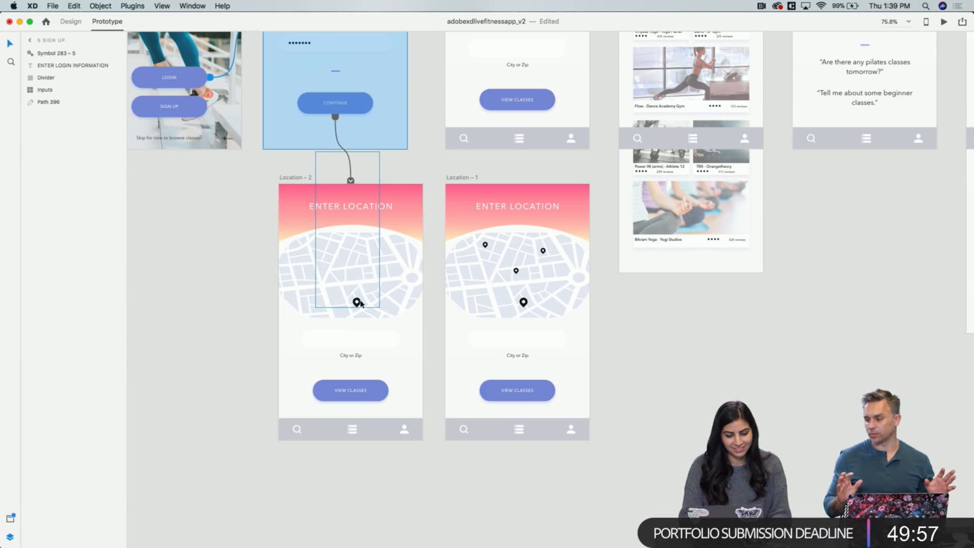
{"action": "scroll", "coordinate": [363, 292], "scroll_direction": "up", "scroll_amount": 6}
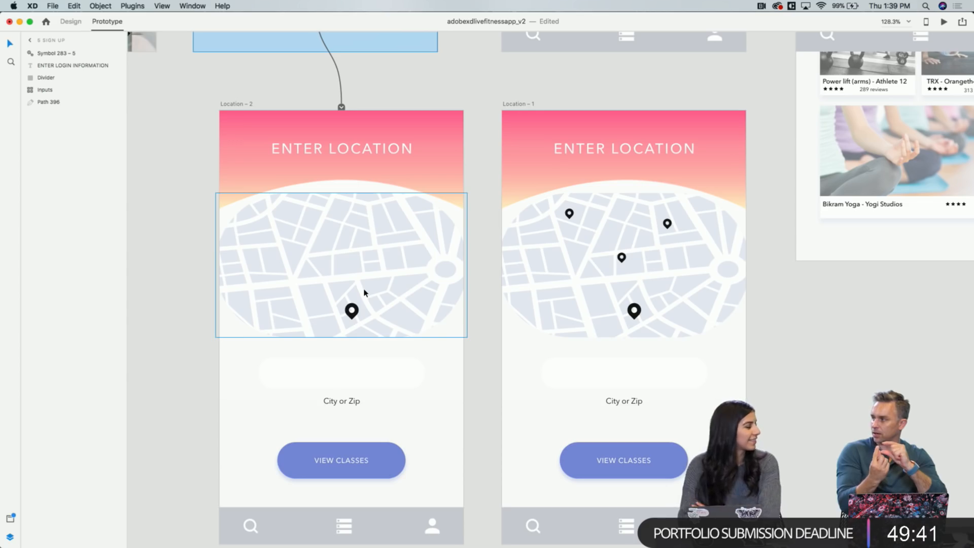
{"action": "scroll", "coordinate": [488, 241], "scroll_direction": "down", "scroll_amount": 5}
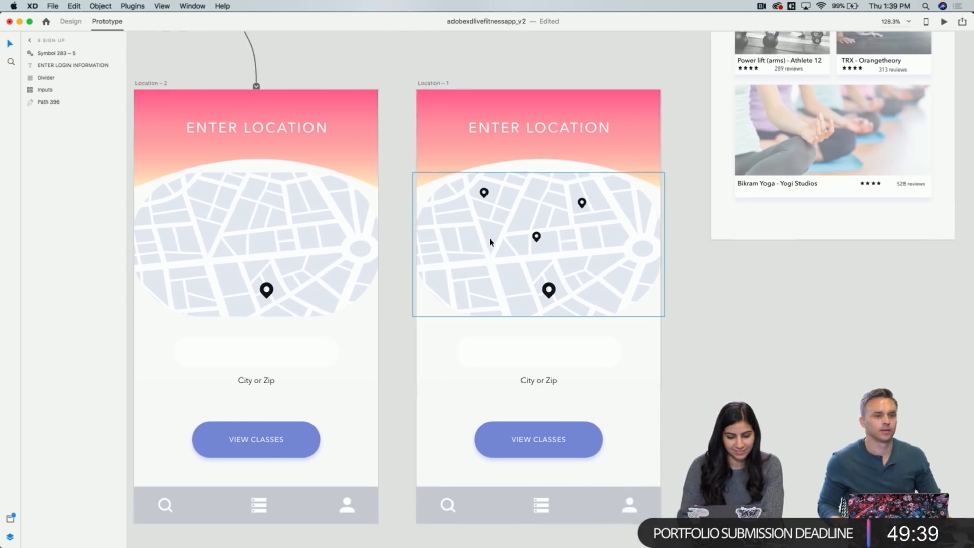
{"action": "scroll", "coordinate": [459, 226], "scroll_direction": "down", "scroll_amount": 10}
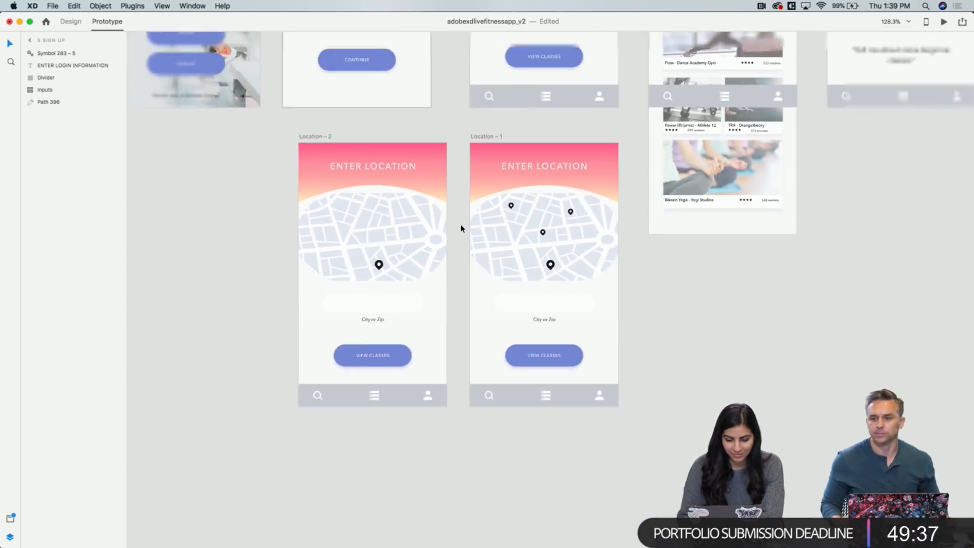
{"action": "scroll", "coordinate": [462, 229], "scroll_direction": "right", "scroll_amount": 3}
{"action": "scroll", "coordinate": [461, 228], "scroll_direction": "up", "scroll_amount": 1}
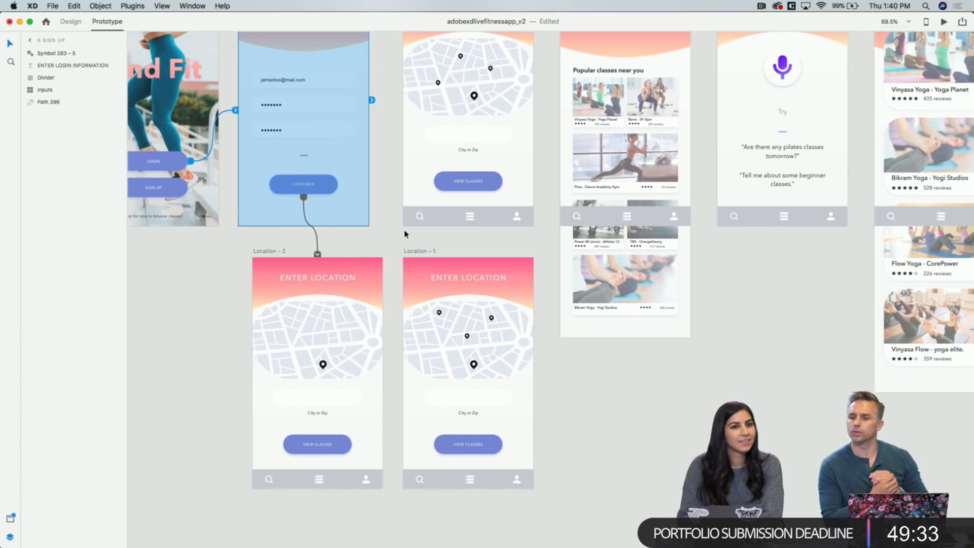
{"action": "scroll", "coordinate": [406, 233], "scroll_direction": "down", "scroll_amount": 2}
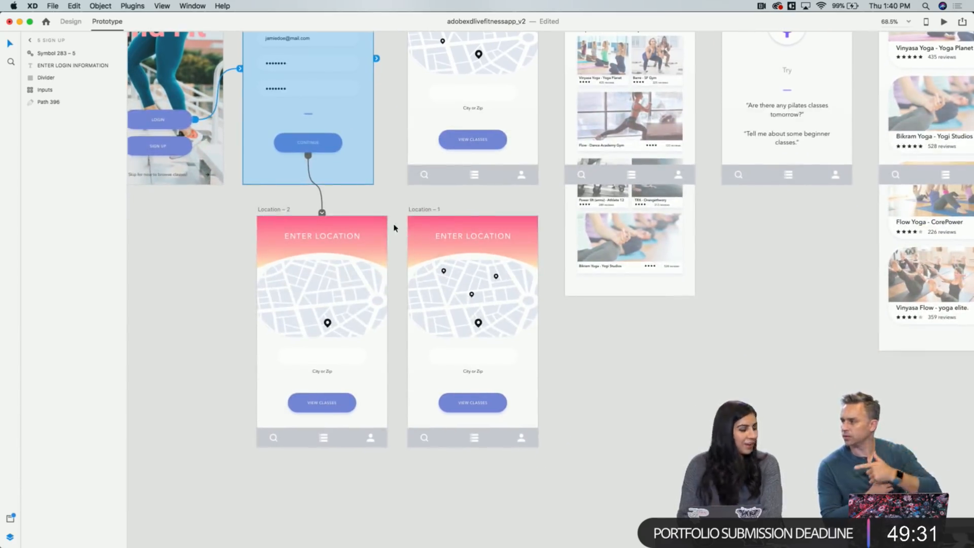
{"action": "scroll", "coordinate": [394, 228], "scroll_direction": "down", "scroll_amount": 2}
{"action": "scroll", "coordinate": [394, 227], "scroll_direction": "left", "scroll_amount": 1}
{"action": "left_click", "coordinate": [290, 173]}
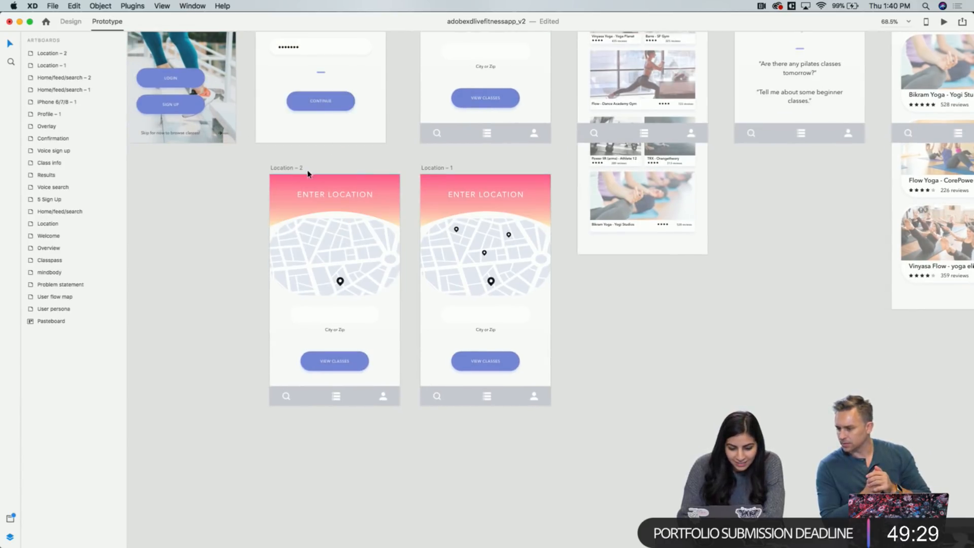
Change the easing of the Location – 2 to Location – 1 link to Ease Out
{"action": "left_click", "coordinate": [309, 174]}
{"action": "left_click", "coordinate": [416, 290]}
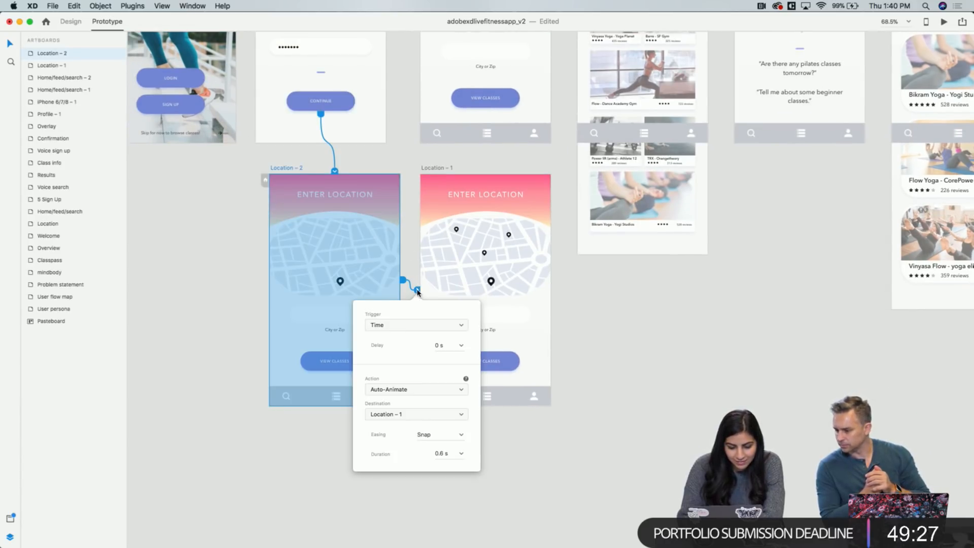
{"action": "left_click", "coordinate": [460, 435]}
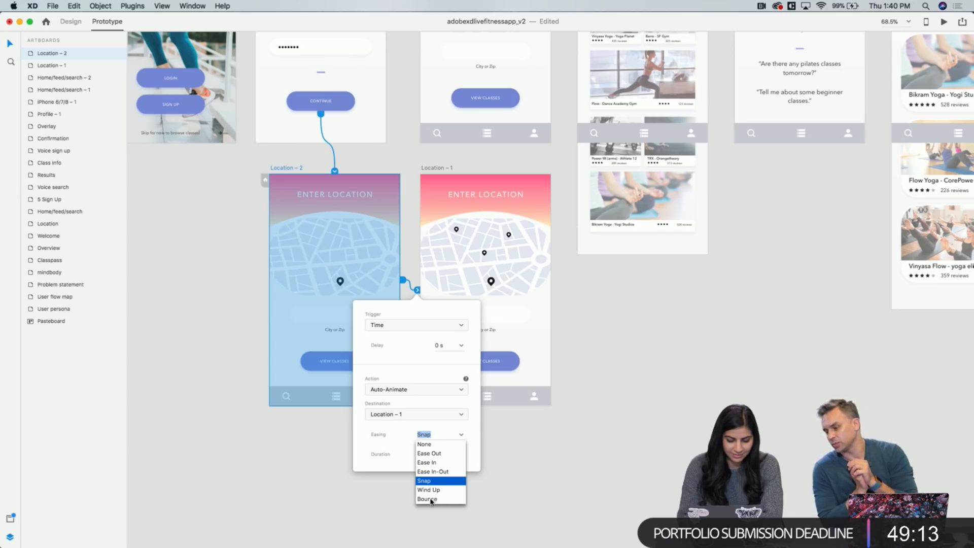
{"action": "left_click", "coordinate": [429, 453]}
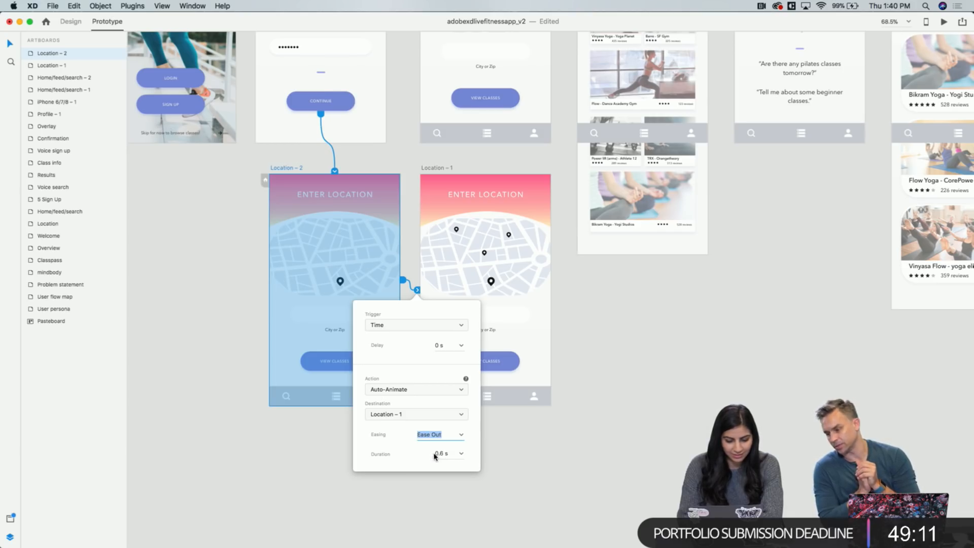
{"action": "left_click", "coordinate": [412, 253]}
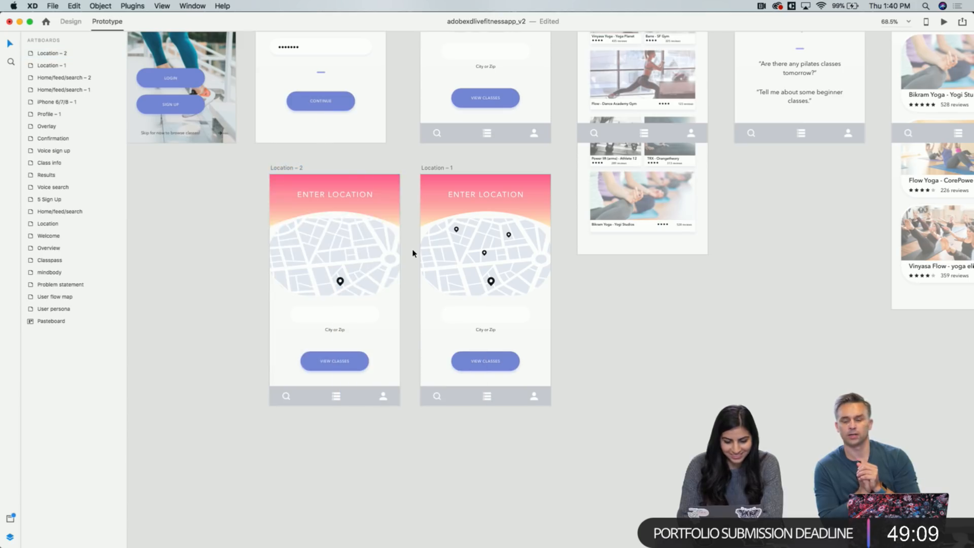
Preview the pin-drop animation with its new easing from the login information screen through CONTINUE, and close the preview
{"action": "left_click", "coordinate": [354, 125]}
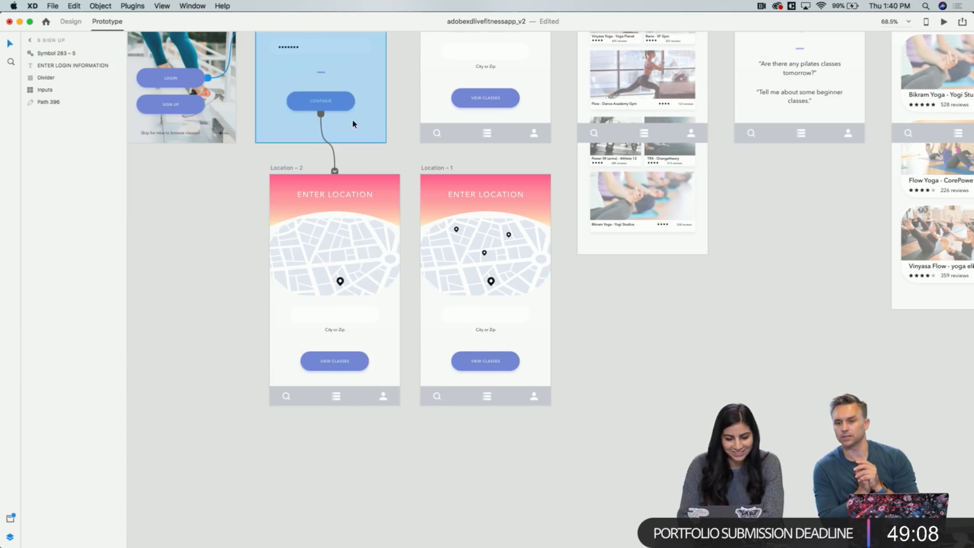
{"action": "left_click", "coordinate": [943, 22]}
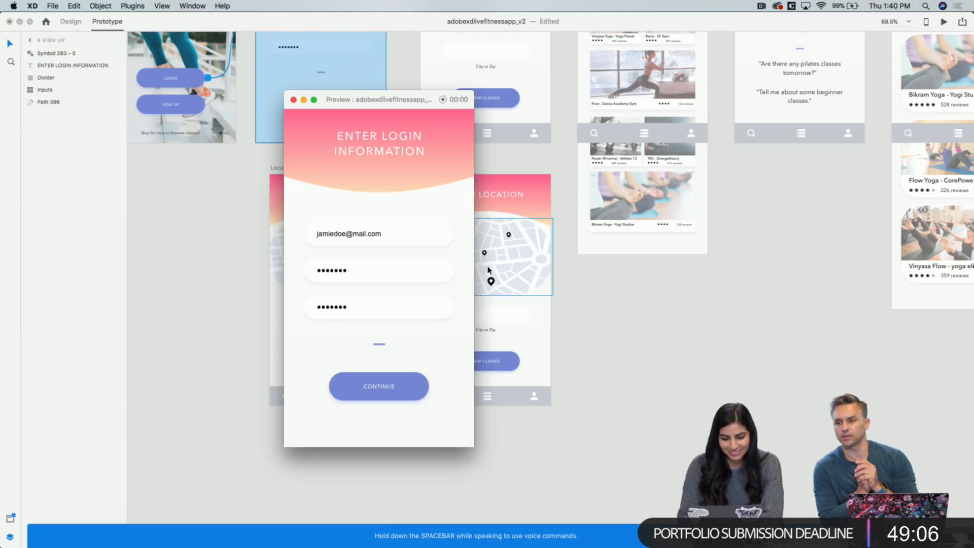
{"action": "left_click", "coordinate": [408, 386]}
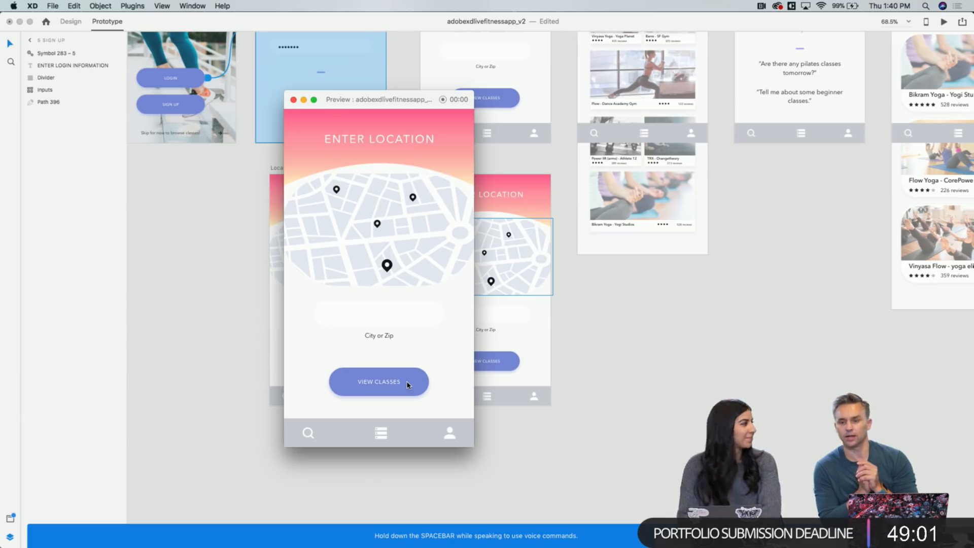
{"action": "left_click", "coordinate": [293, 100]}
Delete the original Location artboard and move the Location – 1 artboard up into its place beside Home/feed/search
{"action": "scroll", "coordinate": [293, 99], "scroll_direction": "up", "scroll_amount": 5}
{"action": "left_click", "coordinate": [396, 48]}
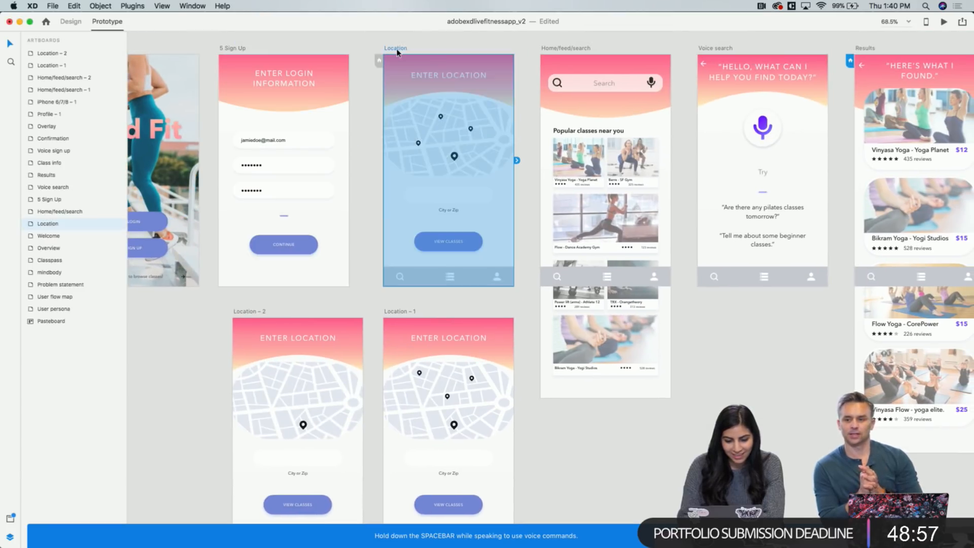
{"action": "key", "text": "Delete"}
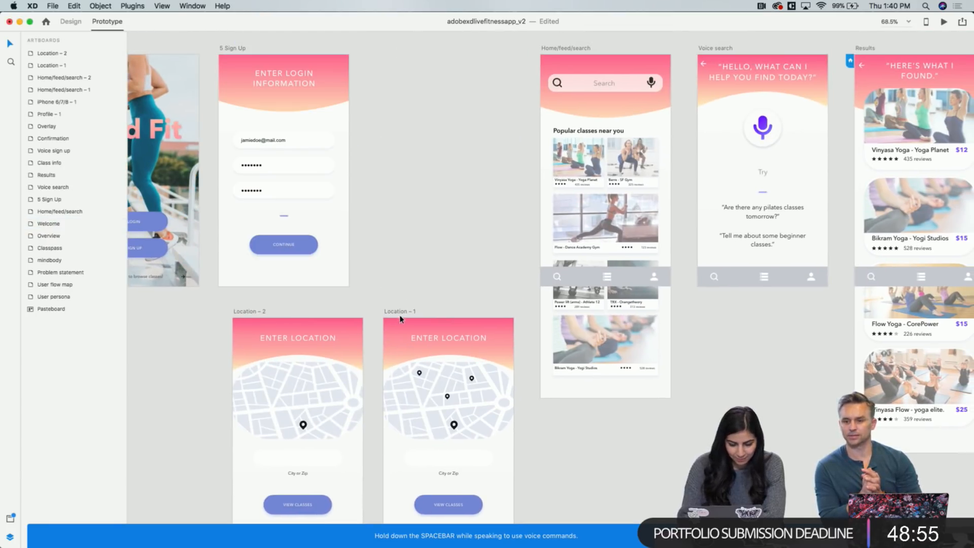
{"action": "left_click_drag", "start_coordinate": [400, 311], "coordinate": [400, 47]}
{"action": "scroll", "coordinate": [386, 152], "scroll_direction": "right", "scroll_amount": 5}
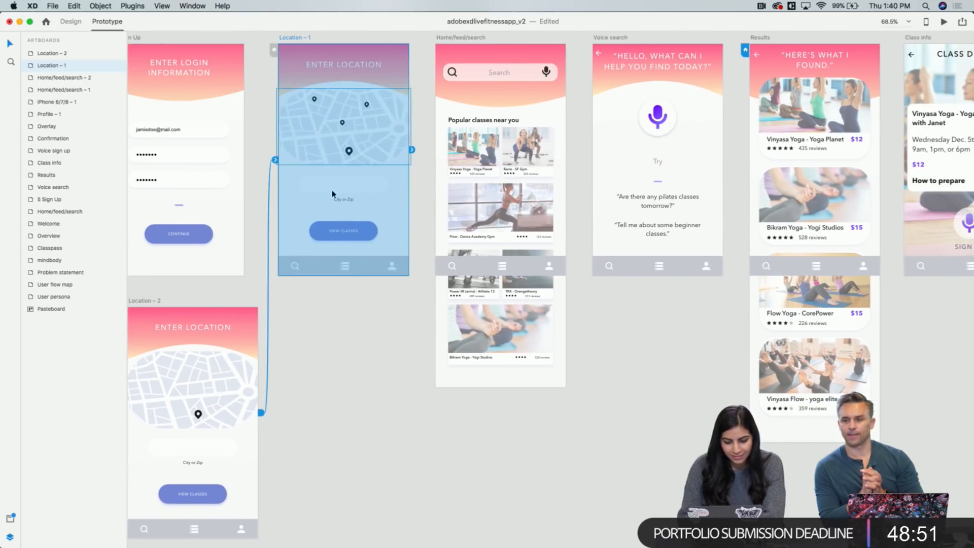
Link the VIEW CLASSES button on Location – 1 to Home/feed/search with a Tap trigger and a Dissolve transition
{"action": "left_click", "coordinate": [368, 237]}
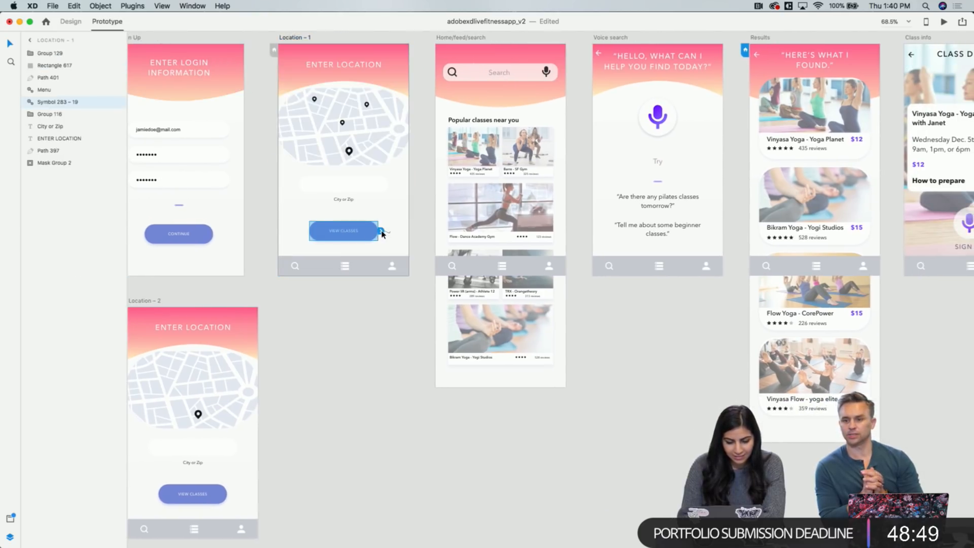
{"action": "left_click_drag", "start_coordinate": [381, 232], "coordinate": [461, 138]}
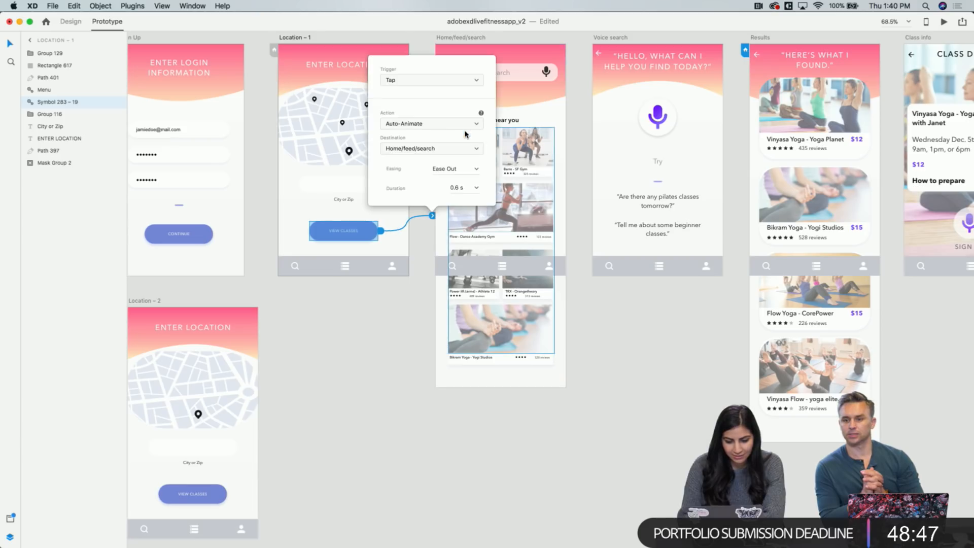
{"action": "left_click", "coordinate": [462, 81]}
{"action": "left_click", "coordinate": [463, 81]}
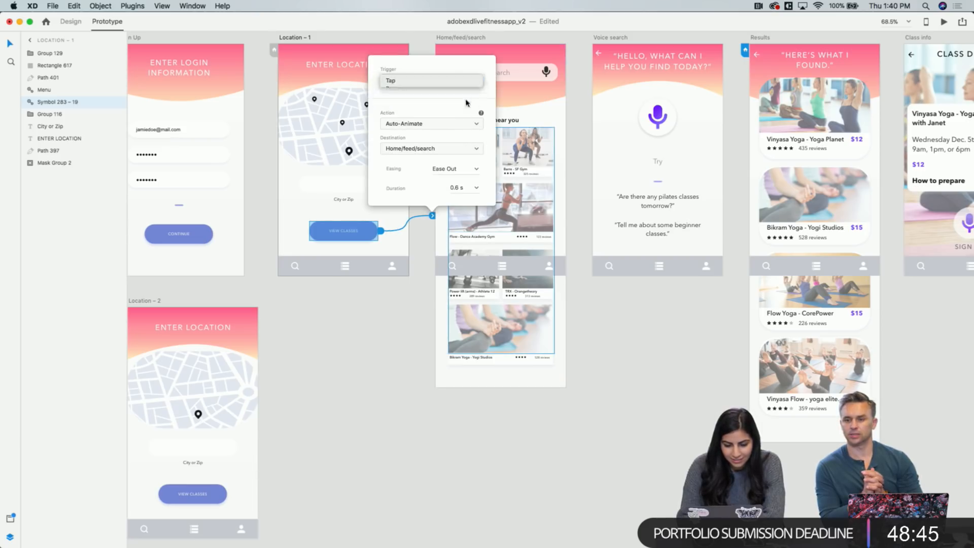
{"action": "left_click", "coordinate": [463, 123]}
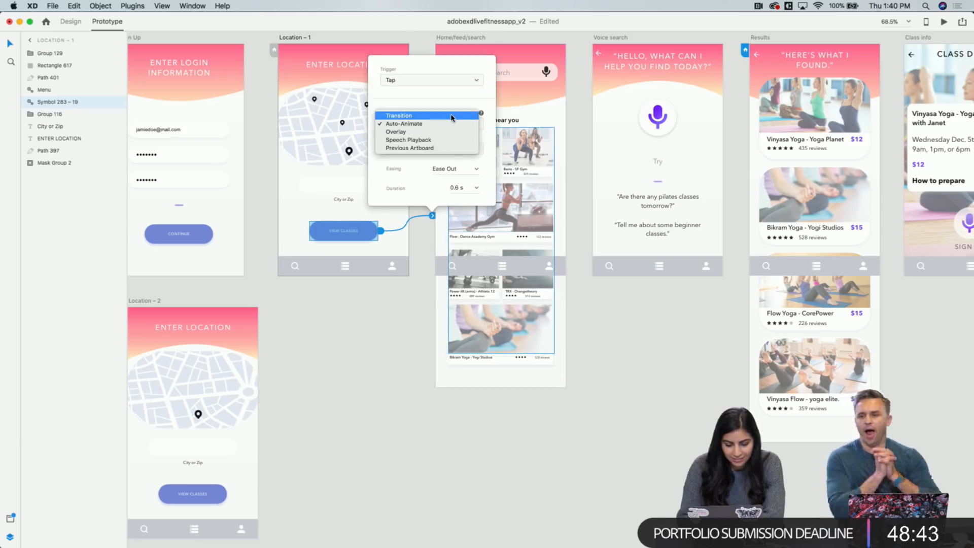
{"action": "left_click", "coordinate": [451, 118]}
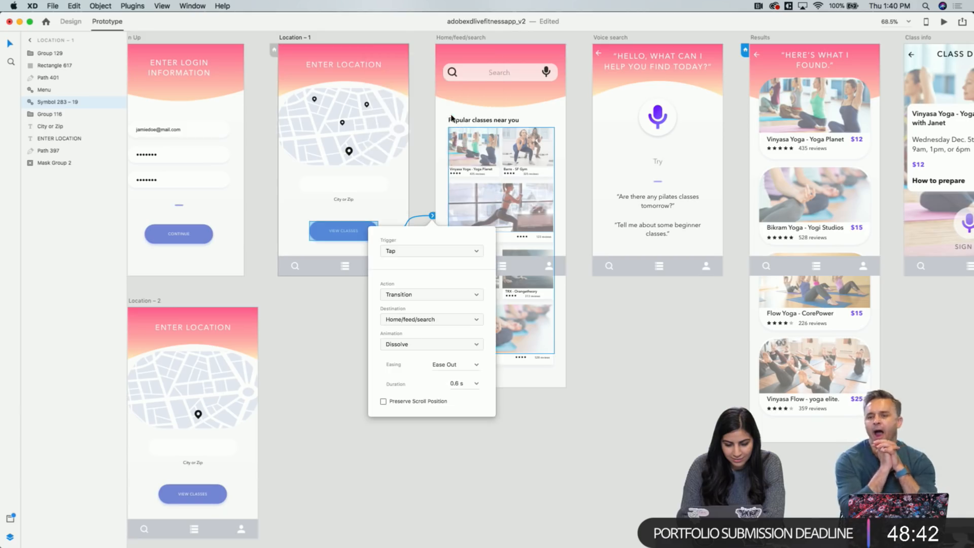
{"action": "left_click", "coordinate": [425, 164]}
Change the action of the VIEW CLASSES link to Home/feed/search to Auto-Animate, keeping the Ease Out easing
{"action": "scroll", "coordinate": [424, 164], "scroll_direction": "right", "scroll_amount": 5}
{"action": "scroll", "coordinate": [424, 164], "scroll_direction": "down", "scroll_amount": 2}
{"action": "scroll", "coordinate": [441, 152], "scroll_direction": "up", "scroll_amount": 5}
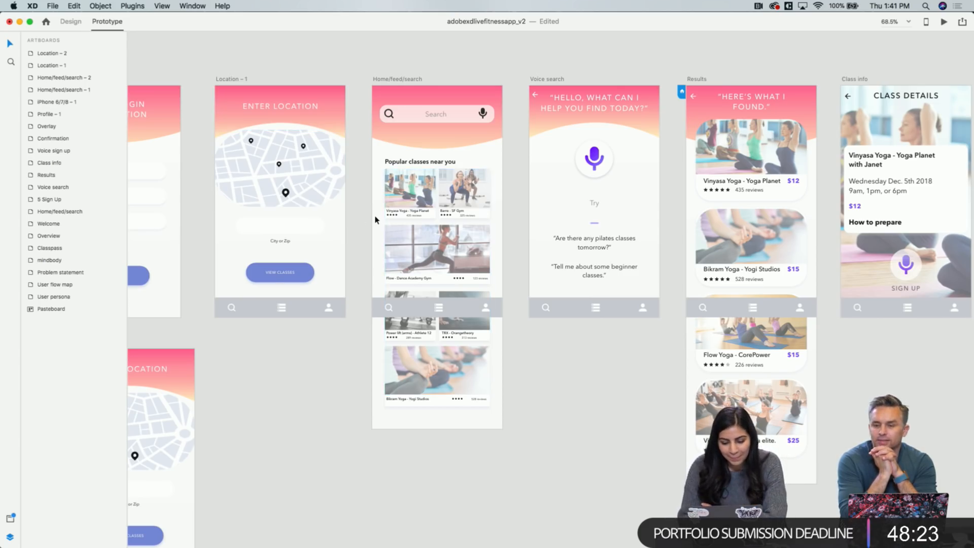
{"action": "scroll", "coordinate": [374, 217], "scroll_direction": "up", "scroll_amount": 3}
{"action": "left_click", "coordinate": [219, 76]}
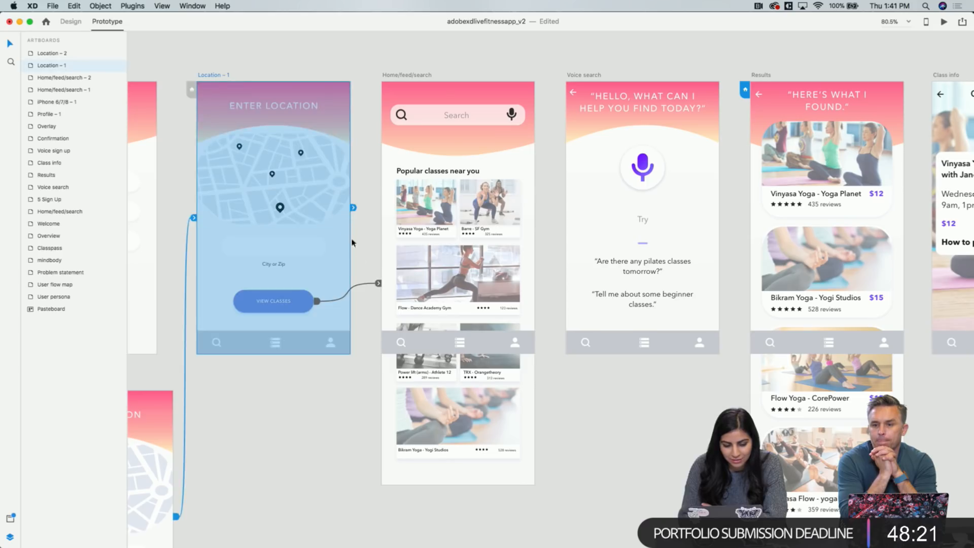
{"action": "left_click", "coordinate": [378, 283]}
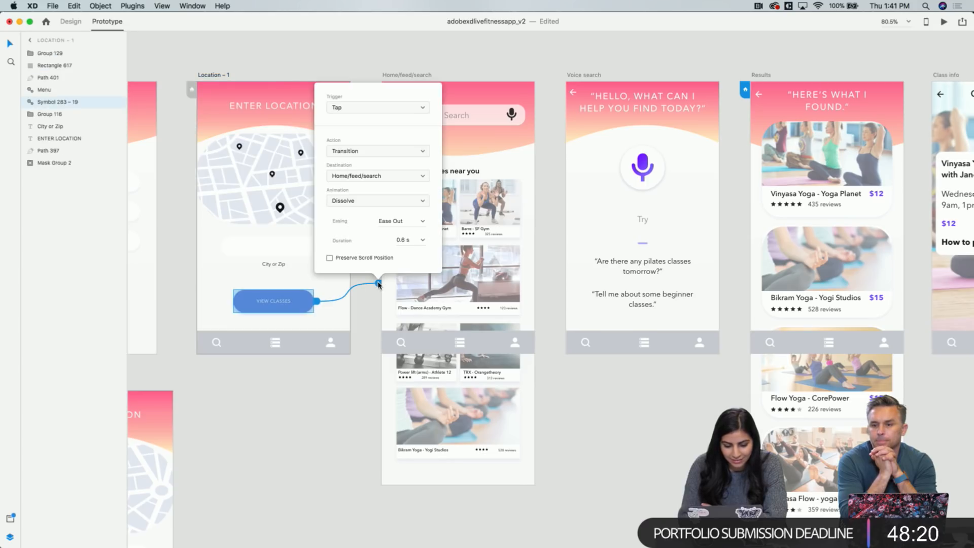
{"action": "left_click", "coordinate": [423, 223]}
{"action": "left_click", "coordinate": [423, 223]}
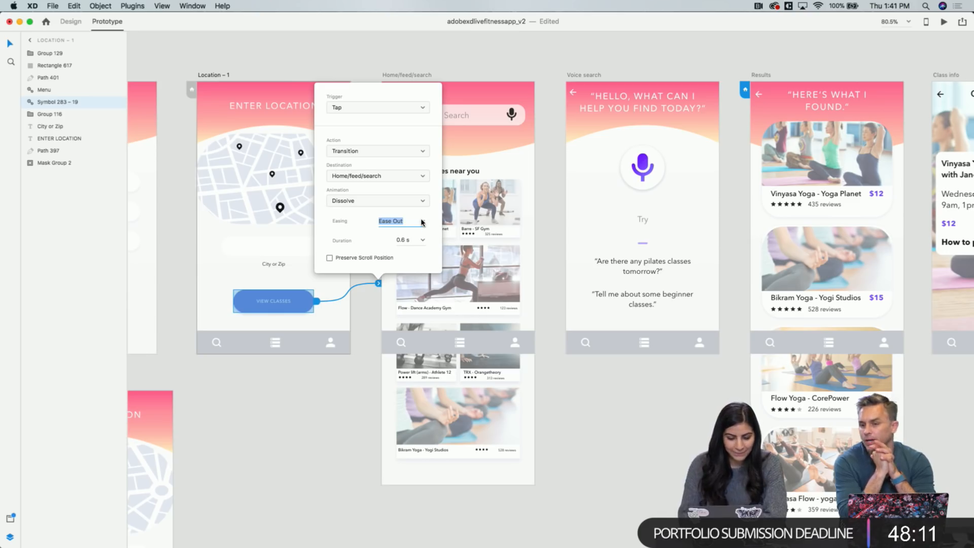
{"action": "left_click", "coordinate": [416, 152]}
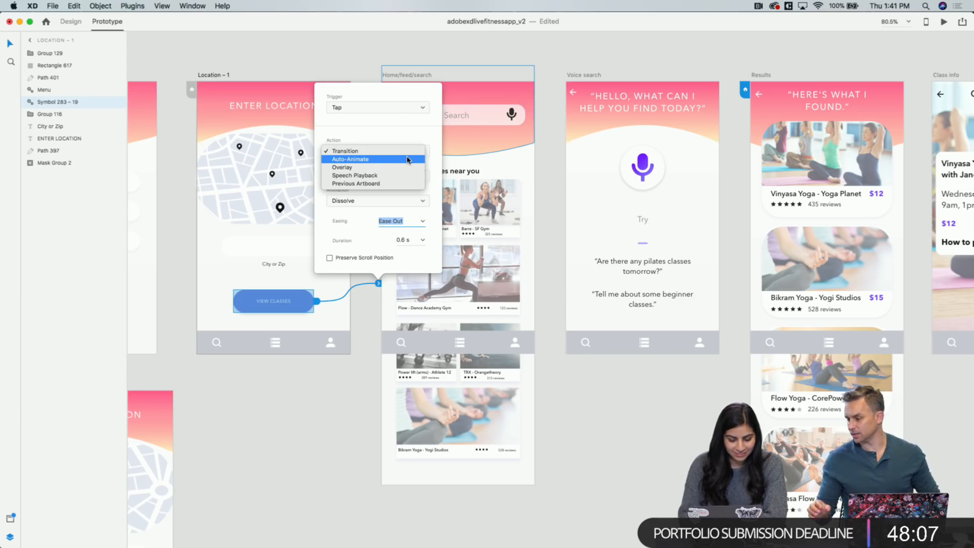
{"action": "left_click", "coordinate": [407, 159]}
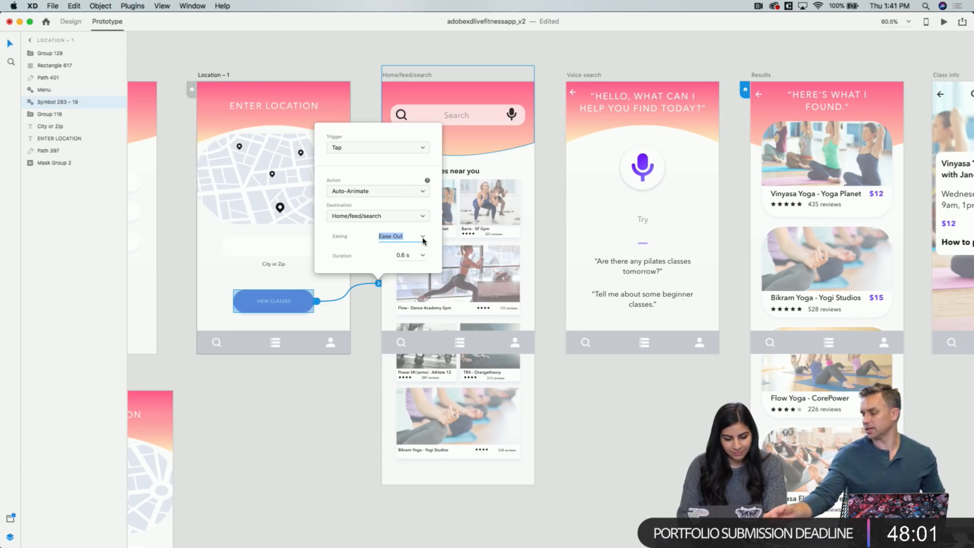
Rename the gradient header shape on Home/feed/search to Path 401, matching the header layer on Location – 1
{"action": "left_click", "coordinate": [369, 103]}
{"action": "left_click", "coordinate": [290, 91]}
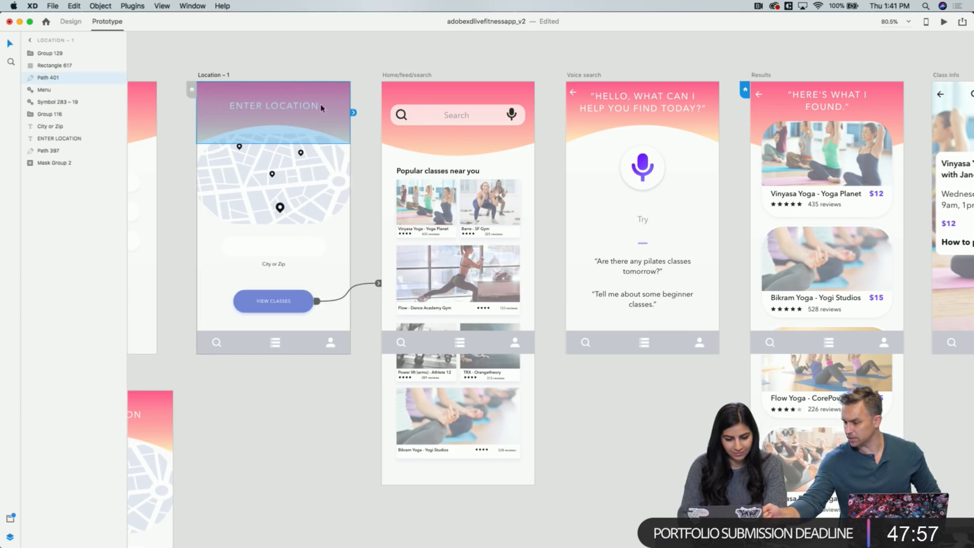
{"action": "left_click", "coordinate": [69, 26]}
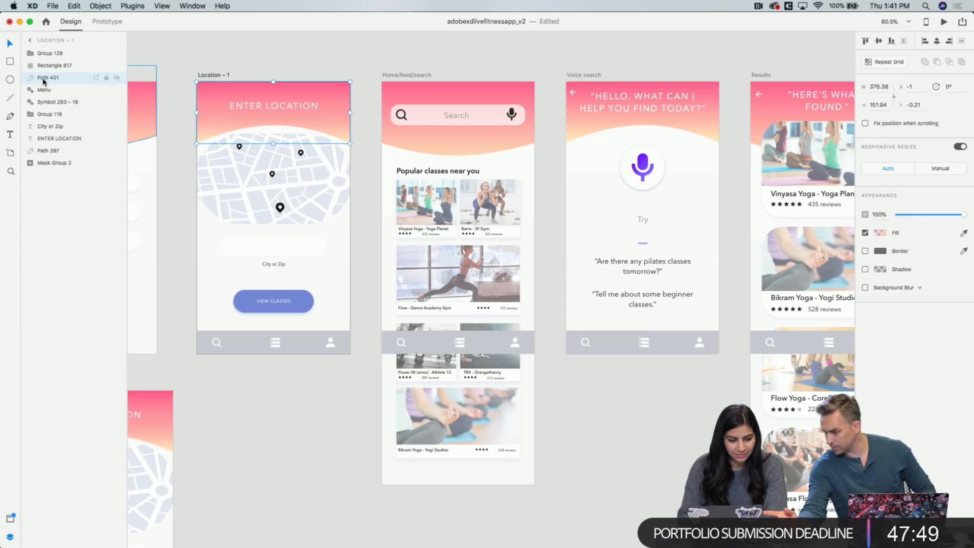
{"action": "left_click", "coordinate": [412, 144]}
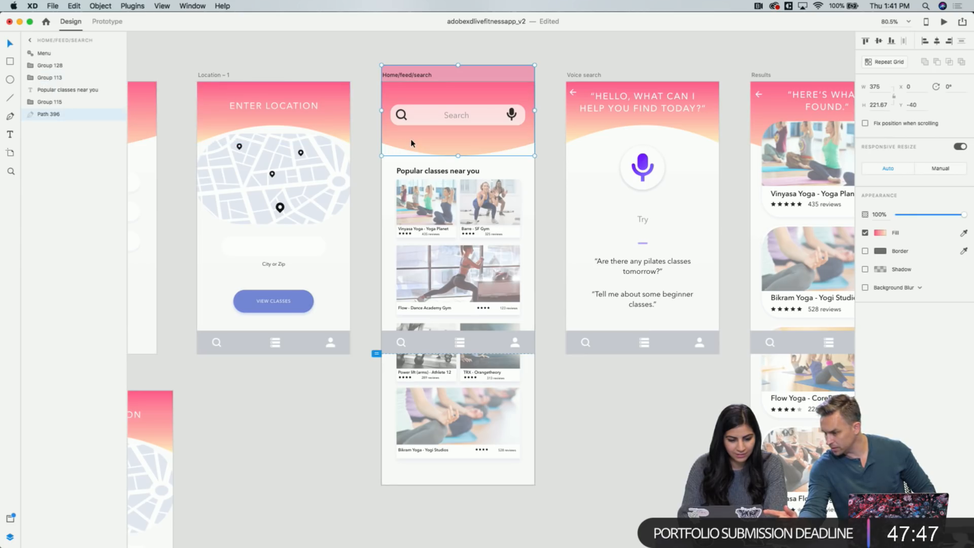
{"action": "left_click", "coordinate": [334, 124]}
{"action": "left_click", "coordinate": [411, 140]}
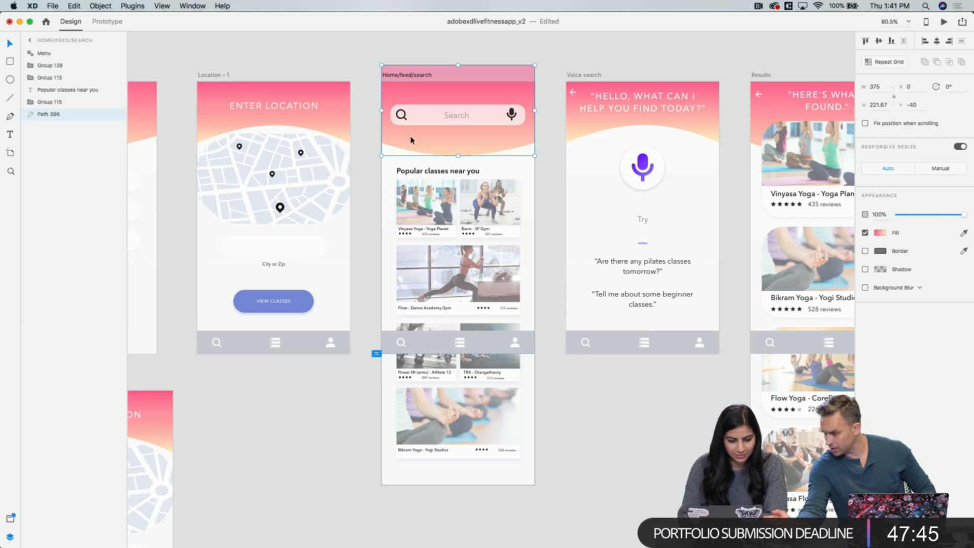
{"action": "double_click", "coordinate": [48, 114]}
{"action": "type", "text": "Path "}
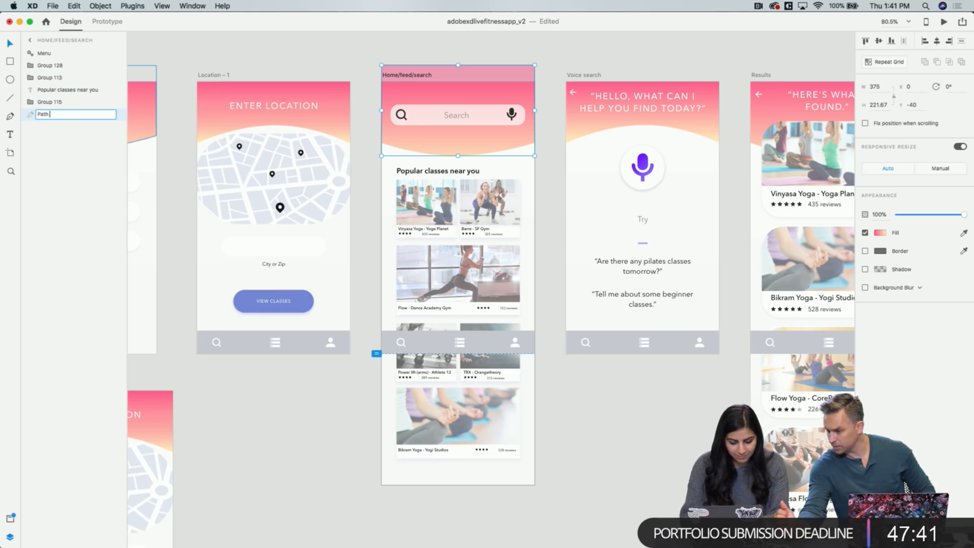
{"action": "type", "text": "401"}
{"action": "key", "text": "Return"}
{"action": "left_click", "coordinate": [147, 60]}
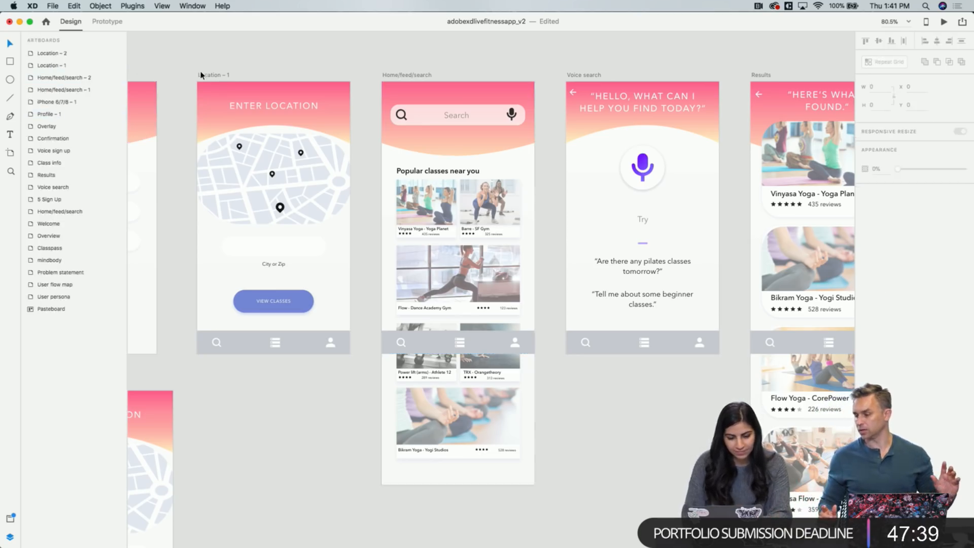
Preview the animation from Location – 1 through VIEW CLASSES to the search screen, and close the preview
{"action": "left_click", "coordinate": [201, 75]}
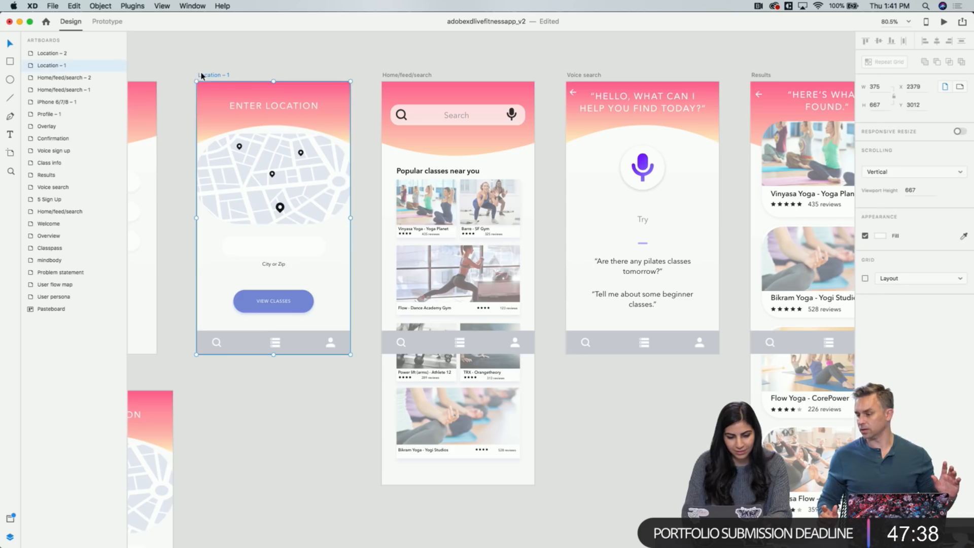
{"action": "left_click", "coordinate": [943, 23]}
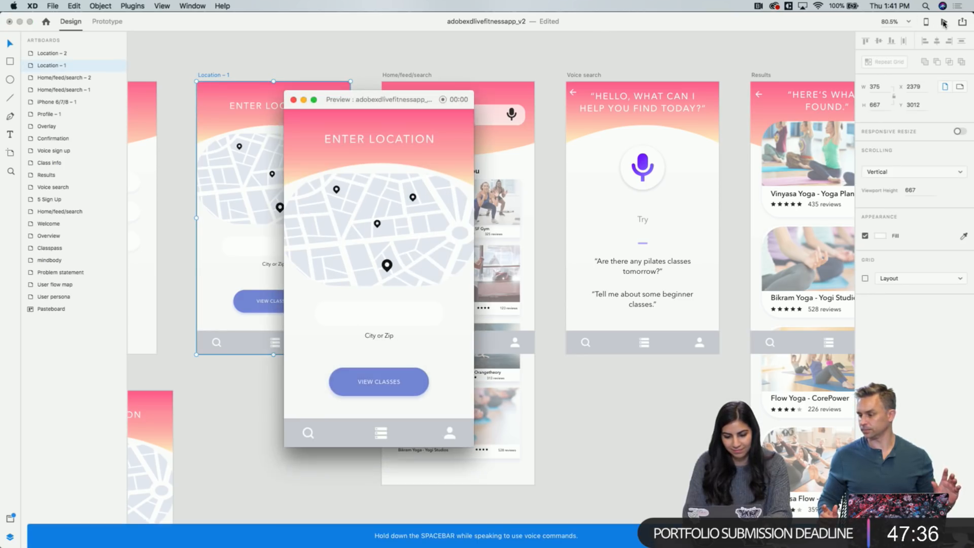
{"action": "left_click", "coordinate": [381, 390]}
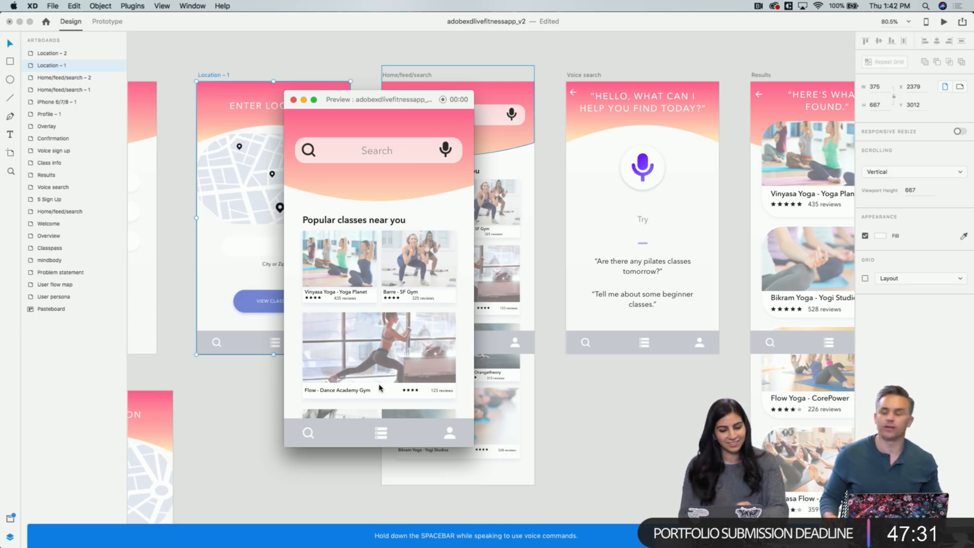
{"action": "left_click", "coordinate": [294, 99]}
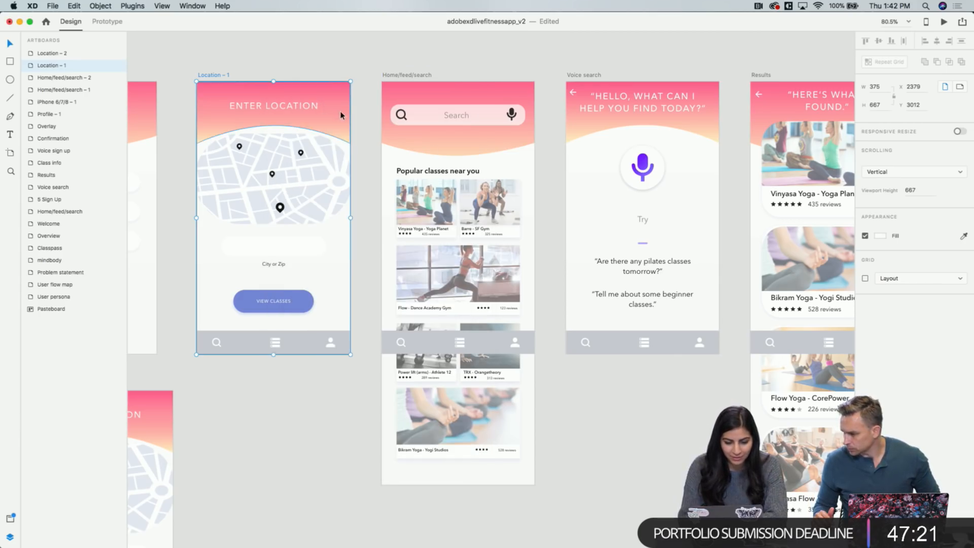
Set the VIEW CLASSES link from Location – 1 to Home/feed/search to 0.4 s duration and Ease In-Out easing
{"action": "left_click", "coordinate": [349, 126]}
{"action": "left_click", "coordinate": [107, 21]}
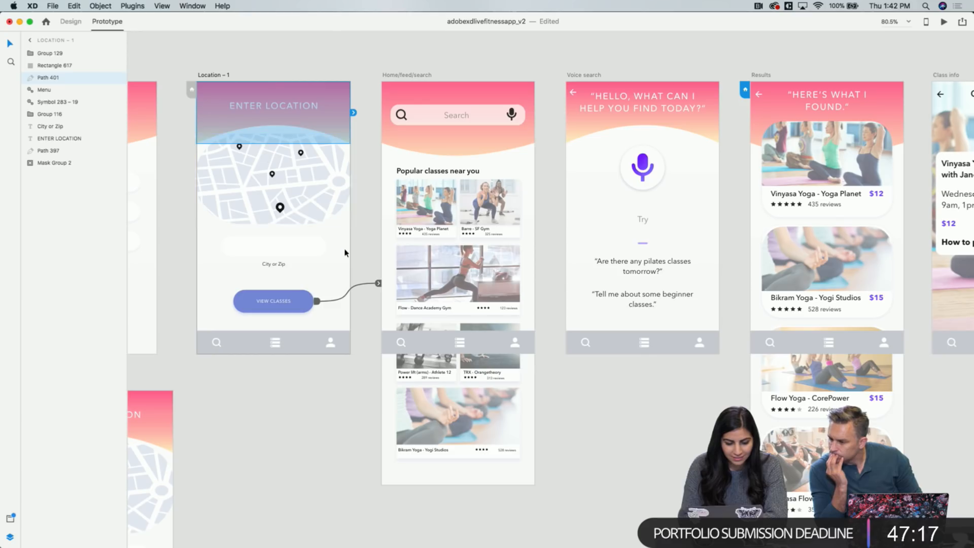
{"action": "left_click", "coordinate": [378, 284]}
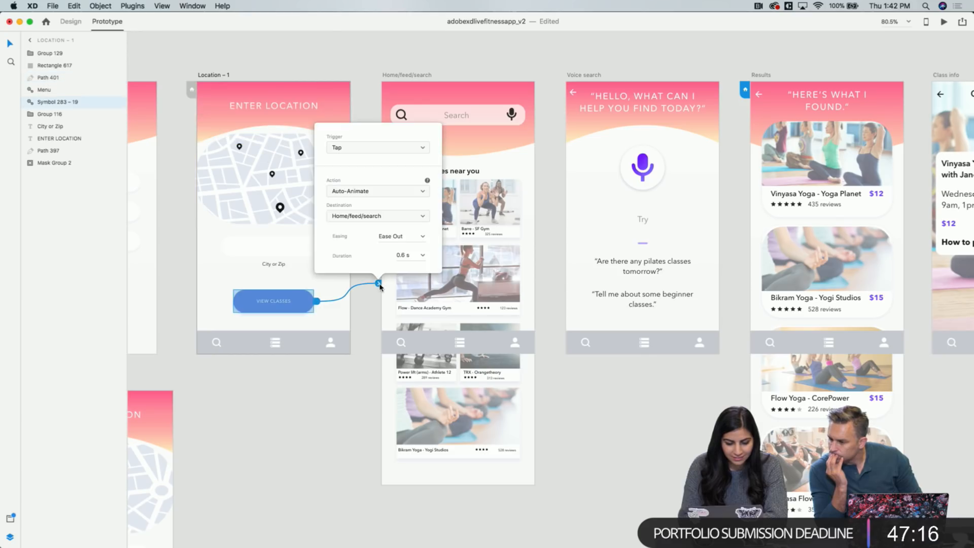
{"action": "left_click", "coordinate": [423, 256]}
{"action": "left_click", "coordinate": [409, 283]}
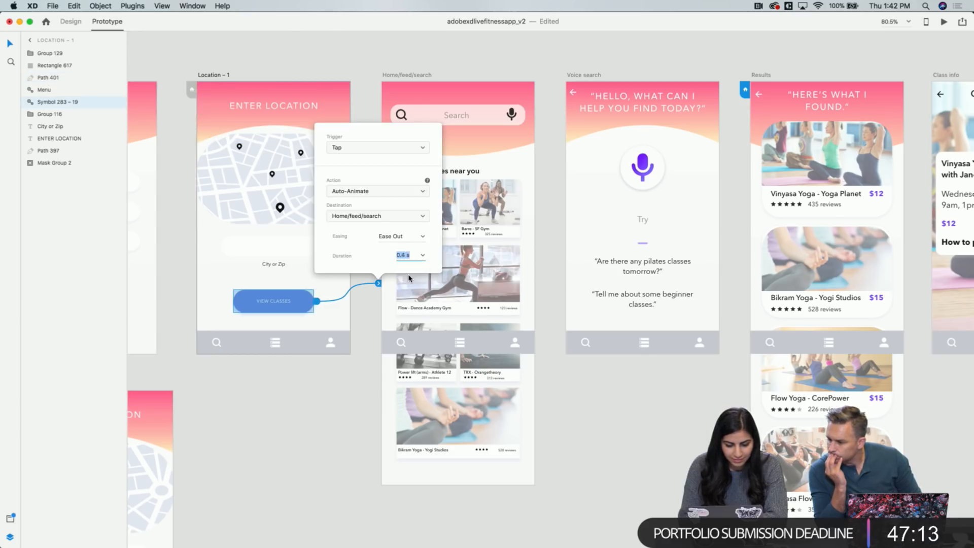
{"action": "left_click", "coordinate": [423, 236]}
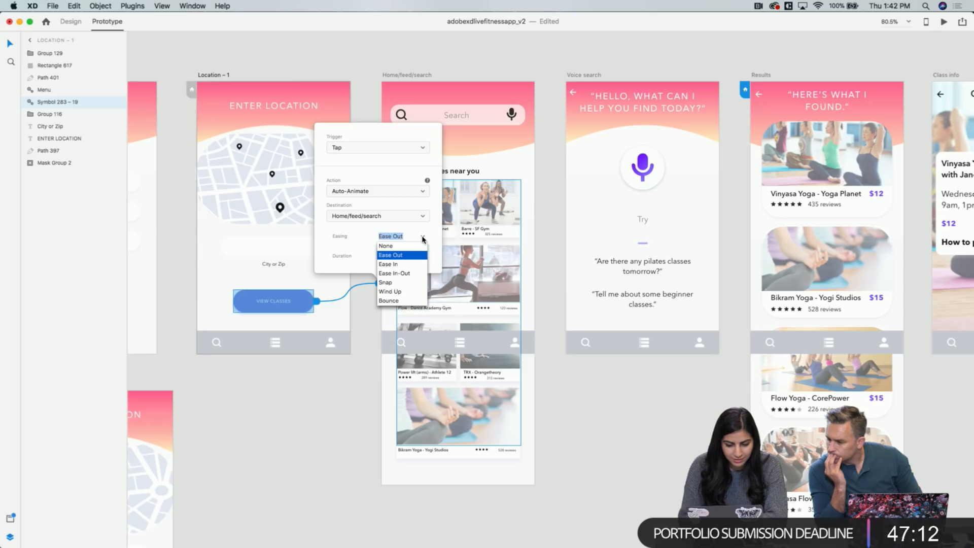
{"action": "left_click", "coordinate": [397, 273]}
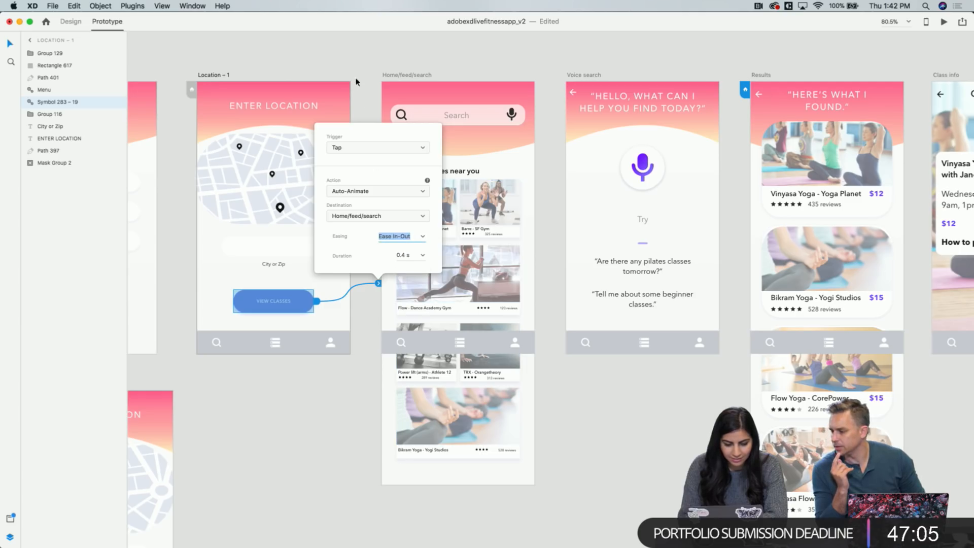
Preview the retimed VIEW CLASSES transition starting from Location – 1, and close the preview
{"action": "left_click", "coordinate": [369, 86]}
{"action": "left_click", "coordinate": [213, 75]}
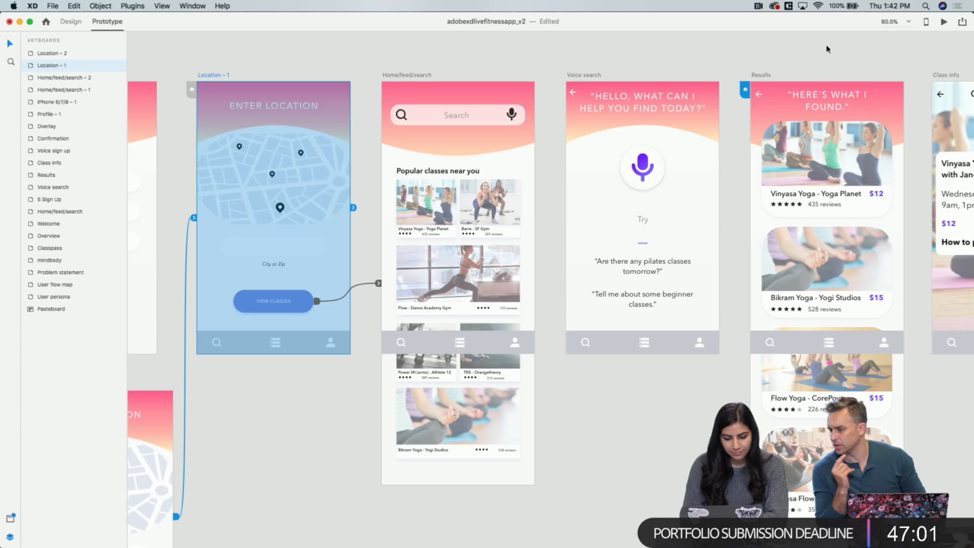
{"action": "left_click", "coordinate": [944, 21]}
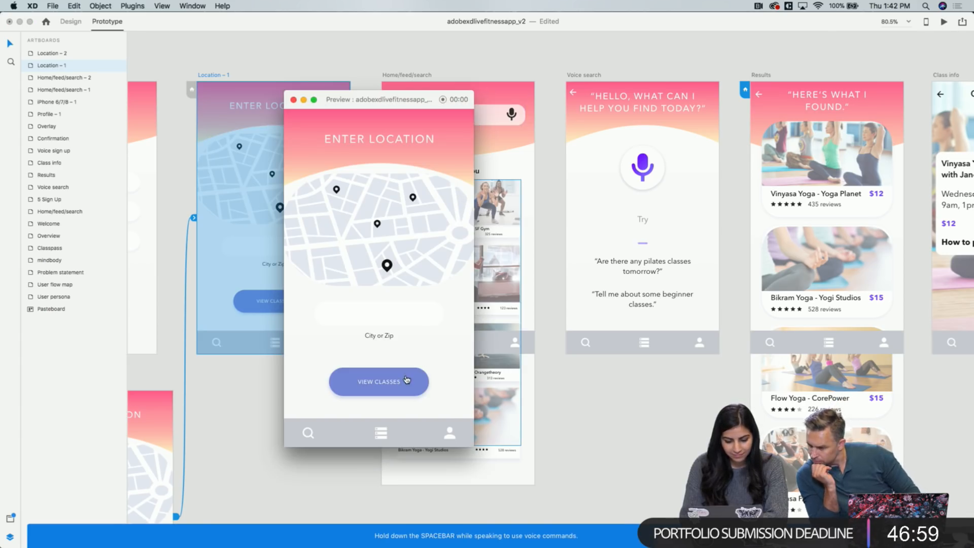
{"action": "left_click", "coordinate": [406, 381]}
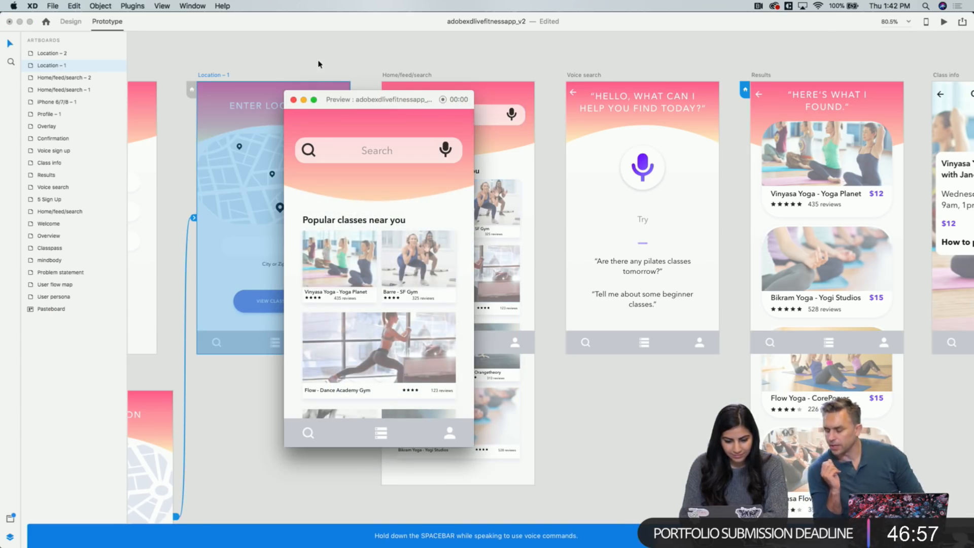
{"action": "left_click", "coordinate": [293, 99]}
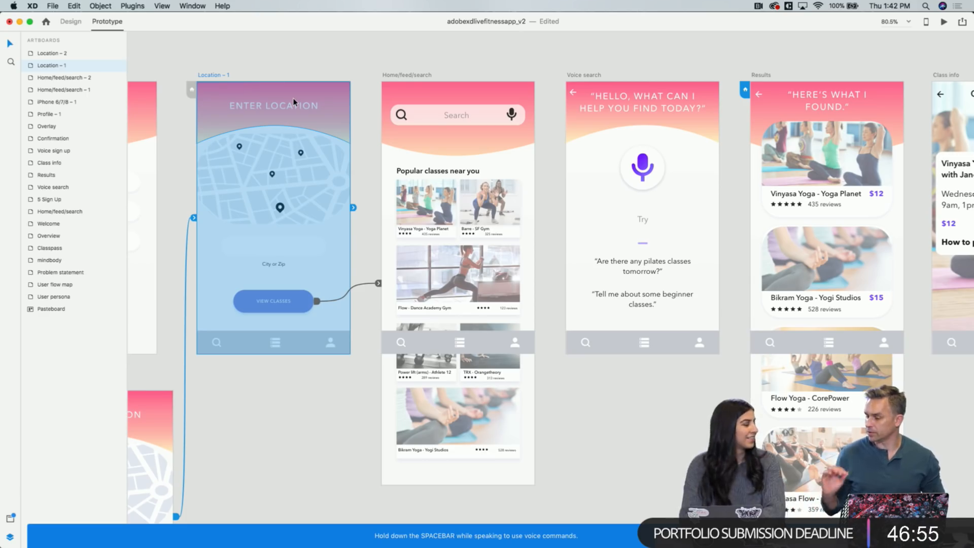
Copy the search bar group from Home/feed/search and paste it onto the Location – 1 artboard in Design mode
{"action": "left_click", "coordinate": [486, 121]}
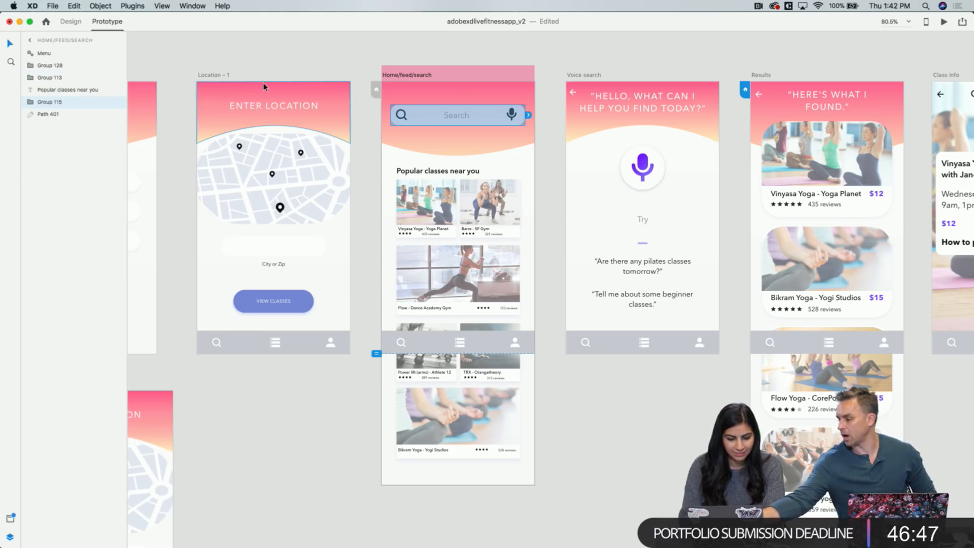
{"action": "key", "text": "super+c"}
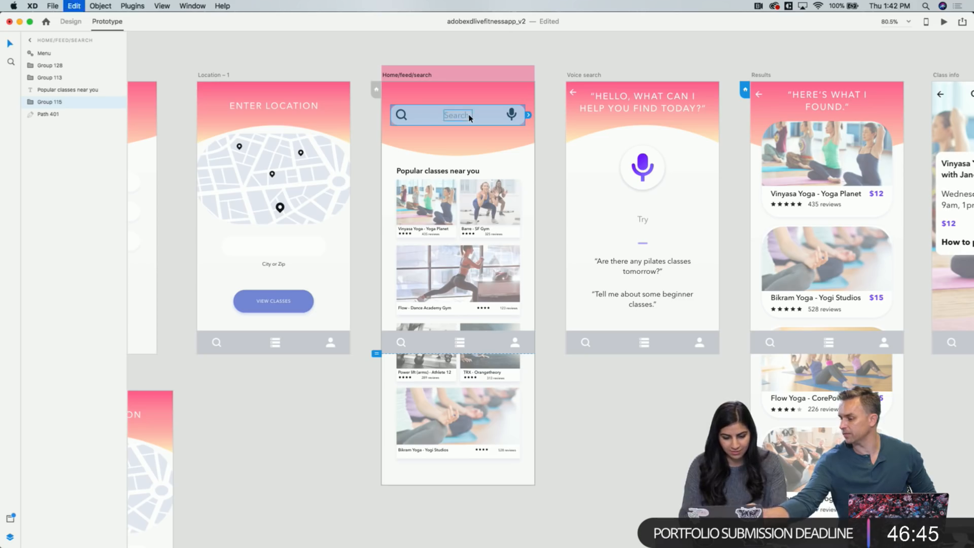
{"action": "left_click", "coordinate": [208, 80]}
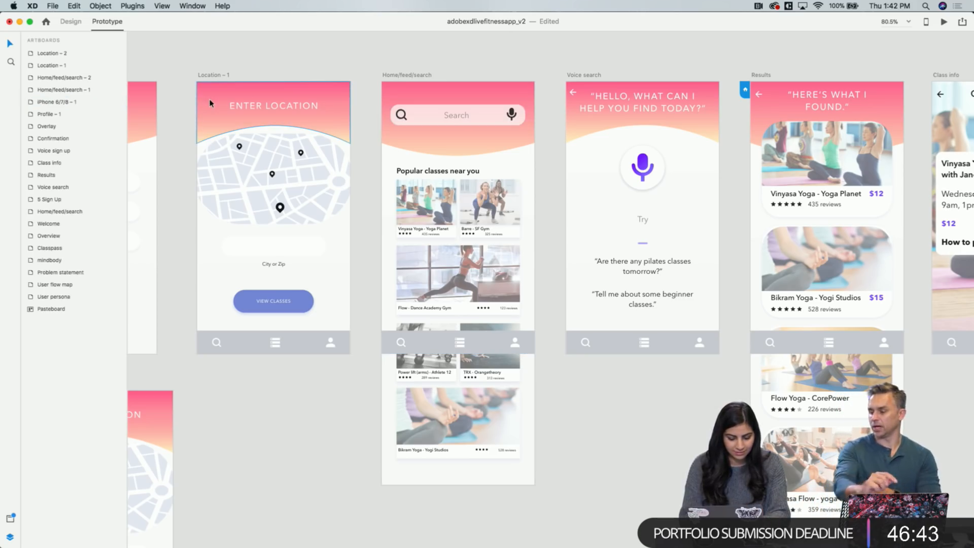
{"action": "key", "text": "super+v"}
{"action": "left_click_drag", "start_coordinate": [433, 121], "coordinate": [255, 111]}
{"action": "key", "text": "Delete"}
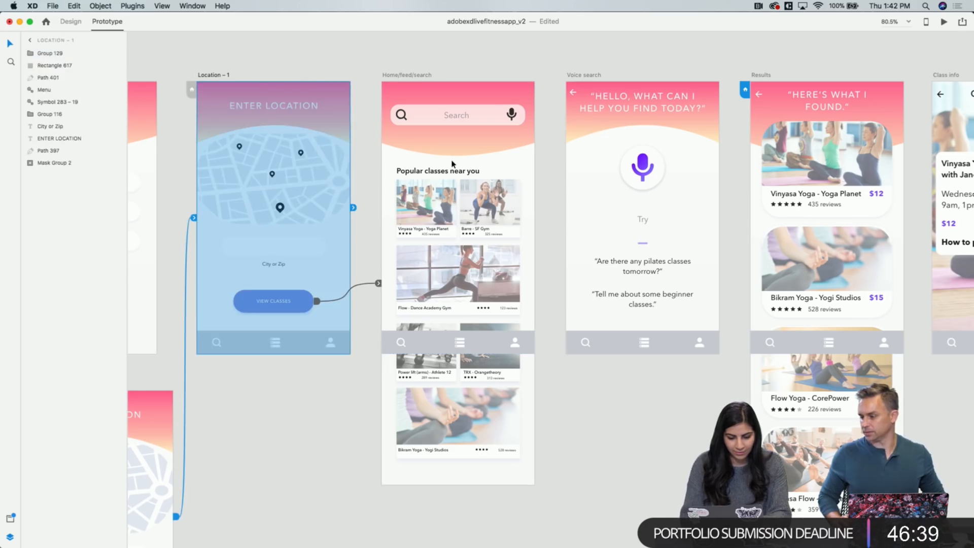
{"action": "left_click", "coordinate": [441, 111]}
{"action": "left_click", "coordinate": [70, 21]}
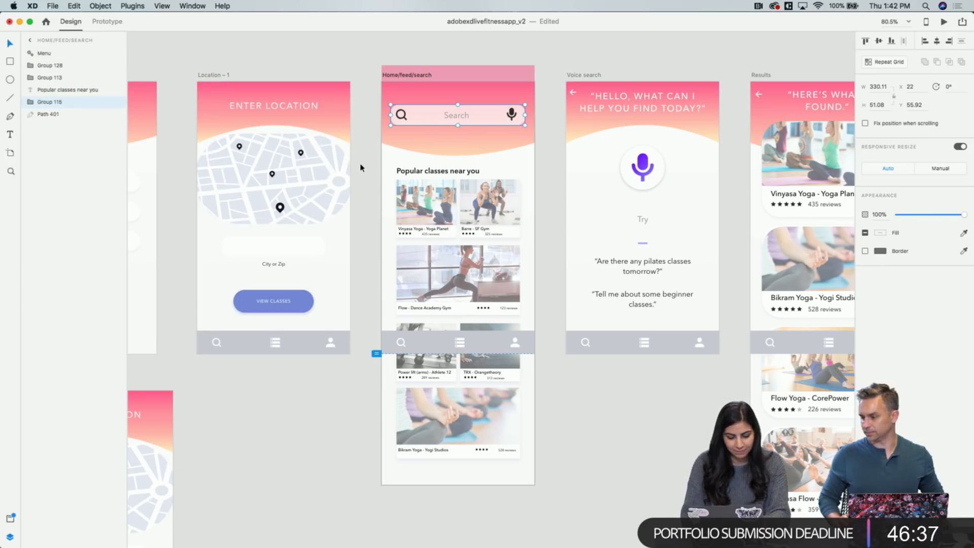
{"action": "left_click", "coordinate": [211, 75]}
{"action": "key", "text": "ctrl+v"}
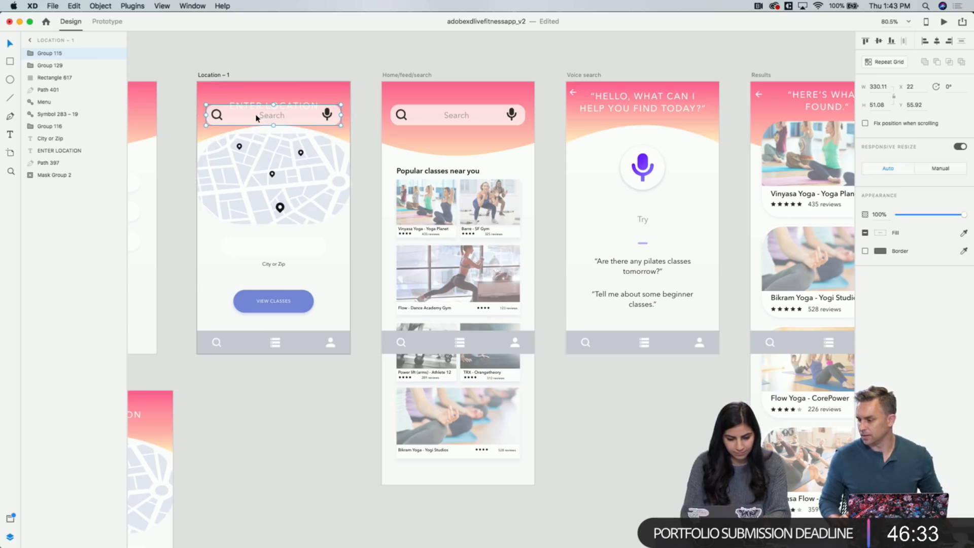
Move the pasted search bar to the upper edge of Location – 1 at about Y -36 and set its opacity to 0%
{"action": "left_click_drag", "start_coordinate": [256, 117], "coordinate": [308, 85]}
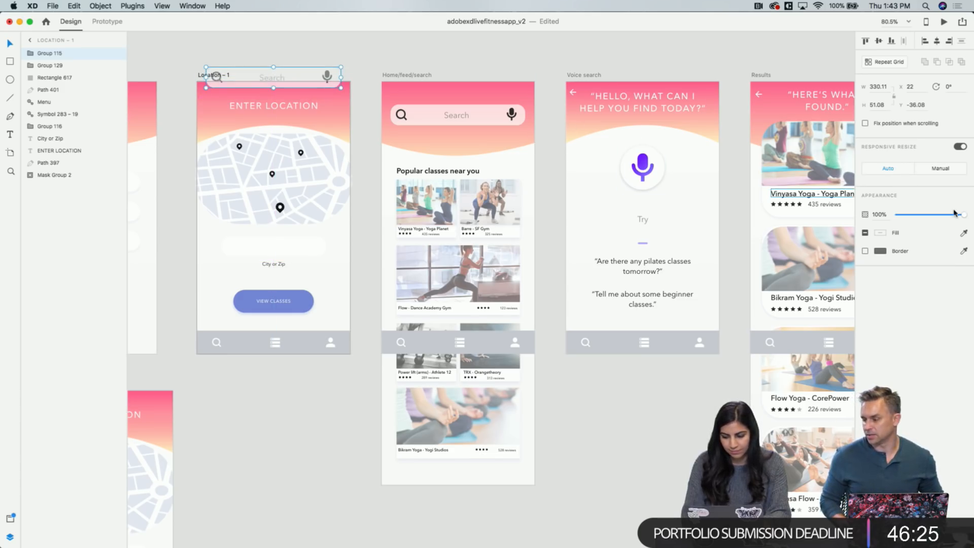
{"action": "left_click_drag", "start_coordinate": [955, 213], "coordinate": [897, 214]}
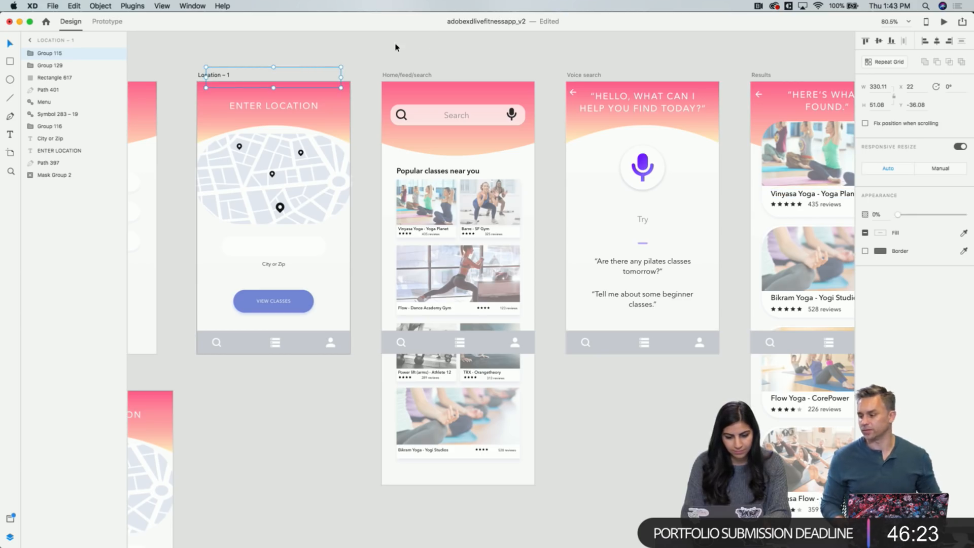
{"action": "left_click", "coordinate": [360, 52]}
Preview how the search bar animates in from Location – 1 through VIEW CLASSES, and close the preview
{"action": "left_click", "coordinate": [215, 75]}
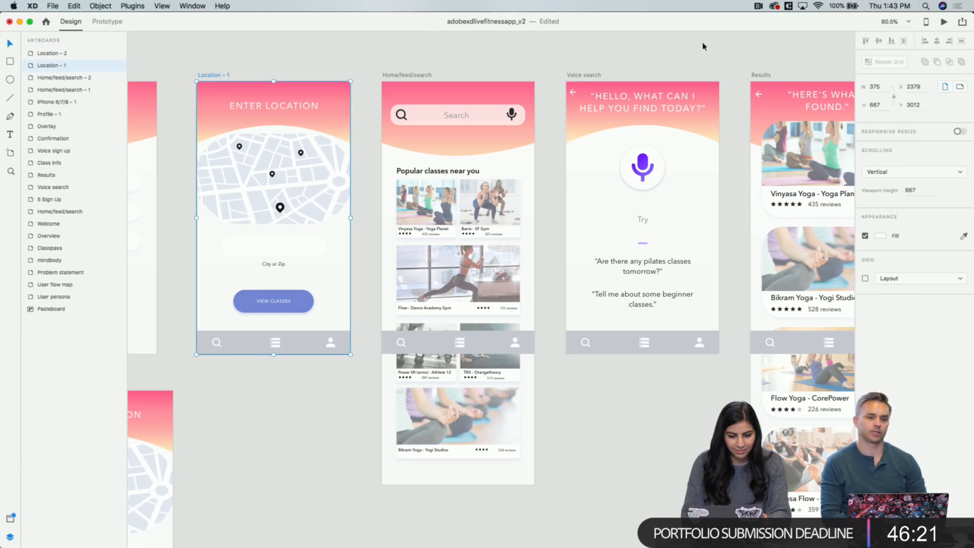
{"action": "left_click", "coordinate": [944, 22]}
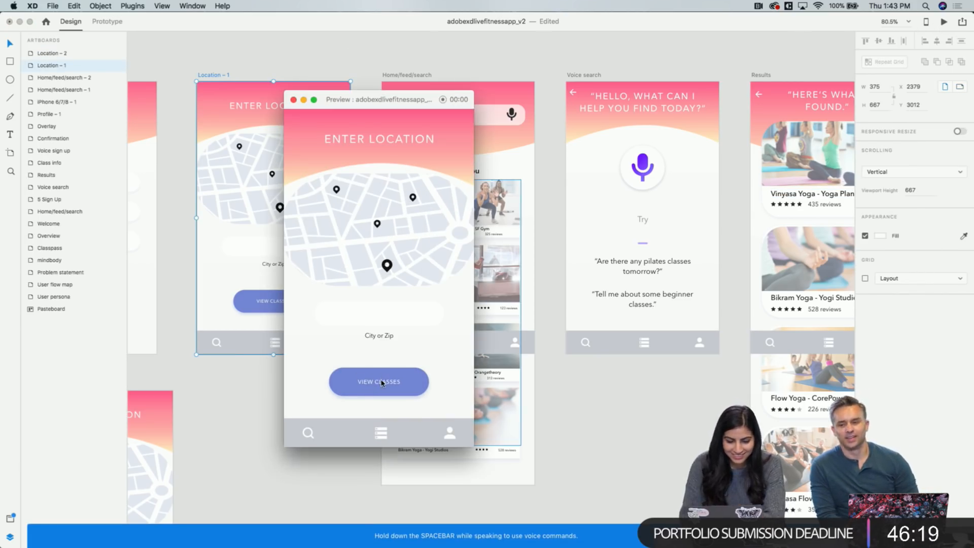
{"action": "left_click", "coordinate": [382, 383]}
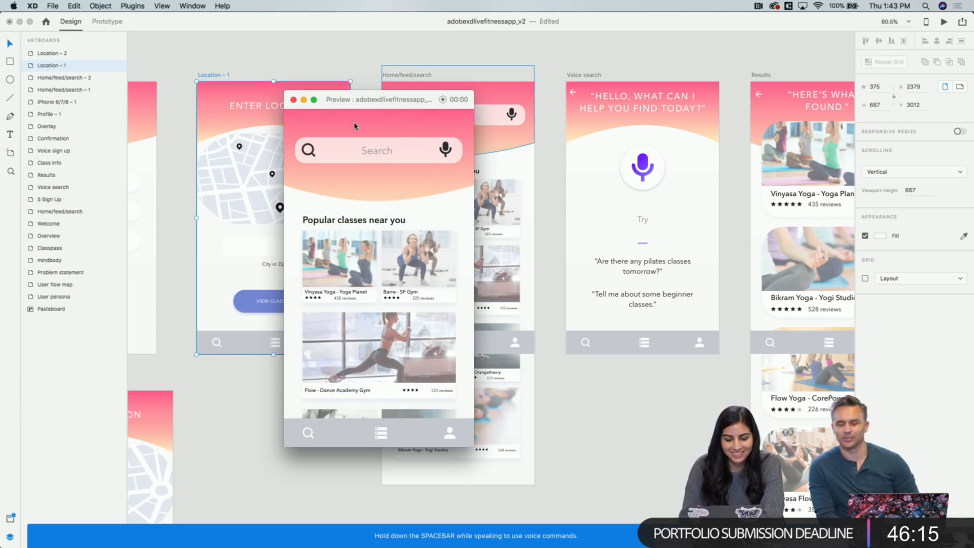
{"action": "left_click", "coordinate": [293, 101]}
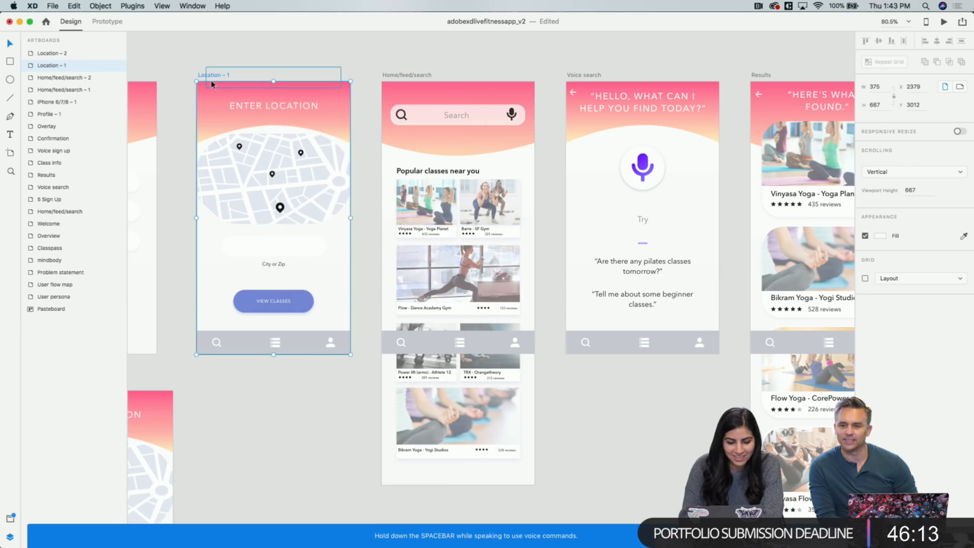
Replay the preview from Location – 1 through VIEW CLASSES, scroll through the popular classes on the search screen, and close the preview
{"action": "left_click", "coordinate": [943, 23]}
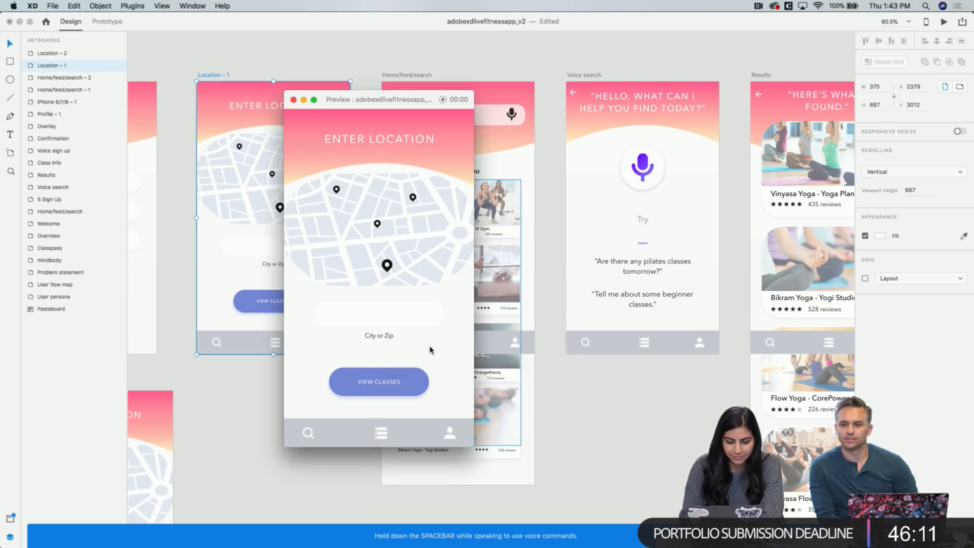
{"action": "left_click", "coordinate": [403, 381]}
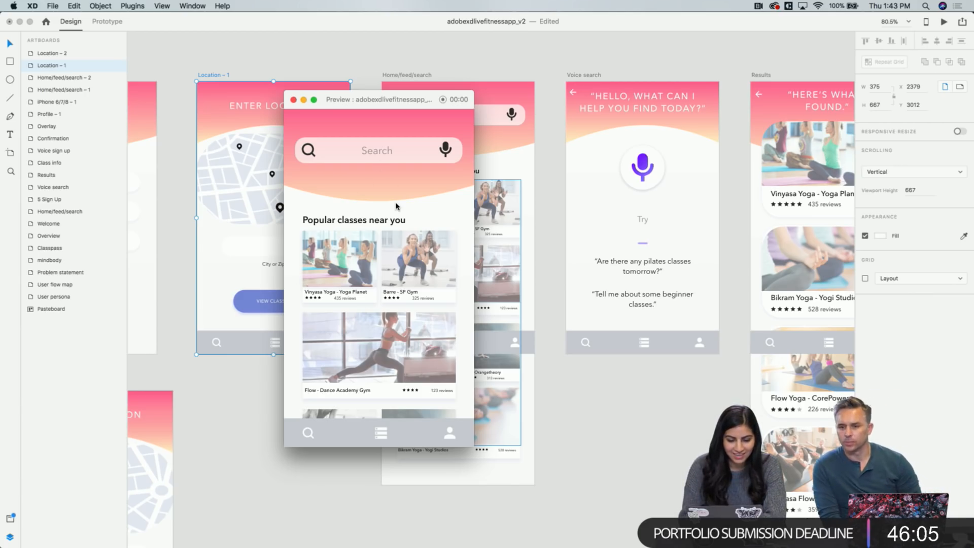
{"action": "scroll", "coordinate": [391, 293], "scroll_direction": "down", "scroll_amount": 3}
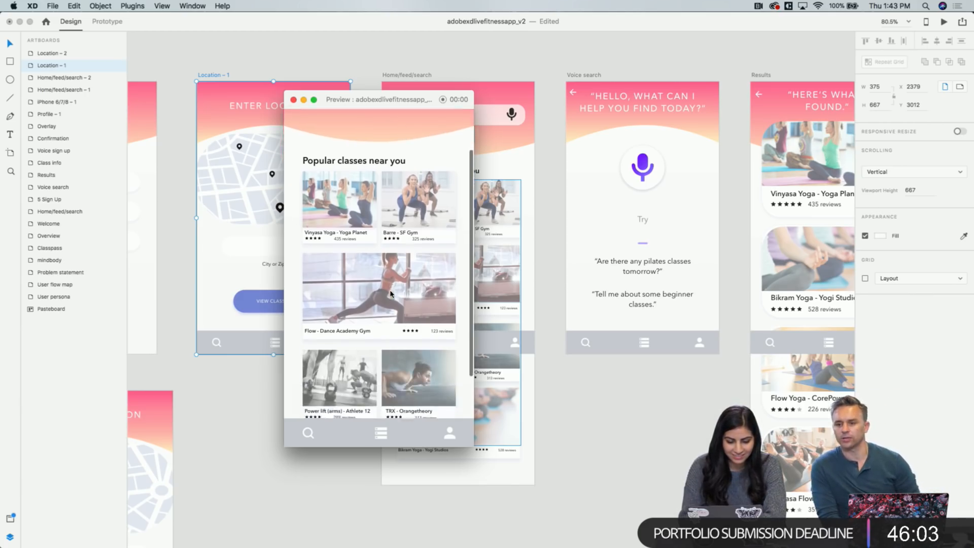
{"action": "scroll", "coordinate": [391, 294], "scroll_direction": "up", "scroll_amount": 3}
{"action": "scroll", "coordinate": [391, 293], "scroll_direction": "down", "scroll_amount": 6}
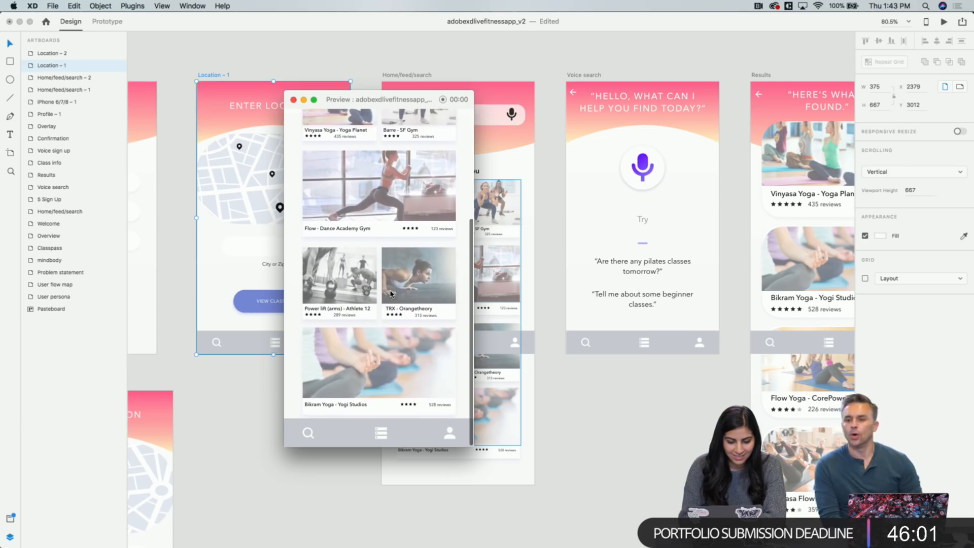
{"action": "scroll", "coordinate": [391, 293], "scroll_direction": "up", "scroll_amount": 5}
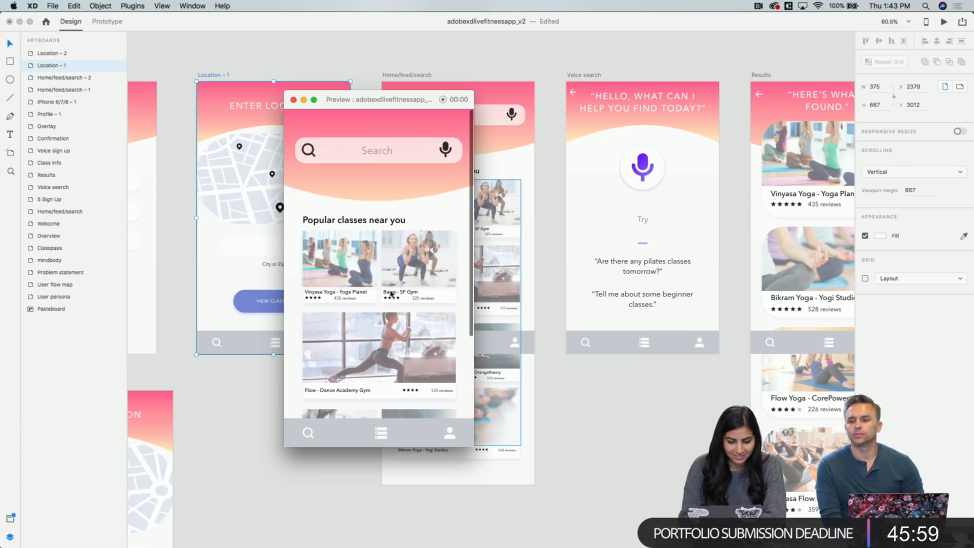
{"action": "scroll", "coordinate": [391, 293], "scroll_direction": "down", "scroll_amount": 3}
{"action": "scroll", "coordinate": [391, 293], "scroll_direction": "up", "scroll_amount": 3}
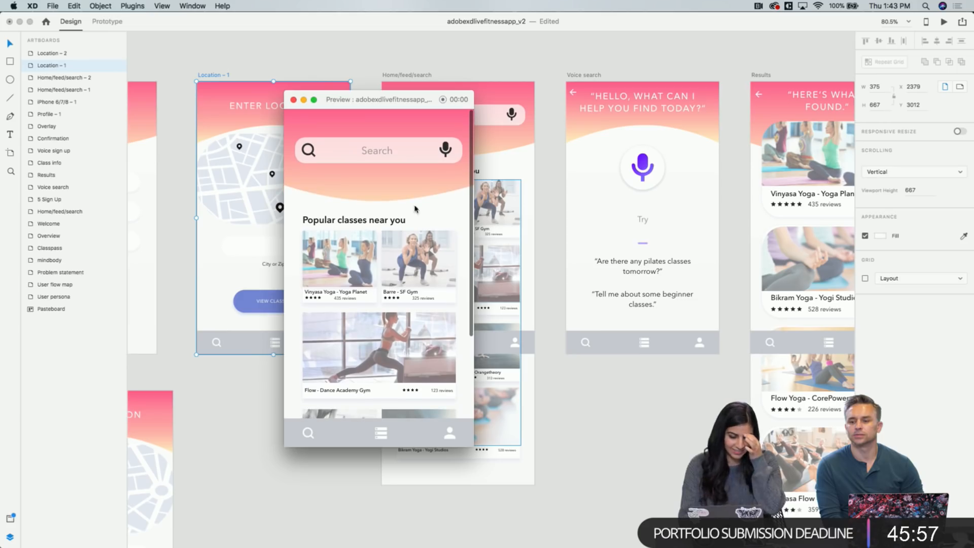
{"action": "left_click", "coordinate": [293, 99]}
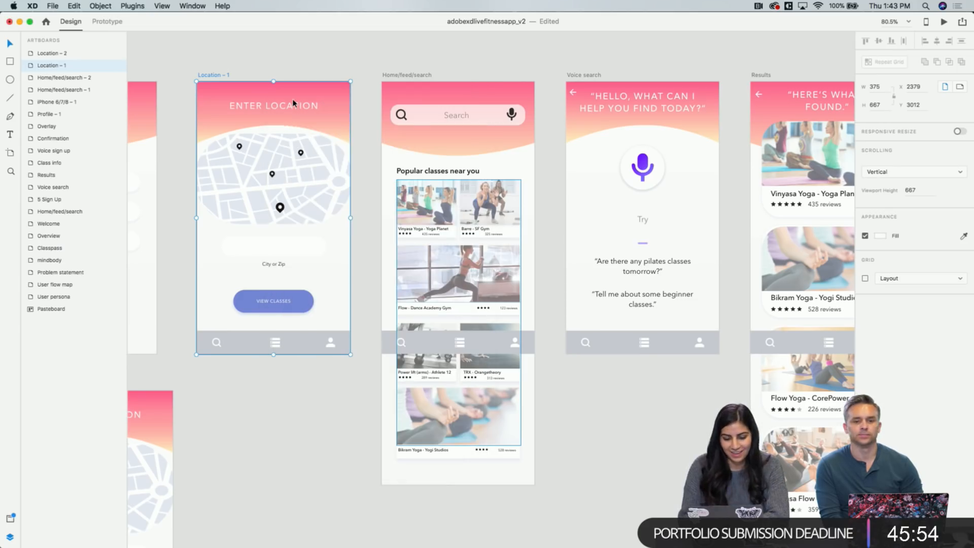
Link the microphone icon in the Home/feed/search search bar to Voice search with Tap, Auto-Animate, Ease In-Out and 0.4 s duration
{"action": "double_click", "coordinate": [512, 115]}
{"action": "left_click", "coordinate": [527, 75]}
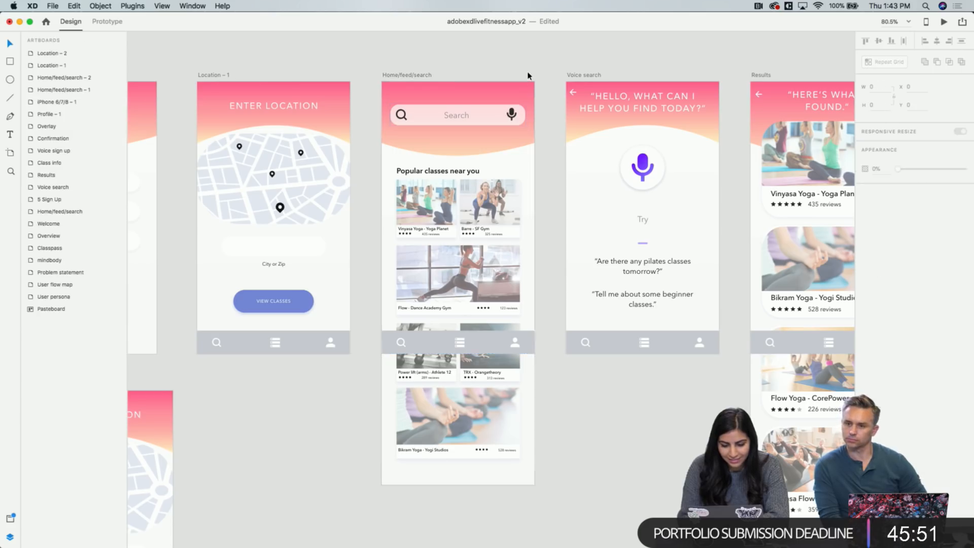
{"action": "scroll", "coordinate": [527, 75], "scroll_direction": "right", "scroll_amount": 5}
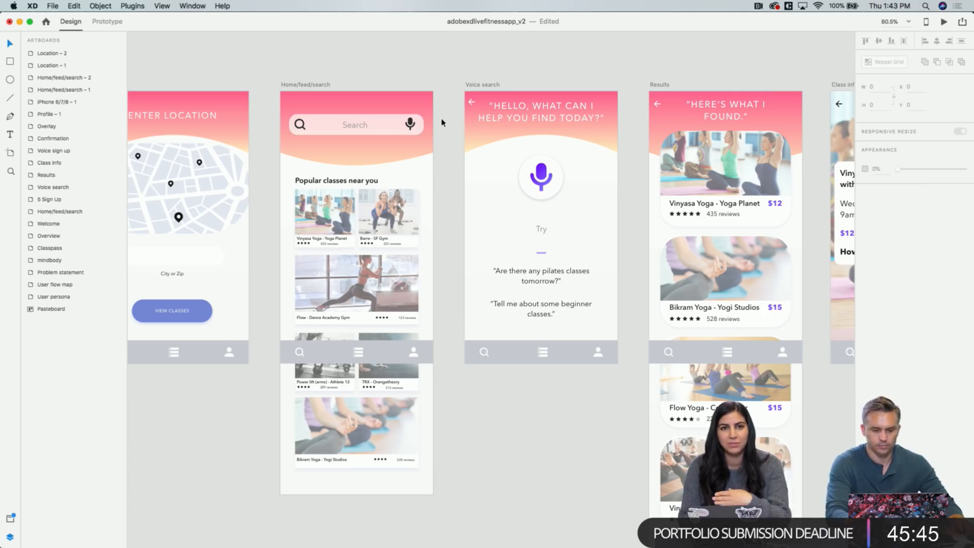
{"action": "left_click", "coordinate": [107, 21]}
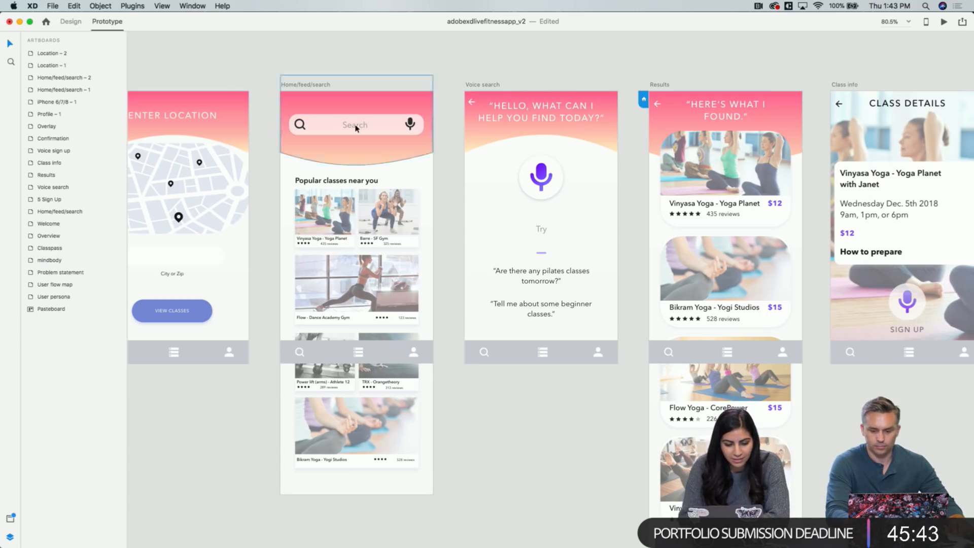
{"action": "left_click", "coordinate": [411, 126]}
{"action": "double_click", "coordinate": [411, 125]}
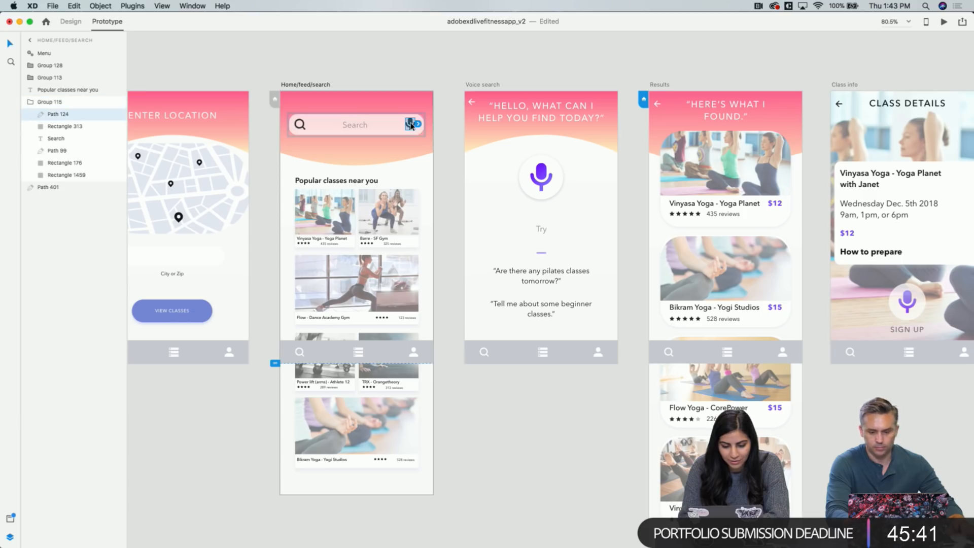
{"action": "left_click_drag", "start_coordinate": [419, 126], "coordinate": [517, 159]}
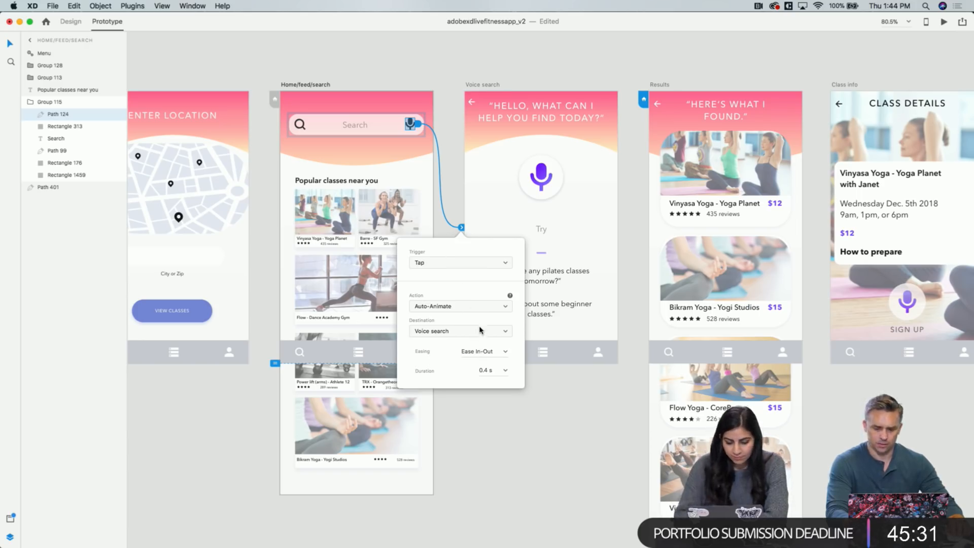
Rename the header background shape on the Voice search artboard as Path 401, matching the header shape on Home/feed/search
{"action": "left_click", "coordinate": [467, 135]}
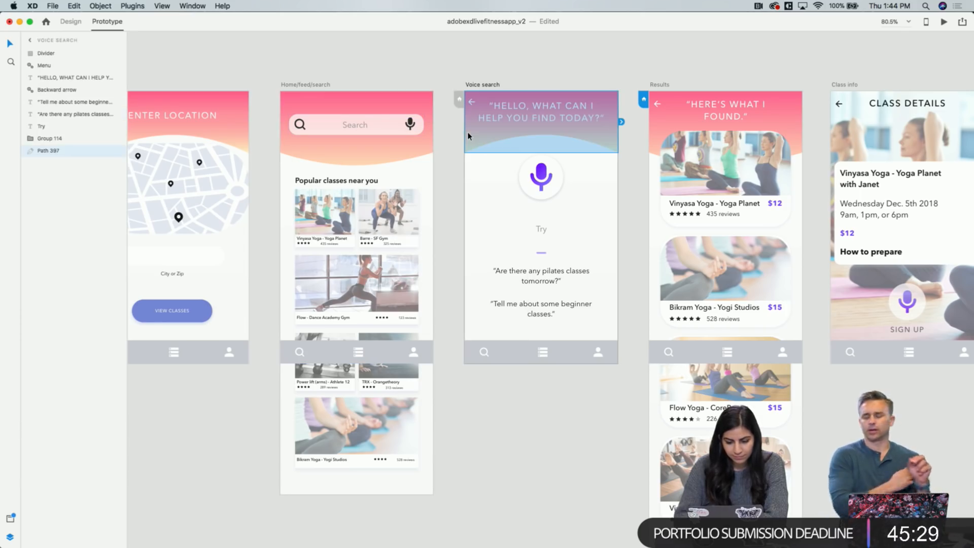
{"action": "left_click", "coordinate": [67, 22]}
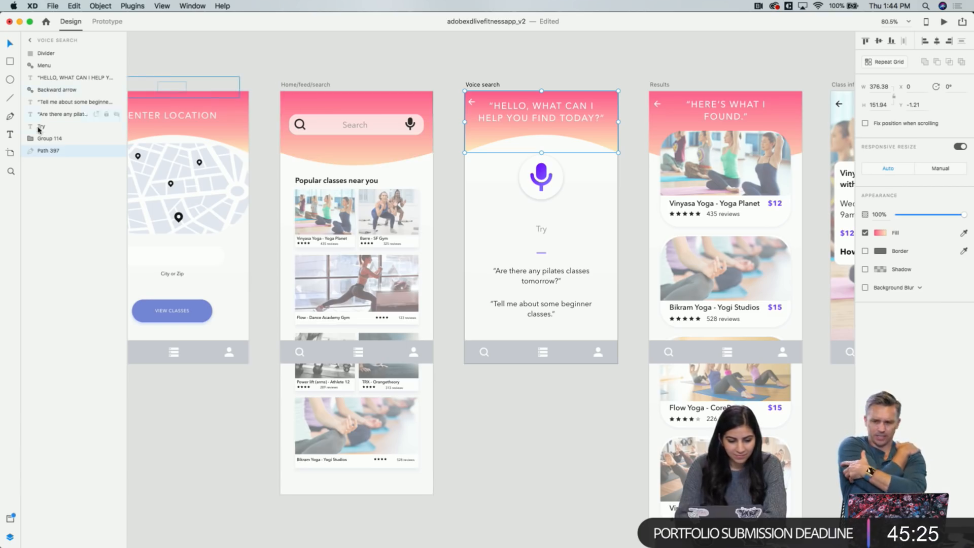
{"action": "double_click", "coordinate": [59, 151]}
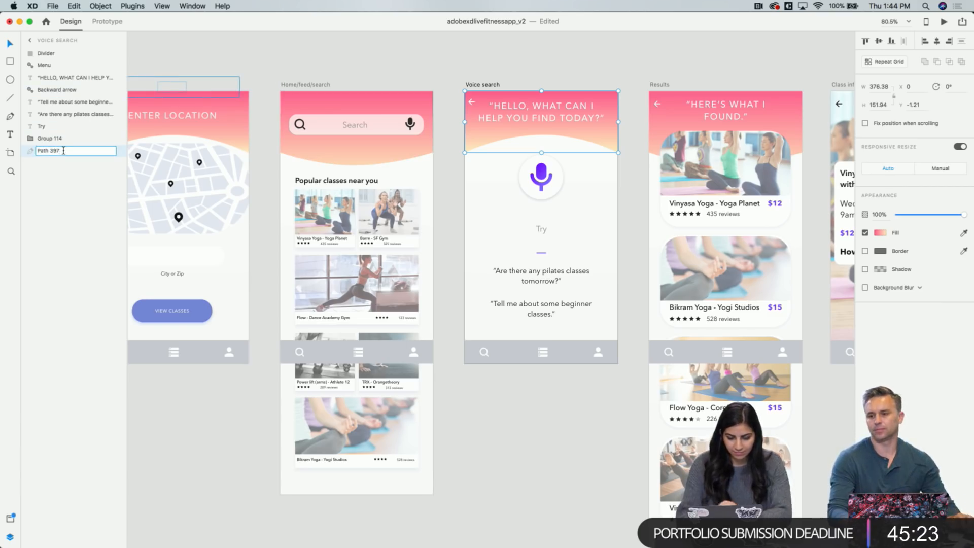
{"action": "key", "text": "BackSpace"}
{"action": "key", "text": "BackSpace"}
{"action": "type", "text": "401"}
{"action": "key", "text": "Return"}
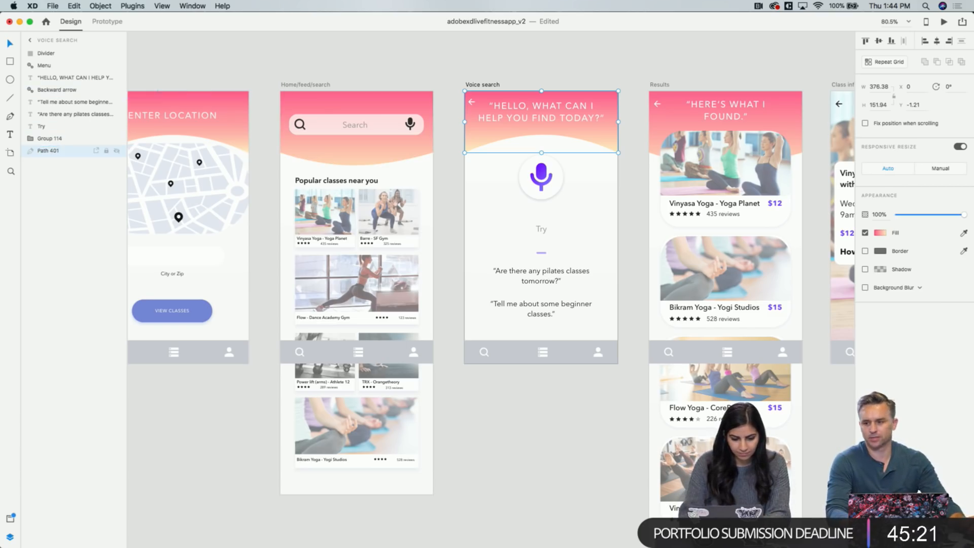
{"action": "left_click", "coordinate": [331, 103]}
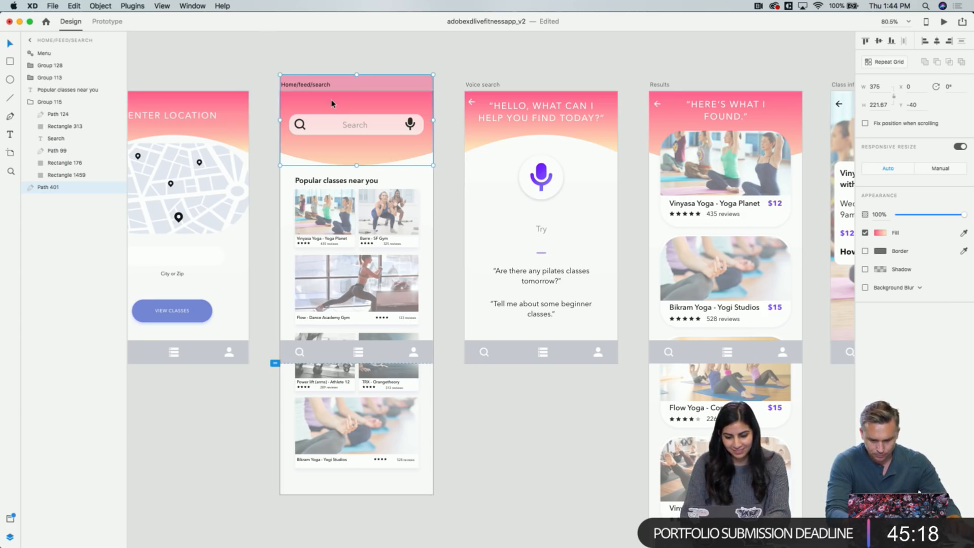
{"action": "left_click", "coordinate": [440, 86]}
{"action": "scroll", "coordinate": [441, 86], "scroll_direction": "right", "scroll_amount": 5}
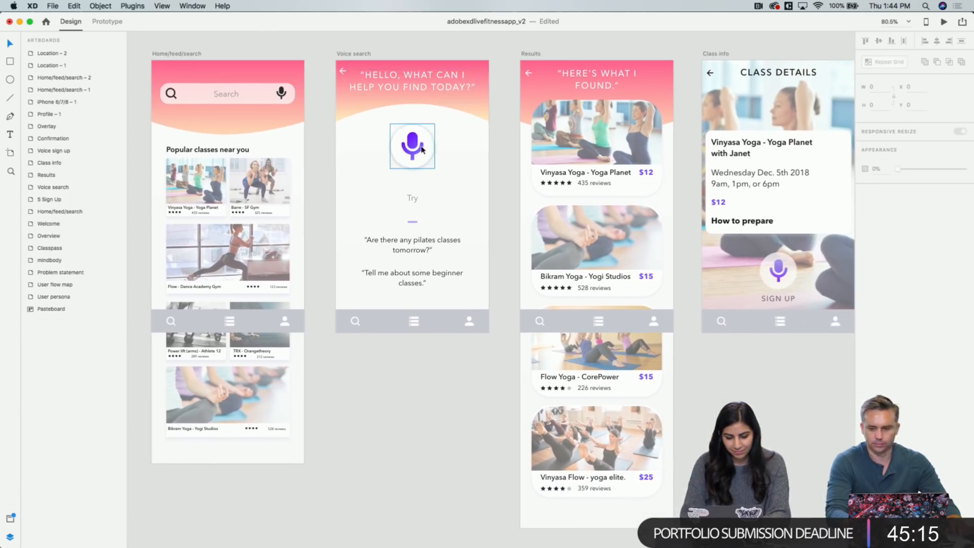
{"action": "scroll", "coordinate": [413, 147], "scroll_direction": "right", "scroll_amount": 5}
{"action": "scroll", "coordinate": [407, 147], "scroll_direction": "up", "scroll_amount": 3}
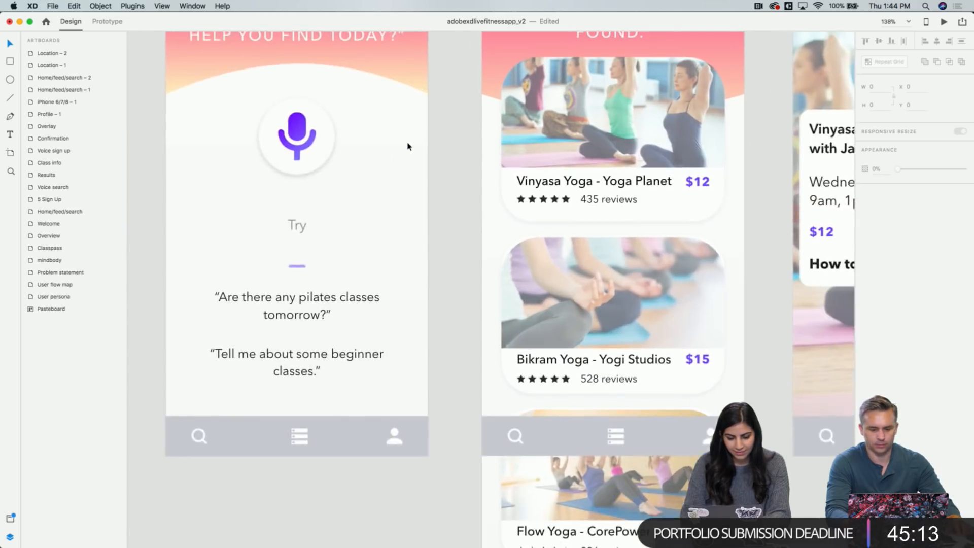
{"action": "scroll", "coordinate": [407, 147], "scroll_direction": "down", "scroll_amount": 4}
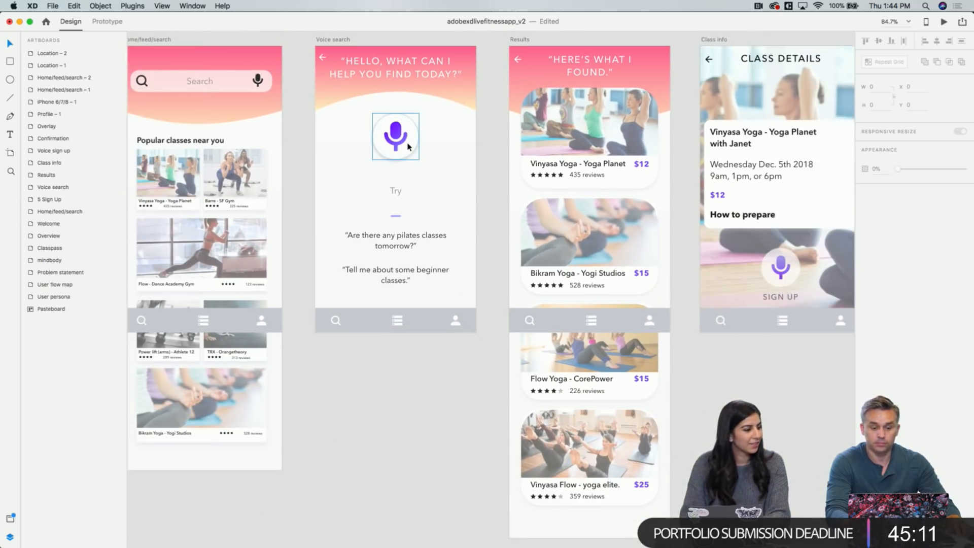
{"action": "scroll", "coordinate": [407, 146], "scroll_direction": "right", "scroll_amount": 3}
{"action": "scroll", "coordinate": [407, 147], "scroll_direction": "up", "scroll_amount": 1}
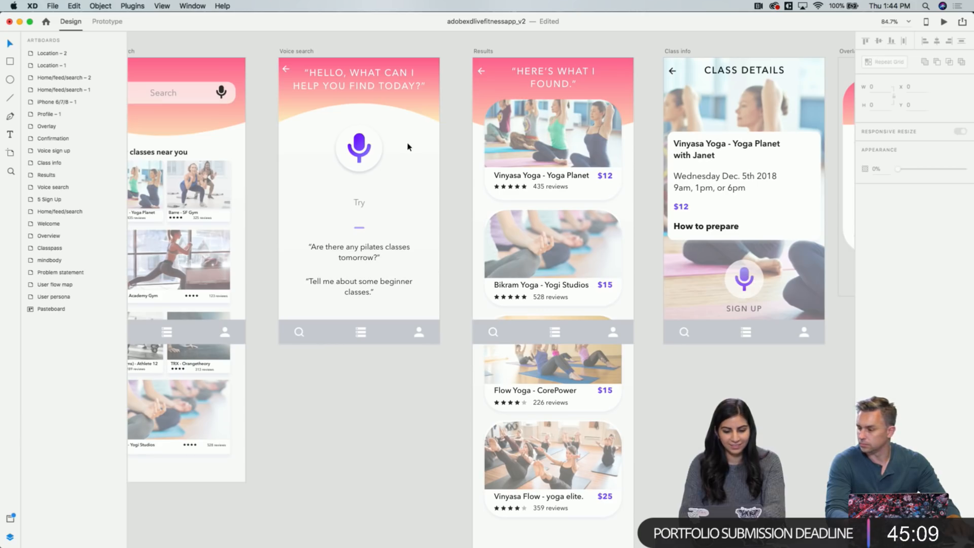
{"action": "scroll", "coordinate": [385, 196], "scroll_direction": "left", "scroll_amount": 3}
{"action": "scroll", "coordinate": [385, 196], "scroll_direction": "down", "scroll_amount": 1}
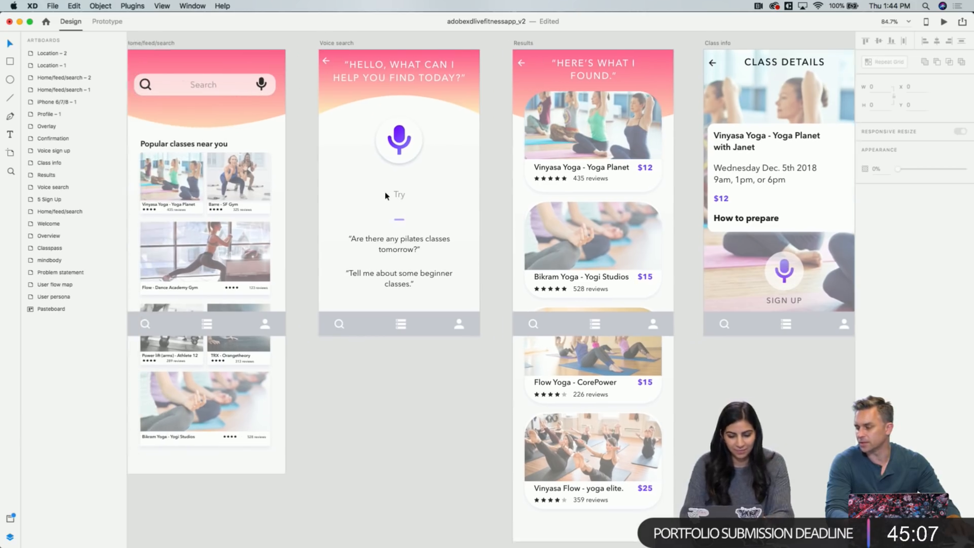
{"action": "scroll", "coordinate": [385, 196], "scroll_direction": "up", "scroll_amount": 2}
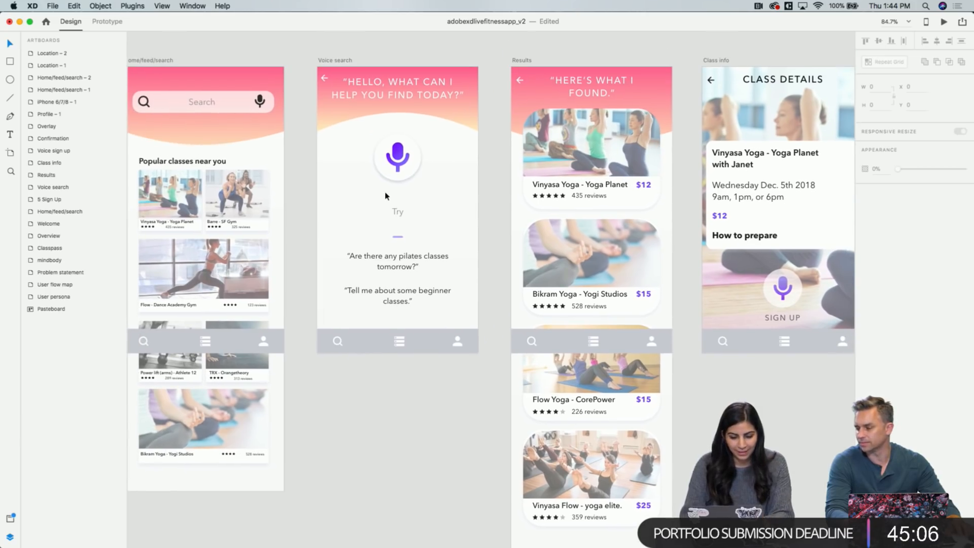
Review the interaction settings of the microphone icon's link from Home/feed/search to Voice search
{"action": "left_click", "coordinate": [339, 61]}
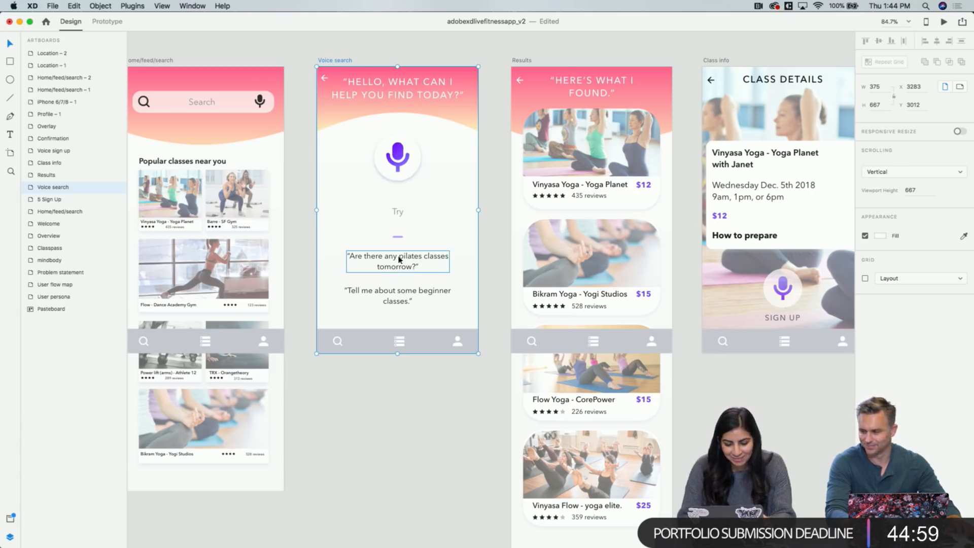
{"action": "left_click", "coordinate": [228, 101]}
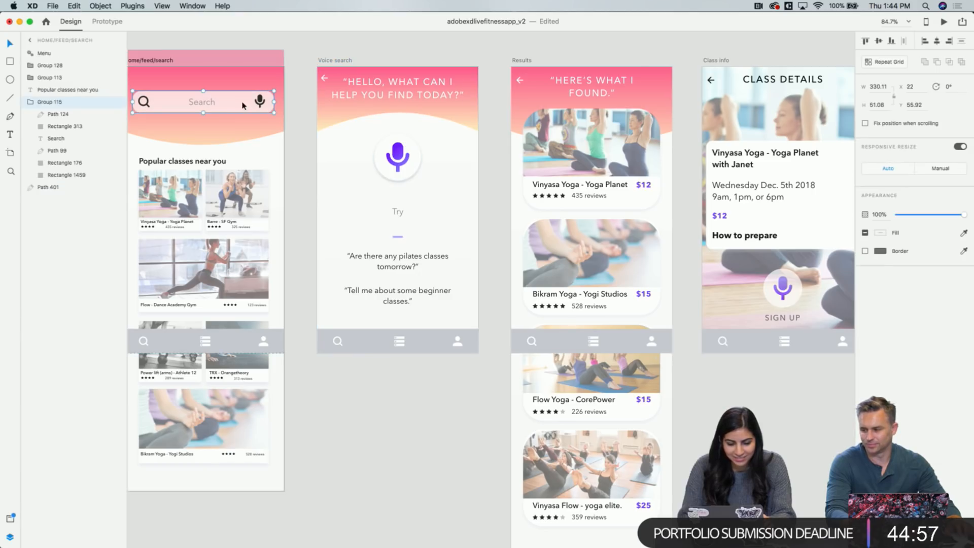
{"action": "left_click", "coordinate": [108, 25]}
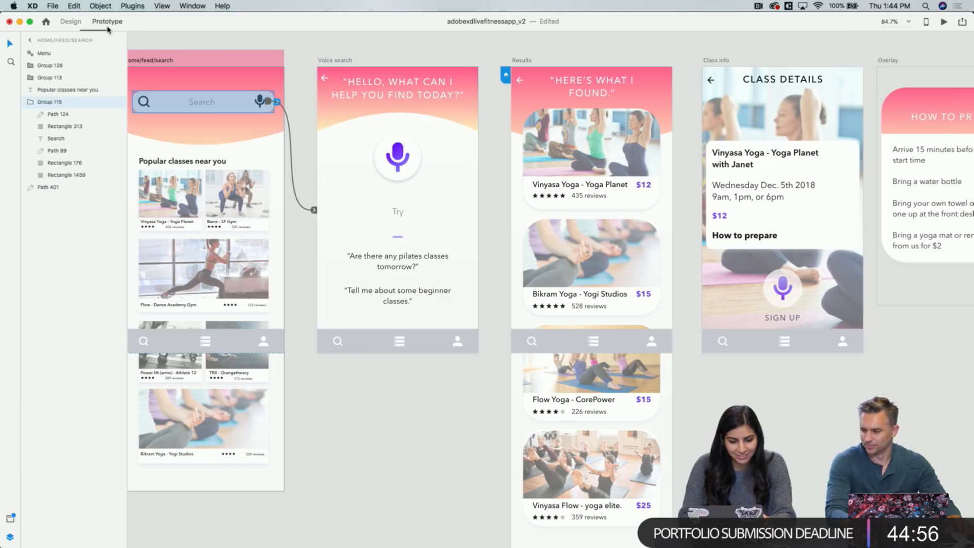
{"action": "left_click", "coordinate": [315, 211]}
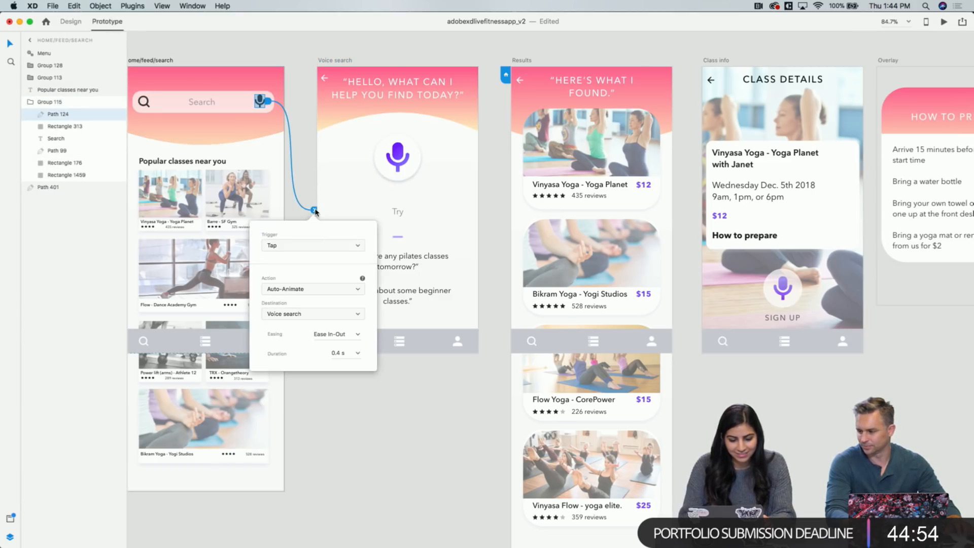
{"action": "left_click", "coordinate": [309, 162]}
Give the "Hello, what can I help you find today?" heading on Voice search a Speech Playback action with the Tap trigger
{"action": "left_click", "coordinate": [338, 61]}
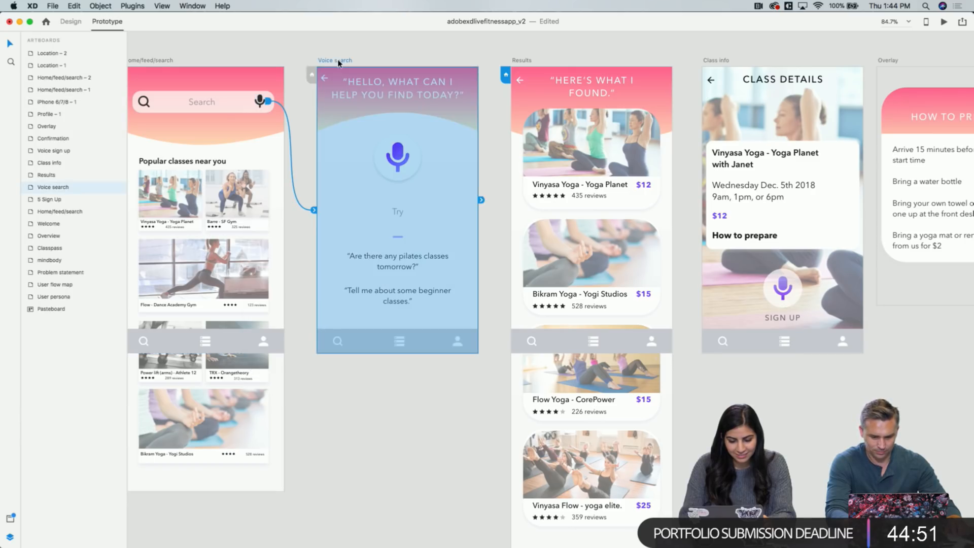
{"action": "left_click", "coordinate": [357, 90]}
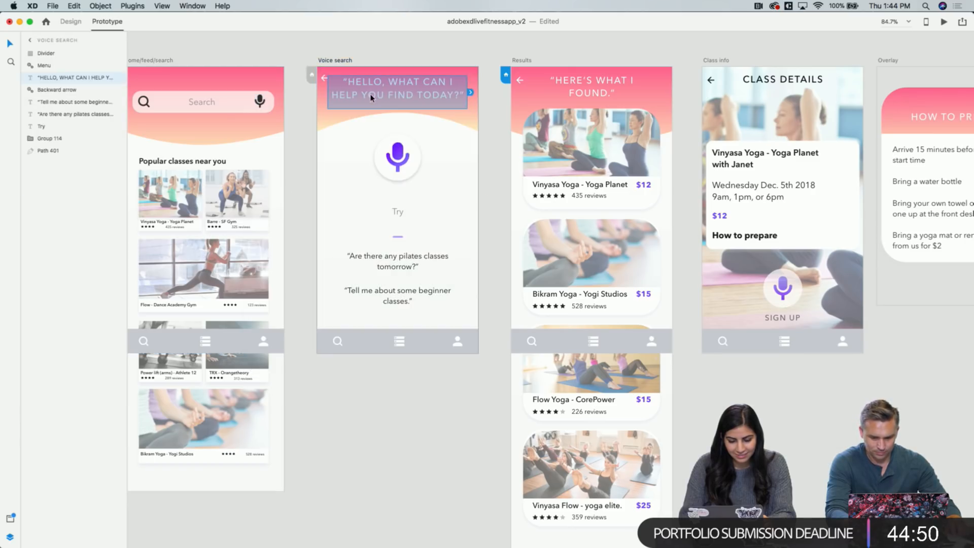
{"action": "left_click", "coordinate": [470, 94]}
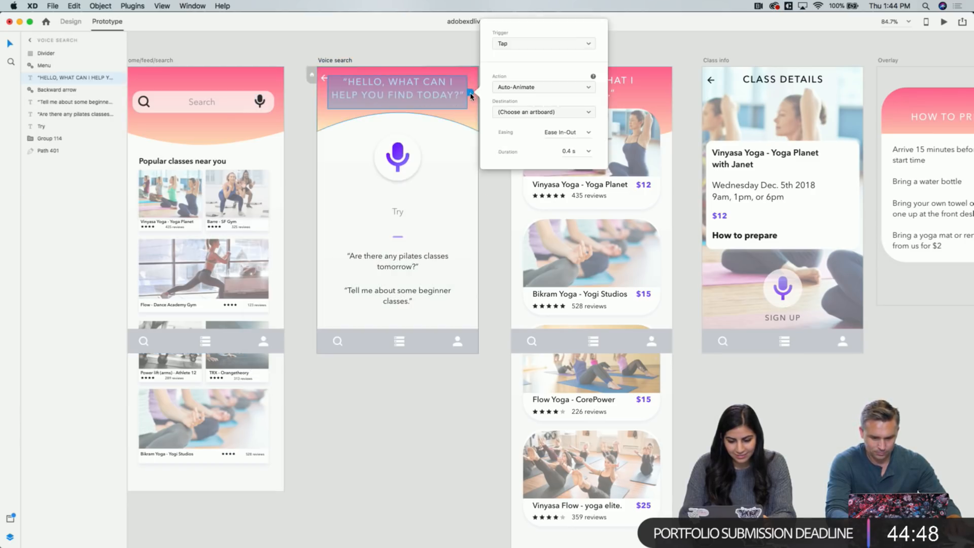
{"action": "left_click", "coordinate": [520, 93]}
{"action": "left_click", "coordinate": [529, 104]}
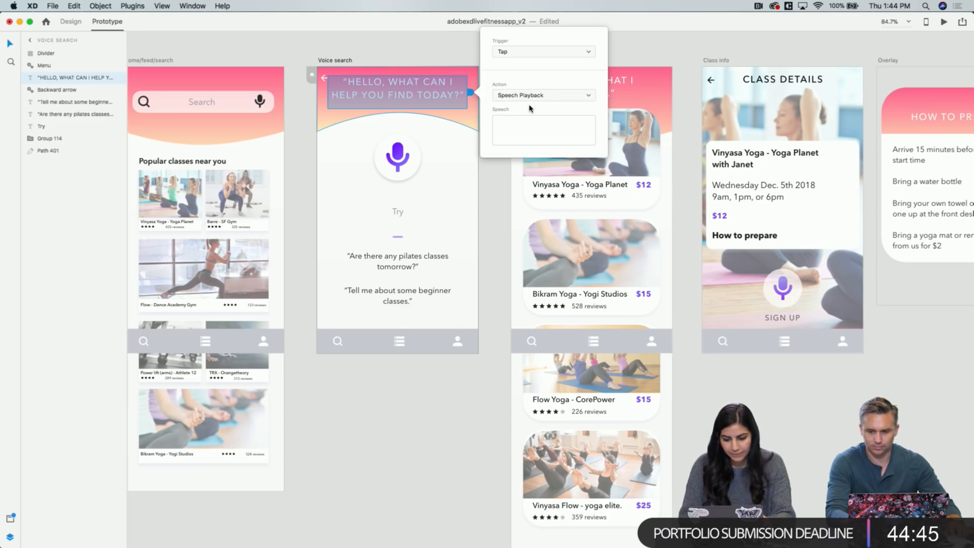
{"action": "left_click", "coordinate": [526, 53]}
{"action": "left_click", "coordinate": [524, 54]}
{"action": "left_click", "coordinate": [446, 62]}
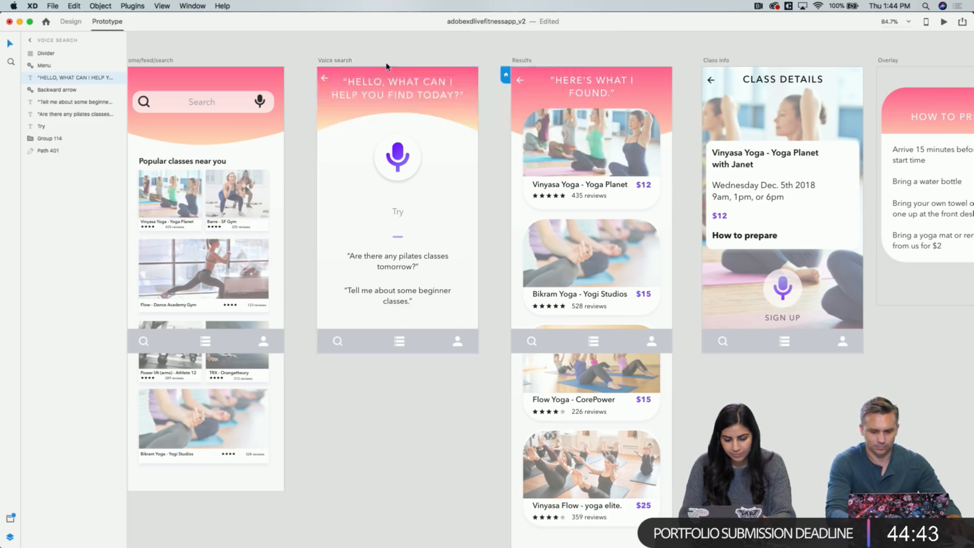
Add a Time-triggered Speech Playback with 0 s delay to the Voice search artboard, saying "Hello, what can i help you find toay?"
{"action": "left_click", "coordinate": [343, 60]}
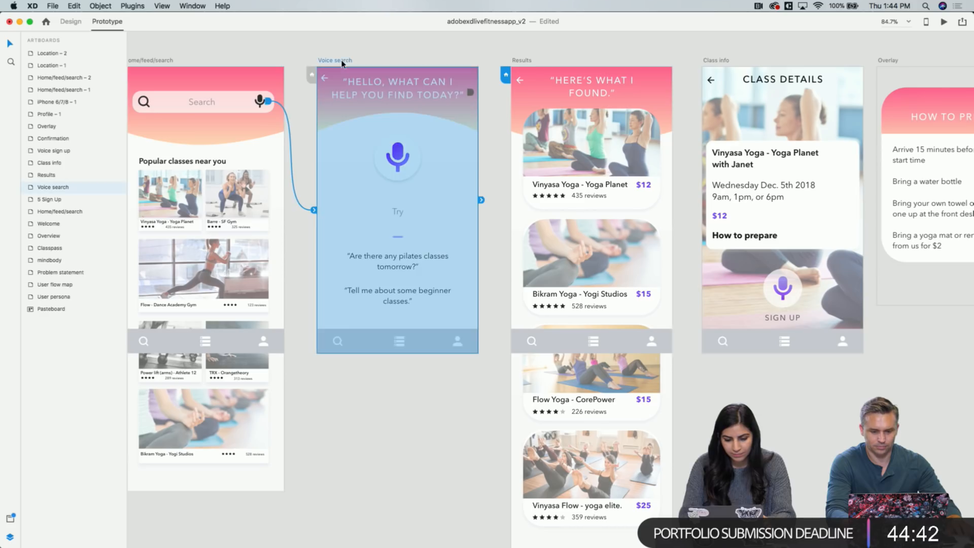
{"action": "left_click", "coordinate": [482, 201]}
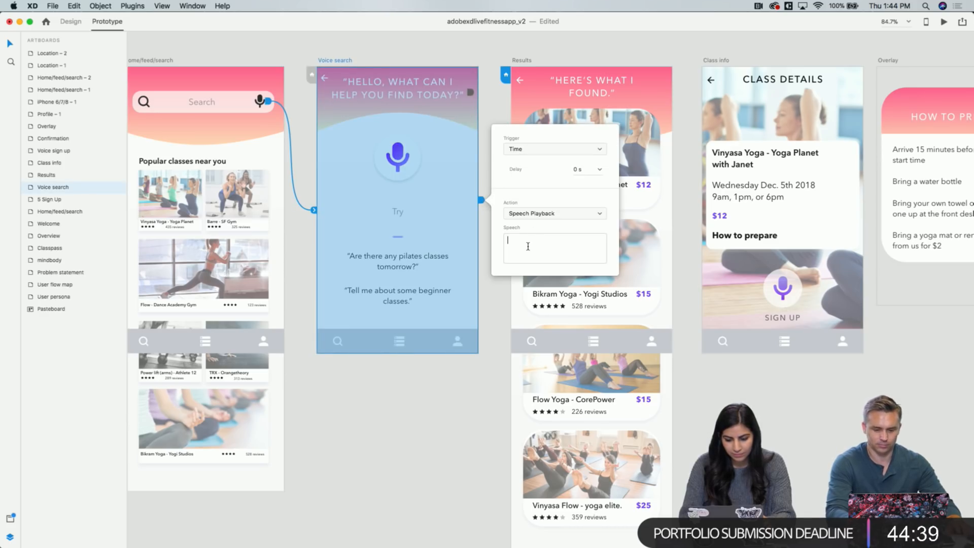
{"action": "type", "text": "HELL"}
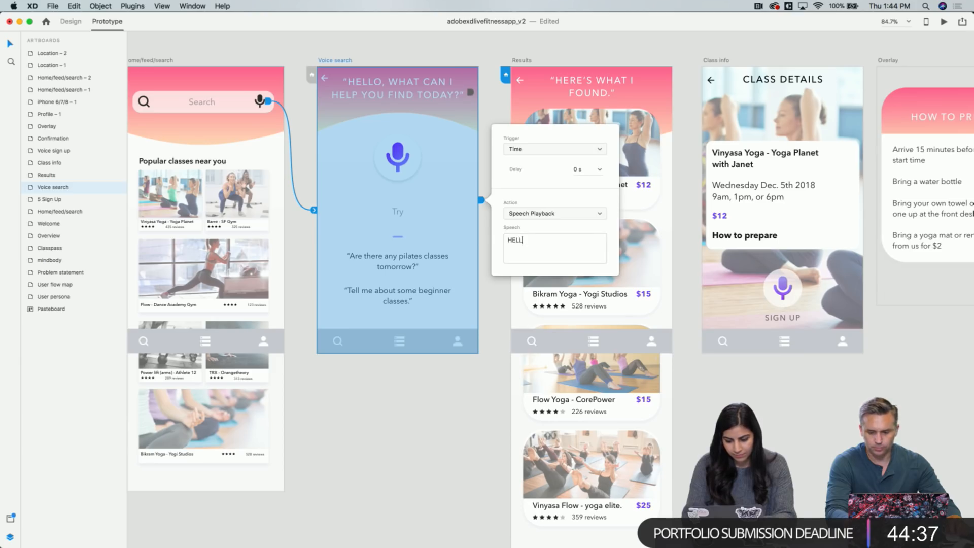
{"action": "key", "text": "BackSpace"}
{"action": "key", "text": "BackSpace"}
{"action": "key", "text": "BackSpace"}
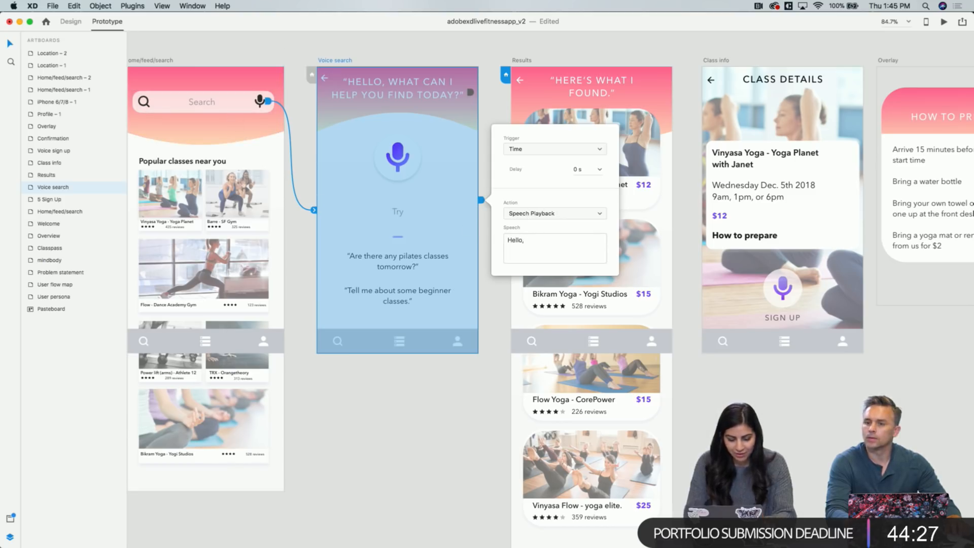
{"action": "type", "text": "what can i help yo"}
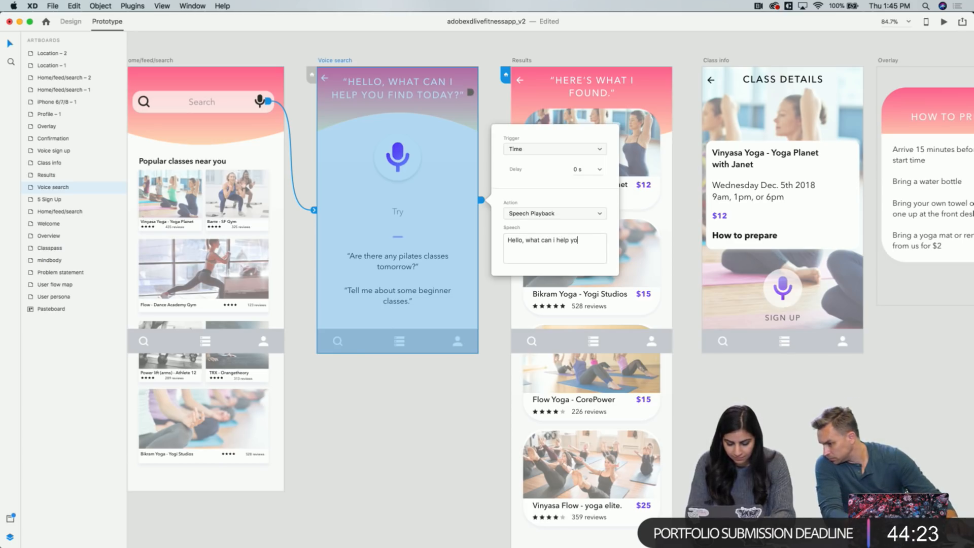
{"action": "key", "text": "BackSpace"}
{"action": "key", "text": "BackSpace"}
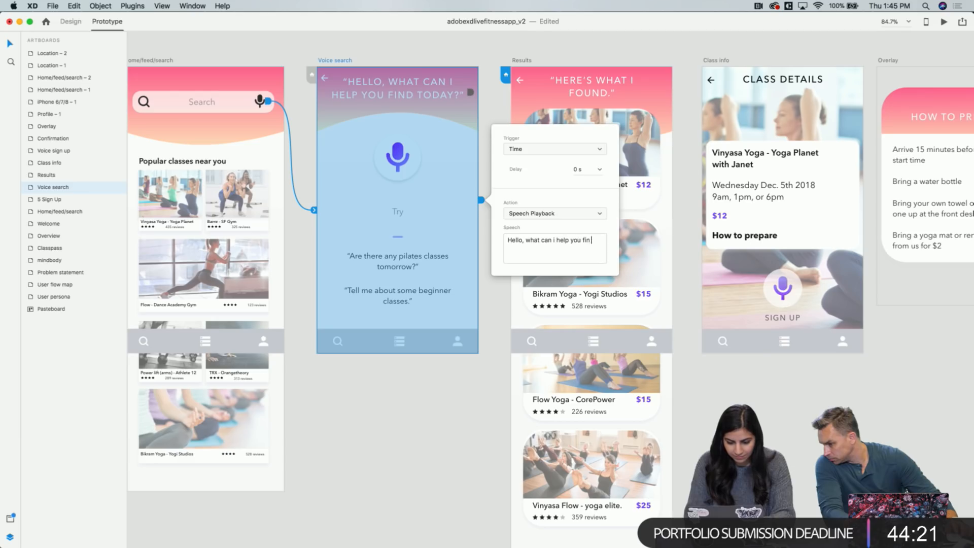
{"action": "type", "text": "d toay"}
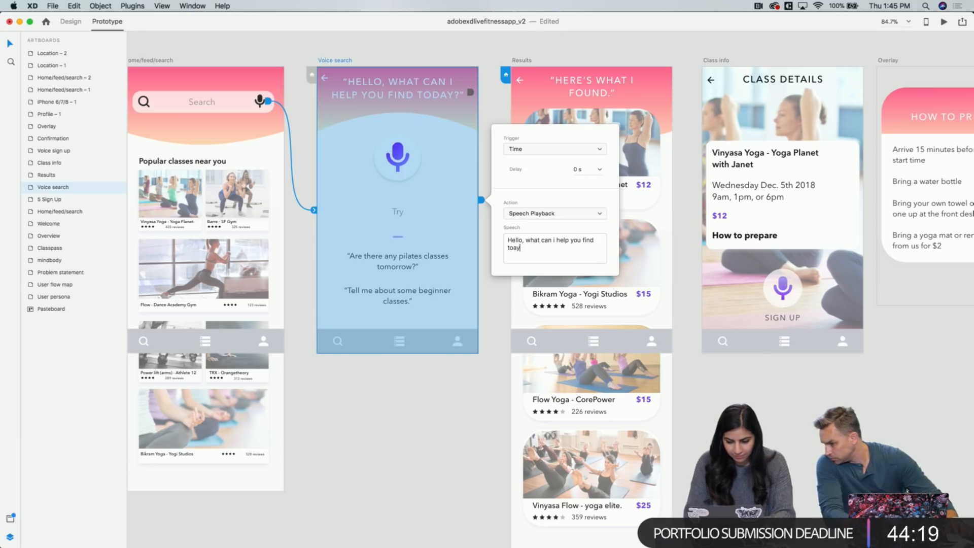
{"action": "type", "text": "?"}
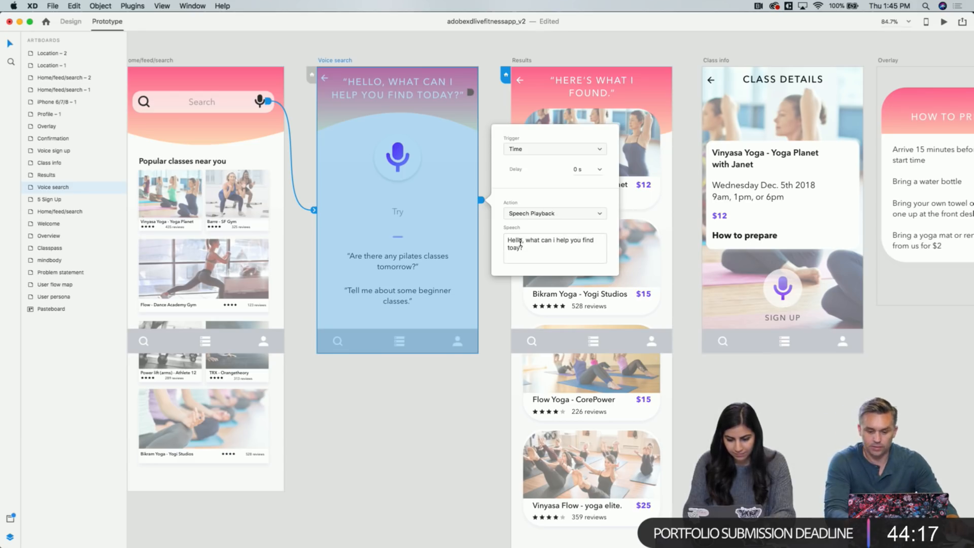
{"action": "left_click", "coordinate": [497, 110]}
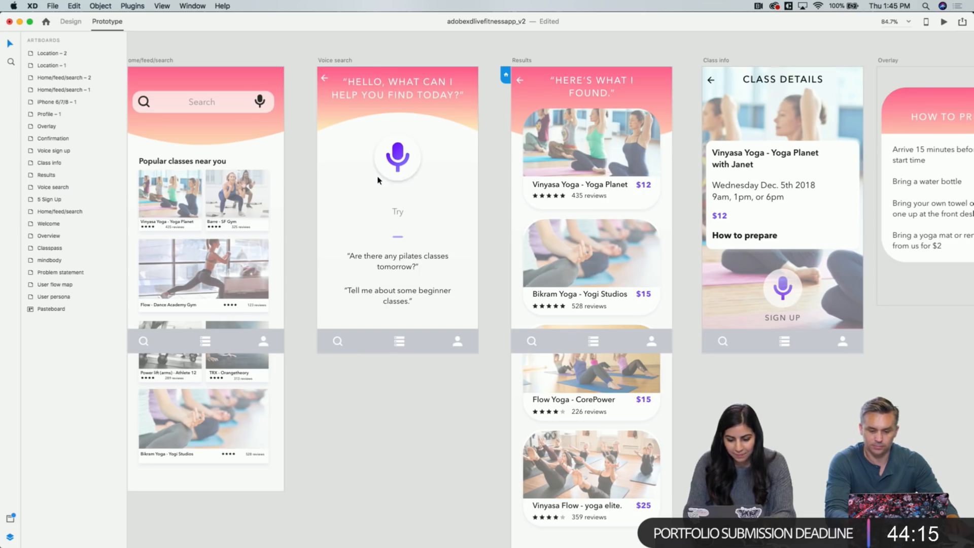
Preview from Home/feed/search through the search bar's microphone icon to hear the Voice search speech, raising the sound volume
{"action": "scroll", "coordinate": [214, 66], "scroll_direction": "left", "scroll_amount": 3}
{"action": "left_click", "coordinate": [193, 56]}
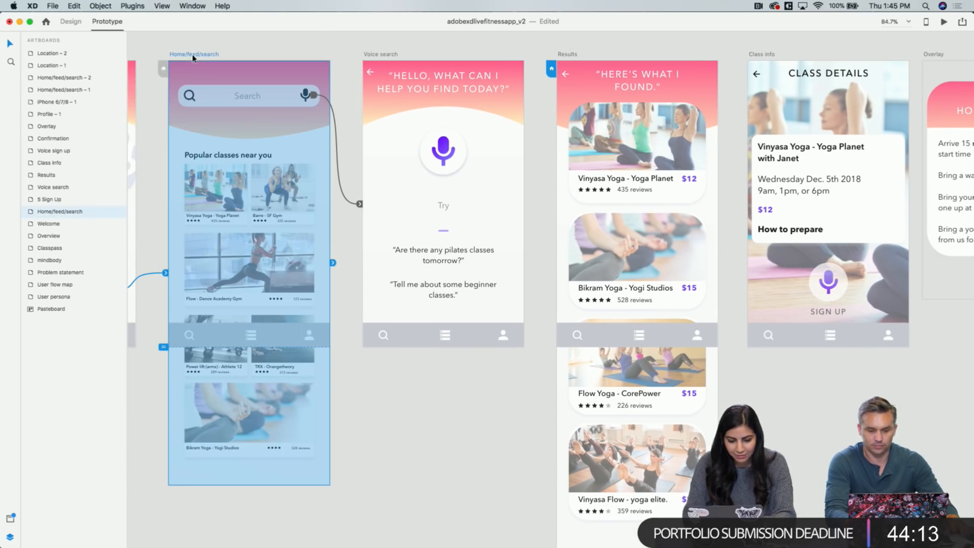
{"action": "left_click", "coordinate": [943, 21]}
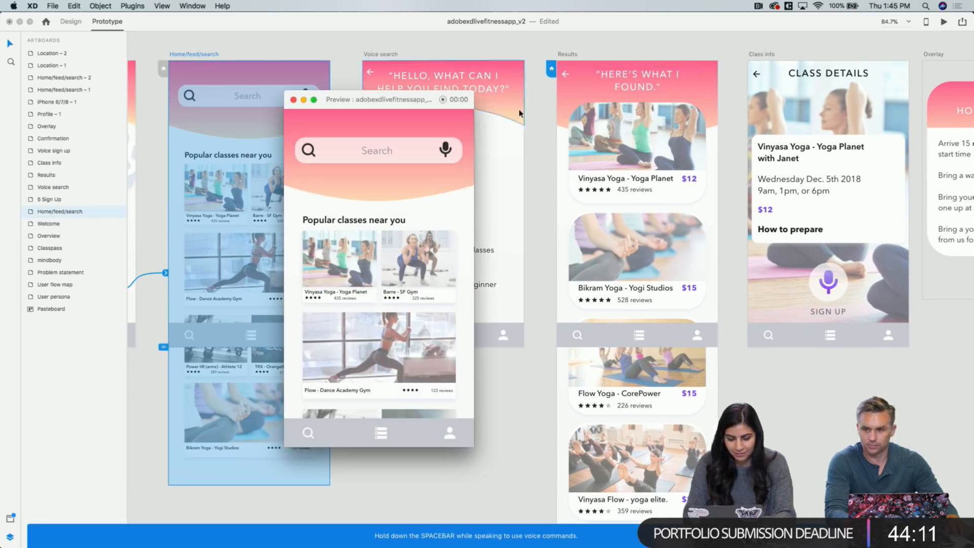
{"action": "left_click", "coordinate": [445, 150]}
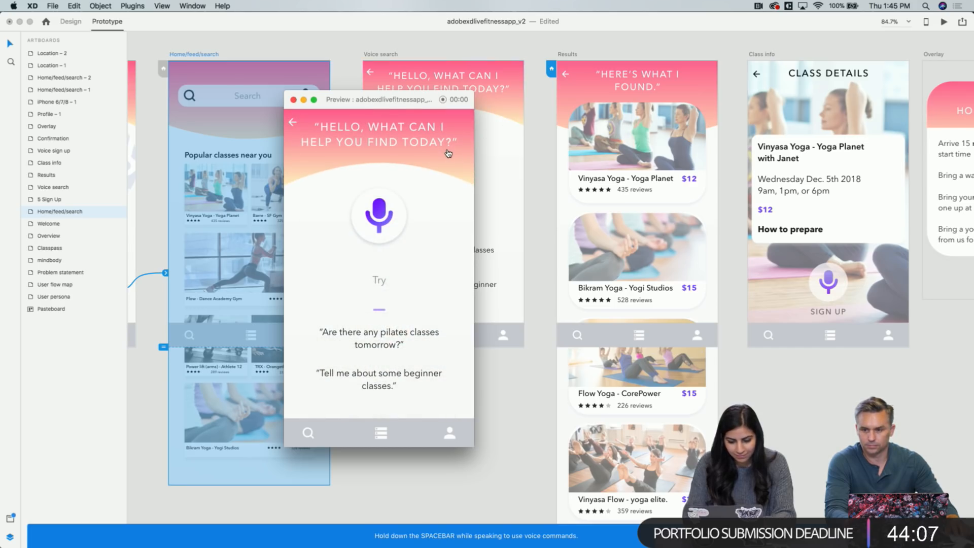
{"action": "key", "text": "XF86AudioRaiseVolume"}
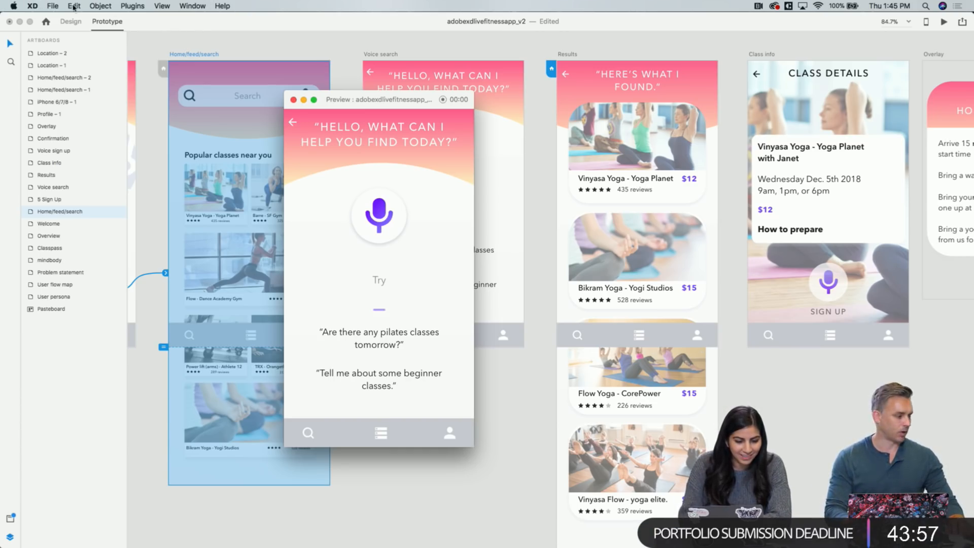
{"action": "left_click", "coordinate": [53, 6]}
{"action": "mouse_move", "coordinate": [29, 7]}
{"action": "mouse_move", "coordinate": [14, 6]}
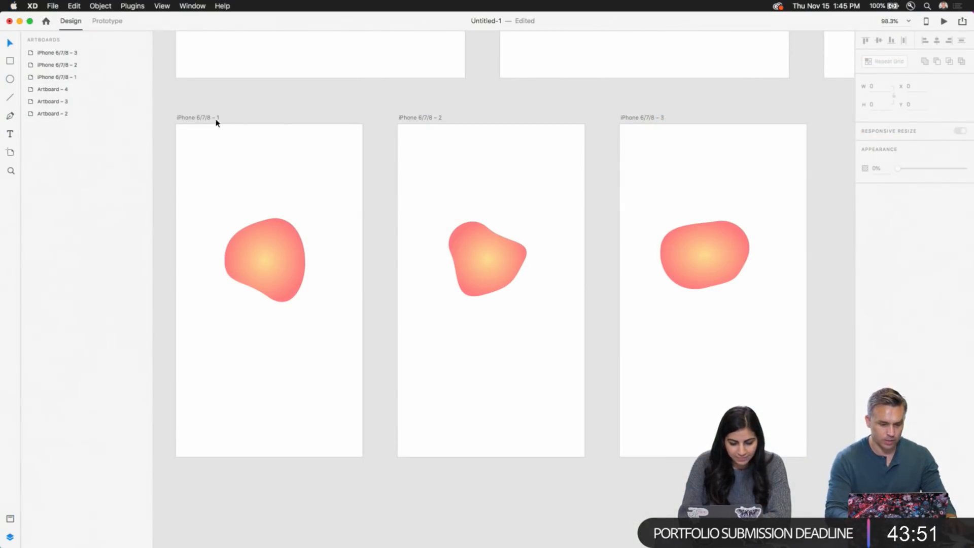
Redirect iPhone 6/7/8 – 2's time-triggered Auto-Animate link to iPhone 6/7/8 – 3, and link iPhone 6/7/8 – 3 back to iPhone 6/7/8 – 1 likewise
{"action": "left_click", "coordinate": [201, 118]}
{"action": "left_click", "coordinate": [428, 117]}
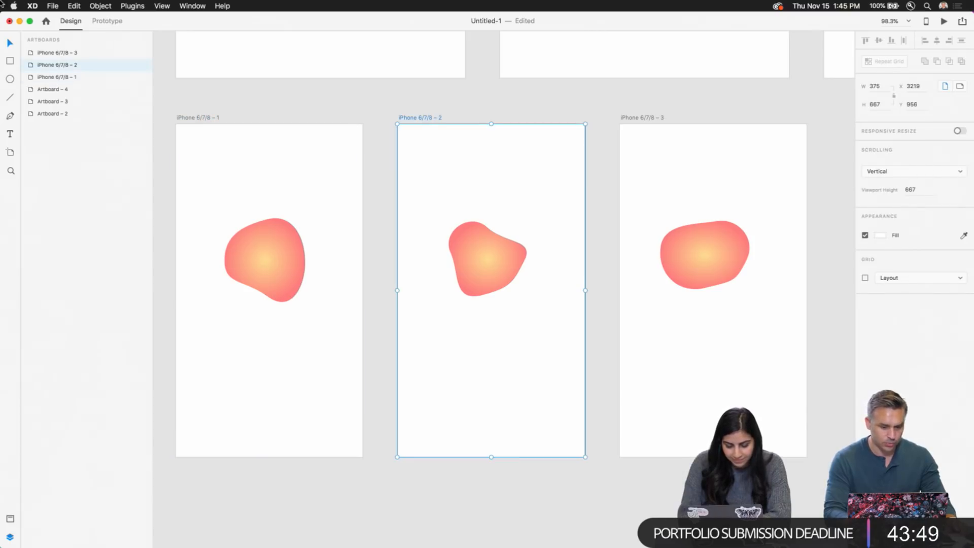
{"action": "left_click", "coordinate": [115, 24]}
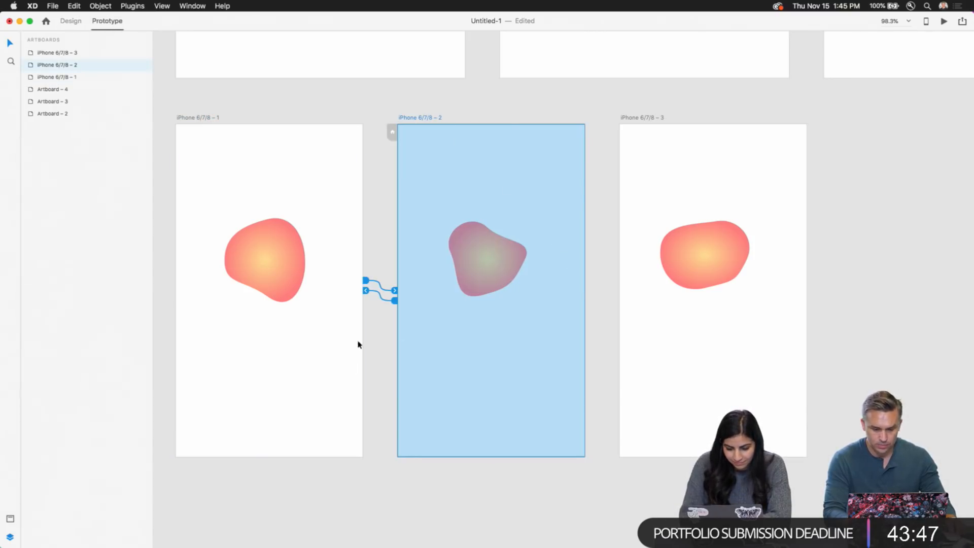
{"action": "left_click_drag", "start_coordinate": [395, 300], "coordinate": [669, 312]}
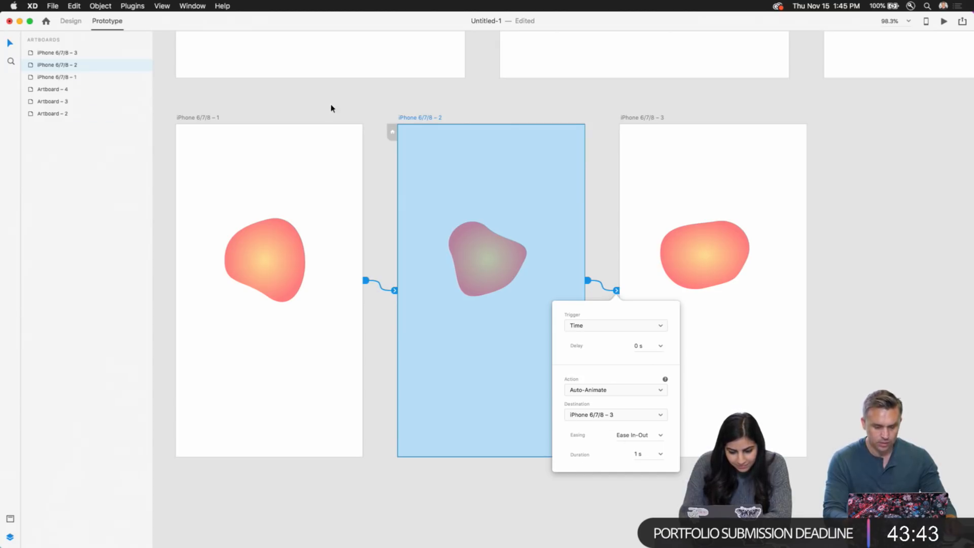
{"action": "left_click", "coordinate": [633, 120]}
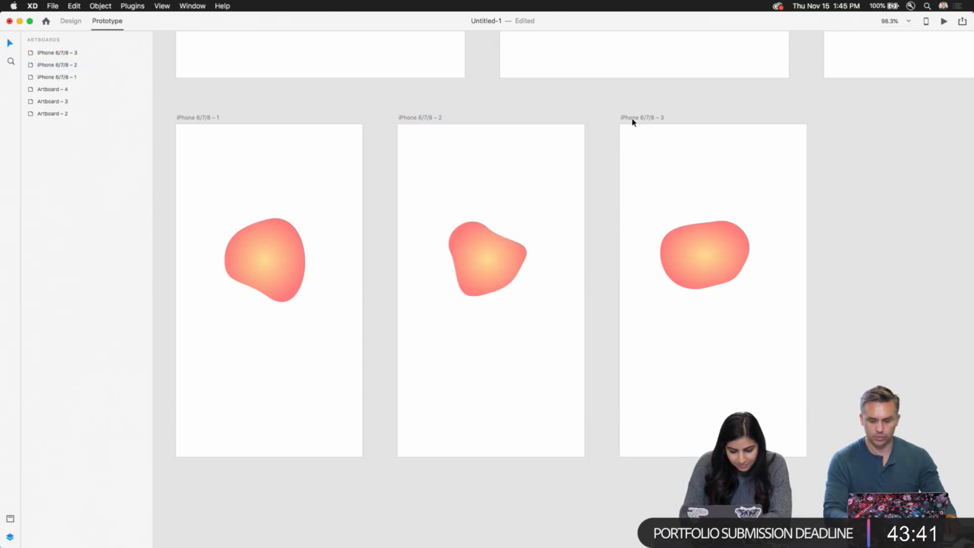
{"action": "left_click_drag", "start_coordinate": [809, 280], "coordinate": [309, 372]}
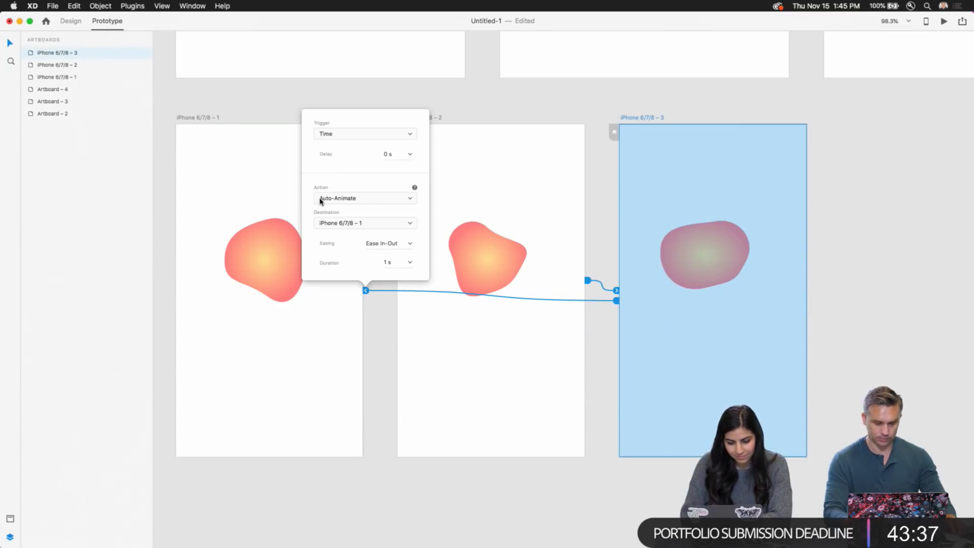
Preview the looping gradient blob animation starting from the iPhone 6/7/8 – 1 artboard
{"action": "left_click", "coordinate": [180, 122]}
{"action": "left_click", "coordinate": [944, 21]}
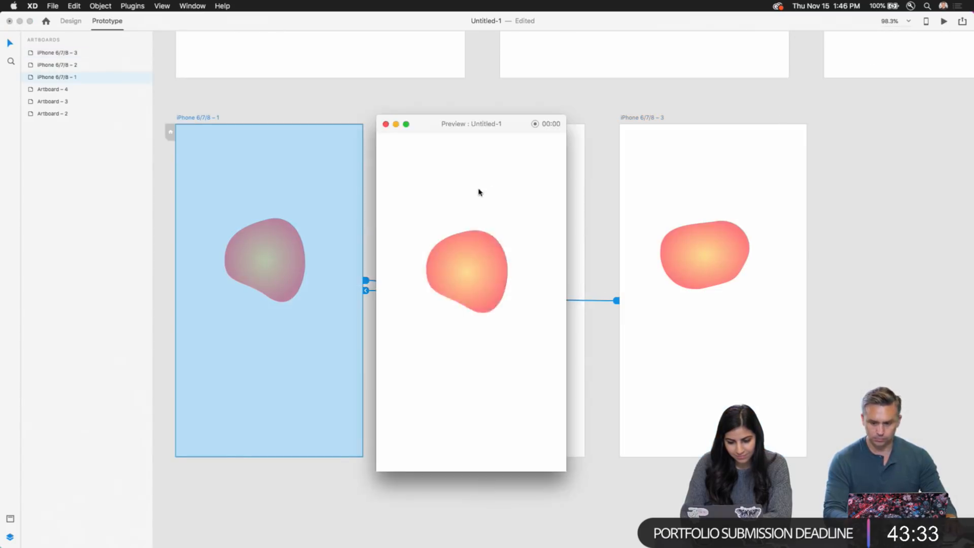
{"action": "scroll", "coordinate": [332, 150], "scroll_direction": "left", "scroll_amount": 1}
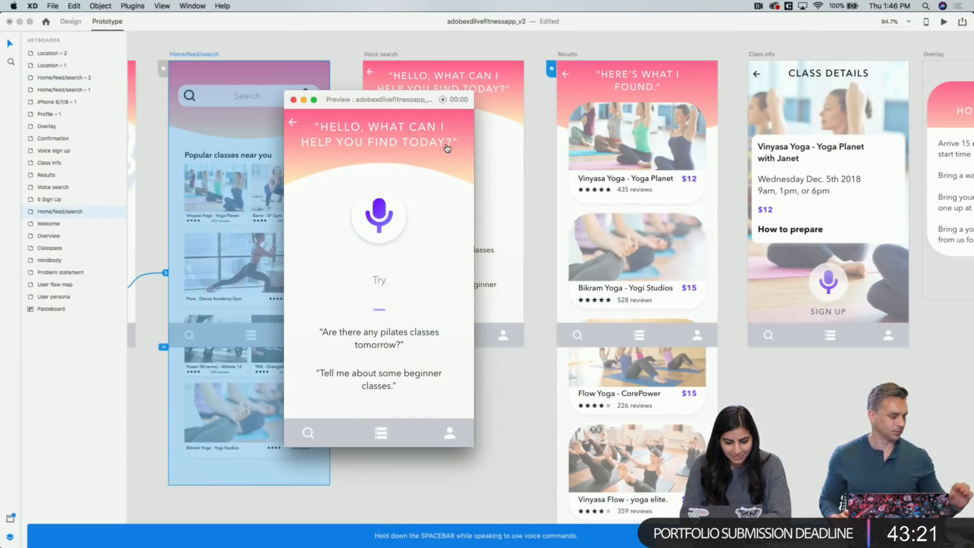
Close the fitness app preview and correct the Voice search artboard's timed speech text to "Hello, what can i help you find today?"
{"action": "key", "text": "XF86AudioRaiseVolume"}
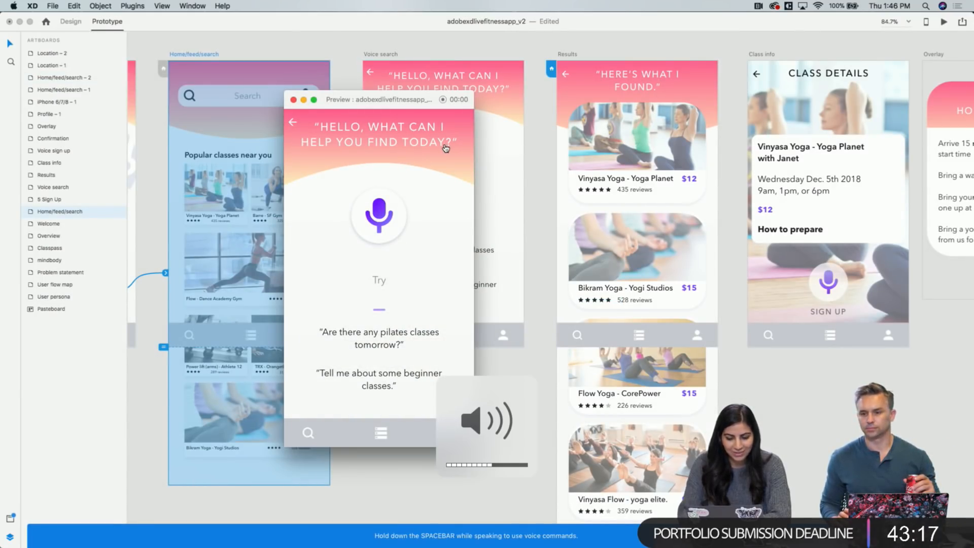
{"action": "left_click", "coordinate": [293, 100]}
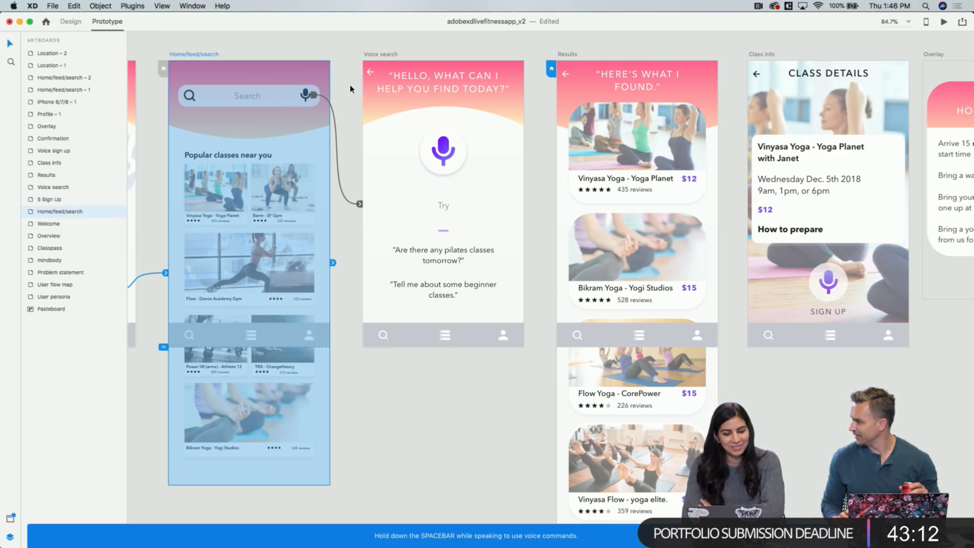
{"action": "left_click", "coordinate": [382, 54]}
{"action": "left_click", "coordinate": [527, 194]}
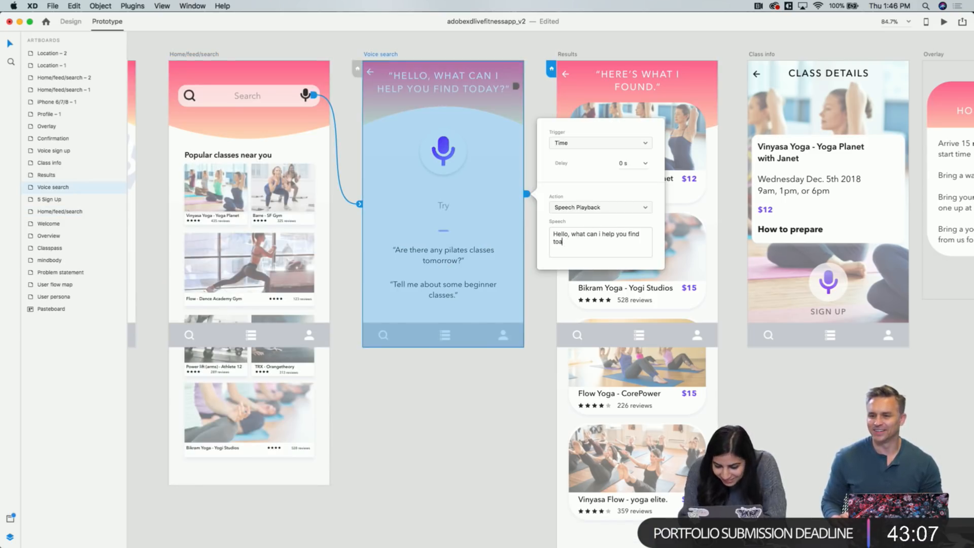
{"action": "type", "text": "day"}
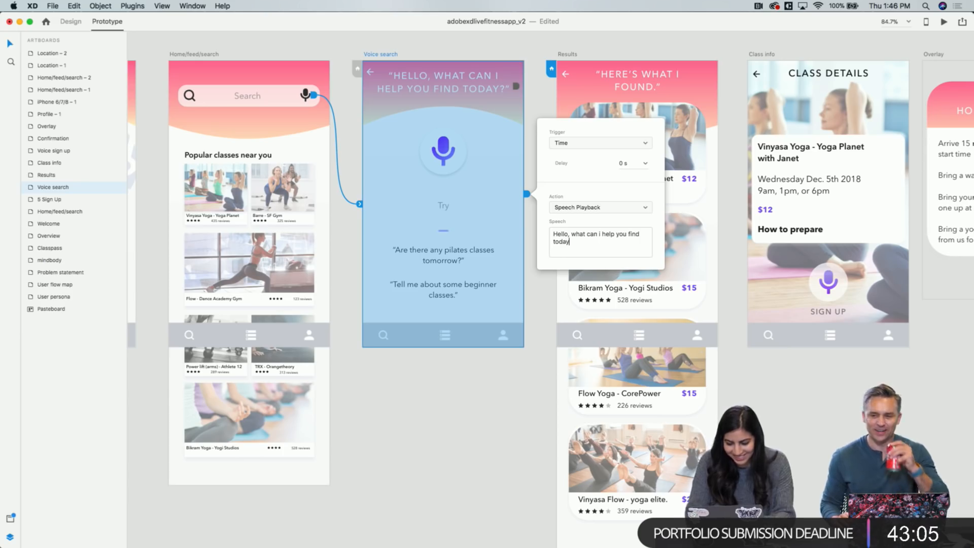
{"action": "type", "text": "?"}
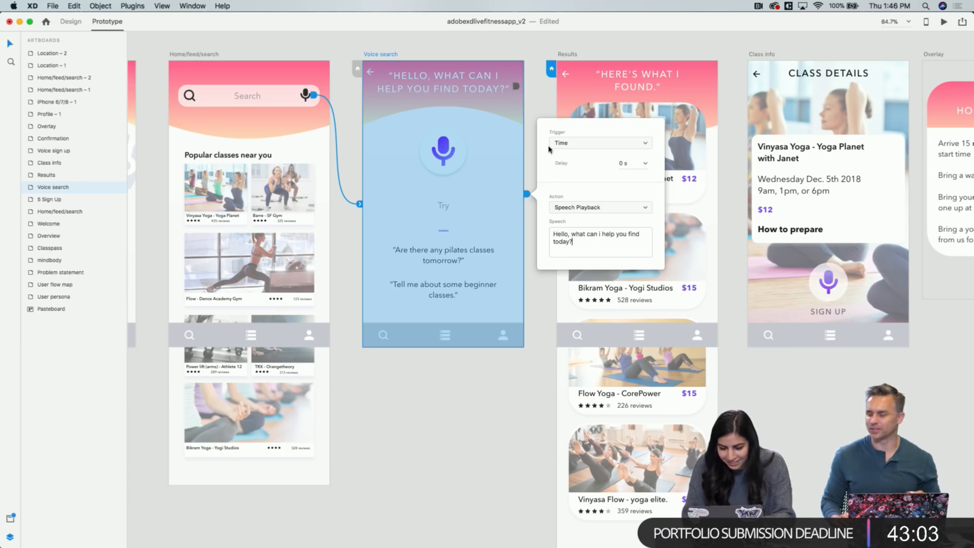
{"action": "left_click", "coordinate": [541, 97]}
Raise the sound volume and preview the corrected Voice search speech from Home/feed/search through the search bar's microphone icon
{"action": "key", "text": "XF86AudioRaiseVolume"}
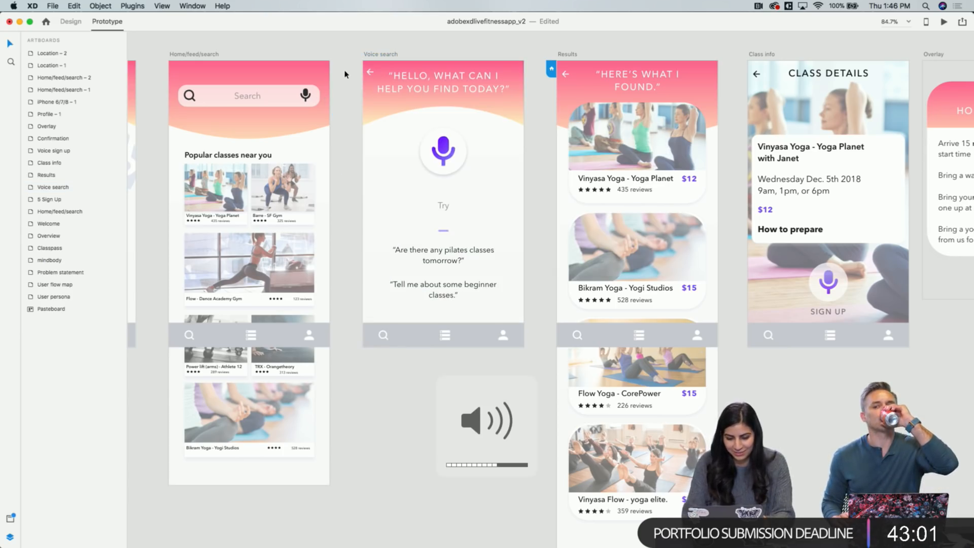
{"action": "left_click", "coordinate": [195, 55]}
{"action": "left_click", "coordinate": [943, 23]}
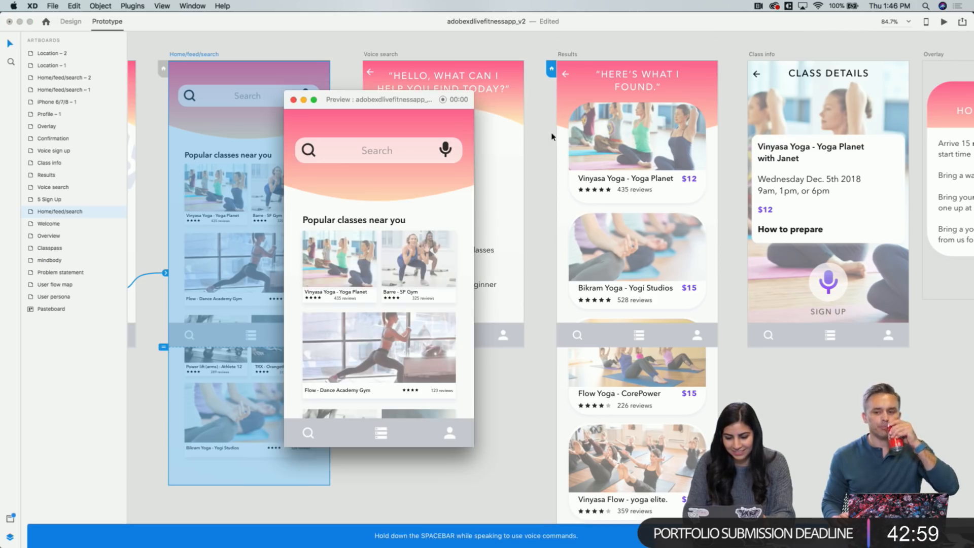
{"action": "left_click", "coordinate": [447, 150]}
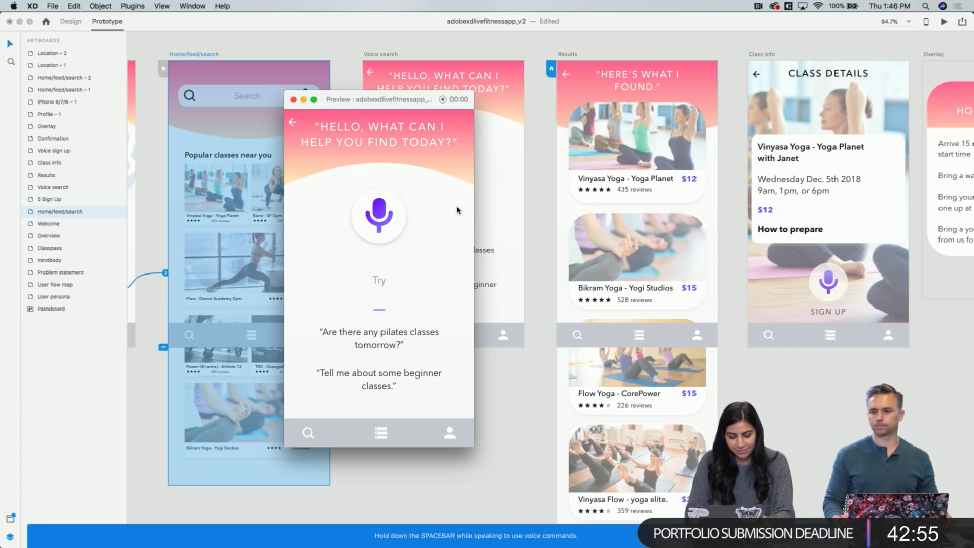
{"action": "left_click", "coordinate": [293, 100]}
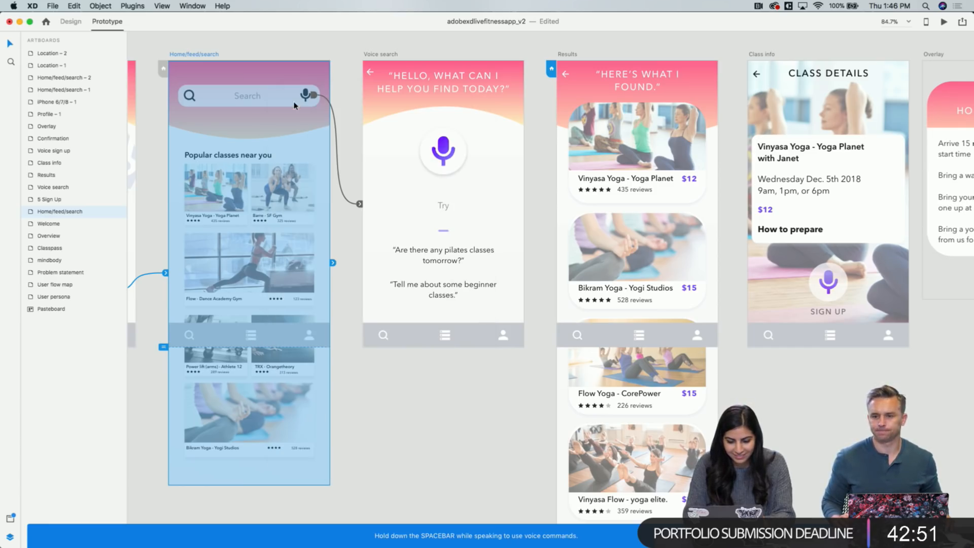
Link the microphone on the Voice search artboard to the Results artboard with the Voice trigger
{"action": "left_click", "coordinate": [441, 157]}
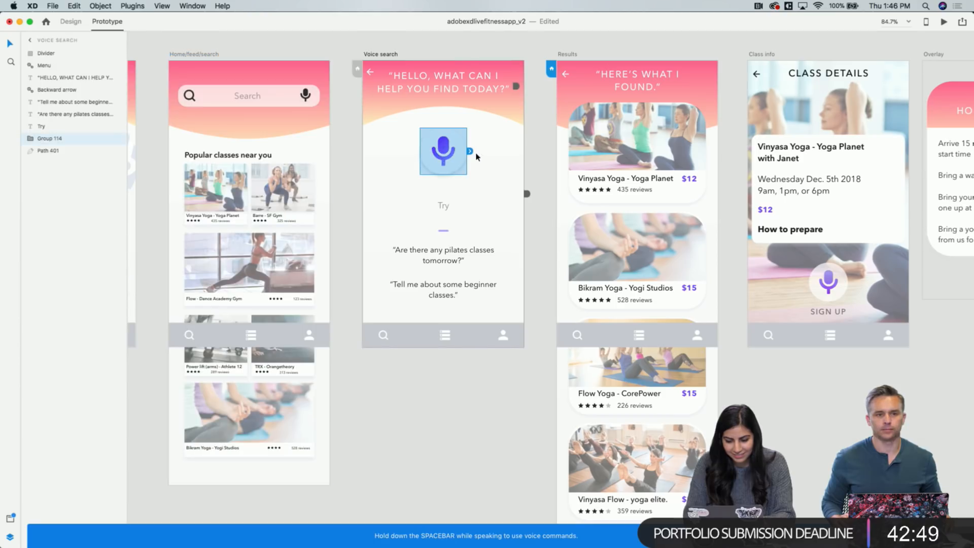
{"action": "left_click_drag", "start_coordinate": [469, 151], "coordinate": [558, 307]}
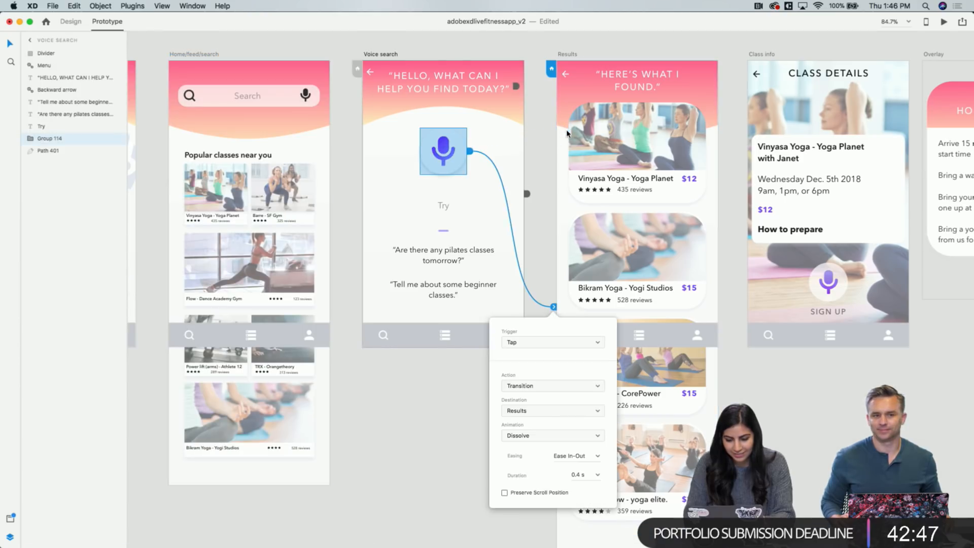
{"action": "left_click", "coordinate": [554, 339]}
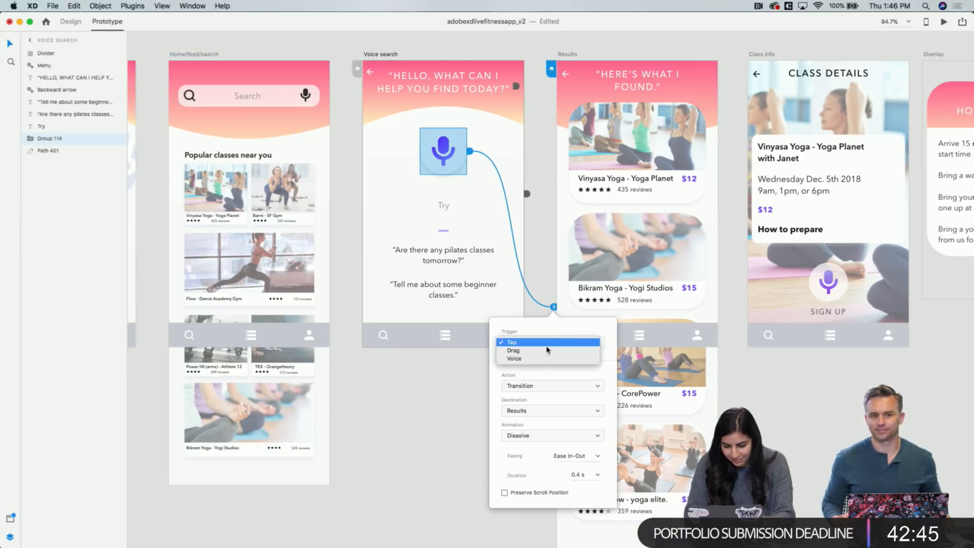
{"action": "left_click", "coordinate": [521, 360]}
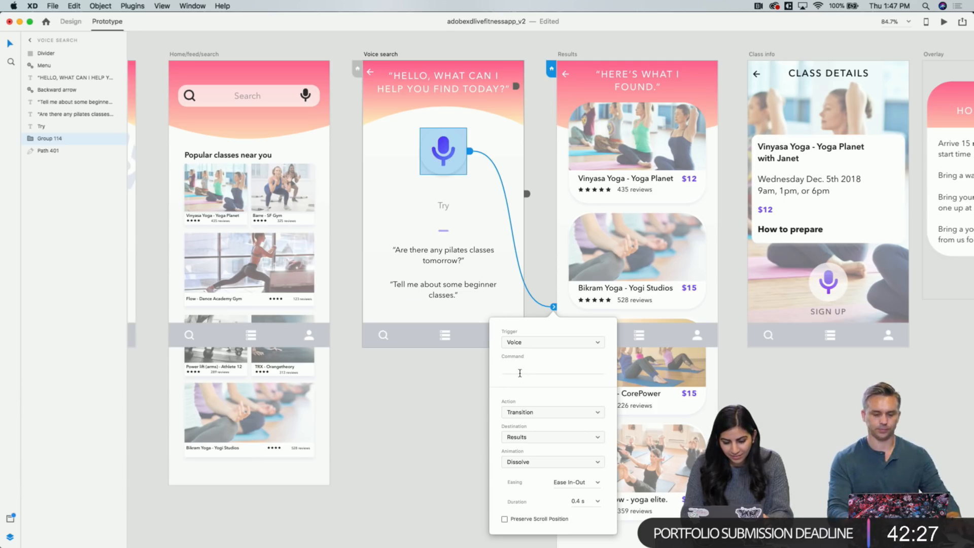
Set the microphone link's voice command to "Show me yoga classes in my area" and its action to Auto-Animate
{"action": "left_click", "coordinate": [520, 371]}
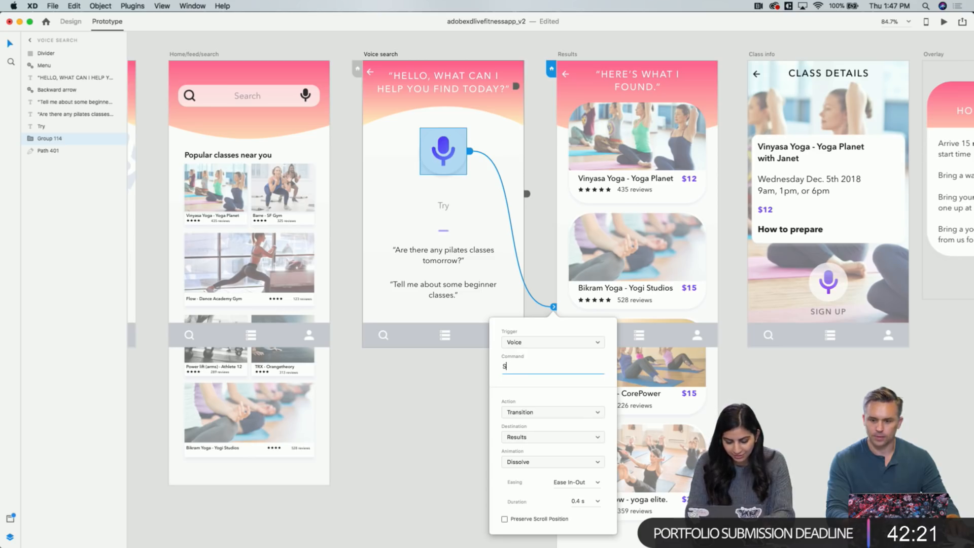
{"action": "type", "text": "how me "}
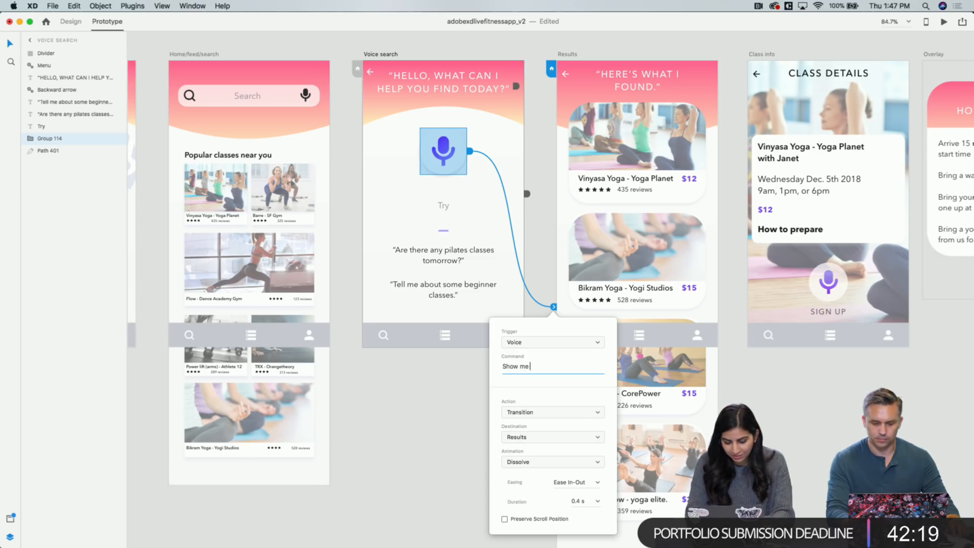
{"action": "type", "text": "y"}
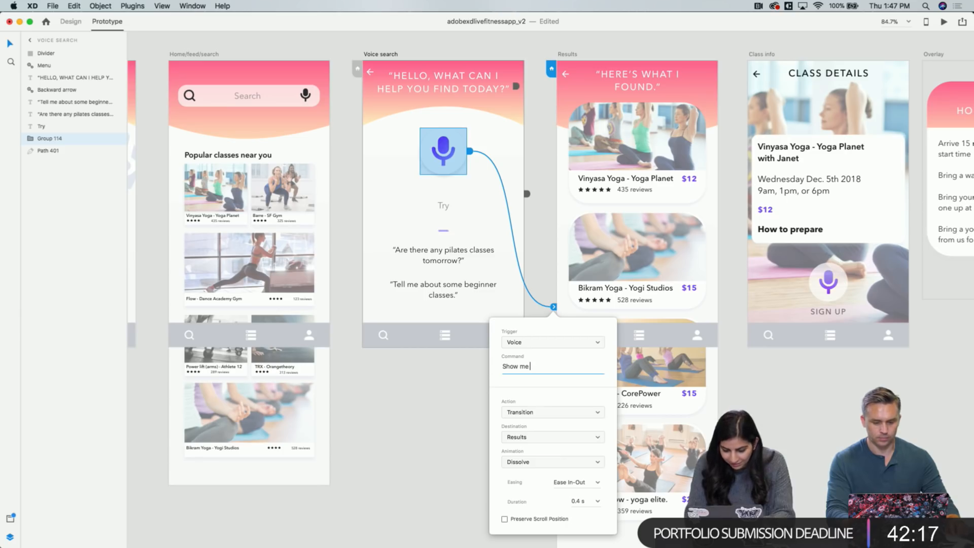
{"action": "type", "text": "oga class"}
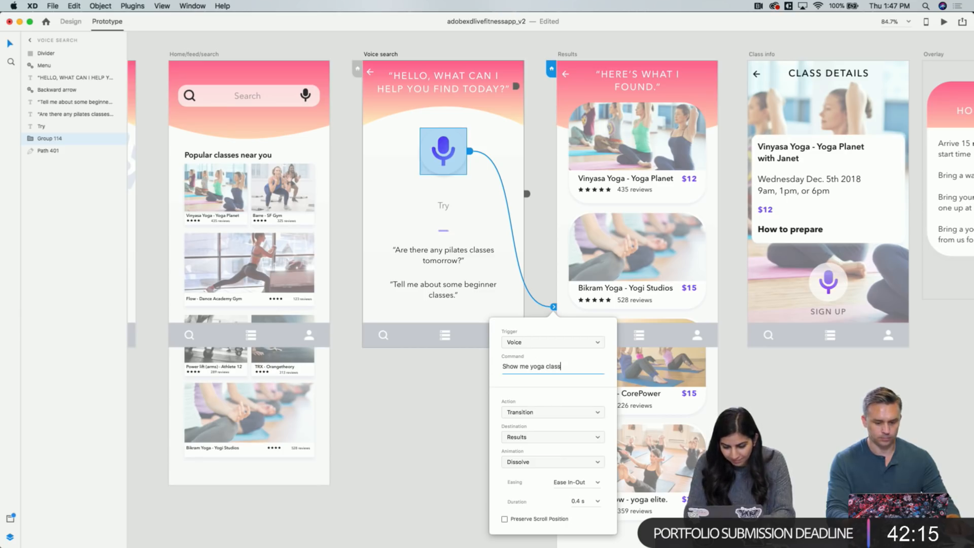
{"action": "type", "text": "es in my area"}
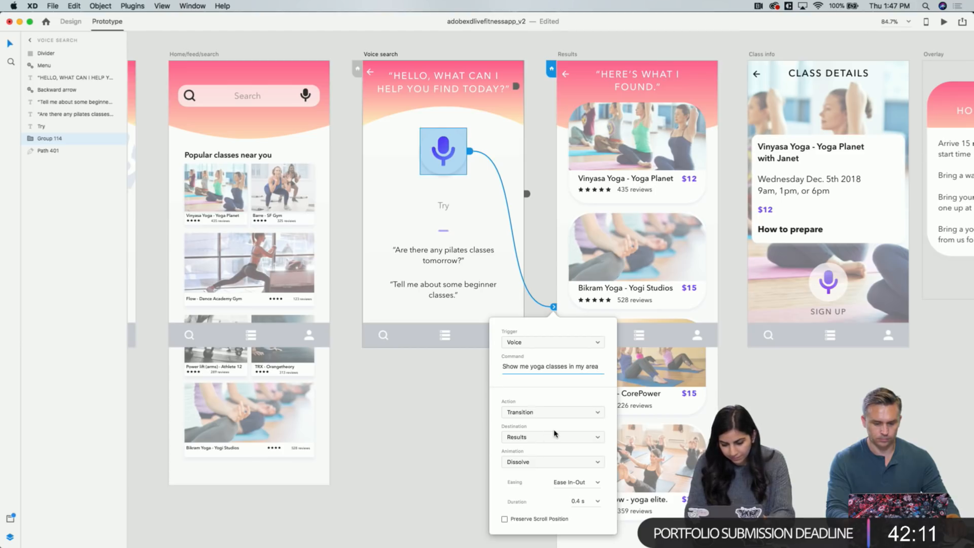
{"action": "left_click", "coordinate": [575, 413]}
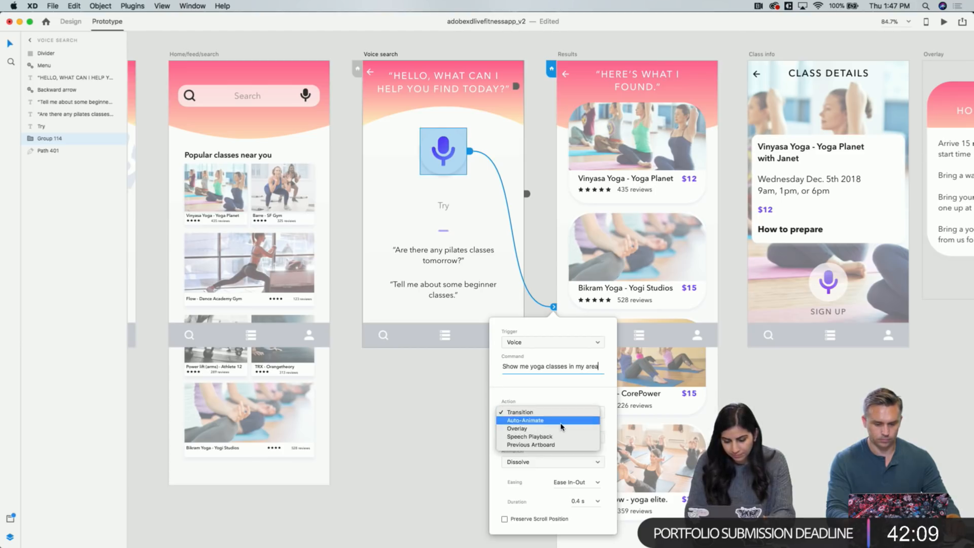
{"action": "left_click", "coordinate": [562, 421]}
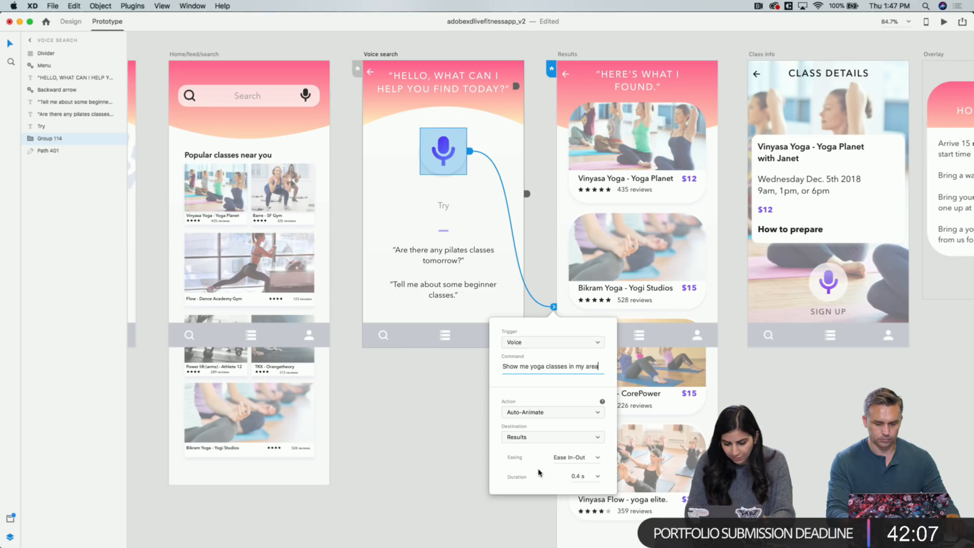
{"action": "left_click", "coordinate": [418, 409]}
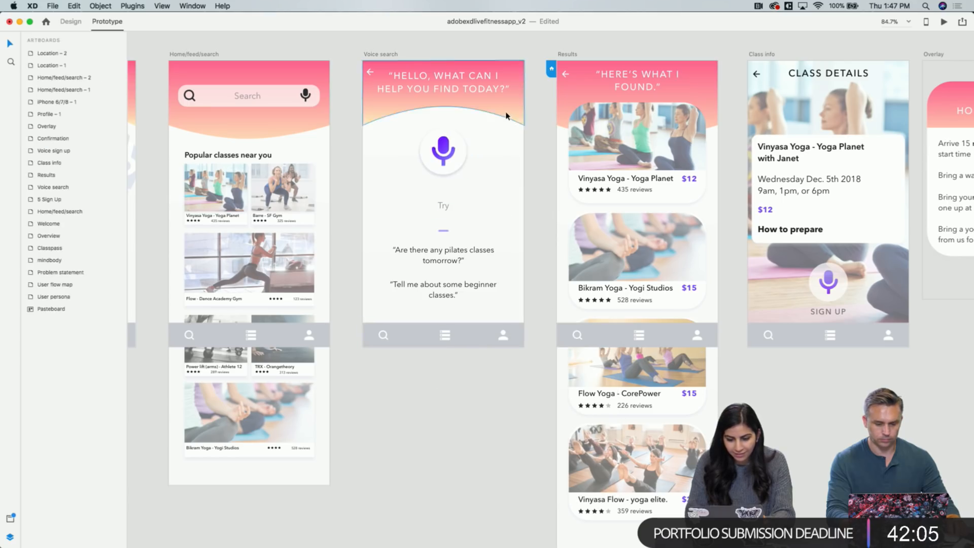
Rename the gradient header shape on the Results artboard to Path 401, matching the header shape on Voice search
{"action": "left_click", "coordinate": [494, 122]}
{"action": "left_click", "coordinate": [70, 22]}
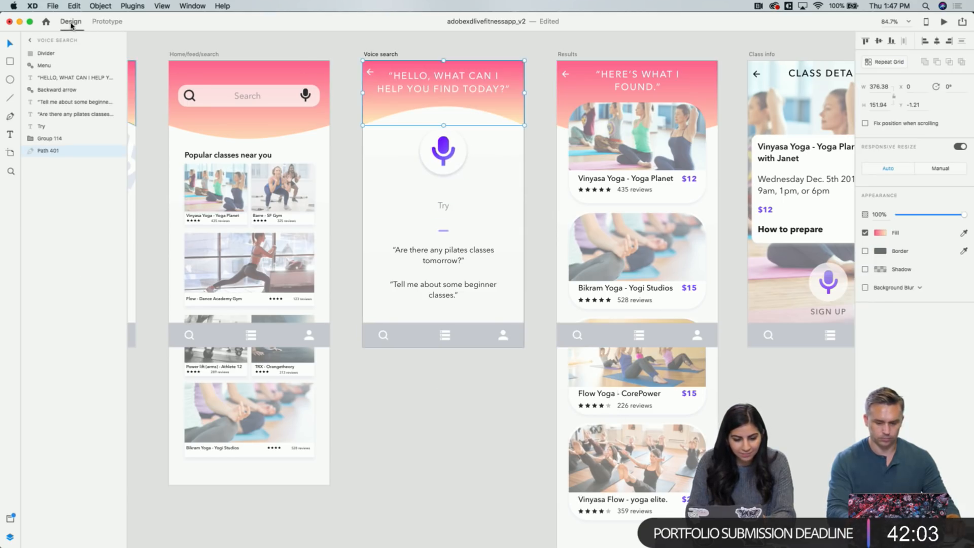
{"action": "left_click", "coordinate": [572, 84]}
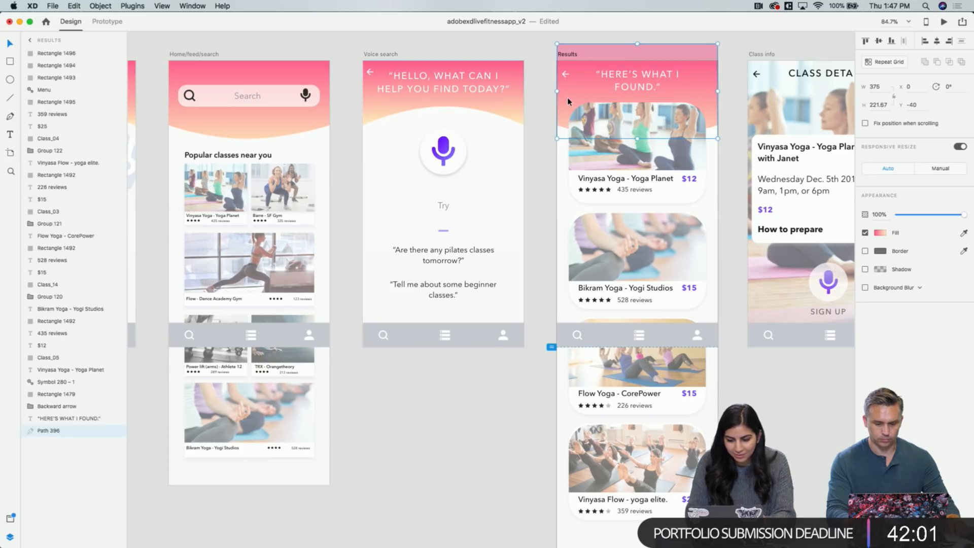
{"action": "double_click", "coordinate": [61, 432]}
{"action": "key", "text": "Right"}
{"action": "key", "text": "BackSpace"}
{"action": "key", "text": "BackSpace"}
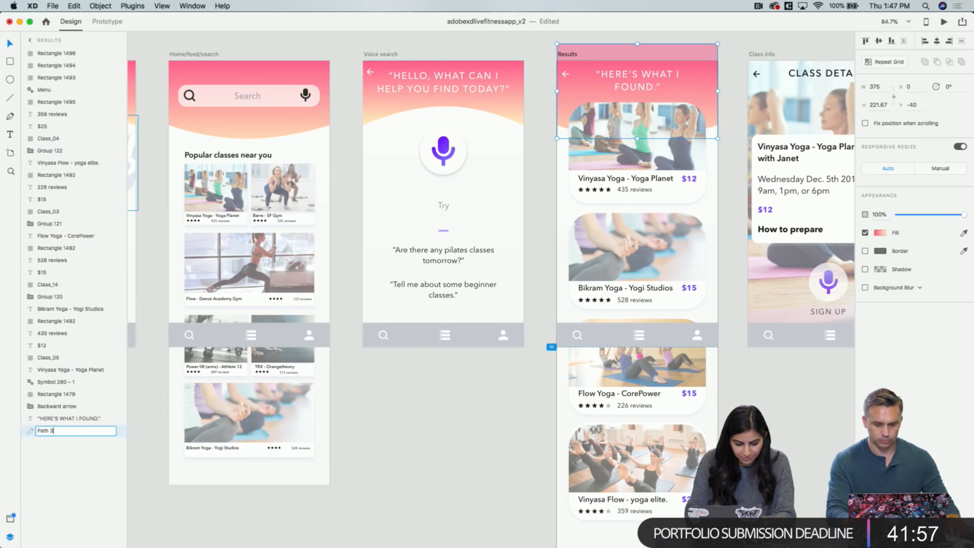
{"action": "key", "text": "BackSpace"}
{"action": "type", "text": "401"}
{"action": "key", "text": "Return"}
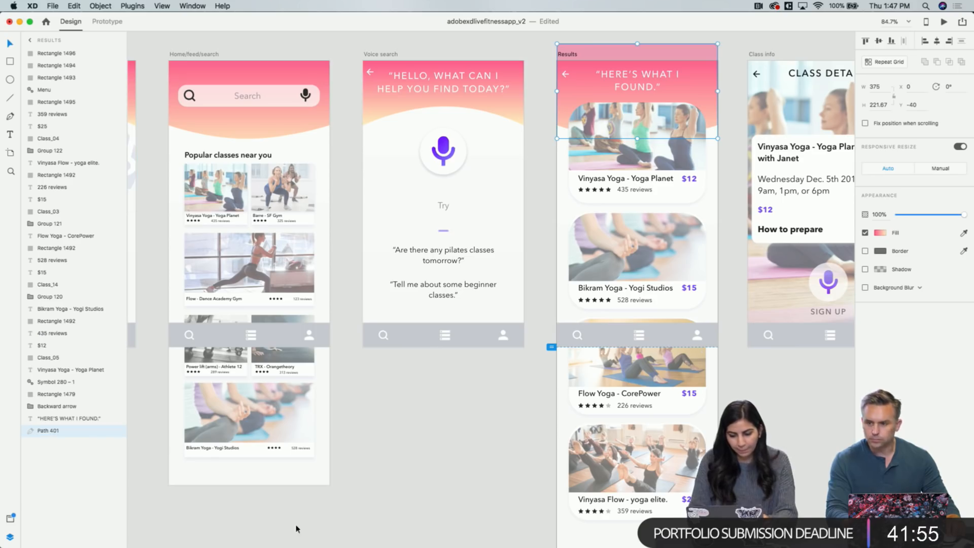
{"action": "left_click", "coordinate": [469, 418]}
Preview the prototype from Home/feed/search through the search bar's microphone to test the voice command on Voice search, and close the preview
{"action": "left_click", "coordinate": [382, 55]}
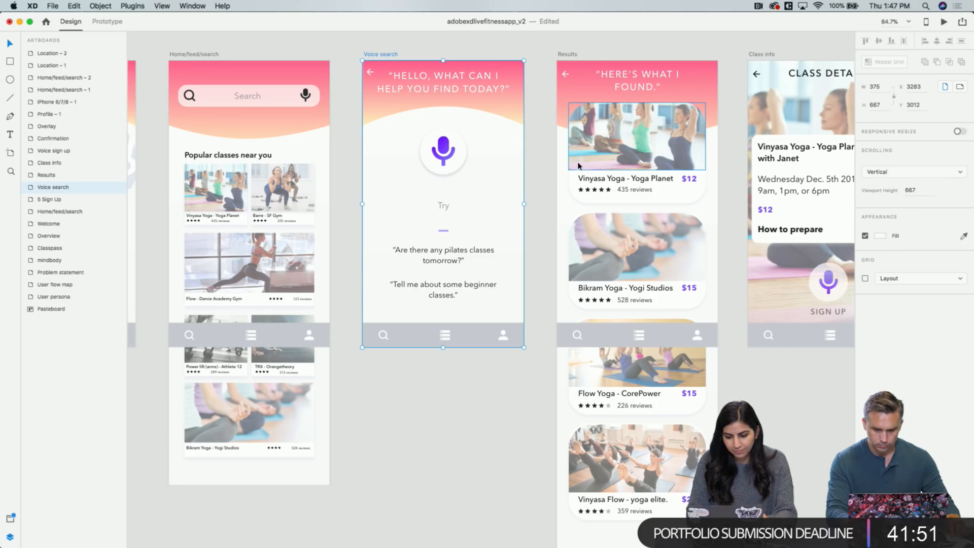
{"action": "left_click", "coordinate": [198, 61]}
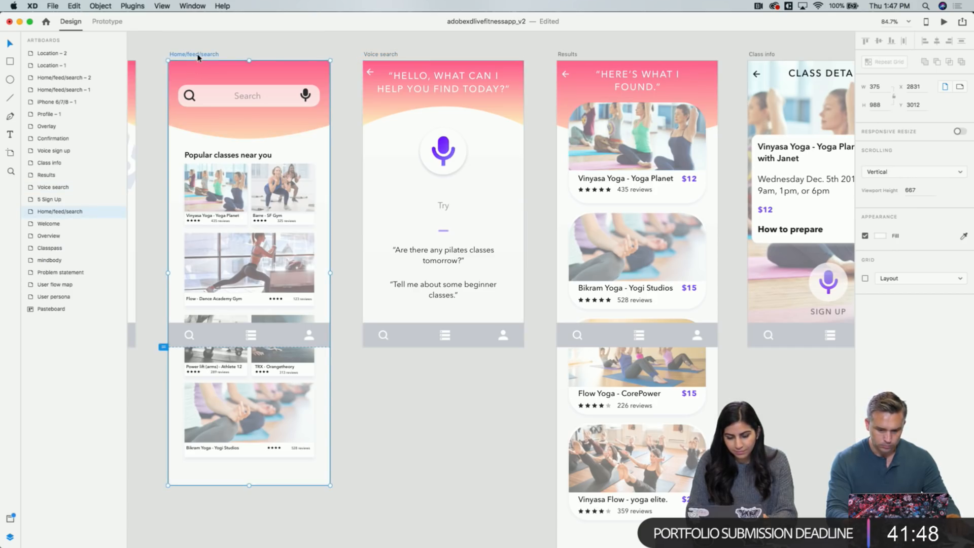
{"action": "left_click", "coordinate": [947, 23]}
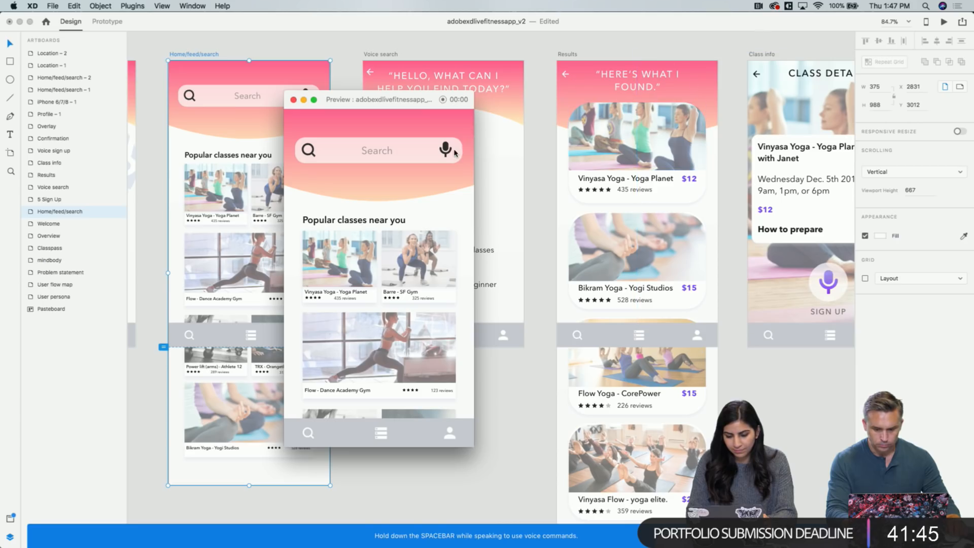
{"action": "left_click", "coordinate": [446, 151]}
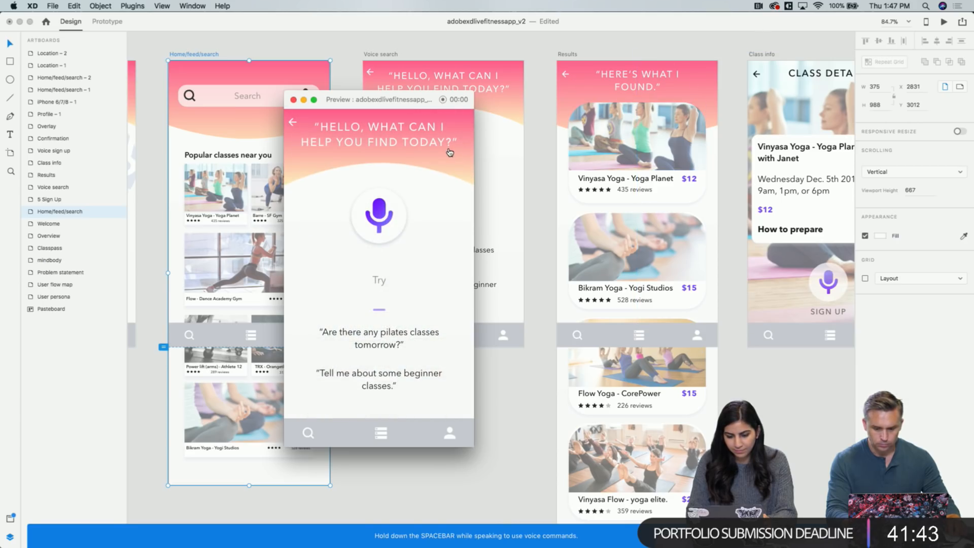
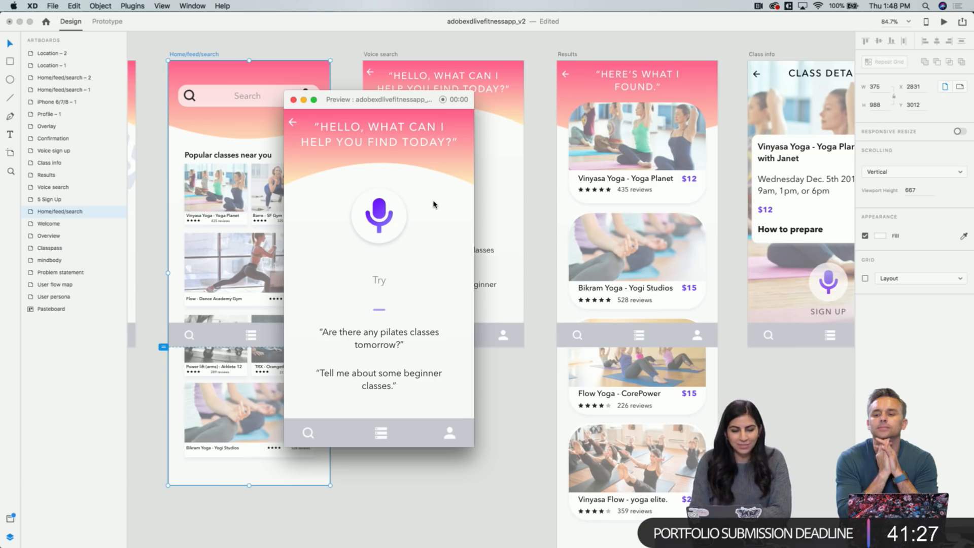
{"action": "left_click", "coordinate": [293, 100]}
Check the trigger, command and action settings of the link from the Voice search microphone to the Results artboard
{"action": "left_click", "coordinate": [380, 54]}
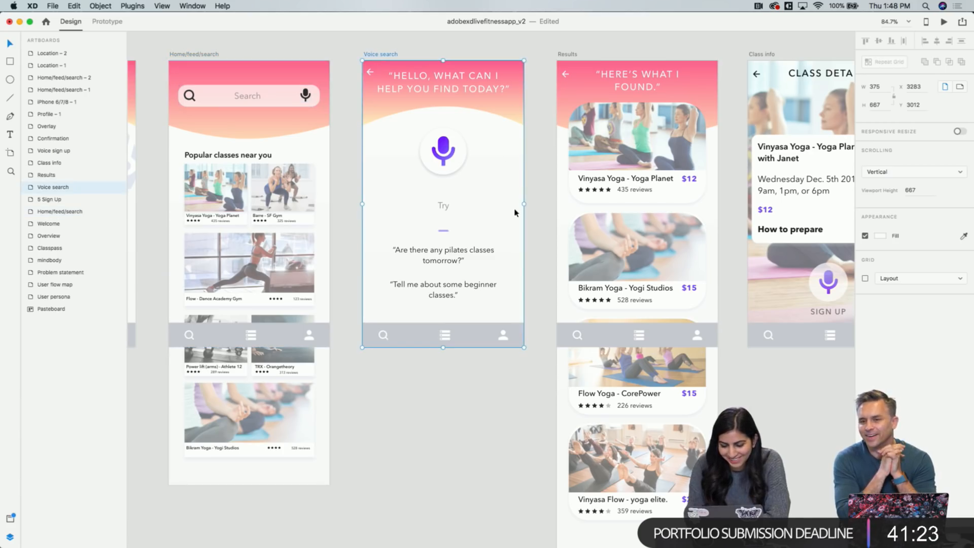
{"action": "left_click", "coordinate": [443, 150]}
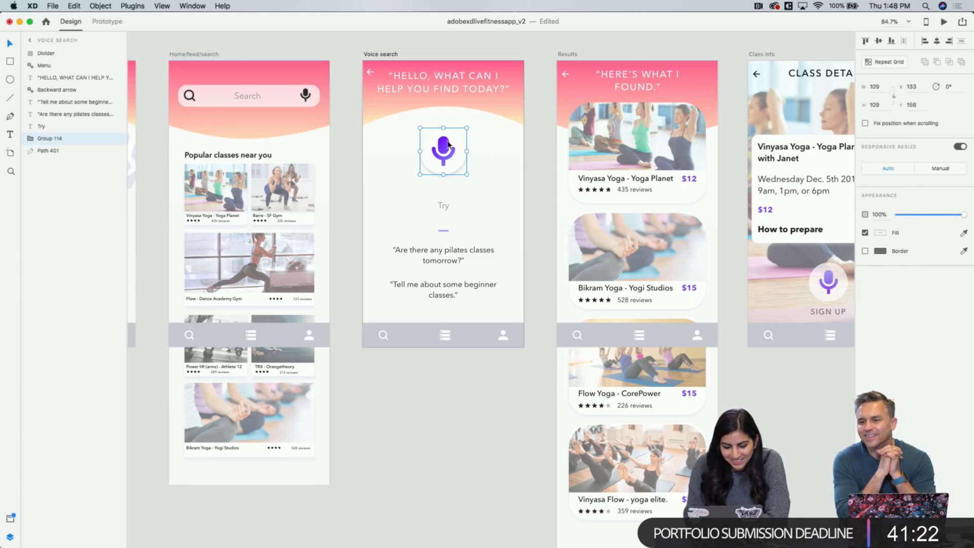
{"action": "left_click", "coordinate": [107, 21]}
{"action": "left_click_drag", "start_coordinate": [469, 151], "coordinate": [554, 311]}
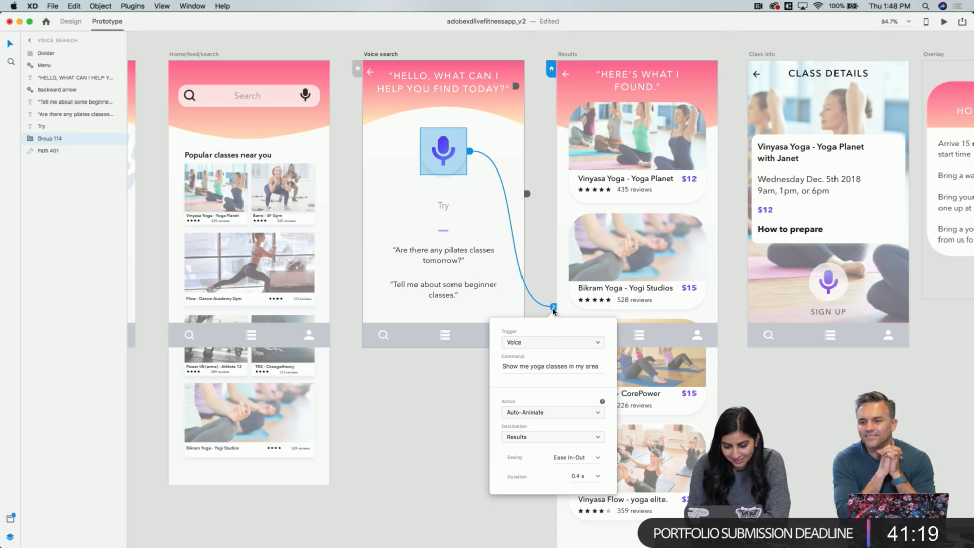
{"action": "left_click", "coordinate": [439, 386]}
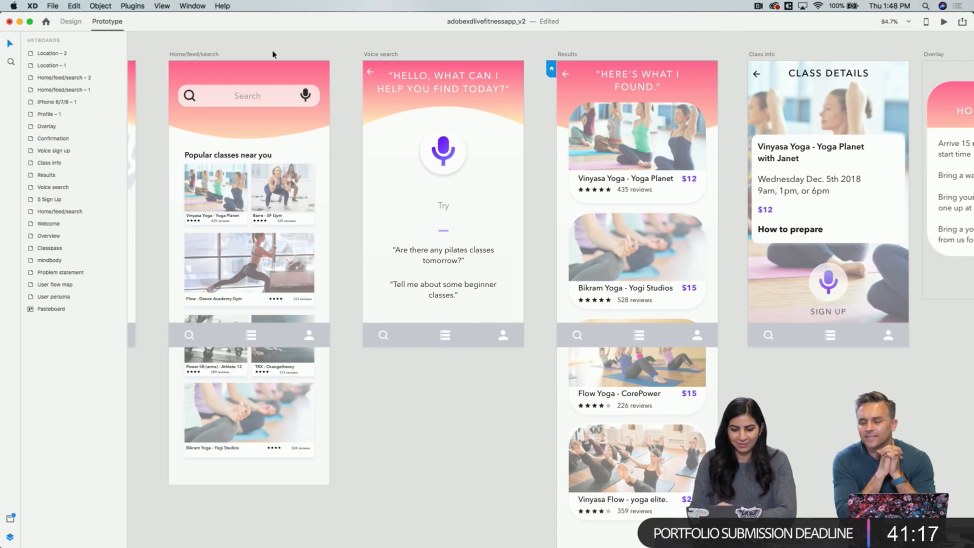
Retest the voice search flow from Home/feed/search through the search bar's microphone, restarting the preview once
{"action": "left_click", "coordinate": [195, 57]}
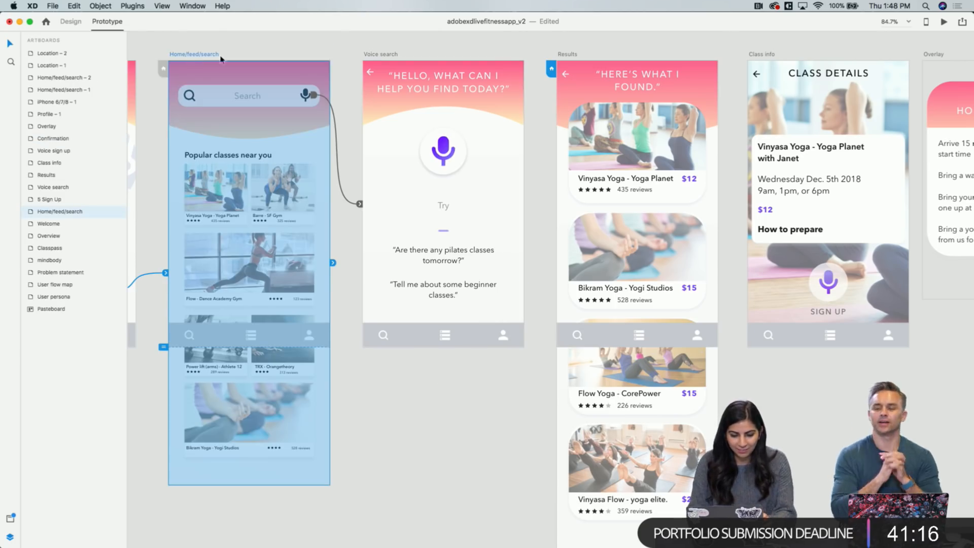
{"action": "left_click", "coordinate": [943, 23]}
{"action": "left_click", "coordinate": [447, 154]}
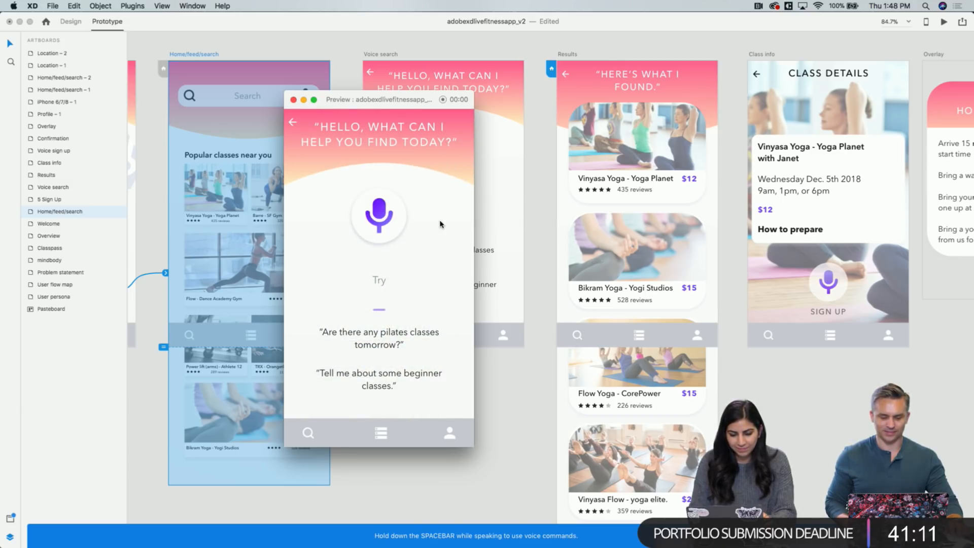
{"action": "left_click", "coordinate": [293, 99]}
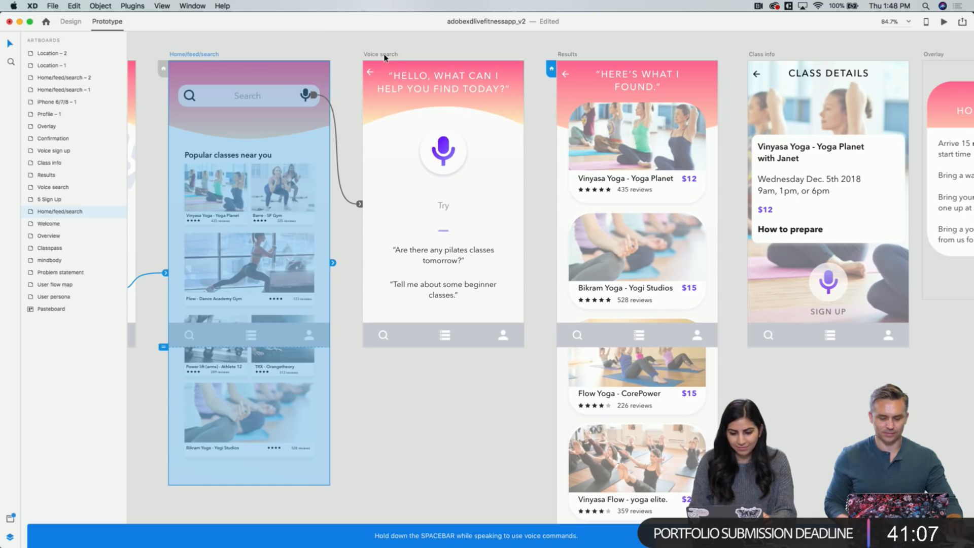
{"action": "left_click", "coordinate": [943, 23]}
{"action": "left_click", "coordinate": [448, 147]}
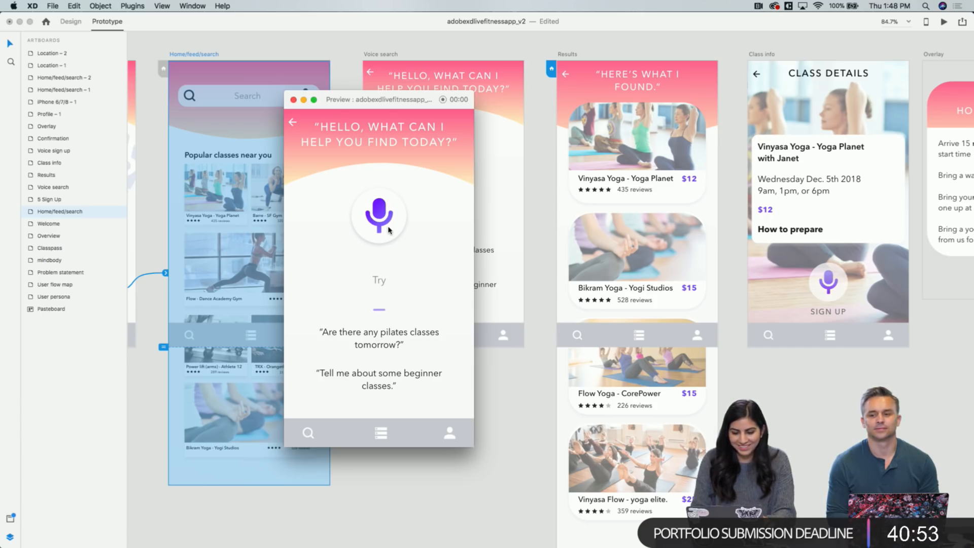
Test the voice search microphone in the running preview, look through the class results list, and close the preview
{"action": "left_click", "coordinate": [380, 201]}
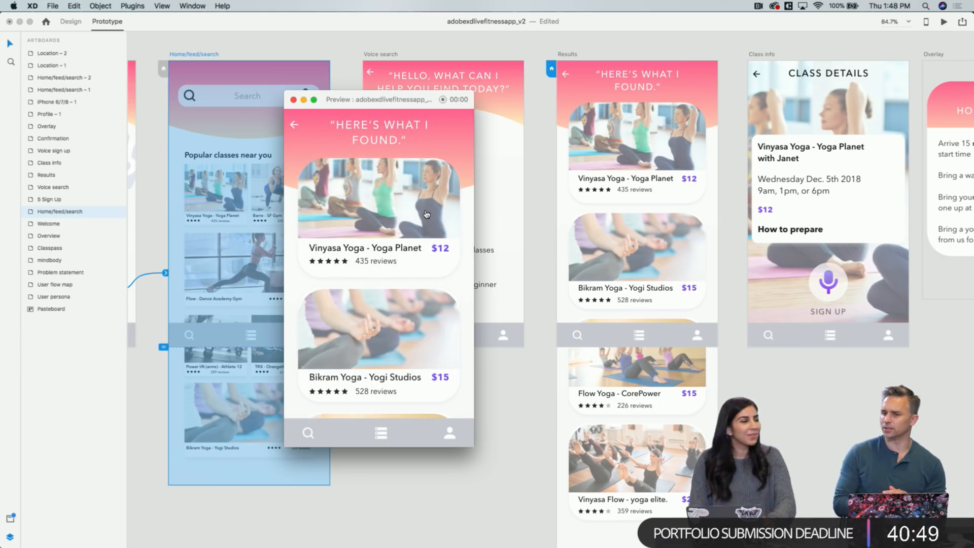
{"action": "scroll", "coordinate": [426, 214], "scroll_direction": "down", "scroll_amount": 10}
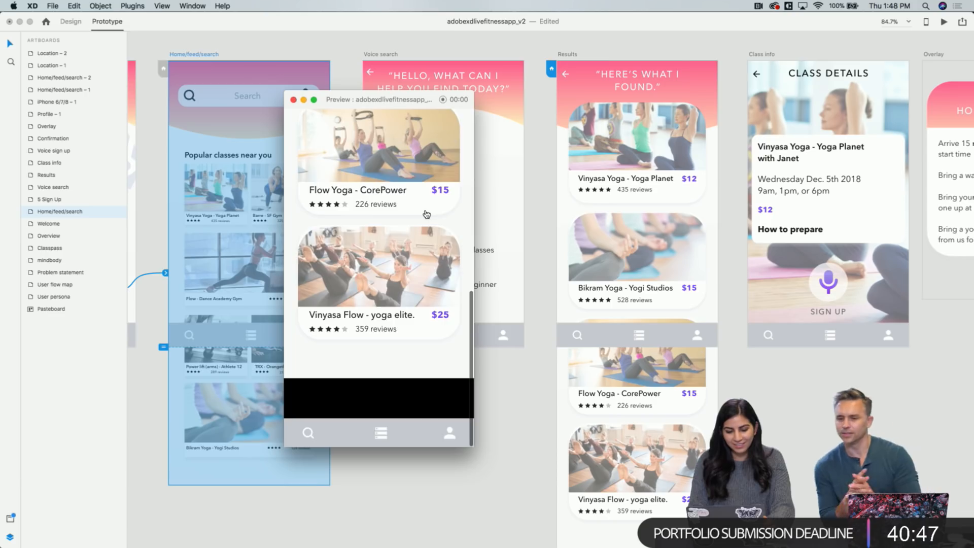
{"action": "scroll", "coordinate": [426, 214], "scroll_direction": "up", "scroll_amount": 10}
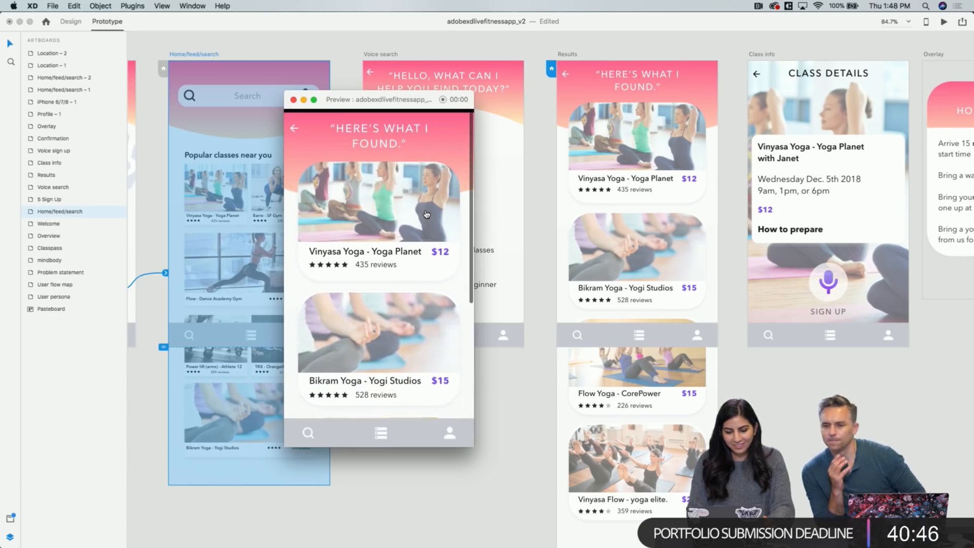
{"action": "left_click", "coordinate": [293, 100]}
Wire the Results artboard's back arrow with a Tap trigger and the Previous Artboard action
{"action": "left_click", "coordinate": [567, 74]}
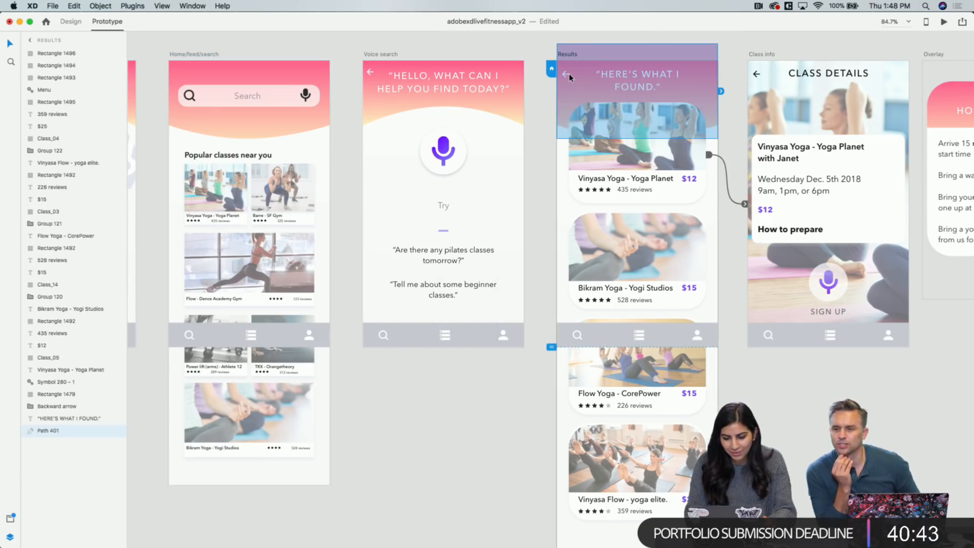
{"action": "key", "text": "Escape"}
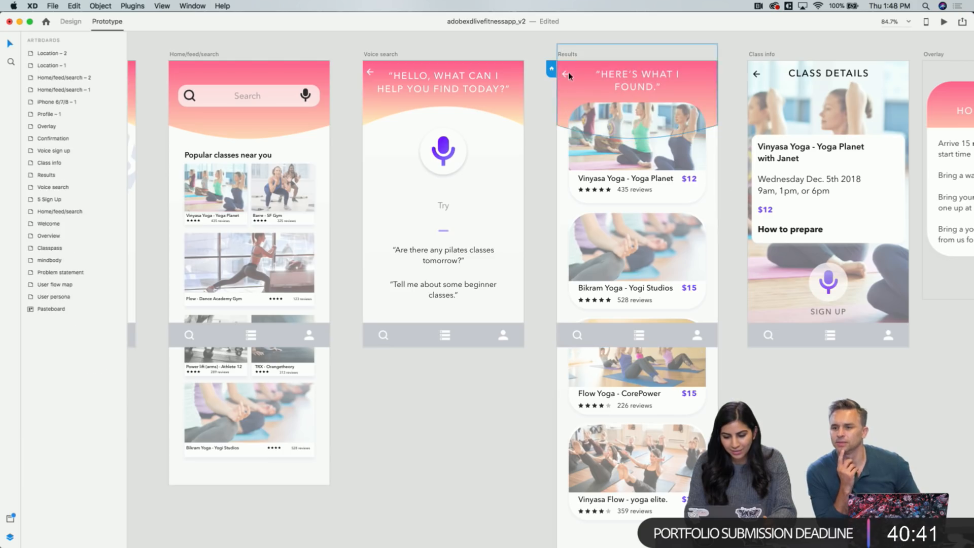
{"action": "left_click", "coordinate": [565, 76]}
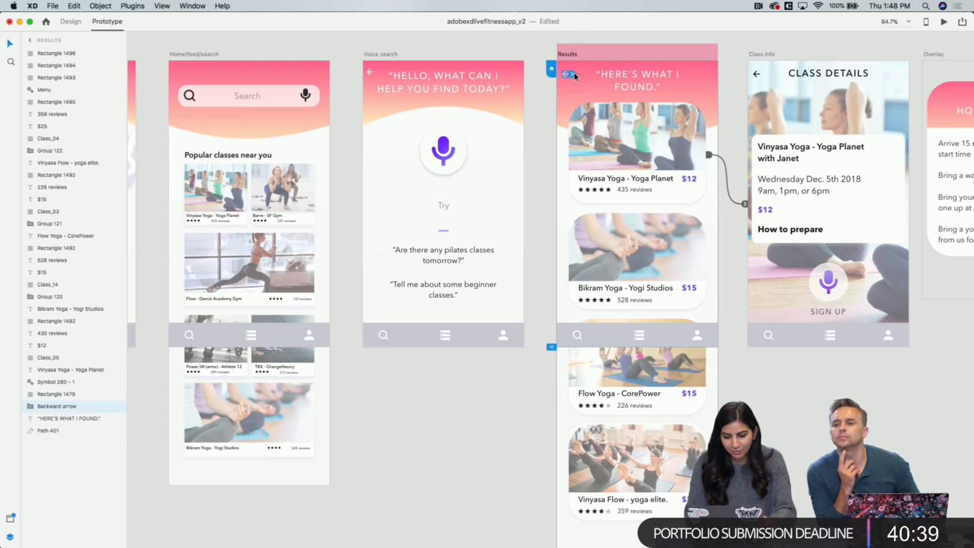
{"action": "left_click_drag", "start_coordinate": [574, 75], "coordinate": [497, 101]}
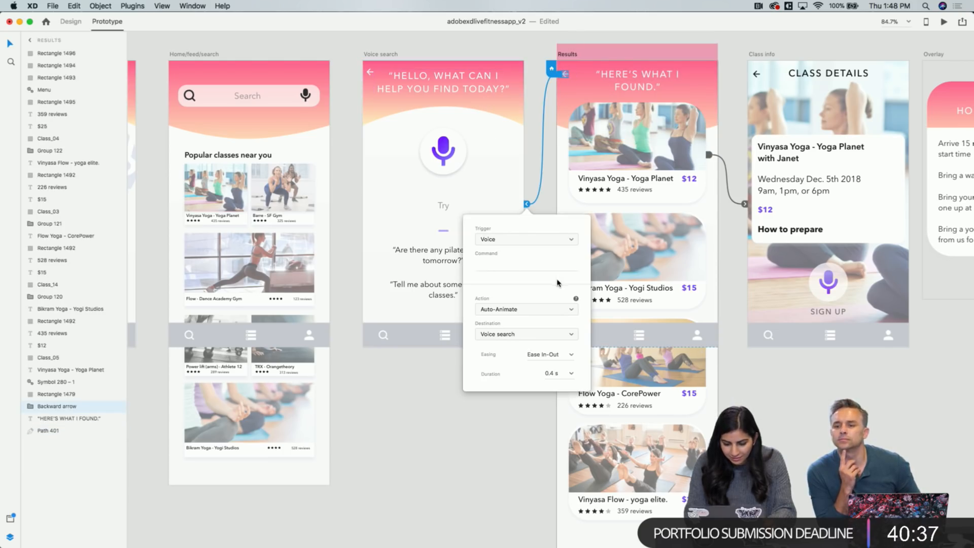
{"action": "left_click", "coordinate": [567, 239]}
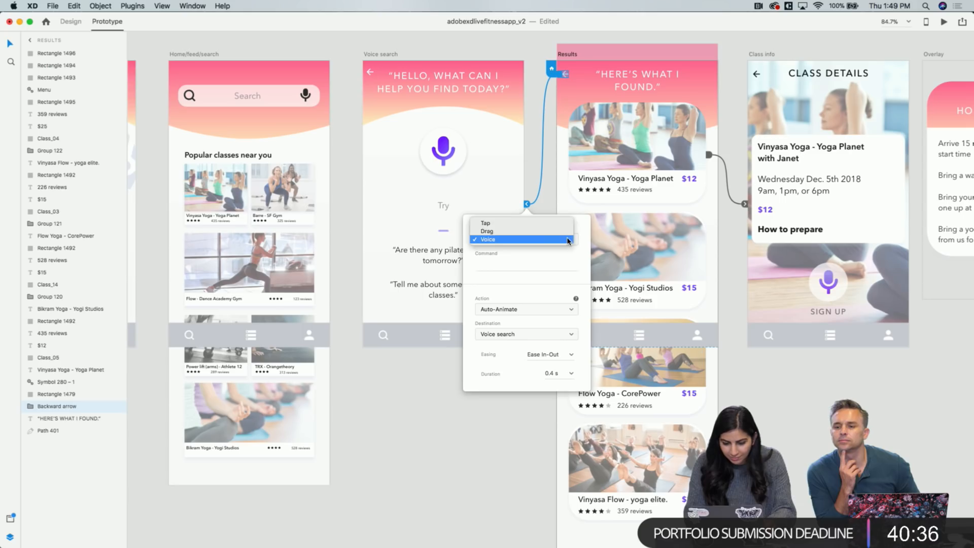
{"action": "left_click", "coordinate": [536, 223]}
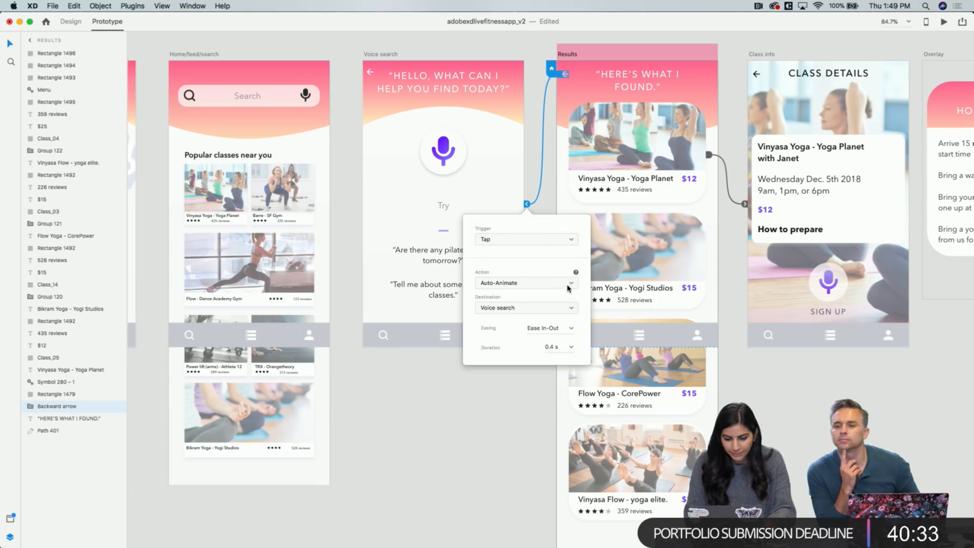
{"action": "left_click", "coordinate": [567, 288]}
{"action": "left_click", "coordinate": [549, 306]}
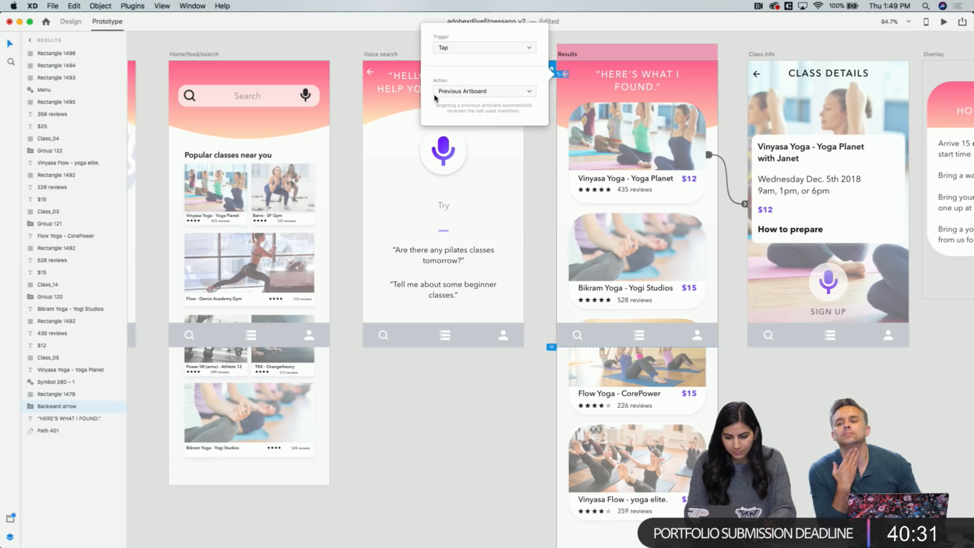
{"action": "left_click", "coordinate": [388, 45]}
Wire the Voice search artboard's back arrow with a Tap trigger and the Previous Artboard action
{"action": "left_click", "coordinate": [370, 71]}
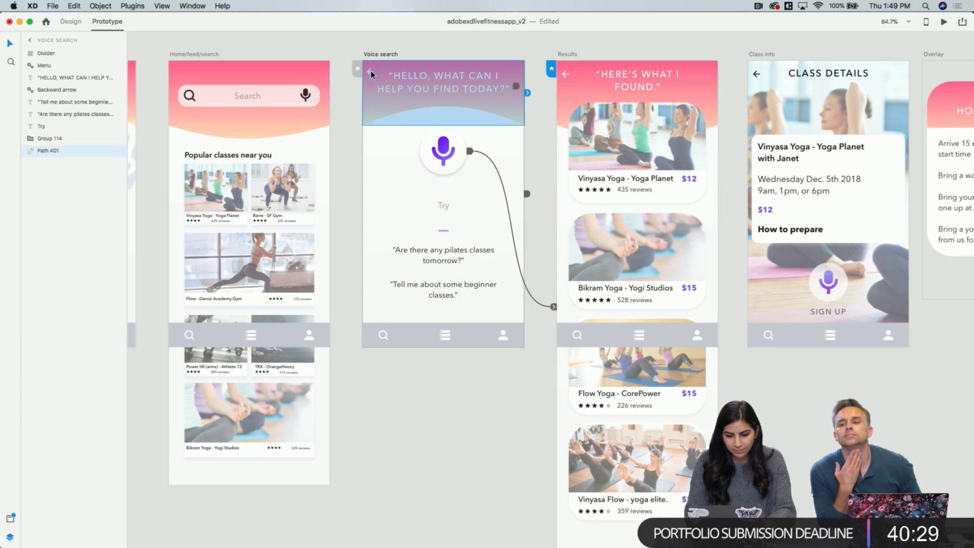
{"action": "scroll", "coordinate": [370, 71], "scroll_direction": "up", "scroll_amount": 5}
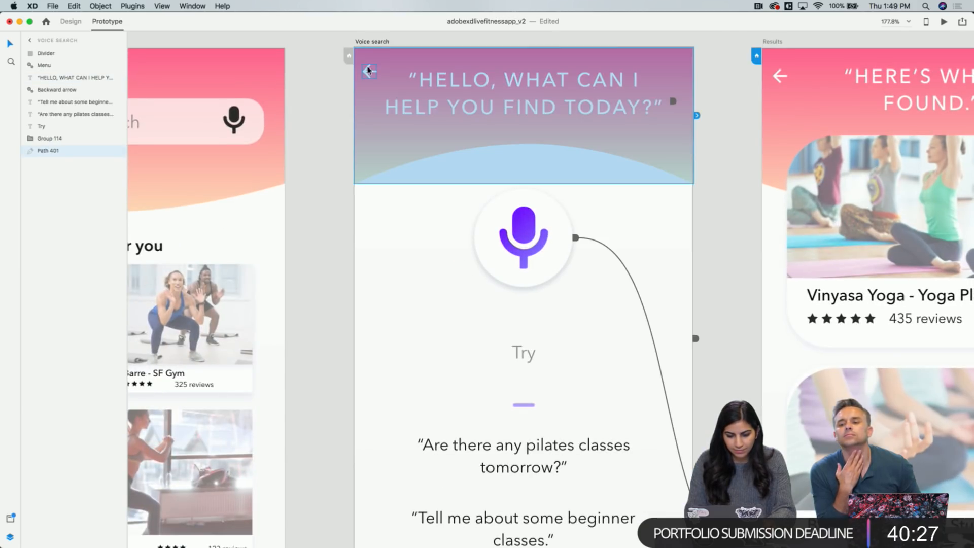
{"action": "left_click", "coordinate": [371, 73]}
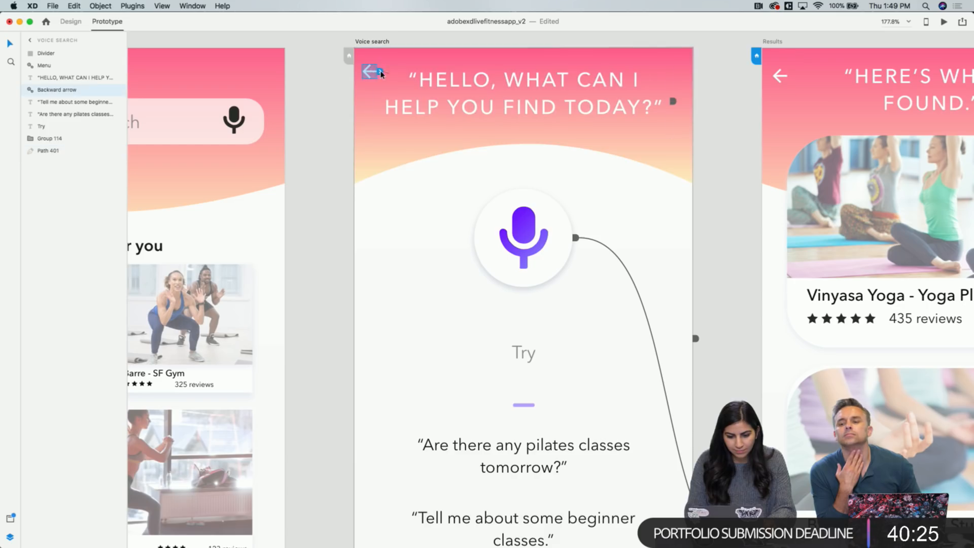
{"action": "left_click_drag", "start_coordinate": [382, 75], "coordinate": [254, 244]}
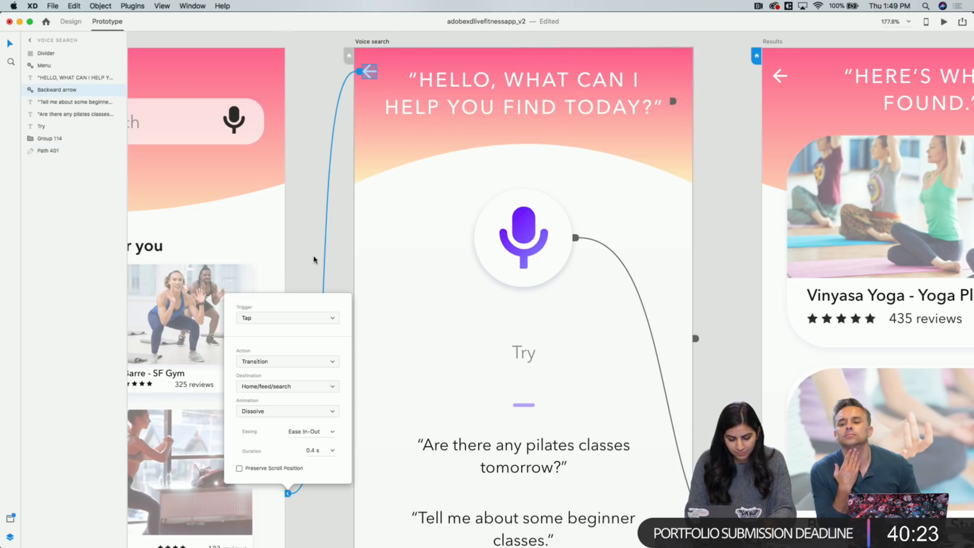
{"action": "left_click", "coordinate": [275, 388]}
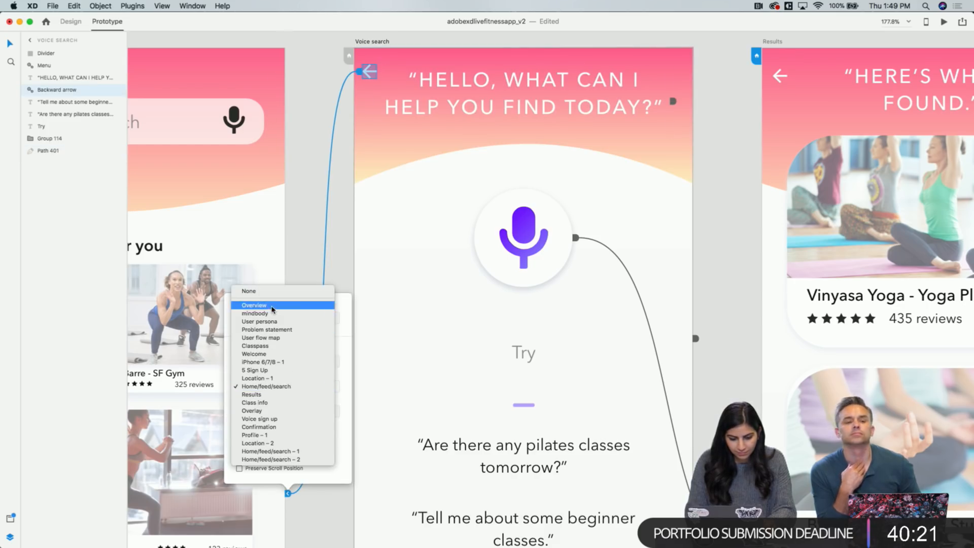
{"action": "left_click", "coordinate": [342, 379]}
{"action": "left_click", "coordinate": [307, 364]}
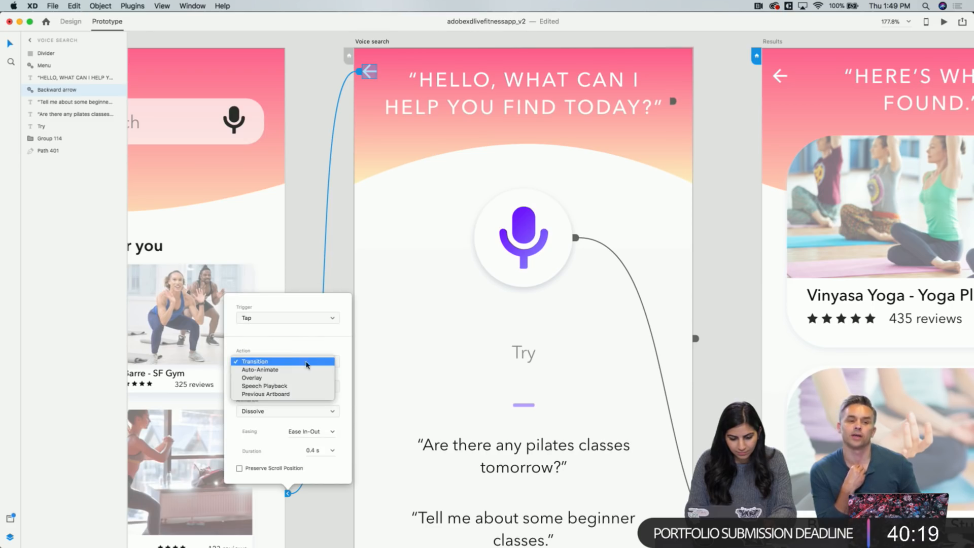
{"action": "left_click", "coordinate": [284, 394]}
{"action": "left_click", "coordinate": [320, 221]}
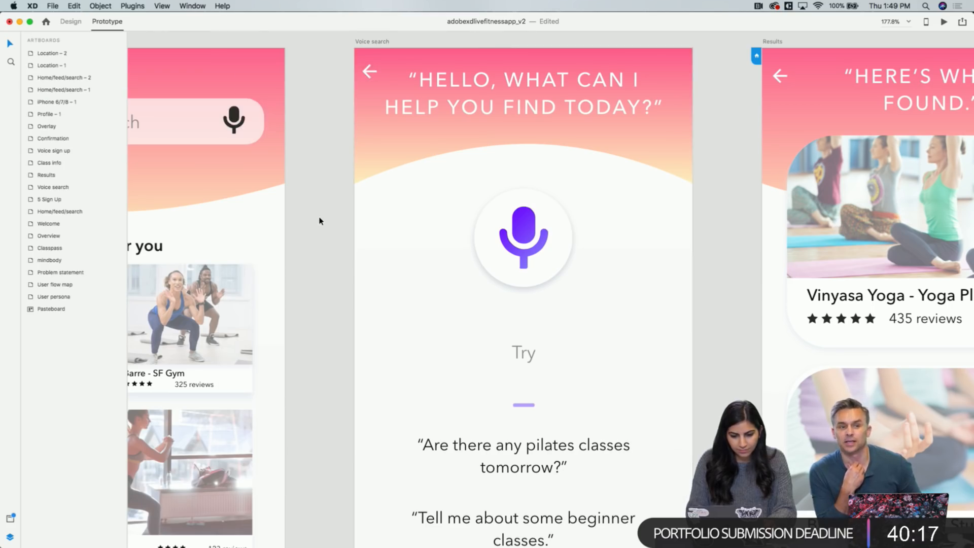
Preview the prototype from the Home/feed/search artboard, go to voice search through the search bar's microphone, and close the preview
{"action": "scroll", "coordinate": [320, 221], "scroll_direction": "down", "scroll_amount": 5}
{"action": "left_click", "coordinate": [59, 211]}
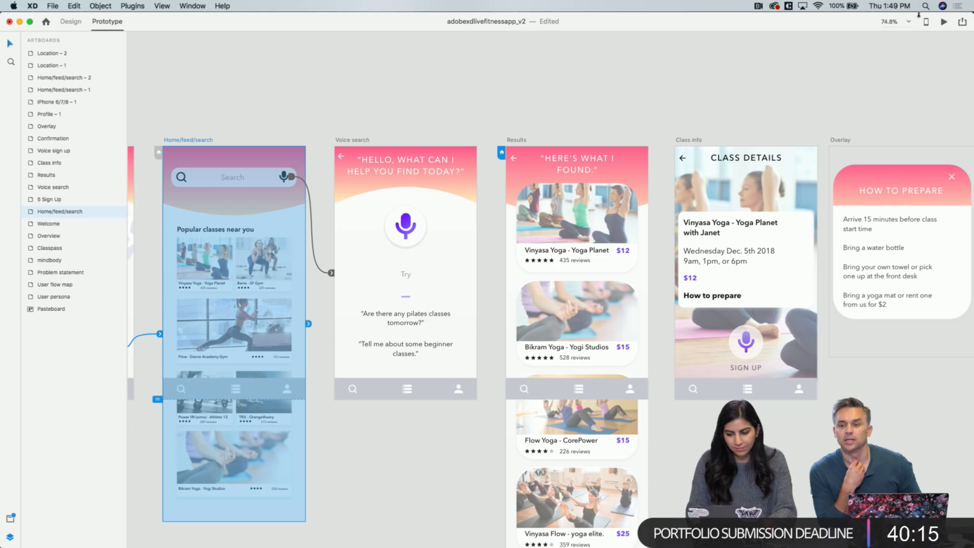
{"action": "left_click", "coordinate": [943, 22]}
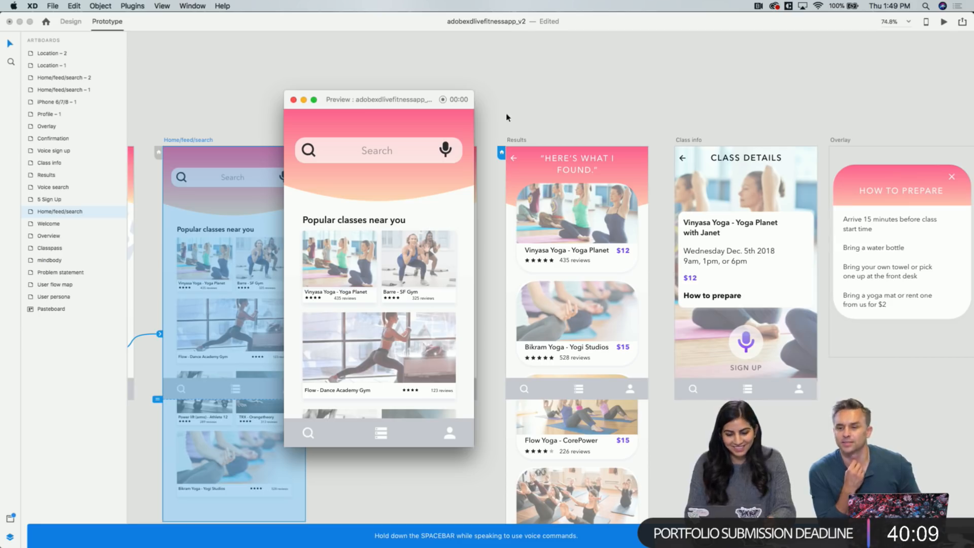
{"action": "left_click", "coordinate": [450, 153]}
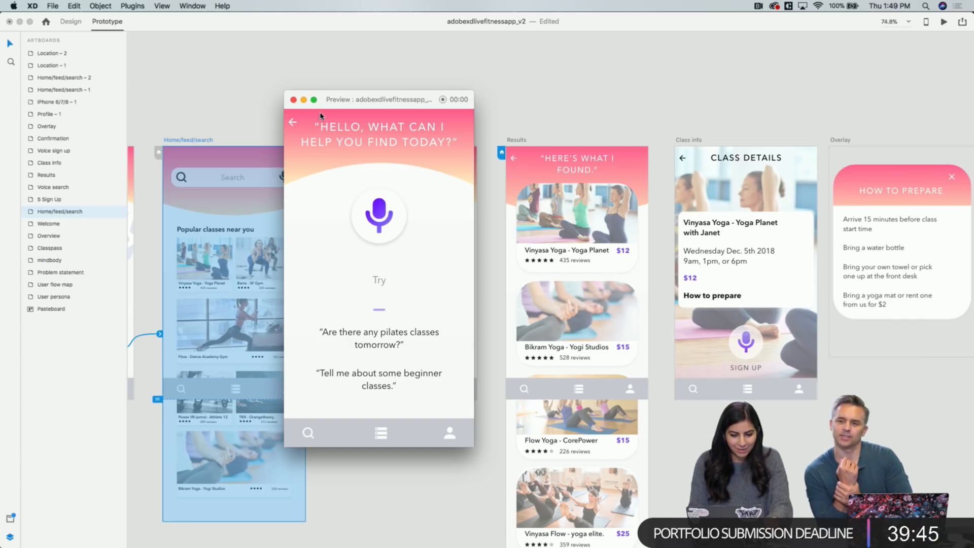
{"action": "left_click", "coordinate": [293, 99]}
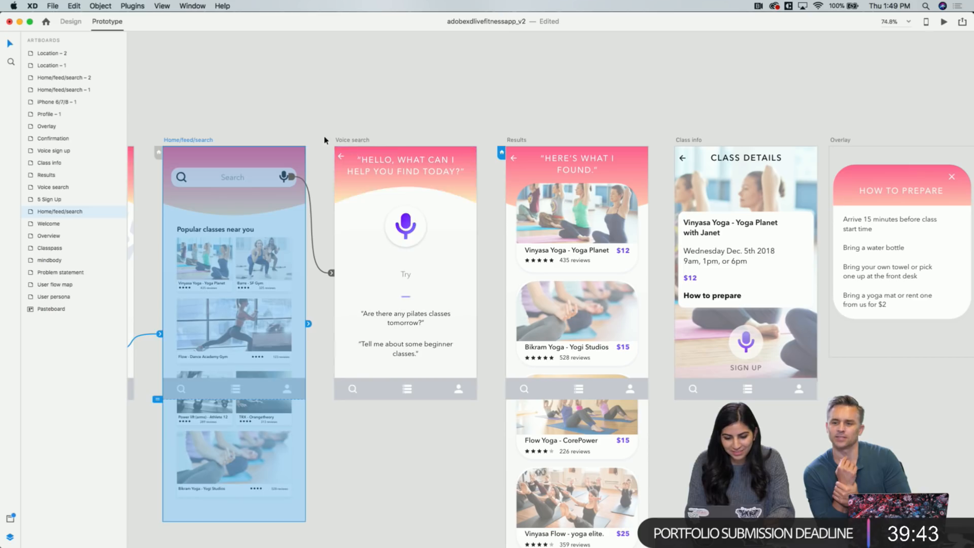
Shorten the voice command on the microphone's link from Voice search to Results to "Show me yoga classes"
{"action": "left_click", "coordinate": [350, 142]}
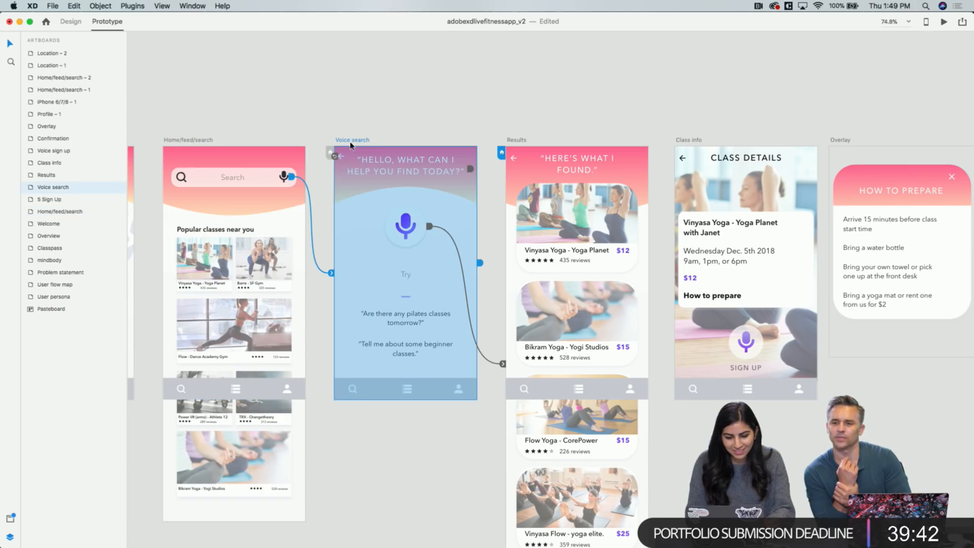
{"action": "left_click", "coordinate": [502, 363]}
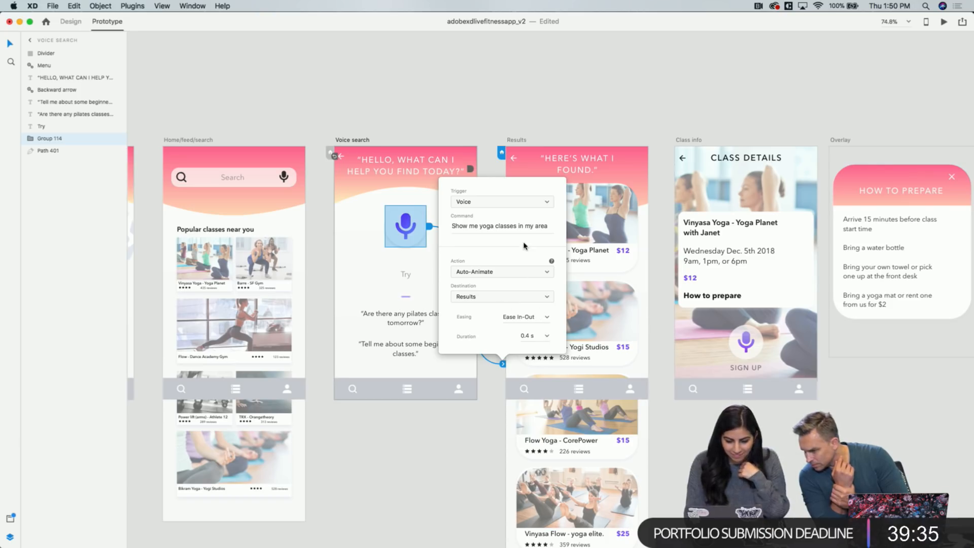
{"action": "left_click", "coordinate": [535, 226]}
{"action": "left_click", "coordinate": [550, 226]}
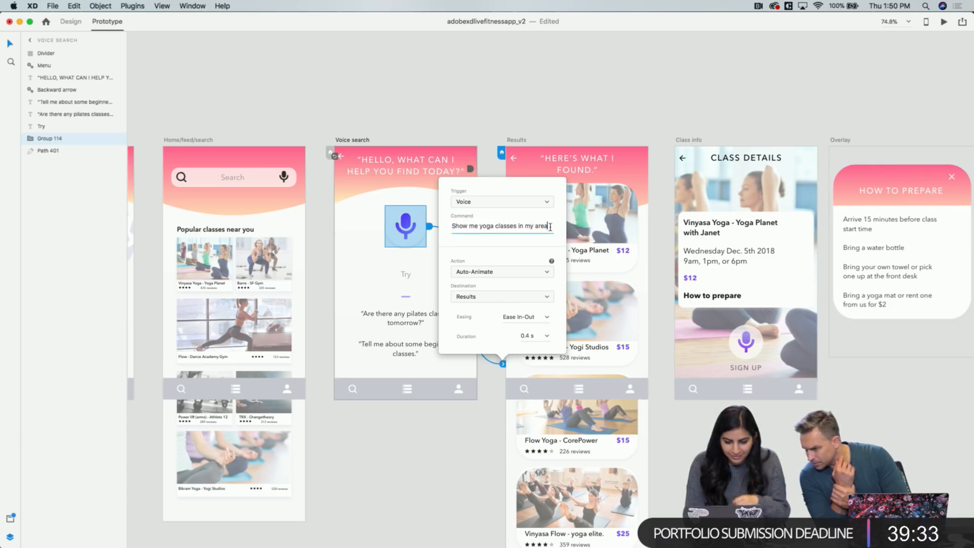
{"action": "left_click_drag", "start_coordinate": [549, 226], "coordinate": [517, 226]}
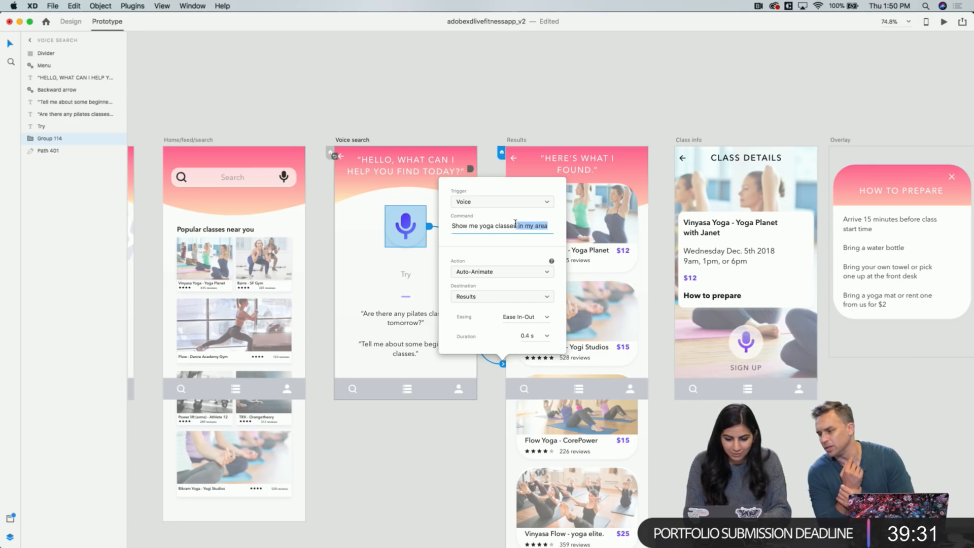
{"action": "key", "text": "BackSpace"}
{"action": "left_click", "coordinate": [468, 105]}
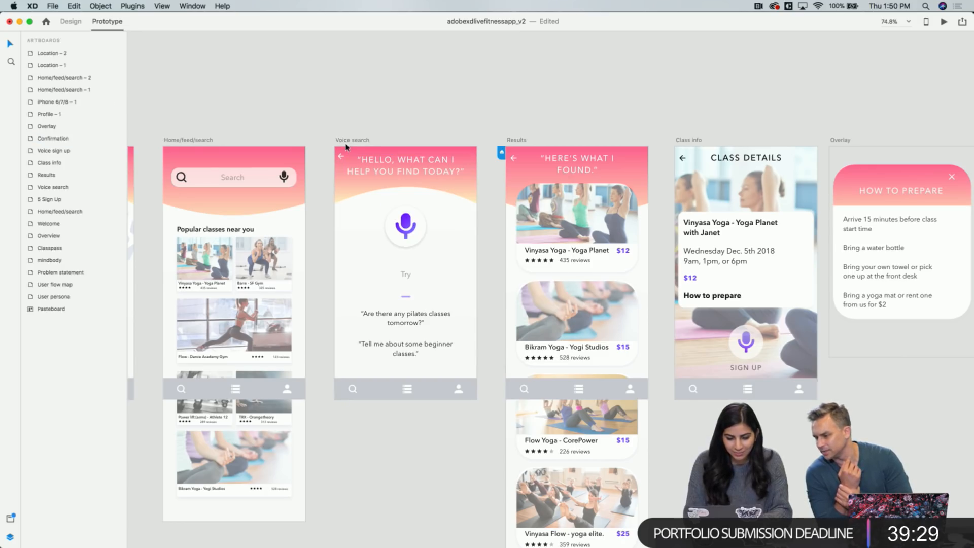
Preview the flow from Home/feed/search through voice search to the results, and close the preview
{"action": "left_click", "coordinate": [211, 143]}
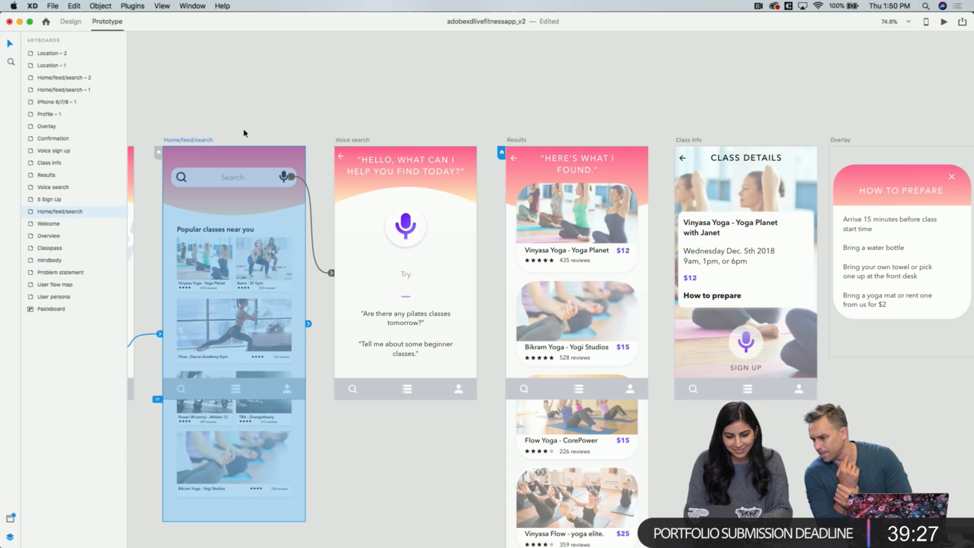
{"action": "left_click", "coordinate": [941, 25]}
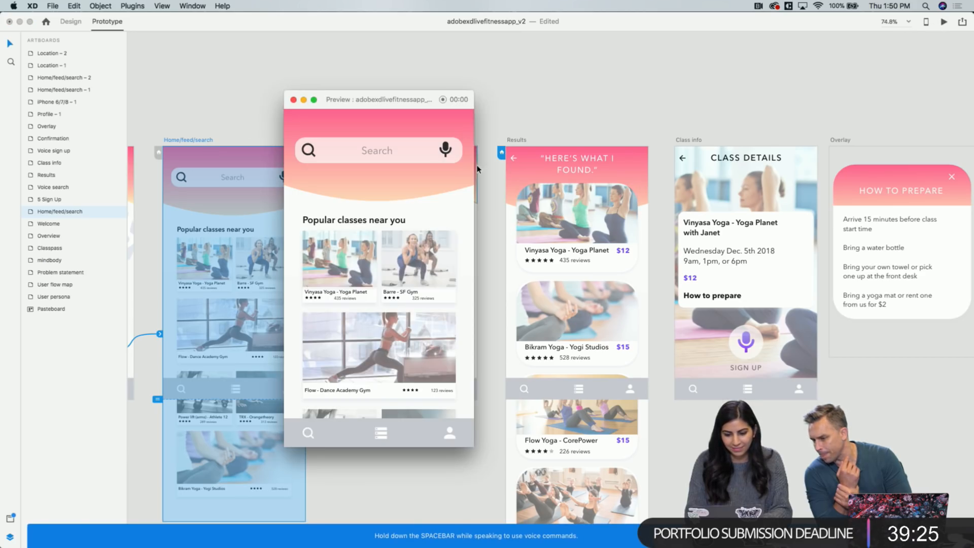
{"action": "left_click", "coordinate": [445, 151]}
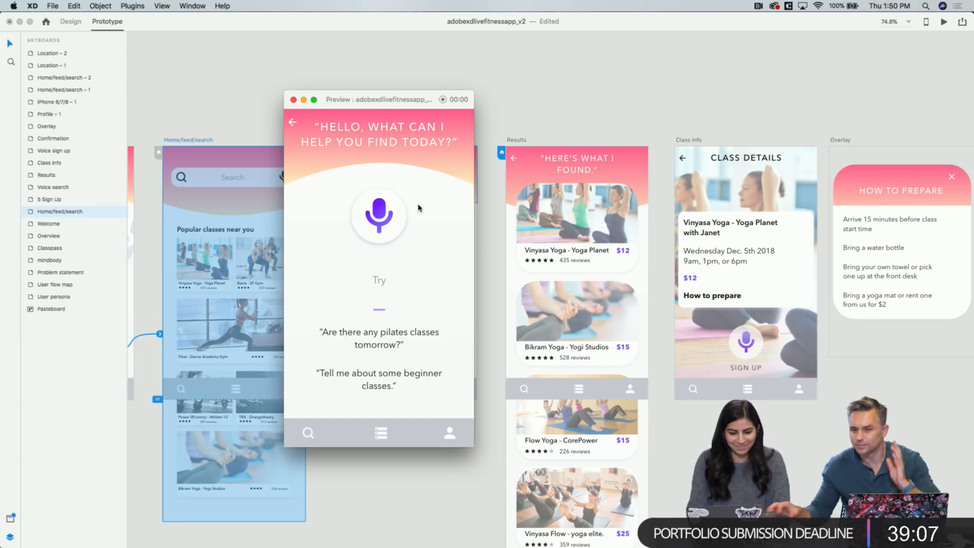
{"action": "left_click", "coordinate": [379, 211]}
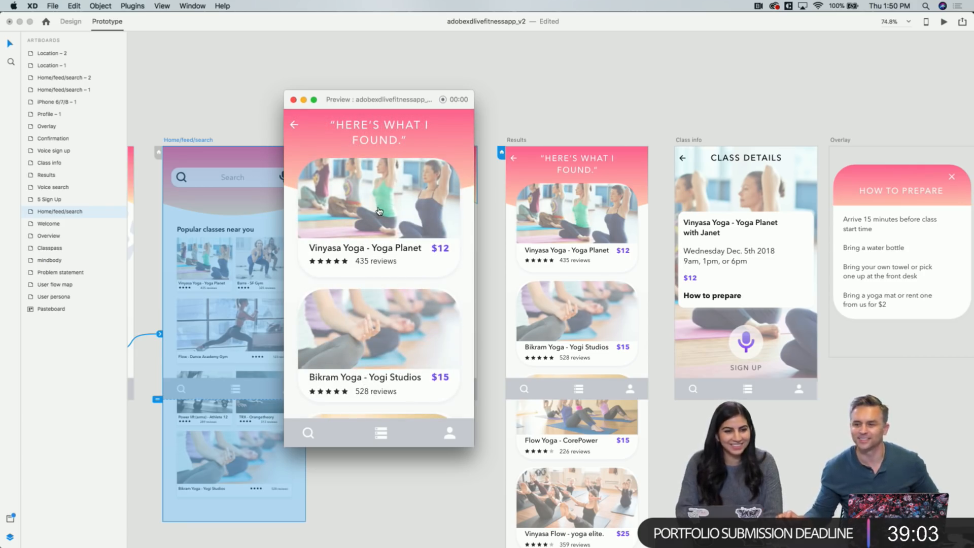
{"action": "left_click", "coordinate": [293, 100]}
Remove the link between the Voice search artboard's large microphone and the Results artboard
{"action": "left_click", "coordinate": [409, 232]}
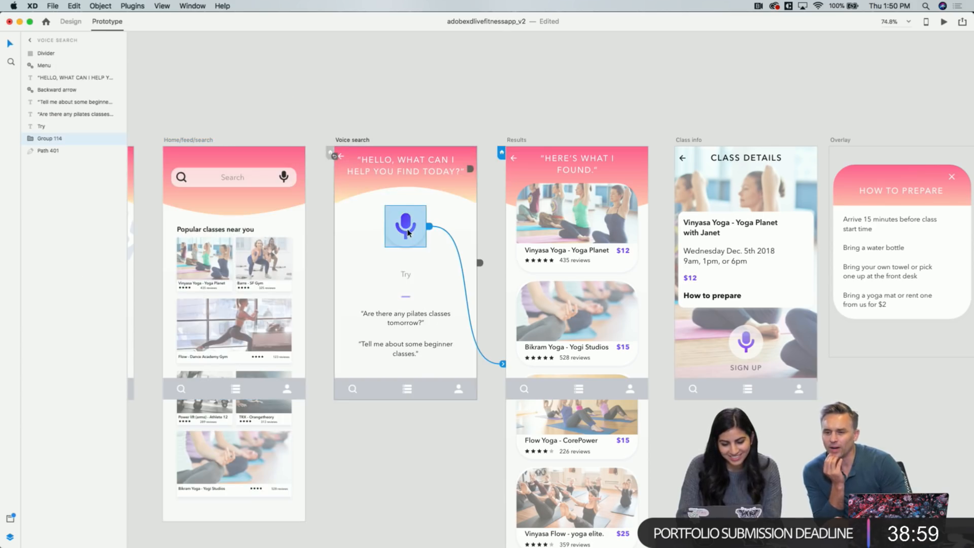
{"action": "scroll", "coordinate": [408, 232], "scroll_direction": "right", "scroll_amount": 2}
{"action": "scroll", "coordinate": [408, 231], "scroll_direction": "up", "scroll_amount": 4}
{"action": "scroll", "coordinate": [408, 232], "scroll_direction": "down", "scroll_amount": 1}
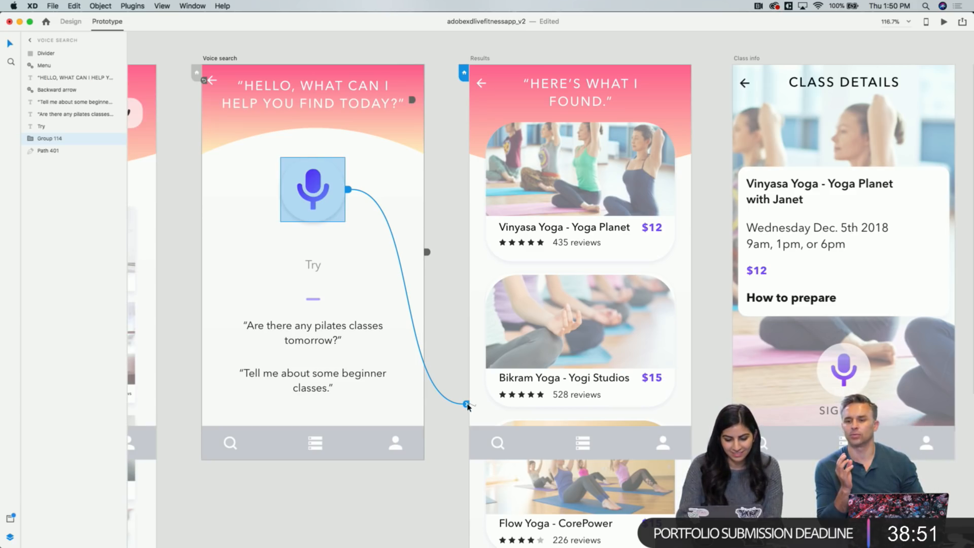
{"action": "left_click_drag", "start_coordinate": [467, 405], "coordinate": [345, 185]}
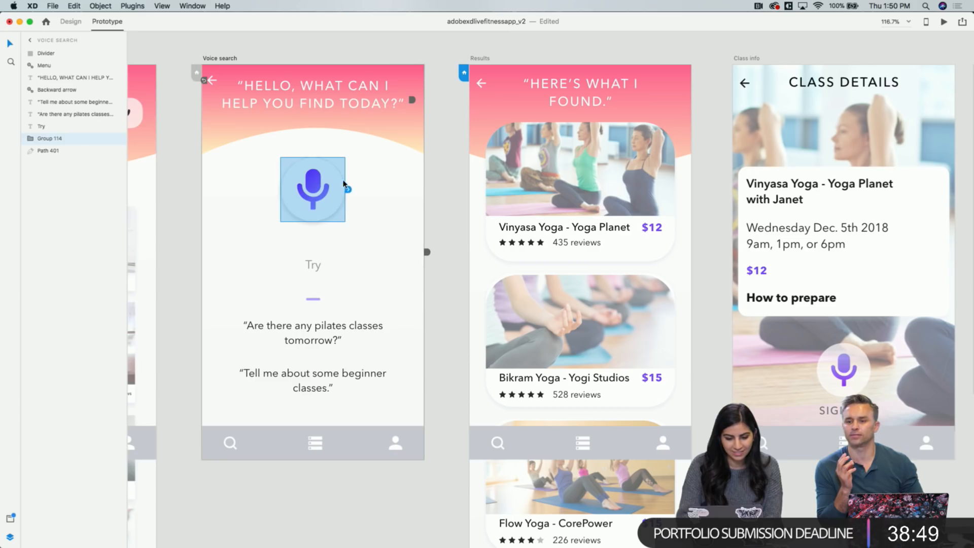
Link the Voice search artboard to Results with a Voice trigger using the command "show me yoga classes"
{"action": "left_click", "coordinate": [349, 178]}
{"action": "left_click_drag", "start_coordinate": [427, 252], "coordinate": [471, 260]}
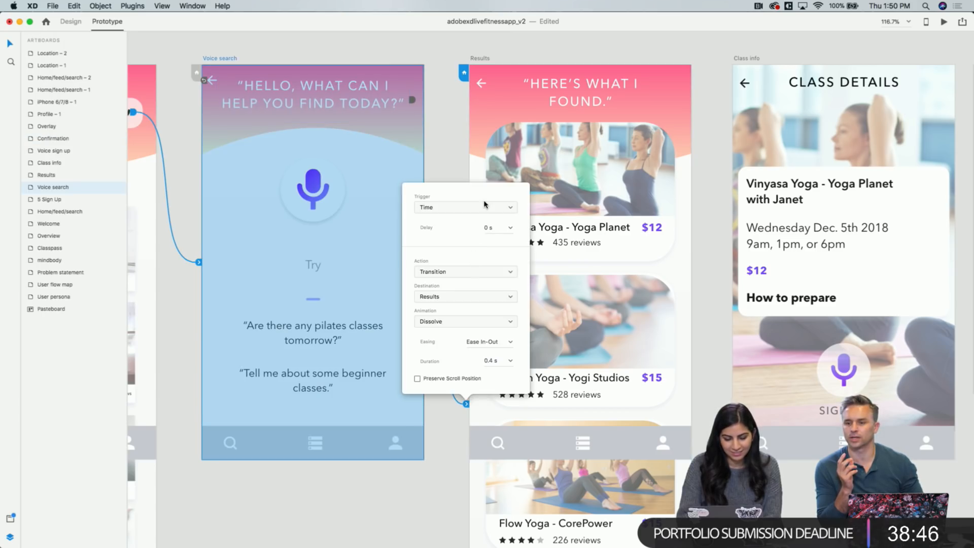
{"action": "left_click", "coordinate": [484, 204]}
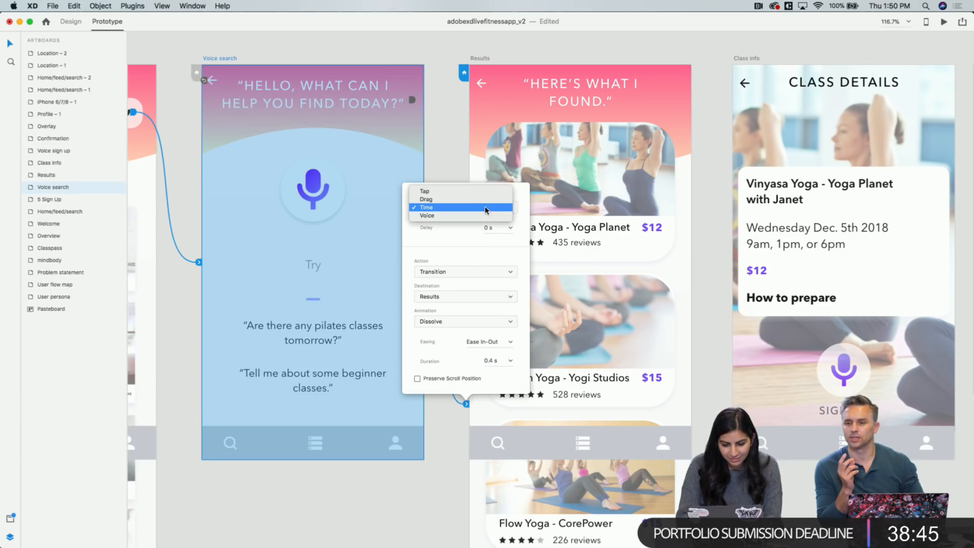
{"action": "left_click", "coordinate": [478, 211]}
{"action": "left_click", "coordinate": [462, 224]}
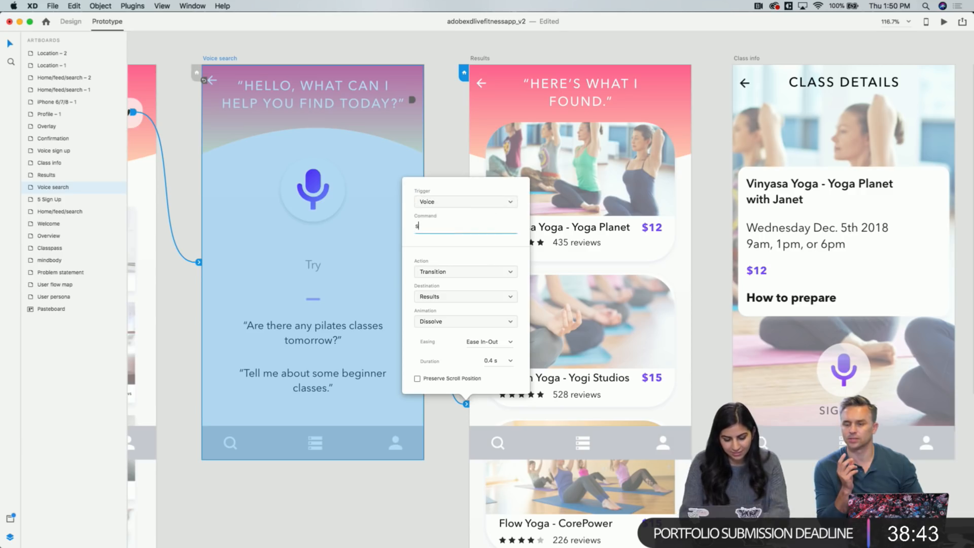
{"action": "type", "text": "show me yoga cl"}
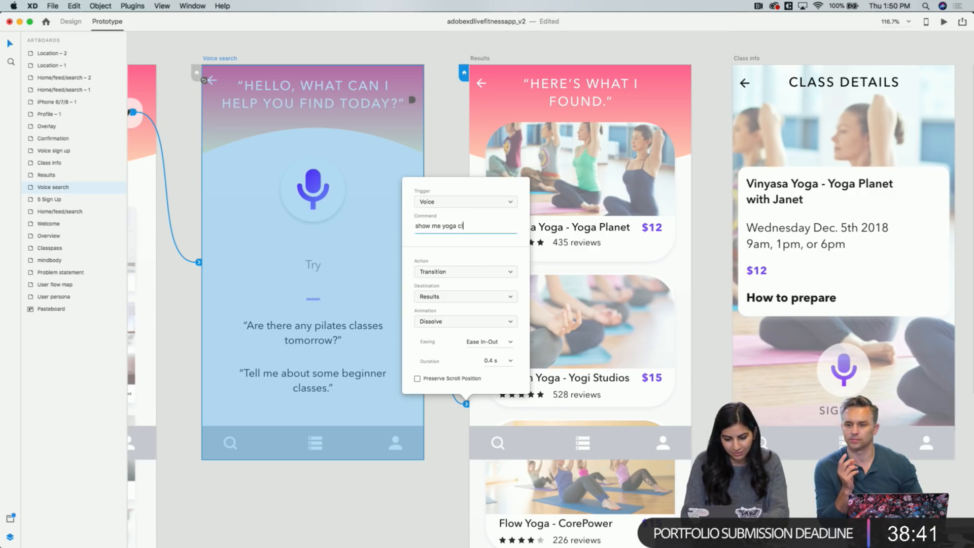
{"action": "type", "text": "asses"}
Try Auto-Animate as the action of the Voice search artboard's link to Results and return it to Transition
{"action": "left_click", "coordinate": [439, 274]}
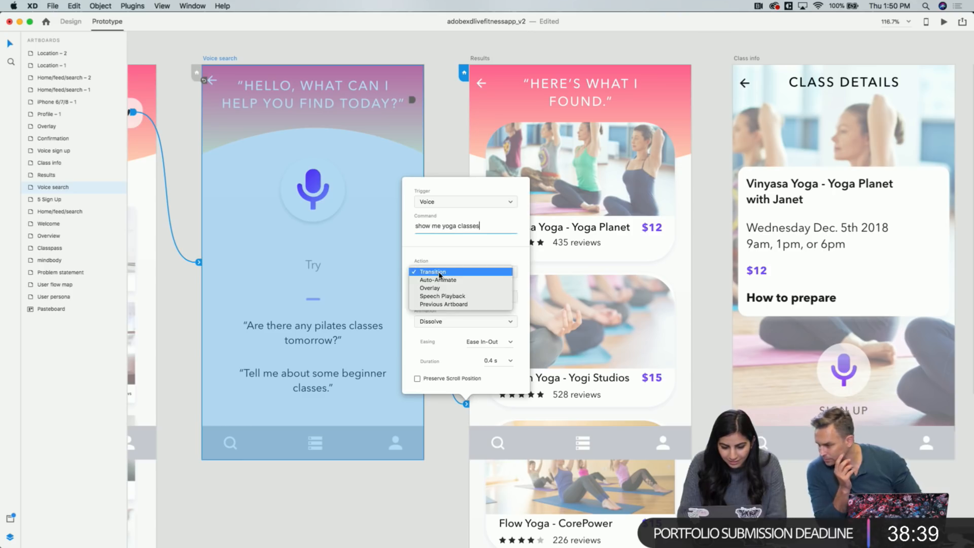
{"action": "left_click", "coordinate": [438, 280]}
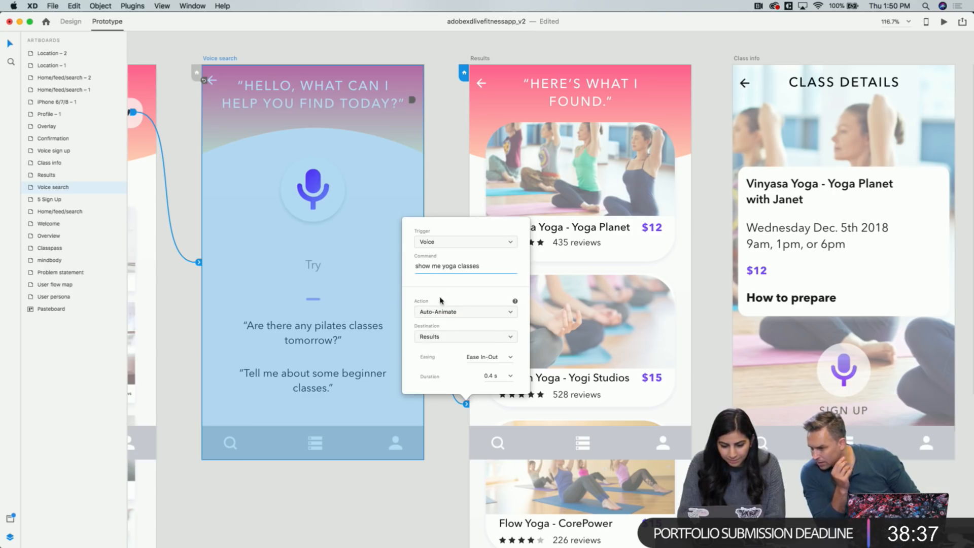
{"action": "left_click", "coordinate": [444, 316]}
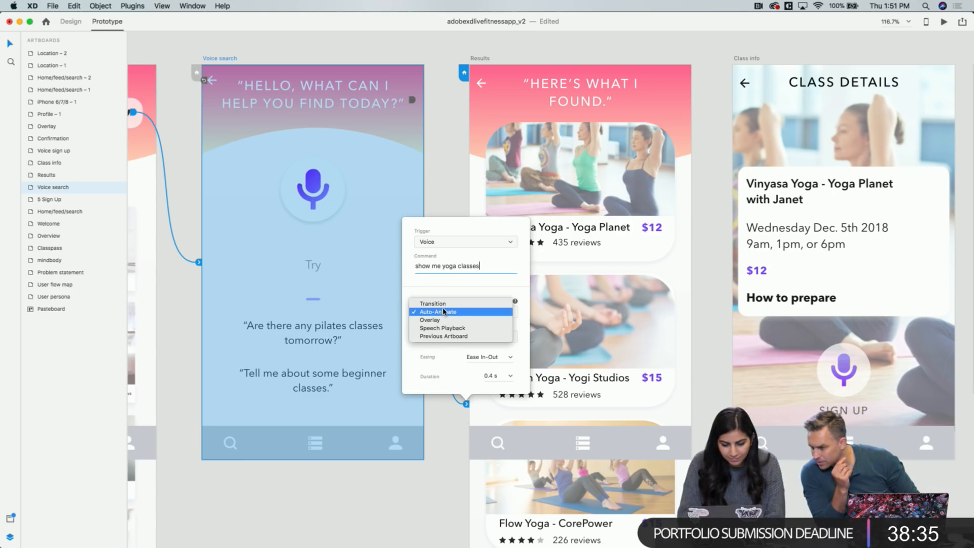
{"action": "left_click", "coordinate": [444, 312]}
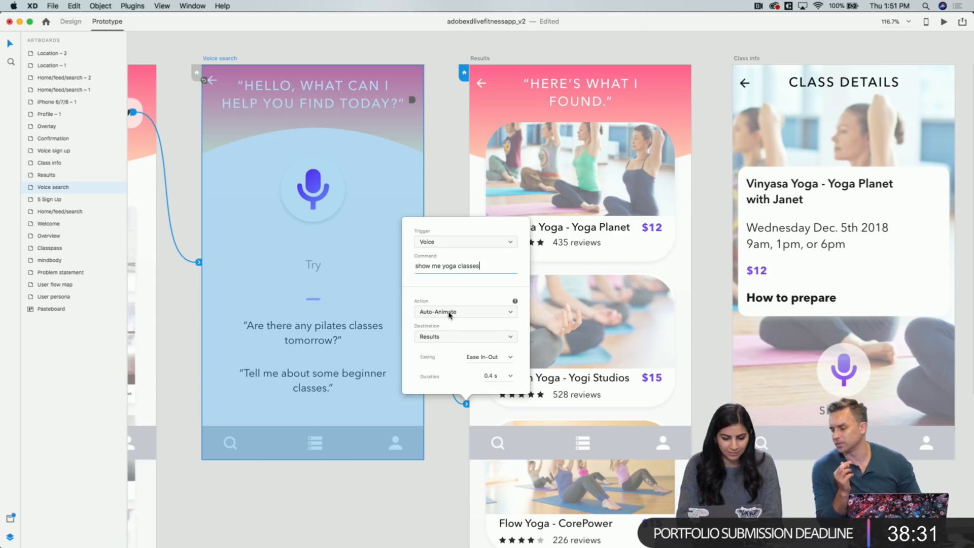
{"action": "left_click", "coordinate": [449, 312]}
{"action": "left_click", "coordinate": [443, 304]}
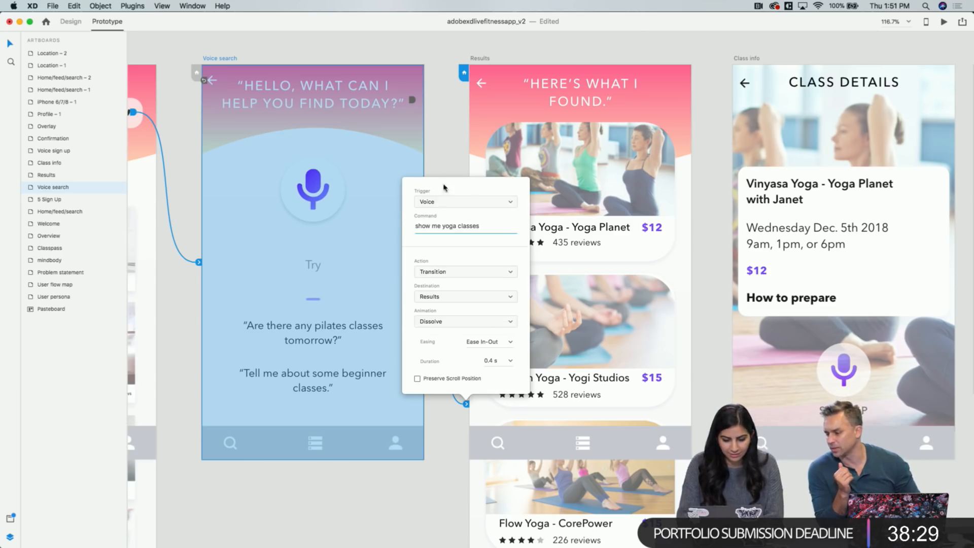
{"action": "left_click", "coordinate": [443, 147]}
Preview the prototype from Home/feed/search, go to voice search through the search bar's microphone, and close the preview
{"action": "scroll", "coordinate": [224, 80], "scroll_direction": "left", "scroll_amount": 5}
{"action": "left_click", "coordinate": [143, 77]}
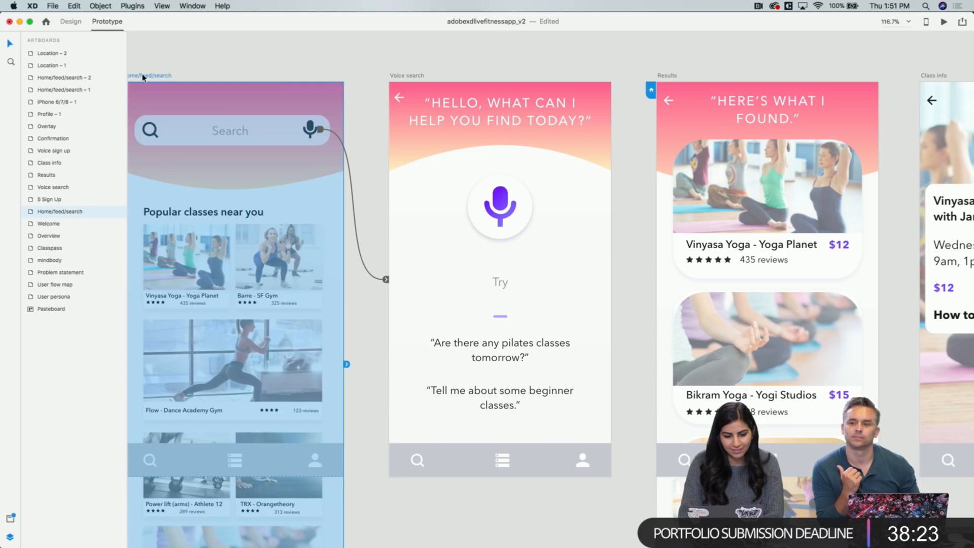
{"action": "left_click", "coordinate": [943, 22]}
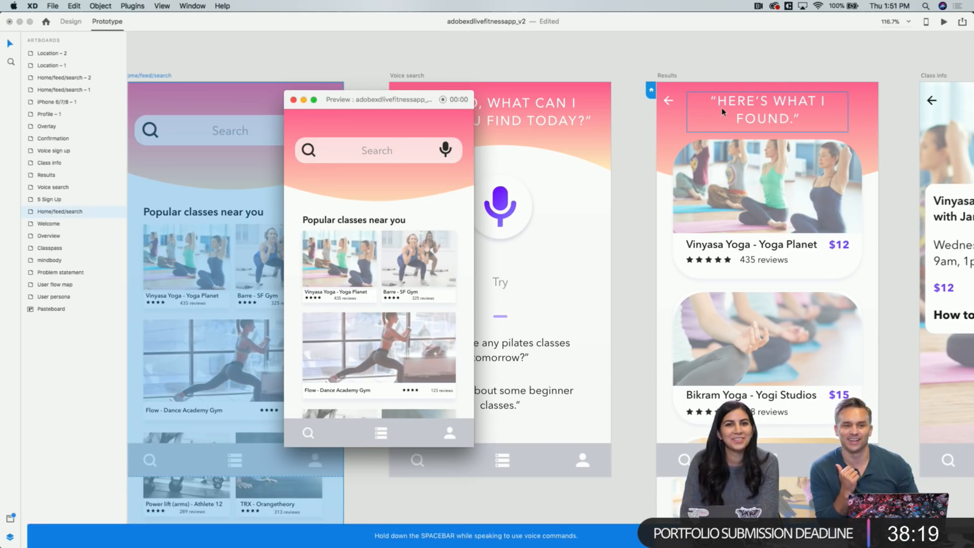
{"action": "left_click", "coordinate": [446, 149]}
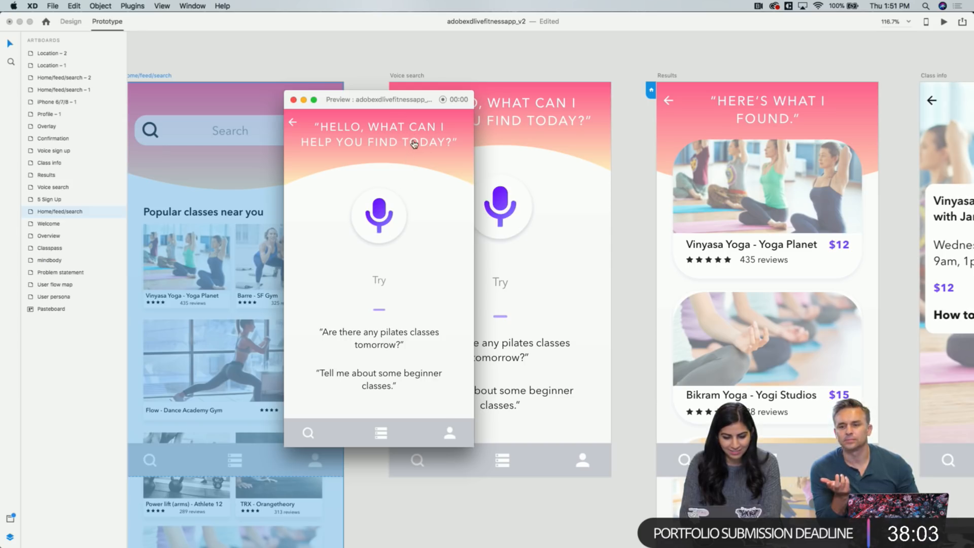
{"action": "left_click", "coordinate": [293, 100]}
Examine the interaction settings of the Voice search heading and of the search bar microphone's link to Voice search
{"action": "left_click", "coordinate": [385, 280]}
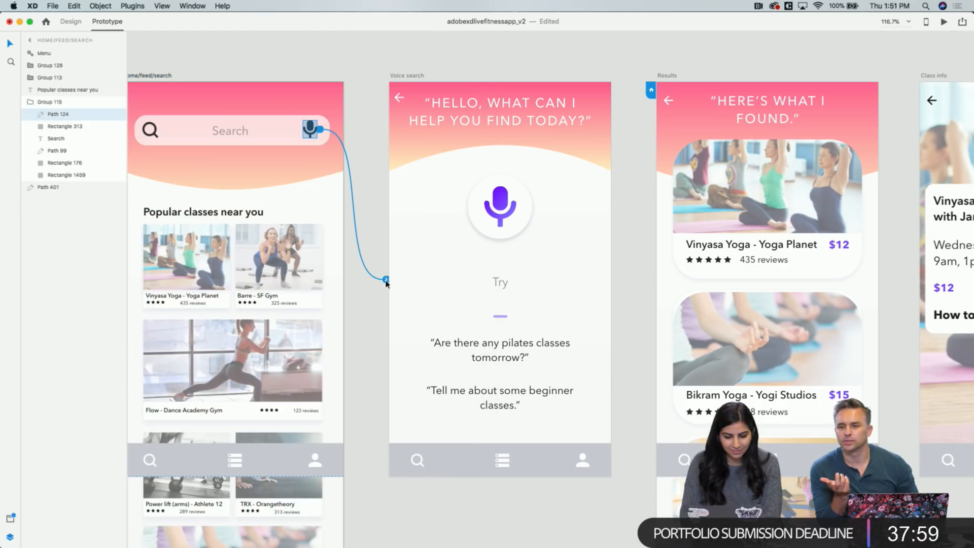
{"action": "left_click", "coordinate": [371, 223]}
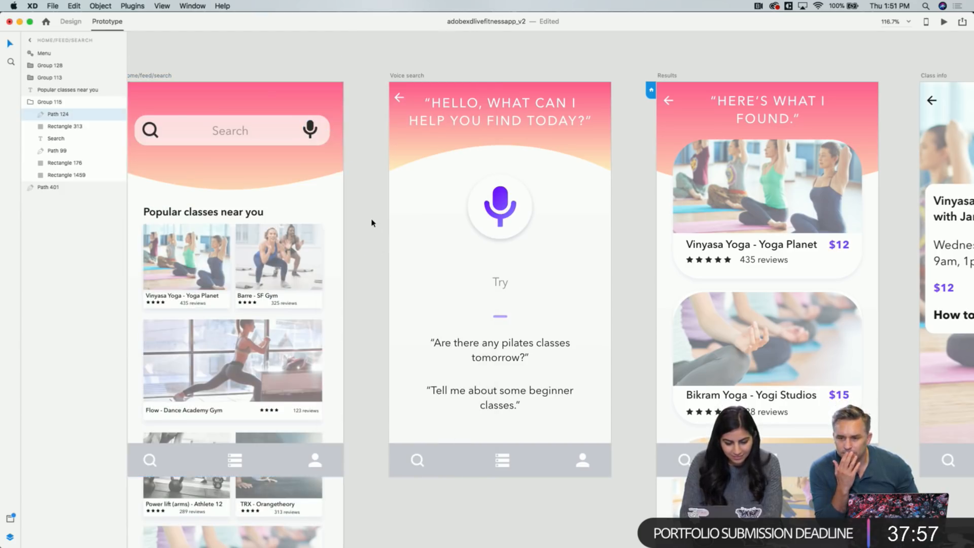
{"action": "left_click", "coordinate": [419, 77]}
{"action": "left_click", "coordinate": [459, 116]}
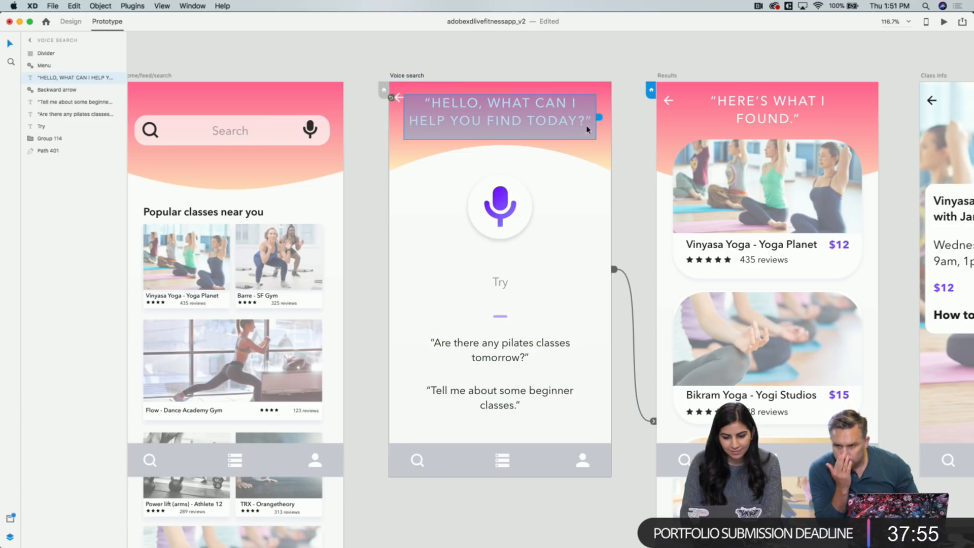
{"action": "left_click", "coordinate": [600, 119]}
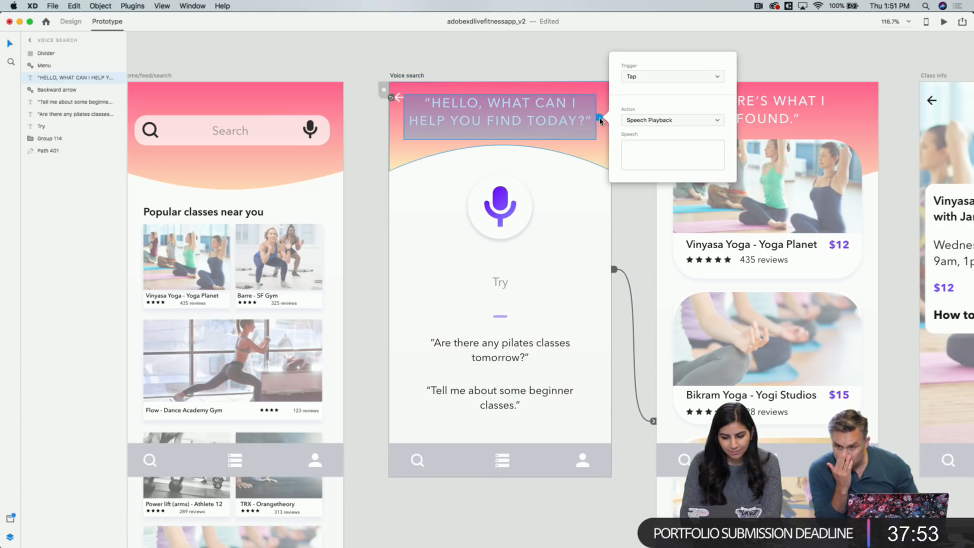
{"action": "left_click", "coordinate": [501, 211]}
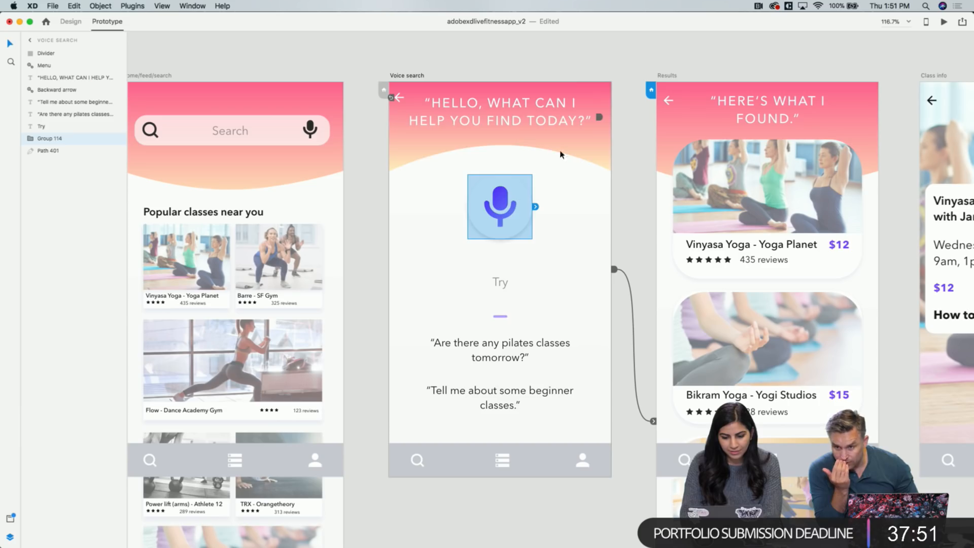
{"action": "left_click", "coordinate": [555, 122]}
{"action": "left_click", "coordinate": [599, 119]}
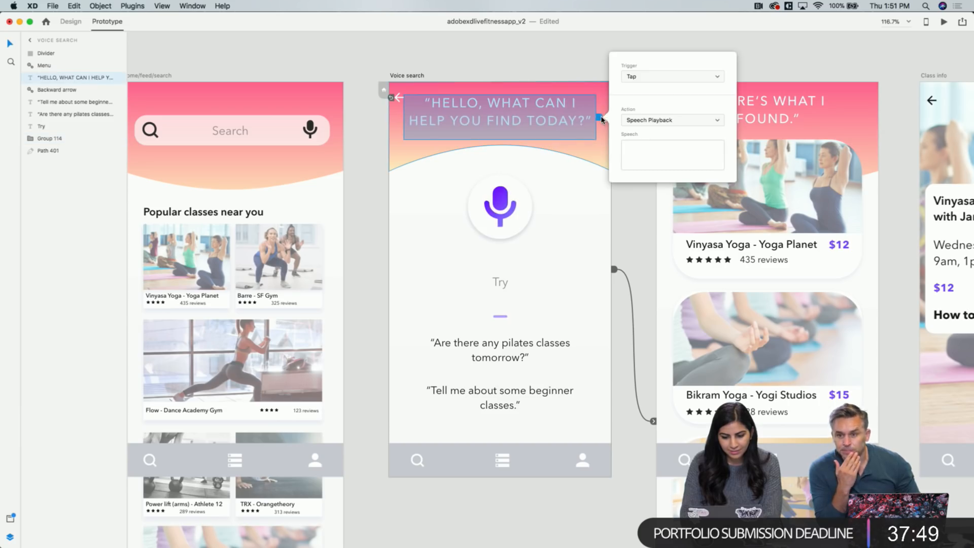
{"action": "left_click", "coordinate": [636, 78]}
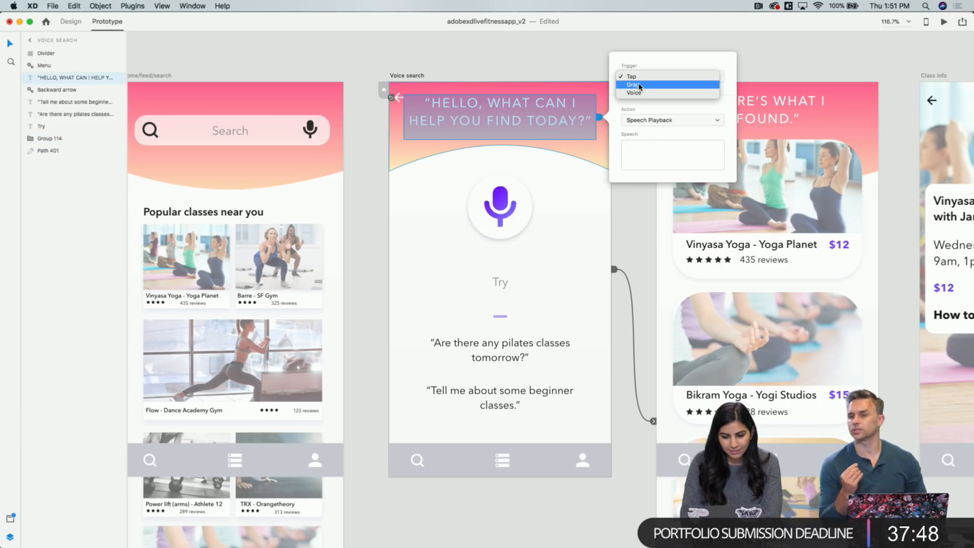
{"action": "left_click", "coordinate": [550, 100]}
{"action": "left_click", "coordinate": [272, 264]}
{"action": "left_click", "coordinate": [299, 208]}
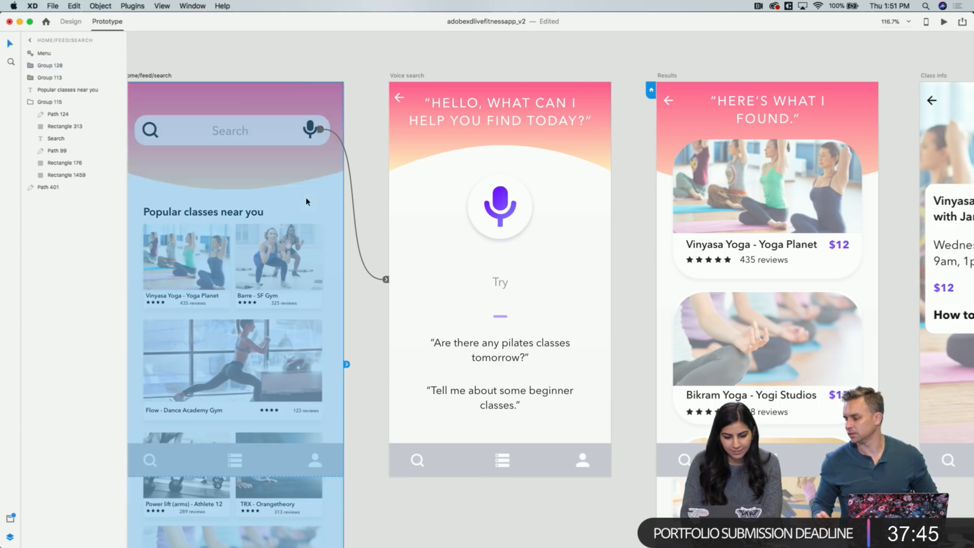
{"action": "left_click", "coordinate": [315, 129]}
{"action": "left_click", "coordinate": [386, 279]}
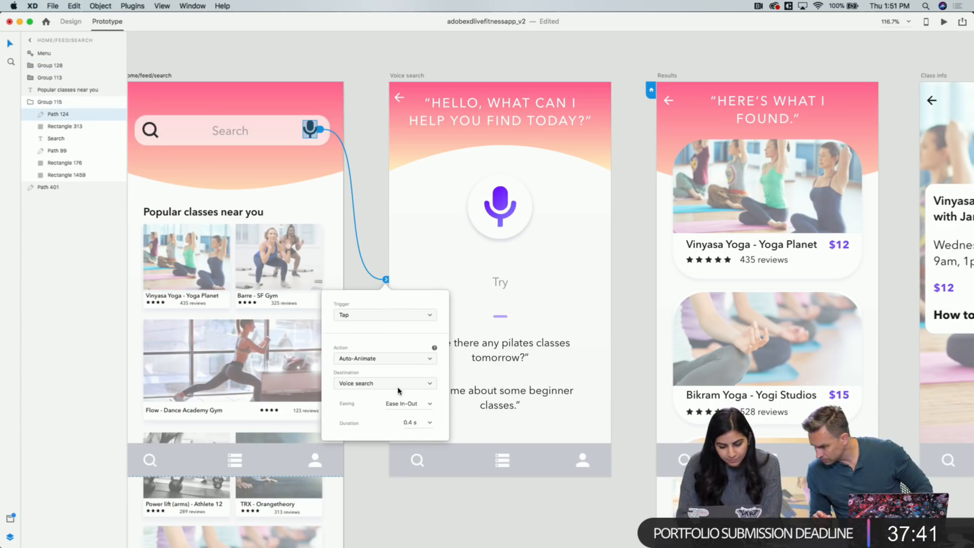
Set the Voice search heading's Speech Playback text to "hello, what can I help you find today?"
{"action": "left_click", "coordinate": [504, 120]}
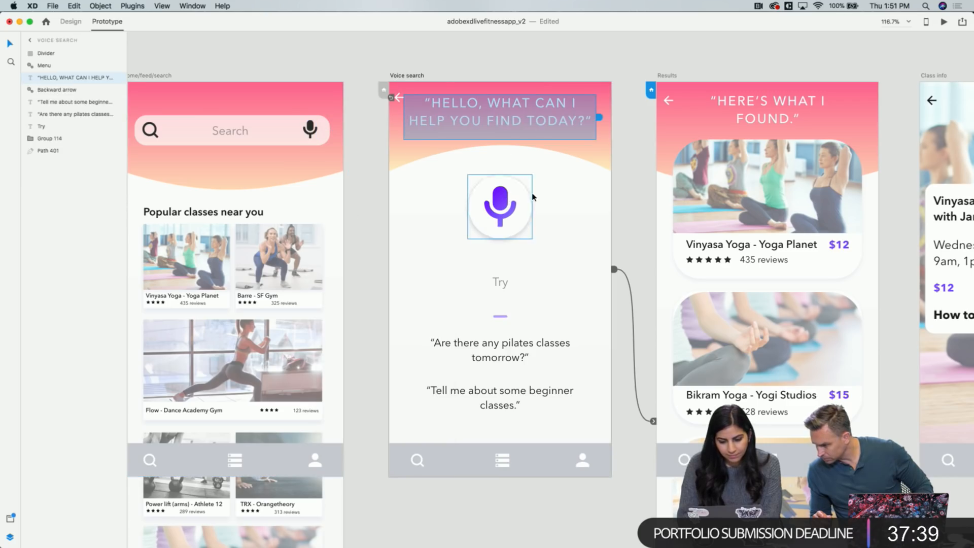
{"action": "left_click", "coordinate": [409, 75]}
{"action": "left_click", "coordinate": [498, 117]}
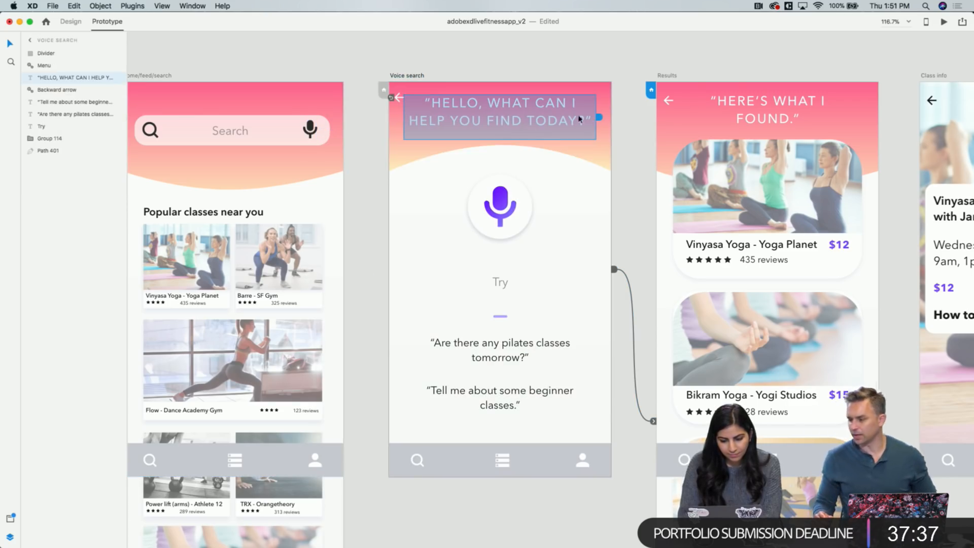
{"action": "left_click", "coordinate": [599, 118]}
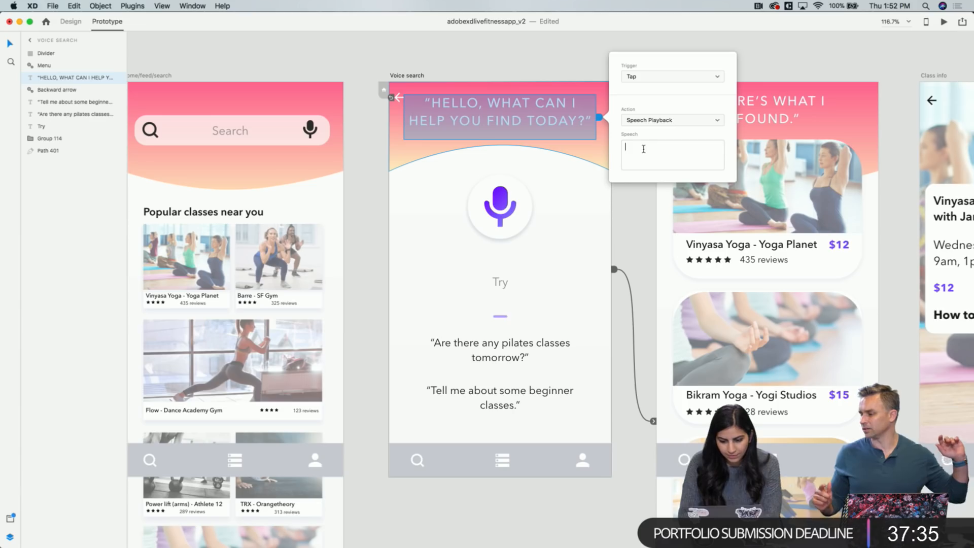
{"action": "type", "text": "hello, "}
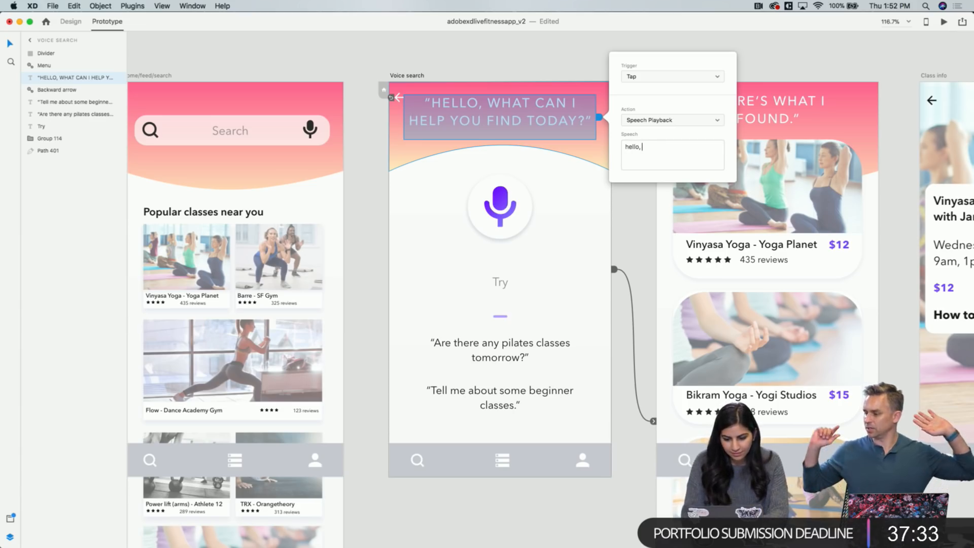
{"action": "type", "text": "what can I help"}
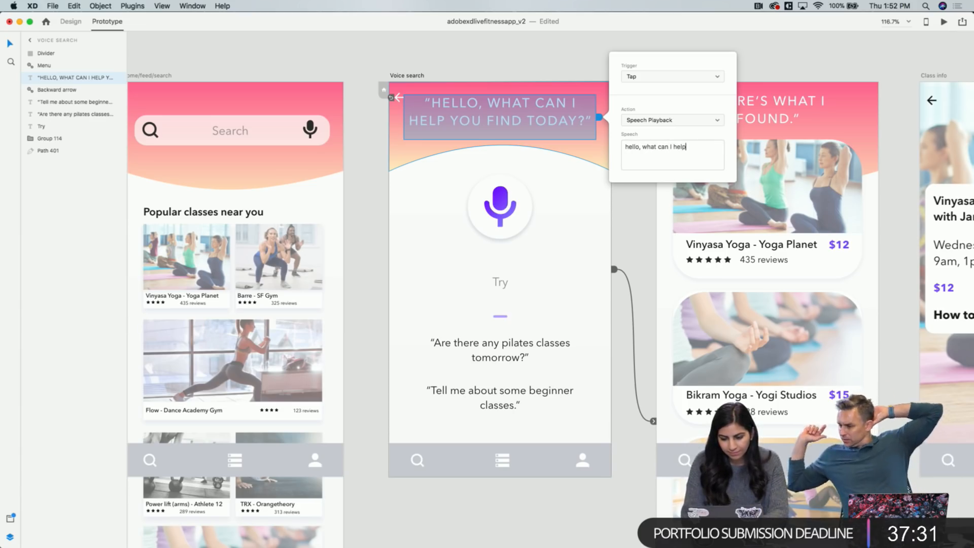
{"action": "type", "text": " u"}
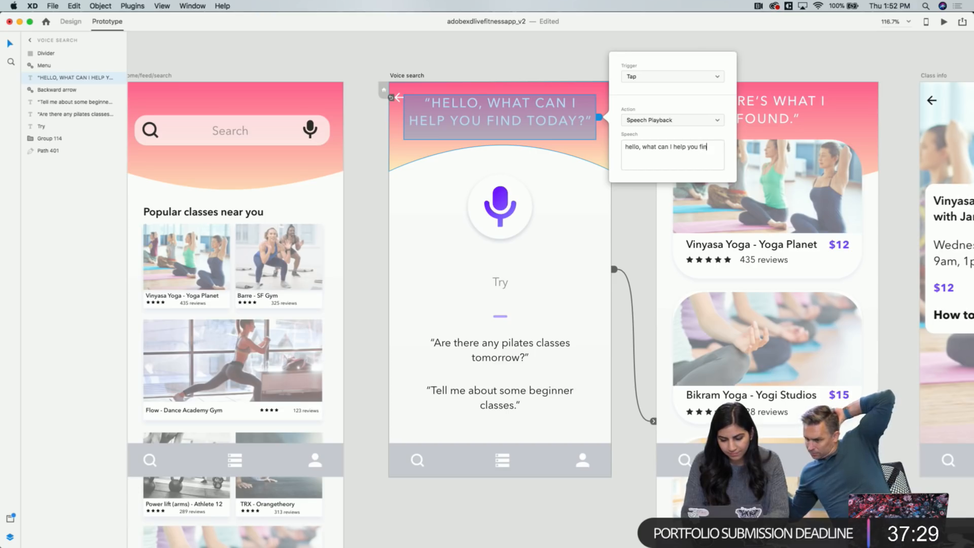
{"action": "type", "text": "ou find"}
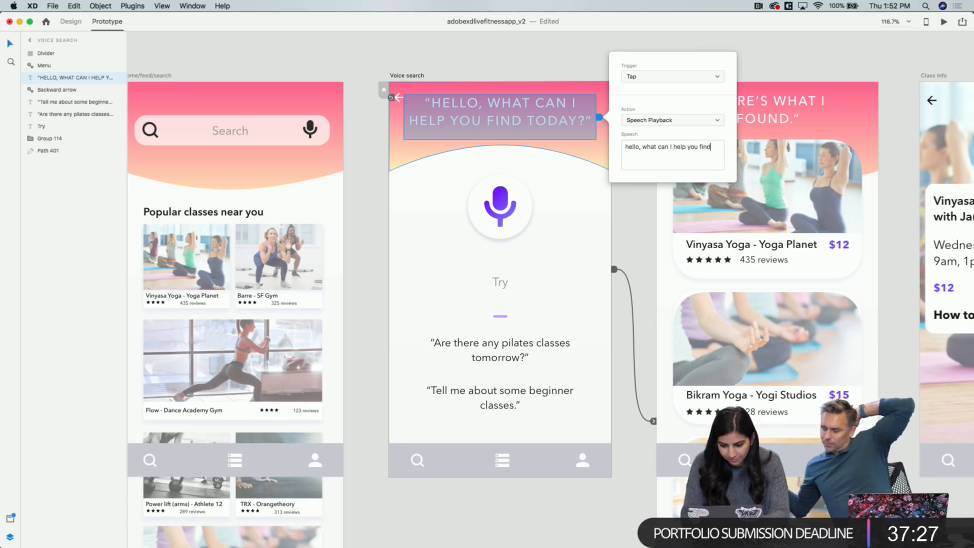
{"action": "type", "text": " toay?"}
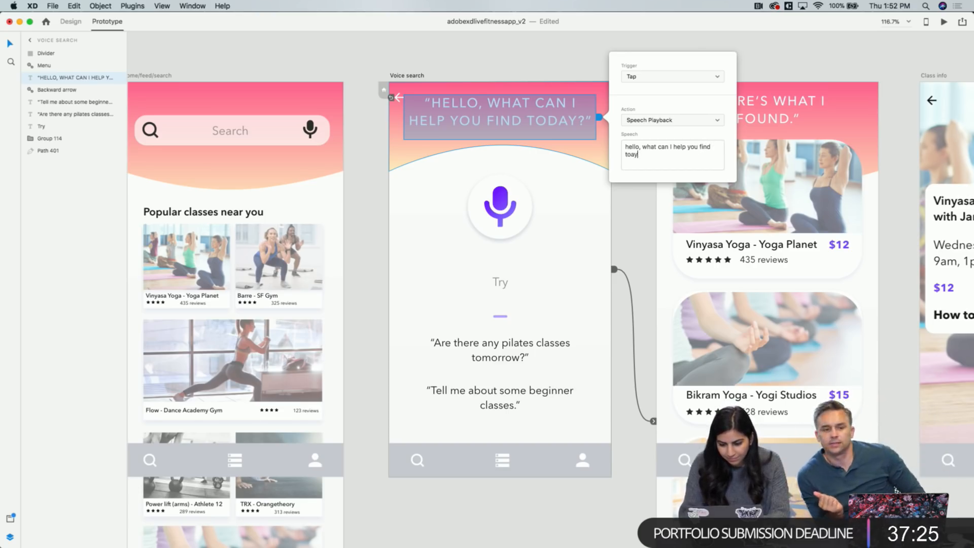
{"action": "key", "text": "BackSpace"}
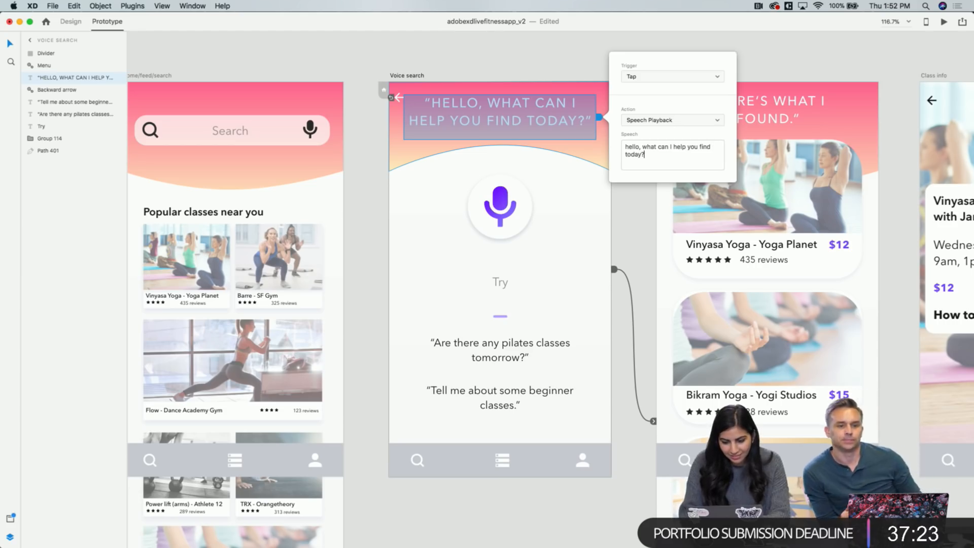
{"action": "left_click", "coordinate": [634, 77]}
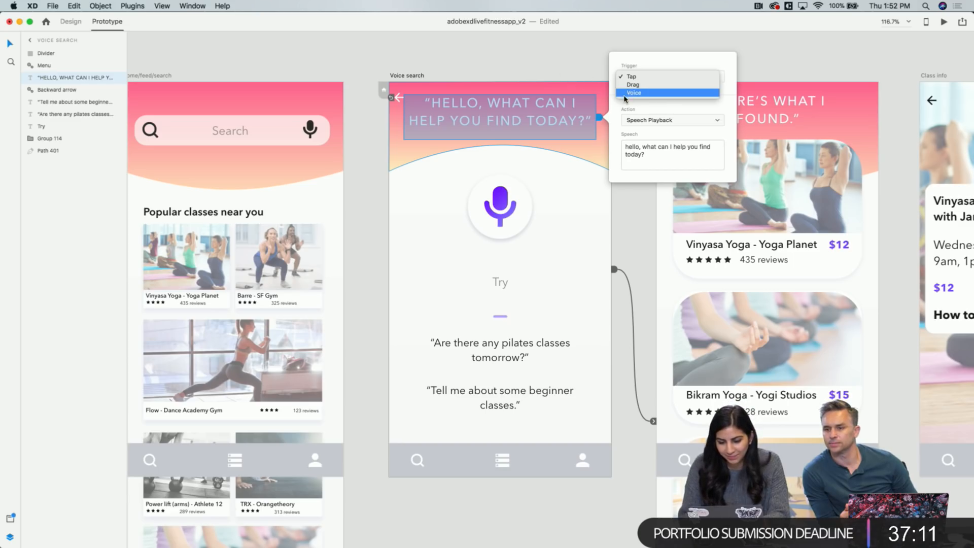
{"action": "left_click", "coordinate": [515, 66]}
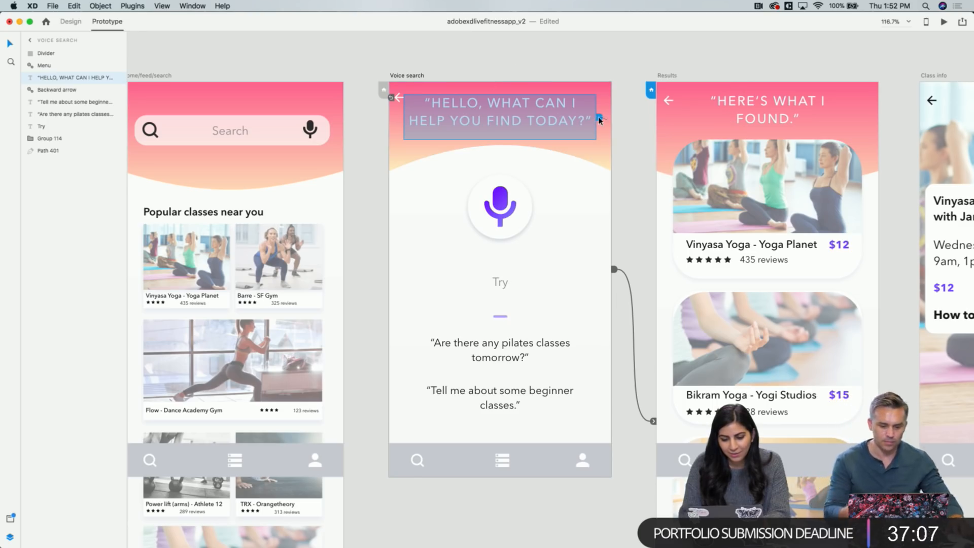
{"action": "left_click", "coordinate": [441, 61]}
{"action": "left_click", "coordinate": [399, 101]}
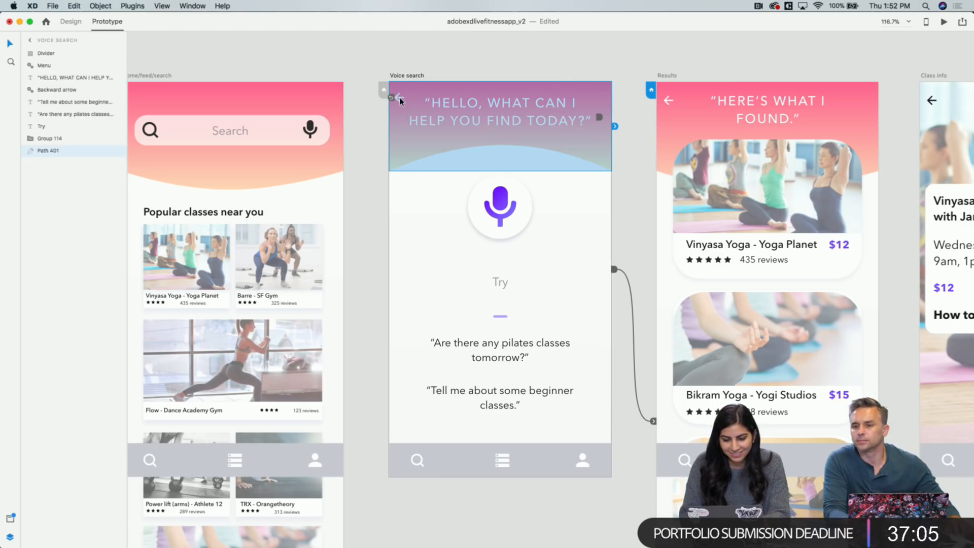
{"action": "left_click", "coordinate": [615, 126]}
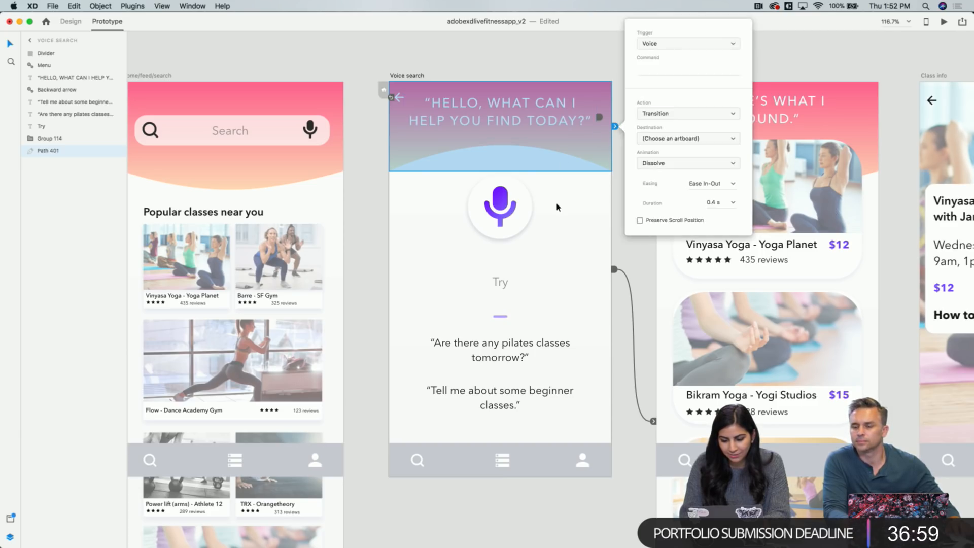
{"action": "left_click", "coordinate": [507, 172]}
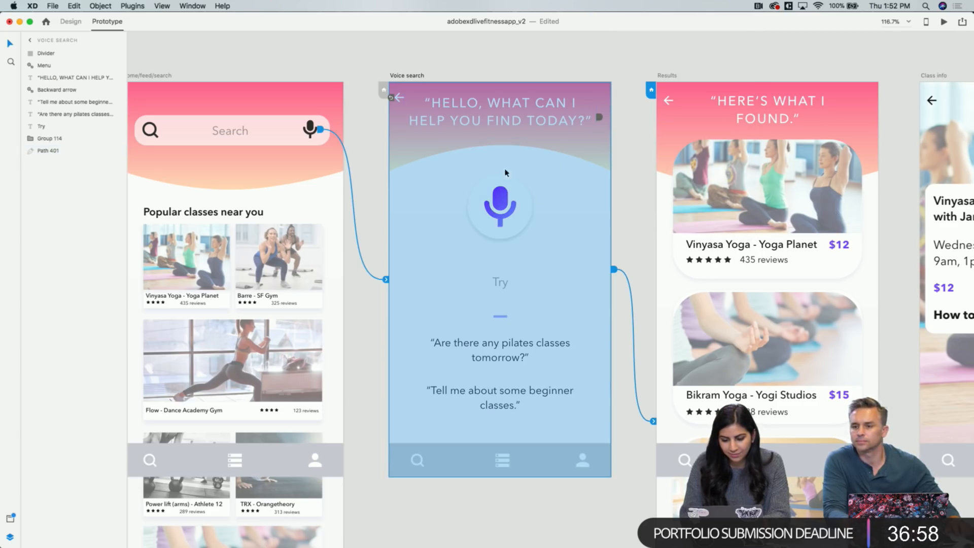
Examine the trigger settings of the search bar microphone's link to Voice search and of the Voice search heading's interaction
{"action": "left_click", "coordinate": [386, 280]}
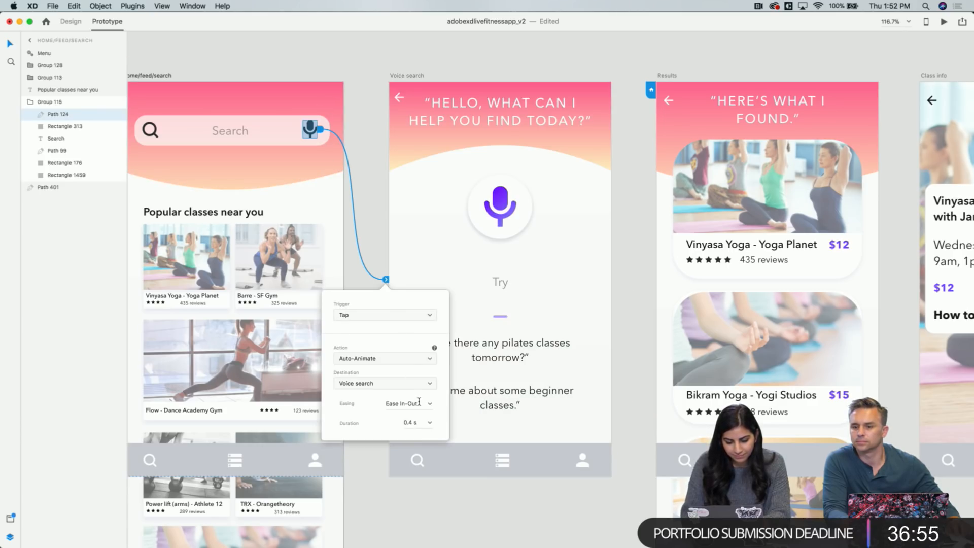
{"action": "left_click", "coordinate": [437, 106]}
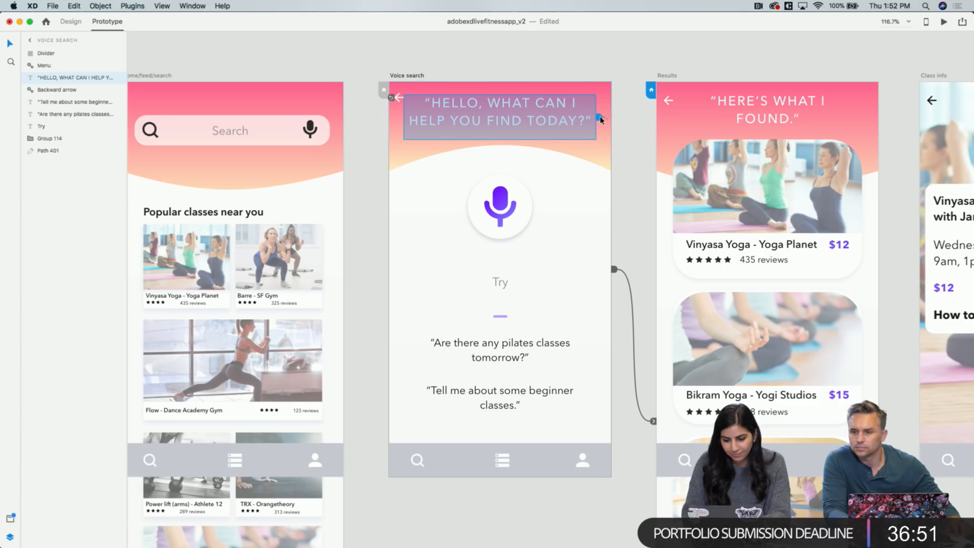
{"action": "left_click", "coordinate": [498, 216]}
{"action": "left_click", "coordinate": [567, 136]}
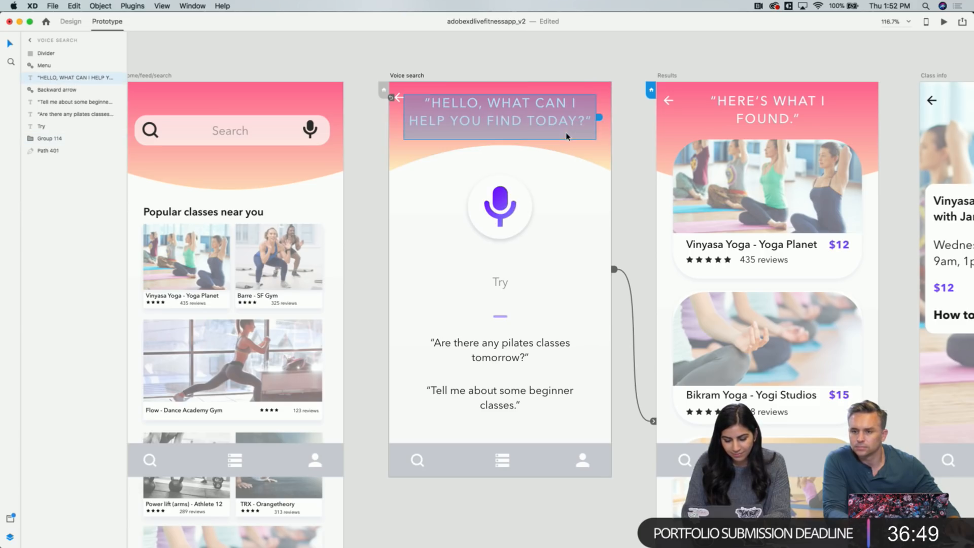
{"action": "left_click", "coordinate": [600, 117]}
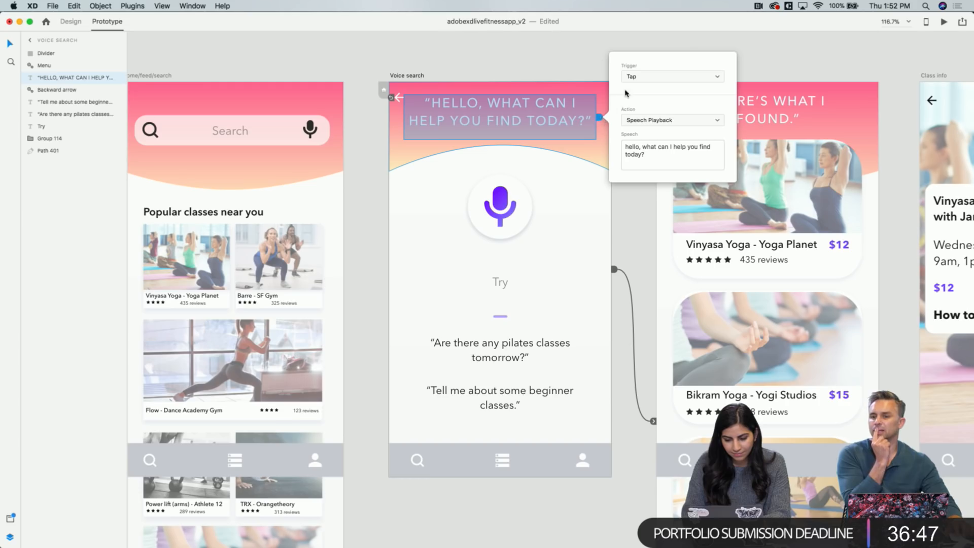
{"action": "left_click", "coordinate": [669, 76]}
{"action": "left_click", "coordinate": [374, 80]}
{"action": "left_click", "coordinate": [402, 76]}
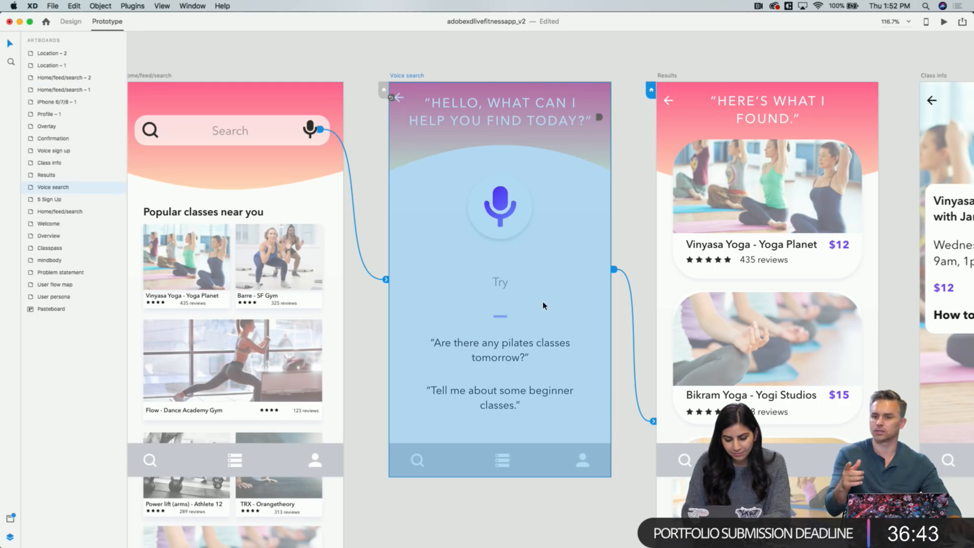
{"action": "left_click", "coordinate": [385, 282]}
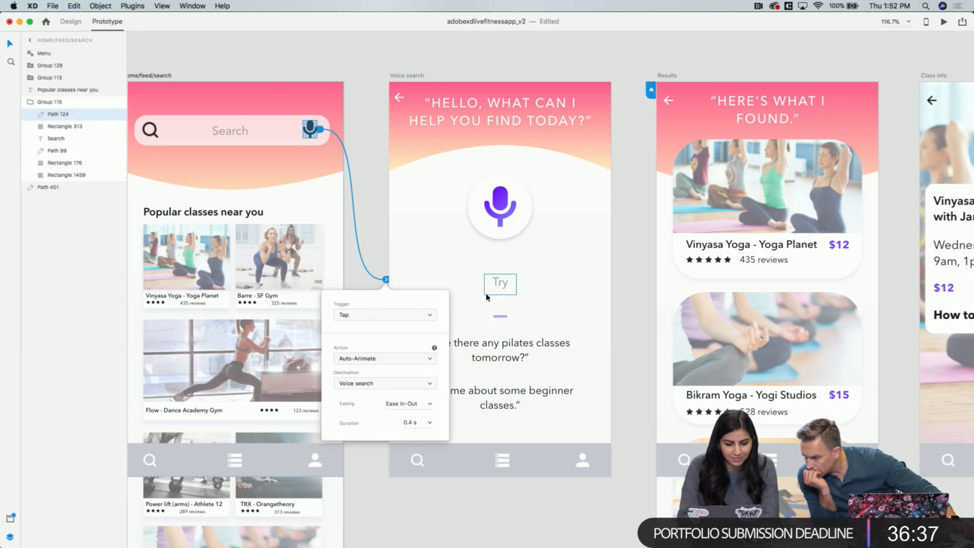
{"action": "left_click", "coordinate": [416, 314]}
{"action": "left_click", "coordinate": [416, 315]}
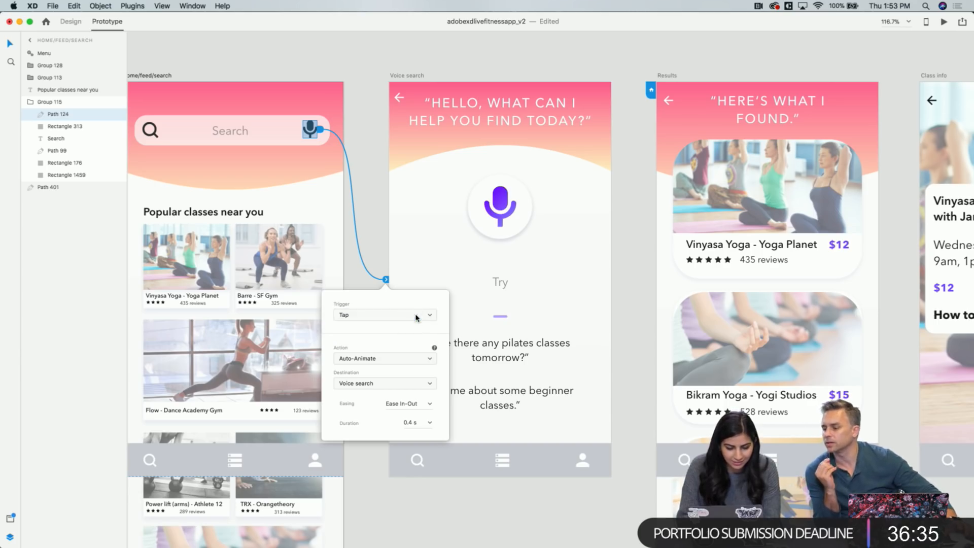
{"action": "left_click", "coordinate": [460, 292]}
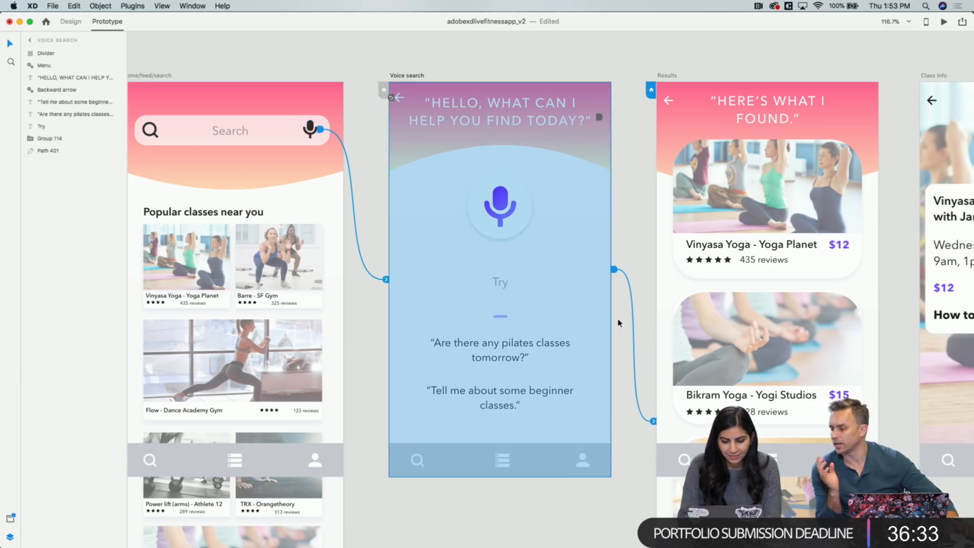
Detach the Voice search artboard's link from Results and give the artboard a Time trigger with the Speech Playback action
{"action": "left_click_drag", "start_coordinate": [653, 420], "coordinate": [613, 273]}
{"action": "left_click", "coordinate": [664, 187]}
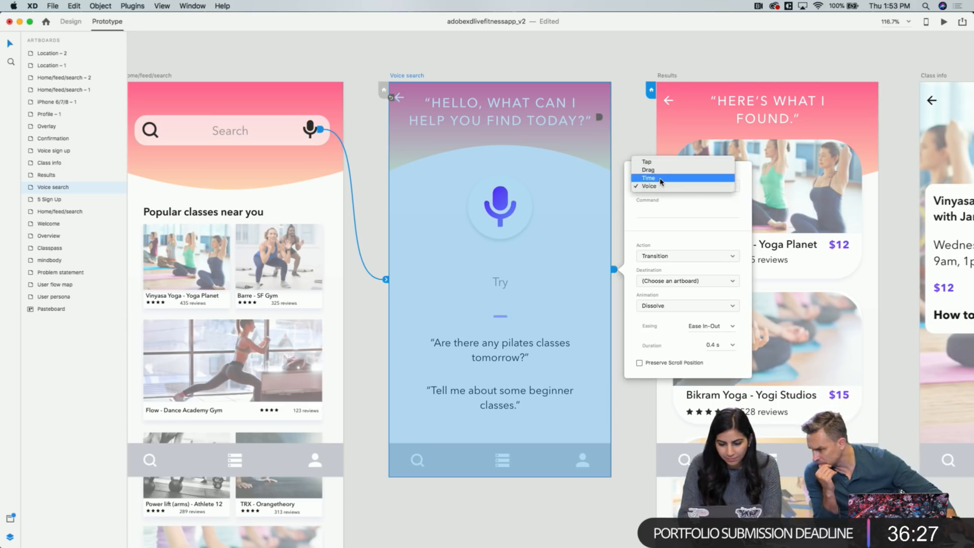
{"action": "left_click", "coordinate": [661, 178]}
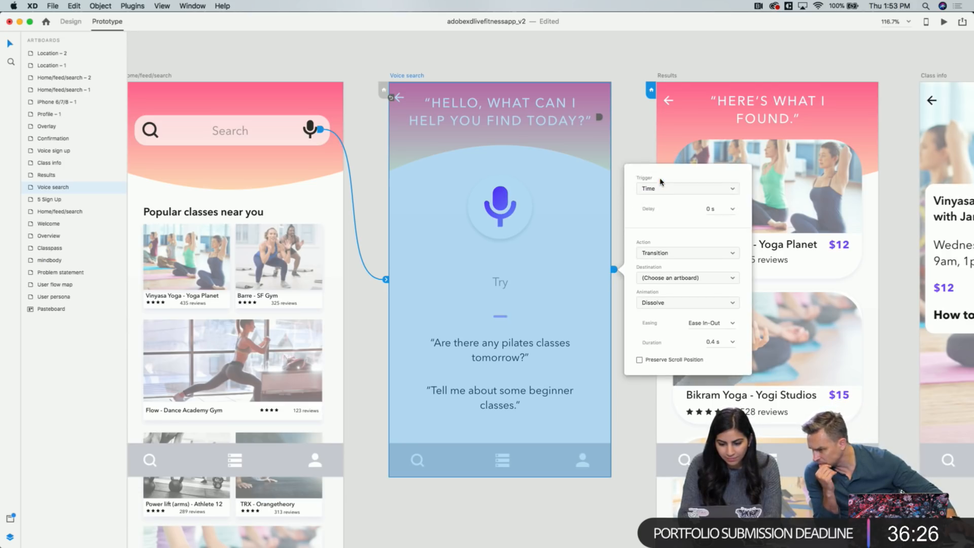
{"action": "left_click", "coordinate": [688, 258]}
{"action": "left_click", "coordinate": [678, 280]}
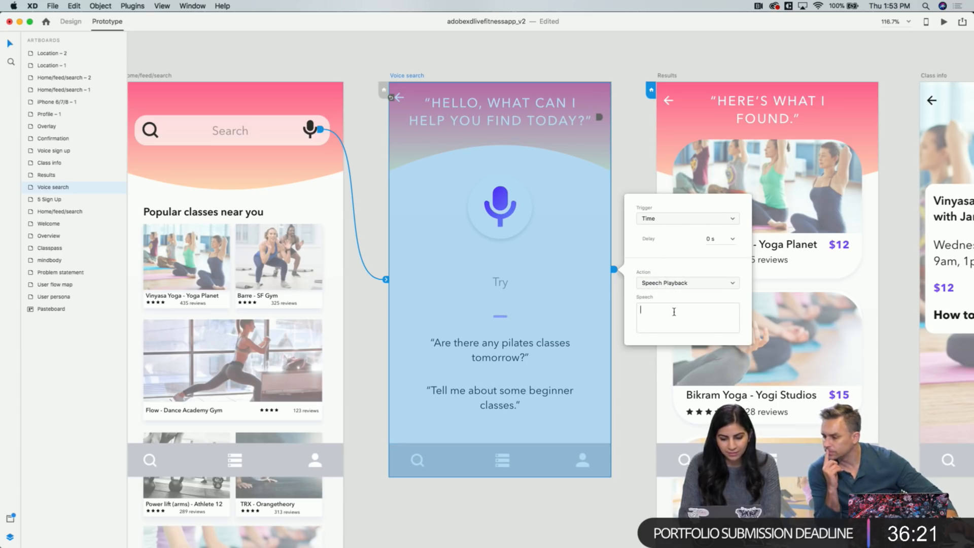
Enter "Hello, what can I help you find today?" as the Voice search artboard's speech text
{"action": "type", "text": "H"}
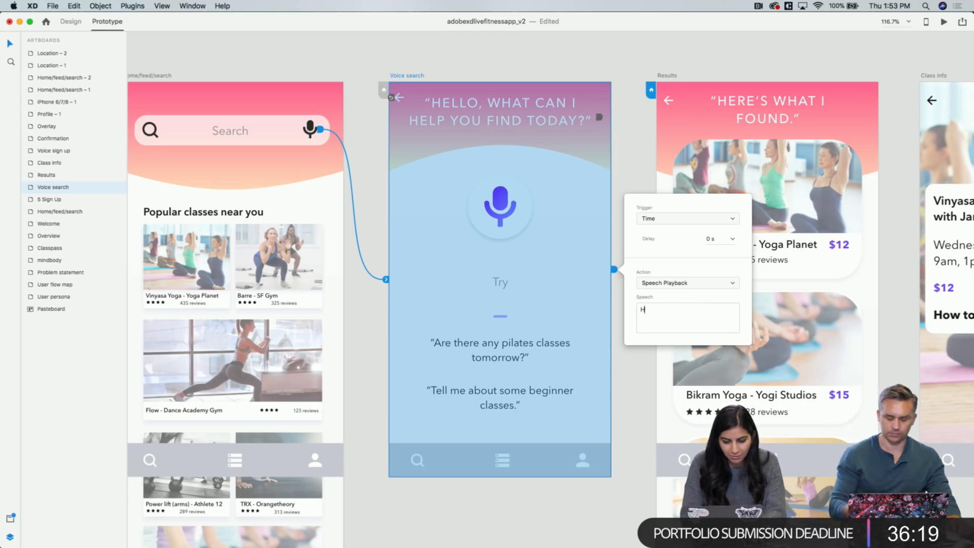
{"action": "type", "text": "ello"}
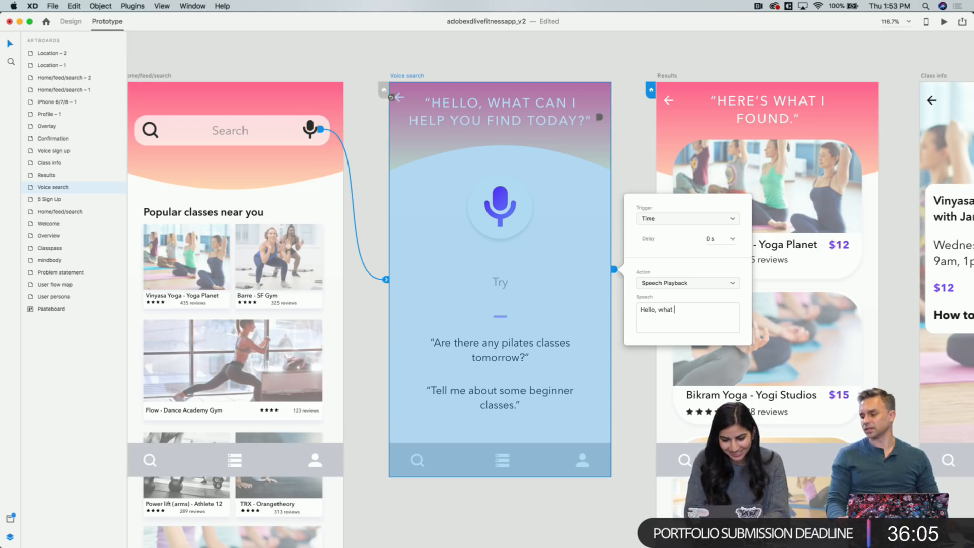
{"action": "type", "text": "p you find toa"}
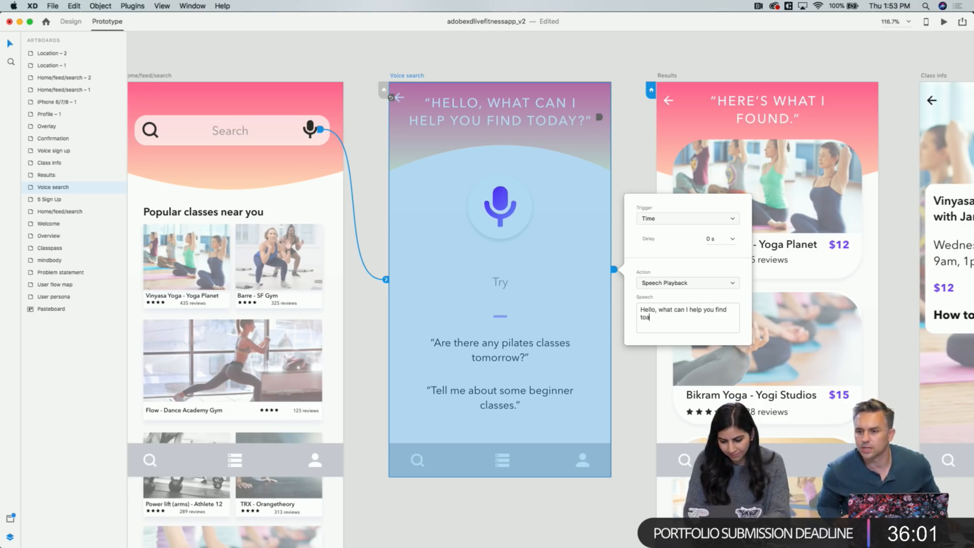
{"action": "type", "text": "y"}
{"action": "key", "text": "BackSpace"}
{"action": "key", "text": "BackSpace"}
{"action": "type", "text": "da"}
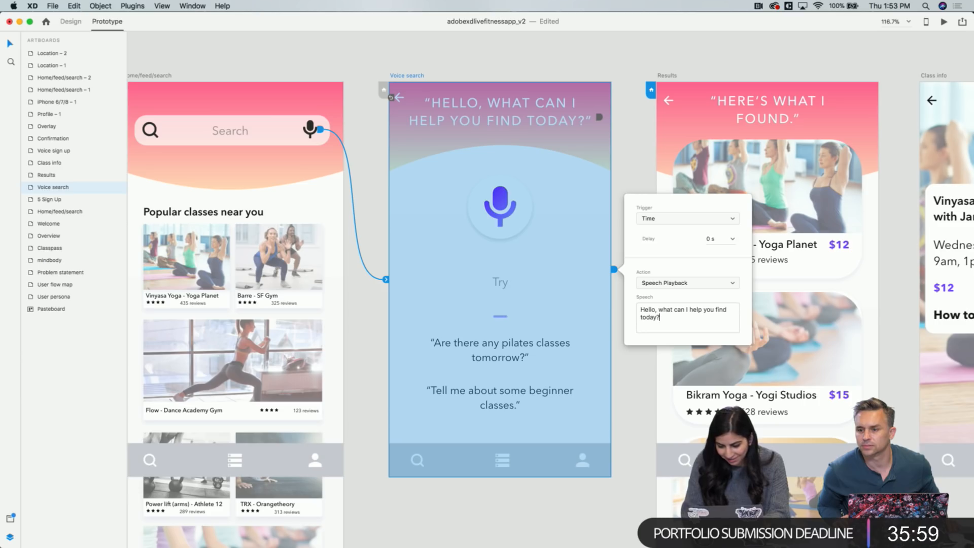
{"action": "left_click", "coordinate": [636, 159]}
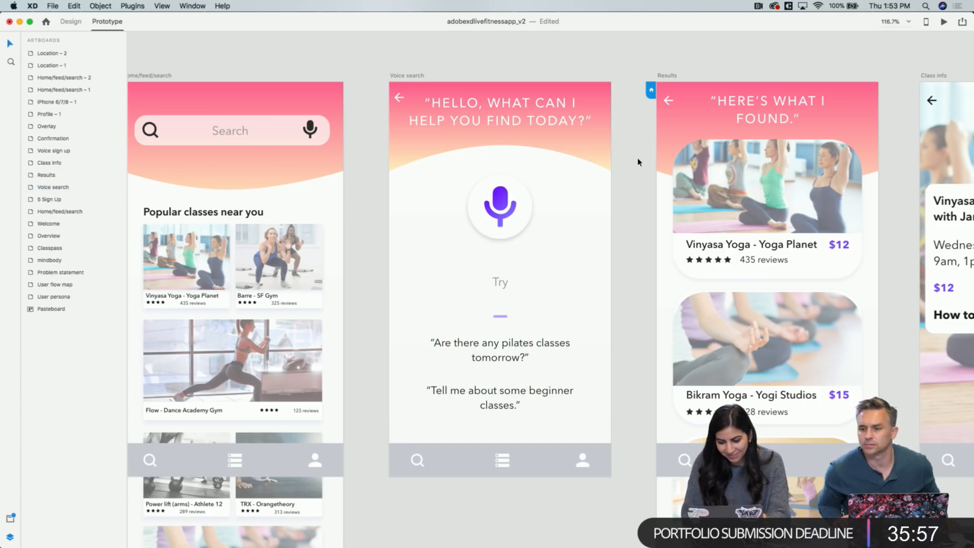
Link the Voice search artboard's microphone to Results with a Voice trigger and the command "show me yoga classes"
{"action": "left_click", "coordinate": [512, 223]}
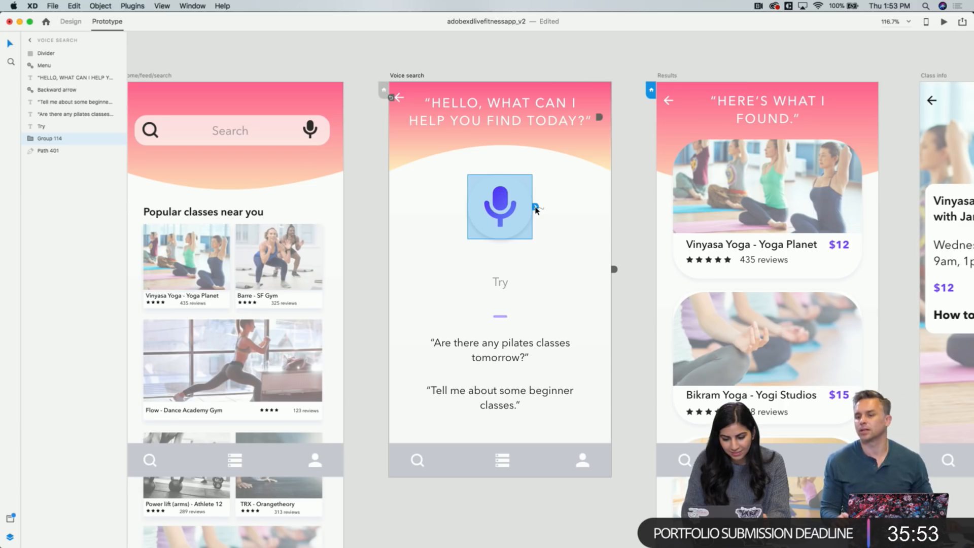
{"action": "left_click_drag", "start_coordinate": [536, 209], "coordinate": [659, 170]}
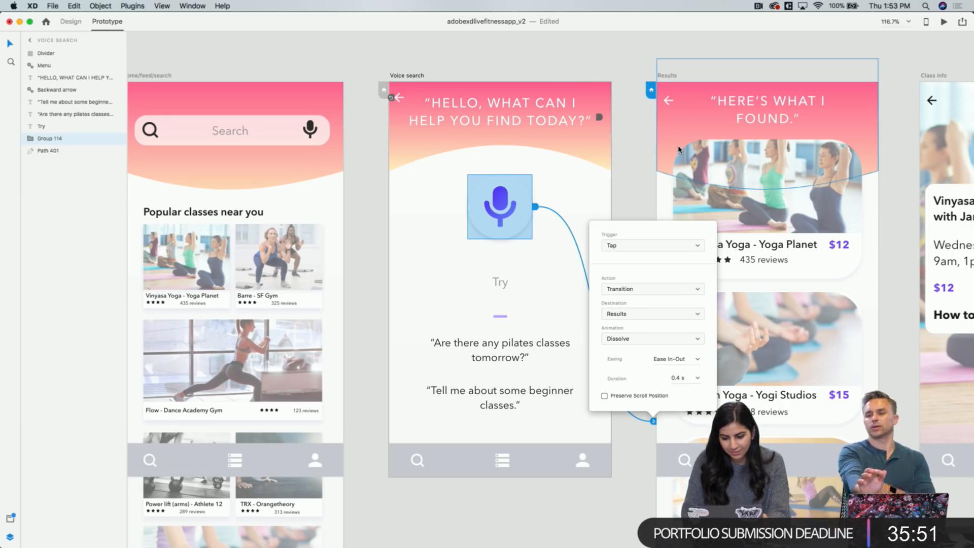
{"action": "left_click", "coordinate": [651, 248]}
{"action": "left_click", "coordinate": [632, 265]}
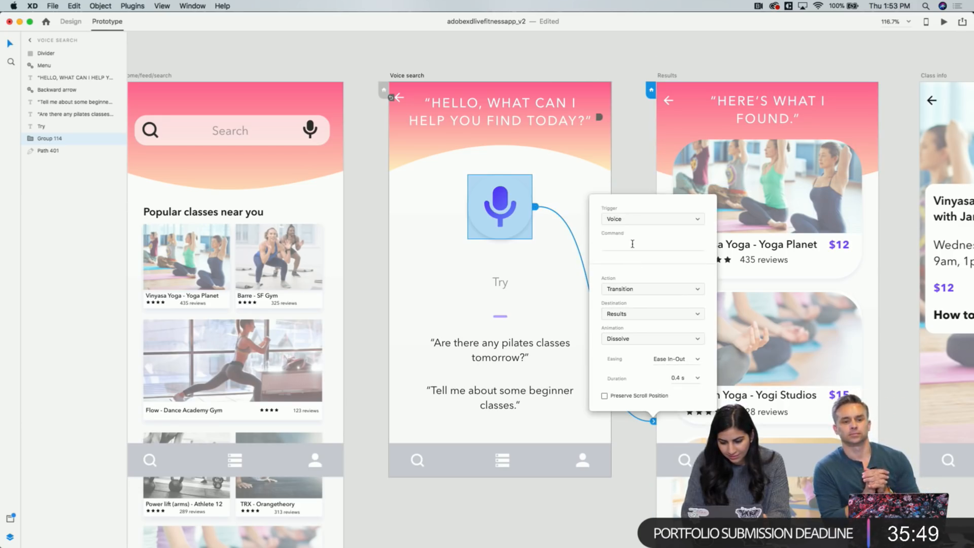
{"action": "left_click", "coordinate": [633, 244]}
{"action": "type", "text": "show me yo"}
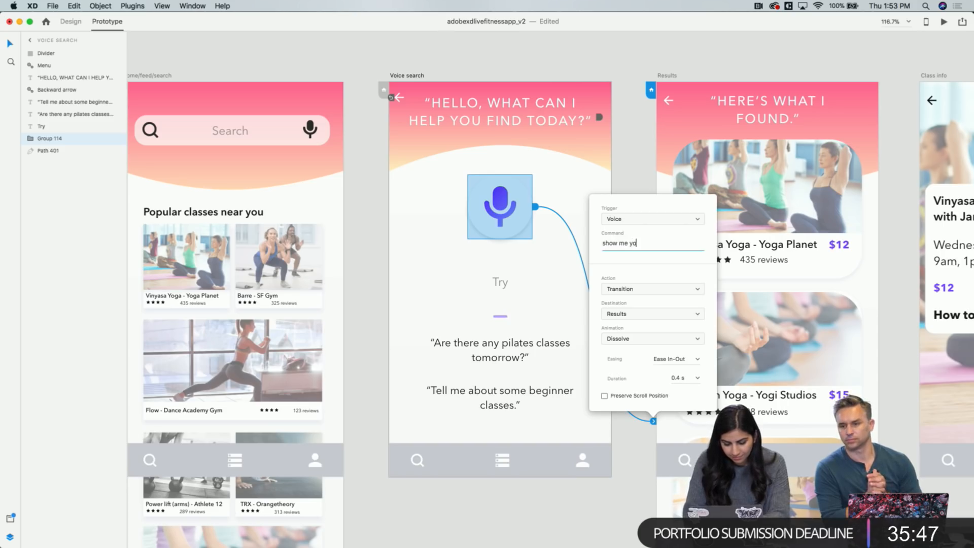
{"action": "type", "text": "ga classes"}
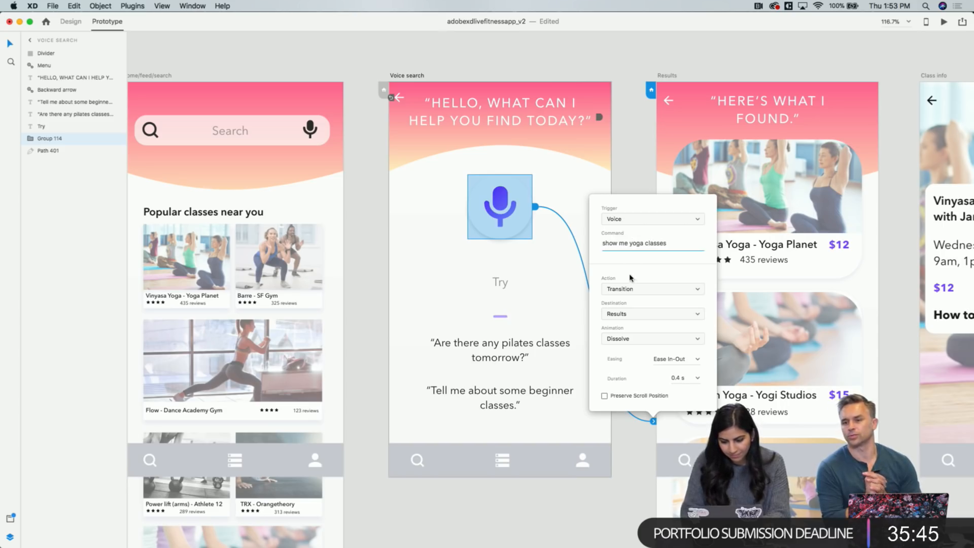
Try Auto-Animate as the action of the large microphone's link to Results and return it to Transition
{"action": "left_click", "coordinate": [630, 289]}
{"action": "left_click", "coordinate": [628, 298]}
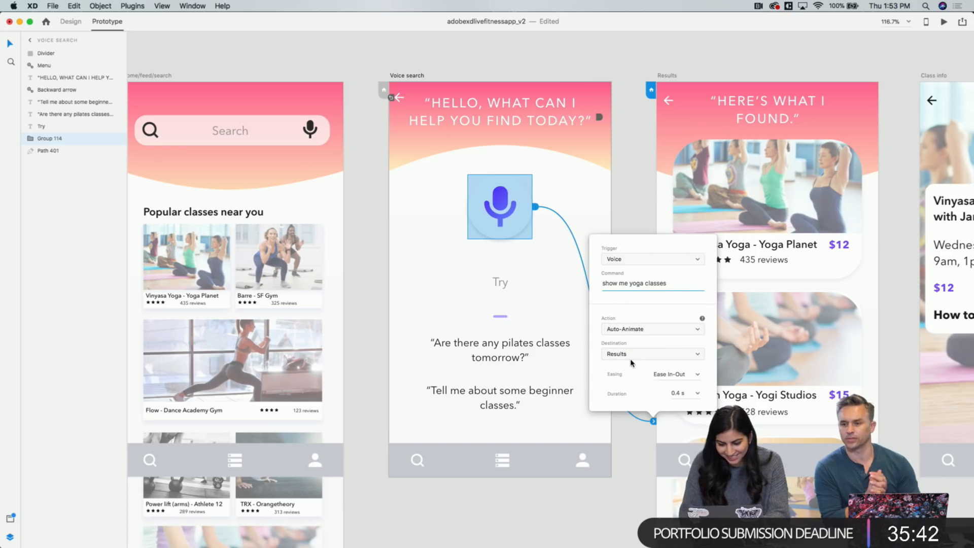
{"action": "left_click", "coordinate": [629, 329]}
{"action": "left_click", "coordinate": [627, 321]}
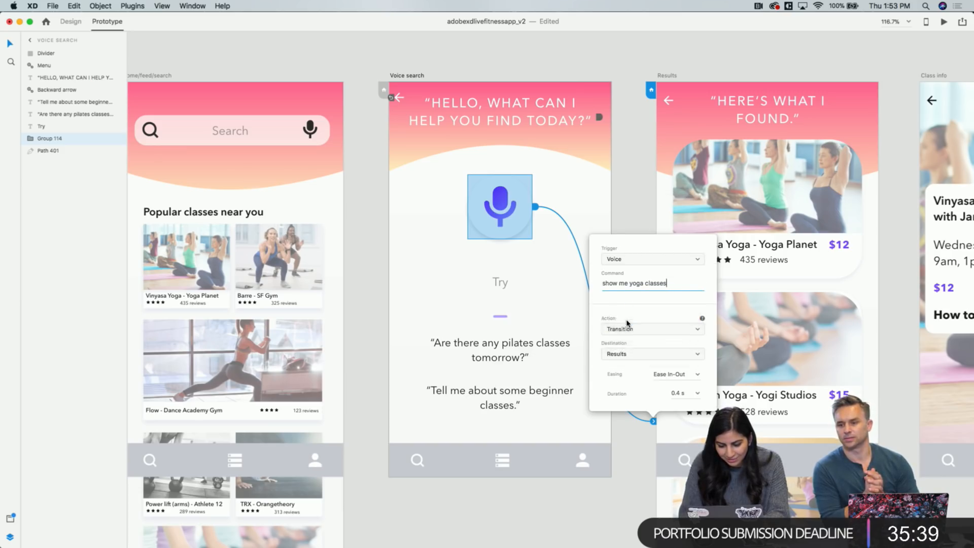
{"action": "left_click", "coordinate": [614, 142]}
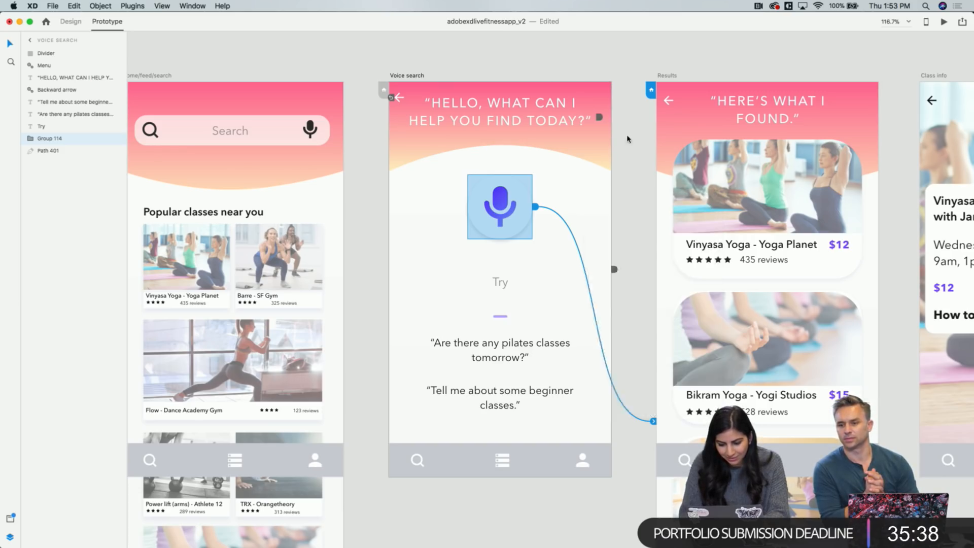
Preview the prototype from Home/feed/search, open voice search through the search bar's microphone to test the speech, and close the preview
{"action": "left_click", "coordinate": [171, 77]}
{"action": "left_click", "coordinate": [944, 22]}
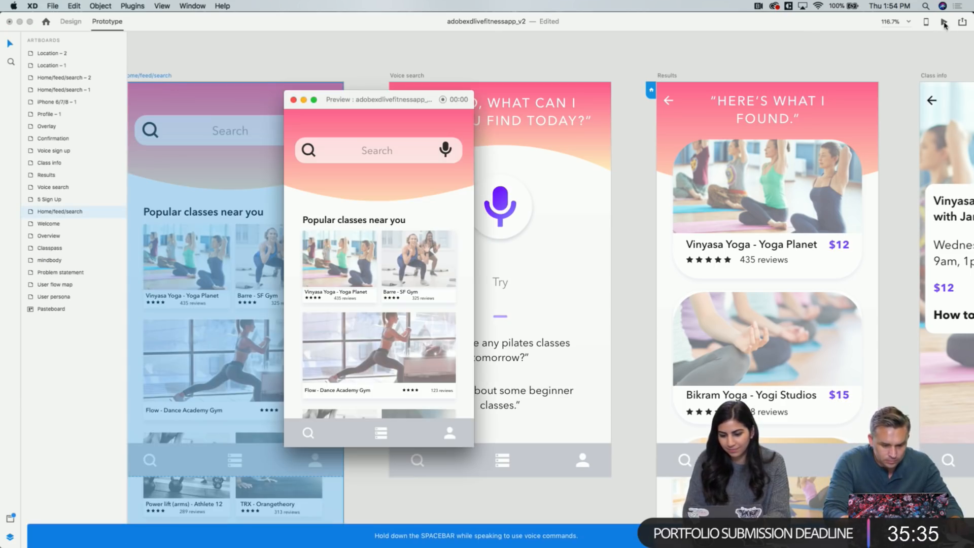
{"action": "left_click", "coordinate": [442, 148]}
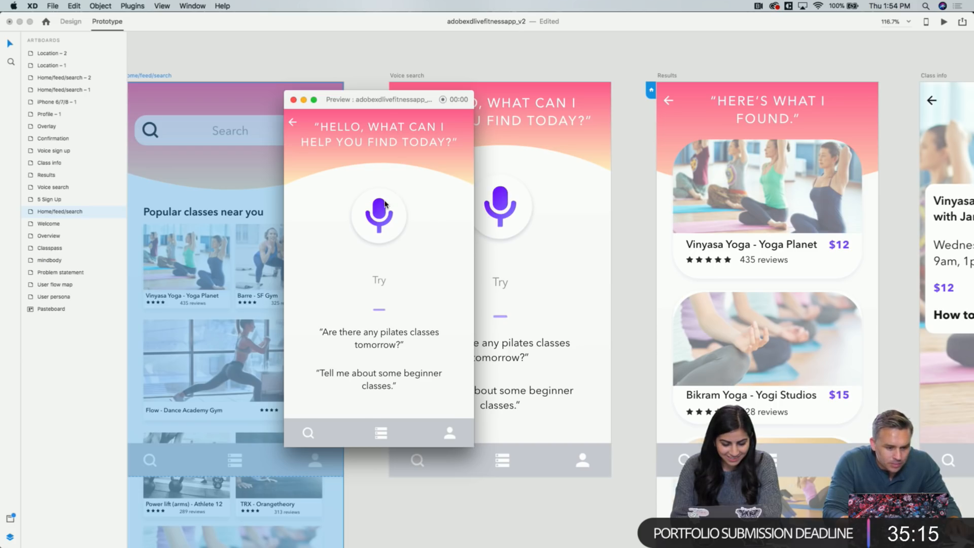
{"action": "left_click", "coordinate": [293, 100]}
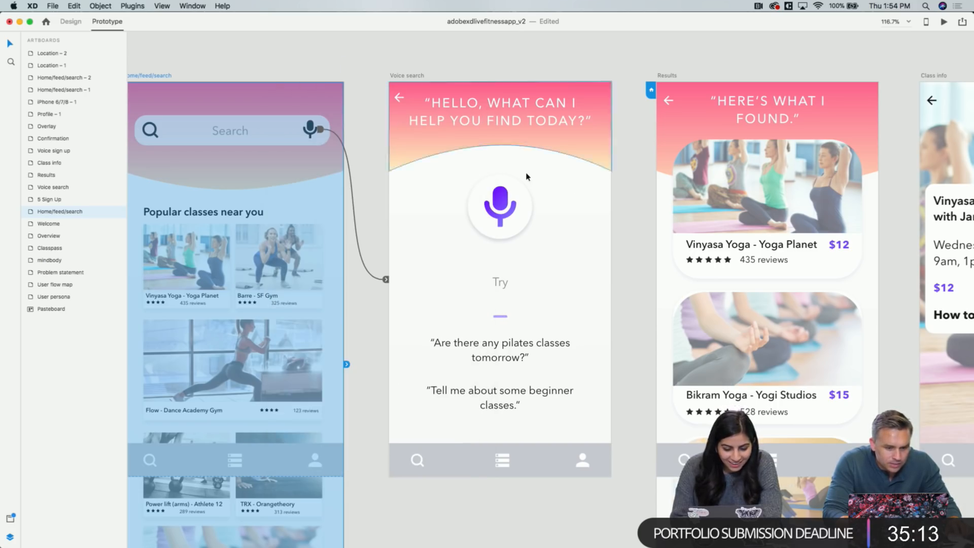
Change the voice command of the Voice search microphone's link to Results to "yoga"
{"action": "scroll", "coordinate": [603, 212], "scroll_direction": "right", "scroll_amount": 4}
{"action": "scroll", "coordinate": [600, 215], "scroll_direction": "down", "scroll_amount": 2}
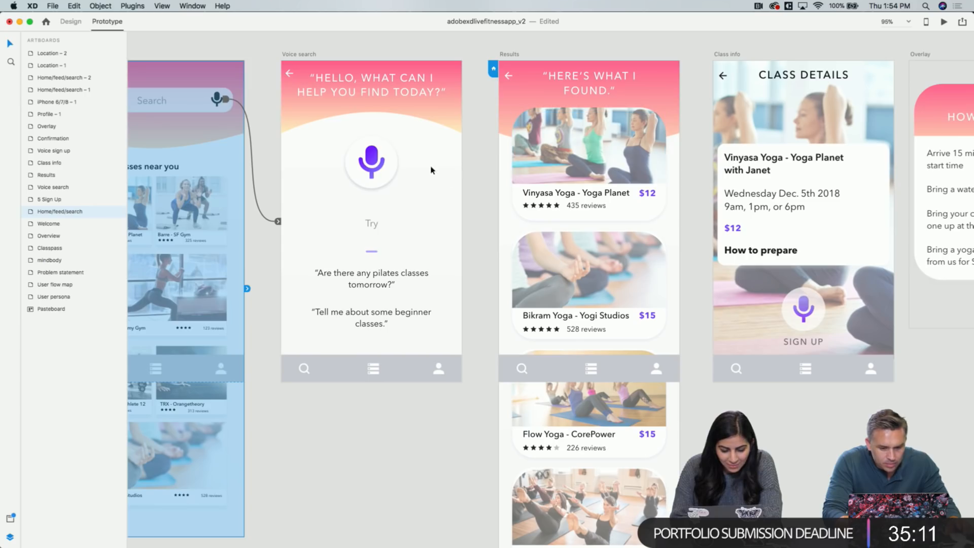
{"action": "left_click", "coordinate": [413, 129]}
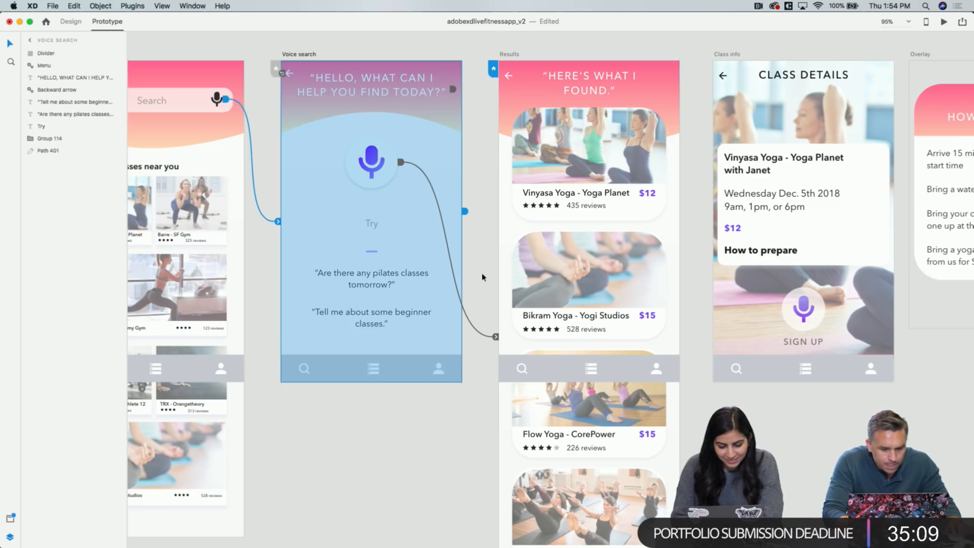
{"action": "left_click", "coordinate": [496, 337]}
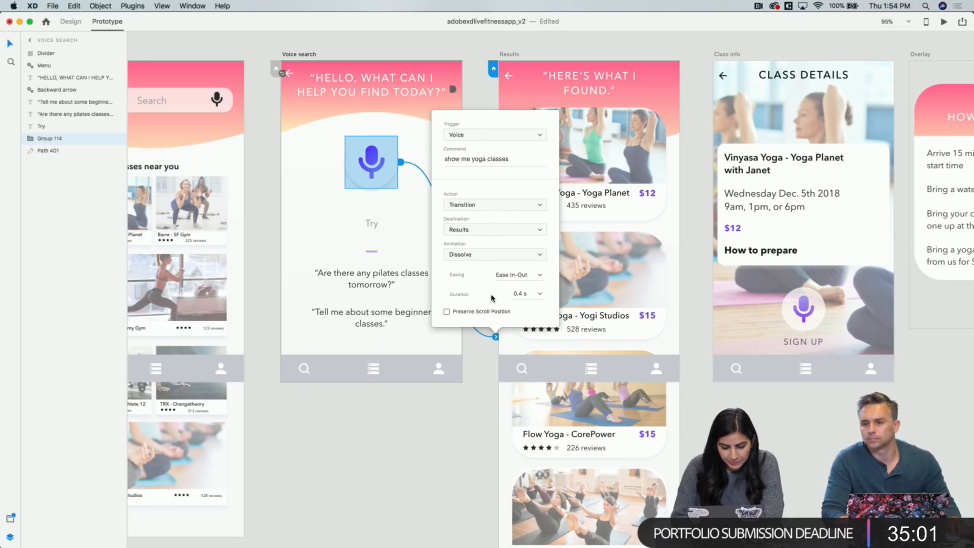
{"action": "triple_click", "coordinate": [507, 159]}
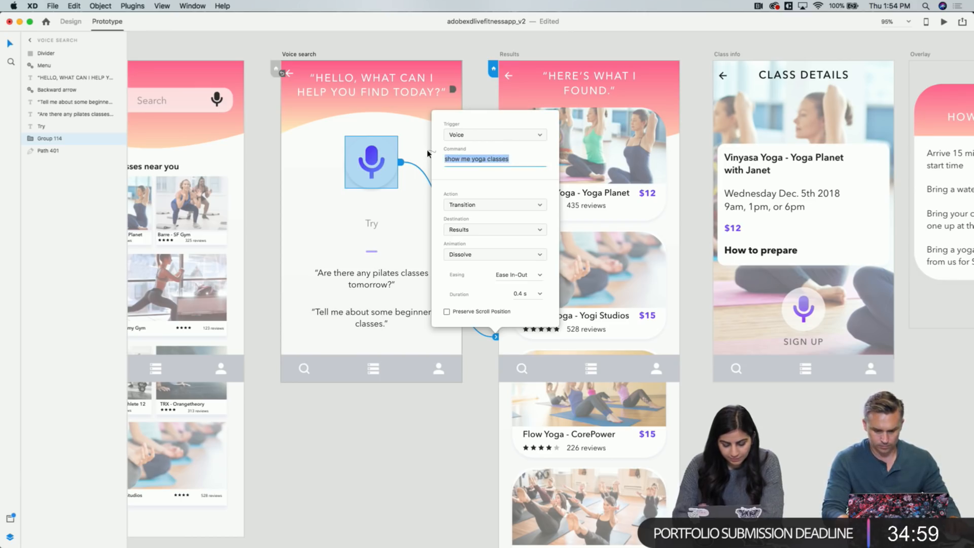
{"action": "type", "text": "yoga"}
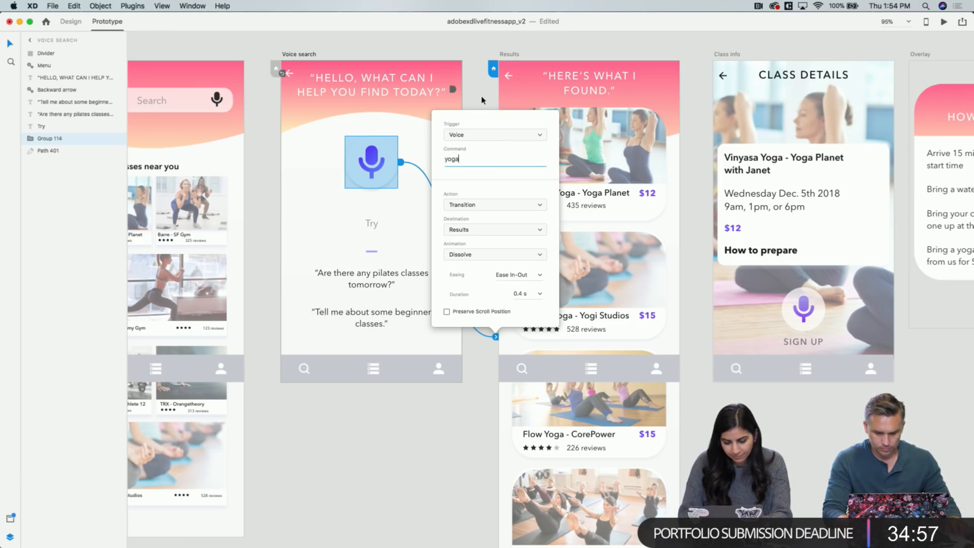
{"action": "left_click", "coordinate": [482, 100]}
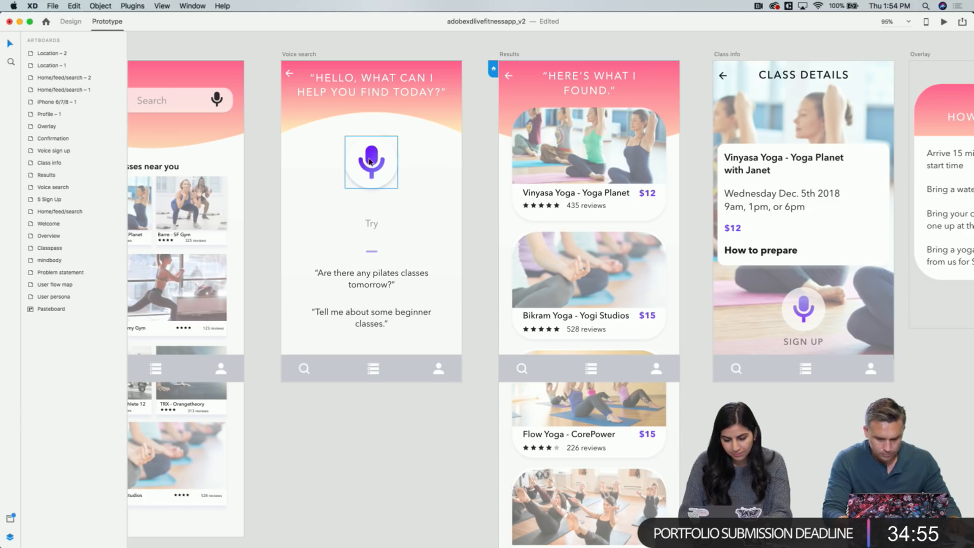
Preview the prototype from the Voice search artboard, go back with the screen's back arrow, and close the preview
{"action": "left_click", "coordinate": [292, 55]}
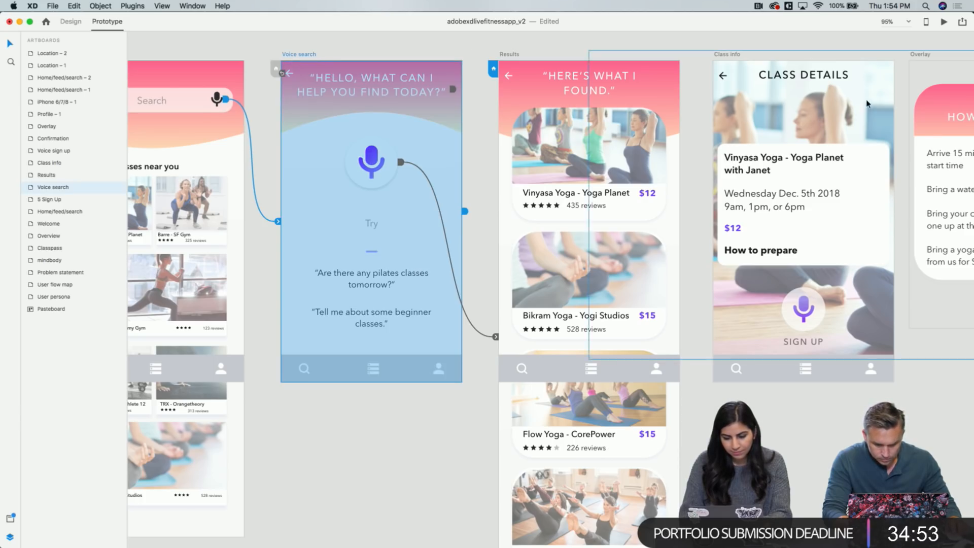
{"action": "left_click", "coordinate": [943, 23]}
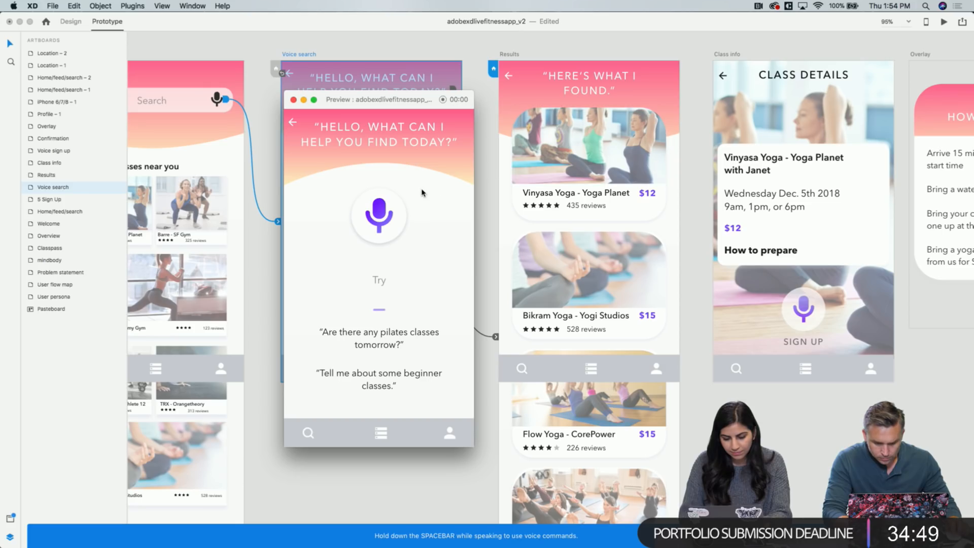
{"action": "left_click", "coordinate": [293, 122]}
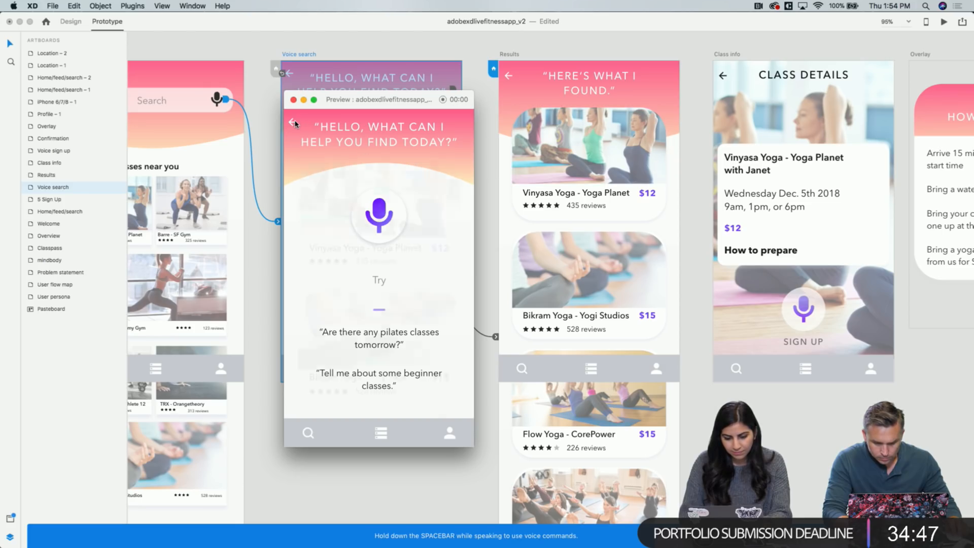
{"action": "left_click", "coordinate": [294, 123]}
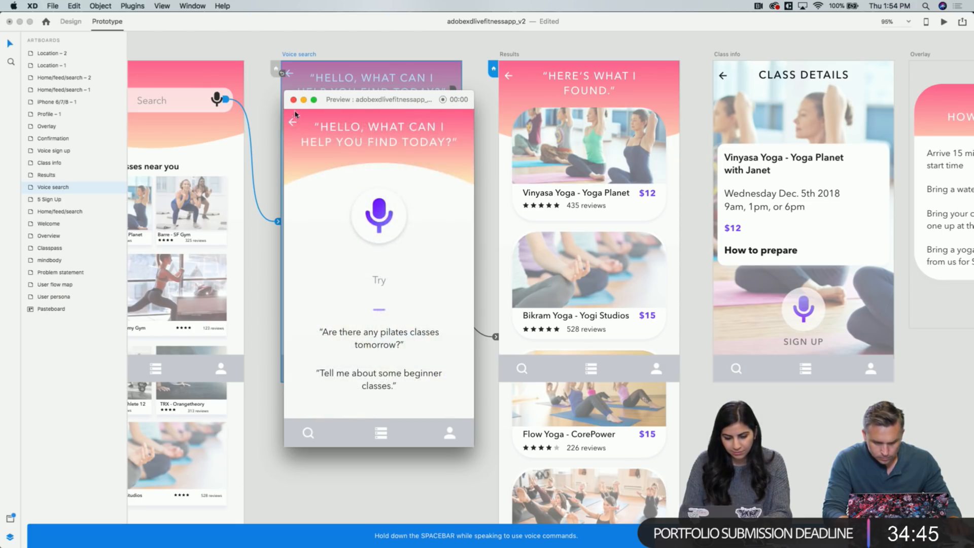
{"action": "left_click", "coordinate": [293, 100]}
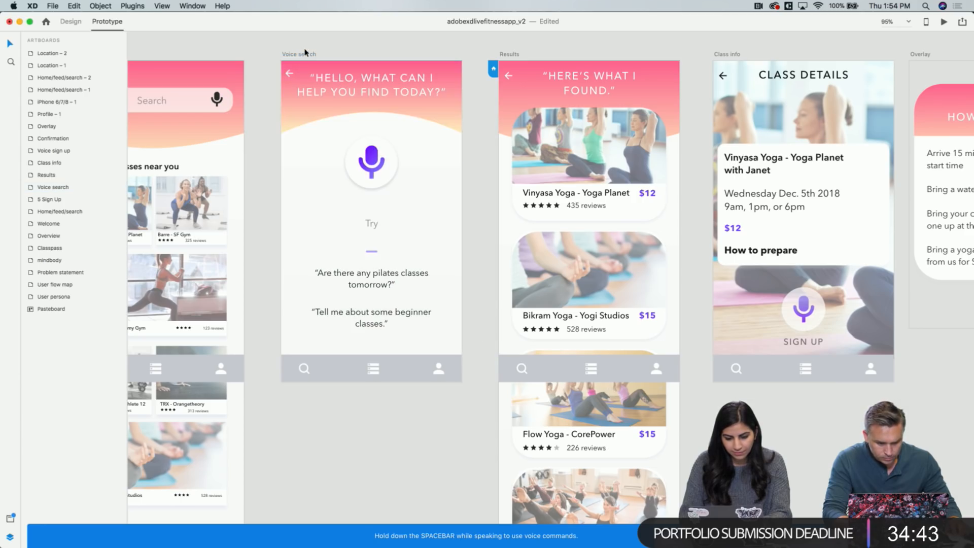
Inspect the back arrow on the Voice search artboard and preview the prototype from Voice search again
{"action": "left_click", "coordinate": [287, 74]}
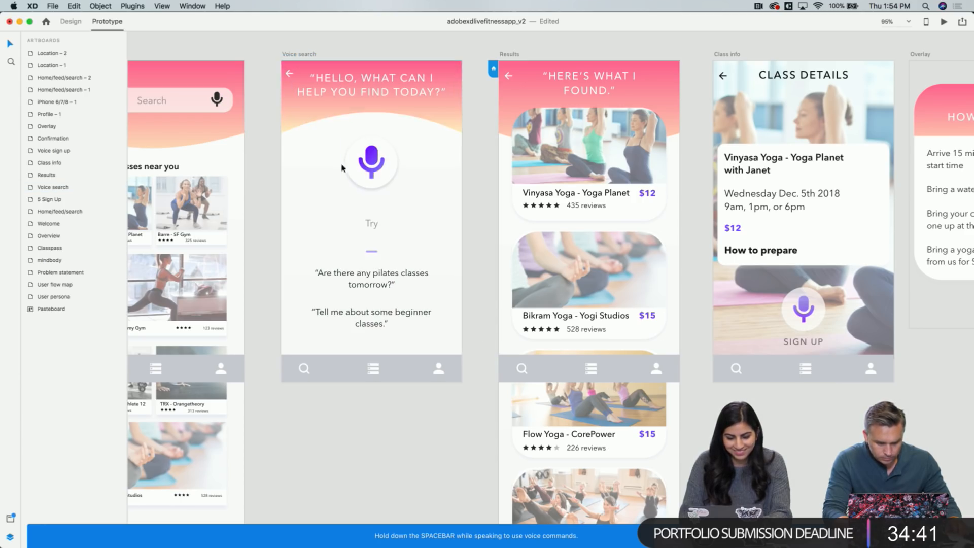
{"action": "scroll", "coordinate": [289, 74], "scroll_direction": "up", "scroll_amount": 5}
{"action": "left_click", "coordinate": [295, 92]}
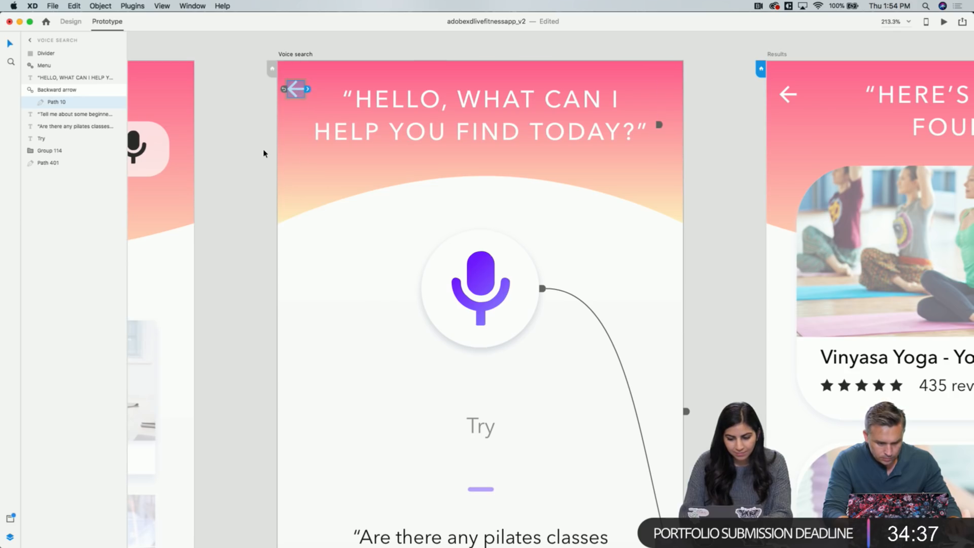
{"action": "scroll", "coordinate": [263, 153], "scroll_direction": "down", "scroll_amount": 5}
{"action": "left_click", "coordinate": [297, 95]}
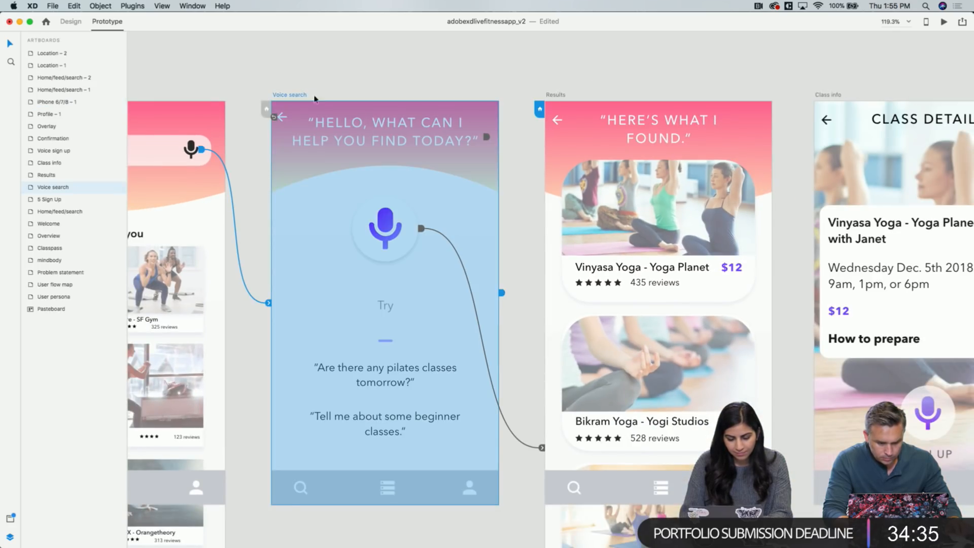
{"action": "key", "text": "super+Return"}
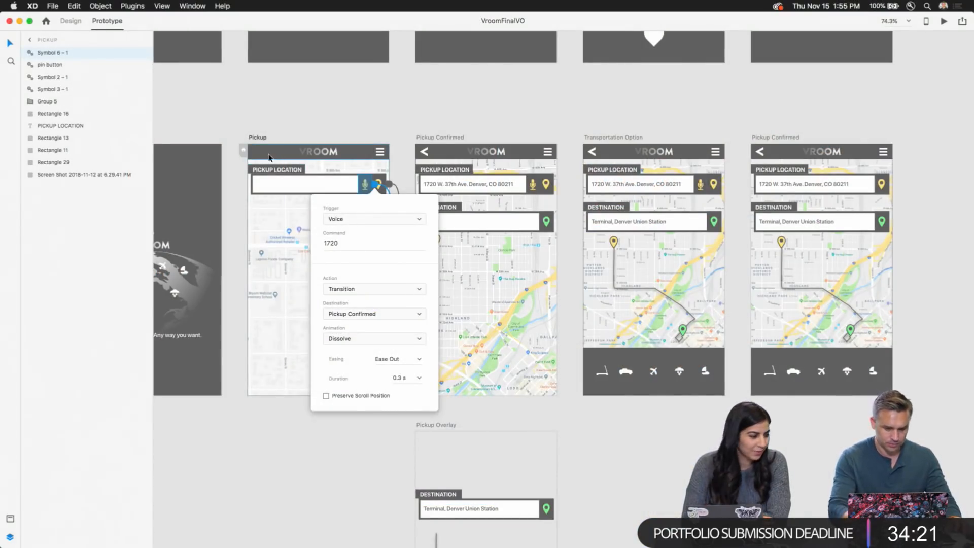
Switch to the VroomFinalVO prototype and review the settings of the Pickup microphone's voice link to Pickup Confirmed
{"action": "scroll", "coordinate": [269, 154], "scroll_direction": "up", "scroll_amount": 5}
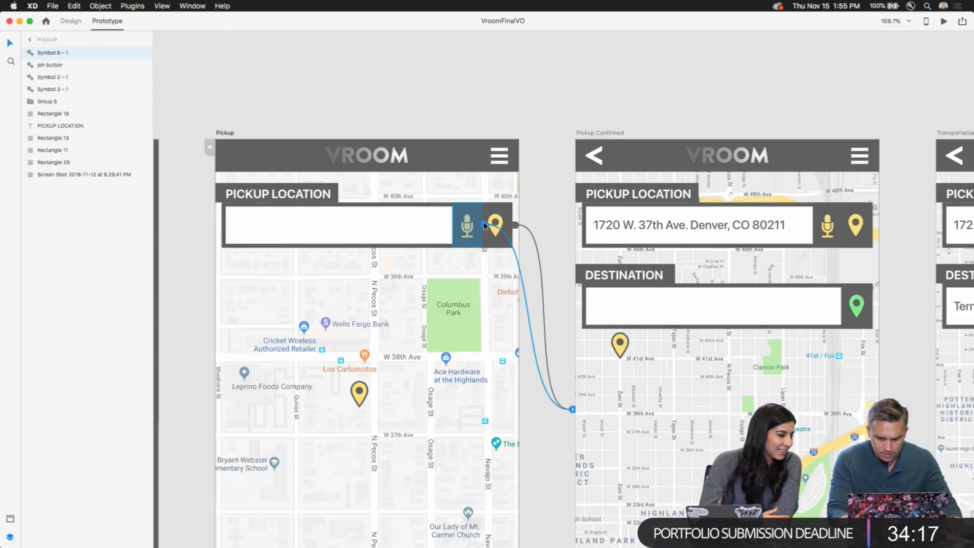
{"action": "left_click_drag", "start_coordinate": [485, 225], "coordinate": [580, 377]}
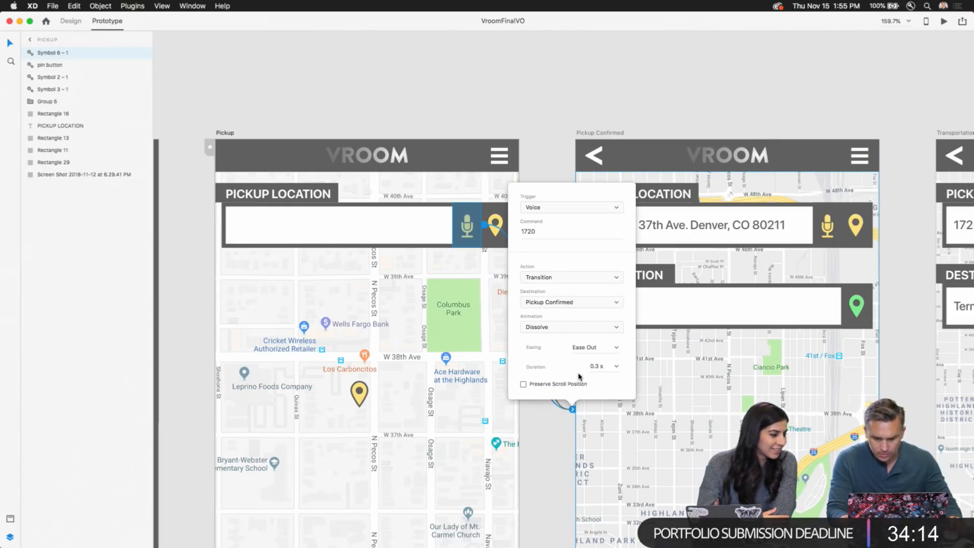
{"action": "double_click", "coordinate": [540, 232]}
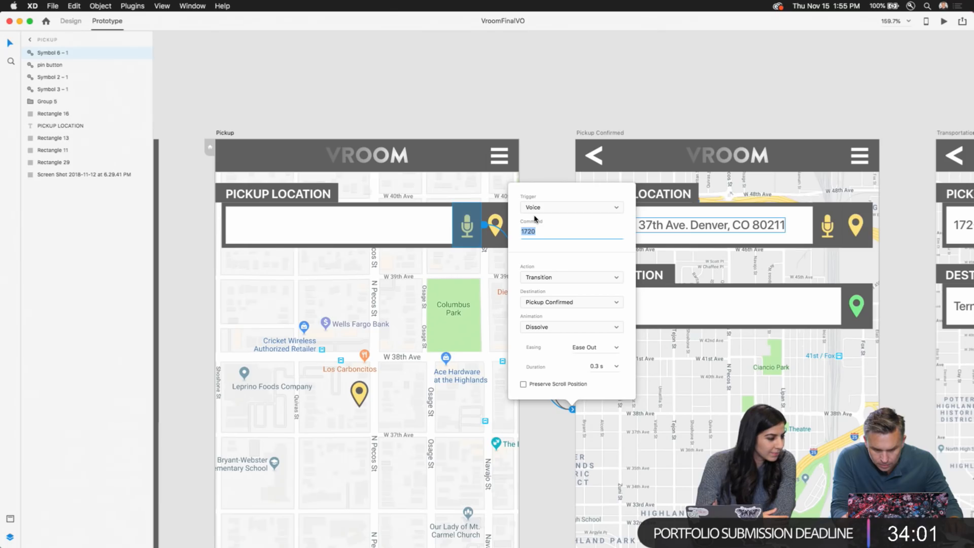
Preview the VroomFinalVO prototype from the Pickup artboard to test the pickup location's voice input
{"action": "left_click", "coordinate": [227, 130]}
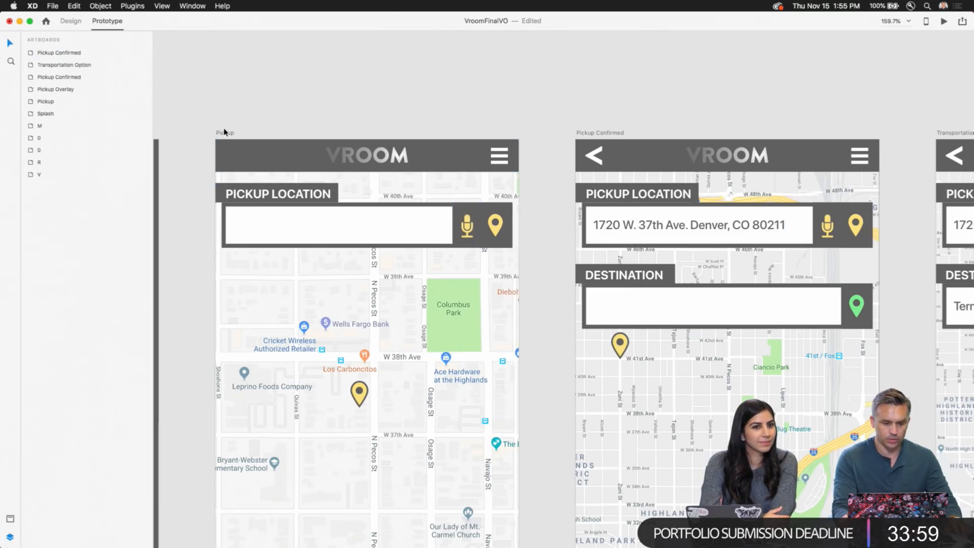
{"action": "left_click", "coordinate": [225, 134]}
{"action": "left_click", "coordinate": [943, 21]}
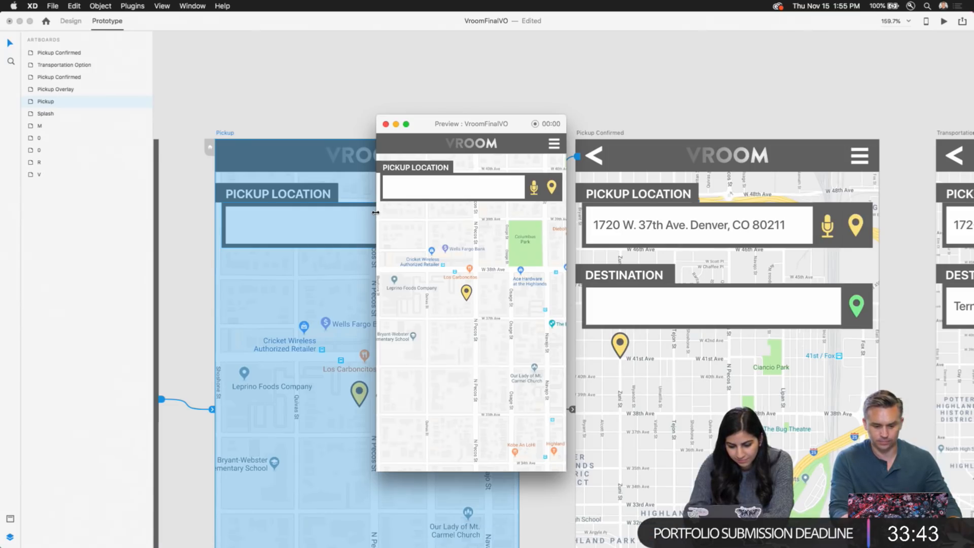
{"action": "left_click", "coordinate": [533, 191]}
{"action": "left_click", "coordinate": [388, 143]}
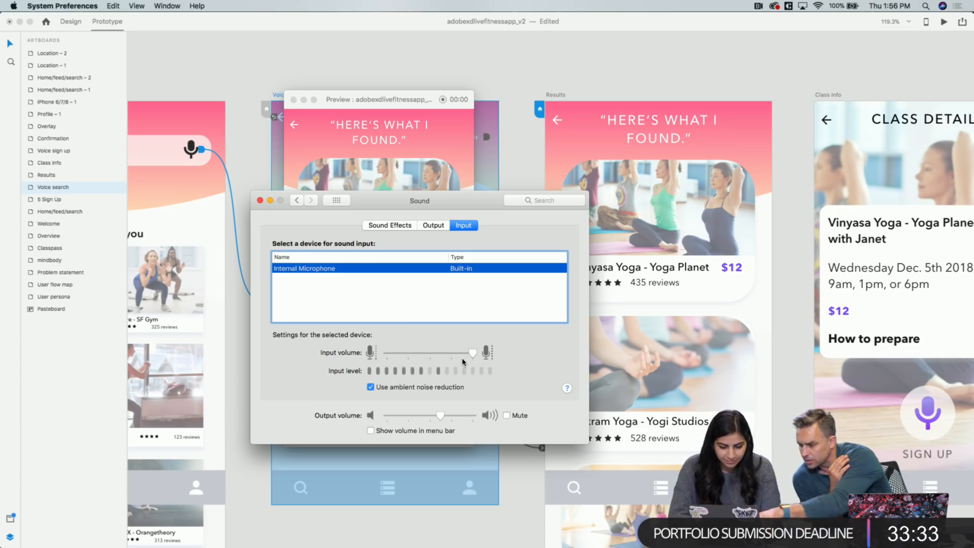
Check the internal microphone's input volume in the system sound settings, then close the settings and the VroomFinalVO preview
{"action": "mouse_move", "coordinate": [463, 362]}
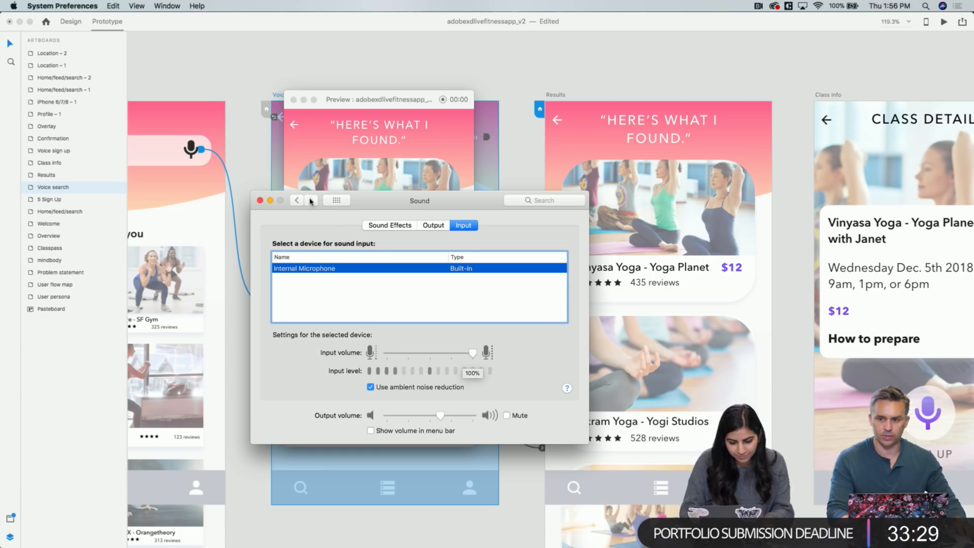
{"action": "left_click", "coordinate": [260, 200]}
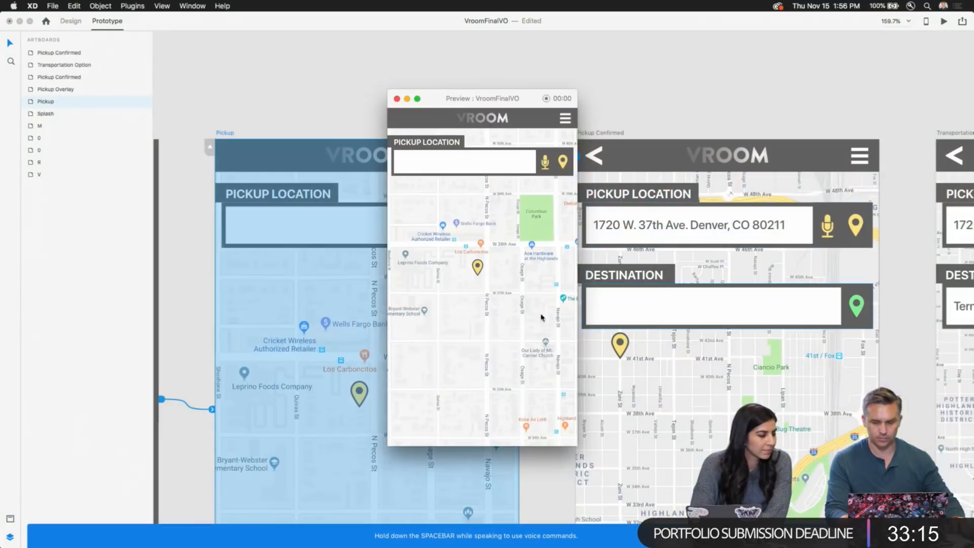
{"action": "left_click", "coordinate": [397, 99]}
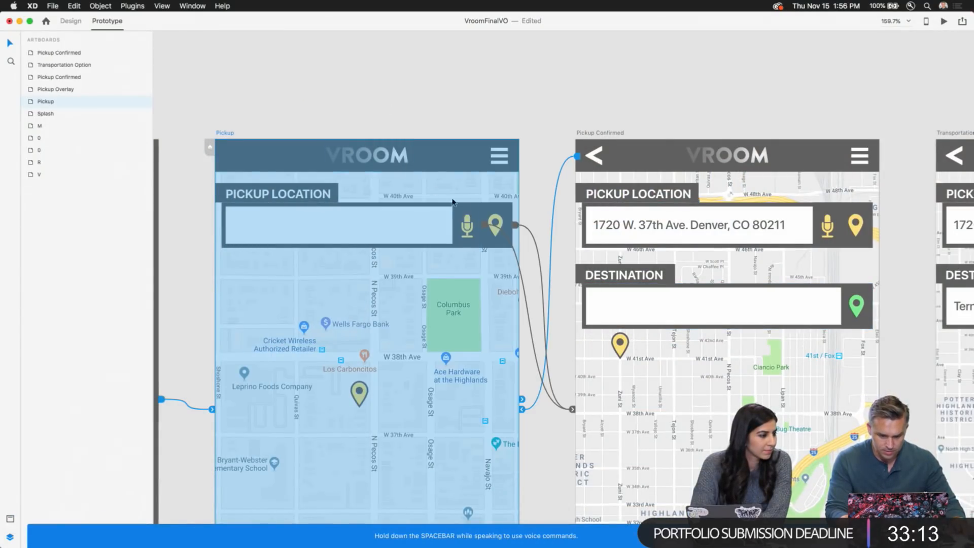
{"action": "left_click", "coordinate": [467, 116]}
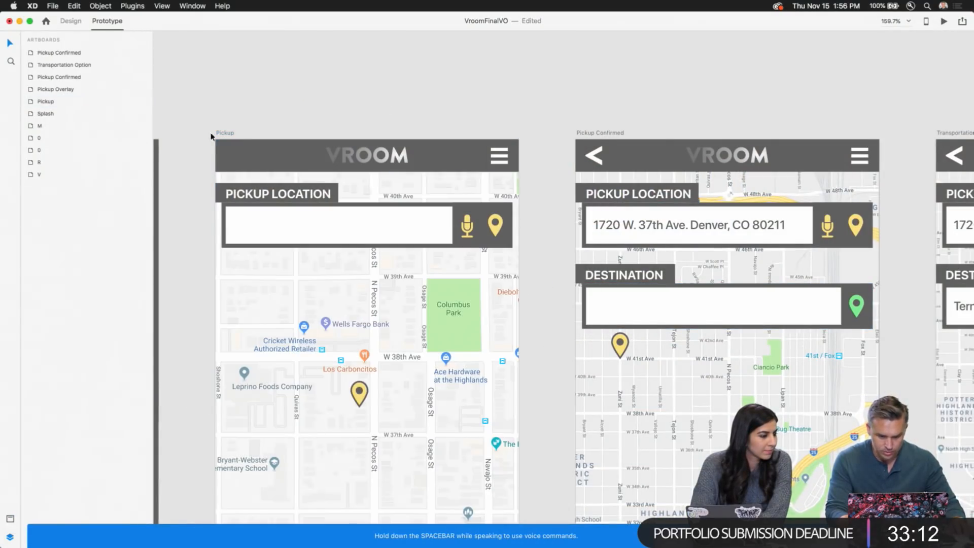
Reopen the Pickup microphone's link to Pickup Confirmed and examine its Voice trigger and command
{"action": "left_click", "coordinate": [466, 234]}
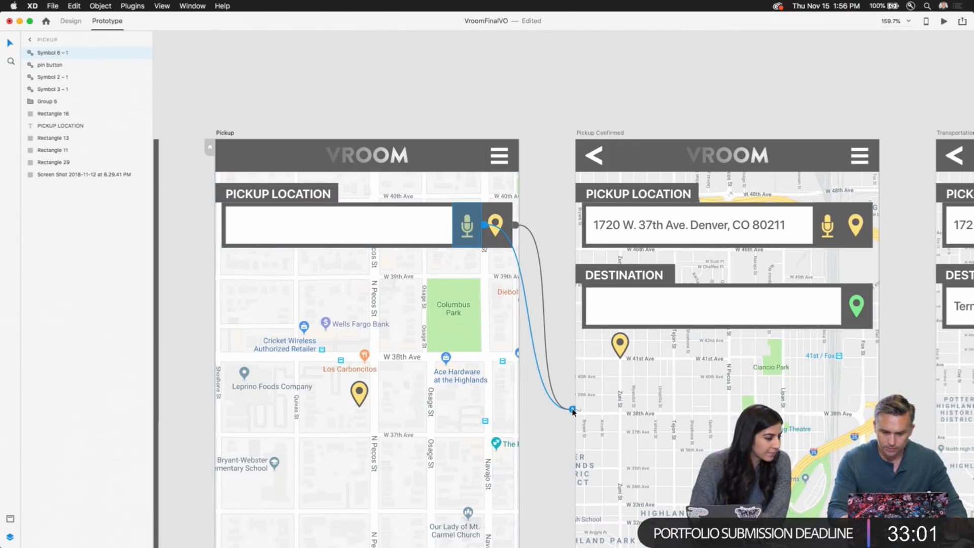
{"action": "left_click_drag", "start_coordinate": [572, 410], "coordinate": [575, 297]}
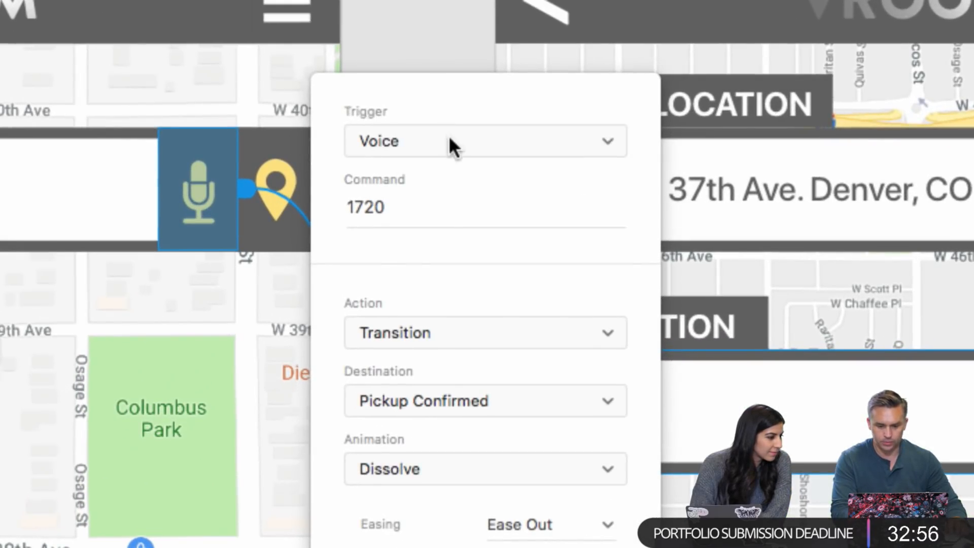
{"action": "left_click", "coordinate": [531, 187]}
{"action": "left_click", "coordinate": [545, 186]}
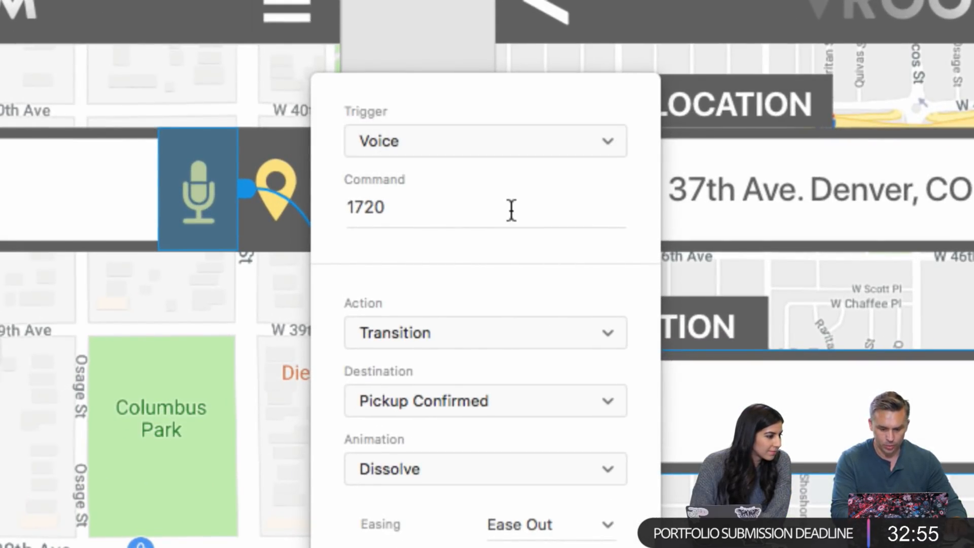
{"action": "left_click_drag", "start_coordinate": [337, 207], "coordinate": [420, 208]}
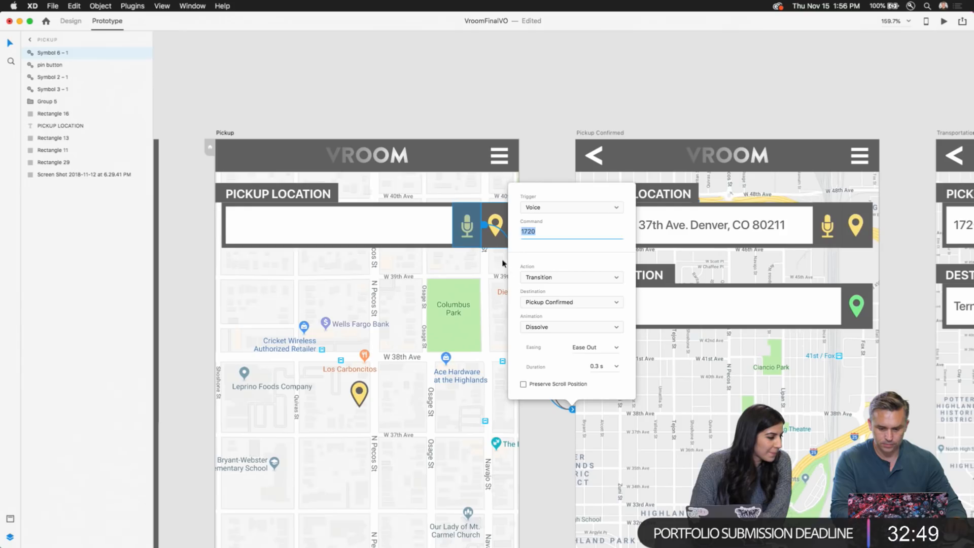
Preview from the Pickup artboard, give the voice command that leads to Pickup Confirmed, and close the preview
{"action": "left_click", "coordinate": [221, 134]}
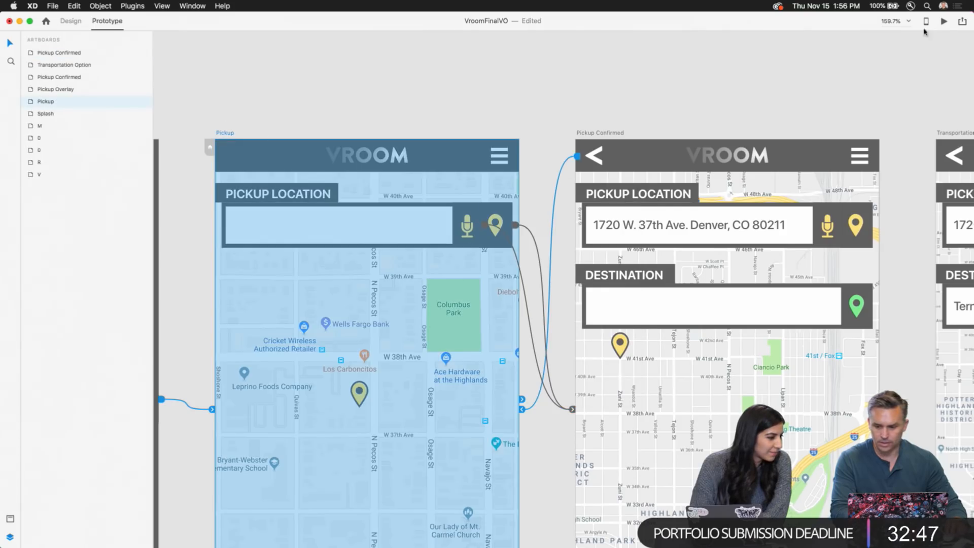
{"action": "left_click", "coordinate": [944, 22]}
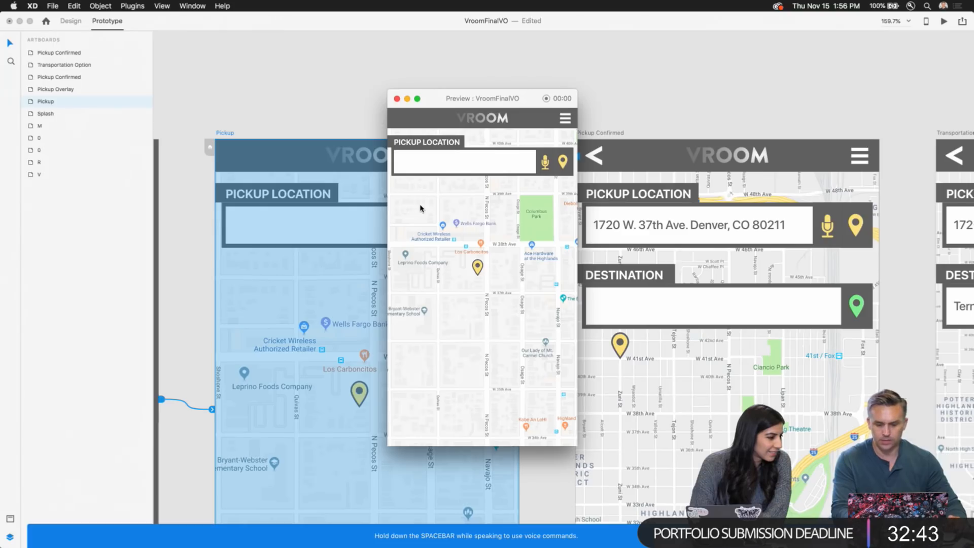
{"action": "key", "text": "space"}
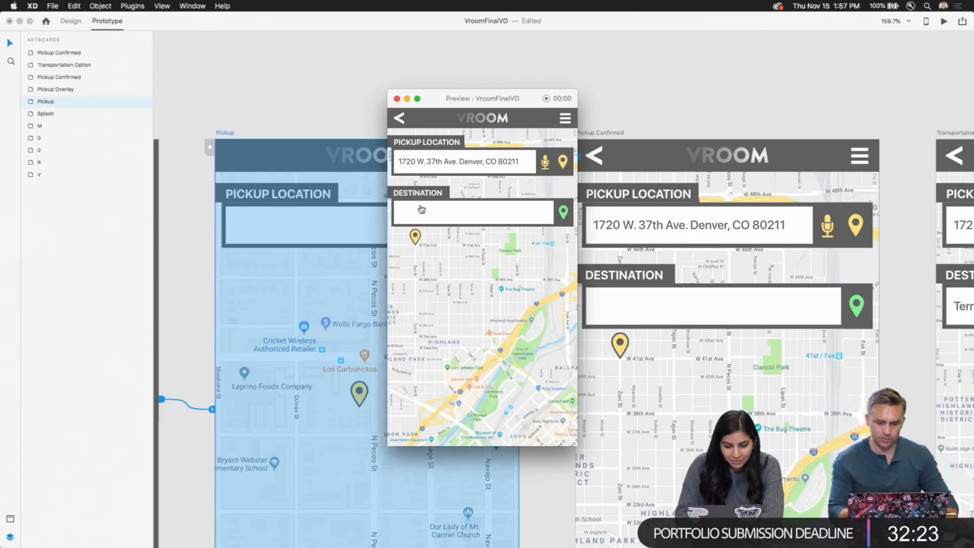
{"action": "left_click", "coordinate": [397, 99]}
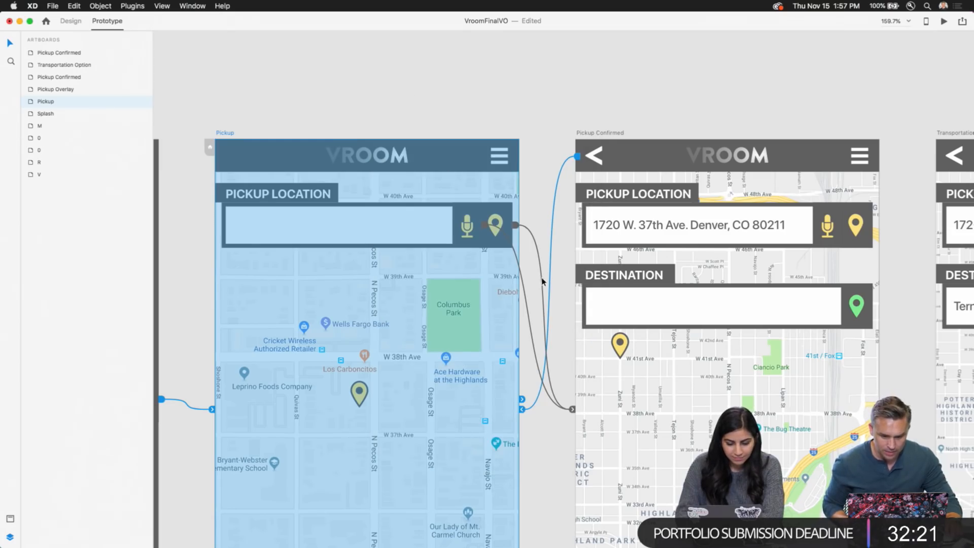
Return to the fitness app and review the Voice search microphone's link to Results and the artboard's timed speech playback
{"action": "left_click", "coordinate": [480, 235]}
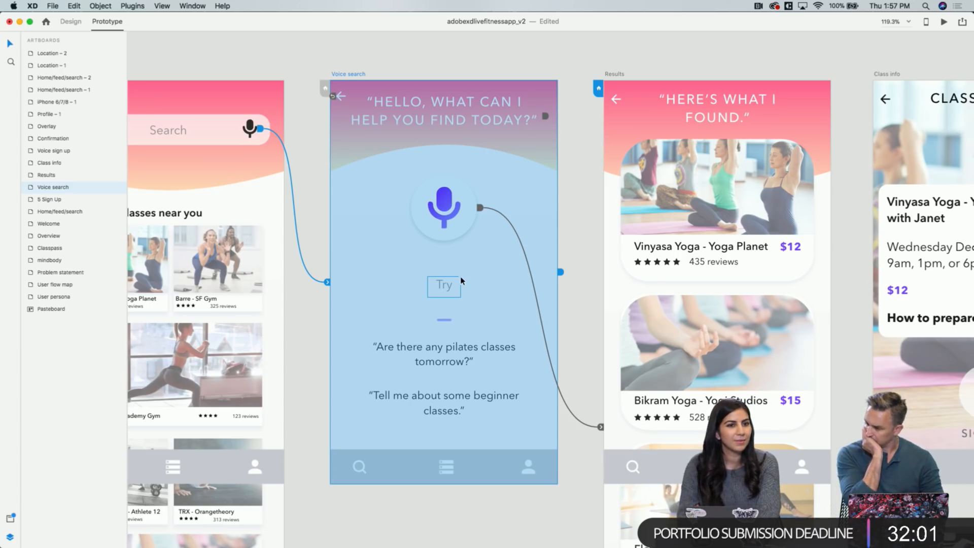
{"action": "left_click", "coordinate": [443, 208]}
{"action": "left_click_drag", "start_coordinate": [600, 427], "coordinate": [607, 374]}
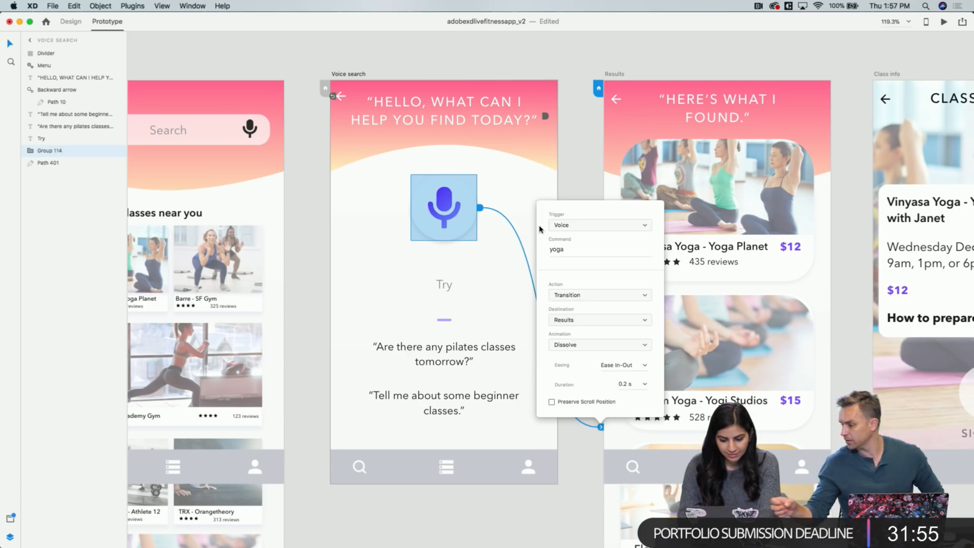
{"action": "left_click", "coordinate": [563, 176]}
{"action": "left_click", "coordinate": [549, 260]}
{"action": "left_click", "coordinate": [561, 272]}
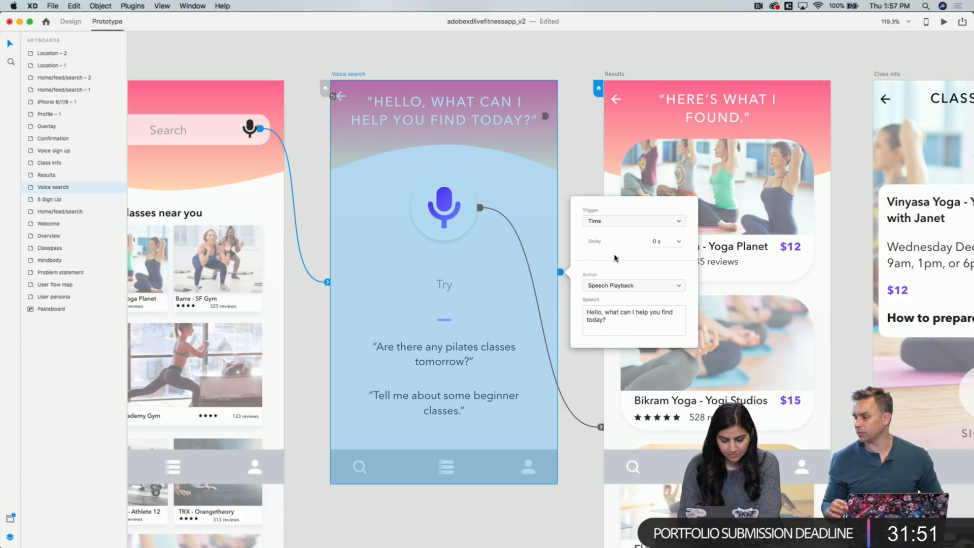
Try to remove the tap-triggered speech playback from the Voice search artboard's heading text
{"action": "left_click", "coordinate": [545, 117]}
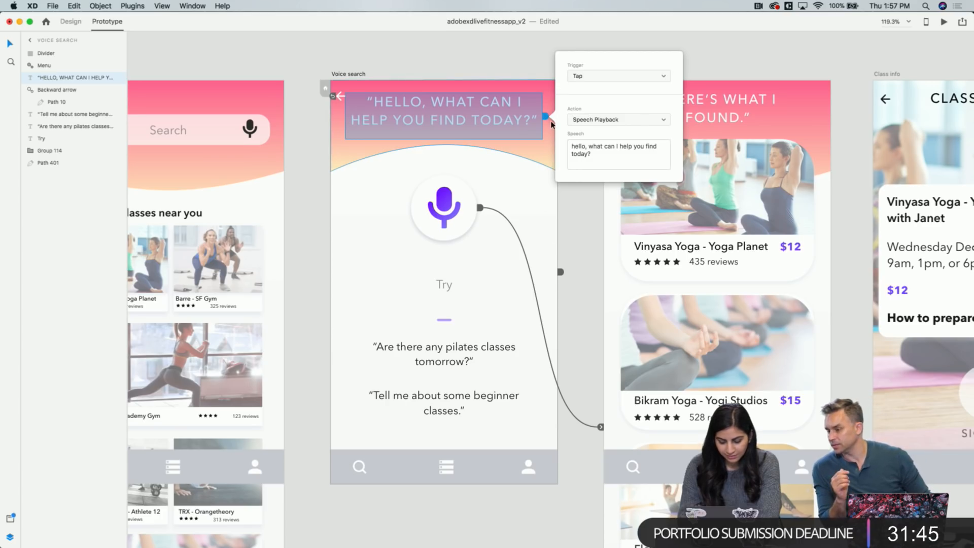
{"action": "mouse_move", "coordinate": [547, 118]}
{"action": "left_mouse_down"}
{"action": "mouse_move", "coordinate": [522, 119]}
{"action": "mouse_move", "coordinate": [543, 117]}
{"action": "left_mouse_up"}
{"action": "left_click", "coordinate": [597, 48]}
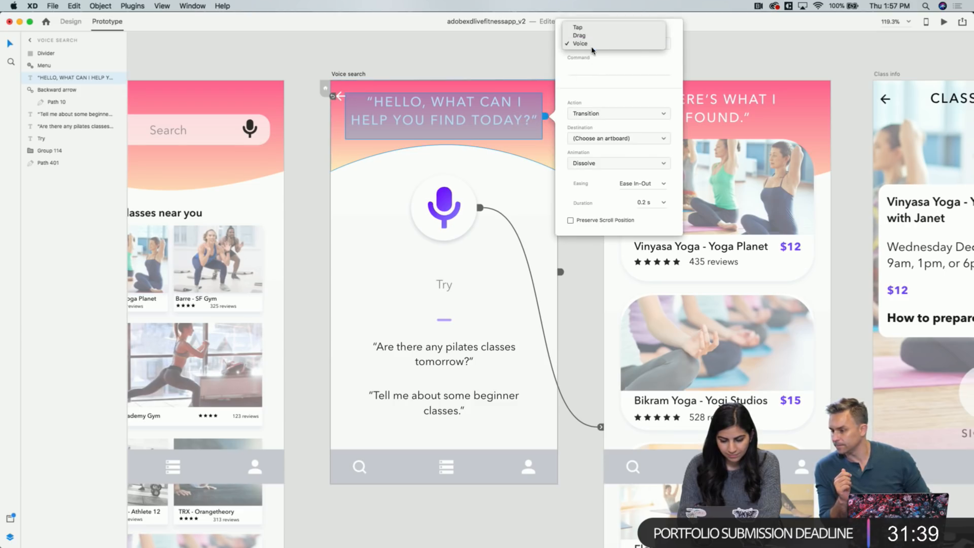
{"action": "left_click", "coordinate": [546, 119]}
{"action": "left_click", "coordinate": [545, 120]}
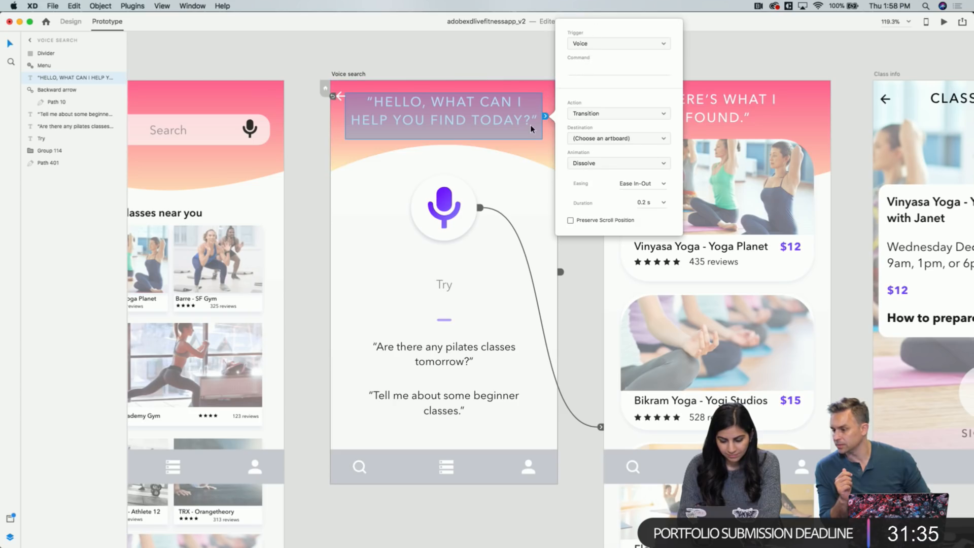
Try to delete the leftover interaction from the Voice search heading, and undo the deletion of its text
{"action": "key", "text": "Delete"}
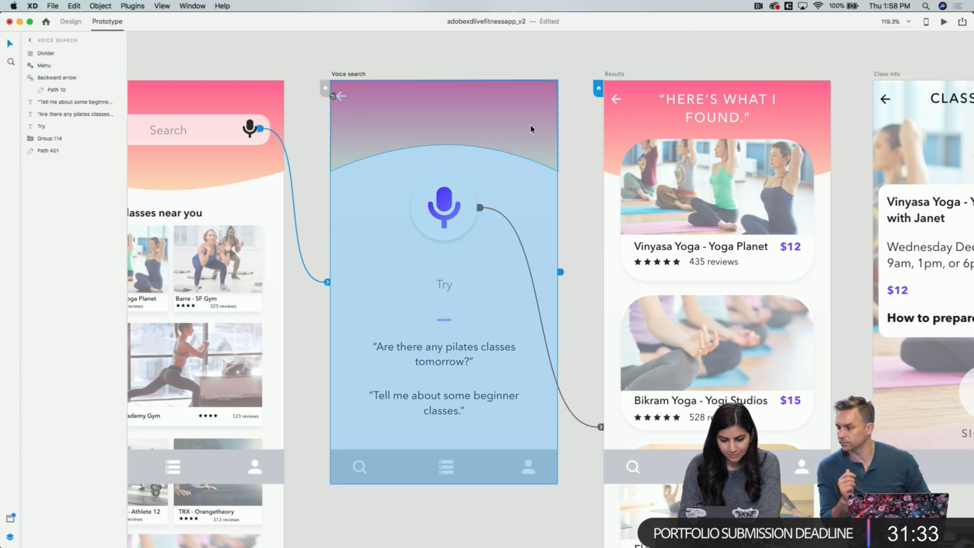
{"action": "left_click", "coordinate": [76, 6]}
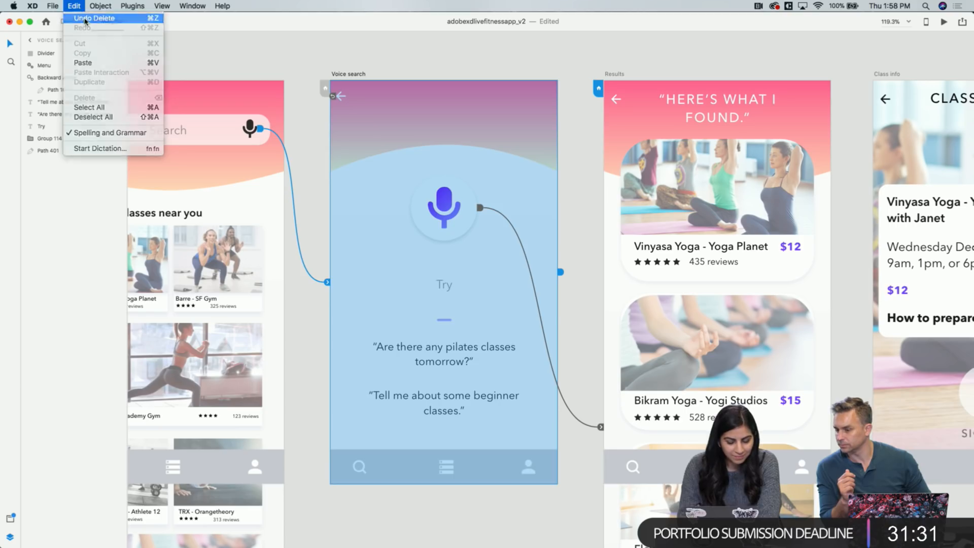
{"action": "left_click", "coordinate": [81, 16]}
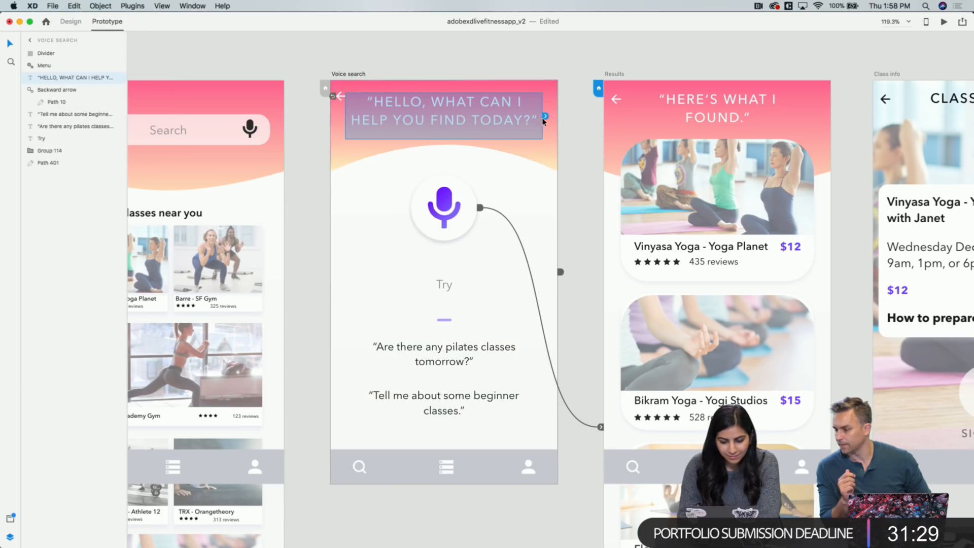
{"action": "left_click", "coordinate": [563, 119]}
{"action": "left_click", "coordinate": [518, 117]}
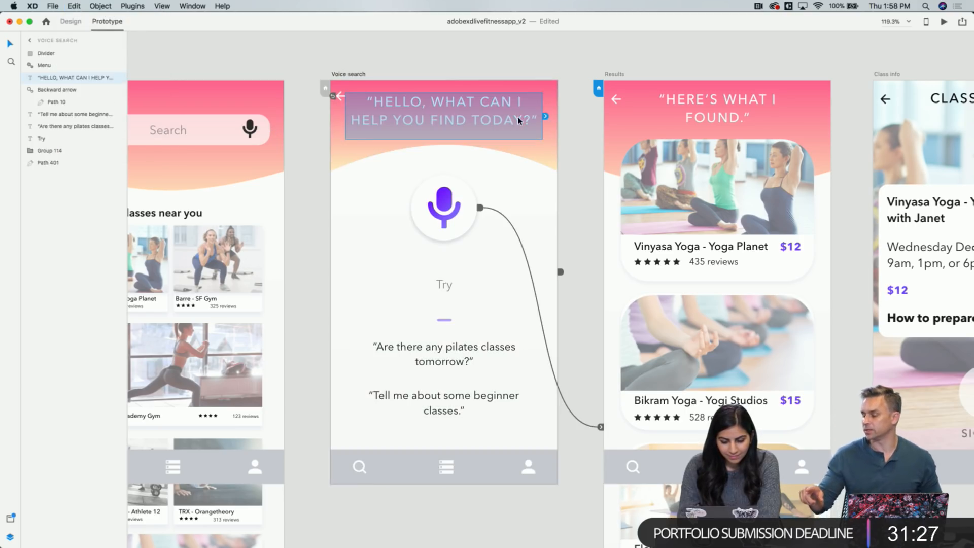
Link the Voice search heading text to the Results artboard with a Voice-triggered Dissolve transition
{"action": "left_click_drag", "start_coordinate": [544, 116], "coordinate": [597, 101]}
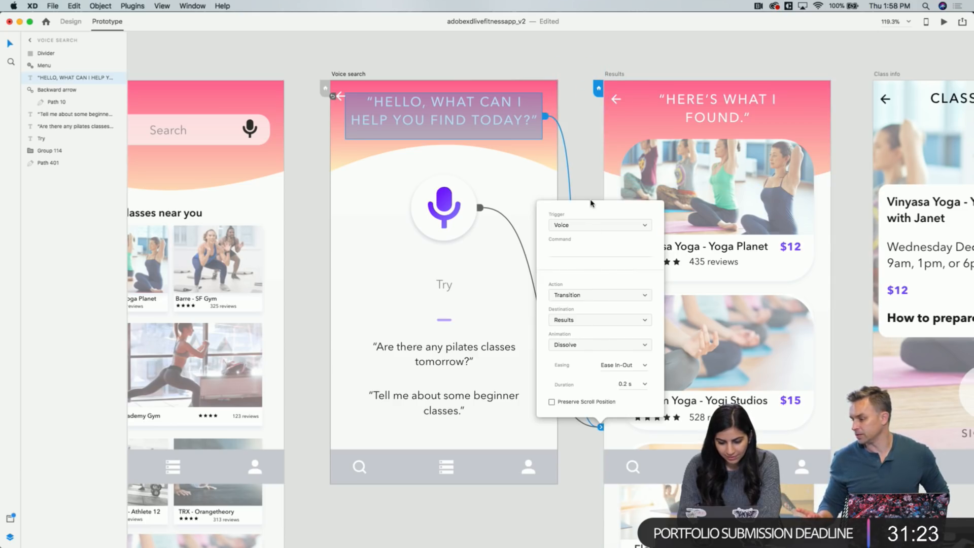
{"action": "left_click", "coordinate": [588, 185]}
{"action": "left_click", "coordinate": [554, 145]}
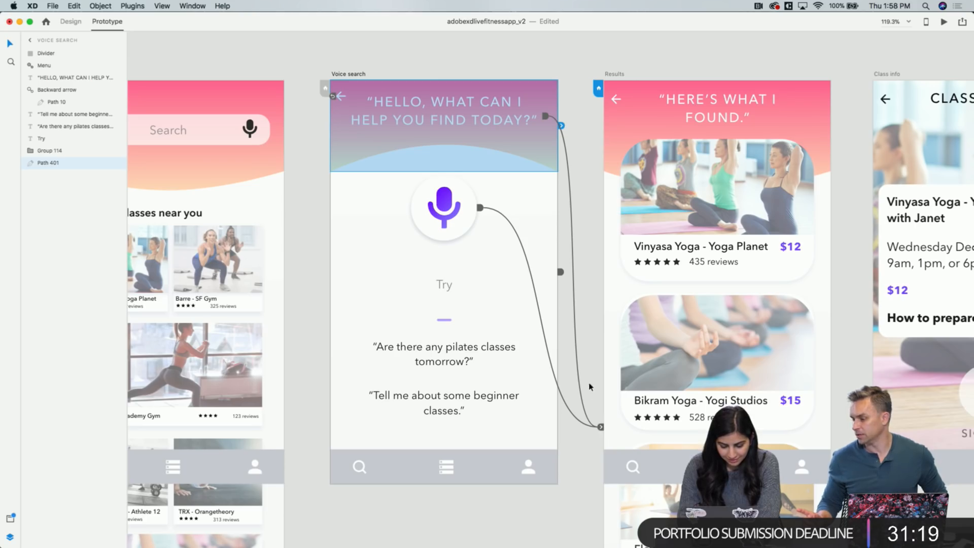
Detach the link from the Voice search heading text to the Results artboard
{"action": "left_click", "coordinate": [540, 121]}
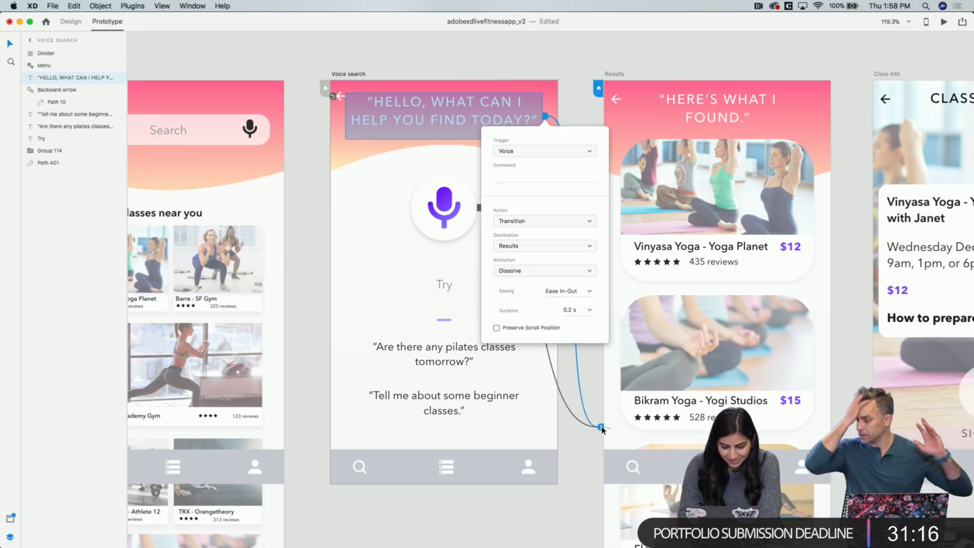
{"action": "left_click", "coordinate": [601, 427]}
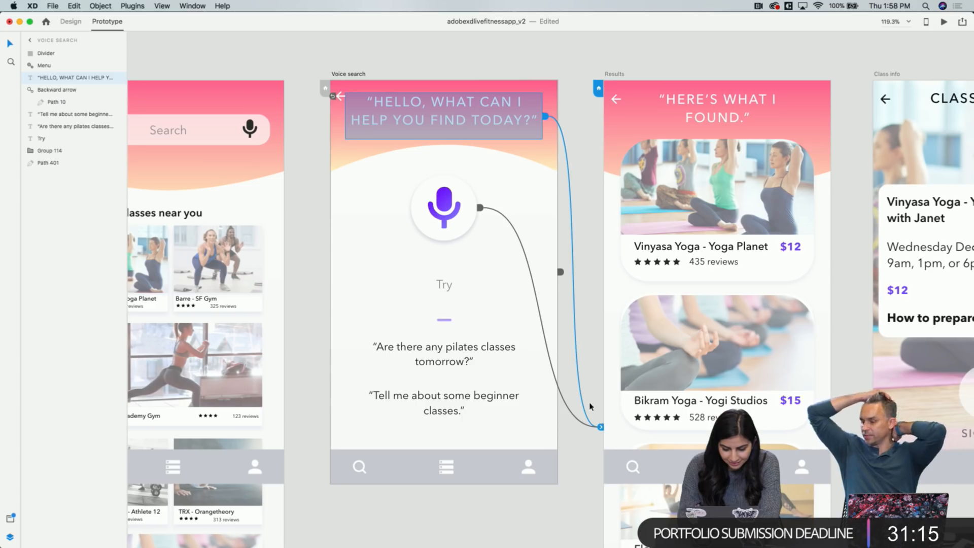
{"action": "left_click", "coordinate": [576, 403]}
{"action": "left_click", "coordinate": [555, 225]}
{"action": "scroll", "coordinate": [588, 350], "scroll_direction": "down", "scroll_amount": 3}
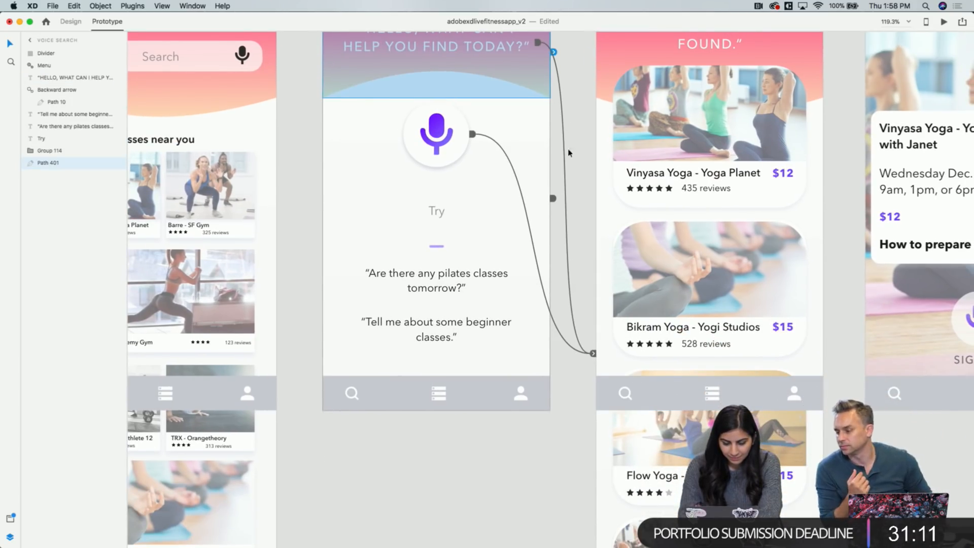
{"action": "left_click", "coordinate": [594, 352]}
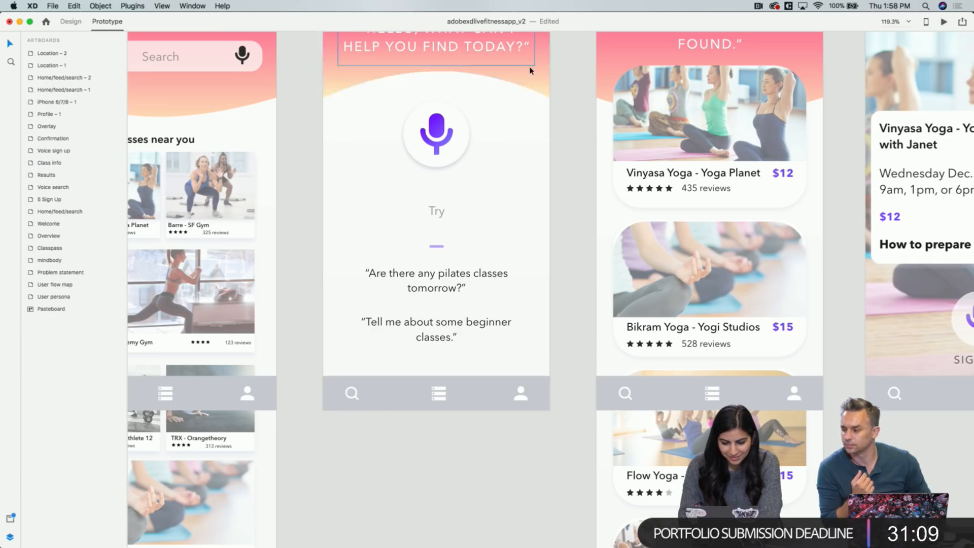
{"action": "left_click", "coordinate": [574, 219]}
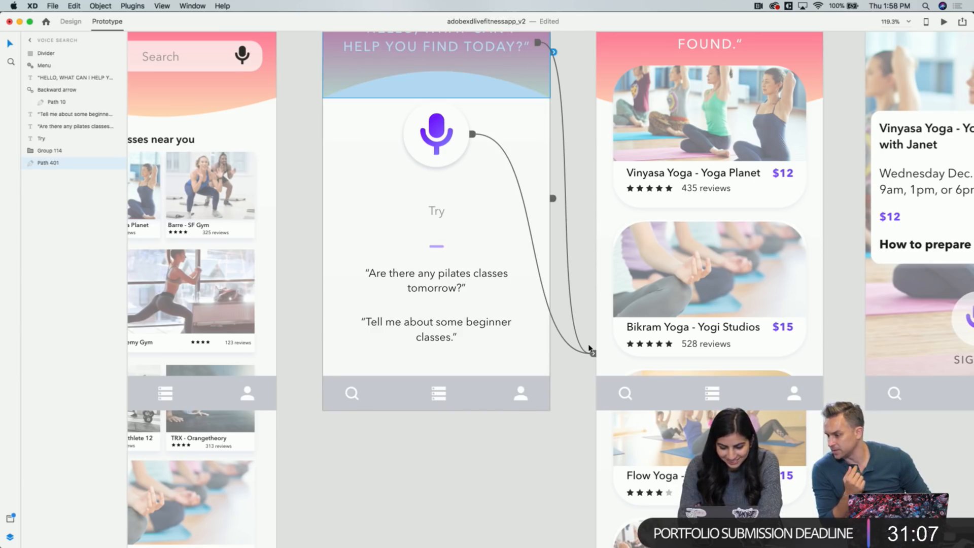
{"action": "scroll", "coordinate": [589, 333], "scroll_direction": "up", "scroll_amount": 5}
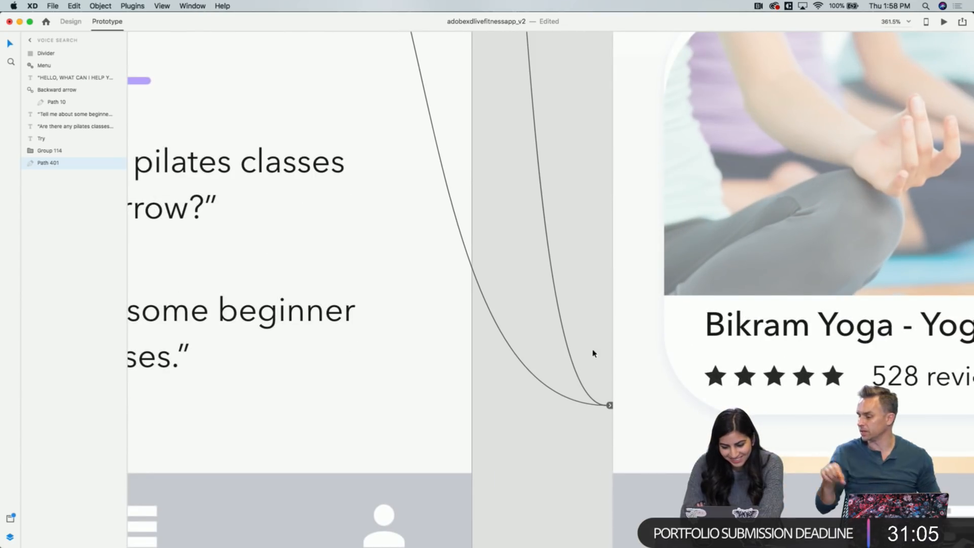
{"action": "left_click", "coordinate": [569, 398]}
{"action": "scroll", "coordinate": [604, 397], "scroll_direction": "down", "scroll_amount": 6}
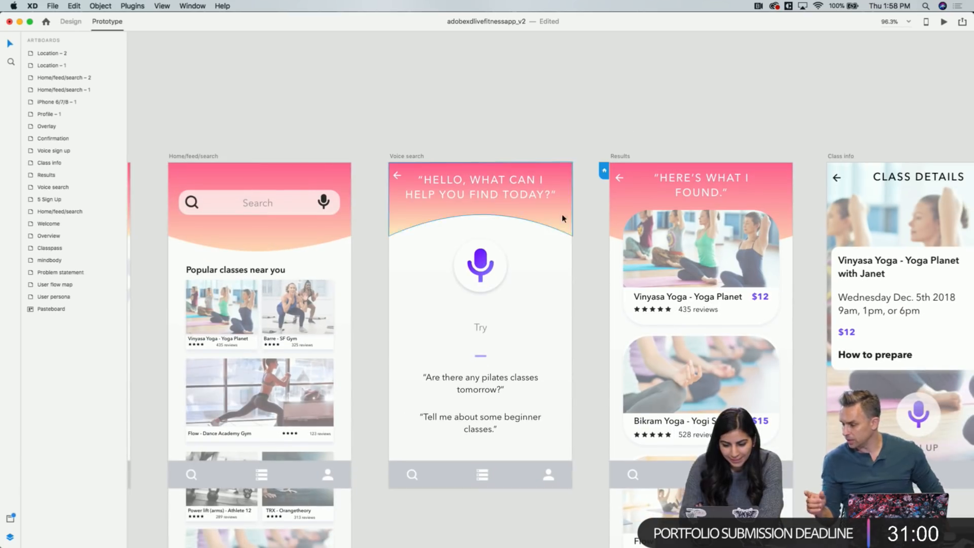
{"action": "left_click", "coordinate": [546, 196]}
{"action": "left_click_drag", "start_coordinate": [562, 192], "coordinate": [560, 192]}
{"action": "left_click", "coordinate": [565, 143]}
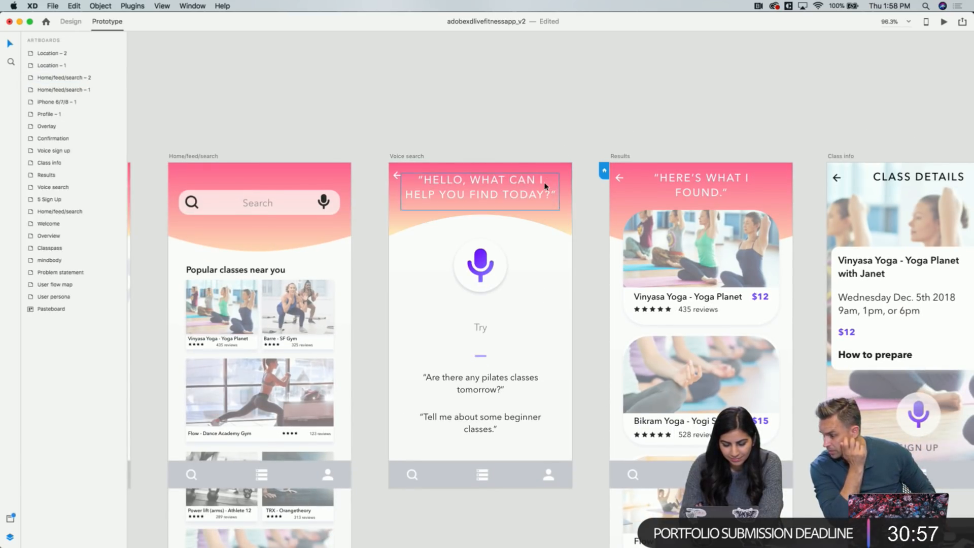
{"action": "left_click", "coordinate": [545, 185]}
{"action": "left_click", "coordinate": [550, 146]}
Clear the Voice search artboard's timed speech playback by linking the artboard to Results and detaching that link
{"action": "scroll", "coordinate": [549, 204], "scroll_direction": "down", "scroll_amount": 1}
{"action": "scroll", "coordinate": [550, 207], "scroll_direction": "down", "scroll_amount": 3}
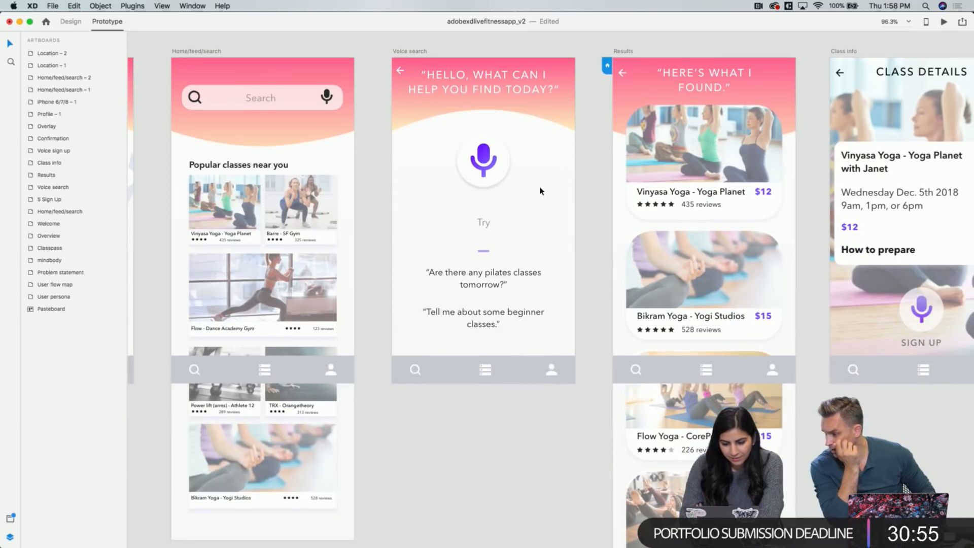
{"action": "left_click", "coordinate": [542, 192]}
{"action": "left_click", "coordinate": [578, 212]}
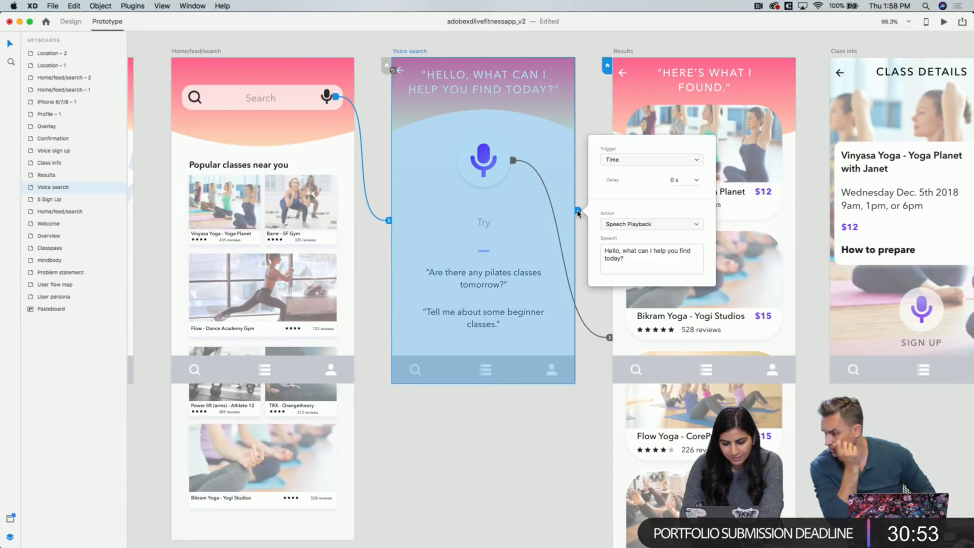
{"action": "left_click_drag", "start_coordinate": [578, 212], "coordinate": [615, 209]}
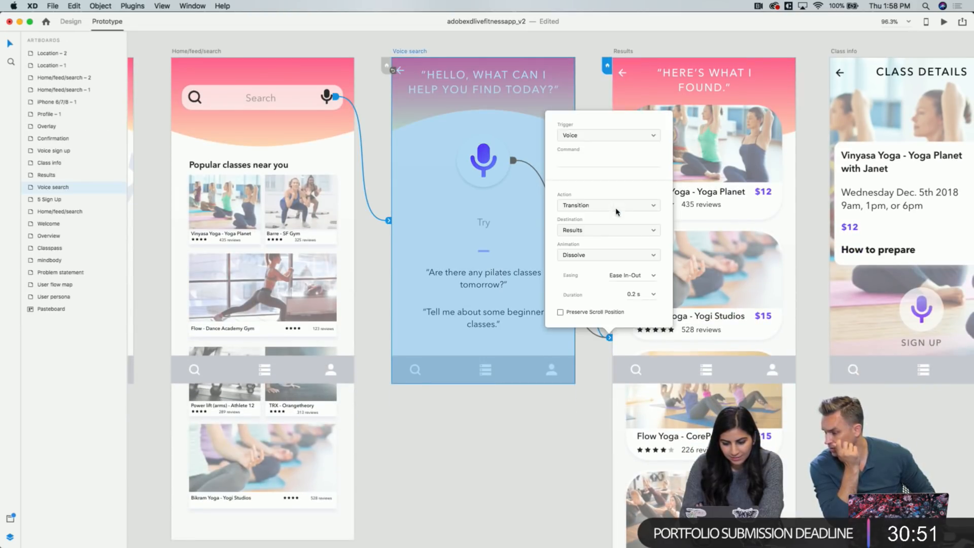
{"action": "left_click", "coordinate": [586, 89]}
{"action": "left_click", "coordinate": [567, 189]}
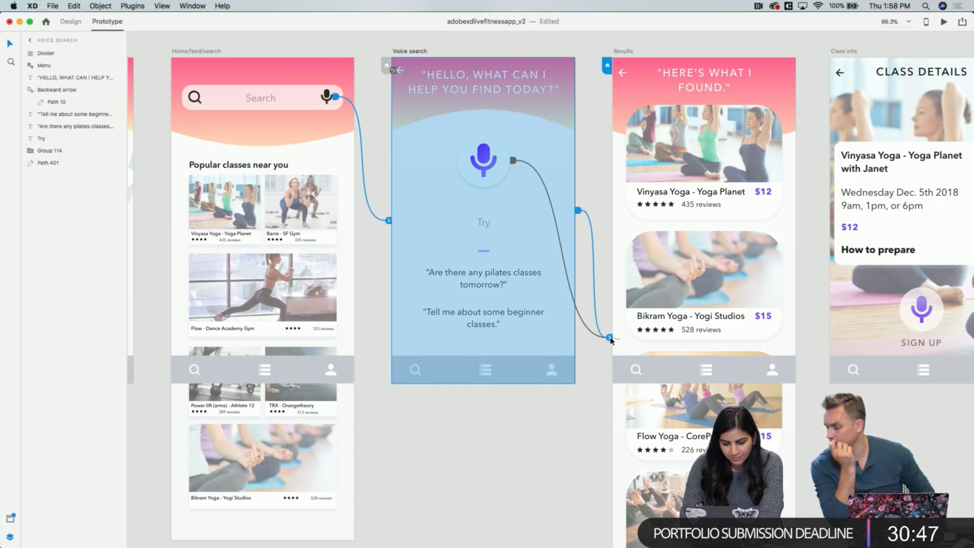
{"action": "left_click_drag", "start_coordinate": [578, 210], "coordinate": [575, 208]}
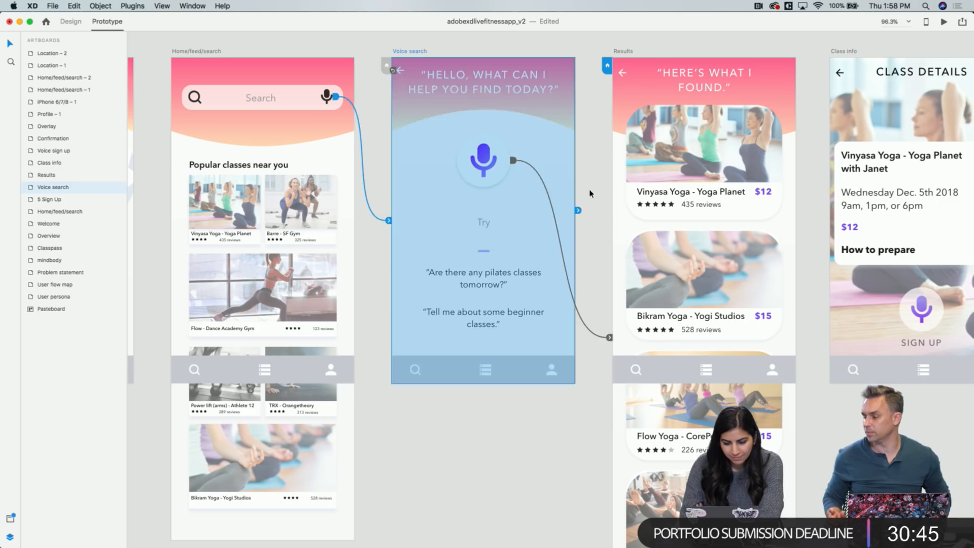
Examine the trigger and command on the Voice search microphone's link to Results
{"action": "left_click", "coordinate": [483, 160]}
{"action": "left_click", "coordinate": [610, 337]}
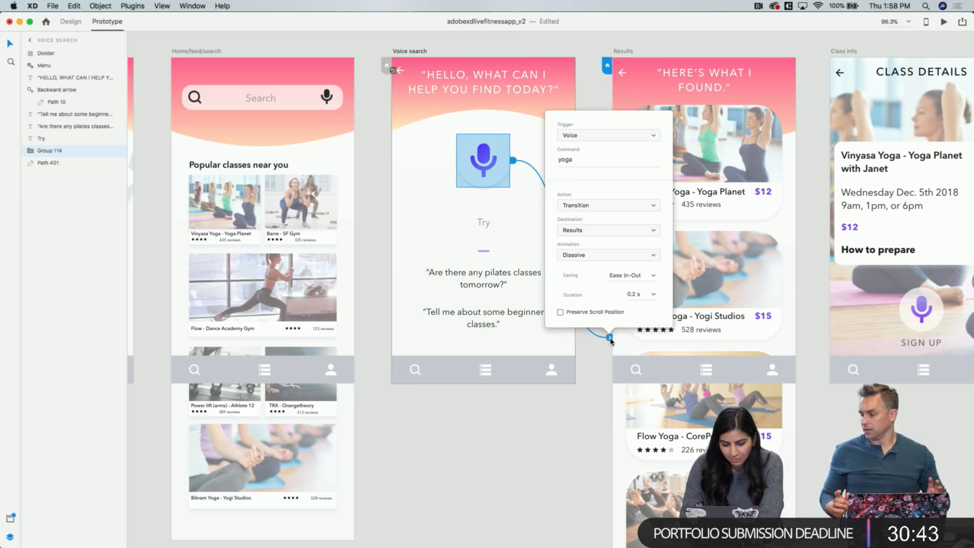
{"action": "left_click", "coordinate": [576, 441]}
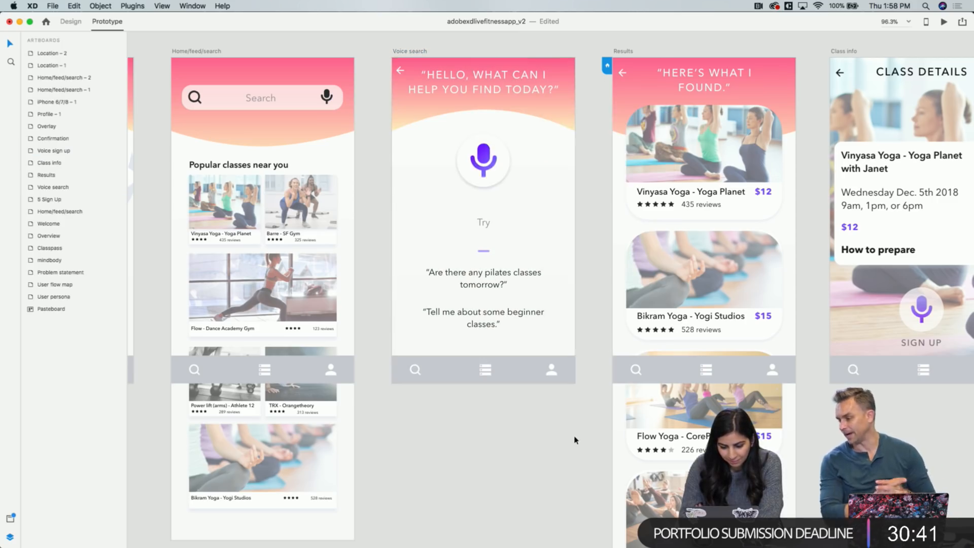
Preview from the Voice search artboard, give the "yoga" voice command, go back from the results, and close the preview
{"action": "scroll", "coordinate": [576, 441], "scroll_direction": "left", "scroll_amount": 3}
{"action": "left_click", "coordinate": [517, 56]}
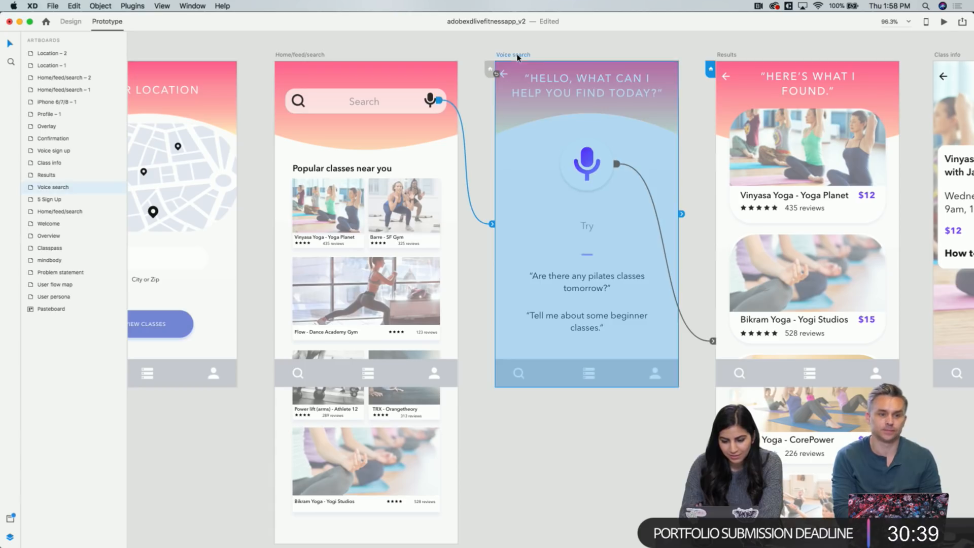
{"action": "left_click", "coordinate": [943, 22]}
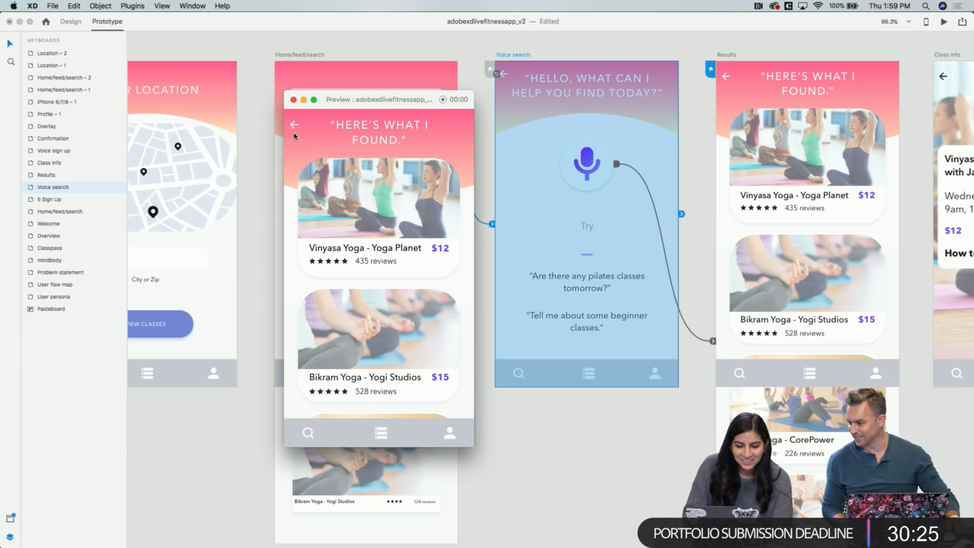
{"action": "left_click", "coordinate": [294, 124]}
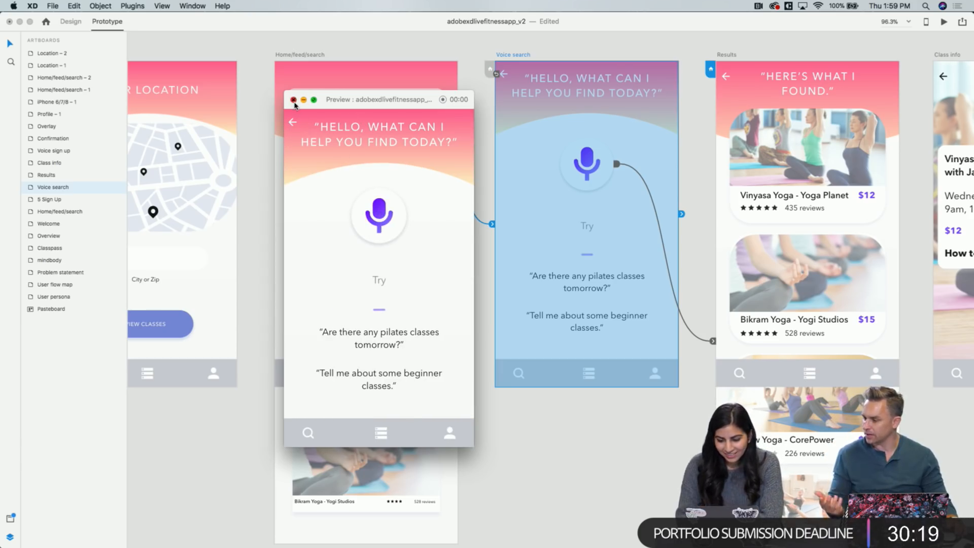
{"action": "left_click", "coordinate": [293, 101]}
Check the Voice search artboard's own interaction settings for any leftover trigger or destination
{"action": "scroll", "coordinate": [654, 328], "scroll_direction": "right", "scroll_amount": 2}
{"action": "scroll", "coordinate": [654, 328], "scroll_direction": "down", "scroll_amount": 1}
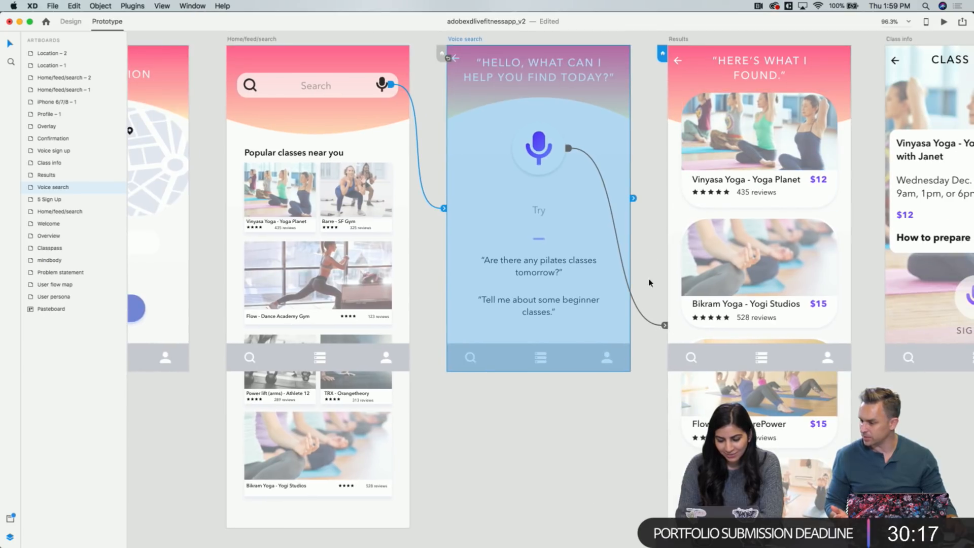
{"action": "left_click", "coordinate": [632, 198]}
{"action": "left_click", "coordinate": [632, 198]}
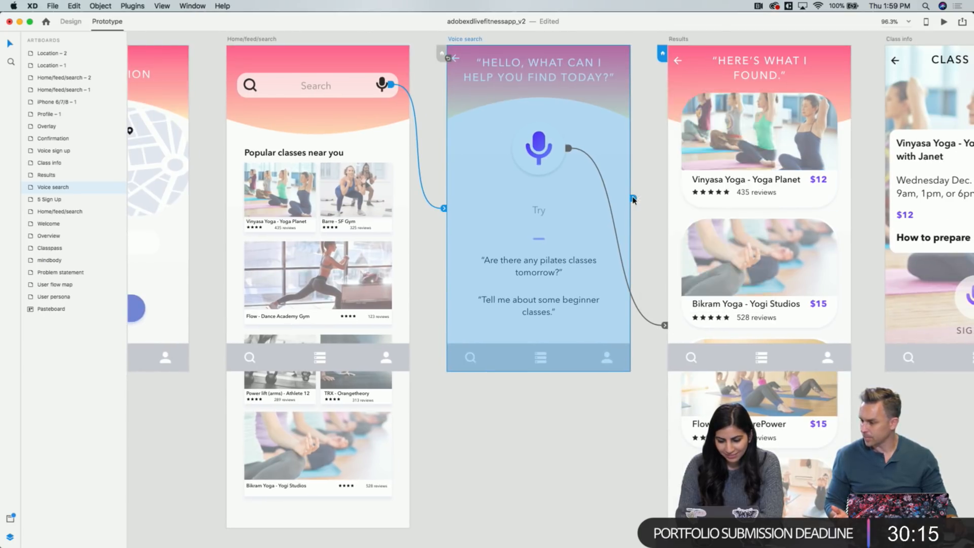
{"action": "left_click", "coordinate": [632, 198]}
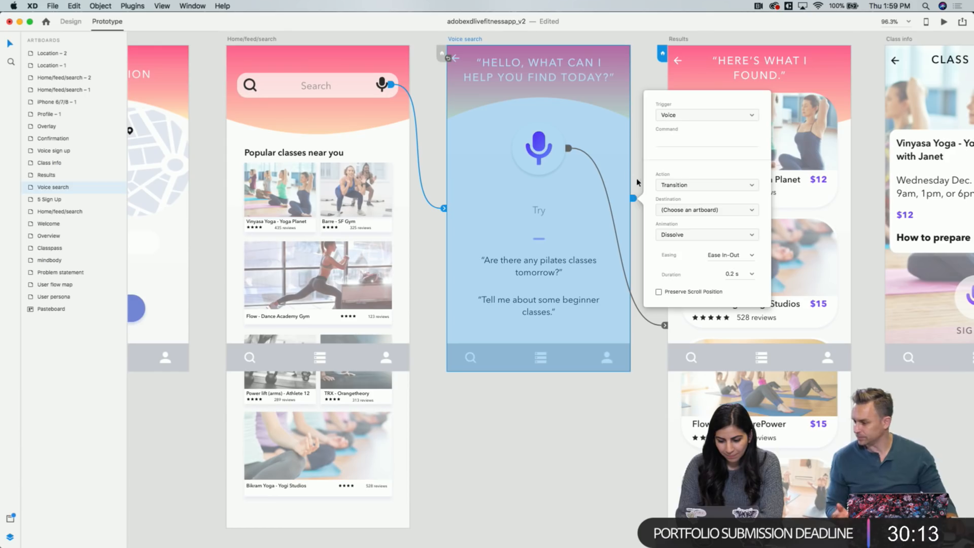
{"action": "left_click", "coordinate": [630, 183]}
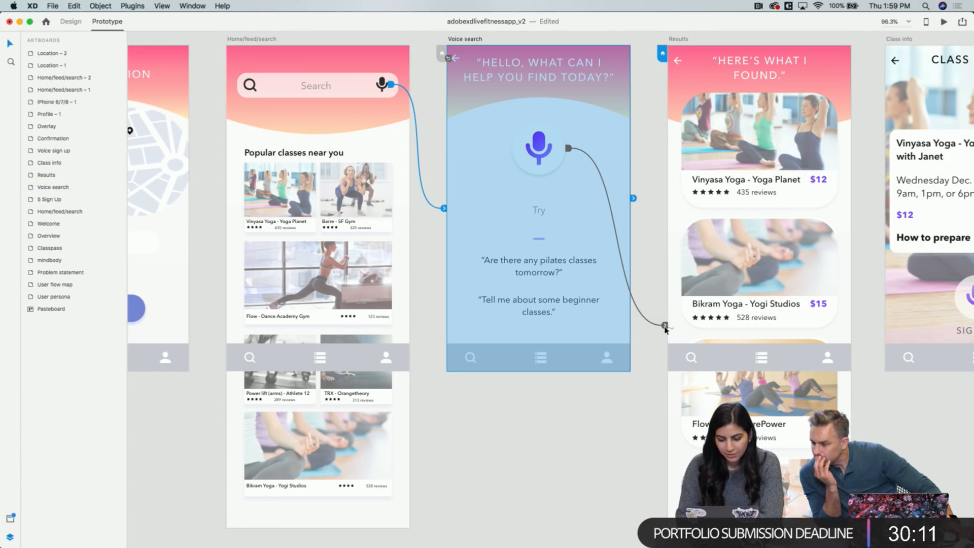
Remove the microphone's link to Results and check the remaining links of the Voice search artboard
{"action": "left_click_drag", "start_coordinate": [665, 328], "coordinate": [562, 142]}
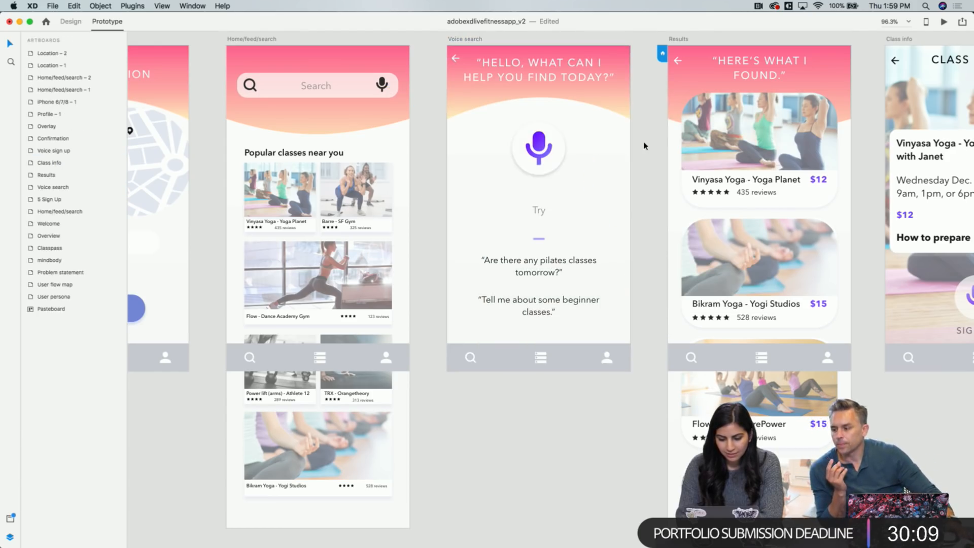
{"action": "scroll", "coordinate": [507, 152], "scroll_direction": "right", "scroll_amount": 2}
{"action": "scroll", "coordinate": [507, 152], "scroll_direction": "up", "scroll_amount": 1}
{"action": "left_click", "coordinate": [412, 62]}
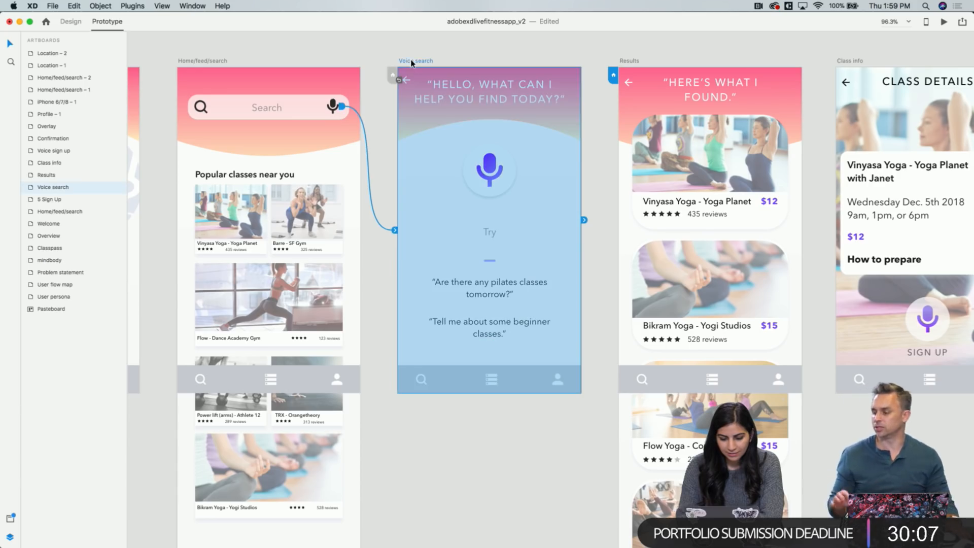
{"action": "scroll", "coordinate": [585, 204], "scroll_direction": "down", "scroll_amount": 2}
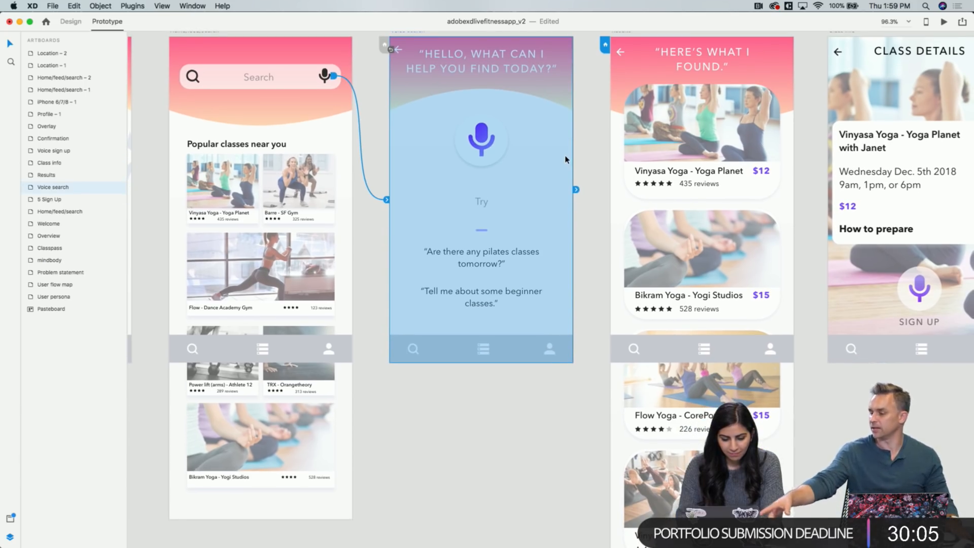
{"action": "scroll", "coordinate": [566, 160], "scroll_direction": "down", "scroll_amount": 3}
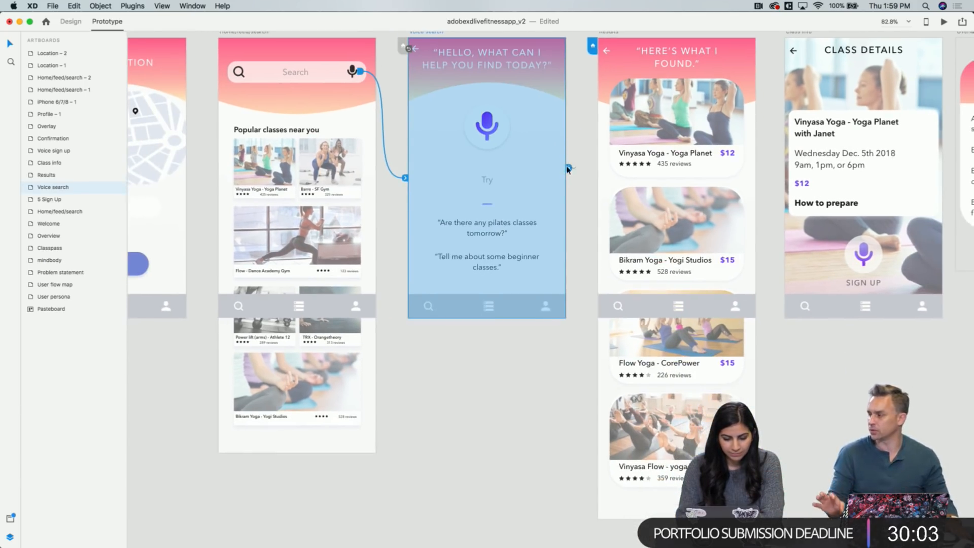
{"action": "scroll", "coordinate": [567, 169], "scroll_direction": "up", "scroll_amount": 3}
Create a new blank document from the iPhone 6/7/8 artboard preset
{"action": "left_click", "coordinate": [53, 8]}
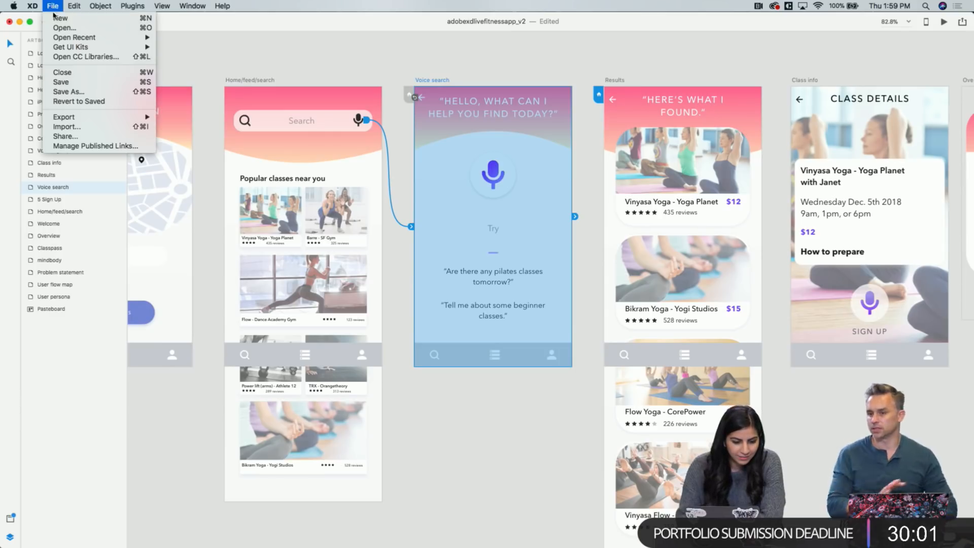
{"action": "left_click", "coordinate": [402, 61]}
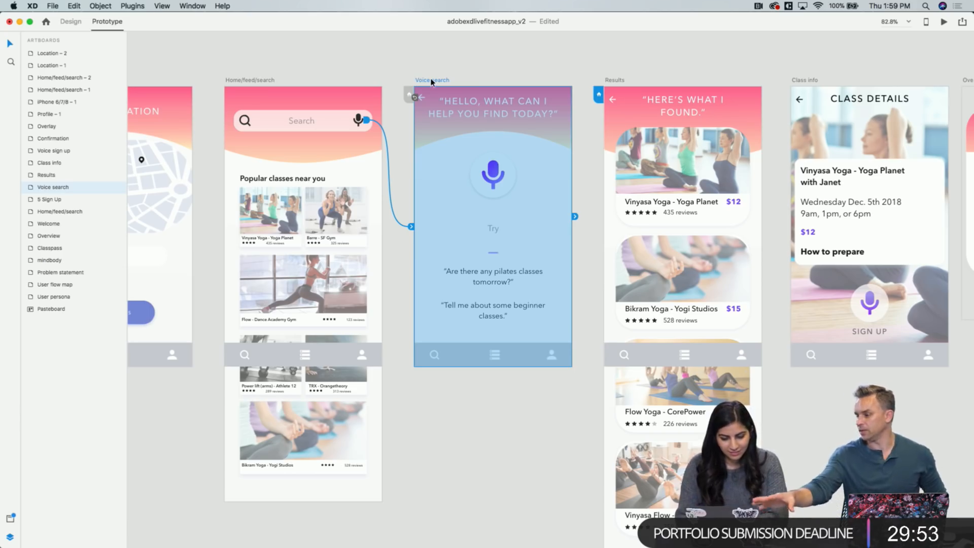
{"action": "left_click", "coordinate": [53, 6]}
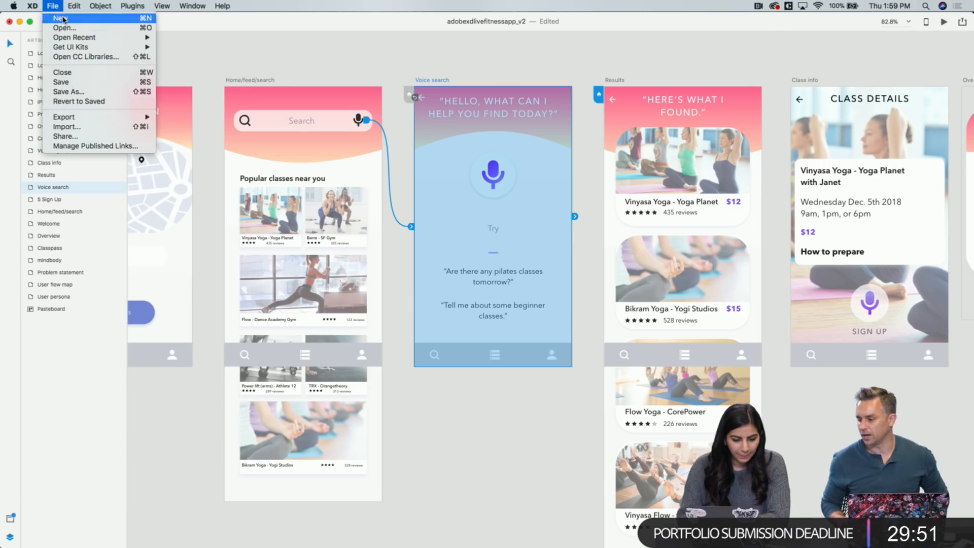
{"action": "left_click", "coordinate": [61, 18]}
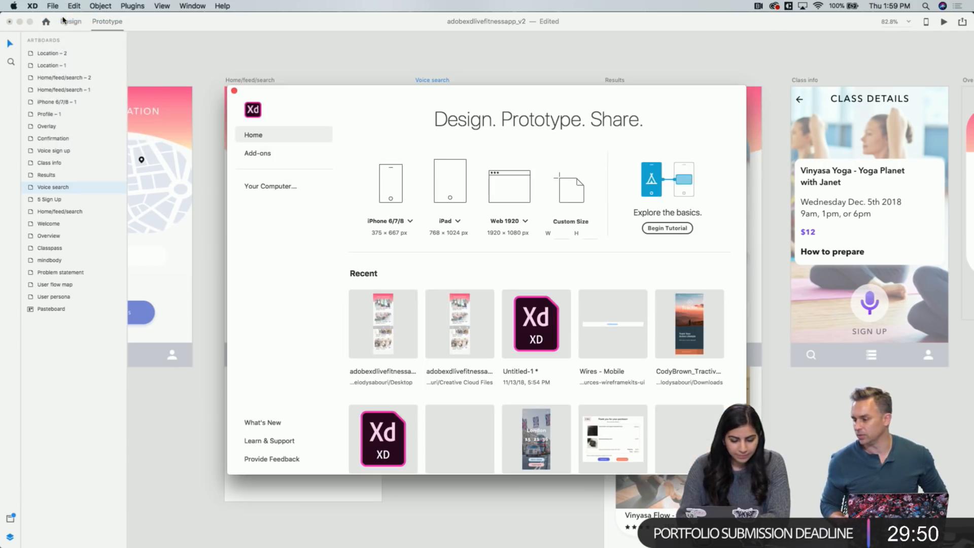
{"action": "left_click", "coordinate": [388, 182]}
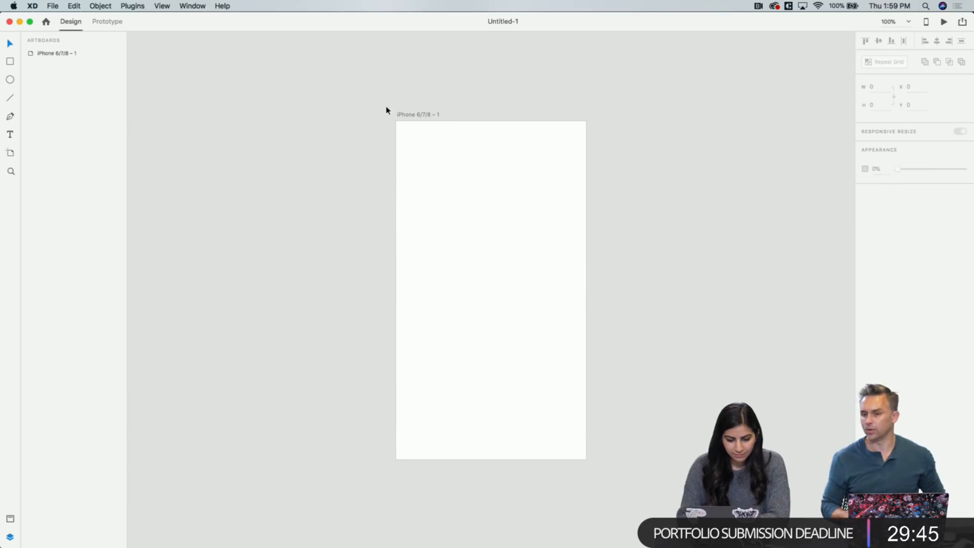
Undo the stray pasted search bar and duplicate the blank iPhone 6/7/8 artboard beside the original
{"action": "key", "text": "super+v"}
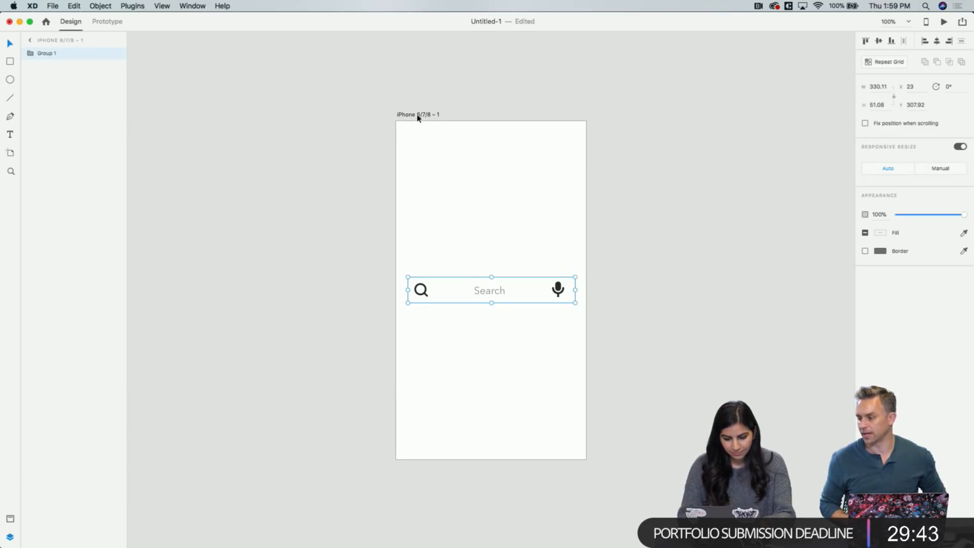
{"action": "key", "text": "super+z"}
{"action": "left_click", "coordinate": [428, 116]}
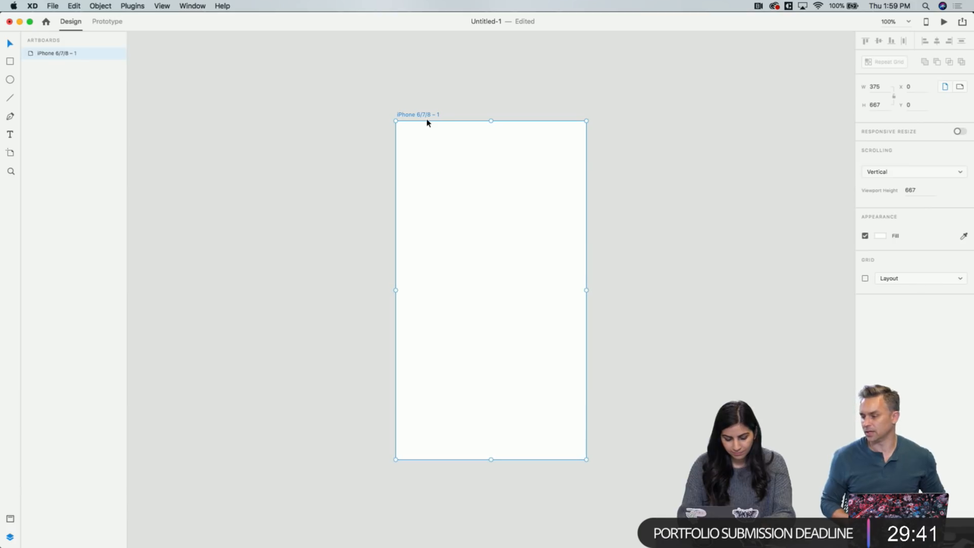
{"action": "key", "text": "super+d"}
{"action": "scroll", "coordinate": [583, 129], "scroll_direction": "right", "scroll_amount": 4}
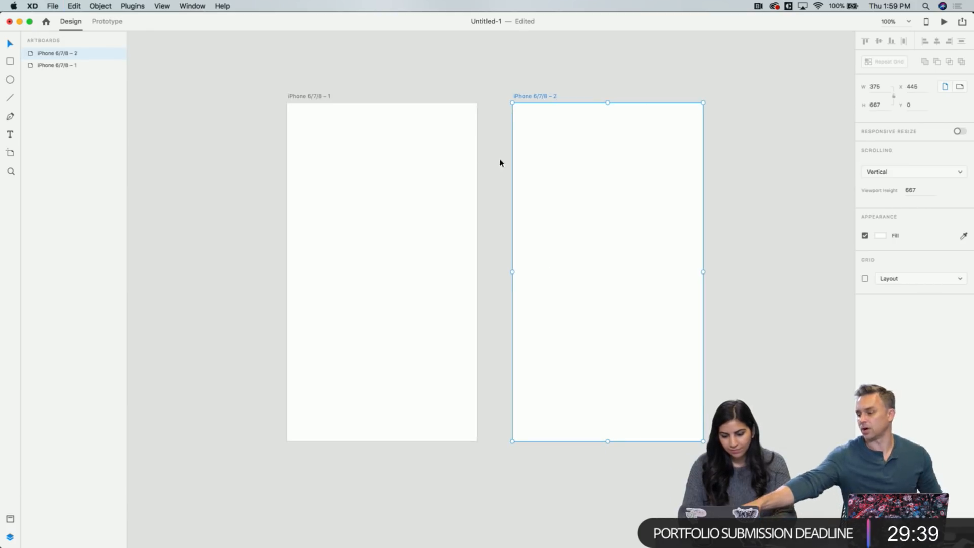
Draw a rectangle about 188 by 169 in the second artboard's upper half, fill it dark grey #5C5C5C, and centre it horizontally
{"action": "left_click", "coordinate": [10, 63]}
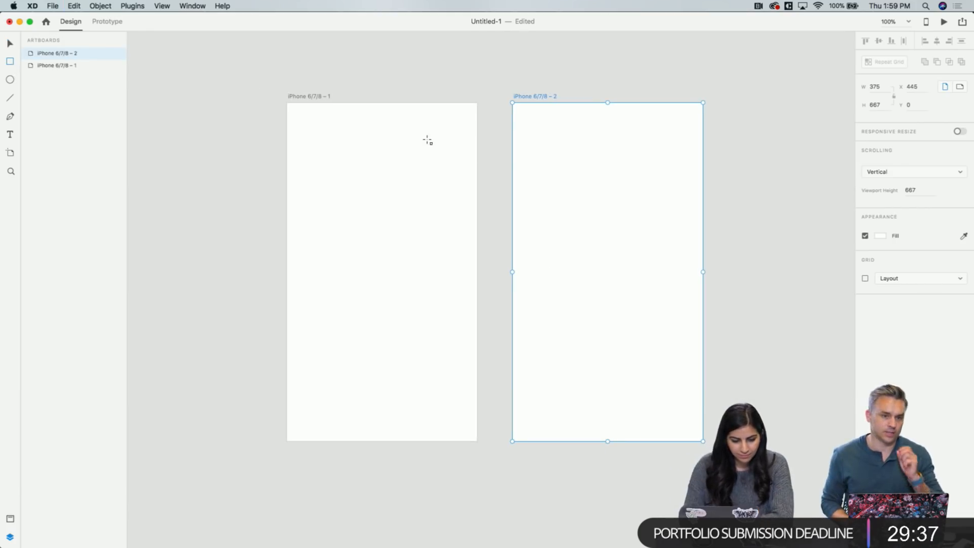
{"action": "left_click_drag", "start_coordinate": [576, 167], "coordinate": [670, 252]}
{"action": "left_click", "coordinate": [879, 251]}
{"action": "left_click_drag", "start_coordinate": [806, 242], "coordinate": [758, 250]}
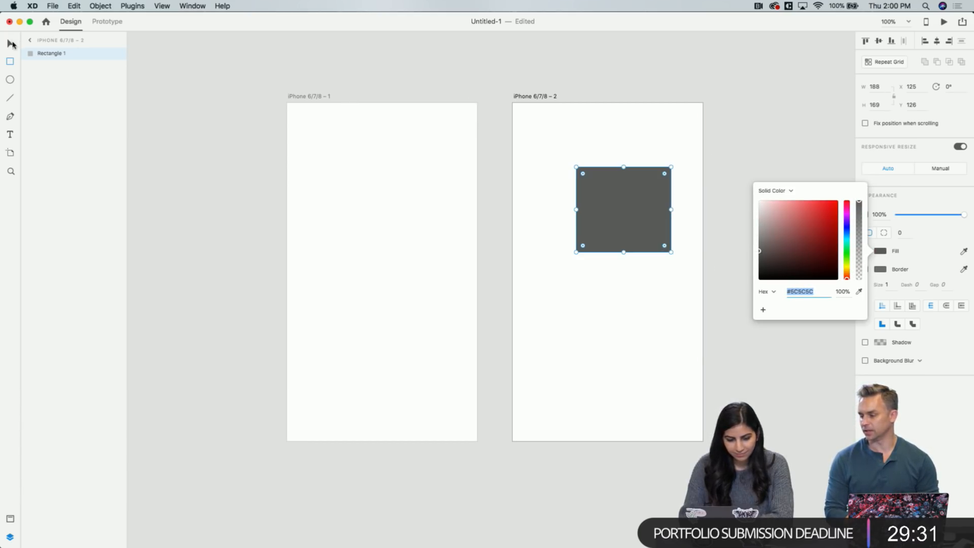
{"action": "left_click", "coordinate": [12, 44]}
{"action": "left_click_drag", "start_coordinate": [615, 225], "coordinate": [602, 225]}
Link the first artboard to iPhone 6/7/8 – 2 in the prototype with a Voice trigger and the command "yoga"
{"action": "left_click", "coordinate": [353, 211]}
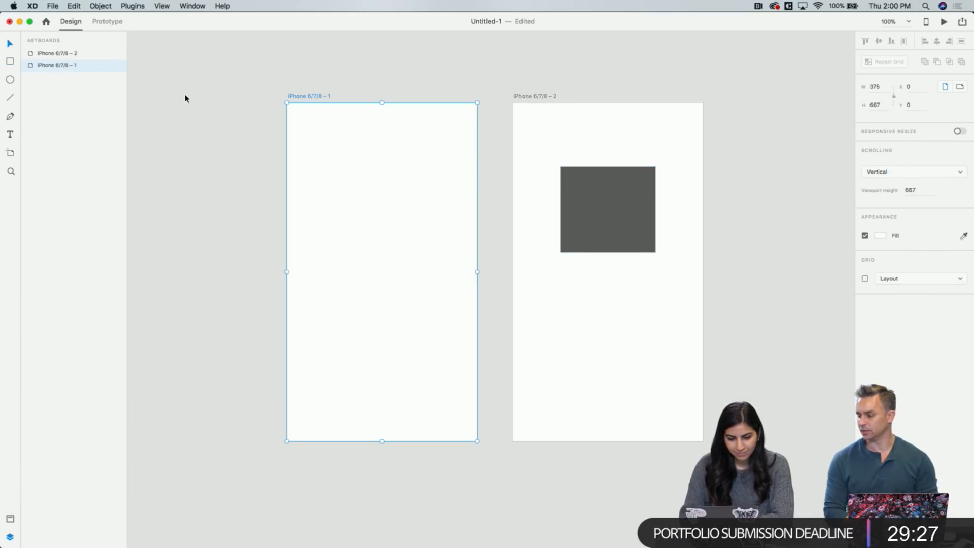
{"action": "left_click", "coordinate": [106, 22]}
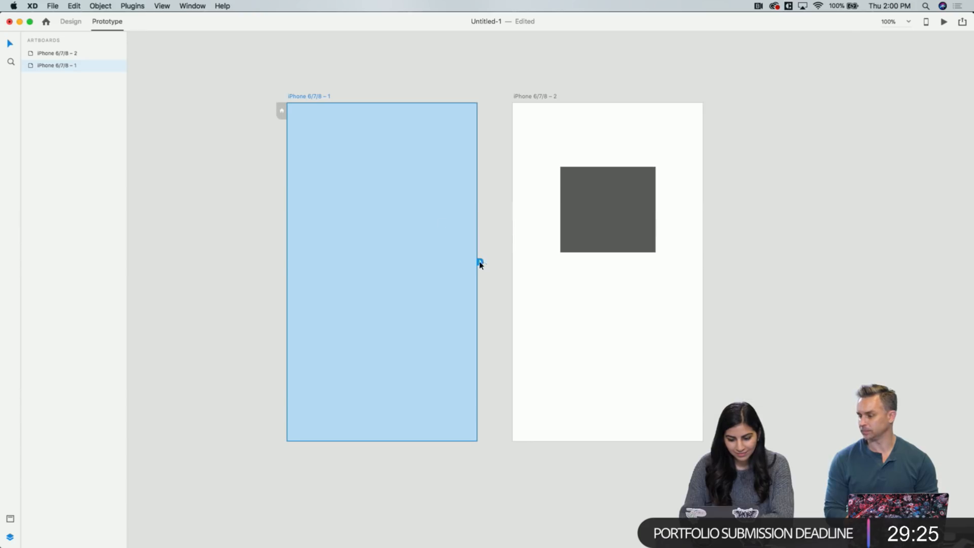
{"action": "left_click_drag", "start_coordinate": [480, 263], "coordinate": [541, 253]}
{"action": "left_click", "coordinate": [515, 303]}
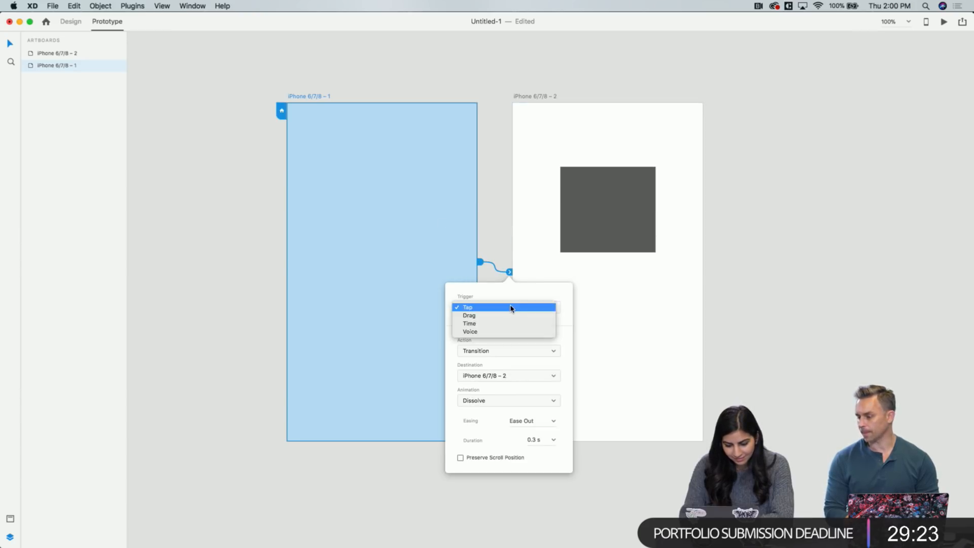
{"action": "left_click", "coordinate": [488, 331]}
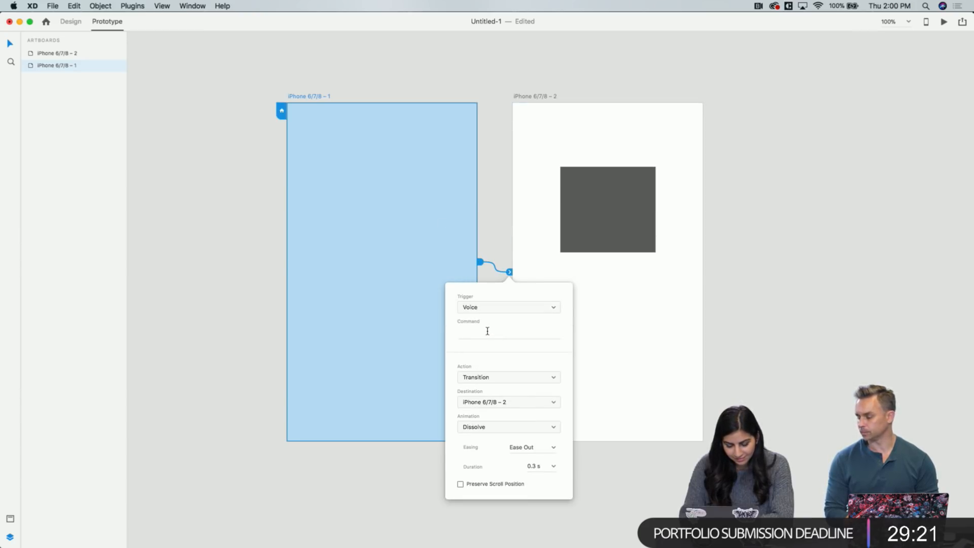
{"action": "left_click", "coordinate": [486, 332]}
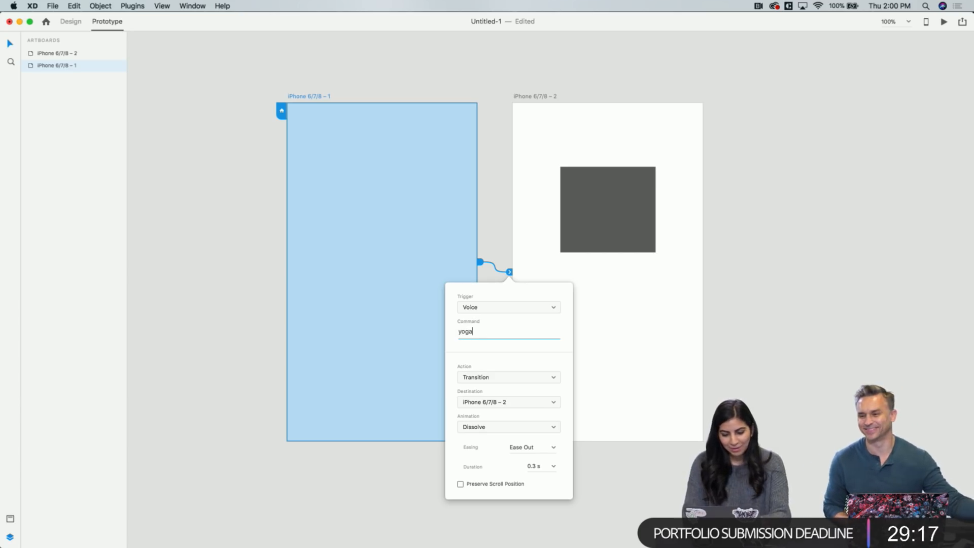
{"action": "left_click", "coordinate": [501, 236]}
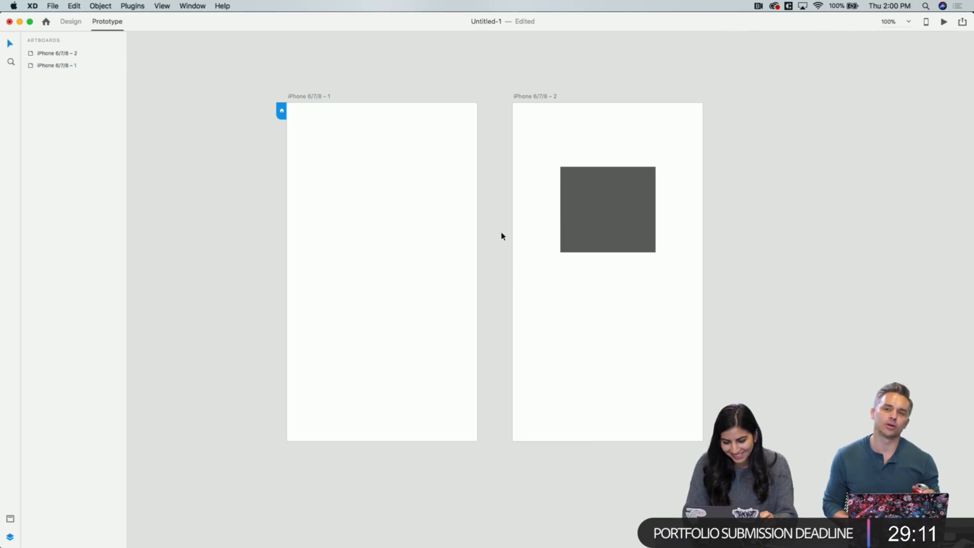
Preview the first artboard to test its voice link, and review the link's trigger, command and destination
{"action": "left_click", "coordinate": [382, 133]}
{"action": "left_click", "coordinate": [942, 22]}
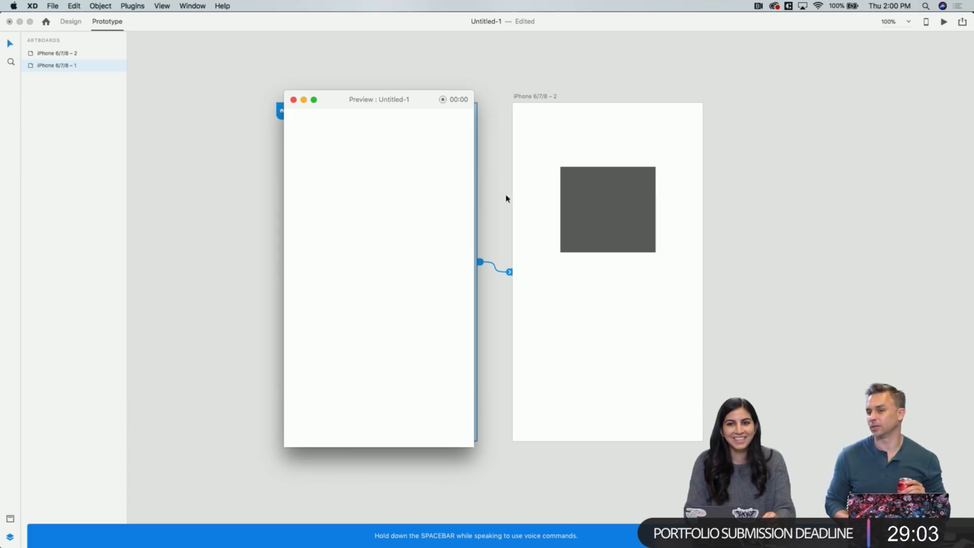
{"action": "left_click", "coordinate": [293, 100]}
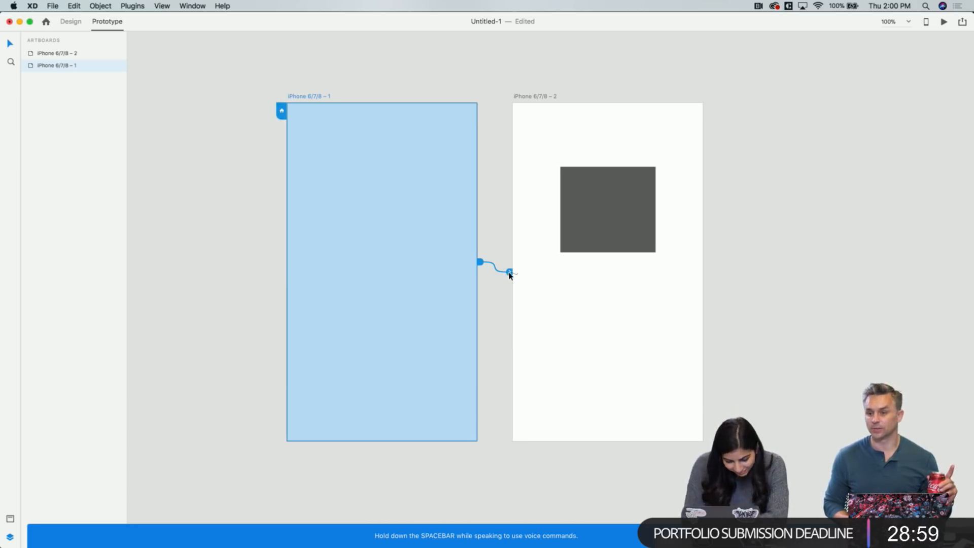
{"action": "left_click", "coordinate": [510, 272]}
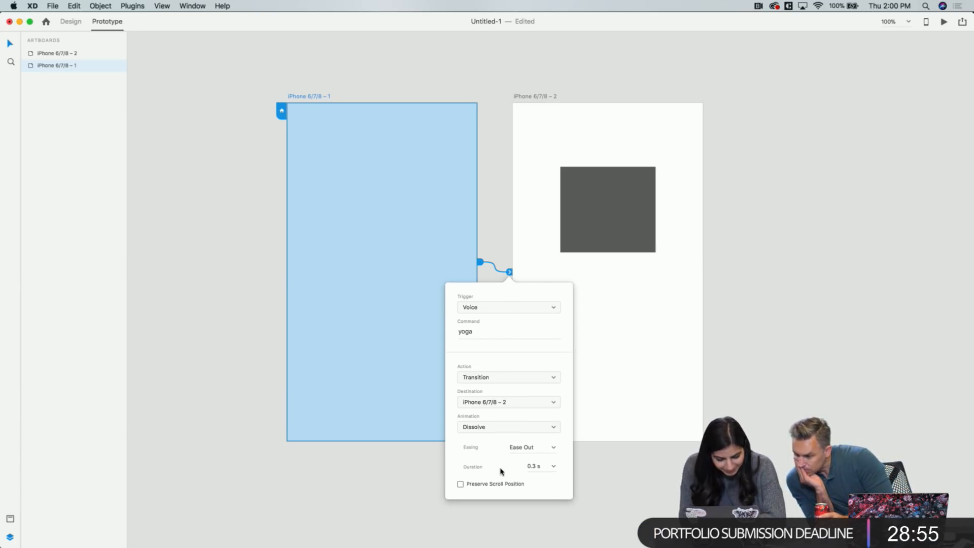
{"action": "left_click", "coordinate": [496, 228]}
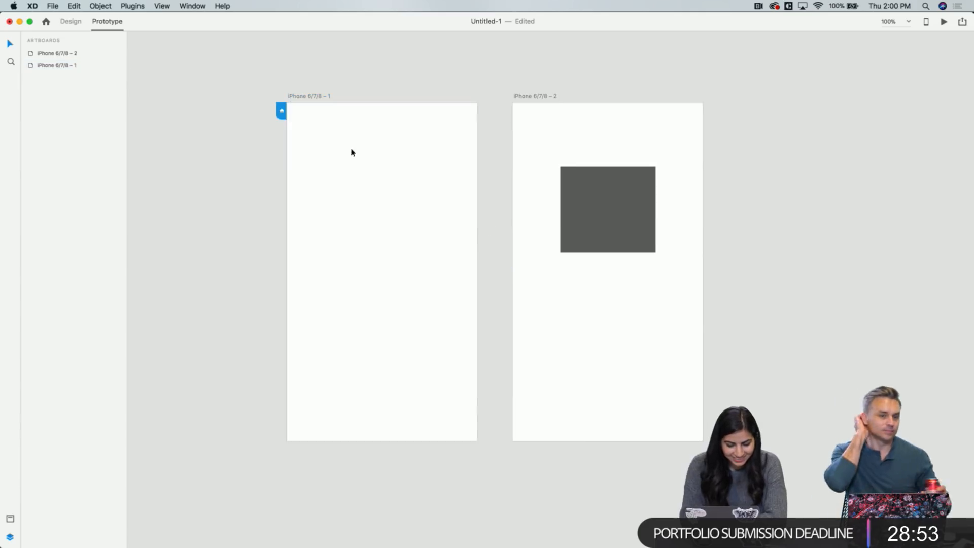
Change the voice command on the first artboard's link to "box"
{"action": "left_click", "coordinate": [367, 221]}
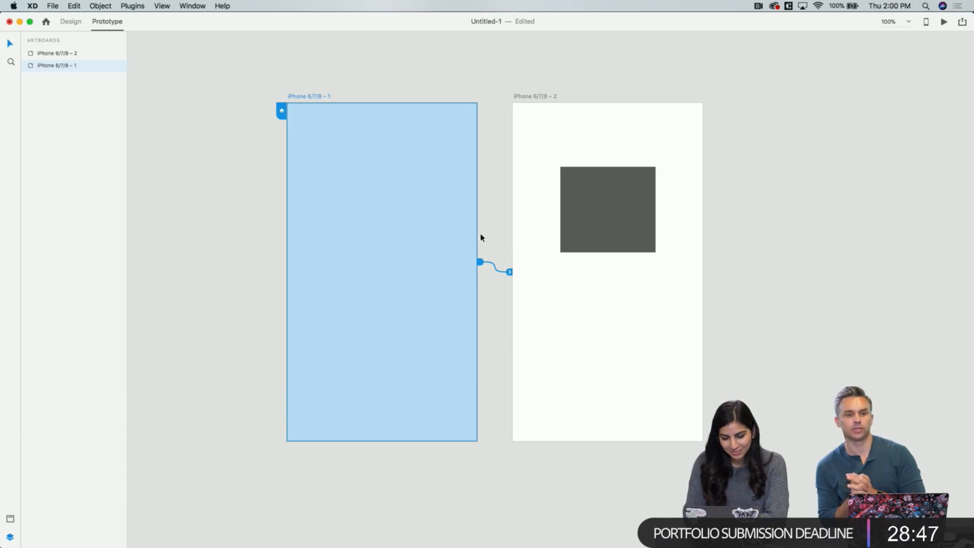
{"action": "left_click", "coordinate": [509, 272]}
{"action": "left_click", "coordinate": [471, 330]}
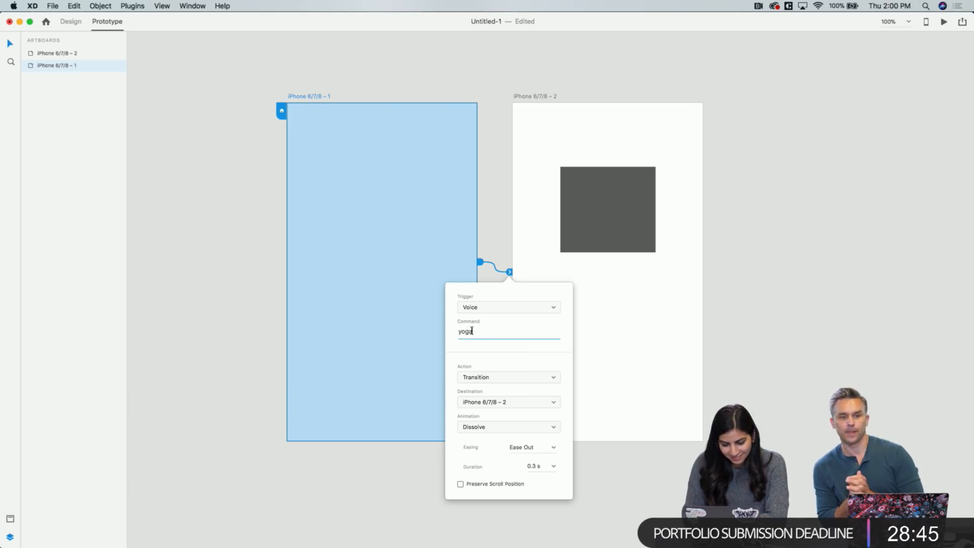
{"action": "type", "text": "b"}
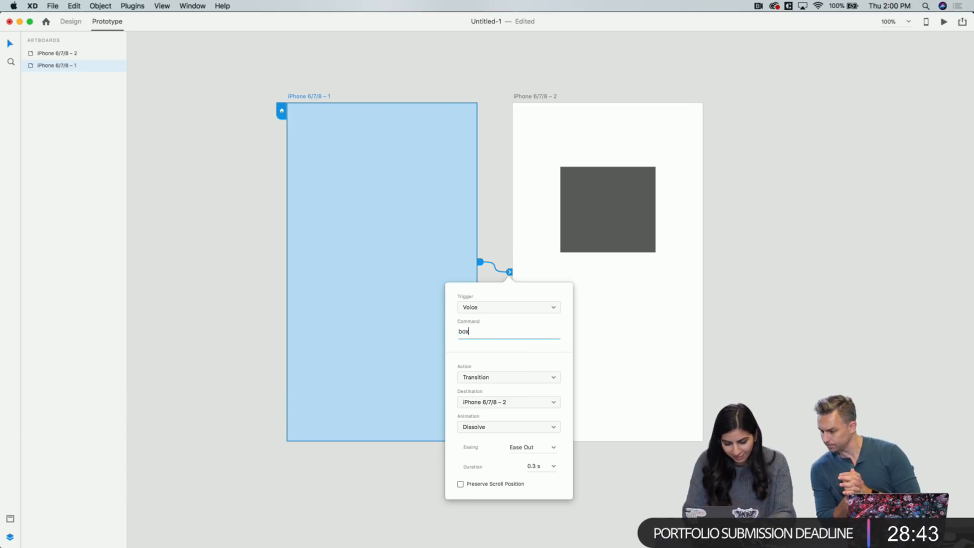
{"action": "type", "text": "ox"}
{"action": "left_click", "coordinate": [488, 226]}
Preview the first artboard again to test the "box" command, and close the preview
{"action": "left_click", "coordinate": [397, 176]}
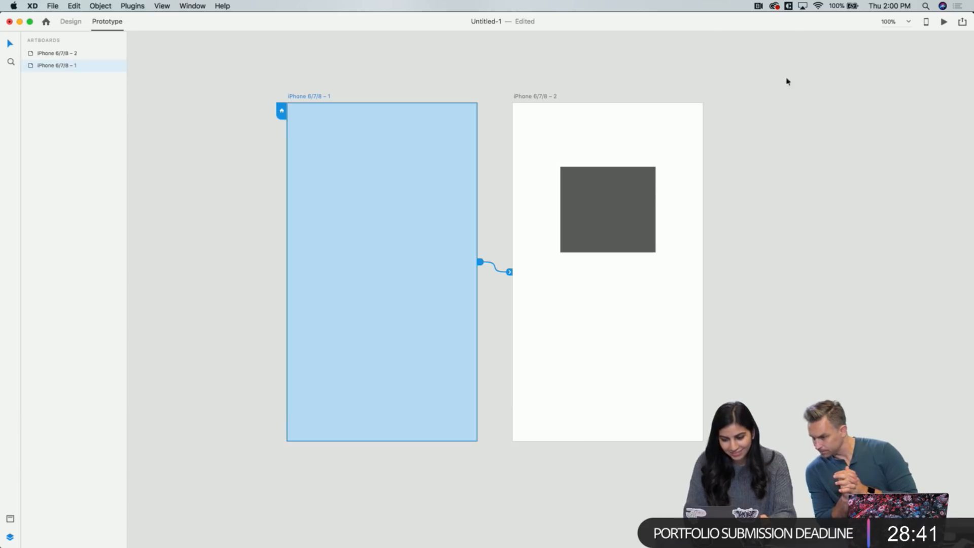
{"action": "left_click", "coordinate": [943, 22]}
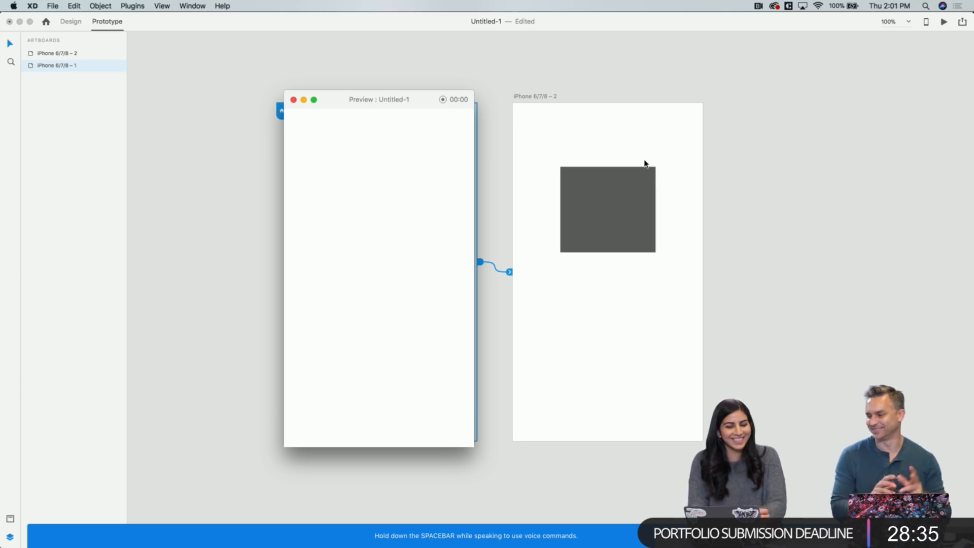
{"action": "left_click", "coordinate": [293, 100]}
Return to the adobexdlivefitnessapp_v2 document and save its changes
{"action": "left_click_drag", "start_coordinate": [160, 24], "coordinate": [136, 97]}
{"action": "left_click", "coordinate": [187, 61]}
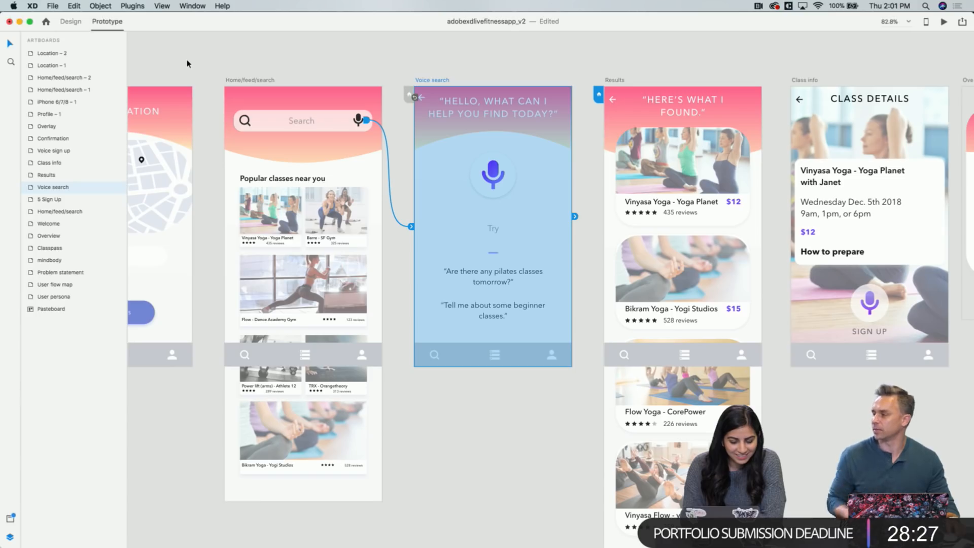
{"action": "scroll", "coordinate": [247, 79], "scroll_direction": "down", "scroll_amount": 3}
{"action": "scroll", "coordinate": [247, 79], "scroll_direction": "left", "scroll_amount": 4}
{"action": "scroll", "coordinate": [247, 79], "scroll_direction": "down", "scroll_amount": 3}
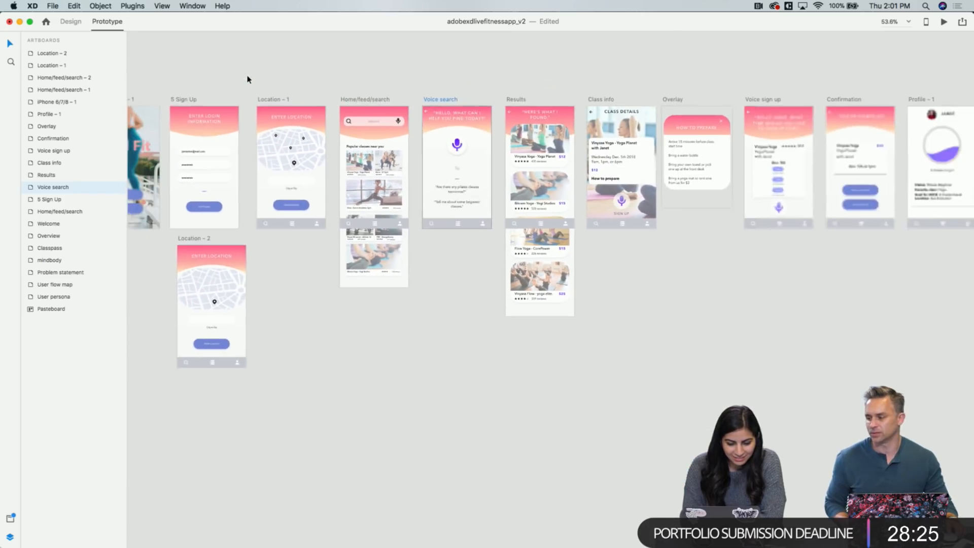
{"action": "scroll", "coordinate": [247, 79], "scroll_direction": "left", "scroll_amount": 3}
{"action": "scroll", "coordinate": [247, 79], "scroll_direction": "right", "scroll_amount": 2}
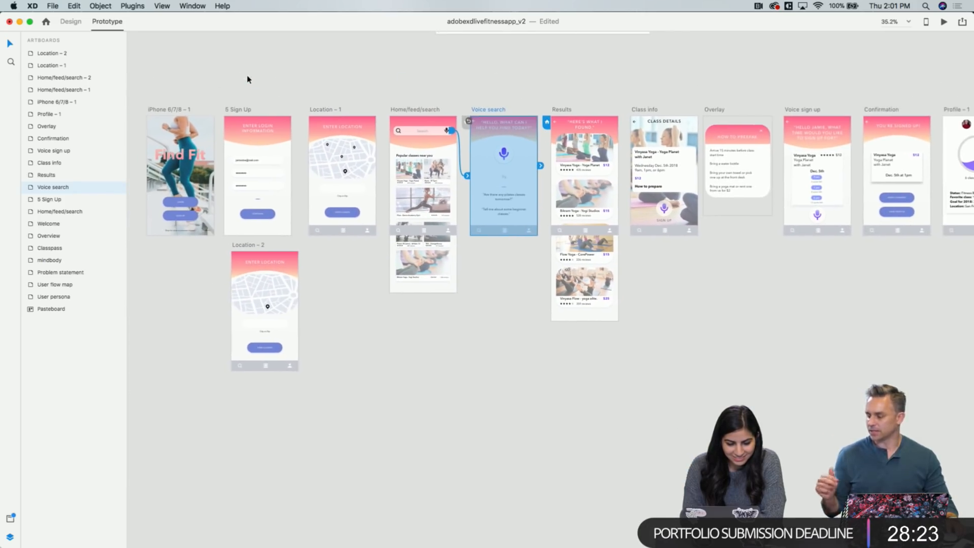
{"action": "left_click", "coordinate": [51, 6]}
{"action": "left_click", "coordinate": [73, 84]}
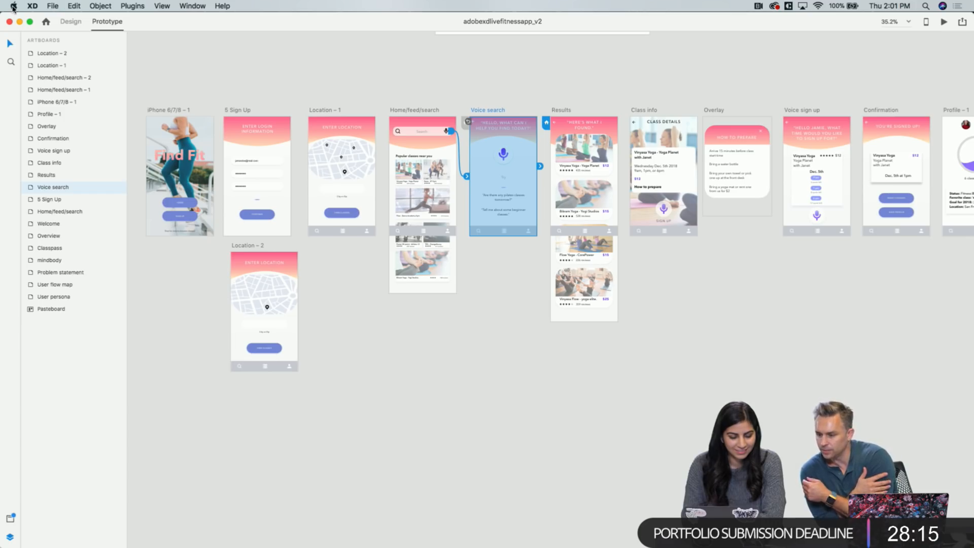
{"action": "left_click", "coordinate": [50, 6]}
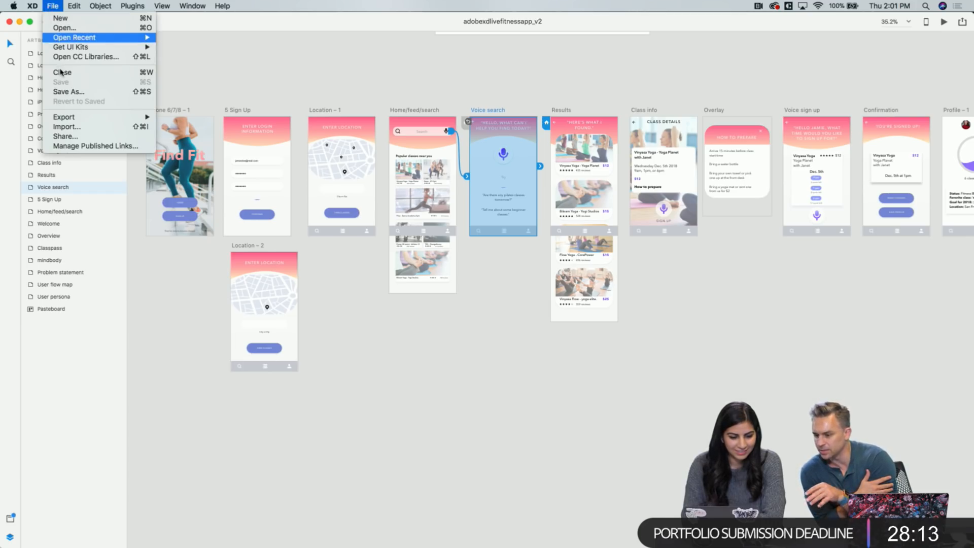
{"action": "mouse_move", "coordinate": [30, 9]}
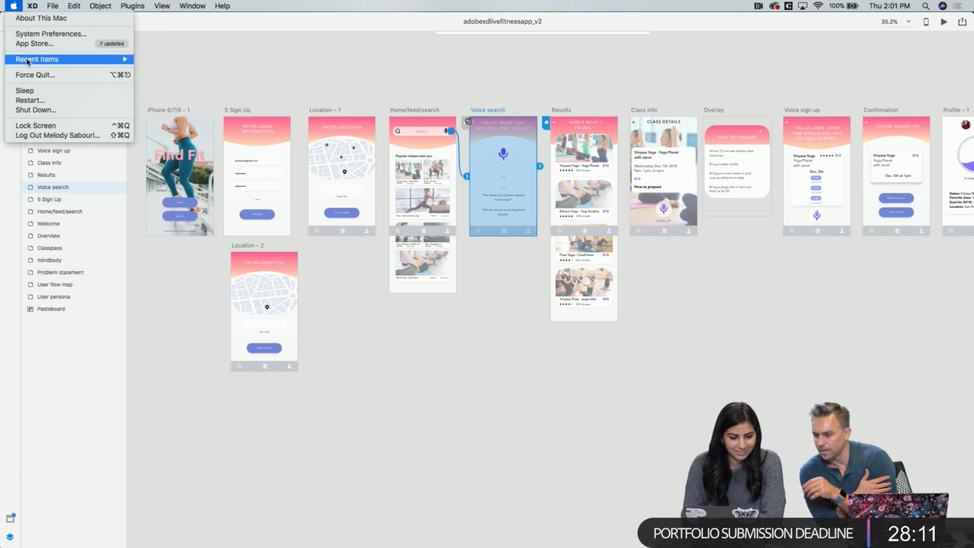
{"action": "left_click", "coordinate": [53, 6]}
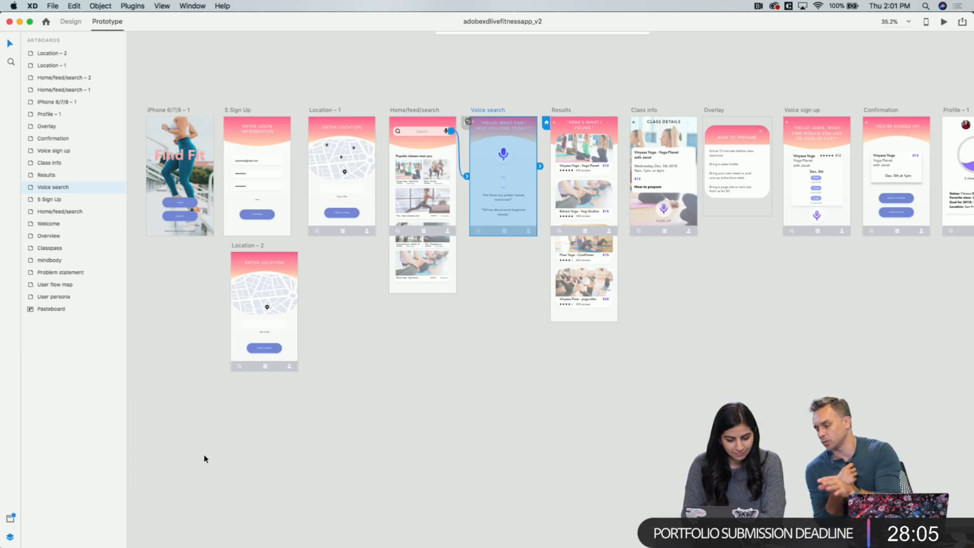
Switch to Finder, close the Maison_Neue folder window, and browse the Creative Cloud Files folder
{"action": "mouse_move", "coordinate": [271, 536]}
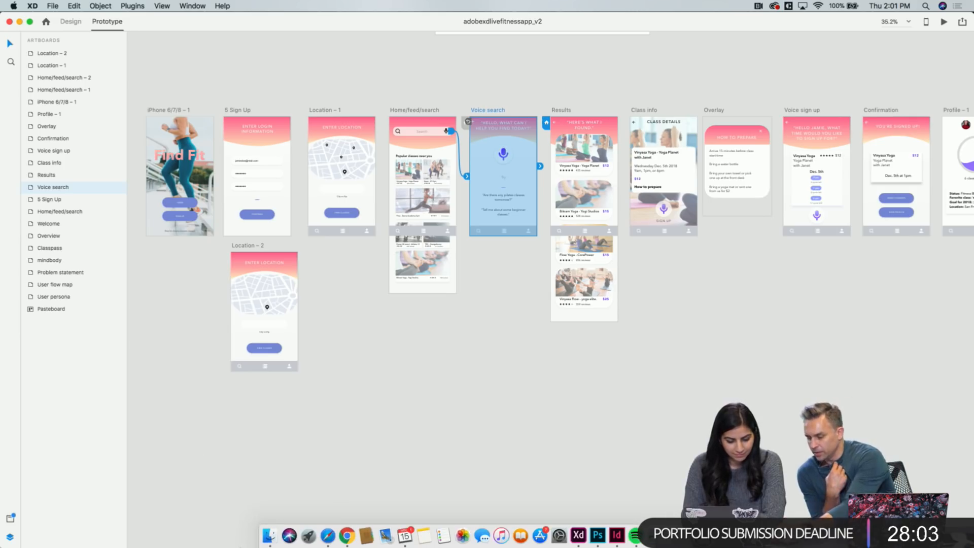
{"action": "left_click", "coordinate": [270, 536]}
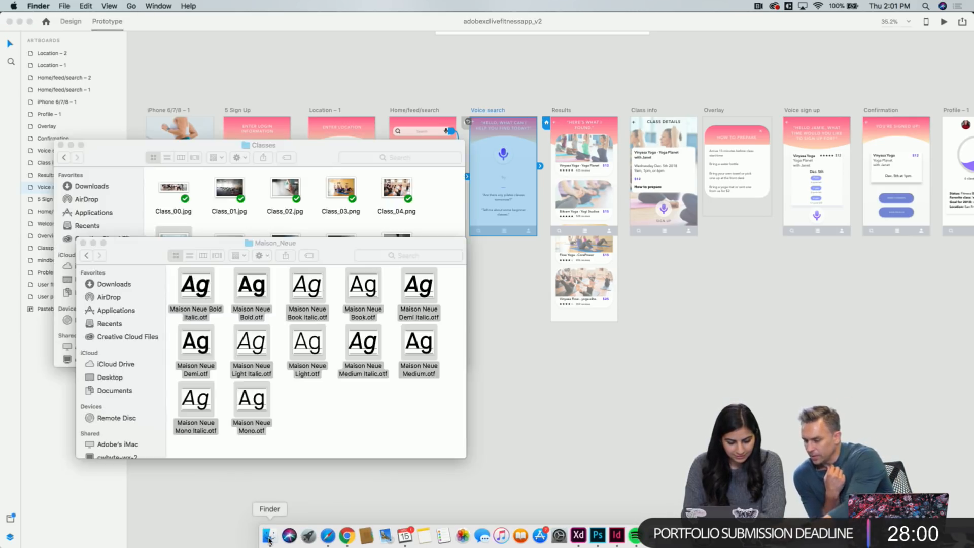
{"action": "left_click", "coordinate": [84, 243]}
{"action": "left_click", "coordinate": [100, 246]}
{"action": "left_click", "coordinate": [93, 242]}
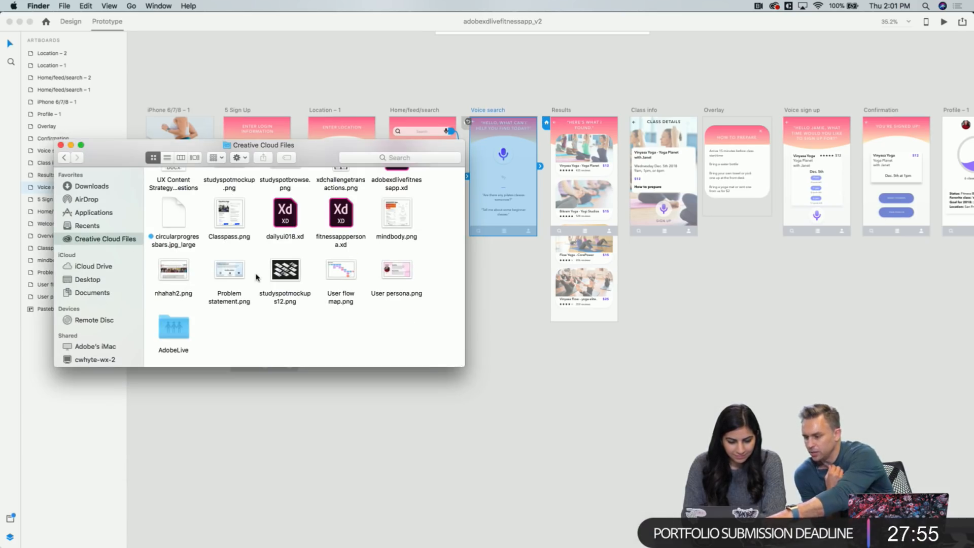
Open the AdobeLive folder, return to Creative Cloud Files, and look through its contents for the fitness app's project file
{"action": "double_click", "coordinate": [182, 336]}
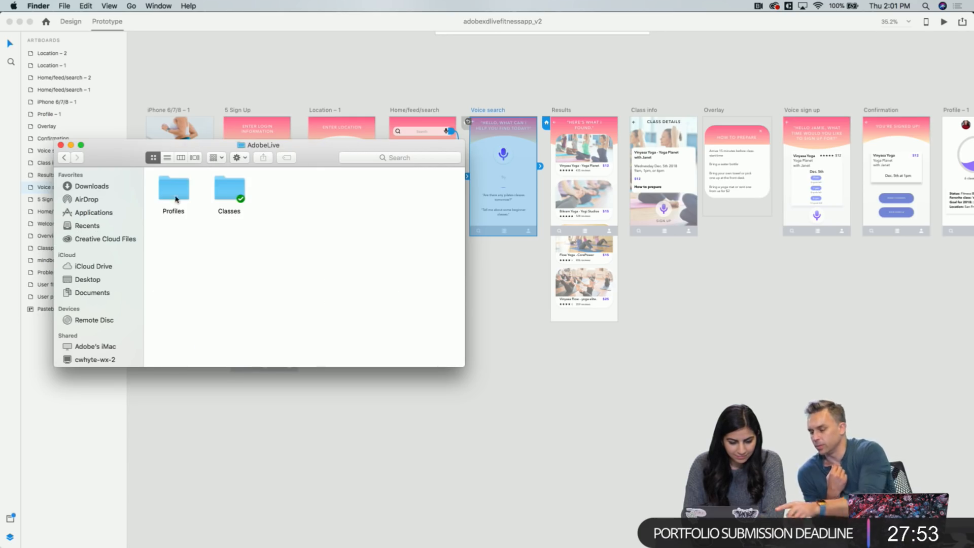
{"action": "left_click", "coordinate": [115, 239]}
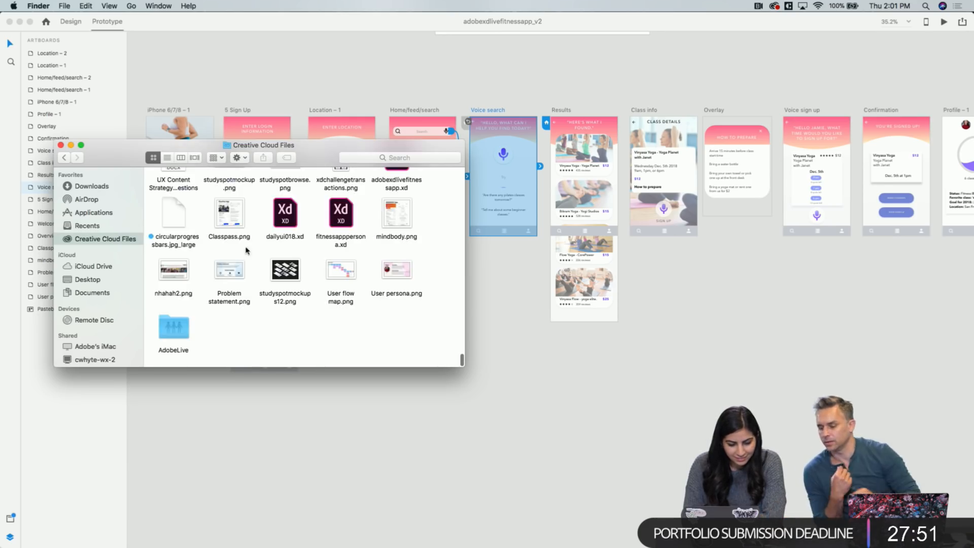
{"action": "scroll", "coordinate": [268, 261], "scroll_direction": "down", "scroll_amount": 10}
{"action": "scroll", "coordinate": [269, 261], "scroll_direction": "up", "scroll_amount": 15}
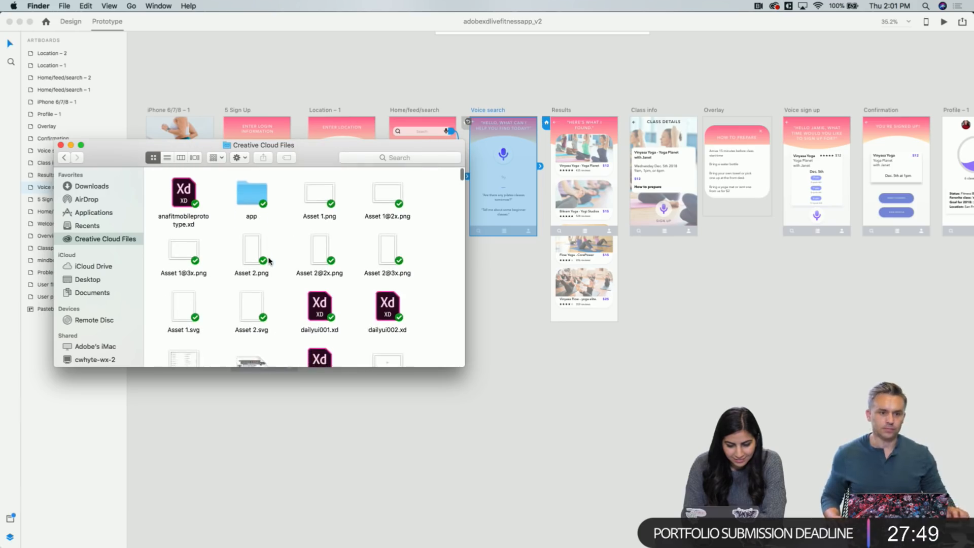
{"action": "scroll", "coordinate": [278, 275], "scroll_direction": "down", "scroll_amount": 3}
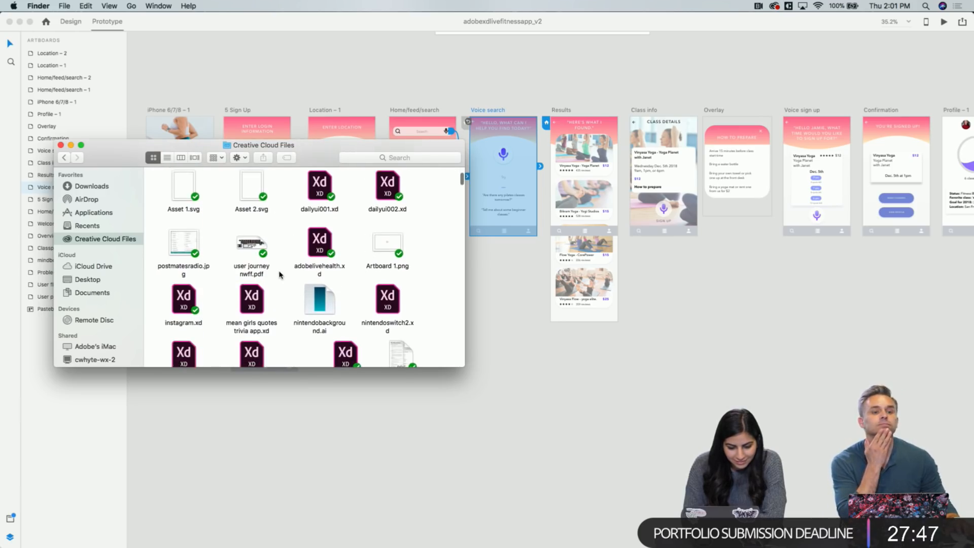
{"action": "scroll", "coordinate": [279, 275], "scroll_direction": "down", "scroll_amount": 2}
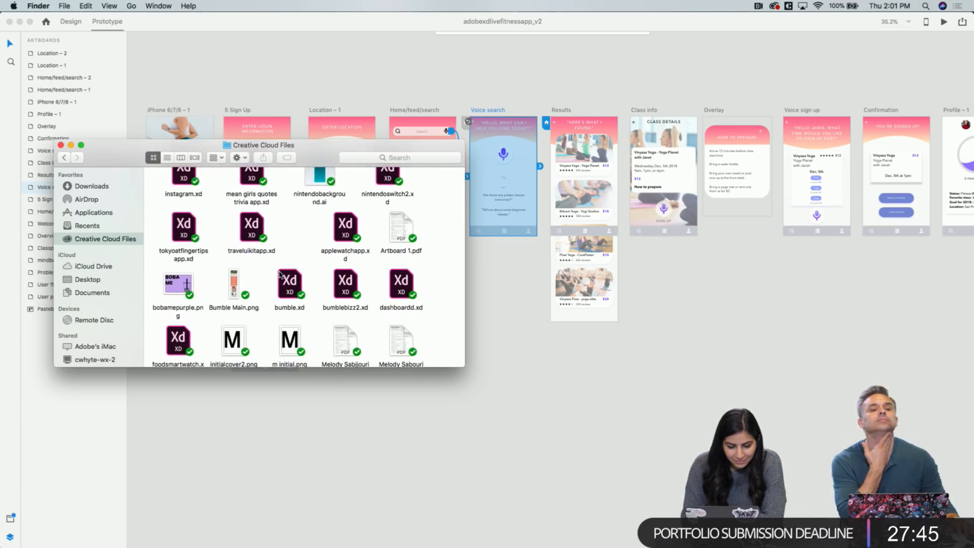
{"action": "scroll", "coordinate": [279, 273], "scroll_direction": "down", "scroll_amount": 3}
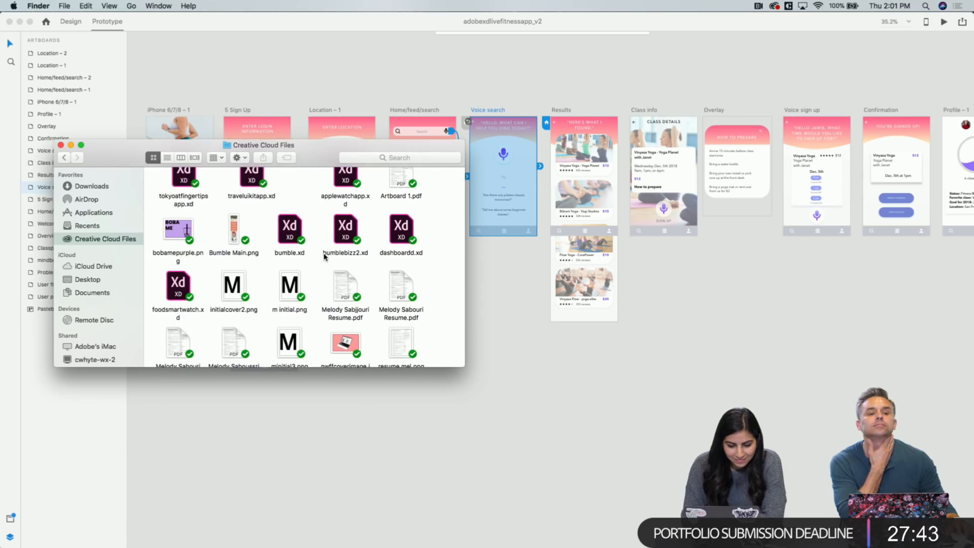
{"action": "scroll", "coordinate": [324, 256], "scroll_direction": "down", "scroll_amount": 10}
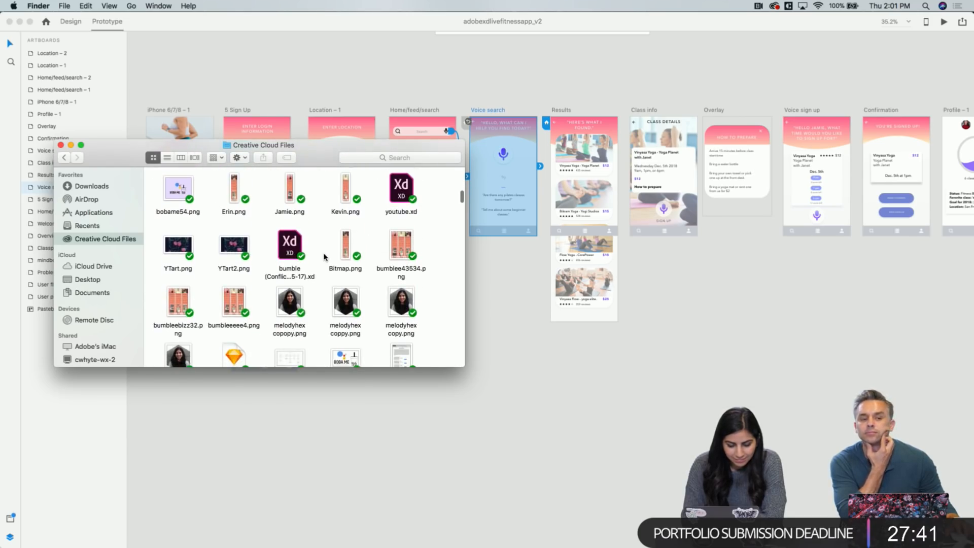
{"action": "scroll", "coordinate": [323, 256], "scroll_direction": "up", "scroll_amount": 15}
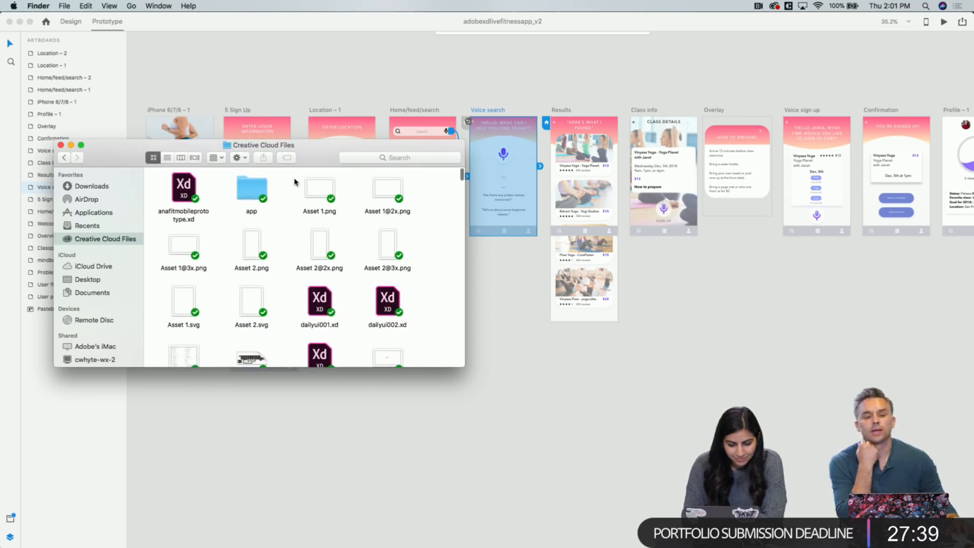
Search the Creative Cloud Files folder for "adobe", clear the search, and return to the folder's full contents
{"action": "left_click", "coordinate": [363, 160]}
{"action": "type", "text": "a"}
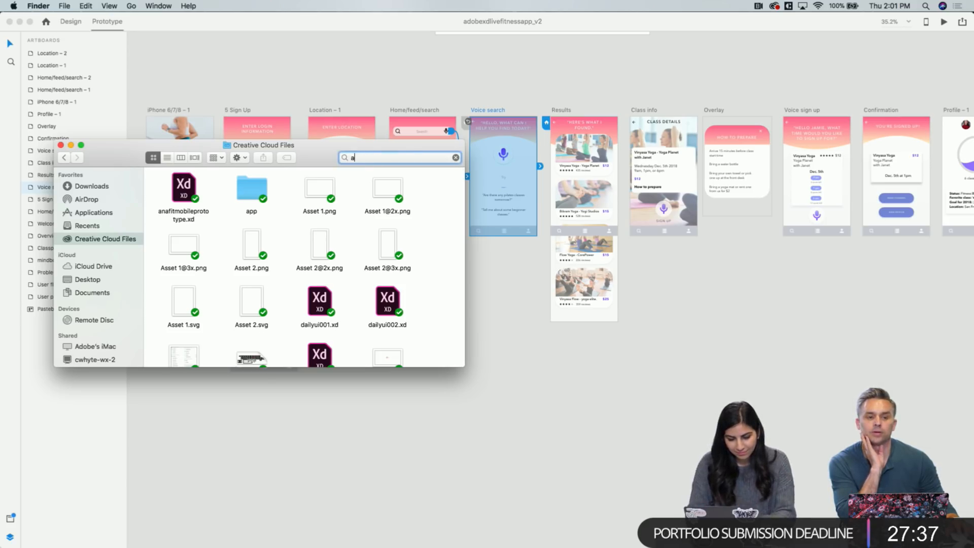
{"action": "type", "text": "dobe"}
{"action": "left_click", "coordinate": [238, 175]}
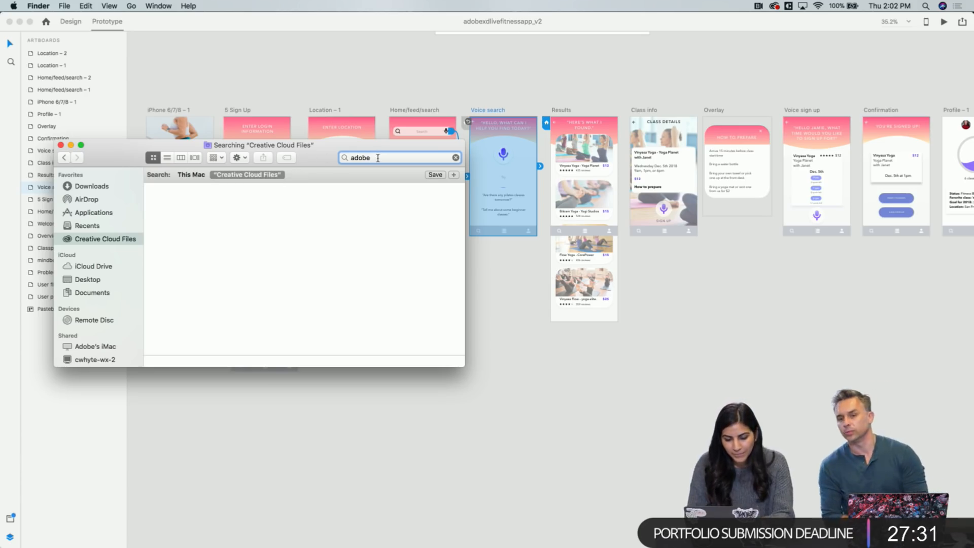
{"action": "key", "text": "BackSpace"}
{"action": "key", "text": "BackSpace"}
{"action": "key", "text": "BackSpace"}
{"action": "key", "text": "BackSpace"}
{"action": "key", "text": "BackSpace"}
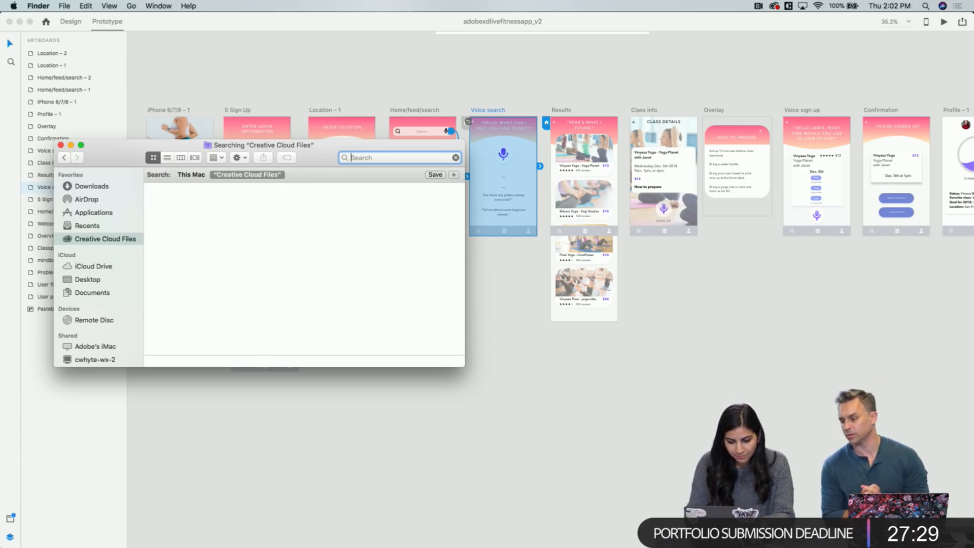
{"action": "left_click", "coordinate": [190, 175]}
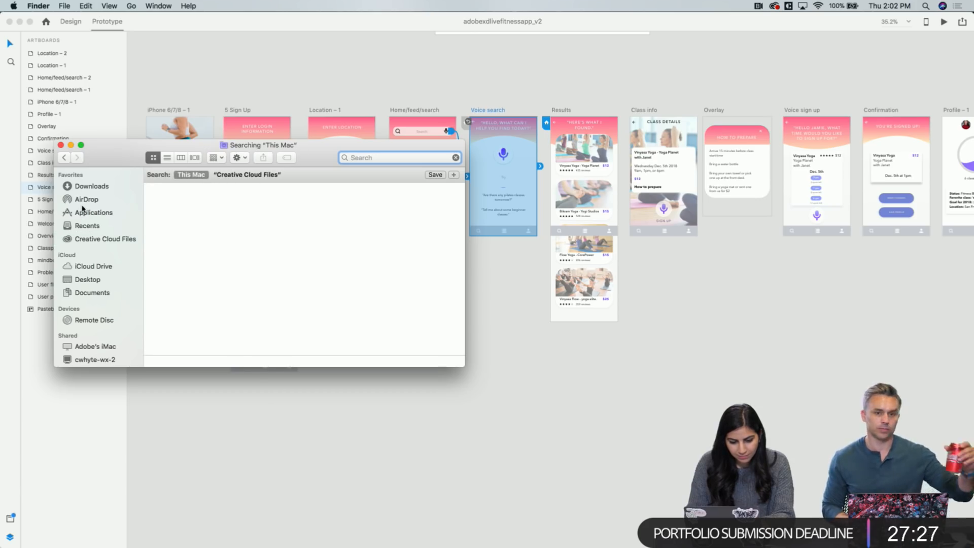
{"action": "left_click", "coordinate": [106, 239]}
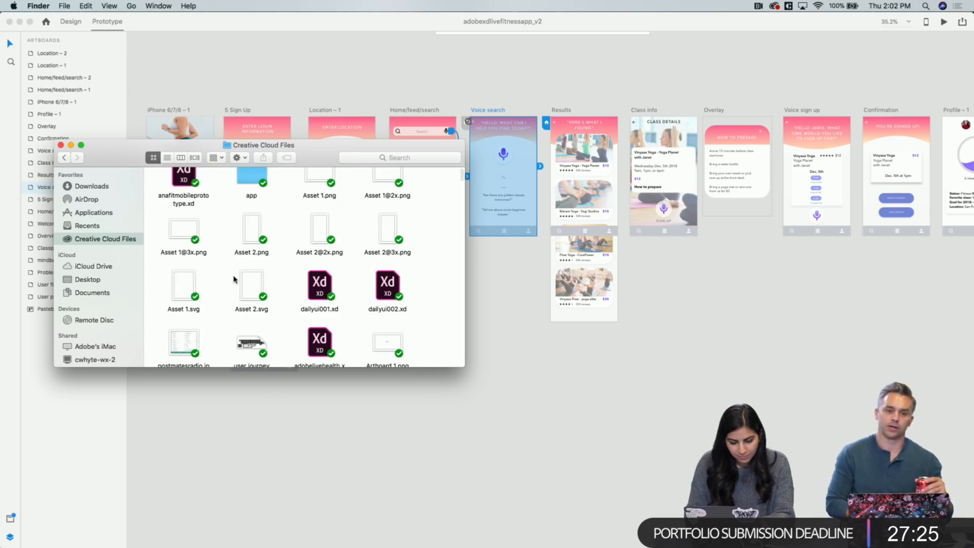
Close the Finder window, switch to Adobe XD, and save a copy of adobexdlivefitnessapp_v2.xd in the Creative Cloud Files folder
{"action": "left_click", "coordinate": [60, 145]}
{"action": "left_click", "coordinate": [64, 5]}
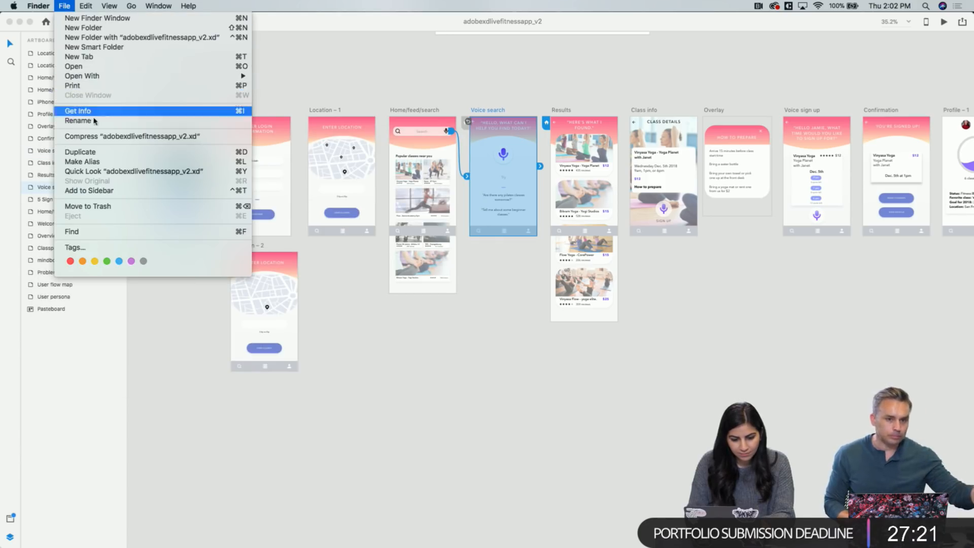
{"action": "mouse_move", "coordinate": [206, 76]}
{"action": "left_click", "coordinate": [273, 76]}
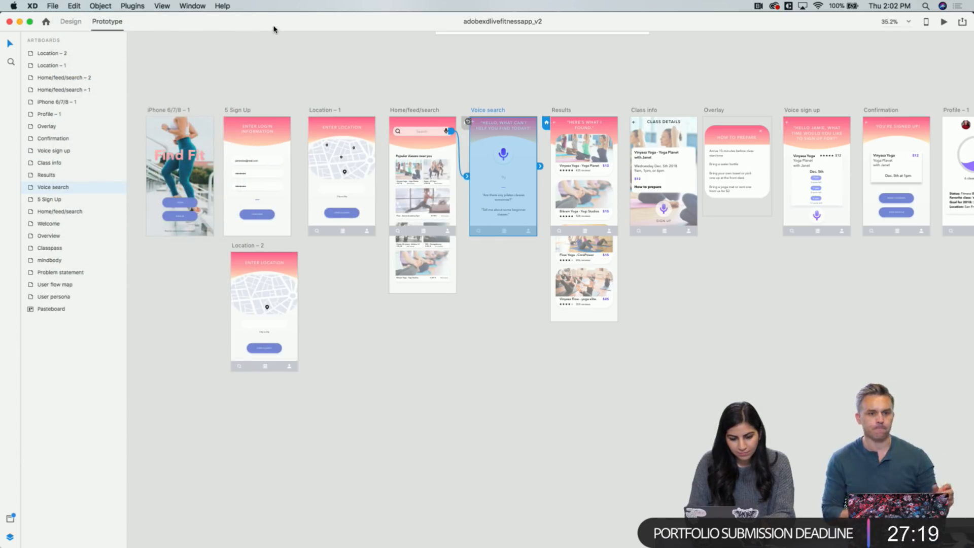
{"action": "left_click", "coordinate": [53, 6]}
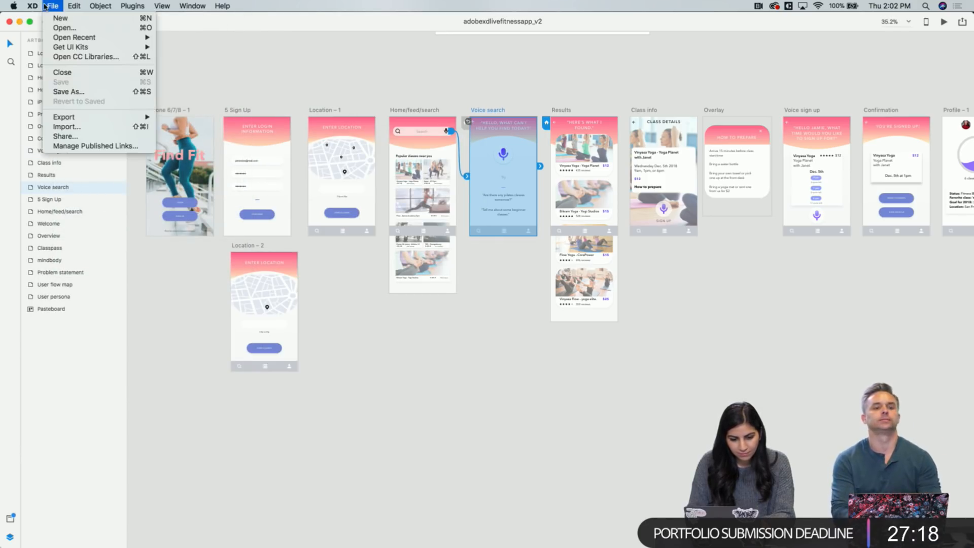
{"action": "left_click", "coordinate": [78, 94]}
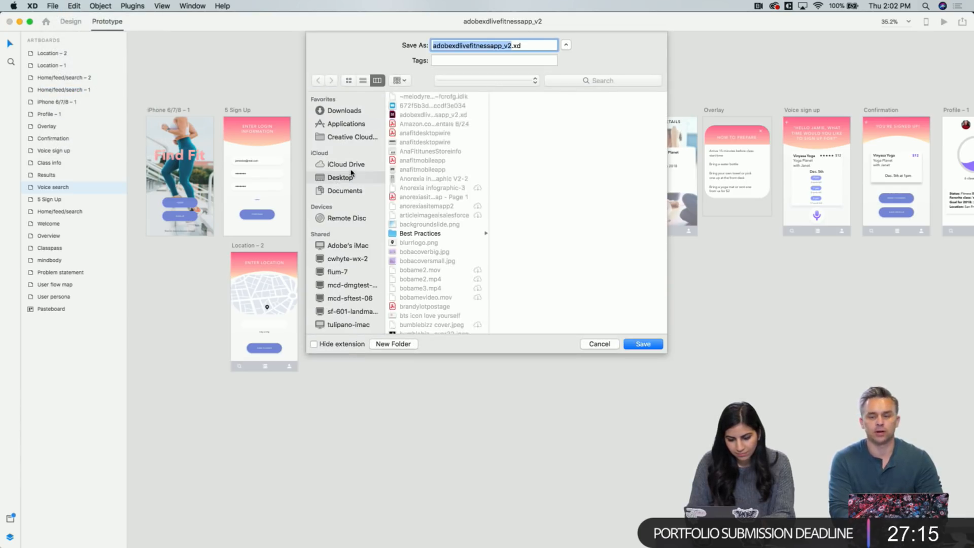
{"action": "left_click", "coordinate": [349, 137]}
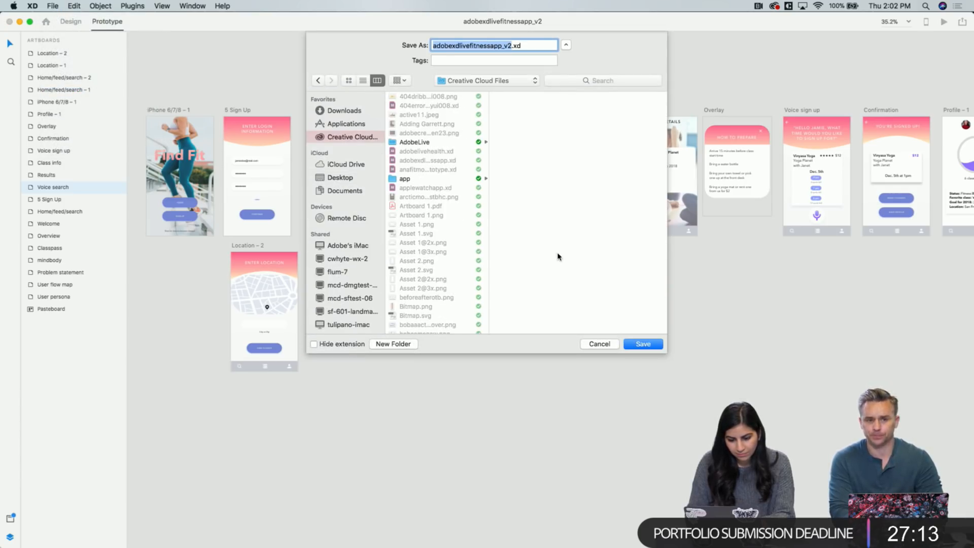
{"action": "left_click", "coordinate": [642, 344]}
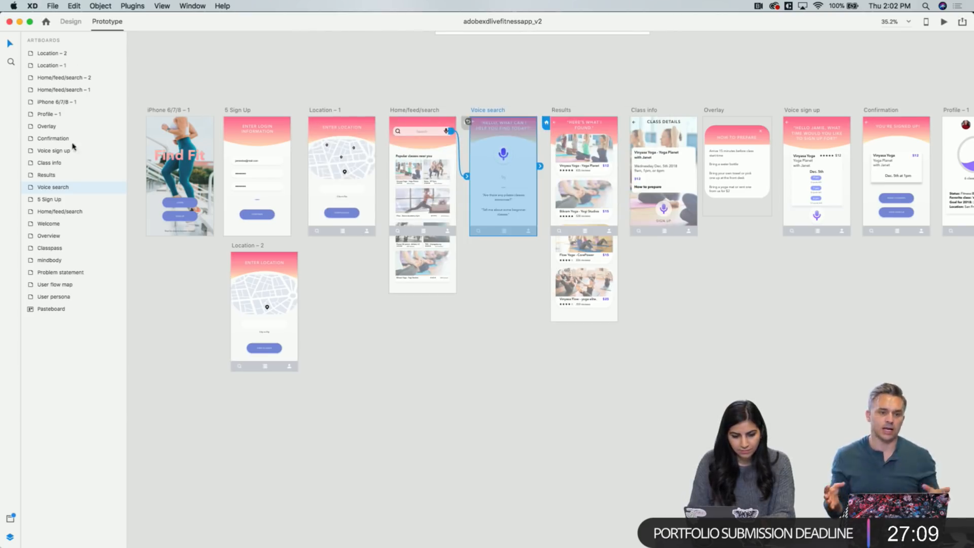
Switch to Finder and look through the Creative Cloud Files folder for the saved copy of the document
{"action": "mouse_move", "coordinate": [318, 535]}
{"action": "left_click", "coordinate": [269, 535]}
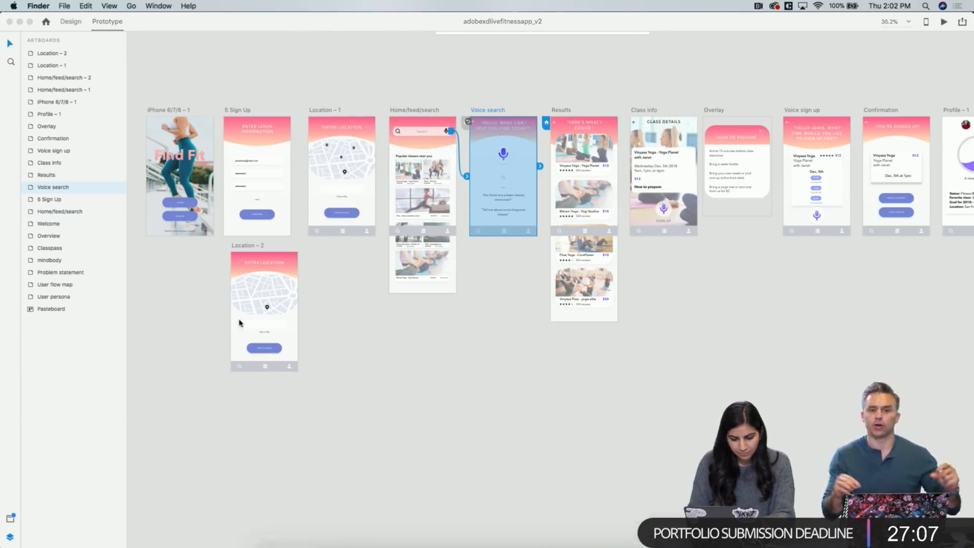
{"action": "left_click", "coordinate": [104, 327]}
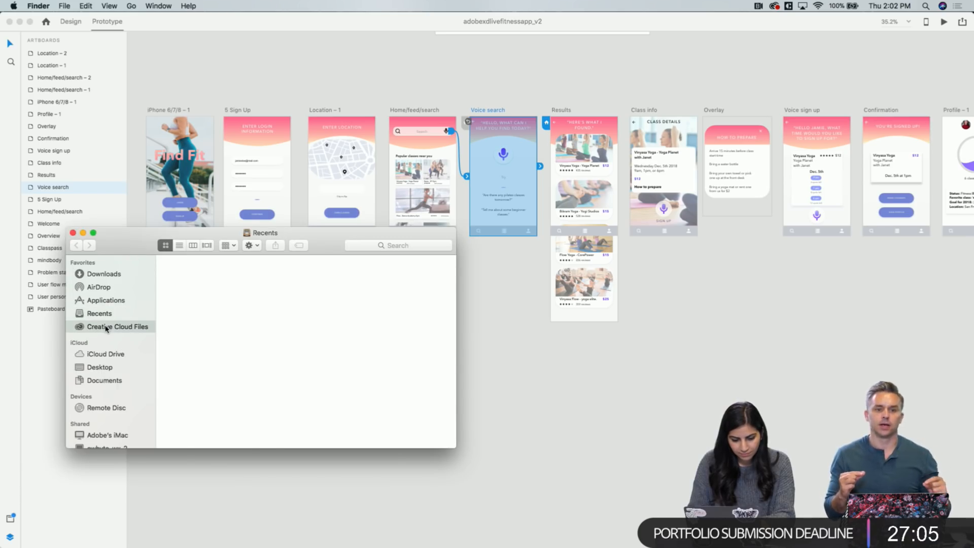
{"action": "scroll", "coordinate": [221, 363], "scroll_direction": "down", "scroll_amount": 2}
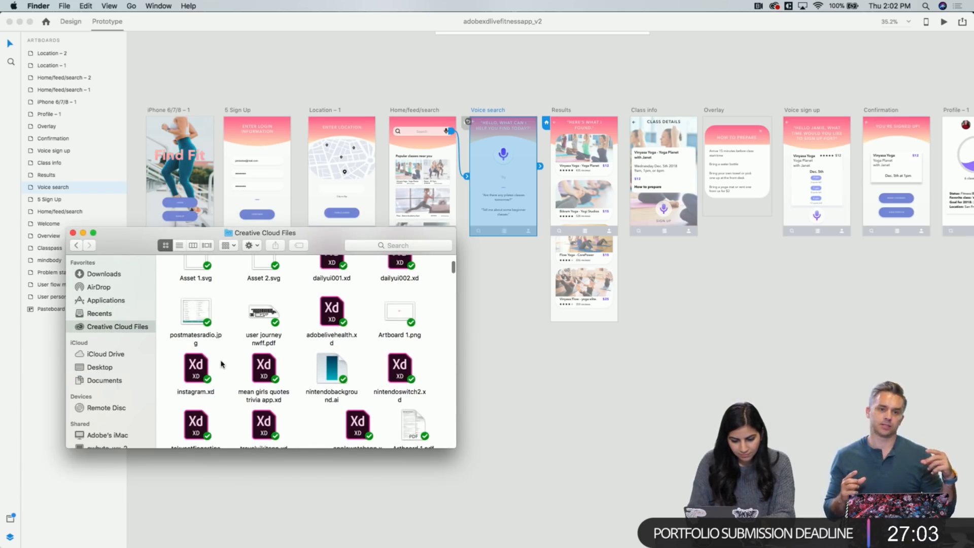
{"action": "scroll", "coordinate": [221, 363], "scroll_direction": "down", "scroll_amount": 3}
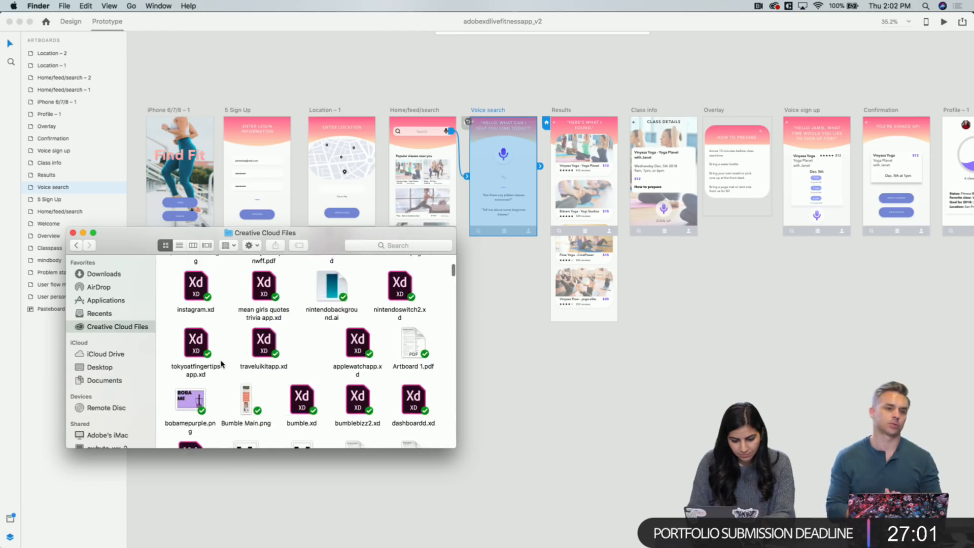
{"action": "scroll", "coordinate": [221, 363], "scroll_direction": "down", "scroll_amount": 3}
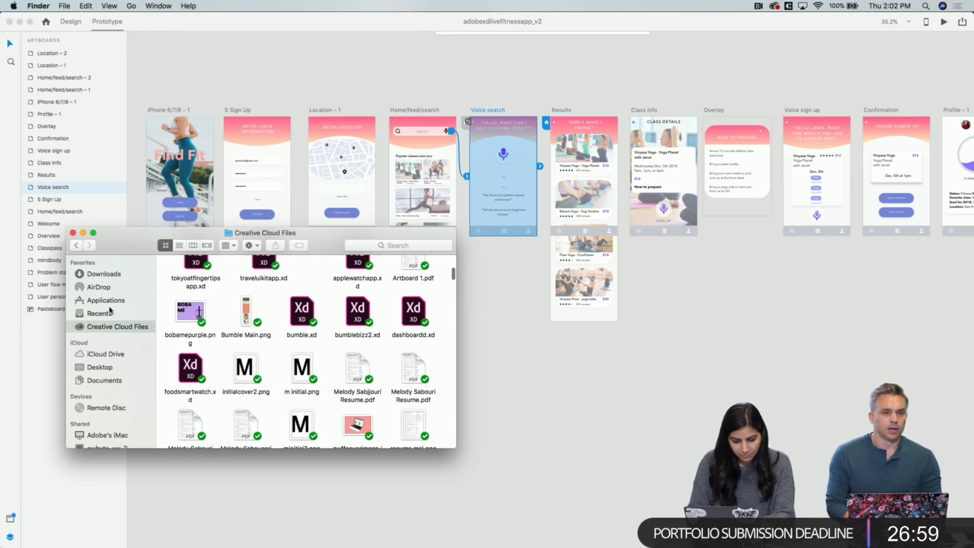
Try to move adobexdlivefitnessapp_v2.xd from the Desktop folder into Creative Cloud Files, and cancel its removal from iCloud Drive
{"action": "left_click", "coordinate": [99, 367]}
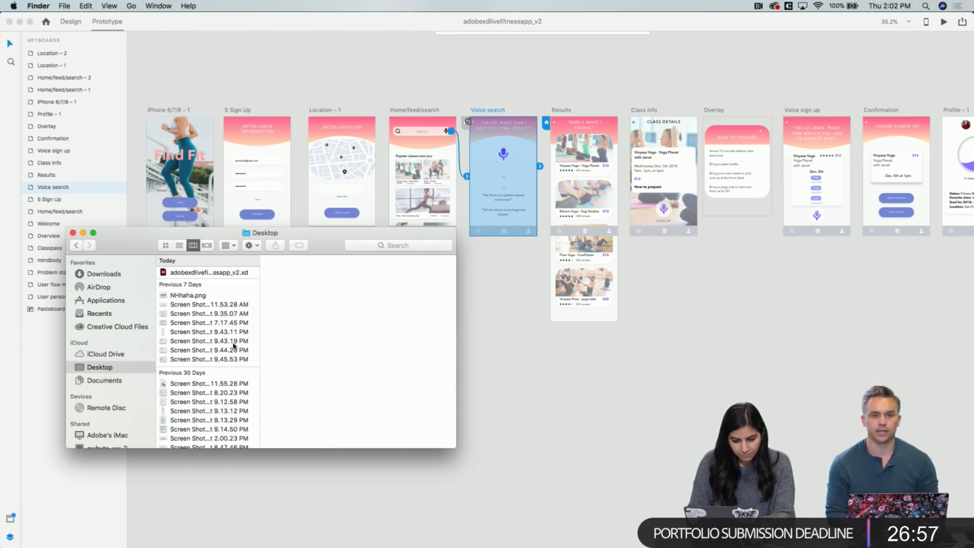
{"action": "left_click_drag", "start_coordinate": [205, 274], "coordinate": [127, 326]}
{"action": "left_click", "coordinate": [289, 318]}
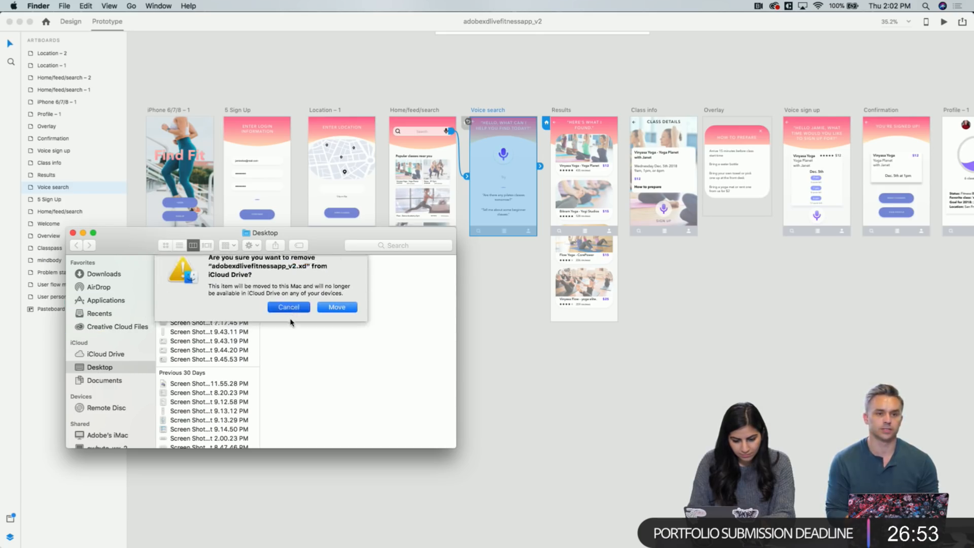
{"action": "left_click", "coordinate": [219, 273]}
{"action": "right_click", "coordinate": [219, 276]}
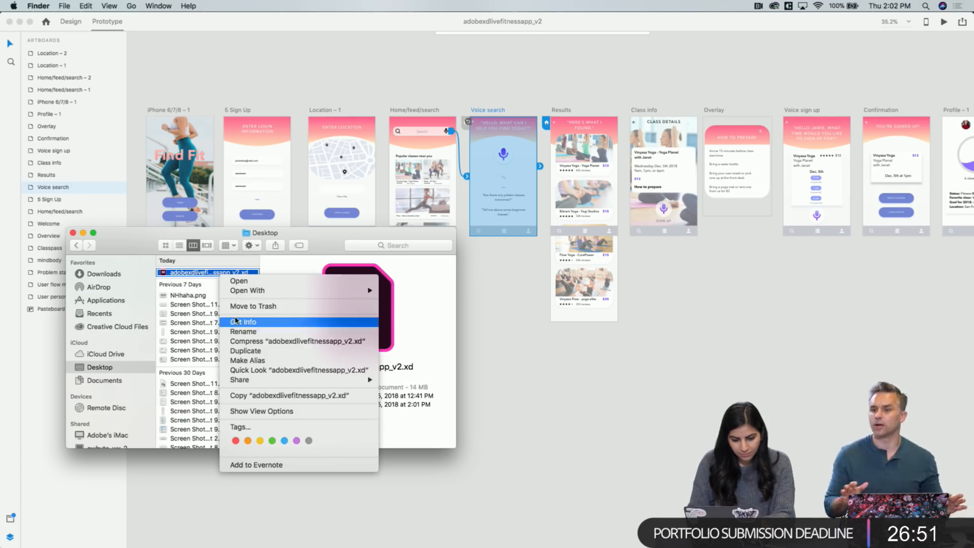
{"action": "left_click", "coordinate": [203, 366]}
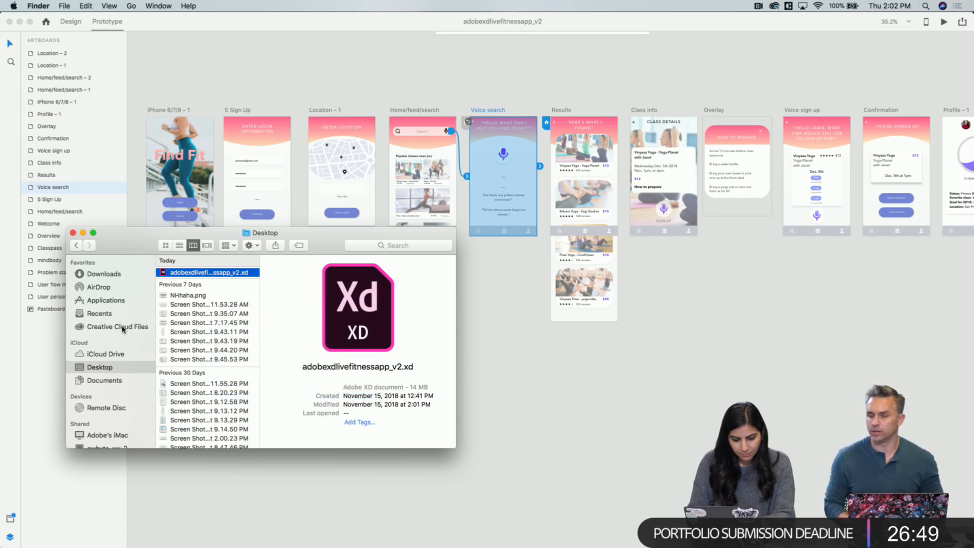
Move adobexdlivefitnessapp_v2.xd from the main Creative Cloud Files folder into its AdobeLive subfolder, and open that subfolder
{"action": "left_click", "coordinate": [121, 327]}
{"action": "scroll", "coordinate": [212, 358], "scroll_direction": "down", "scroll_amount": 20}
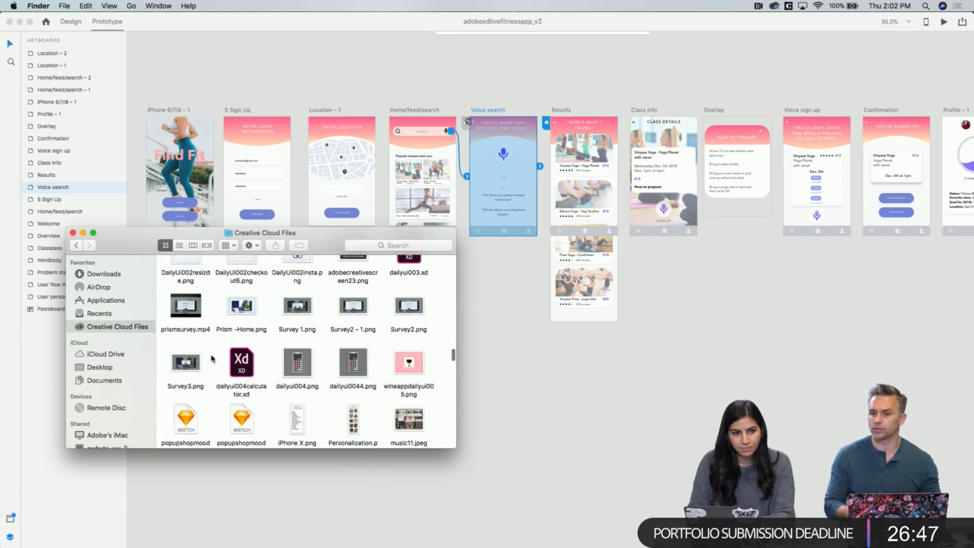
{"action": "left_click_drag", "start_coordinate": [238, 410], "coordinate": [185, 413]}
{"action": "left_click", "coordinate": [185, 412]}
{"action": "double_click", "coordinate": [185, 412]}
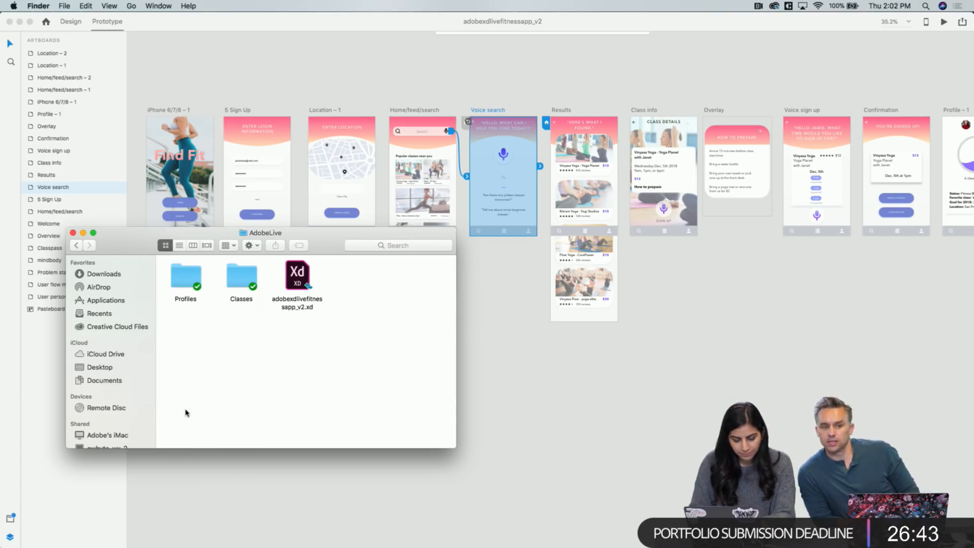
{"action": "left_click_drag", "start_coordinate": [296, 282], "coordinate": [242, 284]}
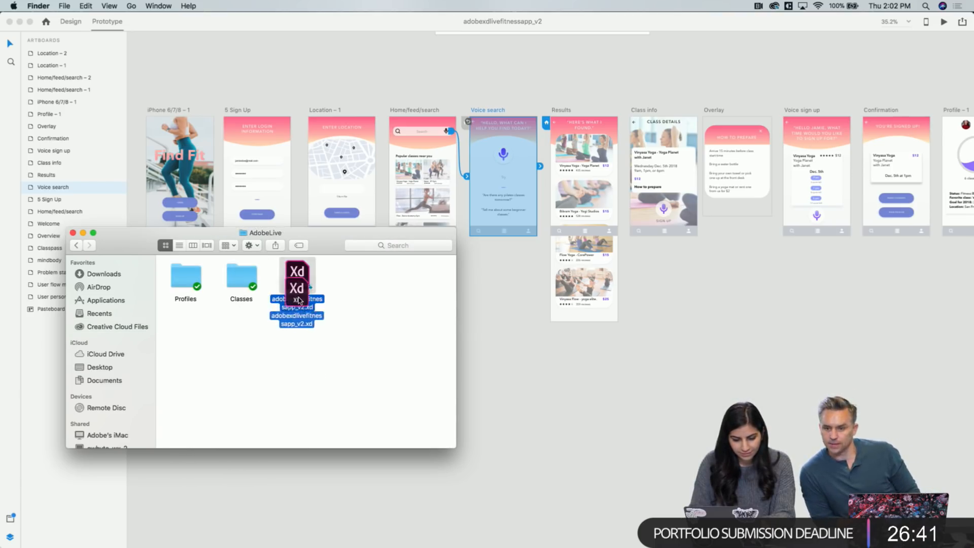
{"action": "left_click", "coordinate": [259, 339]}
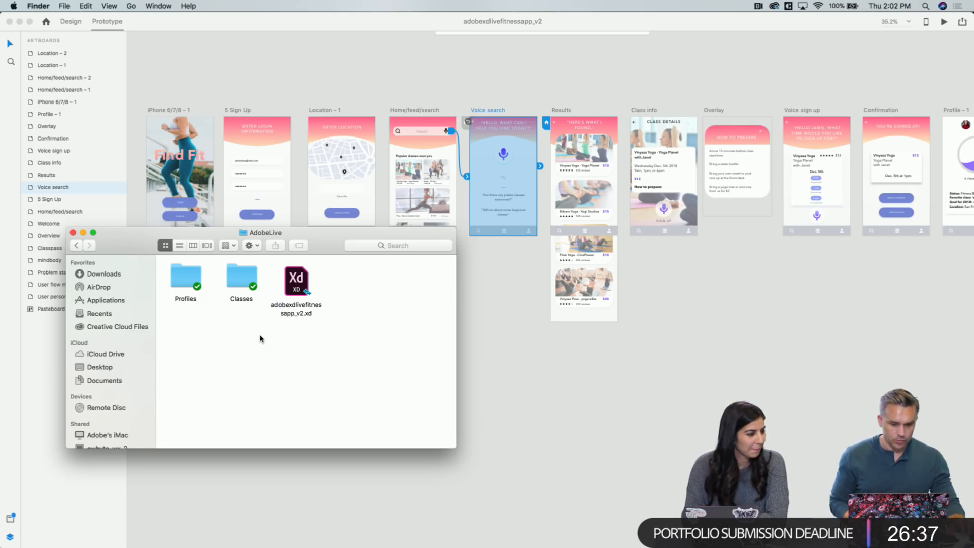
Close the Finder window, return to Adobe XD, and examine the Voice search, Results and Class info artboards up close
{"action": "left_click", "coordinate": [73, 232]}
{"action": "scroll", "coordinate": [476, 183], "scroll_direction": "up", "scroll_amount": 5}
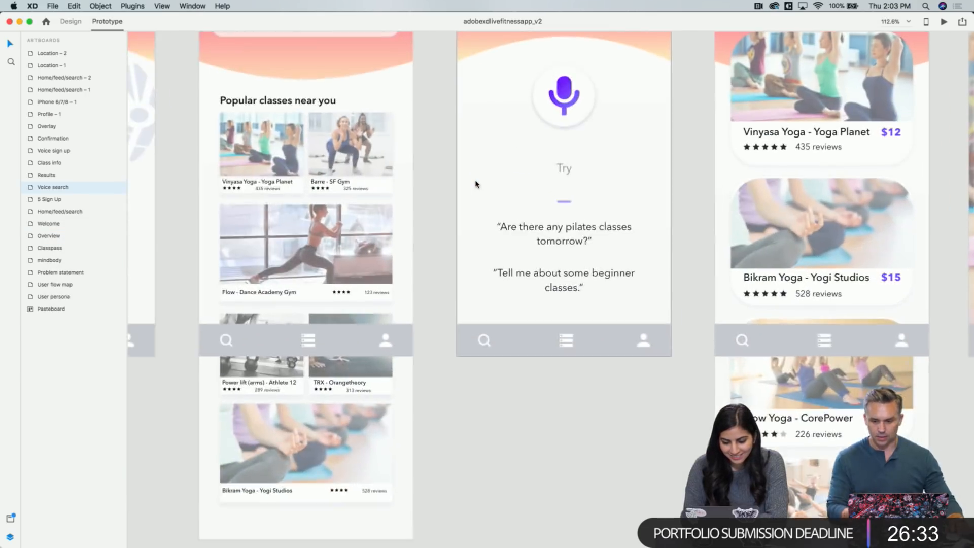
{"action": "scroll", "coordinate": [476, 183], "scroll_direction": "right", "scroll_amount": 4}
{"action": "scroll", "coordinate": [474, 184], "scroll_direction": "down", "scroll_amount": 1}
{"action": "scroll", "coordinate": [474, 184], "scroll_direction": "down", "scroll_amount": 3}
{"action": "scroll", "coordinate": [476, 183], "scroll_direction": "right", "scroll_amount": 2}
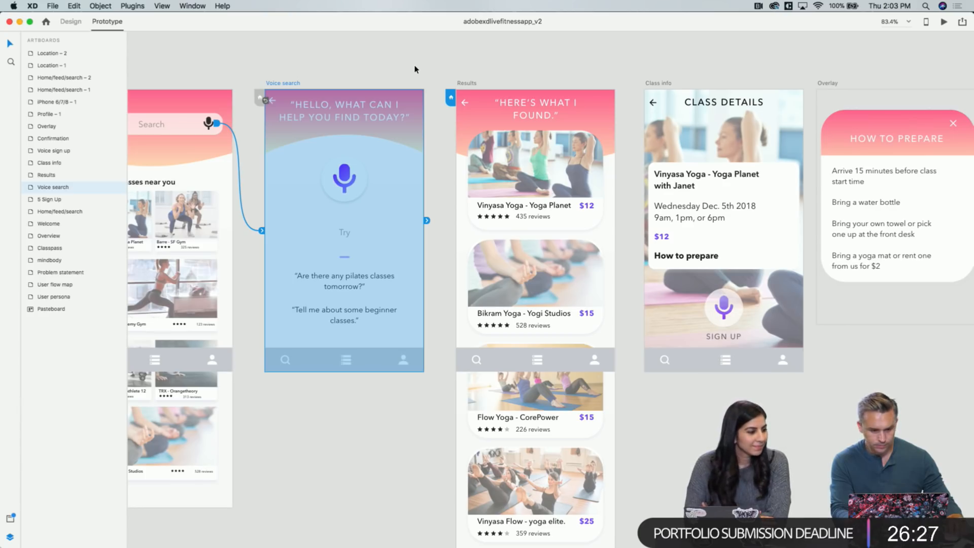
{"action": "scroll", "coordinate": [520, 66], "scroll_direction": "right", "scroll_amount": 3}
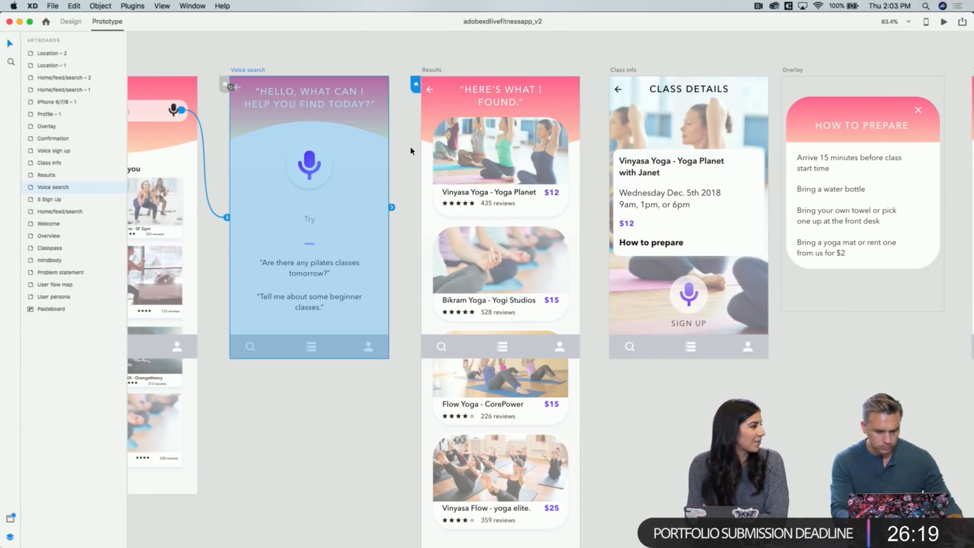
Examine the prototype flow from the Voice search and Results artboards through Class info to Voice sign up
{"action": "scroll", "coordinate": [406, 167], "scroll_direction": "right", "scroll_amount": 1}
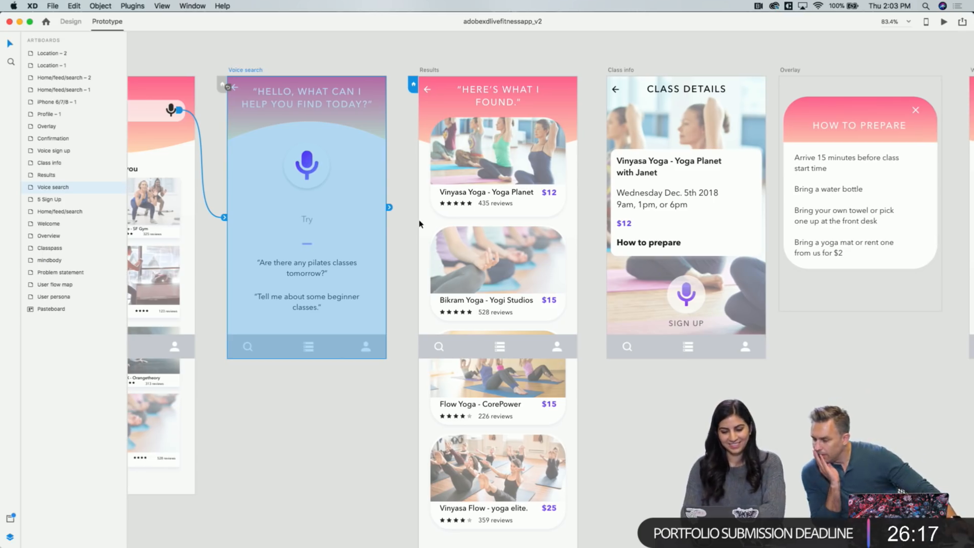
{"action": "mouse_move", "coordinate": [390, 207]}
{"action": "left_mouse_down"}
{"action": "mouse_move", "coordinate": [424, 187]}
{"action": "mouse_move", "coordinate": [418, 165]}
{"action": "mouse_move", "coordinate": [389, 211]}
{"action": "left_mouse_up"}
{"action": "scroll", "coordinate": [389, 214], "scroll_direction": "right", "scroll_amount": 5}
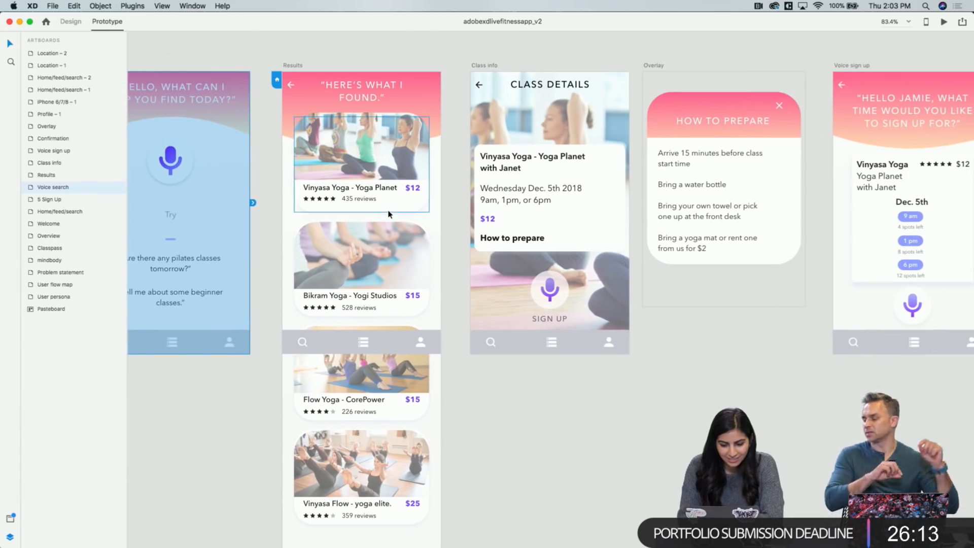
{"action": "left_click", "coordinate": [549, 291]}
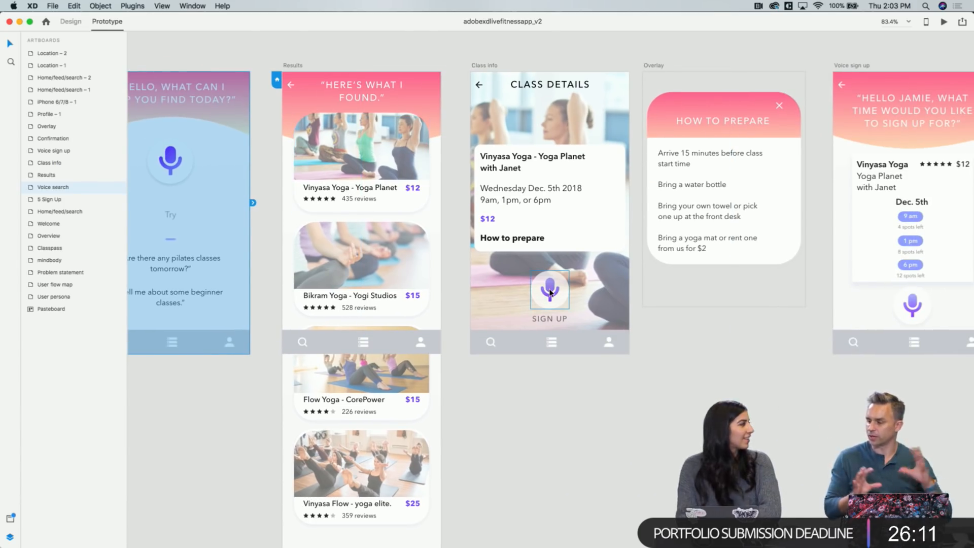
{"action": "scroll", "coordinate": [550, 293], "scroll_direction": "right", "scroll_amount": 5}
{"action": "scroll", "coordinate": [550, 292], "scroll_direction": "right", "scroll_amount": 10}
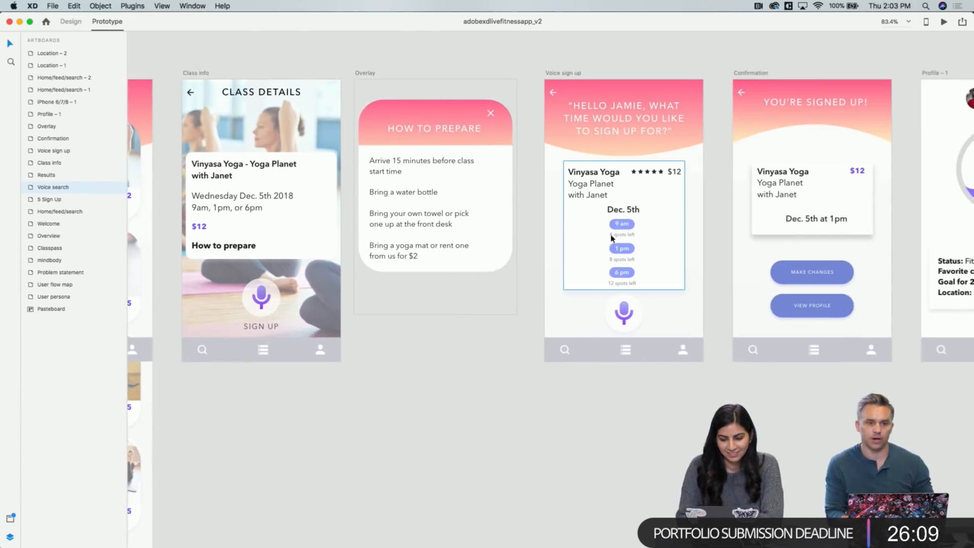
{"action": "left_click", "coordinate": [425, 79]}
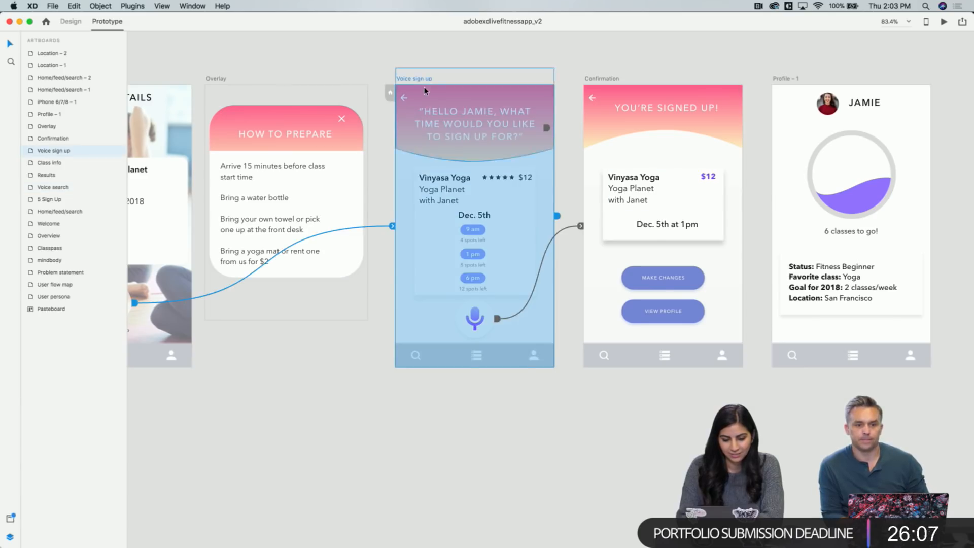
Inspect the settings of the voice interaction that links the Voice sign up microphone to the Confirmation artboard
{"action": "scroll", "coordinate": [535, 249], "scroll_direction": "right", "scroll_amount": 2}
{"action": "left_click", "coordinate": [545, 209]}
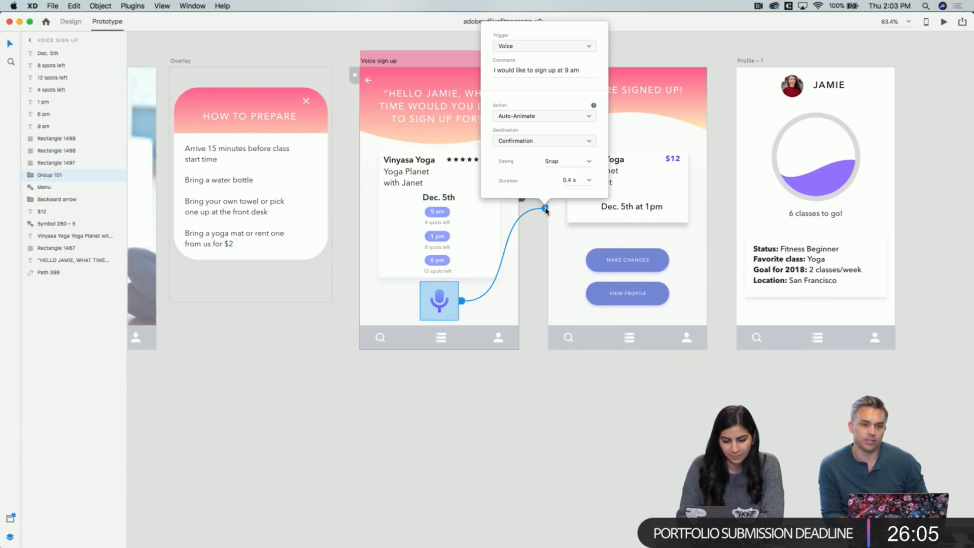
{"action": "scroll", "coordinate": [546, 209], "scroll_direction": "up", "scroll_amount": 1}
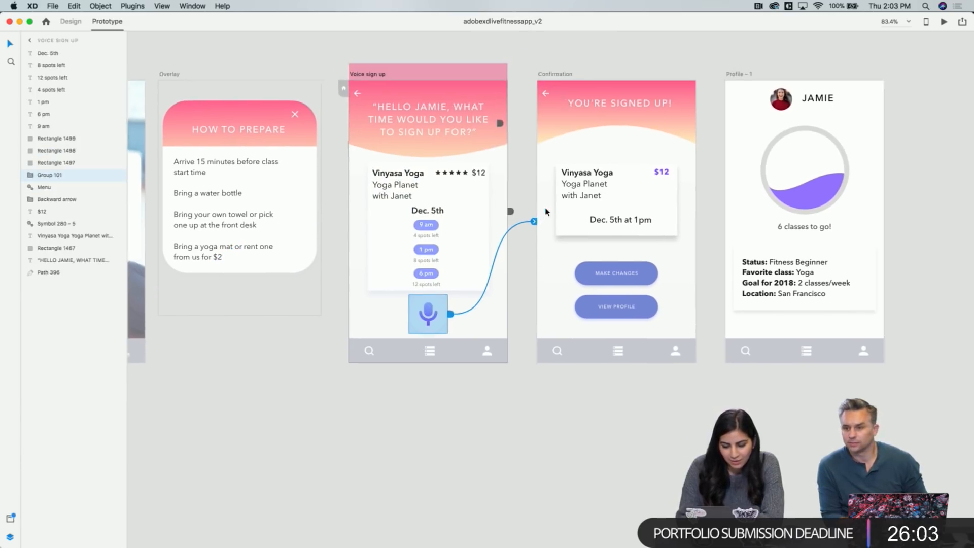
{"action": "left_click", "coordinate": [529, 226]}
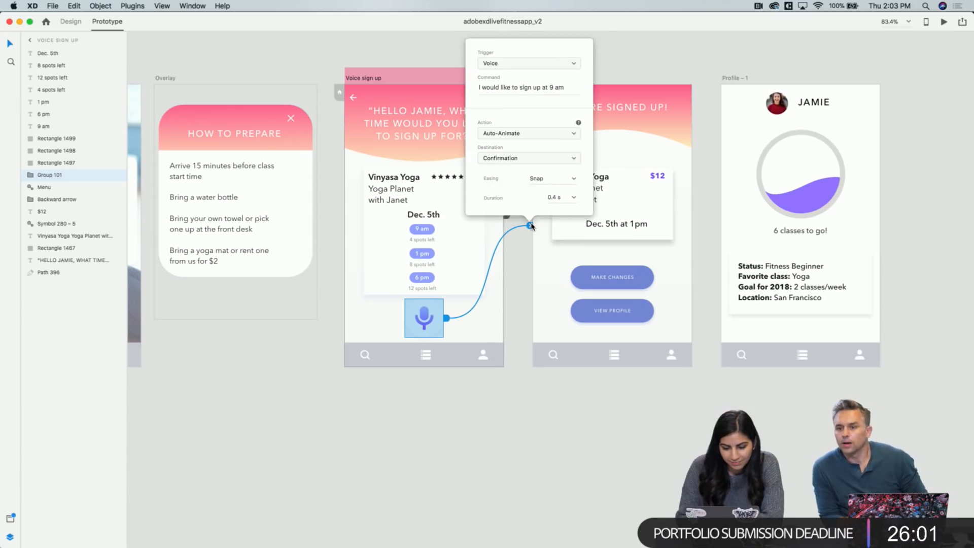
{"action": "scroll", "coordinate": [530, 225], "scroll_direction": "right", "scroll_amount": 2}
{"action": "scroll", "coordinate": [530, 225], "scroll_direction": "up", "scroll_amount": 2}
{"action": "left_click", "coordinate": [345, 131]}
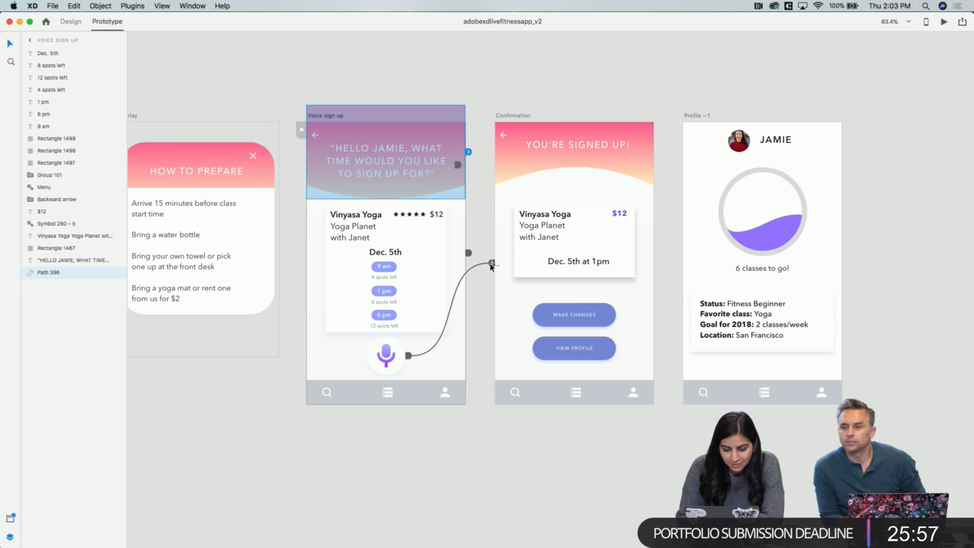
{"action": "left_click", "coordinate": [491, 263]}
{"action": "left_click", "coordinate": [602, 74]}
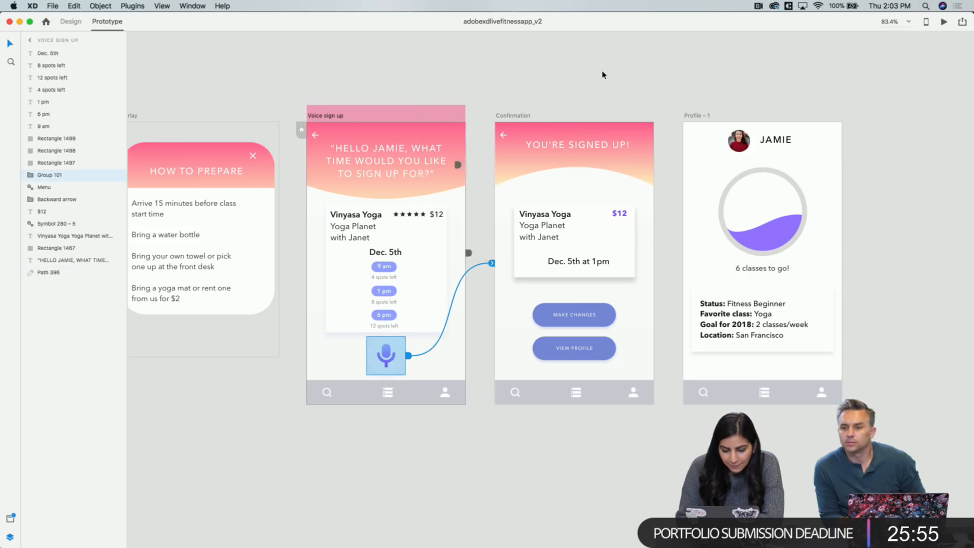
Preview the prototype starting at the Voice sign up artboard, and close the preview
{"action": "left_click", "coordinate": [445, 138]}
{"action": "left_click", "coordinate": [945, 22]}
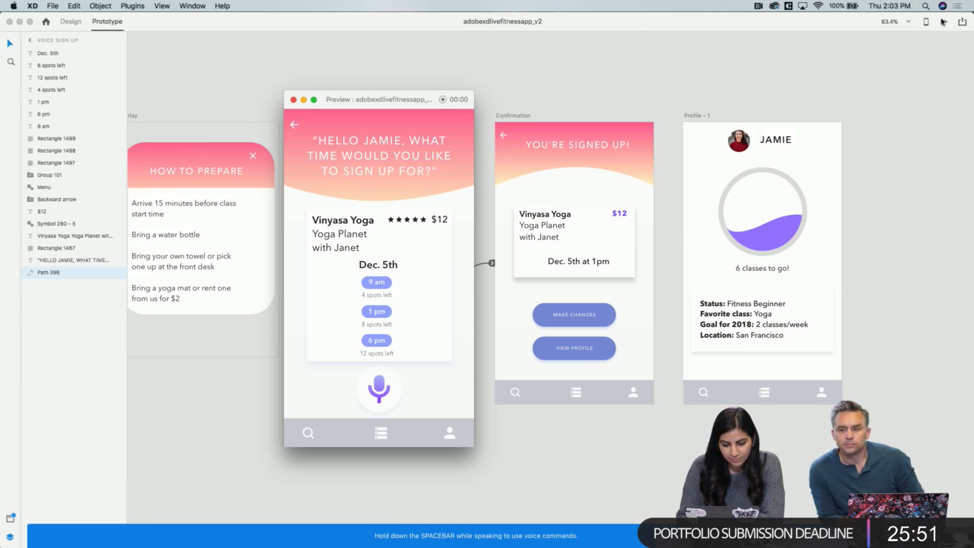
{"action": "left_click", "coordinate": [294, 100]}
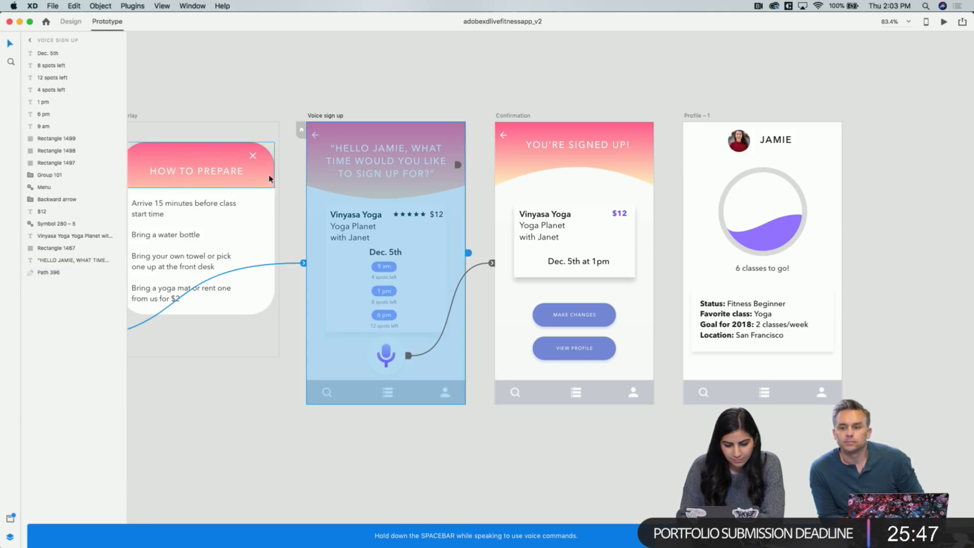
Preview the prototype from the Class info artboard, follow its sign-up microphone, and close the preview
{"action": "scroll", "coordinate": [277, 142], "scroll_direction": "left", "scroll_amount": 5}
{"action": "left_click", "coordinate": [226, 96]}
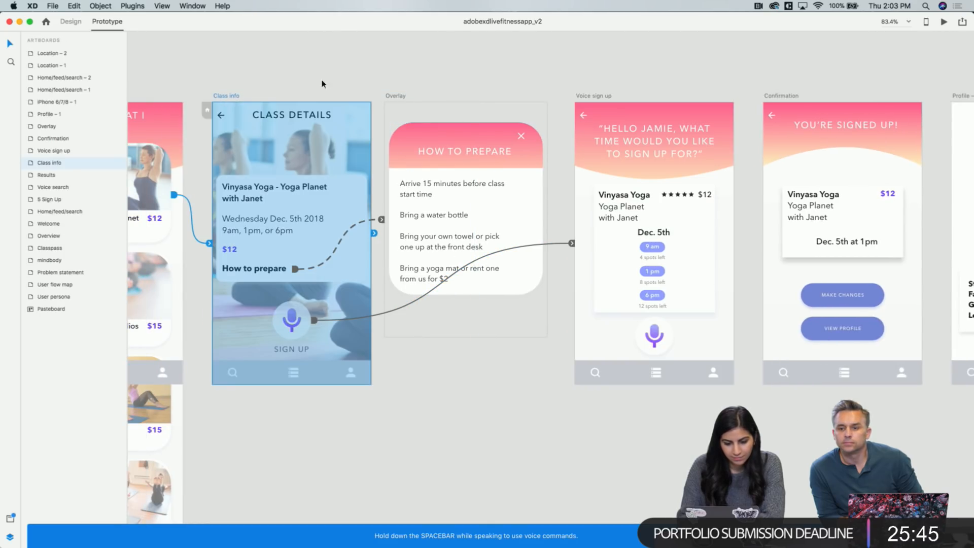
{"action": "left_click", "coordinate": [943, 23]}
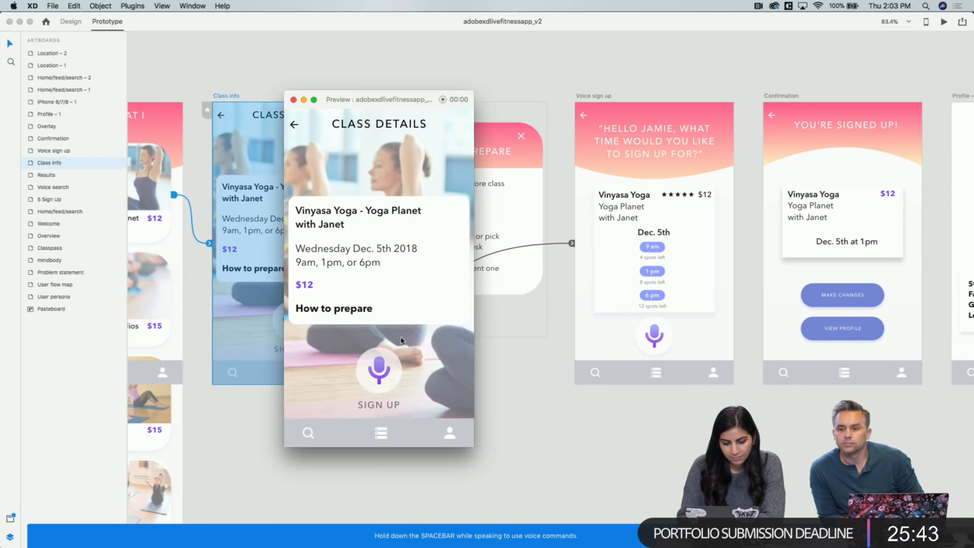
{"action": "left_click", "coordinate": [378, 370]}
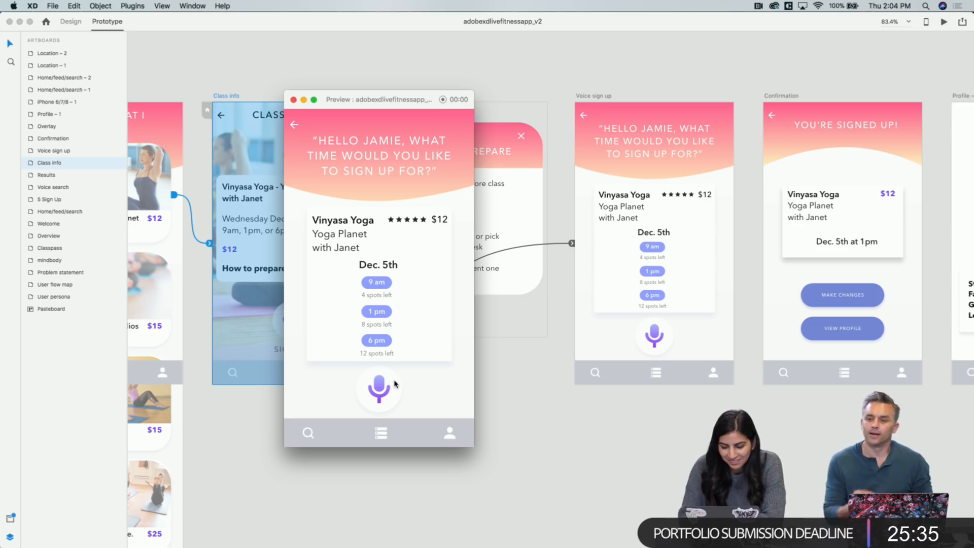
{"action": "left_click", "coordinate": [293, 99]}
Recheck the microphone's voice trigger and the heading text's interaction on the Voice sign up artboard
{"action": "scroll", "coordinate": [672, 168], "scroll_direction": "right", "scroll_amount": 5}
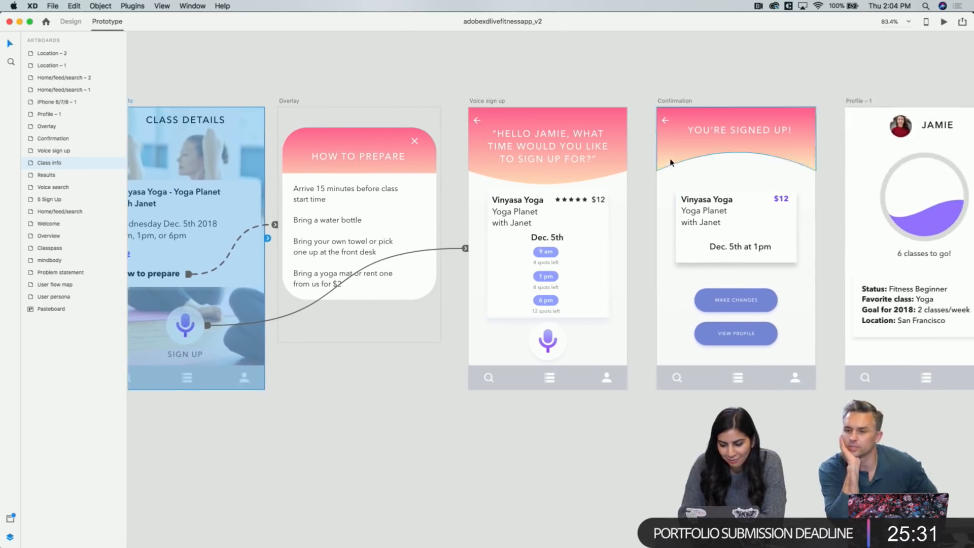
{"action": "scroll", "coordinate": [670, 163], "scroll_direction": "right", "scroll_amount": 3}
{"action": "left_click", "coordinate": [570, 236]}
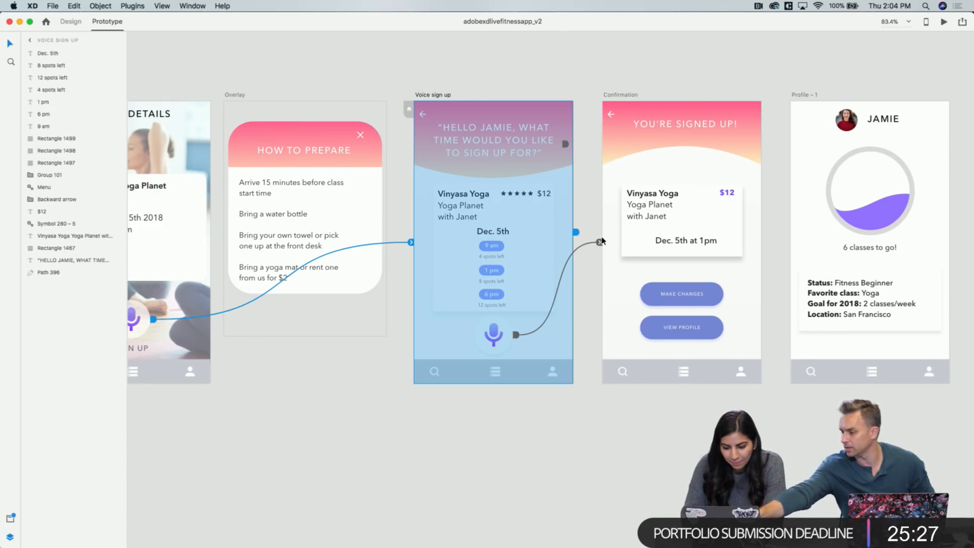
{"action": "left_click", "coordinate": [601, 241]}
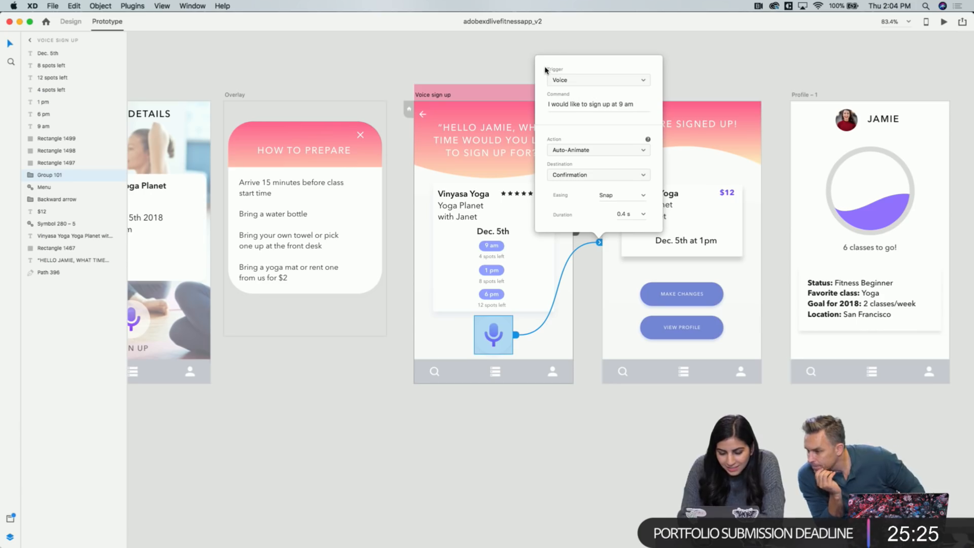
{"action": "left_click", "coordinate": [575, 51]}
{"action": "left_click", "coordinate": [503, 149]}
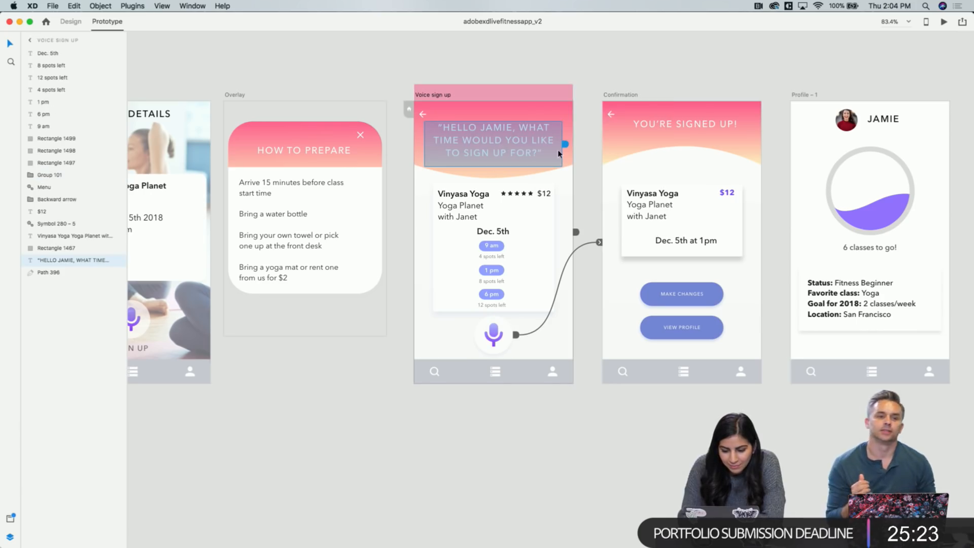
{"action": "left_click", "coordinate": [564, 145]}
{"action": "left_click", "coordinate": [542, 64]}
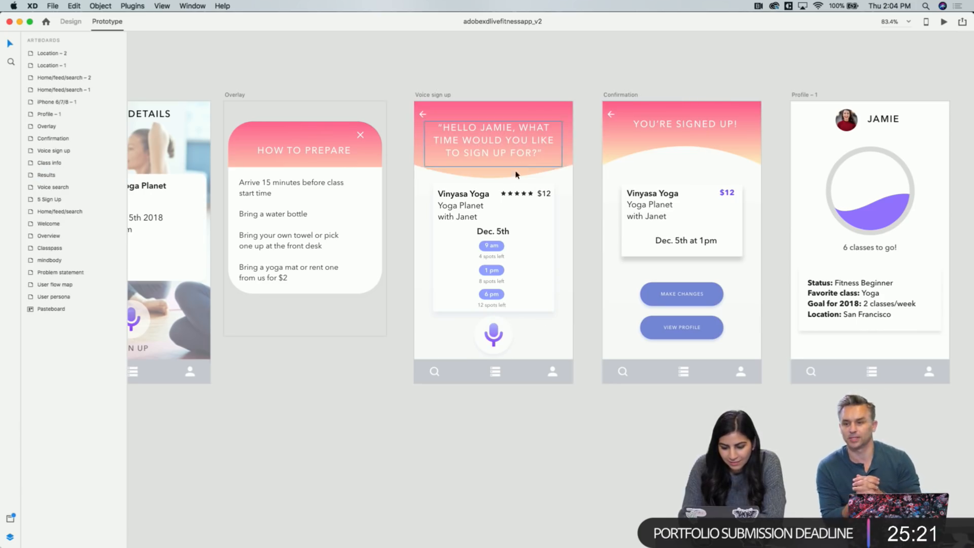
Retest the Class info sign-up microphone and the spoken sign-up command in a new preview, and close it
{"action": "scroll", "coordinate": [435, 257], "scroll_direction": "left", "scroll_amount": 5}
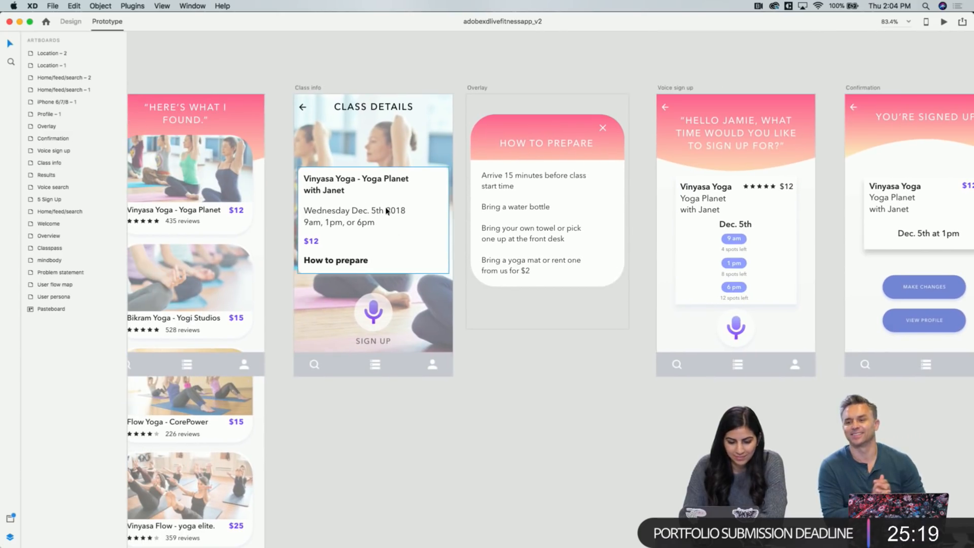
{"action": "left_click", "coordinate": [341, 142]}
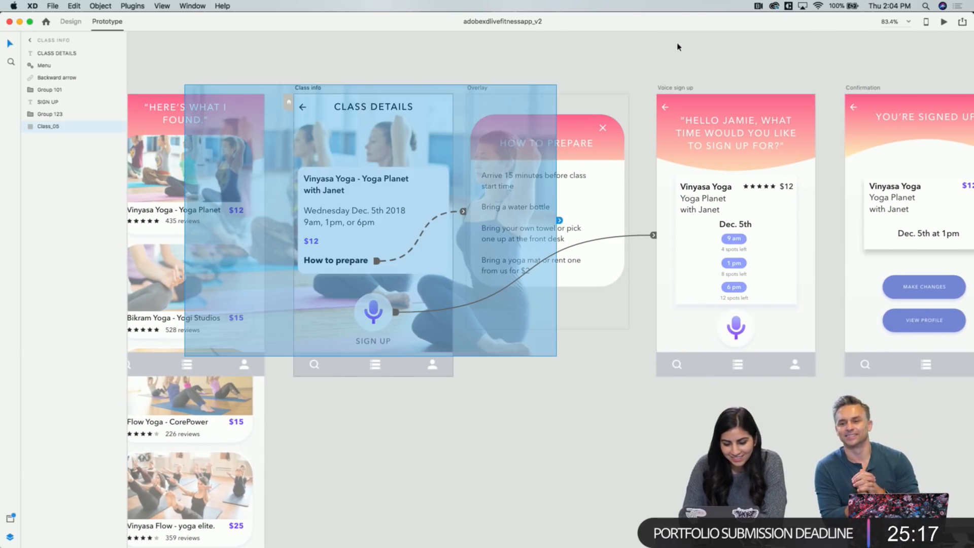
{"action": "left_click", "coordinate": [943, 22]}
{"action": "left_click", "coordinate": [375, 376]}
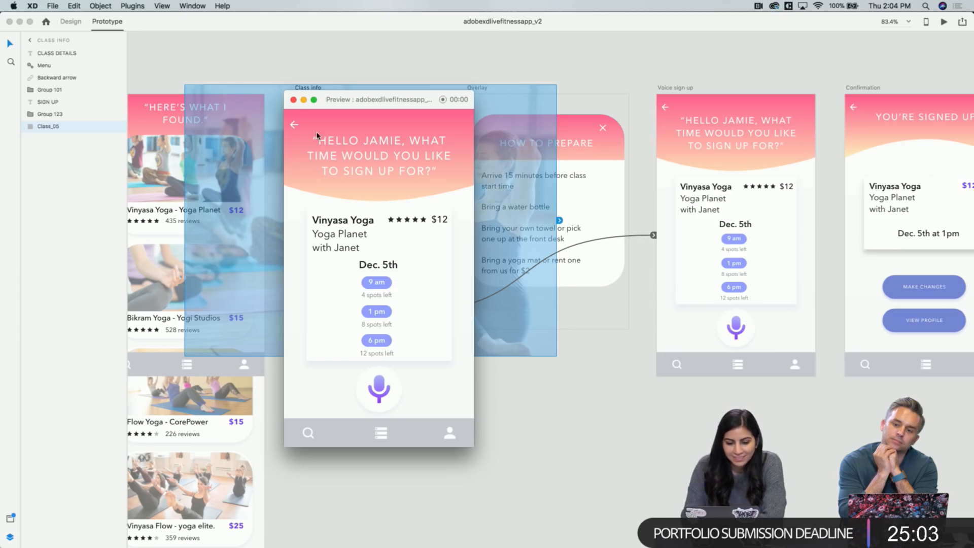
{"action": "left_click", "coordinate": [294, 100]}
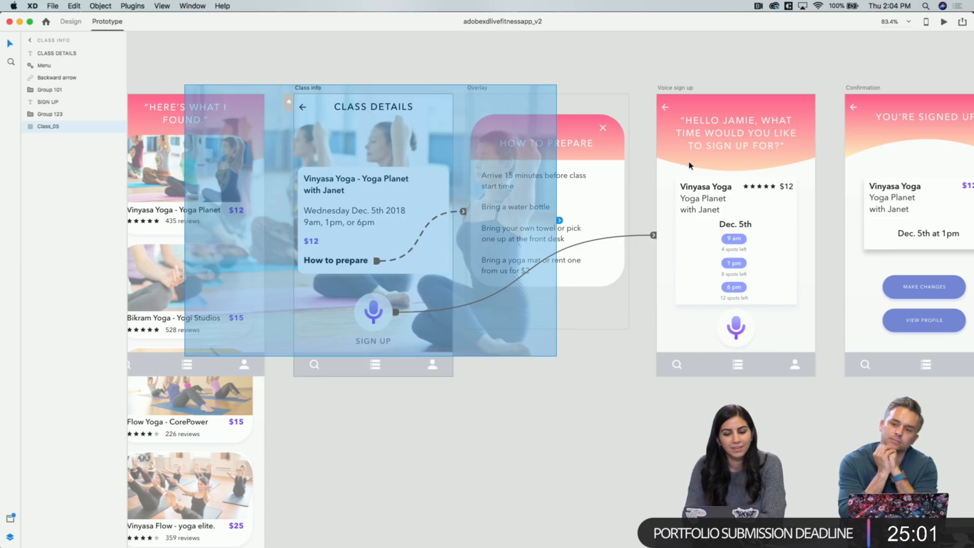
Change the voice command on the Voice sign up microphone's link to Confirmation to "sign me up"
{"action": "scroll", "coordinate": [634, 126], "scroll_direction": "right", "scroll_amount": 3}
{"action": "left_click", "coordinate": [634, 127]}
{"action": "scroll", "coordinate": [634, 127], "scroll_direction": "right", "scroll_amount": 2}
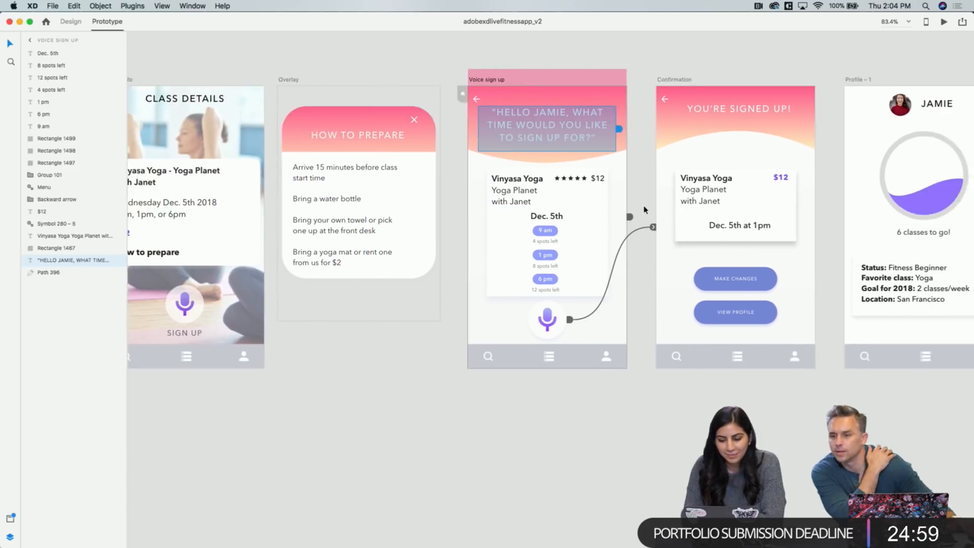
{"action": "left_click", "coordinate": [653, 228]}
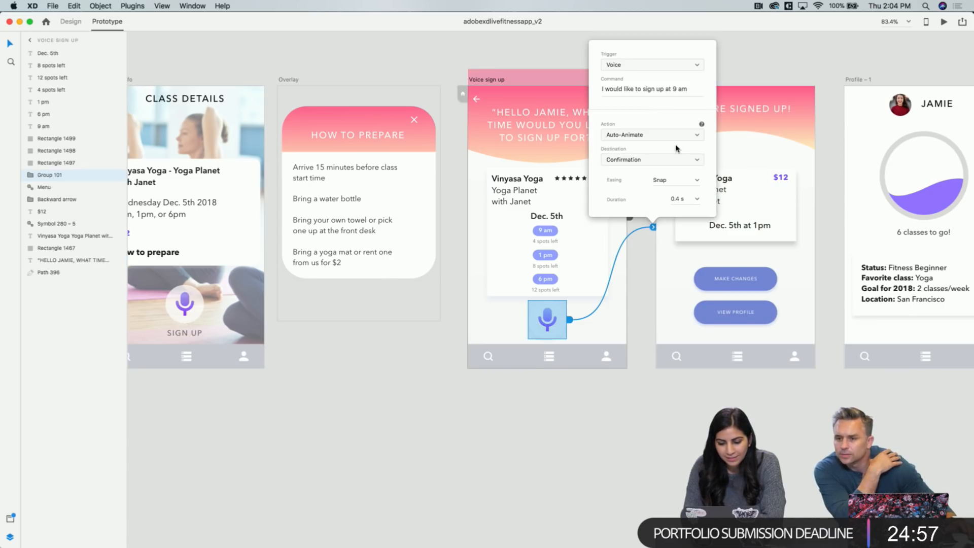
{"action": "left_click_drag", "start_coordinate": [680, 90], "coordinate": [601, 89]}
{"action": "type", "text": "sign me"}
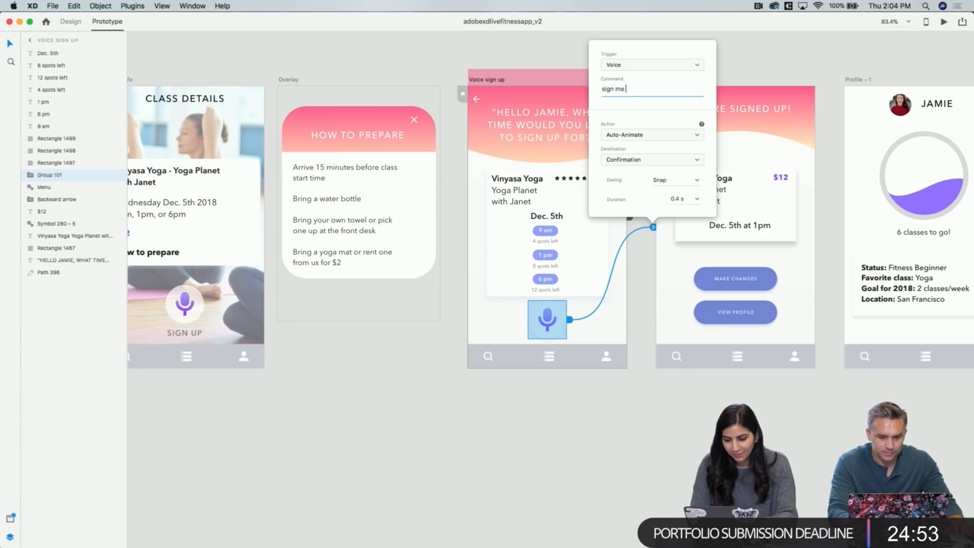
{"action": "type", "text": " up"}
{"action": "left_click", "coordinate": [739, 58]}
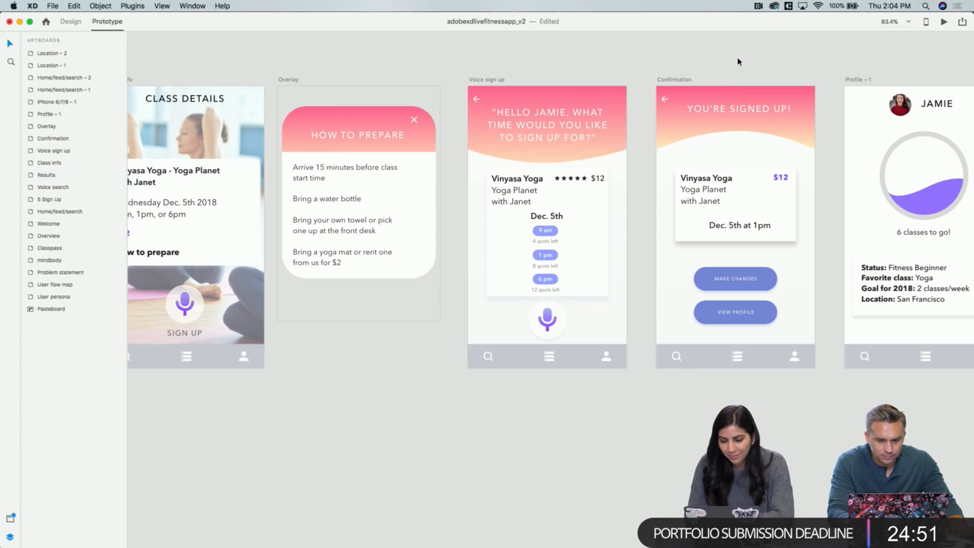
Extend the Voice sign up artboard's speech playback greeting with ", what time would you like to sign up for?"
{"action": "left_click", "coordinate": [533, 127]}
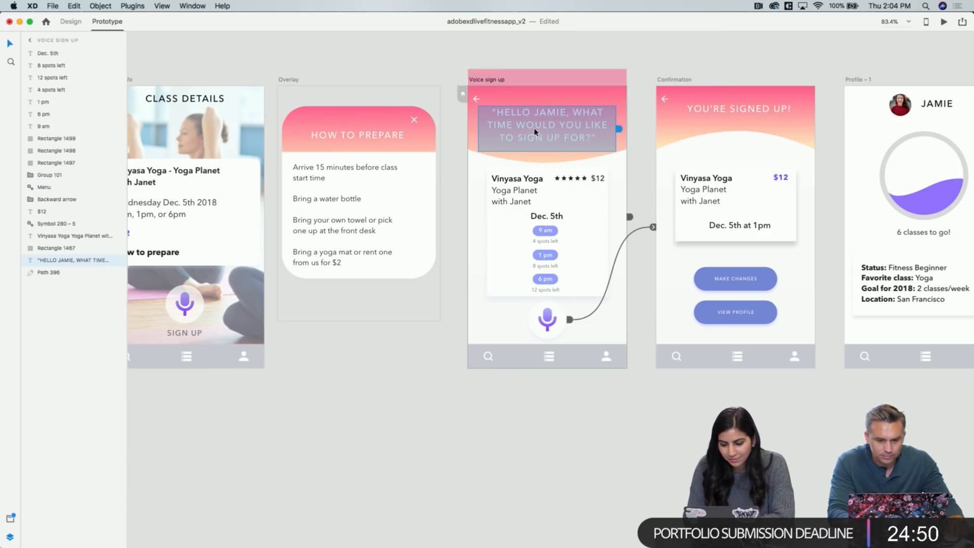
{"action": "left_click", "coordinate": [629, 218]}
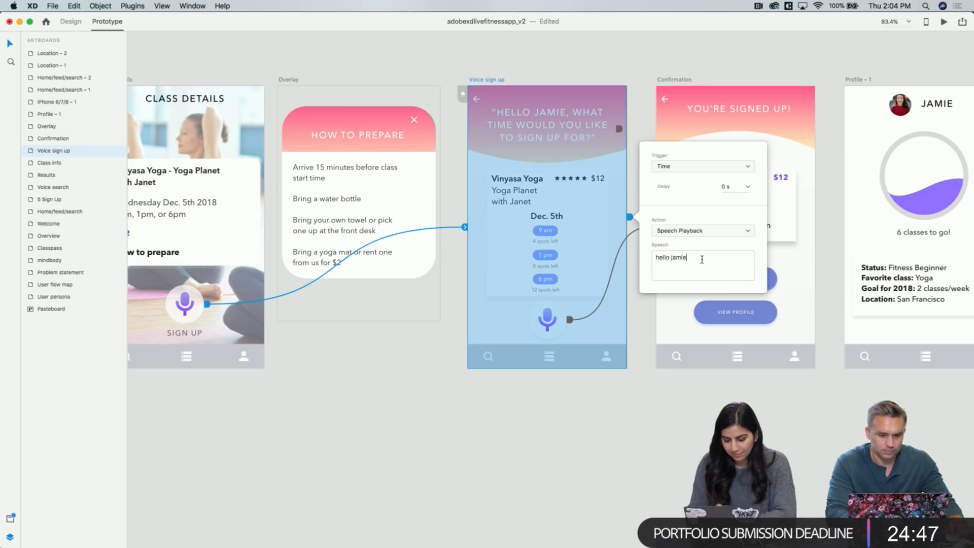
{"action": "type", "text": ", what time "}
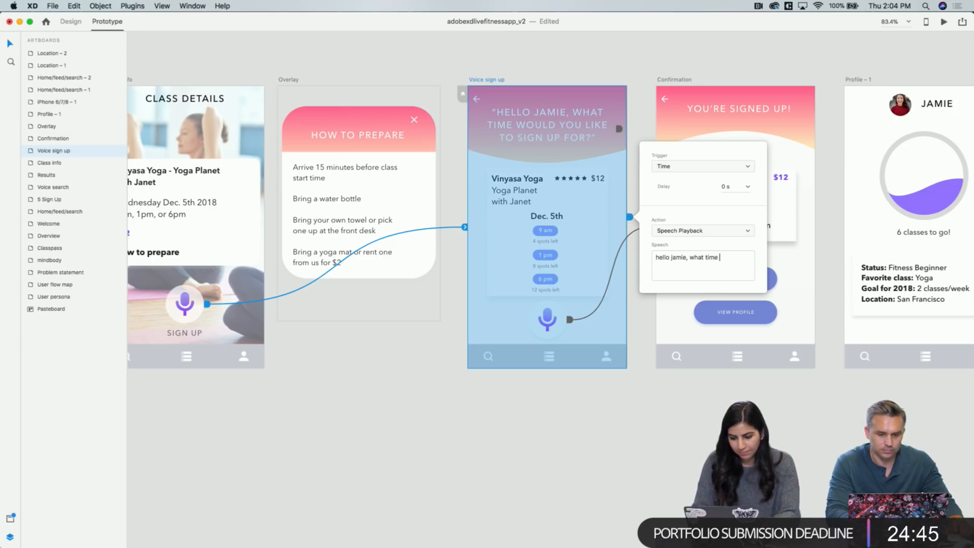
{"action": "type", "text": "woul"}
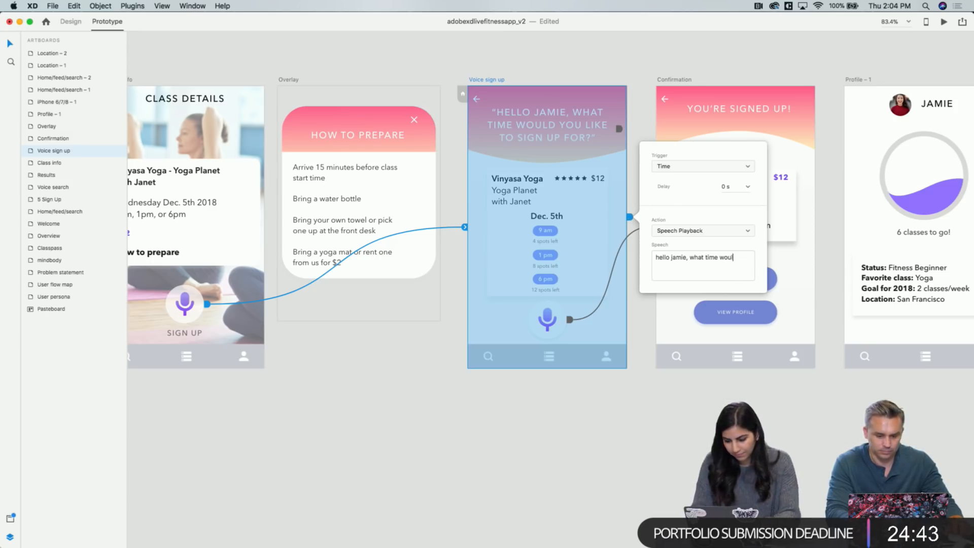
{"action": "type", "text": " upyou like "}
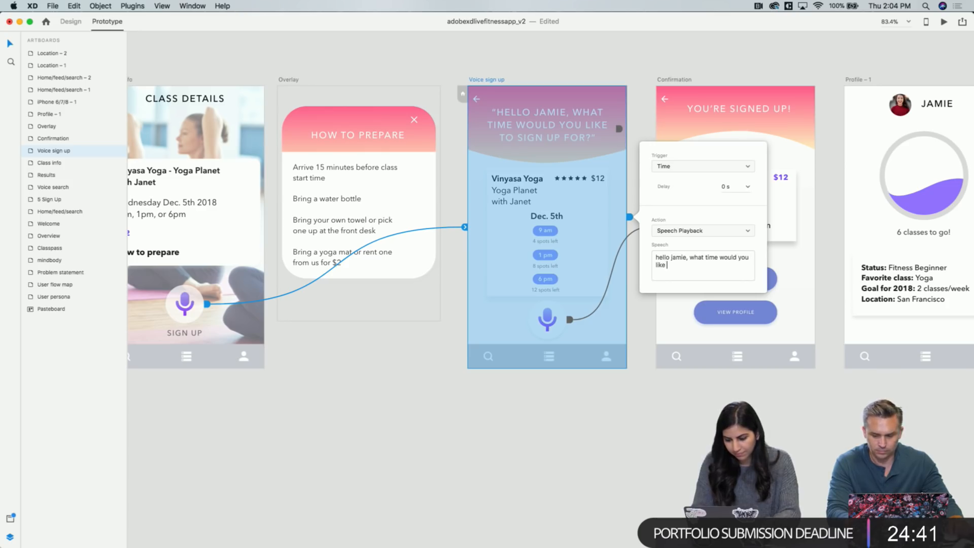
{"action": "type", "text": "to sign up for?"}
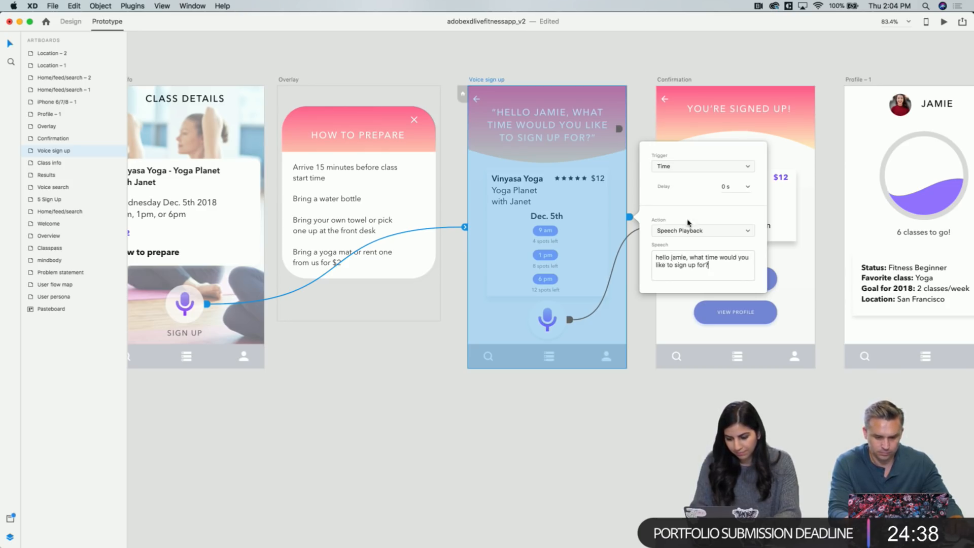
{"action": "left_click", "coordinate": [646, 64]}
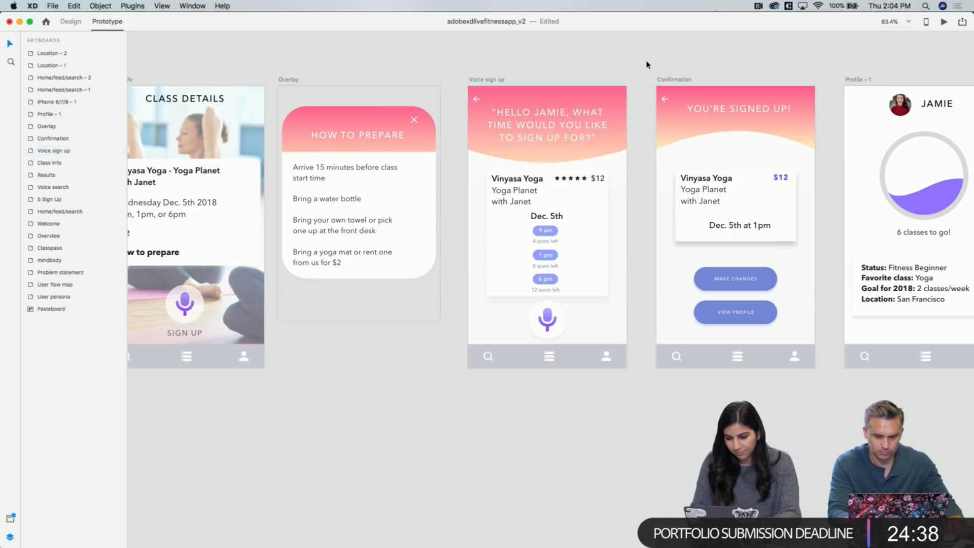
Set the duration of the Class info microphone's dissolve transition to Voice sign up to 0.2 s
{"action": "left_click", "coordinate": [485, 81]}
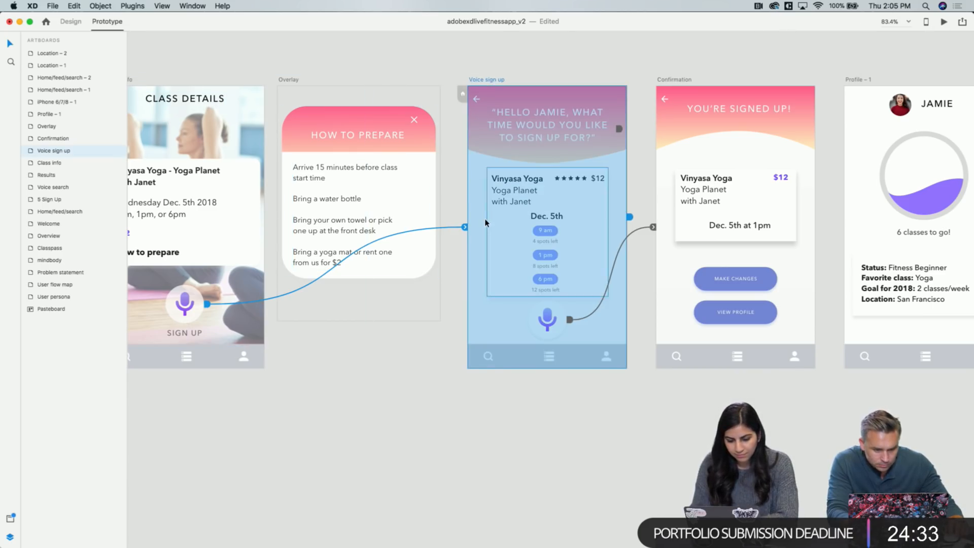
{"action": "left_click", "coordinate": [465, 226]}
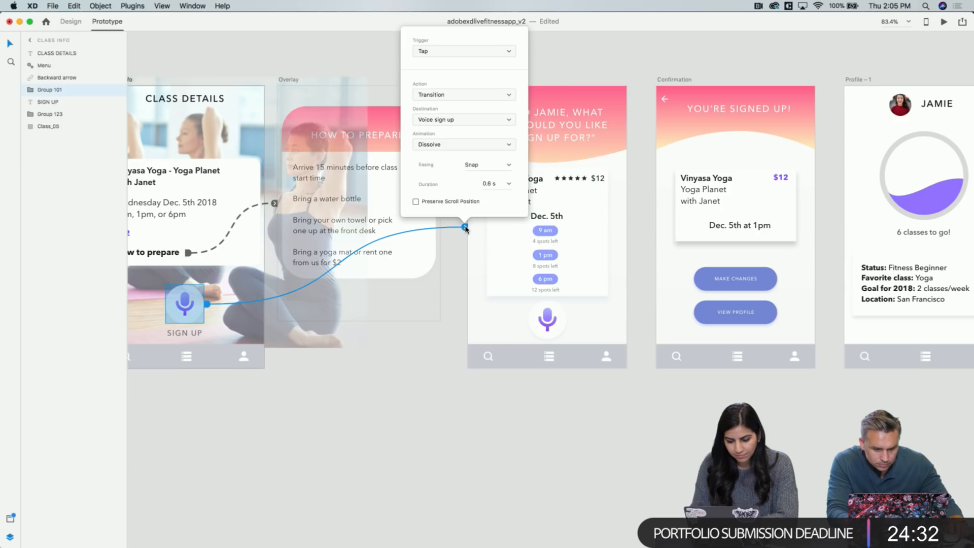
{"action": "left_click", "coordinate": [510, 184]}
{"action": "left_click", "coordinate": [494, 194]}
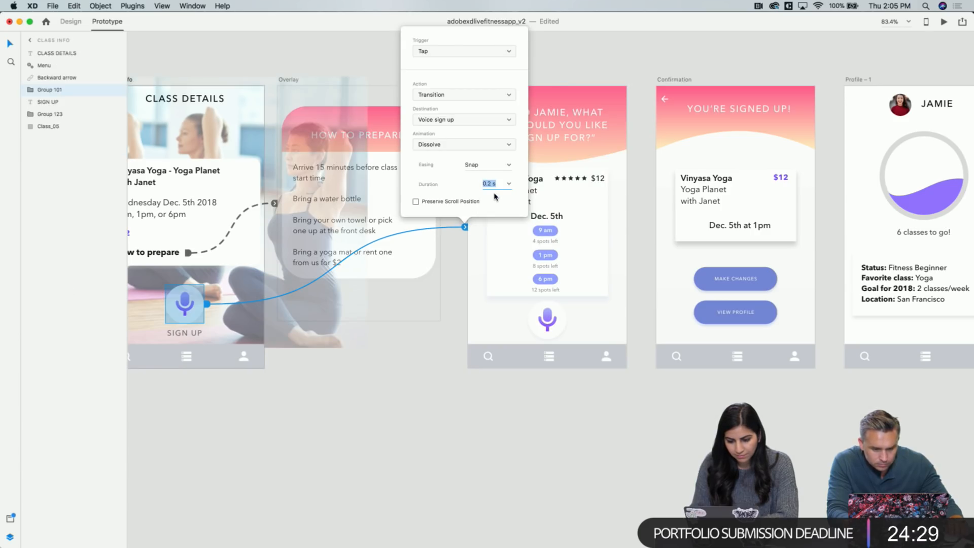
{"action": "left_click", "coordinate": [326, 48]}
Preview the Class info artboard and test its sign-up microphone's transition to Voice sign up
{"action": "left_click", "coordinate": [161, 107]}
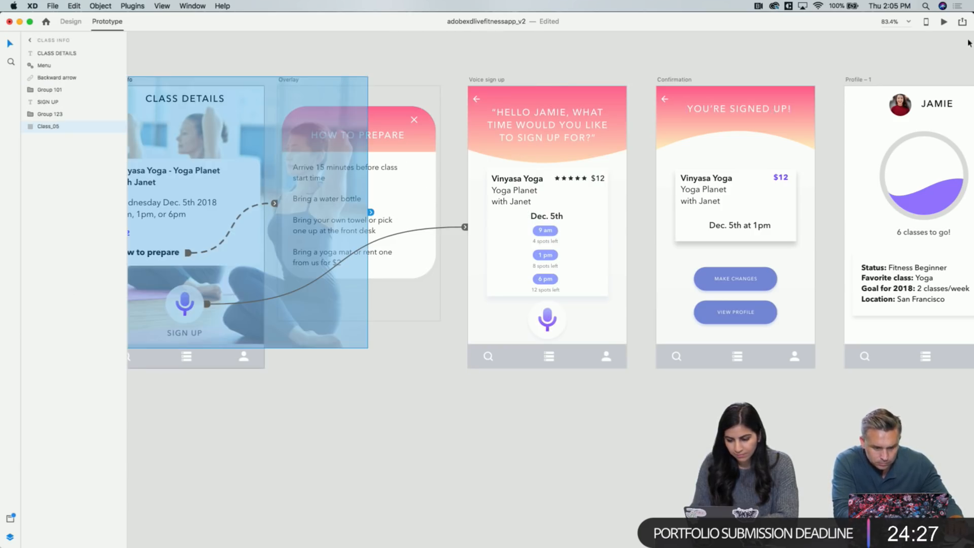
{"action": "left_click", "coordinate": [943, 22]}
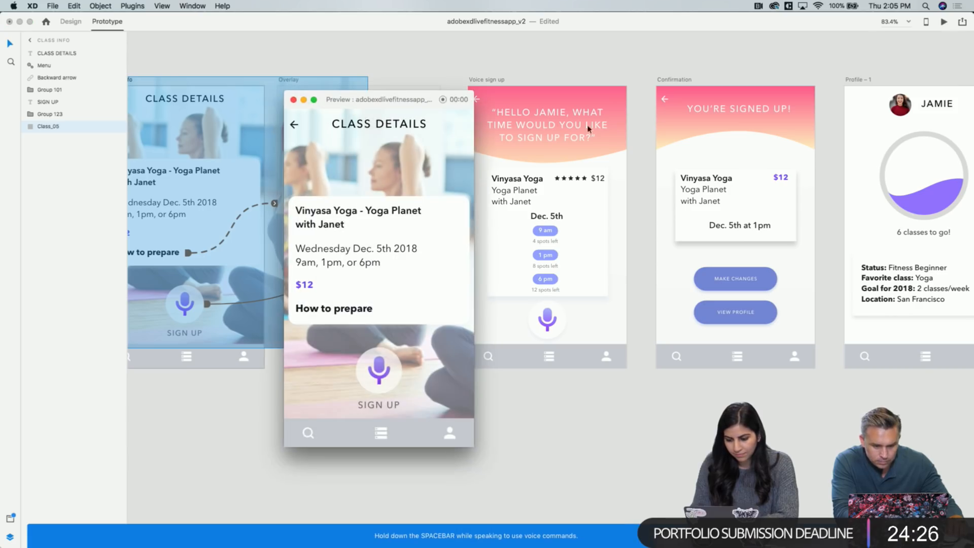
{"action": "left_click", "coordinate": [383, 370]}
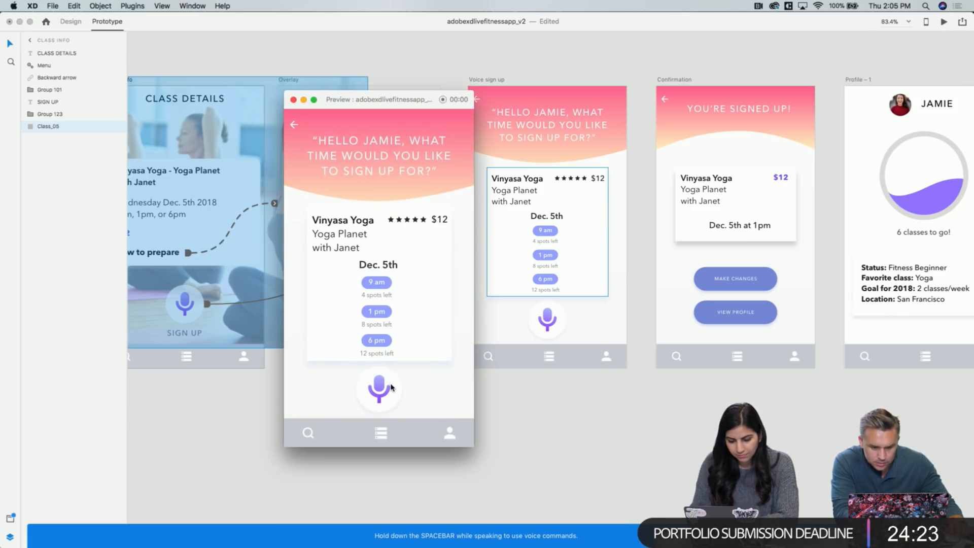
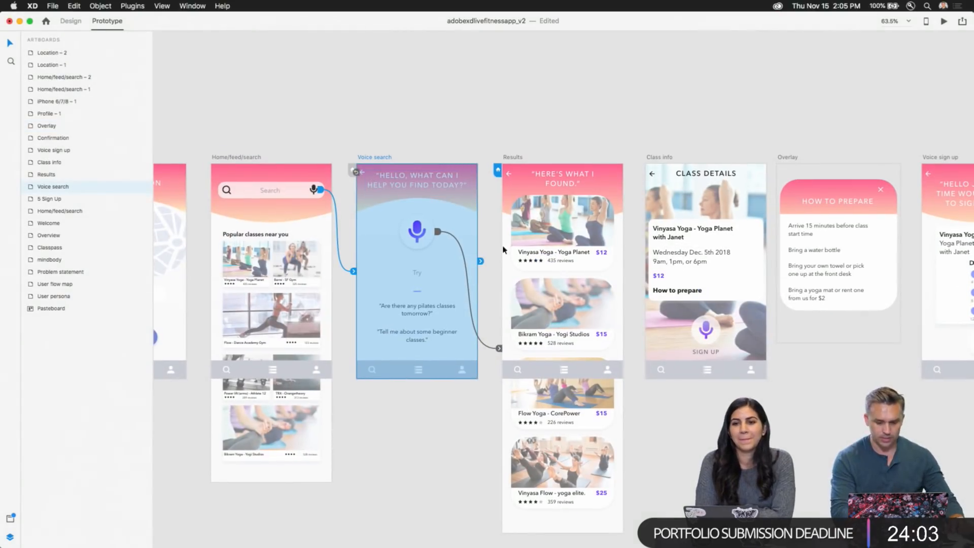
Inspect the Voice search microphone's voice-triggered link to Results and the Home/feed/search microphone's link to Voice search
{"action": "left_click", "coordinate": [500, 350]}
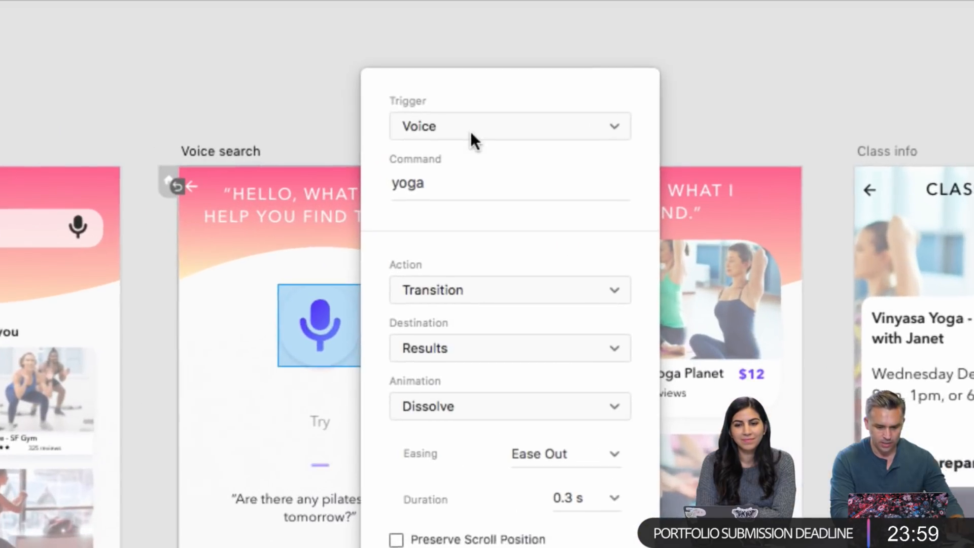
{"action": "left_click", "coordinate": [502, 146]}
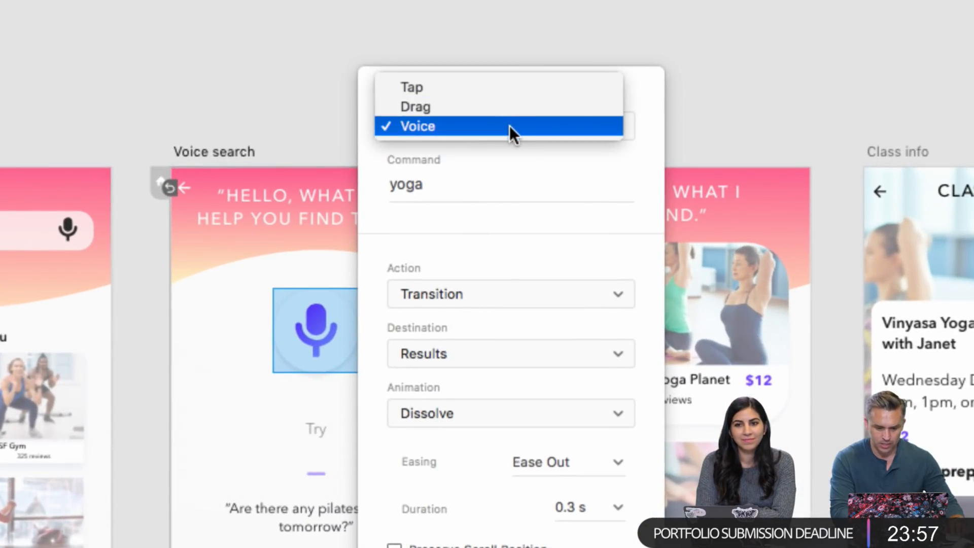
{"action": "left_click", "coordinate": [509, 126]}
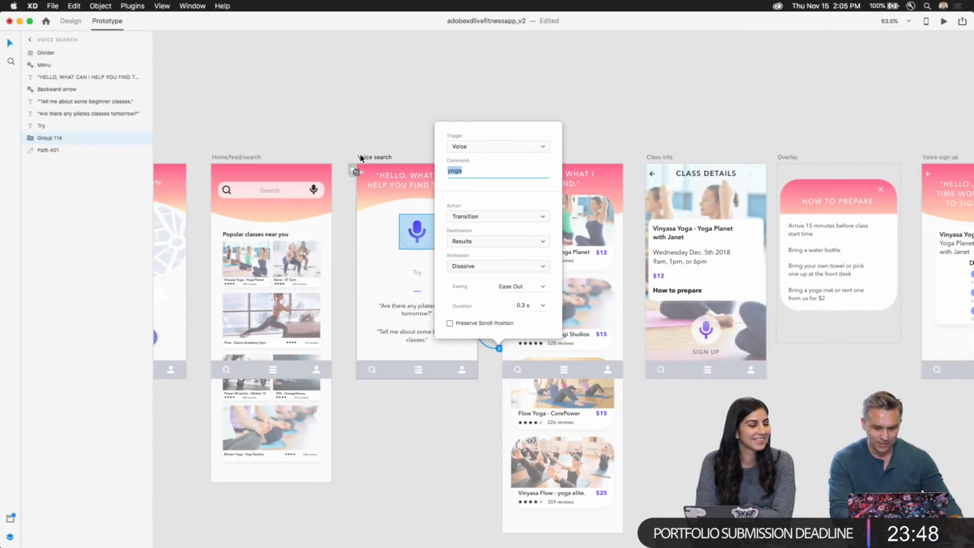
{"action": "left_click", "coordinate": [360, 158]}
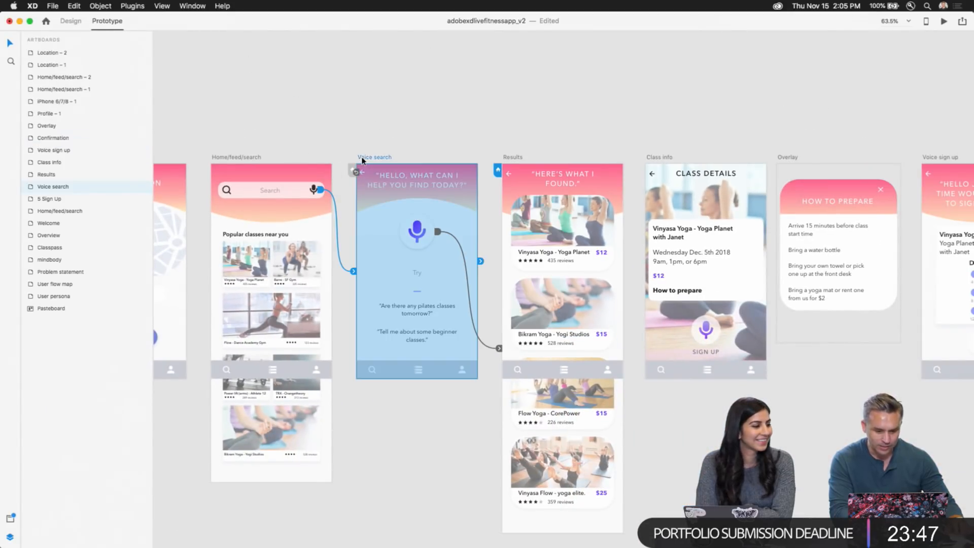
{"action": "left_click", "coordinate": [373, 137]}
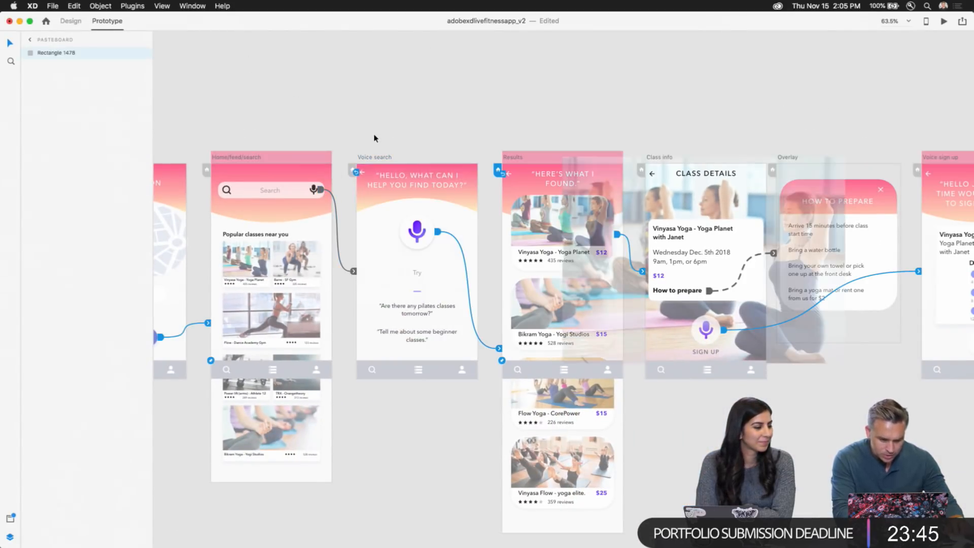
{"action": "left_click", "coordinate": [354, 271]}
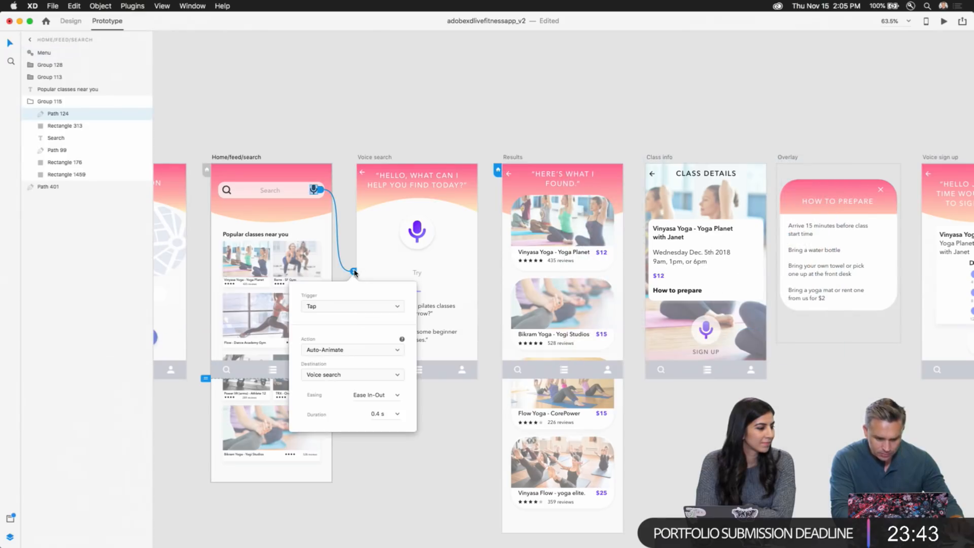
Preview the Voice search artboard several times to test its spoken yoga command, closing the preview after each test
{"action": "left_click", "coordinate": [377, 158]}
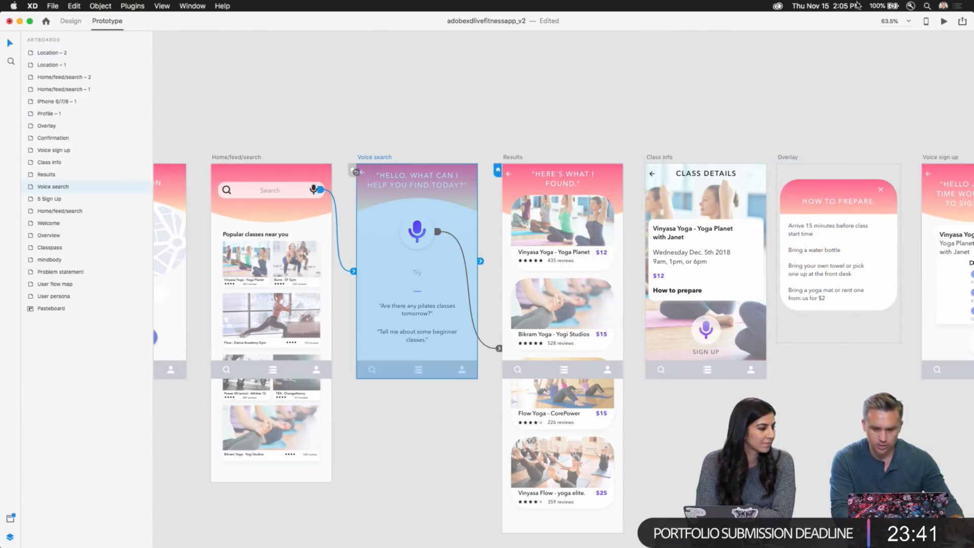
{"action": "left_click", "coordinate": [943, 21]}
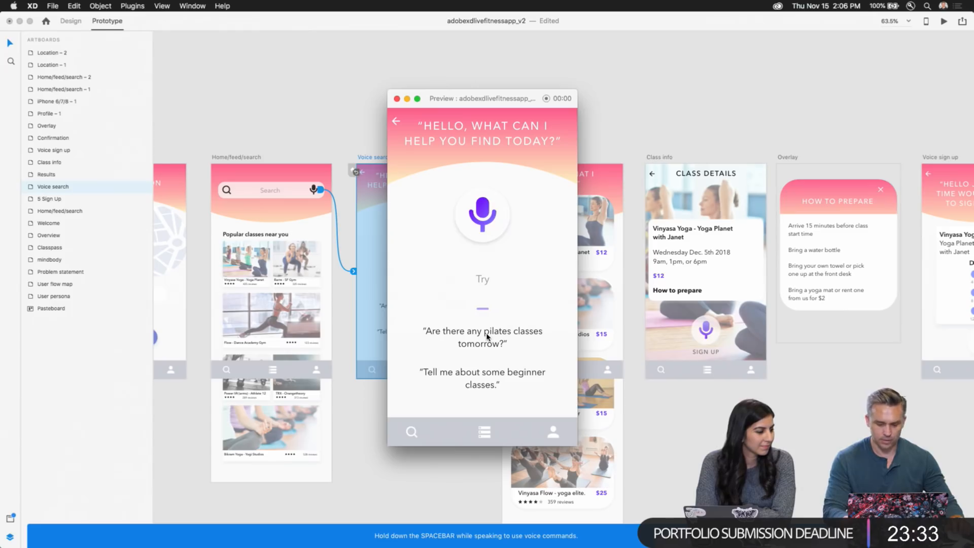
{"action": "left_click", "coordinate": [460, 94]}
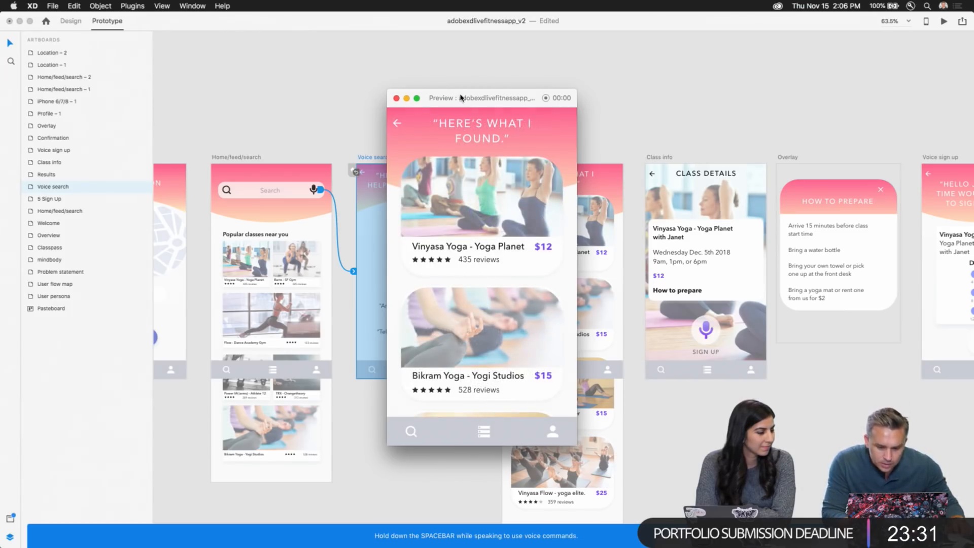
{"action": "left_click", "coordinate": [396, 98]}
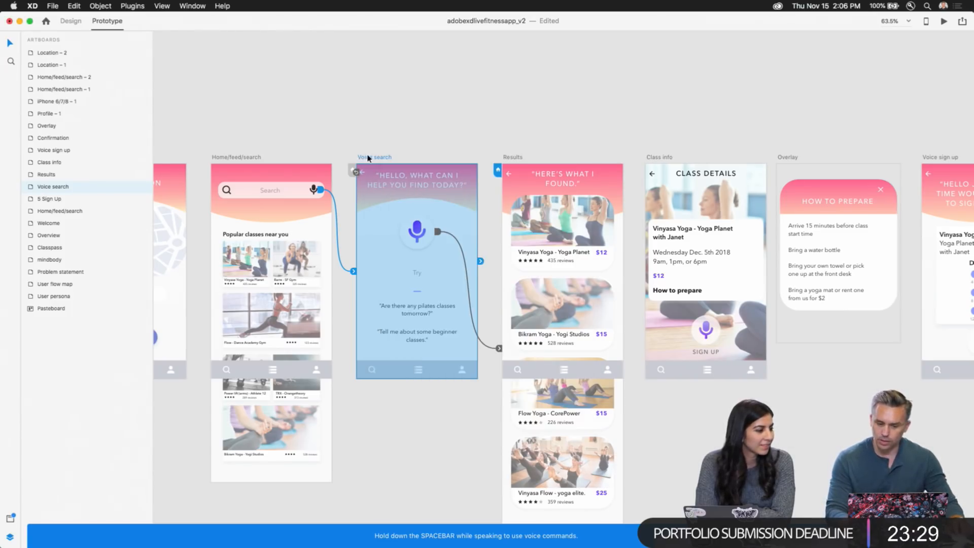
{"action": "left_click", "coordinate": [943, 21]}
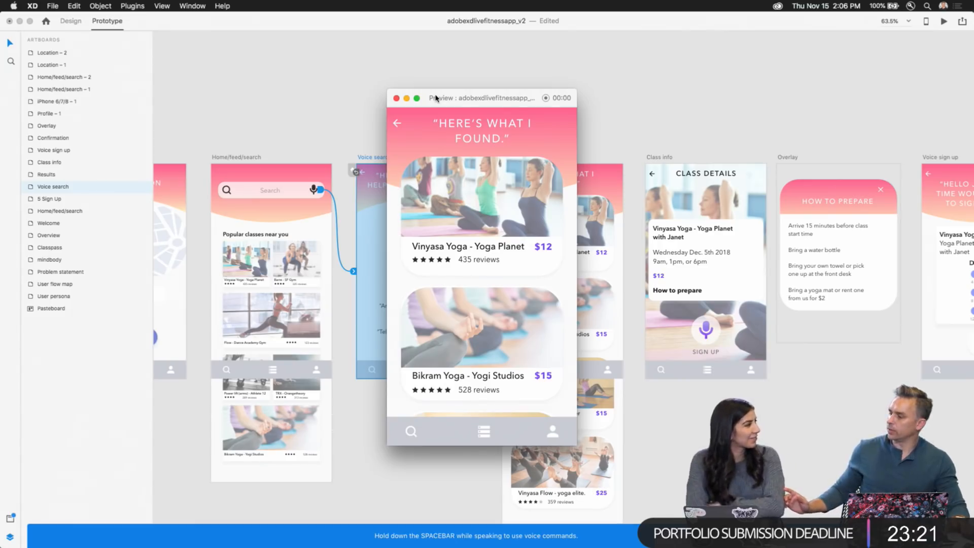
{"action": "left_click", "coordinate": [396, 98]}
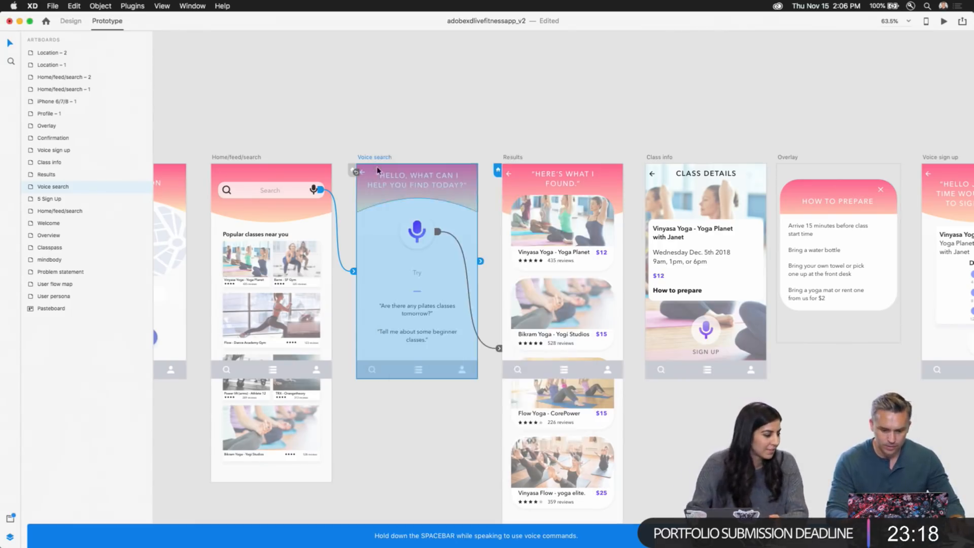
{"action": "left_click", "coordinate": [943, 21]}
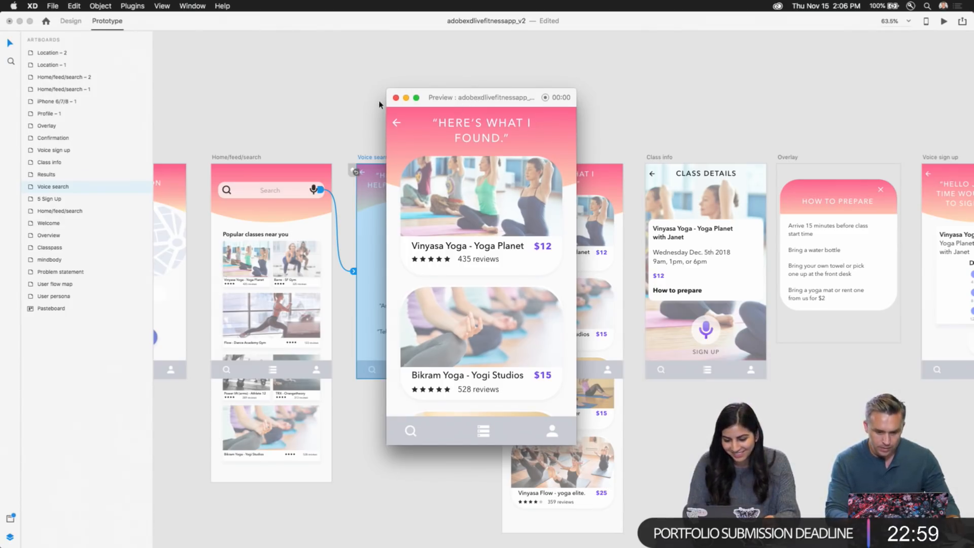
{"action": "left_click", "coordinate": [396, 97]}
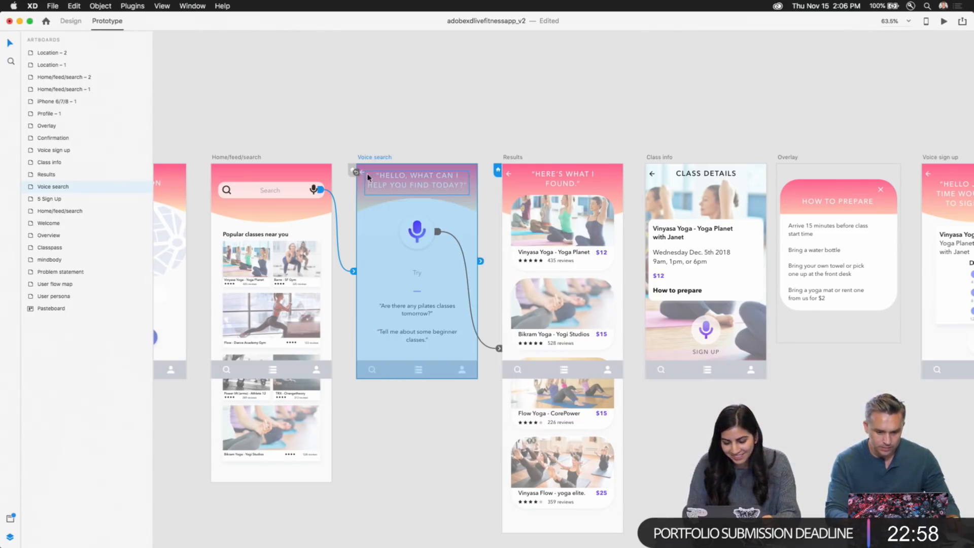
Link the Results heading to Voice search with a voice-triggered dissolve transition using the command "go back"
{"action": "left_click", "coordinate": [503, 157]}
{"action": "left_click", "coordinate": [507, 174]}
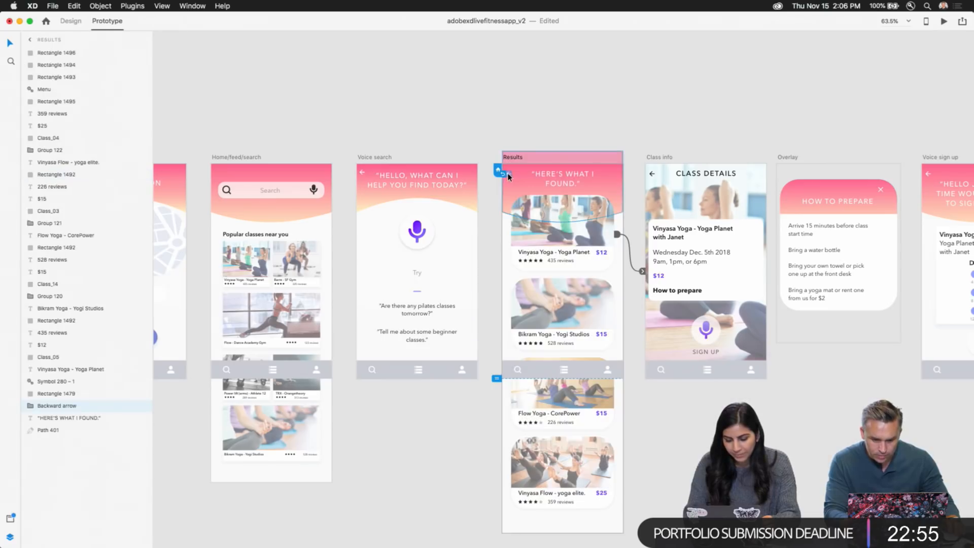
{"action": "left_click", "coordinate": [561, 178]}
{"action": "left_click_drag", "start_coordinate": [610, 185], "coordinate": [454, 254]}
{"action": "left_click", "coordinate": [451, 335]}
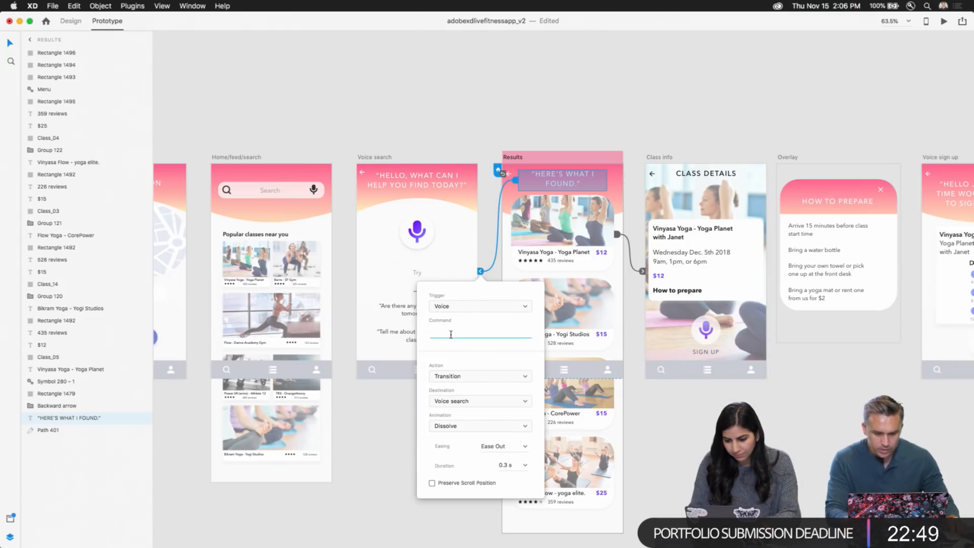
{"action": "type", "text": "go back"}
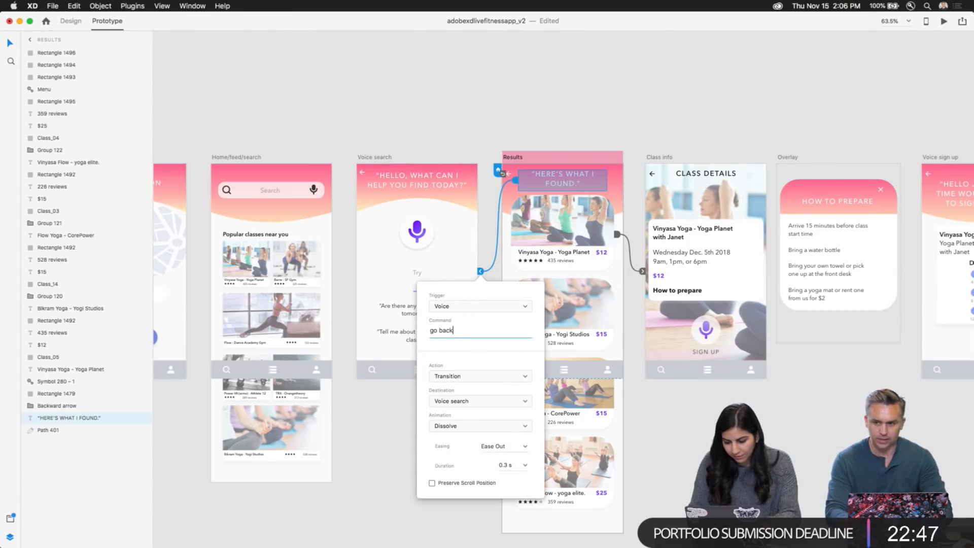
{"action": "key", "text": "Return"}
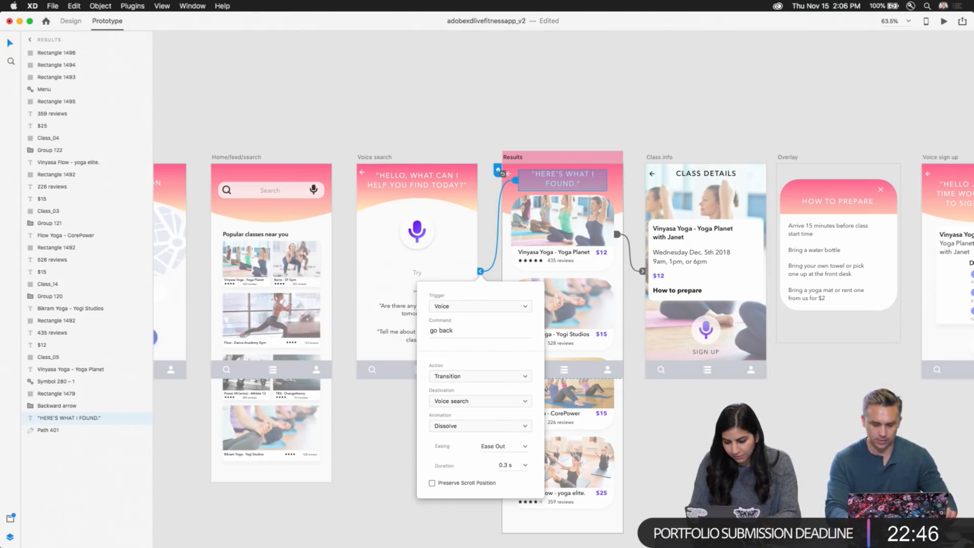
Preview from the Voice search artboard to test the voice navigation to Results and back, and close the preview
{"action": "left_click", "coordinate": [386, 158]}
{"action": "left_click", "coordinate": [944, 22]}
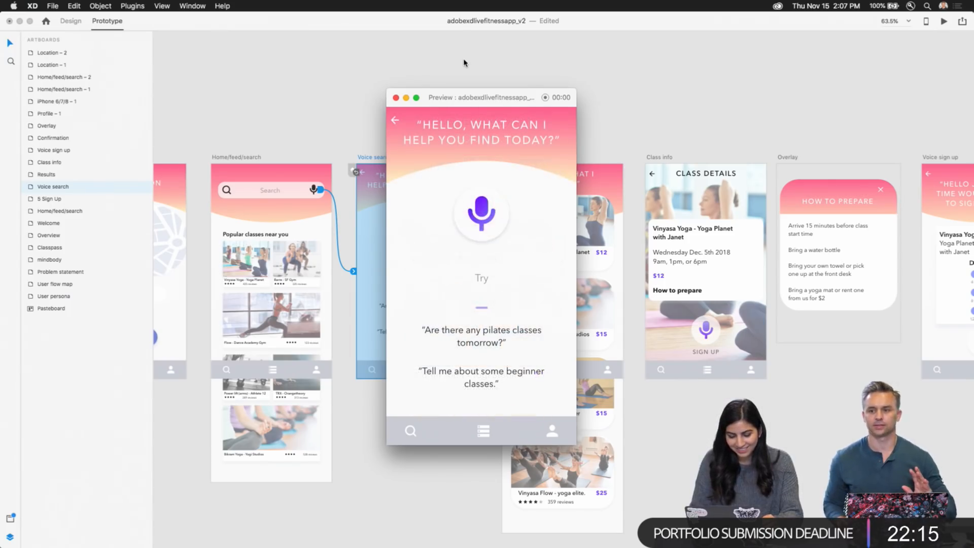
{"action": "left_click", "coordinate": [395, 97]}
{"action": "left_click", "coordinate": [393, 108]}
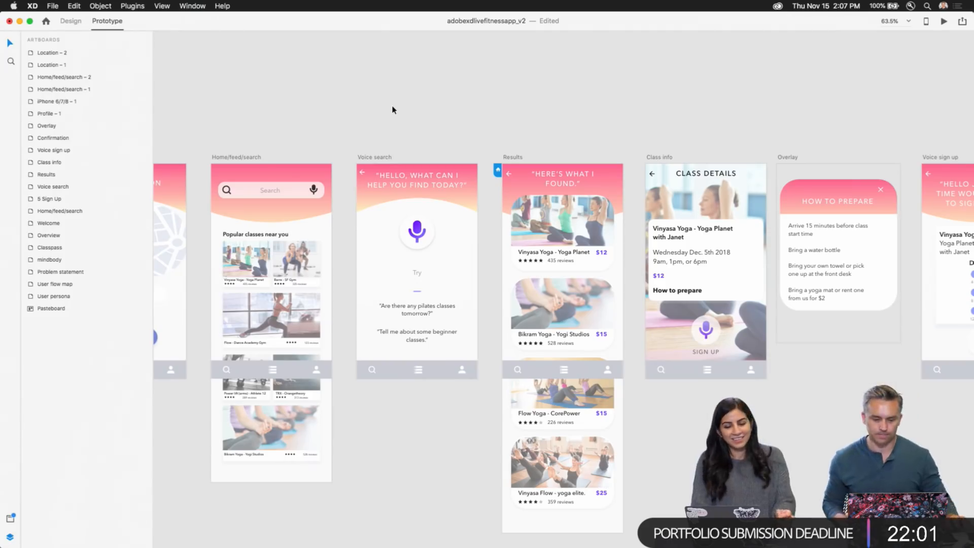
Start saving the prototype document as a separate copy
{"action": "left_click", "coordinate": [53, 6]}
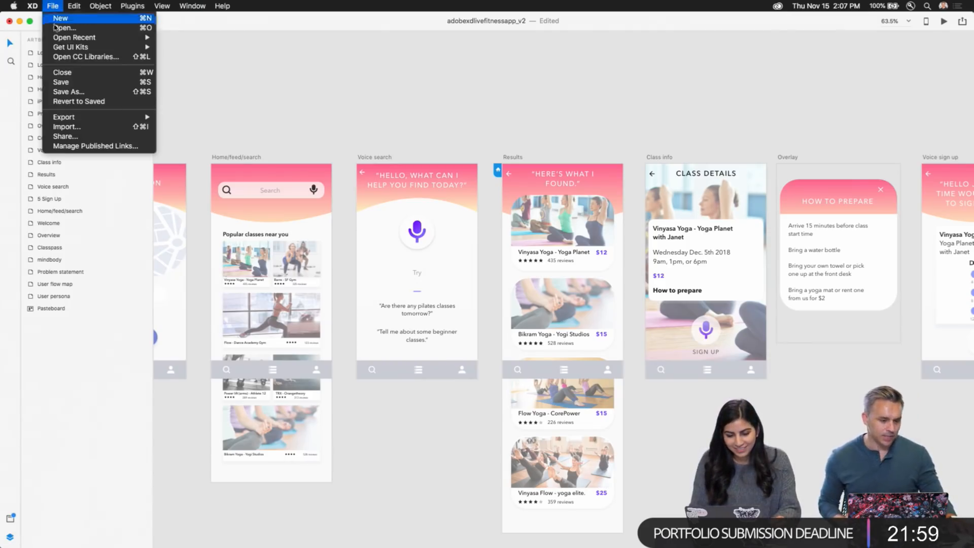
{"action": "left_click", "coordinate": [65, 93]}
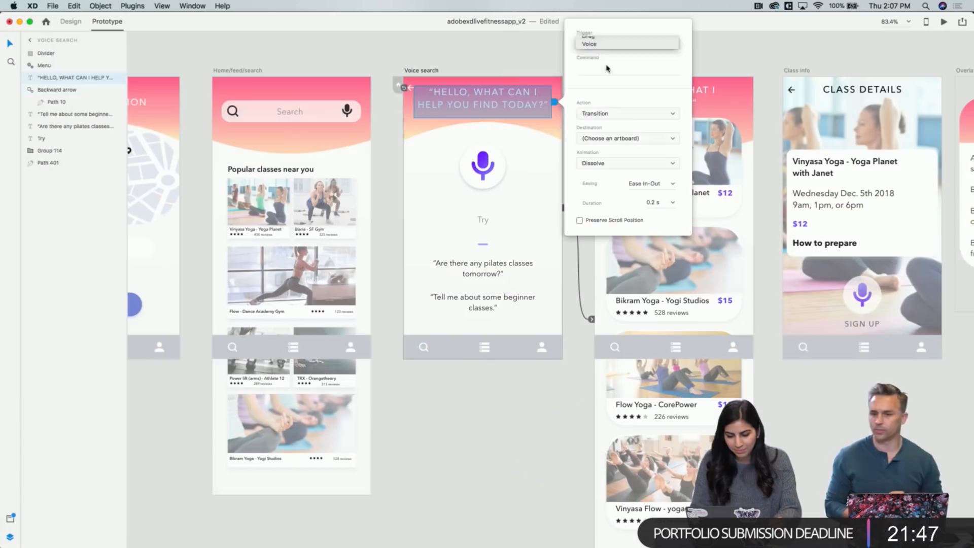
Test the Voice search artboard's spoken command in a new preview, and close it
{"action": "left_click", "coordinate": [424, 71]}
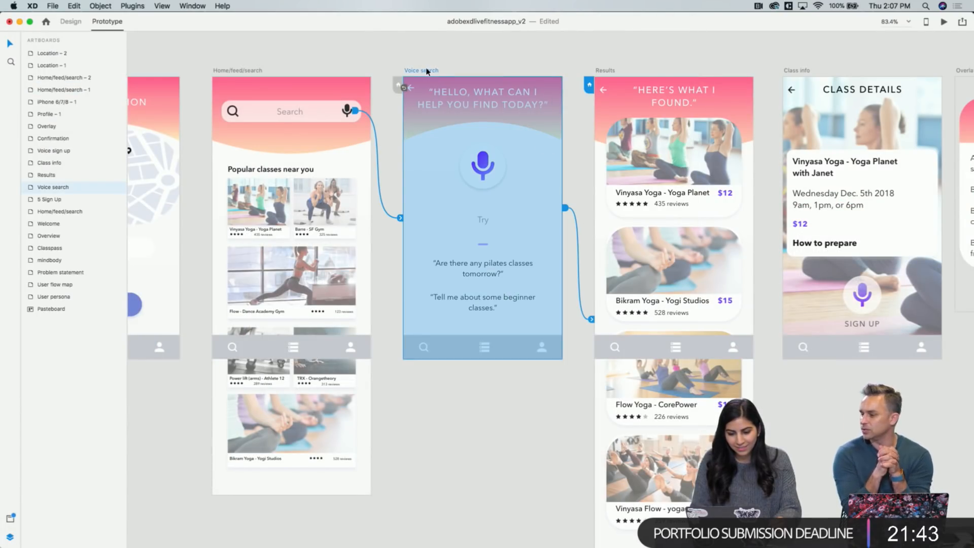
{"action": "left_click", "coordinate": [944, 22]}
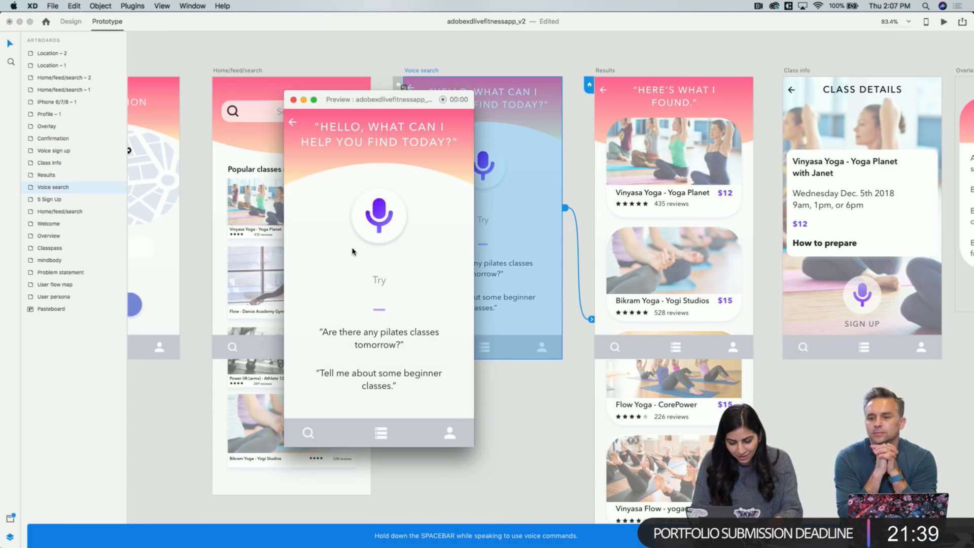
{"action": "key", "text": "space"}
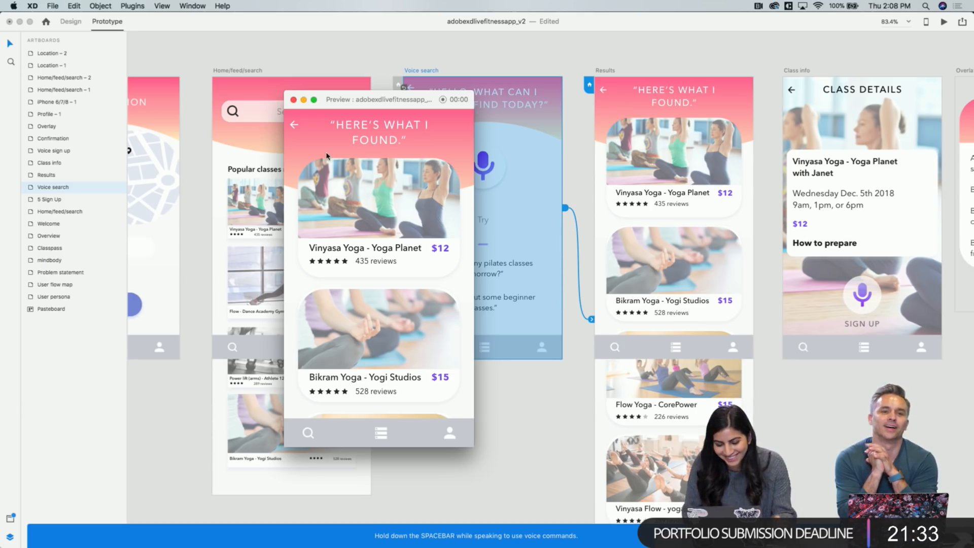
{"action": "left_click", "coordinate": [293, 100]}
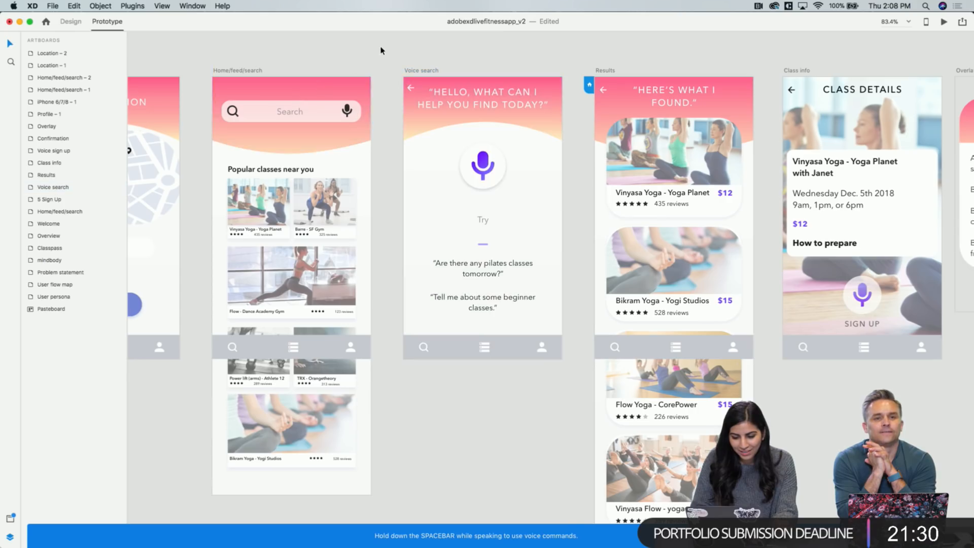
{"action": "left_click", "coordinate": [346, 111]}
{"action": "left_click", "coordinate": [459, 98]}
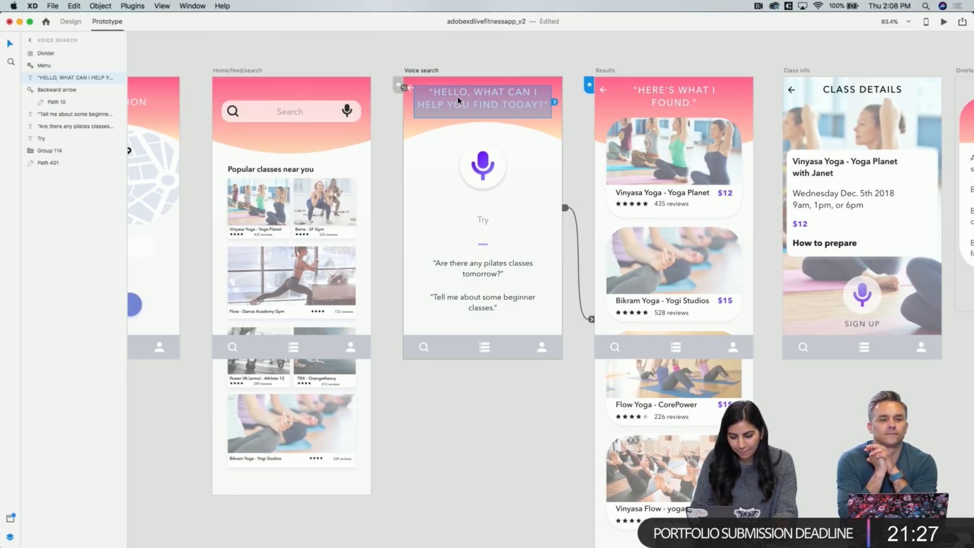
{"action": "left_click", "coordinate": [556, 104]}
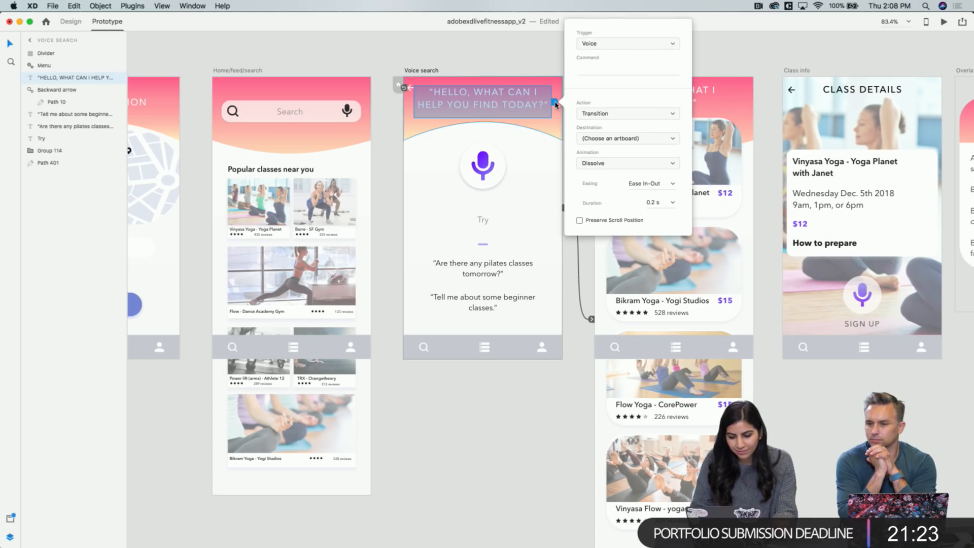
{"action": "left_click", "coordinate": [614, 47]}
{"action": "left_click", "coordinate": [614, 45]}
{"action": "left_click", "coordinate": [498, 74]}
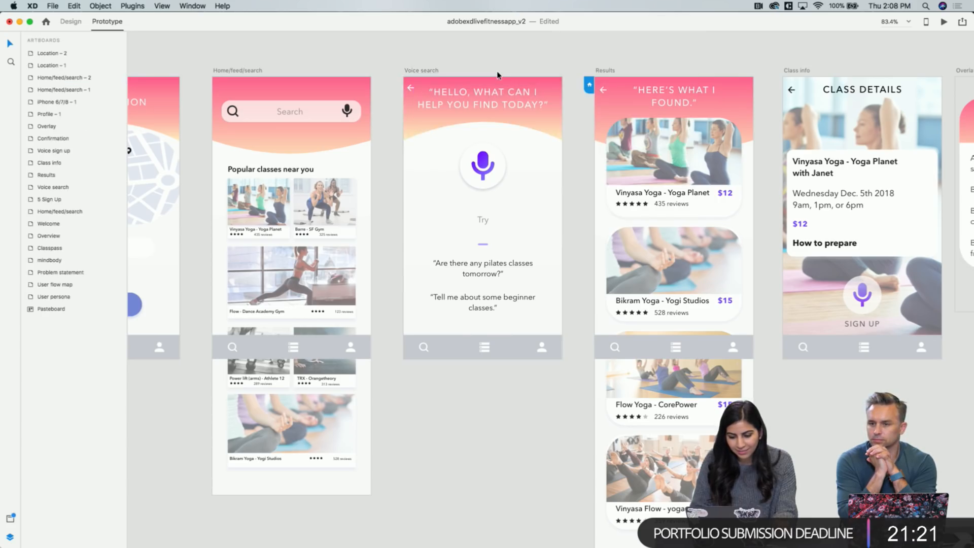
Remove the Voice search artboard's link to Results and link the artboard's microphone icon to Results instead
{"action": "left_click", "coordinate": [520, 183]}
{"action": "left_click_drag", "start_coordinate": [592, 320], "coordinate": [564, 205]}
{"action": "left_click", "coordinate": [505, 178]}
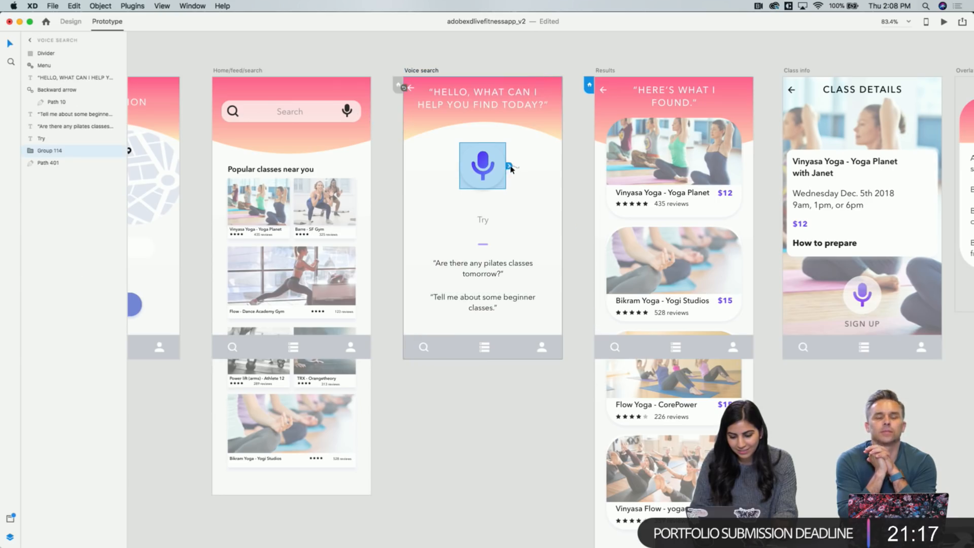
{"action": "left_click_drag", "start_coordinate": [509, 165], "coordinate": [595, 184]}
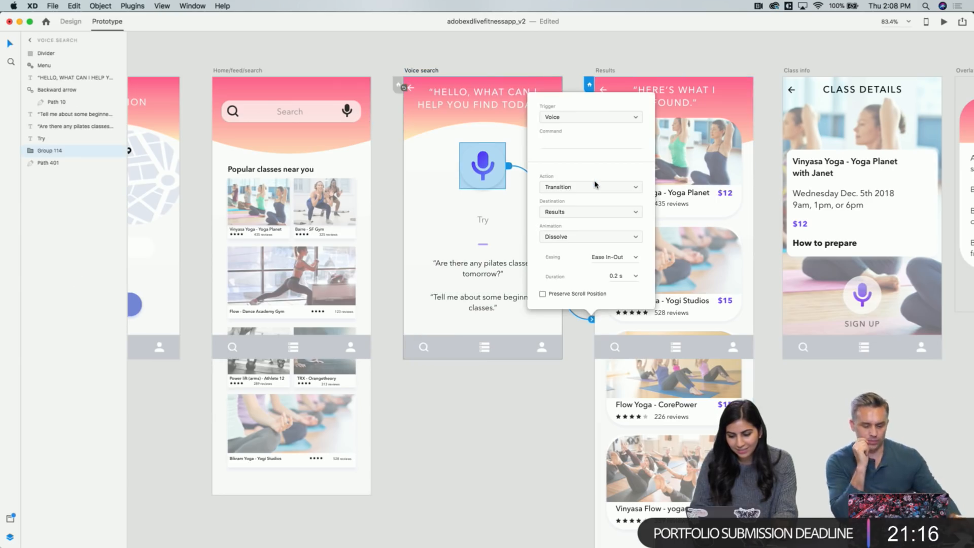
Set the voice command of the microphone icon's transition to Results to "sign up"
{"action": "left_click", "coordinate": [565, 137]}
{"action": "type", "text": "yoga"}
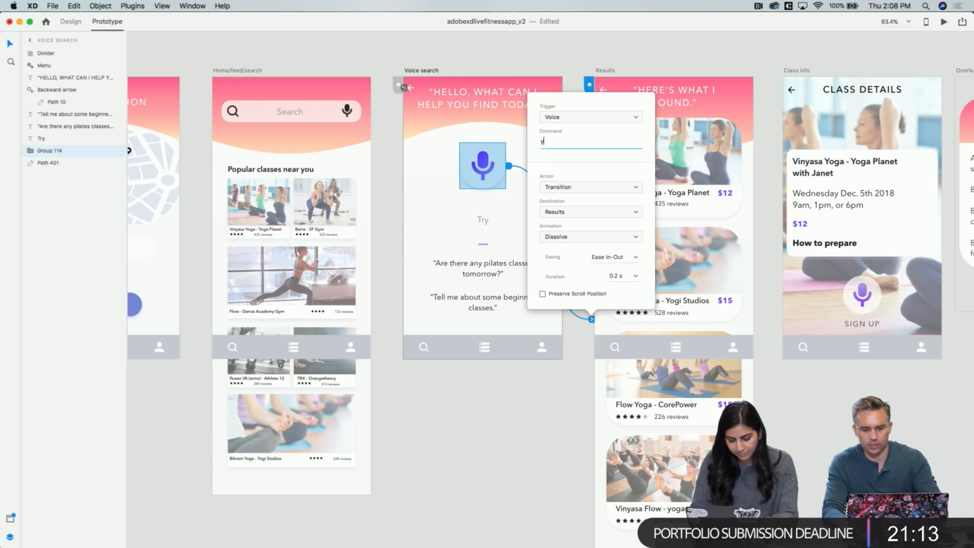
{"action": "key", "text": "BackSpace"}
{"action": "key", "text": "BackSpace"}
{"action": "key", "text": "BackSpace"}
{"action": "key", "text": "BackSpace"}
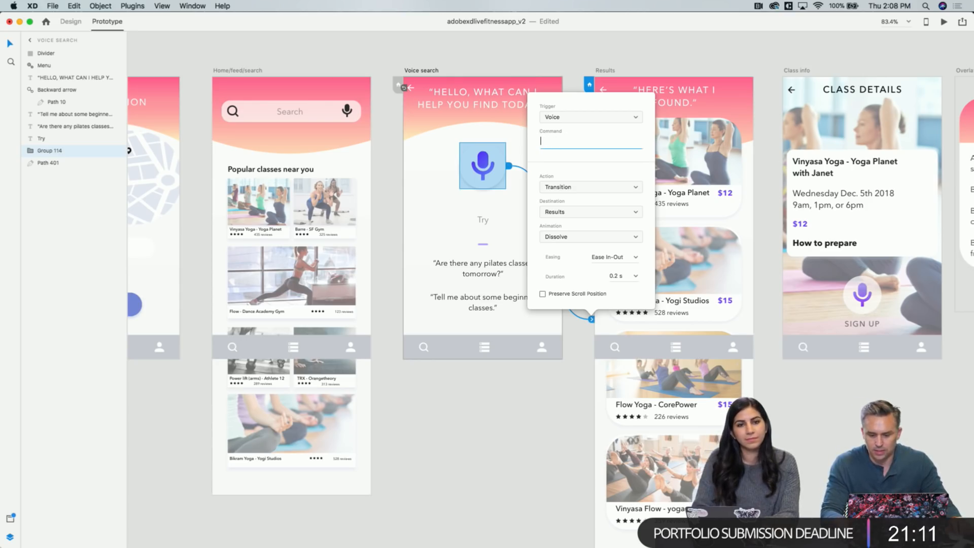
{"action": "type", "text": "sign me"}
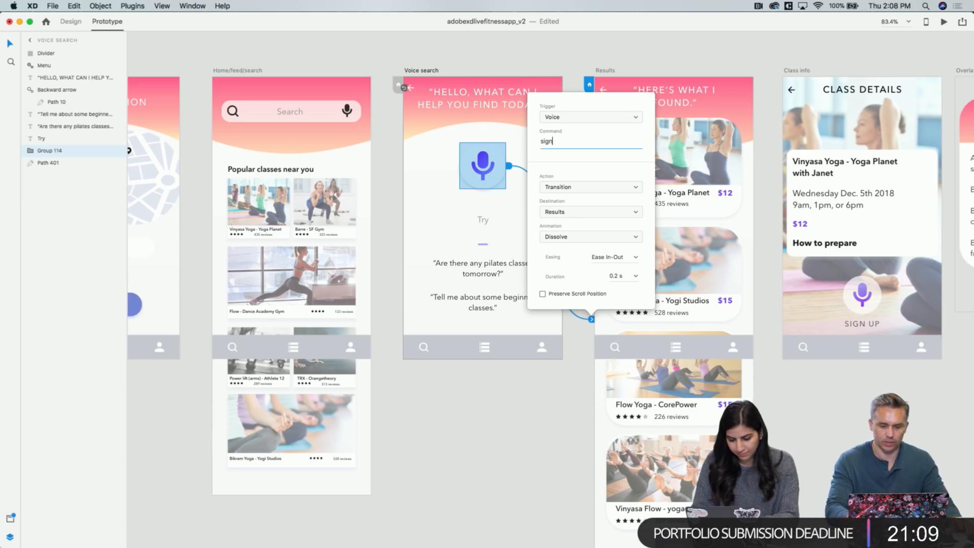
{"action": "key", "text": "BackSpace"}
{"action": "key", "text": "BackSpace"}
{"action": "key", "text": "BackSpace"}
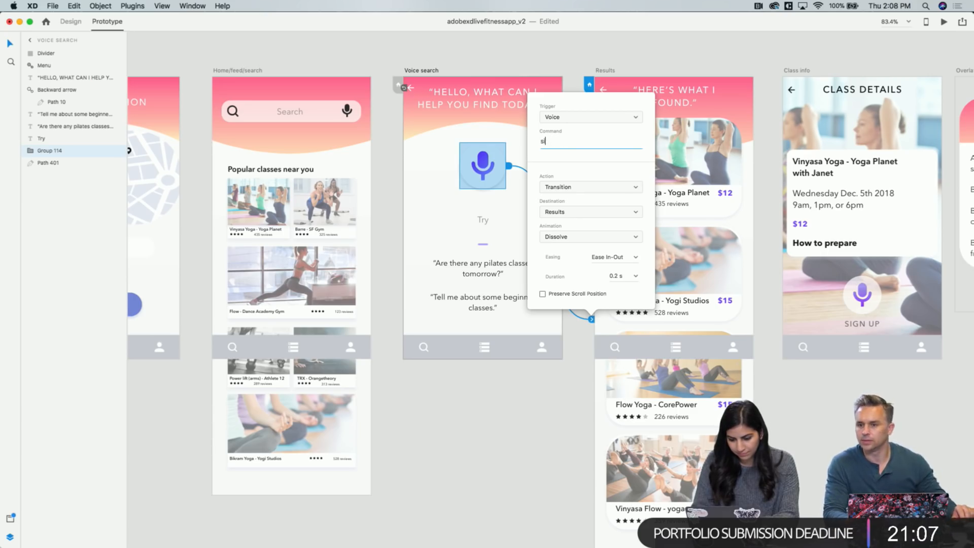
{"action": "type", "text": "ign up"}
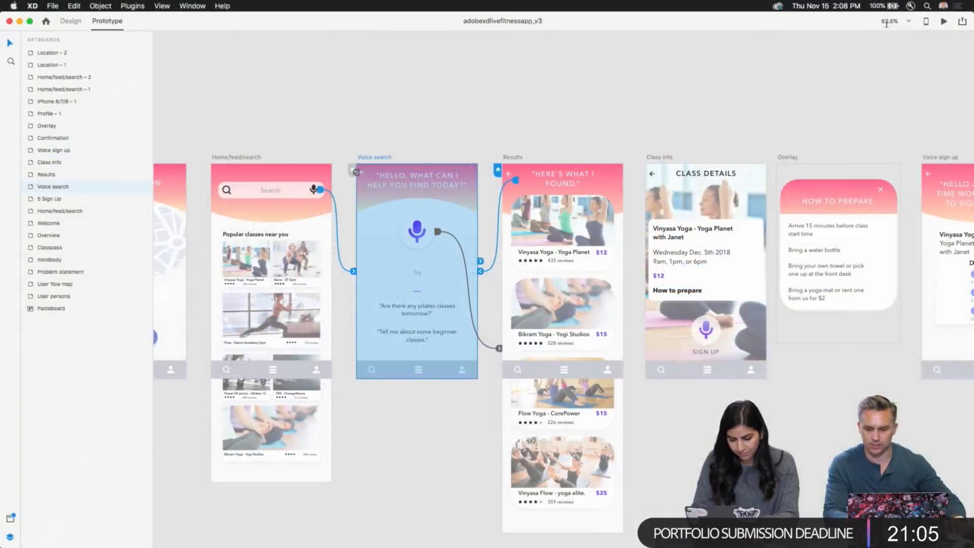
{"action": "left_click", "coordinate": [942, 21]}
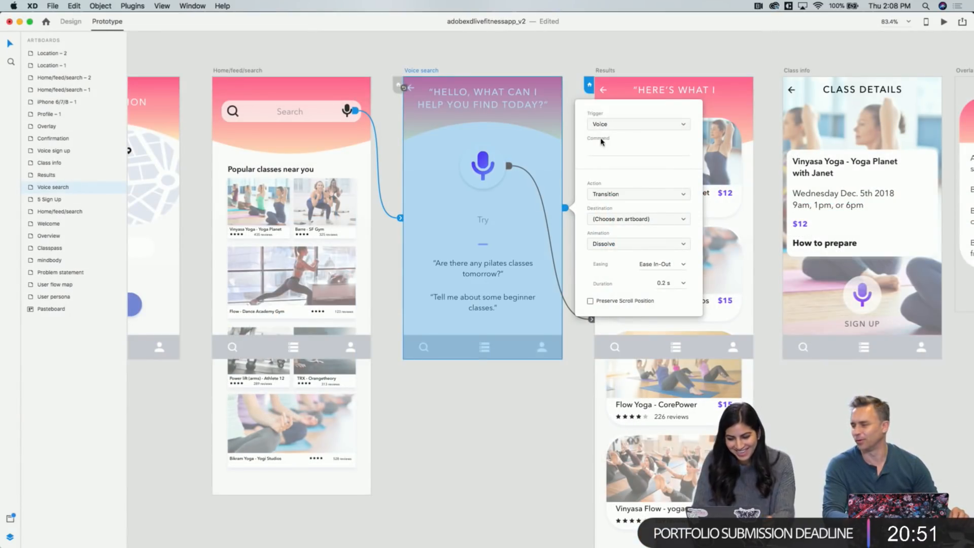
Give the Voice search artboard a time trigger with a speech playback action
{"action": "left_click", "coordinate": [603, 126]}
{"action": "left_click", "coordinate": [606, 116]}
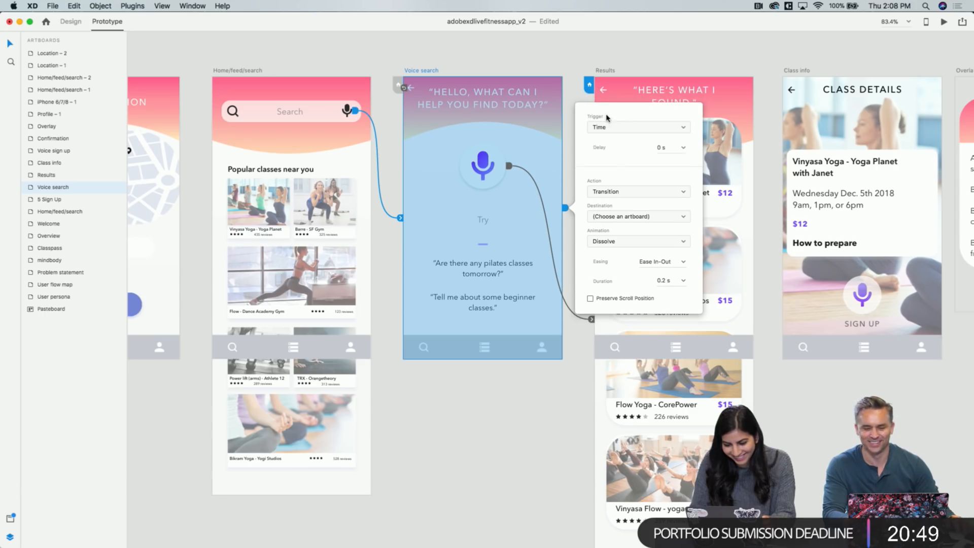
{"action": "left_click", "coordinate": [631, 198]}
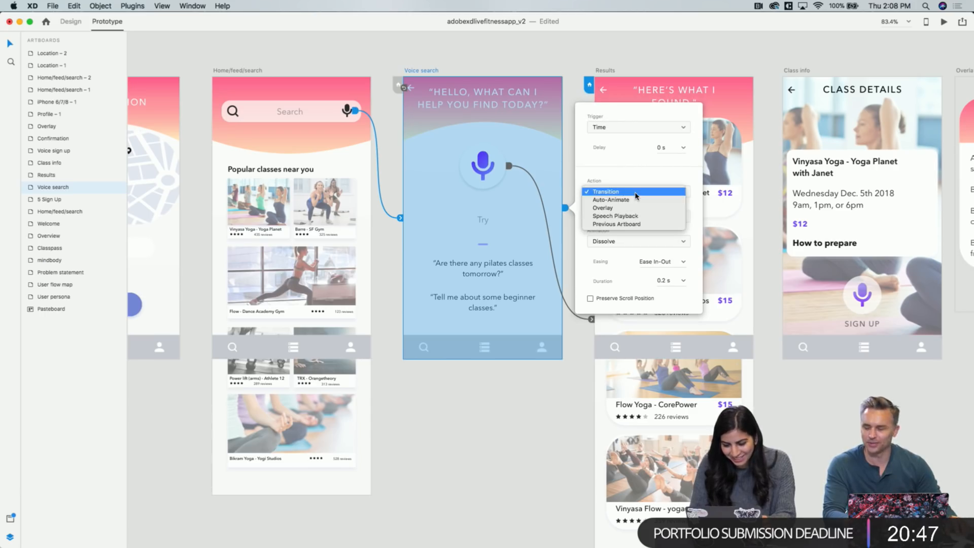
{"action": "left_click", "coordinate": [623, 219]}
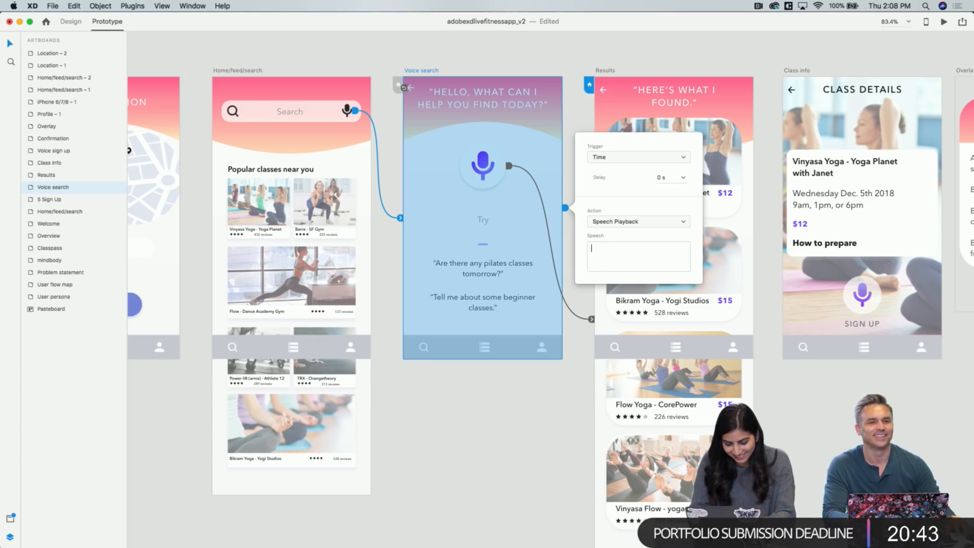
Enter "hello, what can I help you find today?" as the speech for the Voice search artboard's playback
{"action": "type", "text": "hello, what can "}
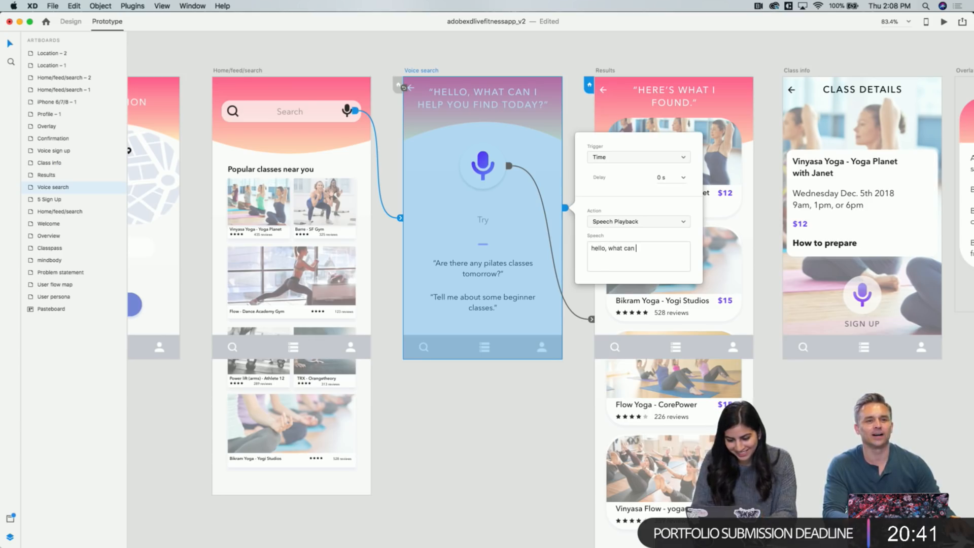
{"action": "type", "text": "I help you"}
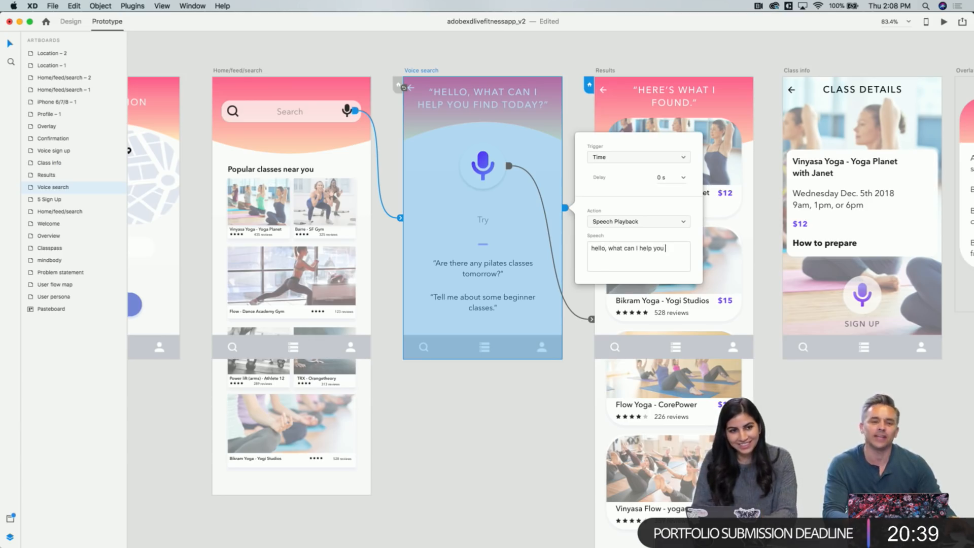
{"action": "type", "text": " find to"}
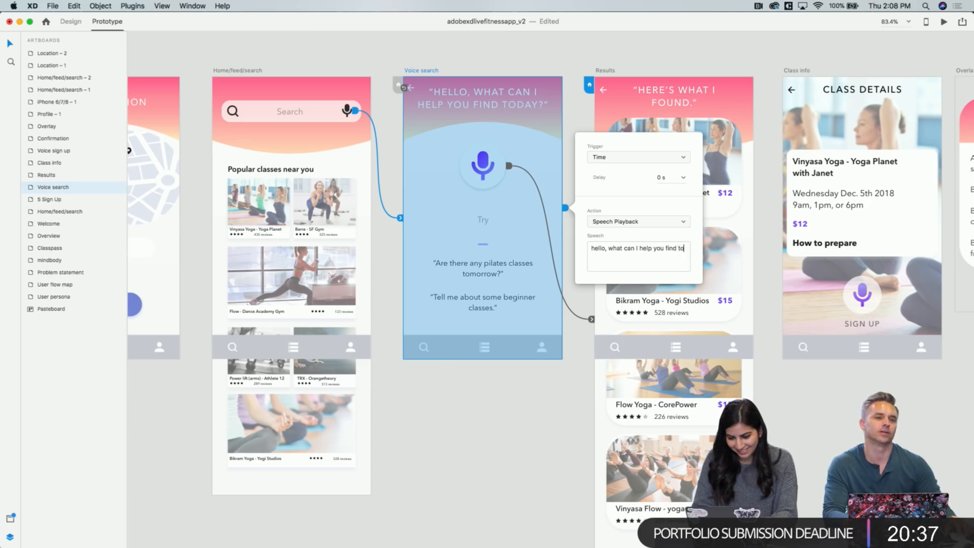
{"action": "type", "text": "ay"}
{"action": "key", "text": "BackSpace"}
{"action": "key", "text": "BackSpace"}
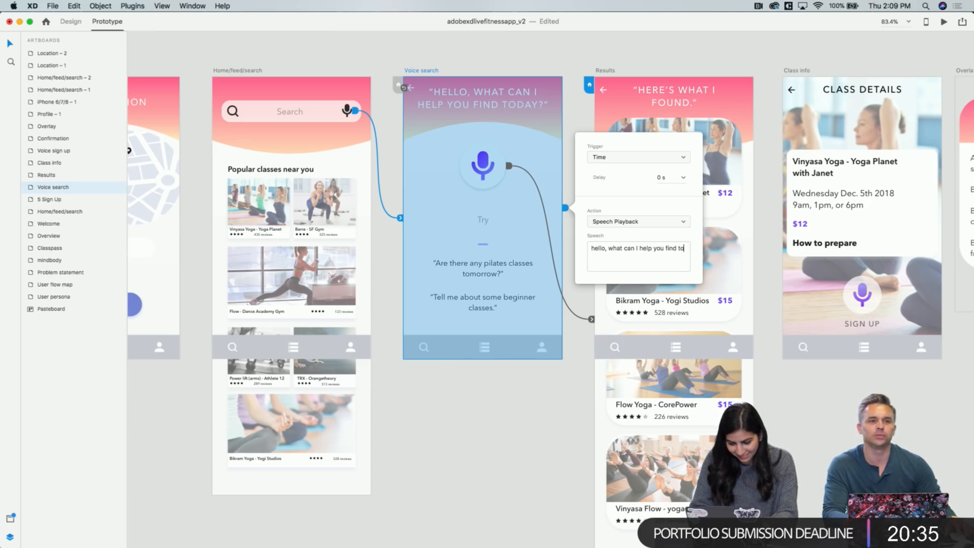
{"action": "type", "text": "day?"}
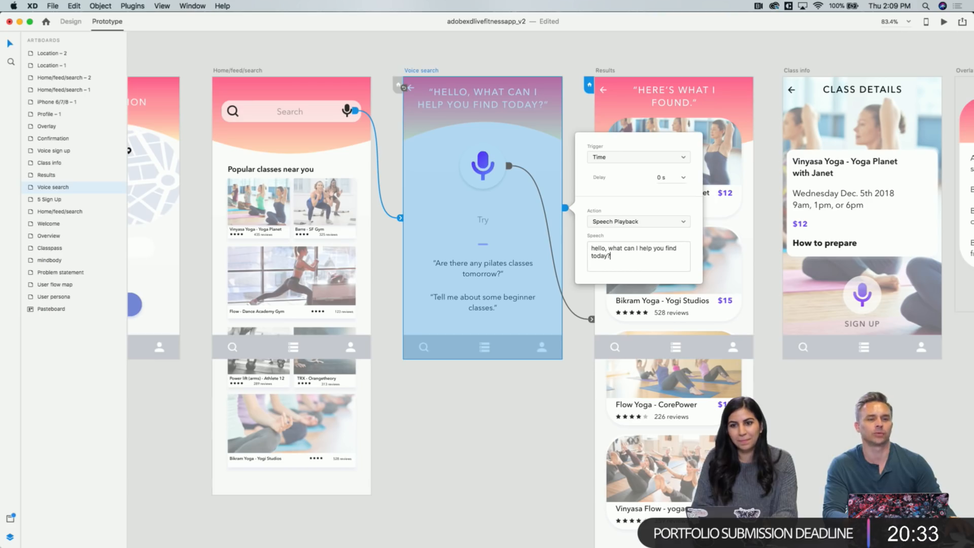
{"action": "left_click", "coordinate": [534, 446]}
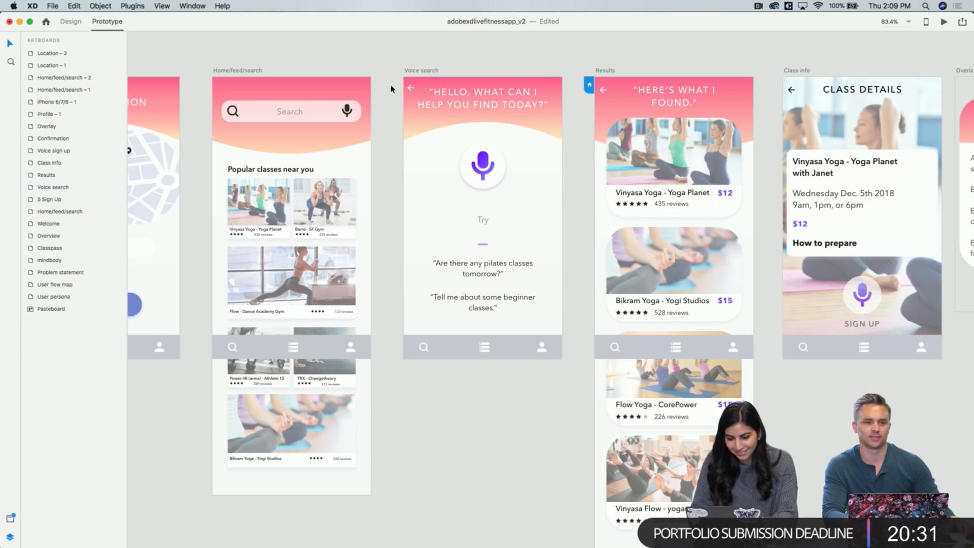
Preview from the Home/feed/search artboard, test the voice search through to the Results list, and close the preview
{"action": "left_click", "coordinate": [253, 75]}
{"action": "left_click", "coordinate": [944, 21]}
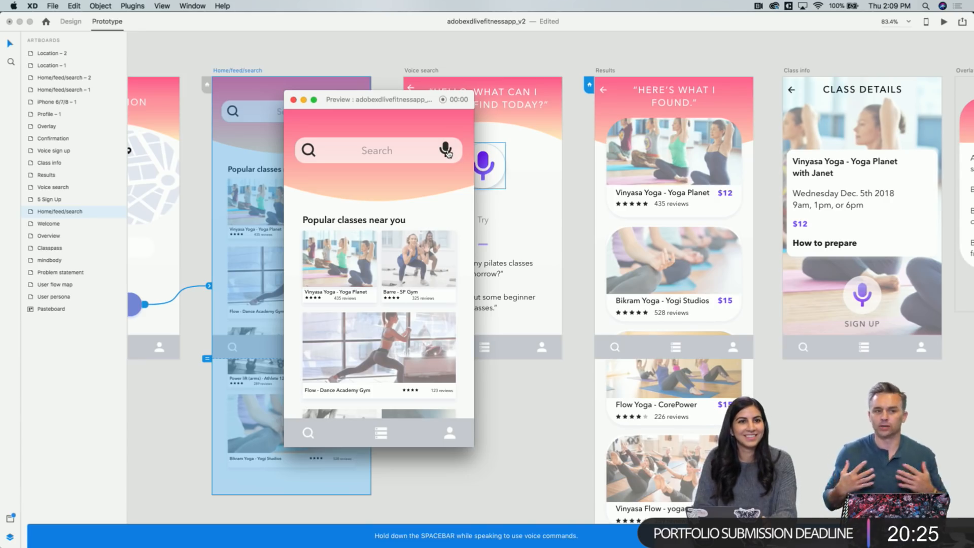
{"action": "left_click", "coordinate": [446, 151]}
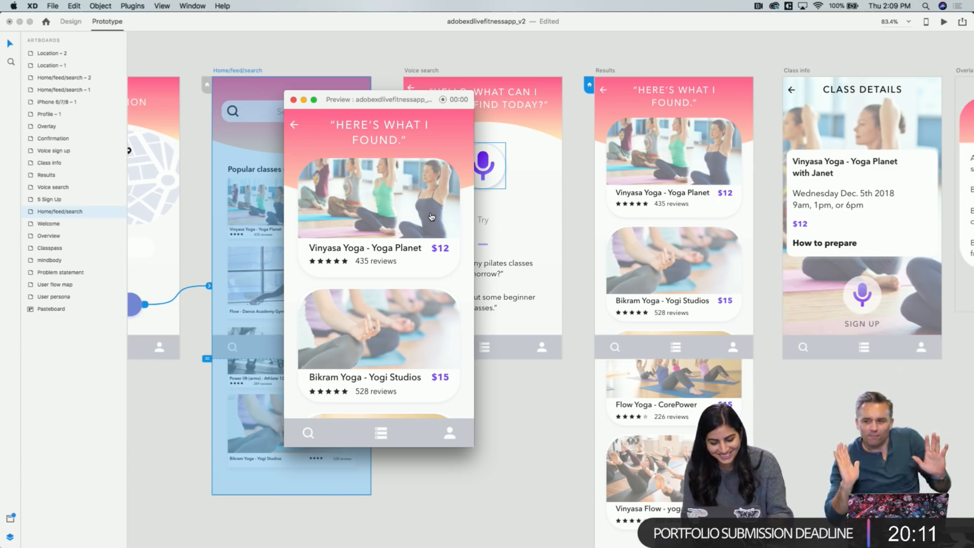
{"action": "scroll", "coordinate": [425, 252], "scroll_direction": "down", "scroll_amount": 5}
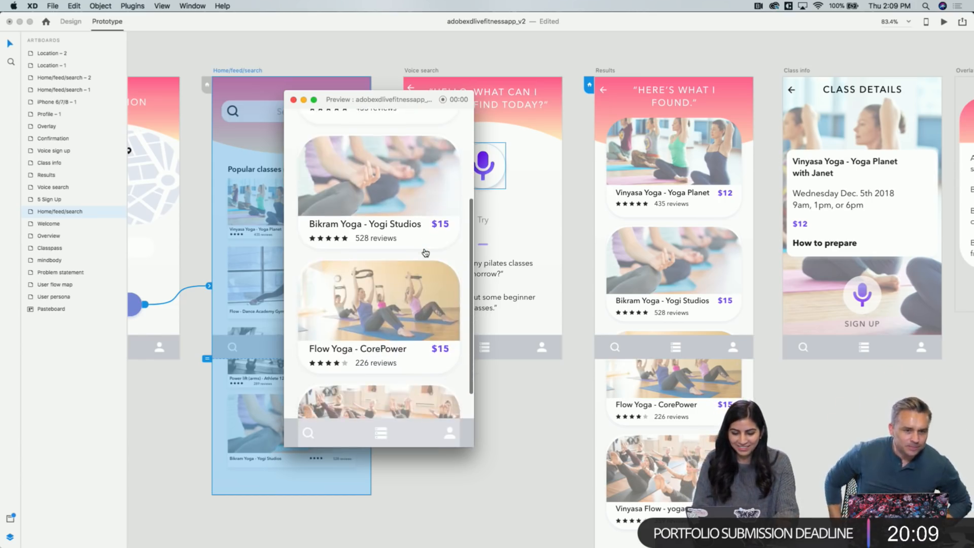
{"action": "scroll", "coordinate": [425, 252], "scroll_direction": "up", "scroll_amount": 5}
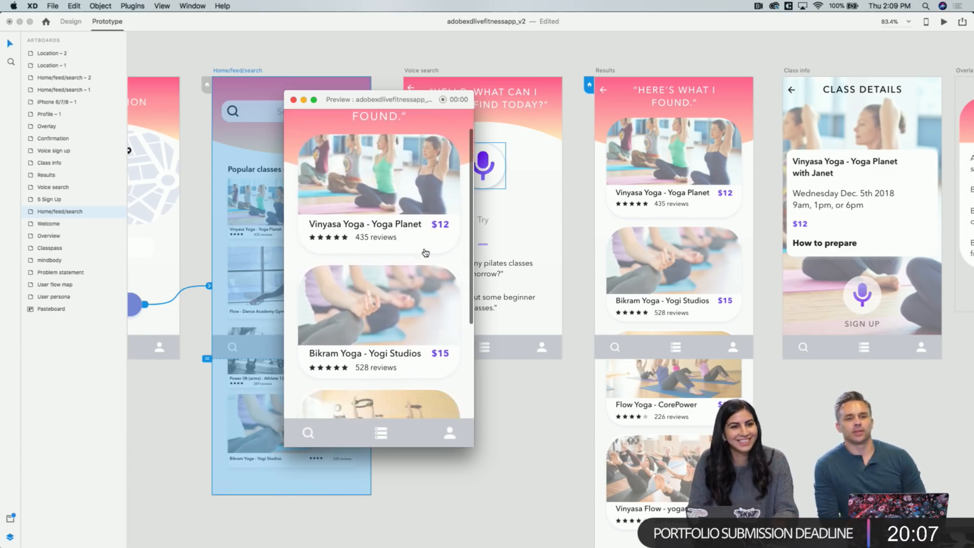
{"action": "scroll", "coordinate": [425, 252], "scroll_direction": "down", "scroll_amount": 2}
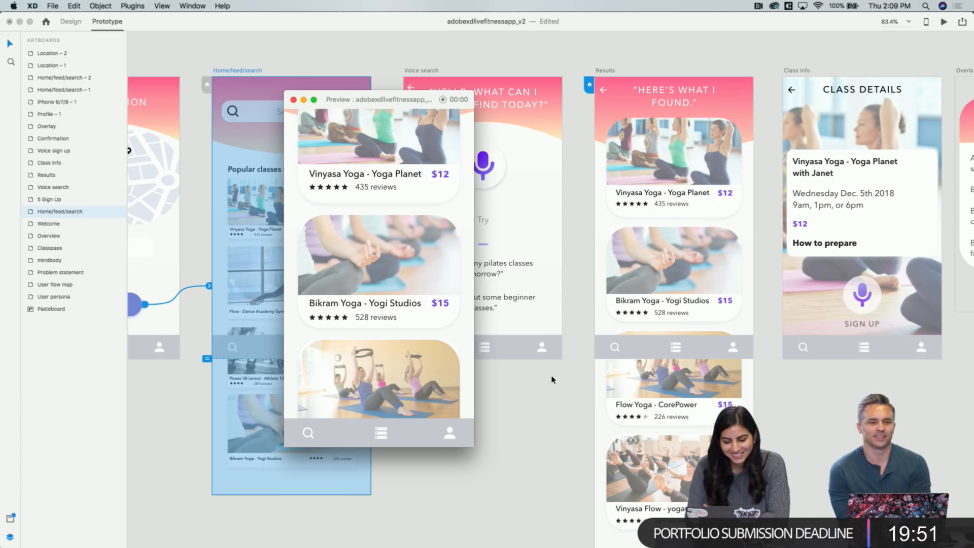
{"action": "left_click", "coordinate": [550, 409]}
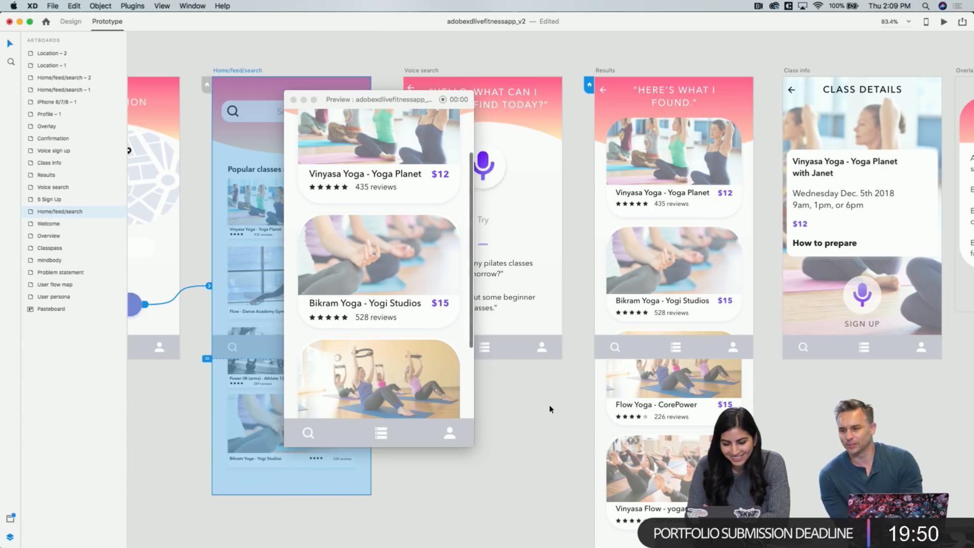
{"action": "left_click", "coordinate": [293, 100]}
Examine the prototype links of the Vinyasa Yoga result card, the Class info microphone and the Voice sign up artboard
{"action": "scroll", "coordinate": [411, 203], "scroll_direction": "right", "scroll_amount": 1}
{"action": "scroll", "coordinate": [411, 203], "scroll_direction": "right", "scroll_amount": 4}
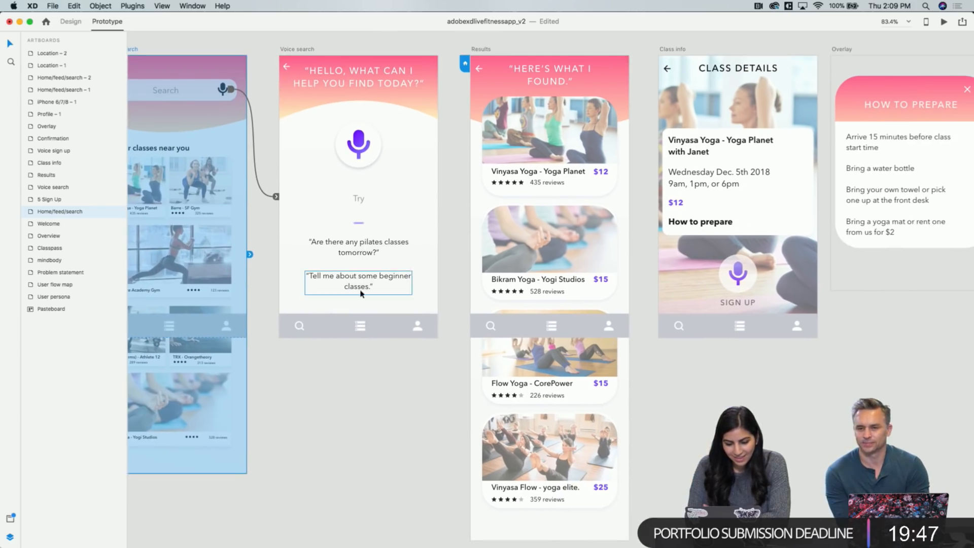
{"action": "scroll", "coordinate": [355, 243], "scroll_direction": "right", "scroll_amount": 6}
{"action": "left_click", "coordinate": [416, 122]}
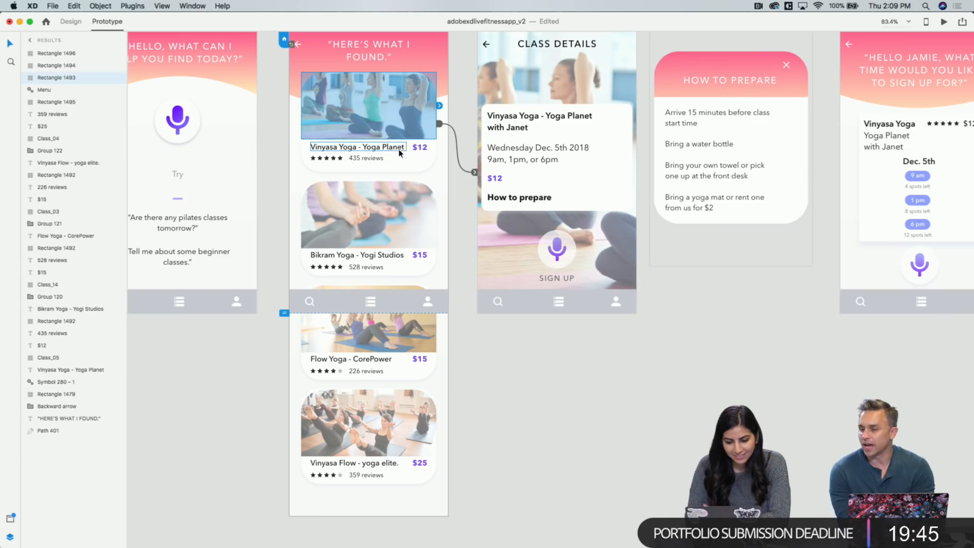
{"action": "scroll", "coordinate": [548, 203], "scroll_direction": "right", "scroll_amount": 2}
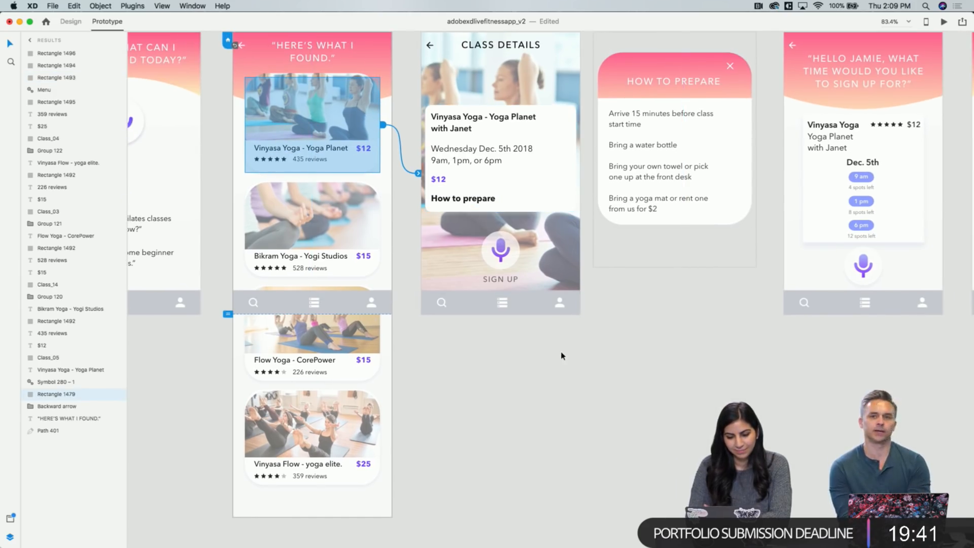
{"action": "left_click", "coordinate": [511, 259]}
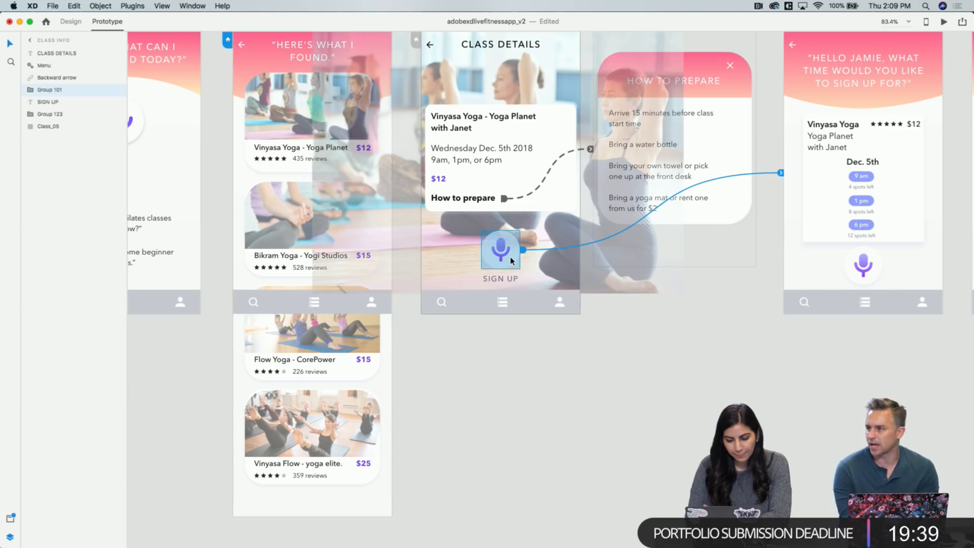
{"action": "scroll", "coordinate": [560, 338], "scroll_direction": "up", "scroll_amount": 2}
{"action": "scroll", "coordinate": [560, 339], "scroll_direction": "right", "scroll_amount": 2}
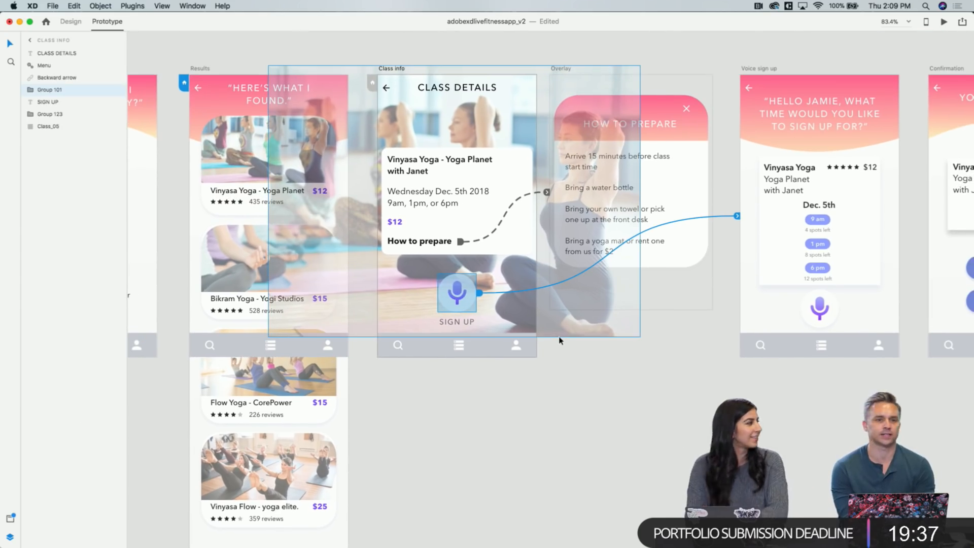
{"action": "left_click", "coordinate": [588, 383]}
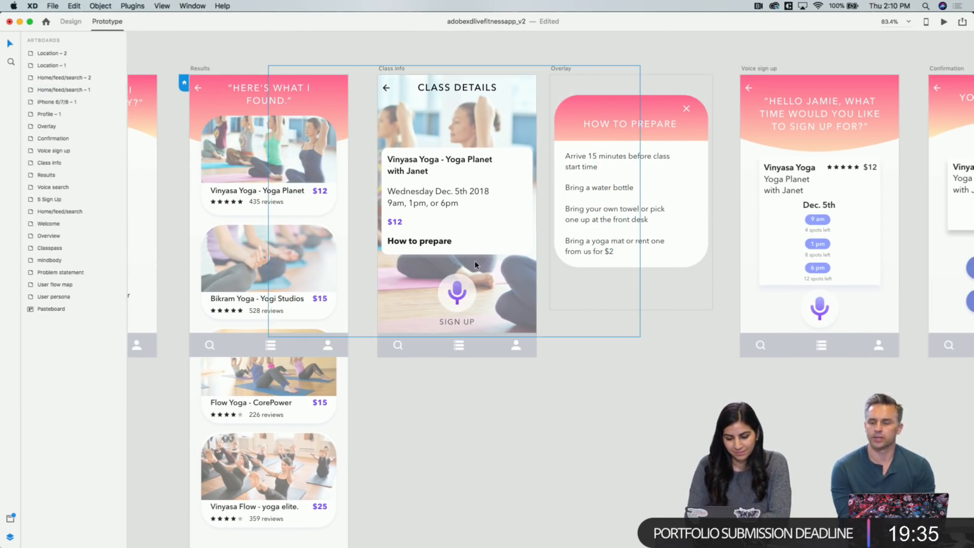
{"action": "left_click", "coordinate": [457, 298]}
{"action": "left_click", "coordinate": [738, 216]}
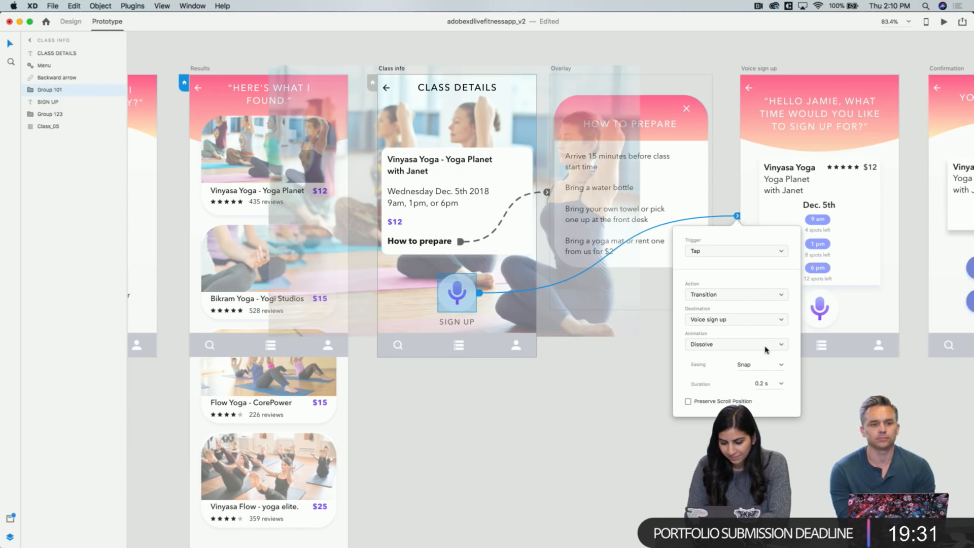
{"action": "left_click", "coordinate": [621, 426]}
{"action": "scroll", "coordinate": [620, 424], "scroll_direction": "right", "scroll_amount": 5}
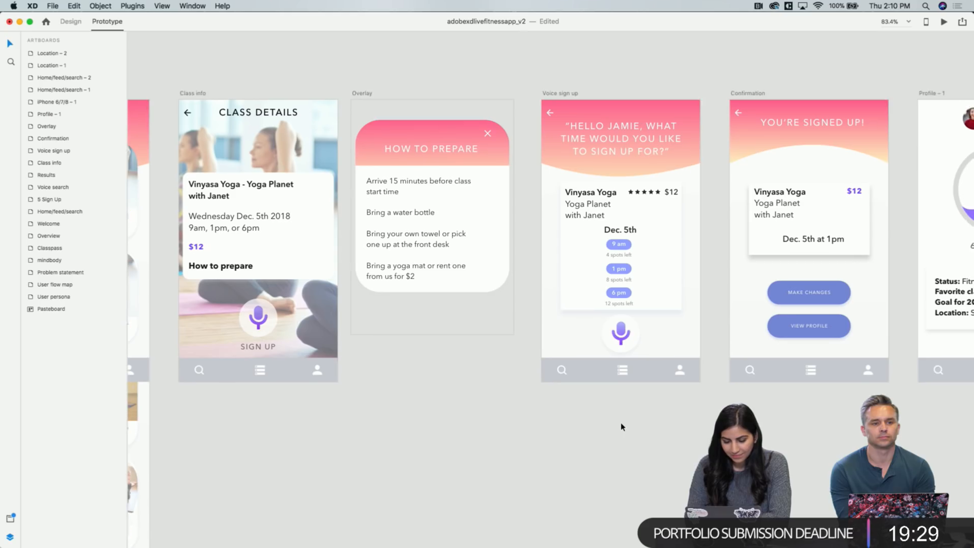
{"action": "left_click", "coordinate": [560, 96]}
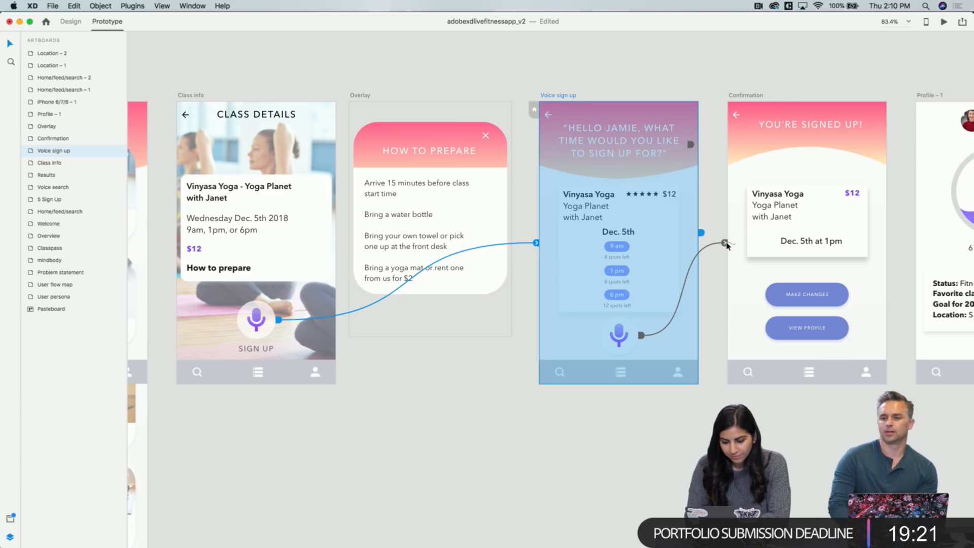
Examine the Voice sign up microphone's link to Confirmation and the artboard's timed speech playback settings
{"action": "left_click", "coordinate": [725, 243]}
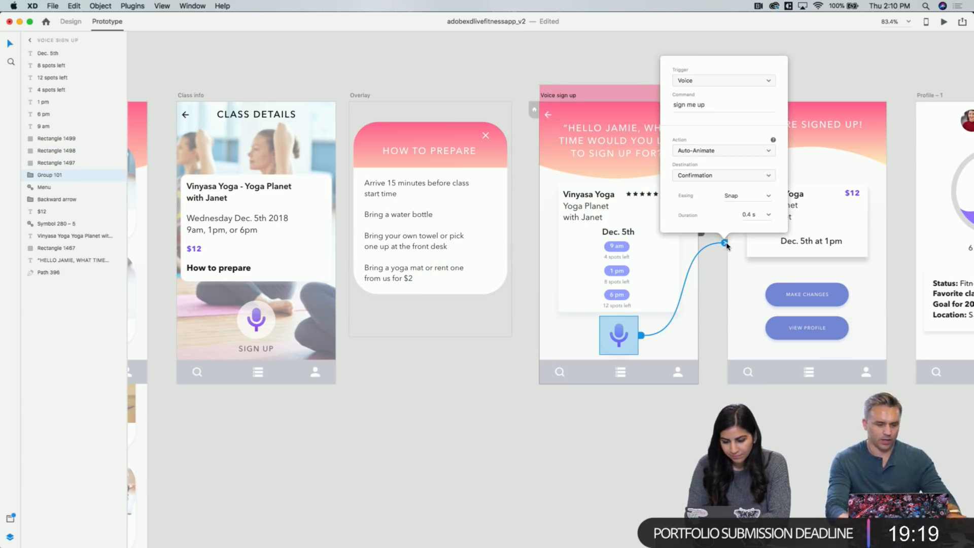
{"action": "left_click", "coordinate": [687, 244]}
{"action": "left_click", "coordinate": [700, 233]}
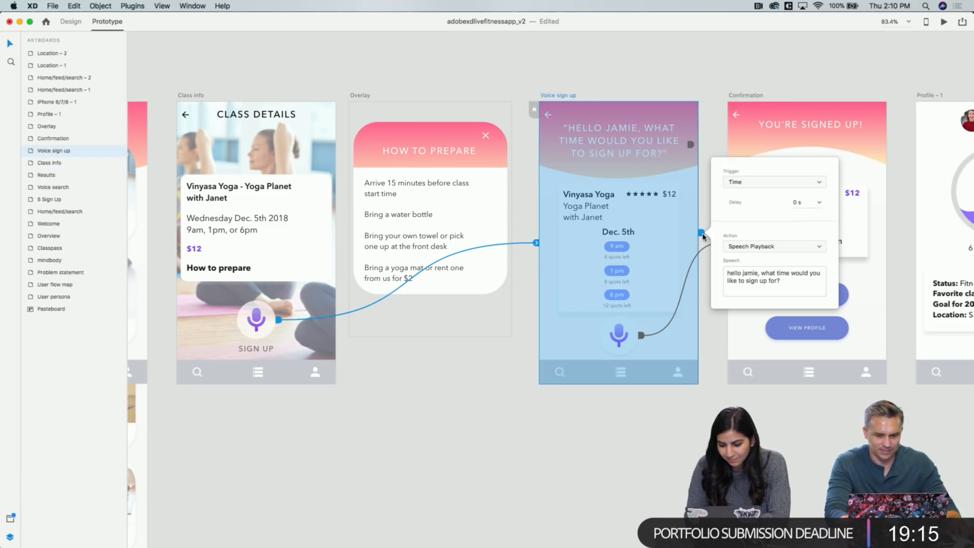
{"action": "left_click", "coordinate": [703, 201]}
Change the voice command on the Voice sign up microphone's link to Confirmation to "9 am"
{"action": "left_click", "coordinate": [619, 334]}
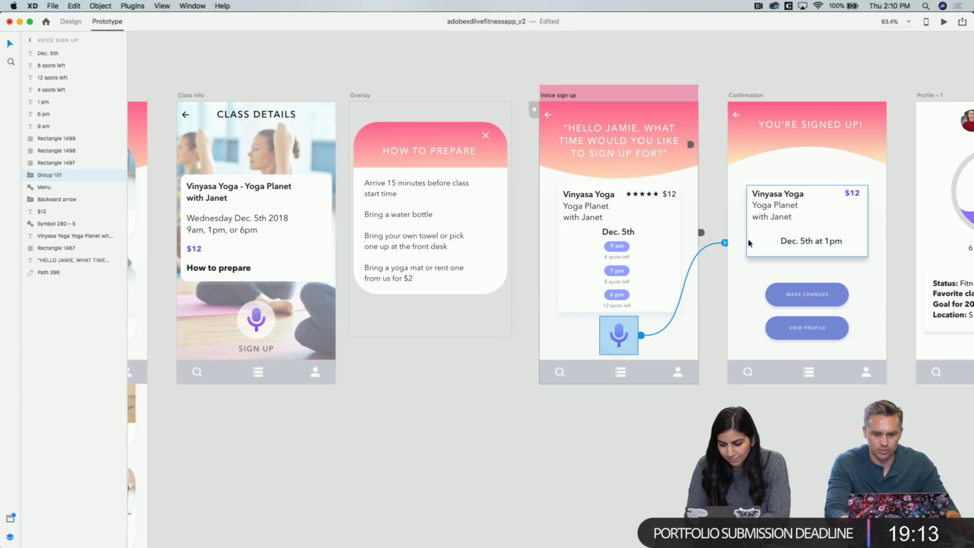
{"action": "left_click", "coordinate": [725, 243]}
{"action": "left_click_drag", "start_coordinate": [709, 105], "coordinate": [663, 107]}
{"action": "type", "text": "9 am"}
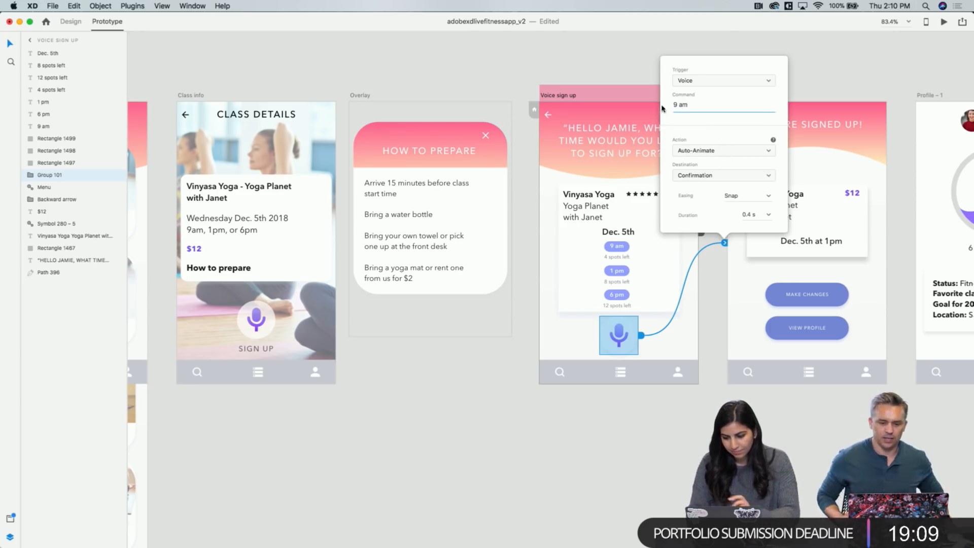
{"action": "left_click", "coordinate": [808, 80]}
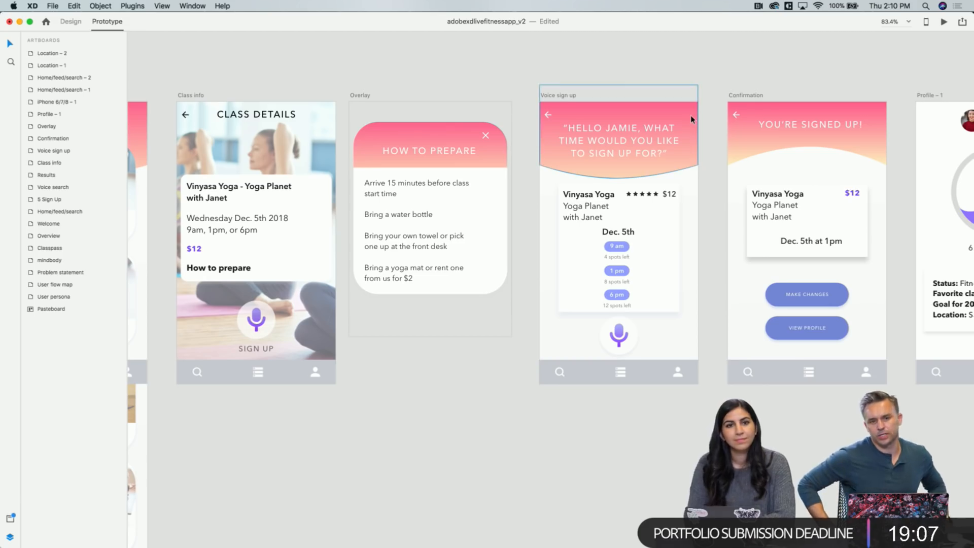
In Design mode, rename the gradient header shape's layer on the Voice sign up artboard to "Path 40"
{"action": "scroll", "coordinate": [691, 119], "scroll_direction": "right", "scroll_amount": 5}
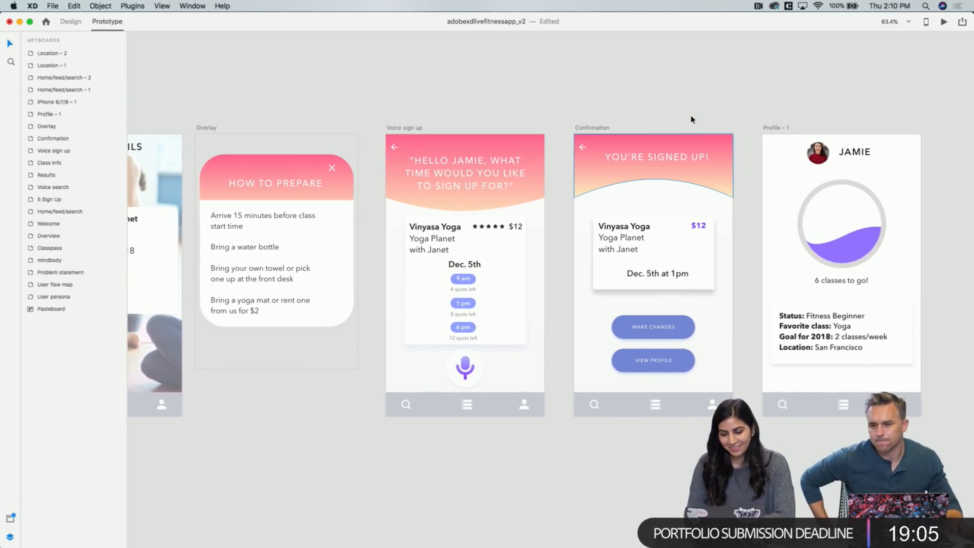
{"action": "scroll", "coordinate": [609, 97], "scroll_direction": "left", "scroll_amount": 3}
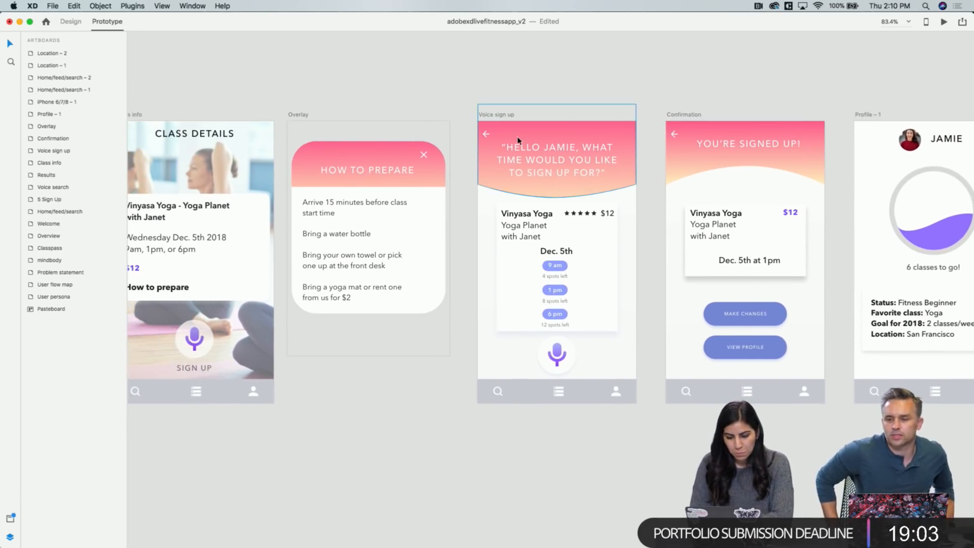
{"action": "left_click", "coordinate": [520, 137]}
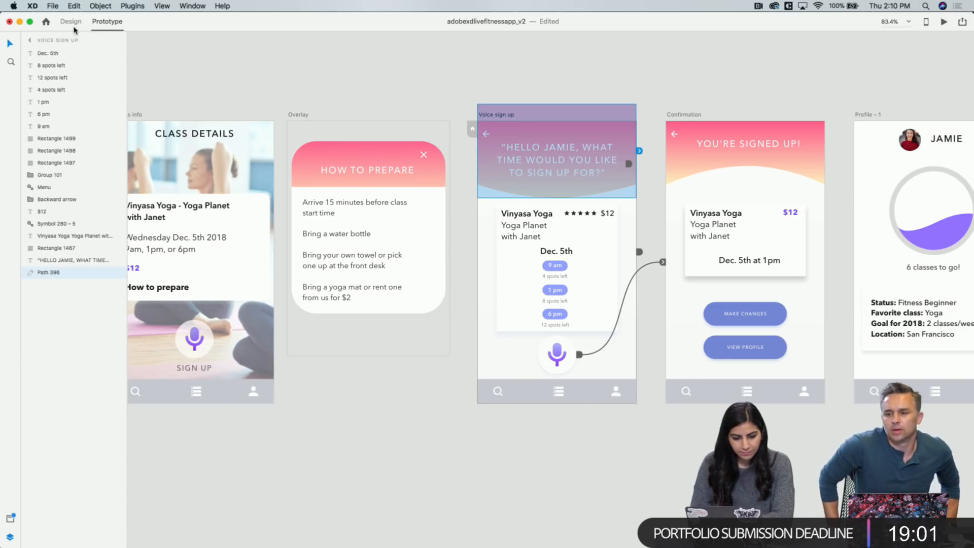
{"action": "left_click", "coordinate": [71, 22]}
{"action": "double_click", "coordinate": [50, 272]}
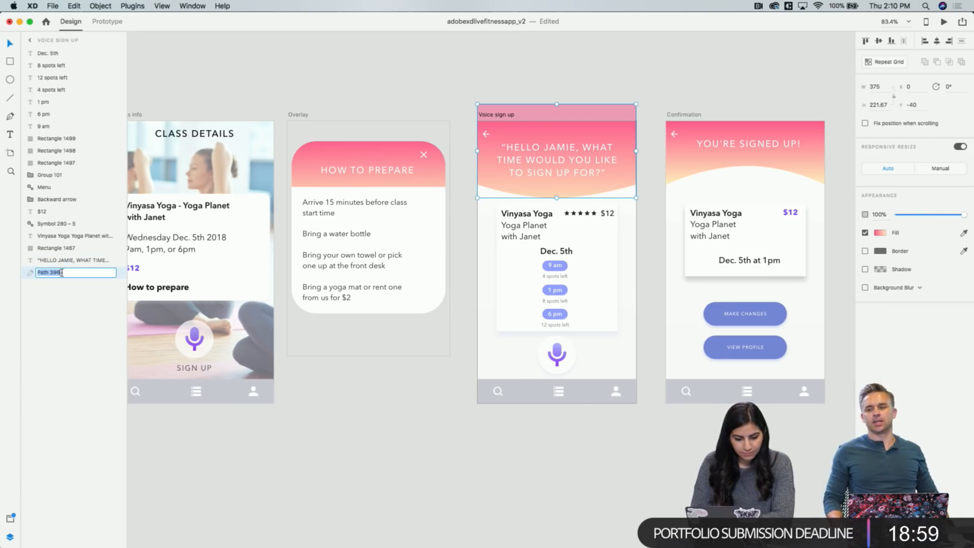
{"action": "left_click", "coordinate": [61, 272]}
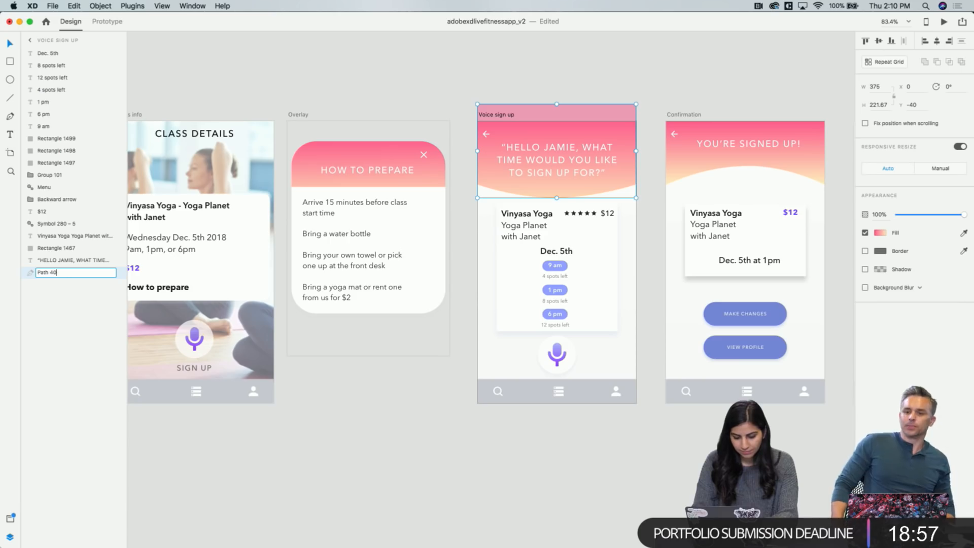
{"action": "type", "text": "40"}
{"action": "key", "text": "Return"}
Open the layer name of the gradient header shape on the Confirmation artboard for editing
{"action": "left_click", "coordinate": [684, 169]}
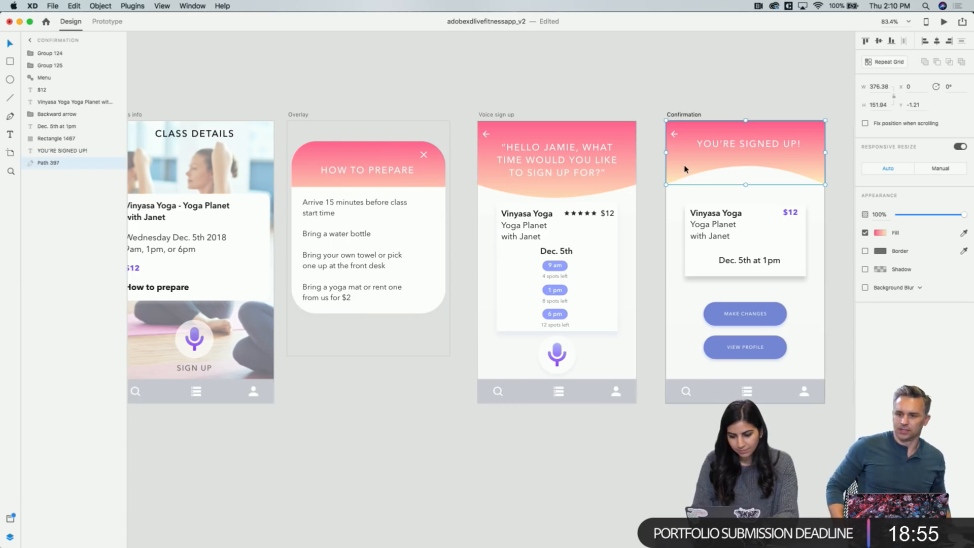
{"action": "double_click", "coordinate": [59, 163]}
{"action": "left_click", "coordinate": [57, 164]}
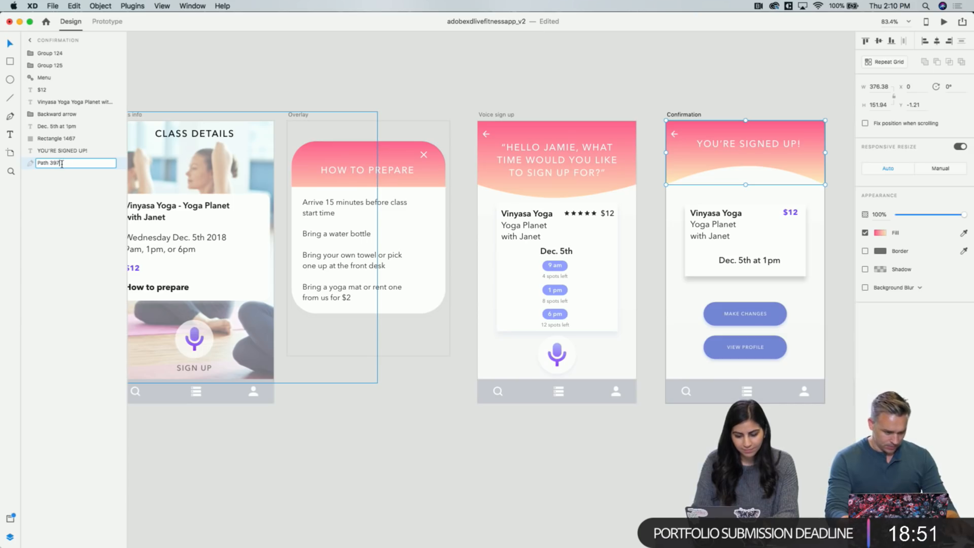
Rename the Confirmation artboard's header shape to Path 401 and check the layer name of the header shape on Voice sign up
{"action": "key", "text": "Return"}
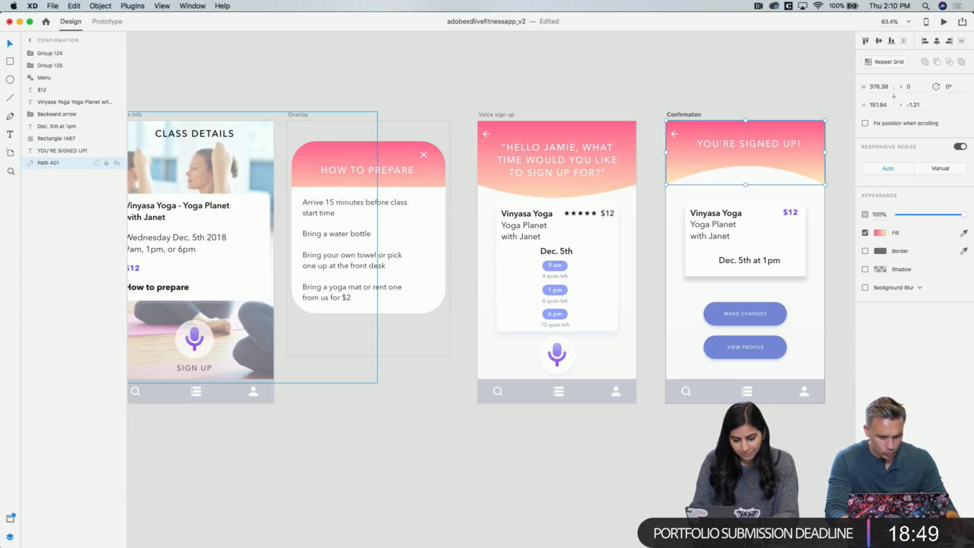
{"action": "left_click", "coordinate": [425, 111]}
{"action": "scroll", "coordinate": [425, 110], "scroll_direction": "right", "scroll_amount": 10}
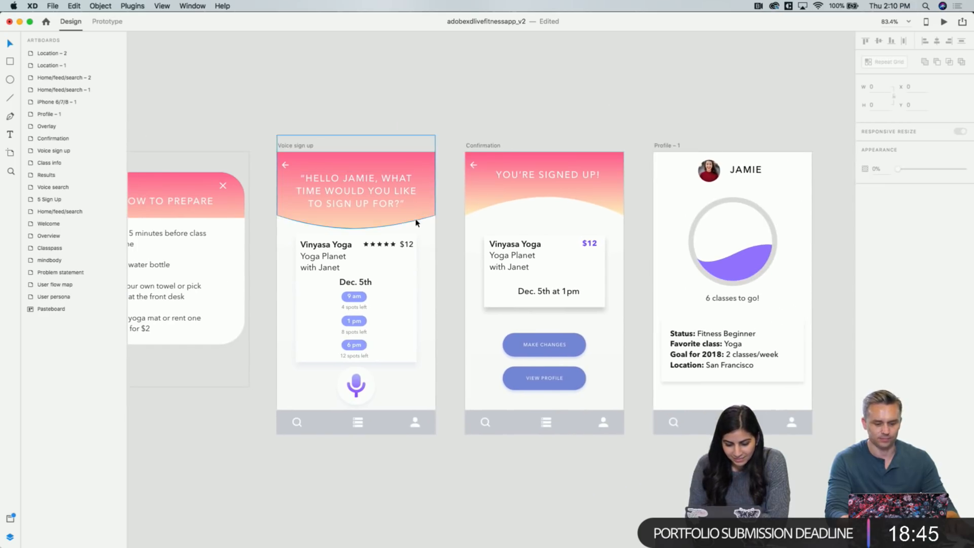
{"action": "scroll", "coordinate": [404, 217], "scroll_direction": "left", "scroll_amount": 3}
{"action": "scroll", "coordinate": [405, 217], "scroll_direction": "down", "scroll_amount": 2}
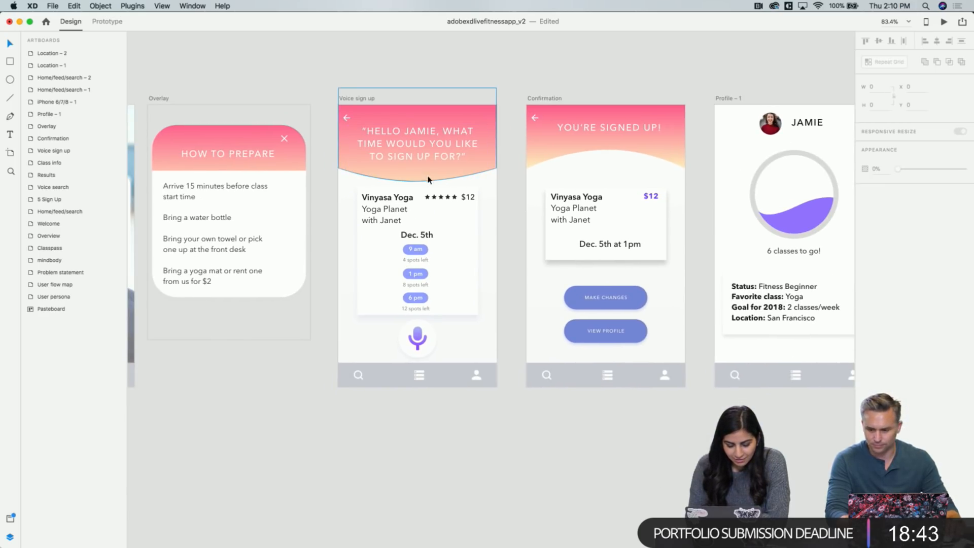
{"action": "left_click", "coordinate": [427, 179]}
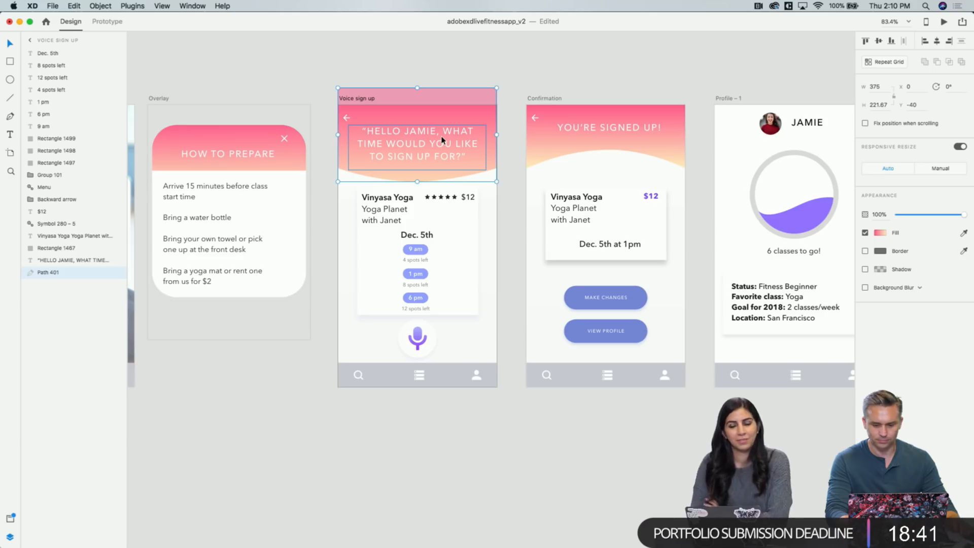
{"action": "scroll", "coordinate": [477, 143], "scroll_direction": "left", "scroll_amount": 1}
{"action": "scroll", "coordinate": [476, 143], "scroll_direction": "down", "scroll_amount": 1}
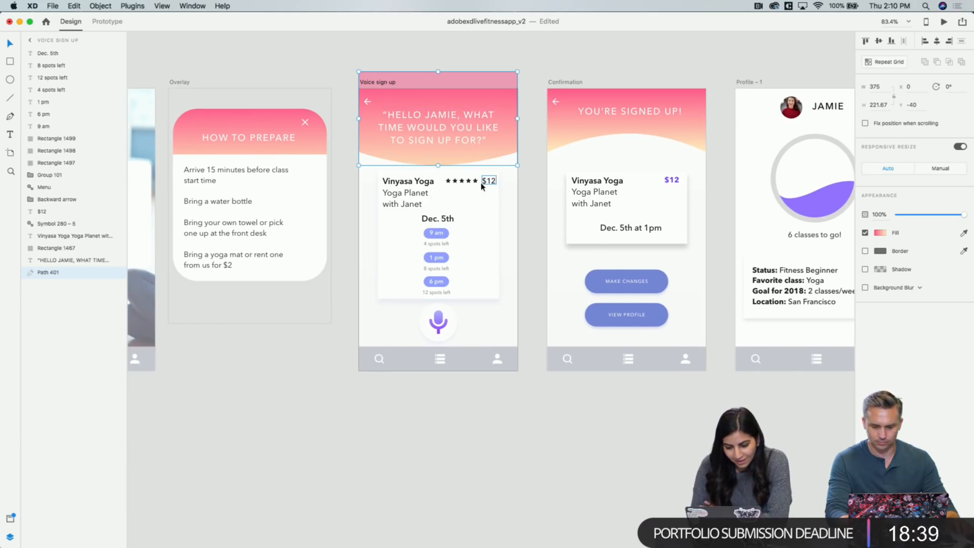
Switch to prototype mode and inspect the interaction on the Voice sign up artboard's heading text
{"action": "left_click", "coordinate": [107, 23]}
{"action": "left_click", "coordinate": [543, 70]}
{"action": "left_click", "coordinate": [491, 135]}
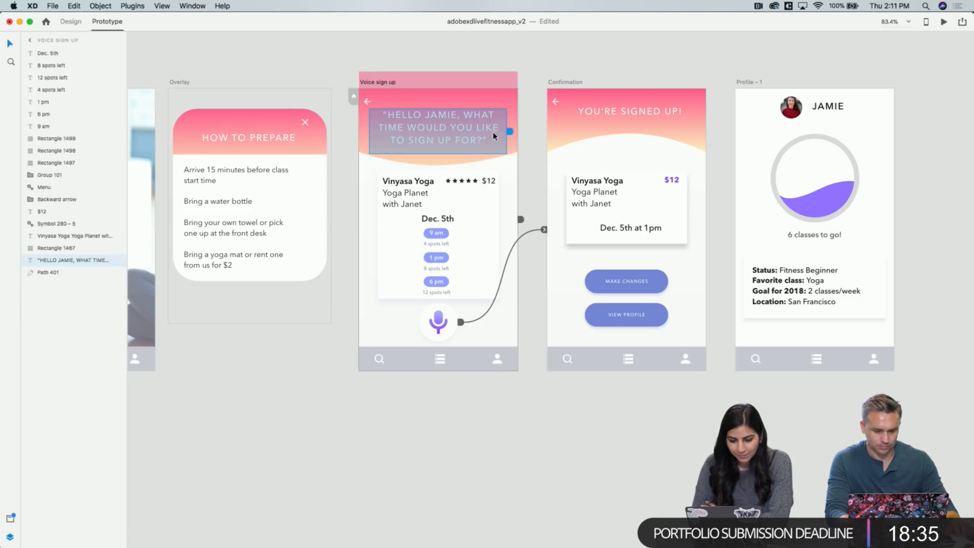
{"action": "left_click", "coordinate": [511, 133]}
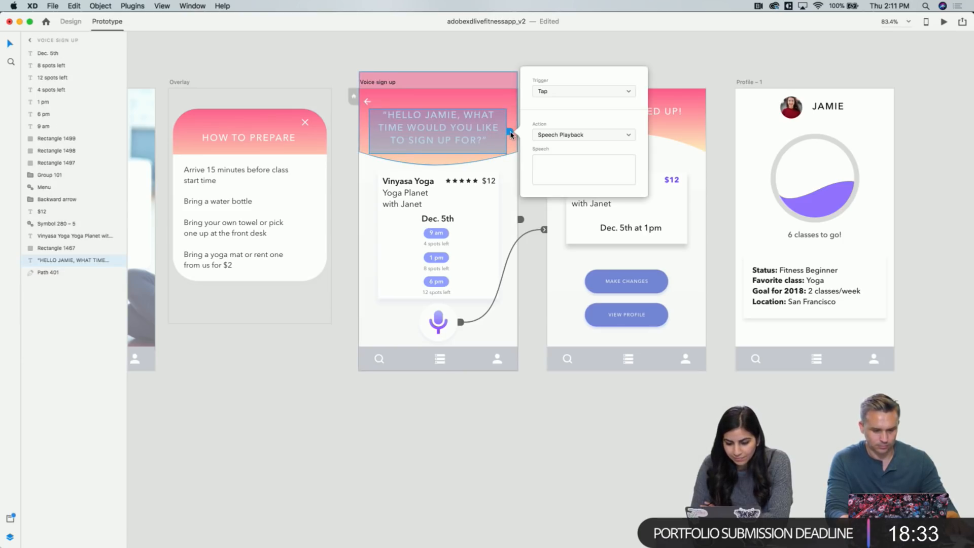
{"action": "left_click", "coordinate": [376, 66]}
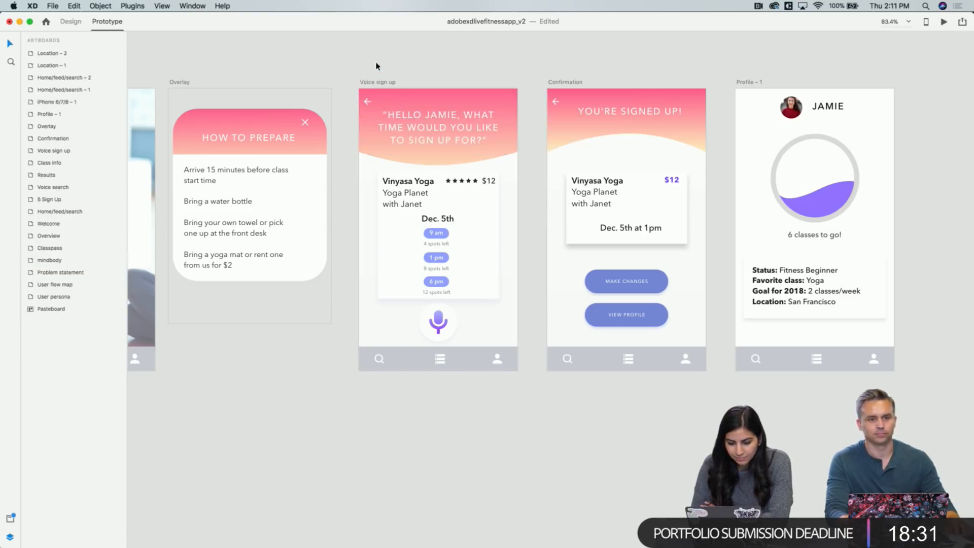
Inspect the Voice sign up artboard's speech playback interaction and the microphone's voice-triggered link to Confirmation
{"action": "left_click", "coordinate": [505, 218]}
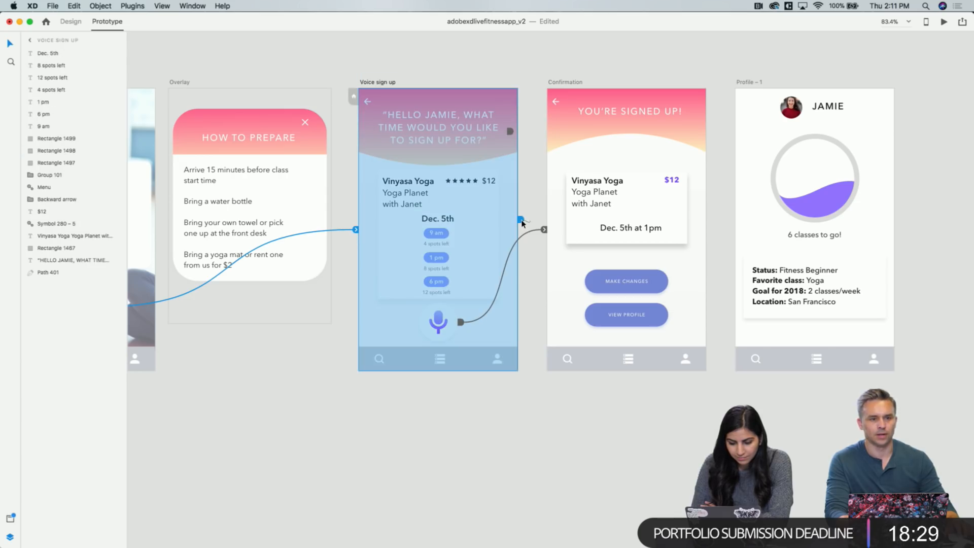
{"action": "left_click", "coordinate": [521, 221]}
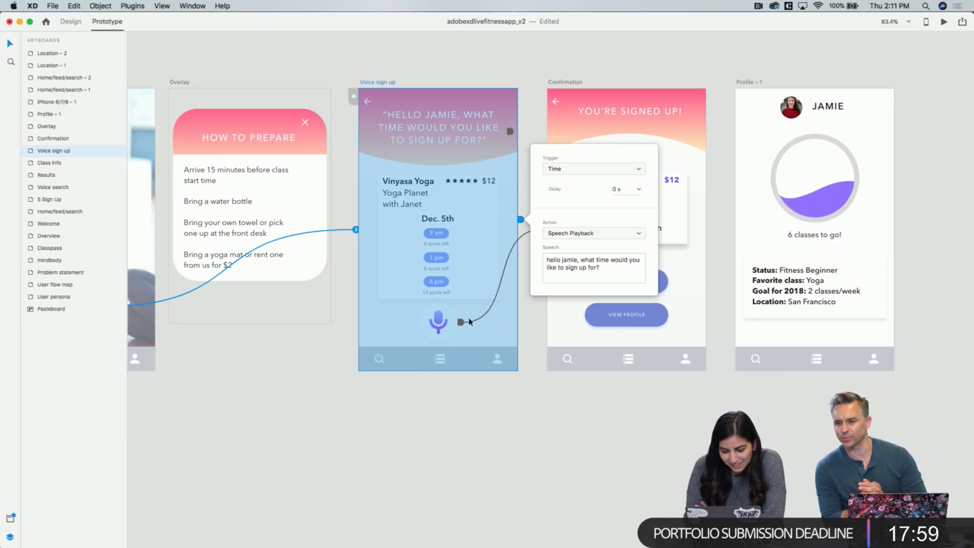
{"action": "left_click", "coordinate": [538, 314]}
{"action": "left_click", "coordinate": [449, 327]}
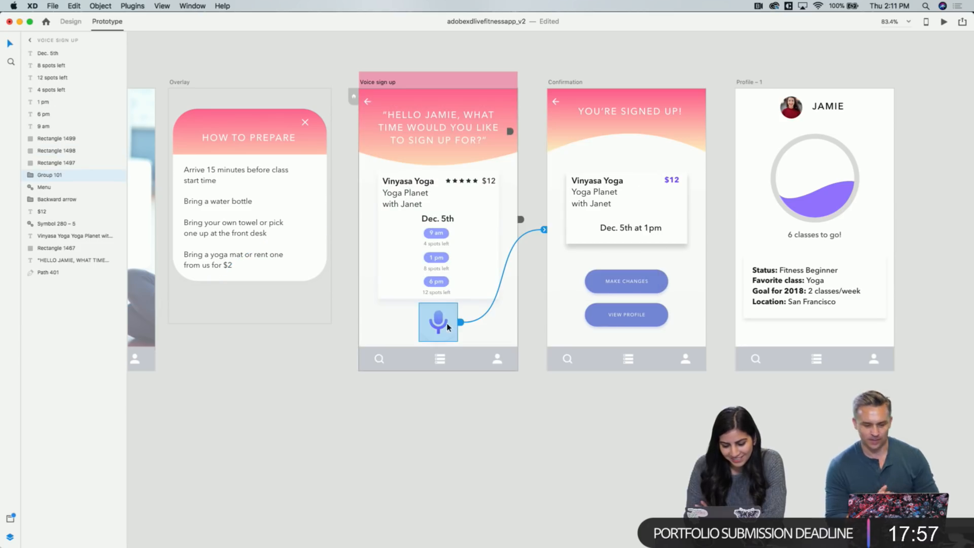
{"action": "left_click", "coordinate": [544, 230]}
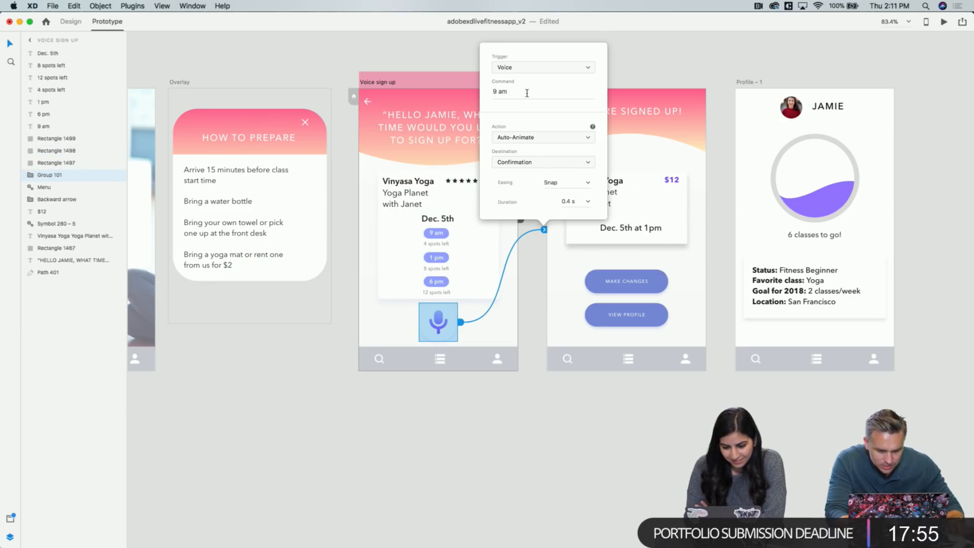
{"action": "left_click", "coordinate": [532, 292]}
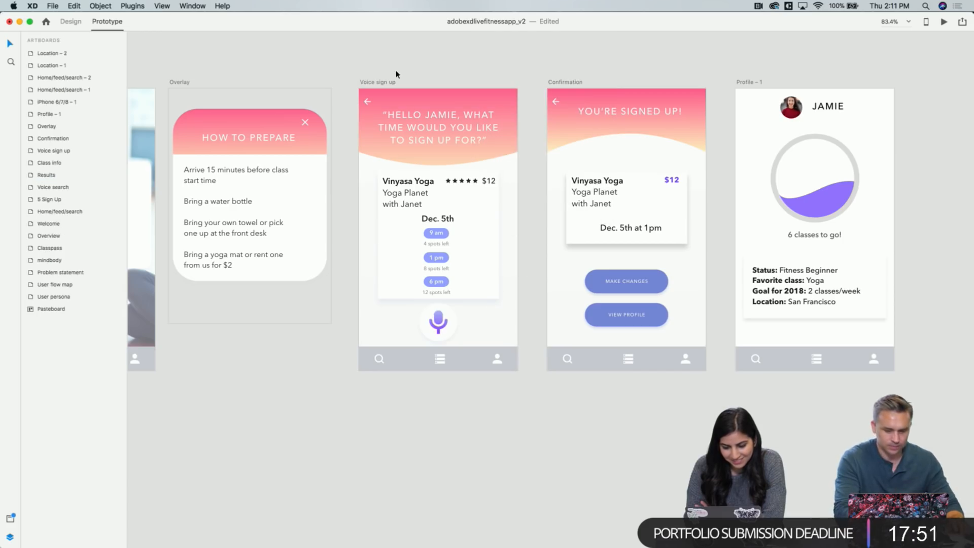
Set the easing of the microphone's Auto-Animate transition to Confirmation to Ease In-Out
{"action": "left_click", "coordinate": [381, 83]}
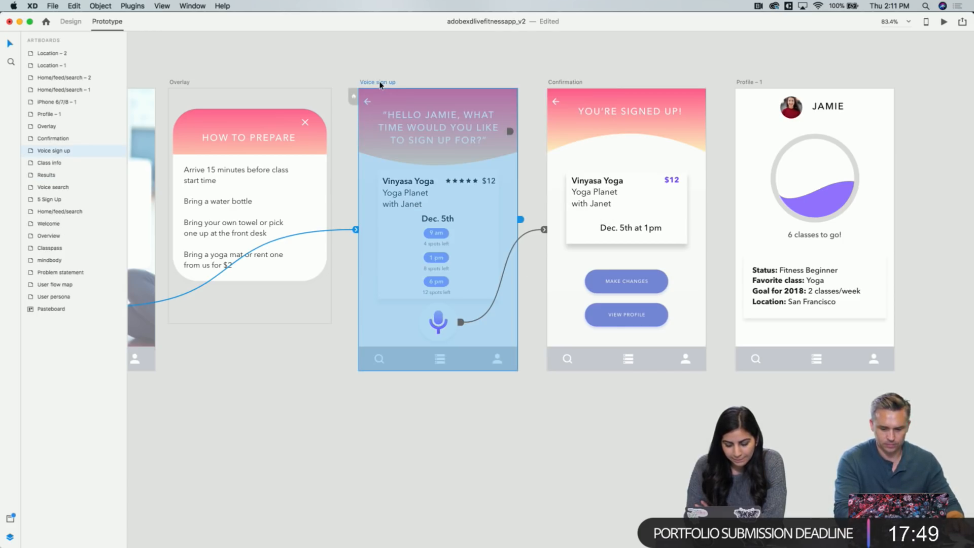
{"action": "left_click", "coordinate": [543, 229]}
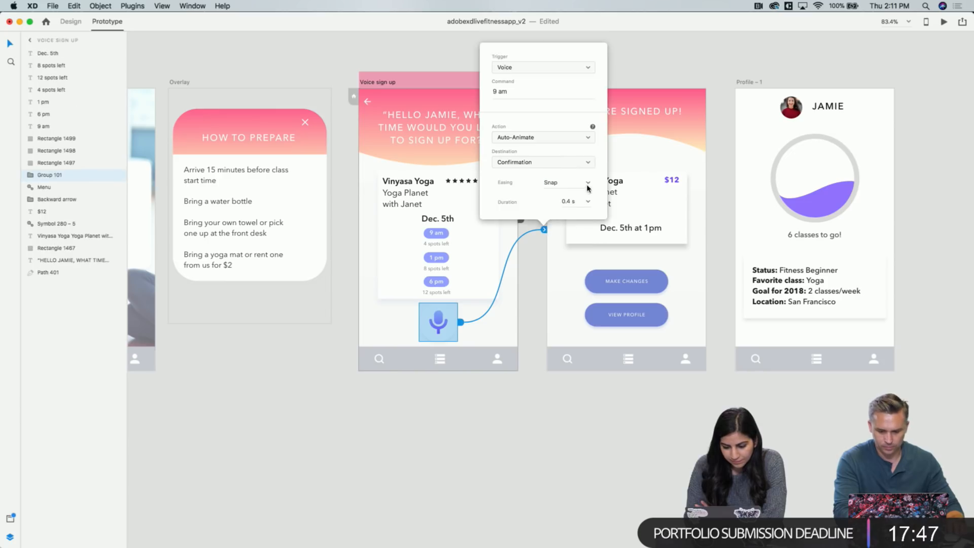
{"action": "left_click", "coordinate": [588, 187]}
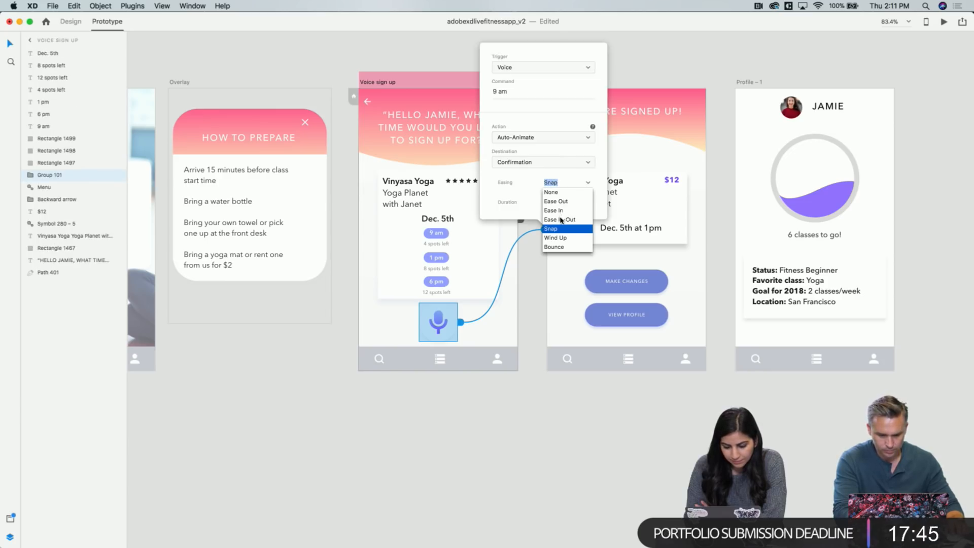
{"action": "left_click", "coordinate": [561, 220]}
{"action": "left_click", "coordinate": [522, 419]}
Preview the prototype starting from Voice sign up, test the voice command, and close the preview
{"action": "left_click", "coordinate": [389, 83]}
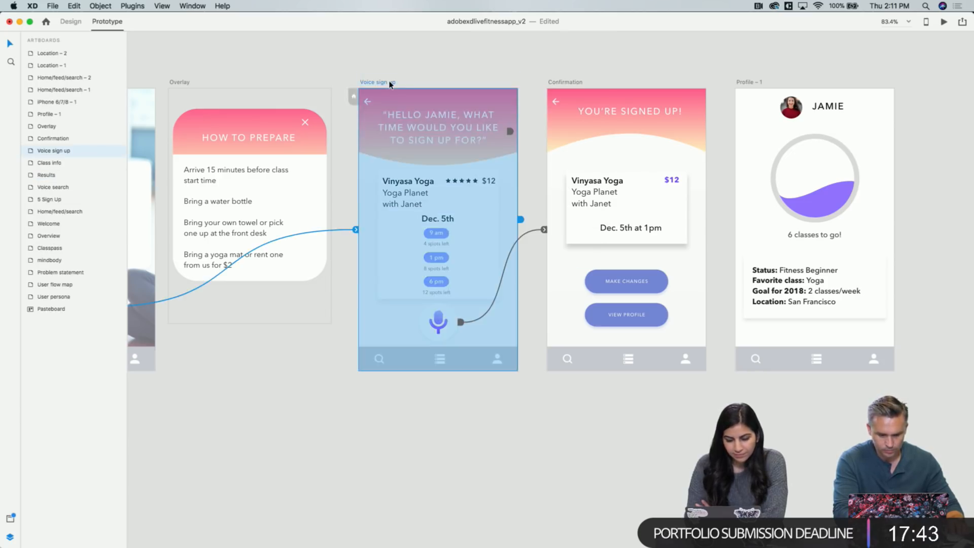
{"action": "left_click", "coordinate": [943, 22]}
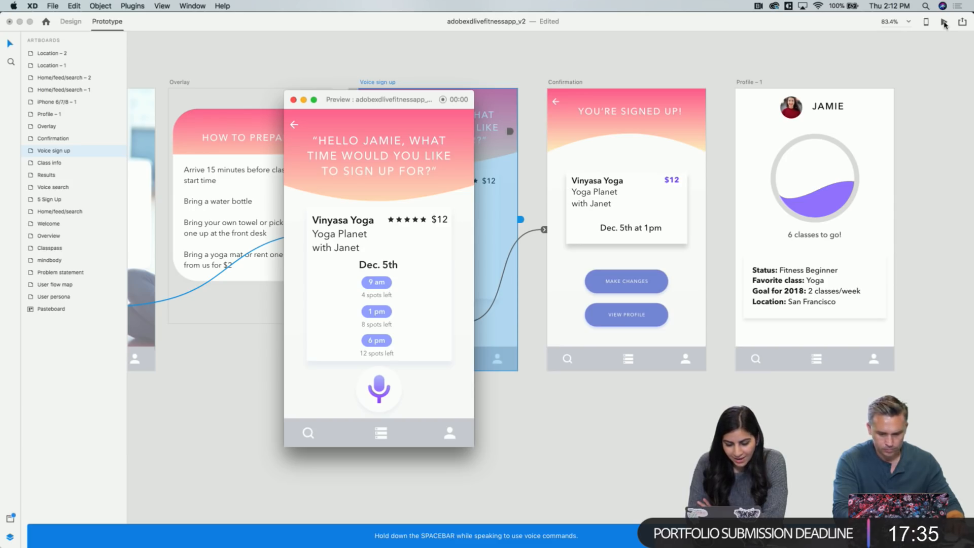
{"action": "key", "text": "space"}
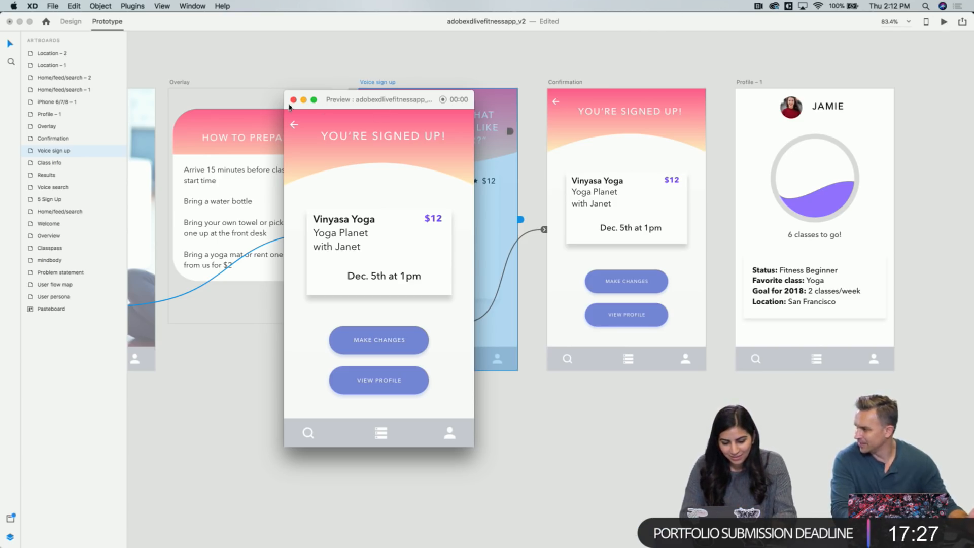
{"action": "left_click", "coordinate": [293, 99]}
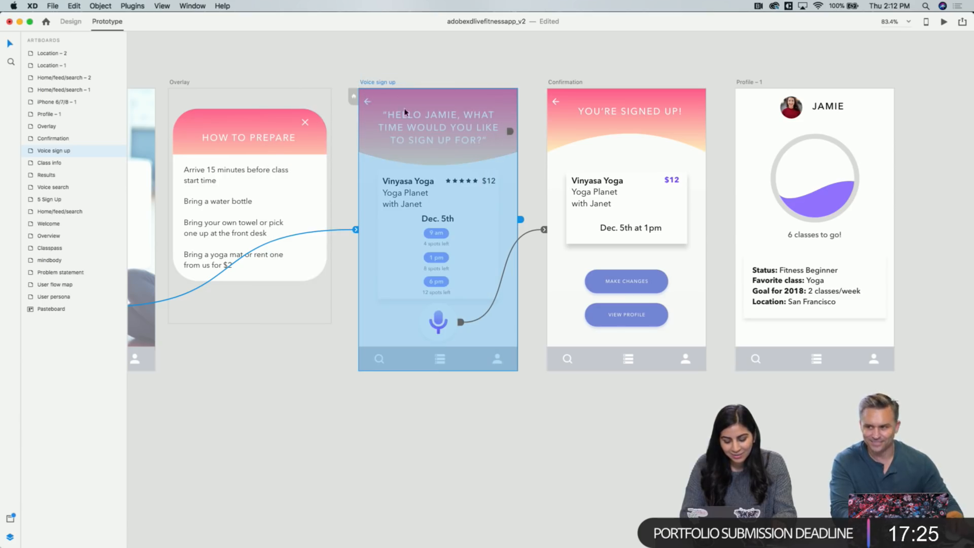
Review the Voice sign up artboard's timed speech playback settings and the microphone's Auto-Animate settings
{"action": "left_click", "coordinate": [429, 115]}
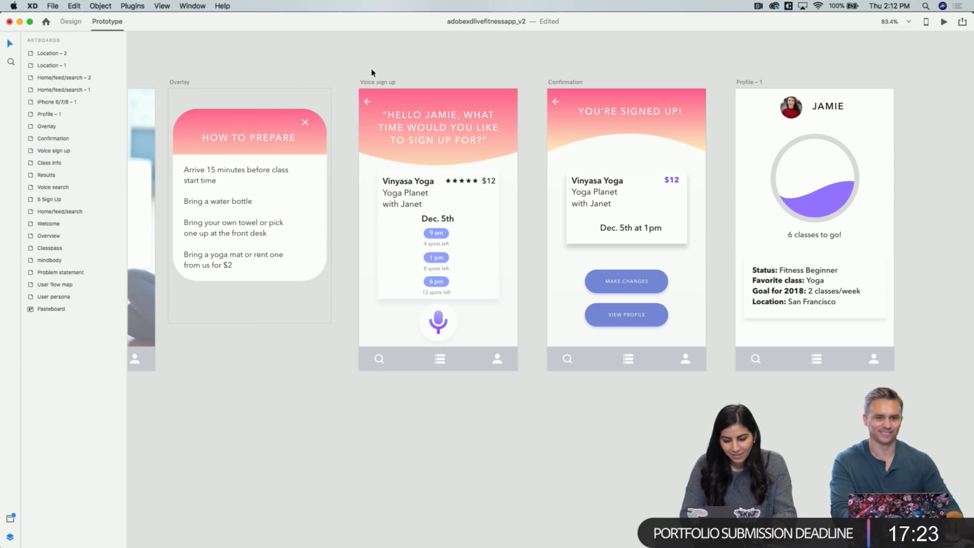
{"action": "left_click", "coordinate": [373, 85]}
{"action": "left_click", "coordinate": [521, 219]}
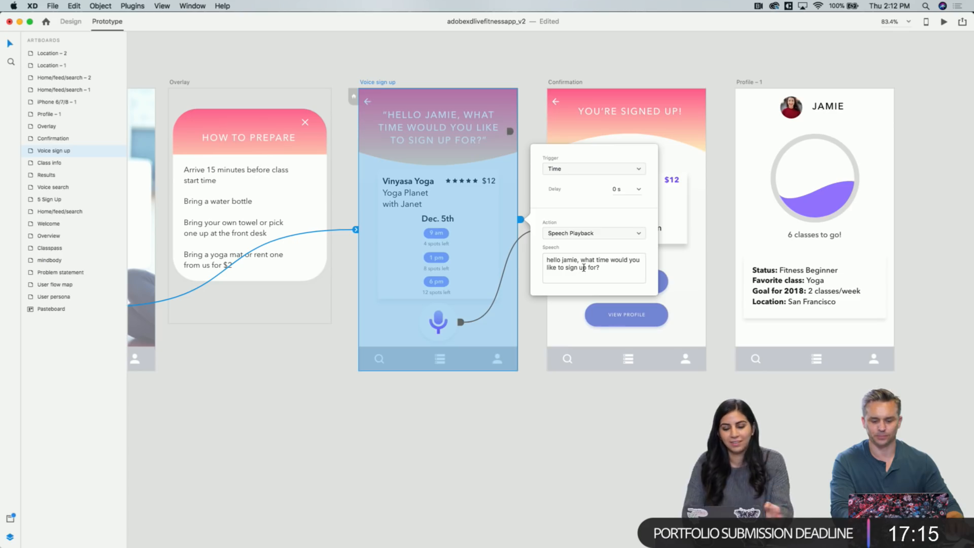
{"action": "left_click", "coordinate": [463, 428]}
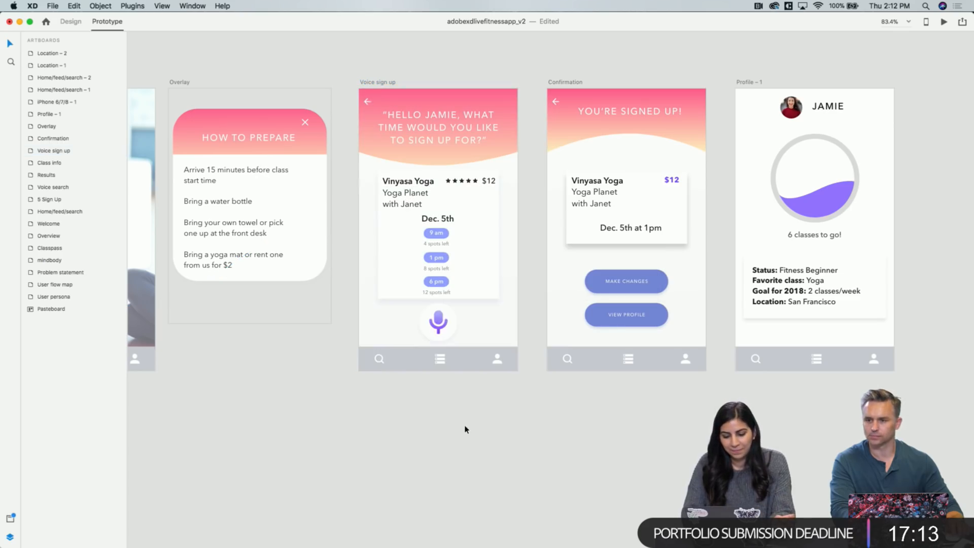
{"action": "left_click", "coordinate": [444, 321]}
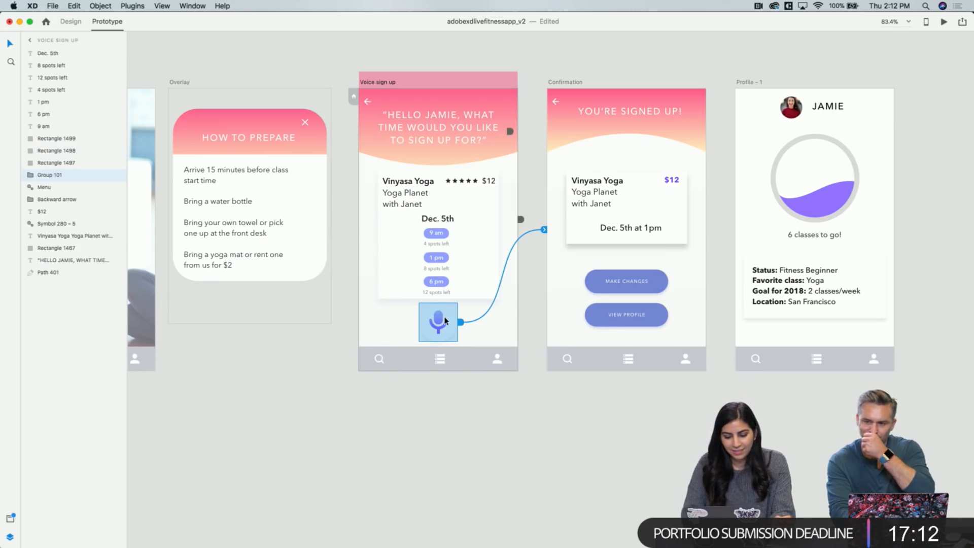
{"action": "left_click", "coordinate": [545, 232]}
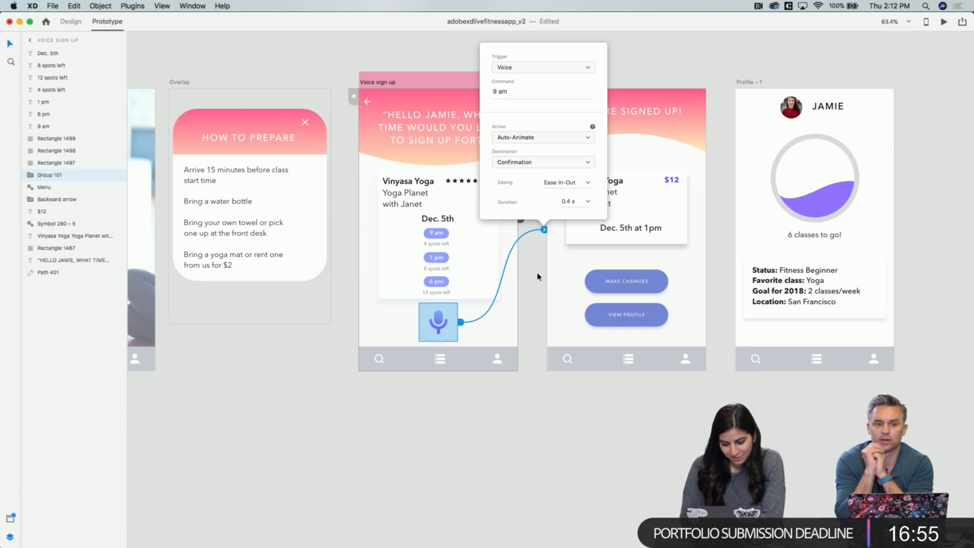
{"action": "left_click", "coordinate": [400, 46]}
Run the Voice sign up preview again to watch the transition to Confirmation, and close the preview window
{"action": "left_click", "coordinate": [373, 83]}
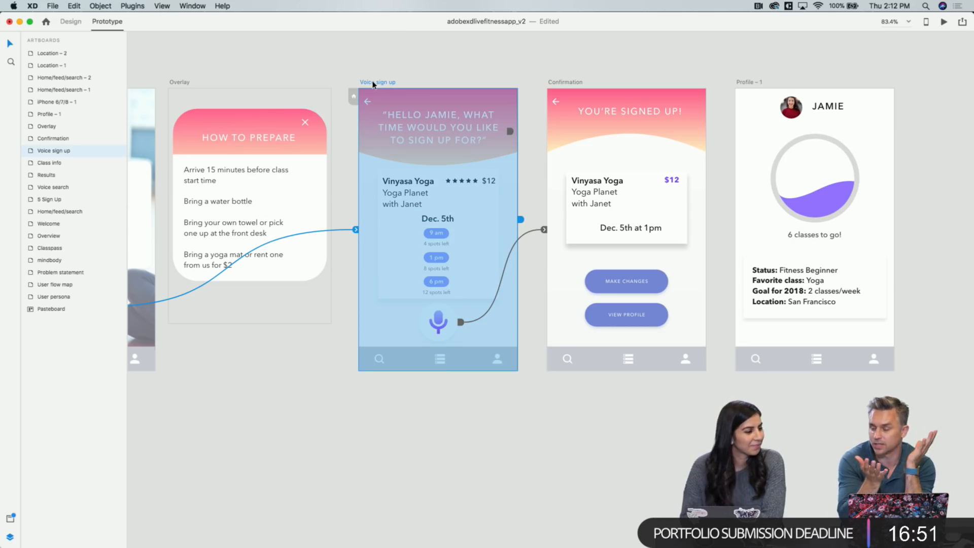
{"action": "left_click", "coordinate": [942, 23]}
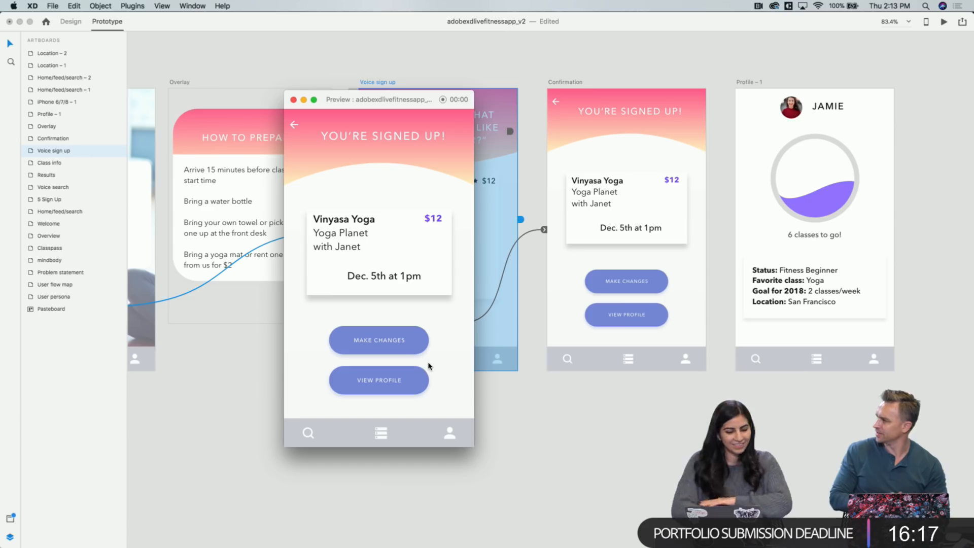
{"action": "left_click", "coordinate": [545, 232]}
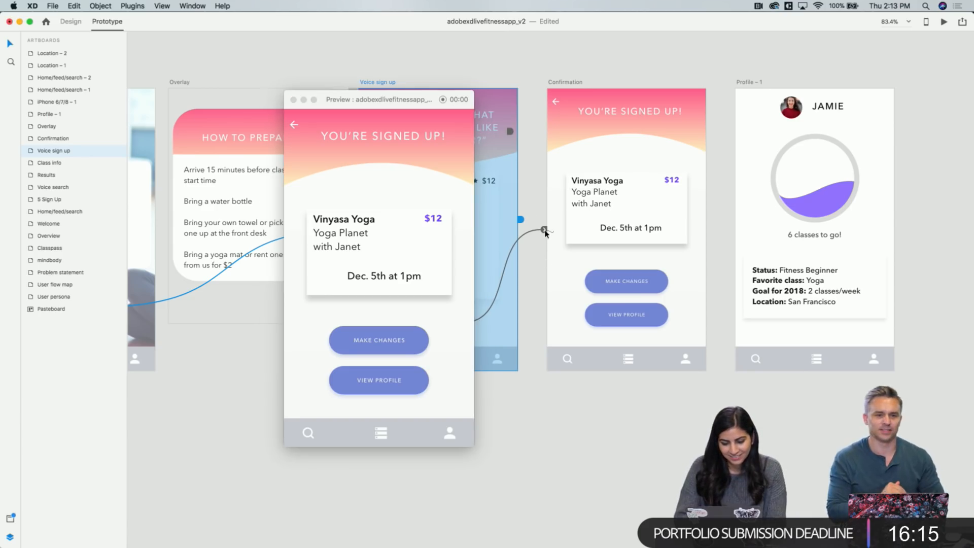
{"action": "left_click", "coordinate": [292, 99]}
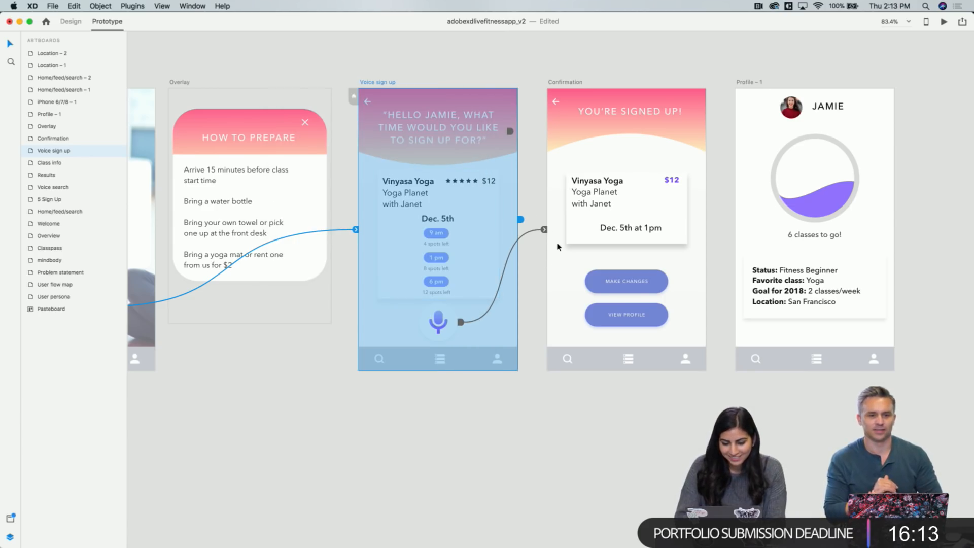
Examine the microphone's voice transition settings and the class time options on the Voice sign up card
{"action": "left_click", "coordinate": [543, 229]}
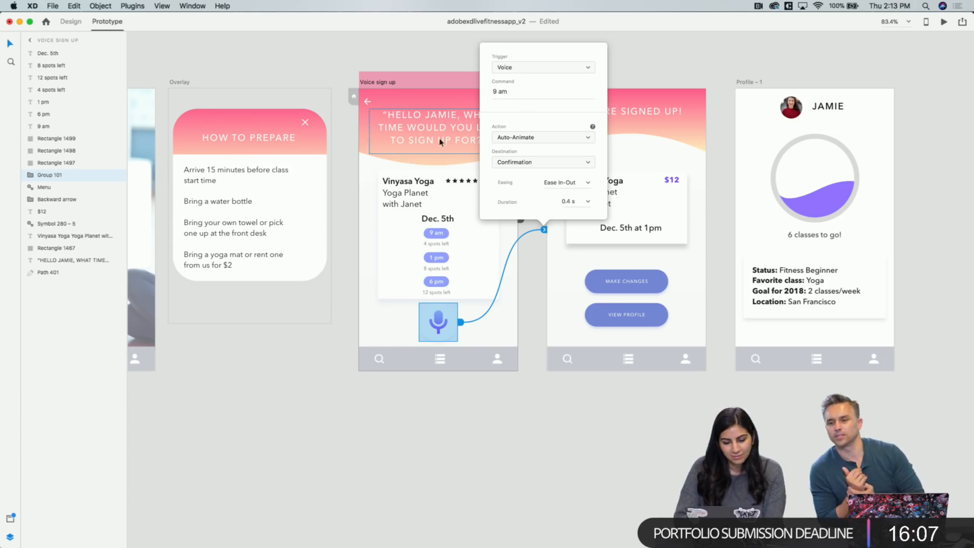
{"action": "left_click", "coordinate": [363, 399]}
{"action": "scroll", "coordinate": [425, 239], "scroll_direction": "up", "scroll_amount": 5}
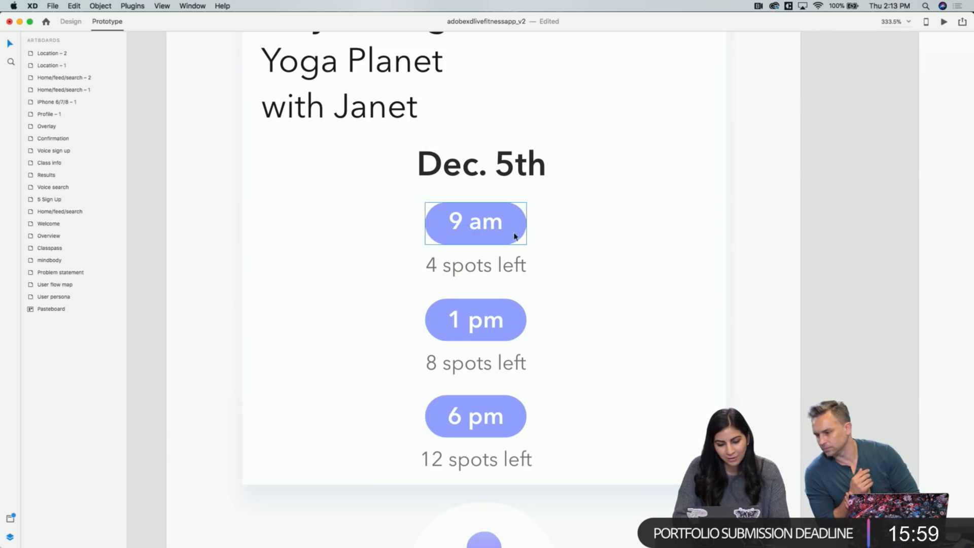
{"action": "scroll", "coordinate": [583, 359], "scroll_direction": "down", "scroll_amount": 5}
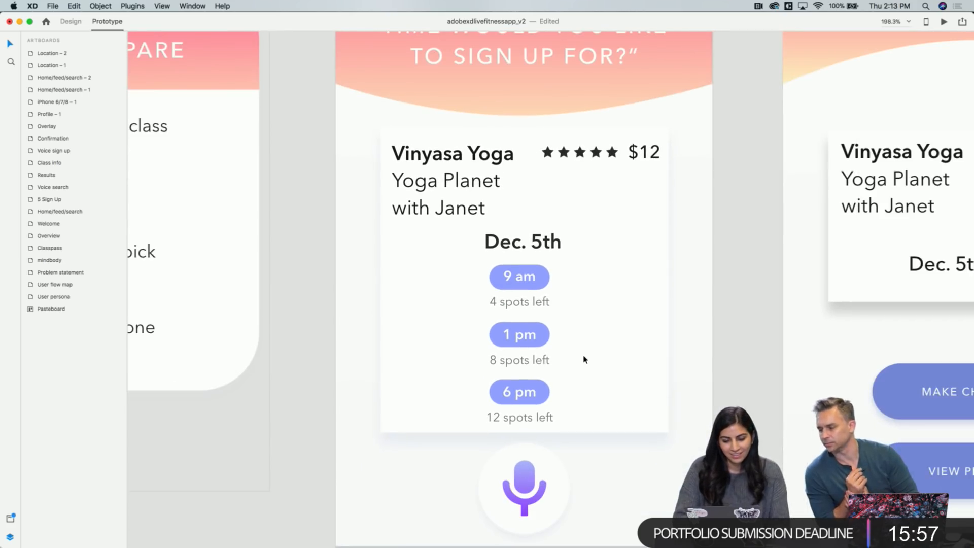
{"action": "scroll", "coordinate": [564, 362], "scroll_direction": "down", "scroll_amount": 5}
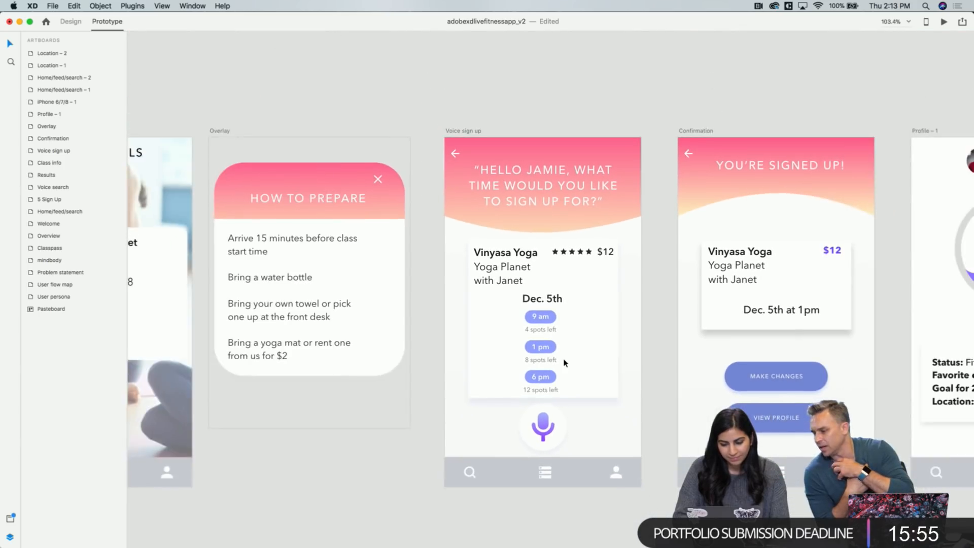
Change the class time on the Confirmation artboard's card so it reads "Dec. 5th at 9am"
{"action": "scroll", "coordinate": [564, 362], "scroll_direction": "right", "scroll_amount": 2}
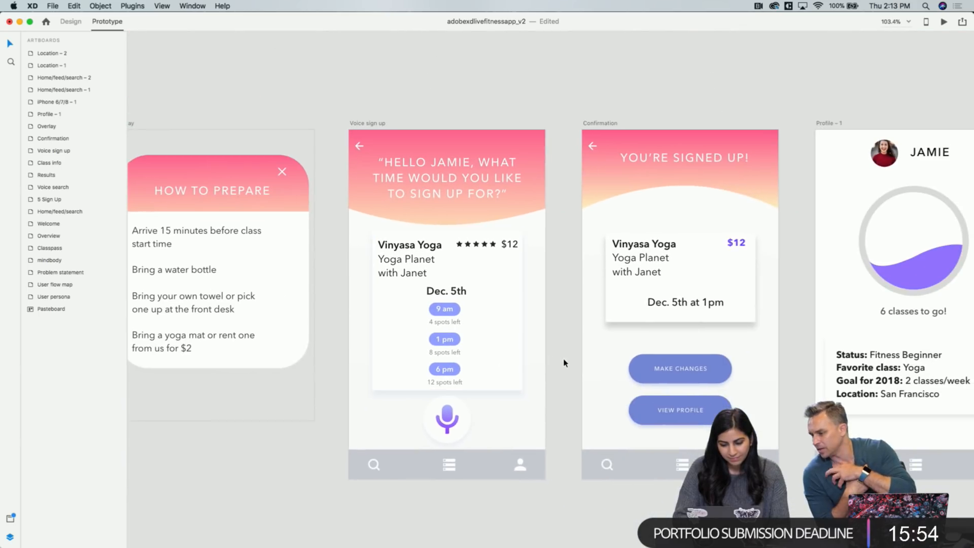
{"action": "double_click", "coordinate": [709, 305]}
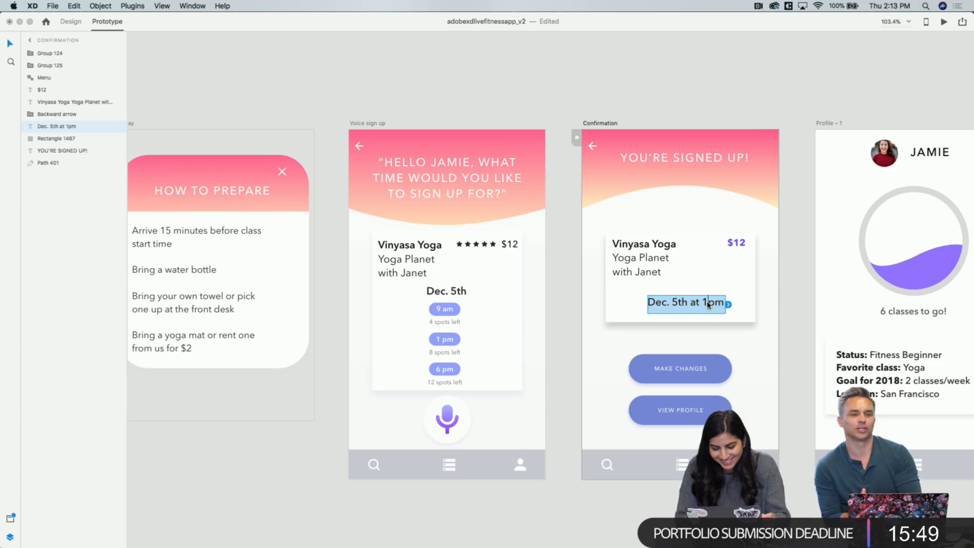
{"action": "left_click", "coordinate": [717, 302]}
{"action": "key", "text": "BackSpace"}
{"action": "key", "text": "BackSpace"}
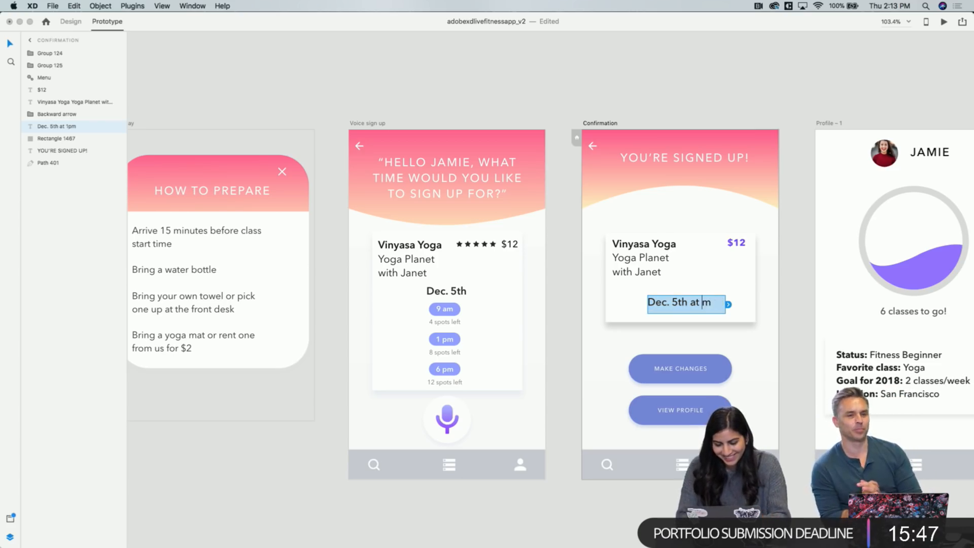
{"action": "type", "text": "9a"}
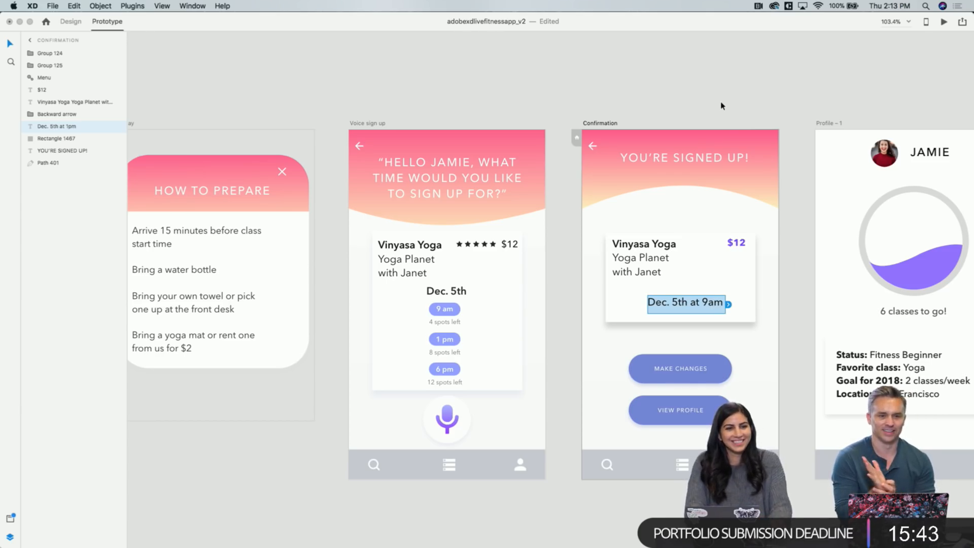
{"action": "key", "text": "Escape"}
{"action": "left_click", "coordinate": [722, 100]}
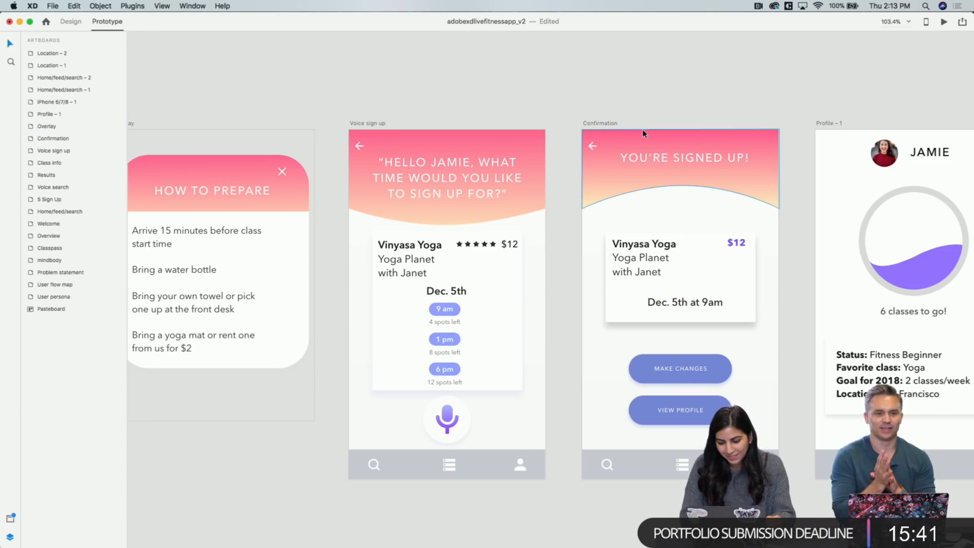
Preview the voice command from Voice sign up to Confirmation, close the preview, and check the microphone's voice transition settings
{"action": "scroll", "coordinate": [716, 107], "scroll_direction": "down", "scroll_amount": 2}
{"action": "scroll", "coordinate": [716, 106], "scroll_direction": "left", "scroll_amount": 1}
{"action": "scroll", "coordinate": [507, 93], "scroll_direction": "up", "scroll_amount": 2}
{"action": "scroll", "coordinate": [508, 93], "scroll_direction": "right", "scroll_amount": 1}
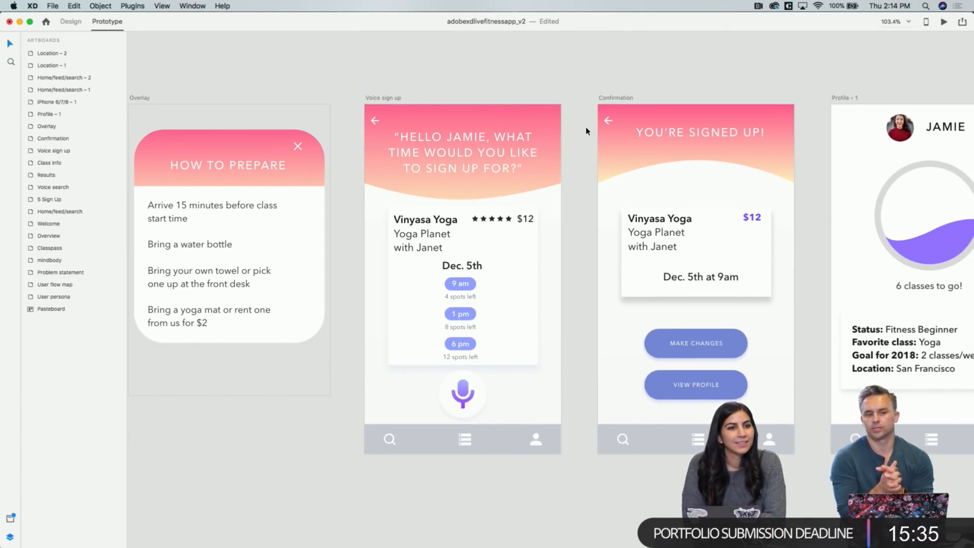
{"action": "left_click", "coordinate": [386, 100]}
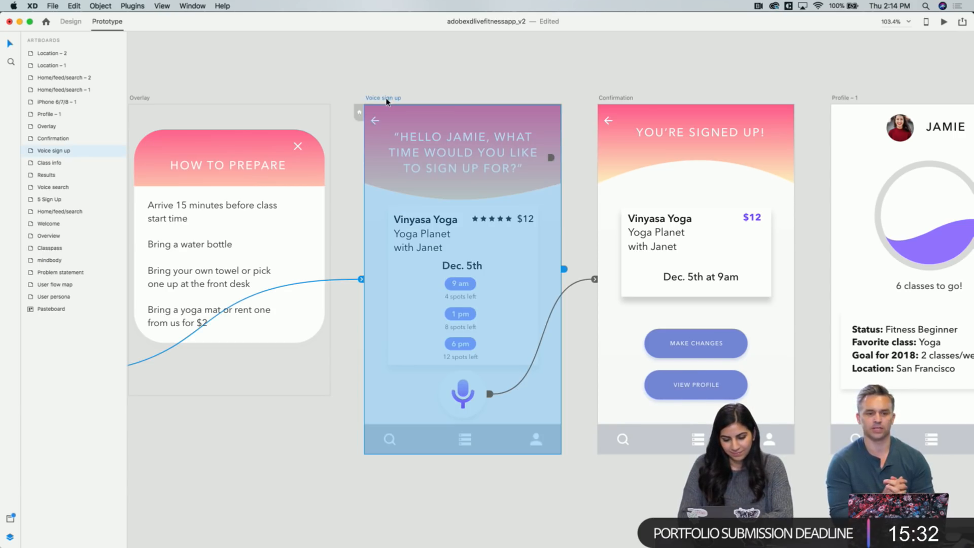
{"action": "left_click", "coordinate": [943, 21]}
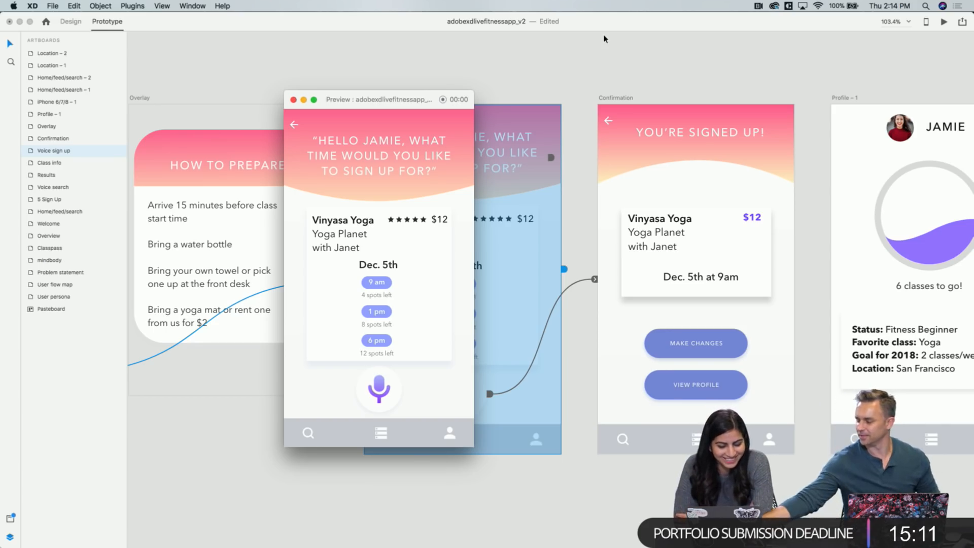
{"action": "key", "text": "space"}
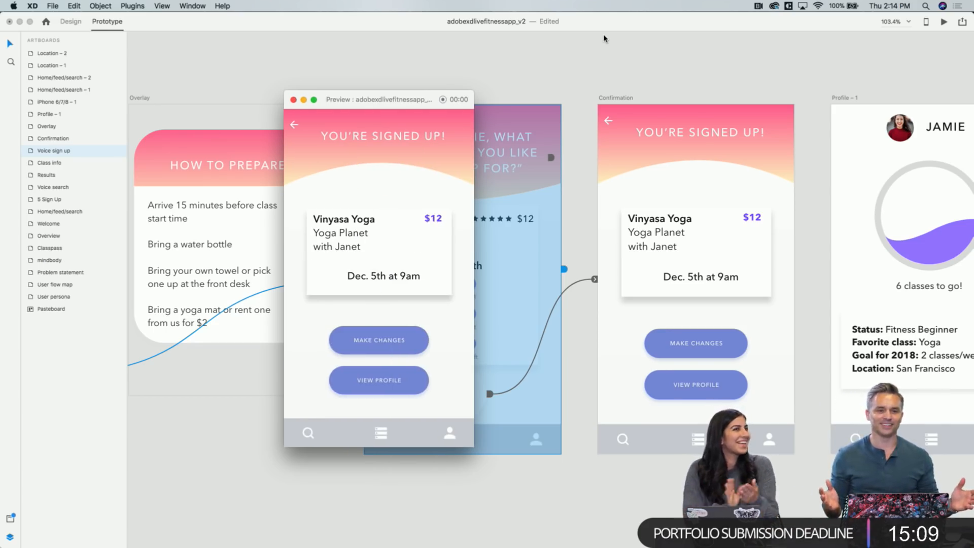
{"action": "left_click", "coordinate": [293, 99]}
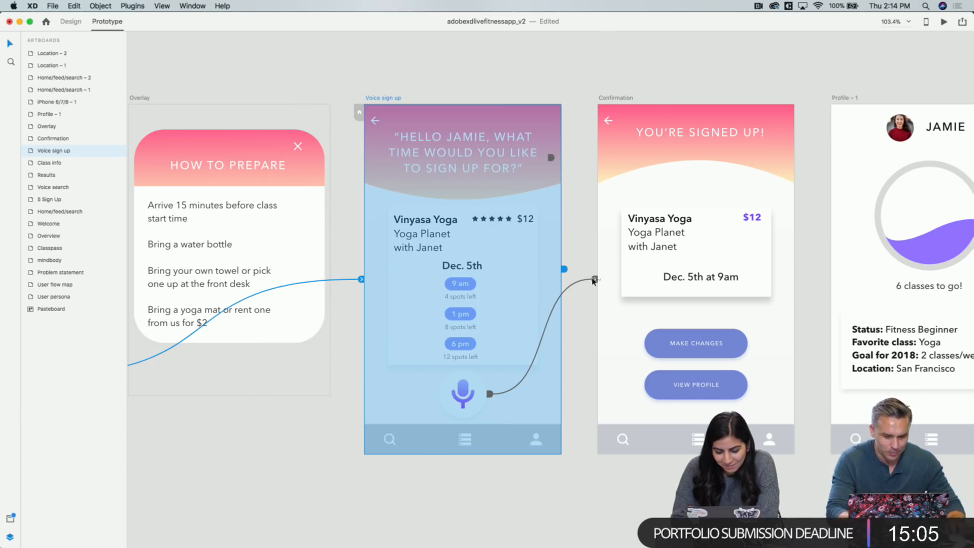
{"action": "left_click", "coordinate": [593, 279]}
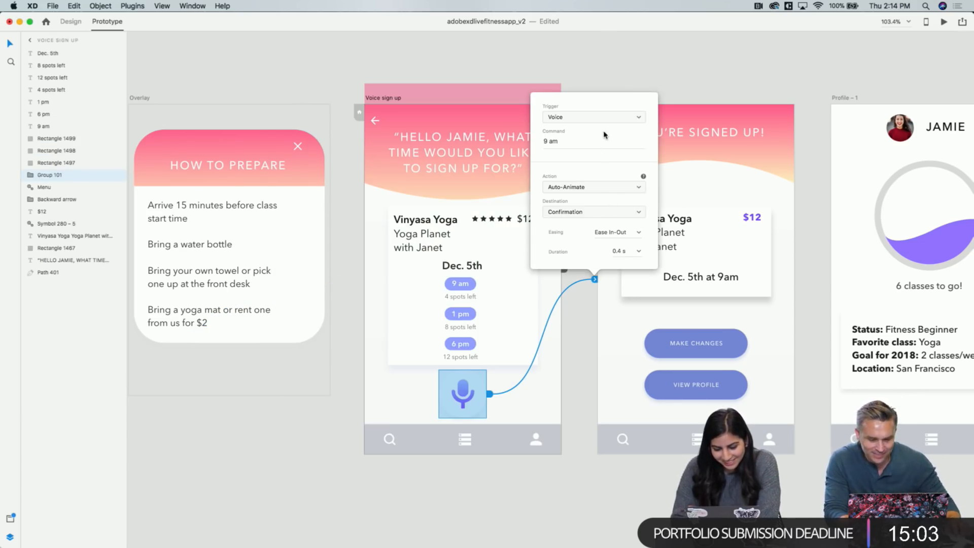
{"action": "left_click", "coordinate": [592, 403]}
Switch to Design mode and duplicate the Profile – 1 artboard
{"action": "scroll", "coordinate": [591, 403], "scroll_direction": "right", "scroll_amount": 10}
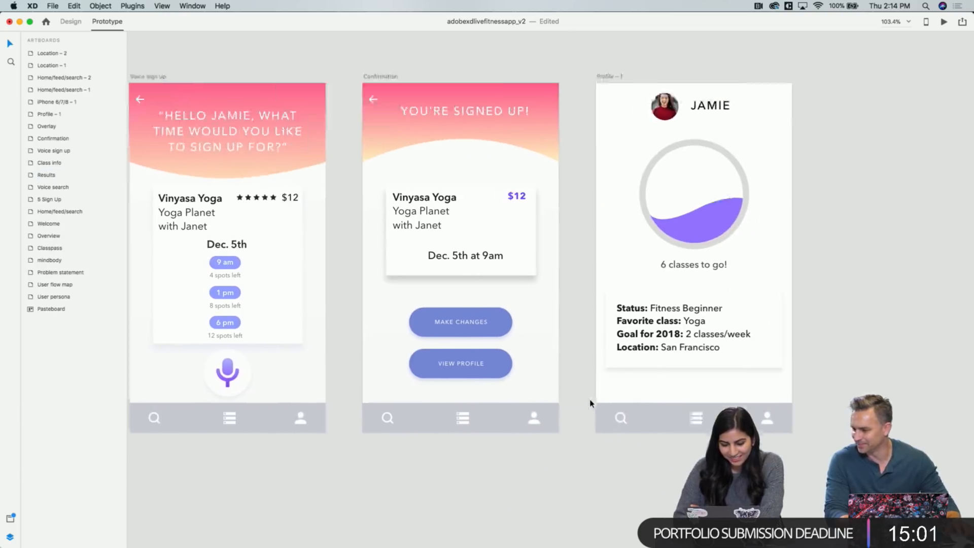
{"action": "scroll", "coordinate": [590, 403], "scroll_direction": "right", "scroll_amount": 6}
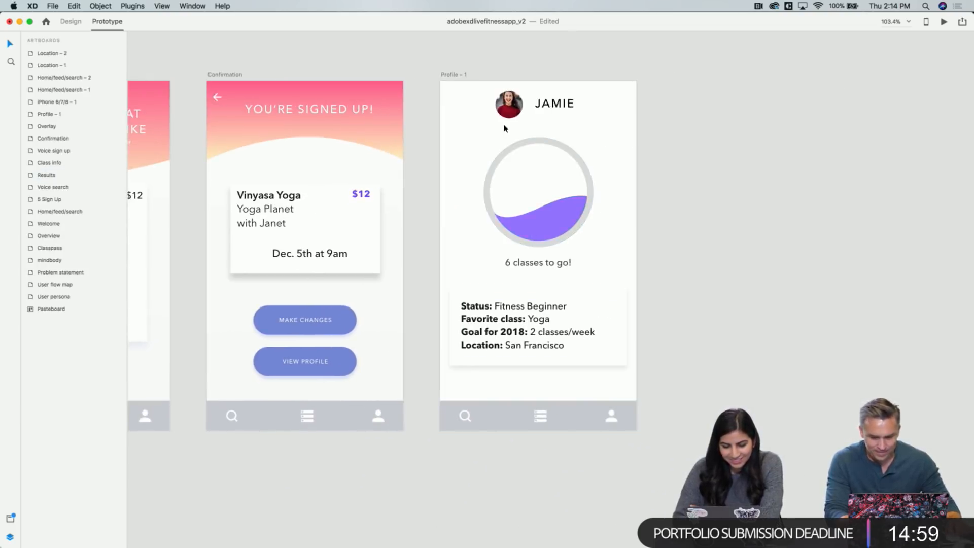
{"action": "left_click", "coordinate": [456, 75]}
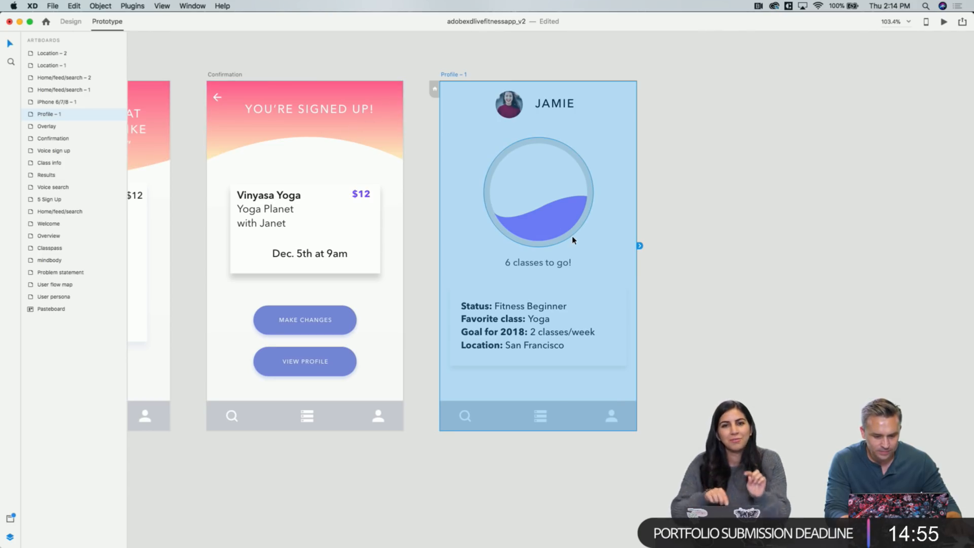
{"action": "left_click", "coordinate": [71, 22]}
{"action": "mouse_move", "coordinate": [454, 75]}
{"action": "left_mouse_down"}
{"action": "mouse_move", "coordinate": [609, 89]}
{"action": "mouse_move", "coordinate": [461, 75]}
{"action": "left_mouse_up"}
{"action": "key", "text": "super+d"}
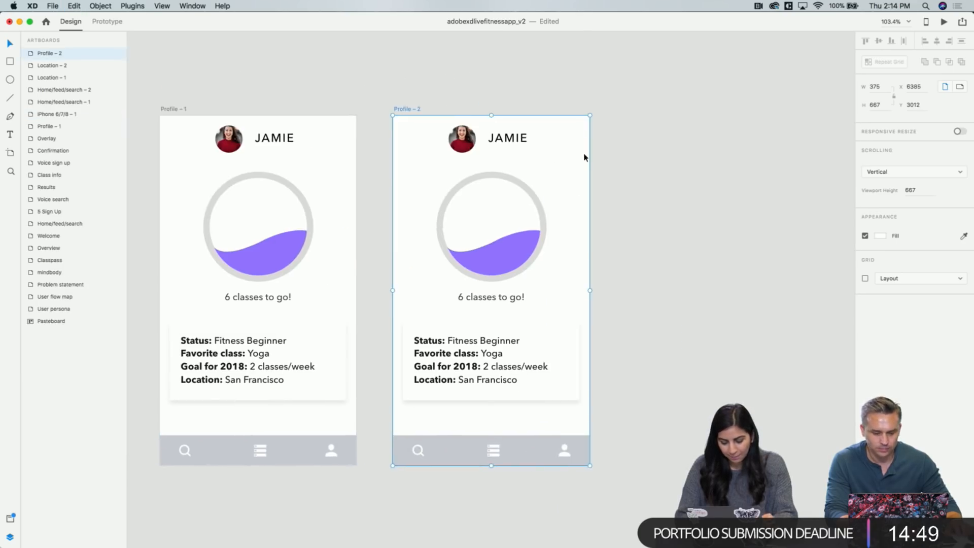
Reshape the purple wave in Profile – 1's progress circle by lowering its upper curve so the circle looks almost empty
{"action": "scroll", "coordinate": [419, 236], "scroll_direction": "left", "scroll_amount": 5}
{"action": "scroll", "coordinate": [491, 204], "scroll_direction": "up", "scroll_amount": 5}
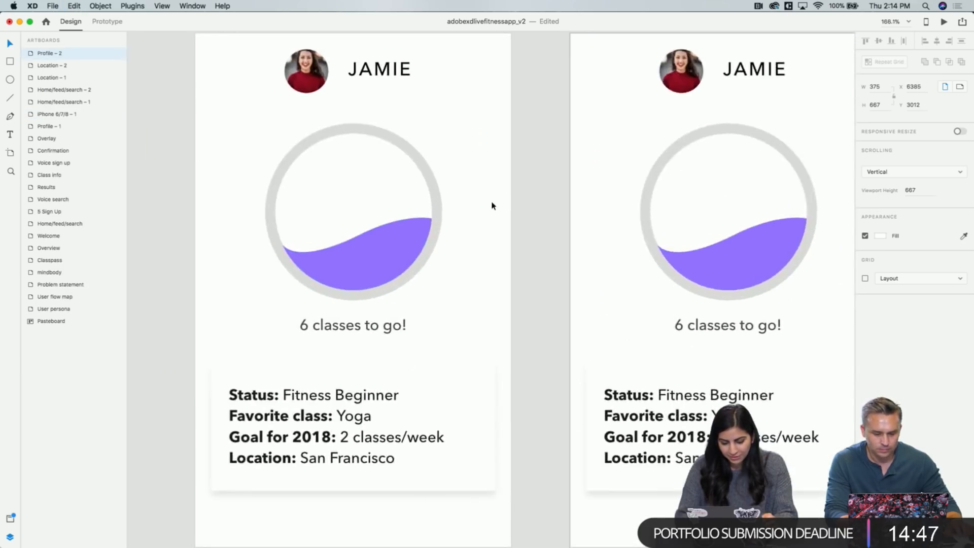
{"action": "scroll", "coordinate": [491, 206], "scroll_direction": "left", "scroll_amount": 3}
{"action": "double_click", "coordinate": [479, 242]}
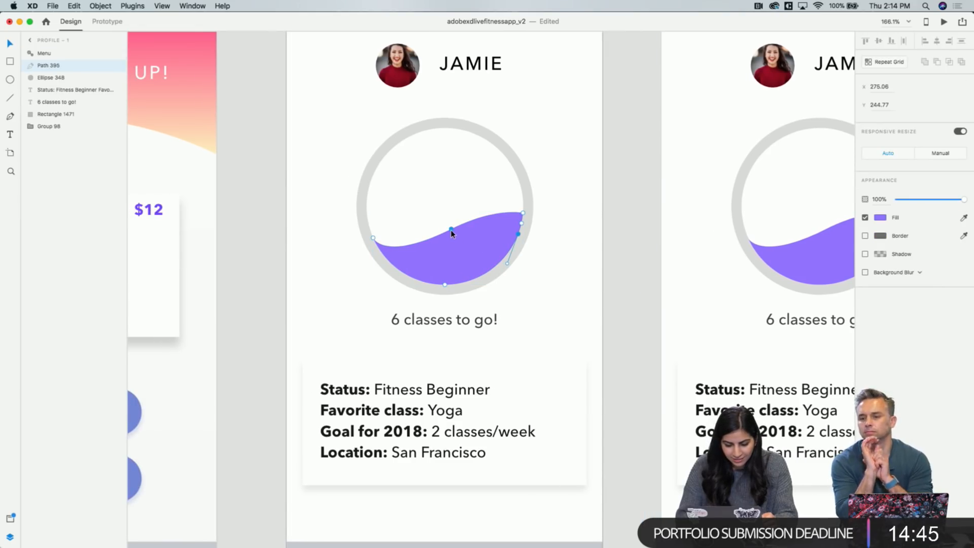
{"action": "left_click_drag", "start_coordinate": [451, 230], "coordinate": [518, 243]}
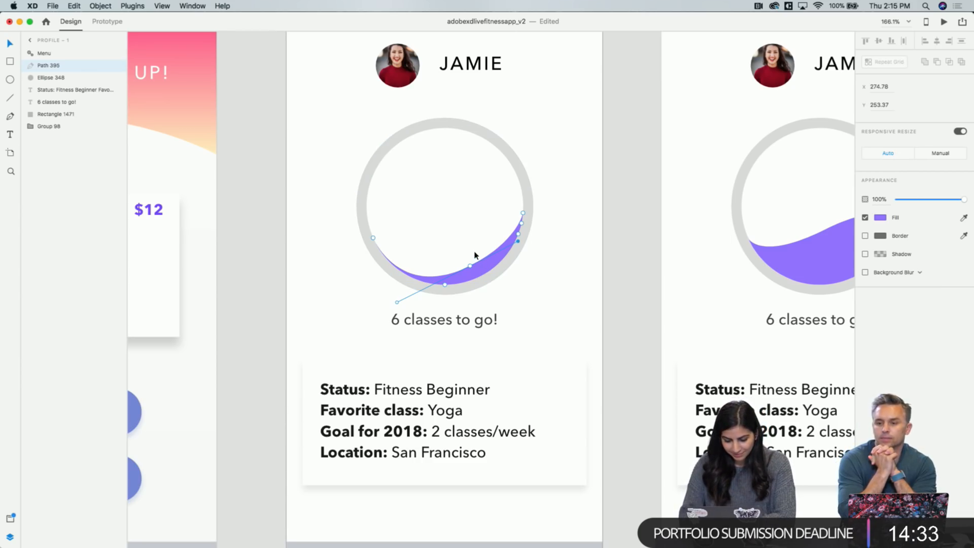
{"action": "key", "text": "Escape"}
{"action": "key", "text": "Escape"}
{"action": "scroll", "coordinate": [476, 256], "scroll_direction": "down", "scroll_amount": 3}
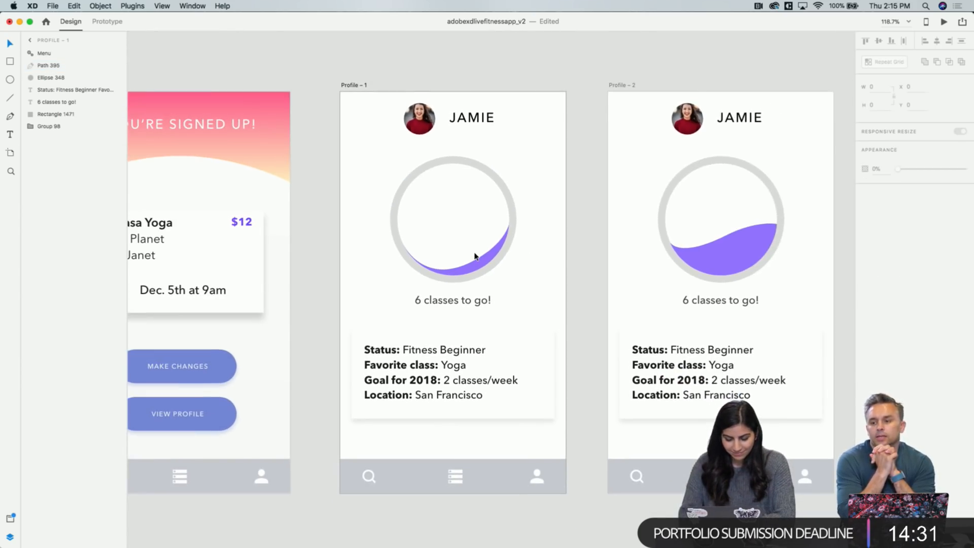
{"action": "scroll", "coordinate": [475, 257], "scroll_direction": "up", "scroll_amount": 3}
{"action": "left_click", "coordinate": [480, 269]}
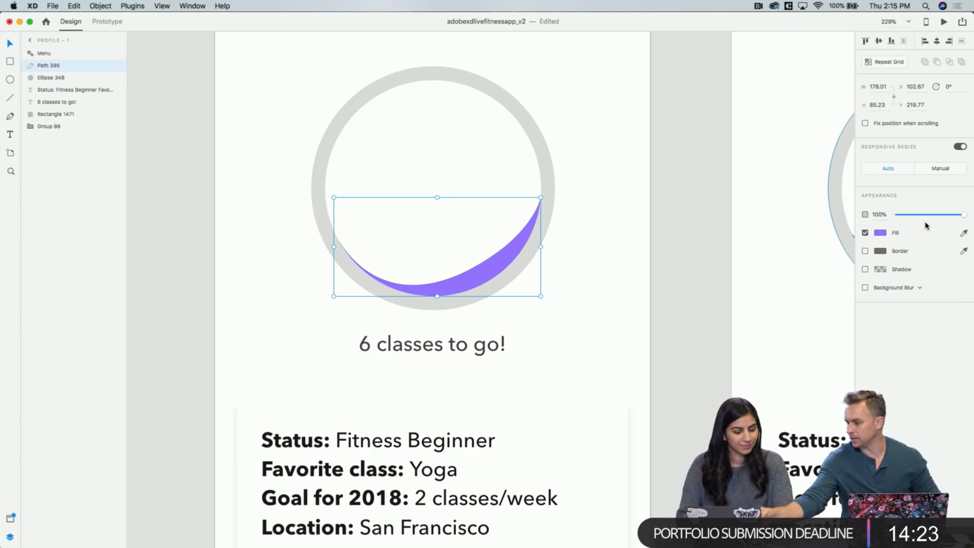
{"action": "left_click", "coordinate": [589, 188]}
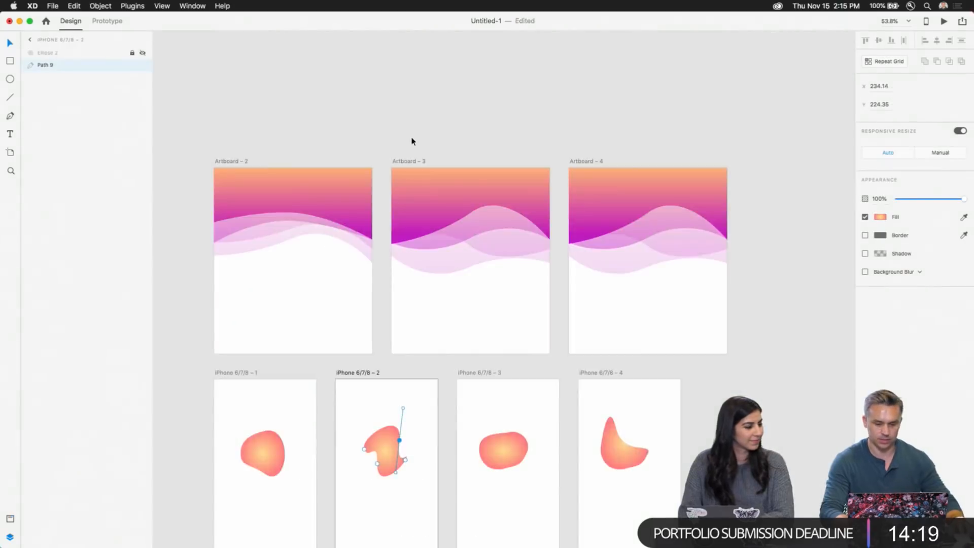
In the Untitled-1 document, cover Artboard – 3's waves with a rectangle about 581 by 555 and draw a circle about 192 wide on it
{"action": "scroll", "coordinate": [480, 218], "scroll_direction": "up", "scroll_amount": 5}
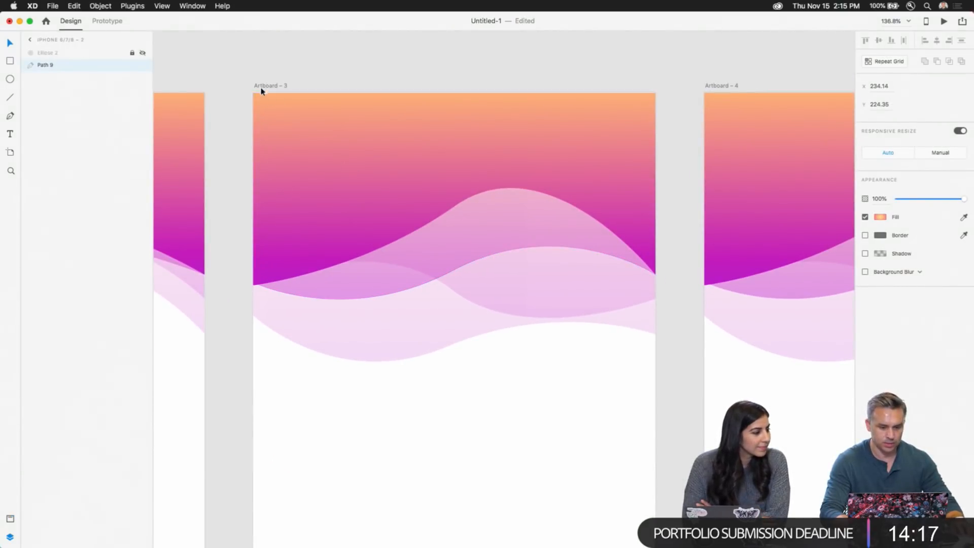
{"action": "key", "text": "r"}
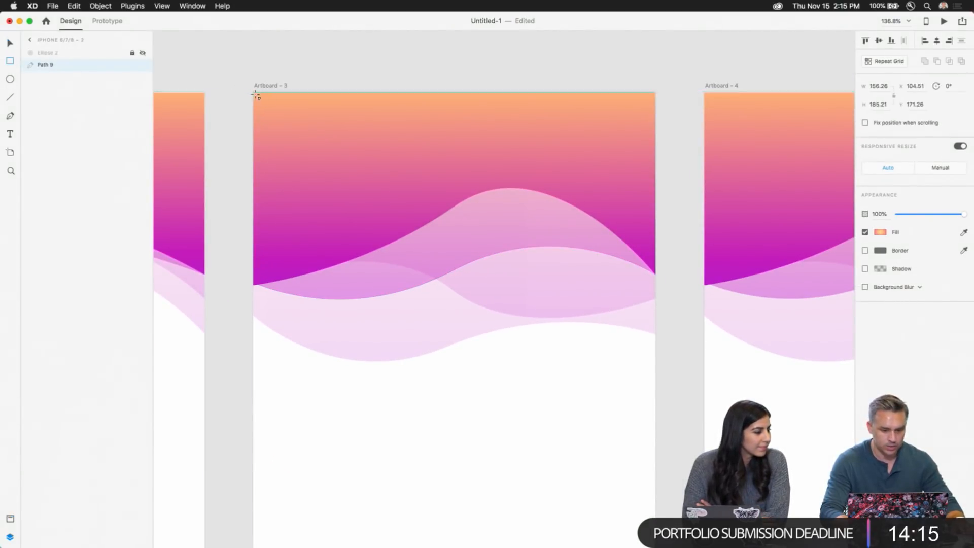
{"action": "left_click_drag", "start_coordinate": [255, 95], "coordinate": [658, 479]}
{"action": "left_click", "coordinate": [10, 79]}
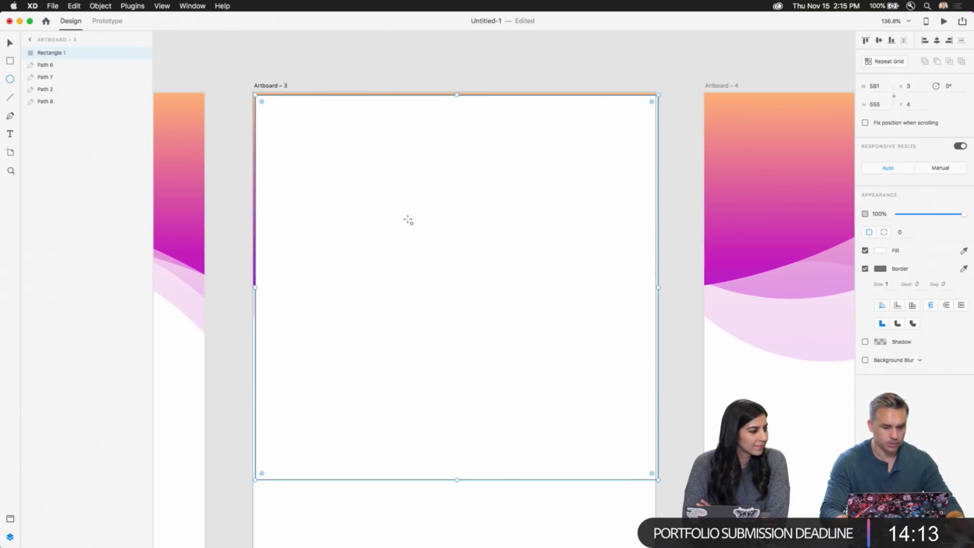
{"action": "left_click_drag", "start_coordinate": [467, 243], "coordinate": [527, 422]}
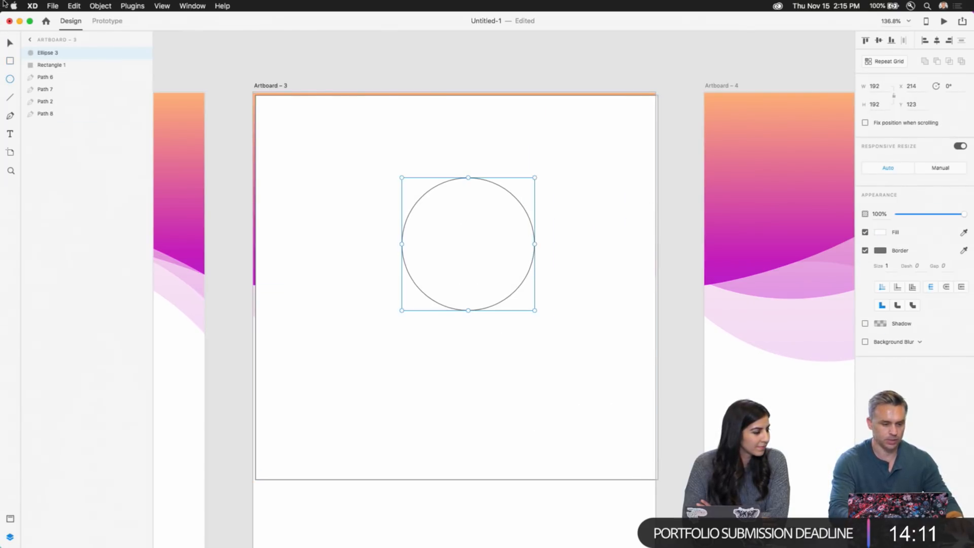
Subtract the circle from the rectangle on Artboard – 3 to form a round window, and lock the resulting shape
{"action": "left_click", "coordinate": [10, 43]}
{"action": "left_click", "coordinate": [348, 172], "text": "shift"}
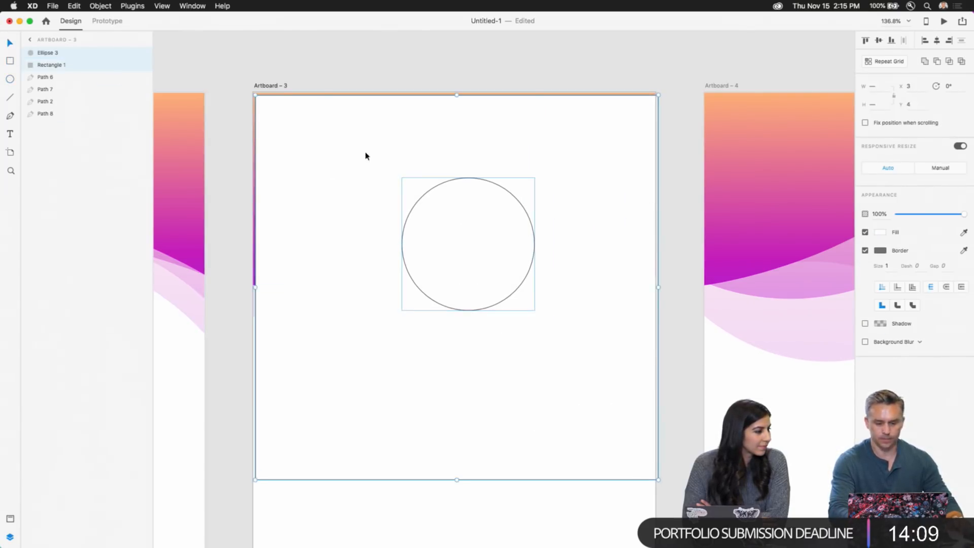
{"action": "left_click", "coordinate": [937, 61]}
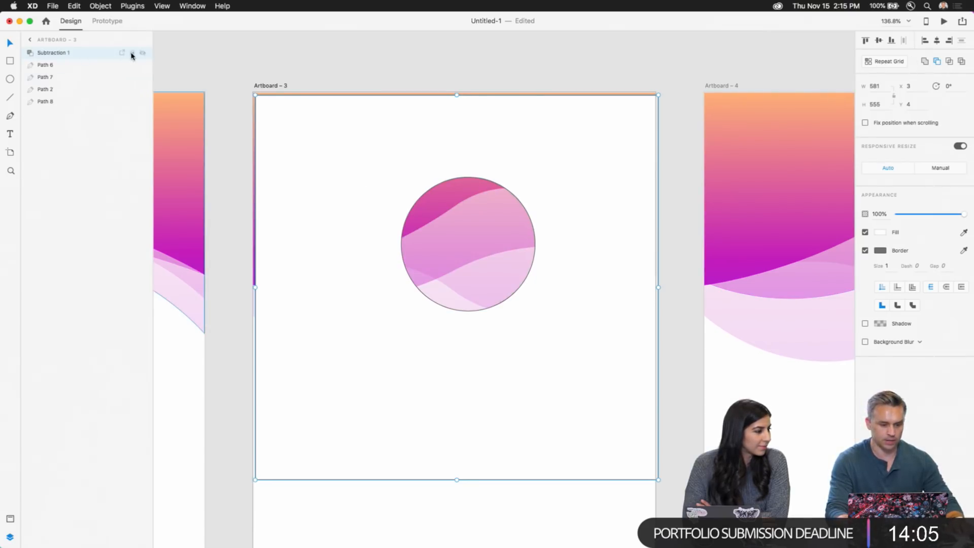
{"action": "left_click", "coordinate": [131, 53]}
Select the wave paths behind the round window, shift them down slightly, and rotate them to about -182°
{"action": "left_click", "coordinate": [265, 86]}
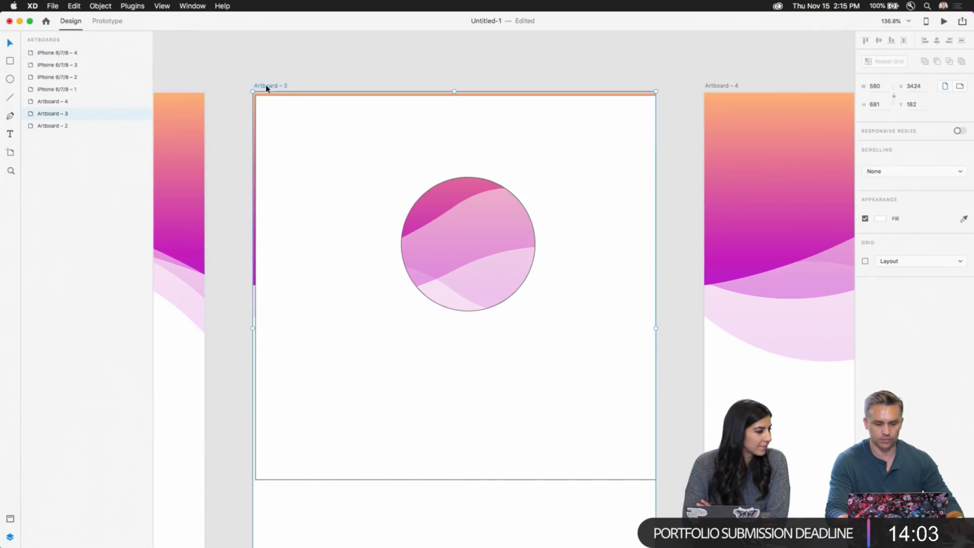
{"action": "left_click_drag", "start_coordinate": [330, 68], "coordinate": [523, 446]}
{"action": "mouse_move", "coordinate": [467, 214]}
{"action": "left_mouse_down"}
{"action": "mouse_move", "coordinate": [463, 330]}
{"action": "mouse_move", "coordinate": [466, 233]}
{"action": "left_mouse_up"}
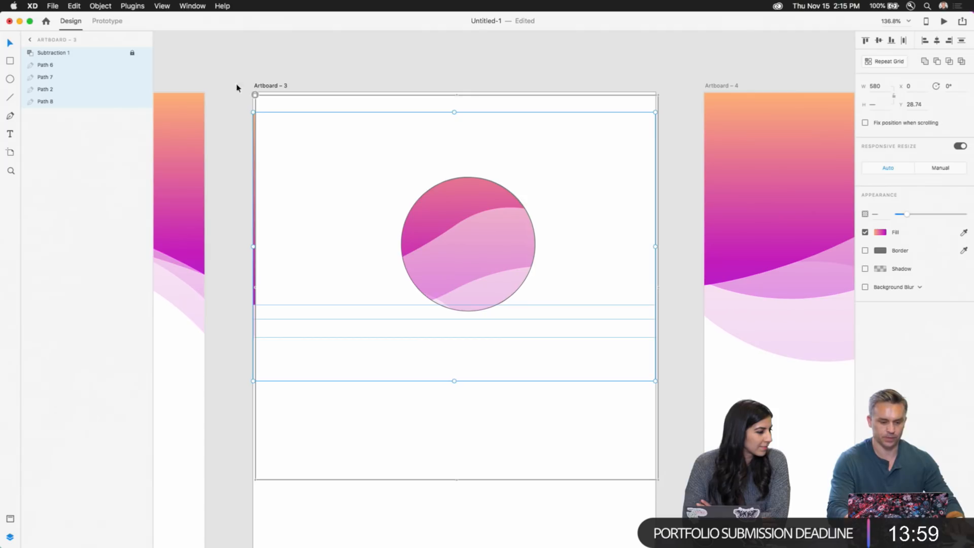
{"action": "left_click_drag", "start_coordinate": [250, 108], "coordinate": [593, 373]}
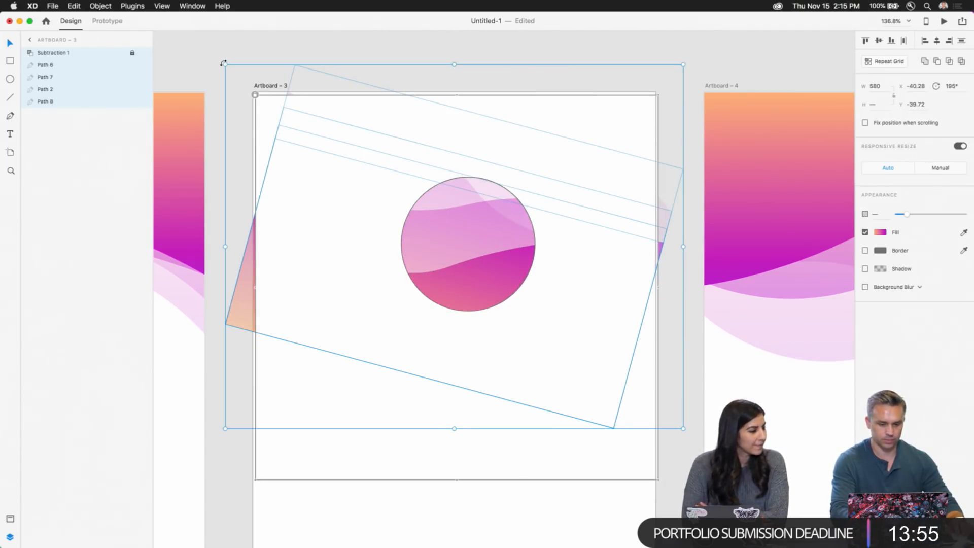
{"action": "left_click_drag", "start_coordinate": [222, 64], "coordinate": [179, 140]}
Leave the locked mask out of the selection, move the waves down, and lower their upper edge to near the bottom of the circle
{"action": "left_click", "coordinate": [363, 306], "text": "shift"}
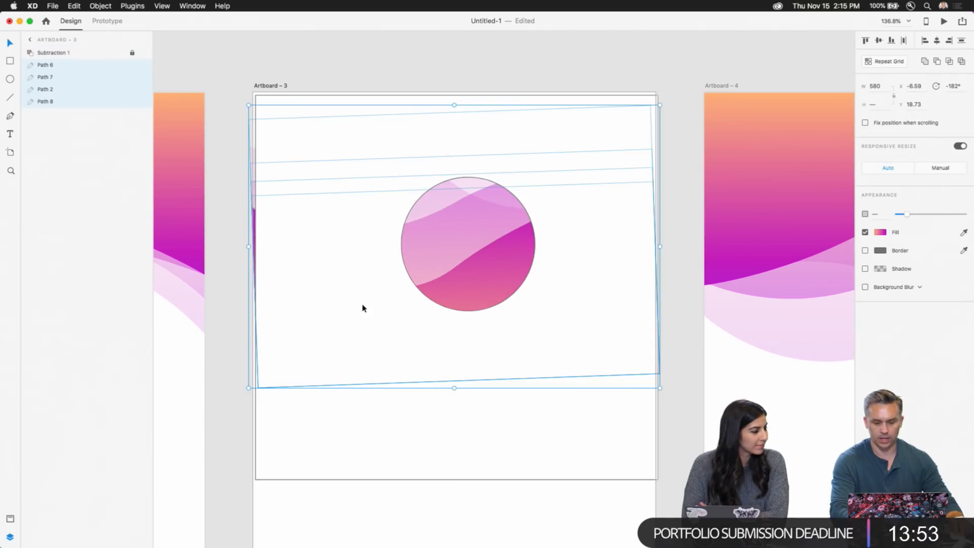
{"action": "left_click_drag", "start_coordinate": [488, 227], "coordinate": [489, 309]}
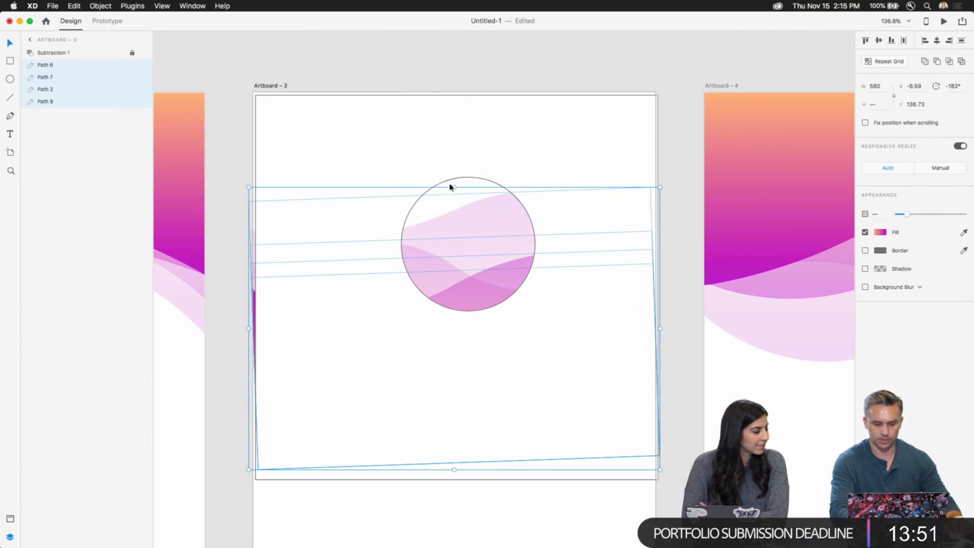
{"action": "left_click_drag", "start_coordinate": [455, 189], "coordinate": [452, 313]}
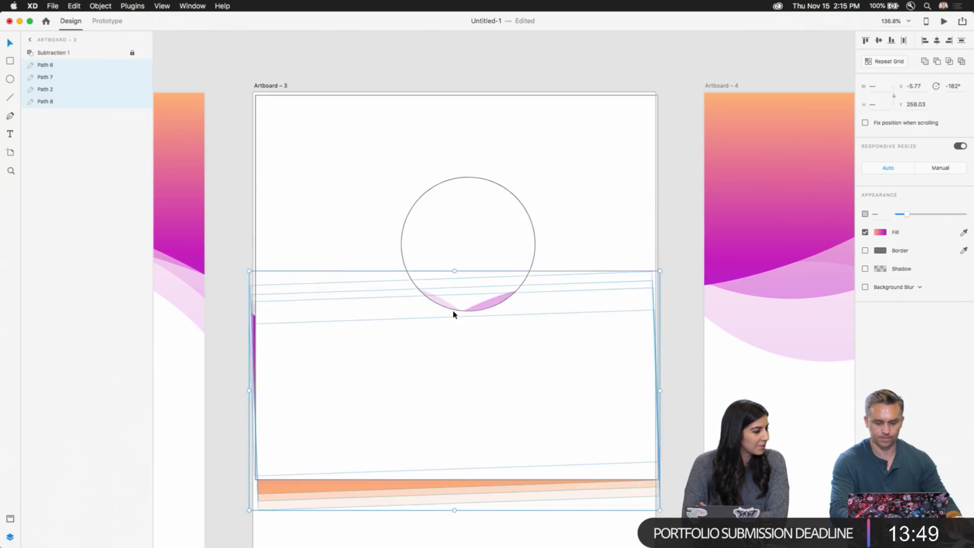
Delete the old Artboard – 4 and replace it with a duplicate of Artboard – 3
{"action": "scroll", "coordinate": [461, 294], "scroll_direction": "down", "scroll_amount": 5}
{"action": "scroll", "coordinate": [461, 294], "scroll_direction": "down", "scroll_amount": 3}
{"action": "left_click", "coordinate": [583, 199]}
{"action": "key", "text": "Delete"}
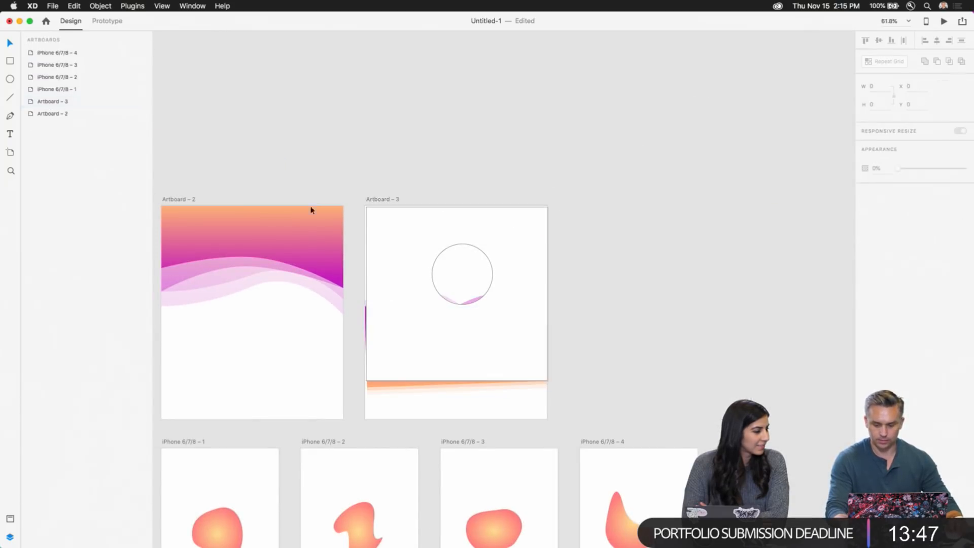
{"action": "left_click", "coordinate": [367, 199]}
{"action": "key", "text": "super+d"}
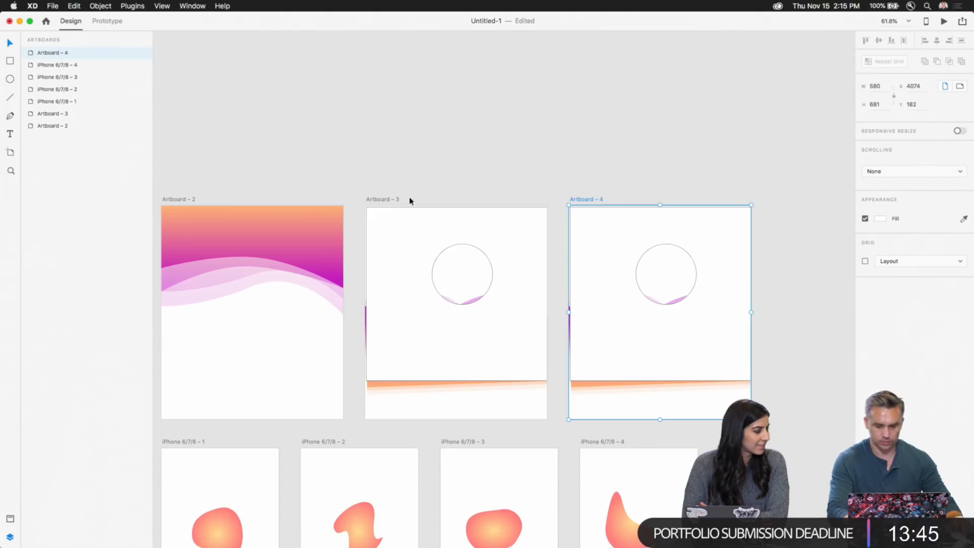
Select the wave paths on Artboard – 3 and move them down until they sit completely below the round window
{"action": "left_click", "coordinate": [378, 199]}
{"action": "left_click", "coordinate": [436, 330]}
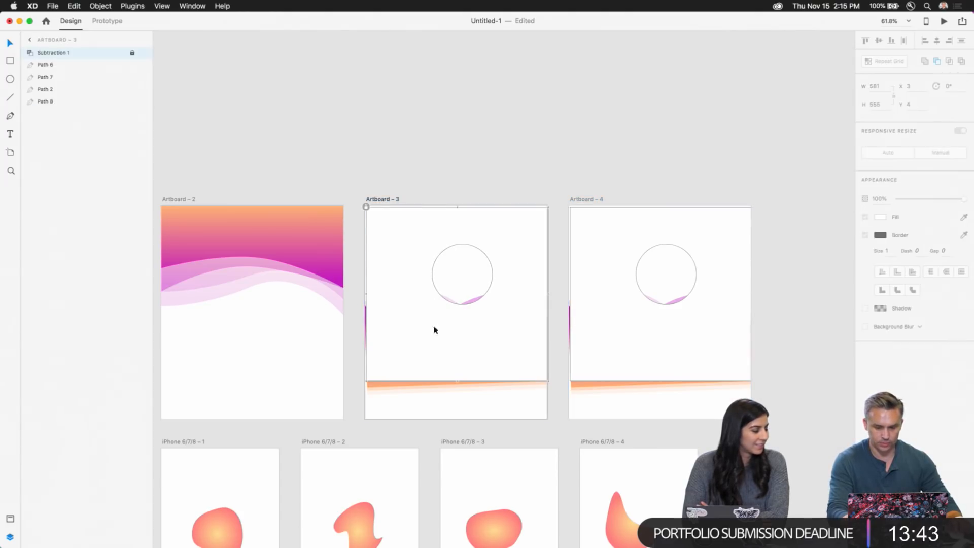
{"action": "left_click", "coordinate": [374, 201]}
{"action": "left_click_drag", "start_coordinate": [427, 146], "coordinate": [520, 429]}
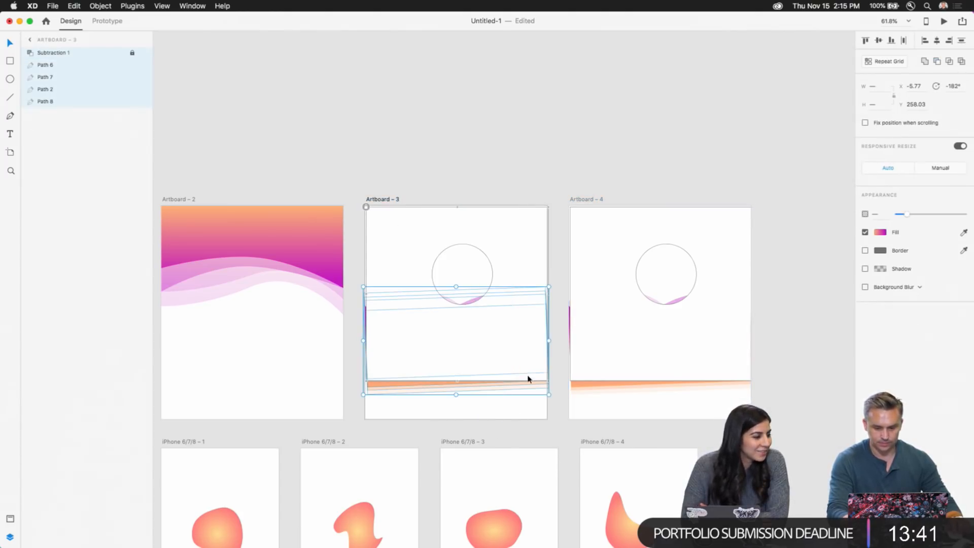
{"action": "key", "text": "Down"}
{"action": "key", "text": "Down"}
{"action": "key", "text": "Down"}
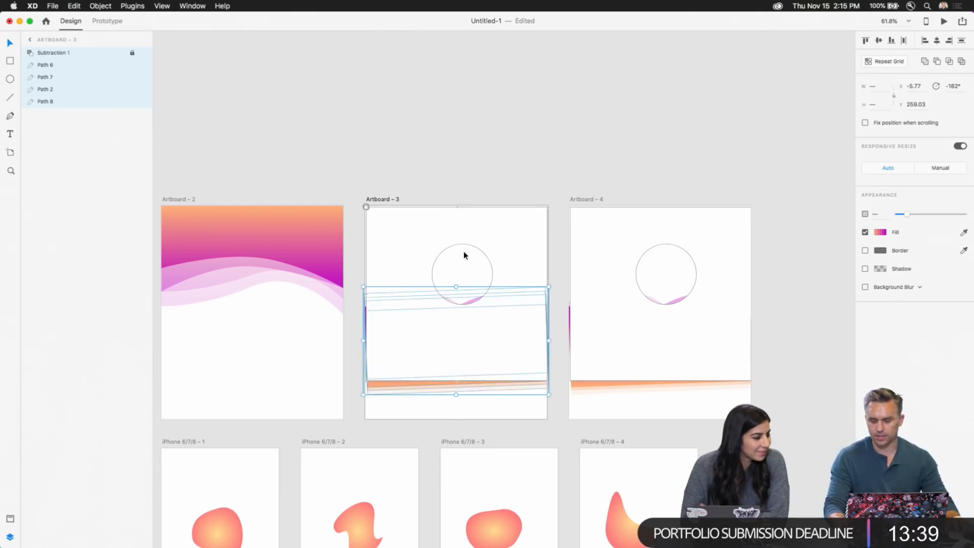
{"action": "key", "text": "Down"}
{"action": "key", "text": "Down"}
{"action": "key", "text": "Down"}
{"action": "key", "text": "Down"}
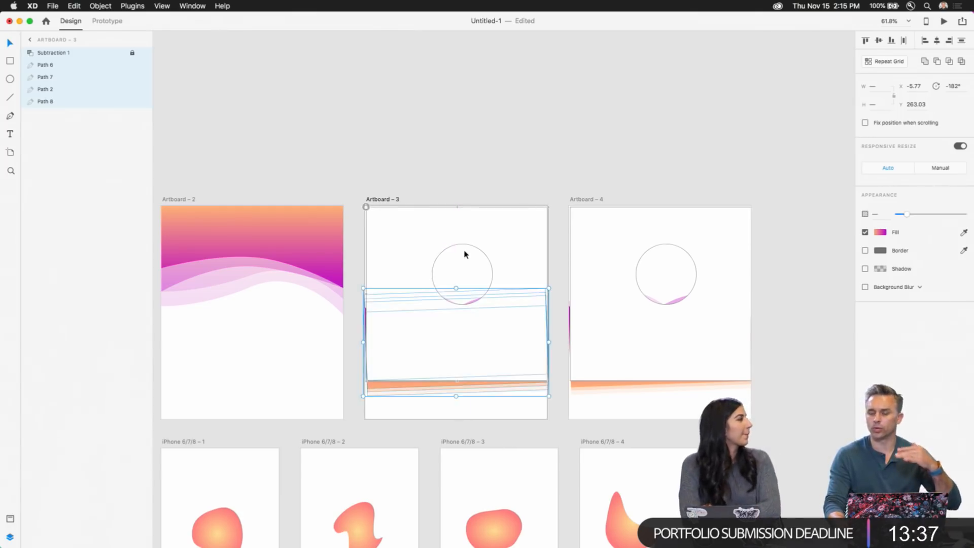
Select the wave paths on Artboard – 4 without the locked mask and move them up to about half the circle's height
{"action": "left_click", "coordinate": [582, 198]}
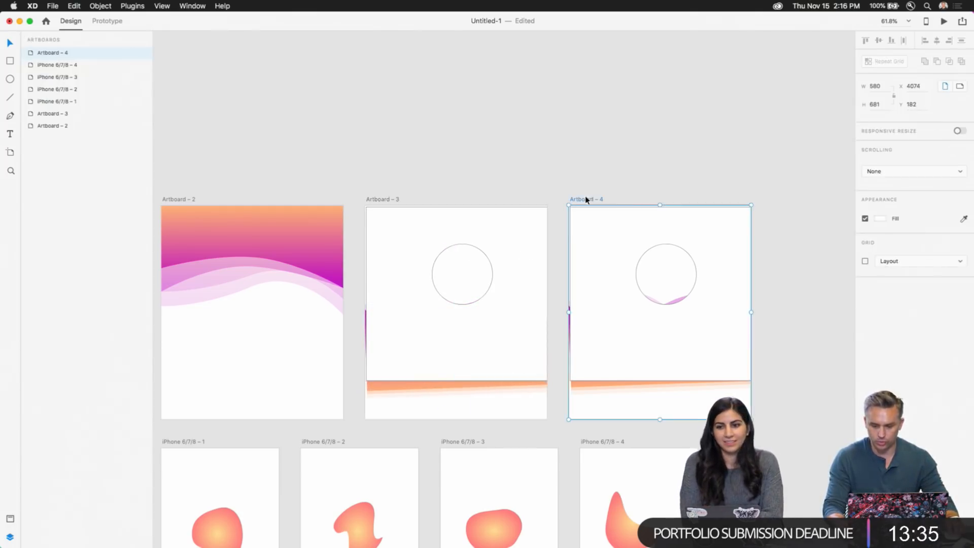
{"action": "key", "text": "ctrl+v"}
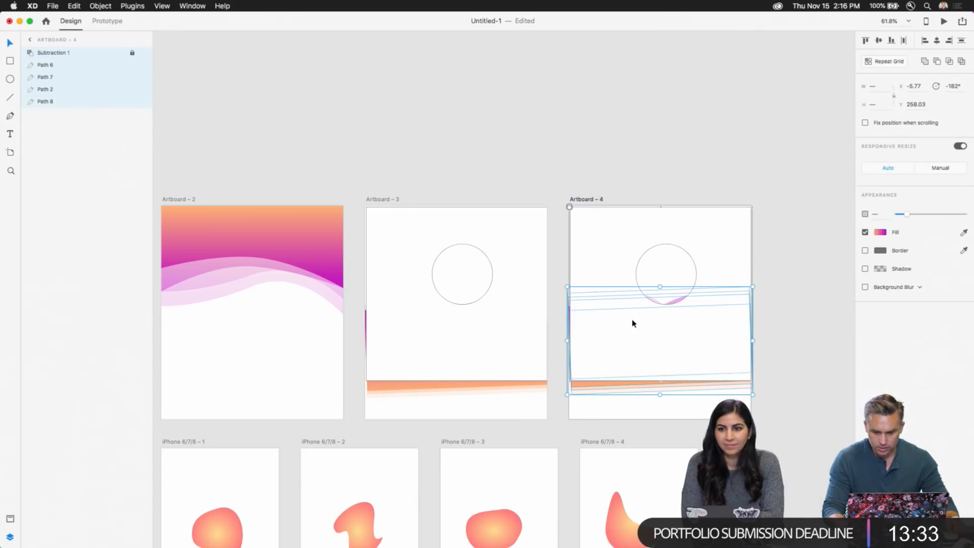
{"action": "key", "text": "shift+Up"}
{"action": "key", "text": "shift+Up"}
{"action": "key", "text": "shift+Up"}
{"action": "key", "text": "shift+Up"}
{"action": "key", "text": "shift+Up"}
{"action": "key", "text": "shift+Up"}
{"action": "key", "text": "shift+Up"}
{"action": "key", "text": "shift+Up"}
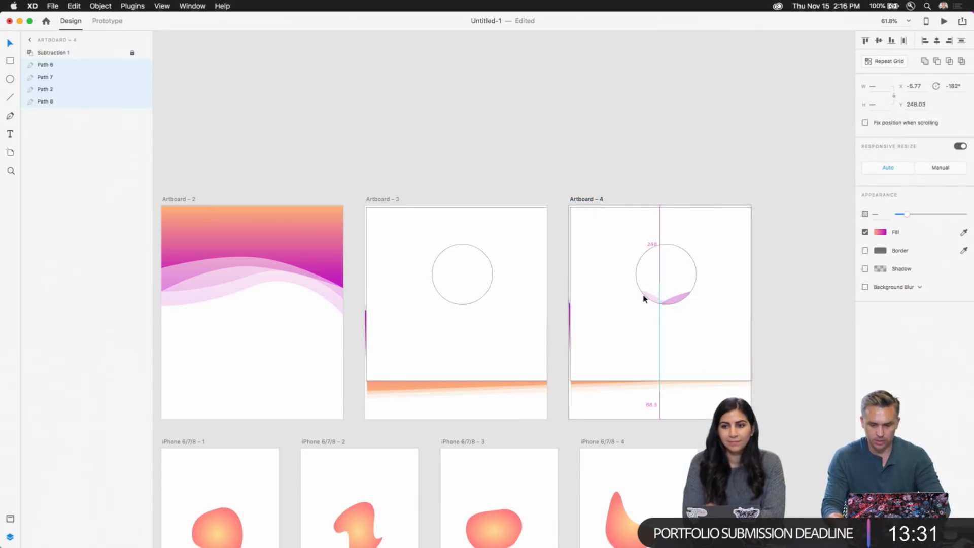
{"action": "left_click", "coordinate": [640, 137]}
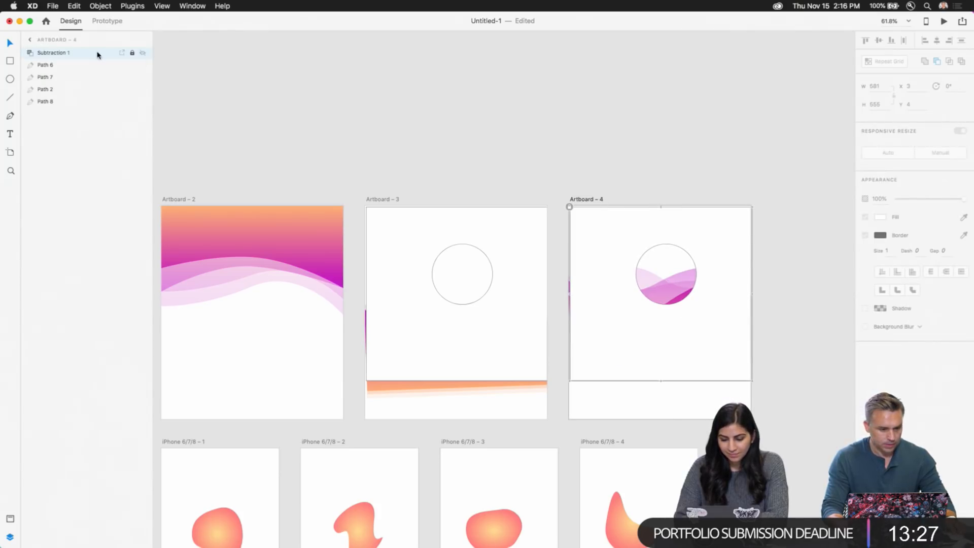
Hide the round-window mask on Artboard – 4 and raise the translucent wave Path 6 to about Y 121
{"action": "left_click", "coordinate": [142, 53]}
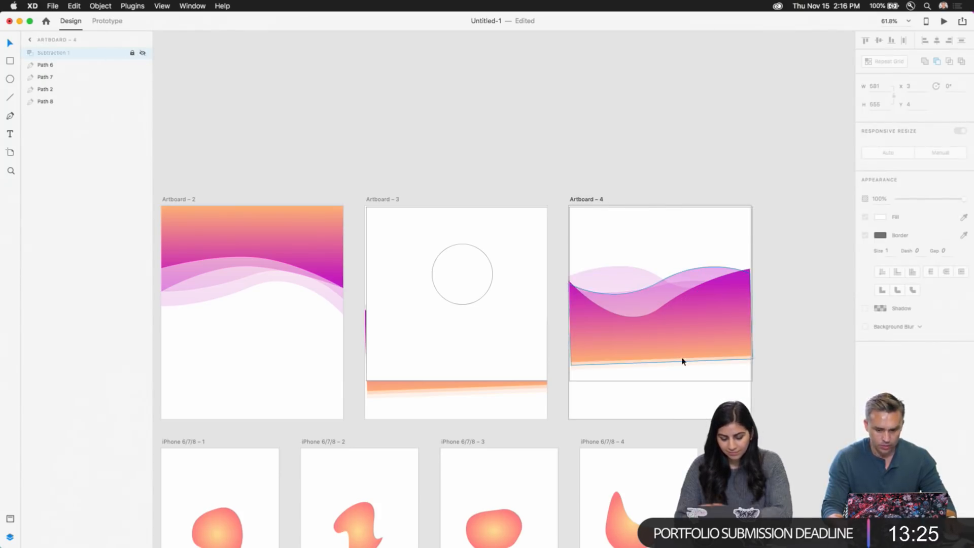
{"action": "left_click", "coordinate": [682, 359]}
{"action": "key", "text": "shift+Up"}
{"action": "key", "text": "shift+Up"}
{"action": "key", "text": "shift+Up"}
{"action": "key", "text": "shift+Up"}
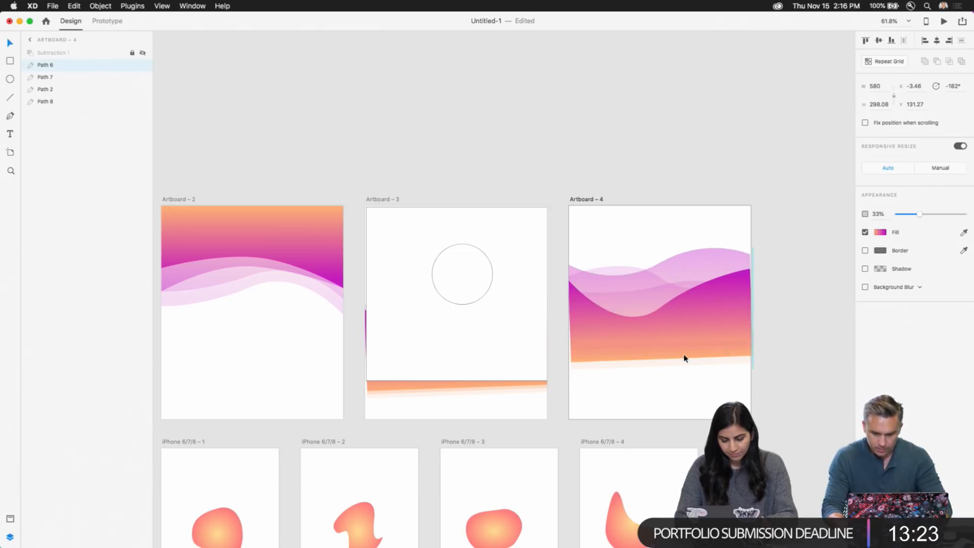
Make the hidden Subtraction 1 mask on Artboard – 4 visible again
{"action": "left_click", "coordinate": [374, 200]}
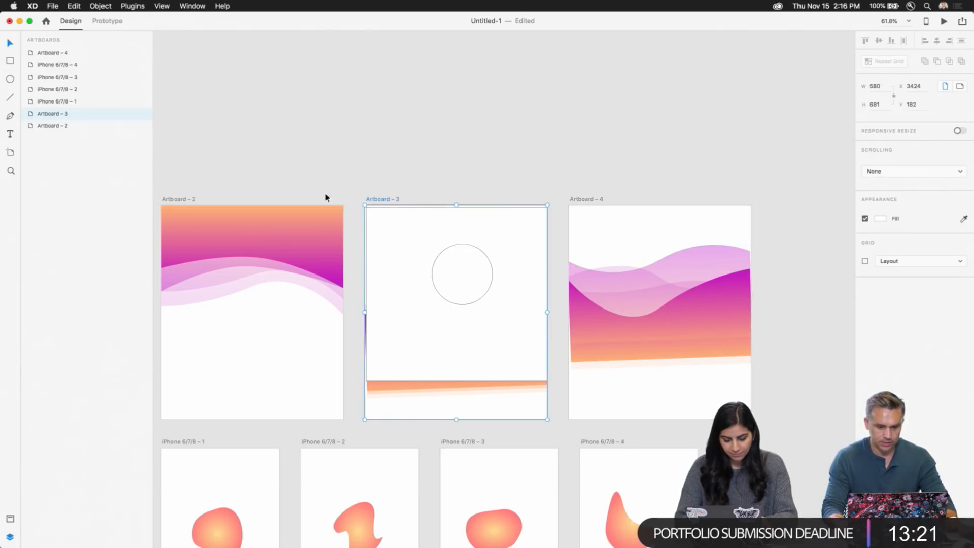
{"action": "left_click", "coordinate": [578, 202]}
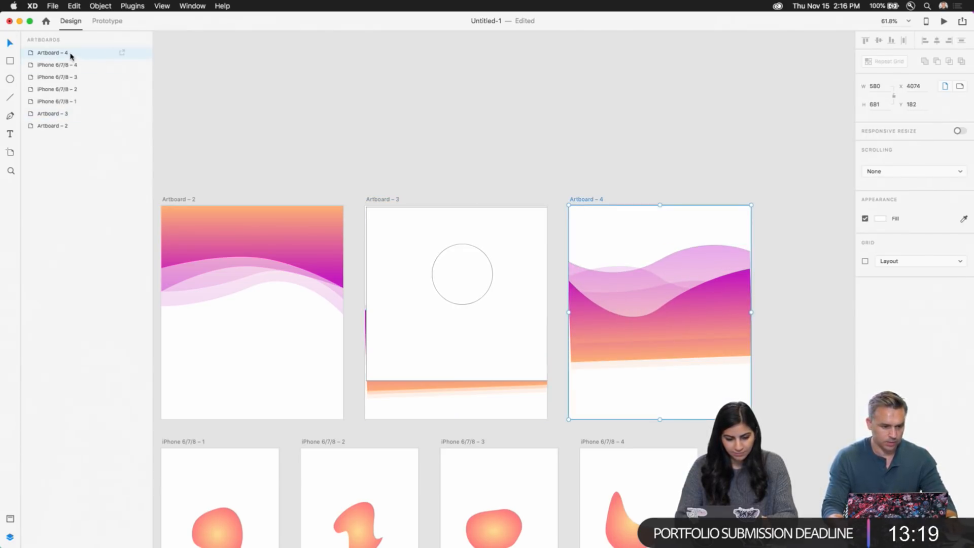
{"action": "left_click", "coordinate": [627, 313]}
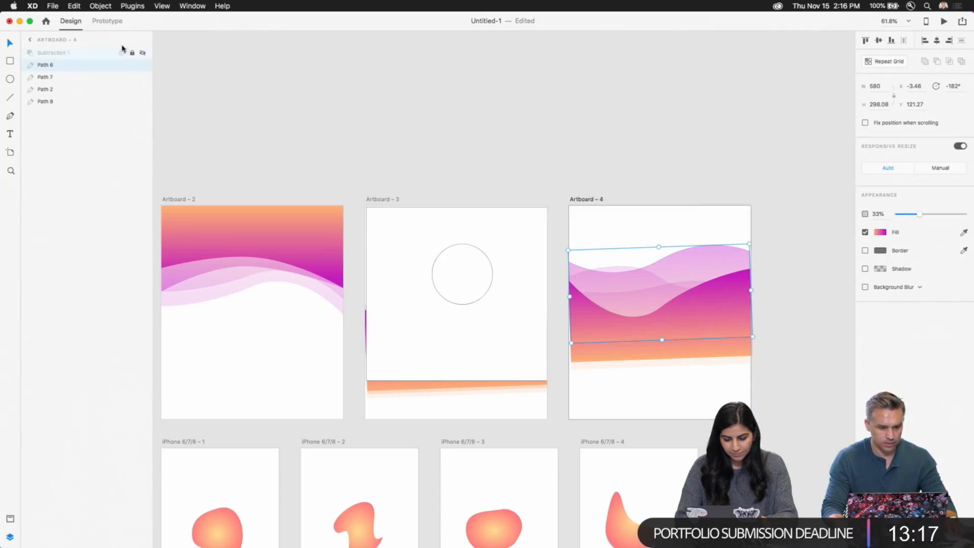
{"action": "left_click", "coordinate": [143, 53]}
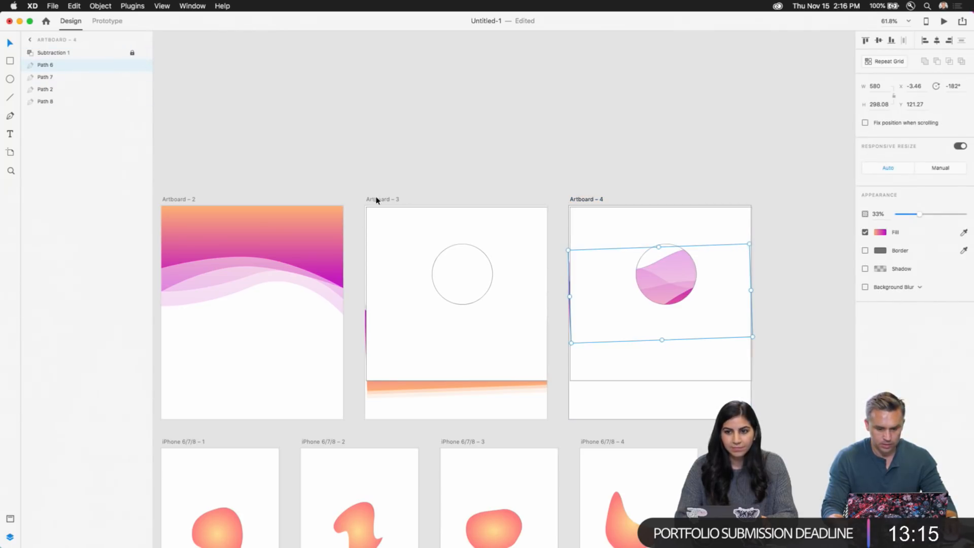
Unlock the mask on Artboard – 3 and extend its inner rectangle past the artboard's lower edge, to a height of about 699
{"action": "left_click", "coordinate": [388, 346]}
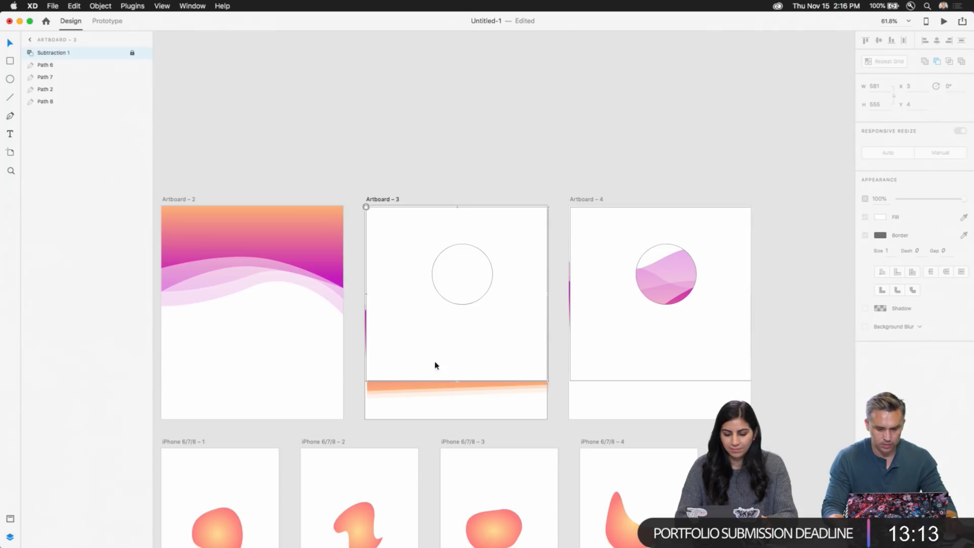
{"action": "left_click", "coordinate": [132, 53]}
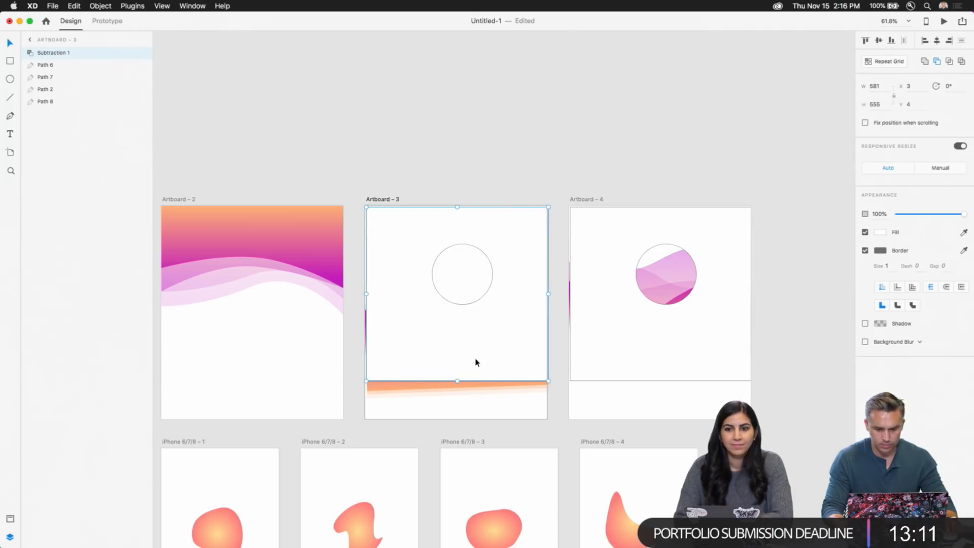
{"action": "double_click", "coordinate": [477, 362]}
{"action": "left_click_drag", "start_coordinate": [456, 392], "coordinate": [455, 425]}
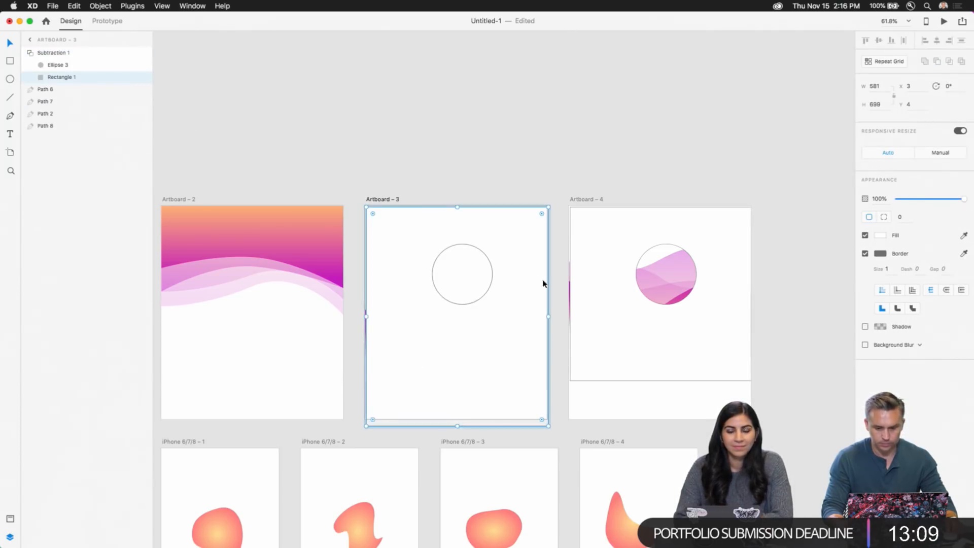
{"action": "left_click", "coordinate": [253, 178]}
Remove the border from the mask on Artboard – 3, and unlock the mask on Artboard – 4 to remove its border too
{"action": "left_click", "coordinate": [377, 276]}
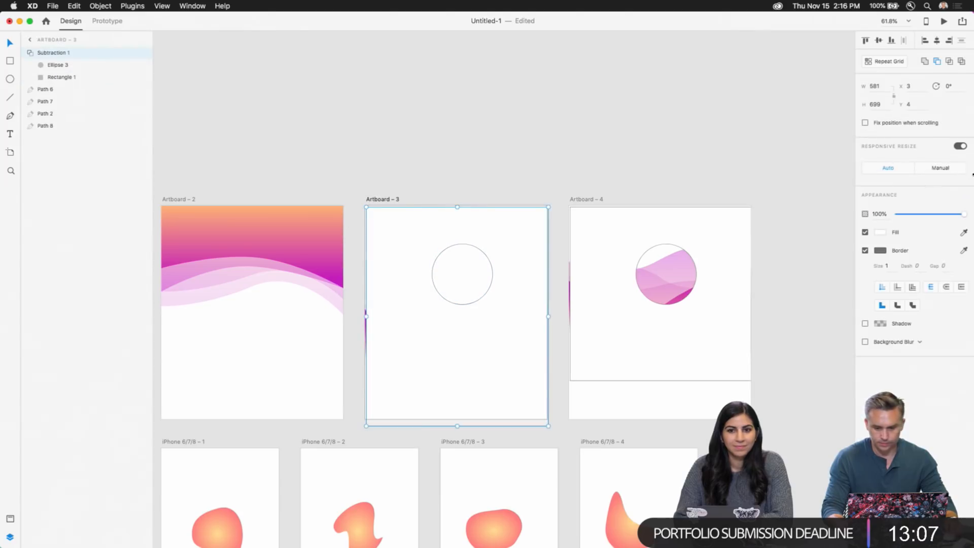
{"action": "left_click", "coordinate": [865, 251]}
{"action": "left_click", "coordinate": [730, 324]}
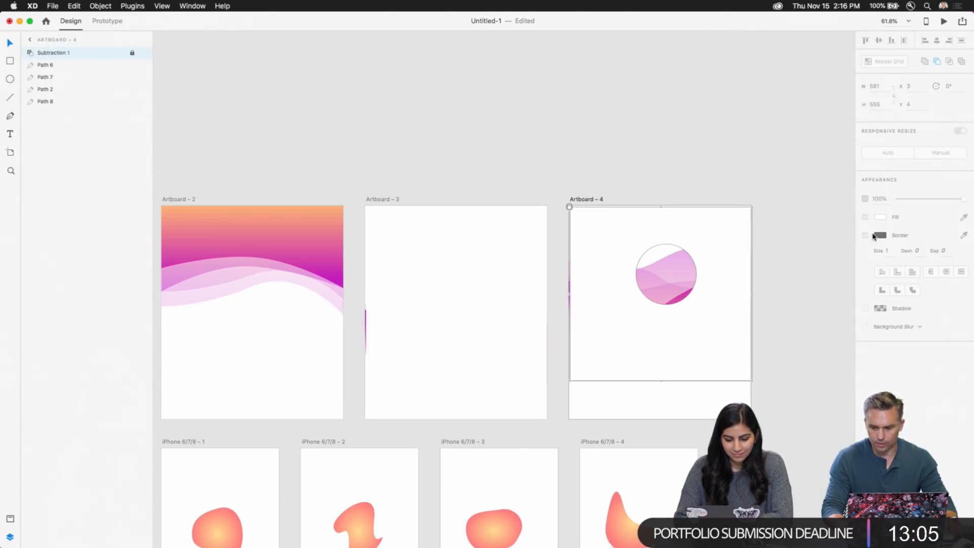
{"action": "left_click", "coordinate": [132, 53]}
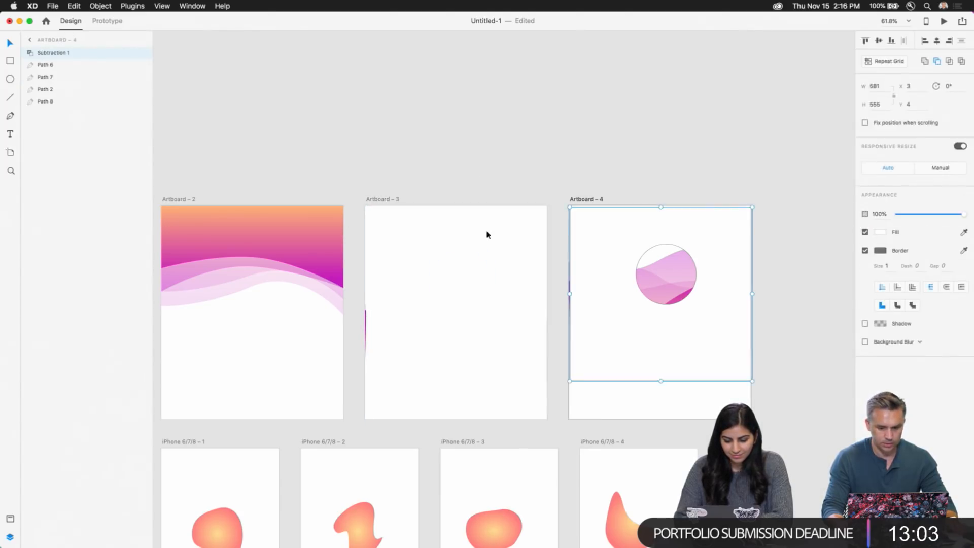
{"action": "left_click", "coordinate": [865, 251]}
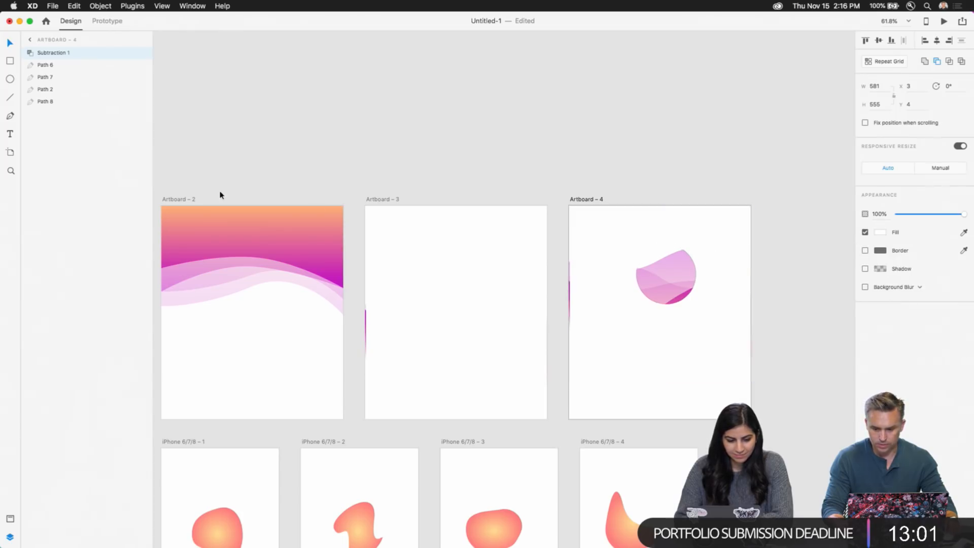
In Prototype mode, connect the mask on Artboard – 3 to Artboard – 4 with a Tap trigger and 1 s Auto-Animate
{"action": "left_click", "coordinate": [376, 199]}
{"action": "left_click", "coordinate": [108, 21]}
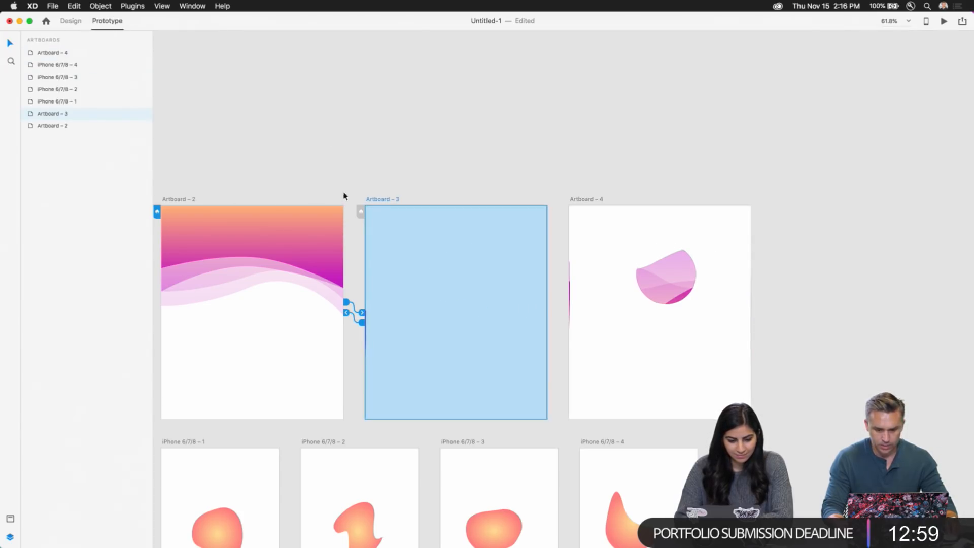
{"action": "left_click", "coordinate": [418, 252]}
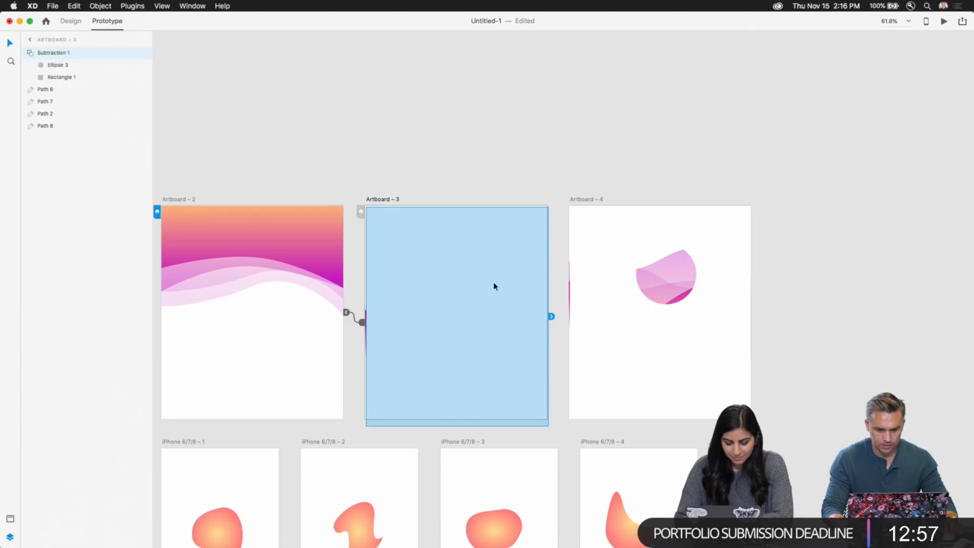
{"action": "left_click_drag", "start_coordinate": [553, 318], "coordinate": [580, 320]}
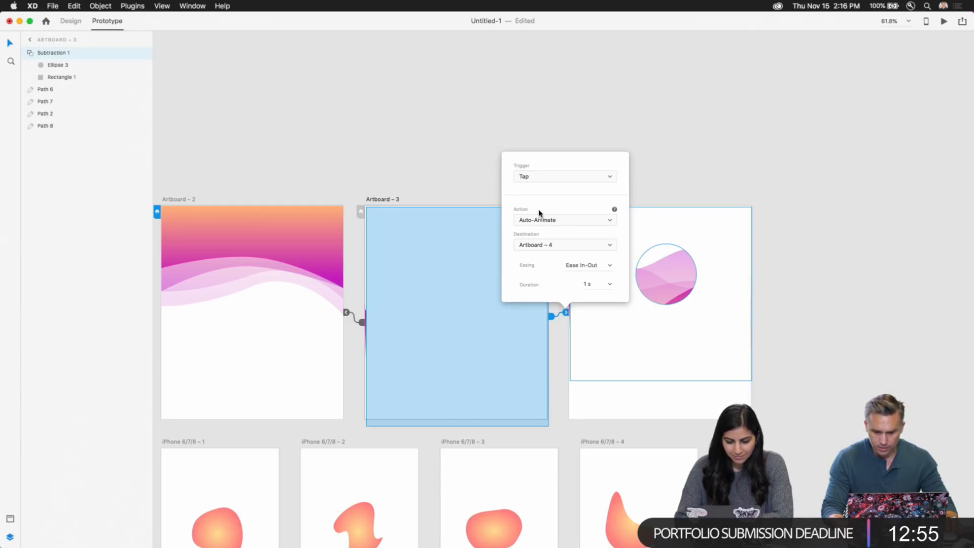
Preview the prototype starting from Artboard – 3, and close the preview
{"action": "left_click", "coordinate": [375, 199]}
{"action": "left_click", "coordinate": [943, 21]}
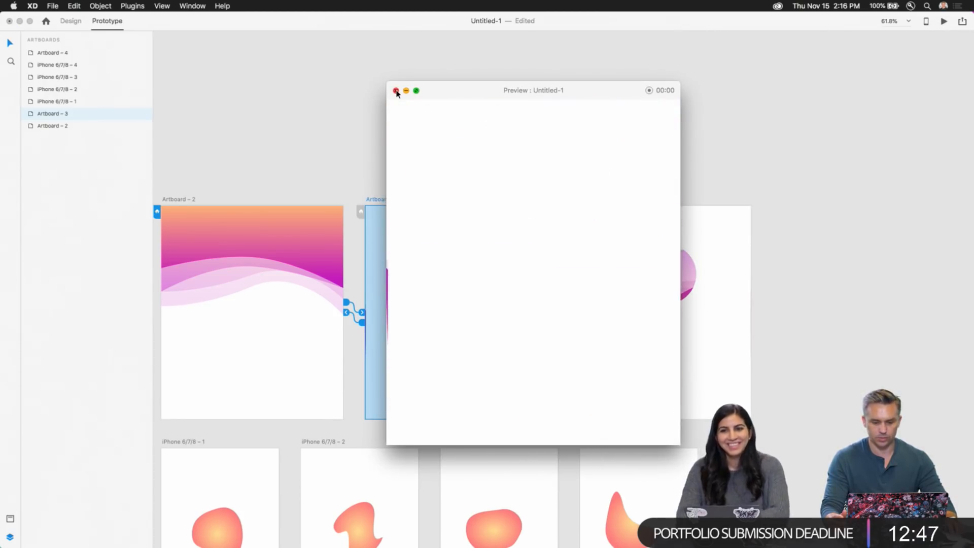
{"action": "left_click", "coordinate": [396, 91]}
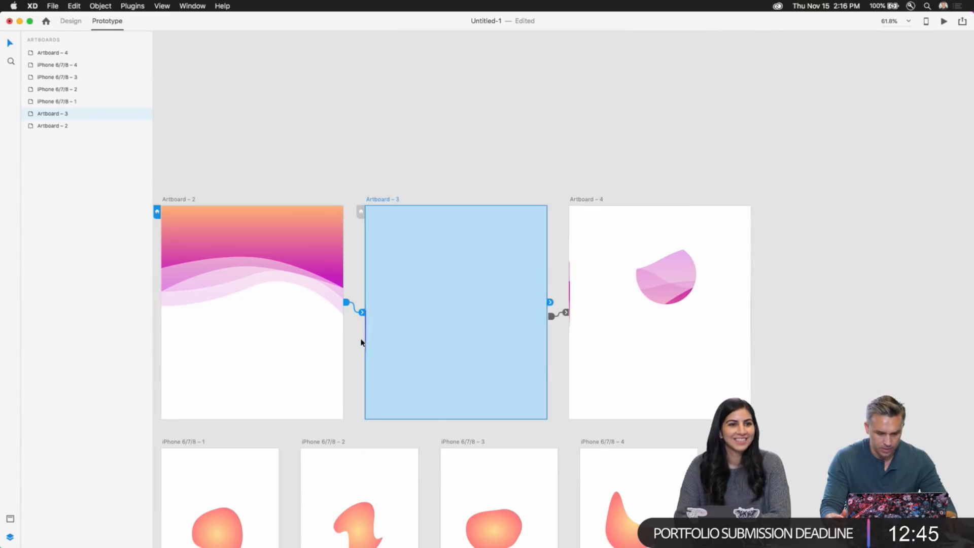
Remove the remaining connection between Artboard – 2 and Artboard – 3, and preview the wave-fill animation from Artboard – 3 to Artboard – 4
{"action": "left_click", "coordinate": [344, 313]}
{"action": "left_click", "coordinate": [370, 199]}
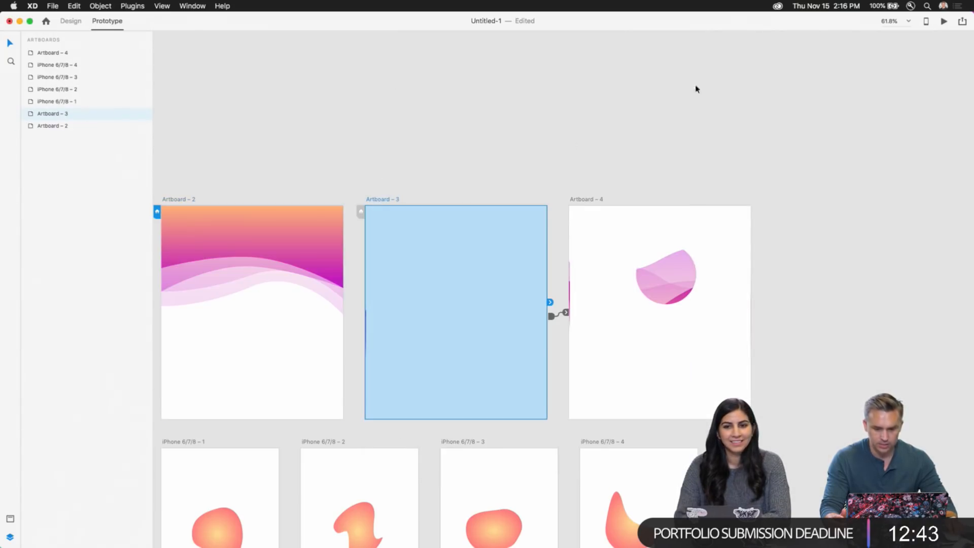
{"action": "left_click", "coordinate": [943, 22]}
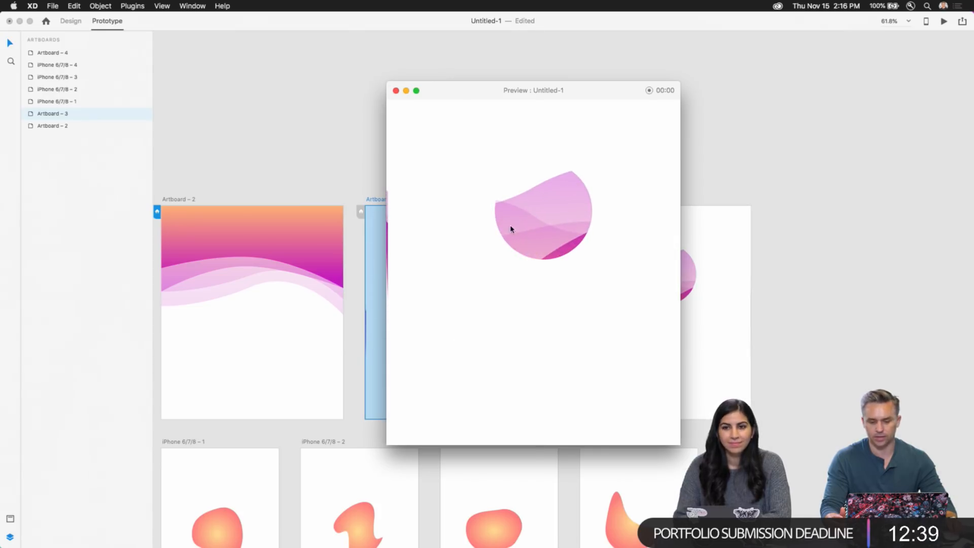
{"action": "key", "text": "Left"}
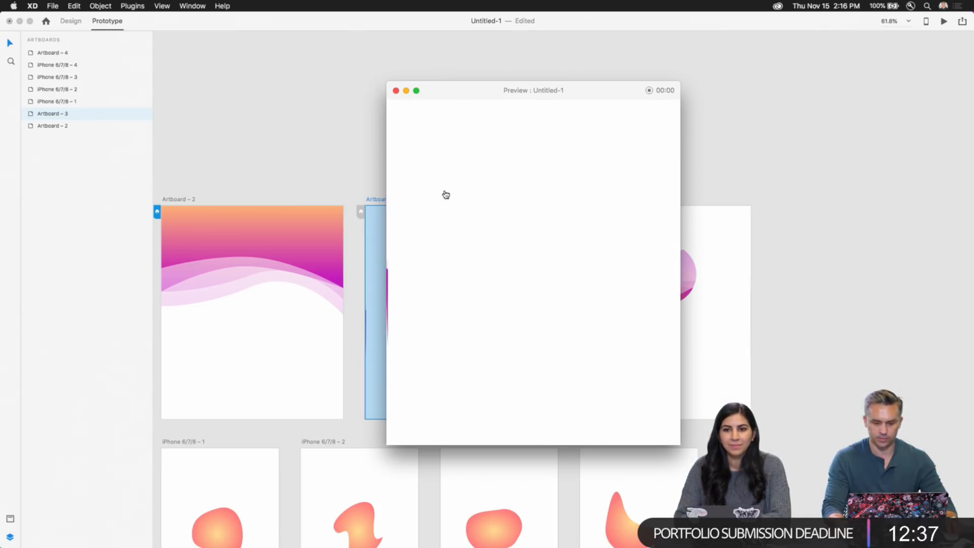
{"action": "left_click", "coordinate": [457, 284]}
{"action": "left_click", "coordinate": [396, 91]}
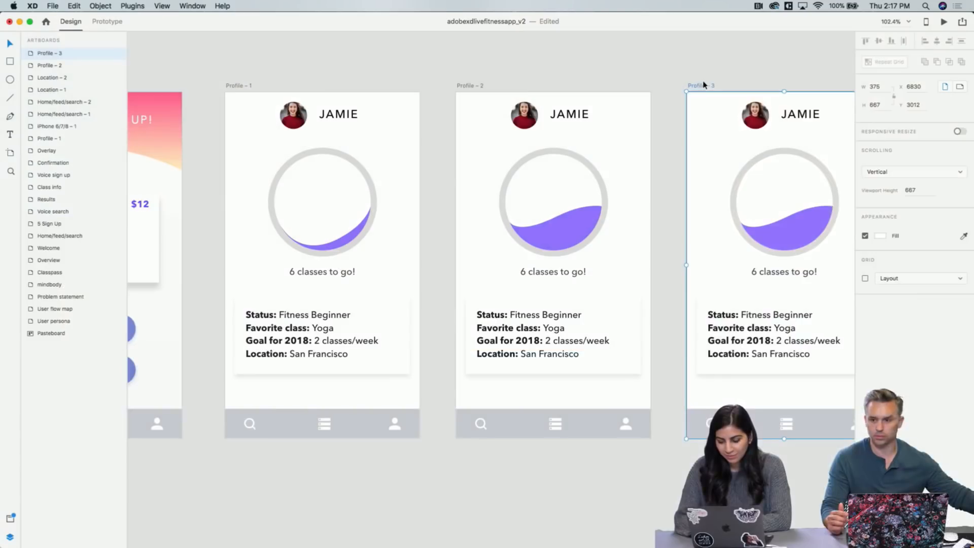
Delete the Profile – 3 artboard and, in Prototype mode, connect the Profile – 1 artboard to Profile – 2
{"action": "key", "text": "Delete"}
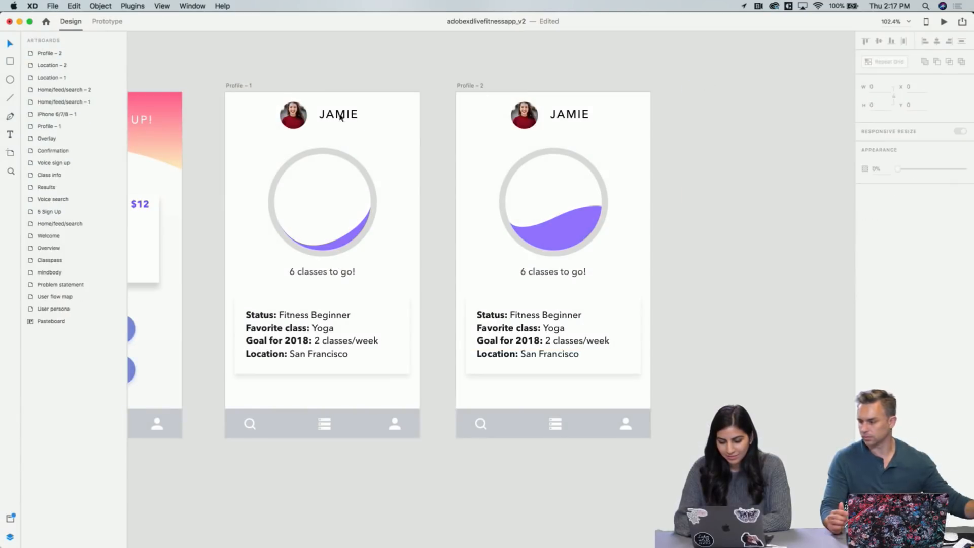
{"action": "left_click", "coordinate": [237, 86]}
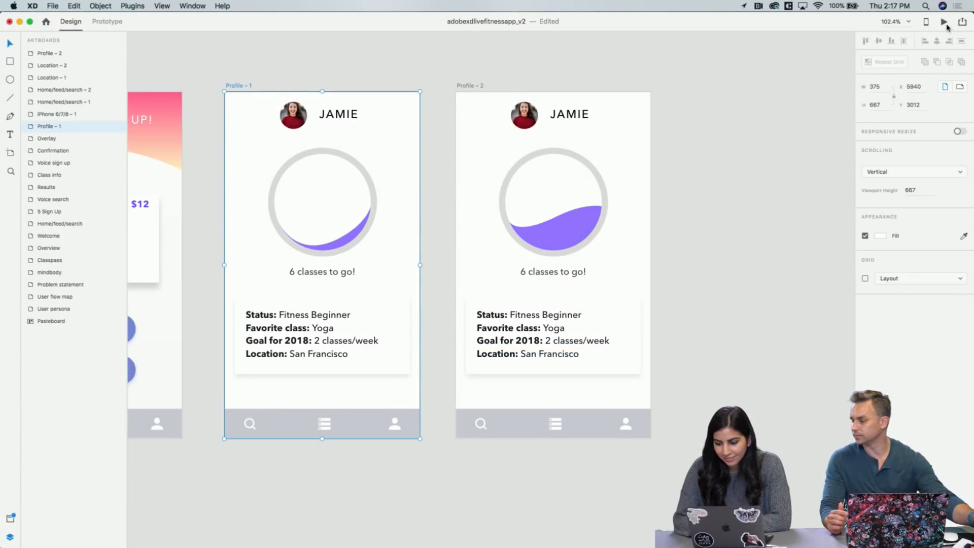
{"action": "left_click", "coordinate": [108, 21]}
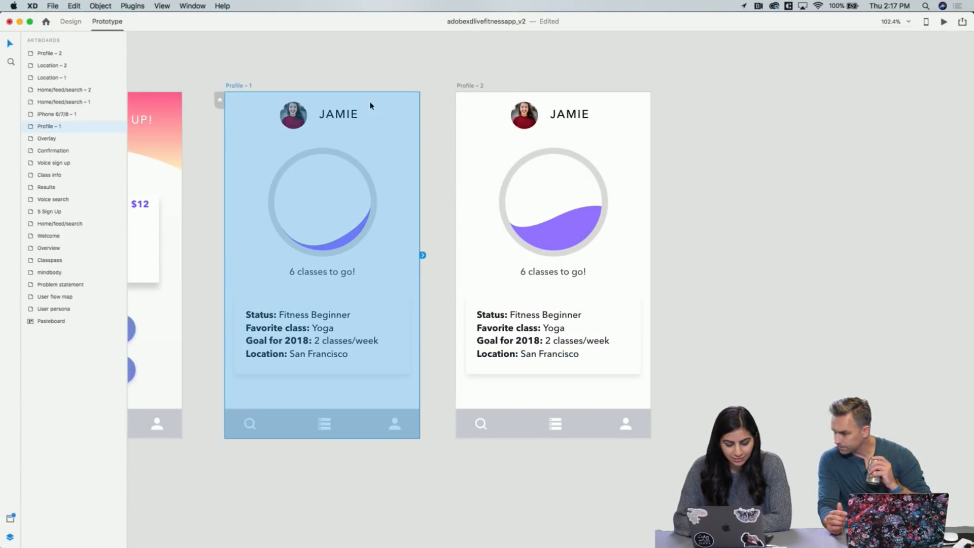
{"action": "left_click", "coordinate": [427, 258]}
{"action": "left_click", "coordinate": [412, 257]}
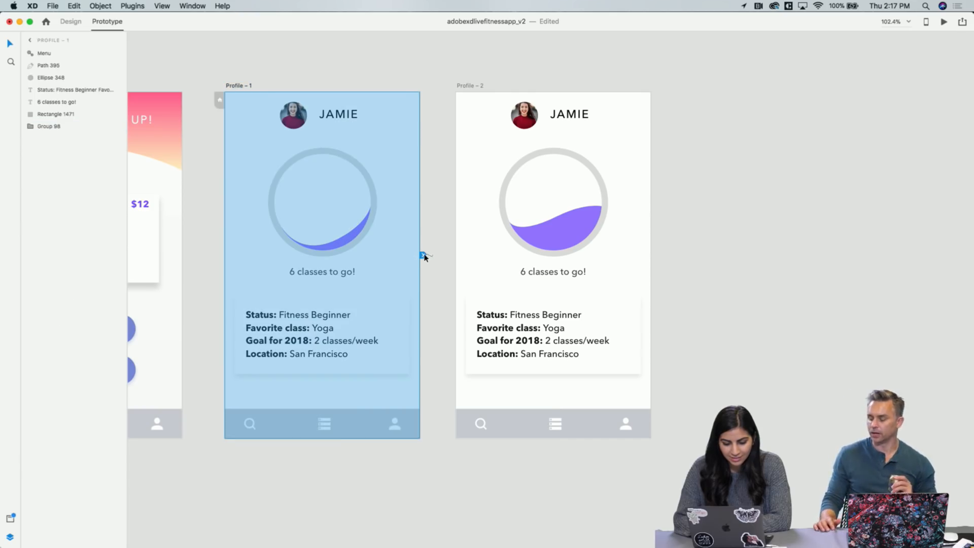
{"action": "left_click_drag", "start_coordinate": [423, 255], "coordinate": [463, 253]}
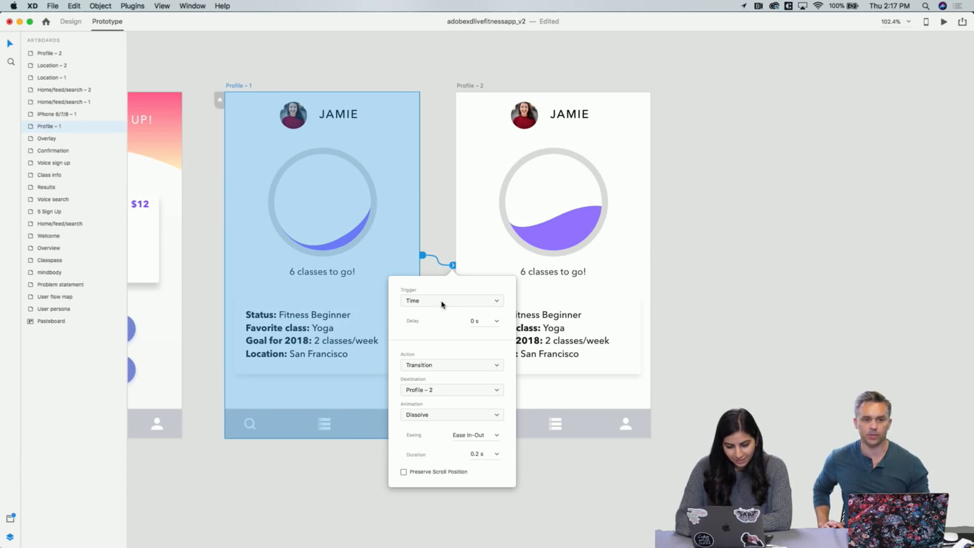
Set the connection from Profile – 1 to Profile – 2 to Auto-Animate with a duration of 0.4 s
{"action": "left_click", "coordinate": [459, 365]}
{"action": "left_click", "coordinate": [452, 375]}
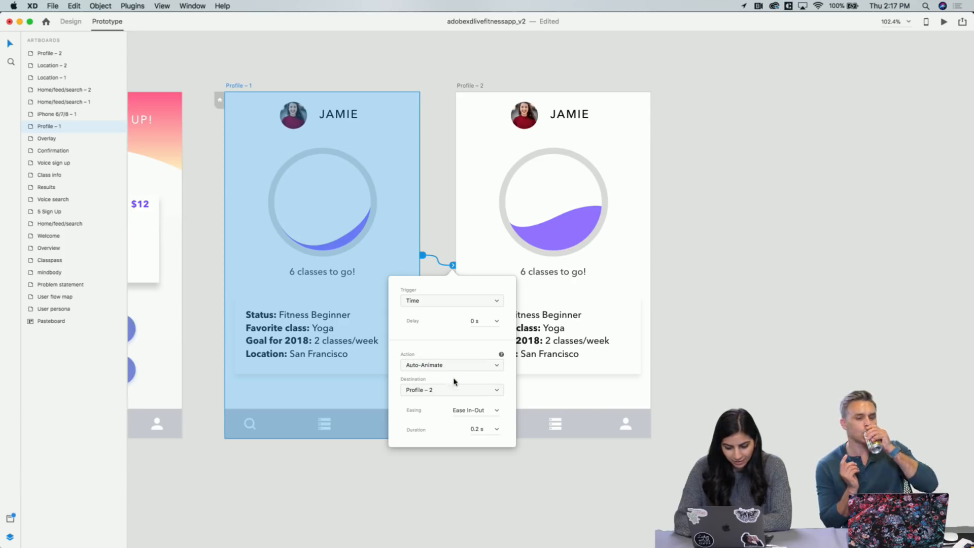
{"action": "left_click", "coordinate": [497, 430]}
{"action": "left_click", "coordinate": [483, 449]}
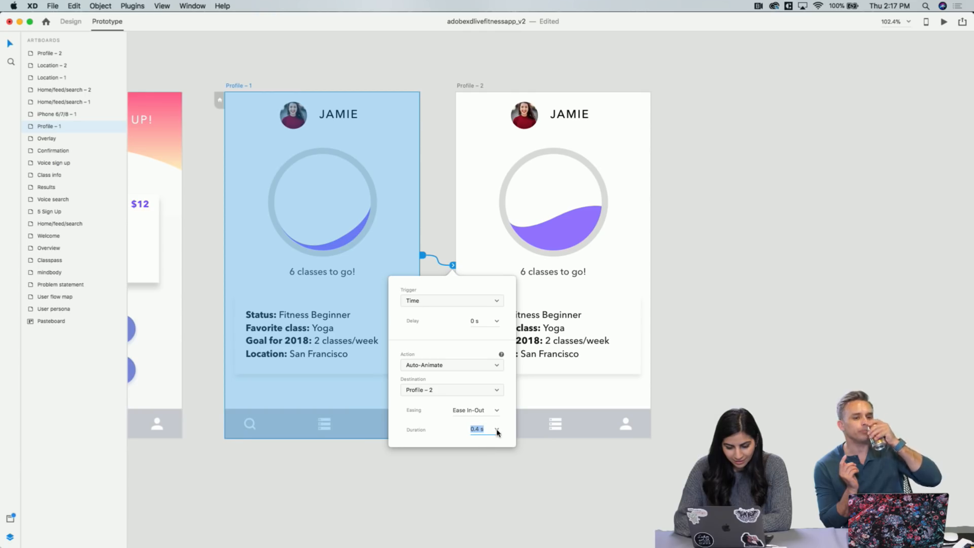
{"action": "left_click", "coordinate": [514, 465]}
Preview the progress-circle fill starting from Profile – 1, and close the preview
{"action": "left_click", "coordinate": [239, 86]}
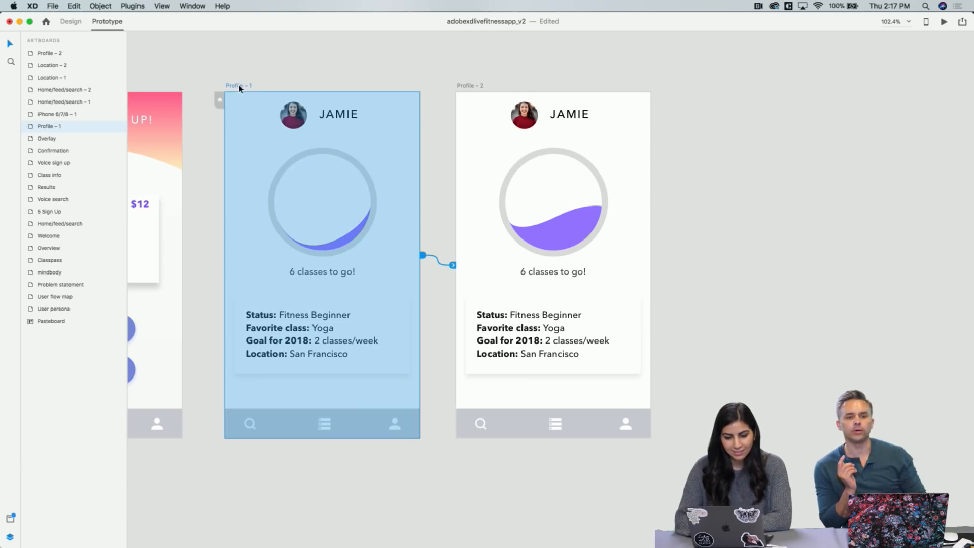
{"action": "left_click", "coordinate": [944, 22]}
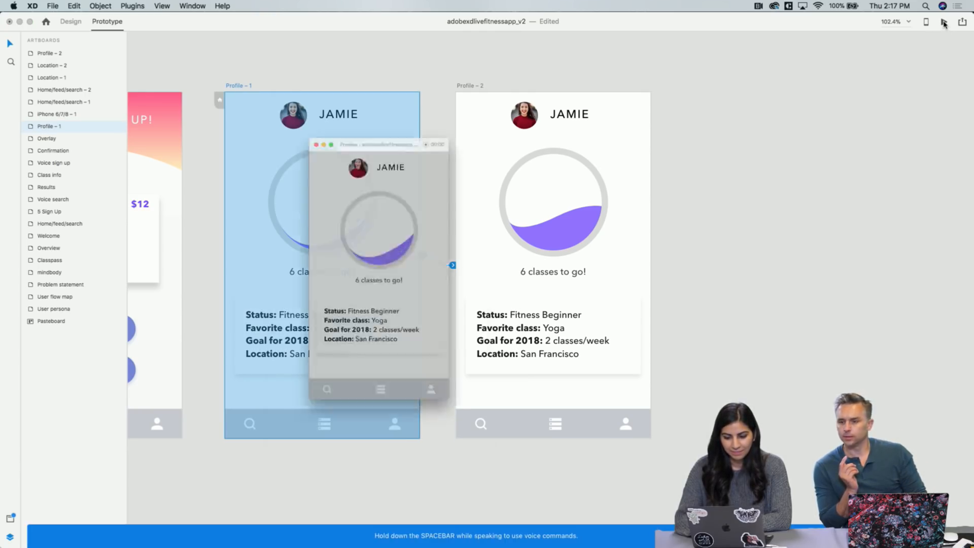
{"action": "left_click", "coordinate": [293, 99]}
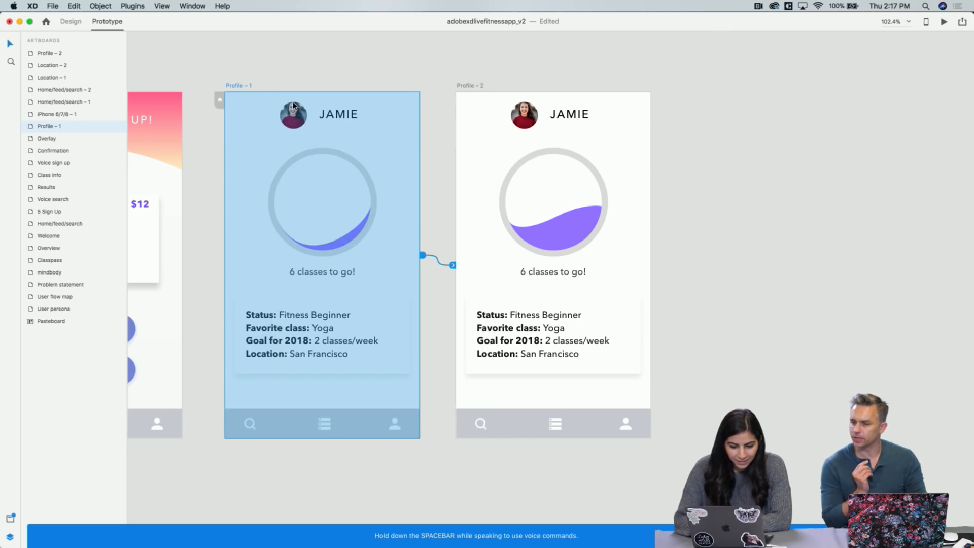
Set the duration of the connection from Profile – 1 to Profile – 2 to 0.6 s
{"action": "scroll", "coordinate": [276, 131], "scroll_direction": "left", "scroll_amount": 3}
{"action": "scroll", "coordinate": [276, 130], "scroll_direction": "left", "scroll_amount": 2}
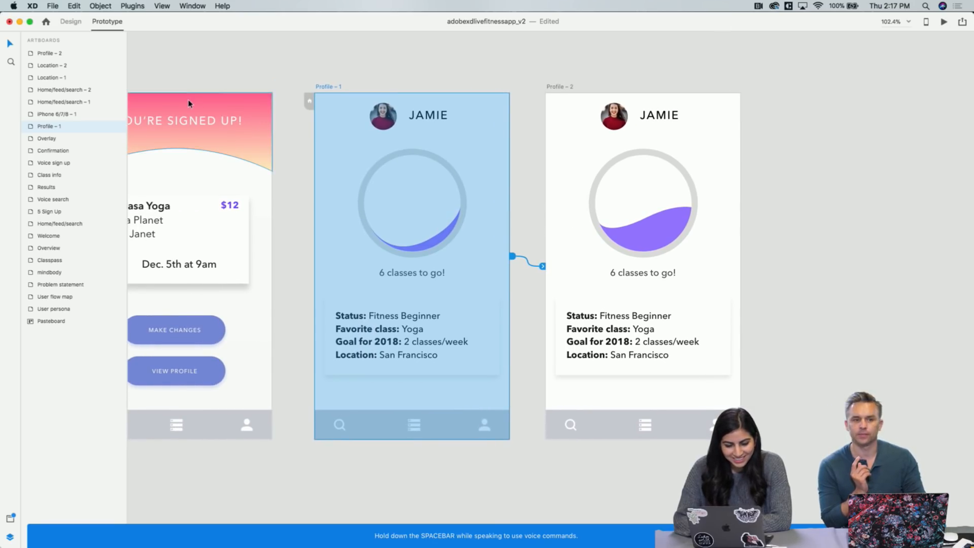
{"action": "left_click", "coordinate": [541, 268]}
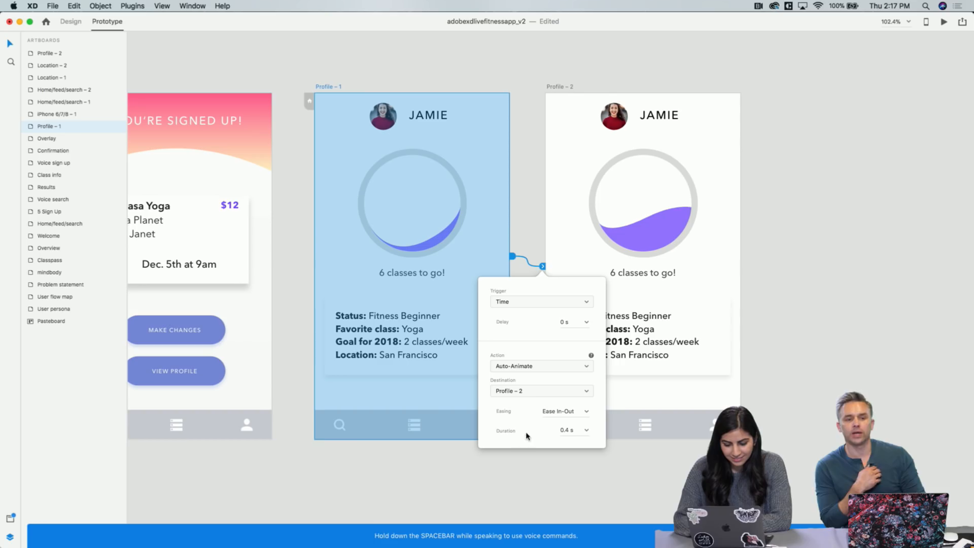
{"action": "left_click", "coordinate": [587, 431]}
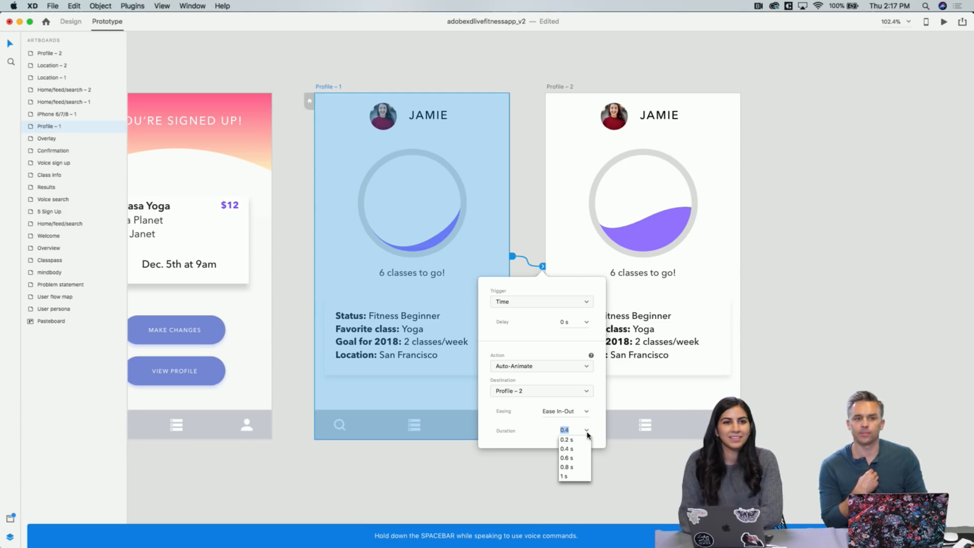
{"action": "left_click", "coordinate": [566, 457]}
{"action": "left_click", "coordinate": [482, 487]}
Change the voice command on the microphone's connection from Voice sign up to Confirmation to "9 A M"
{"action": "scroll", "coordinate": [435, 456], "scroll_direction": "left", "scroll_amount": 10}
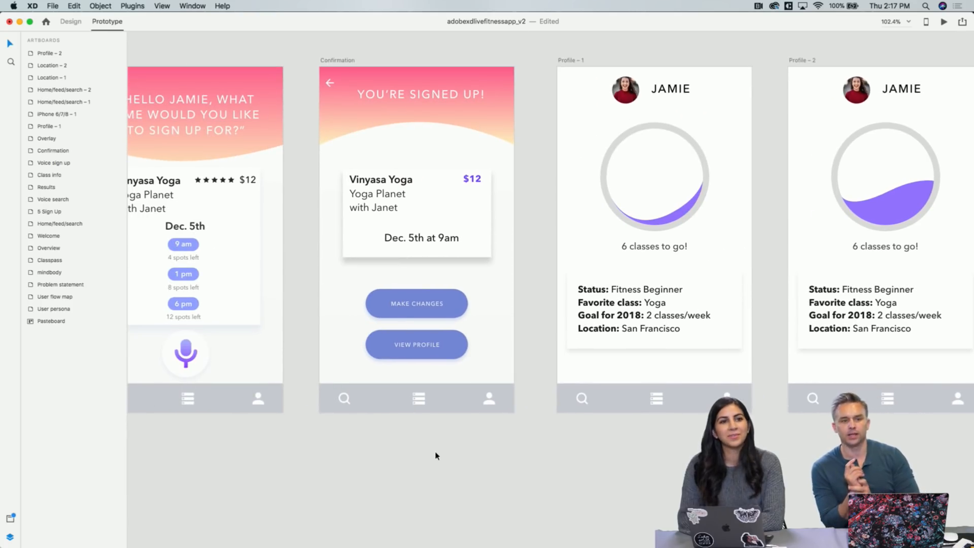
{"action": "scroll", "coordinate": [439, 455], "scroll_direction": "left", "scroll_amount": 4}
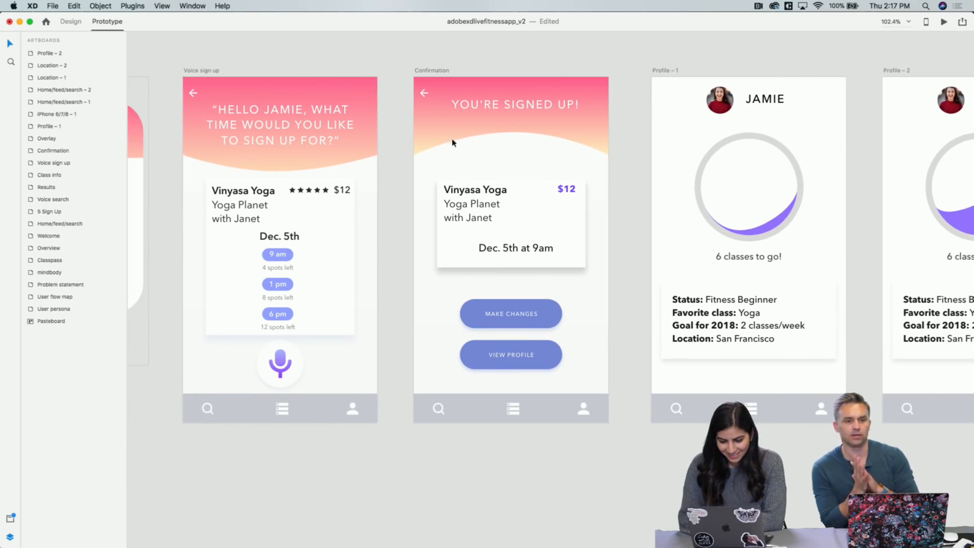
{"action": "left_click", "coordinate": [209, 71]}
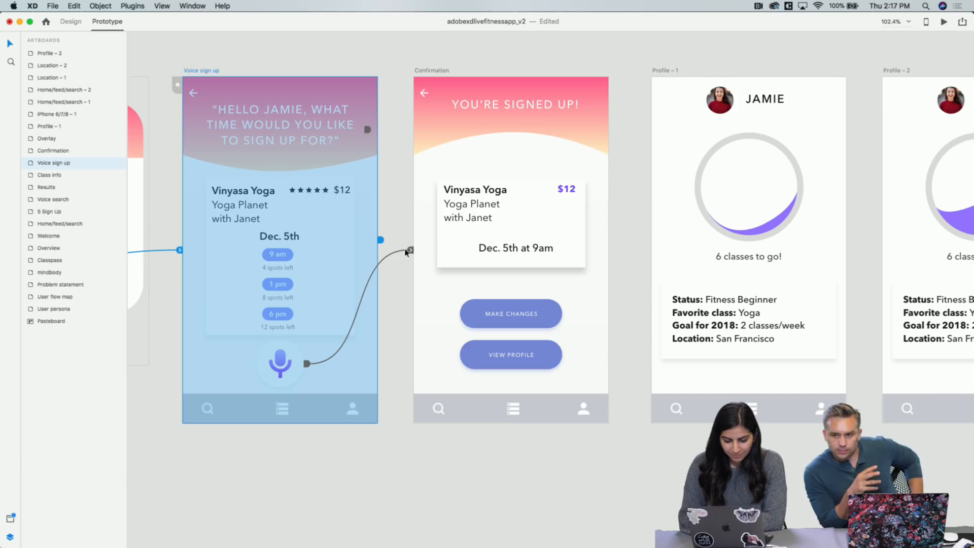
{"action": "left_click", "coordinate": [413, 252]}
{"action": "left_click", "coordinate": [410, 250]}
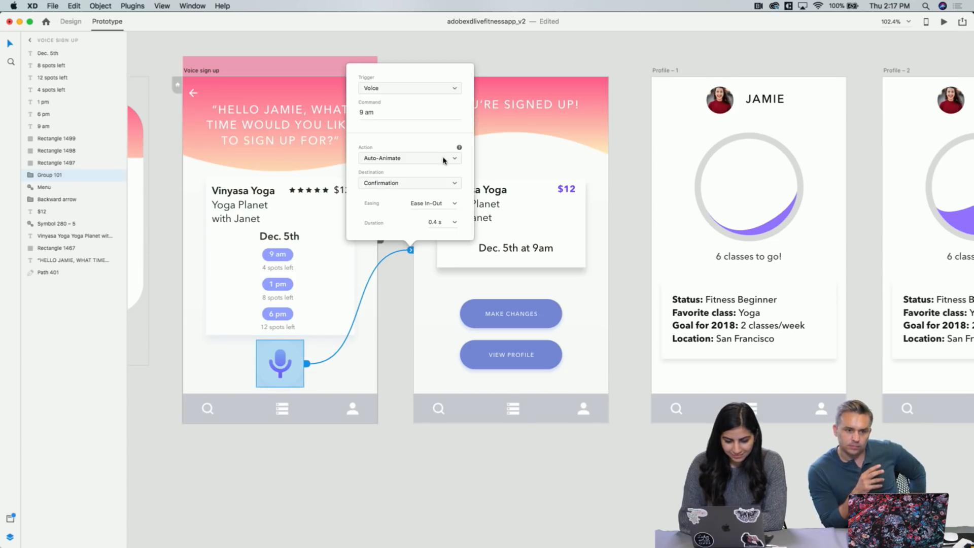
{"action": "left_click", "coordinate": [374, 113]}
{"action": "type", "text": "9 a"}
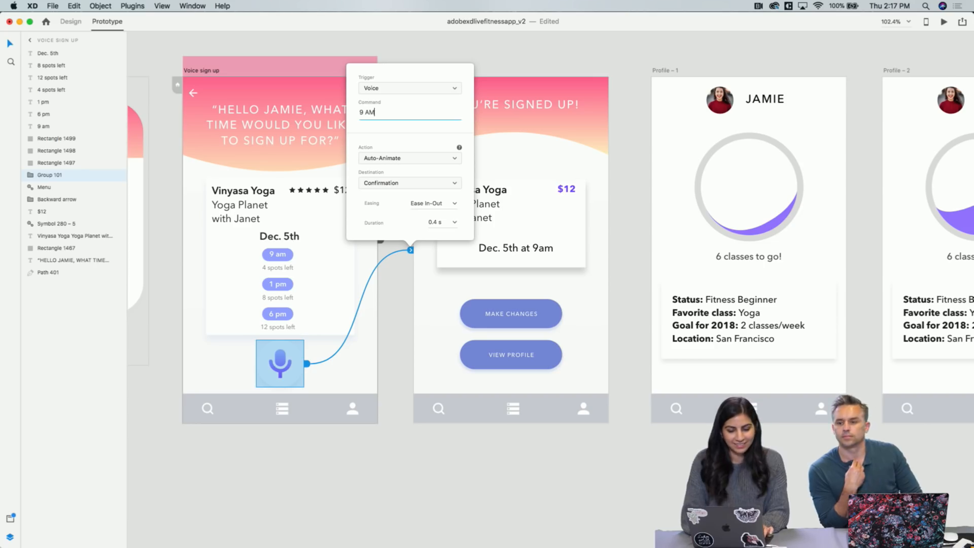
{"action": "left_click", "coordinate": [472, 54]}
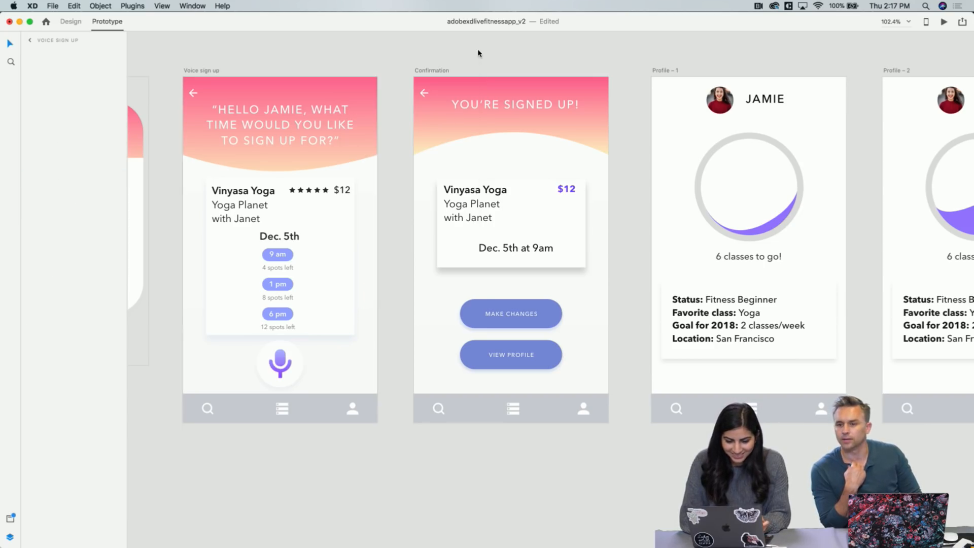
Preview the prototype starting from Voice sign up to test the voice command, and close the preview
{"action": "left_click", "coordinate": [202, 70]}
{"action": "scroll", "coordinate": [276, 100], "scroll_direction": "left", "scroll_amount": 6}
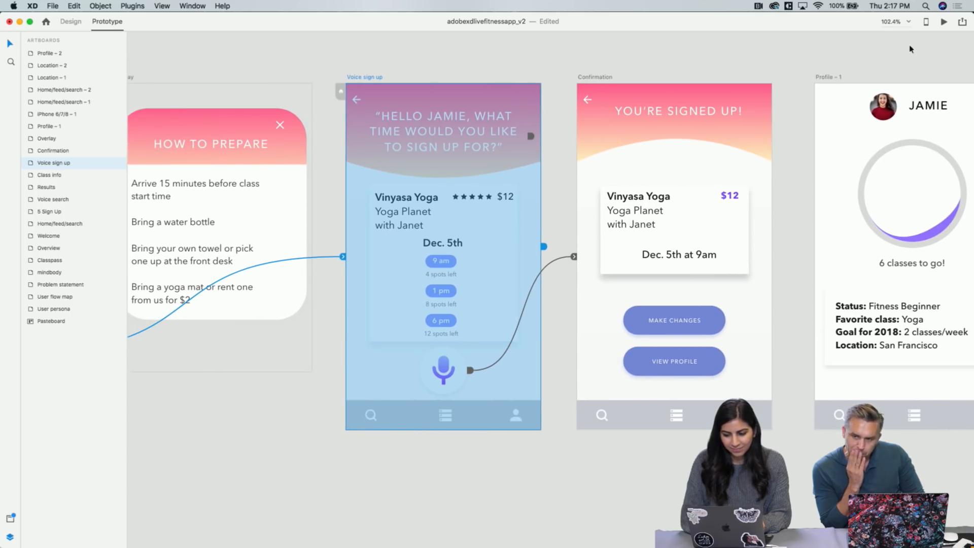
{"action": "left_click", "coordinate": [945, 22]}
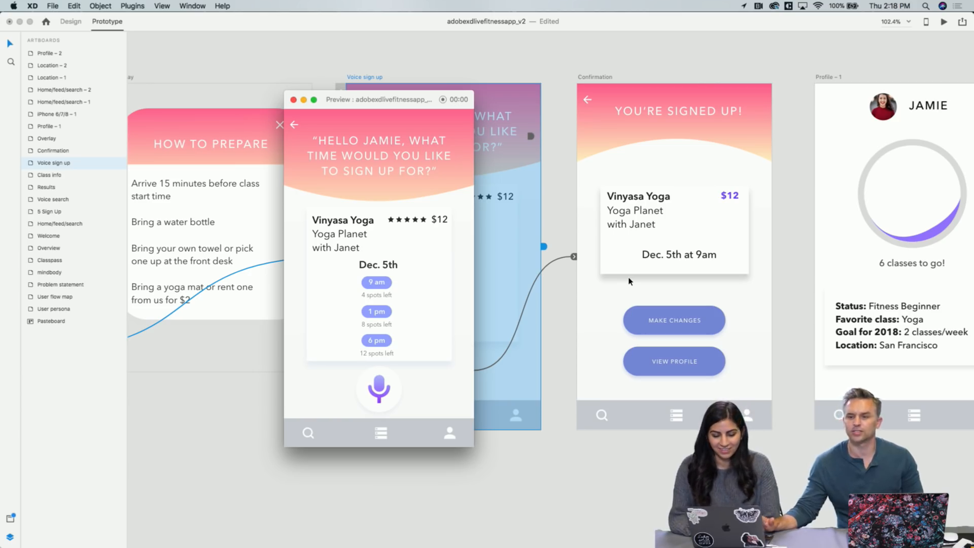
{"action": "left_click", "coordinate": [575, 259]}
{"action": "left_click", "coordinate": [293, 99]}
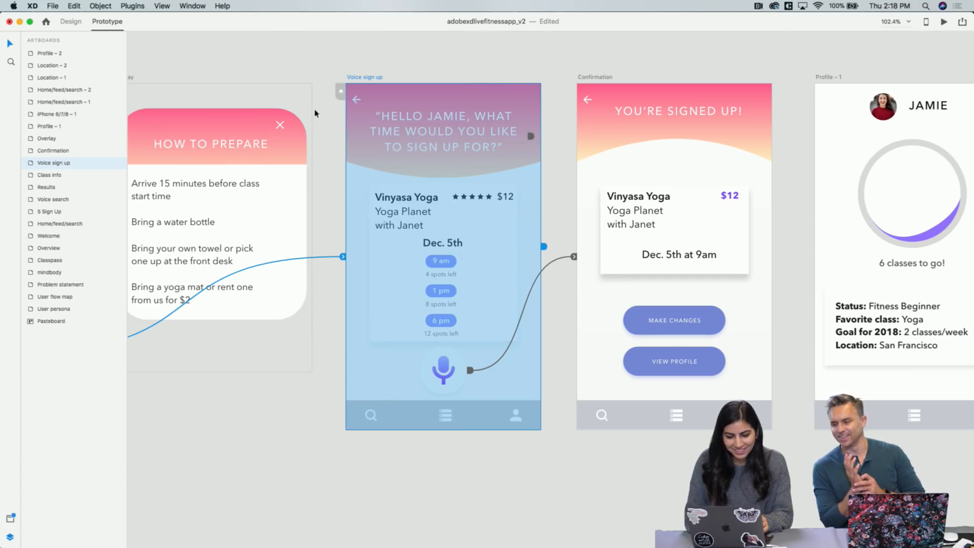
Shorten the voice command on the microphone's connection to Confirmation to "9"
{"action": "left_click", "coordinate": [573, 257]}
{"action": "left_click", "coordinate": [562, 120]}
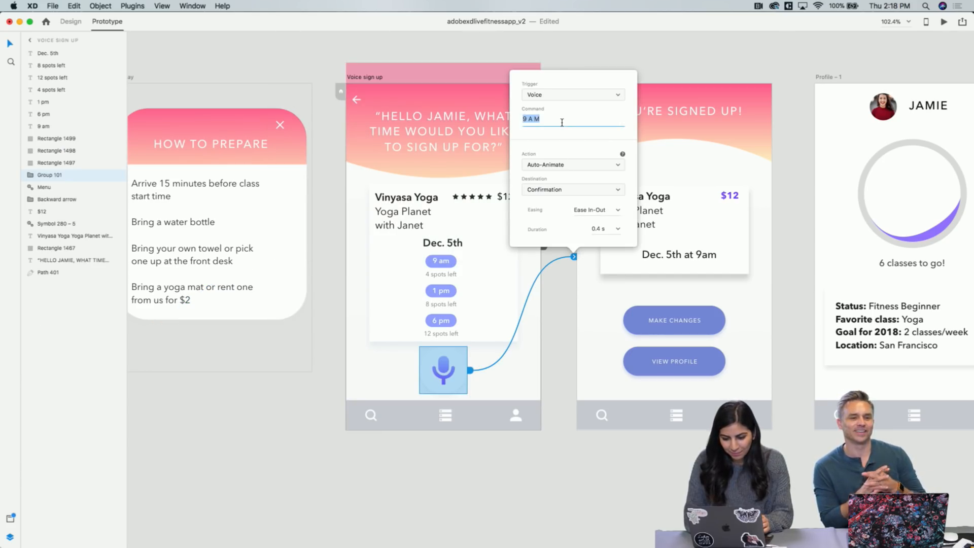
{"action": "left_click", "coordinate": [562, 123]}
{"action": "key", "text": "BackSpace"}
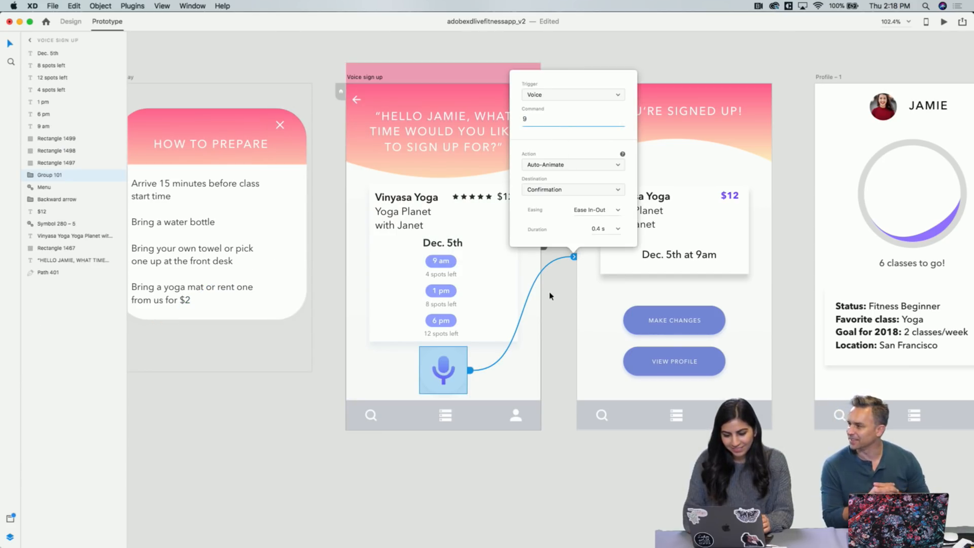
{"action": "left_click", "coordinate": [549, 296]}
{"action": "left_click", "coordinate": [365, 78]}
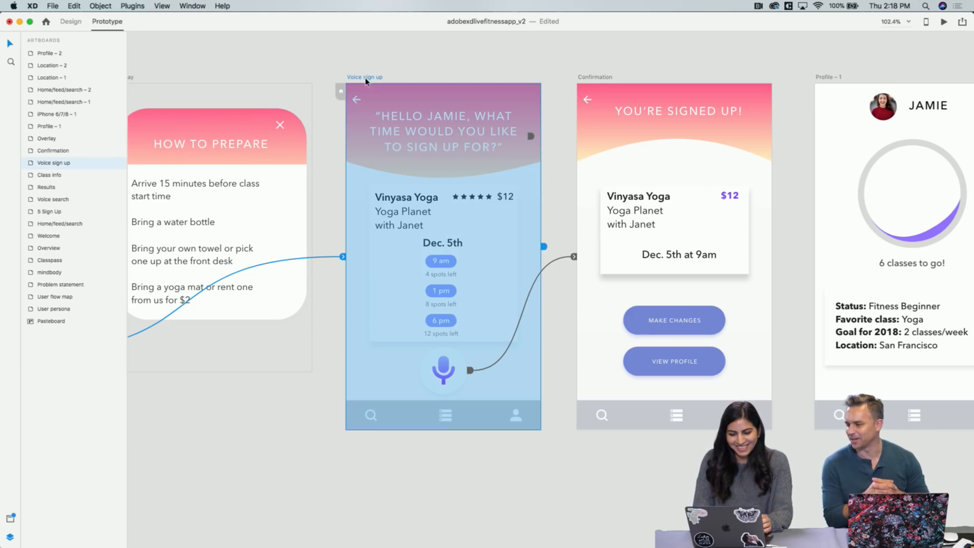
Check the shortened voice command, test it in a preview from Voice sign up, and close the preview
{"action": "left_click", "coordinate": [575, 259]}
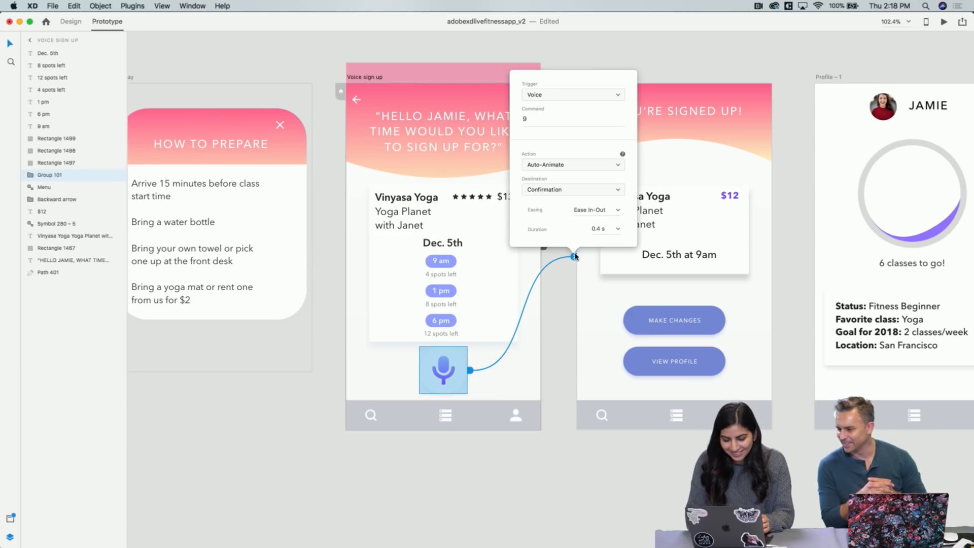
{"action": "left_click", "coordinate": [596, 46]}
{"action": "left_click", "coordinate": [511, 127]}
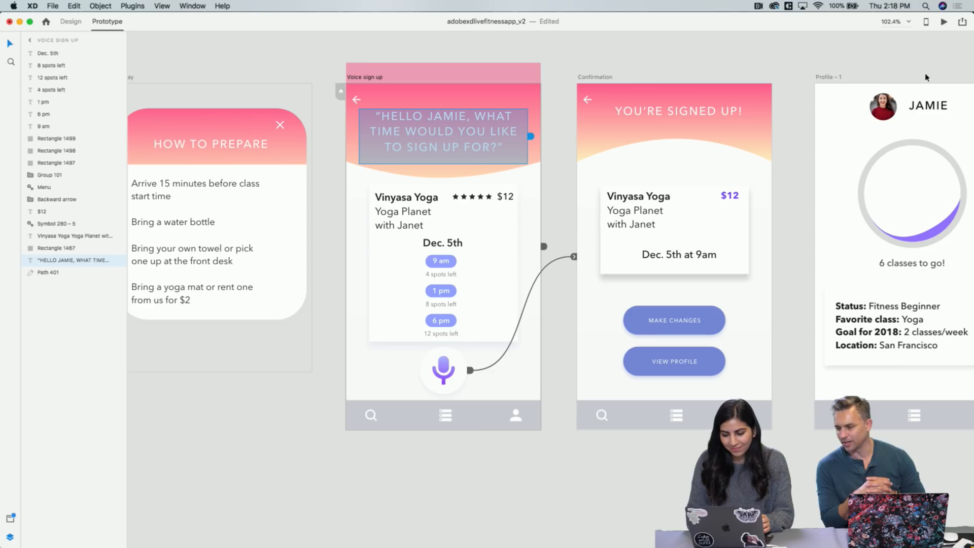
{"action": "left_click", "coordinate": [944, 21]}
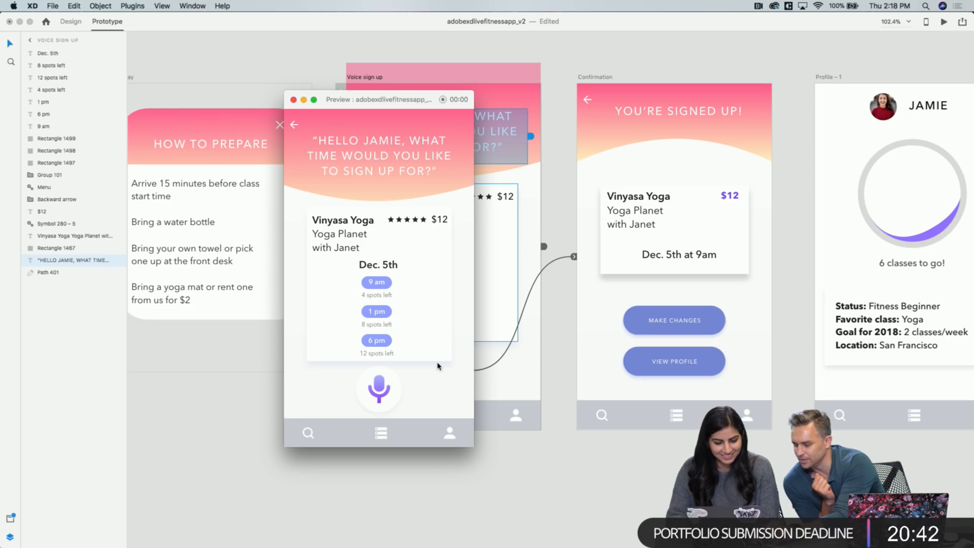
{"action": "key", "text": "space"}
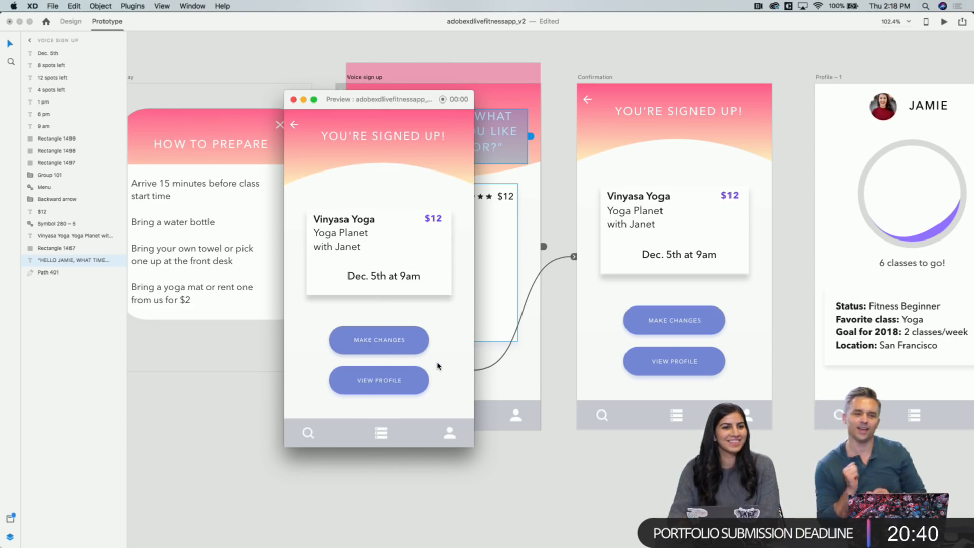
{"action": "left_click", "coordinate": [293, 99]}
Review the voice command settings of the microphone's connection to Confirmation, and close them
{"action": "left_click", "coordinate": [573, 256]}
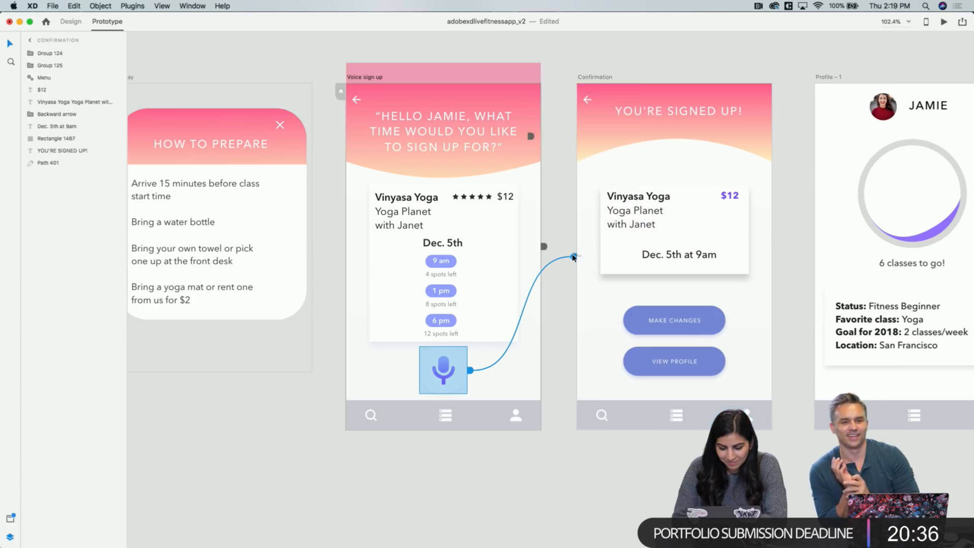
{"action": "left_click", "coordinate": [553, 125]}
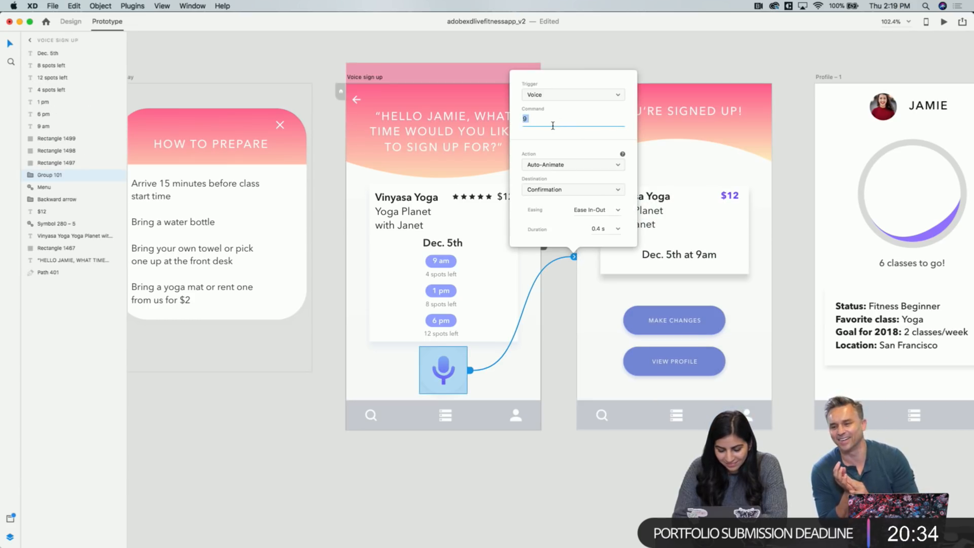
{"action": "left_click", "coordinate": [650, 58]}
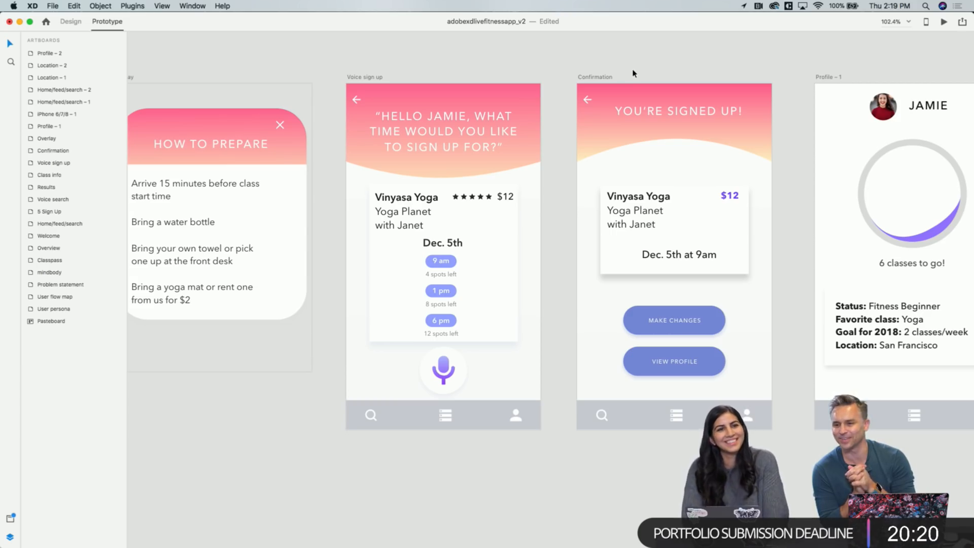
Link Profile – 1 to Profile – 2 with a time-triggered Auto-Animate, 0 s delay, Ease In-Out easing and 0.6 s duration
{"action": "scroll", "coordinate": [633, 74], "scroll_direction": "right", "scroll_amount": 2}
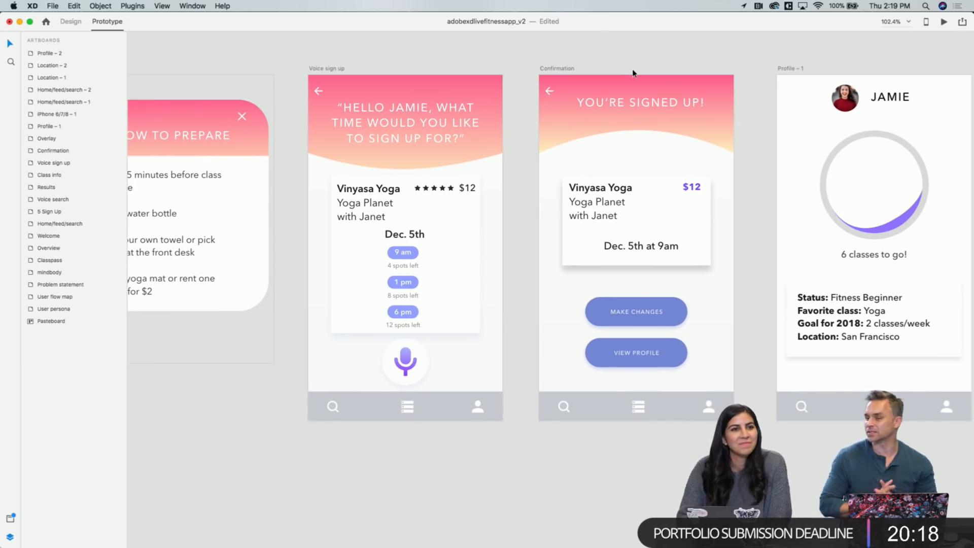
{"action": "scroll", "coordinate": [632, 73], "scroll_direction": "right", "scroll_amount": 10}
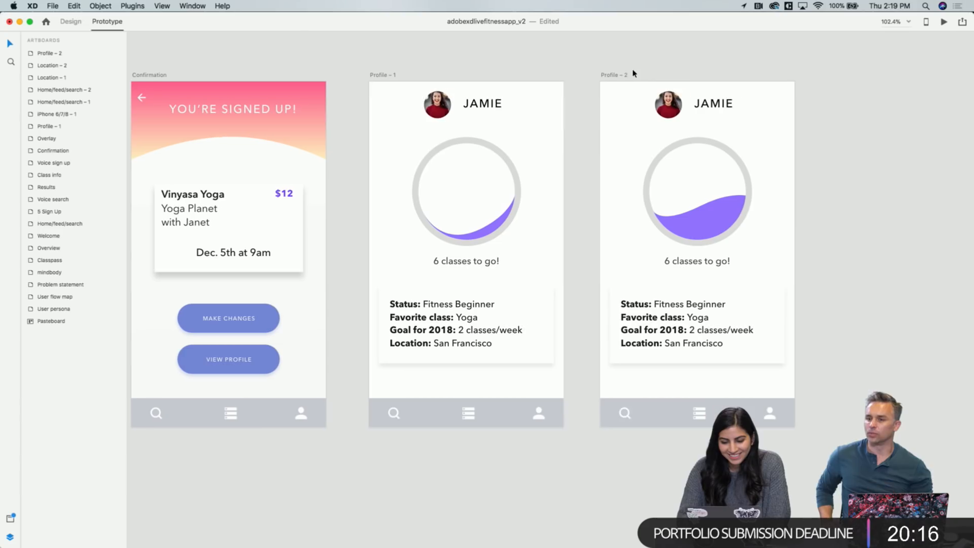
{"action": "left_click", "coordinate": [395, 82]}
{"action": "left_click_drag", "start_coordinate": [567, 245], "coordinate": [598, 256]}
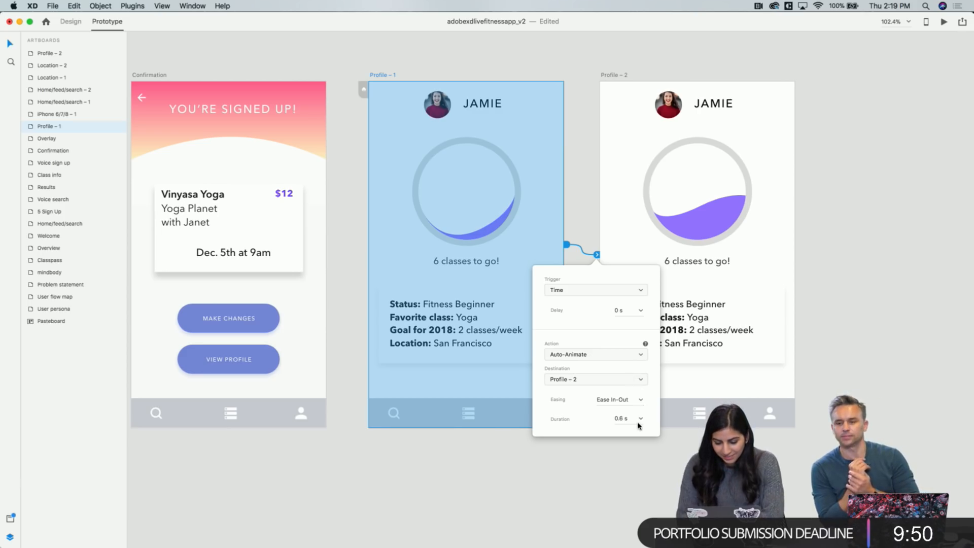
Preview the progress circle animation starting from Profile – 1, and close the preview
{"action": "left_click", "coordinate": [500, 480]}
{"action": "left_click", "coordinate": [524, 150]}
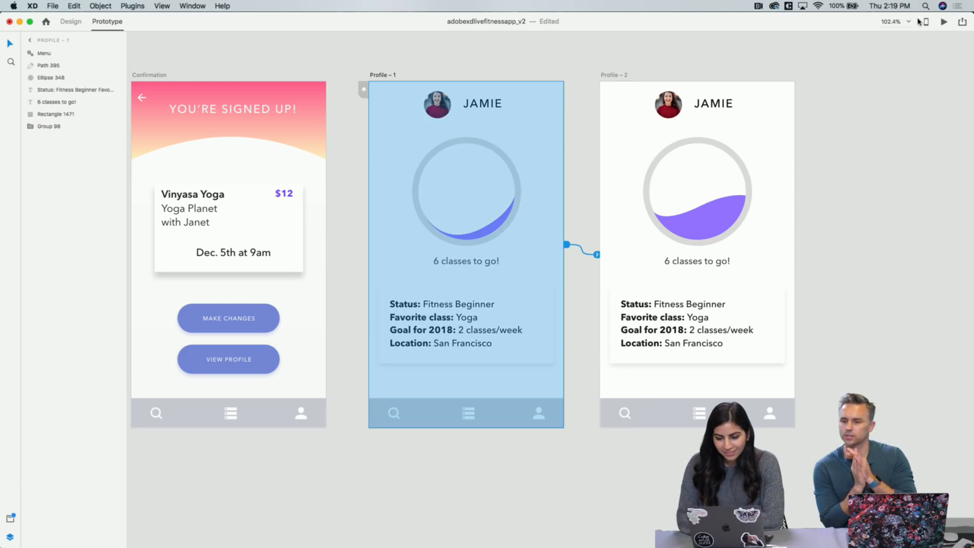
{"action": "left_click", "coordinate": [944, 22]}
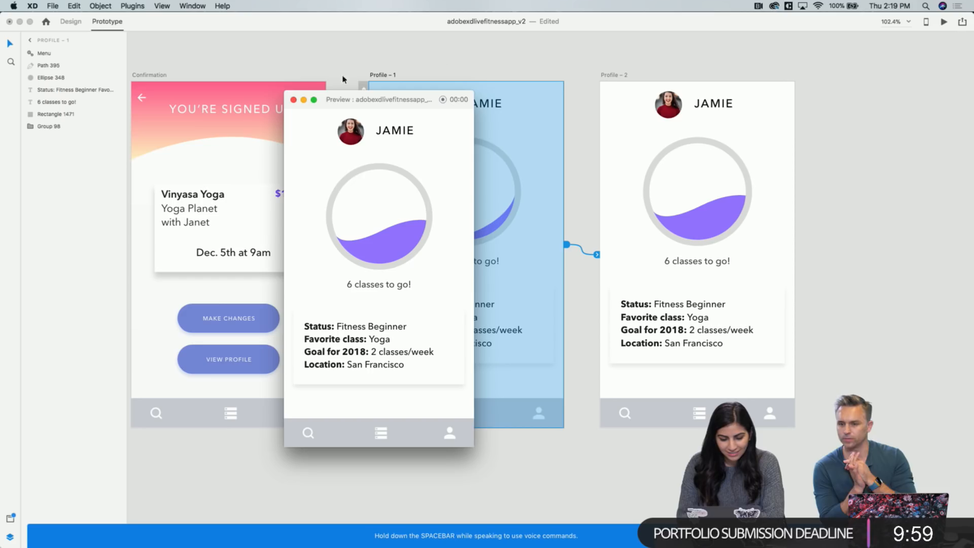
{"action": "left_click", "coordinate": [293, 99]}
Set the duration of the Profile – 1 to Profile – 2 animation to 0.8 s, and test it in a preview
{"action": "left_click", "coordinate": [597, 254]}
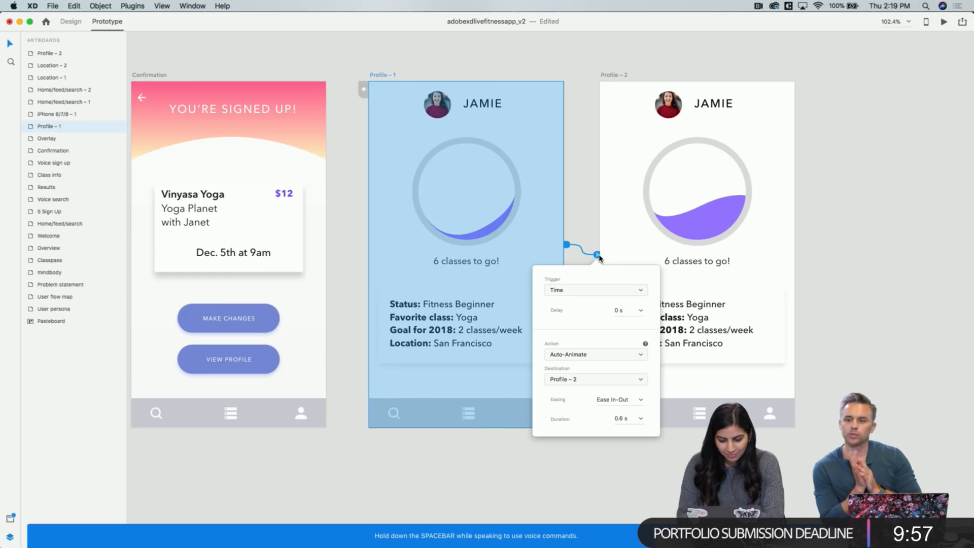
{"action": "left_click", "coordinate": [641, 418]}
{"action": "left_click", "coordinate": [629, 455]}
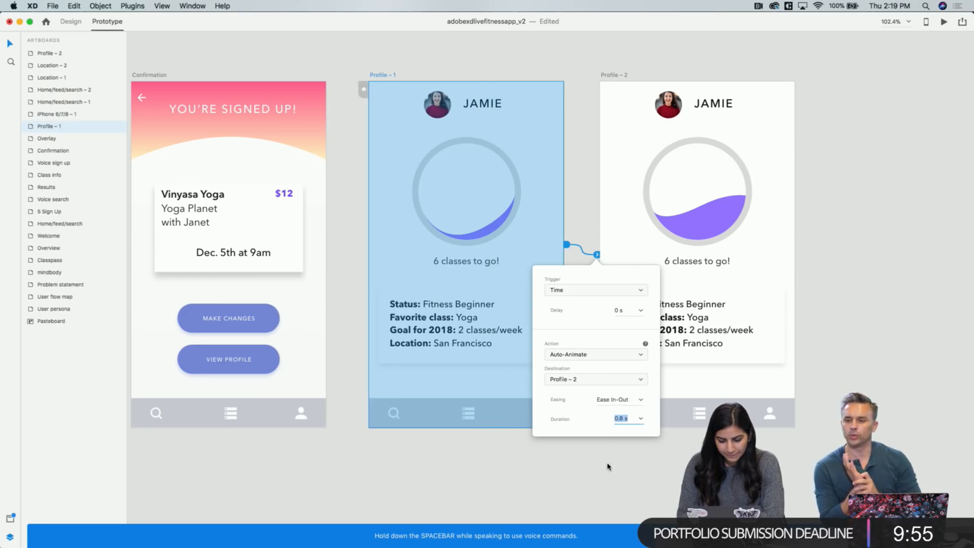
{"action": "left_click", "coordinate": [607, 463]}
{"action": "left_click", "coordinate": [538, 160]}
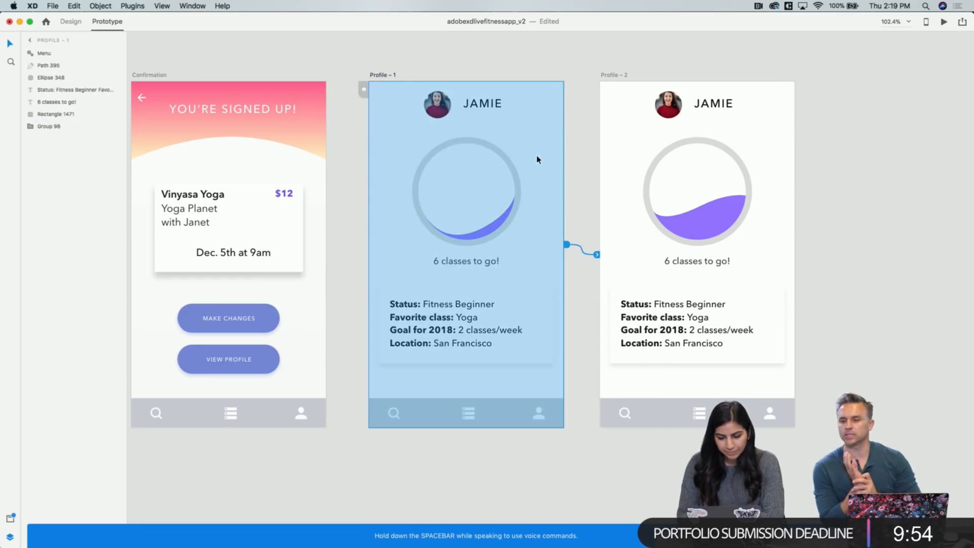
{"action": "left_click", "coordinate": [943, 23]}
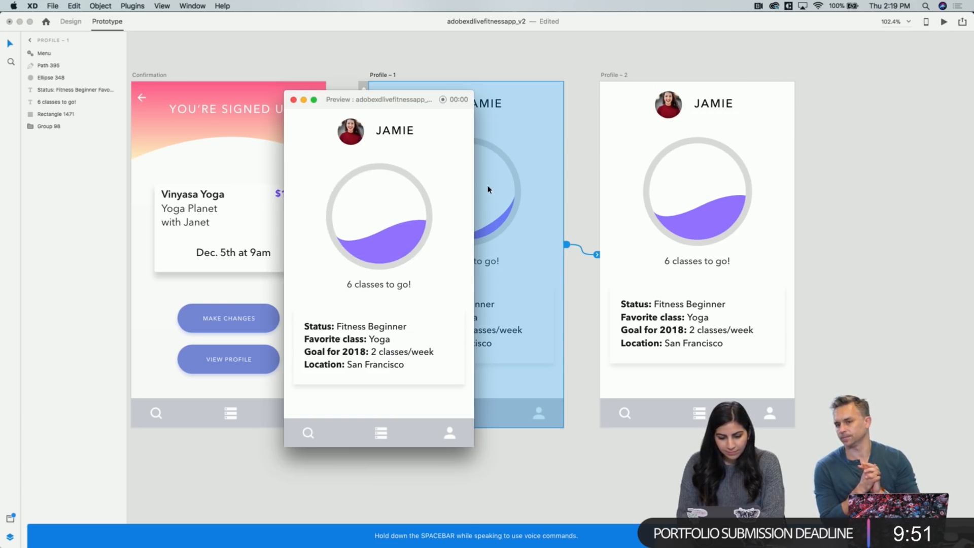
{"action": "left_click", "coordinate": [293, 100]}
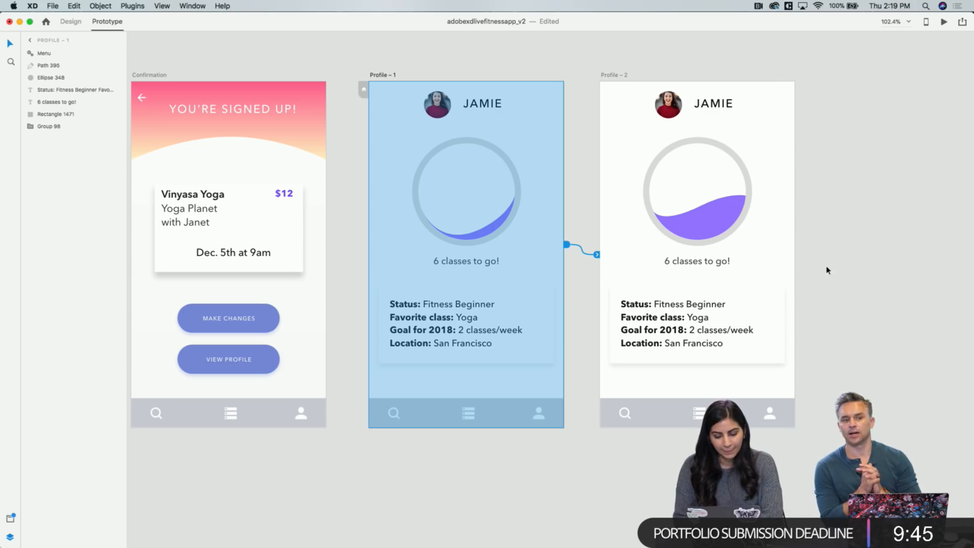
Set the duration of the Profile – 1 to Profile – 2 animation to 1 s, and test it in a preview
{"action": "left_click", "coordinate": [597, 254]}
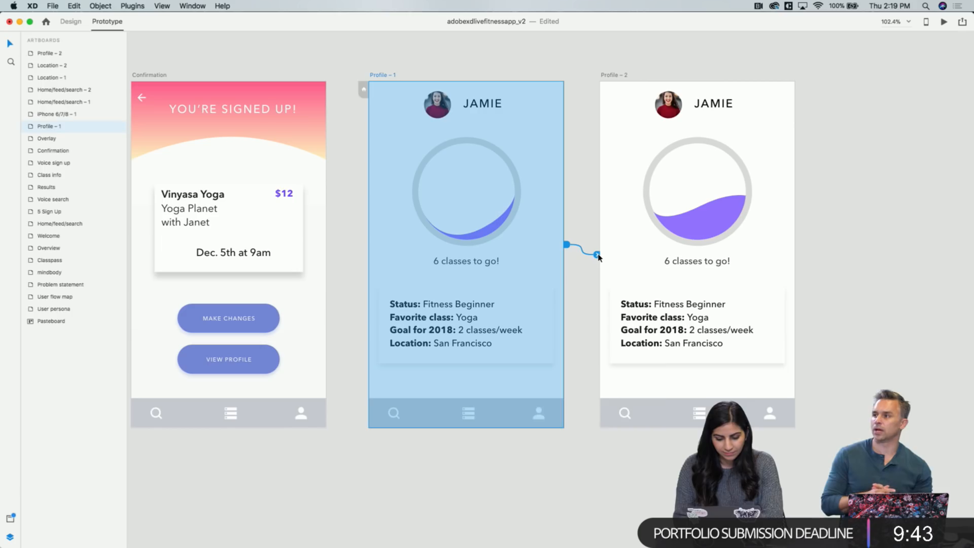
{"action": "left_click", "coordinate": [645, 418]}
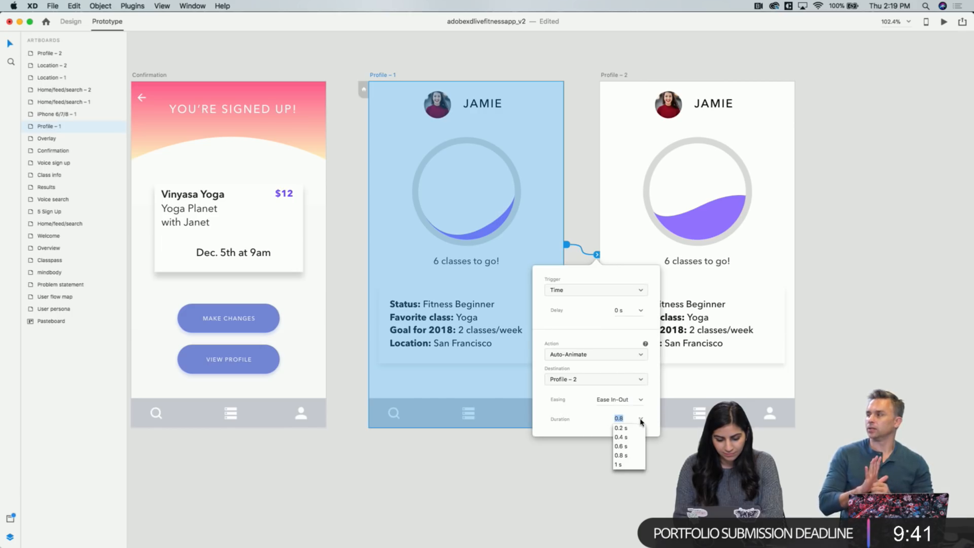
{"action": "left_click", "coordinate": [623, 464]}
{"action": "left_click", "coordinate": [628, 448]}
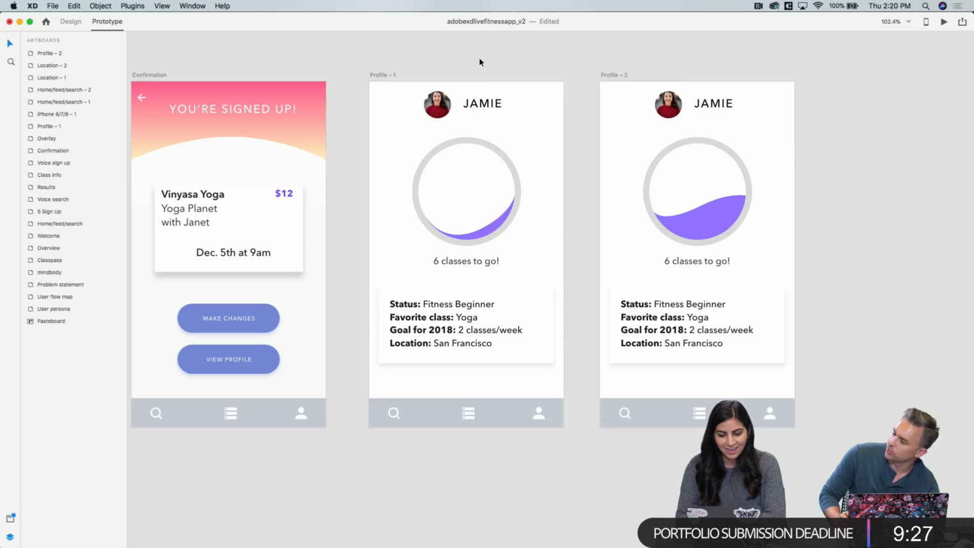
{"action": "left_click", "coordinate": [535, 127]}
{"action": "left_click", "coordinate": [944, 22]}
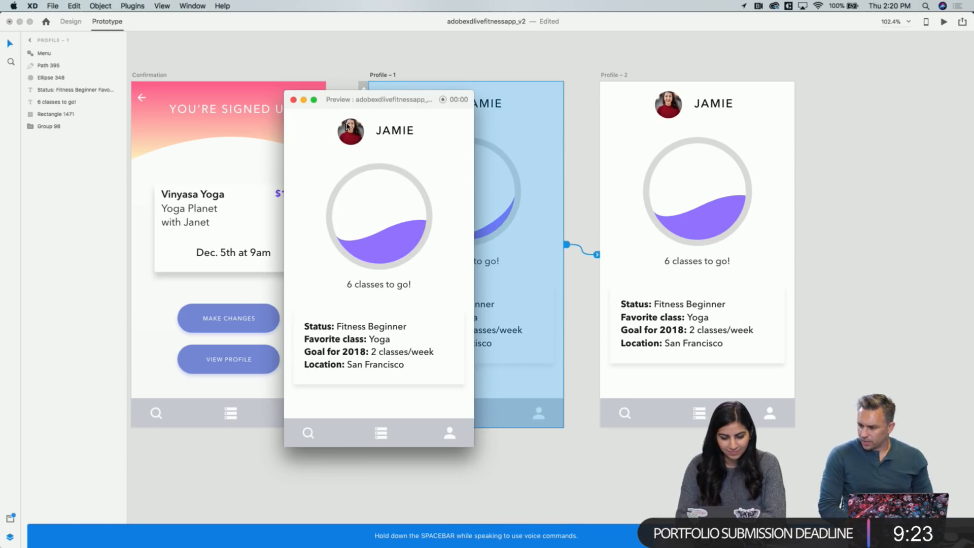
{"action": "left_click", "coordinate": [293, 100]}
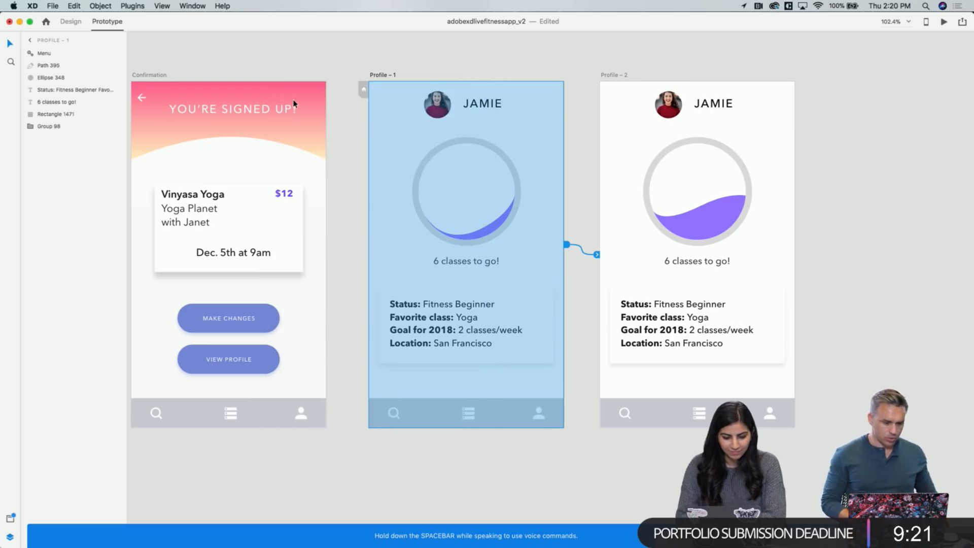
Check the prototype connections of the Voice sign up microphone and of the Confirmation artboard
{"action": "left_click", "coordinate": [348, 105]}
{"action": "scroll", "coordinate": [348, 104], "scroll_direction": "left", "scroll_amount": 8}
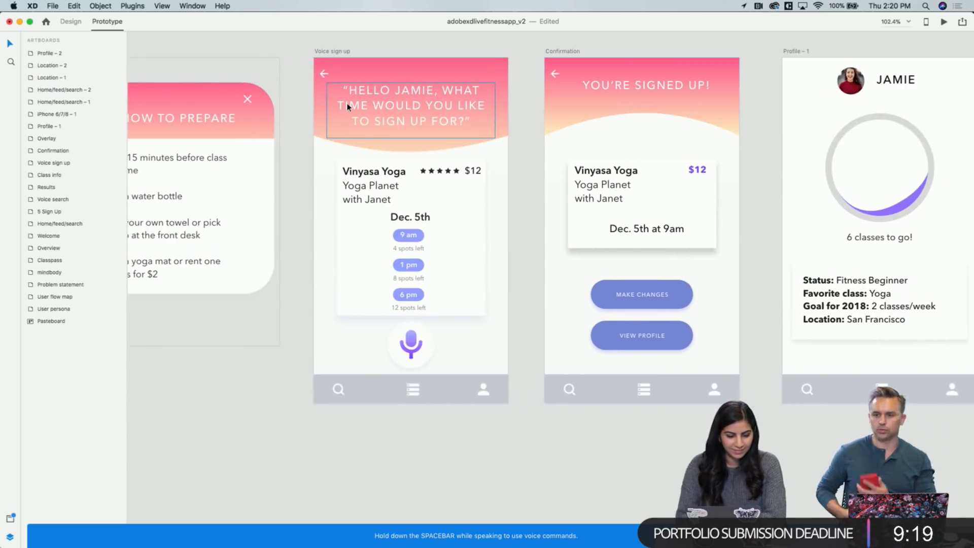
{"action": "scroll", "coordinate": [347, 105], "scroll_direction": "down", "scroll_amount": 5}
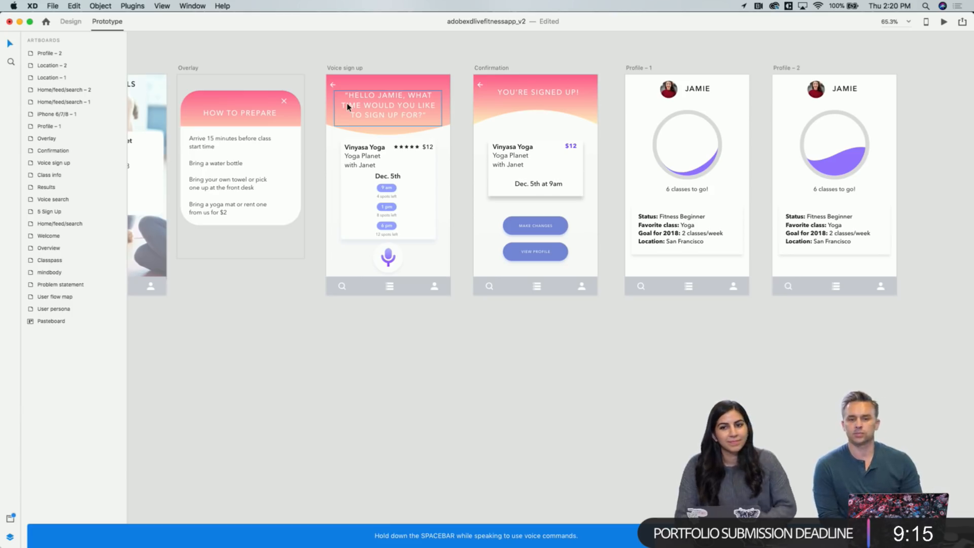
{"action": "scroll", "coordinate": [348, 104], "scroll_direction": "up", "scroll_amount": 2}
{"action": "scroll", "coordinate": [348, 105], "scroll_direction": "left", "scroll_amount": 3}
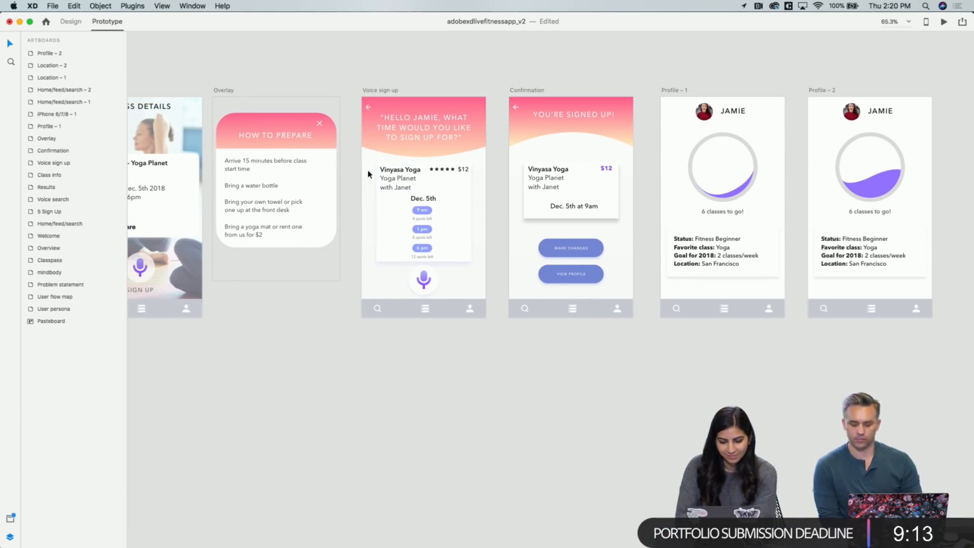
{"action": "left_click", "coordinate": [423, 279]}
{"action": "left_click_drag", "start_coordinate": [441, 279], "coordinate": [535, 93]}
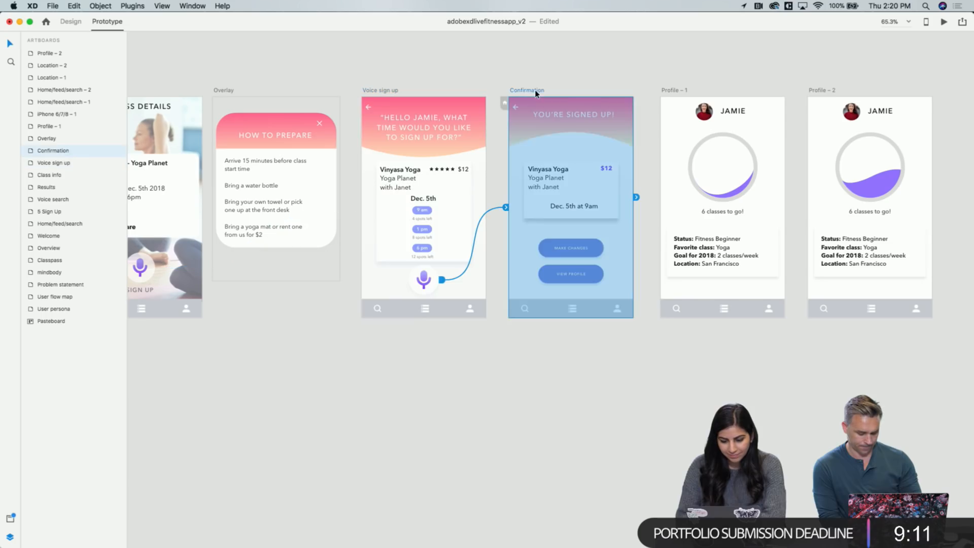
Link the View Profile button on Confirmation to Profile – 1 on tap, with the Transition action and a 0.4 s duration
{"action": "left_click", "coordinate": [600, 274]}
{"action": "left_click_drag", "start_coordinate": [606, 274], "coordinate": [675, 227]}
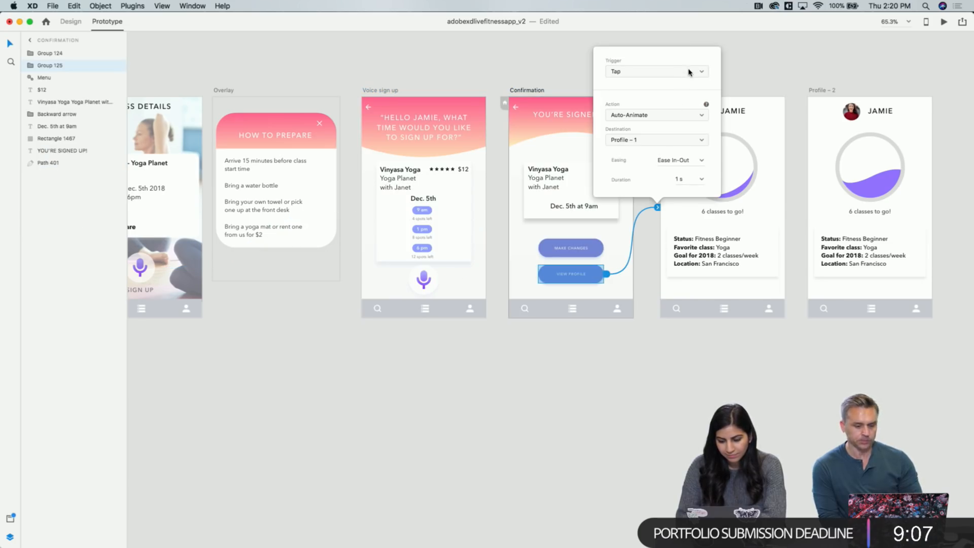
{"action": "left_click", "coordinate": [700, 178]}
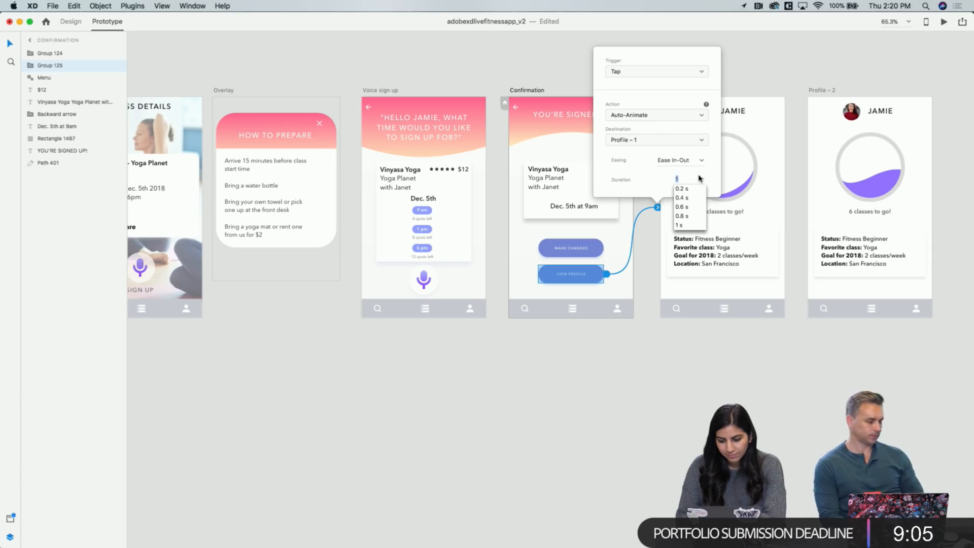
{"action": "left_click", "coordinate": [687, 198]}
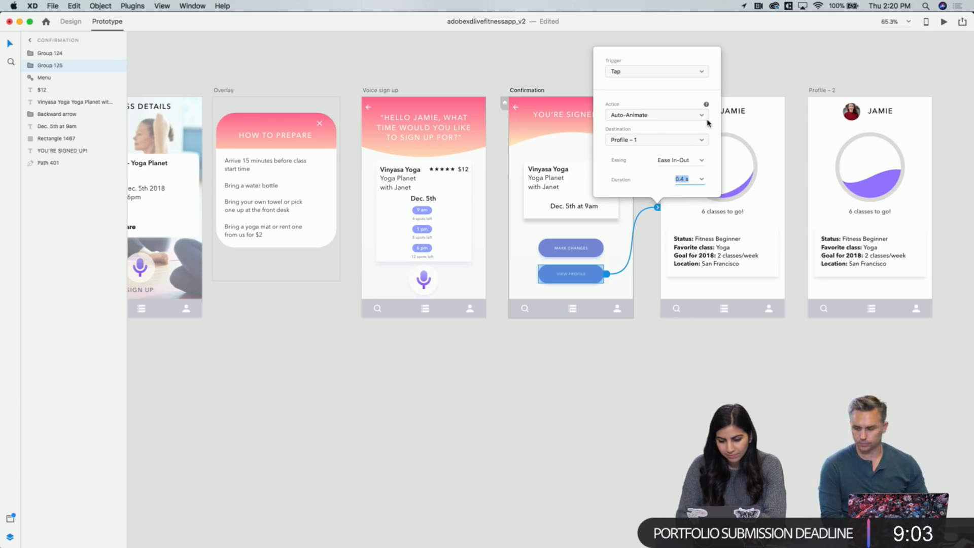
{"action": "left_click", "coordinate": [705, 120]}
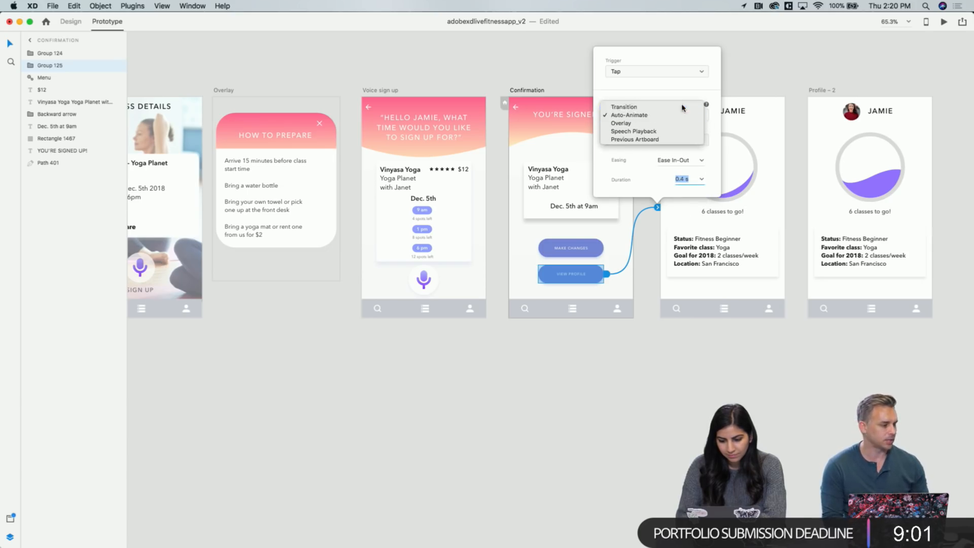
{"action": "left_click", "coordinate": [682, 106]}
{"action": "left_click", "coordinate": [648, 78]}
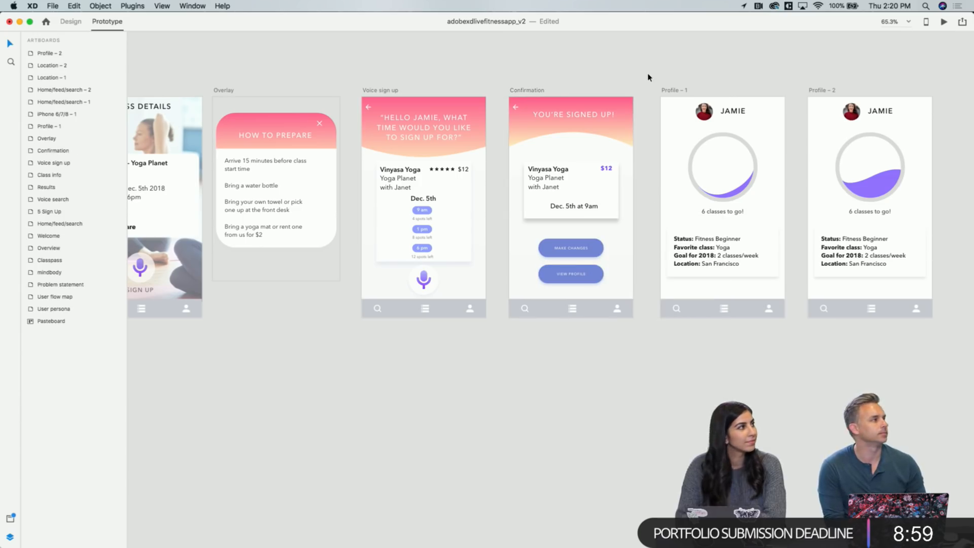
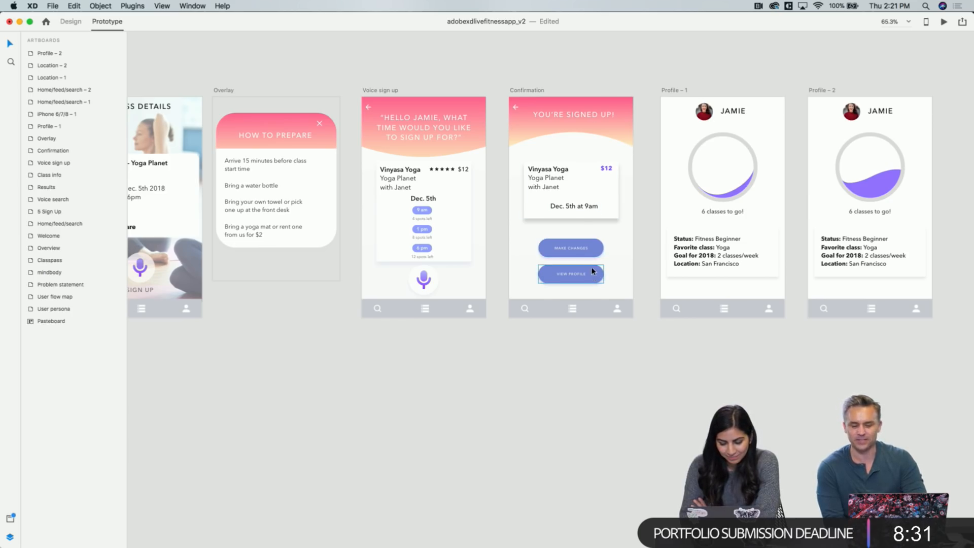
Remove the connection between the How to prepare text on Class info and the Overlay artboard
{"action": "left_click", "coordinate": [516, 111]}
{"action": "left_click", "coordinate": [533, 394]}
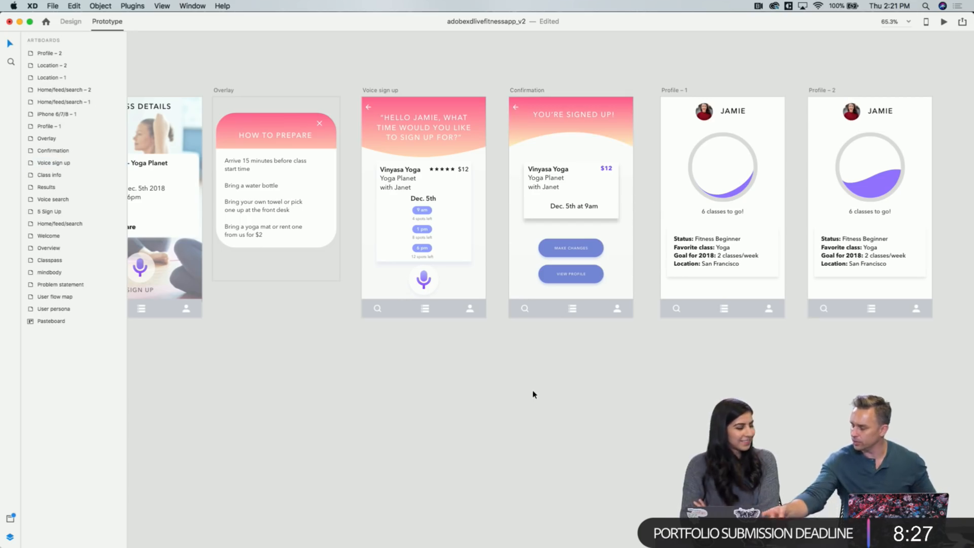
{"action": "scroll", "coordinate": [299, 122], "scroll_direction": "left", "scroll_amount": 5}
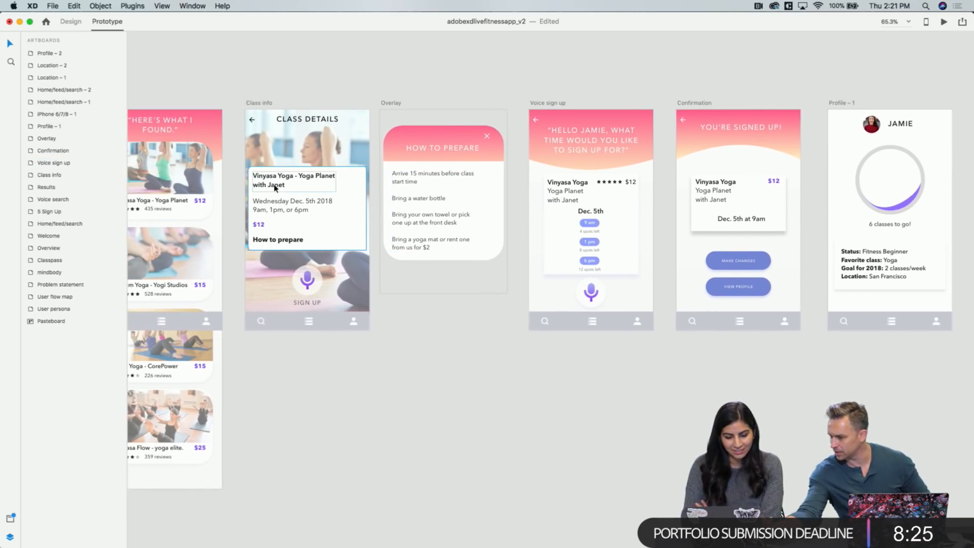
{"action": "left_click", "coordinate": [322, 110]}
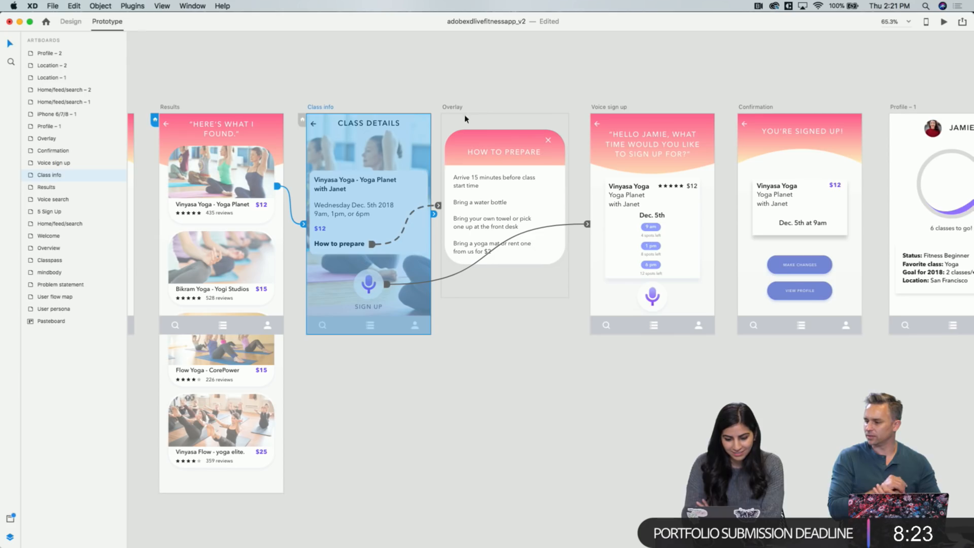
{"action": "left_click_drag", "start_coordinate": [437, 207], "coordinate": [373, 245]}
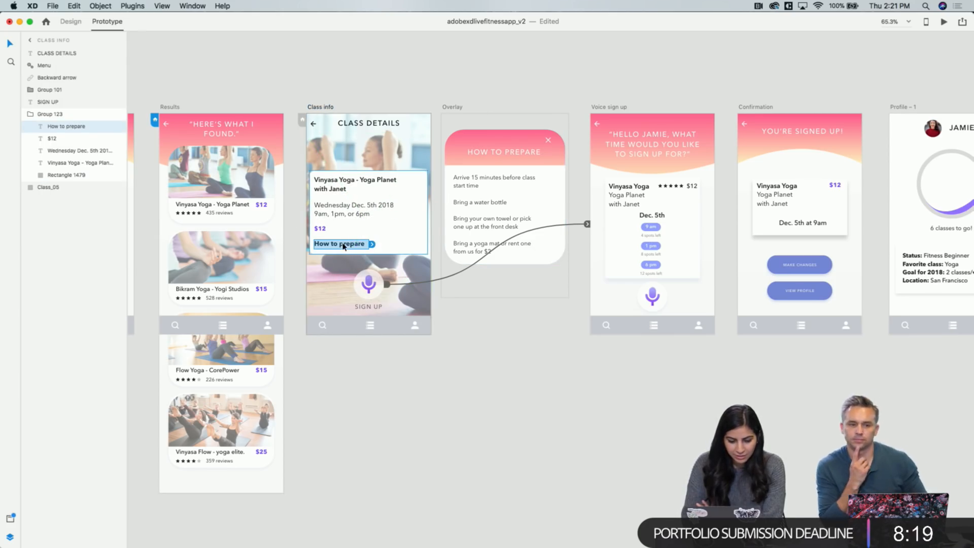
Link How to prepare on Class info to the Overlay artboard on tap, using the Overlay action with Dissolve, Ease In-Out and 0.4 s
{"action": "scroll", "coordinate": [343, 246], "scroll_direction": "up", "scroll_amount": 5}
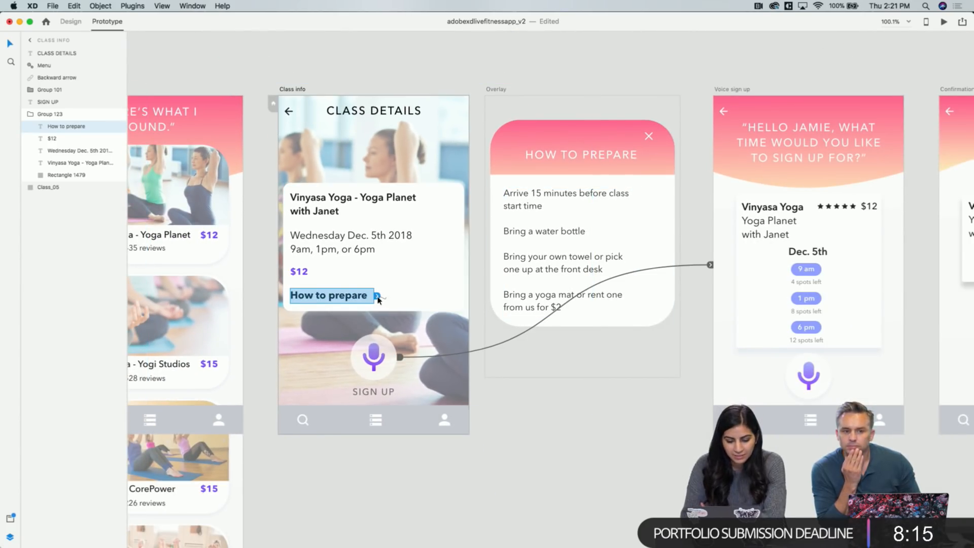
{"action": "left_click_drag", "start_coordinate": [377, 296], "coordinate": [482, 236]}
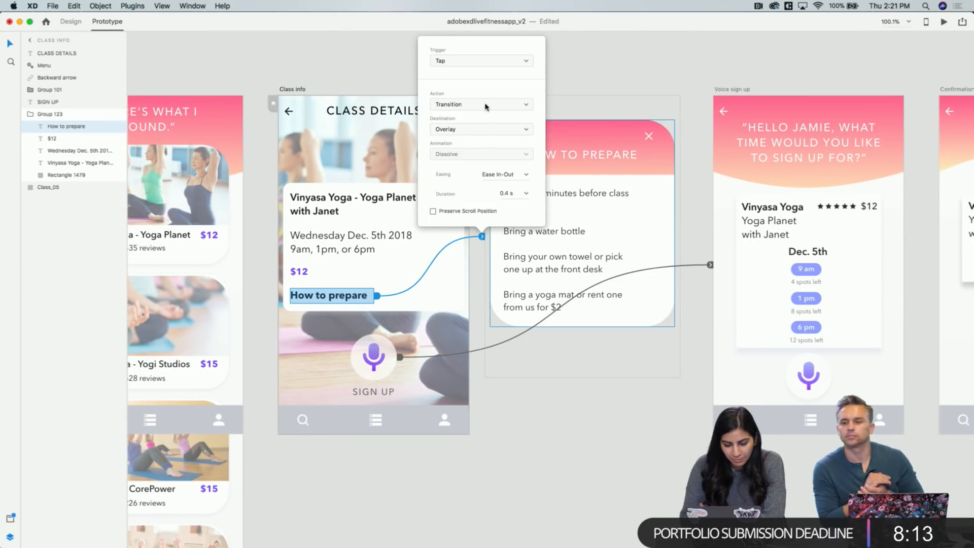
{"action": "left_click", "coordinate": [468, 108]}
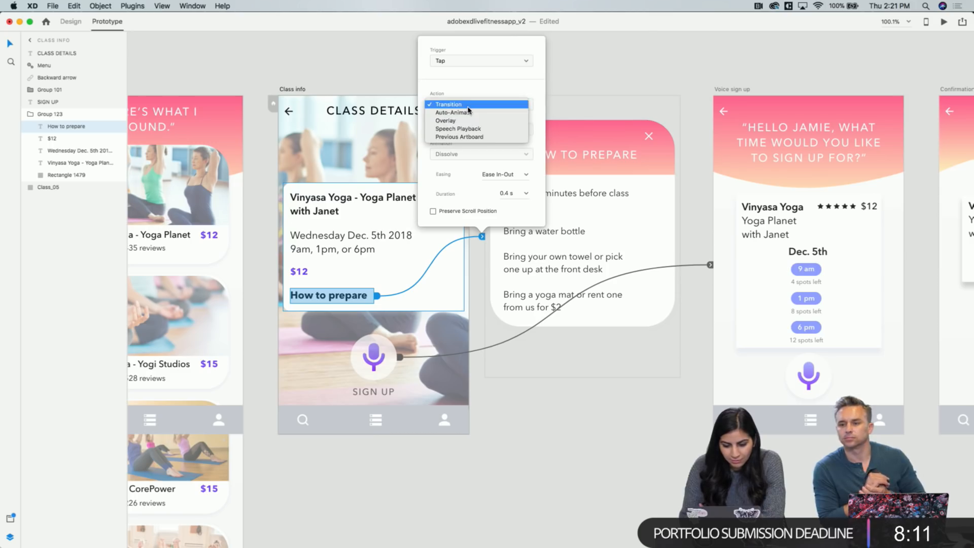
{"action": "left_click", "coordinate": [461, 121]}
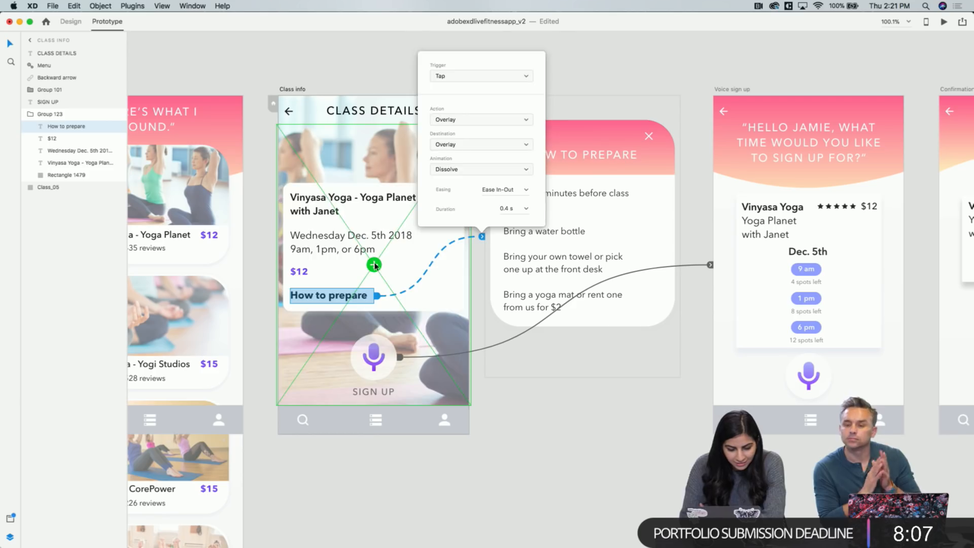
{"action": "left_click_drag", "start_coordinate": [374, 265], "coordinate": [372, 266]}
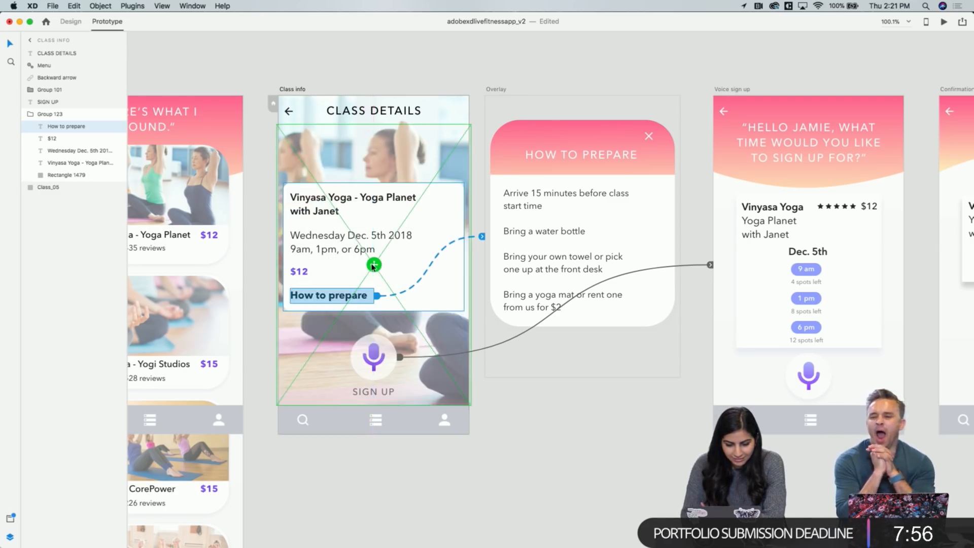
{"action": "left_click", "coordinate": [497, 91]}
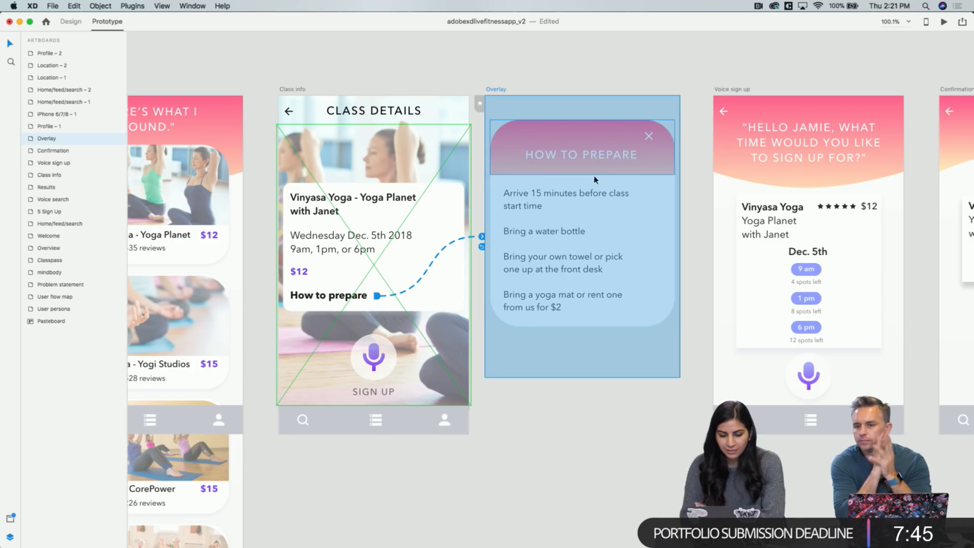
Preview the Class info artboard and test opening and dismissing the How to prepare overlay by its close icon and the area around it
{"action": "left_click", "coordinate": [293, 90]}
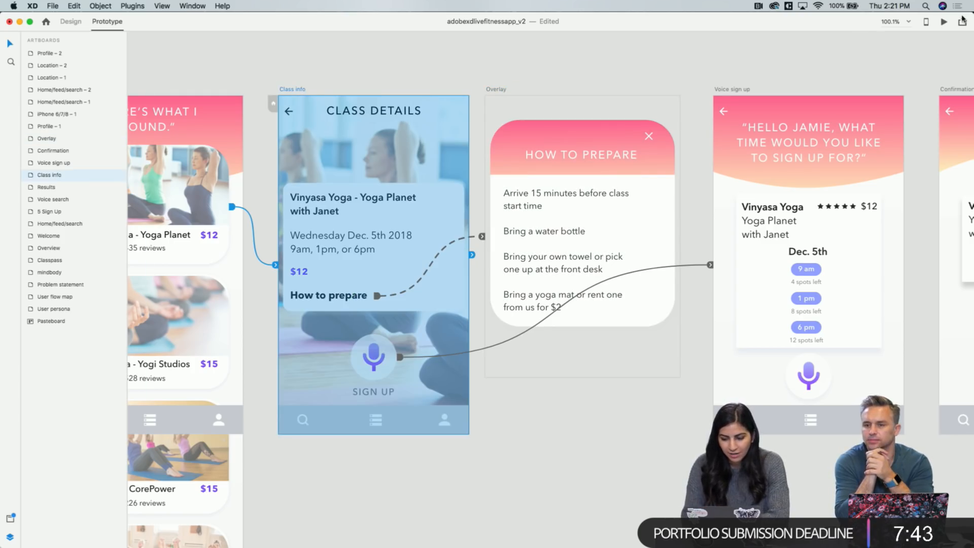
{"action": "left_click", "coordinate": [944, 21]}
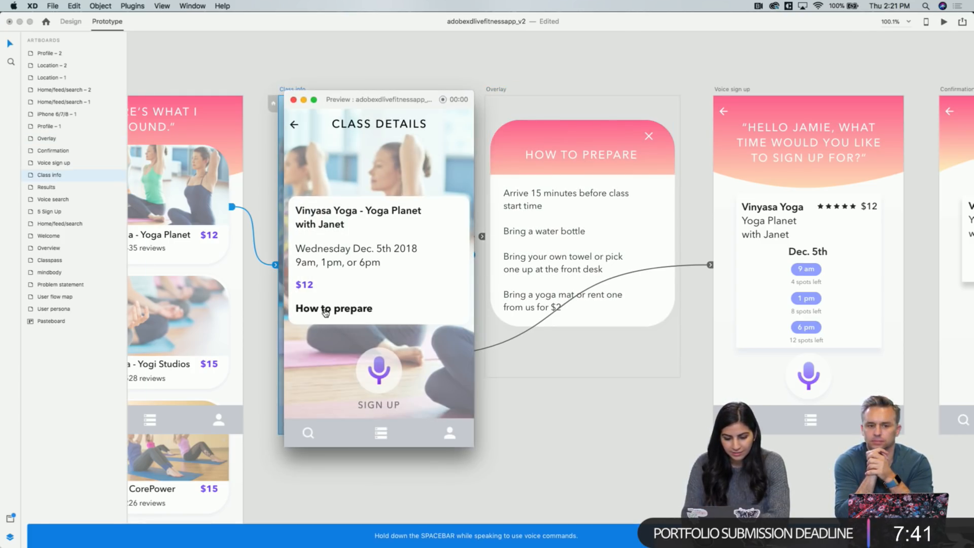
{"action": "left_click", "coordinate": [325, 310]}
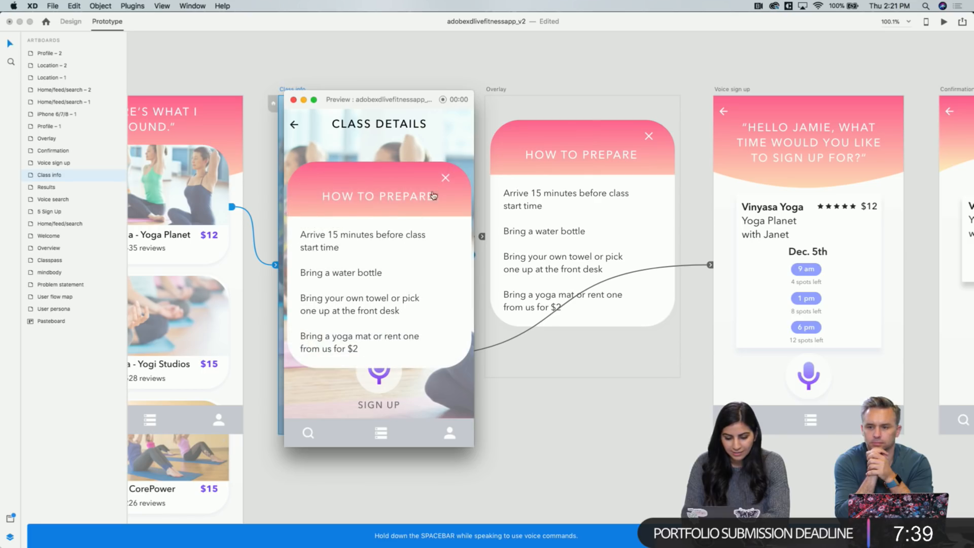
{"action": "left_click", "coordinate": [445, 178]}
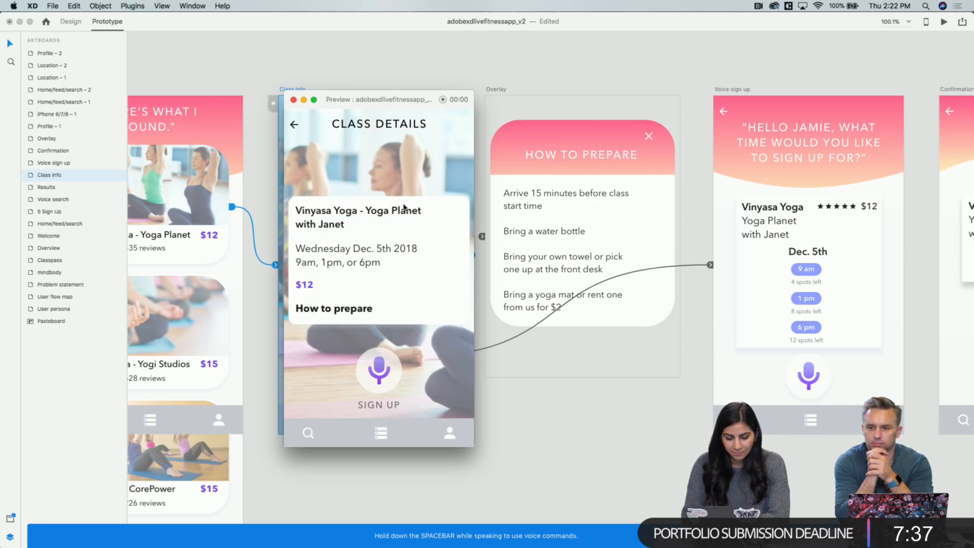
{"action": "left_click", "coordinate": [324, 310]}
{"action": "left_click", "coordinate": [334, 153]}
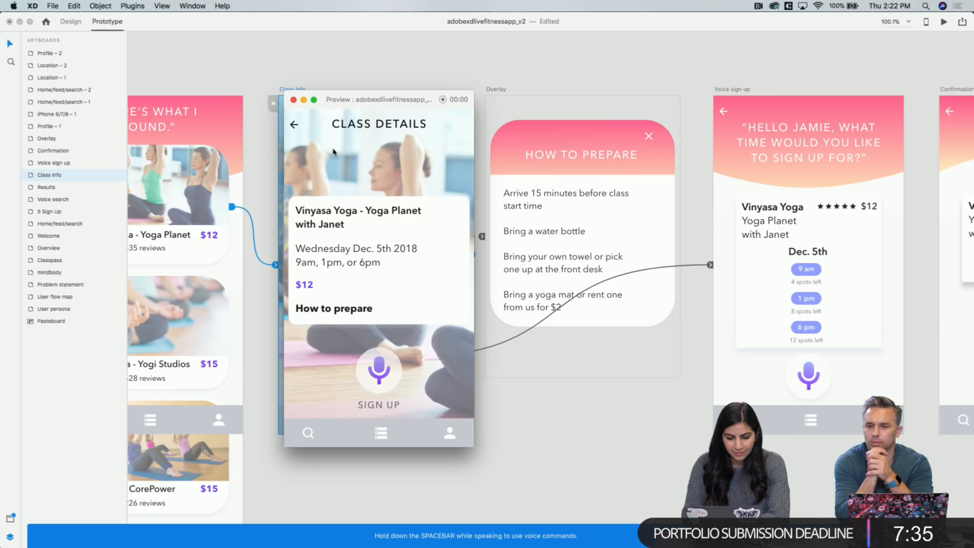
{"action": "left_click", "coordinate": [324, 310]}
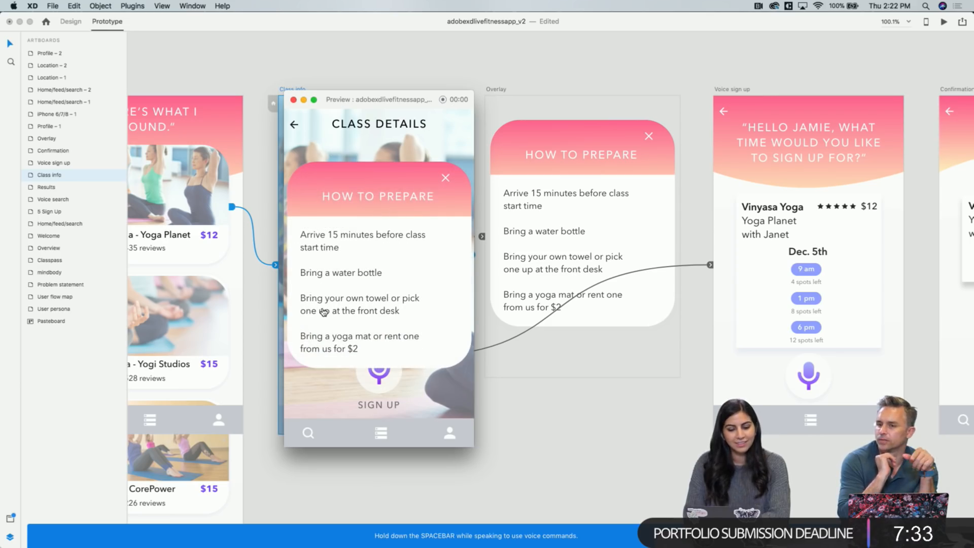
{"action": "left_click", "coordinate": [342, 382]}
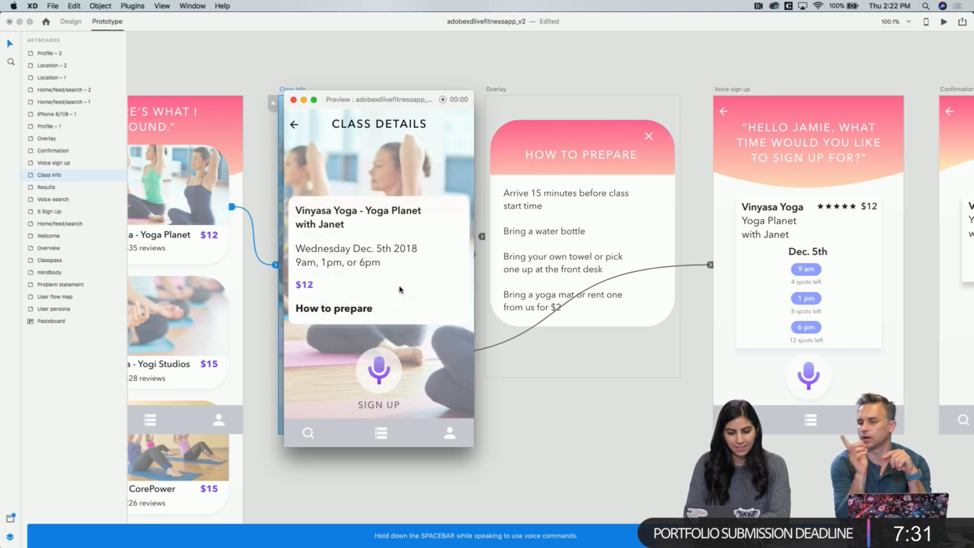
{"action": "left_click", "coordinate": [351, 310]}
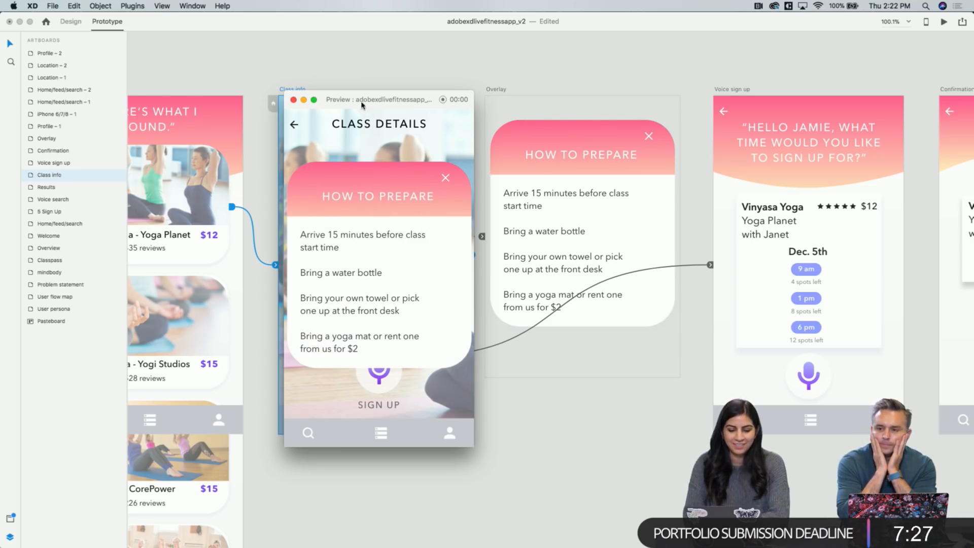
{"action": "left_click", "coordinate": [333, 156]}
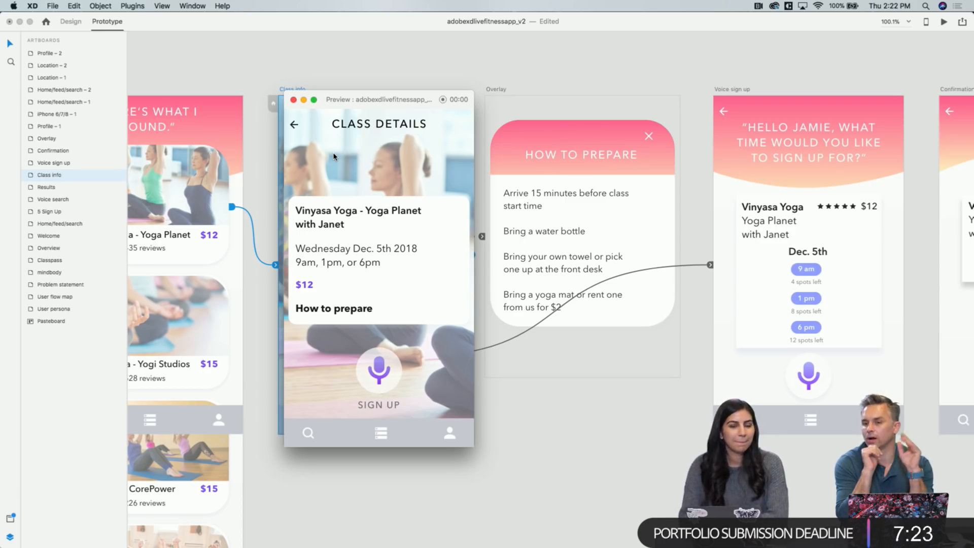
{"action": "left_click", "coordinate": [365, 310]}
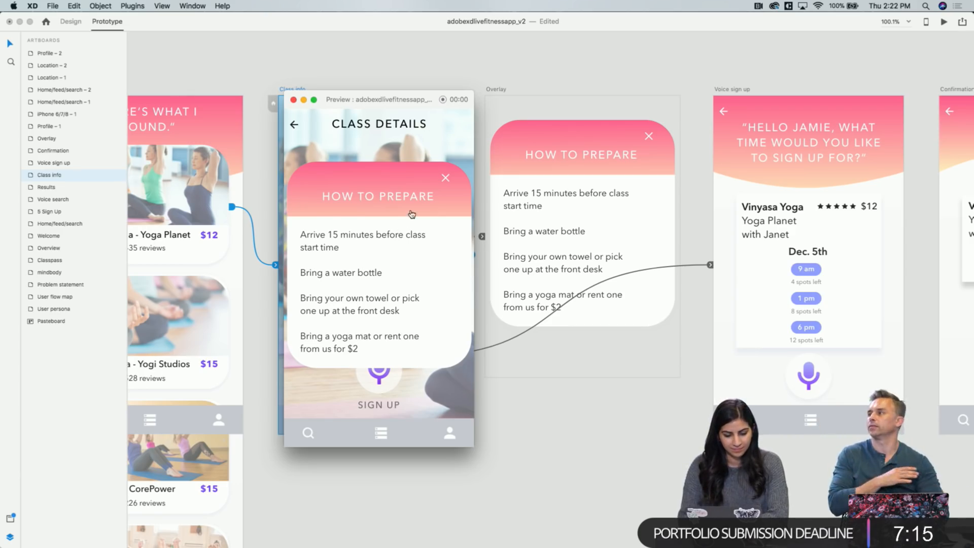
{"action": "left_click", "coordinate": [363, 259]}
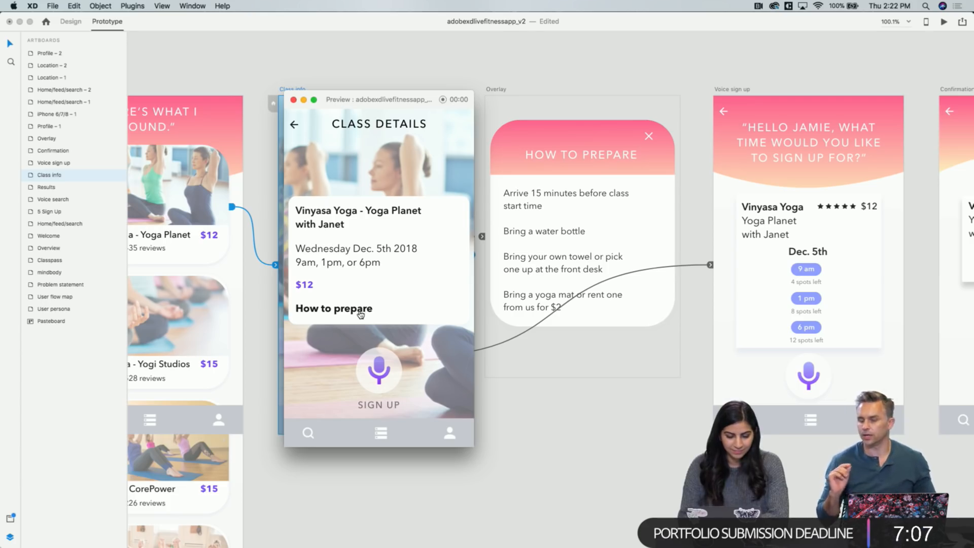
{"action": "left_click", "coordinate": [499, 90]}
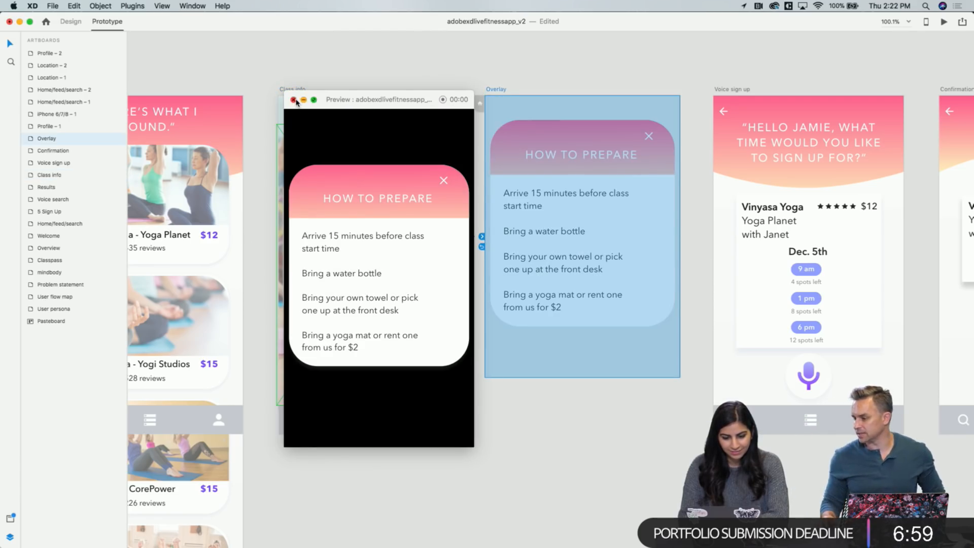
{"action": "left_click", "coordinate": [294, 99]}
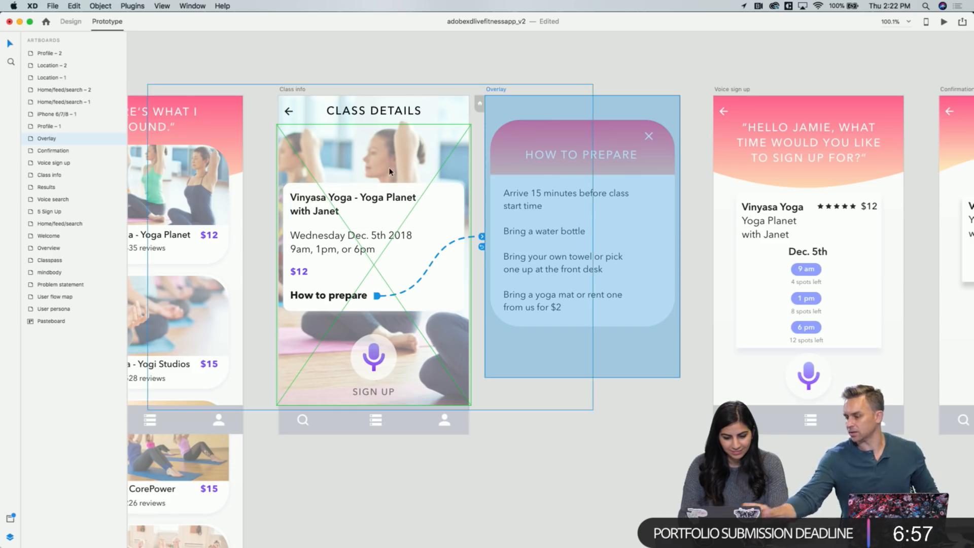
Duplicate the Overlay artboard in design mode
{"action": "left_click", "coordinate": [504, 84]}
{"action": "left_click", "coordinate": [494, 91]}
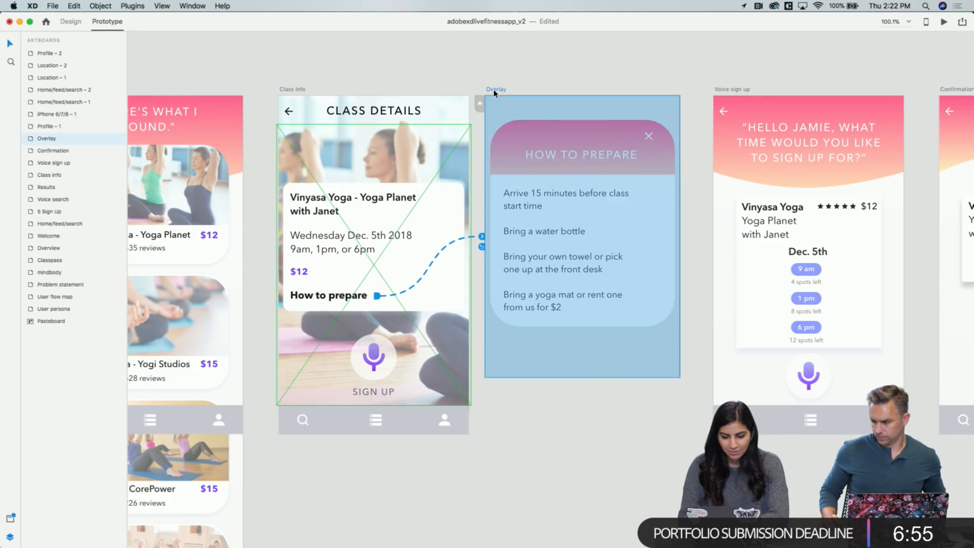
{"action": "left_click", "coordinate": [71, 21]}
{"action": "scroll", "coordinate": [406, 81], "scroll_direction": "down", "scroll_amount": 5}
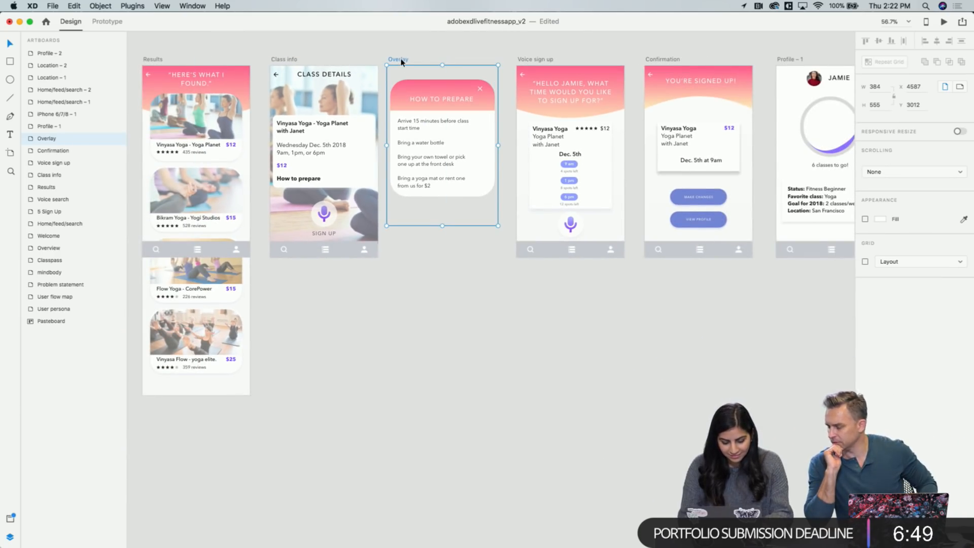
{"action": "key", "text": "super+d"}
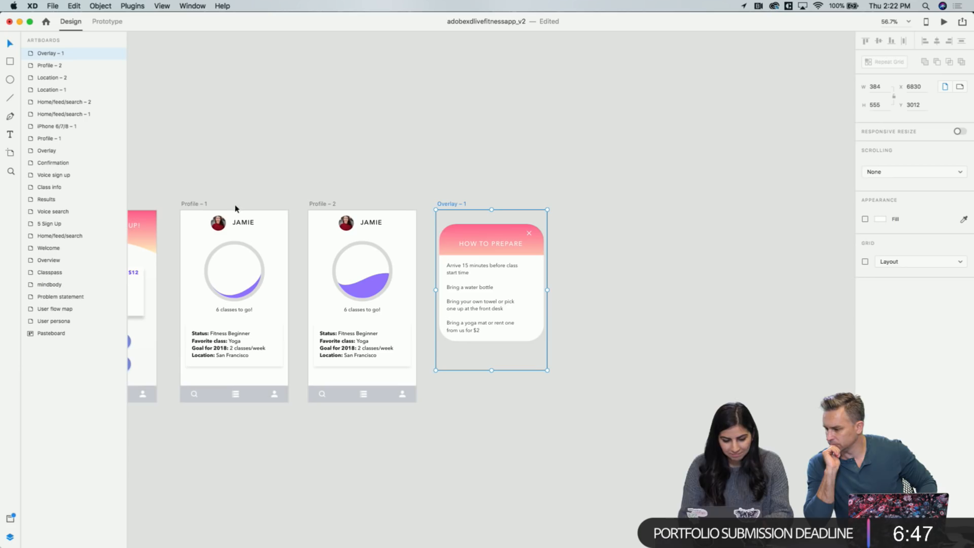
Add a blank 375 × 667 iPhone 6/7/8 artboard beside the duplicated Overlay artboard
{"action": "left_click", "coordinate": [8, 154]}
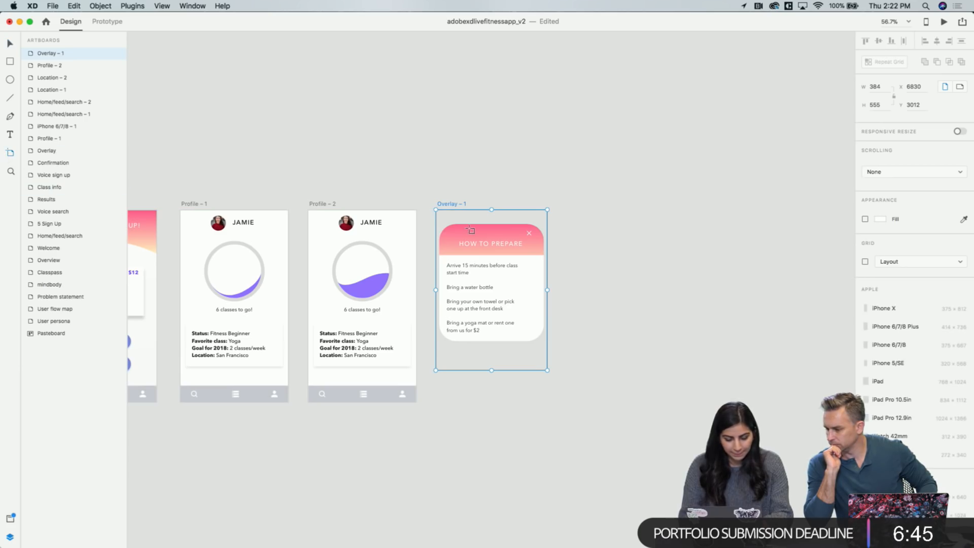
{"action": "left_click", "coordinate": [565, 210]}
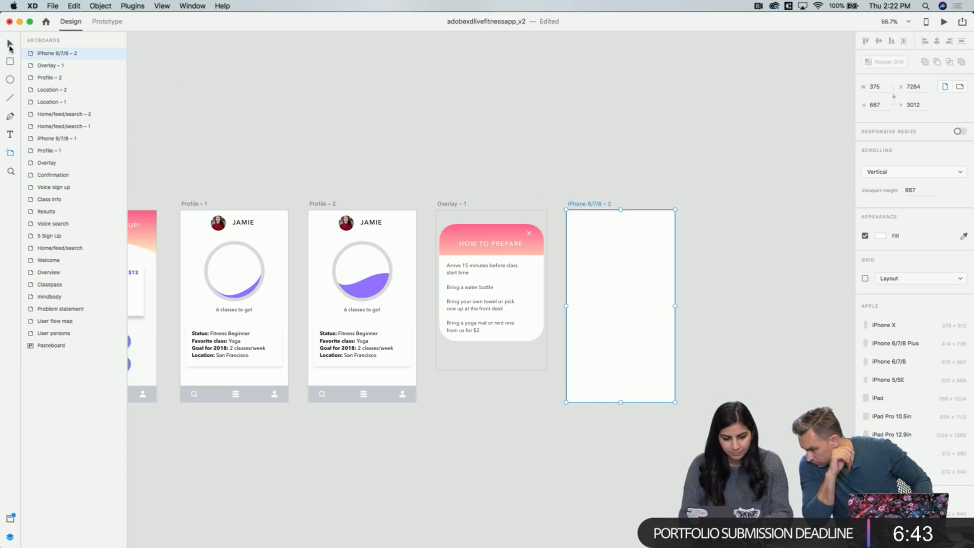
{"action": "left_click", "coordinate": [10, 46]}
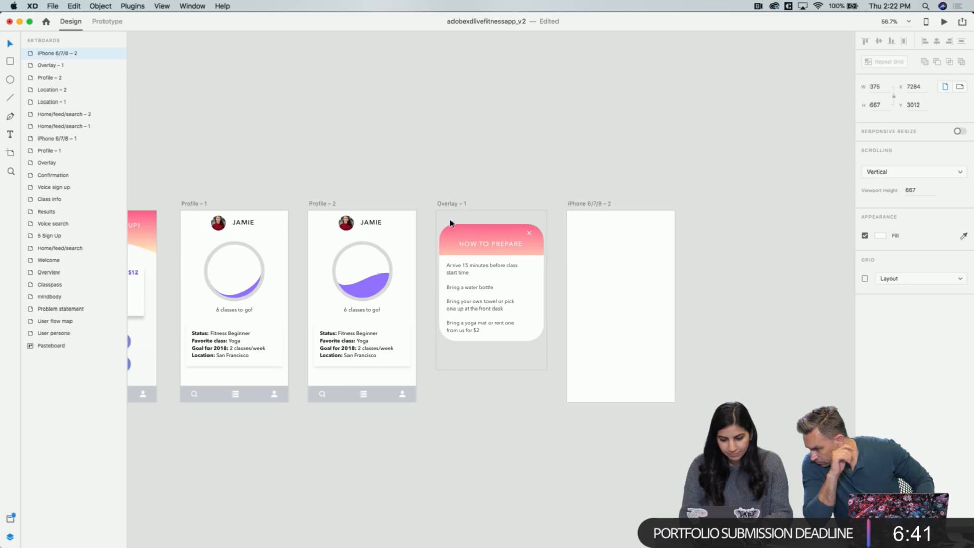
Copy all the How to prepare card elements from Overlay – 1 into the blank iPhone 6/7/8 artboard
{"action": "left_click_drag", "start_coordinate": [450, 223], "coordinate": [547, 357]}
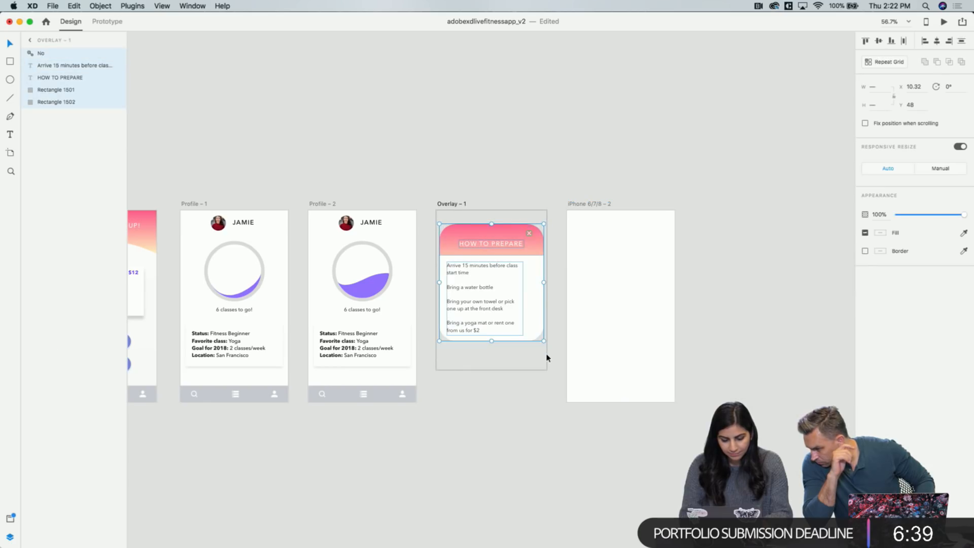
{"action": "key", "text": "super+c"}
{"action": "left_click", "coordinate": [626, 311]}
{"action": "key", "text": "super+v"}
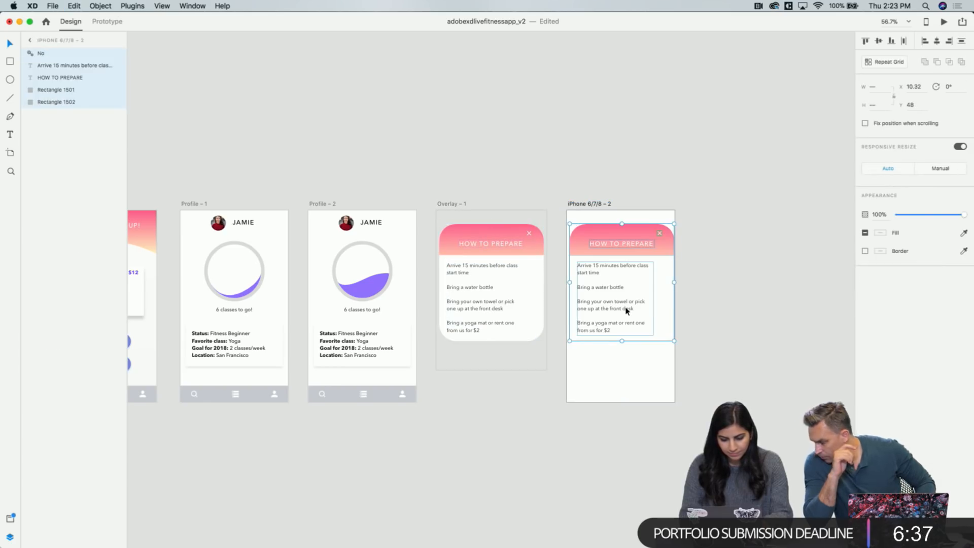
Stretch the pasted How to prepare card to about 419 high and extend its white background rectangle further down the artboard
{"action": "mouse_move", "coordinate": [622, 340]}
{"action": "left_mouse_down"}
{"action": "mouse_move", "coordinate": [622, 352]}
{"action": "mouse_move", "coordinate": [620, 344]}
{"action": "left_mouse_up"}
{"action": "left_click", "coordinate": [416, 152]}
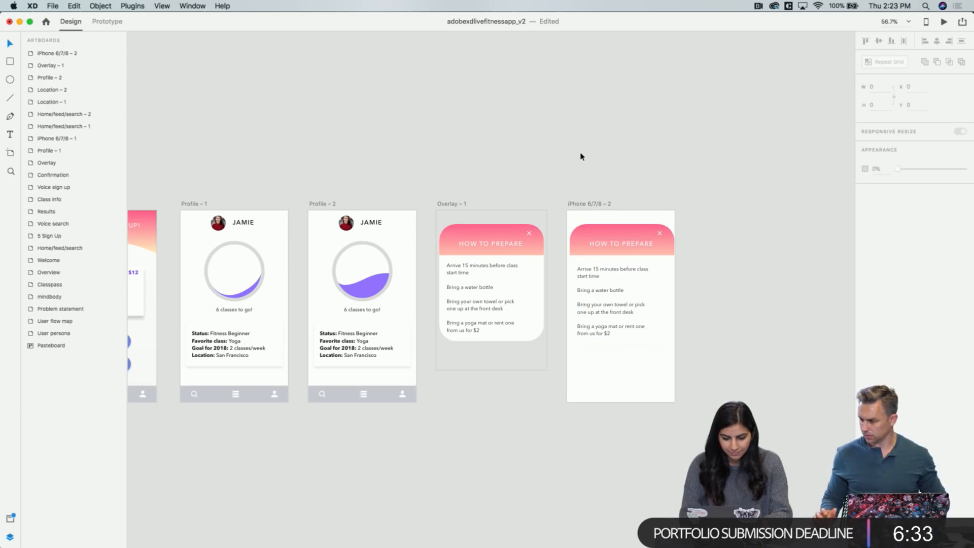
{"action": "left_click", "coordinate": [574, 269]}
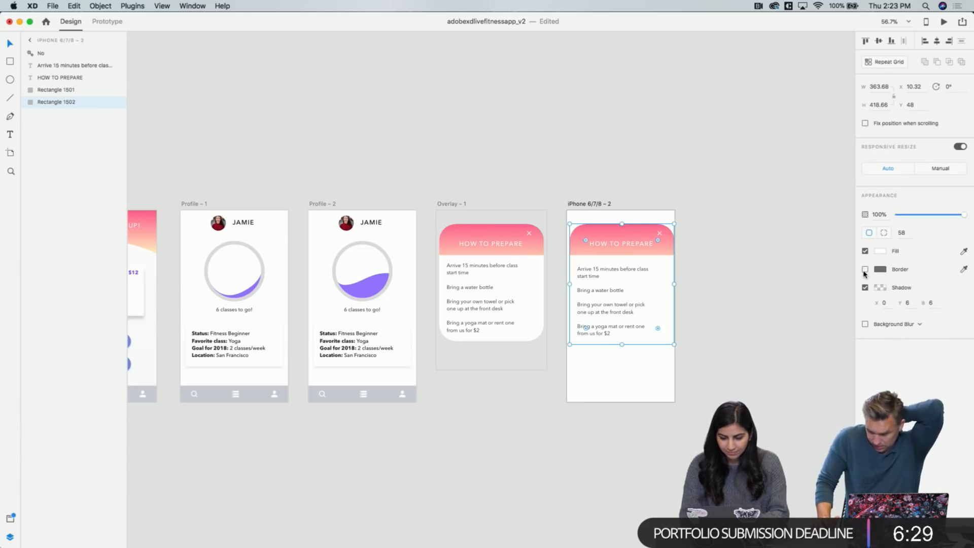
{"action": "left_click_drag", "start_coordinate": [622, 345], "coordinate": [624, 358]}
{"action": "left_click", "coordinate": [629, 325]}
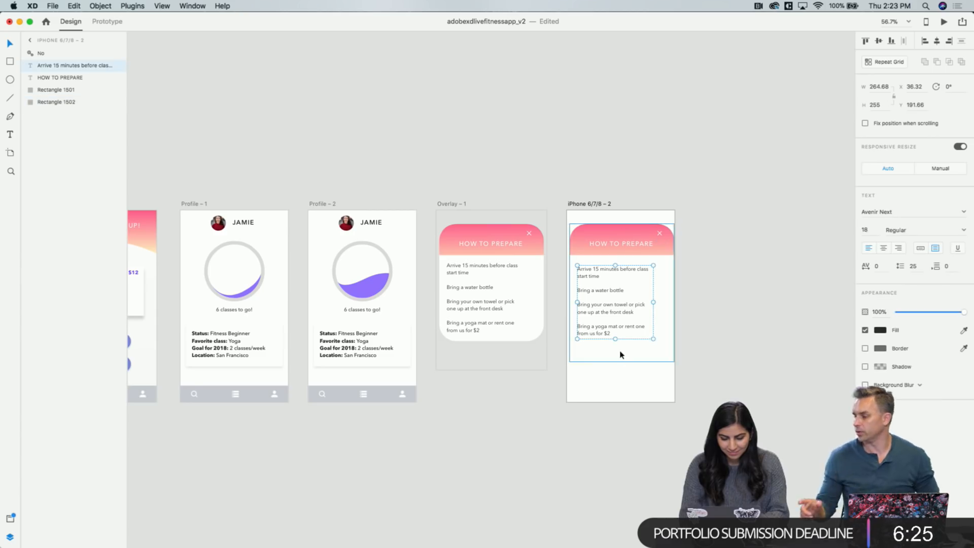
{"action": "left_click", "coordinate": [617, 386]}
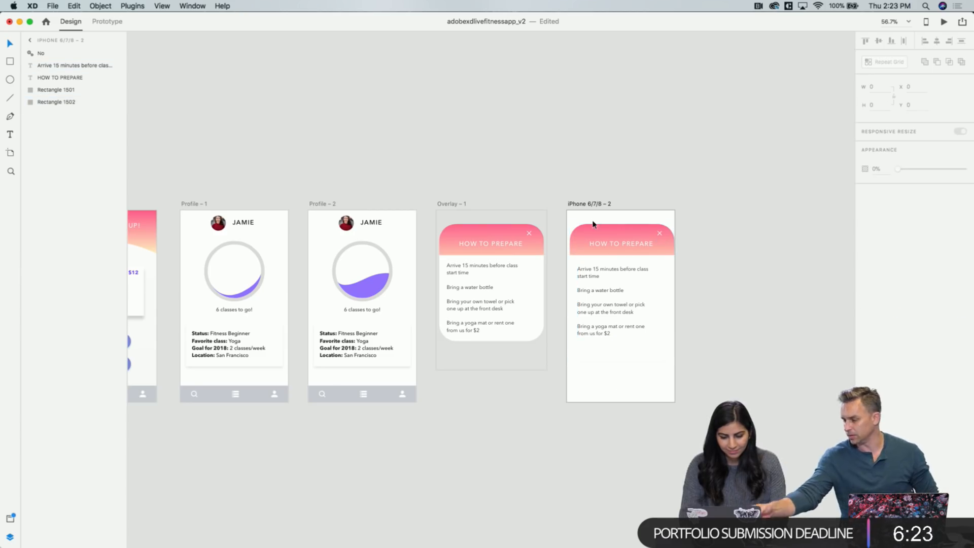
Examine the Class info card group and the prototype connection between How to prepare and the original Overlay artboard
{"action": "scroll", "coordinate": [581, 213], "scroll_direction": "down", "scroll_amount": 3}
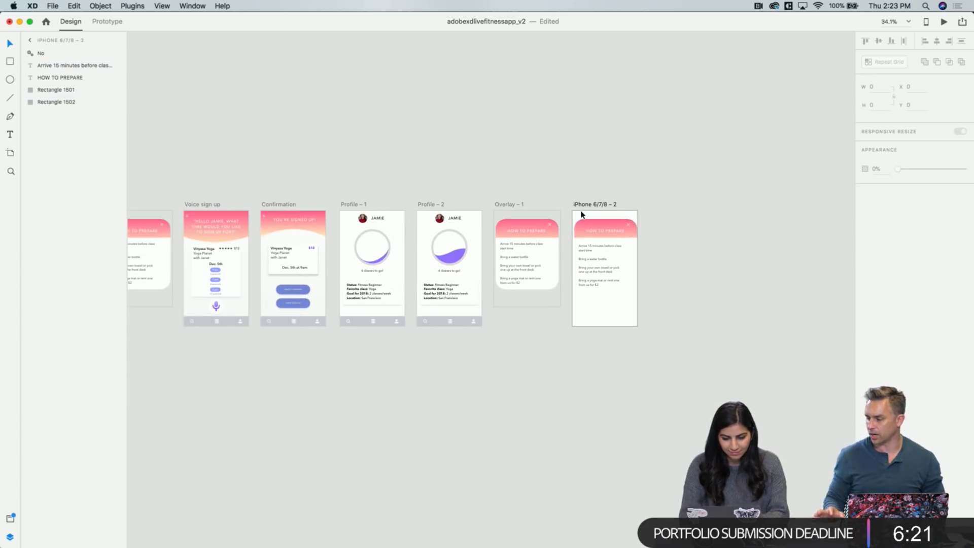
{"action": "scroll", "coordinate": [191, 273], "scroll_direction": "left", "scroll_amount": 5}
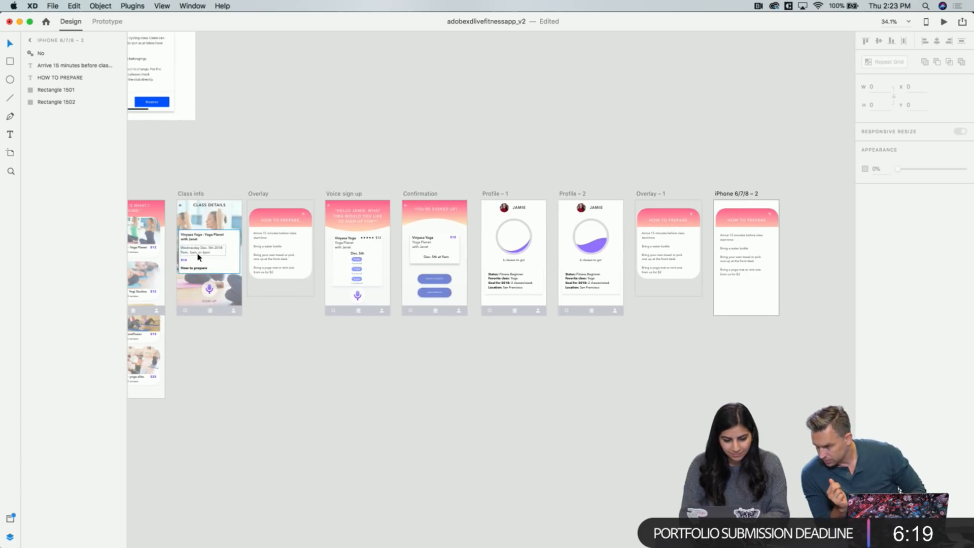
{"action": "scroll", "coordinate": [198, 256], "scroll_direction": "up", "scroll_amount": 5}
{"action": "left_click", "coordinate": [168, 271]}
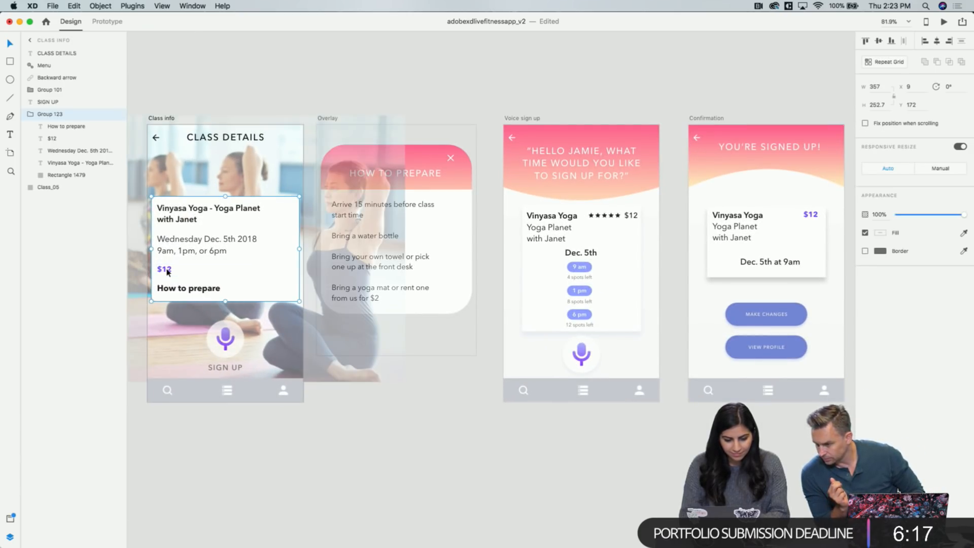
{"action": "scroll", "coordinate": [175, 290], "scroll_direction": "down", "scroll_amount": 4}
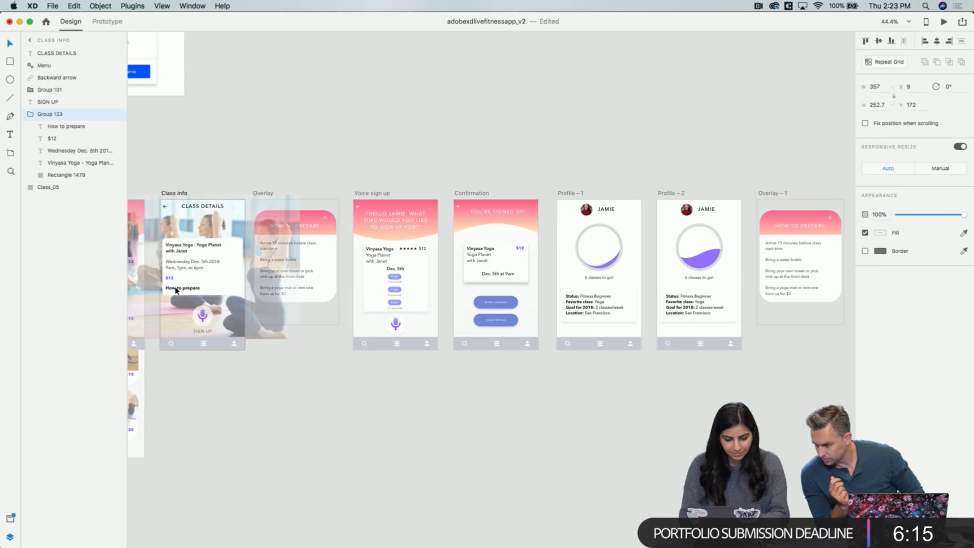
{"action": "left_click", "coordinate": [108, 22]}
{"action": "scroll", "coordinate": [207, 261], "scroll_direction": "up", "scroll_amount": 5}
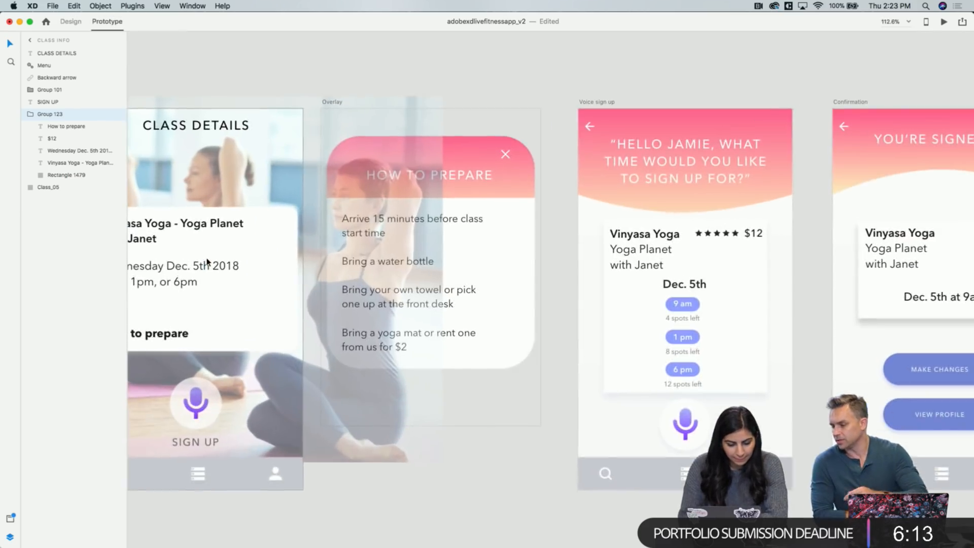
{"action": "scroll", "coordinate": [207, 262], "scroll_direction": "down", "scroll_amount": 3}
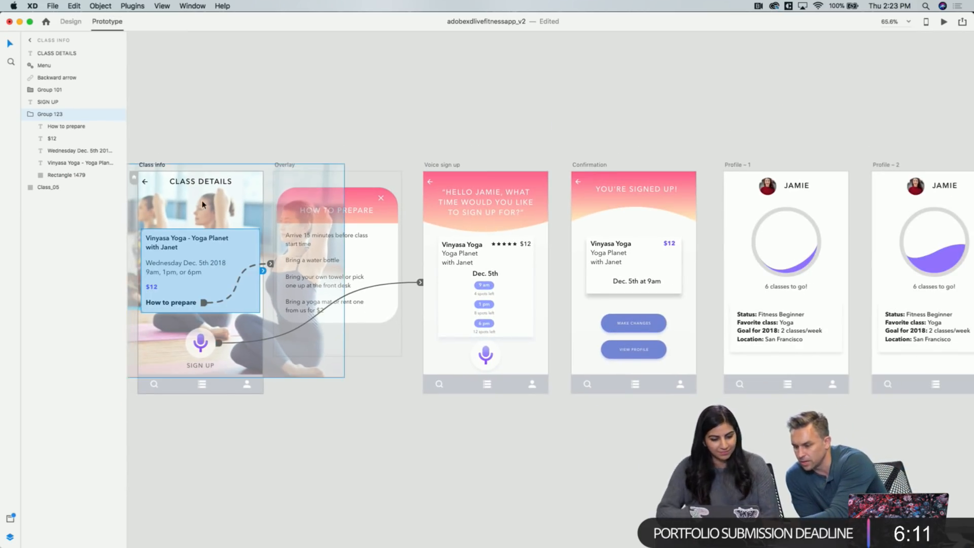
{"action": "left_click", "coordinate": [292, 153]}
{"action": "left_click", "coordinate": [286, 164]}
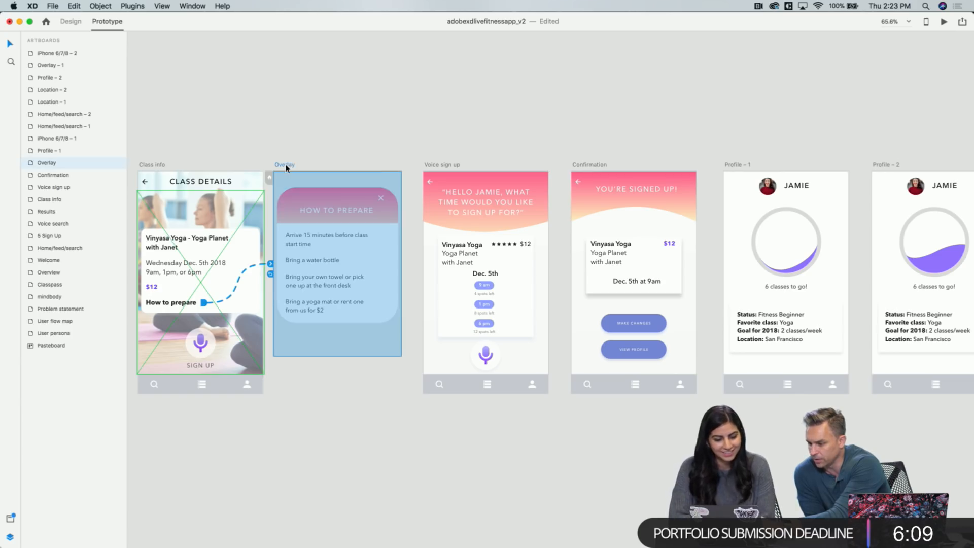
Extend the original Overlay artboard to about 696 high and draw a white rectangle of about 291 × 578 over its card
{"action": "left_click", "coordinate": [70, 21]}
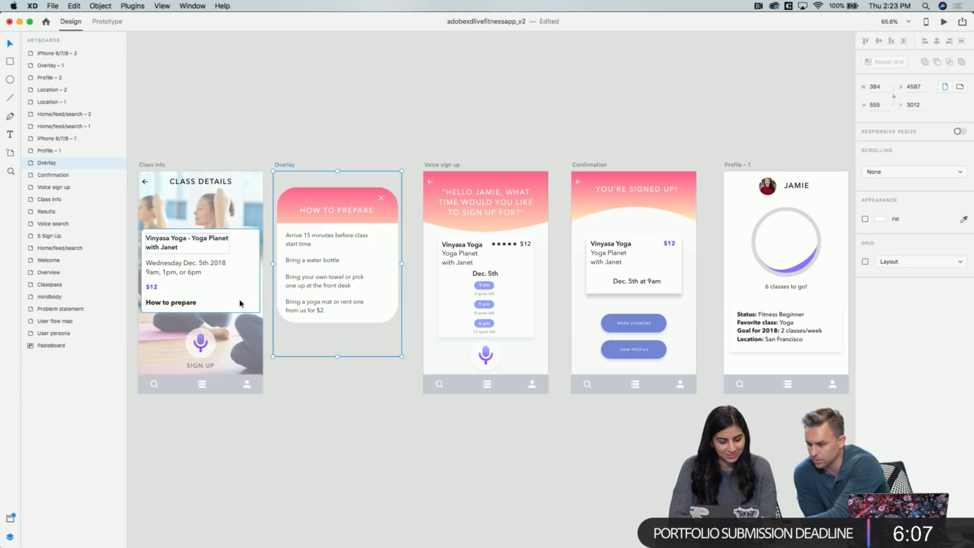
{"action": "left_click_drag", "start_coordinate": [337, 357], "coordinate": [340, 404]}
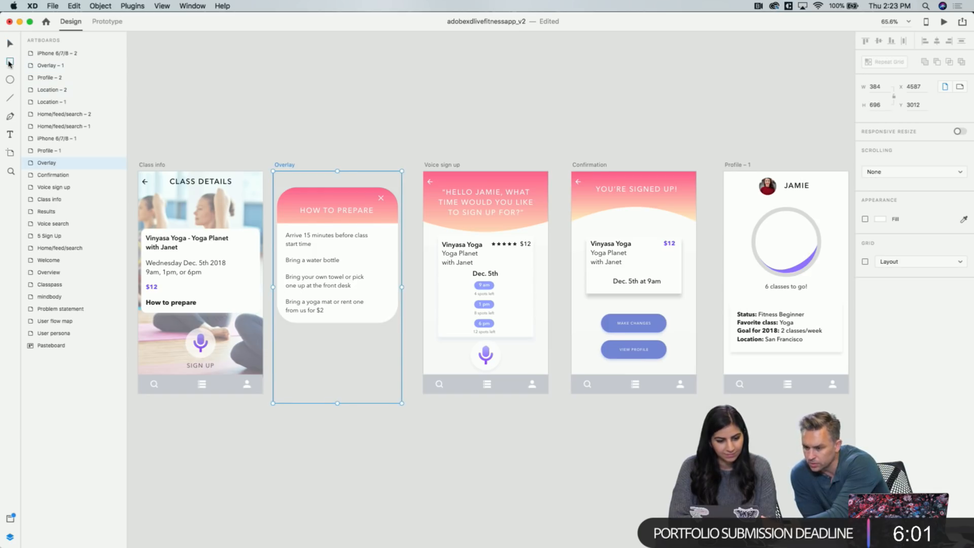
{"action": "mouse_move", "coordinate": [276, 174]}
{"action": "left_mouse_down"}
{"action": "mouse_move", "coordinate": [343, 372]}
{"action": "mouse_move", "coordinate": [373, 365]}
{"action": "left_mouse_up"}
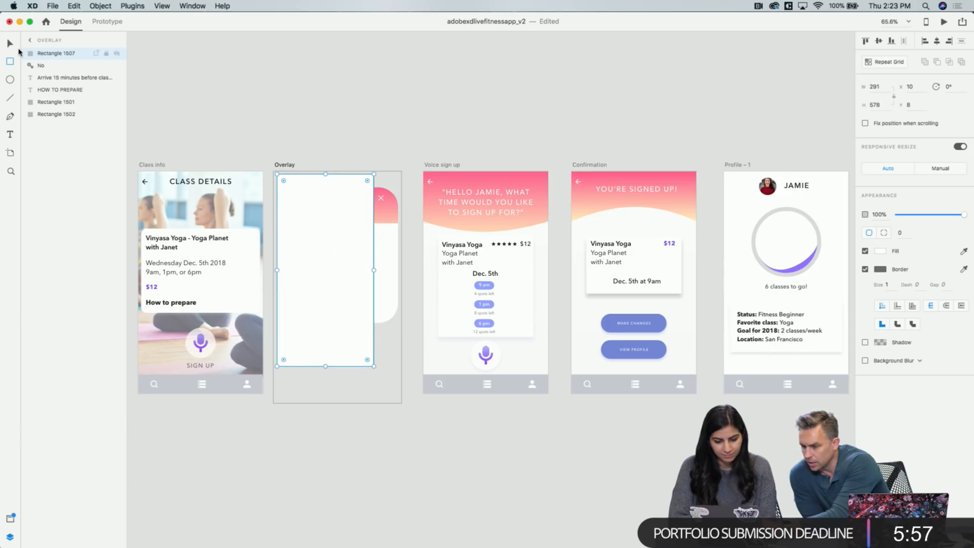
Send the new white rectangle behind the How to prepare card and resize it to 384 × 696 to fill the Overlay artboard
{"action": "left_click_drag", "start_coordinate": [50, 56], "coordinate": [50, 140]}
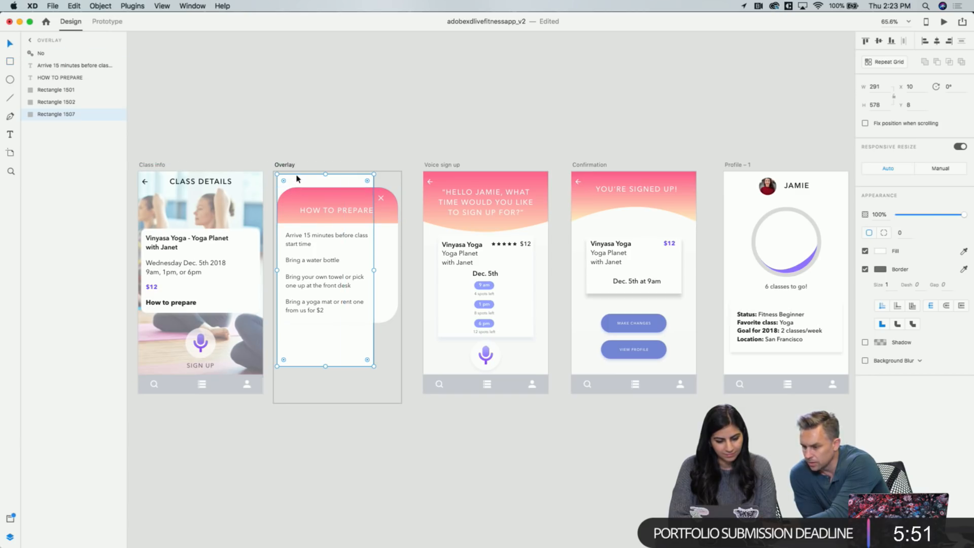
{"action": "left_click_drag", "start_coordinate": [297, 178], "coordinate": [293, 175]}
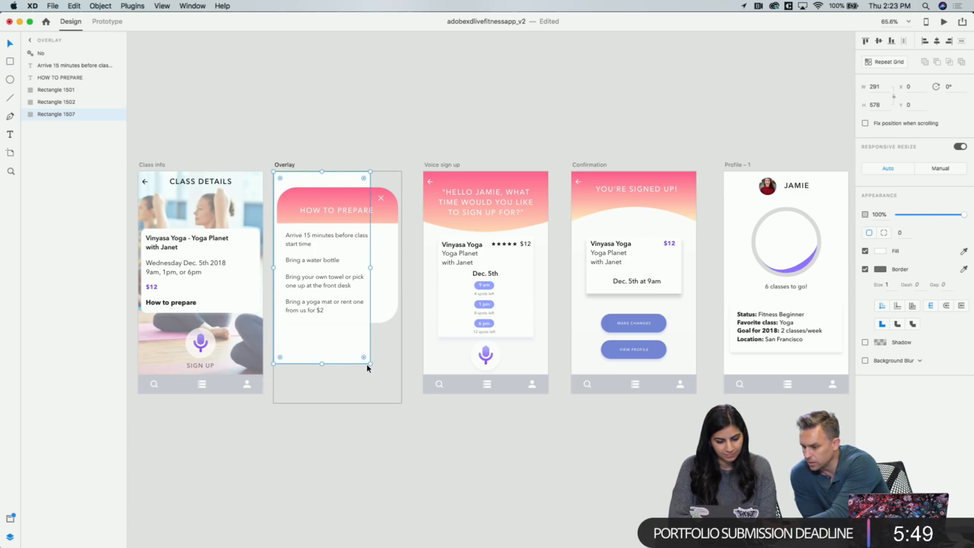
{"action": "left_click_drag", "start_coordinate": [369, 364], "coordinate": [401, 405]}
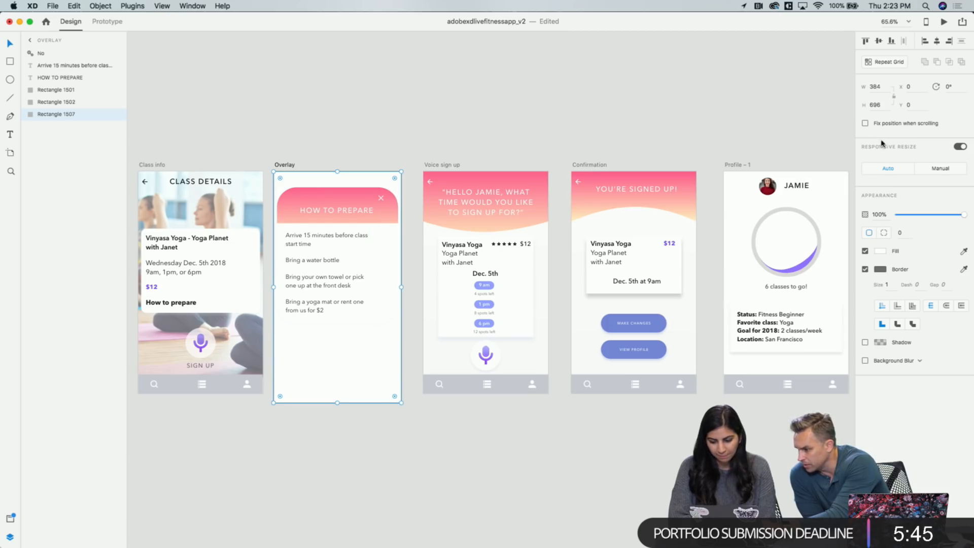
Remove the border of the full-size rectangle and turn on its background blur
{"action": "left_click", "coordinate": [864, 270]}
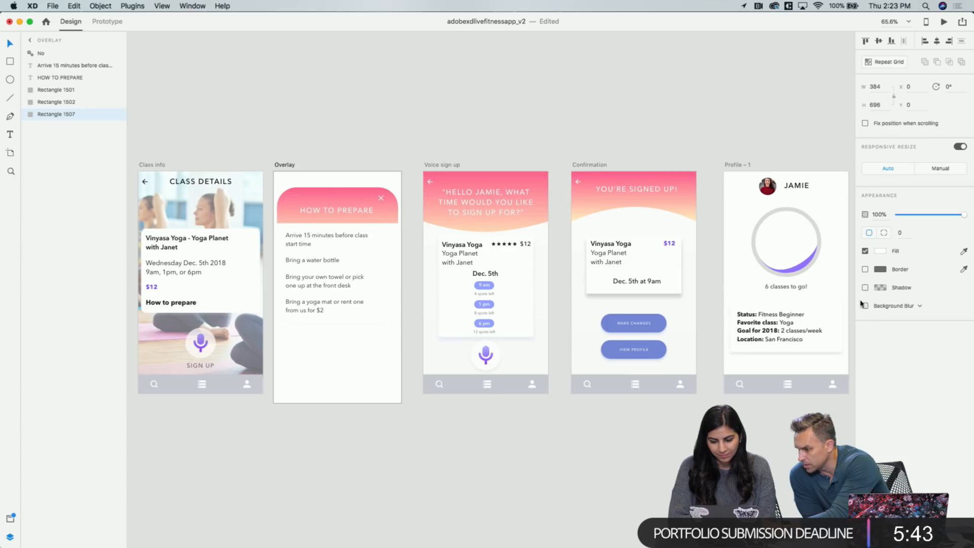
{"action": "left_click", "coordinate": [864, 306]}
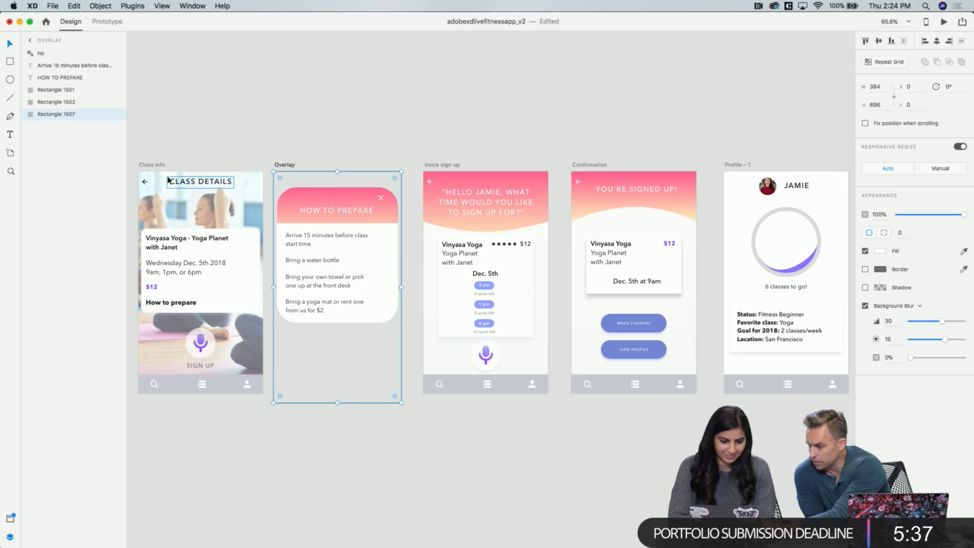
Preview the prototype from Class info, open and dismiss the How to prepare overlay, and close the preview
{"action": "left_click", "coordinate": [147, 165]}
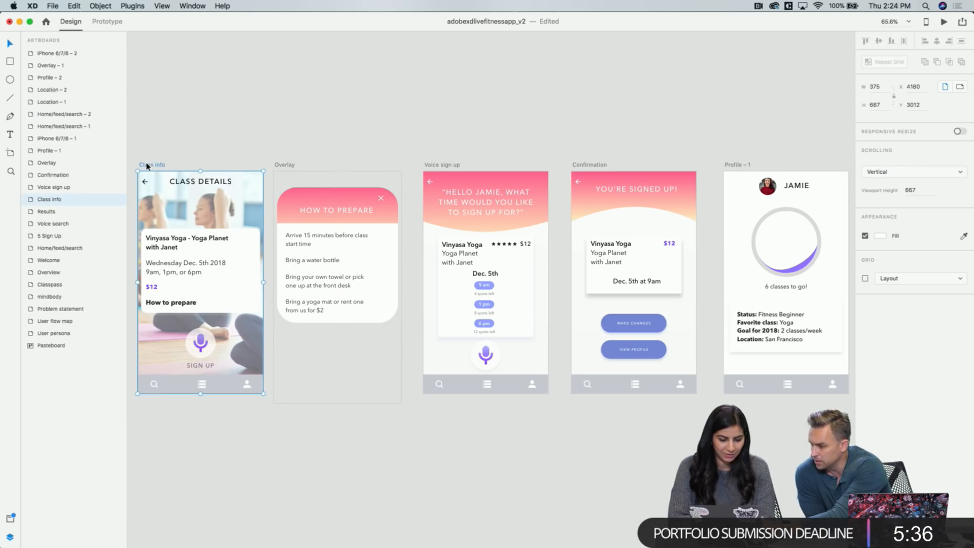
{"action": "left_click", "coordinate": [943, 22]}
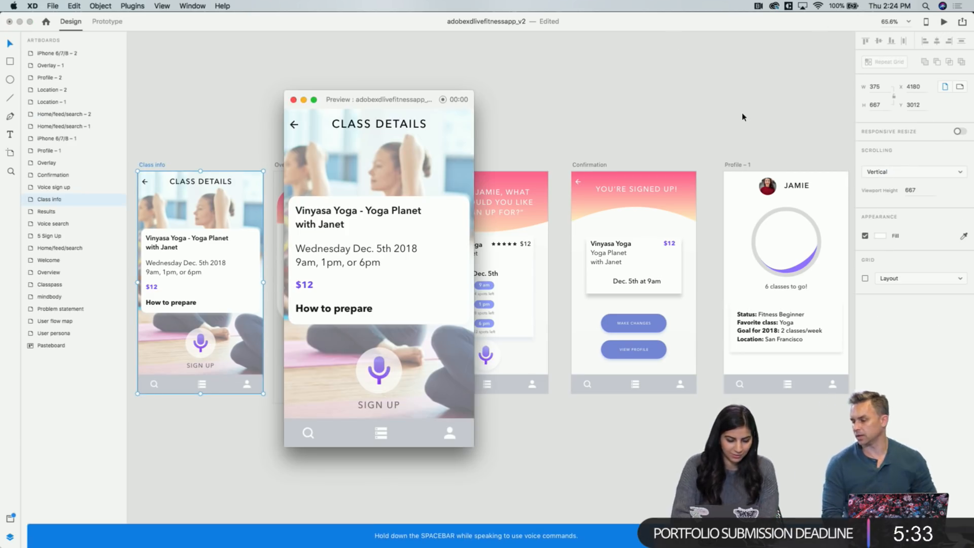
{"action": "left_click", "coordinate": [370, 310]}
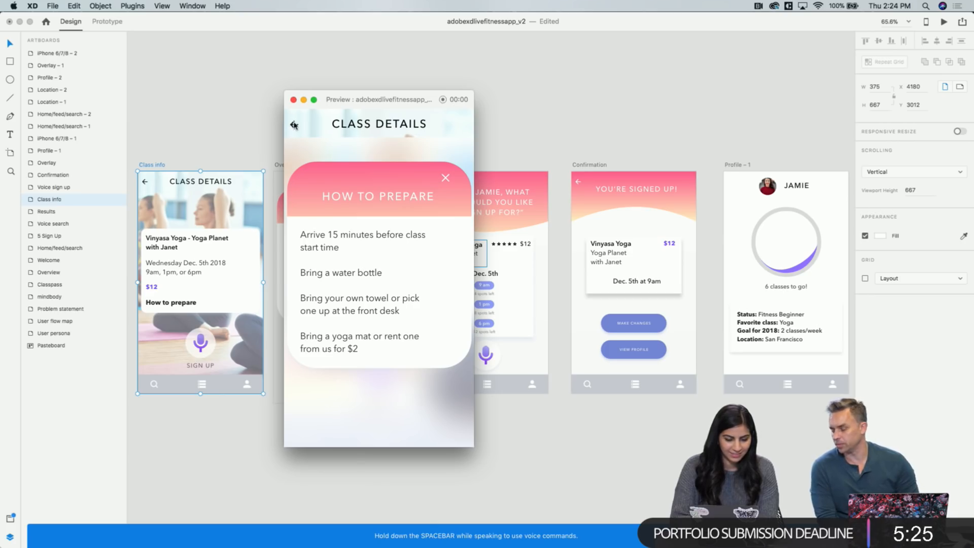
{"action": "left_click", "coordinate": [317, 212]}
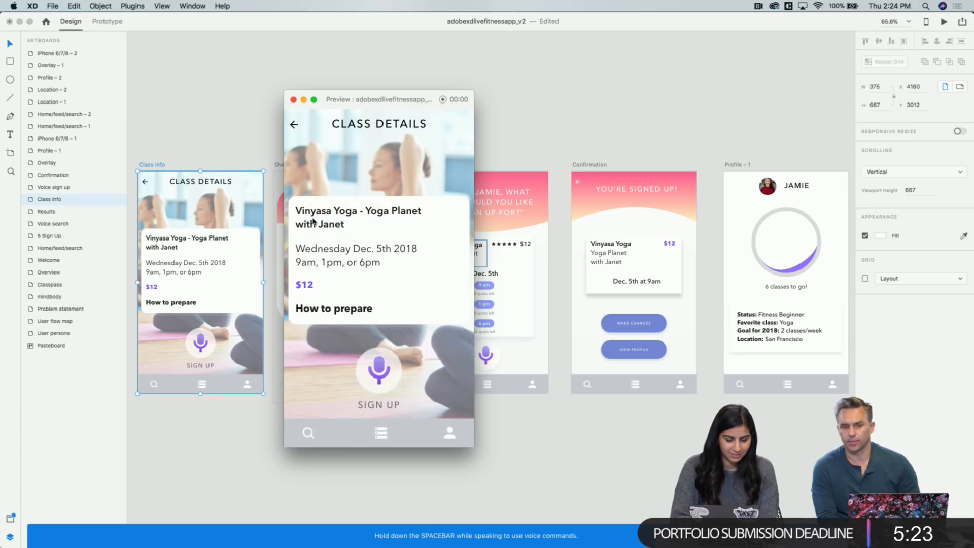
{"action": "left_click", "coordinate": [293, 100]}
{"action": "left_click", "coordinate": [307, 184]}
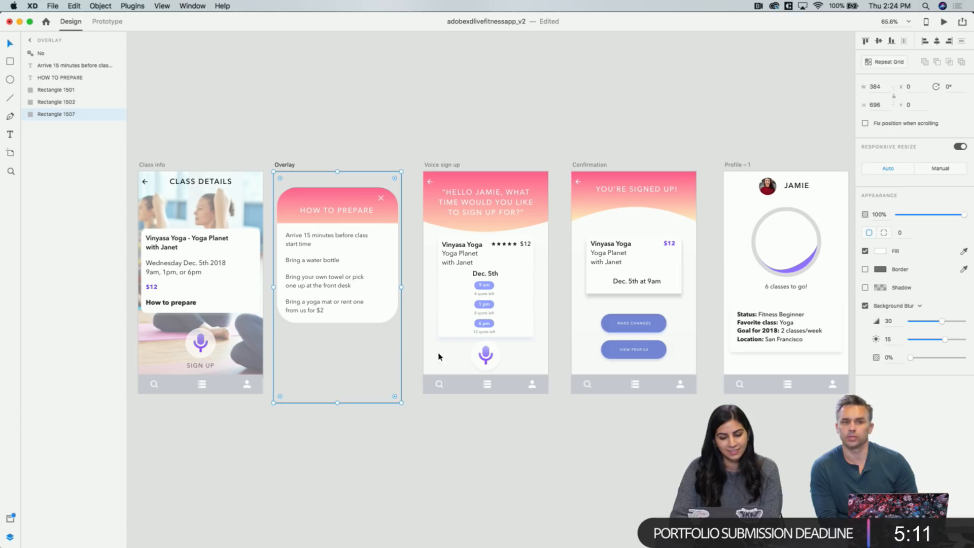
{"action": "left_click", "coordinate": [437, 441]}
{"action": "scroll", "coordinate": [438, 442], "scroll_direction": "right", "scroll_amount": 6}
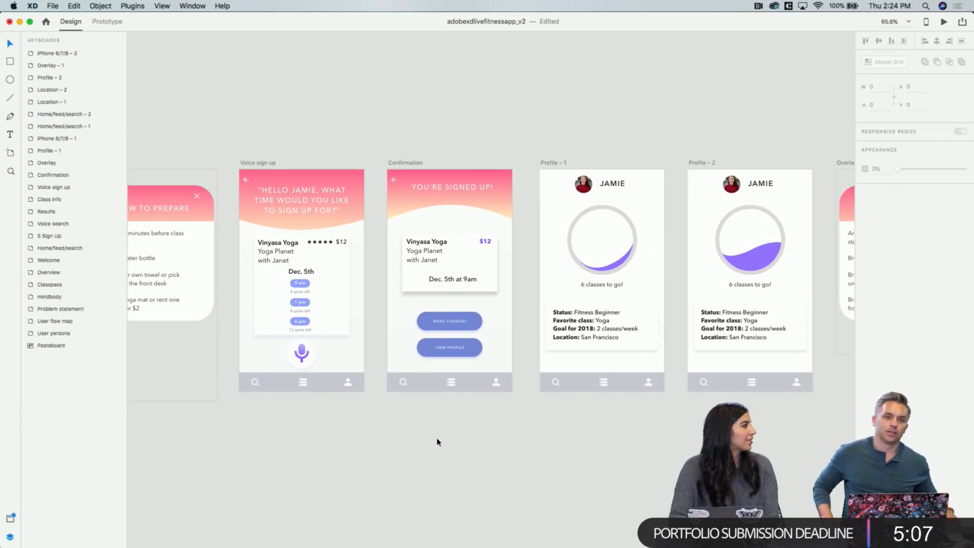
{"action": "scroll", "coordinate": [438, 442], "scroll_direction": "right", "scroll_amount": 5}
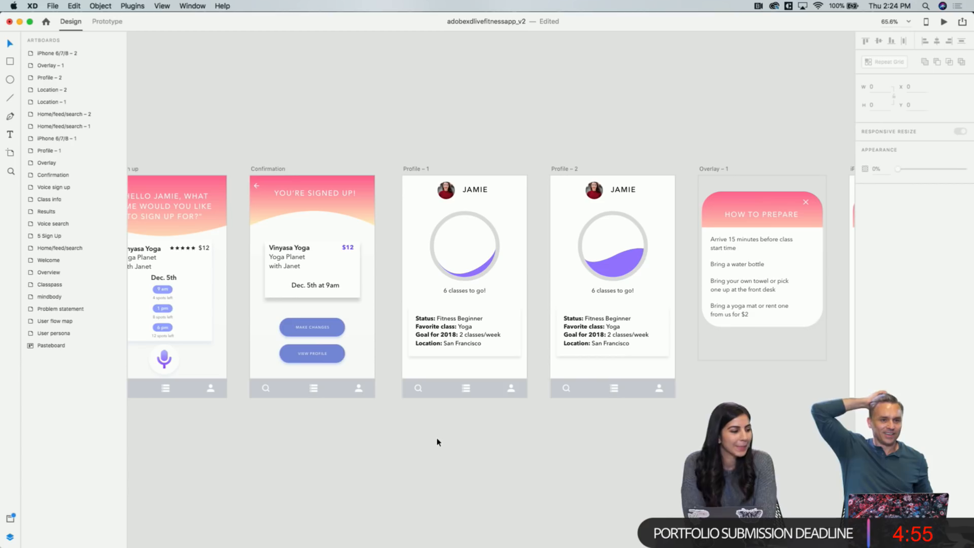
{"action": "scroll", "coordinate": [436, 441], "scroll_direction": "right", "scroll_amount": 1}
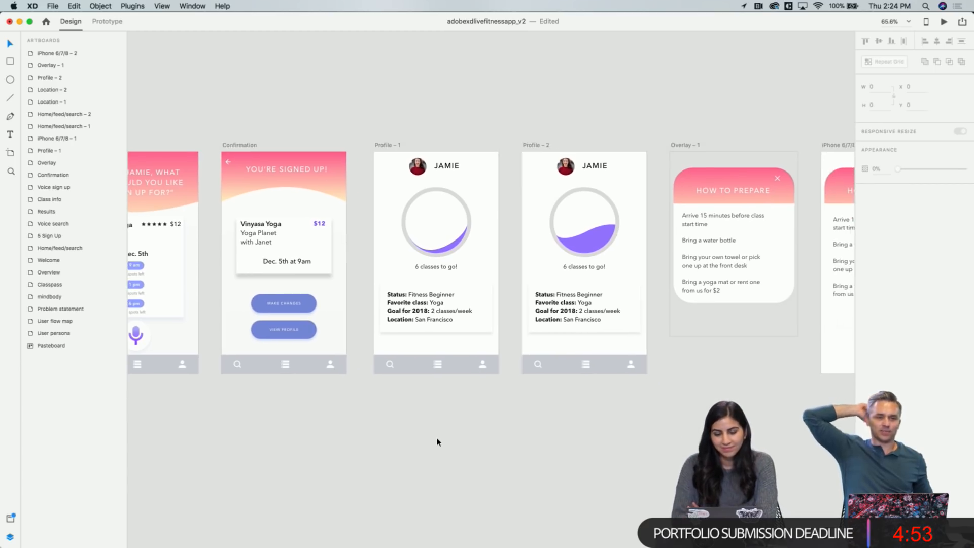
{"action": "scroll", "coordinate": [436, 441], "scroll_direction": "left", "scroll_amount": 2}
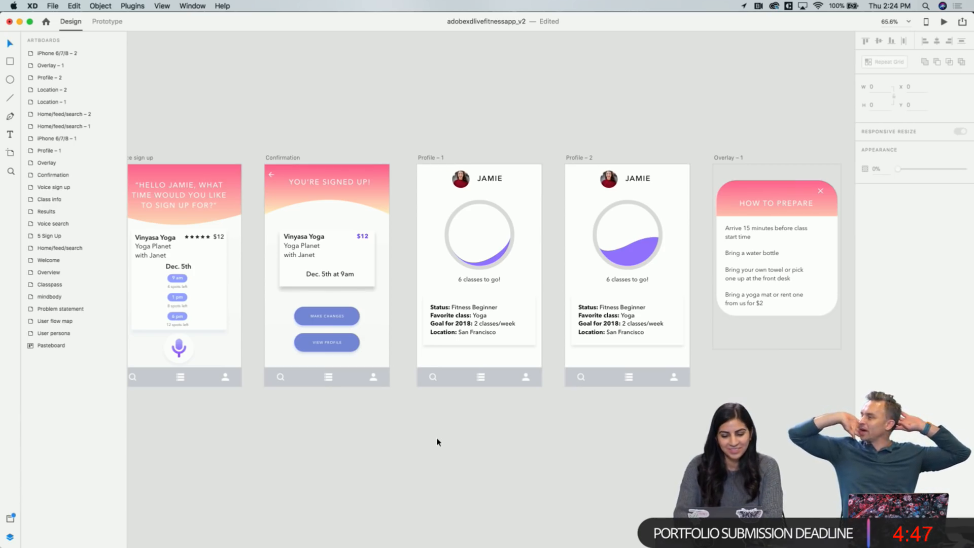
{"action": "scroll", "coordinate": [437, 442], "scroll_direction": "left", "scroll_amount": 5}
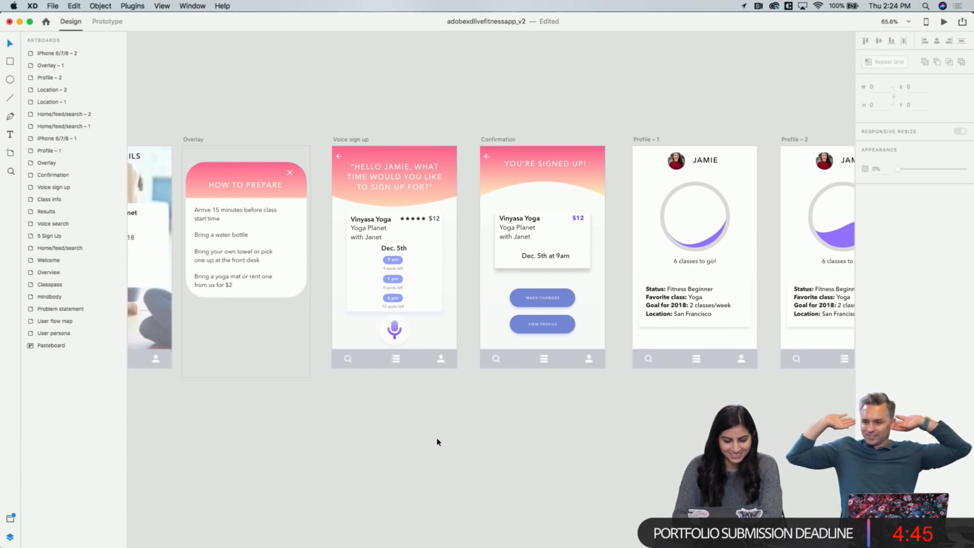
Examine the prototype connection from the microphone on Voice sign up to the Confirmation artboard
{"action": "scroll", "coordinate": [438, 440], "scroll_direction": "up", "scroll_amount": 5}
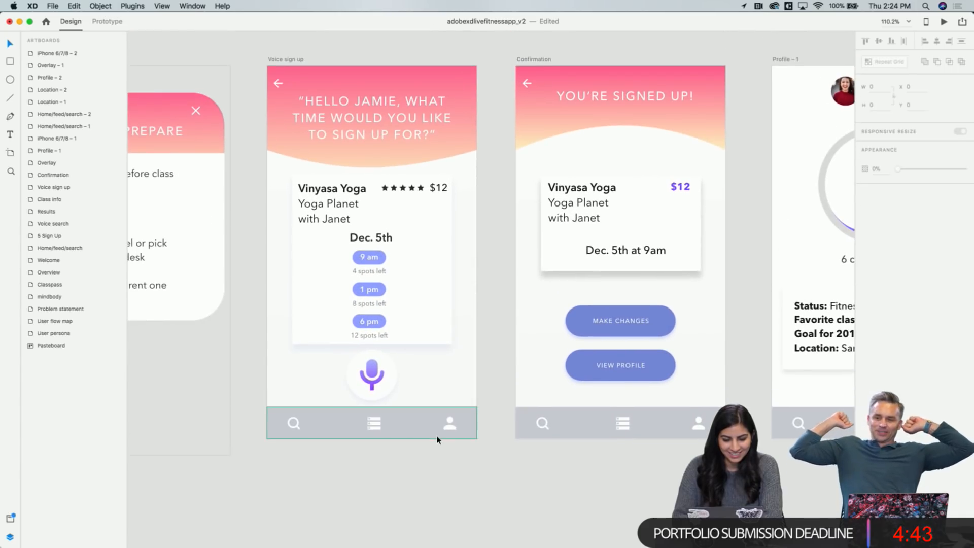
{"action": "left_click", "coordinate": [372, 376]}
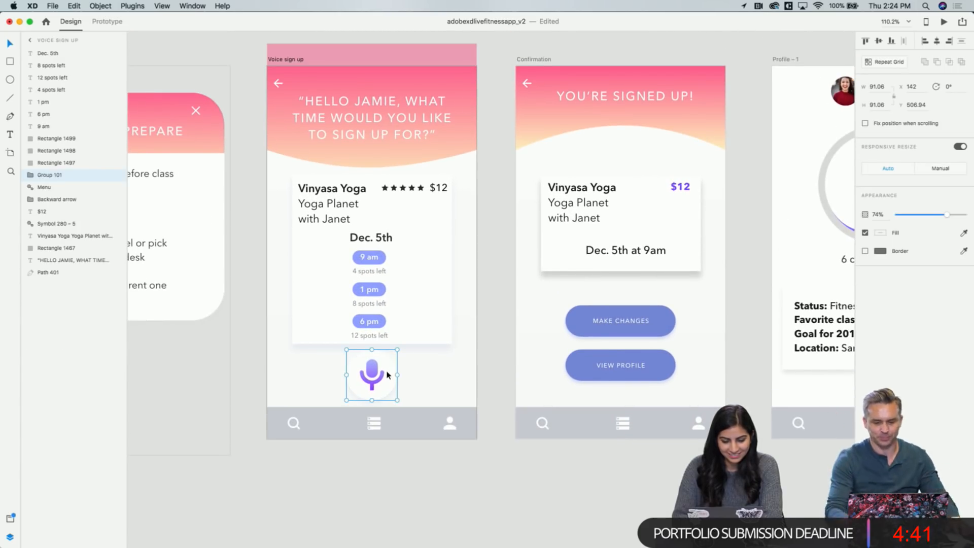
{"action": "left_click", "coordinate": [107, 21]}
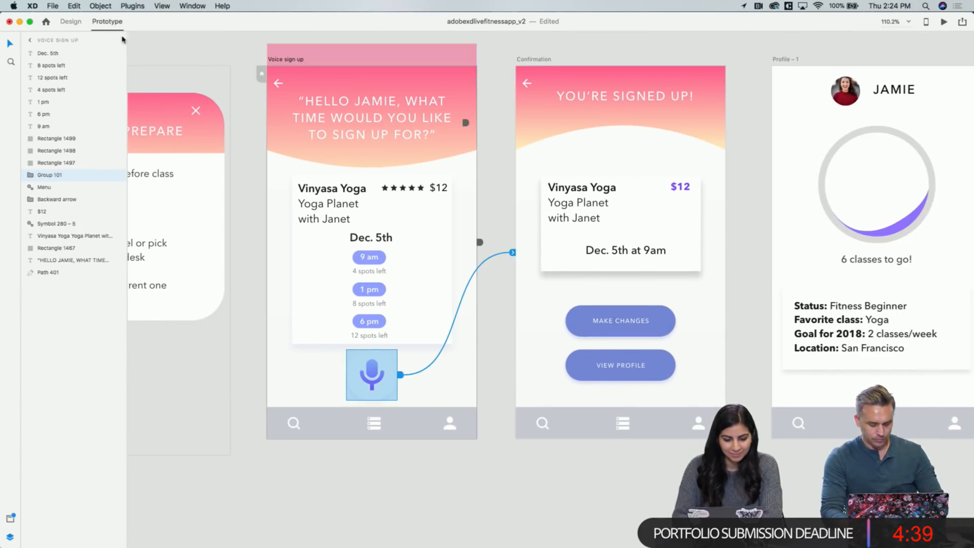
{"action": "left_click", "coordinate": [503, 232]}
Examine the card rectangle and the blurred background rectangle that make up the Overlay artboard
{"action": "scroll", "coordinate": [504, 232], "scroll_direction": "down", "scroll_amount": 5}
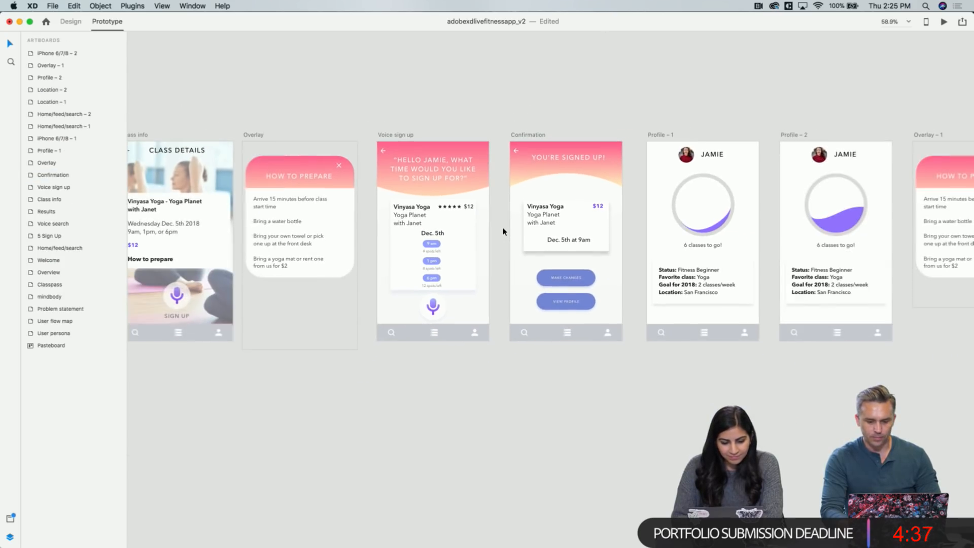
{"action": "scroll", "coordinate": [504, 232], "scroll_direction": "left", "scroll_amount": 5}
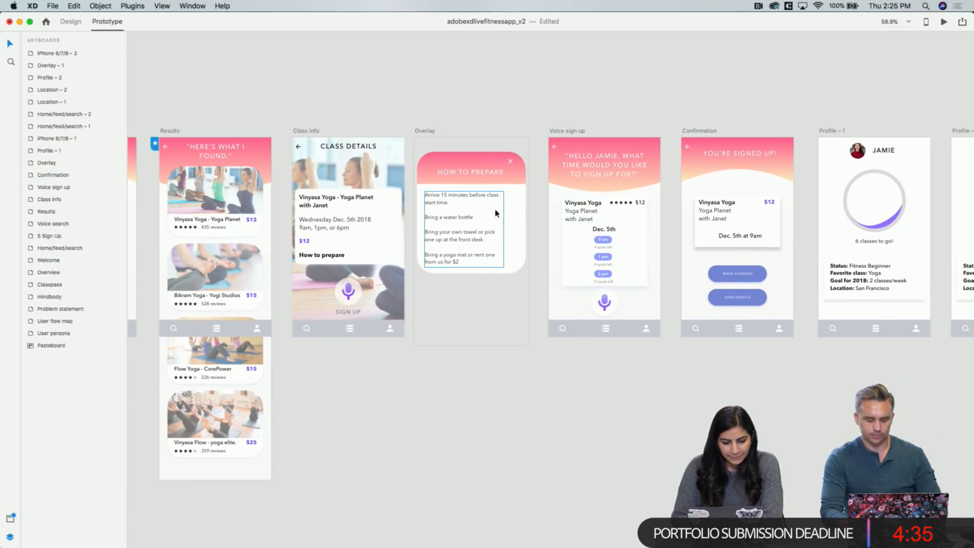
{"action": "left_click", "coordinate": [428, 255]}
{"action": "scroll", "coordinate": [428, 255], "scroll_direction": "up", "scroll_amount": 3}
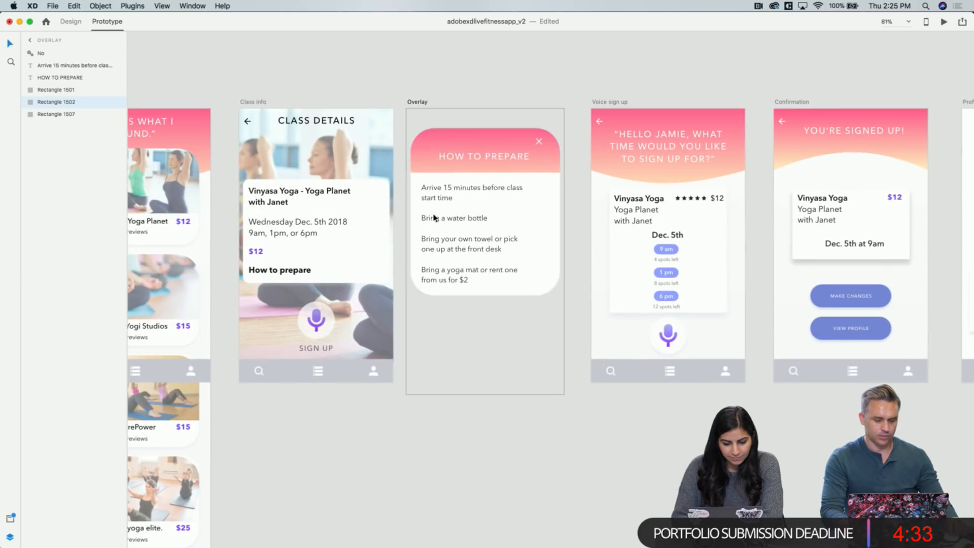
{"action": "left_click", "coordinate": [69, 21]}
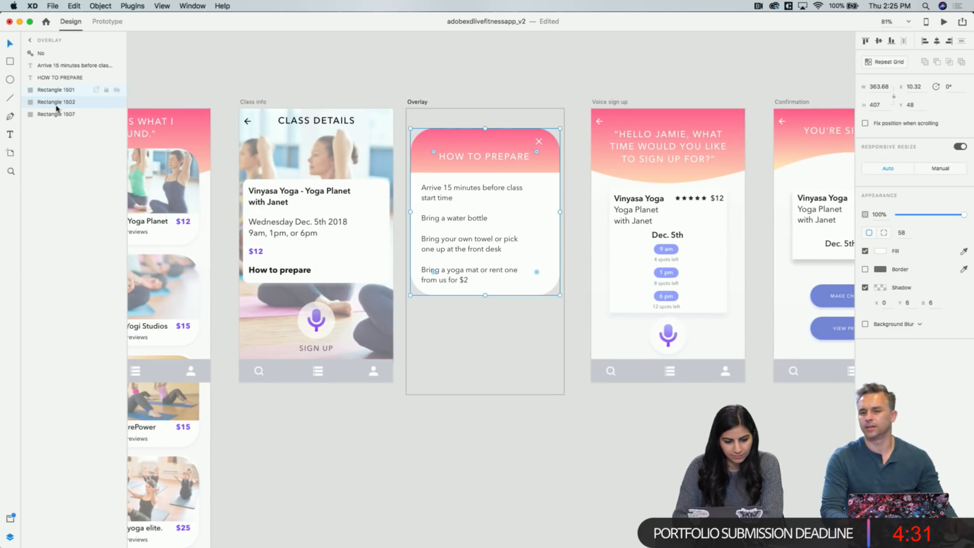
{"action": "left_click", "coordinate": [57, 114]}
{"action": "left_click", "coordinate": [56, 102]}
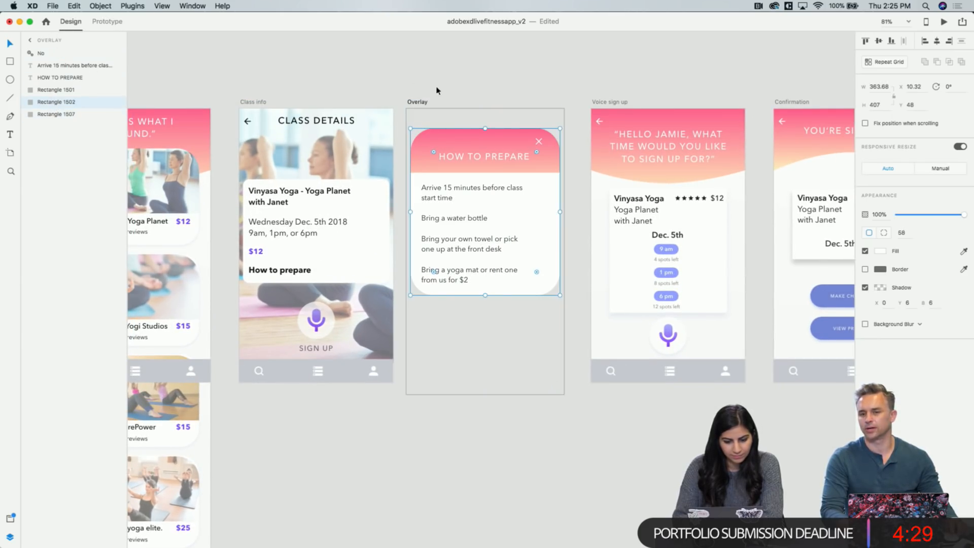
{"action": "left_click", "coordinate": [47, 115]}
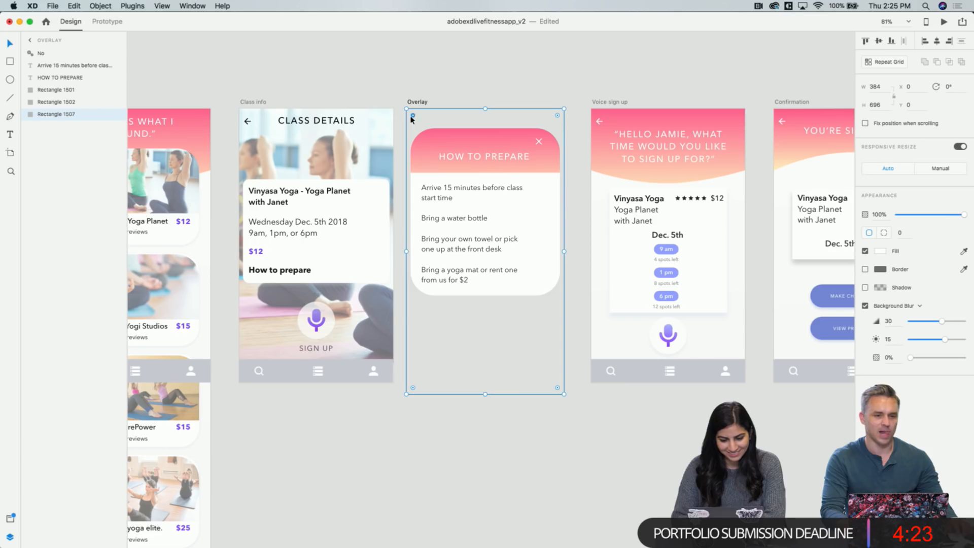
Return to prototyping mode and check the header elements of Voice sign up and Confirmation for connections
{"action": "left_click", "coordinate": [111, 22]}
{"action": "left_click", "coordinate": [537, 74]}
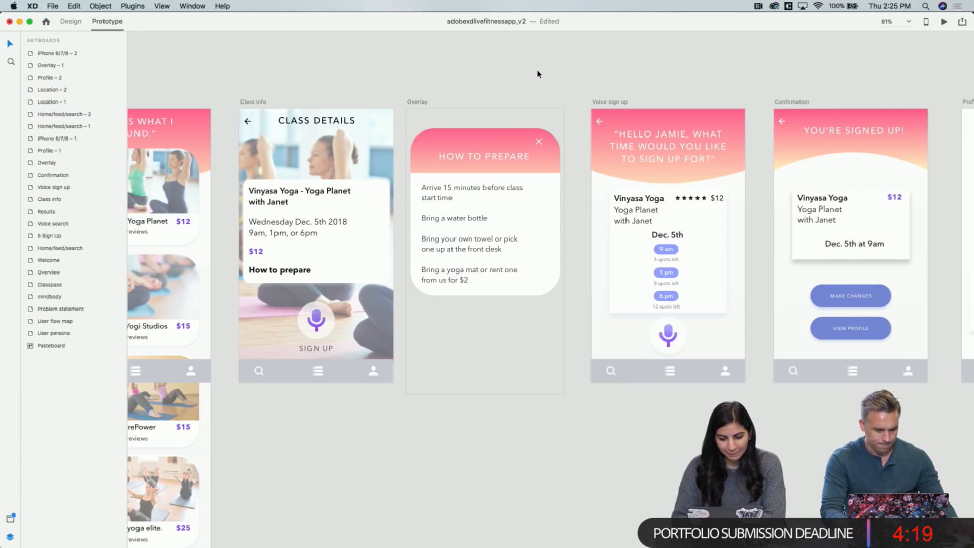
{"action": "scroll", "coordinate": [538, 74], "scroll_direction": "right", "scroll_amount": 10}
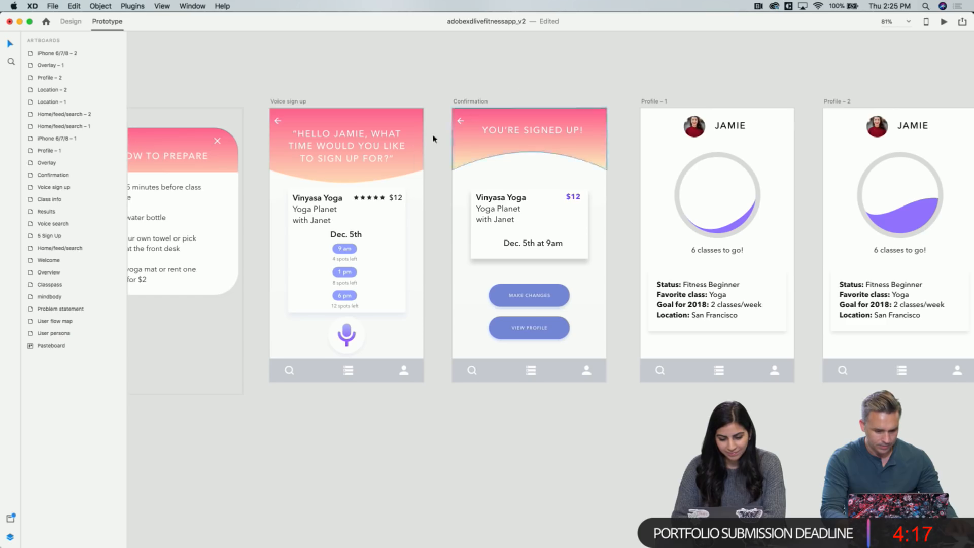
{"action": "left_click", "coordinate": [415, 166]}
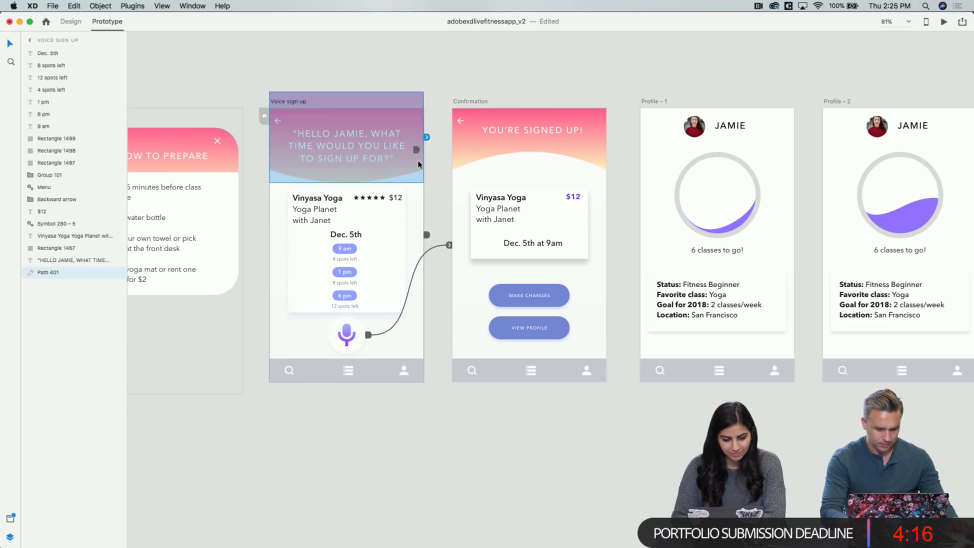
{"action": "left_click", "coordinate": [490, 151]}
{"action": "left_click", "coordinate": [624, 96]}
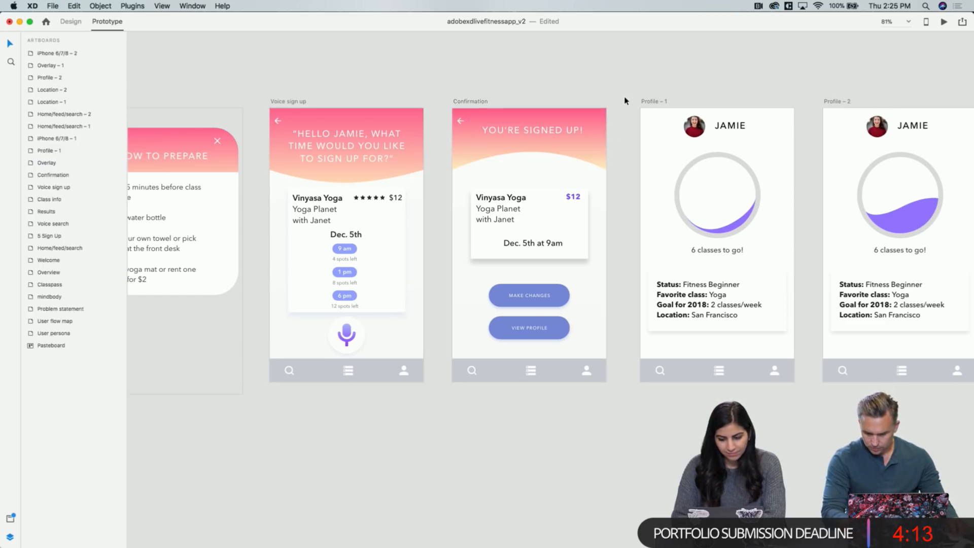
Delete the leftover Overlay – 1 and iPhone 6/7/8 – 2 artboards beside Profile – 2
{"action": "scroll", "coordinate": [624, 97], "scroll_direction": "right", "scroll_amount": 5}
{"action": "scroll", "coordinate": [625, 100], "scroll_direction": "right", "scroll_amount": 10}
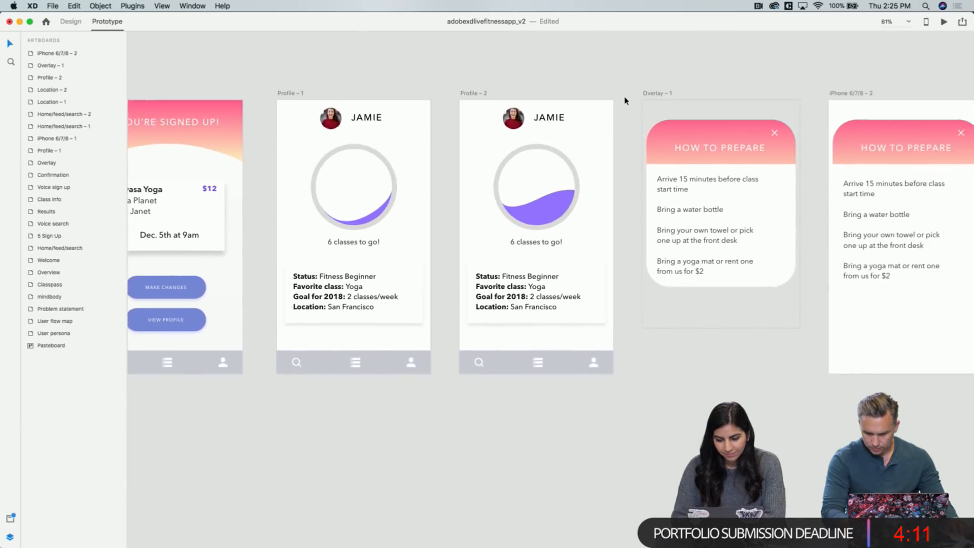
{"action": "left_click", "coordinate": [546, 100]}
{"action": "key", "text": "Delete"}
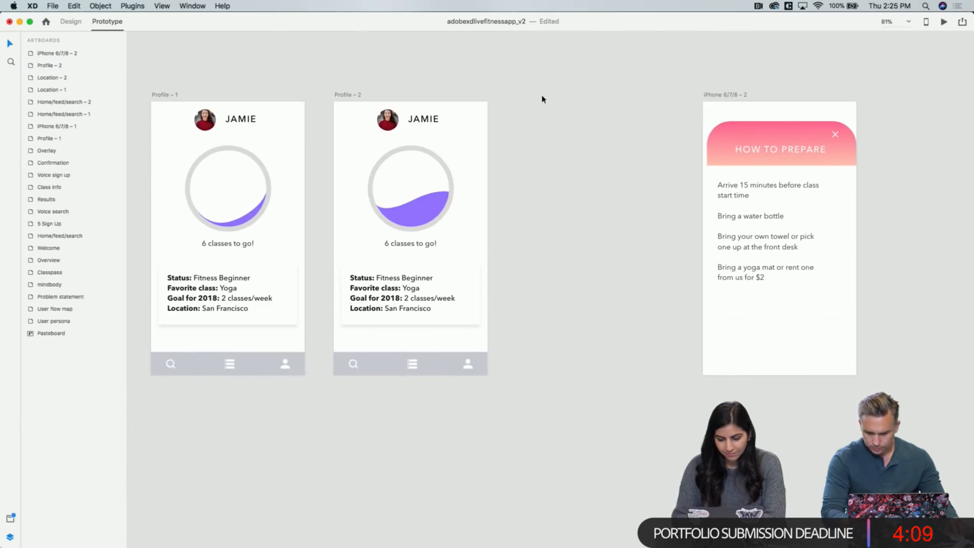
{"action": "left_click", "coordinate": [719, 94]}
{"action": "key", "text": "Delete"}
Set the duration of the microphone's voice-triggered Auto-Animate transition from Voice sign up to Confirmation to 0.2 s
{"action": "scroll", "coordinate": [637, 189], "scroll_direction": "left", "scroll_amount": 15}
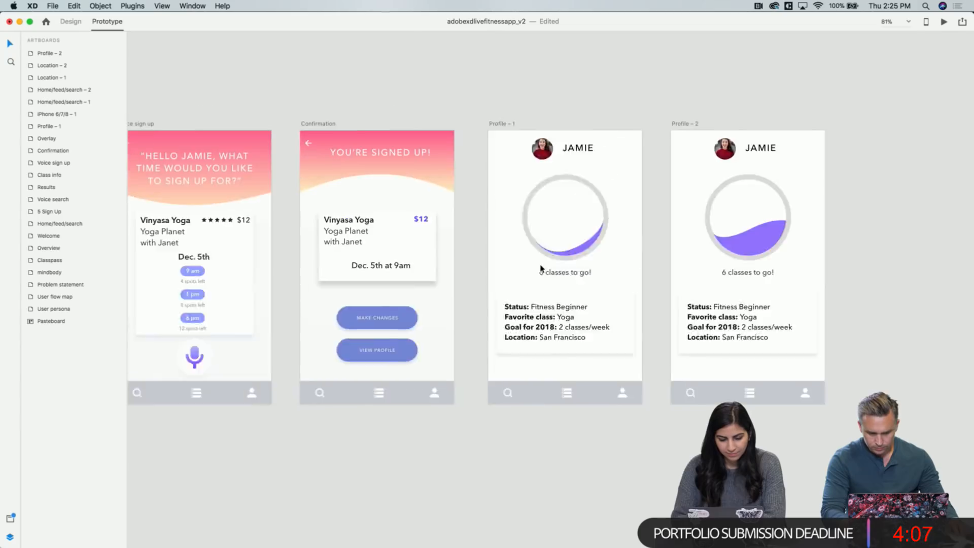
{"action": "scroll", "coordinate": [540, 268], "scroll_direction": "left", "scroll_amount": 2}
{"action": "left_click", "coordinate": [527, 327]}
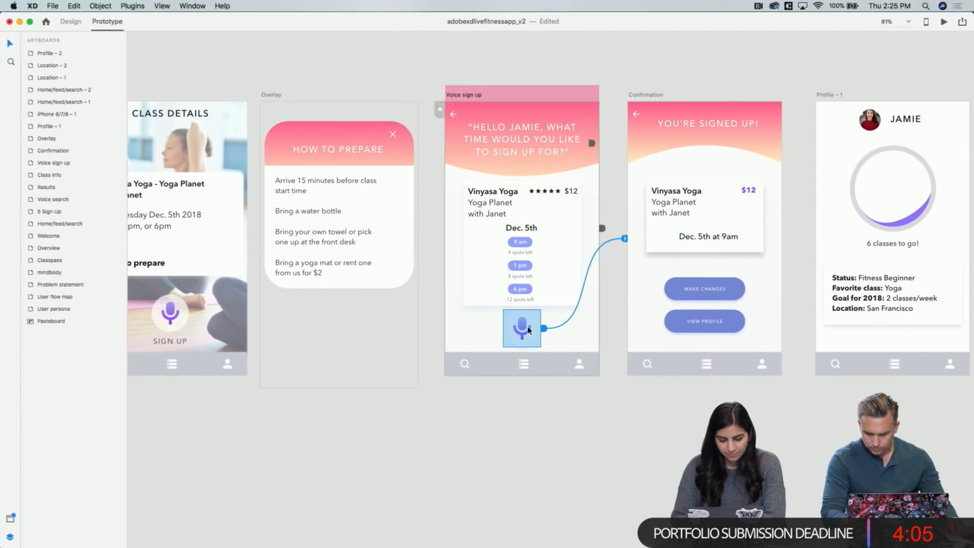
{"action": "left_click", "coordinate": [626, 239]}
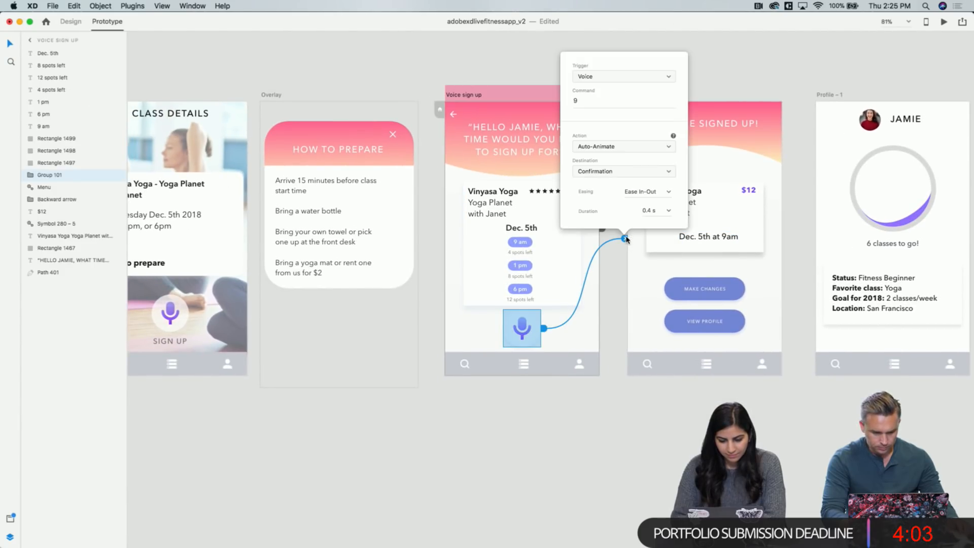
{"action": "left_click", "coordinate": [583, 106]}
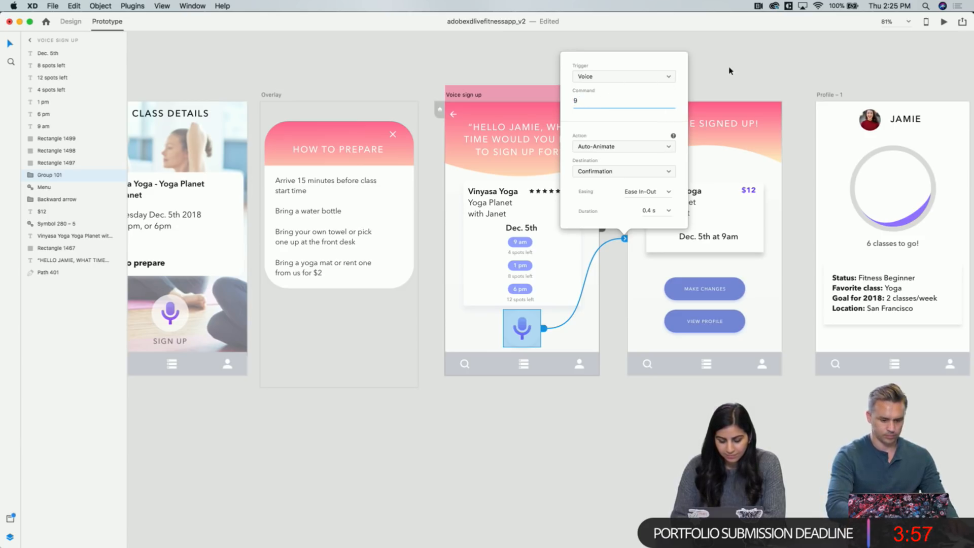
{"action": "left_click", "coordinate": [670, 210]}
{"action": "left_click", "coordinate": [655, 221]}
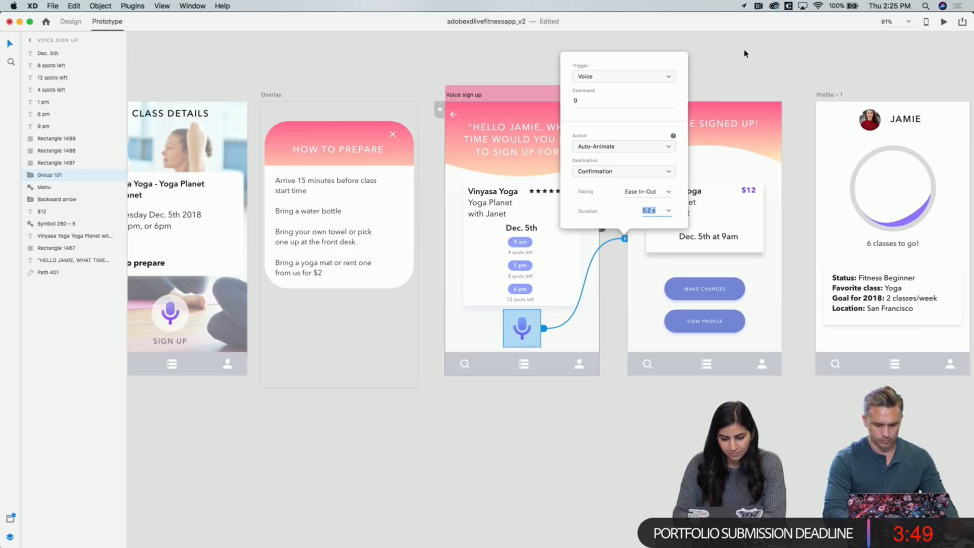
Close the microphone's transition settings and check the connections of the Voice sign up artboard
{"action": "left_click", "coordinate": [741, 62]}
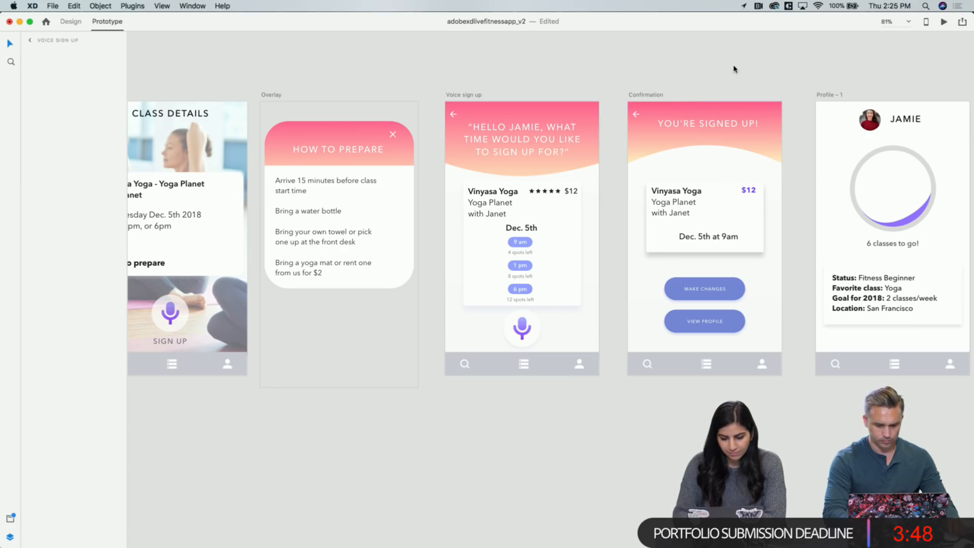
{"action": "left_click", "coordinate": [467, 98]}
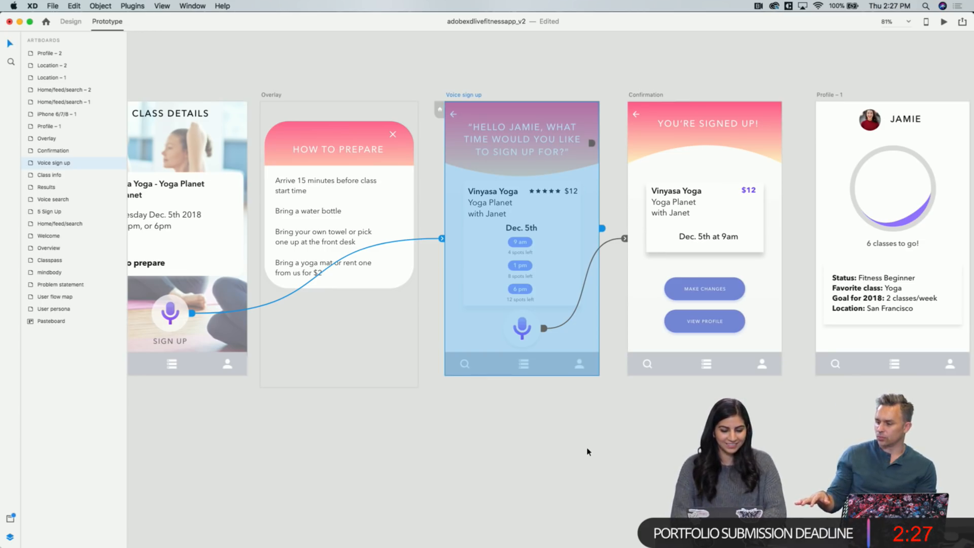
{"action": "scroll", "coordinate": [586, 450], "scroll_direction": "right", "scroll_amount": 5}
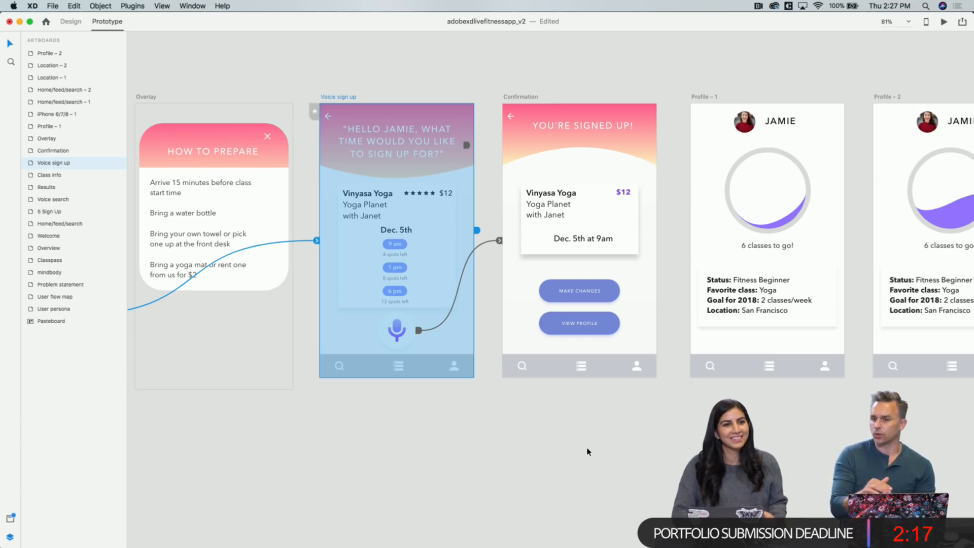
Return to design mode with the Home/feed/search menu bar selected and check its fixed-position scrolling setting
{"action": "scroll", "coordinate": [588, 452], "scroll_direction": "left", "scroll_amount": 20}
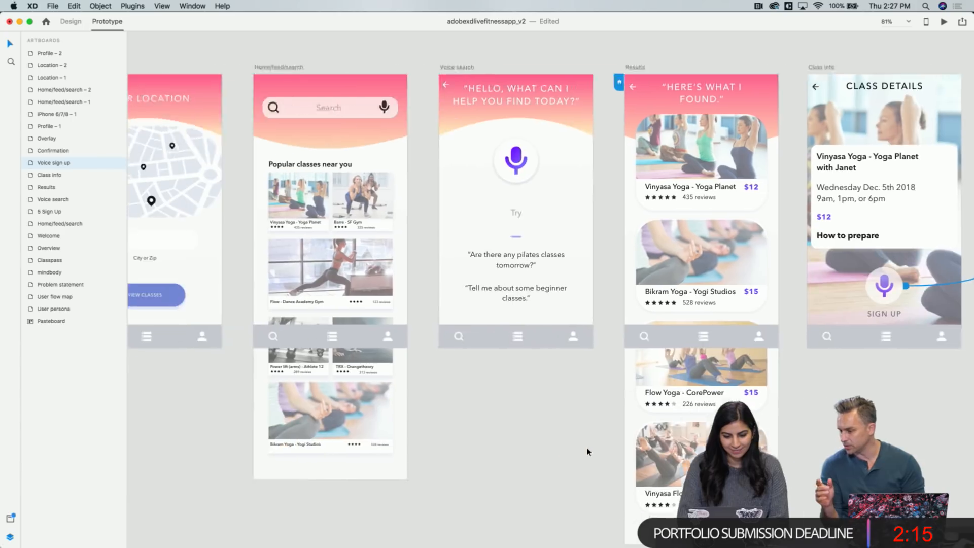
{"action": "scroll", "coordinate": [587, 452], "scroll_direction": "left", "scroll_amount": 15}
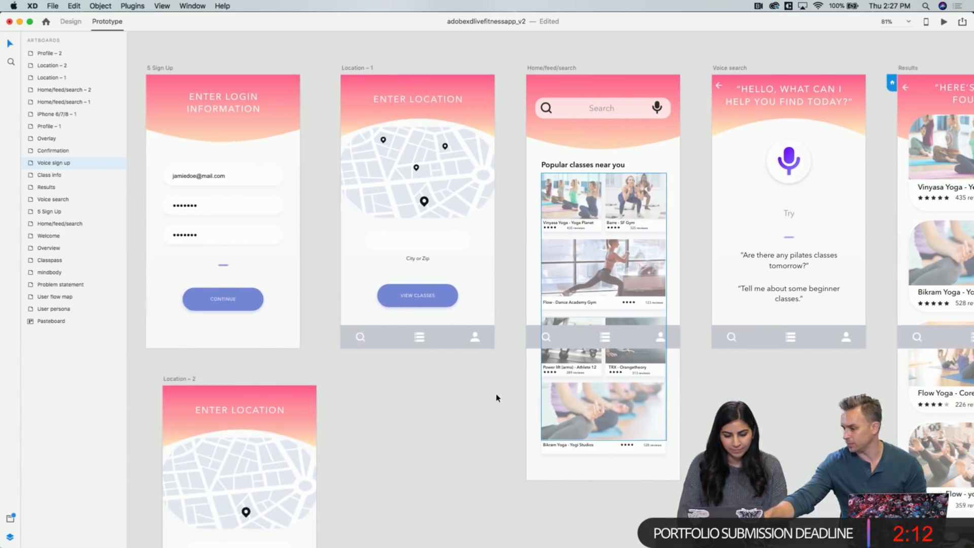
{"action": "scroll", "coordinate": [494, 355], "scroll_direction": "left", "scroll_amount": 2}
{"action": "left_click", "coordinate": [667, 340]}
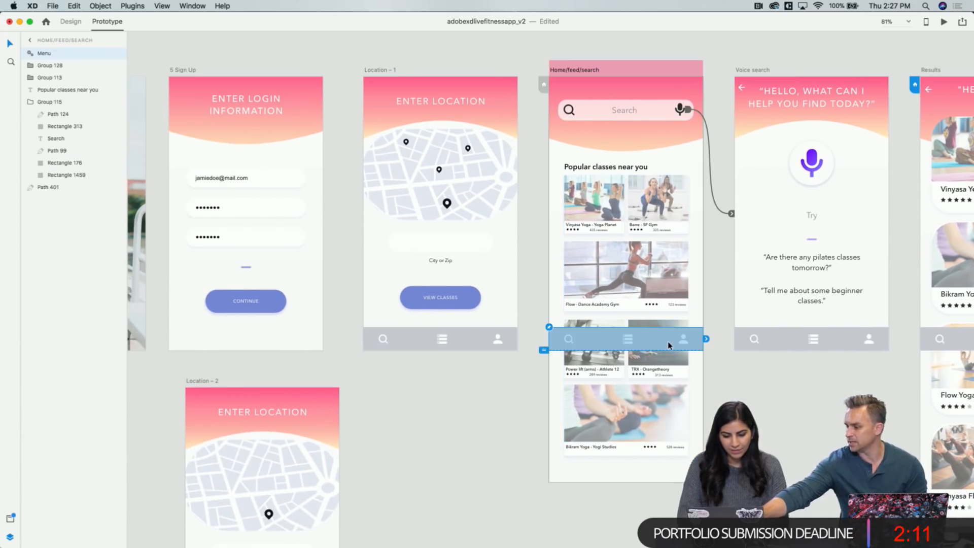
{"action": "scroll", "coordinate": [667, 341], "scroll_direction": "right", "scroll_amount": 5}
{"action": "scroll", "coordinate": [667, 340], "scroll_direction": "right", "scroll_amount": 5}
{"action": "scroll", "coordinate": [667, 341], "scroll_direction": "up", "scroll_amount": 2}
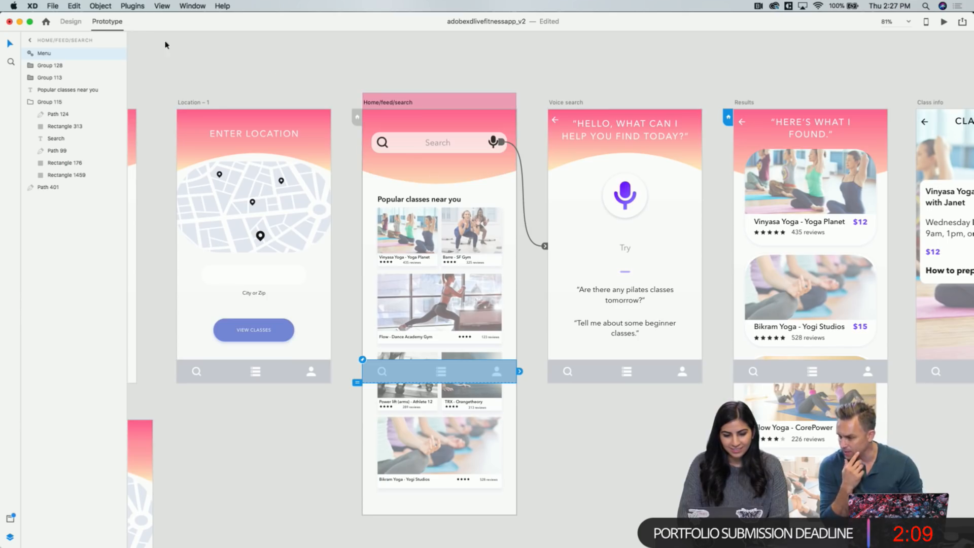
{"action": "left_click", "coordinate": [79, 23]}
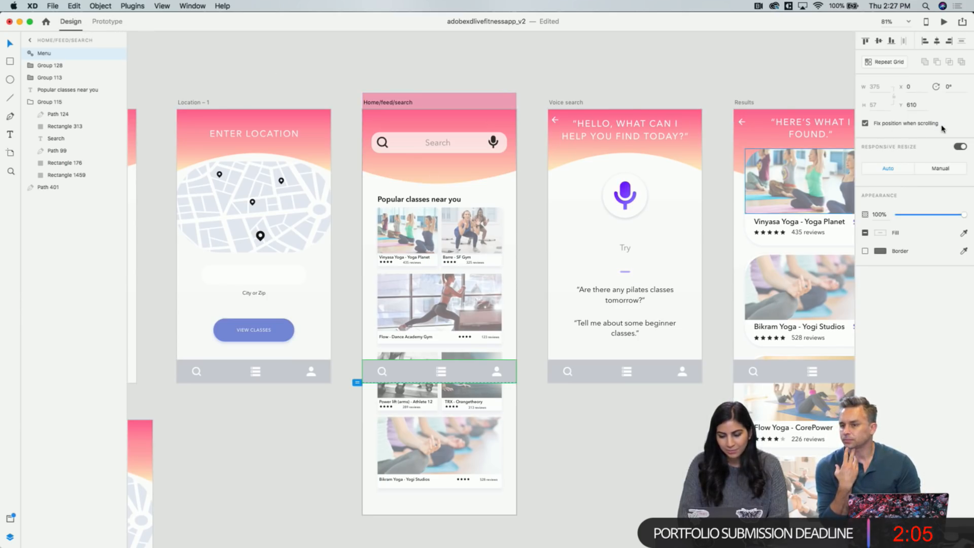
Preview the Home/feed/search screen, scroll its class feed behind the fixed menu bar, and close the preview
{"action": "left_click", "coordinate": [399, 122]}
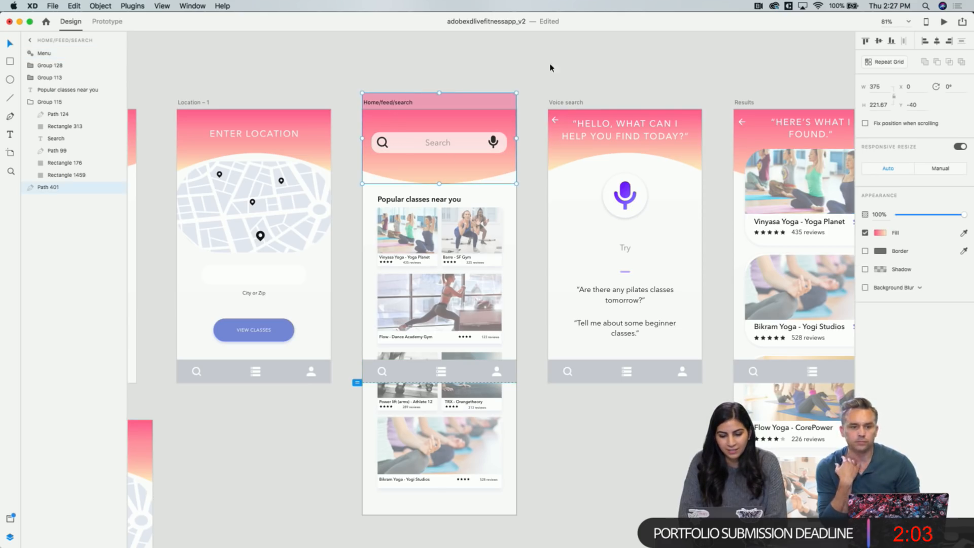
{"action": "left_click", "coordinate": [943, 21]}
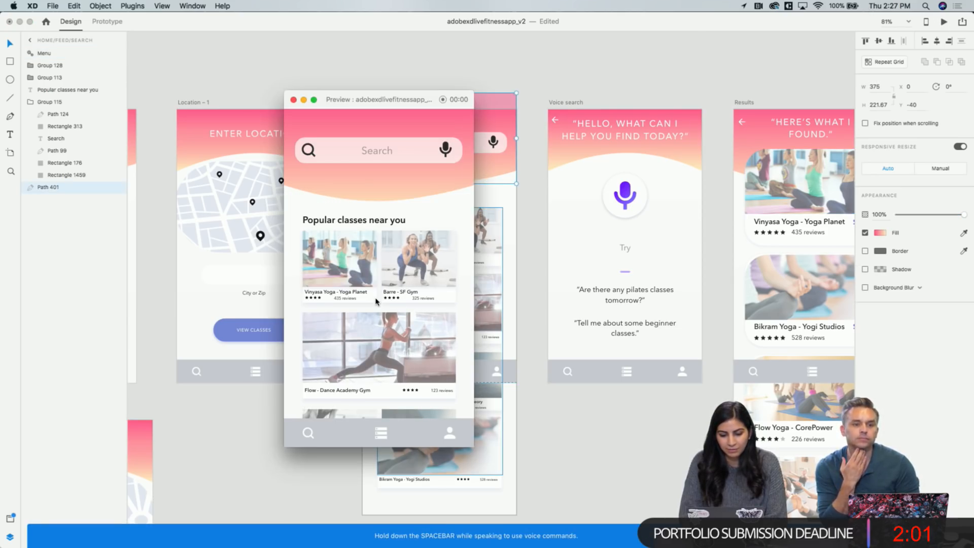
{"action": "scroll", "coordinate": [375, 300], "scroll_direction": "down", "scroll_amount": 3}
{"action": "scroll", "coordinate": [376, 301], "scroll_direction": "down", "scroll_amount": 2}
{"action": "scroll", "coordinate": [411, 363], "scroll_direction": "down", "scroll_amount": 1}
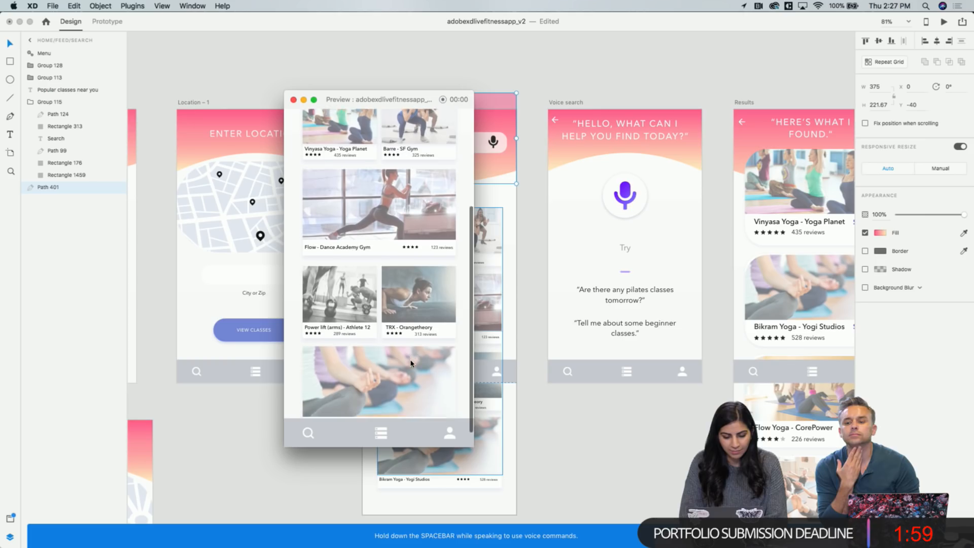
{"action": "scroll", "coordinate": [411, 363], "scroll_direction": "up", "scroll_amount": 5}
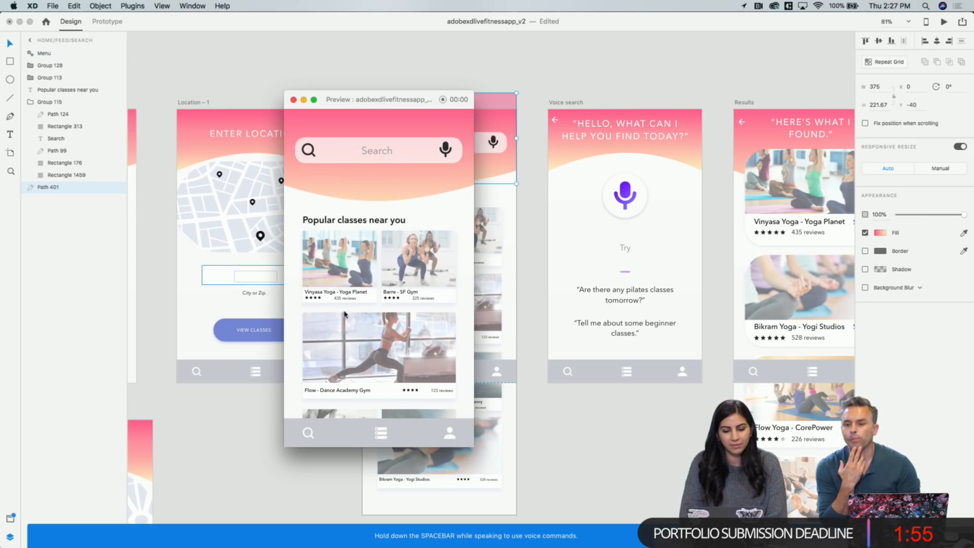
{"action": "scroll", "coordinate": [390, 305], "scroll_direction": "down", "scroll_amount": 4}
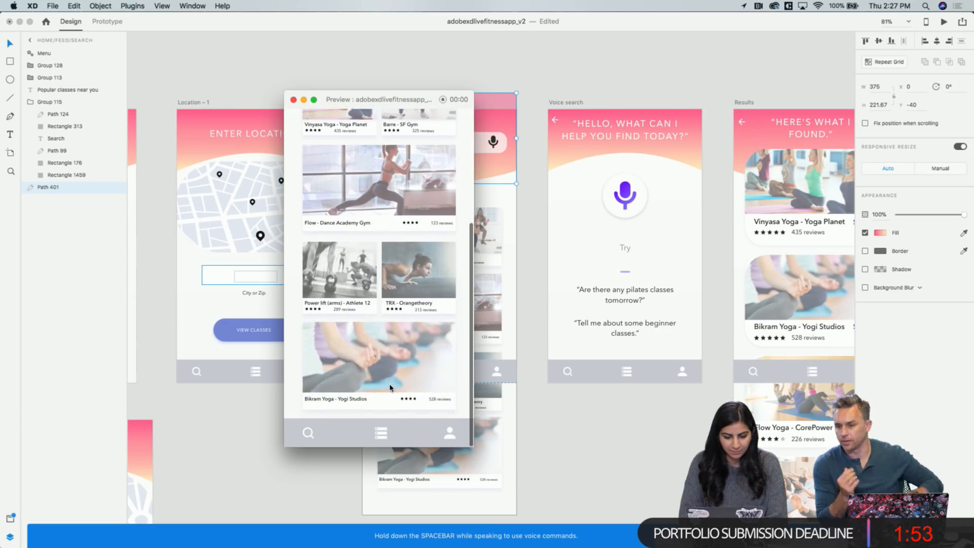
{"action": "scroll", "coordinate": [390, 387], "scroll_direction": "up", "scroll_amount": 3}
{"action": "scroll", "coordinate": [390, 387], "scroll_direction": "up", "scroll_amount": 1}
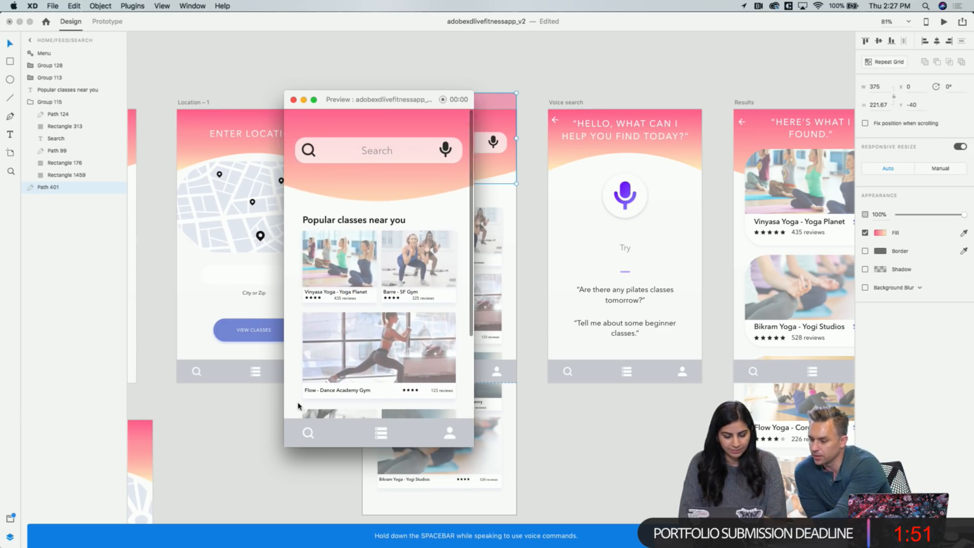
{"action": "left_click", "coordinate": [293, 100]}
Turn on Background Blur for the background rectangle inside the Home/feed/search menu bar and set its brightness to -20
{"action": "double_click", "coordinate": [416, 369]}
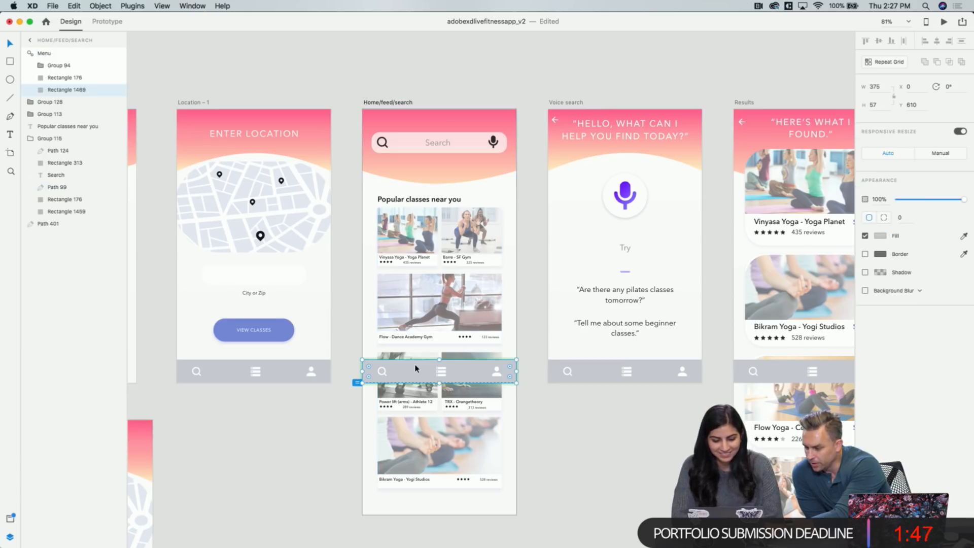
{"action": "left_click", "coordinate": [865, 291]}
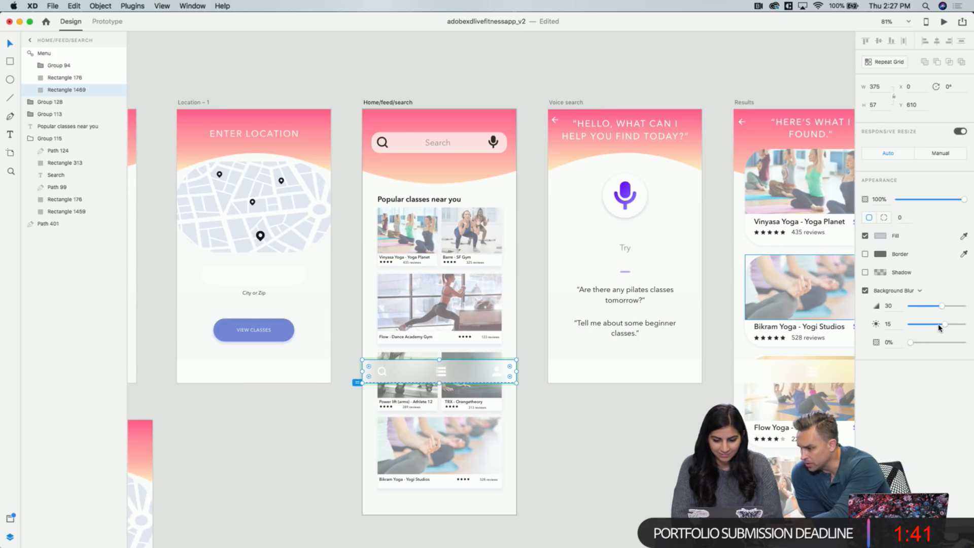
{"action": "left_click_drag", "start_coordinate": [944, 323], "coordinate": [924, 323]}
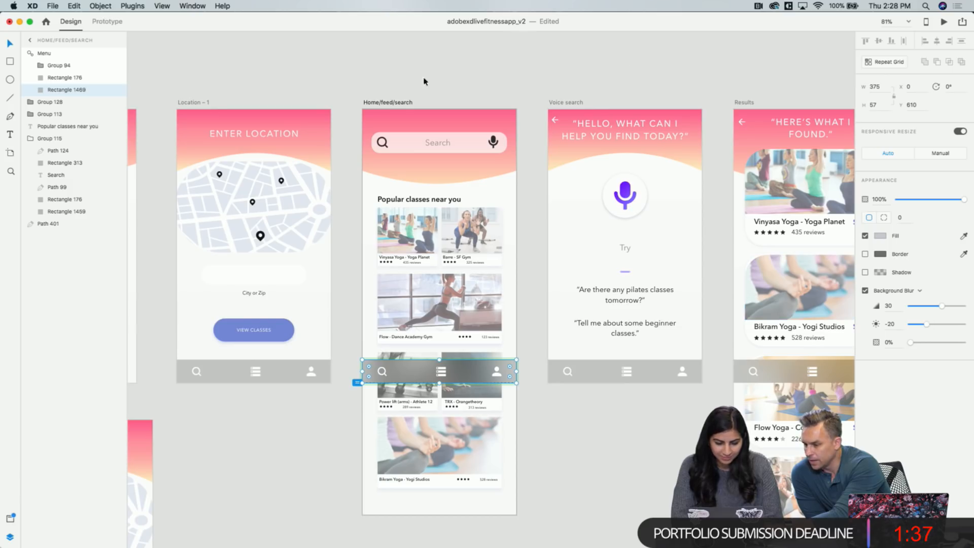
Preview the Home/feed/search artboard and scroll the class feed up and down to examine the blurred menu bar, then close the preview
{"action": "left_click", "coordinate": [391, 102]}
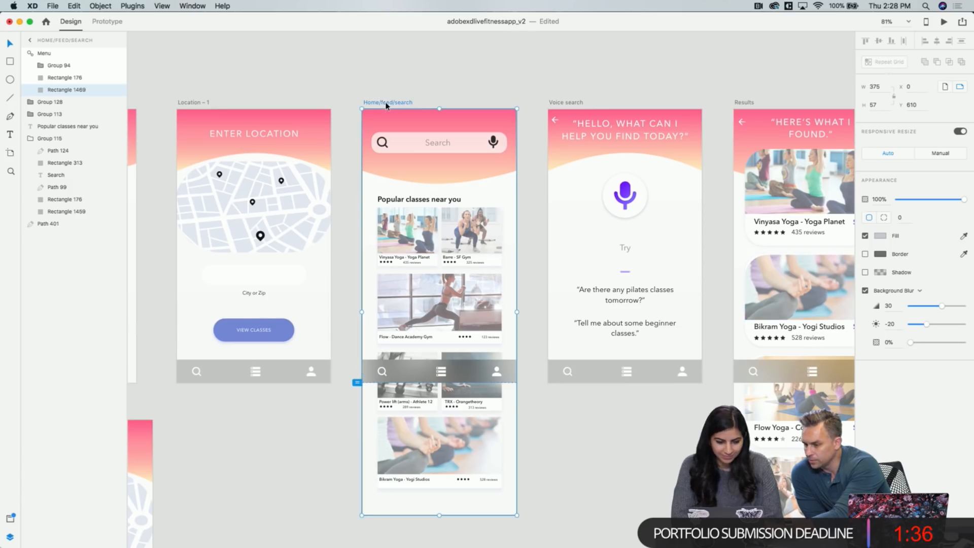
{"action": "left_click", "coordinate": [942, 23]}
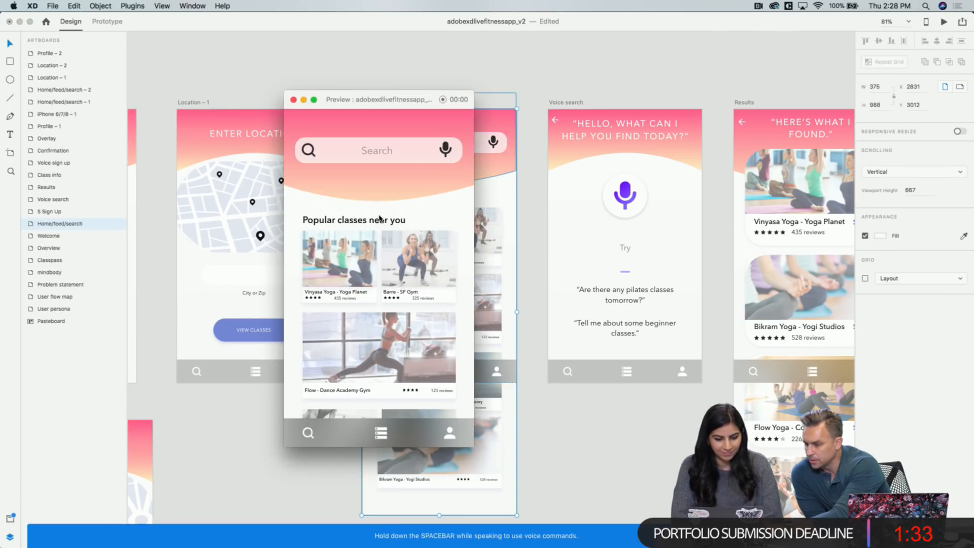
{"action": "scroll", "coordinate": [379, 218], "scroll_direction": "down", "scroll_amount": 5}
{"action": "scroll", "coordinate": [379, 218], "scroll_direction": "up", "scroll_amount": 5}
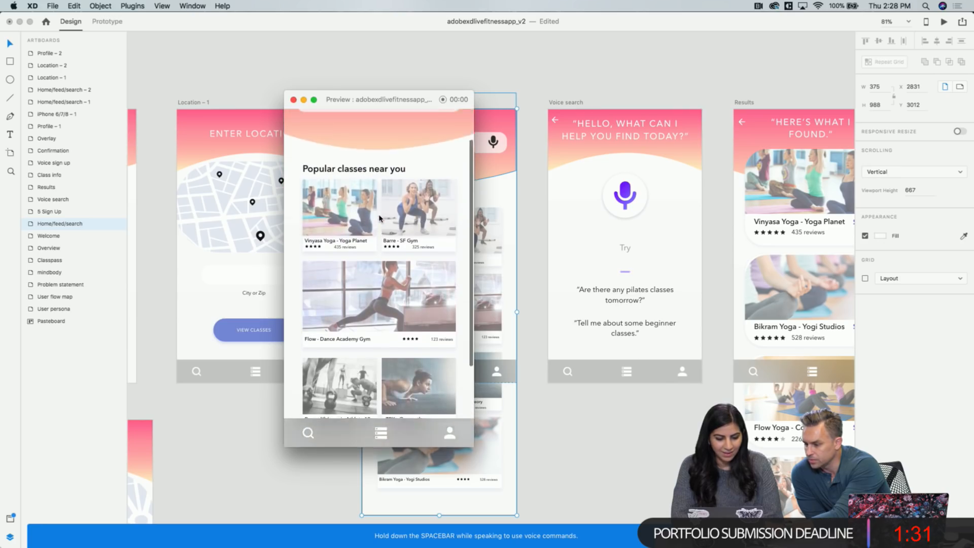
{"action": "scroll", "coordinate": [380, 218], "scroll_direction": "down", "scroll_amount": 4}
{"action": "scroll", "coordinate": [379, 218], "scroll_direction": "up", "scroll_amount": 5}
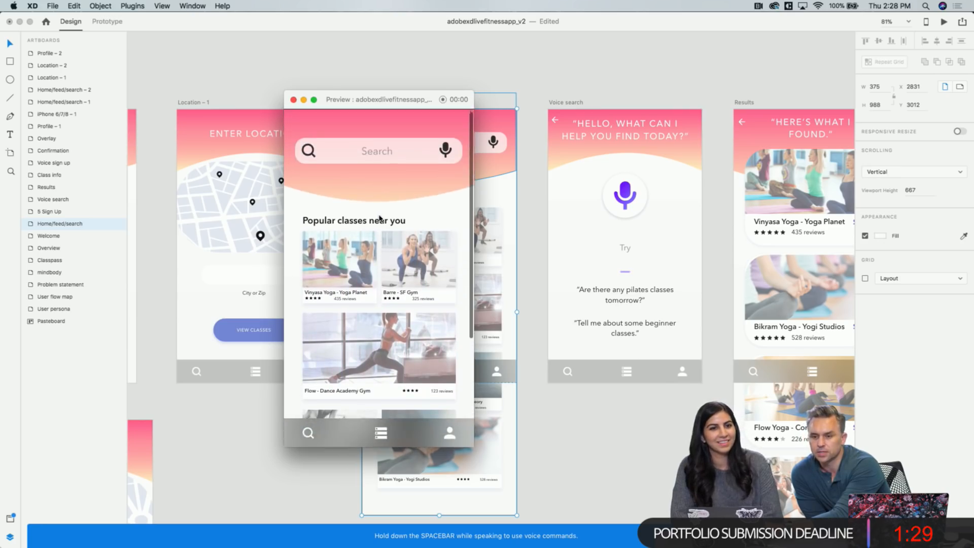
{"action": "scroll", "coordinate": [379, 219], "scroll_direction": "down", "scroll_amount": 5}
{"action": "scroll", "coordinate": [379, 218], "scroll_direction": "up", "scroll_amount": 3}
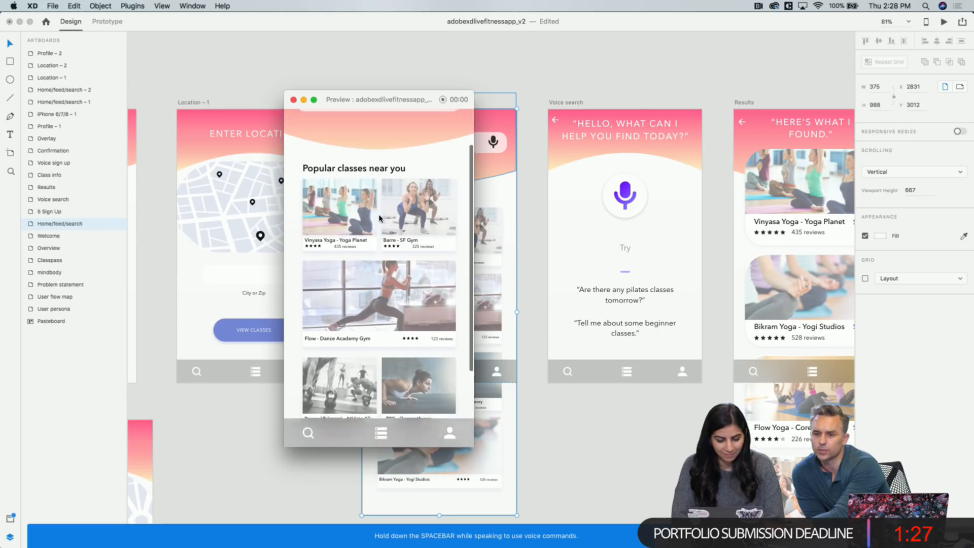
{"action": "scroll", "coordinate": [371, 249], "scroll_direction": "up", "scroll_amount": 2}
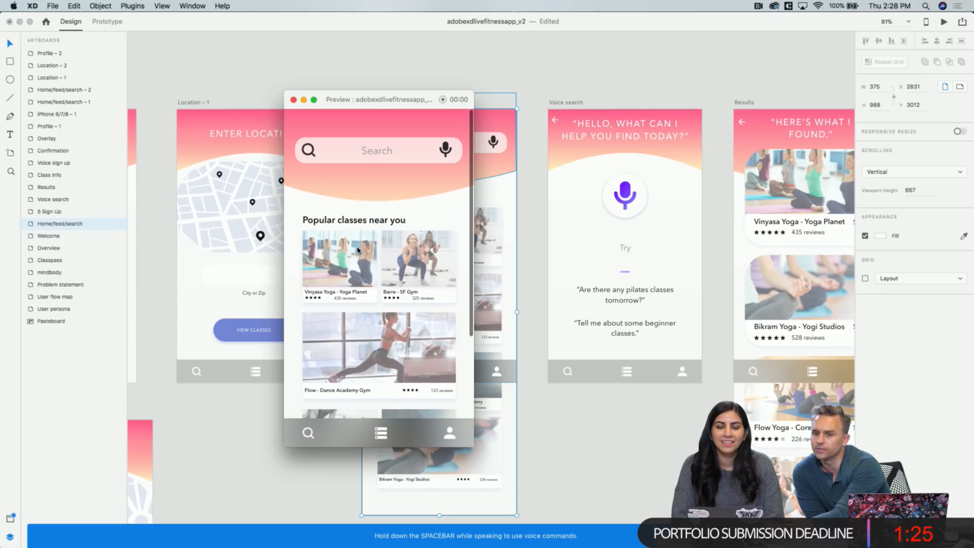
{"action": "scroll", "coordinate": [358, 250], "scroll_direction": "down", "scroll_amount": 2}
{"action": "scroll", "coordinate": [358, 250], "scroll_direction": "down", "scroll_amount": 3}
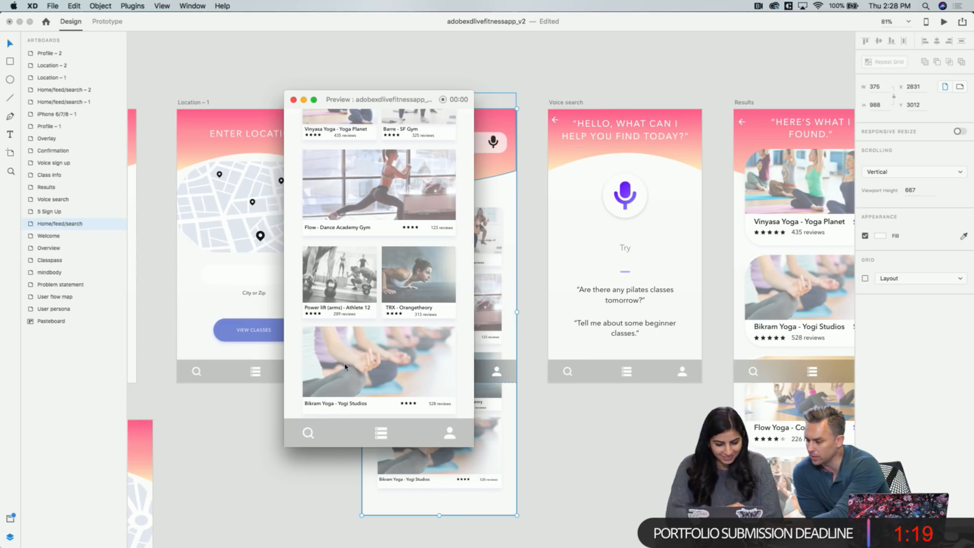
{"action": "scroll", "coordinate": [345, 359], "scroll_direction": "up", "scroll_amount": 4}
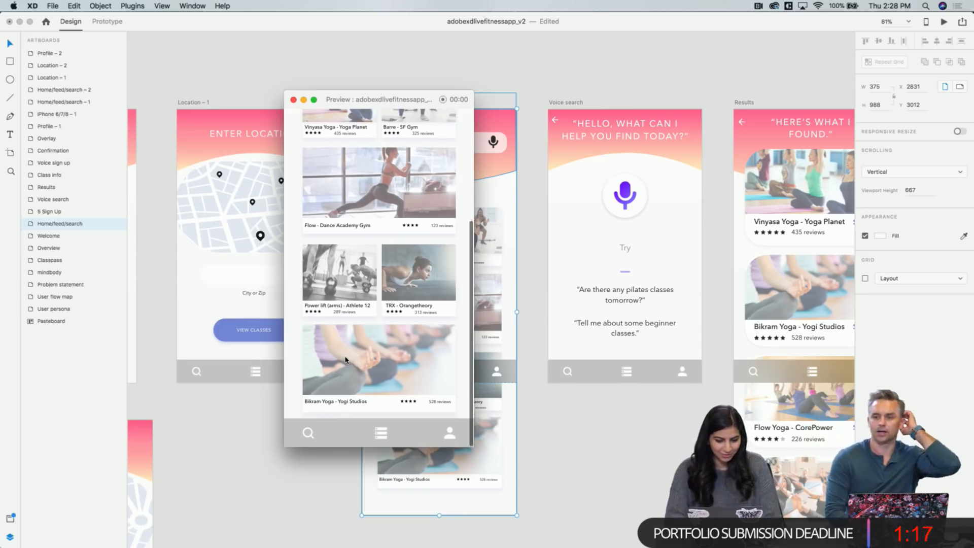
{"action": "scroll", "coordinate": [345, 359], "scroll_direction": "down", "scroll_amount": 4}
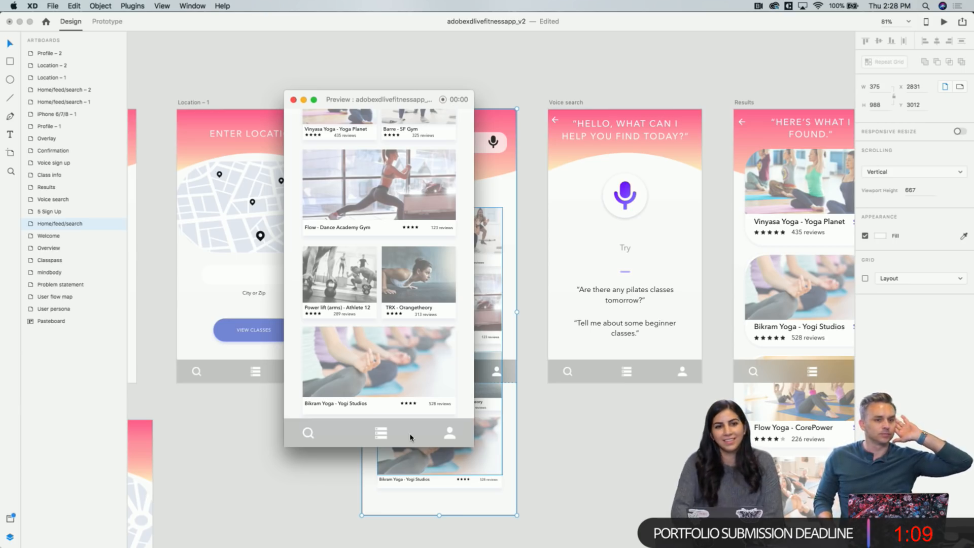
{"action": "scroll", "coordinate": [347, 189], "scroll_direction": "up", "scroll_amount": 10}
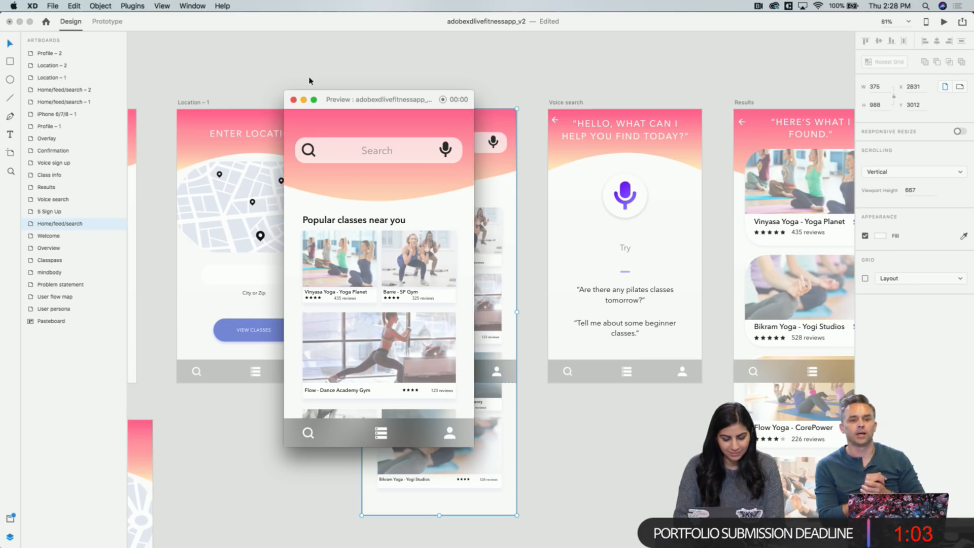
{"action": "left_click", "coordinate": [293, 100]}
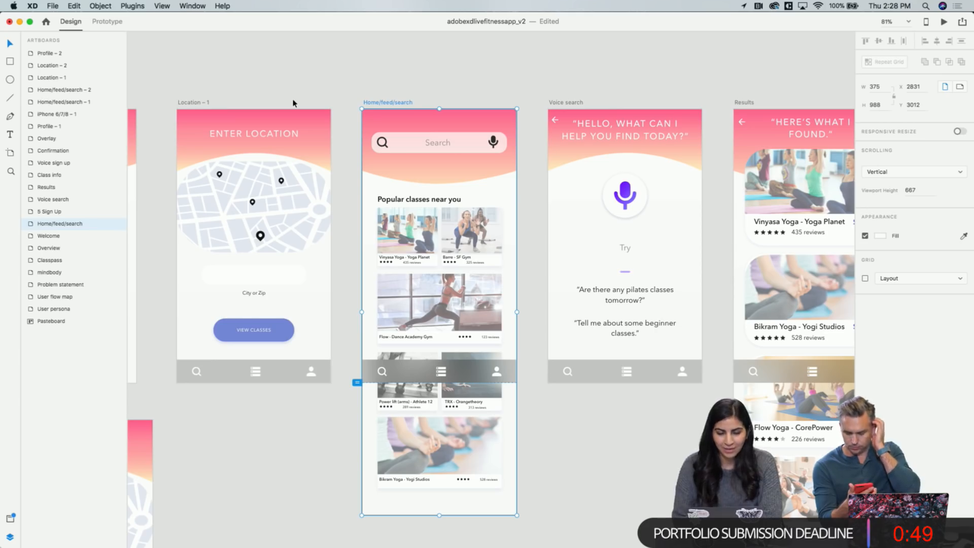
Preview the Results artboard, scroll its class cards beneath the blurred menu bar, and close the preview
{"action": "scroll", "coordinate": [296, 102], "scroll_direction": "right", "scroll_amount": 10}
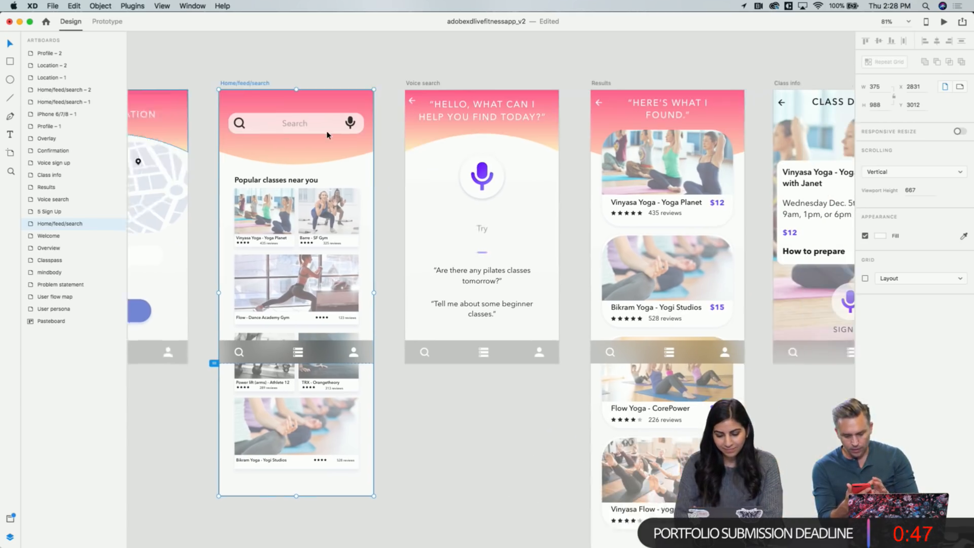
{"action": "left_click", "coordinate": [530, 83]}
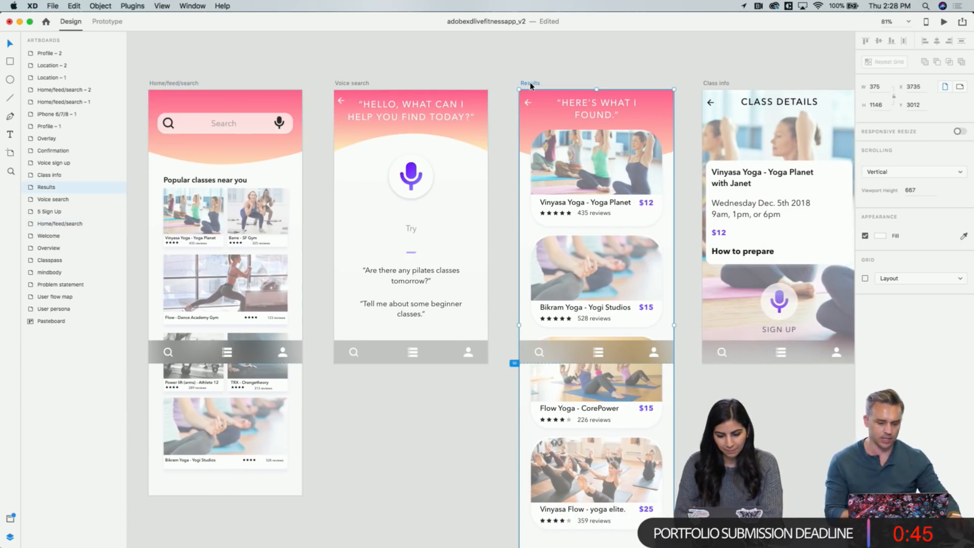
{"action": "left_click", "coordinate": [944, 21]}
{"action": "scroll", "coordinate": [368, 368], "scroll_direction": "down", "scroll_amount": 5}
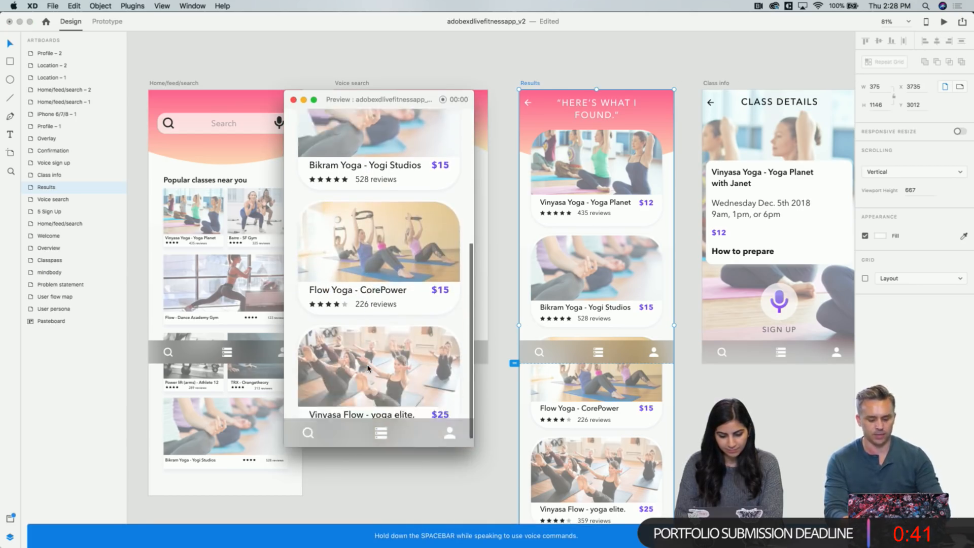
{"action": "scroll", "coordinate": [368, 368], "scroll_direction": "up", "scroll_amount": 3}
{"action": "scroll", "coordinate": [367, 368], "scroll_direction": "up", "scroll_amount": 3}
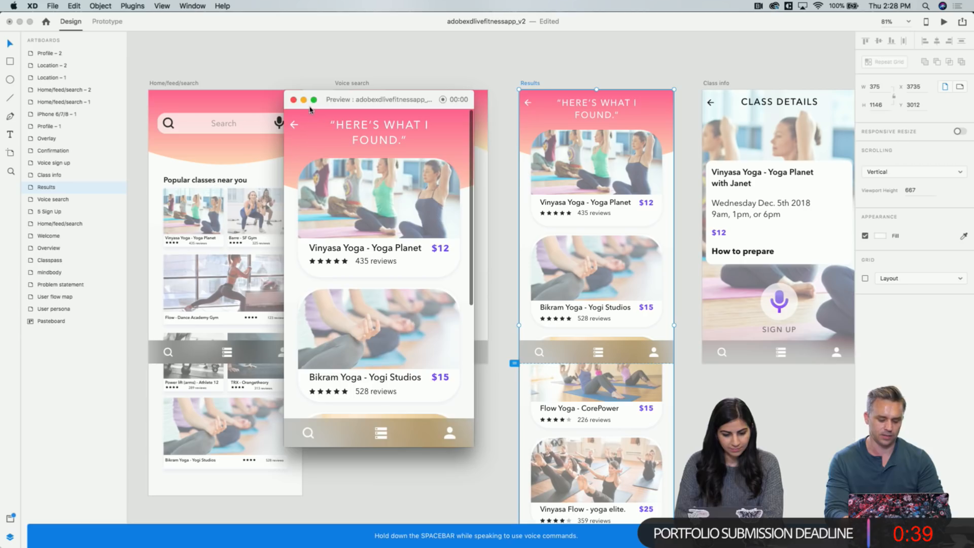
{"action": "left_click", "coordinate": [293, 99]}
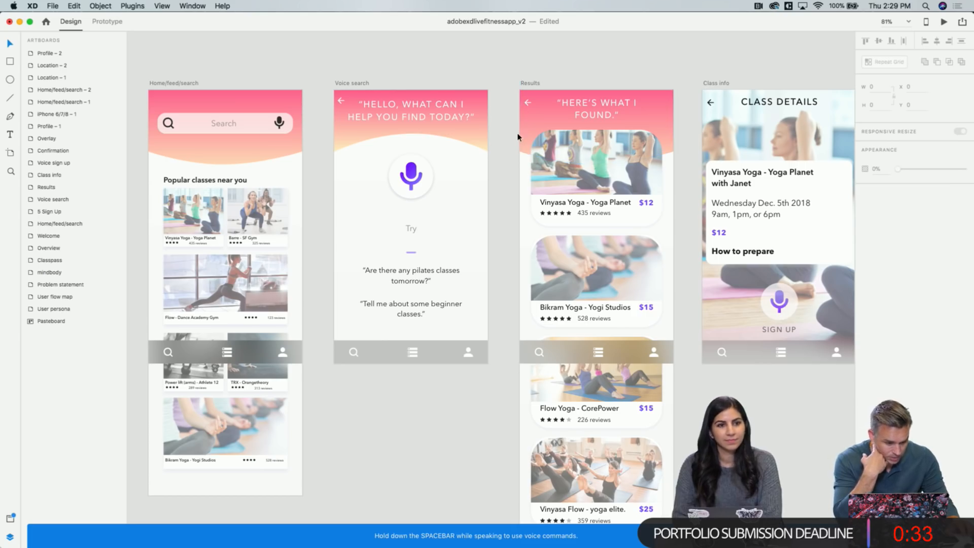
{"action": "scroll", "coordinate": [514, 120], "scroll_direction": "right", "scroll_amount": 3}
{"action": "scroll", "coordinate": [515, 121], "scroll_direction": "right", "scroll_amount": 3}
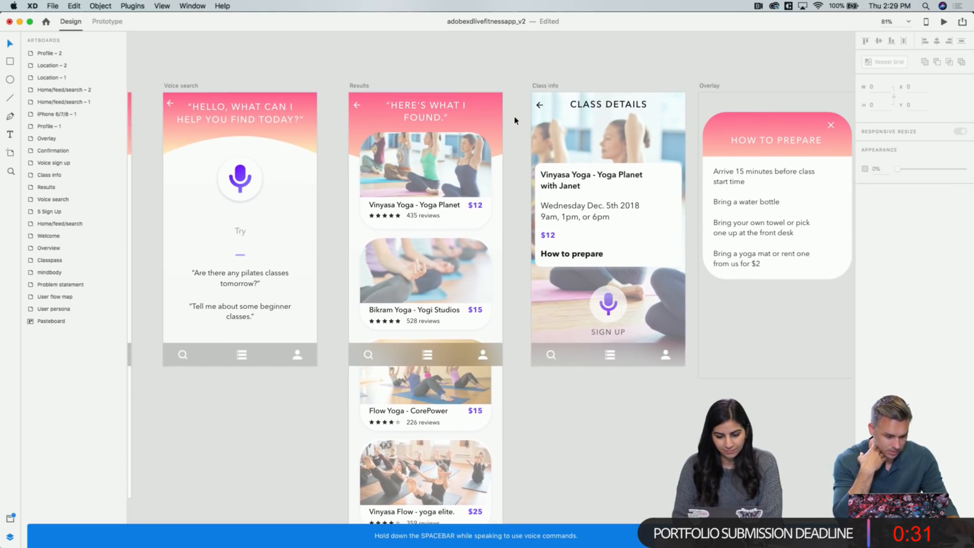
{"action": "scroll", "coordinate": [515, 121], "scroll_direction": "left", "scroll_amount": 1}
{"action": "scroll", "coordinate": [514, 120], "scroll_direction": "left", "scroll_amount": 5}
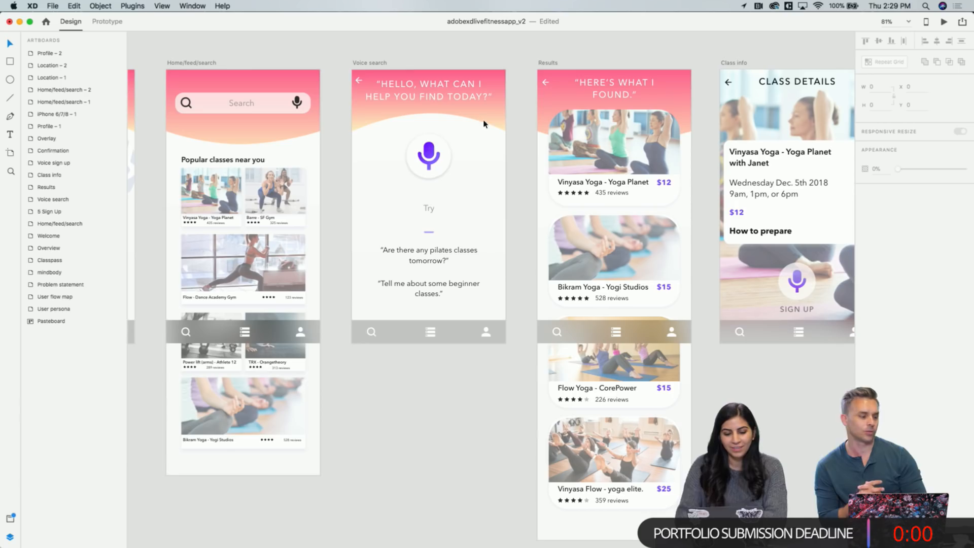
Move the 42% opacity white overlay group off the class feed of the Home/feed/search artboard
{"action": "scroll", "coordinate": [256, 198], "scroll_direction": "left", "scroll_amount": 5}
{"action": "scroll", "coordinate": [256, 198], "scroll_direction": "up", "scroll_amount": 5}
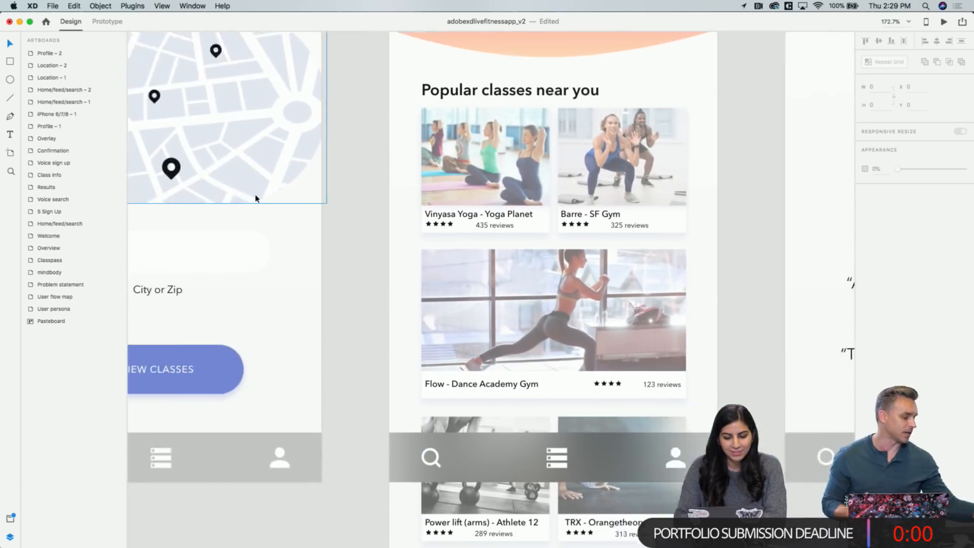
{"action": "scroll", "coordinate": [256, 199], "scroll_direction": "right", "scroll_amount": 5}
{"action": "left_click", "coordinate": [296, 181]}
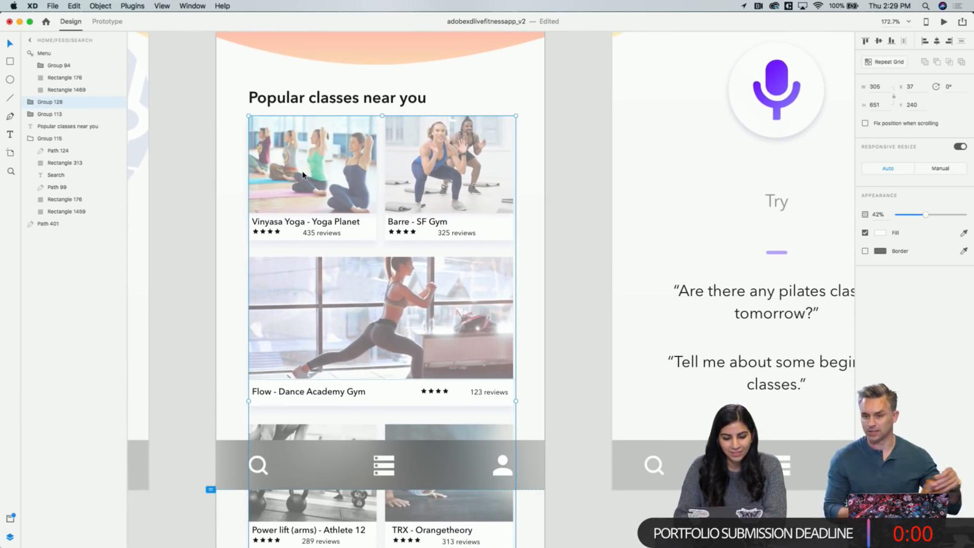
{"action": "left_click_drag", "start_coordinate": [298, 171], "coordinate": [589, 163]}
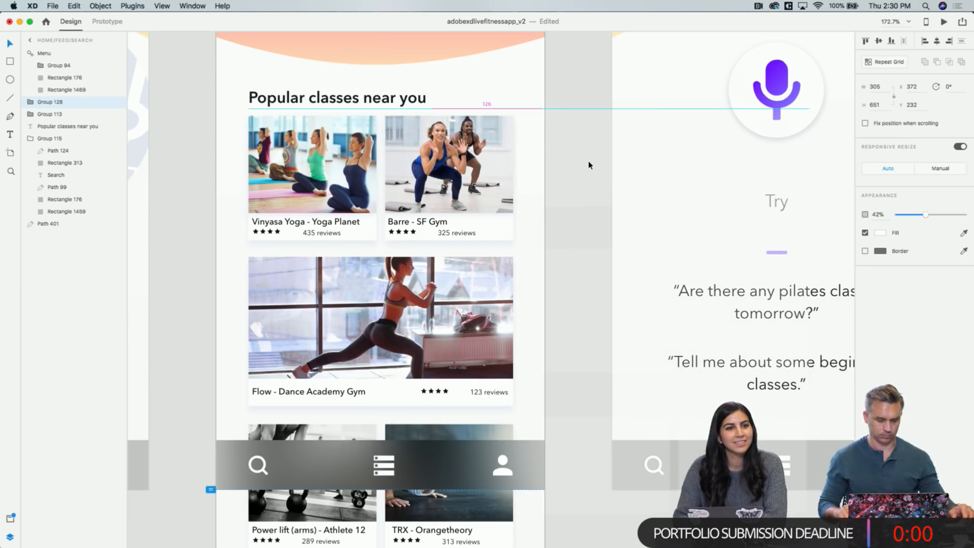
Place the white overlay group on the empty pasteboard below the Voice search artboard
{"action": "scroll", "coordinate": [439, 204], "scroll_direction": "down", "scroll_amount": 5}
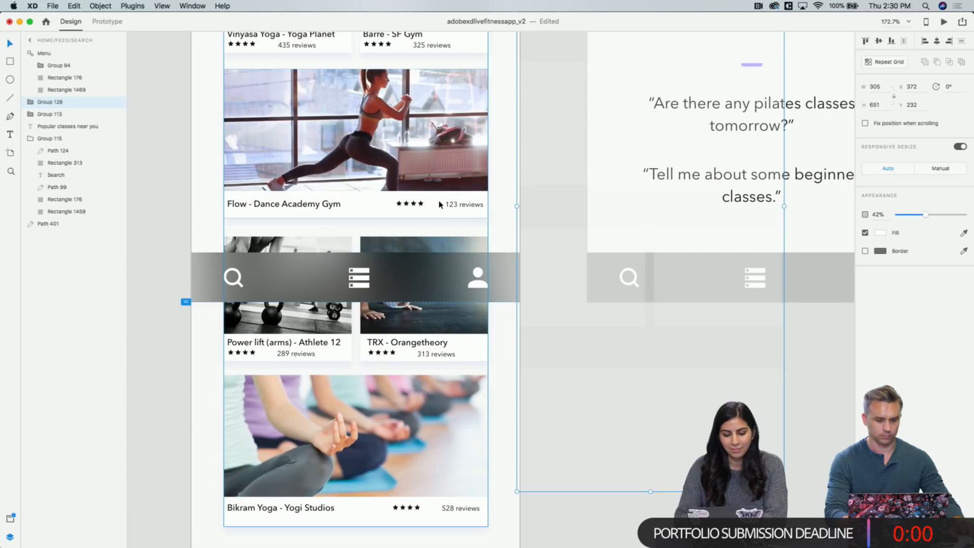
{"action": "scroll", "coordinate": [440, 205], "scroll_direction": "down", "scroll_amount": 3}
{"action": "scroll", "coordinate": [439, 204], "scroll_direction": "up", "scroll_amount": 10}
{"action": "scroll", "coordinate": [439, 205], "scroll_direction": "down", "scroll_amount": 5}
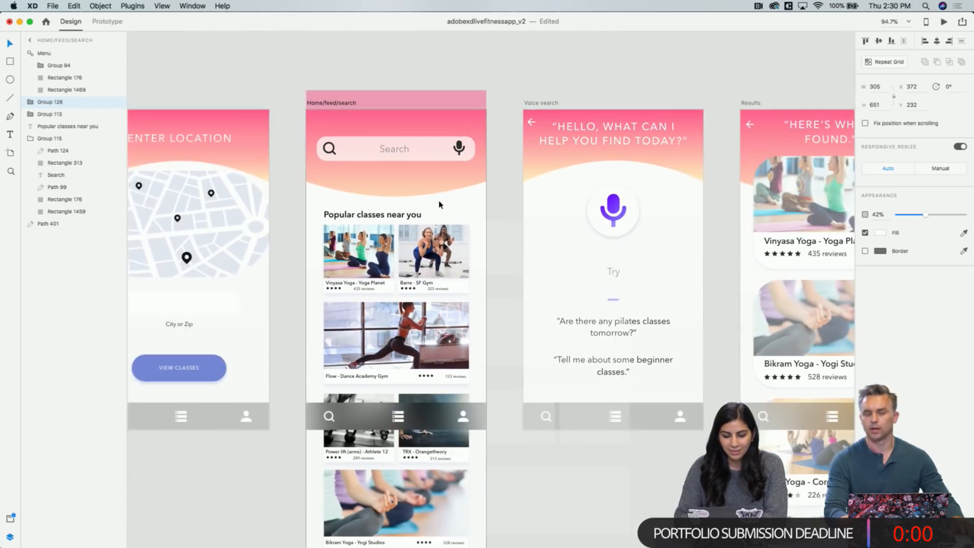
{"action": "scroll", "coordinate": [439, 204], "scroll_direction": "down", "scroll_amount": 2}
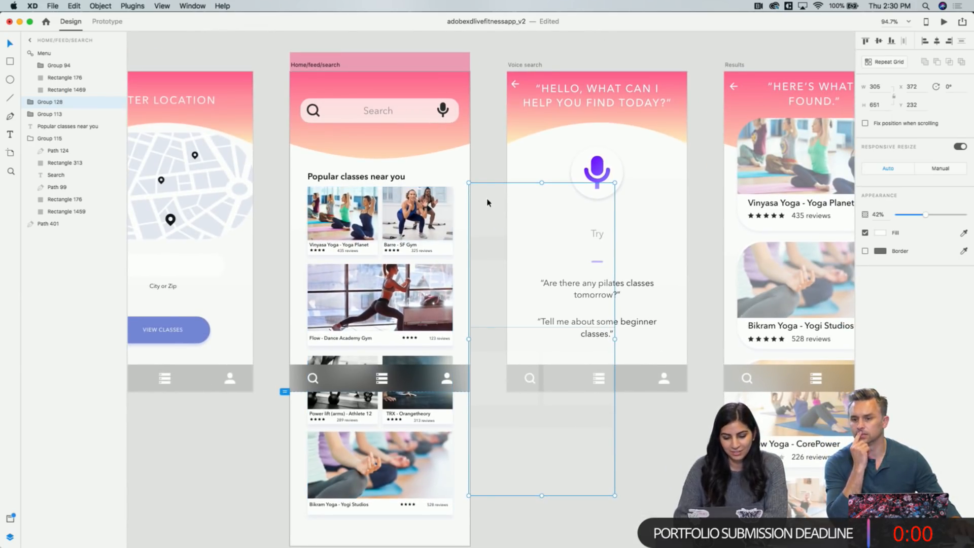
{"action": "left_click_drag", "start_coordinate": [487, 202], "coordinate": [523, 444]}
Compare the uncovered class images on Home/feed/search with the faded class cards on the Results artboard
{"action": "scroll", "coordinate": [501, 286], "scroll_direction": "right", "scroll_amount": 3}
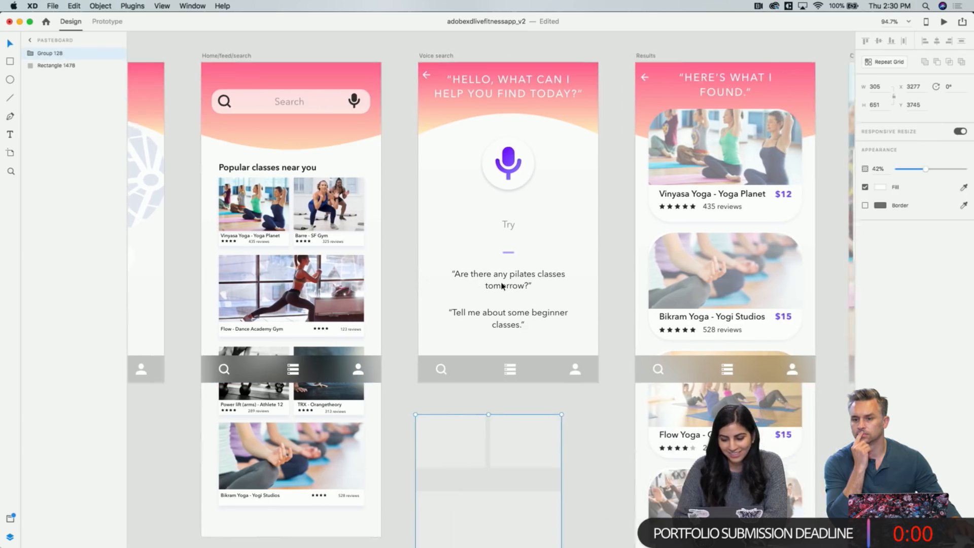
{"action": "scroll", "coordinate": [501, 285], "scroll_direction": "down", "scroll_amount": 2}
{"action": "scroll", "coordinate": [497, 343], "scroll_direction": "left", "scroll_amount": 3}
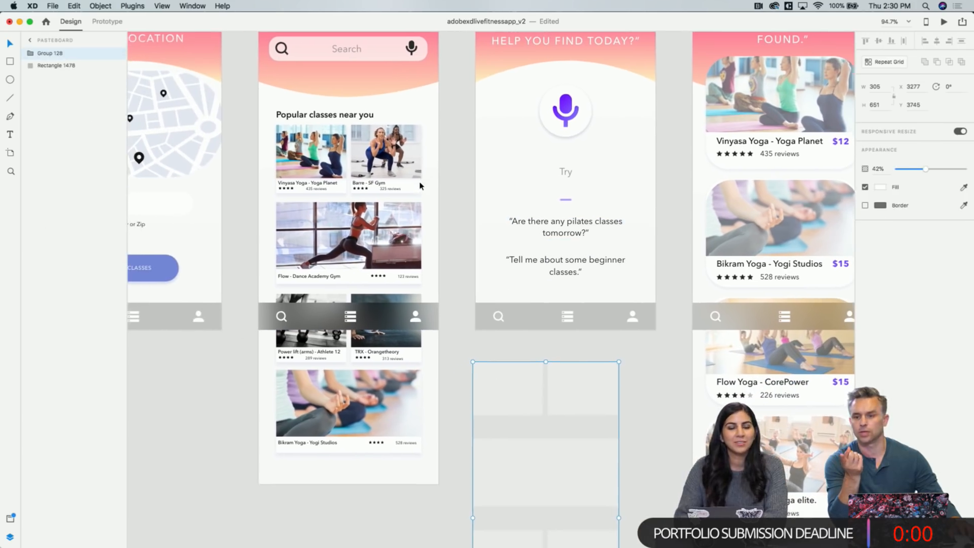
{"action": "scroll", "coordinate": [420, 186], "scroll_direction": "down", "scroll_amount": 1}
{"action": "scroll", "coordinate": [420, 186], "scroll_direction": "left", "scroll_amount": 1}
{"action": "scroll", "coordinate": [300, 179], "scroll_direction": "up", "scroll_amount": 5}
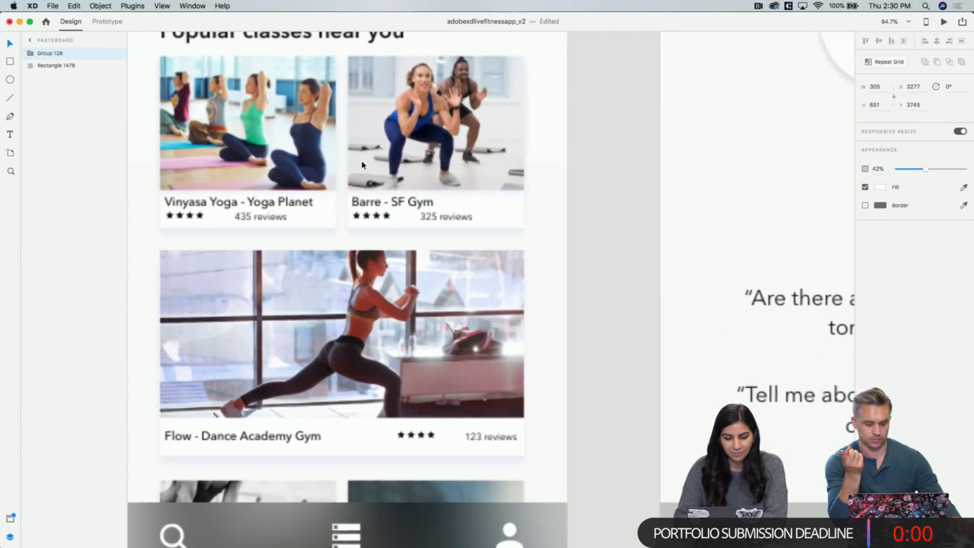
{"action": "scroll", "coordinate": [293, 151], "scroll_direction": "down", "scroll_amount": 5}
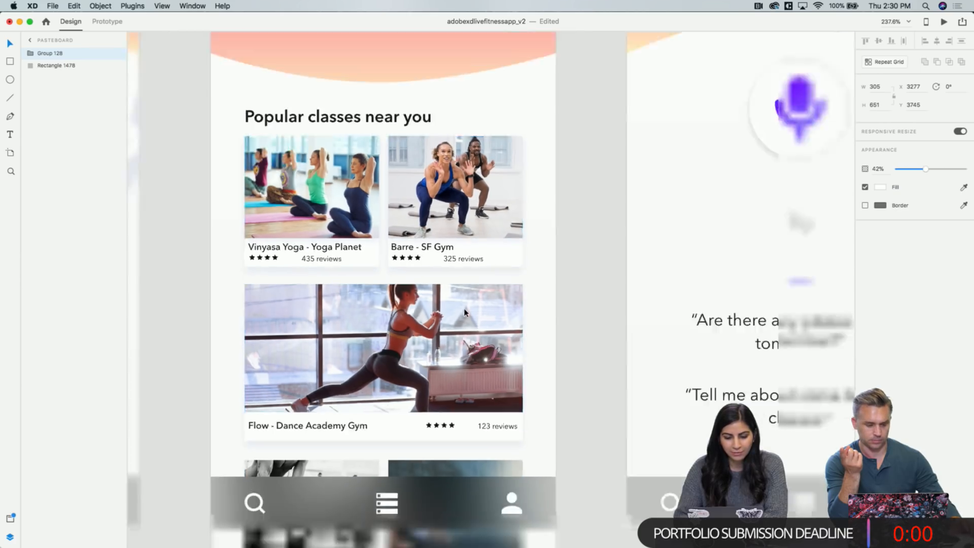
{"action": "scroll", "coordinate": [465, 313], "scroll_direction": "right", "scroll_amount": 5}
{"action": "scroll", "coordinate": [561, 163], "scroll_direction": "right", "scroll_amount": 3}
{"action": "scroll", "coordinate": [560, 162], "scroll_direction": "up", "scroll_amount": 5}
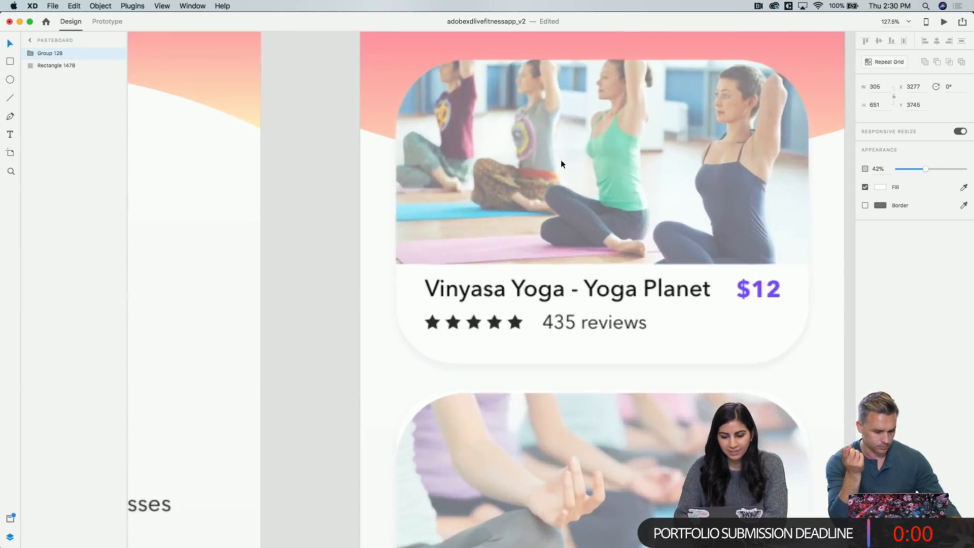
{"action": "scroll", "coordinate": [561, 163], "scroll_direction": "down", "scroll_amount": 5}
{"action": "scroll", "coordinate": [561, 162], "scroll_direction": "left", "scroll_amount": 5}
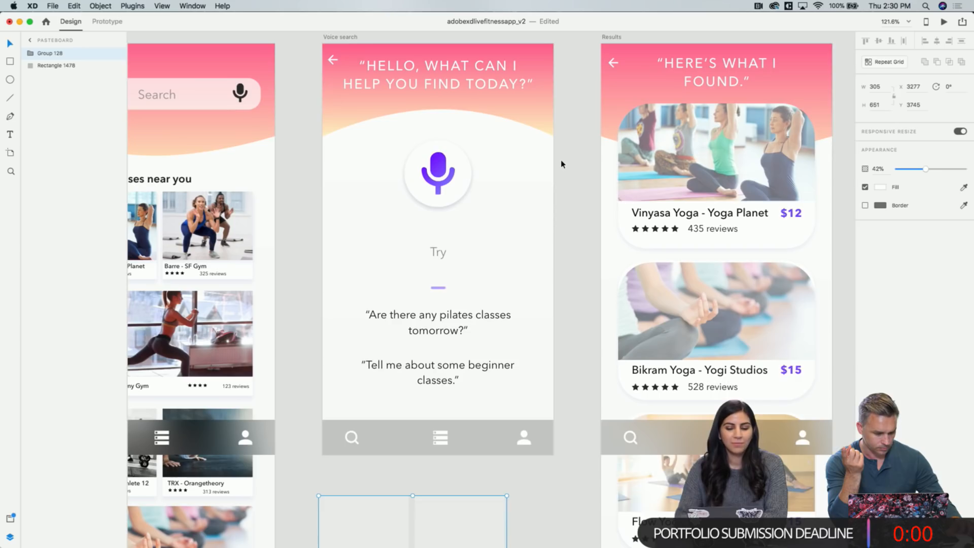
{"action": "scroll", "coordinate": [404, 213], "scroll_direction": "up", "scroll_amount": 5}
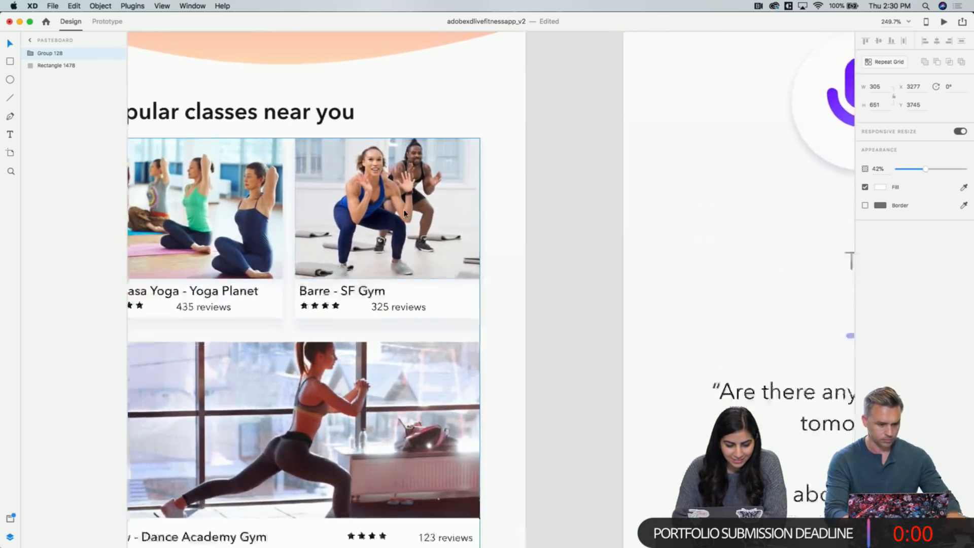
{"action": "scroll", "coordinate": [404, 213], "scroll_direction": "down", "scroll_amount": 6}
{"action": "scroll", "coordinate": [405, 213], "scroll_direction": "down", "scroll_amount": 3}
{"action": "scroll", "coordinate": [404, 213], "scroll_direction": "right", "scroll_amount": 3}
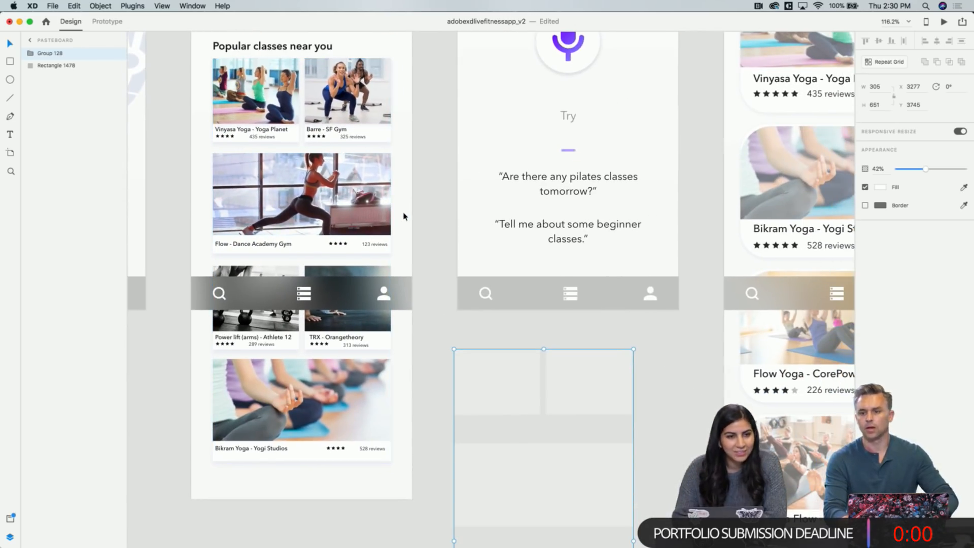
{"action": "scroll", "coordinate": [404, 216], "scroll_direction": "down", "scroll_amount": 3}
{"action": "scroll", "coordinate": [404, 217], "scroll_direction": "up", "scroll_amount": 4}
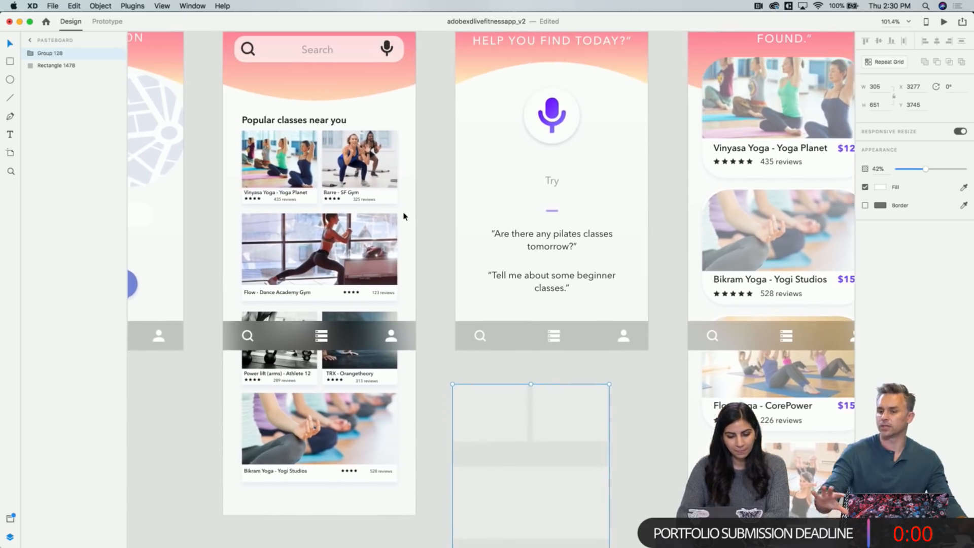
{"action": "scroll", "coordinate": [335, 173], "scroll_direction": "up", "scroll_amount": 5}
{"action": "scroll", "coordinate": [335, 173], "scroll_direction": "up", "scroll_amount": 6}
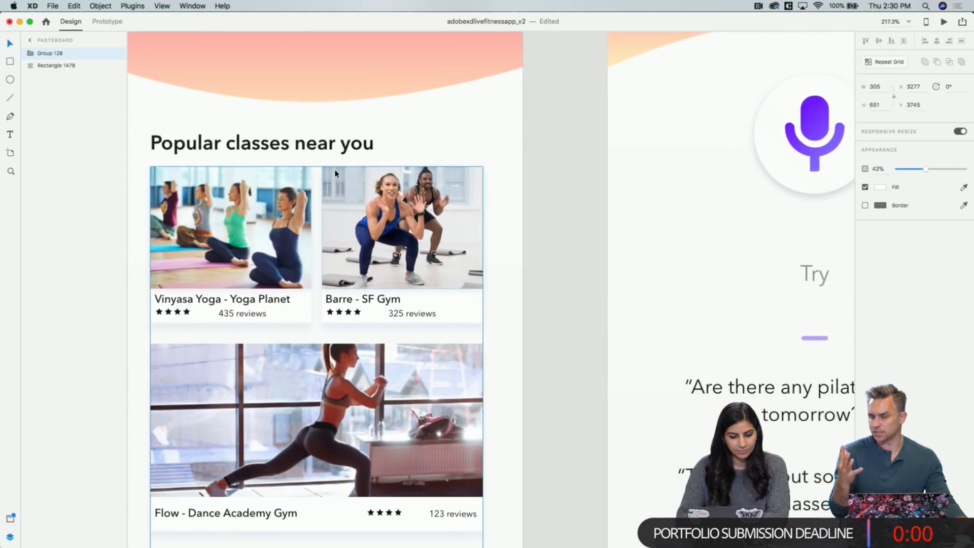
{"action": "scroll", "coordinate": [334, 174], "scroll_direction": "down", "scroll_amount": 2}
{"action": "scroll", "coordinate": [335, 173], "scroll_direction": "down", "scroll_amount": 6}
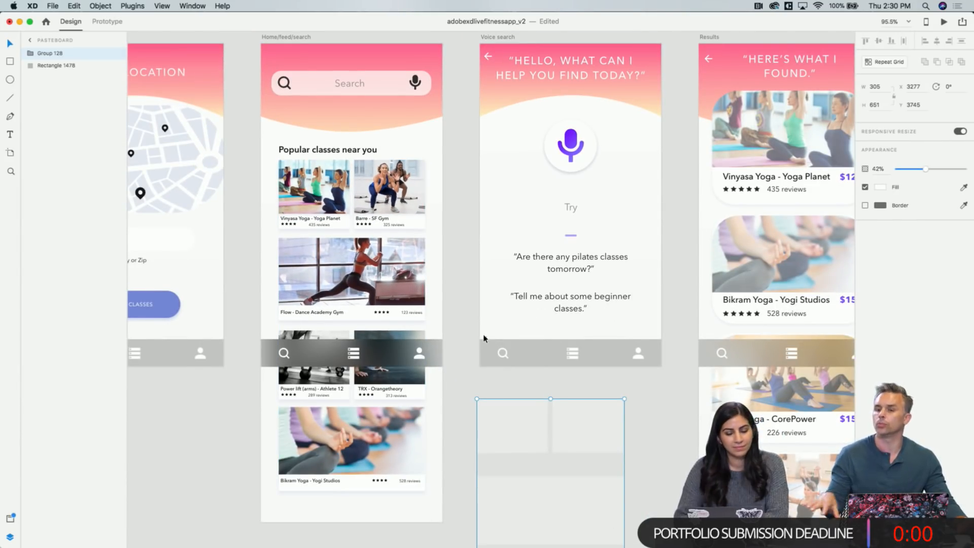
Try to reposition the overlay group over the class feed, undo all of its moves back to the original placement, and deselect it
{"action": "left_click_drag", "start_coordinate": [508, 417], "coordinate": [309, 180]}
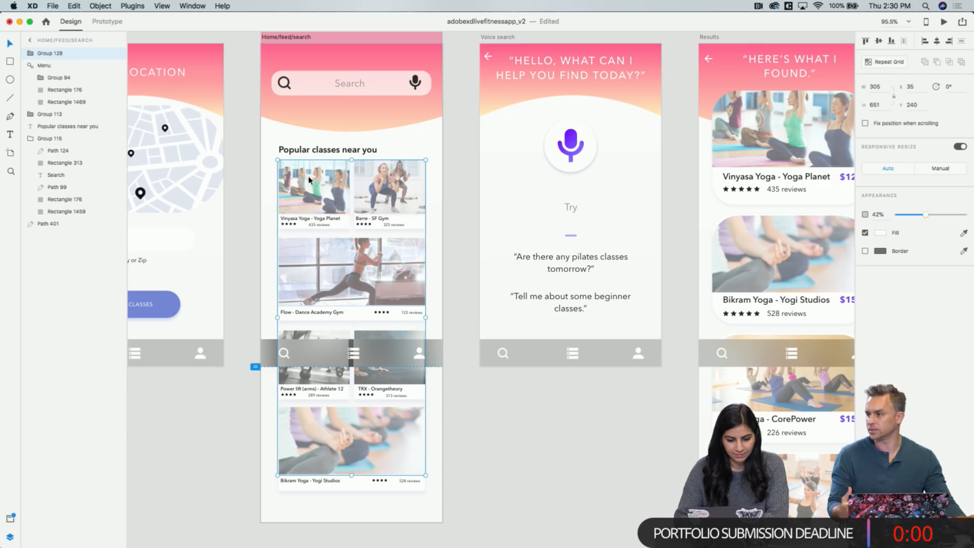
{"action": "left_click", "coordinate": [71, 6]}
{"action": "left_click", "coordinate": [97, 18]}
{"action": "left_click", "coordinate": [77, 7]}
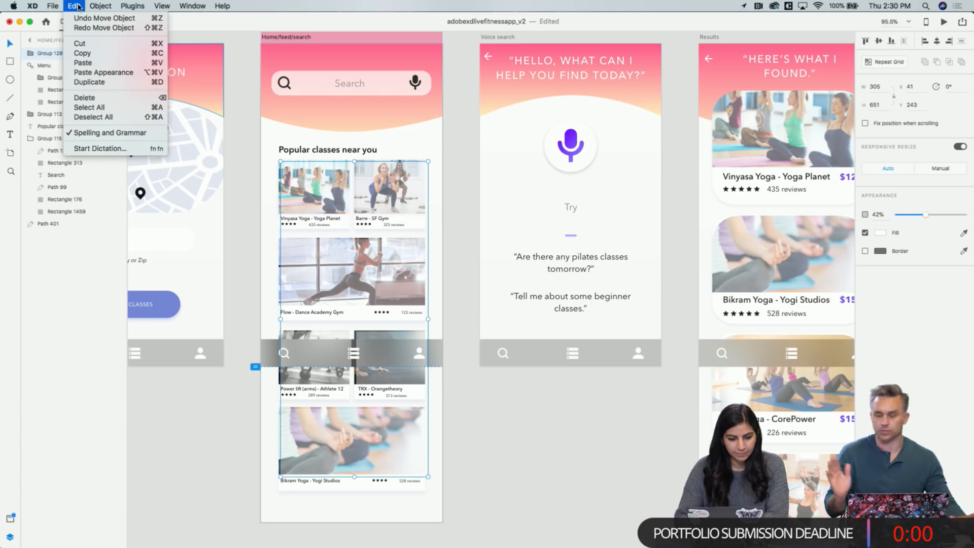
{"action": "left_click", "coordinate": [78, 16]}
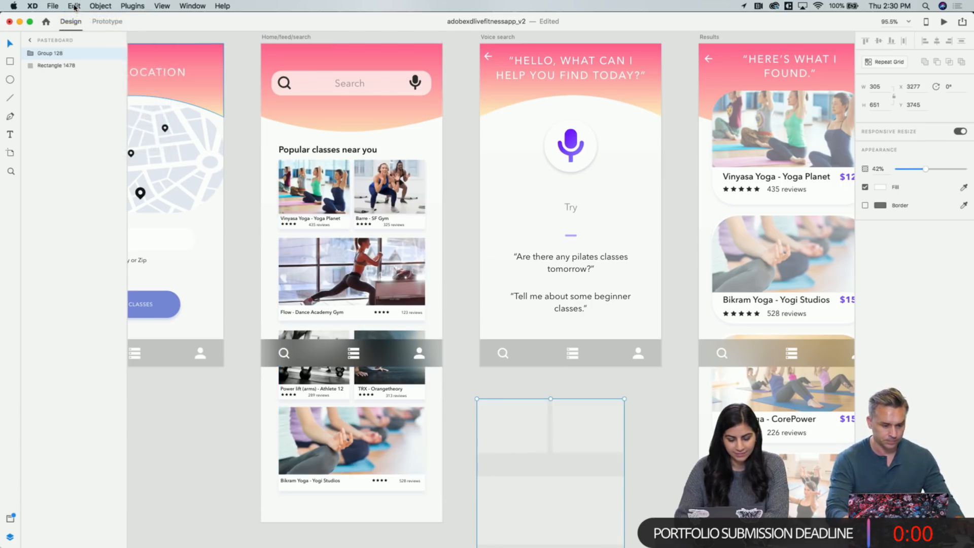
{"action": "left_click", "coordinate": [74, 6]}
{"action": "left_click", "coordinate": [75, 18]}
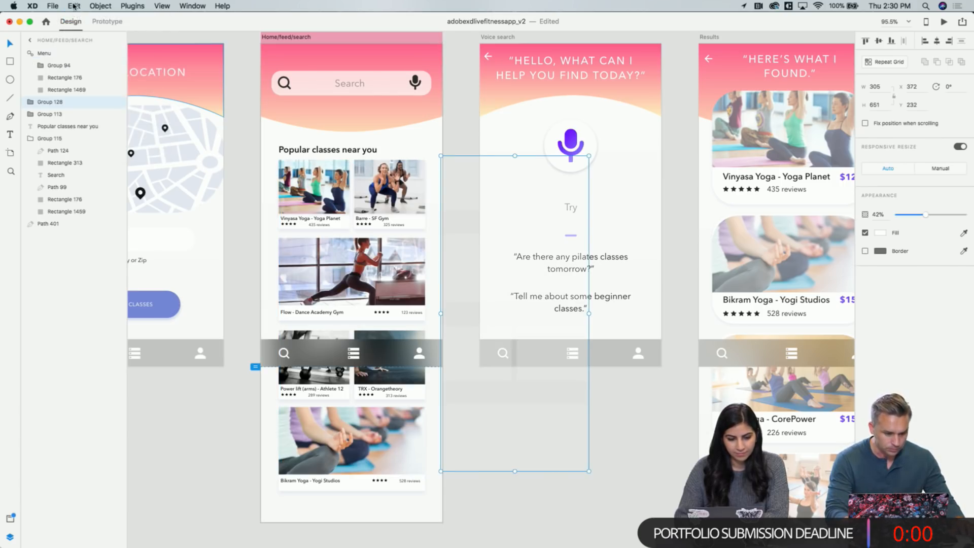
{"action": "left_click", "coordinate": [74, 6]}
{"action": "left_click", "coordinate": [75, 18]}
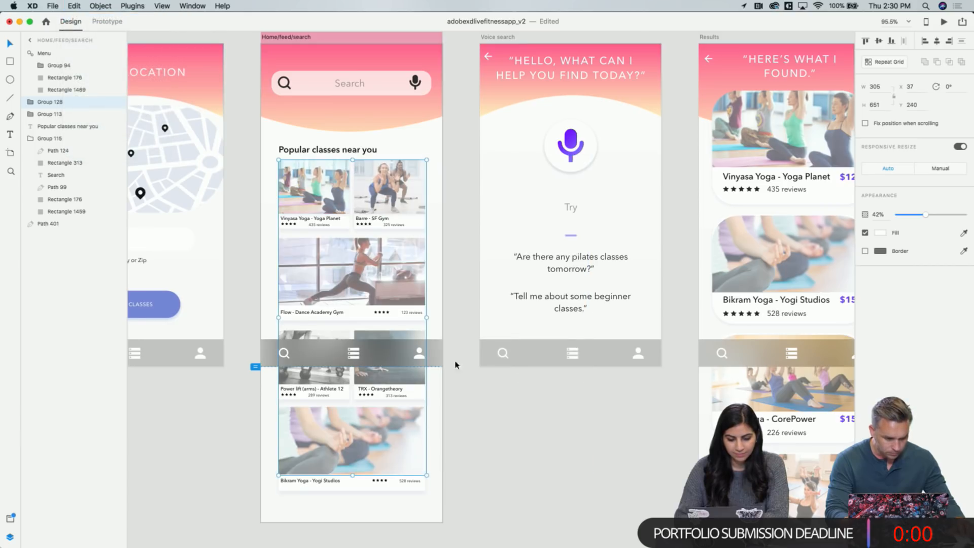
{"action": "left_click", "coordinate": [510, 402]}
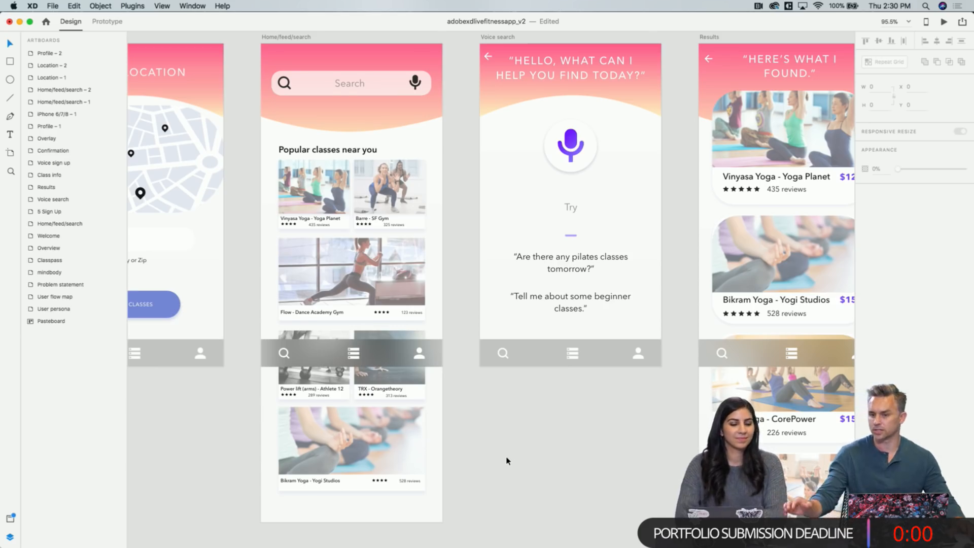
Preview the prototype from the 5 Sign Up artboard and continue past the login information screen
{"action": "scroll", "coordinate": [507, 461], "scroll_direction": "left", "scroll_amount": 5}
{"action": "scroll", "coordinate": [506, 456], "scroll_direction": "right", "scroll_amount": 5}
{"action": "scroll", "coordinate": [506, 456], "scroll_direction": "down", "scroll_amount": 2}
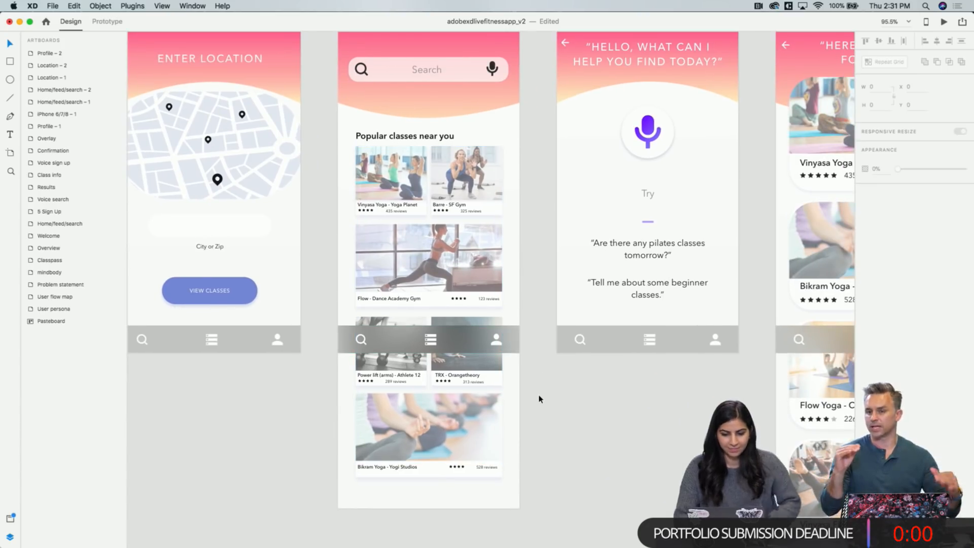
{"action": "scroll", "coordinate": [540, 398], "scroll_direction": "up", "scroll_amount": 3}
{"action": "scroll", "coordinate": [539, 398], "scroll_direction": "left", "scroll_amount": 3}
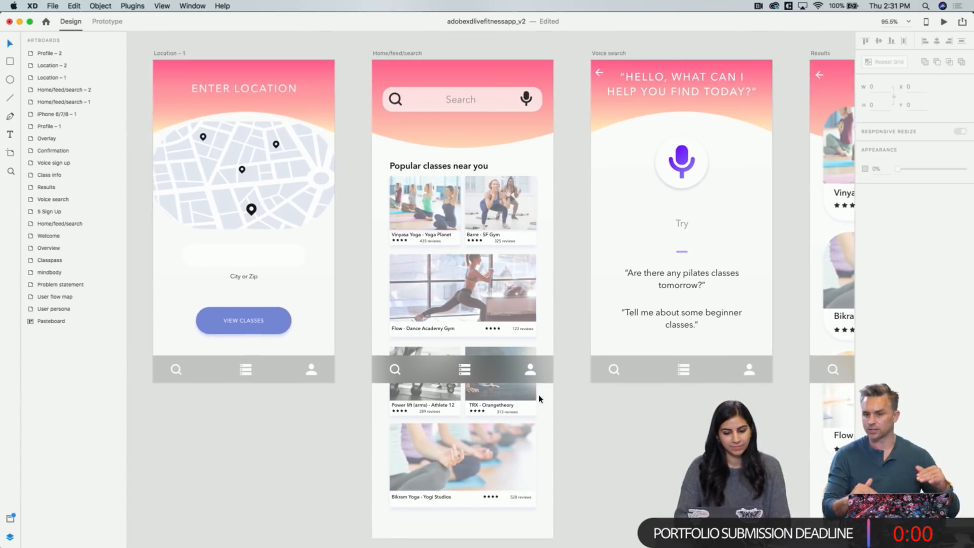
{"action": "scroll", "coordinate": [596, 400], "scroll_direction": "left", "scroll_amount": 10}
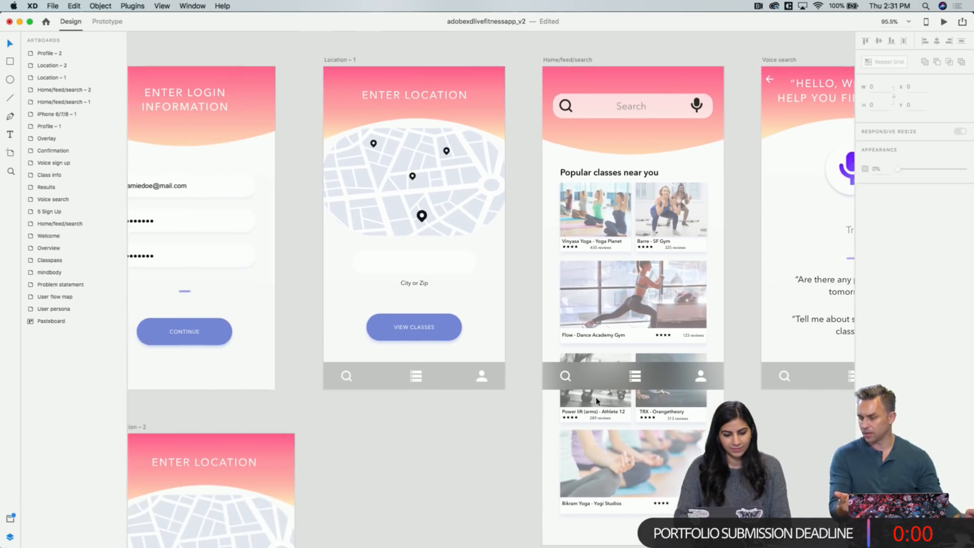
{"action": "scroll", "coordinate": [596, 401], "scroll_direction": "left", "scroll_amount": 3}
{"action": "scroll", "coordinate": [596, 401], "scroll_direction": "down", "scroll_amount": 1}
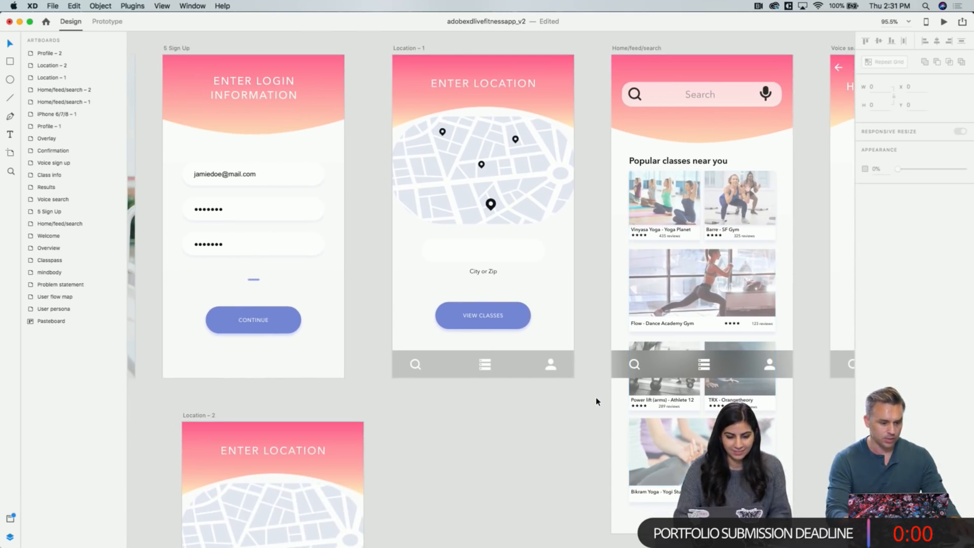
{"action": "scroll", "coordinate": [596, 400], "scroll_direction": "right", "scroll_amount": 1}
{"action": "scroll", "coordinate": [597, 401], "scroll_direction": "down", "scroll_amount": 1}
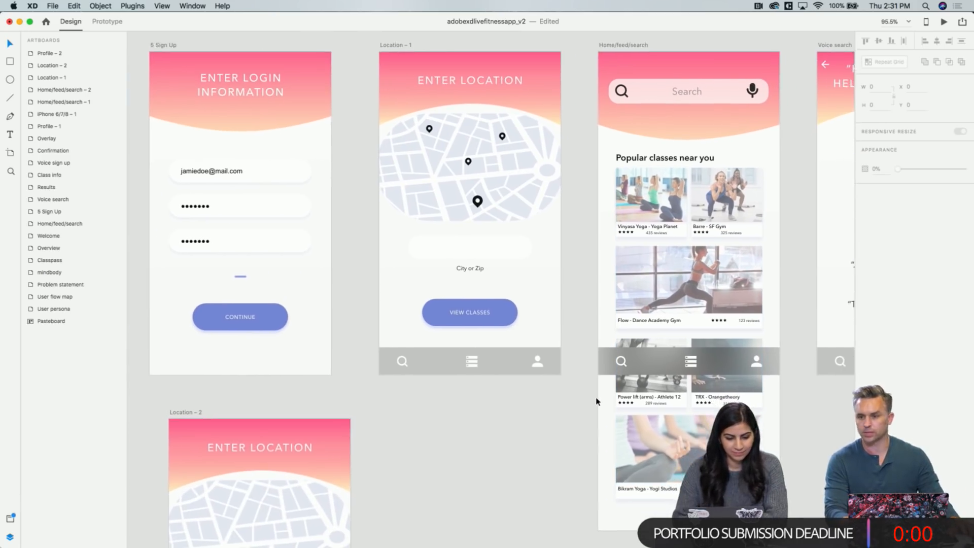
{"action": "left_click", "coordinate": [167, 48]}
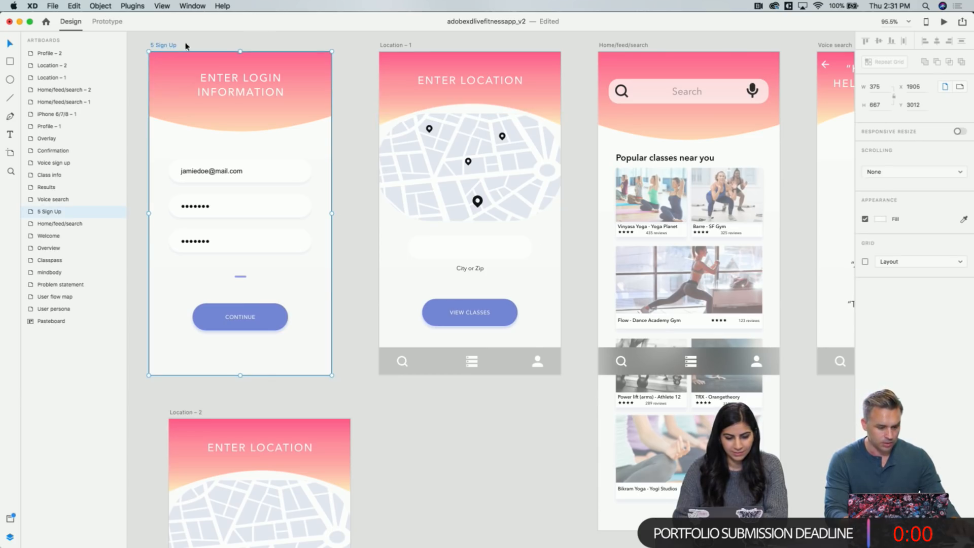
{"action": "left_click", "coordinate": [944, 23]}
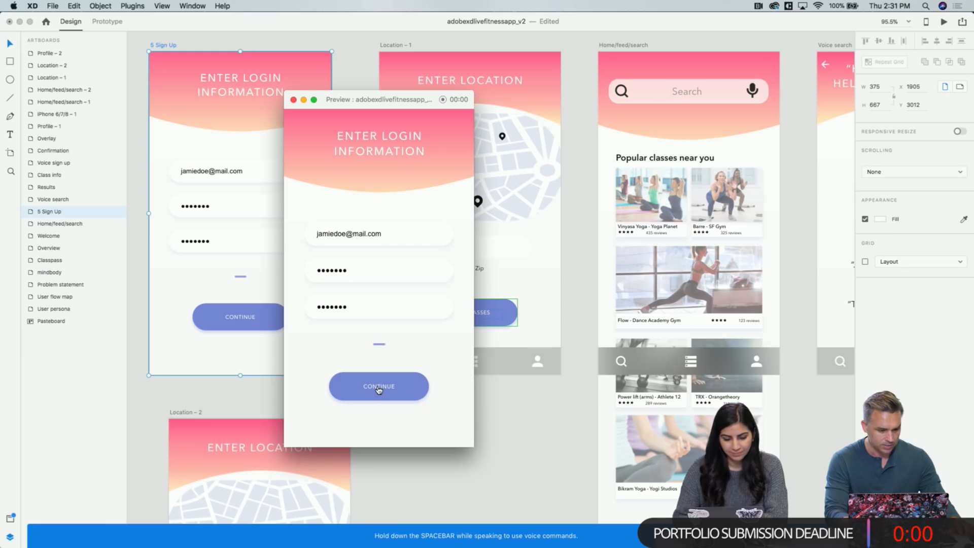
{"action": "left_click", "coordinate": [379, 387]}
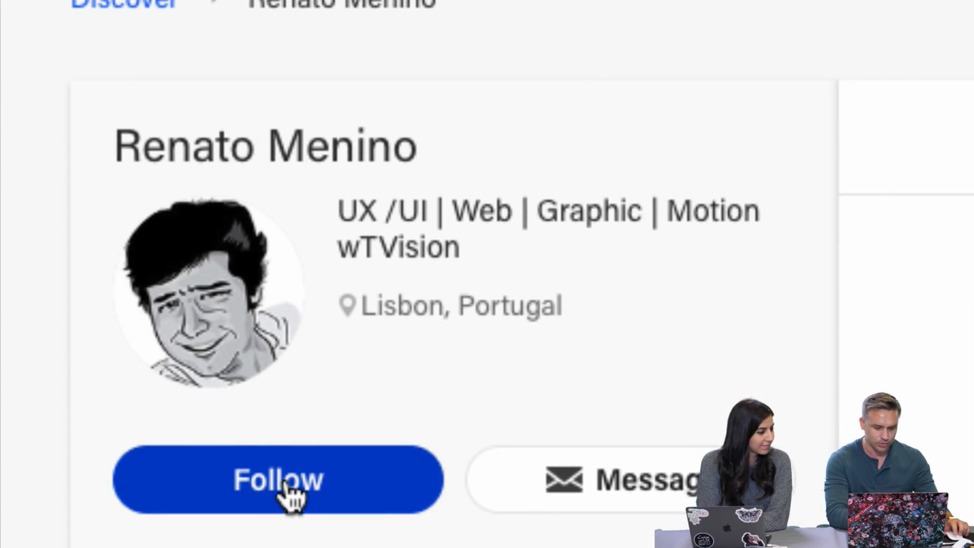
On Behance, follow the designer whose profile is open and look through the profile's teams, focus and web links
{"action": "left_click", "coordinate": [291, 494]}
{"action": "scroll", "coordinate": [102, 337], "scroll_direction": "down", "scroll_amount": 10}
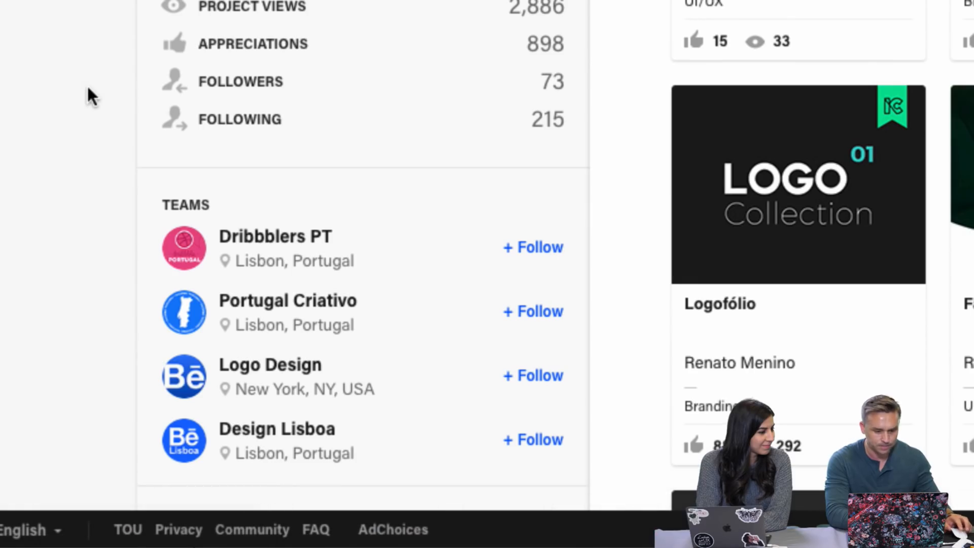
{"action": "scroll", "coordinate": [113, 133], "scroll_direction": "down", "scroll_amount": 3}
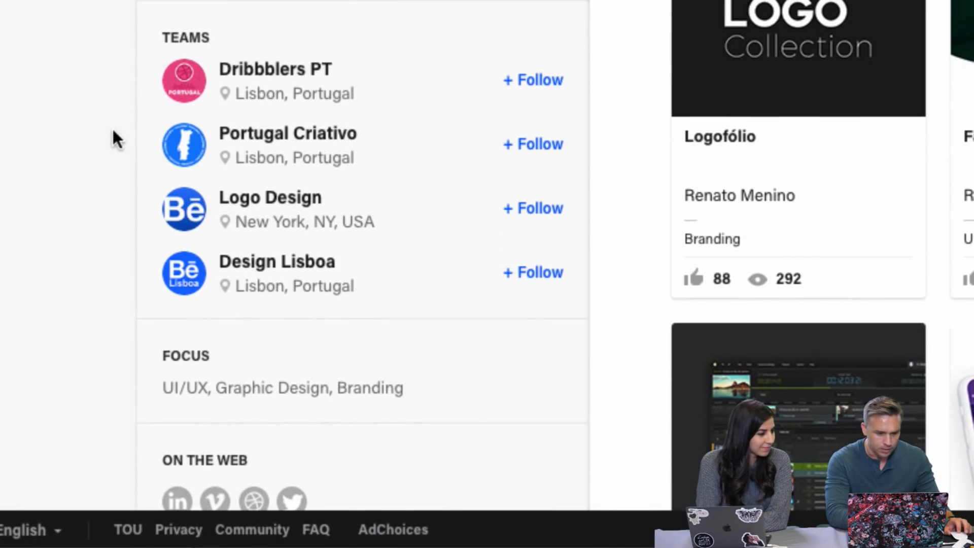
{"action": "scroll", "coordinate": [112, 133], "scroll_direction": "down", "scroll_amount": 6}
{"action": "scroll", "coordinate": [113, 132], "scroll_direction": "down", "scroll_amount": 4}
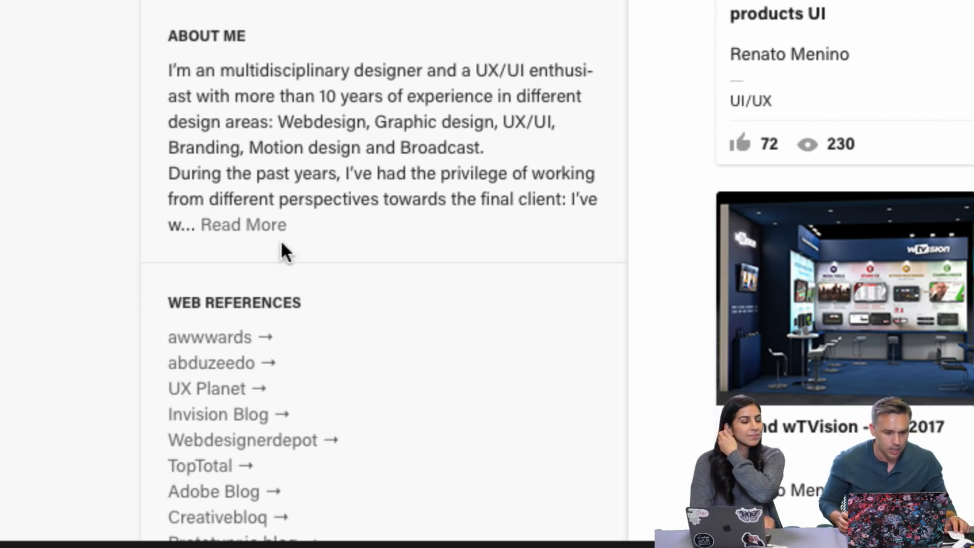
Expand the full About Me text on the designer's profile and read it
{"action": "left_click", "coordinate": [259, 226]}
{"action": "left_click_drag", "start_coordinate": [166, 64], "coordinate": [177, 130]}
{"action": "left_click", "coordinate": [249, 153]}
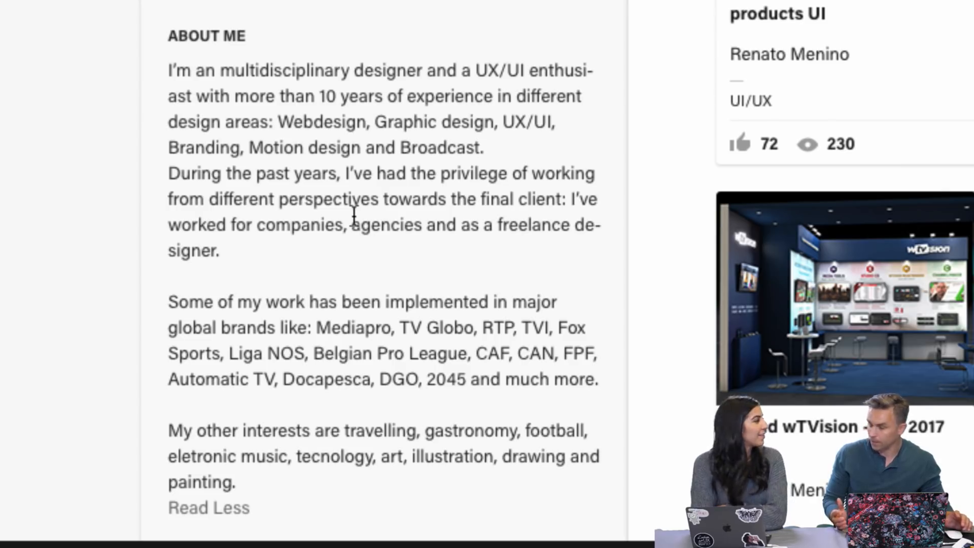
Look over the rest of the designer's About Me text, the web references and the full grid of portfolio projects
{"action": "scroll", "coordinate": [356, 281], "scroll_direction": "down", "scroll_amount": 3}
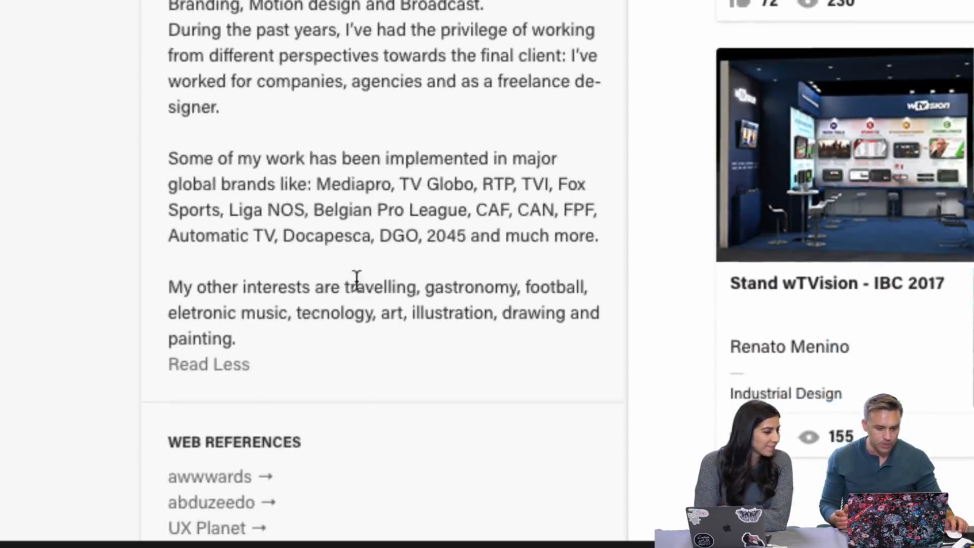
{"action": "scroll", "coordinate": [356, 281], "scroll_direction": "up", "scroll_amount": 4}
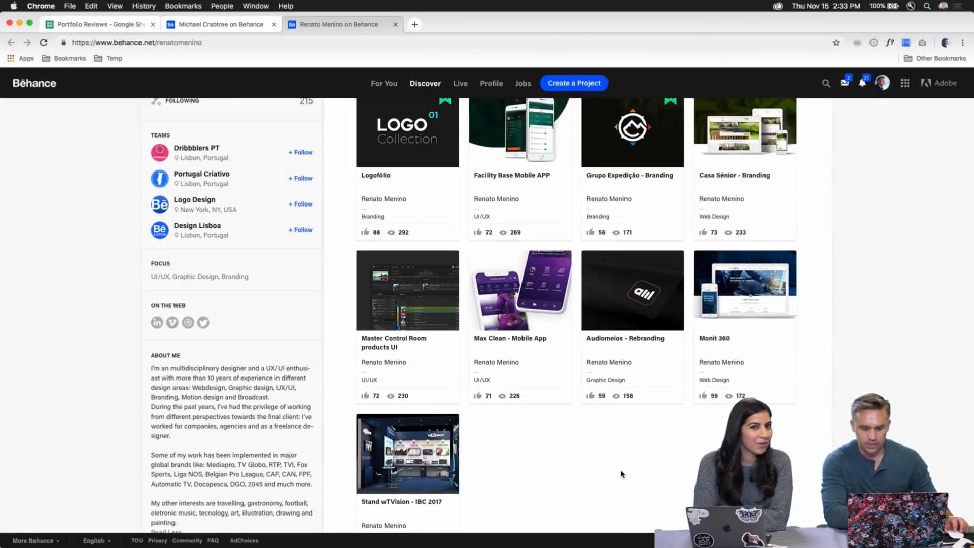
{"action": "scroll", "coordinate": [639, 469], "scroll_direction": "up", "scroll_amount": 5}
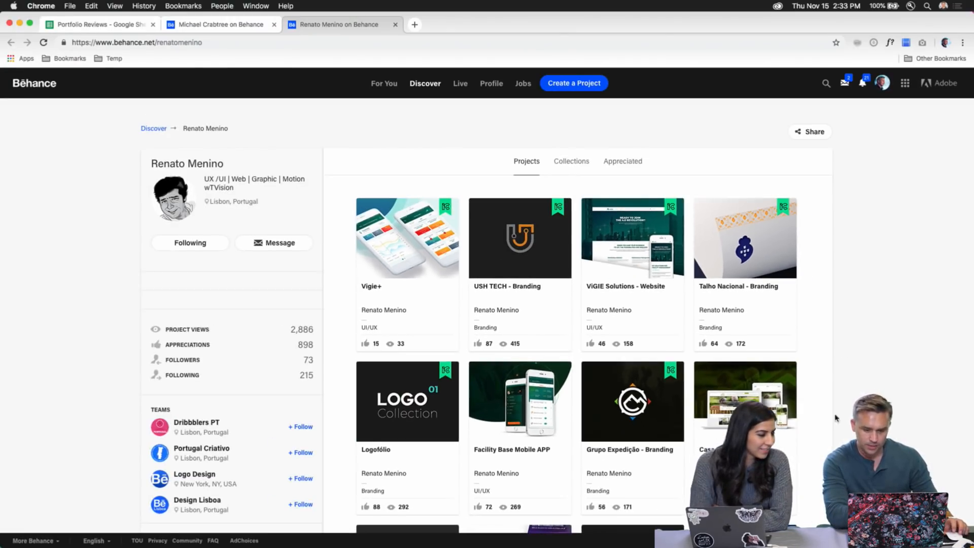
{"action": "scroll", "coordinate": [832, 530], "scroll_direction": "down", "scroll_amount": 5}
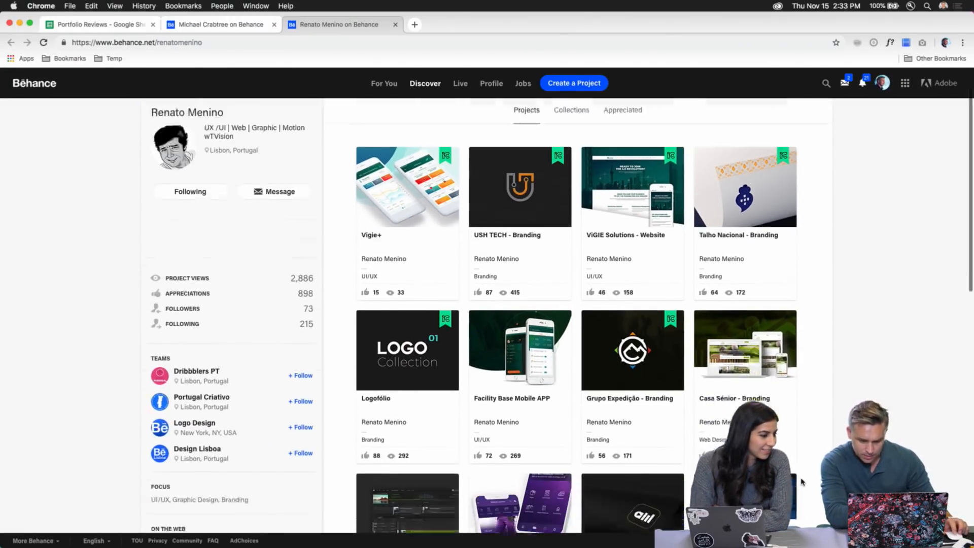
{"action": "scroll", "coordinate": [801, 482], "scroll_direction": "down", "scroll_amount": 5}
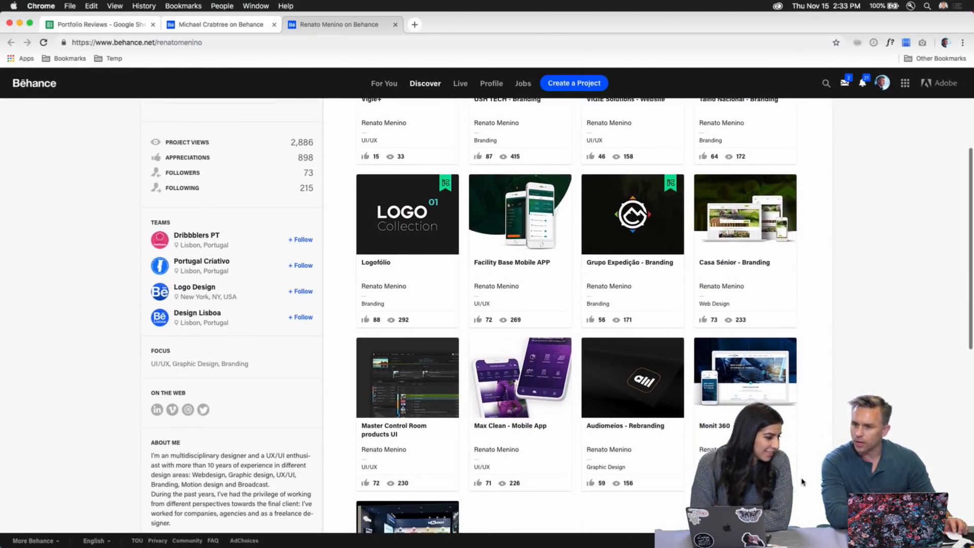
{"action": "scroll", "coordinate": [802, 481], "scroll_direction": "down", "scroll_amount": 3}
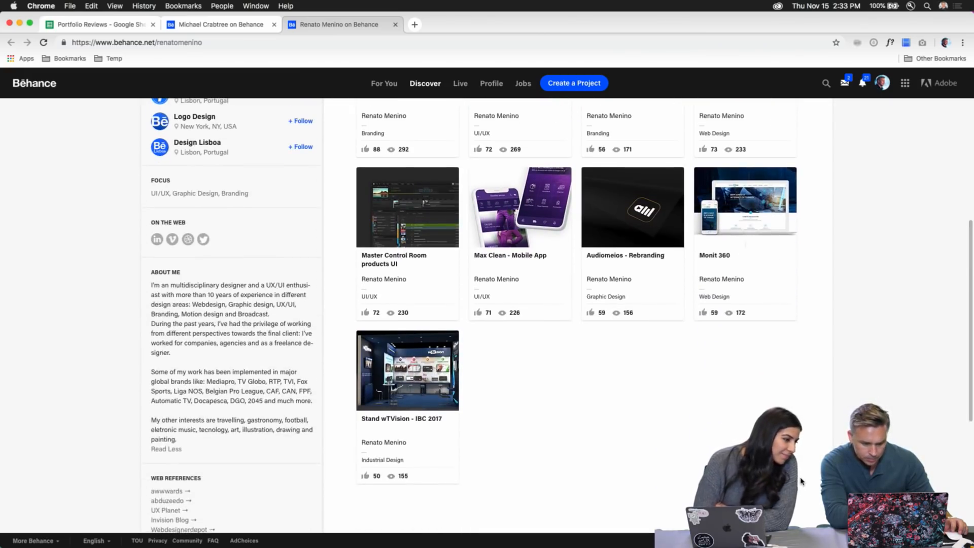
{"action": "scroll", "coordinate": [801, 481], "scroll_direction": "up", "scroll_amount": 2}
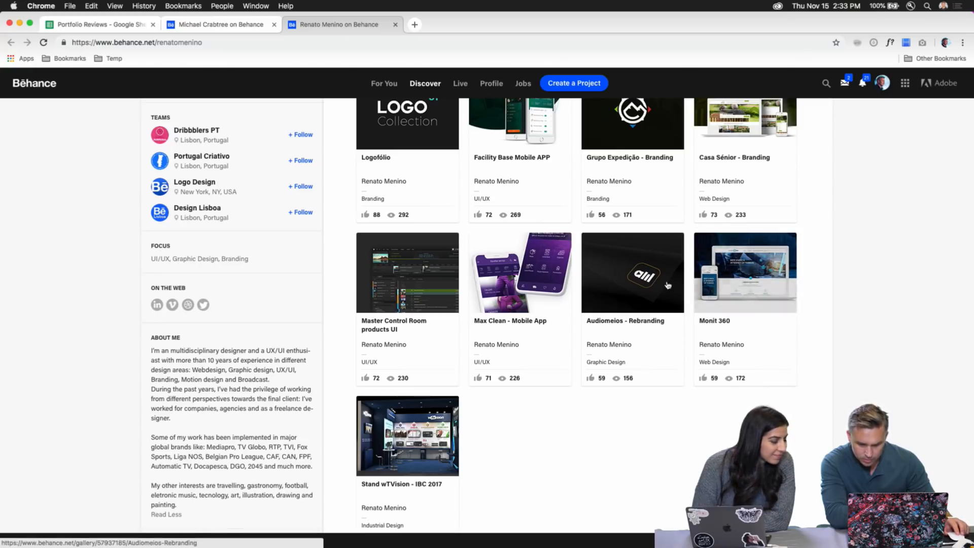
{"action": "scroll", "coordinate": [726, 276], "scroll_direction": "up", "scroll_amount": 5}
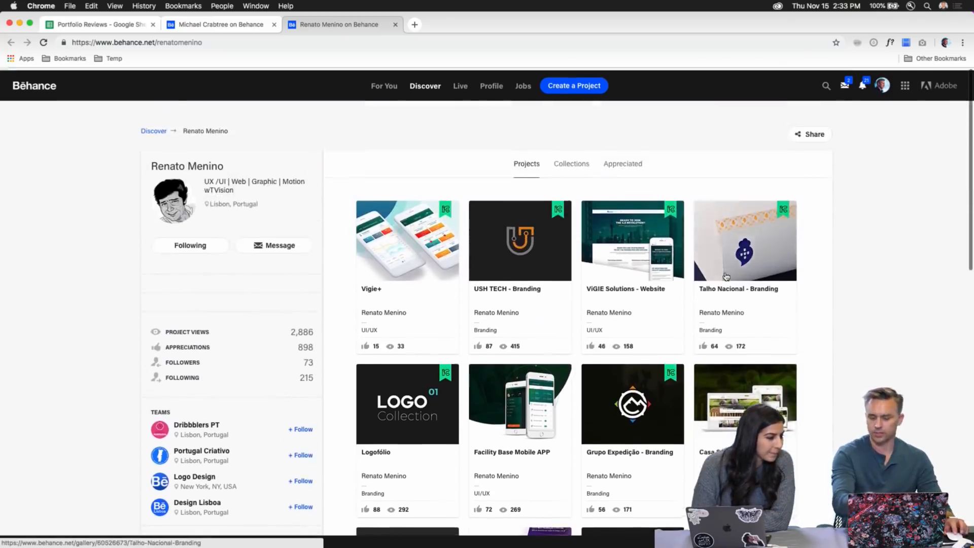
{"action": "scroll", "coordinate": [726, 277], "scroll_direction": "down", "scroll_amount": 3}
{"action": "scroll", "coordinate": [726, 277], "scroll_direction": "down", "scroll_amount": 3}
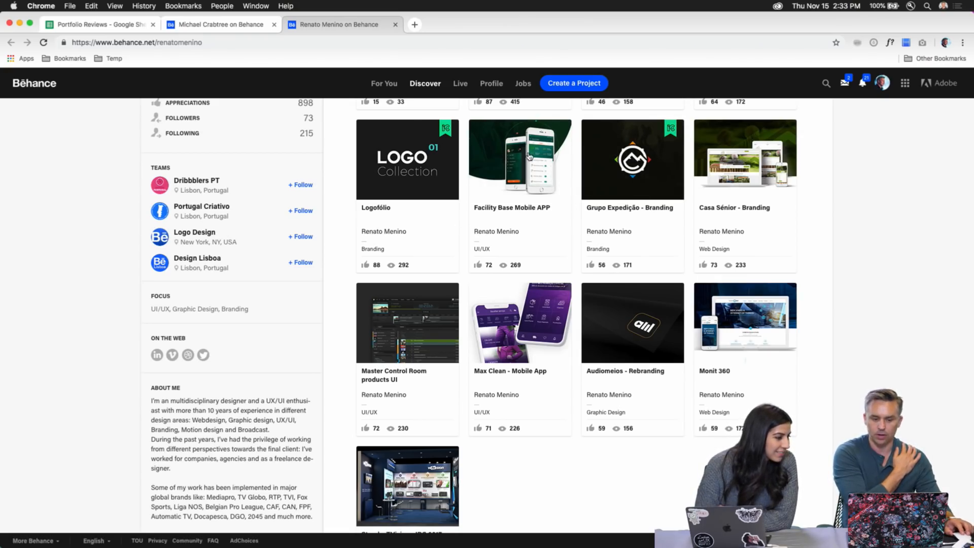
Open the Monit 360 project, look through its cover and homepage mockup, and briefly view the presentation image in full-screen mode
{"action": "left_click", "coordinate": [751, 328]}
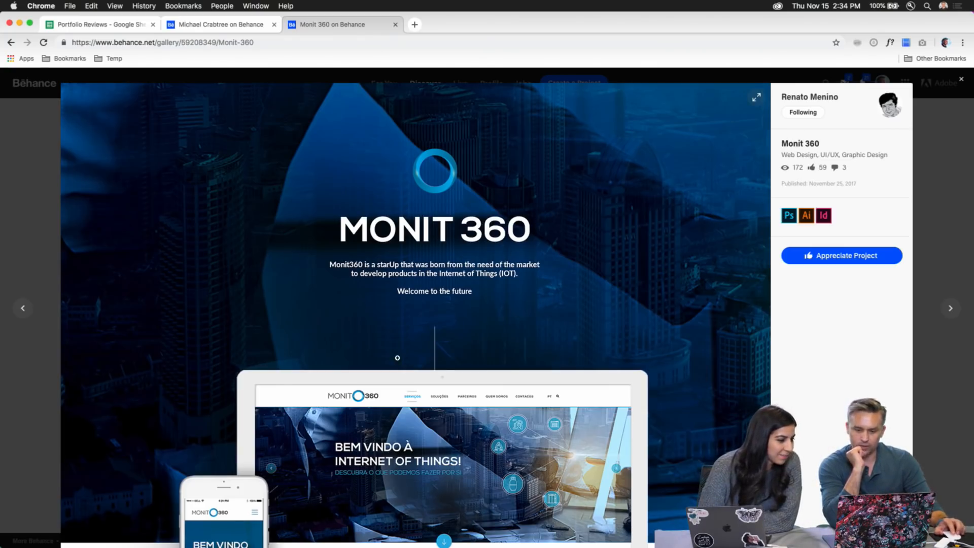
{"action": "scroll", "coordinate": [300, 332], "scroll_direction": "down", "scroll_amount": 2}
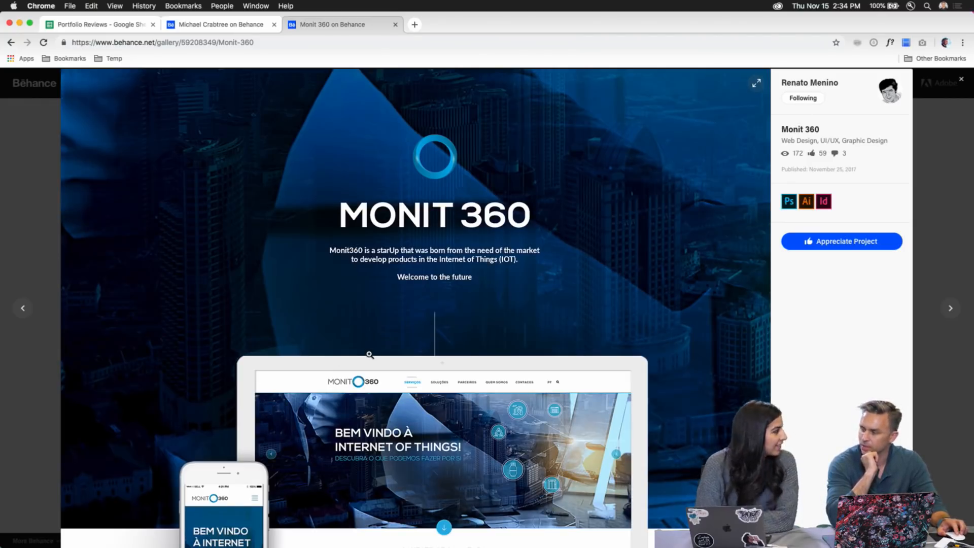
{"action": "scroll", "coordinate": [376, 404], "scroll_direction": "down", "scroll_amount": 5}
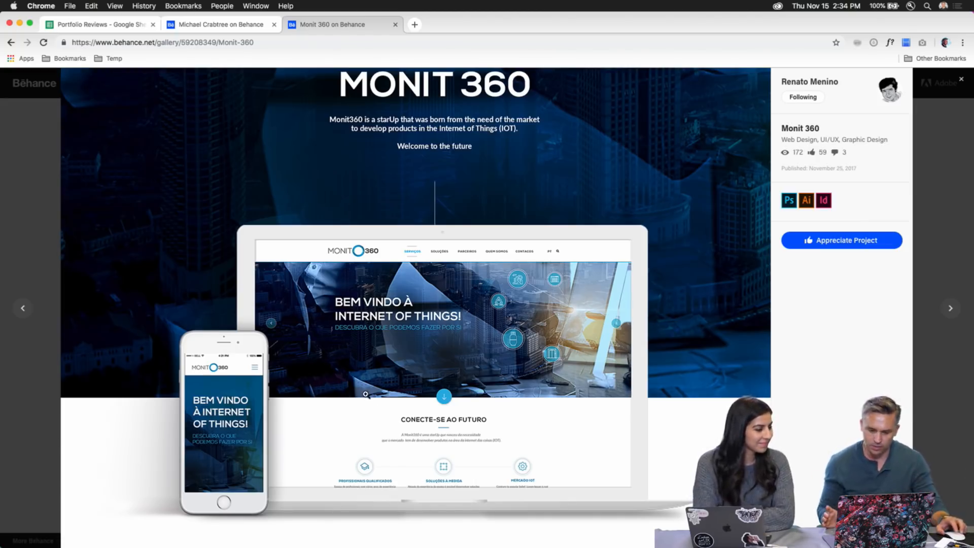
{"action": "scroll", "coordinate": [365, 394], "scroll_direction": "down", "scroll_amount": 10}
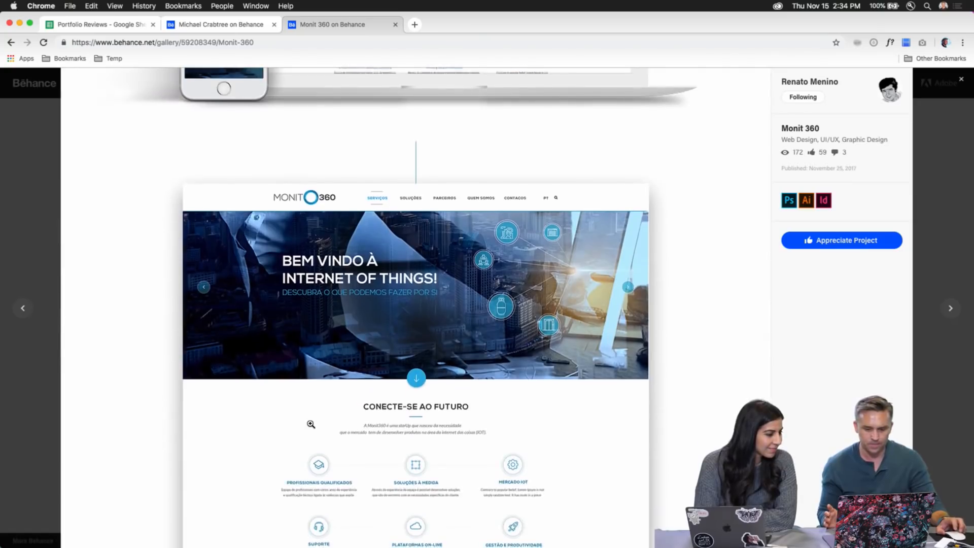
{"action": "scroll", "coordinate": [310, 424], "scroll_direction": "down", "scroll_amount": 5}
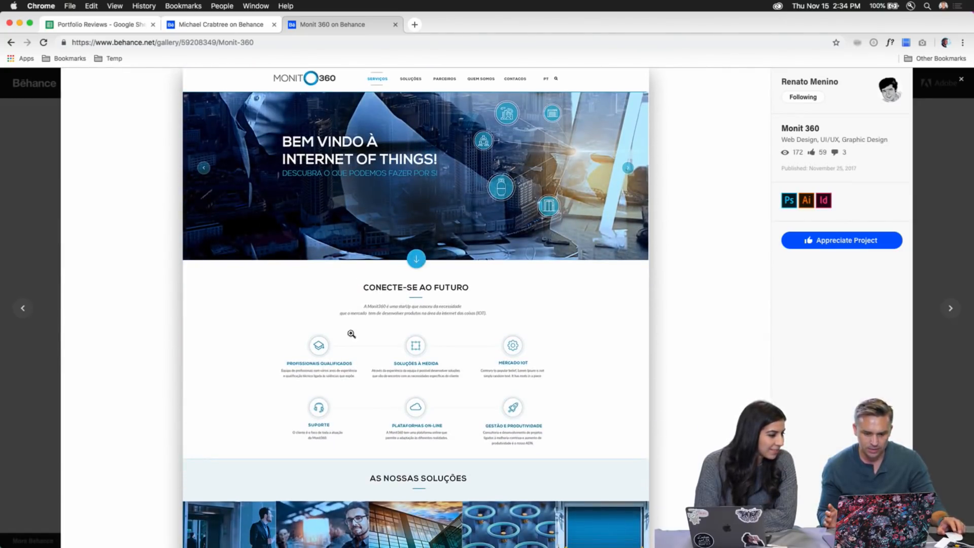
{"action": "left_click", "coordinate": [350, 333]}
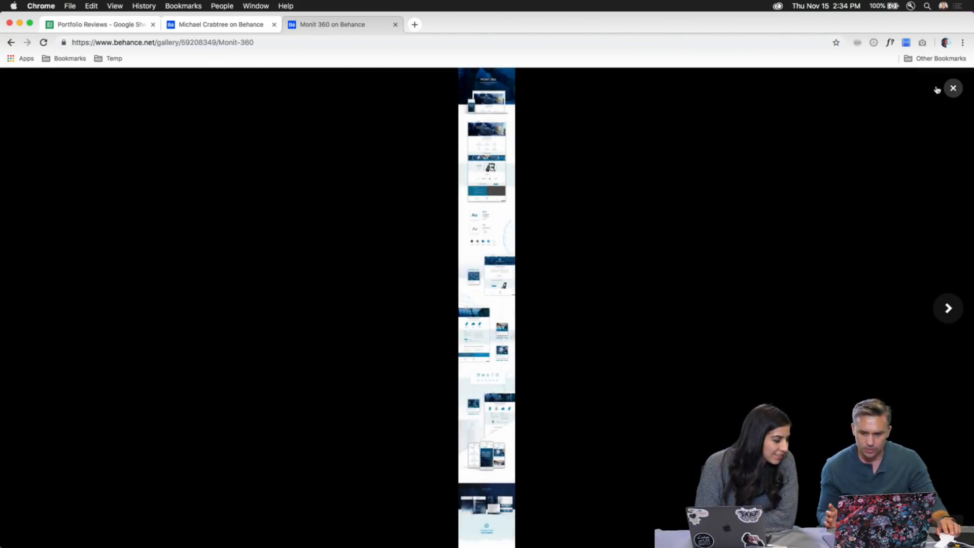
{"action": "left_click", "coordinate": [954, 88]}
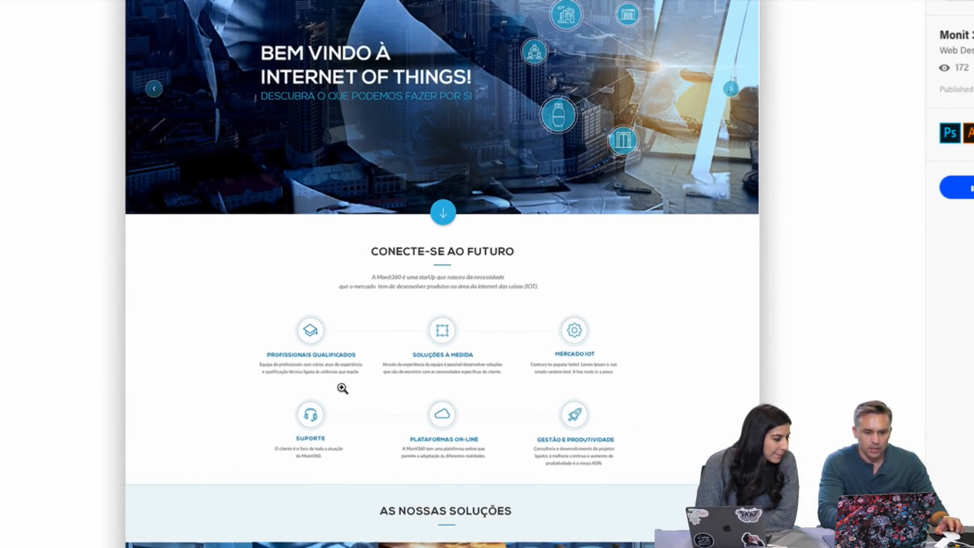
Examine the header navigation and the Bem Vindo à Internet of Things hero banner in the Monit 360 homepage mockup
{"action": "scroll", "coordinate": [341, 388], "scroll_direction": "up", "scroll_amount": 3}
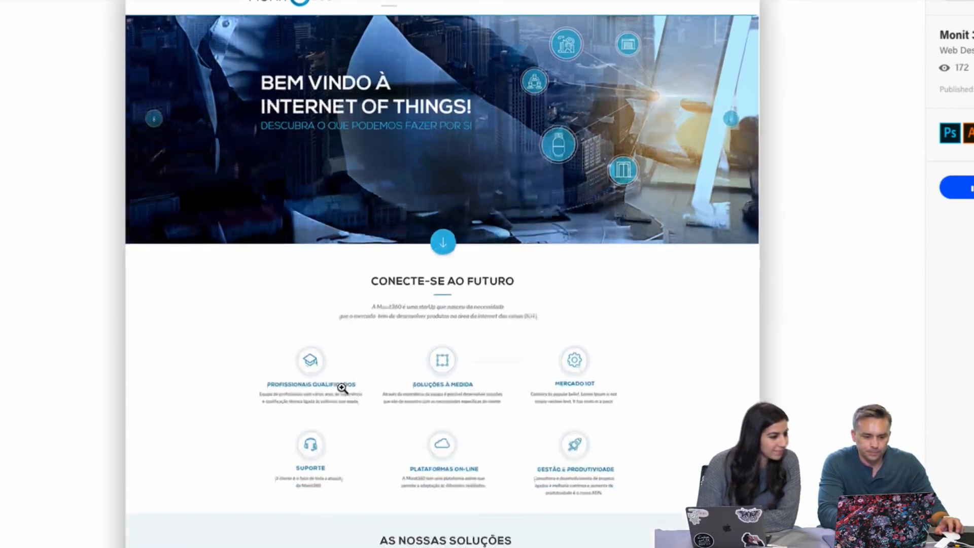
{"action": "scroll", "coordinate": [342, 388], "scroll_direction": "up", "scroll_amount": 1}
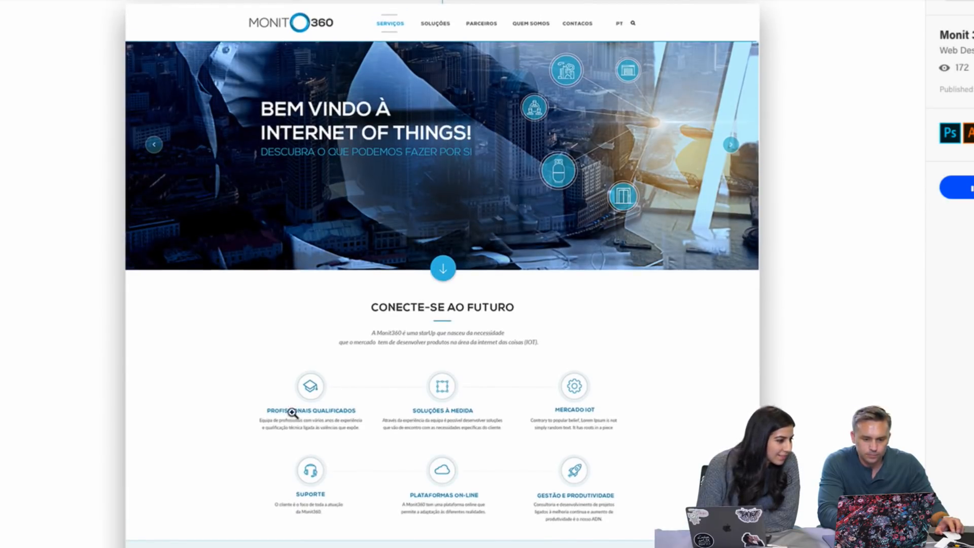
{"action": "scroll", "coordinate": [196, 465], "scroll_direction": "down", "scroll_amount": 1}
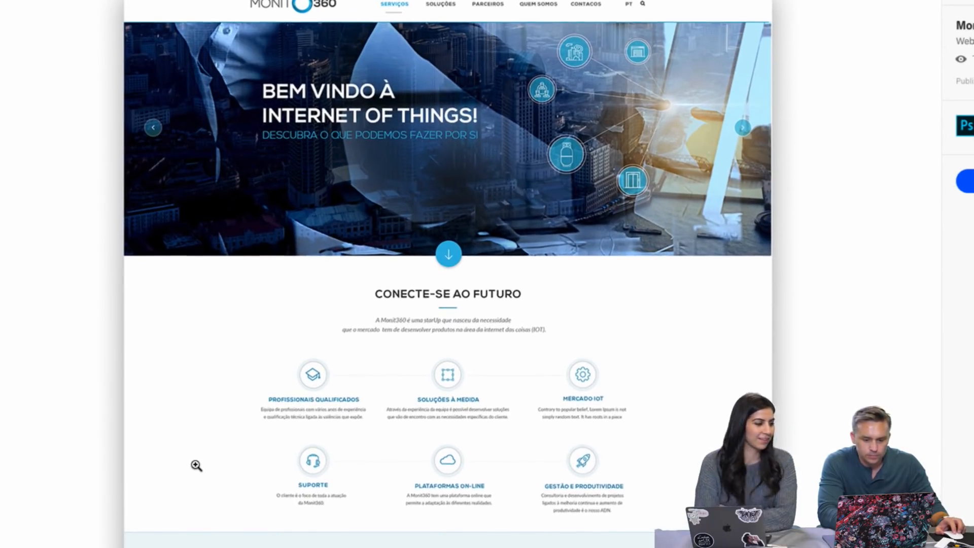
{"action": "scroll", "coordinate": [196, 465], "scroll_direction": "up", "scroll_amount": 2}
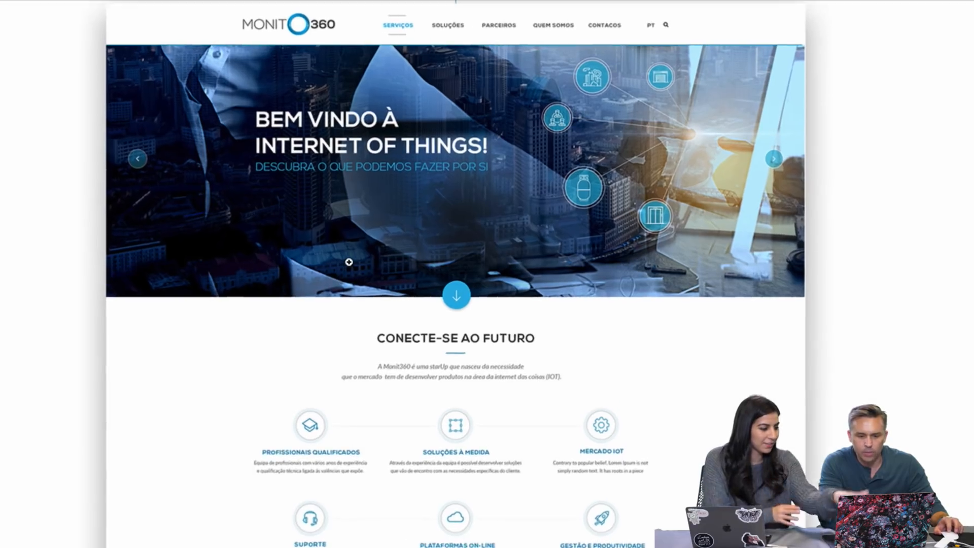
{"action": "scroll", "coordinate": [347, 263], "scroll_direction": "up", "scroll_amount": 1}
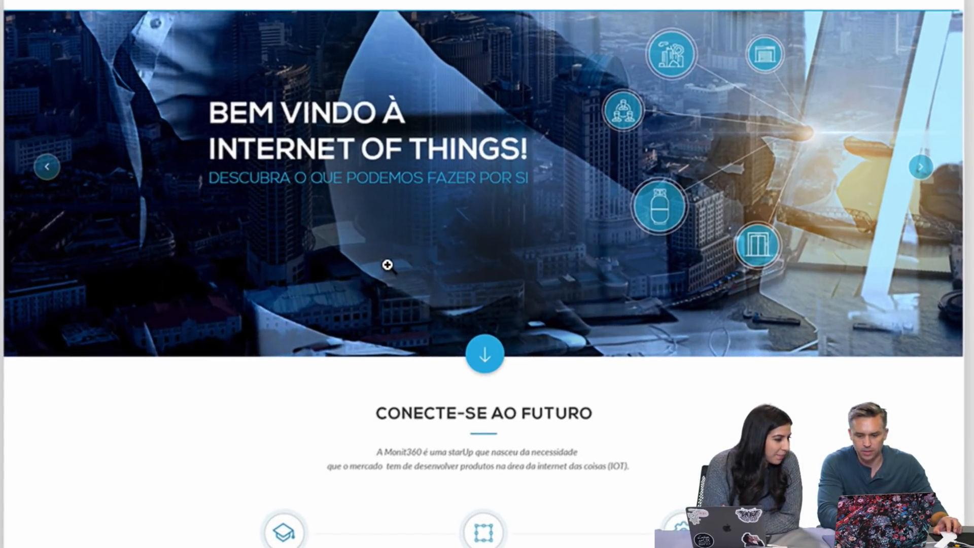
{"action": "scroll", "coordinate": [387, 265], "scroll_direction": "up", "scroll_amount": 2}
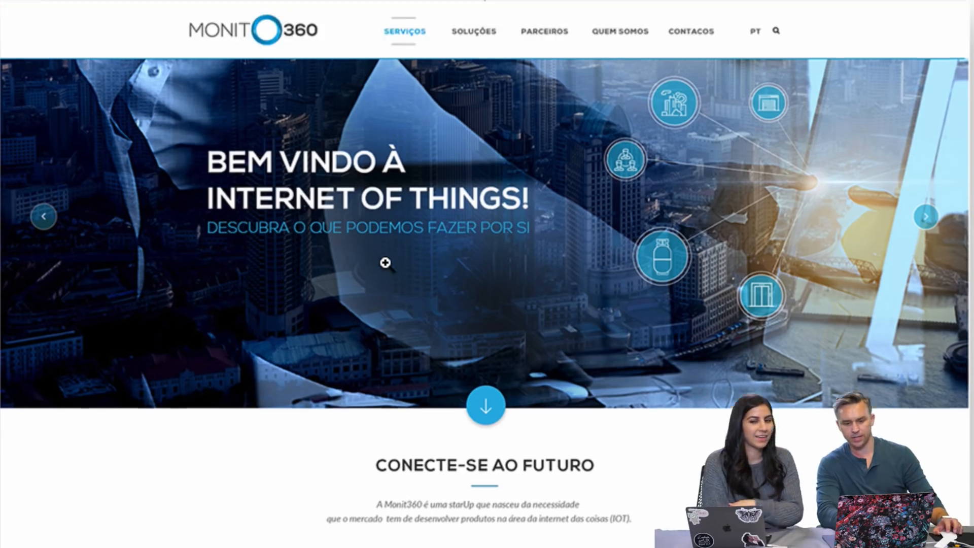
{"action": "scroll", "coordinate": [384, 262], "scroll_direction": "down", "scroll_amount": 1}
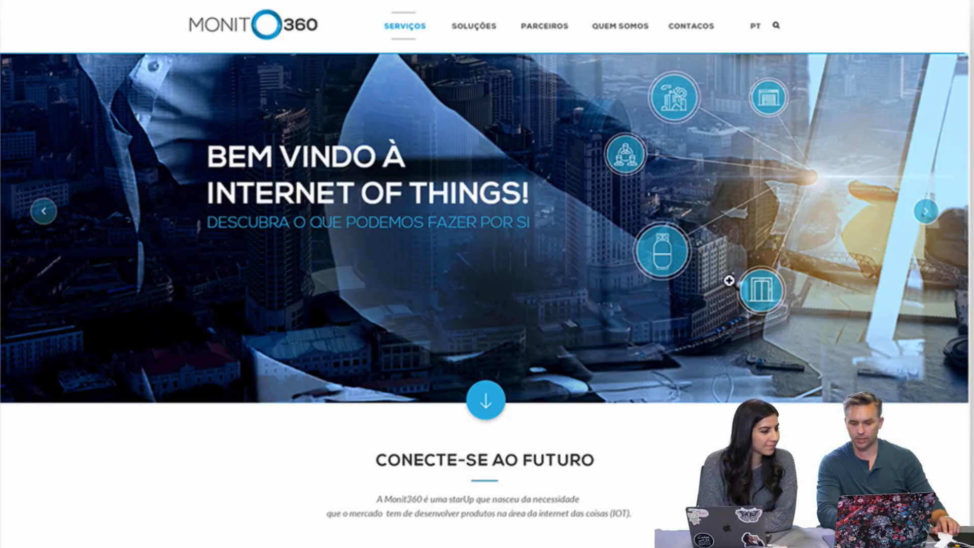
Examine the Conecte-se ao Futuro section of the homepage mockup, with its service icons and descriptions
{"action": "scroll", "coordinate": [477, 409], "scroll_direction": "down", "scroll_amount": 2}
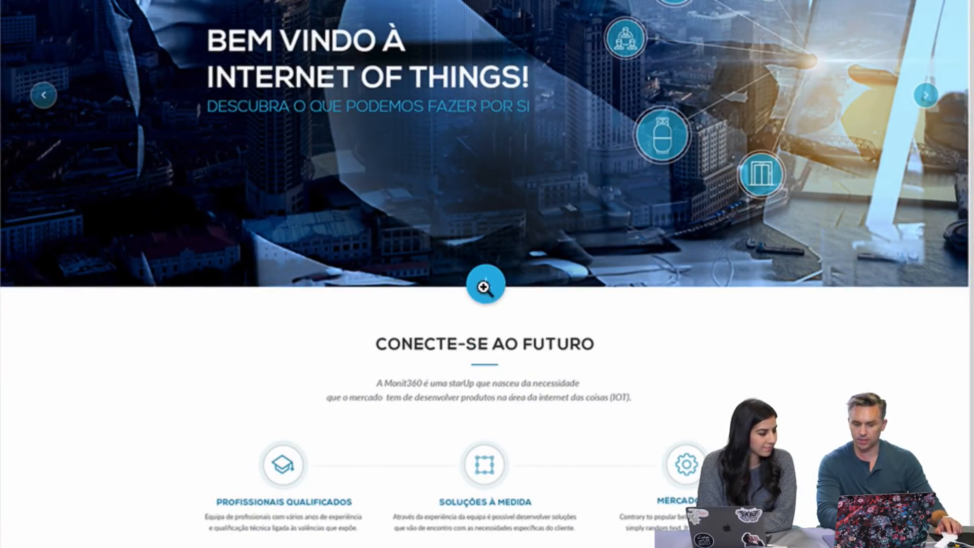
{"action": "scroll", "coordinate": [628, 431], "scroll_direction": "down", "scroll_amount": 3}
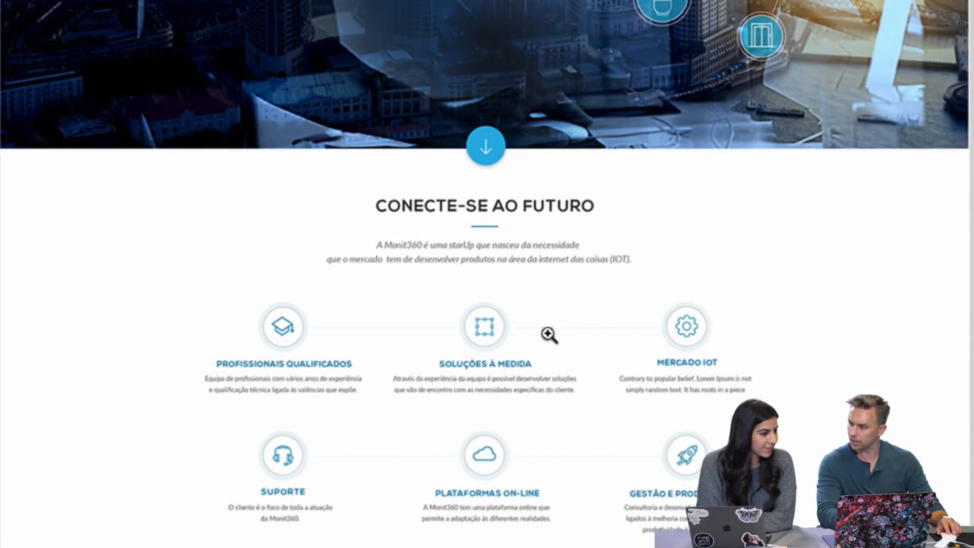
{"action": "scroll", "coordinate": [556, 394], "scroll_direction": "down", "scroll_amount": 2}
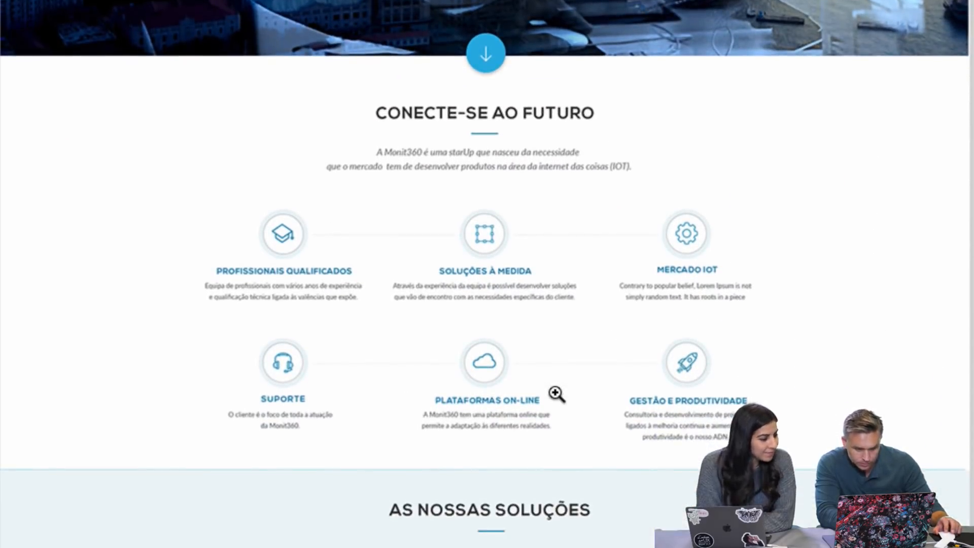
{"action": "scroll", "coordinate": [557, 394], "scroll_direction": "down", "scroll_amount": 1}
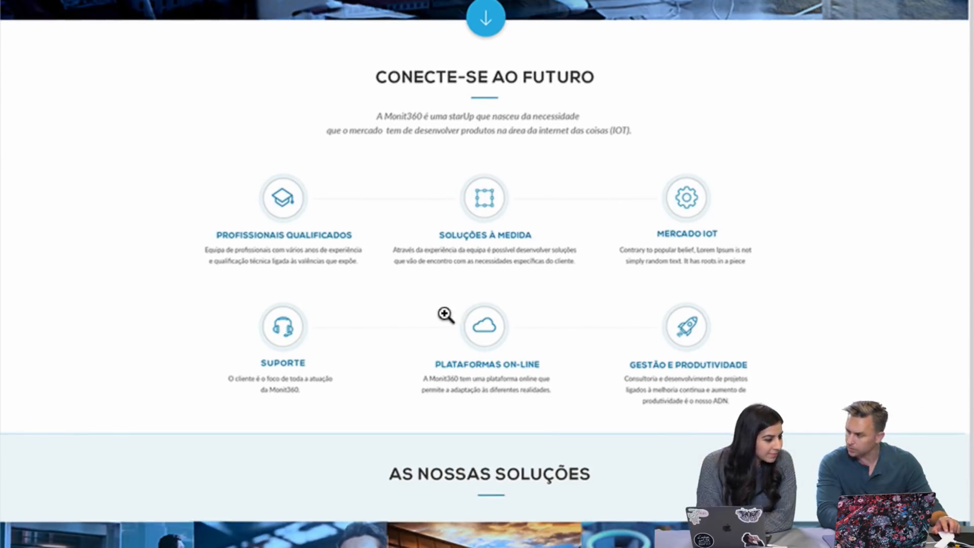
Review the mockup's As Nossas Soluções cards, web application section, partner logos, and Quem Somos block with contact form
{"action": "scroll", "coordinate": [445, 314], "scroll_direction": "down", "scroll_amount": 5}
{"action": "scroll", "coordinate": [445, 314], "scroll_direction": "down", "scroll_amount": 5}
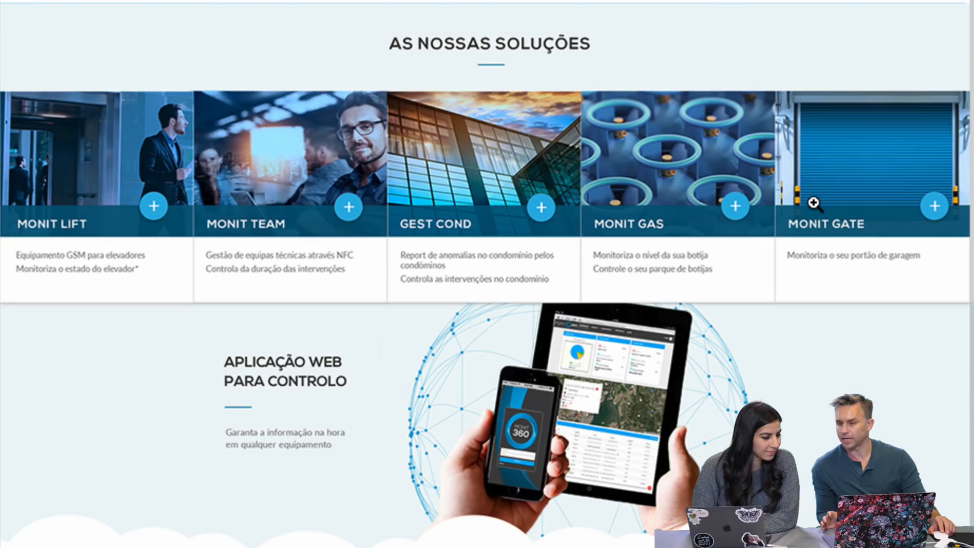
{"action": "scroll", "coordinate": [197, 305], "scroll_direction": "down", "scroll_amount": 3}
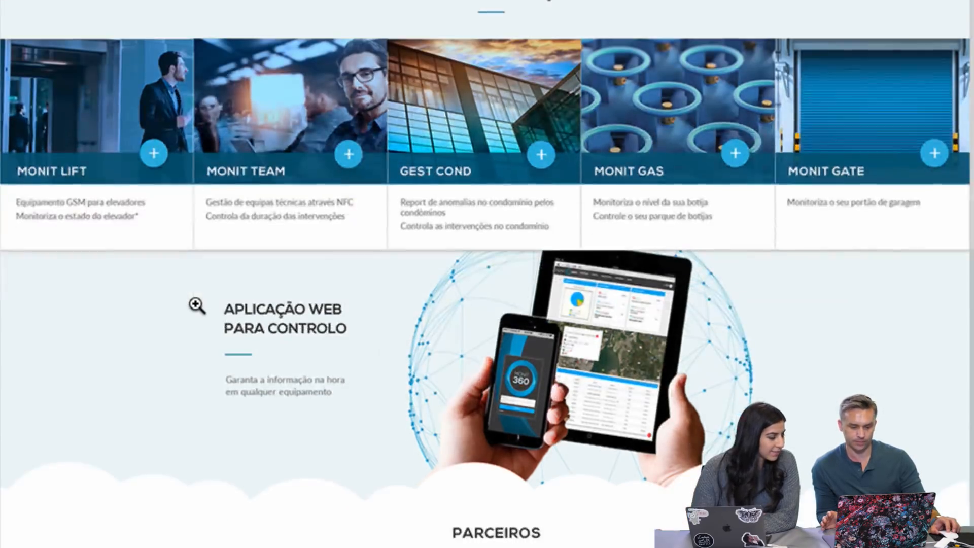
{"action": "scroll", "coordinate": [197, 305], "scroll_direction": "up", "scroll_amount": 3}
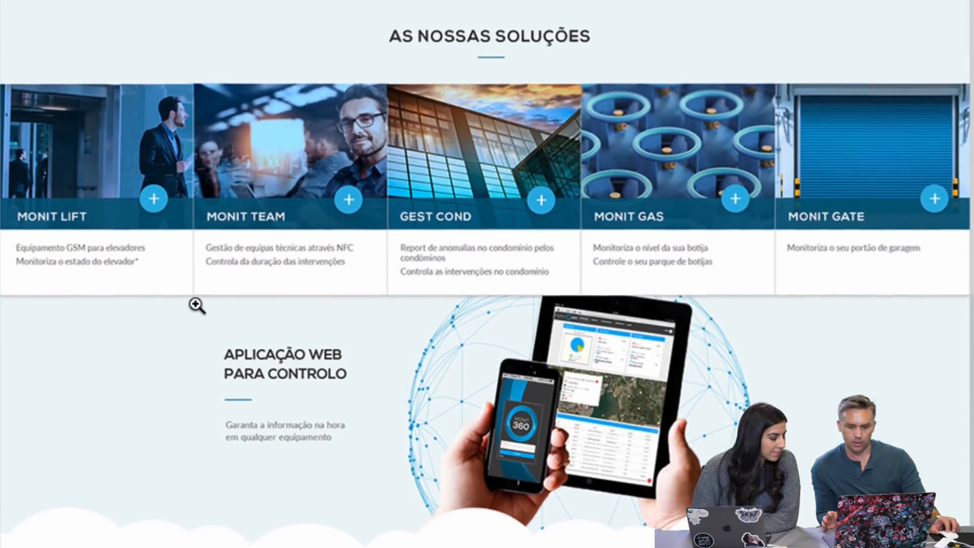
{"action": "scroll", "coordinate": [197, 305], "scroll_direction": "down", "scroll_amount": 3}
{"action": "scroll", "coordinate": [197, 305], "scroll_direction": "down", "scroll_amount": 8}
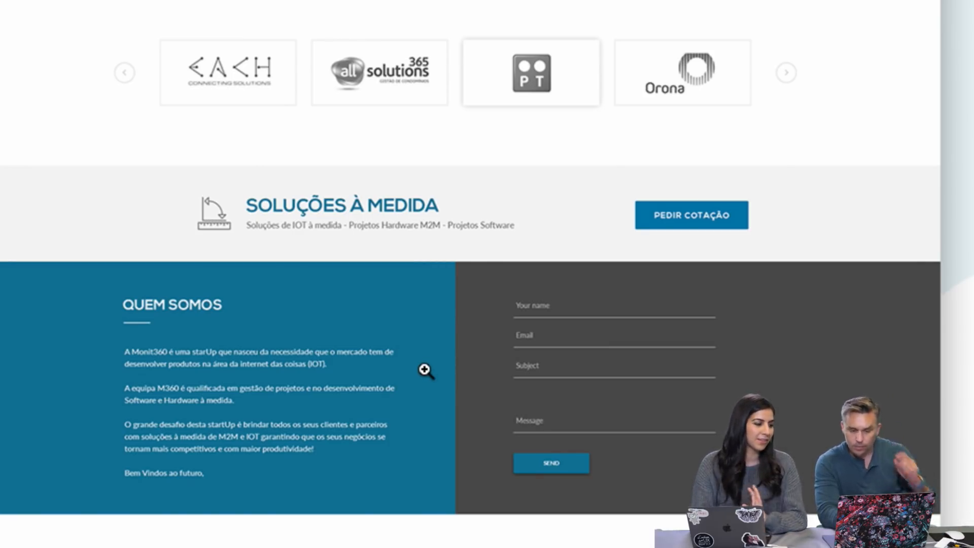
Look back over the homepage mockup from the Parceiros section up to the header and hero banner
{"action": "scroll", "coordinate": [425, 370], "scroll_direction": "up", "scroll_amount": 3}
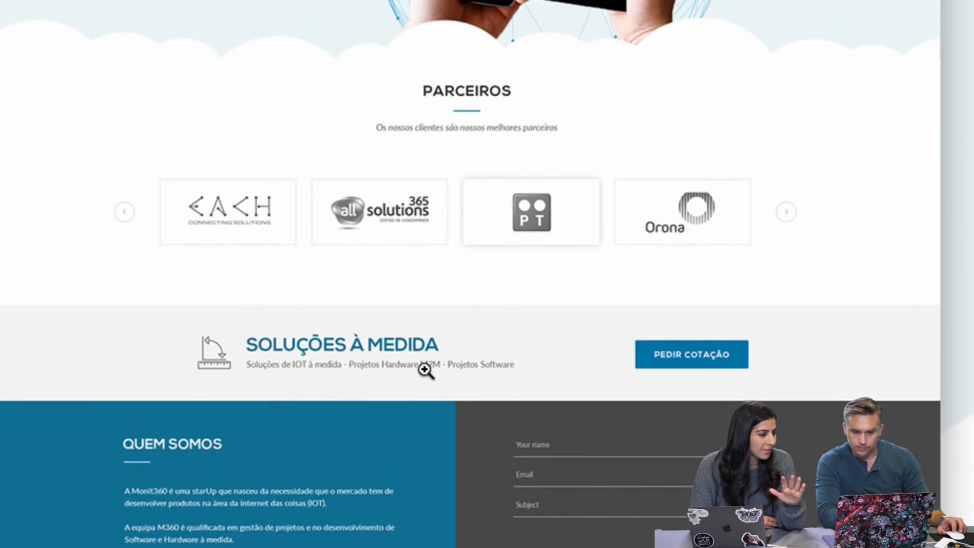
{"action": "scroll", "coordinate": [425, 371], "scroll_direction": "up", "scroll_amount": 6}
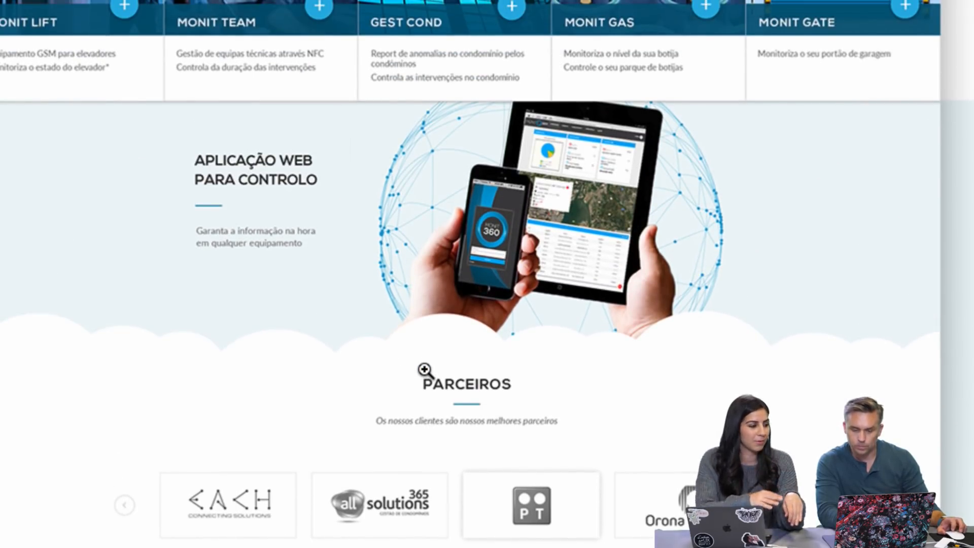
{"action": "scroll", "coordinate": [425, 371], "scroll_direction": "up", "scroll_amount": 14}
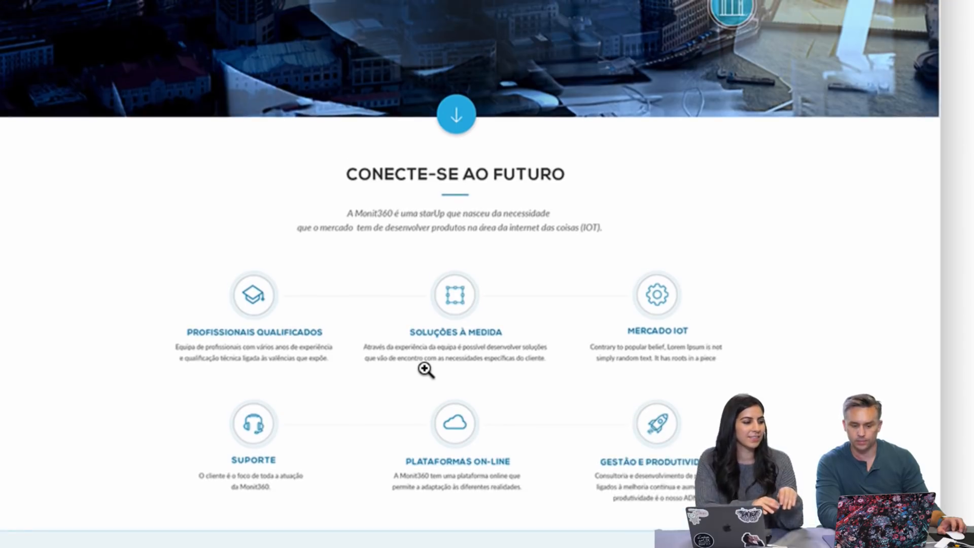
{"action": "scroll", "coordinate": [425, 370], "scroll_direction": "up", "scroll_amount": 7}
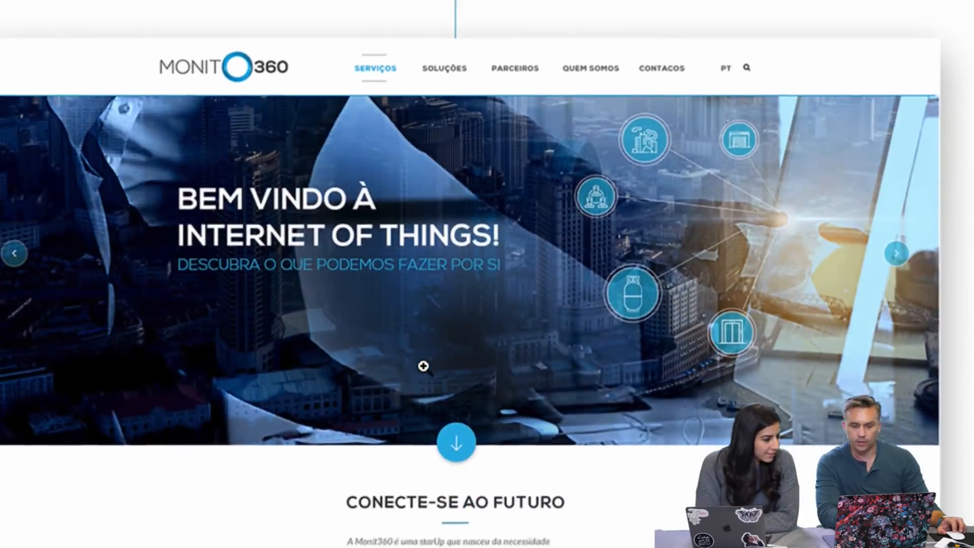
Review the Monit 360 homepage mockup again from the hero banner through As Nossas Soluções and the web application section to the footer
{"action": "scroll", "coordinate": [404, 22], "scroll_direction": "up", "scroll_amount": 1}
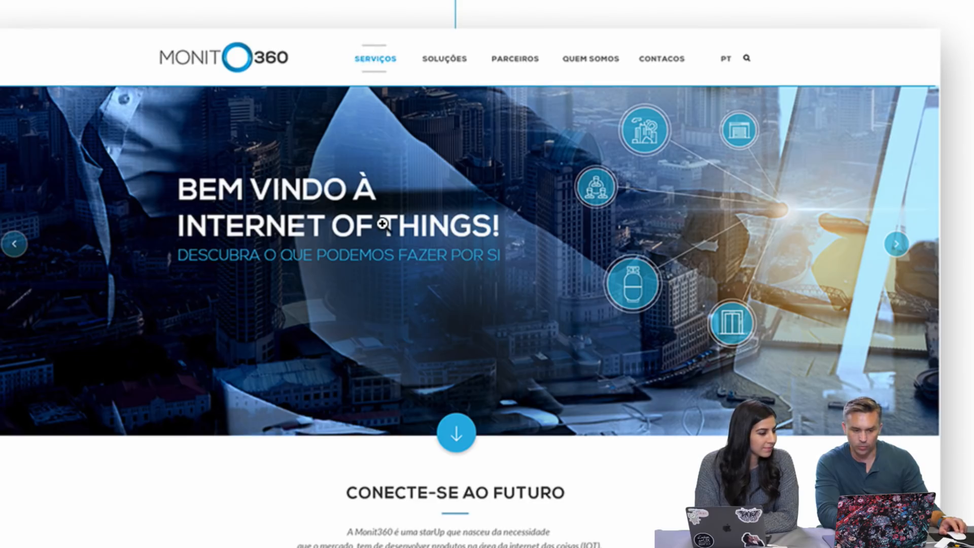
{"action": "scroll", "coordinate": [382, 223], "scroll_direction": "down", "scroll_amount": 15}
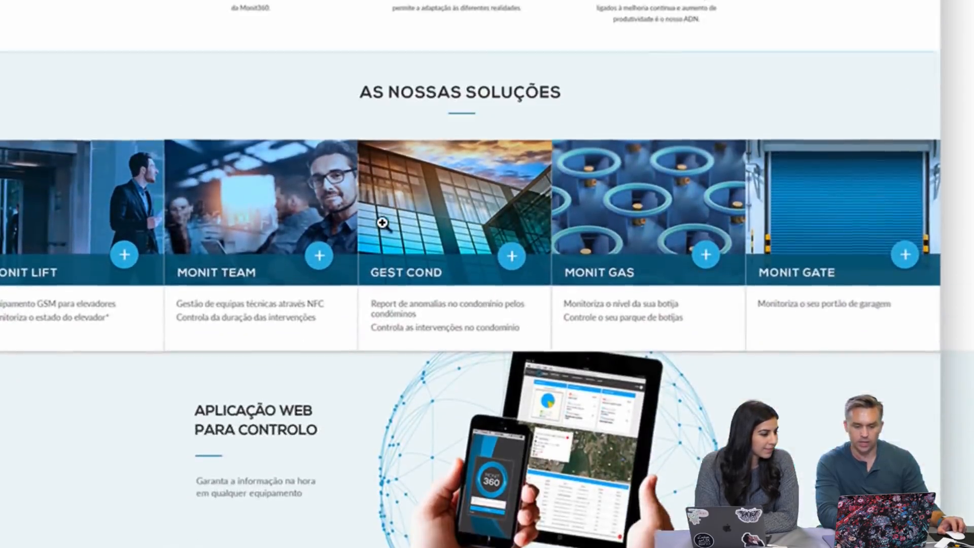
{"action": "scroll", "coordinate": [383, 224], "scroll_direction": "up", "scroll_amount": 4}
{"action": "scroll", "coordinate": [385, 224], "scroll_direction": "down", "scroll_amount": 3}
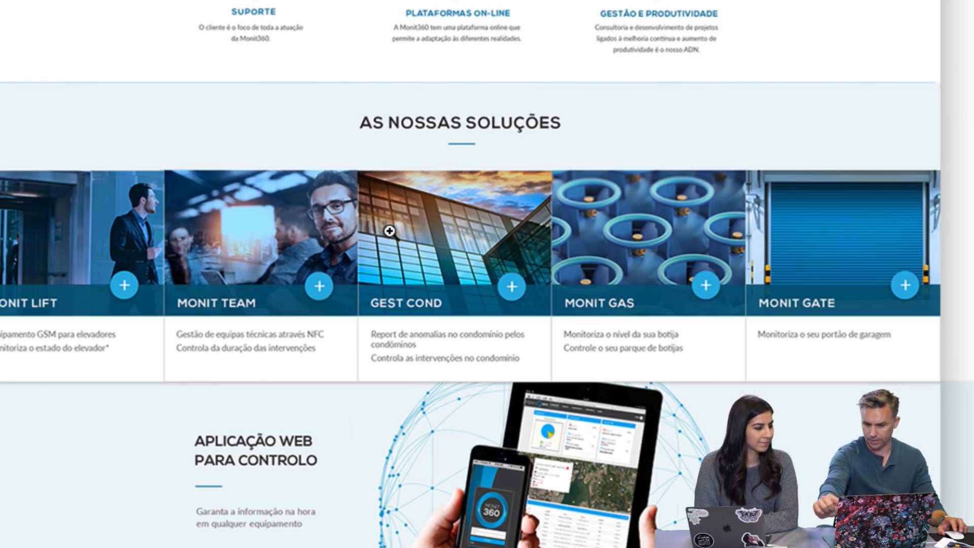
{"action": "scroll", "coordinate": [389, 231], "scroll_direction": "down", "scroll_amount": 5}
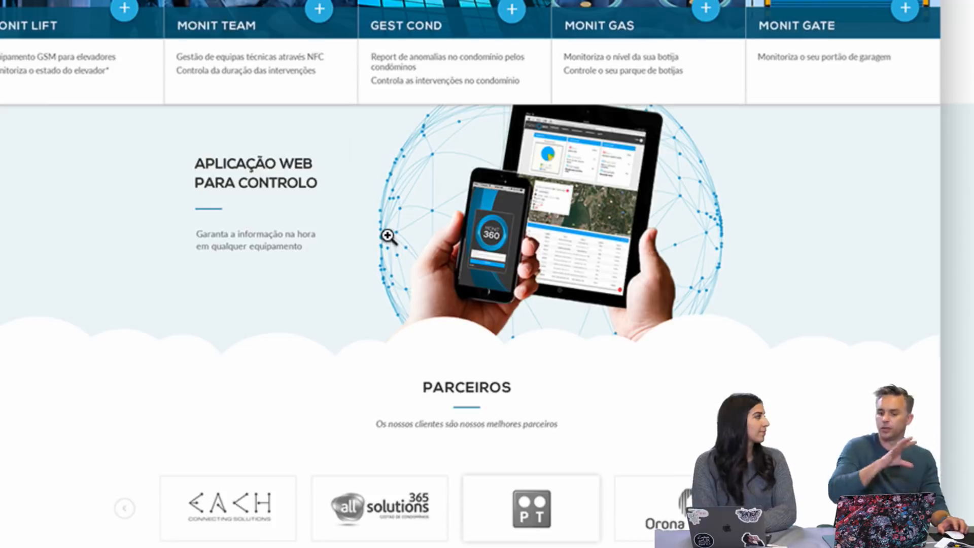
{"action": "scroll", "coordinate": [388, 236], "scroll_direction": "down", "scroll_amount": 6}
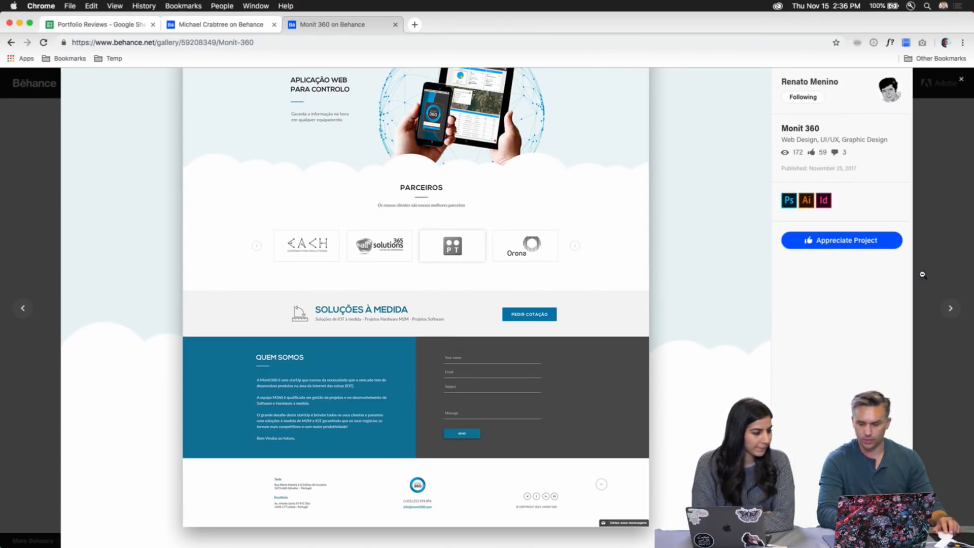
Appreciate the Monit 360 project and close it to return to the first rows of the designer's project gallery
{"action": "left_click", "coordinate": [864, 242]}
{"action": "left_click", "coordinate": [936, 189]}
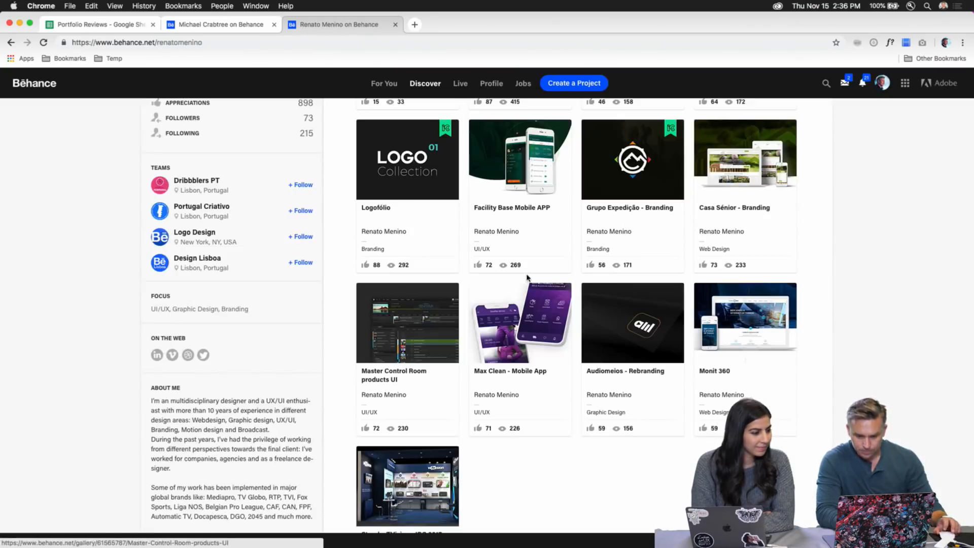
{"action": "scroll", "coordinate": [507, 299], "scroll_direction": "up", "scroll_amount": 5}
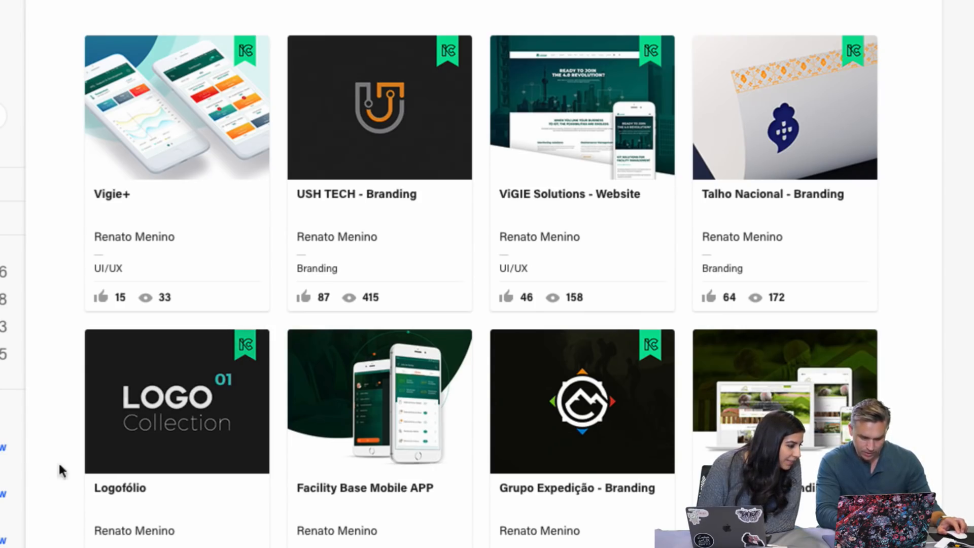
Open the Logofólio branding project and examine its grid of white logos on the dark background
{"action": "left_click", "coordinate": [132, 413]}
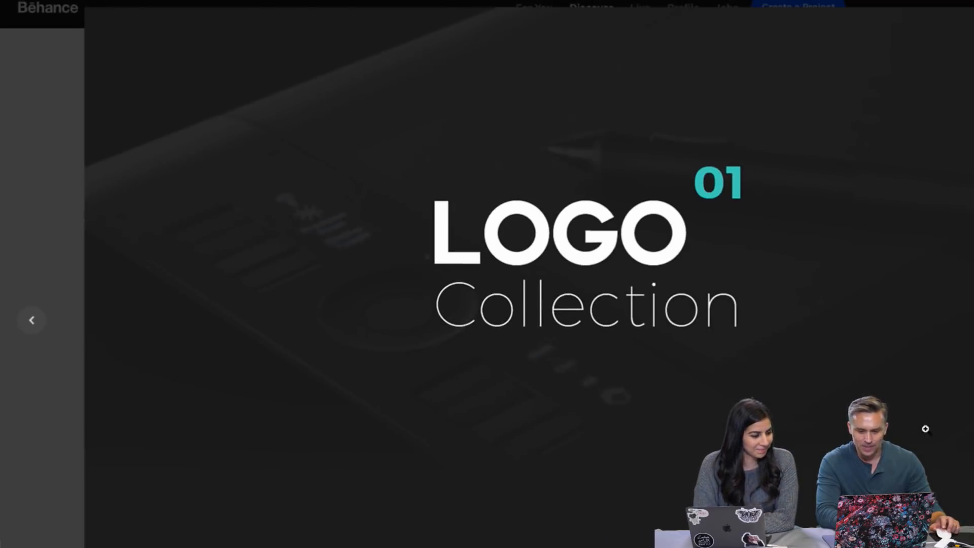
{"action": "scroll", "coordinate": [862, 414], "scroll_direction": "down", "scroll_amount": 6}
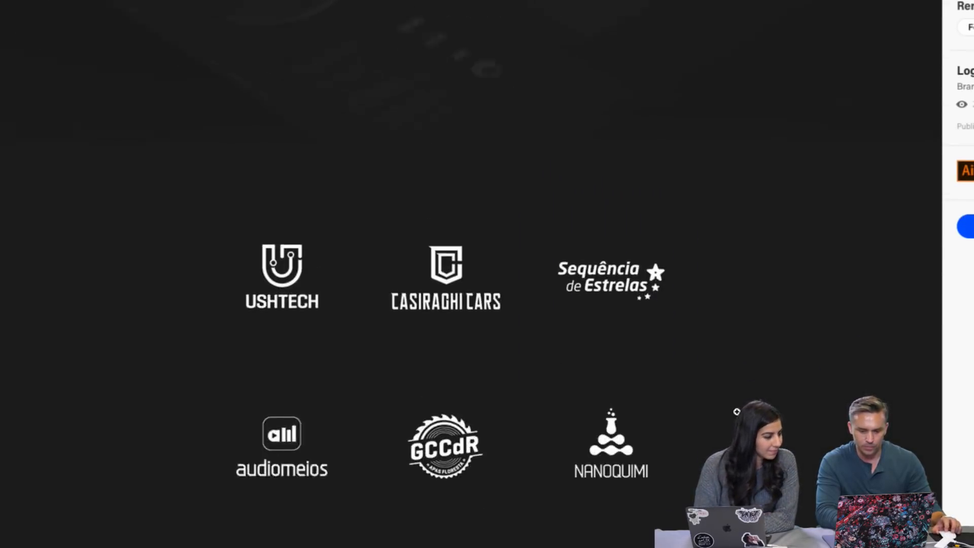
{"action": "scroll", "coordinate": [736, 411], "scroll_direction": "down", "scroll_amount": 4}
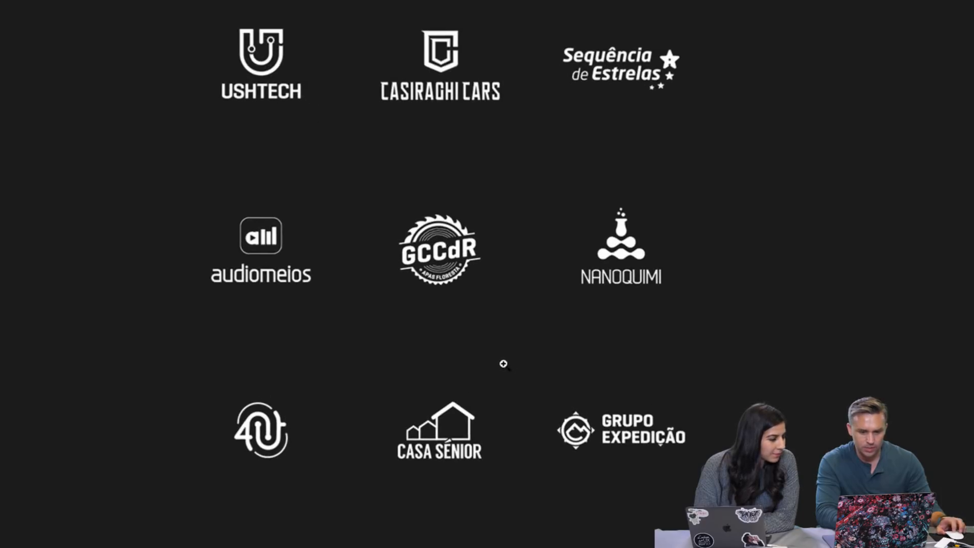